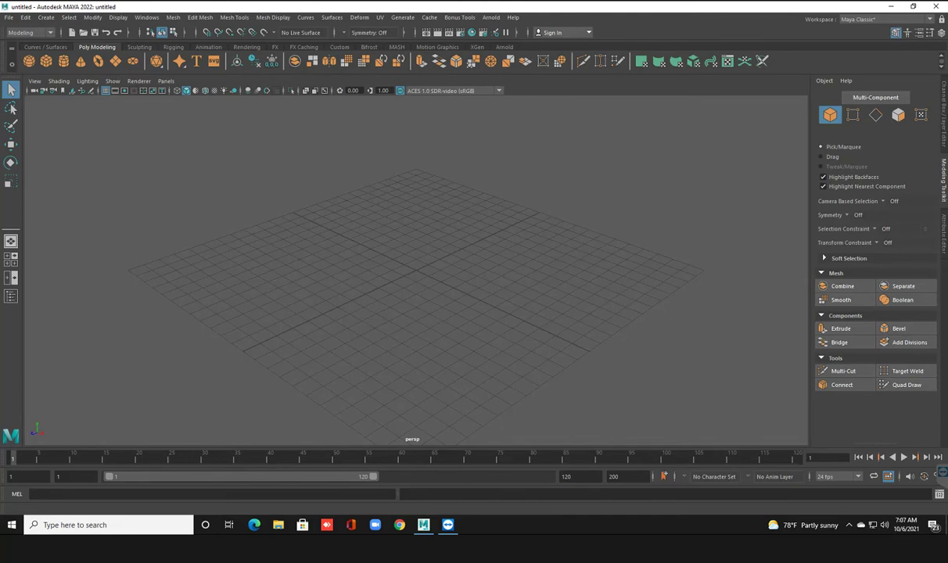
Step: Tumble the empty grid to a flatter angle and bring up the File menu
{"action": "left_click_drag", "start_coordinate": [414, 266], "coordinate": [367, 235], "text": "alt"}
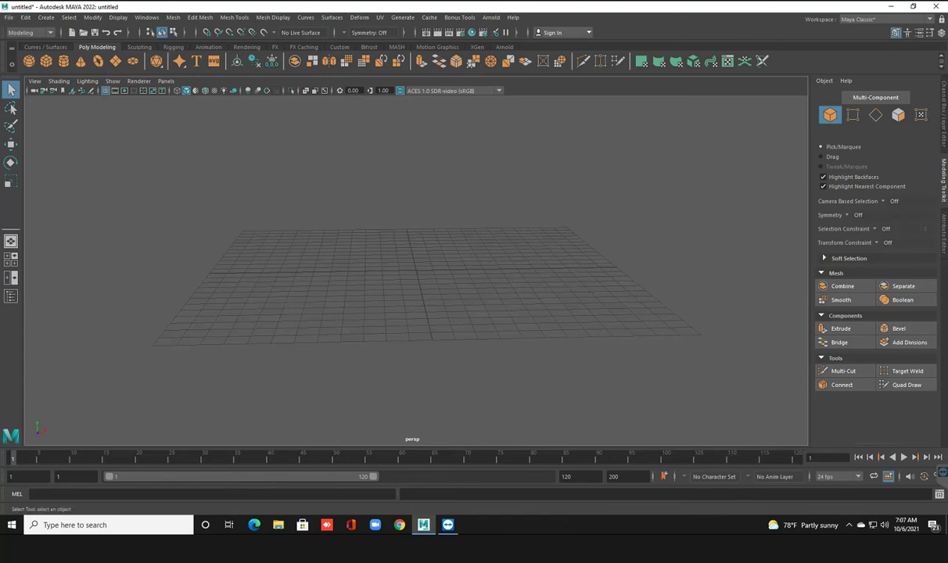
{"action": "left_click", "coordinate": [8, 17]}
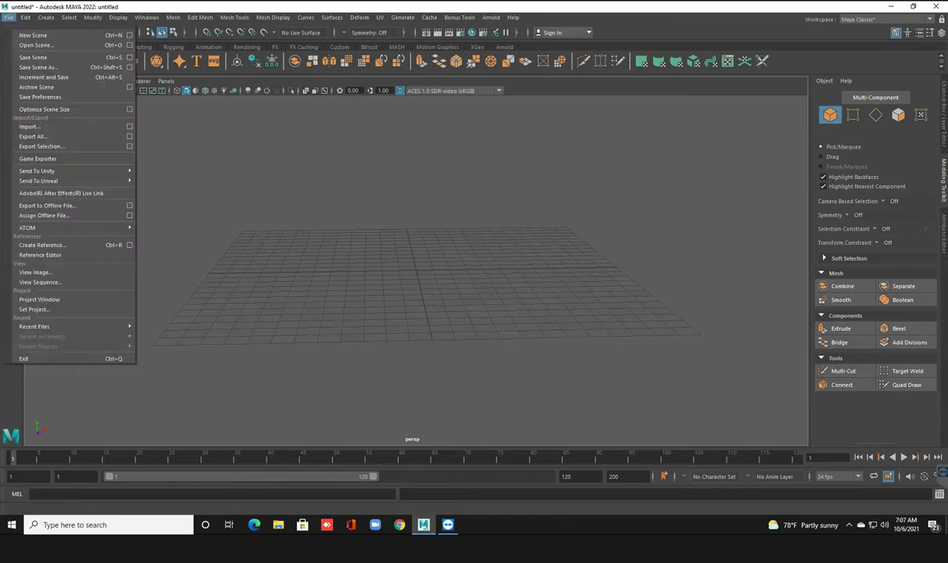
Step: Open Head.mb from B:\personal folder, discarding the untitled scene without saving
{"action": "left_click", "coordinate": [24, 40]}
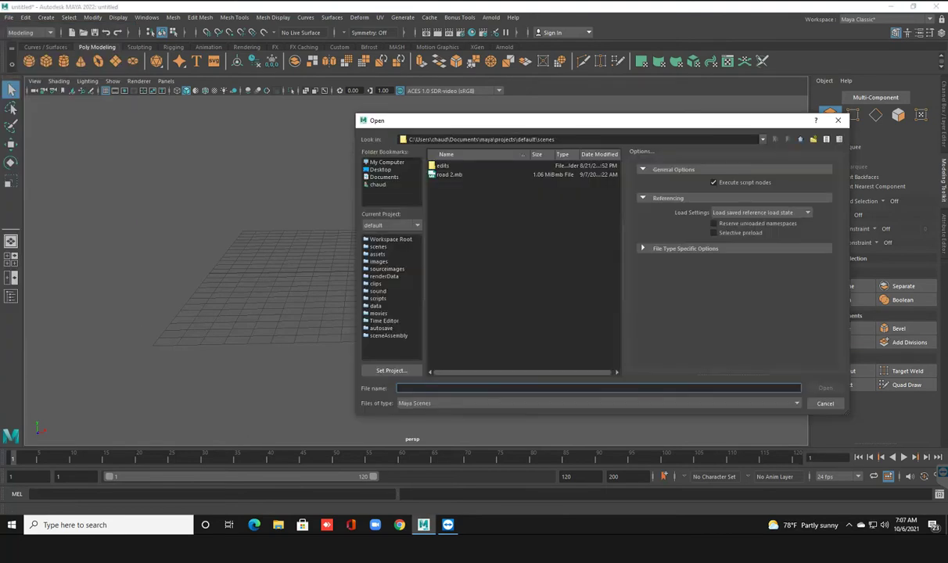
{"action": "left_click", "coordinate": [386, 162]}
{"action": "double_click", "coordinate": [450, 174]}
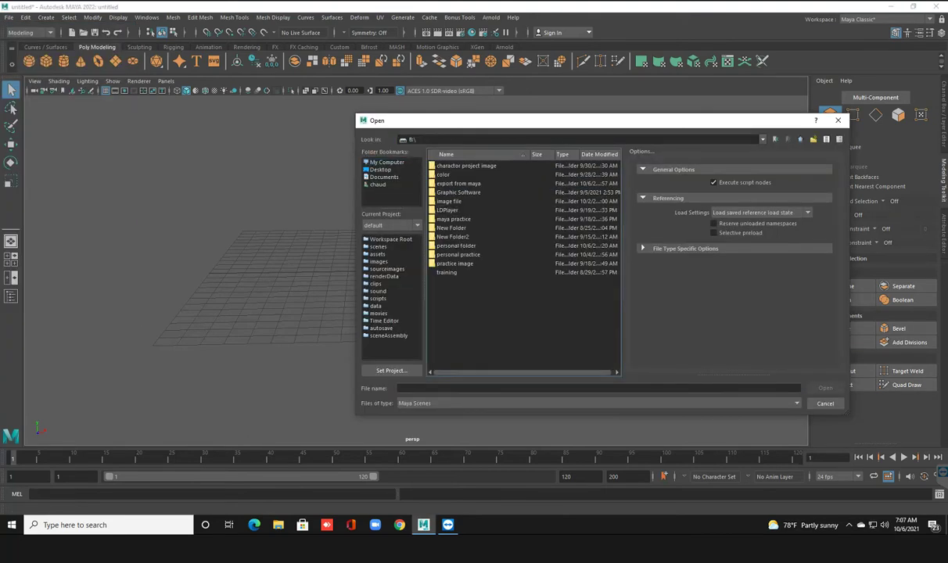
{"action": "double_click", "coordinate": [456, 246]}
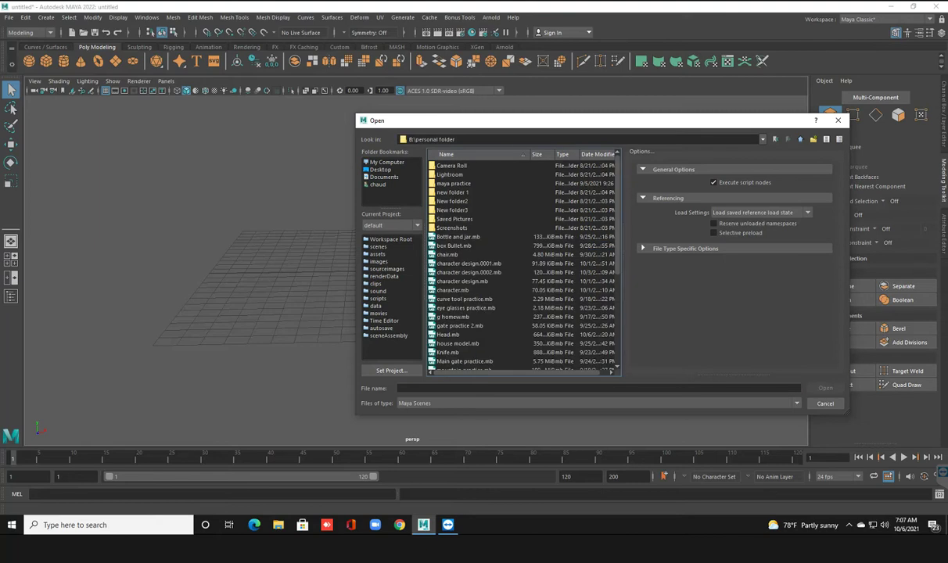
{"action": "left_click", "coordinate": [448, 334]}
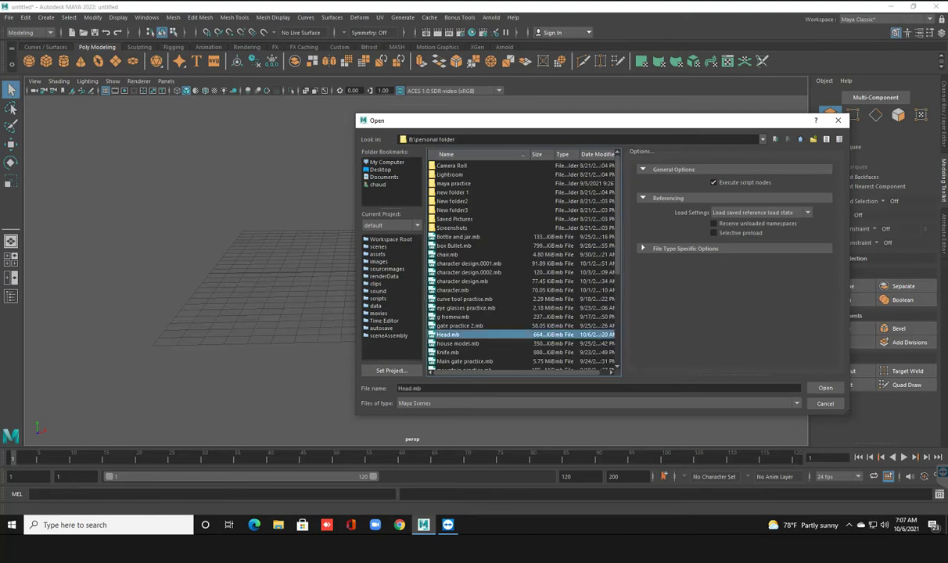
{"action": "left_click", "coordinate": [825, 388]}
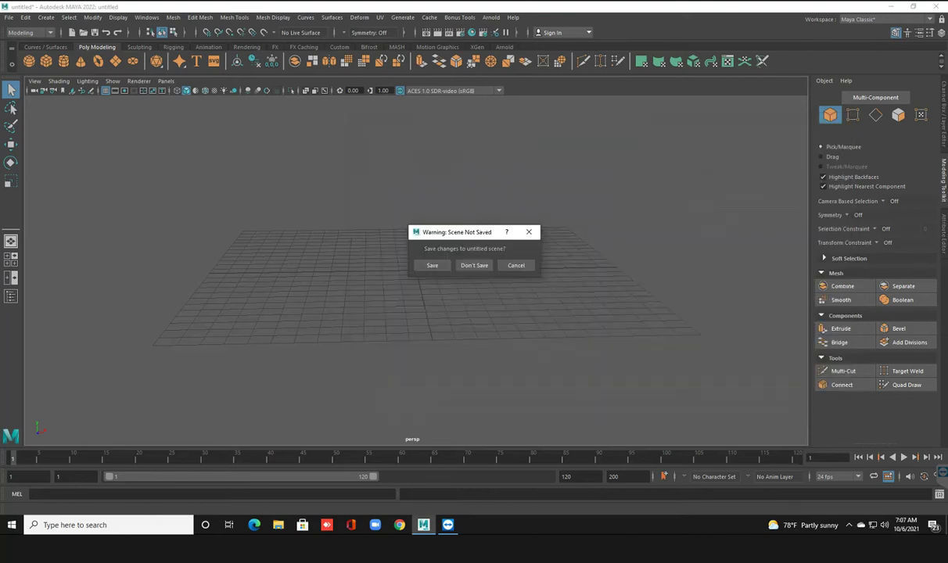
{"action": "left_click", "coordinate": [474, 265]}
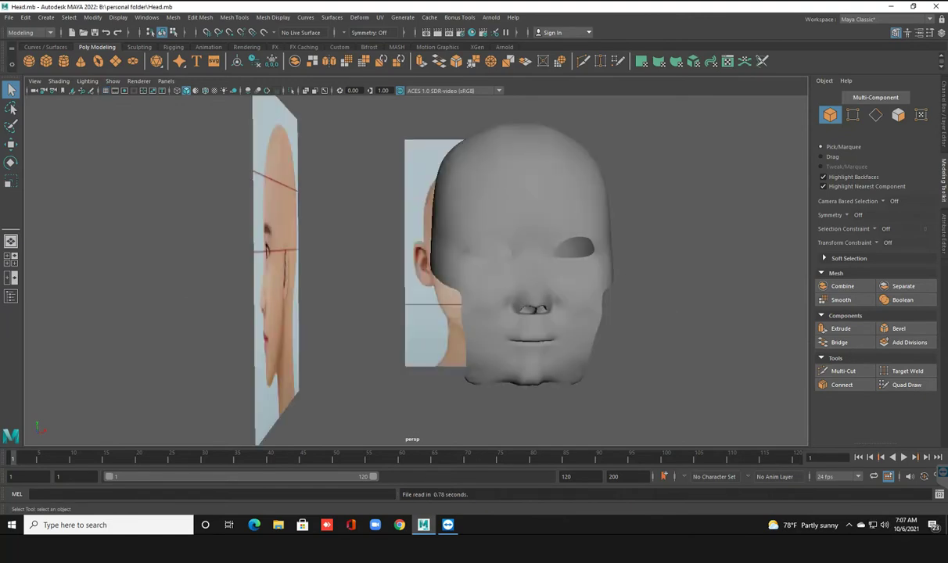
{"action": "left_click_drag", "start_coordinate": [602, 288], "coordinate": [497, 285]}
{"action": "left_click_drag", "start_coordinate": [506, 250], "coordinate": [297, 255], "text": "alt"}
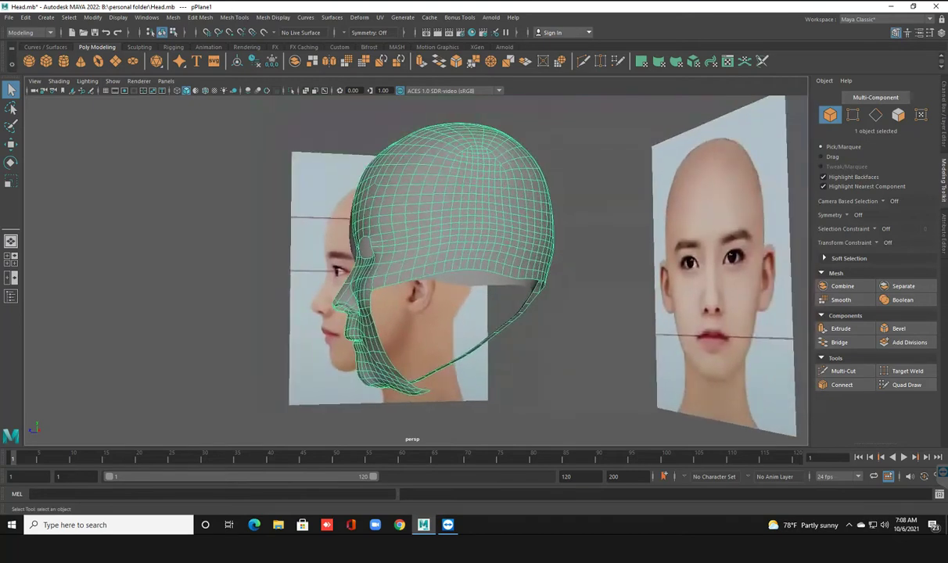
{"action": "left_click", "coordinate": [298, 255]}
{"action": "scroll", "coordinate": [415, 266], "scroll_direction": "up", "scroll_amount": 2}
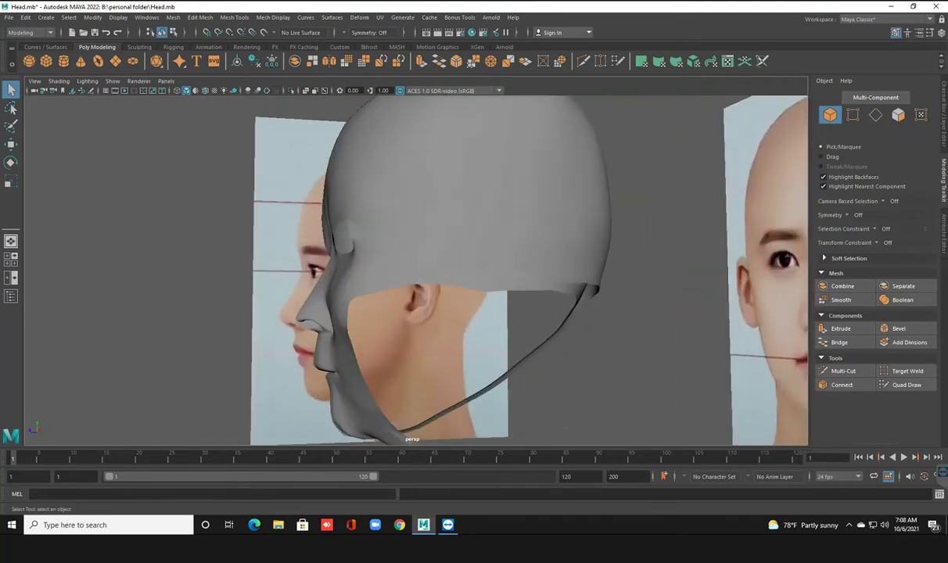
{"action": "mouse_move", "coordinate": [415, 235]}
{"action": "left_mouse_down", "text": "alt"}
{"action": "mouse_move", "coordinate": [435, 336]}
{"action": "mouse_move", "coordinate": [419, 250]}
{"action": "mouse_move", "coordinate": [462, 196]}
{"action": "mouse_move", "coordinate": [481, 313]}
{"action": "left_mouse_up", "text": "alt"}
{"action": "right_click_drag", "start_coordinate": [481, 313], "coordinate": [415, 313], "text": "alt"}
{"action": "mouse_move", "coordinate": [414, 313]}
{"action": "left_mouse_down", "text": "alt"}
{"action": "mouse_move", "coordinate": [737, 404]}
{"action": "mouse_move", "coordinate": [454, 403]}
{"action": "mouse_move", "coordinate": [617, 404]}
{"action": "left_mouse_up", "text": "alt"}
{"action": "scroll", "coordinate": [469, 274], "scroll_direction": "up", "scroll_amount": 3}
{"action": "mouse_move", "coordinate": [635, 145]}
{"action": "left_mouse_down", "text": "alt"}
{"action": "mouse_move", "coordinate": [492, 144]}
{"action": "mouse_move", "coordinate": [539, 122]}
{"action": "left_mouse_up", "text": "alt"}
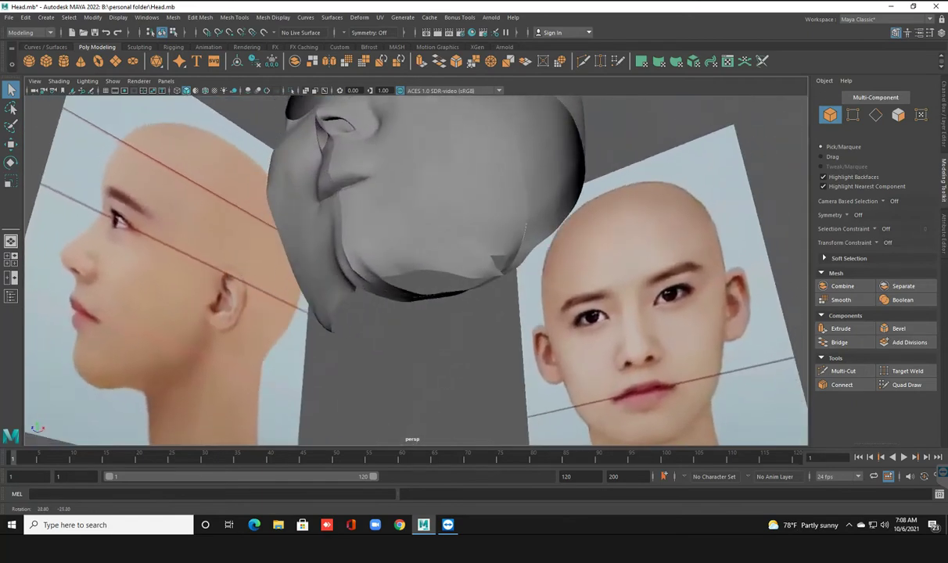
{"action": "key", "text": "a"}
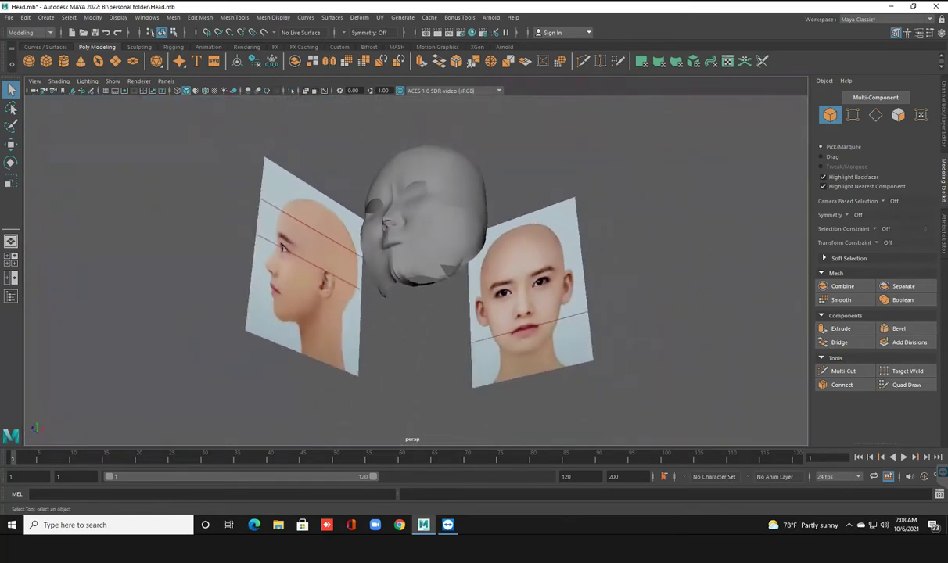
{"action": "left_click_drag", "start_coordinate": [539, 121], "coordinate": [524, 145], "text": "alt"}
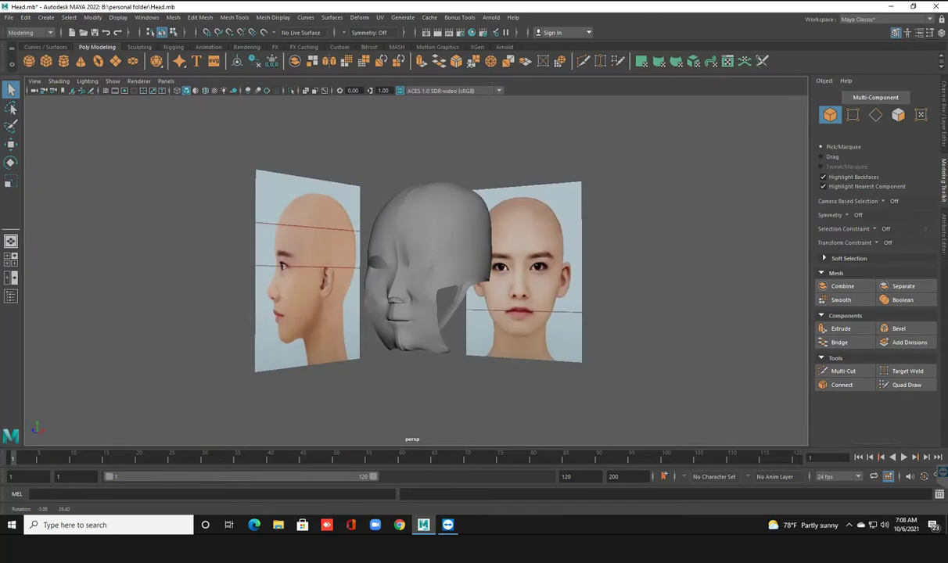
{"action": "scroll", "coordinate": [417, 270], "scroll_direction": "up", "scroll_amount": 2}
{"action": "left_click_drag", "start_coordinate": [469, 266], "coordinate": [392, 269], "text": "alt"}
{"action": "scroll", "coordinate": [417, 270], "scroll_direction": "up", "scroll_amount": 1}
{"action": "scroll", "coordinate": [417, 270], "scroll_direction": "up", "scroll_amount": 2}
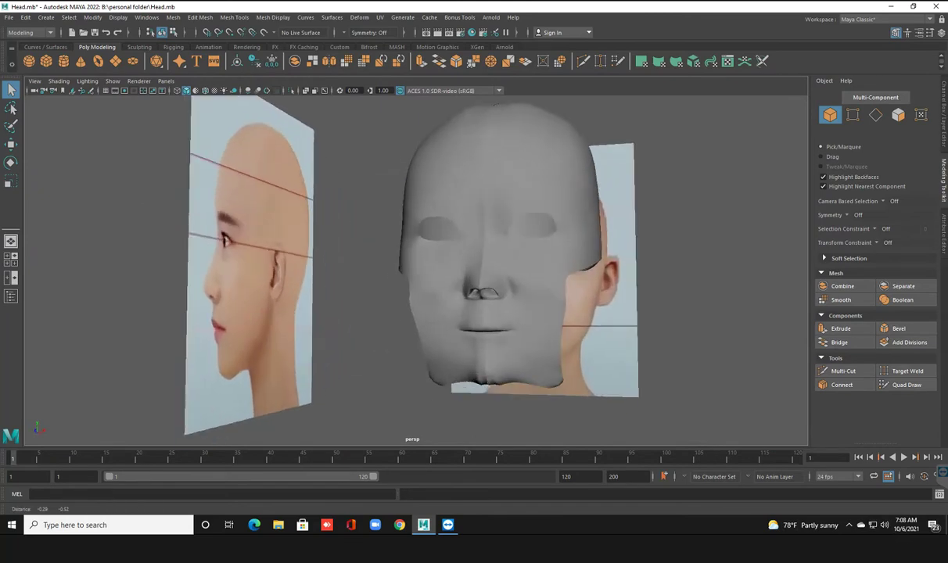
{"action": "scroll", "coordinate": [417, 270], "scroll_direction": "up", "scroll_amount": 2}
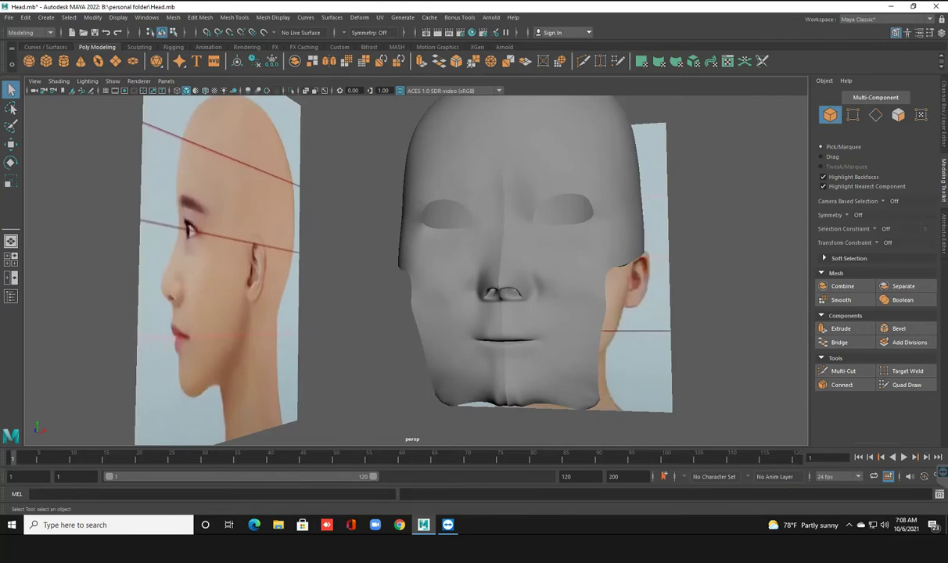
{"action": "scroll", "coordinate": [417, 270], "scroll_direction": "down", "scroll_amount": 1}
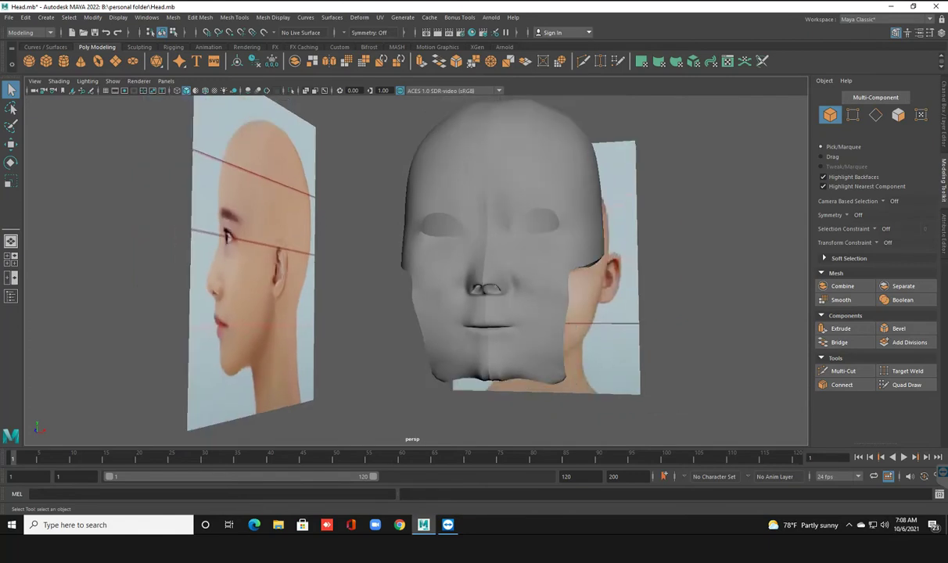
{"action": "mouse_move", "coordinate": [469, 266]}
{"action": "left_mouse_down", "text": "alt"}
{"action": "mouse_move", "coordinate": [329, 273]}
{"action": "mouse_move", "coordinate": [352, 272]}
{"action": "left_mouse_up", "text": "alt"}
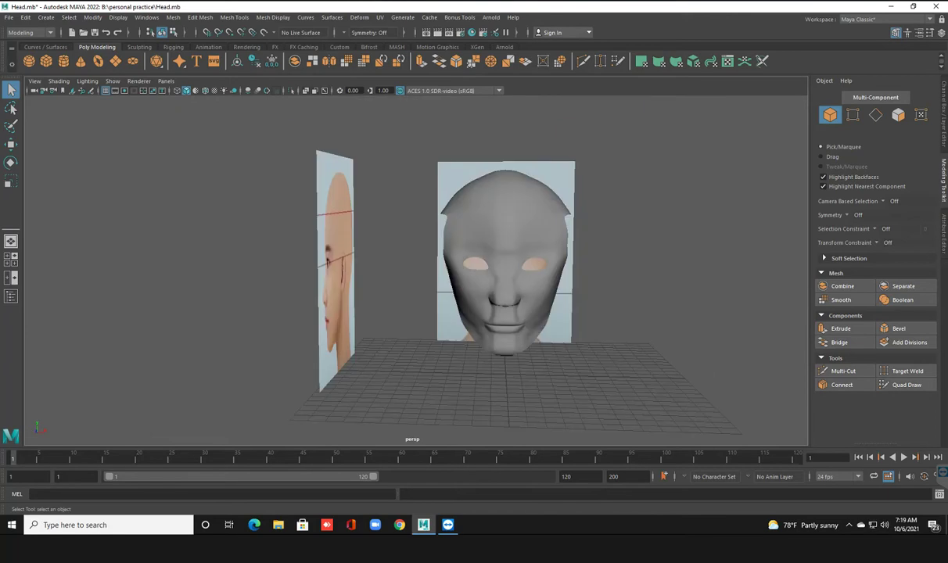
Step: Orbit and zoom the perspective view to a three-quarter front view of the head
{"action": "scroll", "coordinate": [508, 266], "scroll_direction": "up", "scroll_amount": 5}
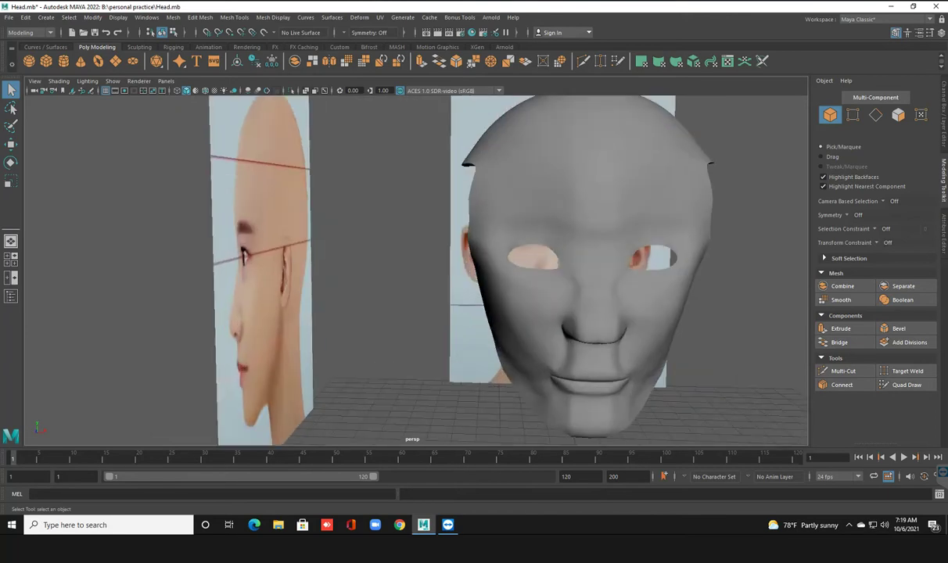
{"action": "scroll", "coordinate": [415, 266], "scroll_direction": "down", "scroll_amount": 5}
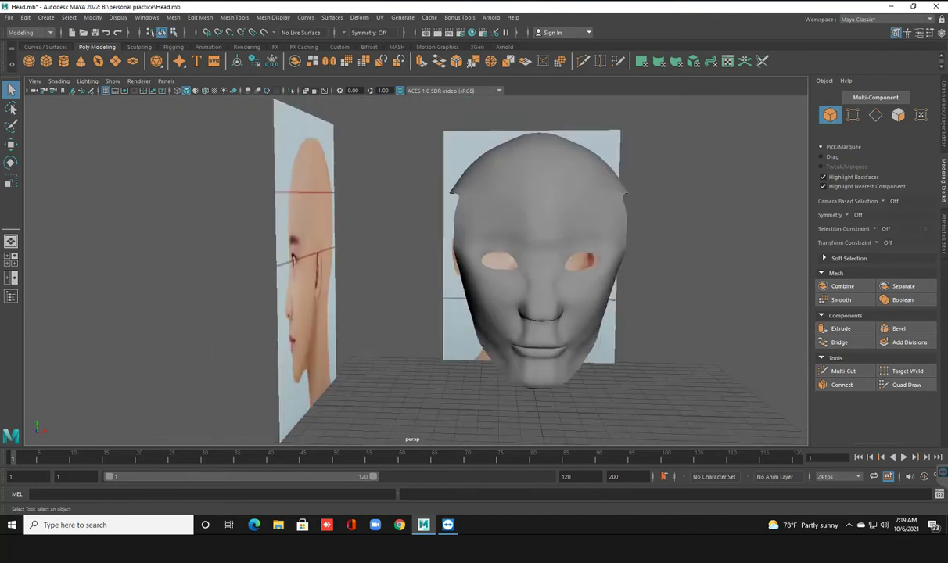
{"action": "left_click_drag", "start_coordinate": [352, 266], "coordinate": [547, 266], "text": "alt"}
{"action": "scroll", "coordinate": [414, 266], "scroll_direction": "up", "scroll_amount": 5}
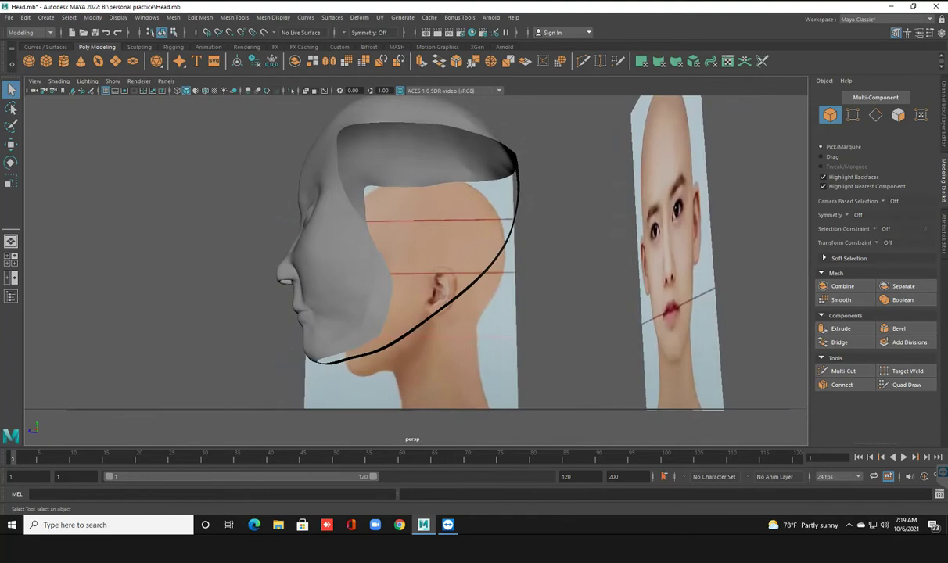
{"action": "scroll", "coordinate": [415, 266], "scroll_direction": "down", "scroll_amount": 3}
{"action": "left_click_drag", "start_coordinate": [391, 266], "coordinate": [516, 227], "text": "alt"}
{"action": "left_click_drag", "start_coordinate": [414, 266], "coordinate": [485, 235], "text": "alt"}
{"action": "scroll", "coordinate": [415, 266], "scroll_direction": "up", "scroll_amount": 3}
{"action": "scroll", "coordinate": [414, 266], "scroll_direction": "down", "scroll_amount": 3}
{"action": "mouse_move", "coordinate": [415, 266]}
{"action": "left_mouse_down", "text": "alt"}
{"action": "mouse_move", "coordinate": [524, 258]}
{"action": "mouse_move", "coordinate": [438, 251]}
{"action": "left_mouse_up", "text": "alt"}
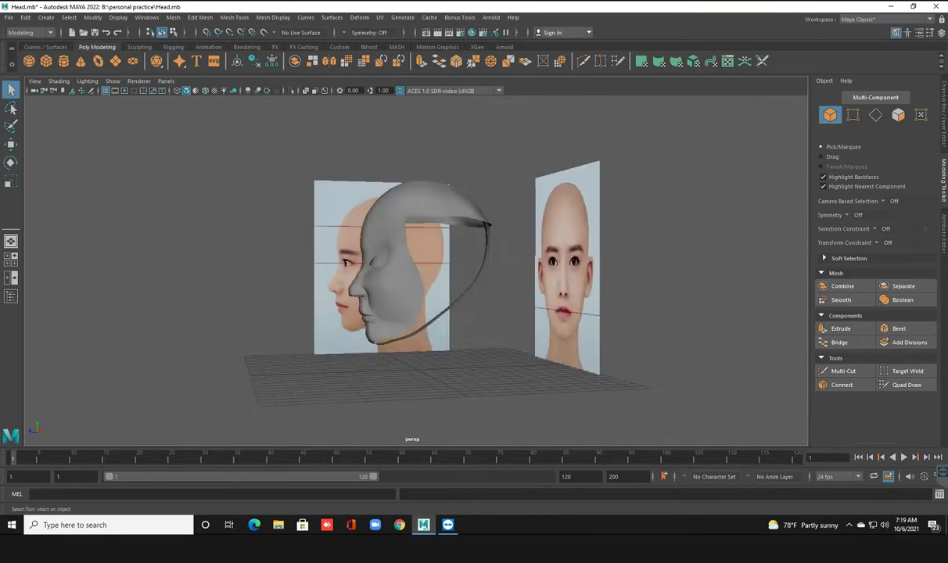
Step: Select the cap mesh in rough display and show the four-view layout
{"action": "left_click", "coordinate": [407, 258]}
{"action": "key", "text": "1"}
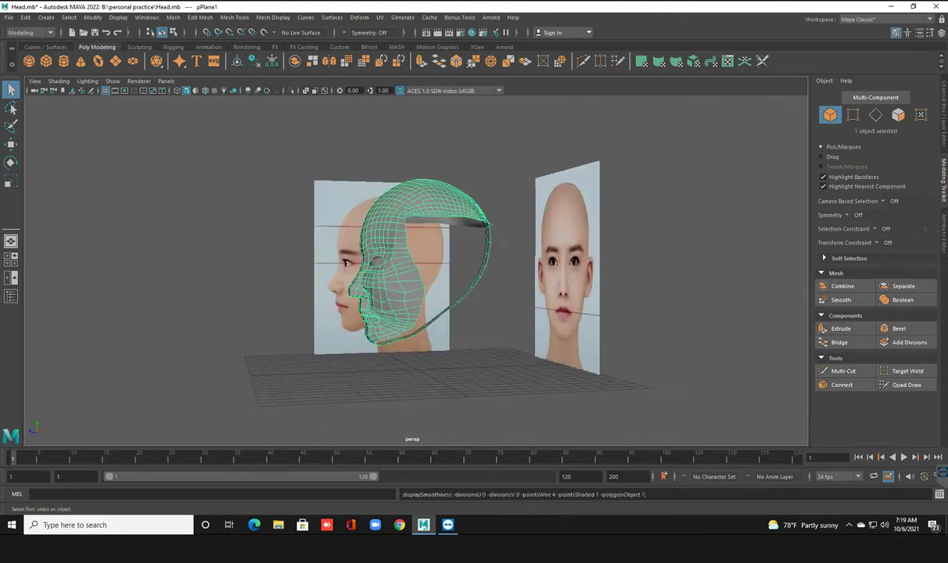
{"action": "key", "text": "space"}
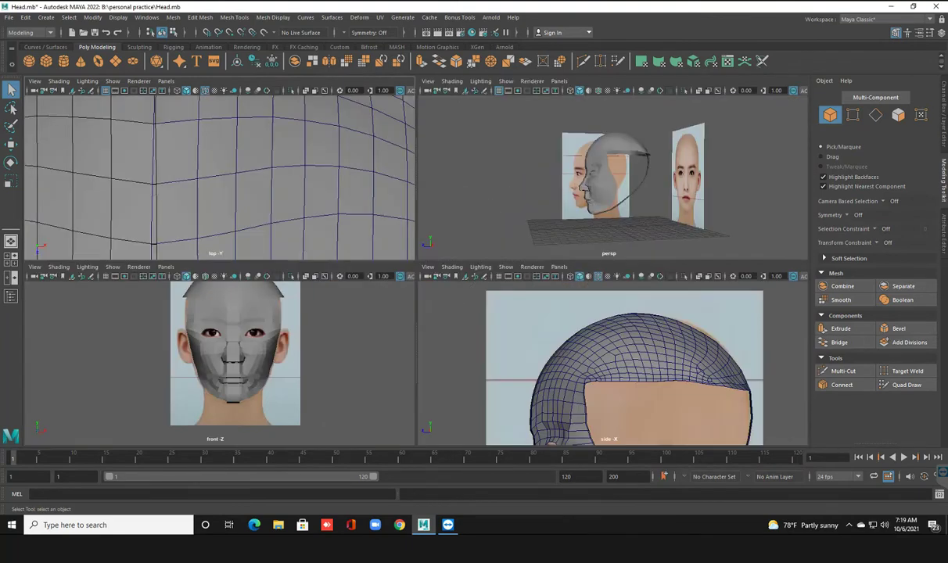
Step: Maximize the side view, put the cap in edge mode and box-select edges across its top
{"action": "key", "text": "space"}
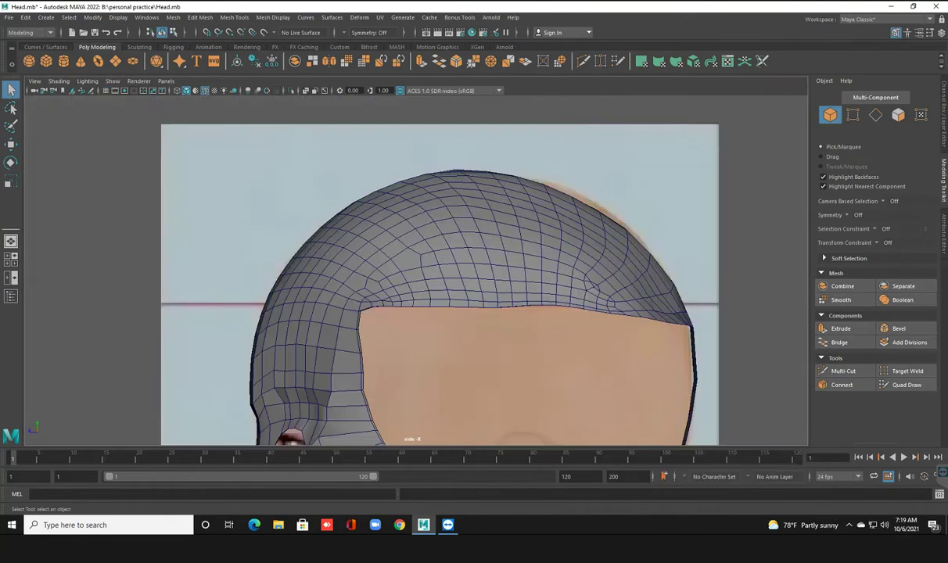
{"action": "scroll", "coordinate": [438, 273], "scroll_direction": "down", "scroll_amount": 3}
{"action": "scroll", "coordinate": [438, 274], "scroll_direction": "up", "scroll_amount": 2}
{"action": "scroll", "coordinate": [438, 274], "scroll_direction": "up", "scroll_amount": 4}
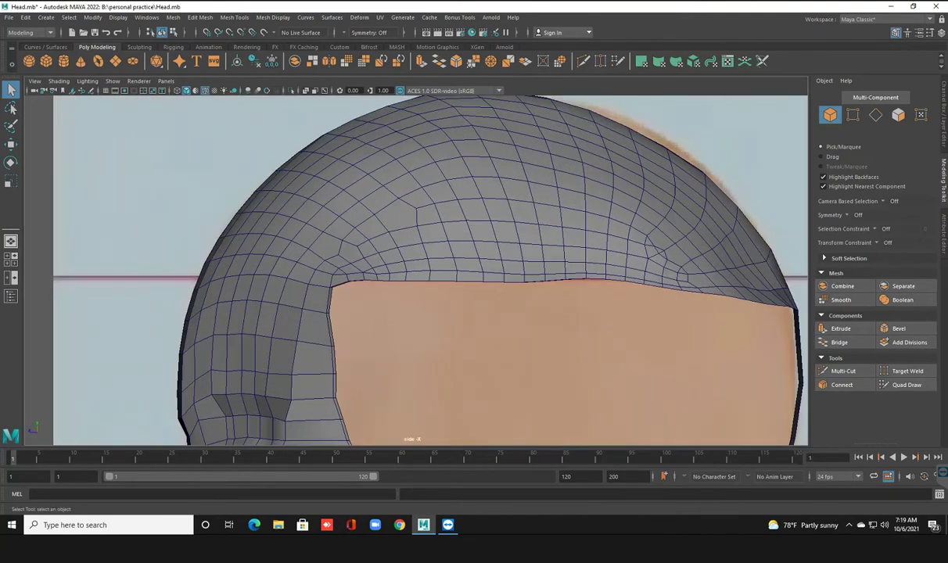
{"action": "scroll", "coordinate": [416, 270], "scroll_direction": "up", "scroll_amount": 2}
{"action": "left_click", "coordinate": [470, 195]}
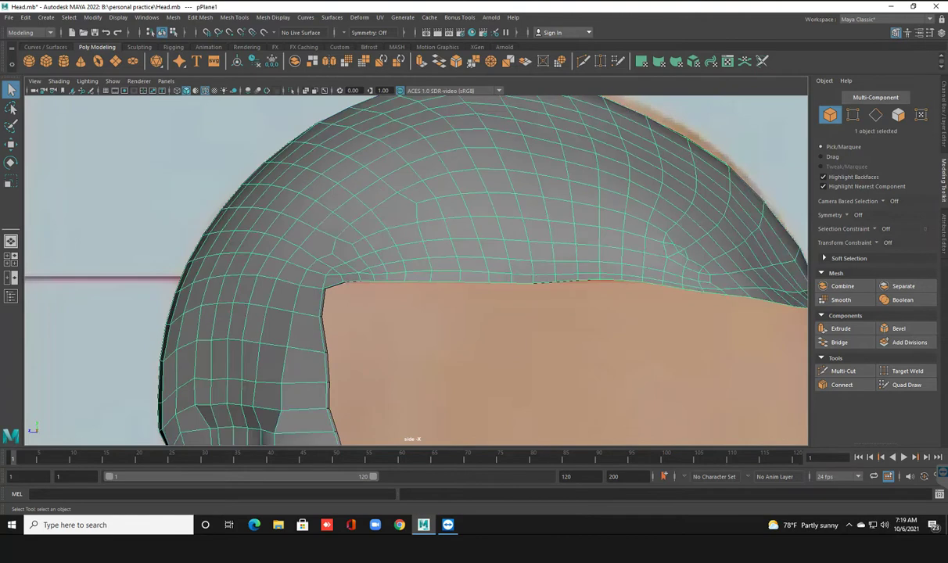
{"action": "scroll", "coordinate": [416, 270], "scroll_direction": "up", "scroll_amount": 2}
{"action": "scroll", "coordinate": [416, 270], "scroll_direction": "up", "scroll_amount": 2}
{"action": "right_click_drag", "start_coordinate": [328, 192], "coordinate": [327, 160]}
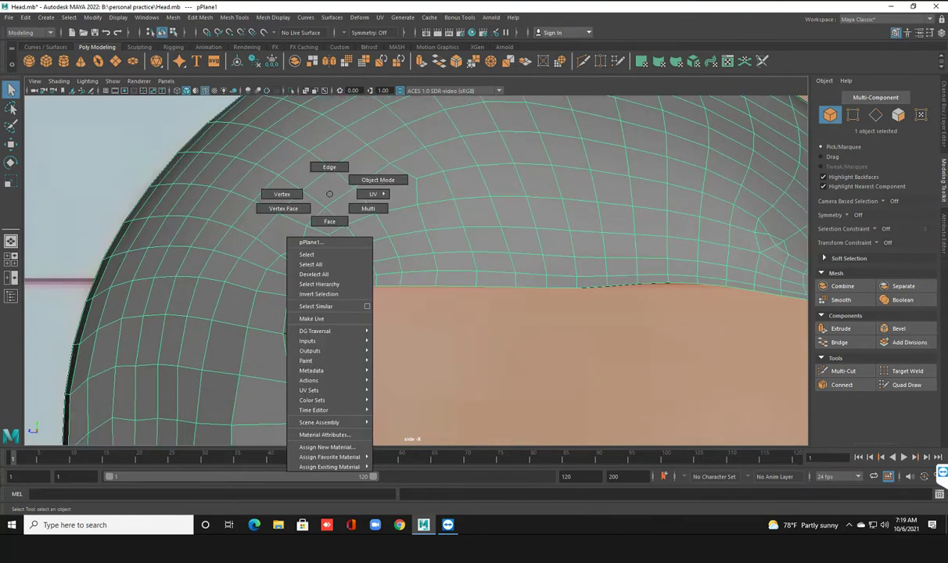
{"action": "scroll", "coordinate": [359, 211], "scroll_direction": "down", "scroll_amount": 3}
{"action": "scroll", "coordinate": [417, 270], "scroll_direction": "down", "scroll_amount": 1}
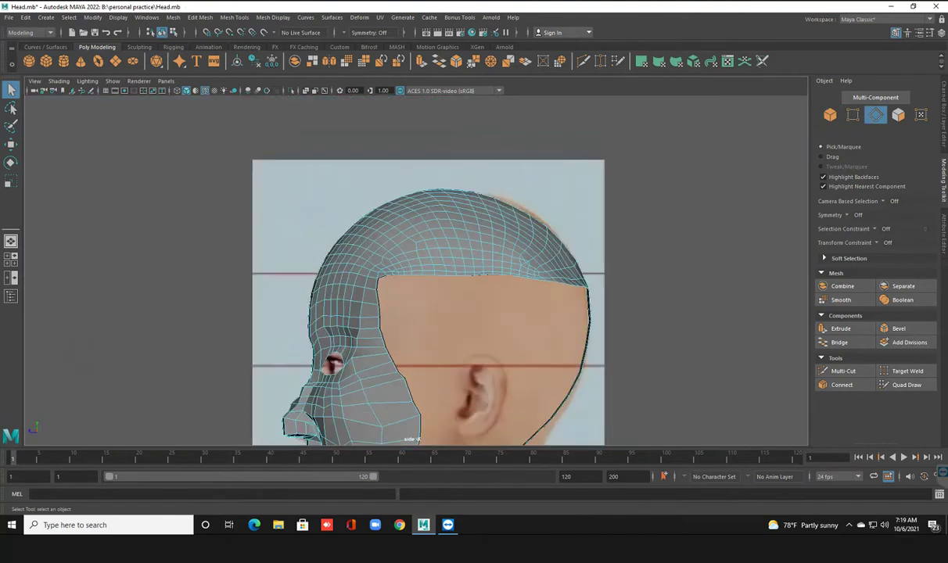
{"action": "left_click_drag", "start_coordinate": [356, 213], "coordinate": [610, 445]}
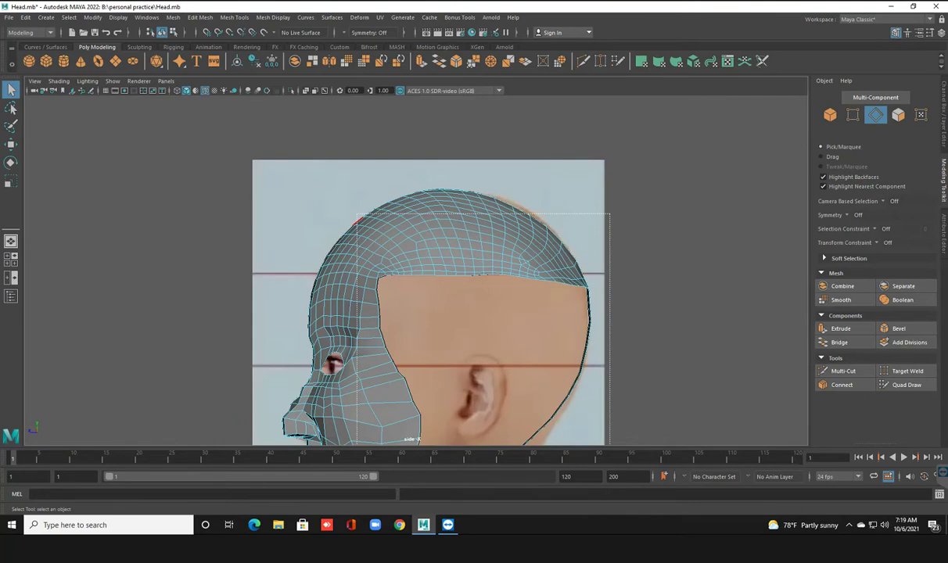
{"action": "scroll", "coordinate": [423, 349], "scroll_direction": "up", "scroll_amount": 2}
{"action": "scroll", "coordinate": [423, 349], "scroll_direction": "up", "scroll_amount": 2}
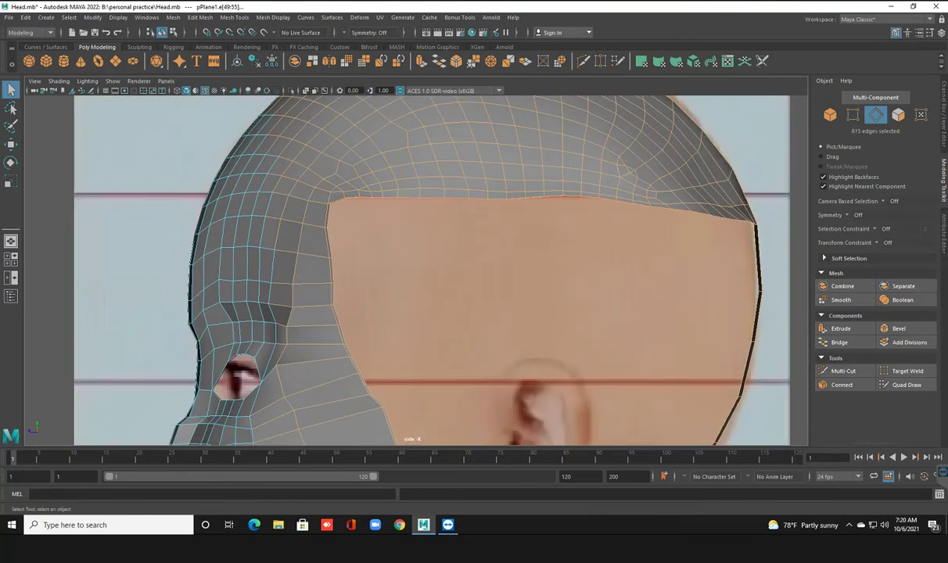
Step: Select the first run of hairline edges across the forehead
{"action": "left_click", "coordinate": [344, 197]}
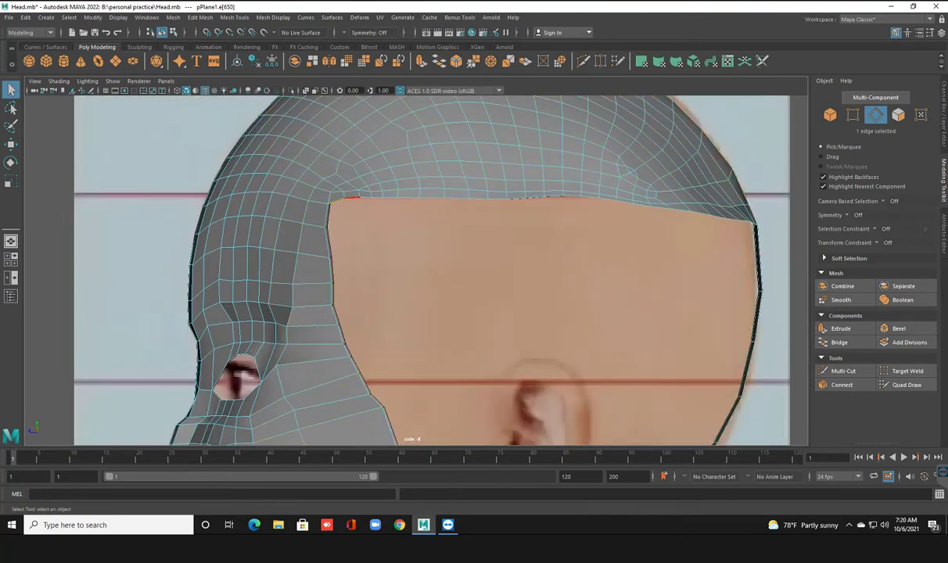
{"action": "left_click", "coordinate": [336, 192], "text": "shift"}
{"action": "left_click", "coordinate": [397, 197], "text": "shift"}
{"action": "left_click", "coordinate": [422, 198], "text": "shift"}
{"action": "left_click", "coordinate": [450, 197], "text": "shift"}
{"action": "left_click", "coordinate": [461, 198], "text": "shift"}
{"action": "left_click", "coordinate": [473, 198], "text": "shift"}
{"action": "left_click", "coordinate": [489, 198], "text": "shift"}
{"action": "left_click", "coordinate": [525, 196], "text": "shift"}
{"action": "left_click", "coordinate": [543, 198], "text": "shift"}
Step: Add the remaining hairline edges toward the temple, completing the 24-edge selection
{"action": "left_click", "coordinate": [557, 197], "text": "shift"}
{"action": "left_click", "coordinate": [571, 198], "text": "shift"}
{"action": "left_click", "coordinate": [585, 198], "text": "shift"}
{"action": "left_click", "coordinate": [601, 199], "text": "shift"}
{"action": "left_click", "coordinate": [642, 203], "text": "shift"}
{"action": "left_click", "coordinate": [664, 205], "text": "shift"}
{"action": "left_click", "coordinate": [680, 208], "text": "shift"}
{"action": "left_click", "coordinate": [699, 211], "text": "shift"}
{"action": "left_click", "coordinate": [720, 216], "text": "shift"}
{"action": "left_click", "coordinate": [743, 221], "text": "shift"}
{"action": "left_click", "coordinate": [744, 220], "text": "shift"}
Step: In the maximized perspective view, add three more brim border edges to the selection
{"action": "key", "text": "space"}
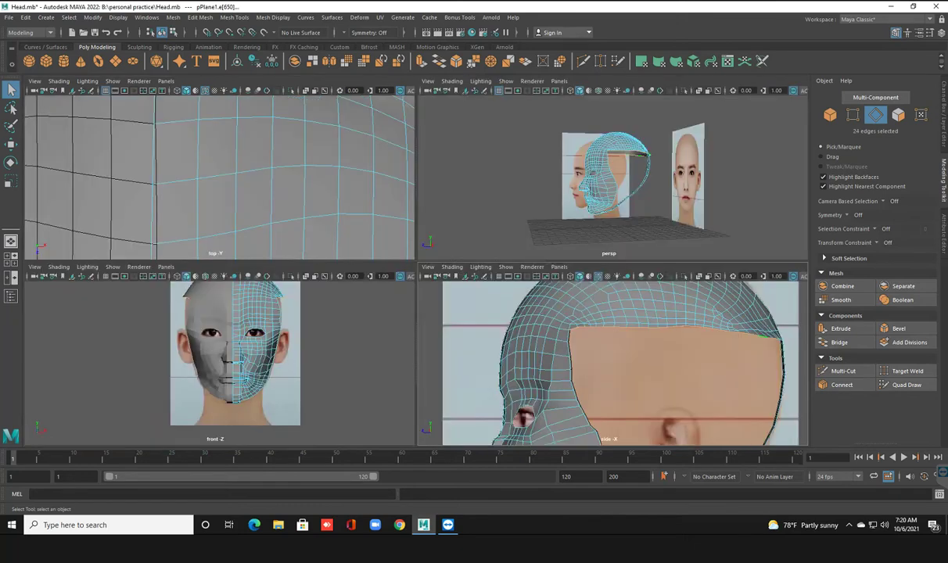
{"action": "key", "text": "space"}
{"action": "scroll", "coordinate": [406, 266], "scroll_direction": "up", "scroll_amount": 3}
{"action": "left_click_drag", "start_coordinate": [407, 266], "coordinate": [281, 258], "text": "alt"}
{"action": "middle_click_drag", "start_coordinate": [391, 313], "coordinate": [391, 188], "text": "alt"}
{"action": "left_click_drag", "start_coordinate": [407, 266], "coordinate": [313, 266], "text": "alt"}
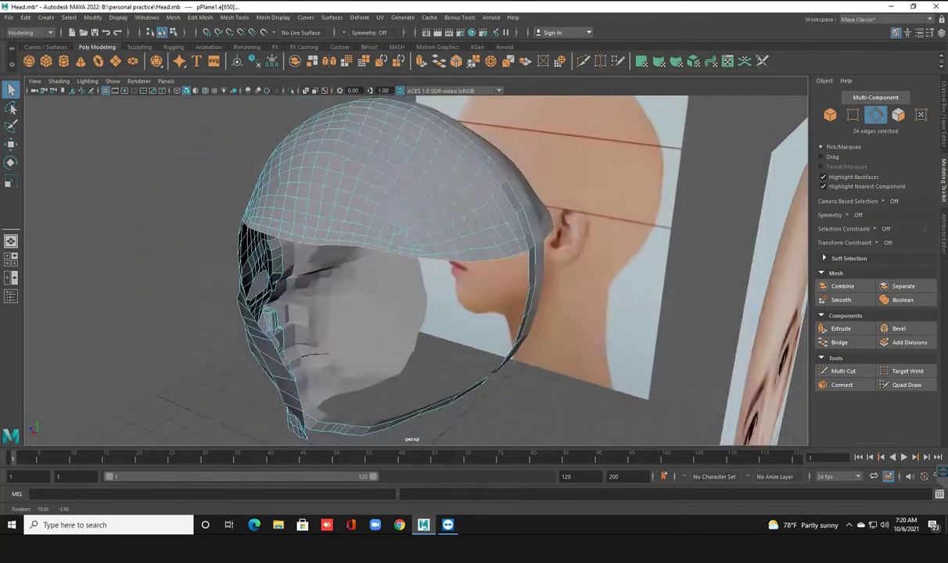
{"action": "scroll", "coordinate": [414, 266], "scroll_direction": "up", "scroll_amount": 3}
{"action": "scroll", "coordinate": [414, 266], "scroll_direction": "up", "scroll_amount": 2}
{"action": "left_click_drag", "start_coordinate": [407, 266], "coordinate": [313, 266], "text": "alt"}
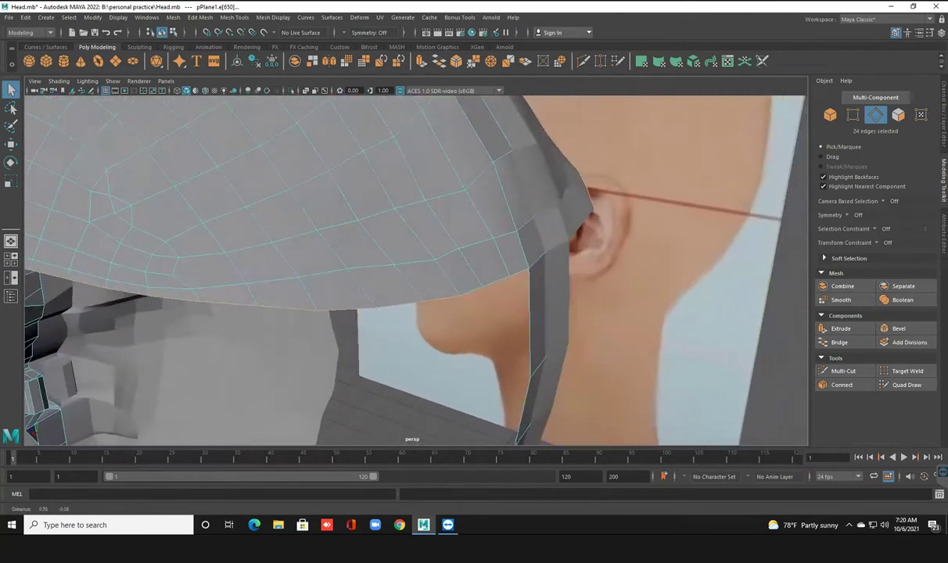
{"action": "left_click", "coordinate": [446, 276], "text": "shift"}
{"action": "left_click", "coordinate": [473, 266], "text": "shift"}
{"action": "left_click", "coordinate": [366, 242], "text": "shift"}
Step: Inspect the back of the skull and under the rim, then return to Object Mode
{"action": "left_click_drag", "start_coordinate": [366, 242], "coordinate": [344, 251], "text": "alt"}
{"action": "left_click_drag", "start_coordinate": [407, 266], "coordinate": [266, 258], "text": "alt"}
{"action": "scroll", "coordinate": [407, 266], "scroll_direction": "down", "scroll_amount": 3}
{"action": "scroll", "coordinate": [407, 266], "scroll_direction": "up", "scroll_amount": 3}
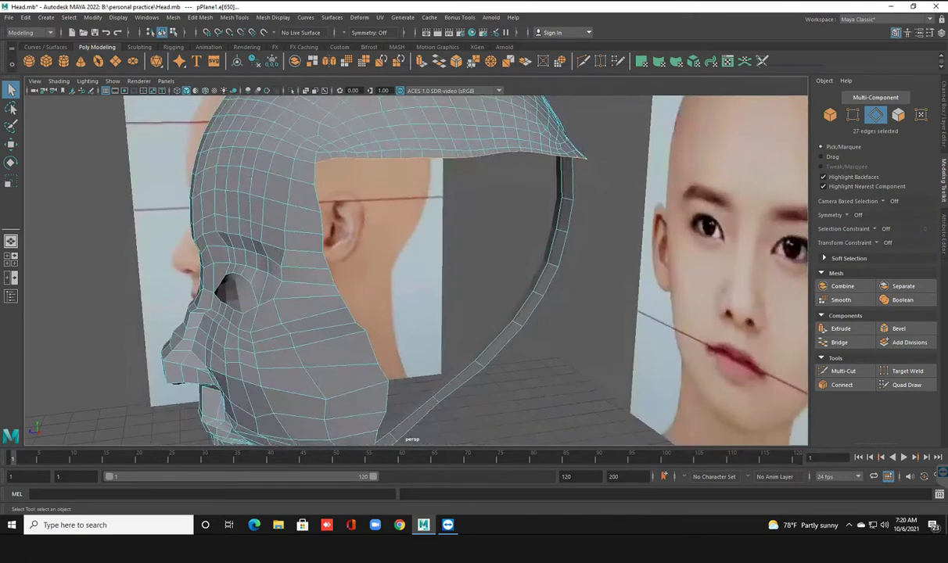
{"action": "mouse_move", "coordinate": [407, 266]}
{"action": "left_mouse_down", "text": "alt"}
{"action": "mouse_move", "coordinate": [305, 266]}
{"action": "mouse_move", "coordinate": [375, 274]}
{"action": "mouse_move", "coordinate": [289, 297]}
{"action": "left_mouse_up", "text": "alt"}
{"action": "left_click_drag", "start_coordinate": [303, 259], "coordinate": [281, 258], "text": "alt"}
{"action": "scroll", "coordinate": [303, 258], "scroll_direction": "up", "scroll_amount": 2}
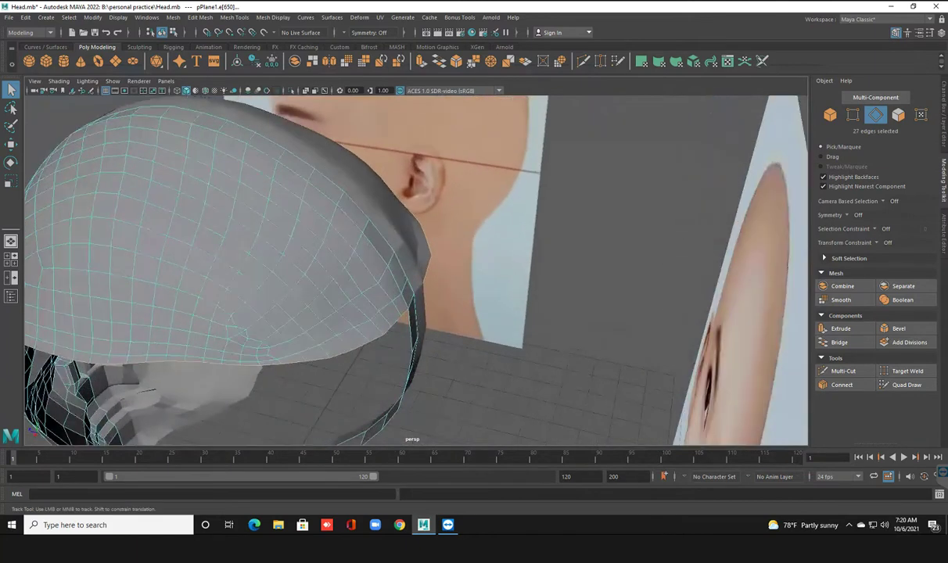
{"action": "scroll", "coordinate": [302, 258], "scroll_direction": "up", "scroll_amount": 2}
{"action": "mouse_move", "coordinate": [407, 266]}
{"action": "left_mouse_down", "text": "alt"}
{"action": "mouse_move", "coordinate": [345, 234]}
{"action": "mouse_move", "coordinate": [320, 235]}
{"action": "mouse_move", "coordinate": [376, 258]}
{"action": "left_mouse_up", "text": "alt"}
{"action": "left_click_drag", "start_coordinate": [336, 289], "coordinate": [335, 326], "text": "alt"}
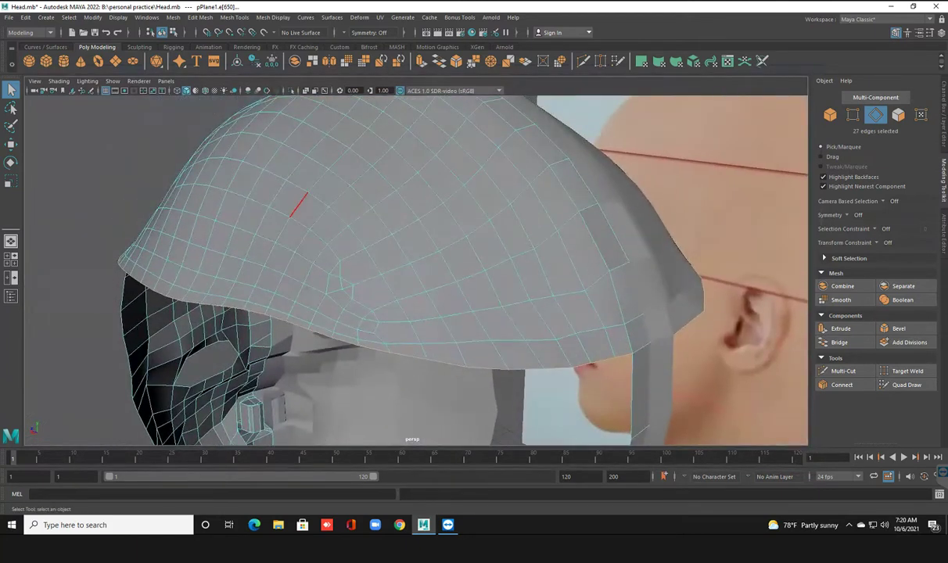
{"action": "right_click", "coordinate": [303, 199]}
{"action": "left_click", "coordinate": [350, 185]}
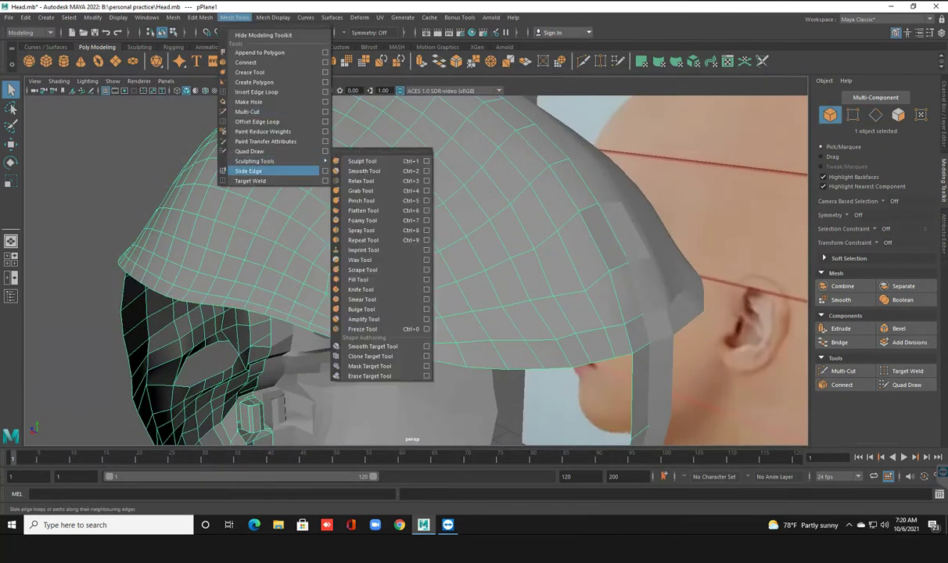
{"action": "mouse_move", "coordinate": [255, 161]}
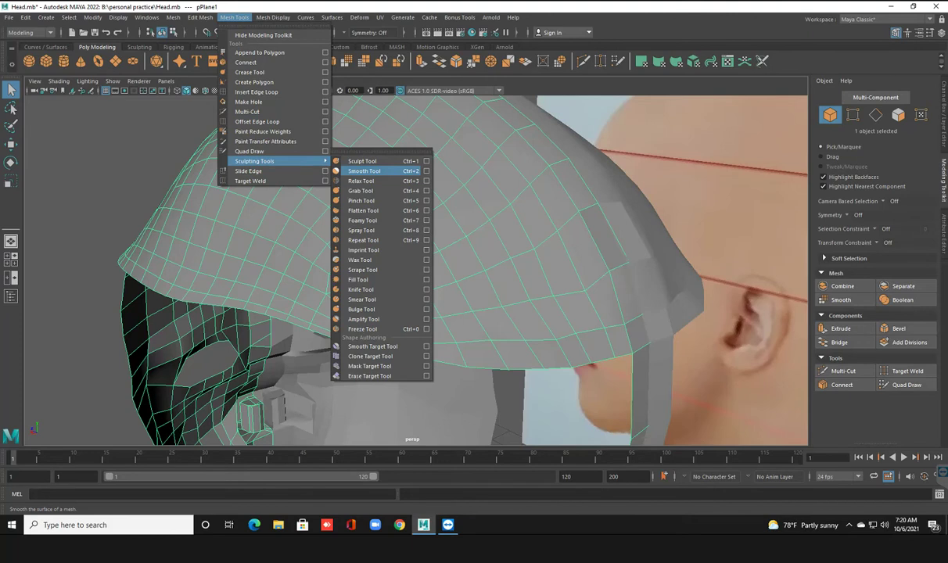
Step: Pick the Sculpt Smooth tool and brush over the cap's surface
{"action": "left_click", "coordinate": [426, 171]}
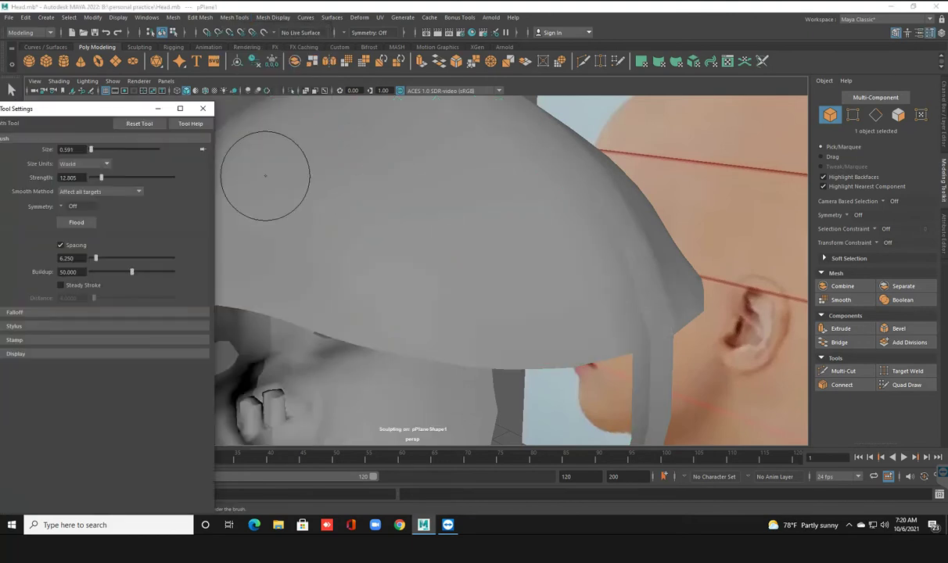
{"action": "left_click_drag", "start_coordinate": [357, 243], "coordinate": [419, 260]}
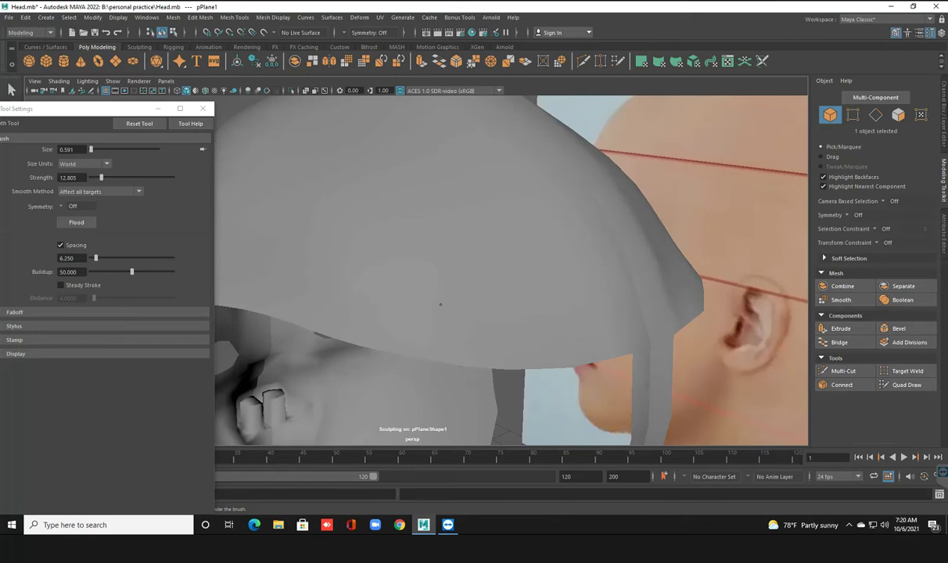
{"action": "left_click_drag", "start_coordinate": [381, 297], "coordinate": [645, 327], "text": "alt"}
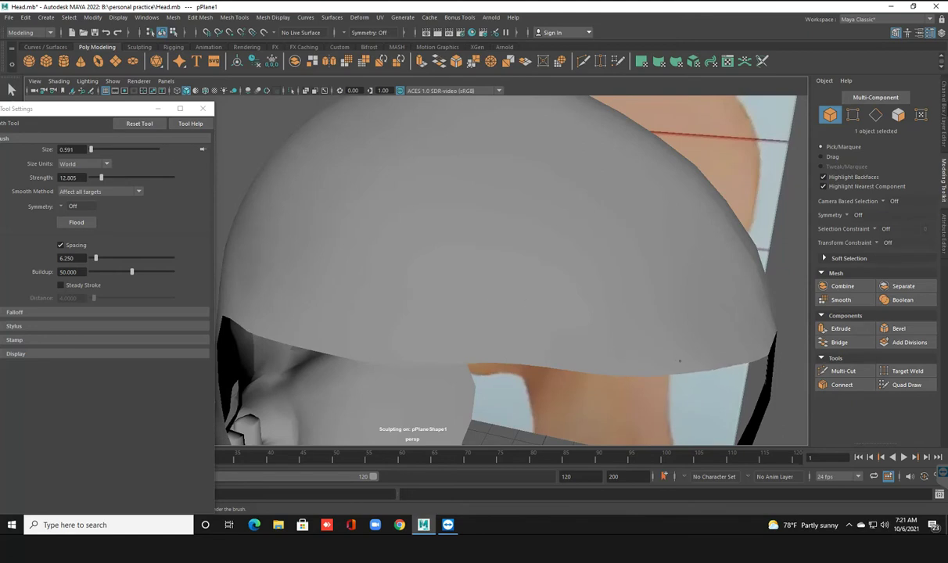
{"action": "mouse_move", "coordinate": [684, 360]}
{"action": "left_mouse_down", "text": "alt"}
{"action": "mouse_move", "coordinate": [535, 333]}
{"action": "mouse_move", "coordinate": [353, 324]}
{"action": "left_mouse_up", "text": "alt"}
{"action": "scroll", "coordinate": [481, 328], "scroll_direction": "down", "scroll_amount": 5}
{"action": "scroll", "coordinate": [419, 332], "scroll_direction": "up", "scroll_amount": 5}
Step: Smooth the upper part of the strap and review the cap from above
{"action": "left_click_drag", "start_coordinate": [420, 332], "coordinate": [419, 344], "text": "alt"}
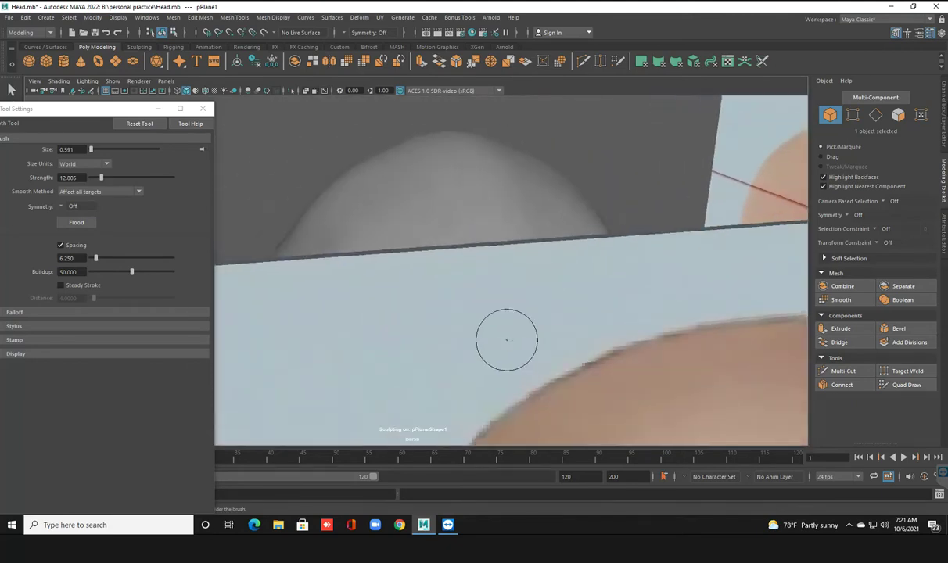
{"action": "scroll", "coordinate": [419, 332], "scroll_direction": "up", "scroll_amount": 3}
{"action": "scroll", "coordinate": [417, 312], "scroll_direction": "up", "scroll_amount": 3}
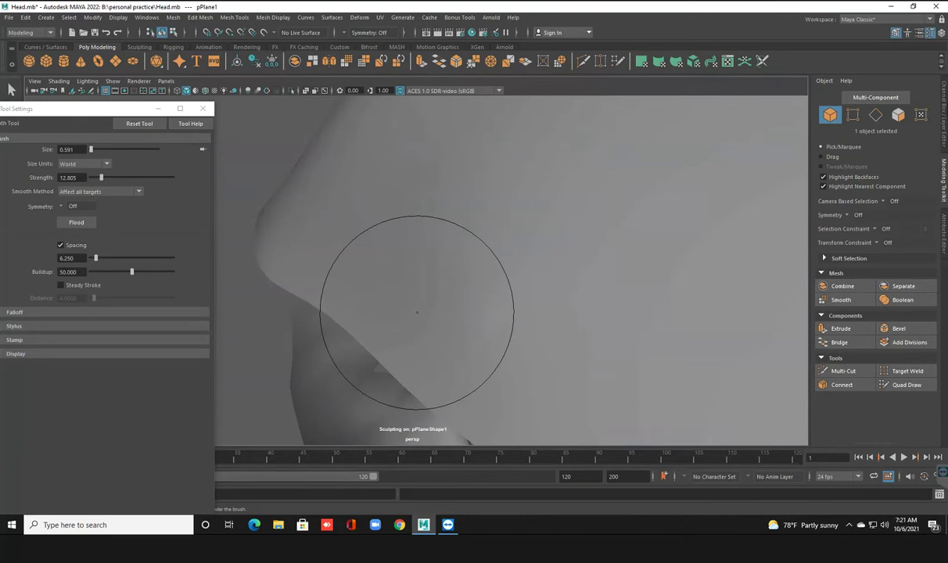
{"action": "scroll", "coordinate": [417, 312], "scroll_direction": "down", "scroll_amount": 5}
{"action": "mouse_move", "coordinate": [417, 312]}
{"action": "left_mouse_down", "text": "alt"}
{"action": "mouse_move", "coordinate": [601, 307]}
{"action": "mouse_move", "coordinate": [472, 302]}
{"action": "left_mouse_up", "text": "alt"}
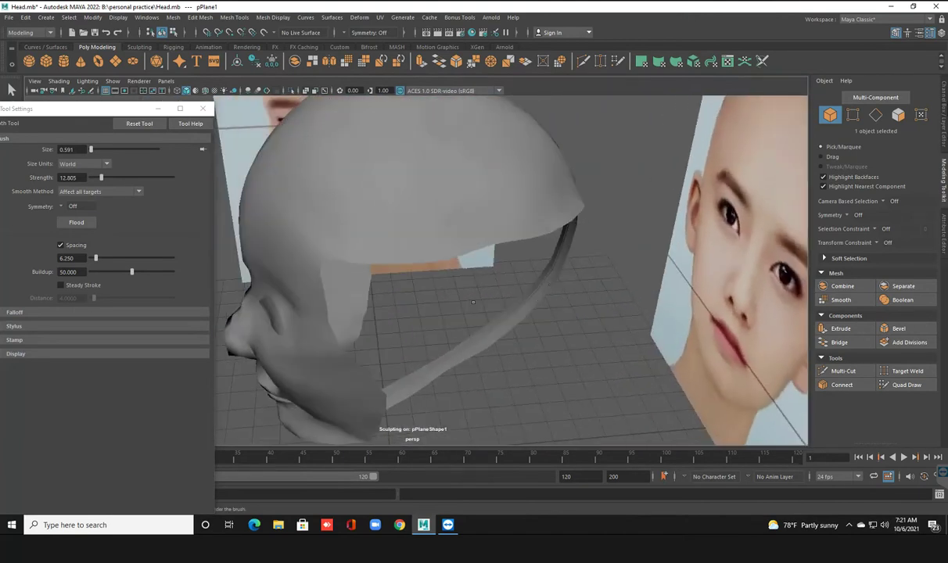
{"action": "left_click_drag", "start_coordinate": [561, 234], "coordinate": [554, 227]}
{"action": "mouse_move", "coordinate": [571, 209]}
{"action": "left_mouse_down", "text": "alt"}
{"action": "mouse_move", "coordinate": [500, 328]}
{"action": "mouse_move", "coordinate": [536, 385]}
{"action": "left_mouse_up", "text": "alt"}
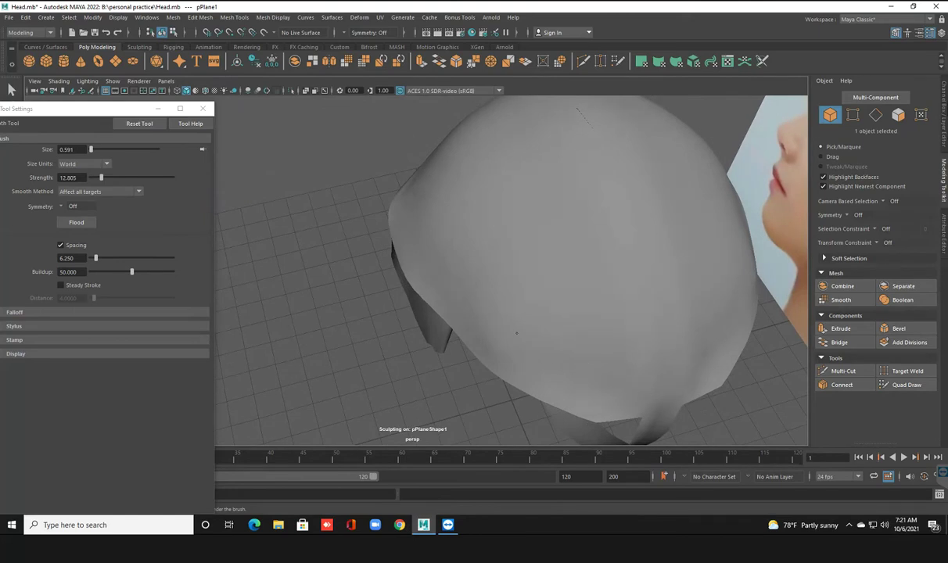
{"action": "left_click_drag", "start_coordinate": [551, 320], "coordinate": [540, 264], "text": "alt"}
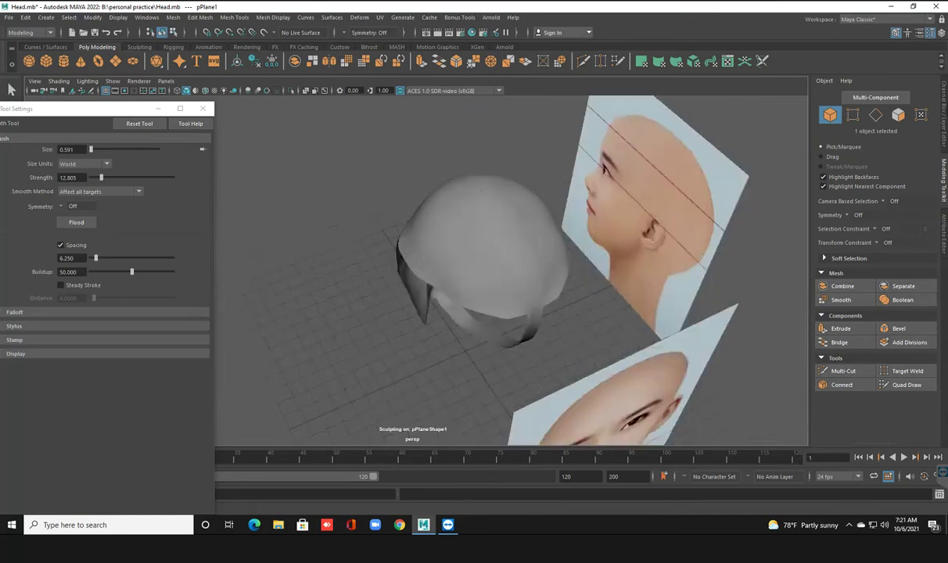
Step: Leave sculpting, enter edge mode, select the first brim lower-border edges and frame them
{"action": "key", "text": "q"}
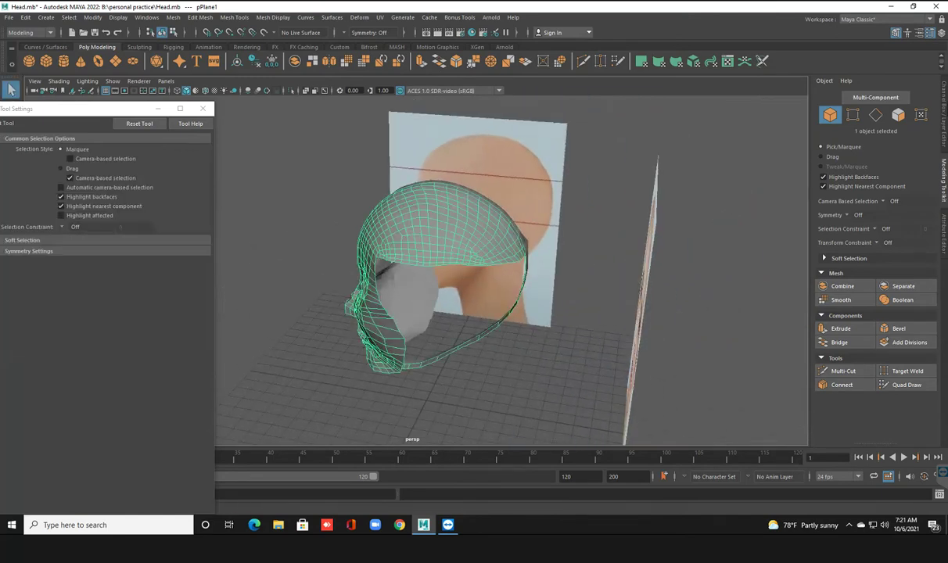
{"action": "key", "text": "F10"}
{"action": "key", "text": "f"}
{"action": "scroll", "coordinate": [512, 270], "scroll_direction": "up", "scroll_amount": 3}
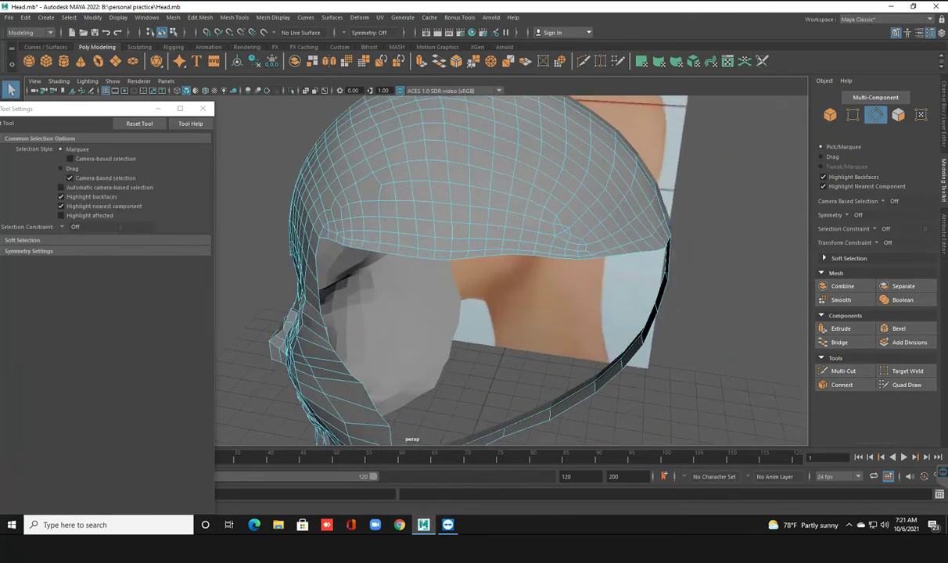
{"action": "left_click", "coordinate": [320, 237]}
{"action": "left_click", "coordinate": [422, 257], "text": "shift"}
{"action": "left_click", "coordinate": [585, 258], "text": "shift"}
{"action": "left_click", "coordinate": [203, 108]}
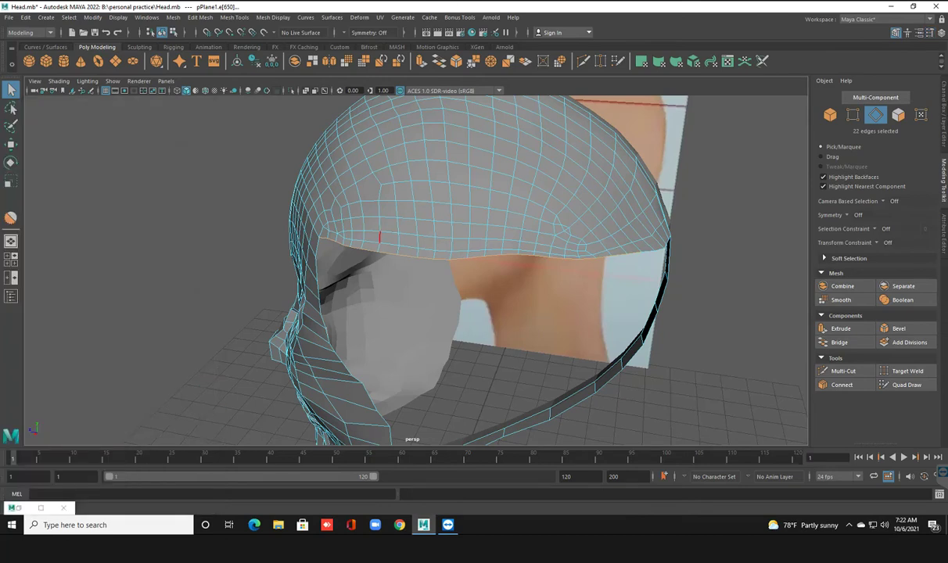
{"action": "key", "text": "f"}
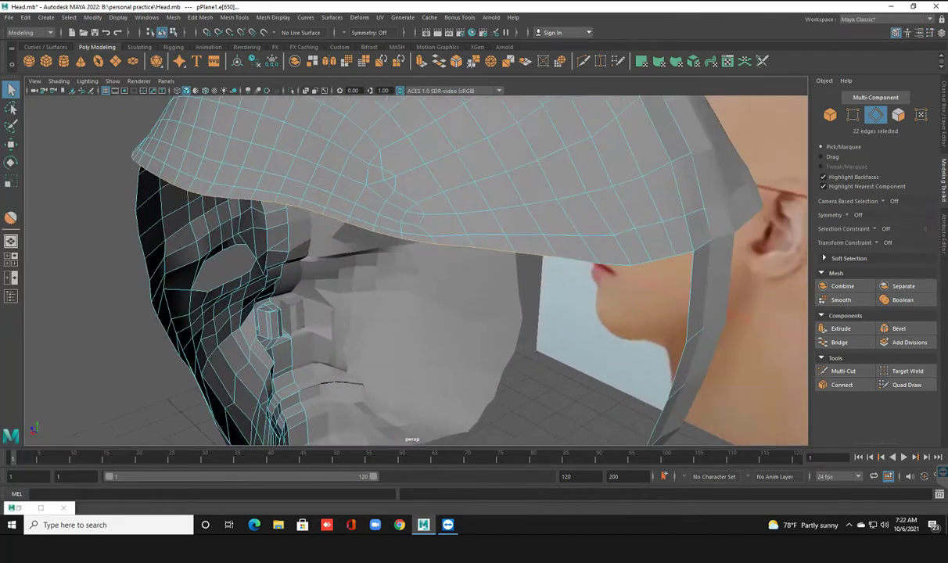
Step: Add the remaining lower-rim brim edges to complete the 27-edge selection
{"action": "left_click_drag", "start_coordinate": [469, 259], "coordinate": [531, 297], "text": "alt"}
{"action": "left_click", "coordinate": [531, 294], "text": "shift"}
{"action": "left_click", "coordinate": [568, 288], "text": "shift"}
{"action": "left_click", "coordinate": [602, 282], "text": "shift"}
{"action": "left_click", "coordinate": [635, 275], "text": "shift"}
{"action": "left_click", "coordinate": [442, 213], "text": "shift"}
{"action": "left_click_drag", "start_coordinate": [442, 213], "coordinate": [547, 235], "text": "alt"}
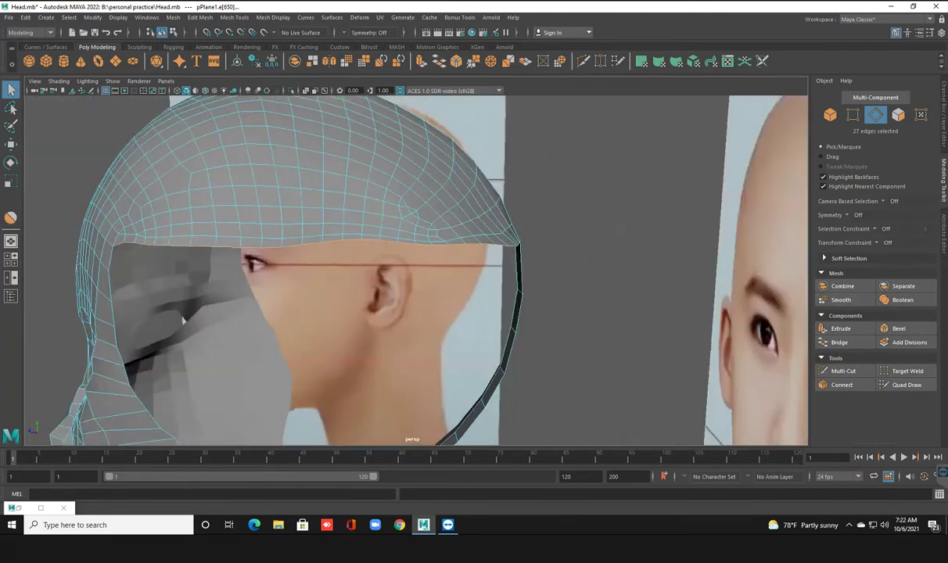
{"action": "scroll", "coordinate": [407, 274], "scroll_direction": "down", "scroll_amount": 5}
{"action": "mouse_move", "coordinate": [407, 274]}
{"action": "left_mouse_down", "text": "alt"}
{"action": "mouse_move", "coordinate": [453, 274]}
{"action": "mouse_move", "coordinate": [442, 262]}
{"action": "left_mouse_up", "text": "alt"}
{"action": "scroll", "coordinate": [407, 274], "scroll_direction": "up", "scroll_amount": 2}
{"action": "scroll", "coordinate": [407, 274], "scroll_direction": "up", "scroll_amount": 2}
Step: Move the selected brim edges downward in an enlarged, framed view
{"action": "key", "text": "w"}
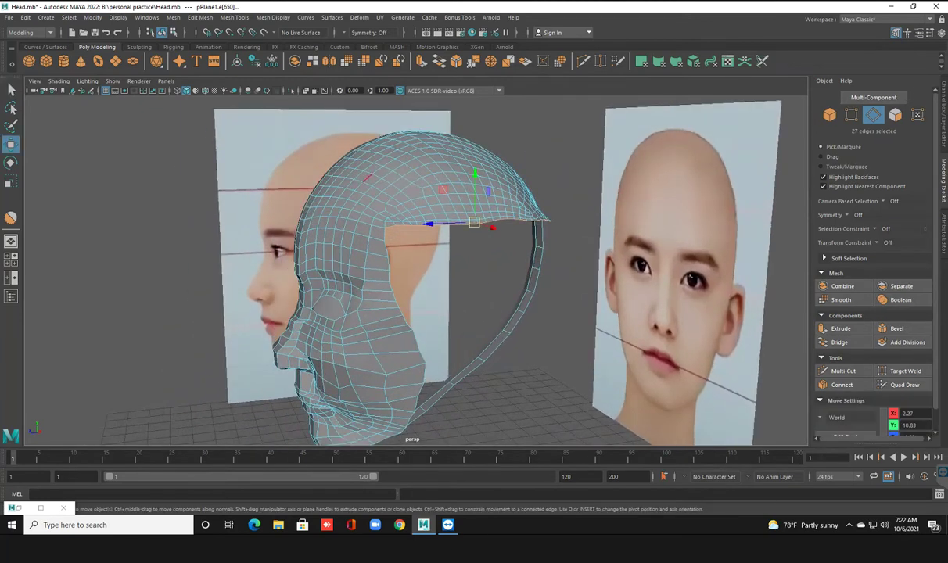
{"action": "mouse_move", "coordinate": [474, 174]}
{"action": "left_mouse_down"}
{"action": "mouse_move", "coordinate": [474, 188]}
{"action": "mouse_move", "coordinate": [524, 176]}
{"action": "mouse_move", "coordinate": [470, 204]}
{"action": "mouse_move", "coordinate": [454, 227]}
{"action": "mouse_move", "coordinate": [414, 239]}
{"action": "mouse_move", "coordinate": [454, 231]}
{"action": "mouse_move", "coordinate": [520, 238]}
{"action": "mouse_move", "coordinate": [524, 266]}
{"action": "mouse_move", "coordinate": [505, 258]}
{"action": "mouse_move", "coordinate": [489, 294]}
{"action": "mouse_move", "coordinate": [489, 258]}
{"action": "mouse_move", "coordinate": [513, 248]}
{"action": "mouse_move", "coordinate": [504, 239]}
{"action": "left_mouse_up"}
{"action": "key", "text": "ctrl+space"}
{"action": "key", "text": "f"}
{"action": "mouse_move", "coordinate": [501, 196]}
{"action": "left_mouse_down"}
{"action": "mouse_move", "coordinate": [501, 217]}
{"action": "mouse_move", "coordinate": [517, 225]}
{"action": "mouse_move", "coordinate": [657, 233]}
{"action": "left_mouse_up"}
Step: Extrude the brim edge loop three times, pulling each new row down along Y
{"action": "key", "text": "ctrl+e"}
{"action": "mouse_move", "coordinate": [496, 244]}
{"action": "left_mouse_down"}
{"action": "mouse_move", "coordinate": [495, 264]}
{"action": "mouse_move", "coordinate": [391, 285]}
{"action": "left_mouse_up"}
{"action": "key", "text": "ctrl+e"}
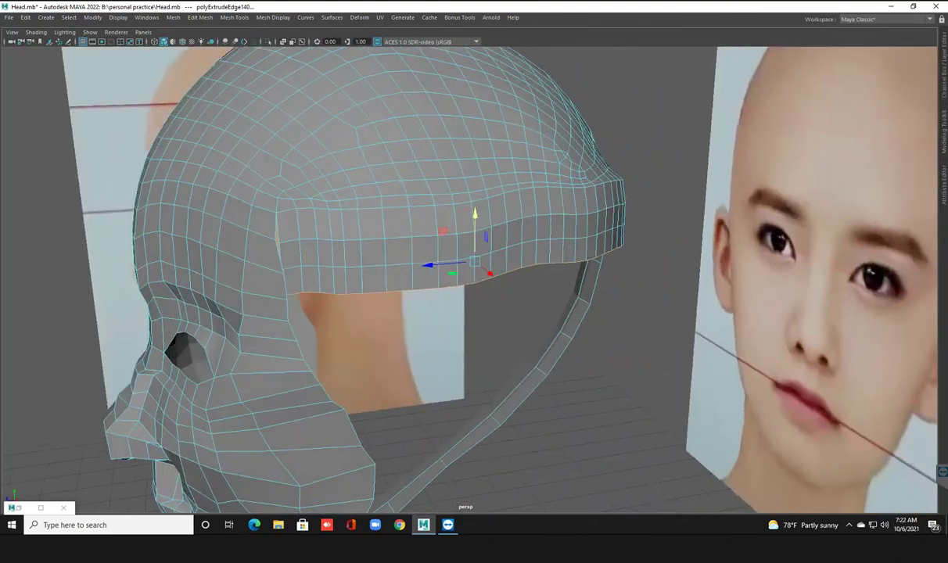
{"action": "scroll", "coordinate": [469, 282], "scroll_direction": "up", "scroll_amount": 3}
{"action": "scroll", "coordinate": [469, 282], "scroll_direction": "up", "scroll_amount": 2}
{"action": "left_click_drag", "start_coordinate": [469, 281], "coordinate": [475, 275], "text": "alt"}
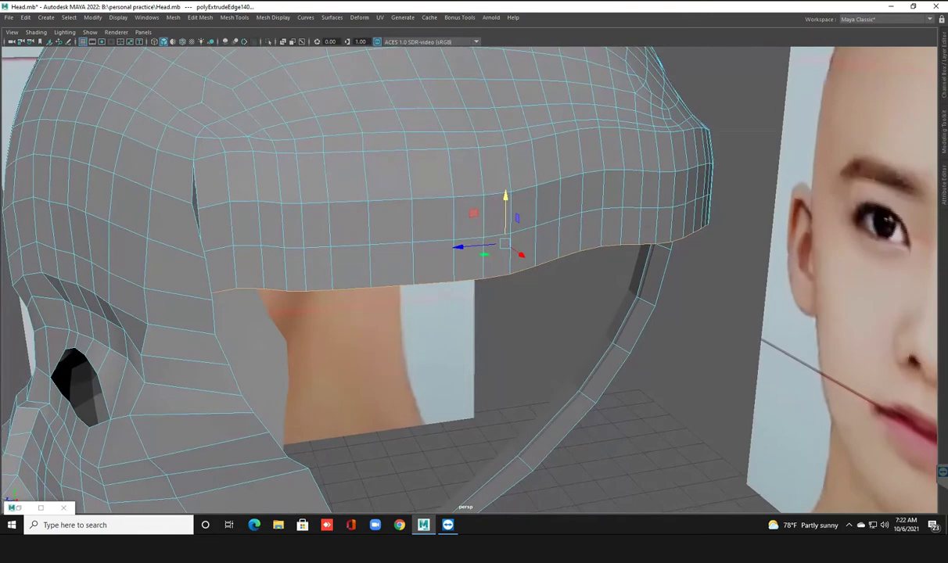
{"action": "left_click", "coordinate": [463, 247]}
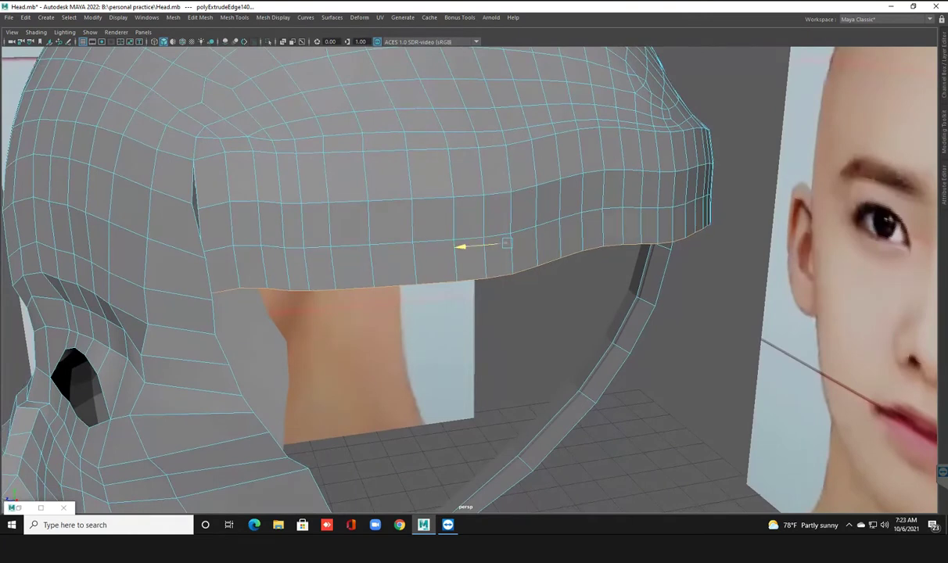
{"action": "left_click_drag", "start_coordinate": [508, 199], "coordinate": [507, 226]}
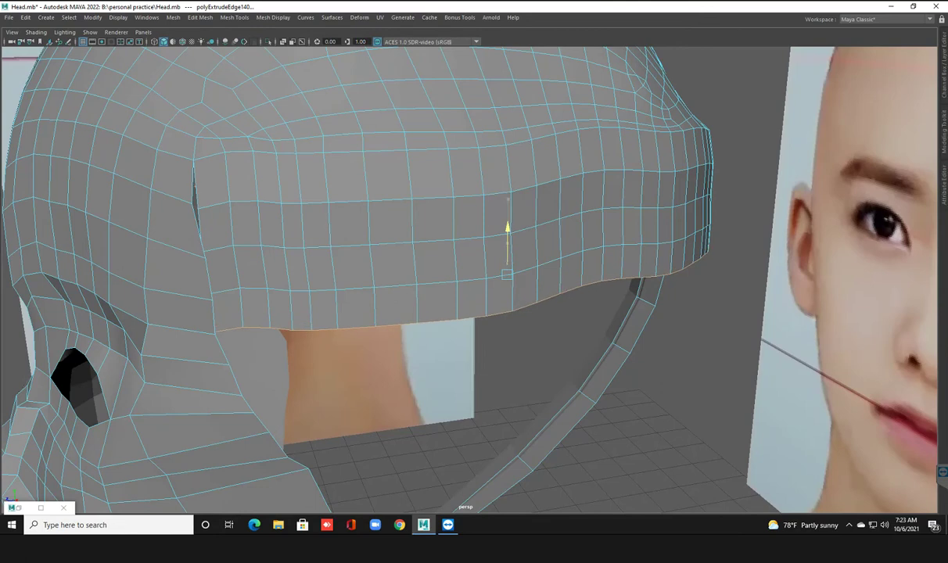
{"action": "key", "text": "ctrl+e"}
{"action": "mouse_move", "coordinate": [469, 273]}
{"action": "left_mouse_down", "text": "alt"}
{"action": "mouse_move", "coordinate": [548, 258]}
{"action": "mouse_move", "coordinate": [672, 254]}
{"action": "left_mouse_up", "text": "alt"}
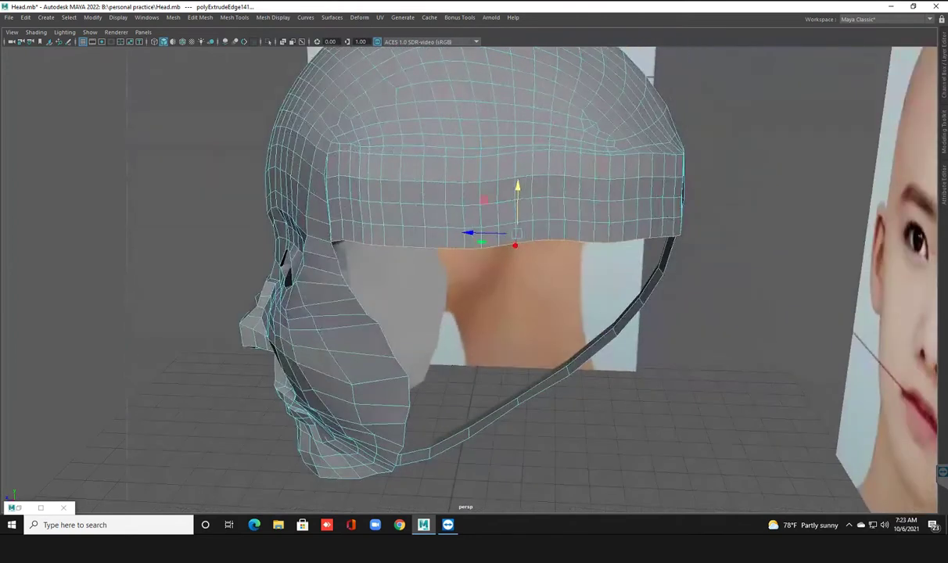
Step: Lengthen the cap's band and extrude a new bottom edge row pulled down the head
{"action": "scroll", "coordinate": [470, 273], "scroll_direction": "up", "scroll_amount": 5}
{"action": "scroll", "coordinate": [469, 273], "scroll_direction": "down", "scroll_amount": 2}
{"action": "left_click_drag", "start_coordinate": [514, 161], "coordinate": [514, 185]}
{"action": "key", "text": "ctrl+e"}
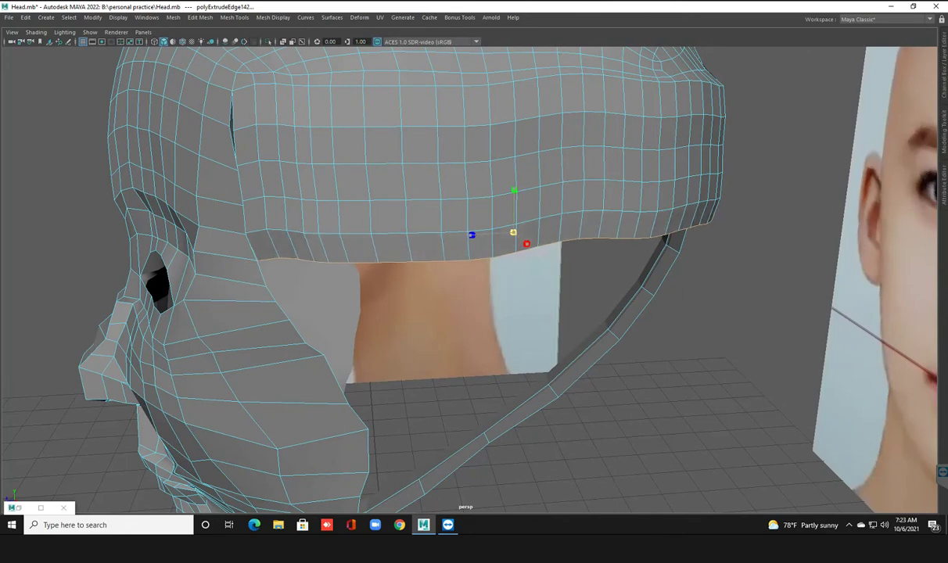
{"action": "left_click", "coordinate": [471, 235]}
{"action": "left_click", "coordinate": [470, 235]}
{"action": "middle_click_drag", "start_coordinate": [521, 245], "coordinate": [524, 248]}
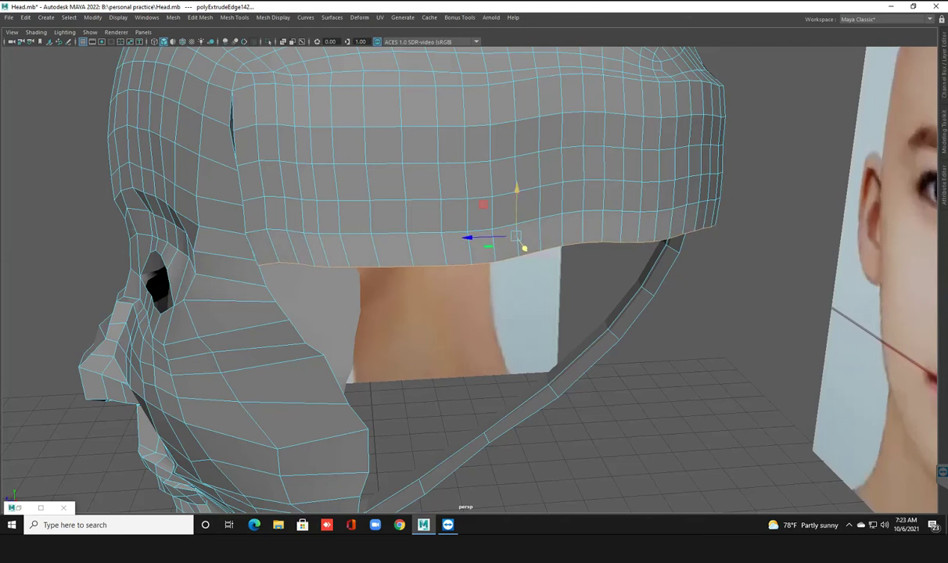
{"action": "middle_click_drag", "start_coordinate": [524, 248], "coordinate": [524, 268]}
Step: Extrude two more bottom rows, tucking one inward and pulling the next down
{"action": "key", "text": "ctrl+e"}
{"action": "left_click_drag", "start_coordinate": [472, 260], "coordinate": [473, 261]}
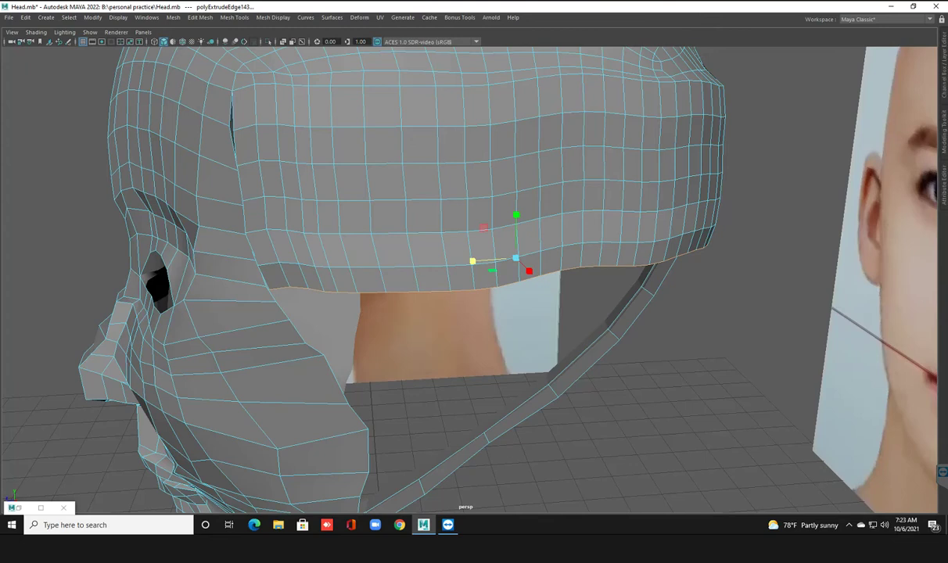
{"action": "mouse_move", "coordinate": [501, 223]}
{"action": "left_mouse_down"}
{"action": "mouse_move", "coordinate": [500, 236]}
{"action": "mouse_move", "coordinate": [516, 239]}
{"action": "left_mouse_up"}
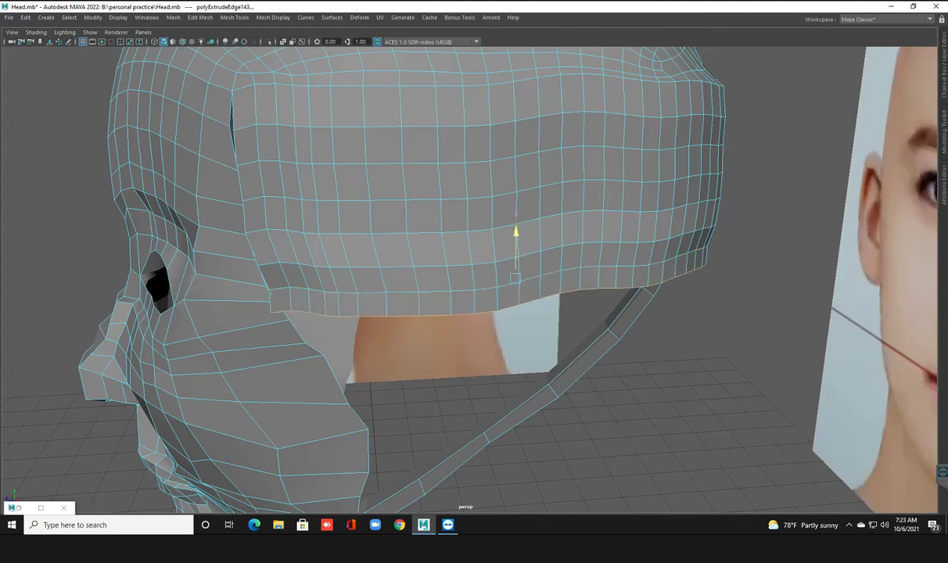
{"action": "key", "text": "ctrl+e"}
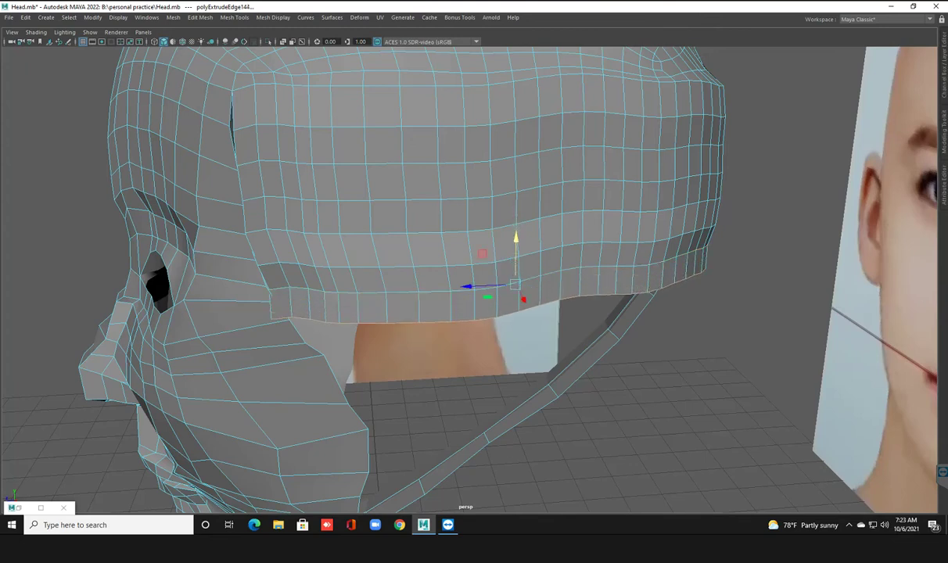
{"action": "left_click_drag", "start_coordinate": [474, 288], "coordinate": [475, 288]}
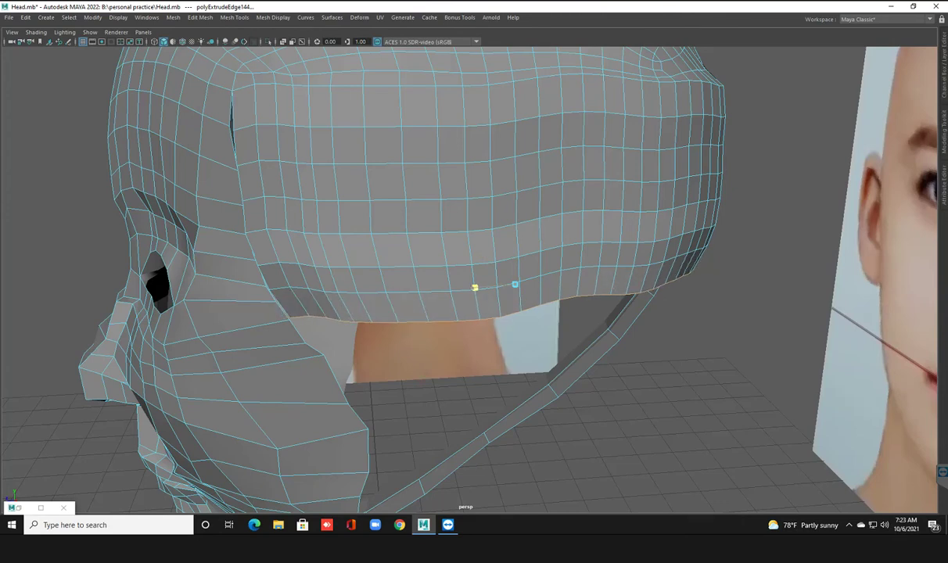
{"action": "left_click", "coordinate": [515, 284]}
{"action": "left_click_drag", "start_coordinate": [515, 284], "coordinate": [514, 307]}
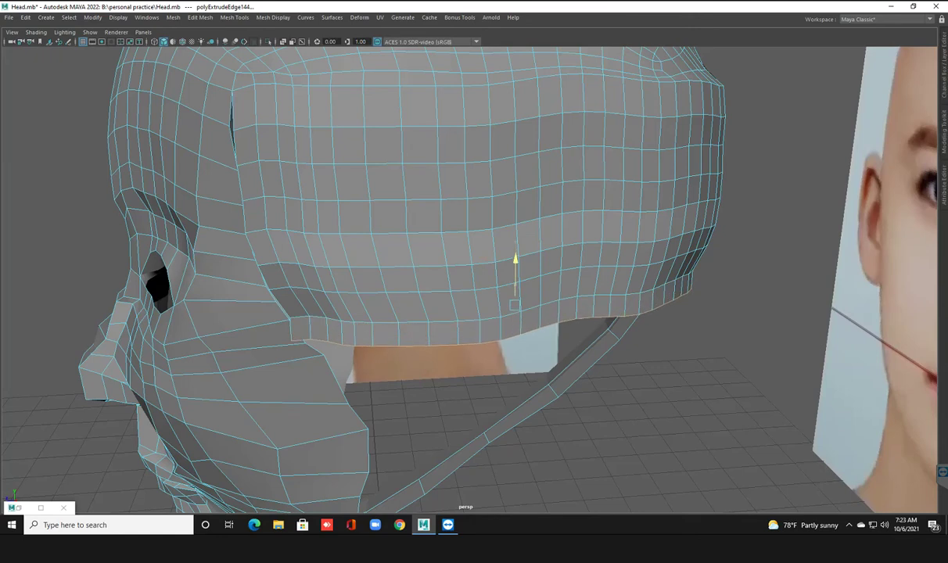
Step: Extrude another strip nudged toward the jaw and save the scene
{"action": "key", "text": "ctrl+e"}
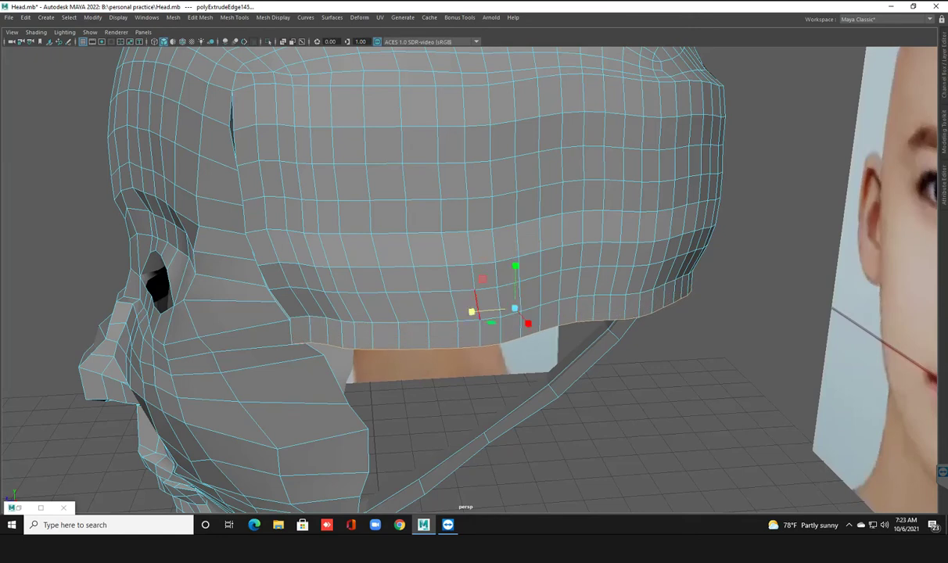
{"action": "left_click", "coordinate": [515, 308]}
{"action": "left_click_drag", "start_coordinate": [472, 311], "coordinate": [475, 312]}
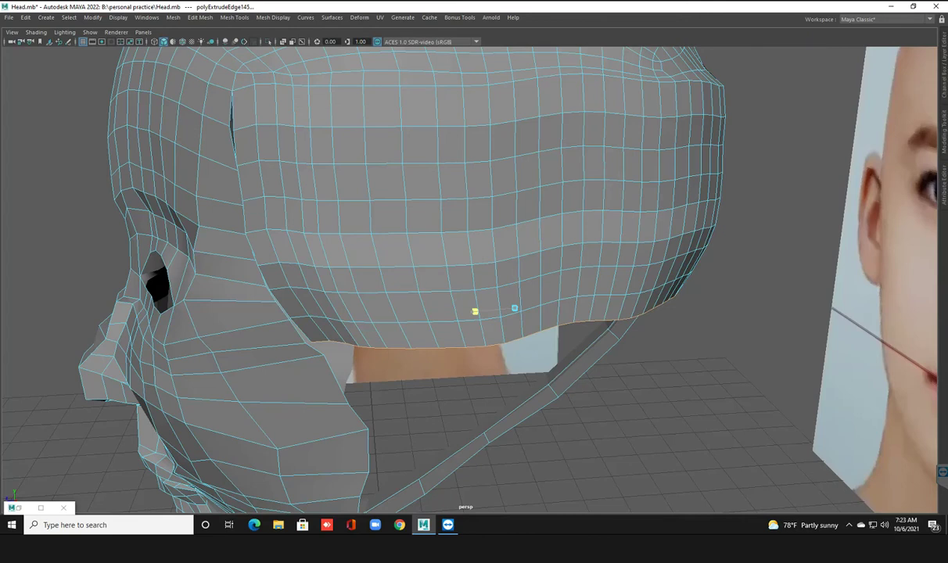
{"action": "left_click", "coordinate": [515, 308]}
{"action": "key", "text": "ctrl+s"}
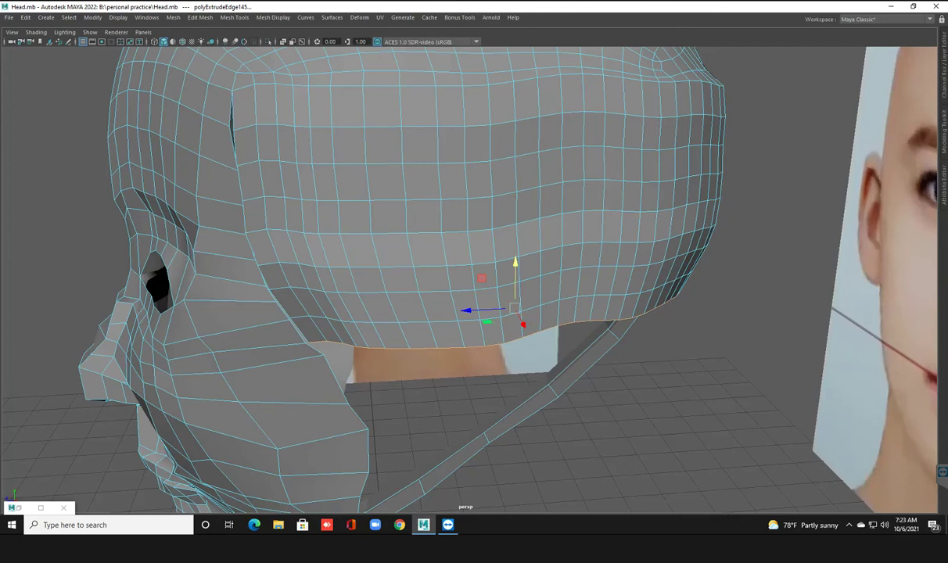
Step: Extend the strip downward, then extrude a further row offset along the jaw and lowered
{"action": "left_click", "coordinate": [515, 308]}
{"action": "mouse_move", "coordinate": [488, 258]}
{"action": "middle_mouse_down"}
{"action": "mouse_move", "coordinate": [488, 282]}
{"action": "mouse_move", "coordinate": [488, 259]}
{"action": "middle_mouse_up"}
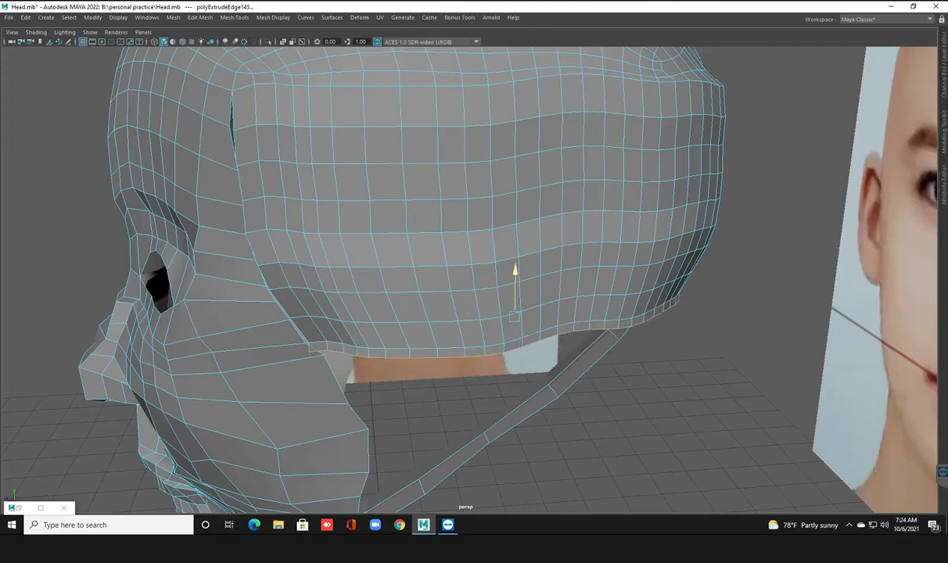
{"action": "key", "text": "ctrl+e"}
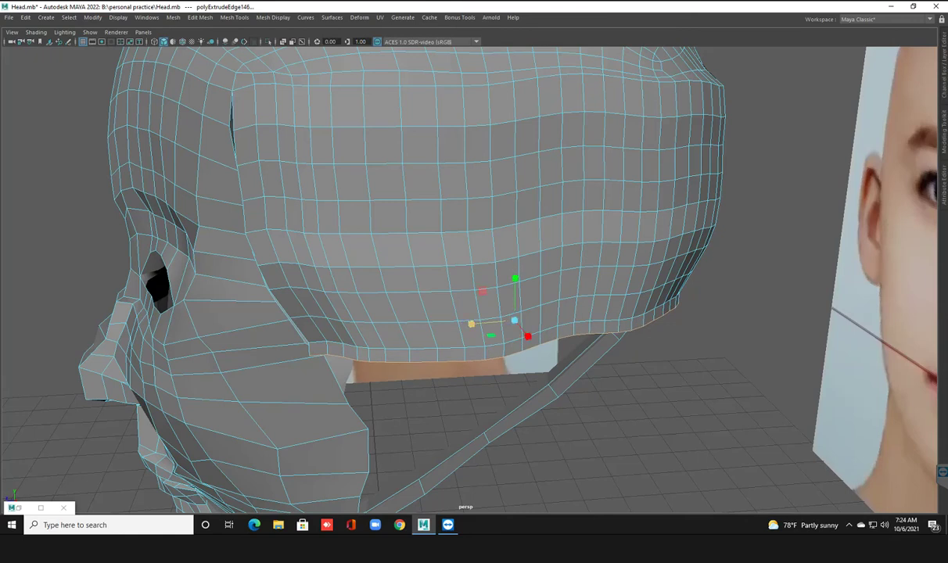
{"action": "middle_click_drag", "start_coordinate": [473, 317], "coordinate": [473, 323]}
{"action": "left_click", "coordinate": [514, 320]}
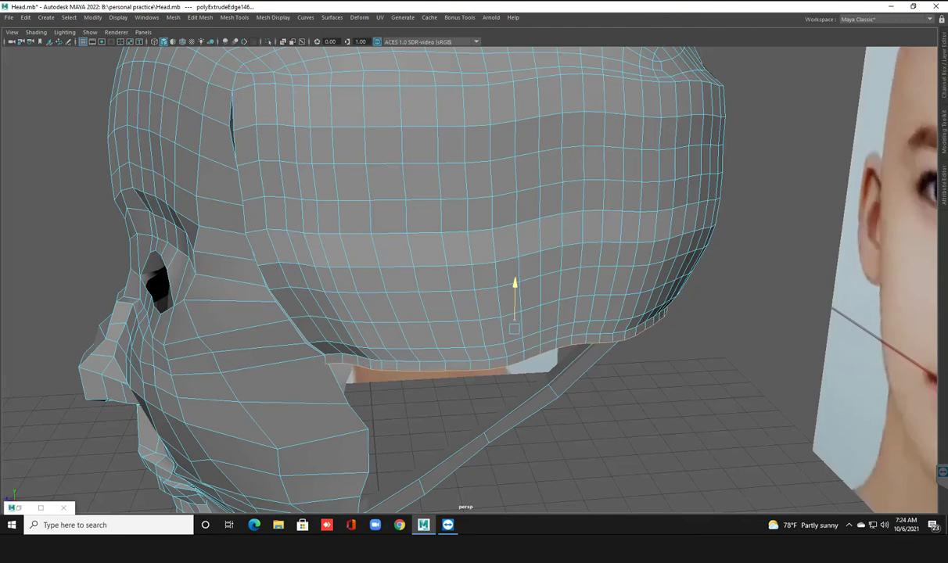
{"action": "left_click_drag", "start_coordinate": [515, 301], "coordinate": [514, 336]}
Step: Extrude a final row blended onto the jaw and orbit to a three-quarter view
{"action": "key", "text": "ctrl+e"}
{"action": "left_click_drag", "start_coordinate": [470, 368], "coordinate": [474, 367]}
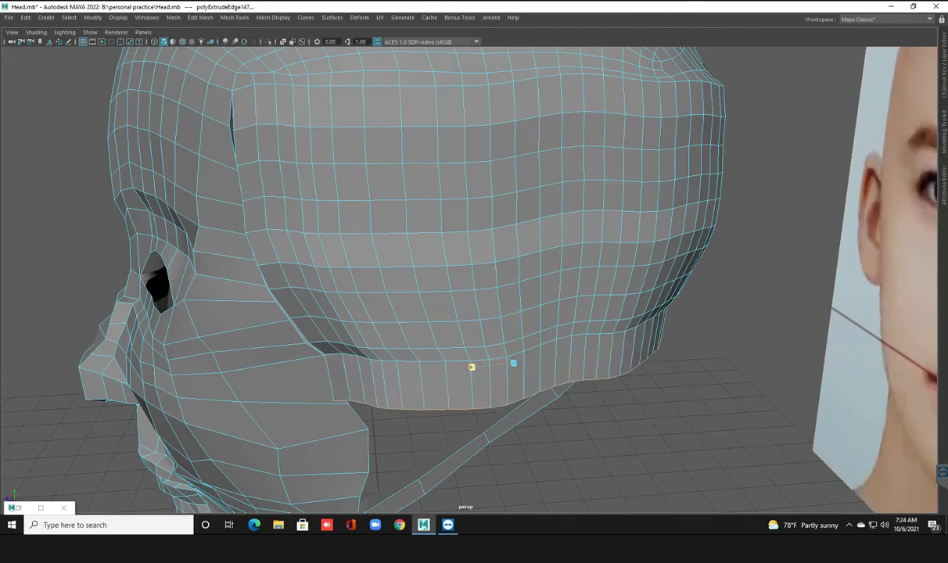
{"action": "left_click_drag", "start_coordinate": [438, 235], "coordinate": [23, 221], "text": "alt"}
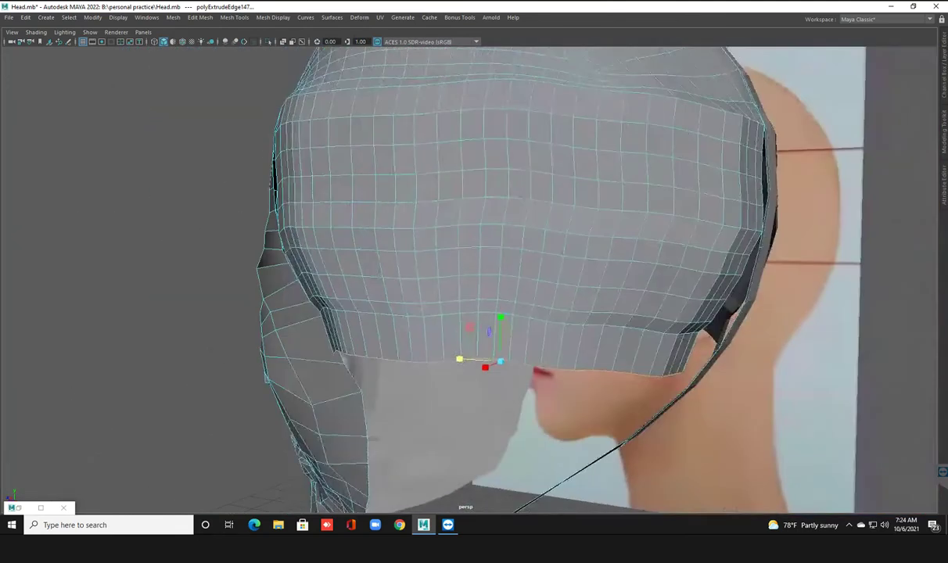
{"action": "left_click_drag", "start_coordinate": [470, 274], "coordinate": [259, 258], "text": "alt"}
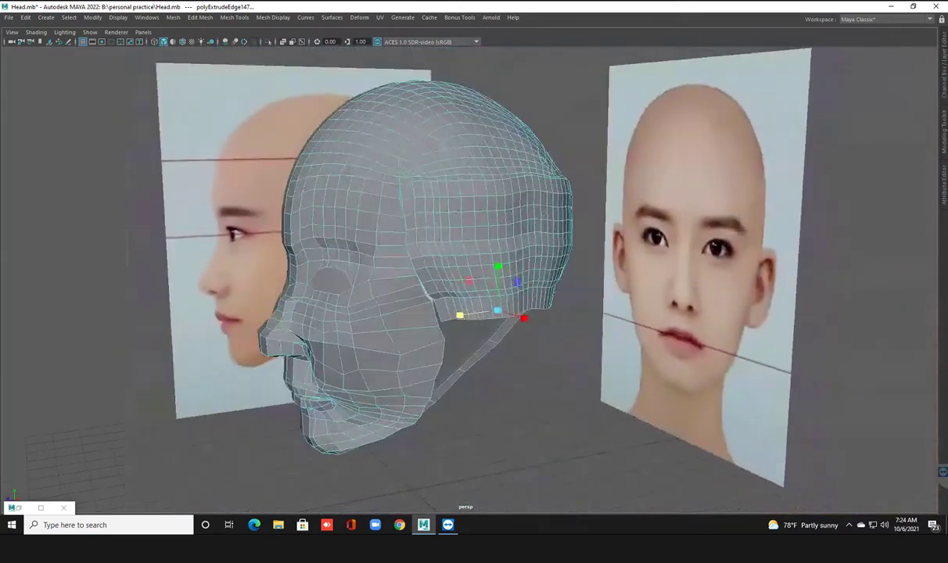
Step: Frame the bottom edges in a maximized side view and lower the loop near the ear
{"action": "key", "text": "space"}
{"action": "key", "text": "f"}
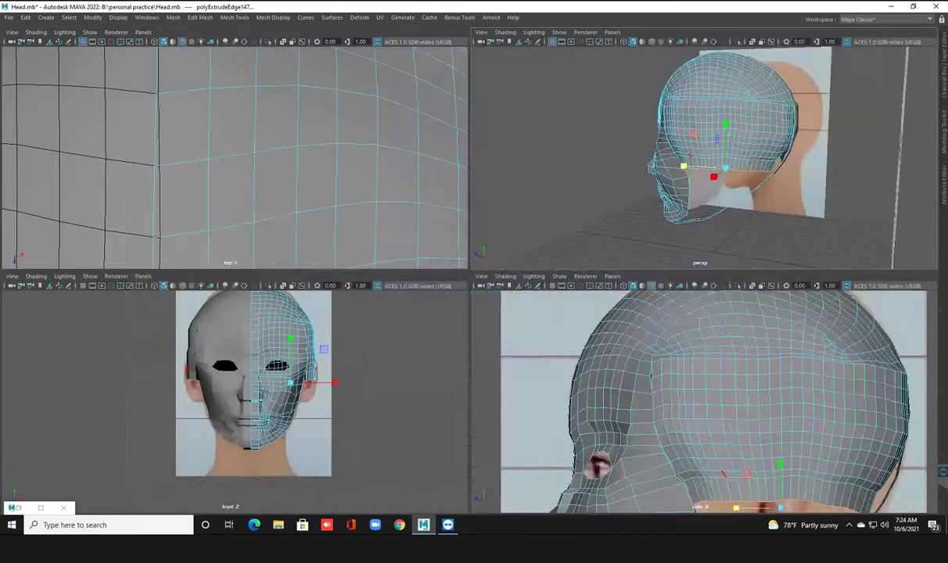
{"action": "key", "text": "space"}
{"action": "scroll", "coordinate": [470, 274], "scroll_direction": "down", "scroll_amount": 2}
{"action": "scroll", "coordinate": [469, 274], "scroll_direction": "down", "scroll_amount": 2}
{"action": "scroll", "coordinate": [456, 279], "scroll_direction": "down", "scroll_amount": 1}
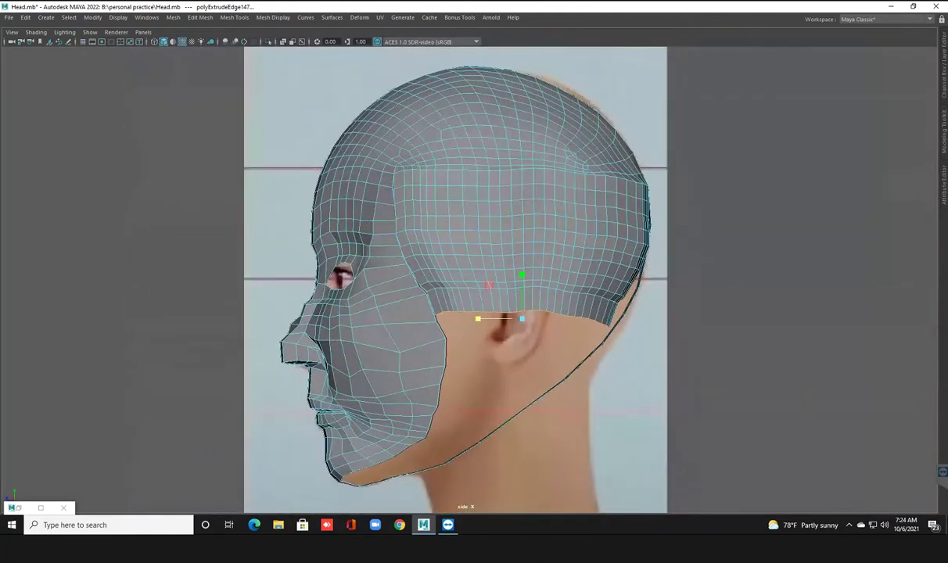
{"action": "scroll", "coordinate": [470, 273], "scroll_direction": "up", "scroll_amount": 2}
{"action": "scroll", "coordinate": [470, 274], "scroll_direction": "up", "scroll_amount": 1}
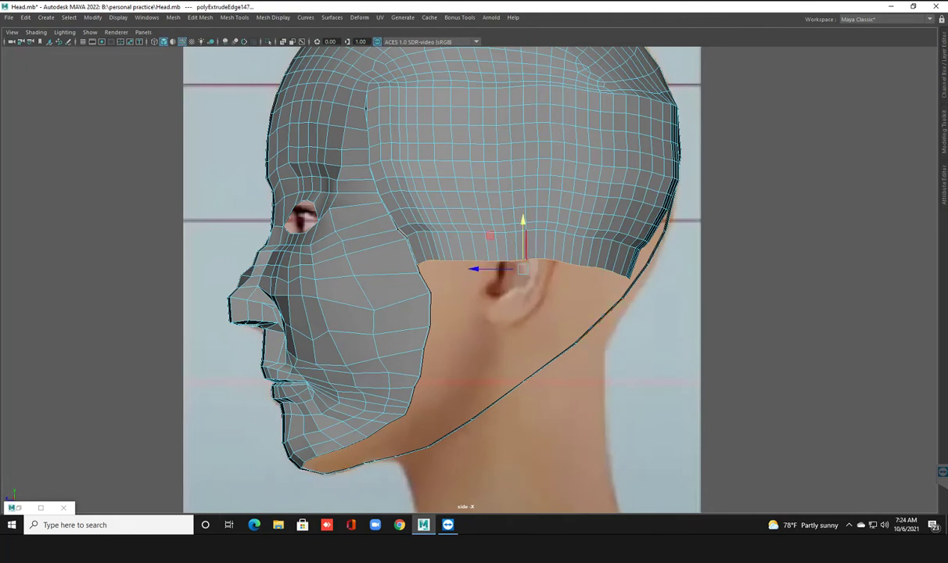
{"action": "left_click_drag", "start_coordinate": [522, 235], "coordinate": [523, 255]}
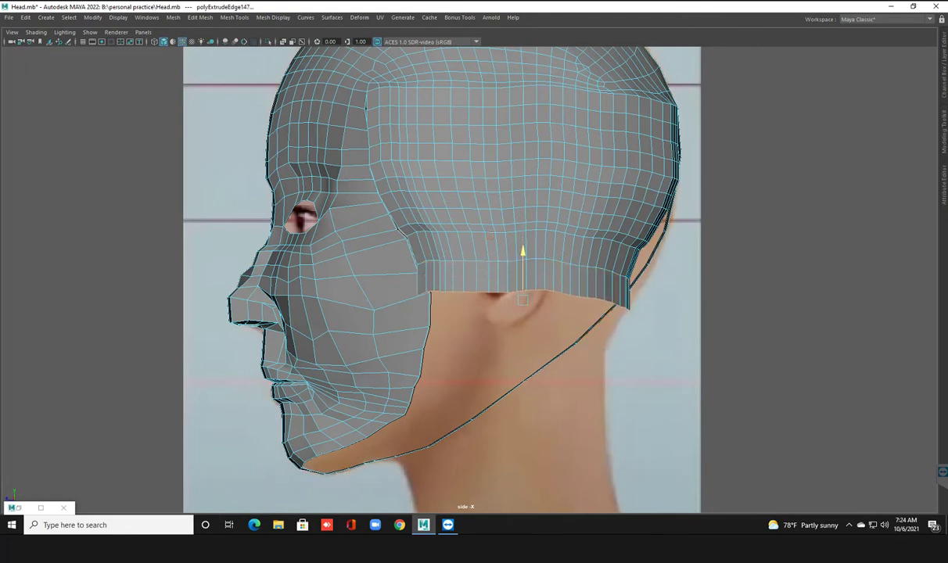
Step: Extrude three more rows from the bottom edge, pulling each down the neck
{"action": "key", "text": "ctrl+e"}
{"action": "left_click_drag", "start_coordinate": [523, 300], "coordinate": [508, 300]}
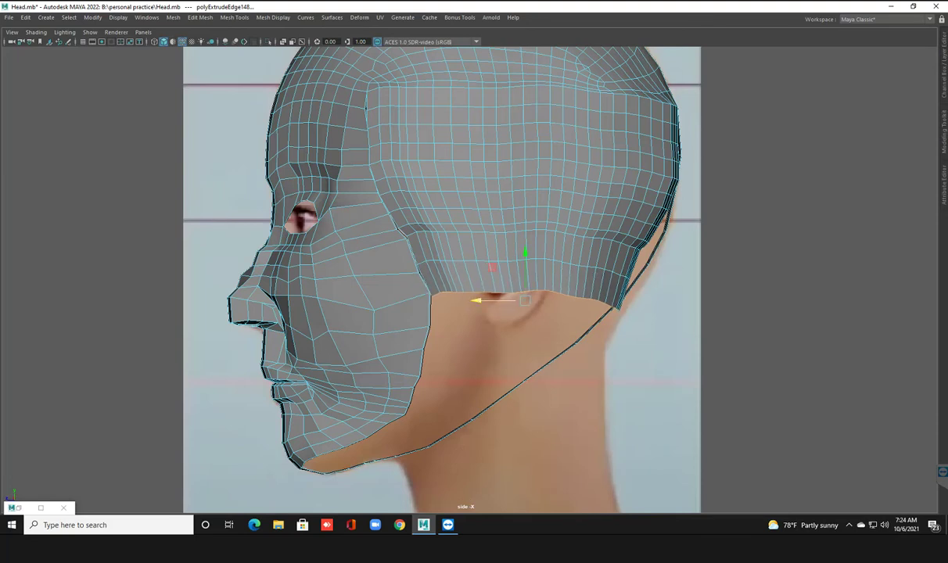
{"action": "left_click_drag", "start_coordinate": [526, 251], "coordinate": [525, 284]}
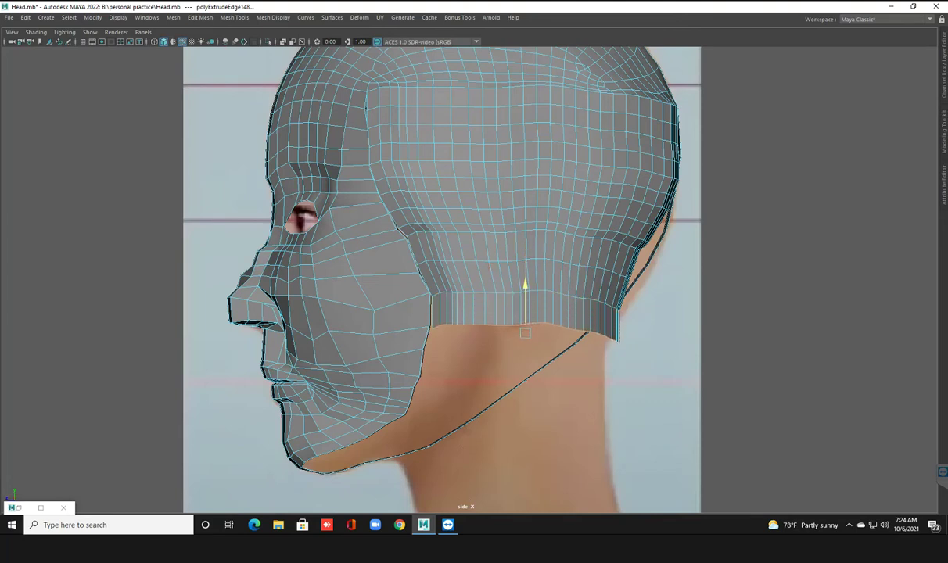
{"action": "key", "text": "ctrl+e"}
{"action": "left_click_drag", "start_coordinate": [525, 287], "coordinate": [525, 313]}
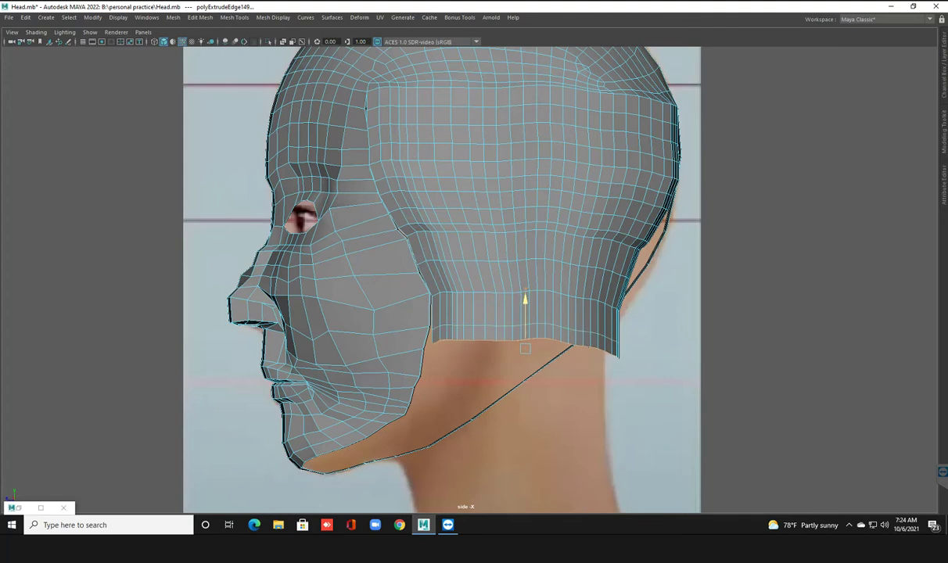
{"action": "key", "text": "ctrl+e"}
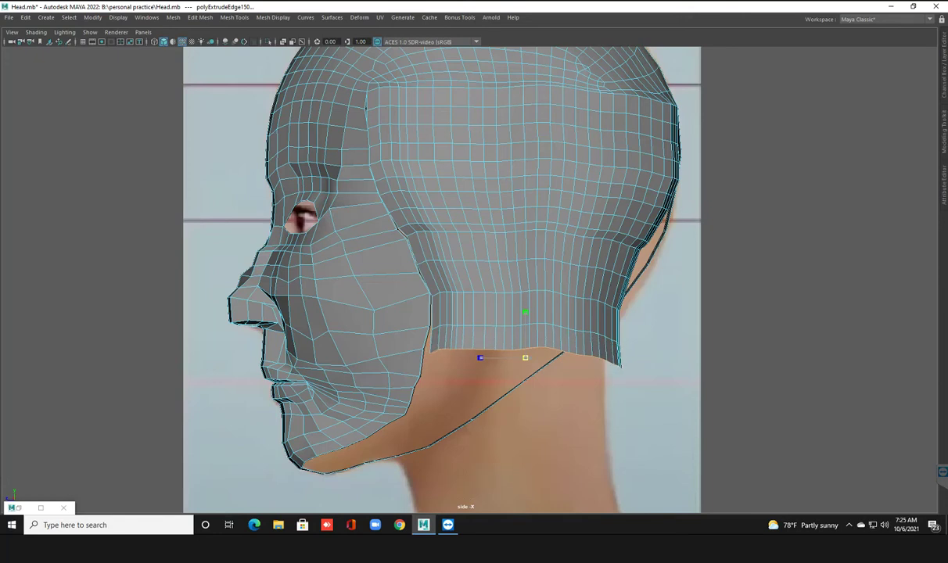
{"action": "left_click", "coordinate": [480, 358]}
{"action": "left_click_drag", "start_coordinate": [477, 358], "coordinate": [469, 357]}
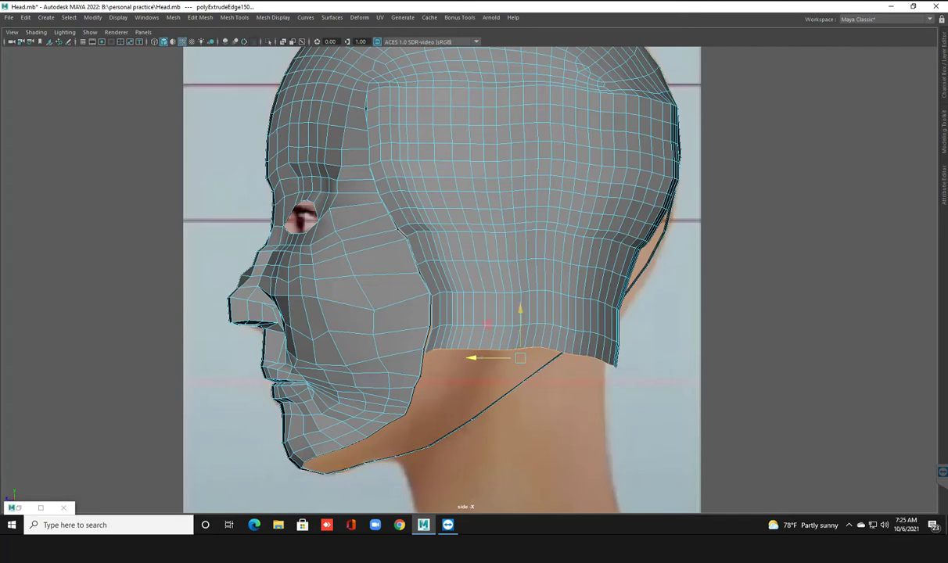
{"action": "left_click_drag", "start_coordinate": [521, 317], "coordinate": [520, 342]}
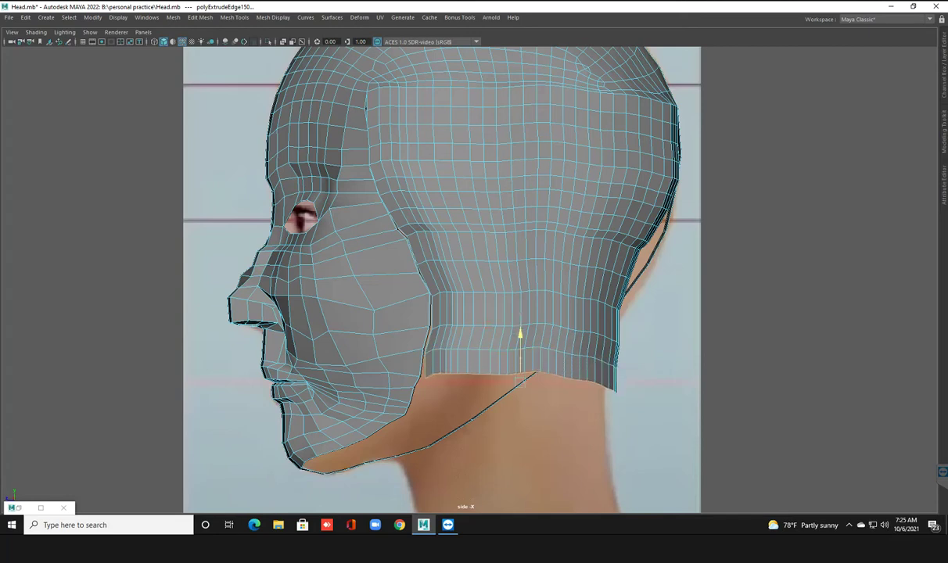
Step: Undo the extra extrusion and flatten the bottom edge into a slightly raised straight line
{"action": "key", "text": "ctrl+e"}
{"action": "key", "text": "ctrl+z"}
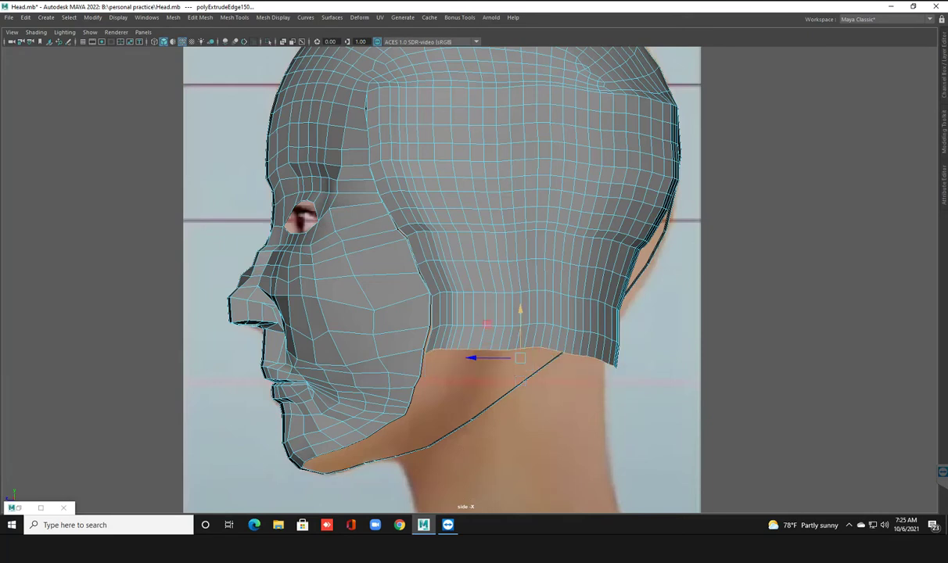
{"action": "scroll", "coordinate": [633, 422], "scroll_direction": "up", "scroll_amount": 1}
{"action": "scroll", "coordinate": [633, 422], "scroll_direction": "up", "scroll_amount": 1}
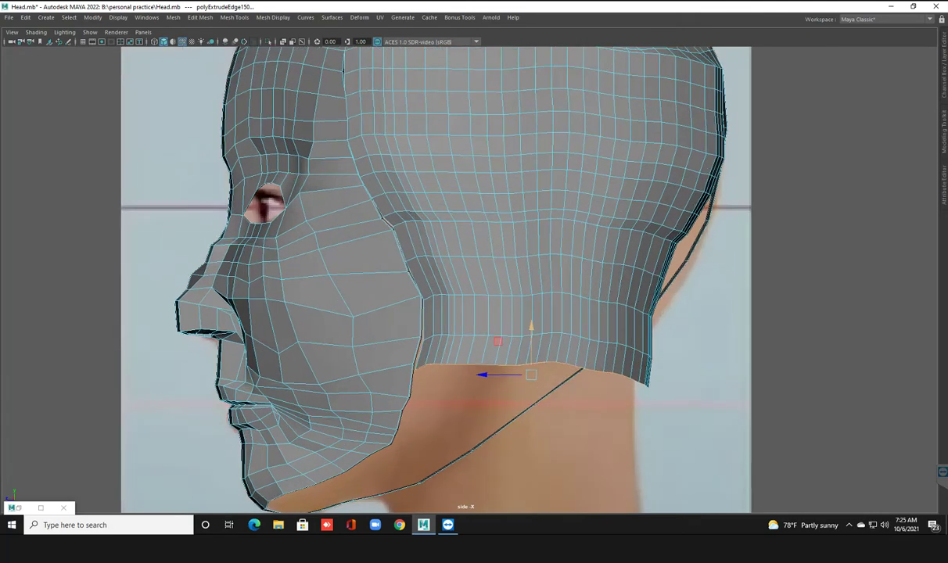
{"action": "scroll", "coordinate": [633, 422], "scroll_direction": "up", "scroll_amount": 2}
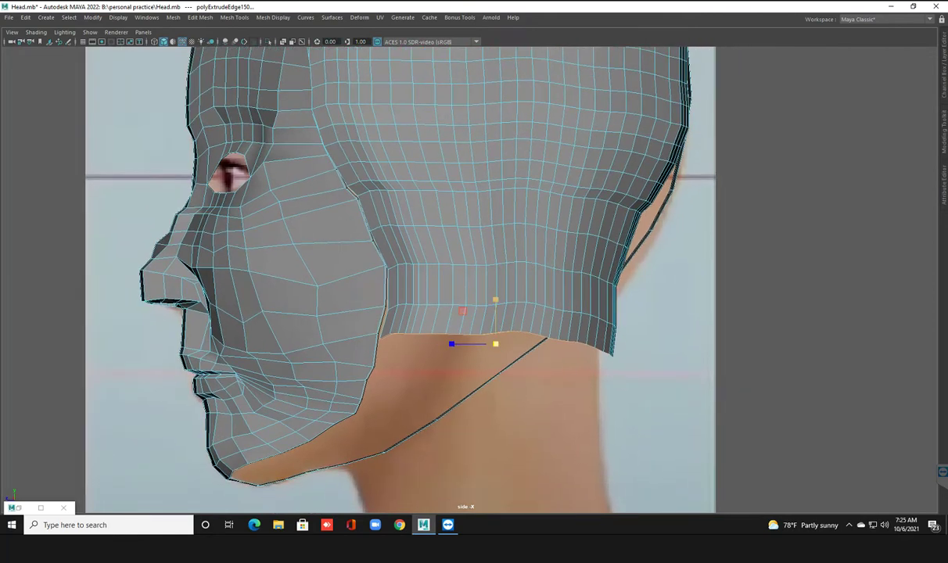
{"action": "left_click_drag", "start_coordinate": [496, 295], "coordinate": [495, 343]}
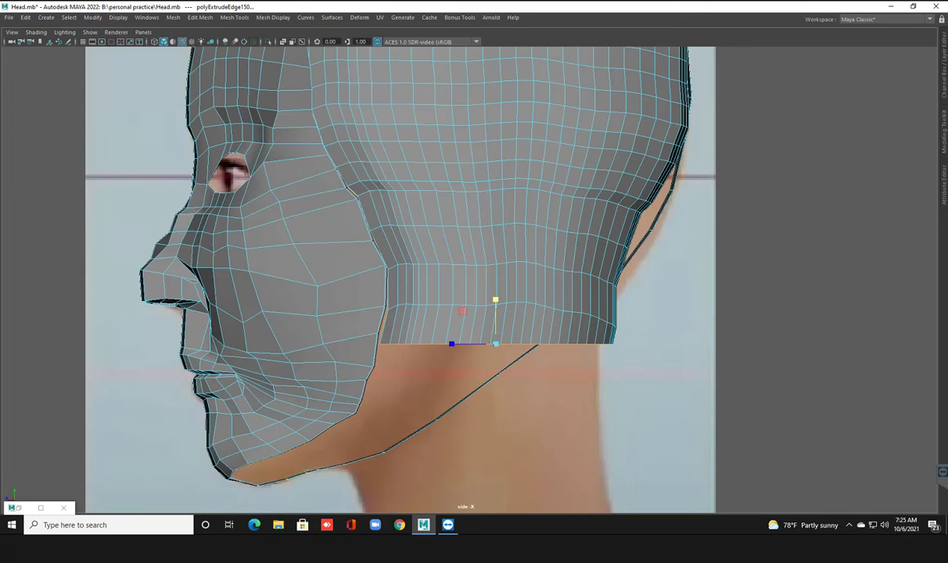
{"action": "left_click", "coordinate": [496, 343]}
{"action": "left_click_drag", "start_coordinate": [495, 296], "coordinate": [495, 290]}
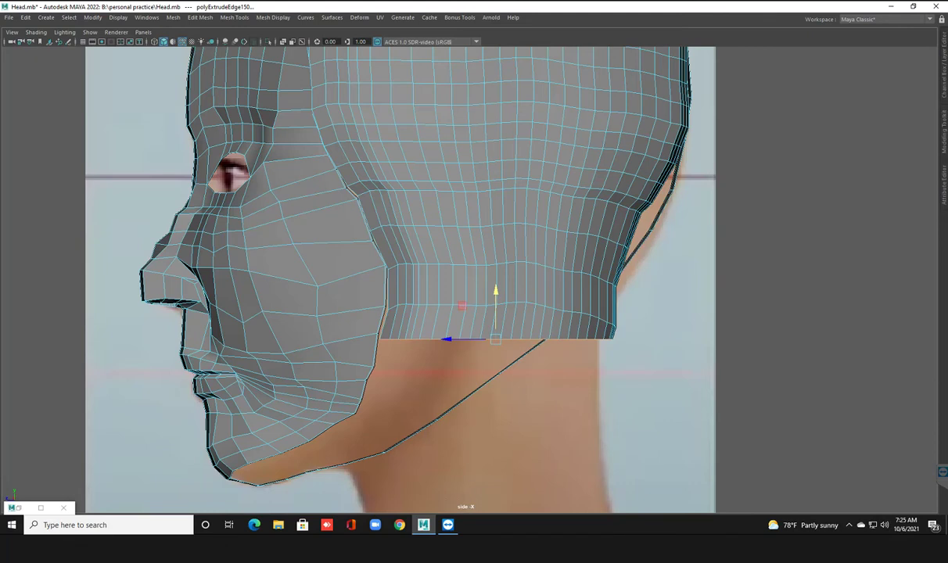
Step: Pan and zoom the side view back up to the upper head and eye
{"action": "scroll", "coordinate": [470, 279], "scroll_direction": "up", "scroll_amount": 1}
{"action": "middle_click_drag", "start_coordinate": [469, 279], "coordinate": [555, 483], "text": "alt"}
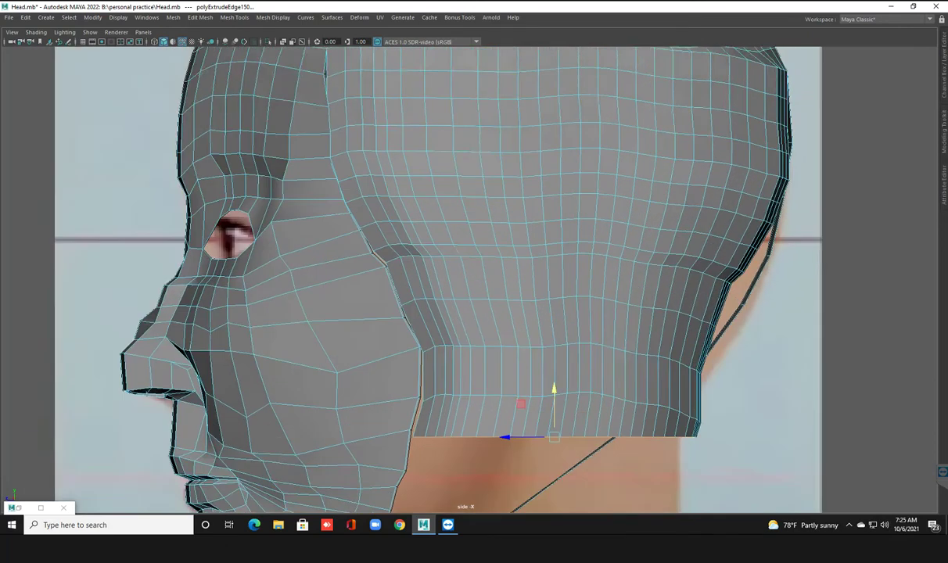
{"action": "scroll", "coordinate": [430, 307], "scroll_direction": "up", "scroll_amount": 3}
{"action": "scroll", "coordinate": [430, 307], "scroll_direction": "up", "scroll_amount": 3}
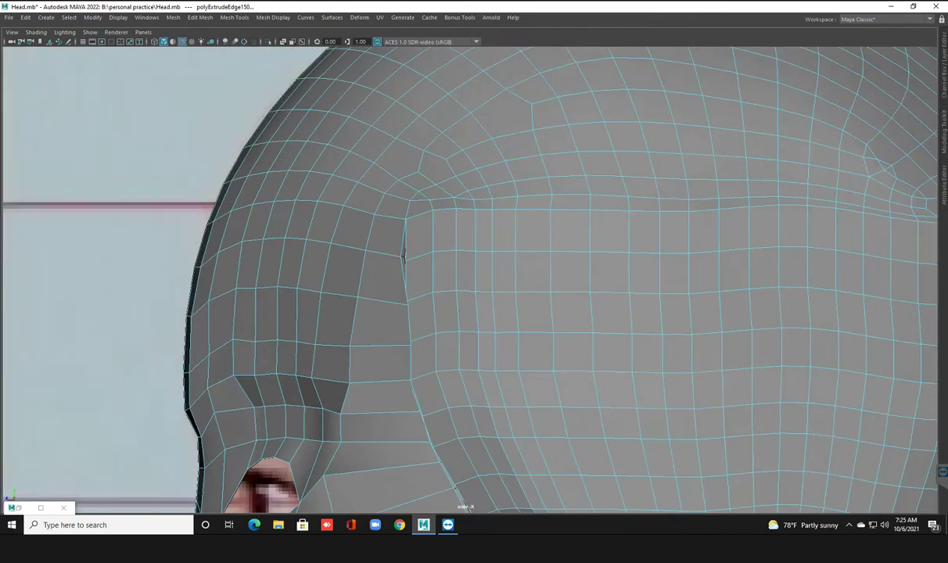
{"action": "scroll", "coordinate": [429, 306], "scroll_direction": "up", "scroll_amount": 3}
{"action": "scroll", "coordinate": [429, 306], "scroll_direction": "up", "scroll_amount": 2}
{"action": "scroll", "coordinate": [429, 307], "scroll_direction": "up", "scroll_amount": 2}
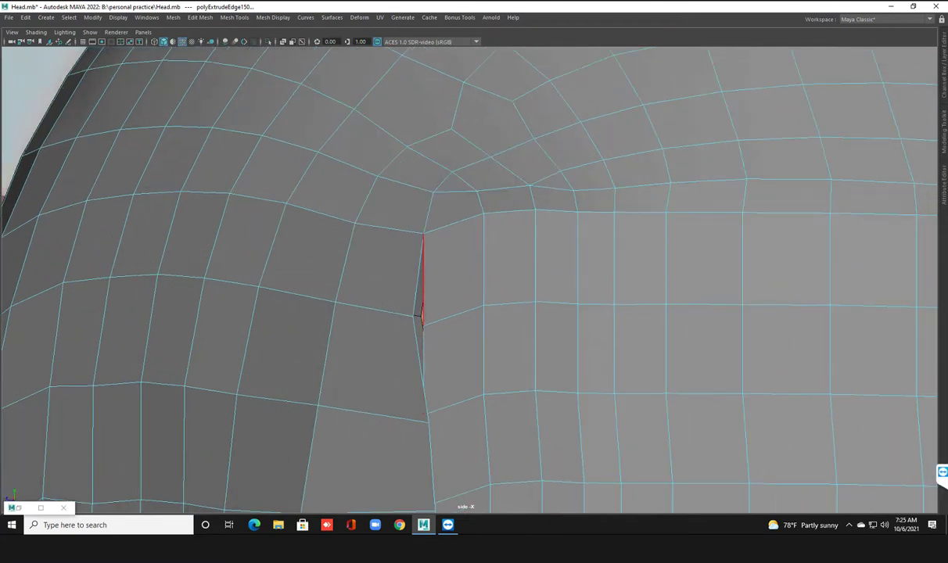
Step: Switch to vertex selection, adjust a seam vertex, and merge the first split pair
{"action": "right_click_drag", "start_coordinate": [437, 252], "coordinate": [392, 252]}
{"action": "left_click", "coordinate": [423, 232]}
{"action": "mouse_move", "coordinate": [387, 201]}
{"action": "middle_mouse_down"}
{"action": "mouse_move", "coordinate": [403, 189]}
{"action": "mouse_move", "coordinate": [390, 201]}
{"action": "middle_mouse_up"}
{"action": "left_click", "coordinate": [418, 317]}
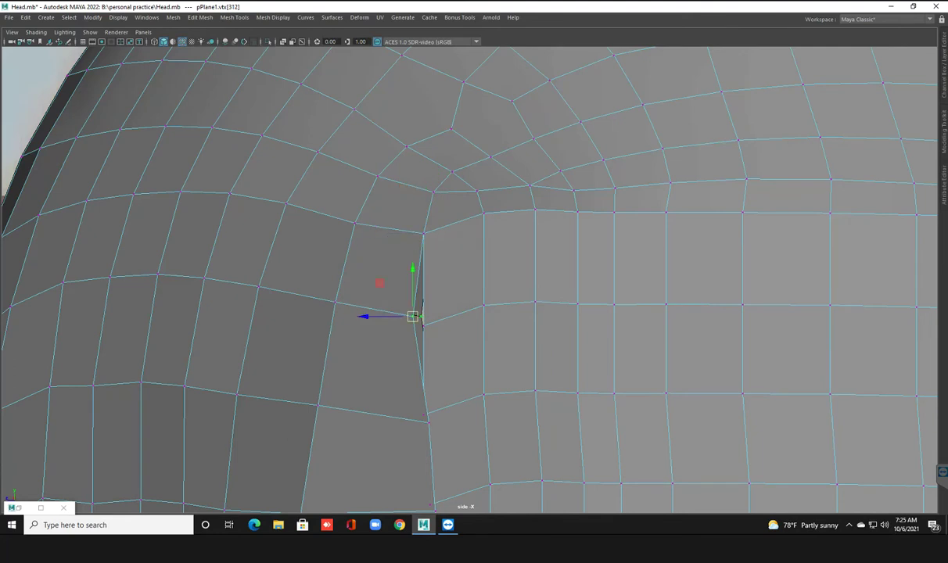
{"action": "right_click", "coordinate": [430, 297], "text": "shift"}
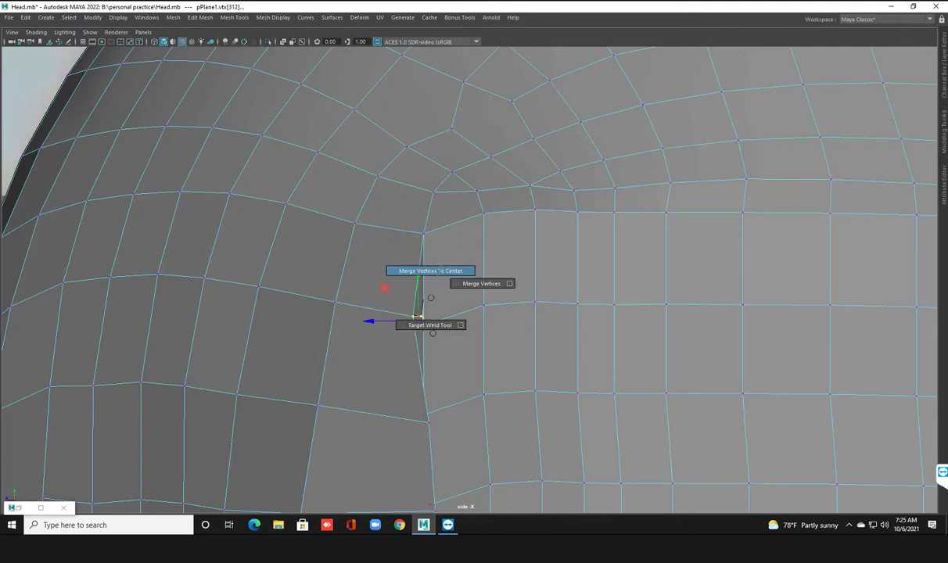
{"action": "right_click_drag", "start_coordinate": [431, 274], "coordinate": [483, 284], "text": "shift"}
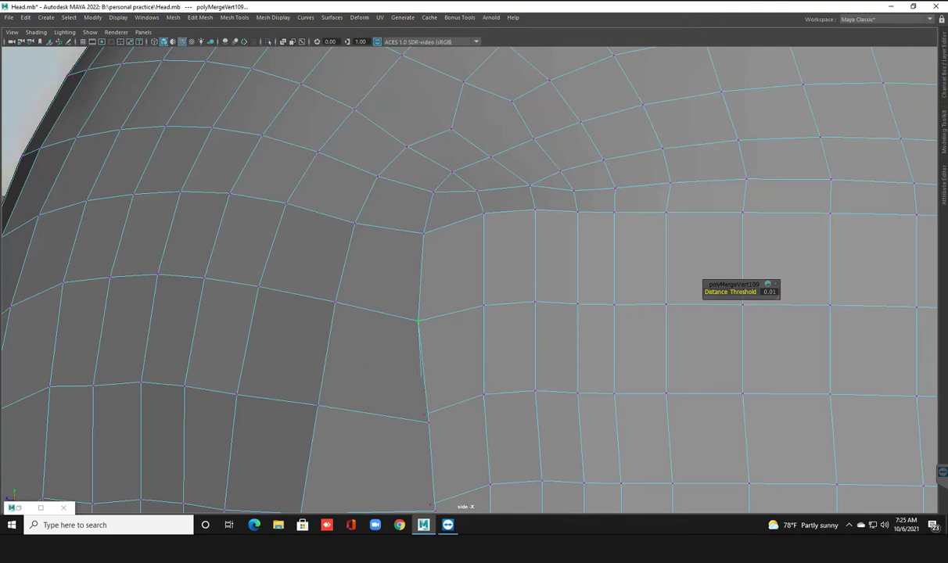
Step: Merge the next two vertex pairs lower on the seam
{"action": "left_click", "coordinate": [428, 422]}
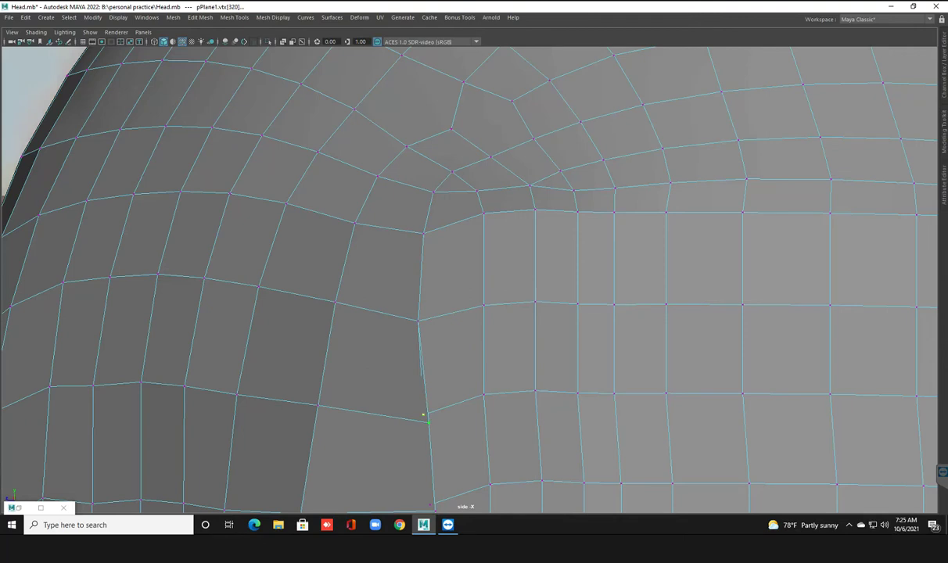
{"action": "right_click_drag", "start_coordinate": [419, 332], "coordinate": [469, 321], "text": "shift"}
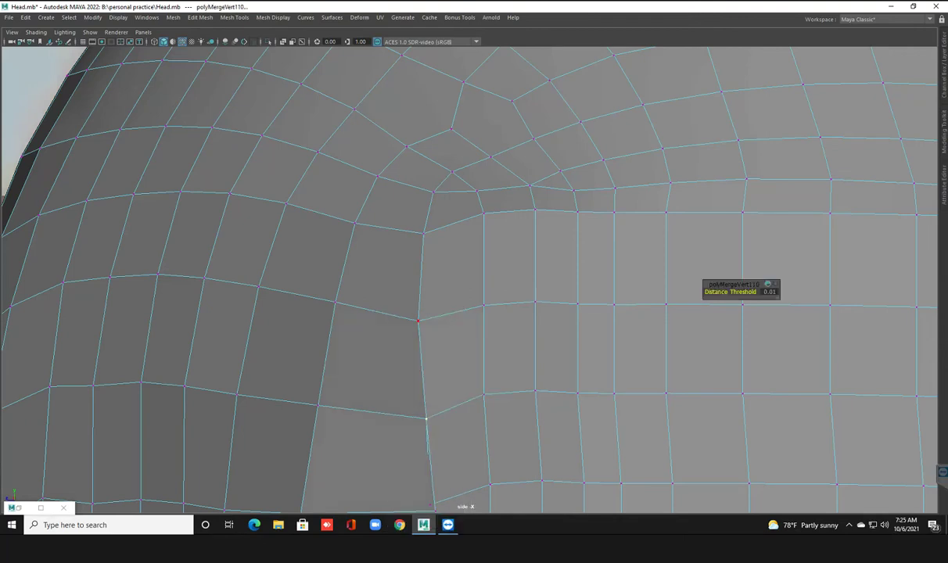
{"action": "left_click_drag", "start_coordinate": [470, 313], "coordinate": [485, 266], "text": "alt"}
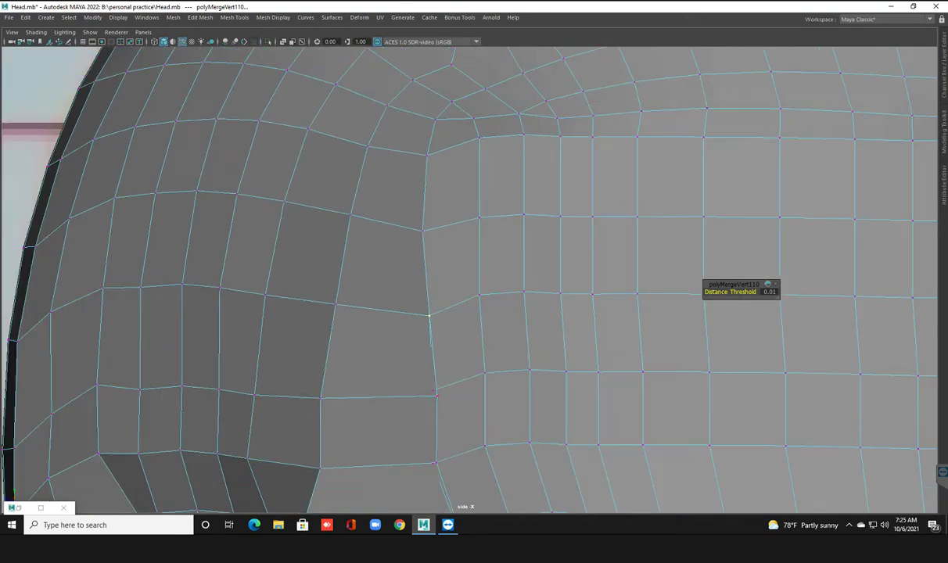
{"action": "left_click", "coordinate": [436, 394]}
{"action": "left_click", "coordinate": [432, 390], "text": "shift"}
{"action": "right_click_drag", "start_coordinate": [432, 389], "coordinate": [473, 329], "text": "shift"}
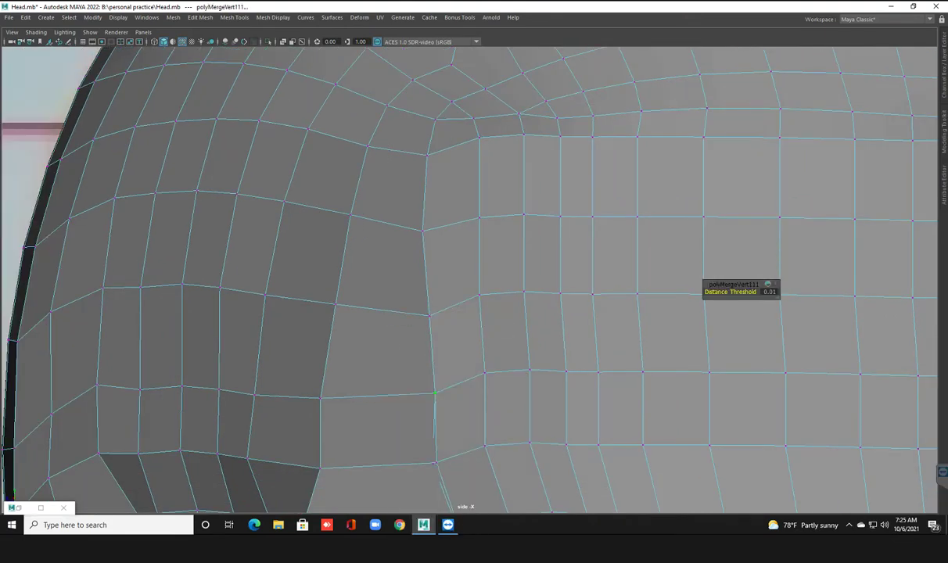
Step: Weld two more split vertices further down the temple seam
{"action": "scroll", "coordinate": [469, 313], "scroll_direction": "up", "scroll_amount": 3}
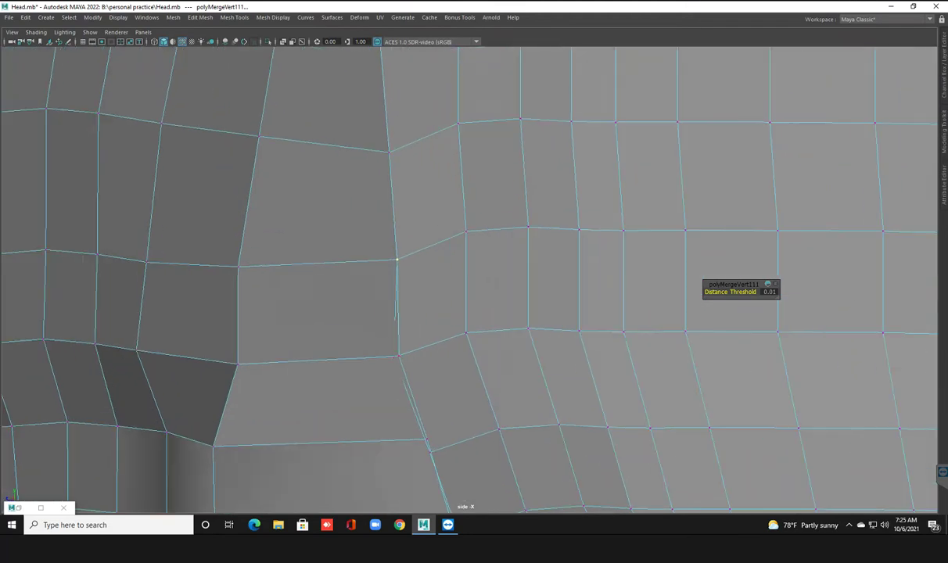
{"action": "left_click", "coordinate": [394, 356], "text": "shift"}
{"action": "right_click_drag", "start_coordinate": [387, 338], "coordinate": [389, 346], "text": "shift"}
{"action": "left_click", "coordinate": [426, 440]}
{"action": "middle_click_drag", "start_coordinate": [426, 439], "coordinate": [405, 321], "text": "alt"}
{"action": "right_click_drag", "start_coordinate": [388, 295], "coordinate": [389, 268], "text": "shift"}
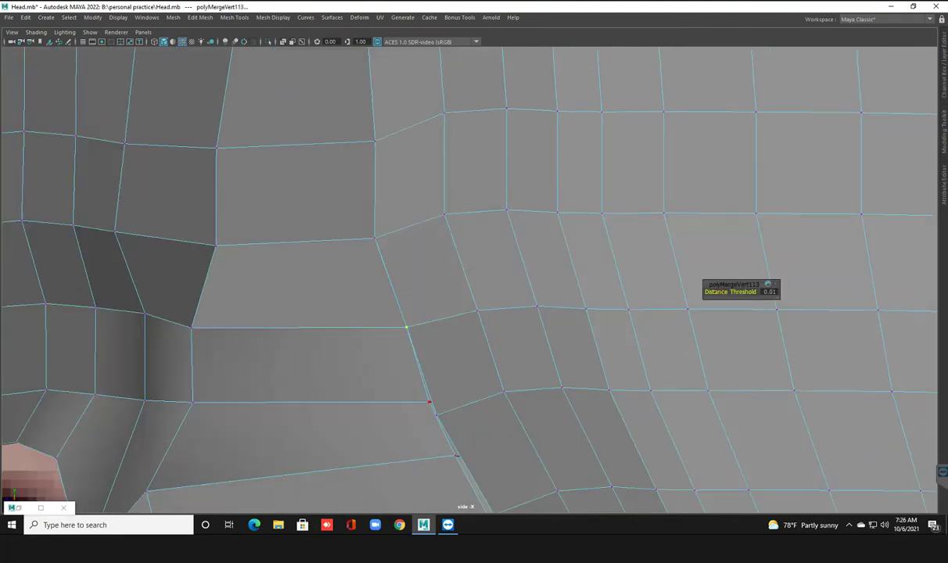
Step: Merge another seam vertex and select the loose vertex further down
{"action": "left_click", "coordinate": [430, 402]}
{"action": "right_click_drag", "start_coordinate": [445, 364], "coordinate": [447, 411], "text": "shift"}
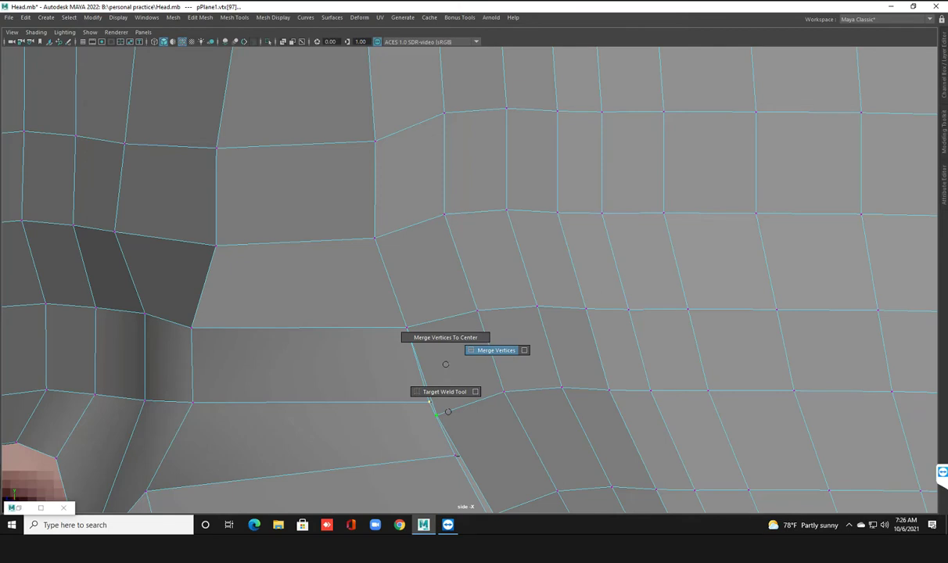
{"action": "left_click", "coordinate": [496, 349]}
{"action": "middle_click_drag", "start_coordinate": [470, 352], "coordinate": [473, 254], "text": "alt"}
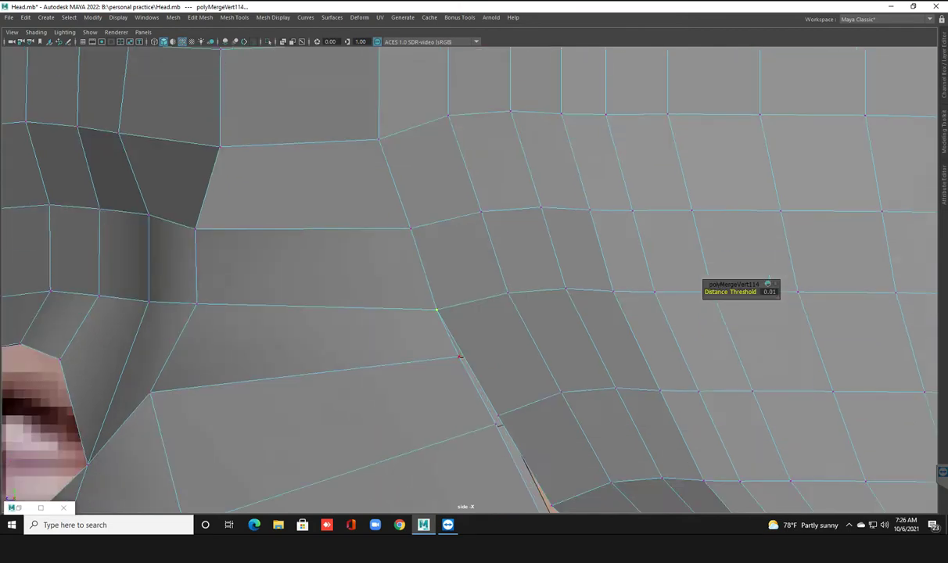
{"action": "left_click_drag", "start_coordinate": [445, 347], "coordinate": [469, 365]}
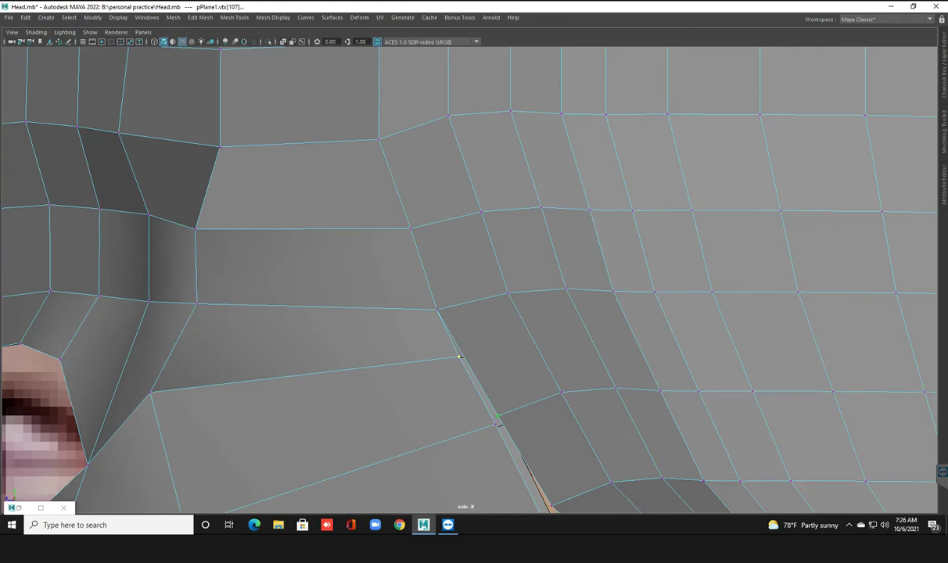
{"action": "scroll", "coordinate": [462, 358], "scroll_direction": "down", "scroll_amount": 5}
{"action": "scroll", "coordinate": [466, 329], "scroll_direction": "down", "scroll_amount": 3}
Step: Zoom in and select the seam's edge loop, returning to vertex selection
{"action": "scroll", "coordinate": [468, 309], "scroll_direction": "up", "scroll_amount": 1}
{"action": "scroll", "coordinate": [469, 301], "scroll_direction": "up", "scroll_amount": 1}
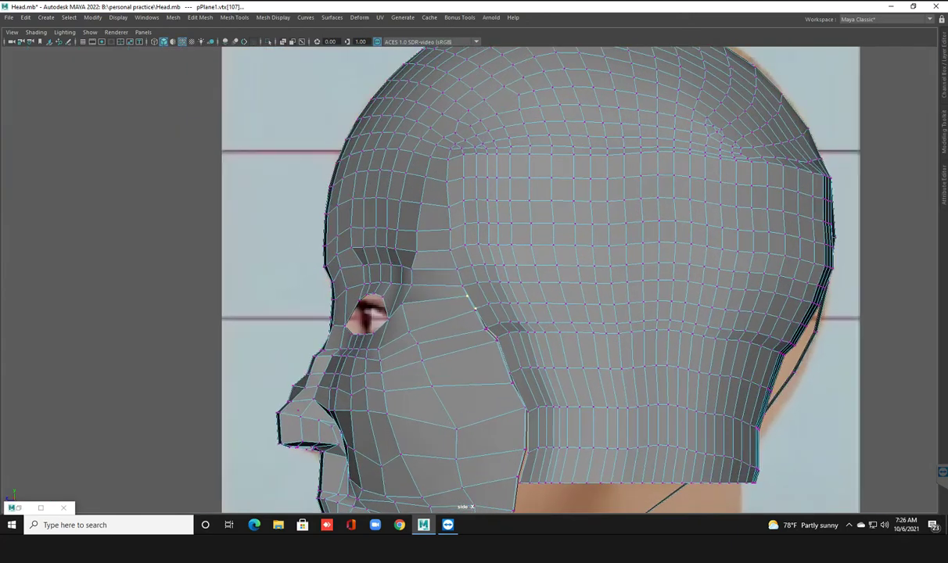
{"action": "scroll", "coordinate": [467, 299], "scroll_direction": "up", "scroll_amount": 1}
{"action": "scroll", "coordinate": [467, 299], "scroll_direction": "up", "scroll_amount": 1}
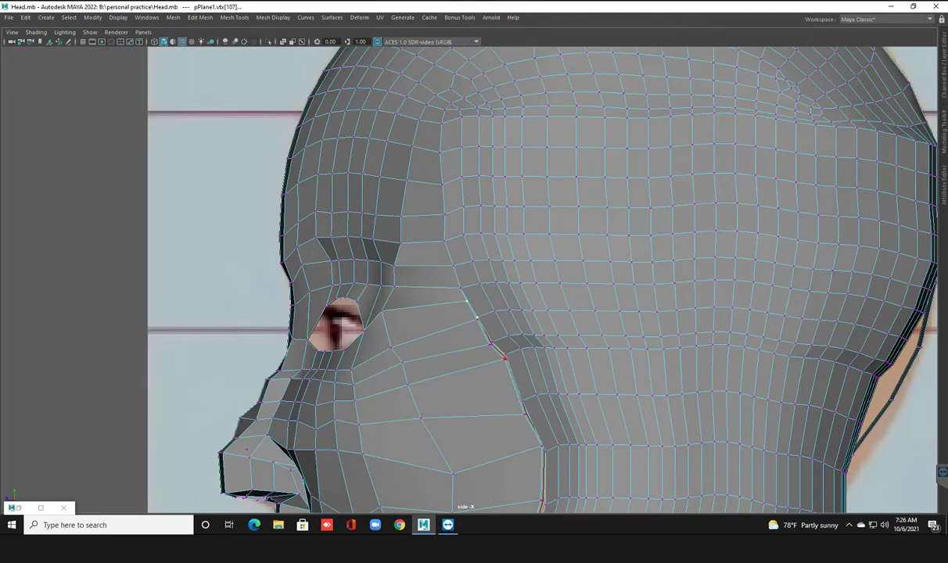
{"action": "scroll", "coordinate": [463, 291], "scroll_direction": "up", "scroll_amount": 1}
{"action": "scroll", "coordinate": [463, 291], "scroll_direction": "up", "scroll_amount": 1}
{"action": "scroll", "coordinate": [463, 291], "scroll_direction": "up", "scroll_amount": 1}
{"action": "scroll", "coordinate": [463, 291], "scroll_direction": "up", "scroll_amount": 1}
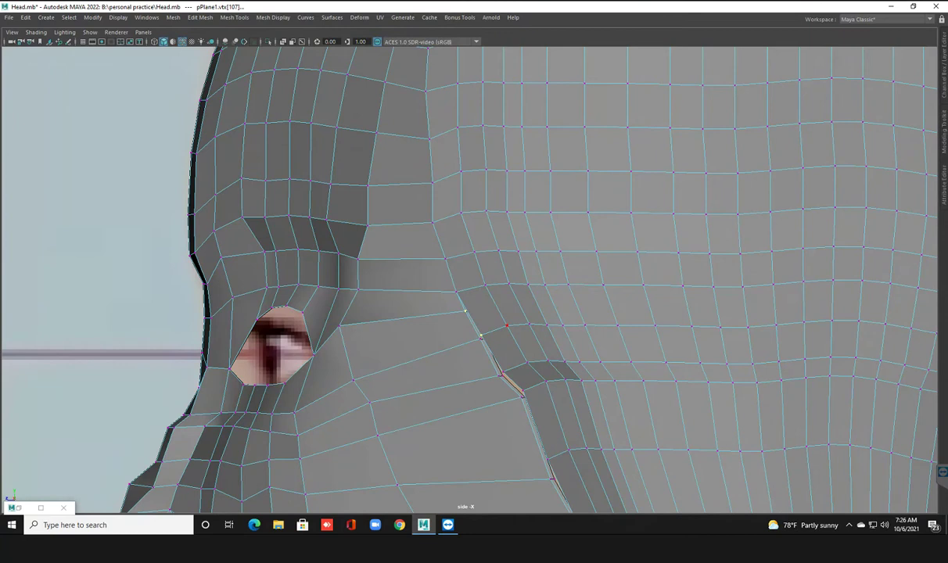
{"action": "right_click_drag", "start_coordinate": [484, 252], "coordinate": [595, 256], "text": "shift"}
{"action": "right_click_drag", "start_coordinate": [520, 244], "coordinate": [461, 242]}
{"action": "double_click", "coordinate": [689, 303]}
{"action": "key", "text": "F9"}
Step: Merge three split vertices along the cheek seam
{"action": "scroll", "coordinate": [470, 281], "scroll_direction": "up", "scroll_amount": 2}
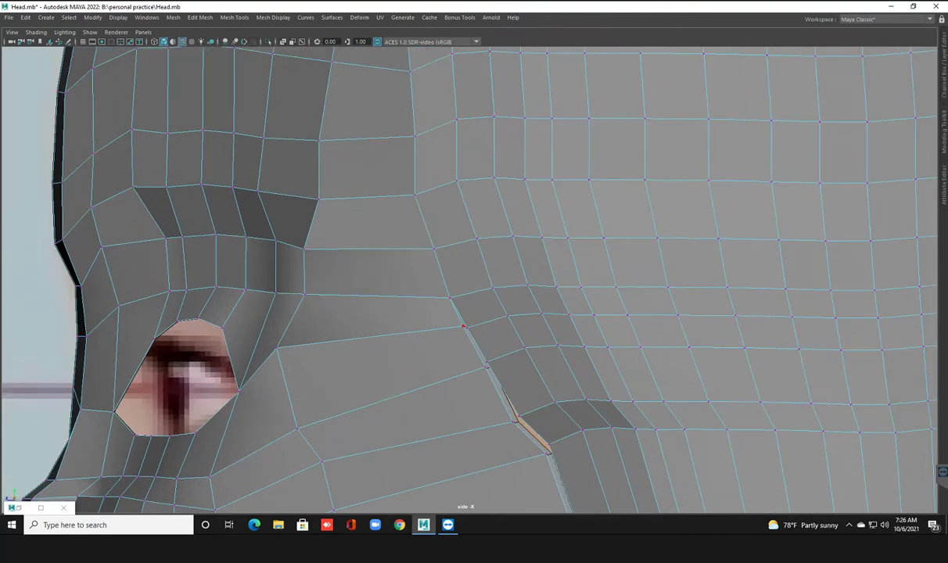
{"action": "left_click", "coordinate": [464, 324]}
{"action": "right_click_drag", "start_coordinate": [467, 334], "coordinate": [516, 290], "text": "shift"}
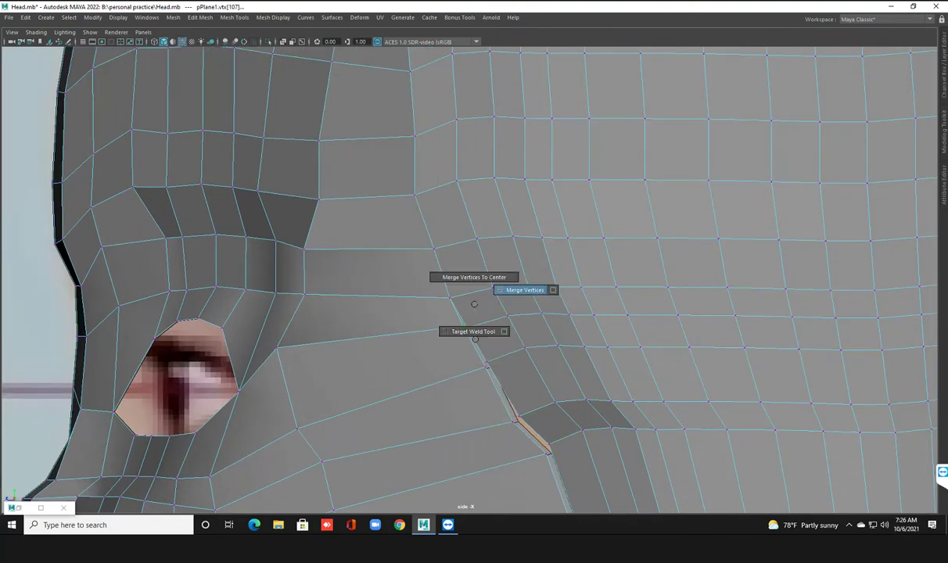
{"action": "left_click", "coordinate": [486, 365]}
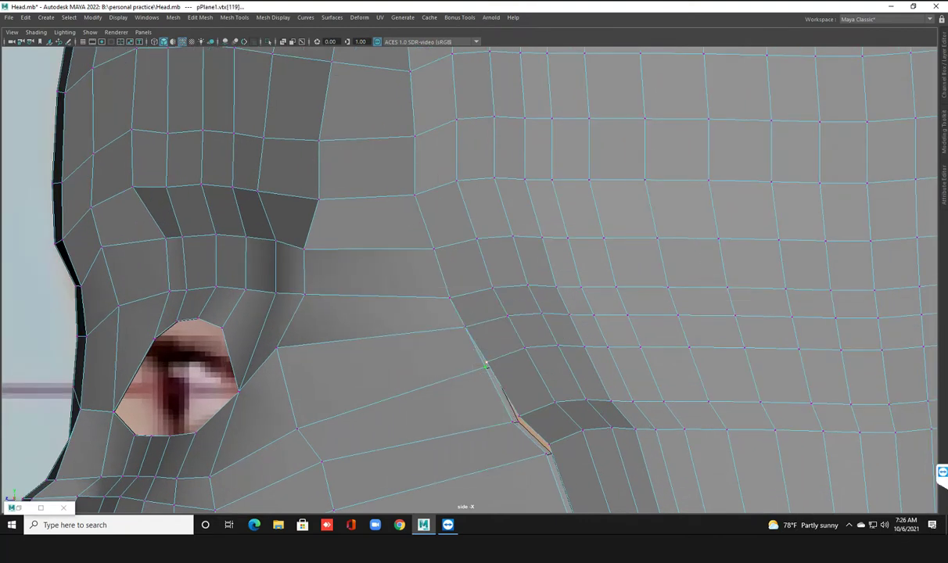
{"action": "right_click_drag", "start_coordinate": [500, 348], "coordinate": [493, 384], "text": "shift"}
{"action": "right_click_drag", "start_coordinate": [500, 348], "coordinate": [550, 335], "text": "shift"}
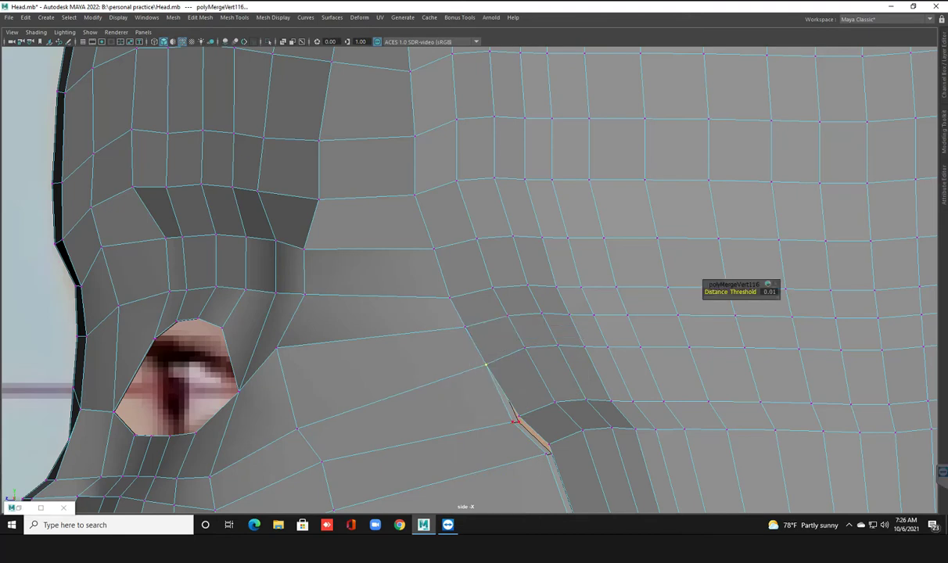
{"action": "left_click", "coordinate": [514, 421]}
{"action": "mouse_move", "coordinate": [530, 381]}
{"action": "right_mouse_down", "text": "shift"}
{"action": "mouse_move", "coordinate": [532, 429]}
{"action": "mouse_move", "coordinate": [581, 368]}
{"action": "right_mouse_up", "text": "shift"}
Step: Weld the next two stray vertices further down the seam
{"action": "mouse_move", "coordinate": [547, 446]}
{"action": "middle_mouse_down", "text": "alt"}
{"action": "mouse_move", "coordinate": [539, 387]}
{"action": "mouse_move", "coordinate": [508, 348]}
{"action": "middle_mouse_up", "text": "alt"}
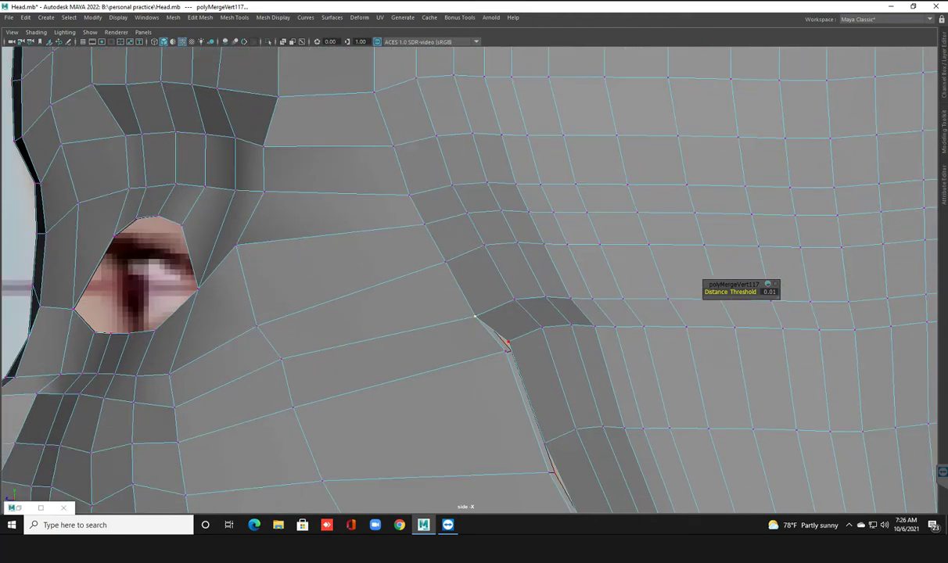
{"action": "left_click_drag", "start_coordinate": [471, 309], "coordinate": [489, 348]}
{"action": "right_click_drag", "start_coordinate": [515, 344], "coordinate": [557, 330], "text": "shift"}
{"action": "middle_click_drag", "start_coordinate": [552, 472], "coordinate": [528, 407], "text": "alt"}
{"action": "left_click_drag", "start_coordinate": [529, 407], "coordinate": [496, 352]}
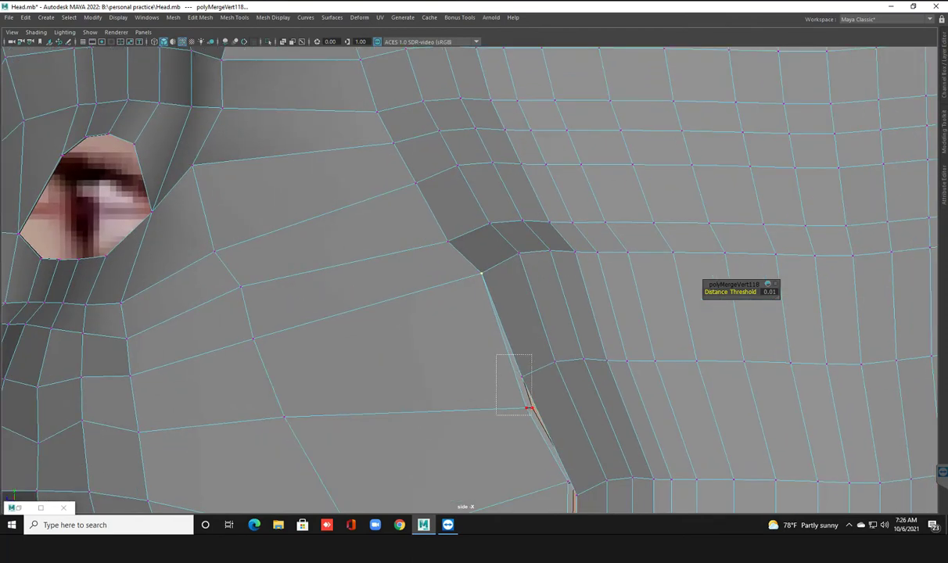
{"action": "right_click_drag", "start_coordinate": [529, 391], "coordinate": [554, 377], "text": "shift"}
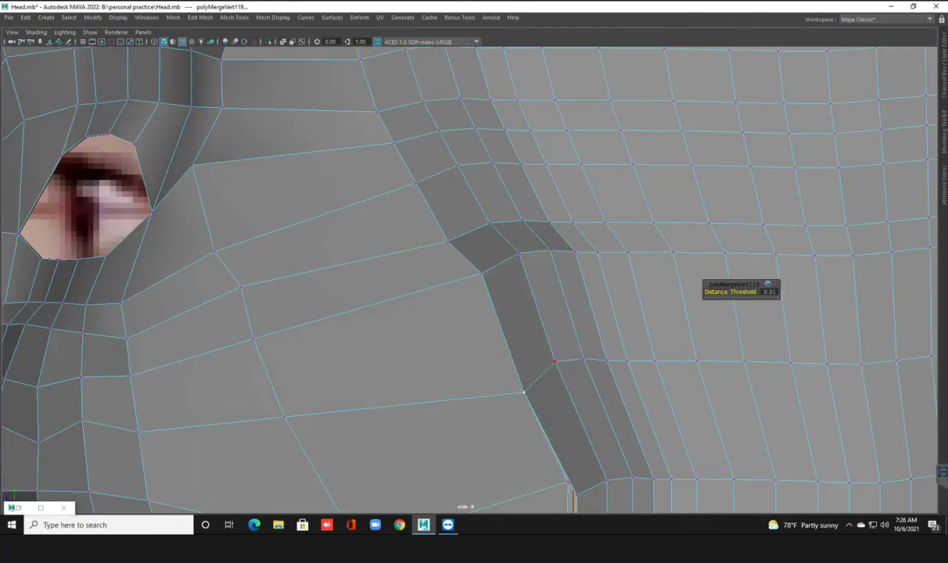
Step: Merge two more vertices approaching the cap's lower edge
{"action": "mouse_move", "coordinate": [540, 469]}
{"action": "middle_mouse_down", "text": "alt"}
{"action": "mouse_move", "coordinate": [522, 389]}
{"action": "mouse_move", "coordinate": [496, 365]}
{"action": "middle_mouse_up", "text": "alt"}
{"action": "left_click_drag", "start_coordinate": [501, 344], "coordinate": [531, 375]}
{"action": "mouse_move", "coordinate": [525, 350]}
{"action": "right_mouse_down", "text": "shift"}
{"action": "mouse_move", "coordinate": [538, 391]}
{"action": "mouse_move", "coordinate": [696, 305]}
{"action": "right_mouse_up", "text": "shift"}
{"action": "middle_click_drag", "start_coordinate": [696, 368], "coordinate": [688, 292], "text": "alt"}
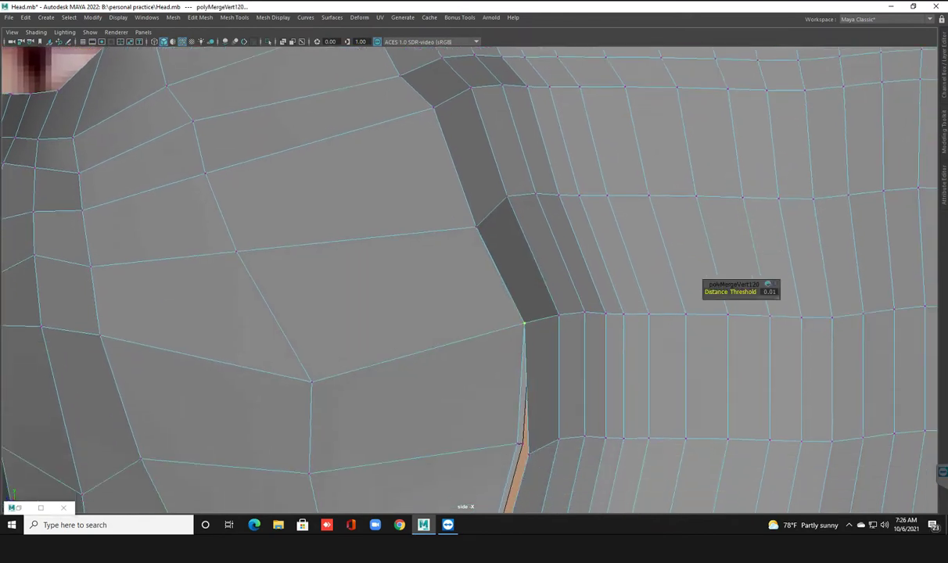
{"action": "middle_click_drag", "start_coordinate": [689, 368], "coordinate": [668, 290], "text": "alt"}
{"action": "left_click", "coordinate": [498, 366]}
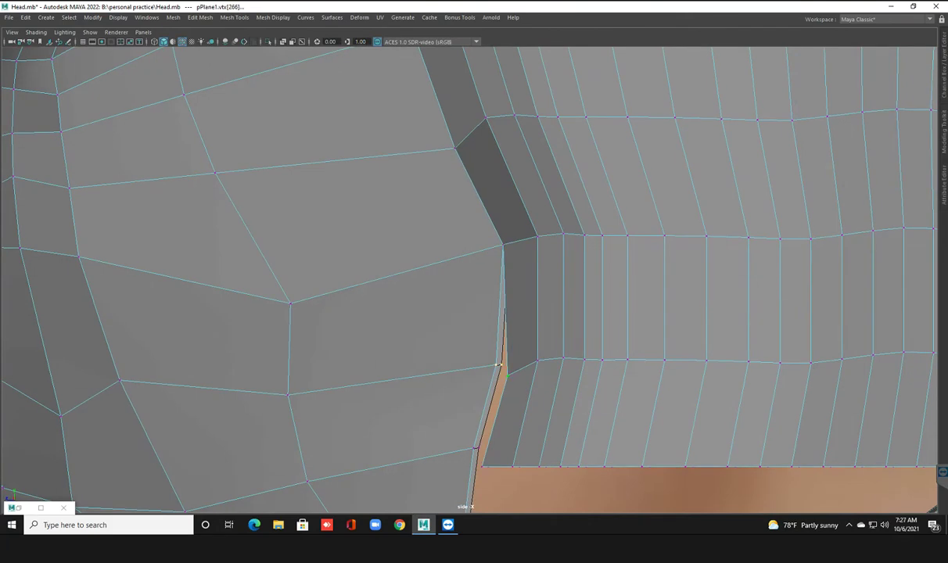
{"action": "right_click_drag", "start_coordinate": [500, 335], "coordinate": [554, 322], "text": "shift"}
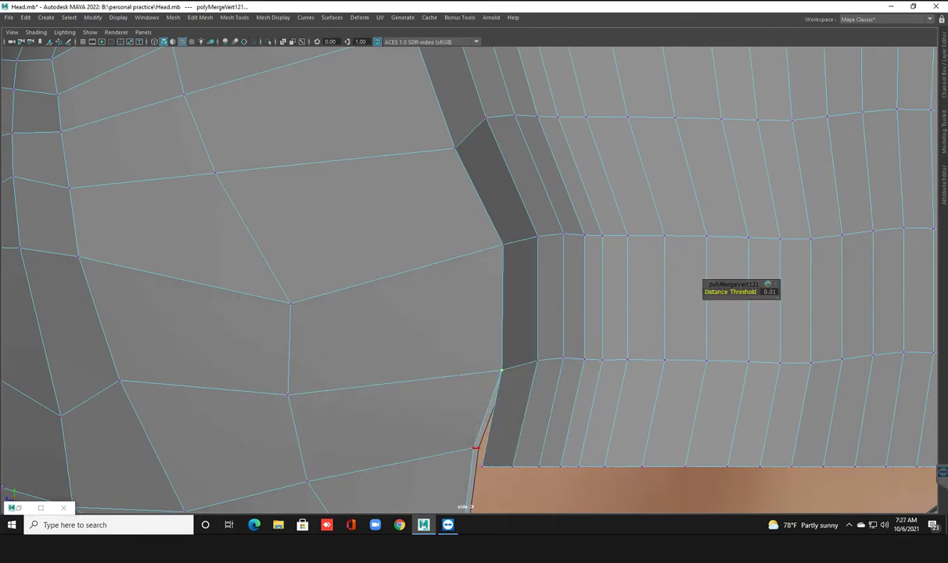
Step: Merge the last seam vertex pair, then frame the whole head in the four-view layout
{"action": "left_click", "coordinate": [475, 449]}
{"action": "right_click_drag", "start_coordinate": [484, 380], "coordinate": [522, 391], "text": "shift"}
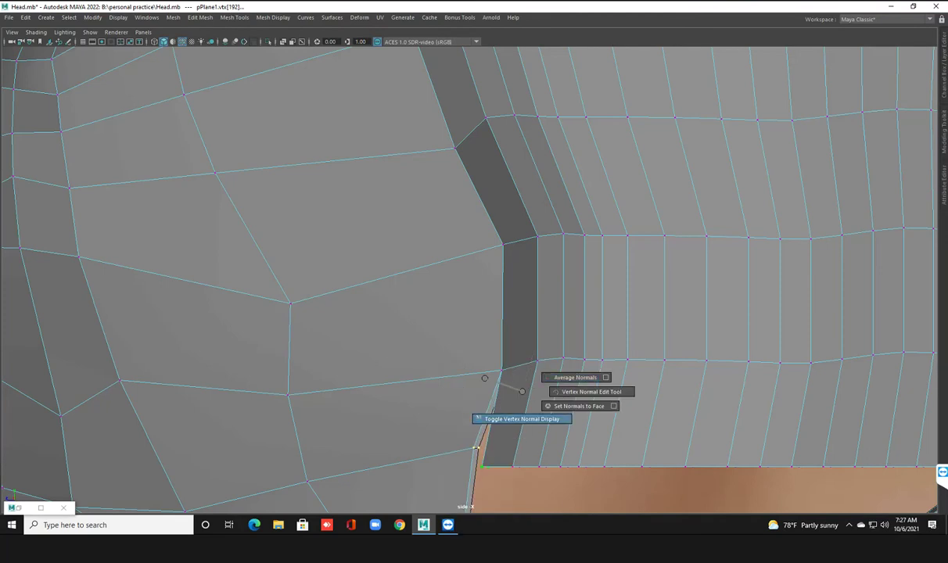
{"action": "right_click", "coordinate": [484, 378], "text": "shift"}
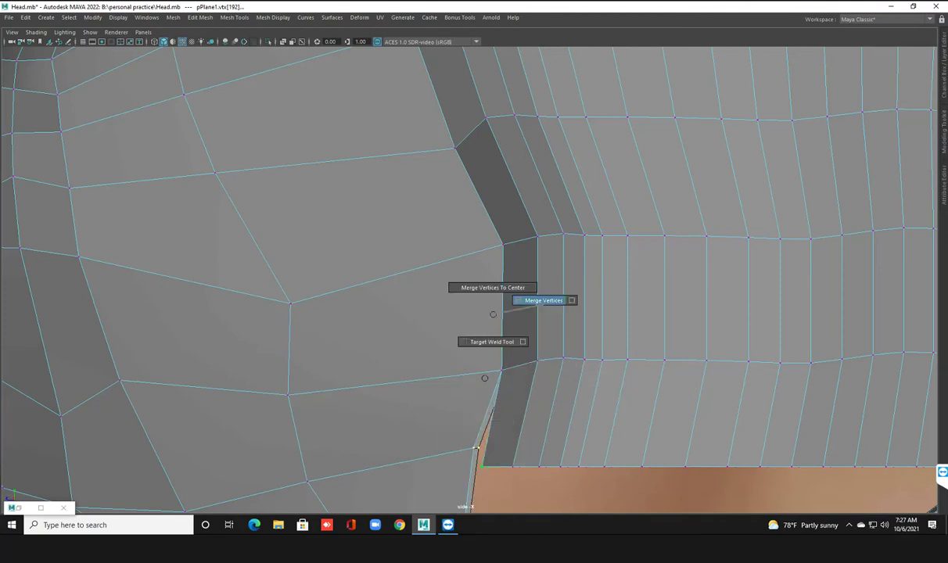
{"action": "right_click_drag", "start_coordinate": [485, 378], "coordinate": [540, 301], "text": "shift"}
{"action": "key", "text": "a"}
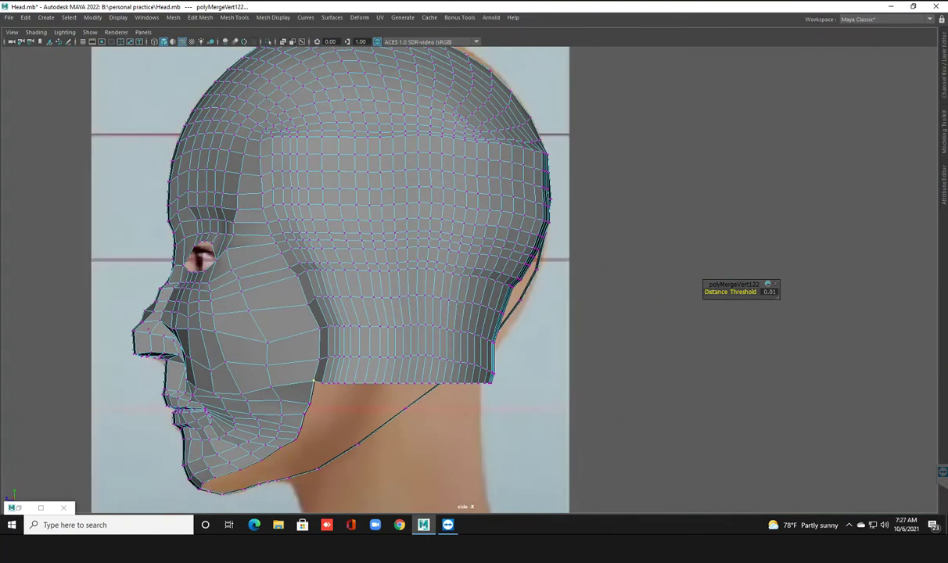
{"action": "key", "text": "space"}
{"action": "key", "text": "space"}
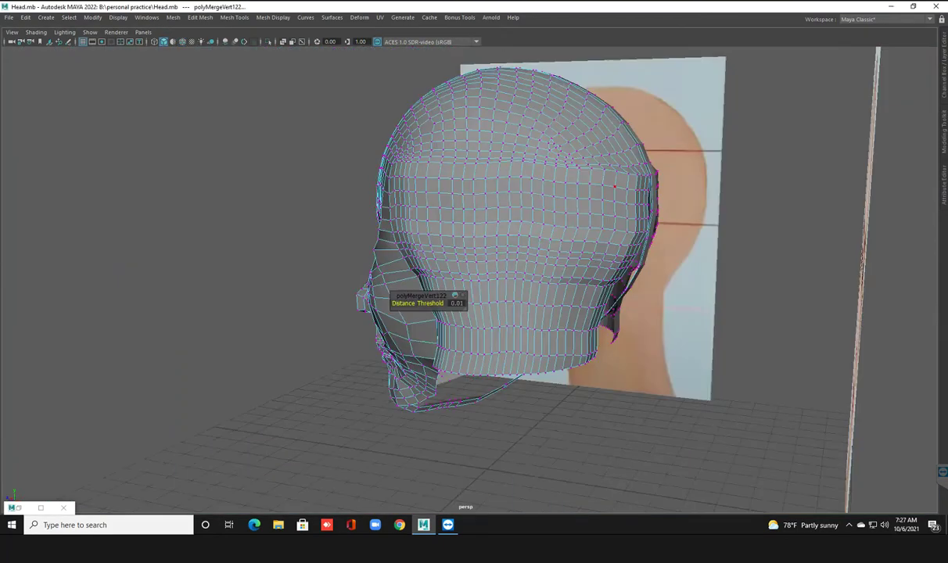
Step: Return the cap to object mode and preview it smoothed with the 3 key
{"action": "left_click_drag", "start_coordinate": [548, 234], "coordinate": [391, 235], "text": "alt"}
{"action": "right_click_drag", "start_coordinate": [520, 202], "coordinate": [557, 180]}
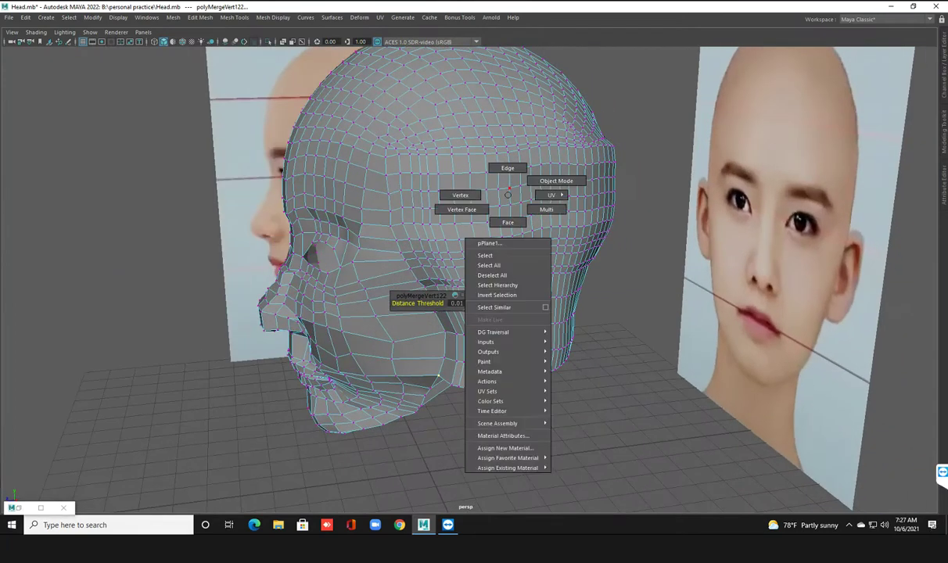
{"action": "key", "text": "3"}
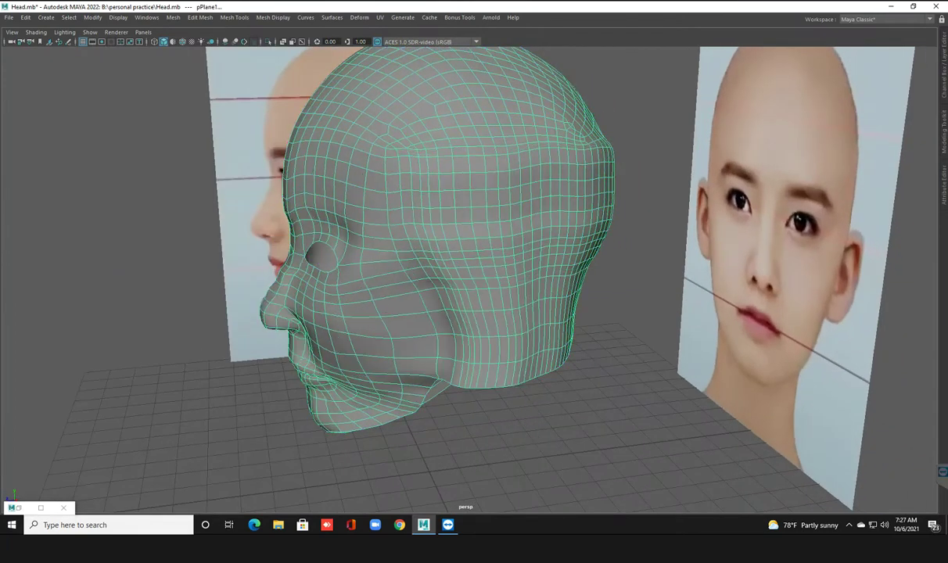
{"action": "key", "text": "Escape"}
{"action": "mouse_move", "coordinate": [469, 274]}
{"action": "left_mouse_down", "text": "alt"}
{"action": "mouse_move", "coordinate": [501, 266]}
{"action": "mouse_move", "coordinate": [329, 261]}
{"action": "mouse_move", "coordinate": [501, 262]}
{"action": "left_mouse_up", "text": "alt"}
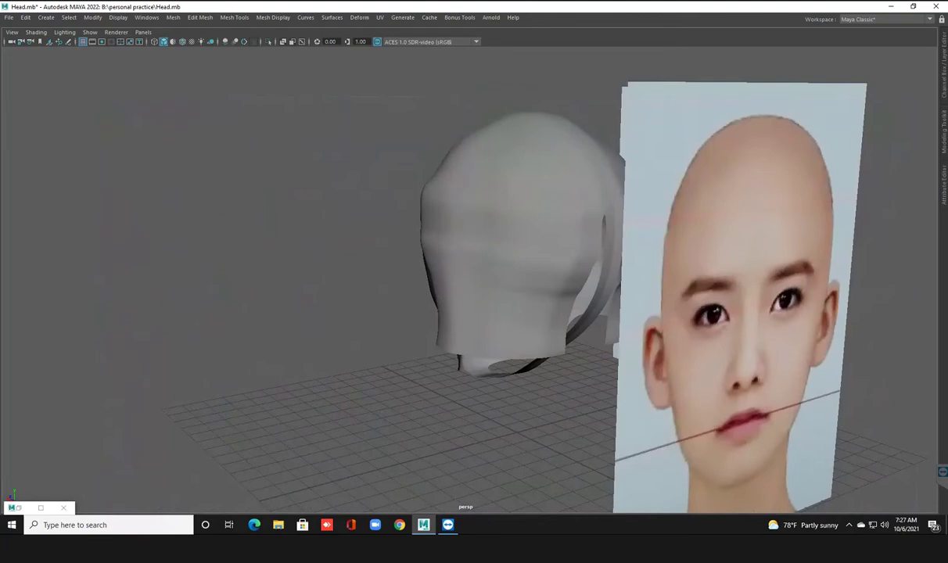
Step: Select pPlane1 and hide the image_plane display layer's reference photos
{"action": "left_click", "coordinate": [508, 235]}
{"action": "scroll", "coordinate": [474, 278], "scroll_direction": "up", "scroll_amount": 3}
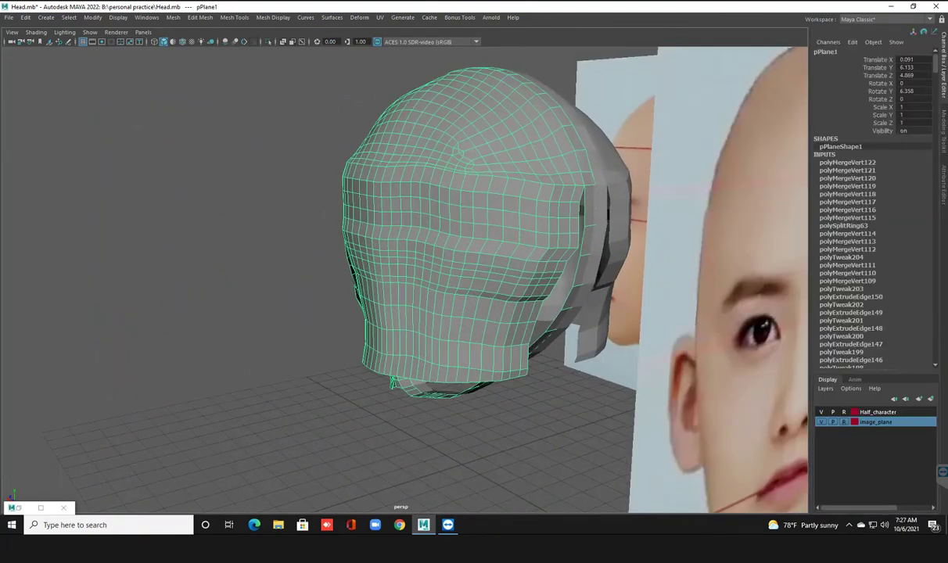
{"action": "left_click", "coordinate": [820, 422]}
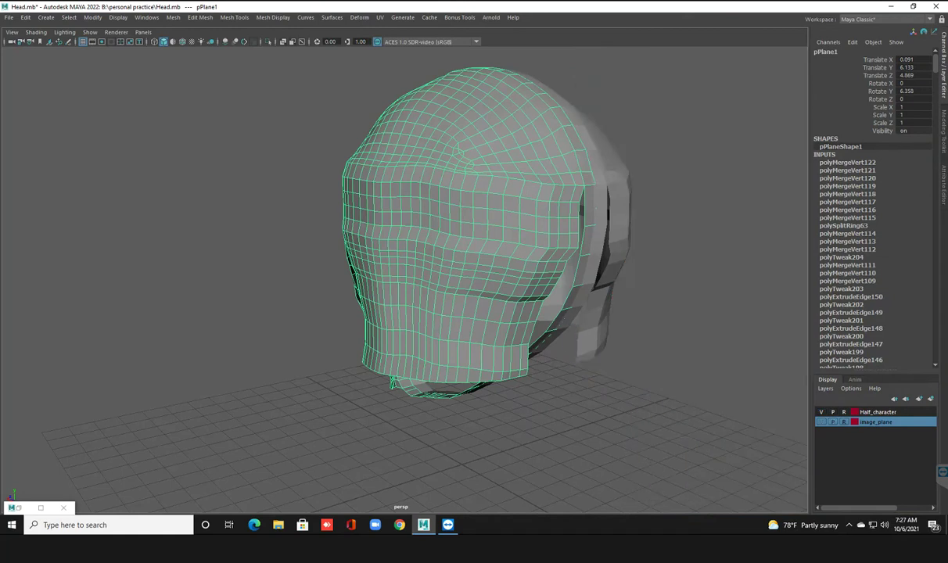
{"action": "scroll", "coordinate": [221, 171], "scroll_direction": "up", "scroll_amount": 2}
{"action": "scroll", "coordinate": [221, 171], "scroll_direction": "up", "scroll_amount": 2}
{"action": "scroll", "coordinate": [222, 171], "scroll_direction": "up", "scroll_amount": 1}
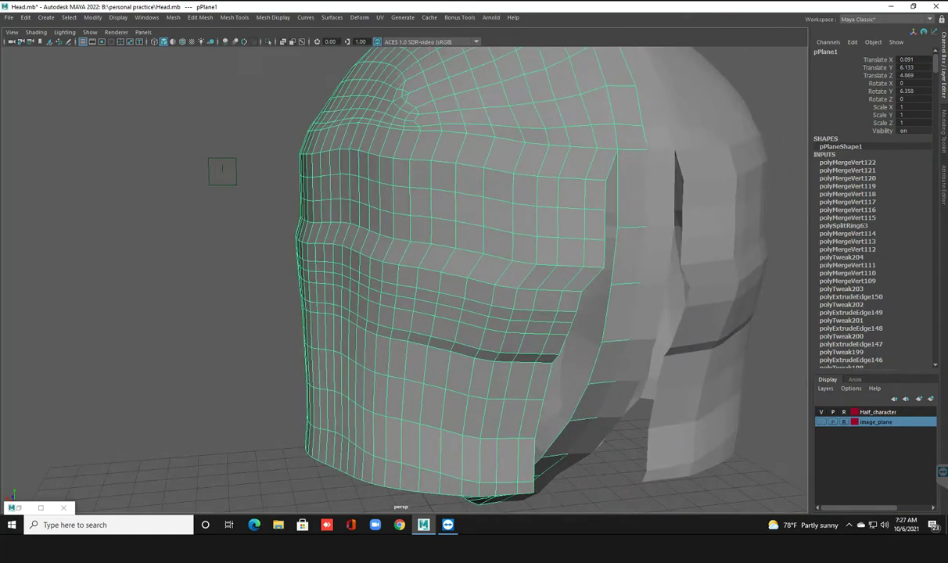
{"action": "scroll", "coordinate": [221, 172], "scroll_direction": "up", "scroll_amount": 1}
{"action": "scroll", "coordinate": [460, 403], "scroll_direction": "up", "scroll_amount": 2}
{"action": "scroll", "coordinate": [460, 403], "scroll_direction": "up", "scroll_amount": 2}
{"action": "scroll", "coordinate": [459, 402], "scroll_direction": "up", "scroll_amount": 1}
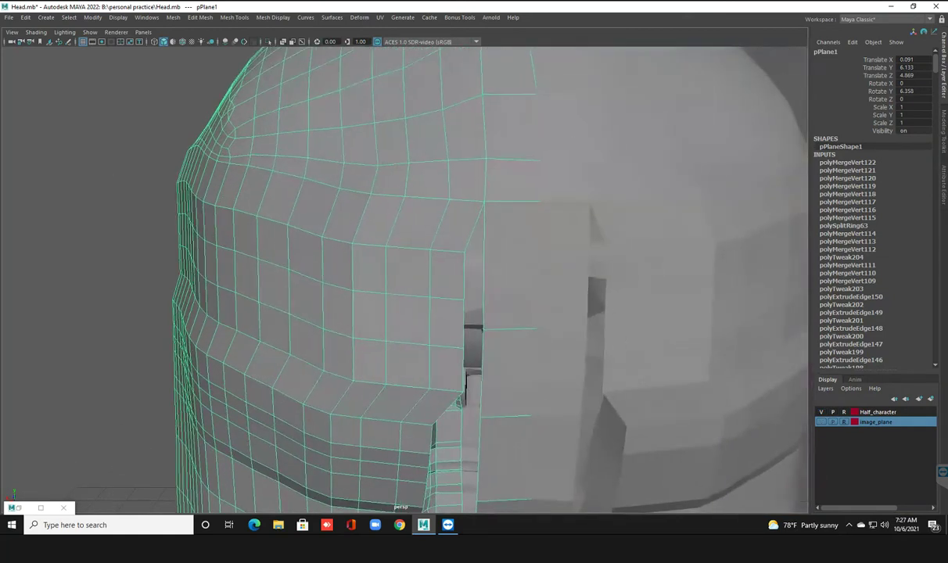
{"action": "right_click_drag", "start_coordinate": [466, 202], "coordinate": [426, 218]}
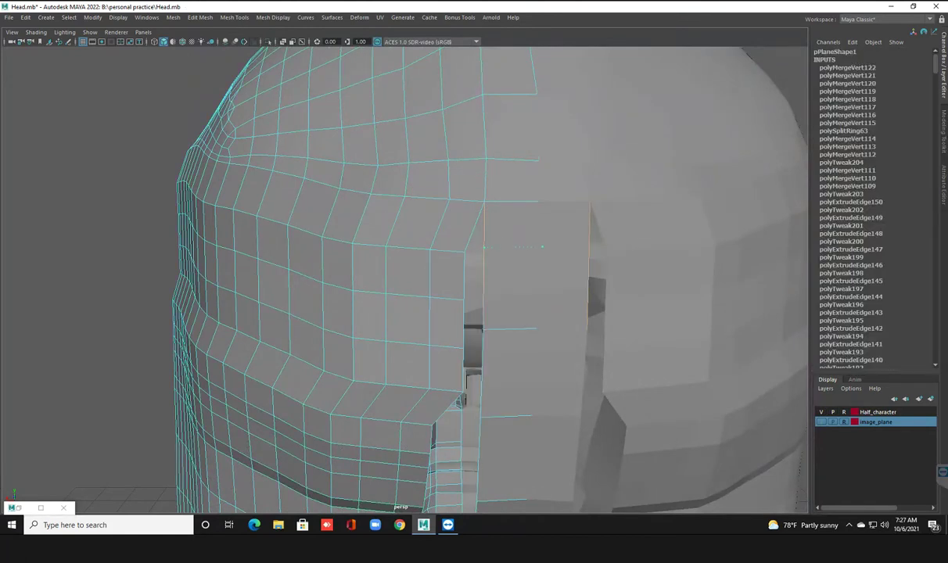
Step: Insert several horizontal edge loops across the cap's side panel beside the ear
{"action": "left_click", "coordinate": [541, 247]}
{"action": "left_click", "coordinate": [555, 300]}
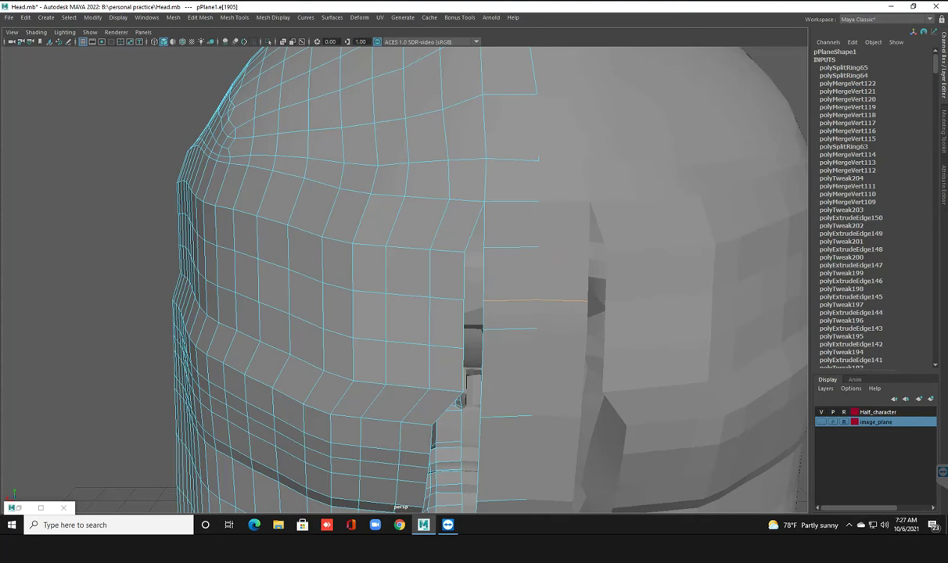
{"action": "left_click_drag", "start_coordinate": [469, 313], "coordinate": [438, 258], "text": "alt"}
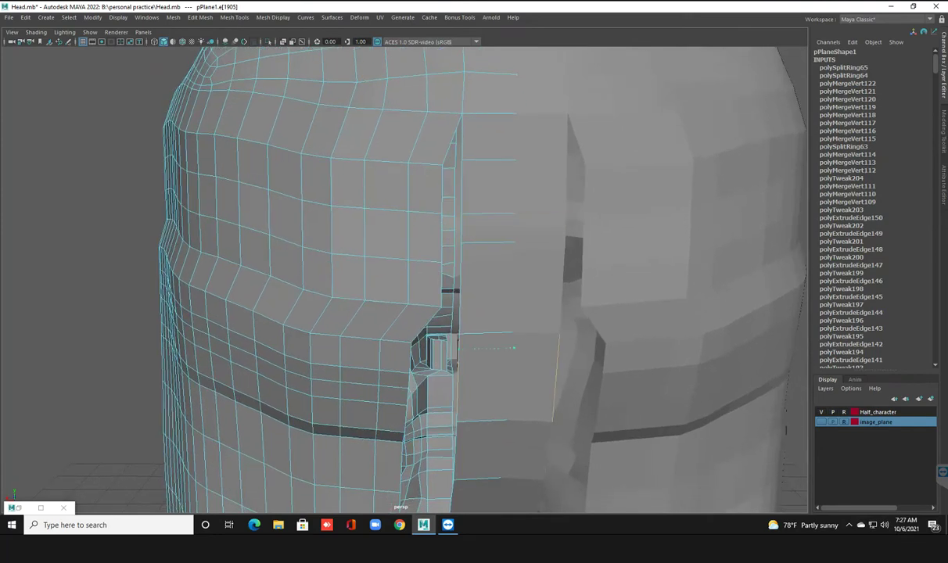
{"action": "left_click", "coordinate": [514, 348]}
{"action": "left_click_drag", "start_coordinate": [514, 348], "coordinate": [548, 270], "text": "alt"}
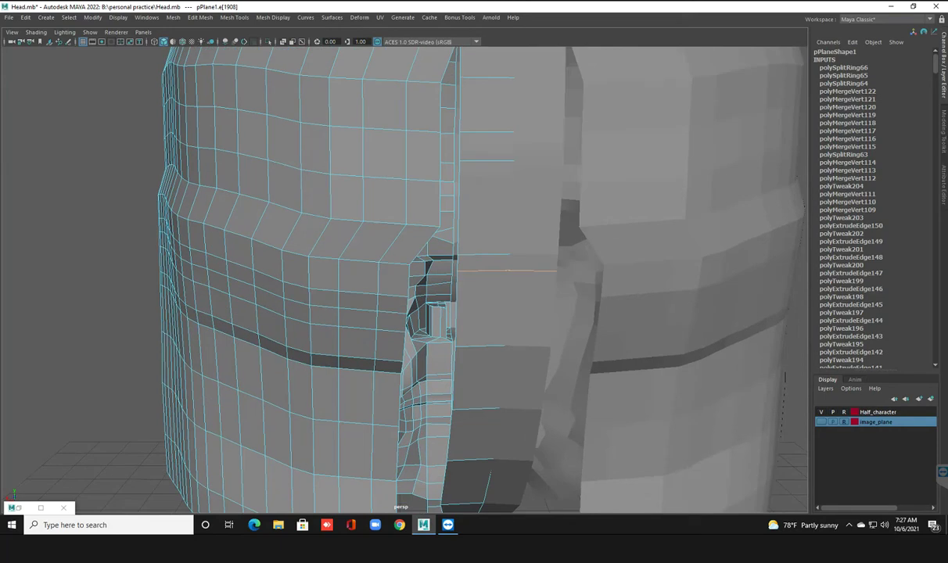
{"action": "left_click", "coordinate": [556, 270]}
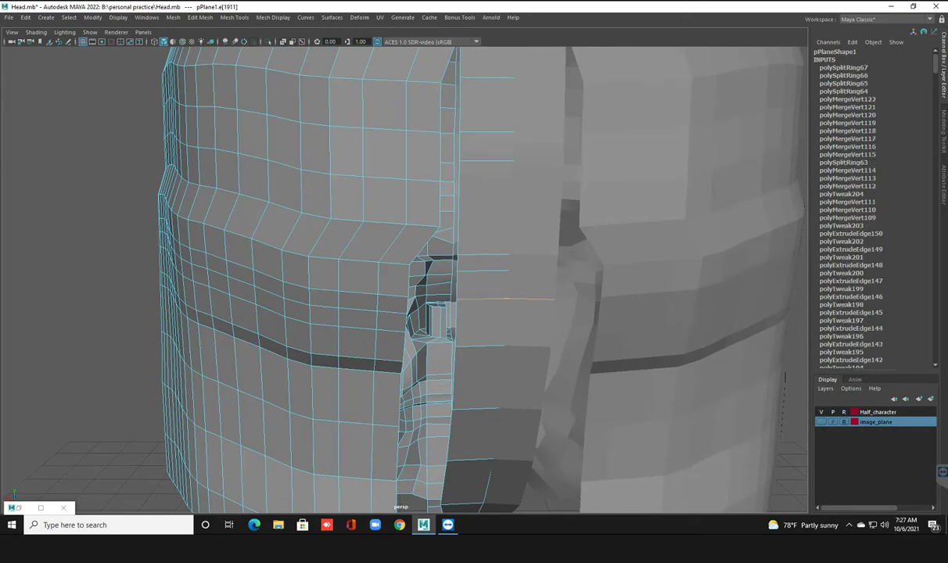
{"action": "left_click", "coordinate": [552, 321]}
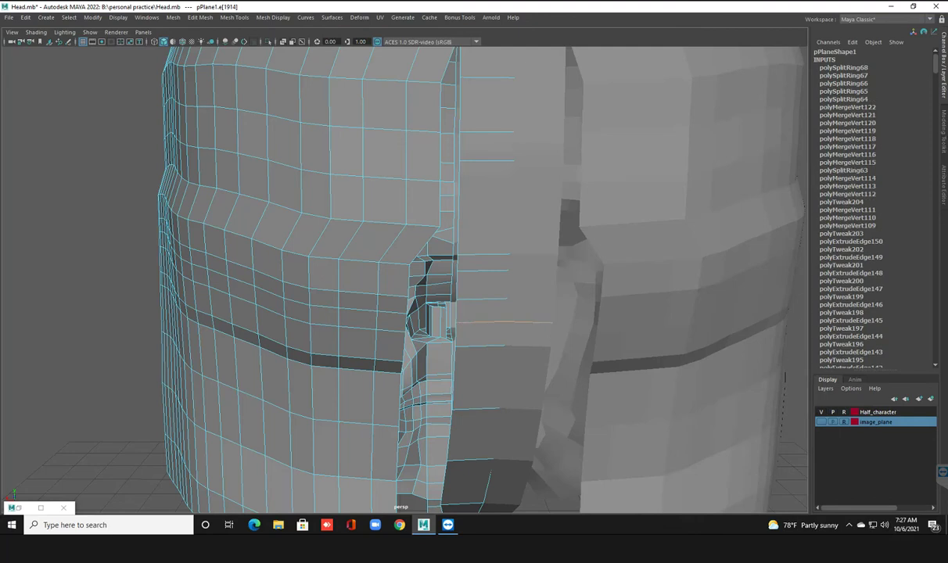
{"action": "left_click_drag", "start_coordinate": [552, 320], "coordinate": [556, 195], "text": "alt"}
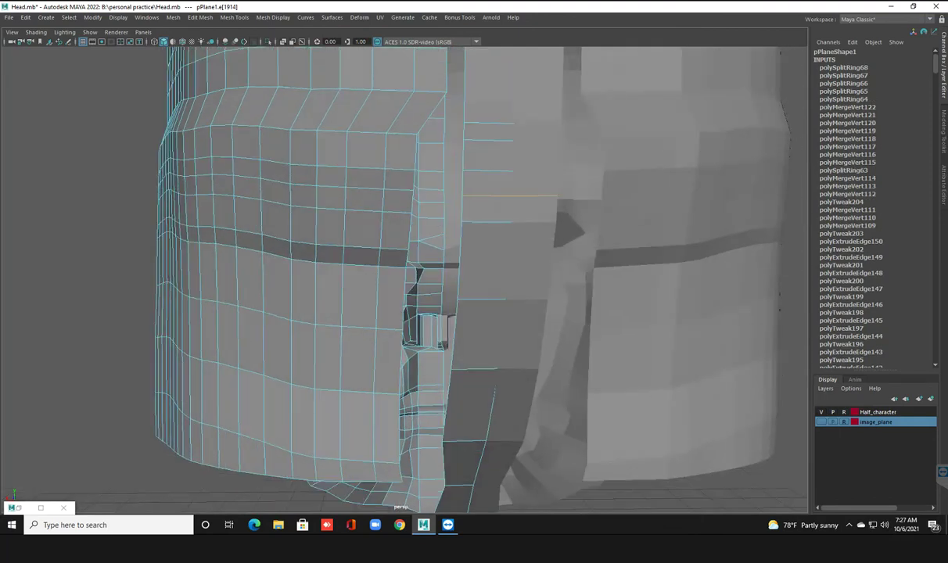
Step: Add more edge loops down to the panel's bottom, then enter vertex mode
{"action": "left_click", "coordinate": [553, 249]}
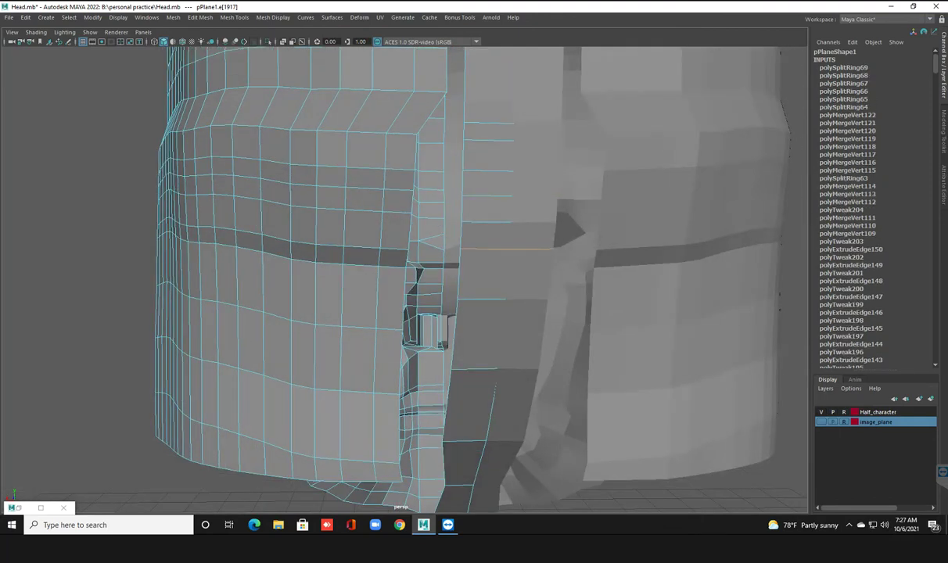
{"action": "left_click", "coordinate": [553, 249]}
{"action": "left_click_drag", "start_coordinate": [553, 249], "coordinate": [548, 197], "text": "alt"}
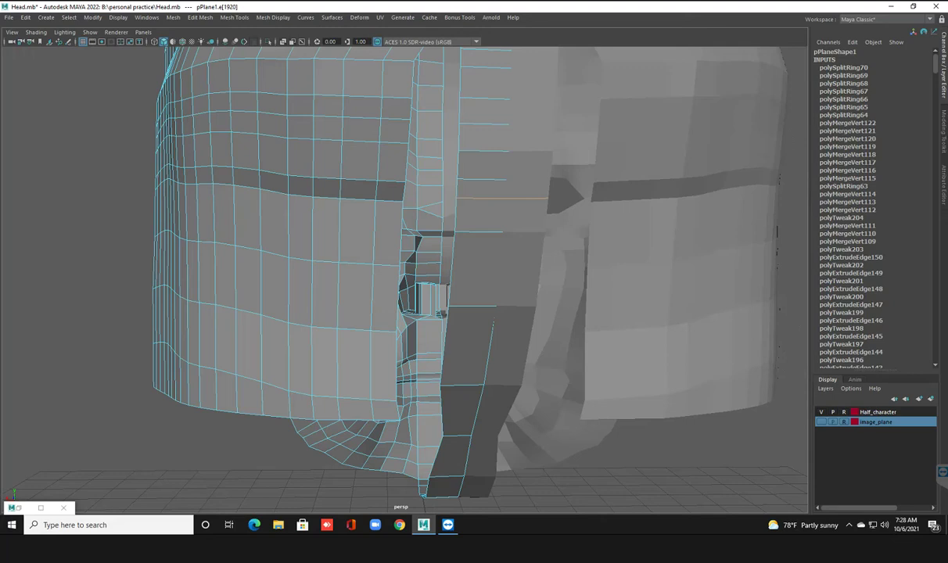
{"action": "left_click_drag", "start_coordinate": [777, 232], "coordinate": [772, 136], "text": "alt"}
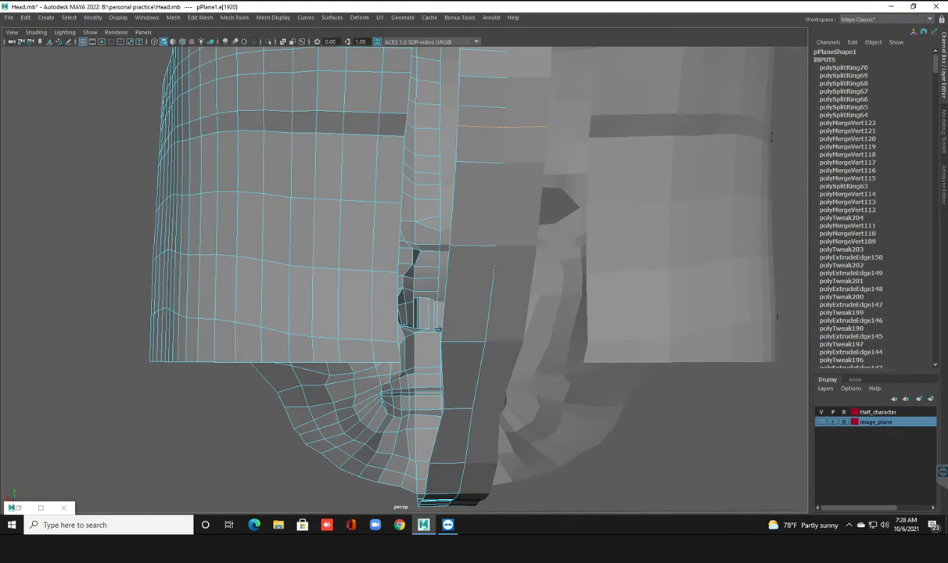
{"action": "key", "text": "F8"}
{"action": "left_click", "coordinate": [475, 376]}
{"action": "key", "text": "F9"}
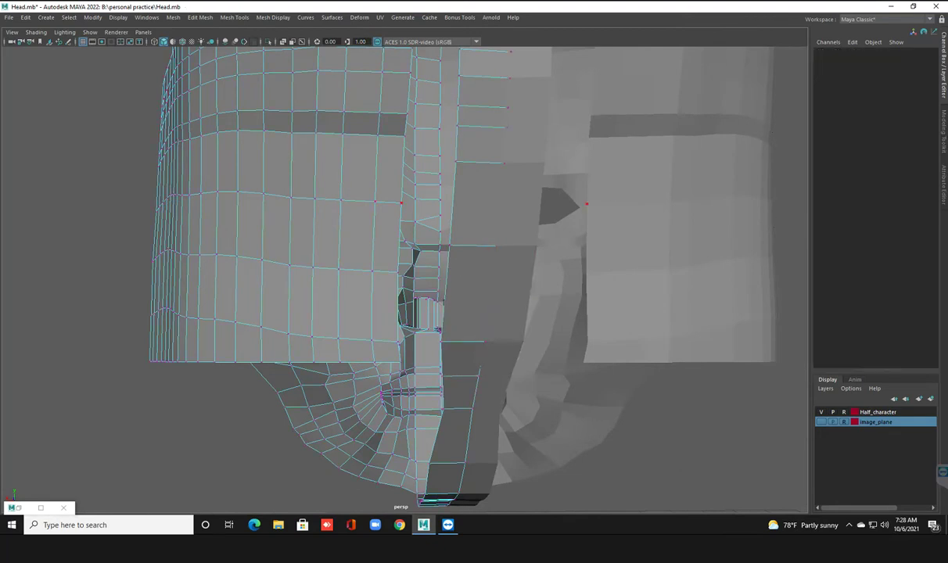
{"action": "left_click_drag", "start_coordinate": [405, 274], "coordinate": [438, 250], "text": "alt"}
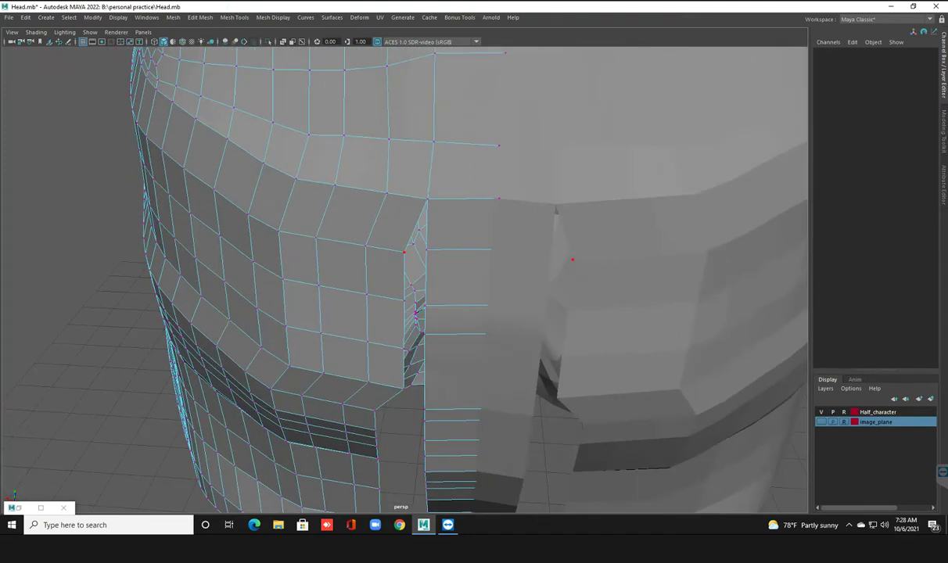
Step: Weld the first loose side-panel vertices across the gap onto the cap's edge
{"action": "left_click", "coordinate": [572, 259]}
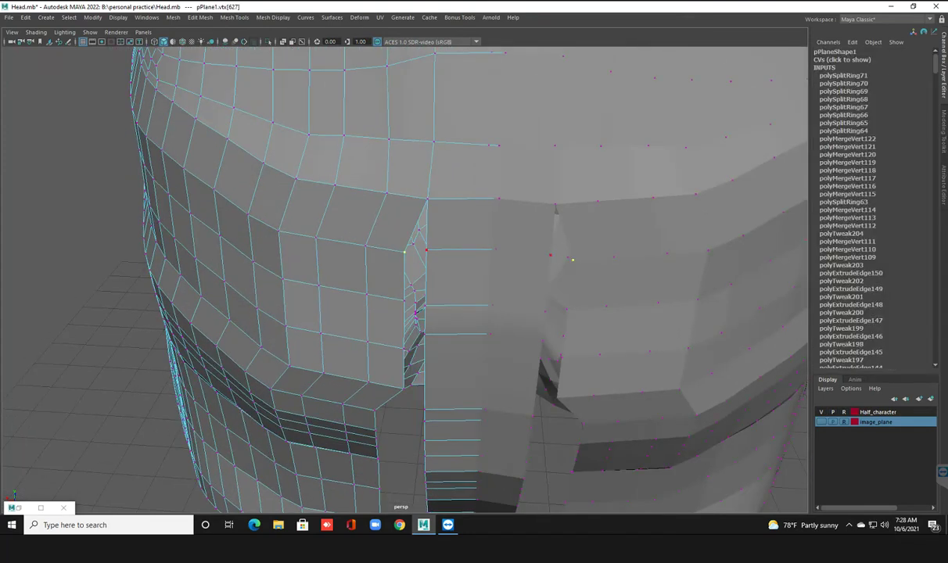
{"action": "right_click_drag", "start_coordinate": [427, 188], "coordinate": [462, 167], "text": "shift"}
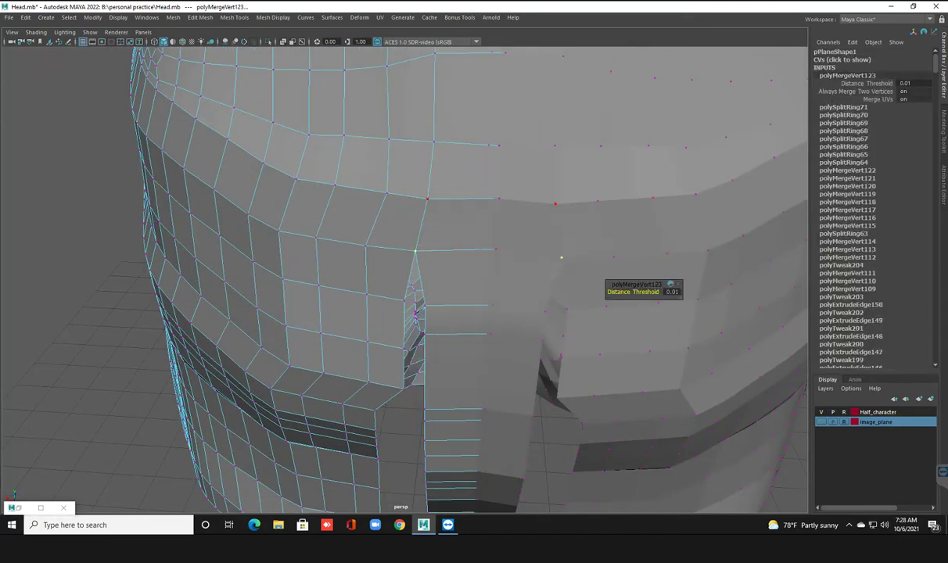
{"action": "left_click", "coordinate": [567, 309]}
{"action": "right_click_drag", "start_coordinate": [416, 310], "coordinate": [469, 235], "text": "shift"}
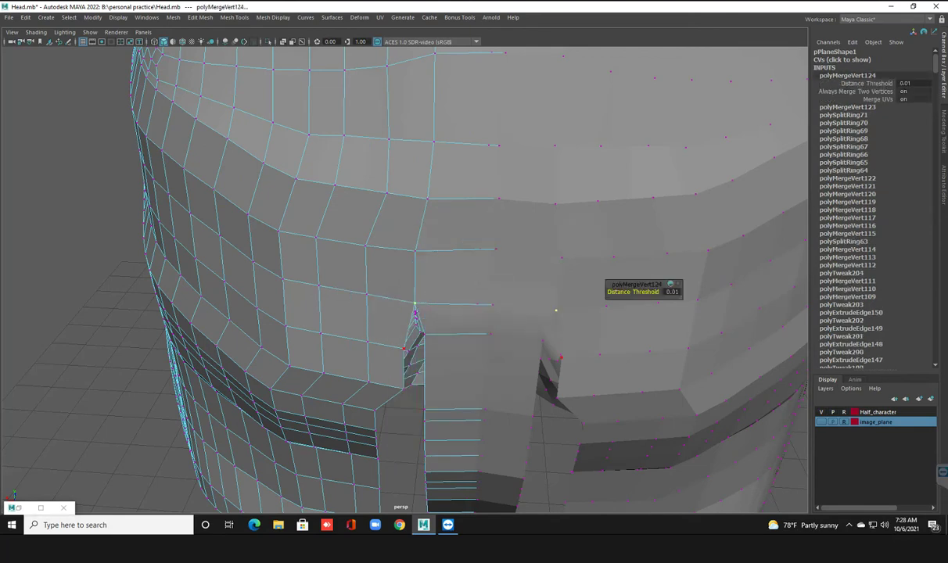
{"action": "left_click", "coordinate": [561, 358]}
{"action": "left_click", "coordinate": [491, 334]}
{"action": "key", "text": "ctrl+z"}
{"action": "left_click", "coordinate": [422, 335], "text": "shift"}
{"action": "right_click_drag", "start_coordinate": [444, 345], "coordinate": [448, 277], "text": "shift"}
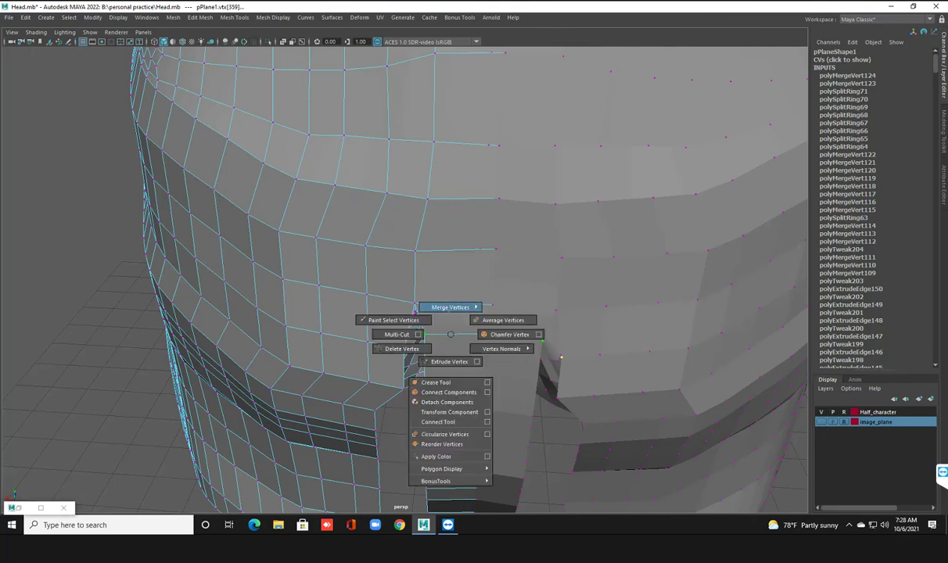
{"action": "mouse_move", "coordinate": [486, 298]}
{"action": "left_mouse_down", "text": "alt"}
{"action": "mouse_move", "coordinate": [632, 110]}
{"action": "mouse_move", "coordinate": [501, 133]}
{"action": "left_mouse_up", "text": "alt"}
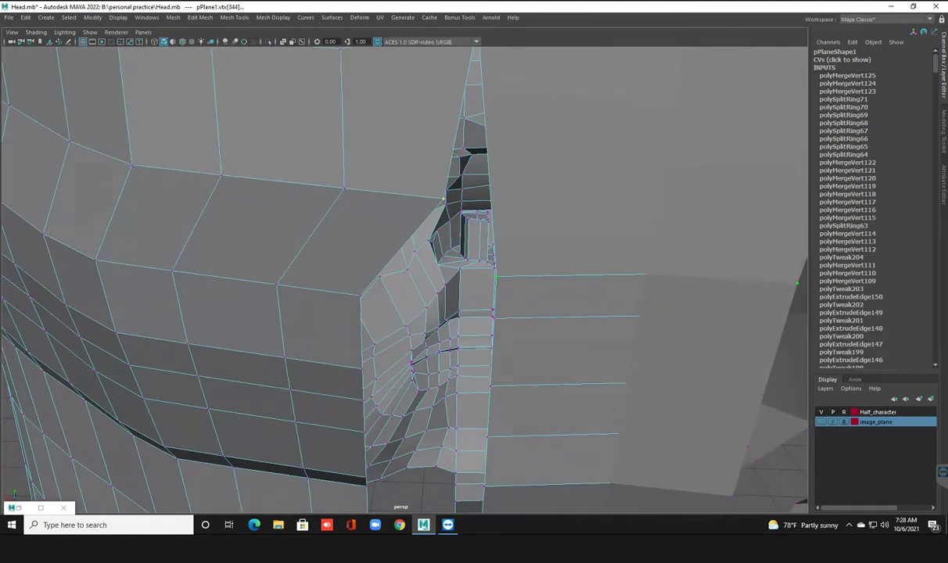
Step: Merge further vertex pairs where the band meets the face, including near the panel's top
{"action": "right_click_drag", "start_coordinate": [508, 262], "coordinate": [557, 205], "text": "shift"}
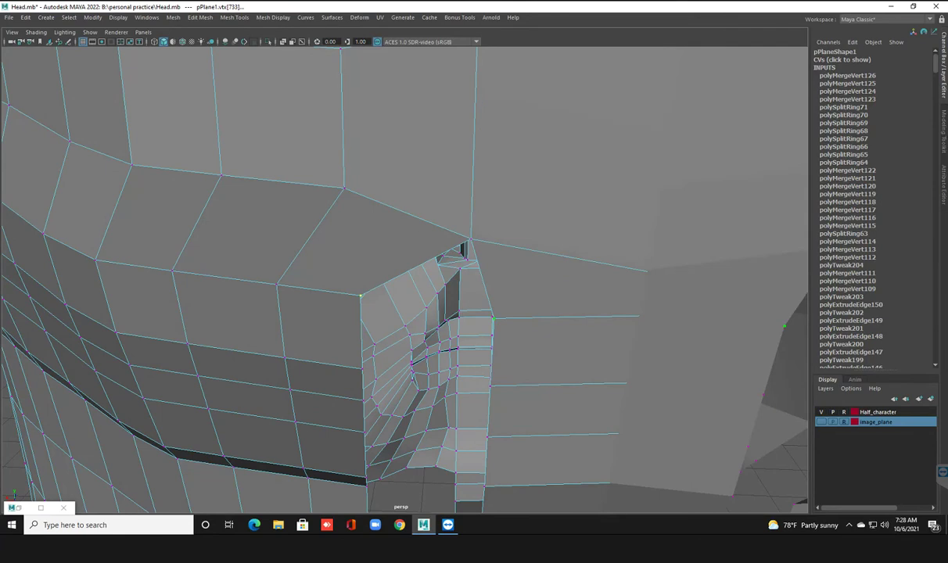
{"action": "right_click_drag", "start_coordinate": [492, 320], "coordinate": [491, 263], "text": "shift"}
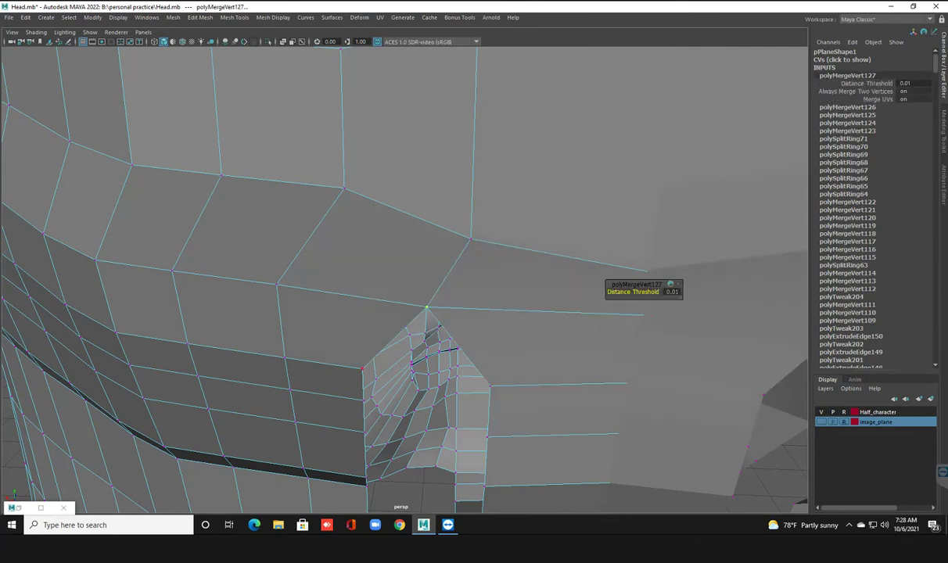
{"action": "mouse_move", "coordinate": [519, 351]}
{"action": "right_mouse_down", "text": "shift"}
{"action": "mouse_move", "coordinate": [521, 387]}
{"action": "mouse_move", "coordinate": [567, 336]}
{"action": "right_mouse_up", "text": "shift"}
{"action": "left_click_drag", "start_coordinate": [568, 336], "coordinate": [469, 337], "text": "alt"}
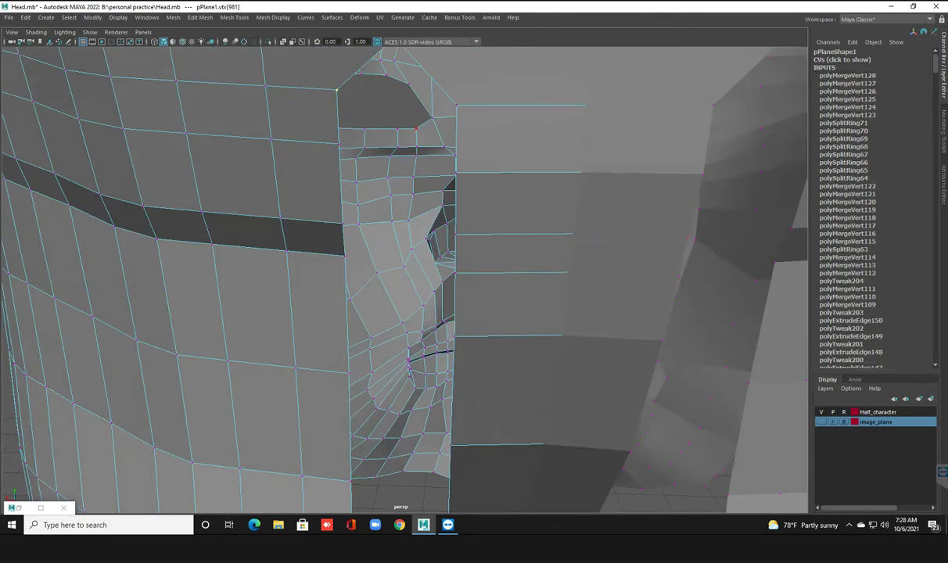
{"action": "right_click_drag", "start_coordinate": [476, 62], "coordinate": [470, 36], "text": "shift"}
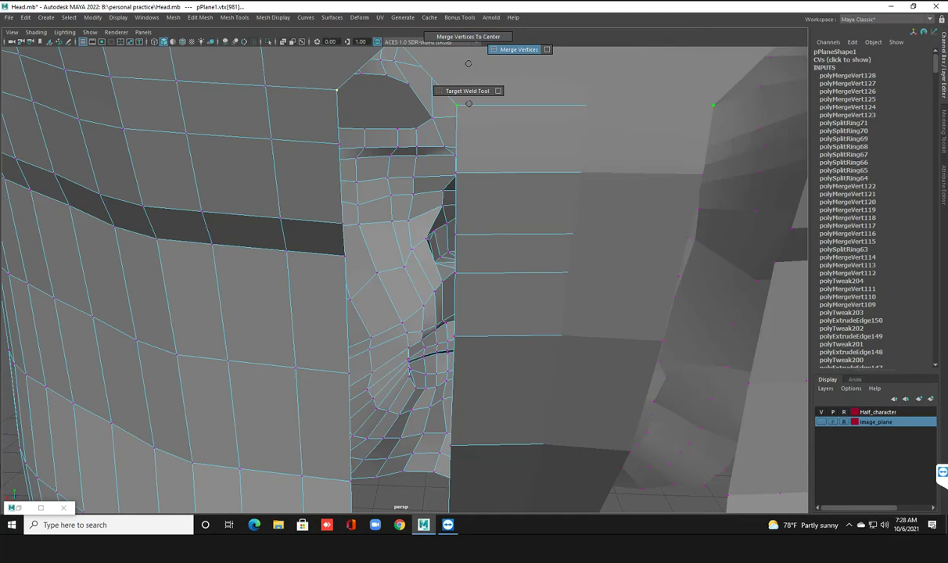
{"action": "left_click", "coordinate": [703, 173]}
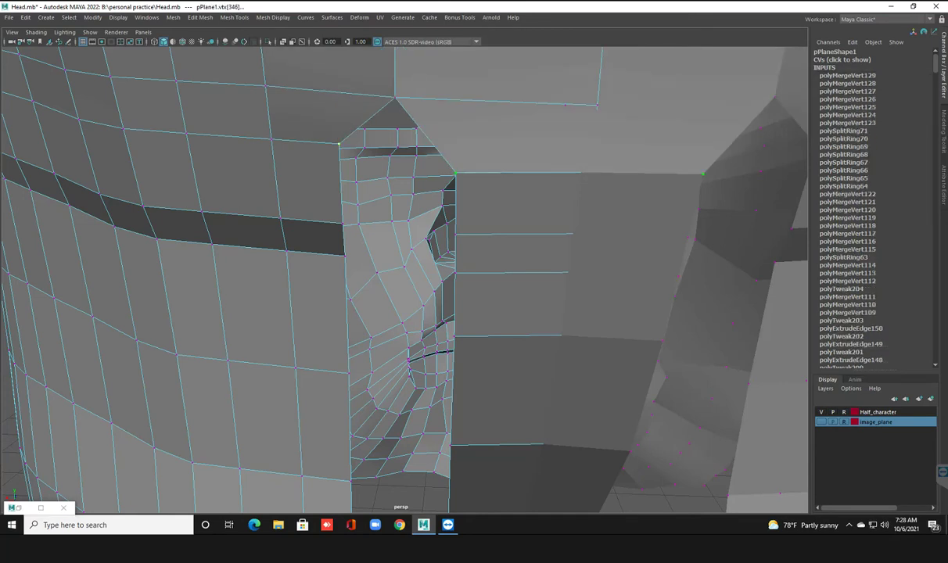
{"action": "left_click", "coordinate": [457, 173], "text": "shift"}
{"action": "right_click", "coordinate": [468, 165], "text": "shift"}
Step: Merge several more vertex pairs along the cap's lower band
{"action": "left_click", "coordinate": [520, 150]}
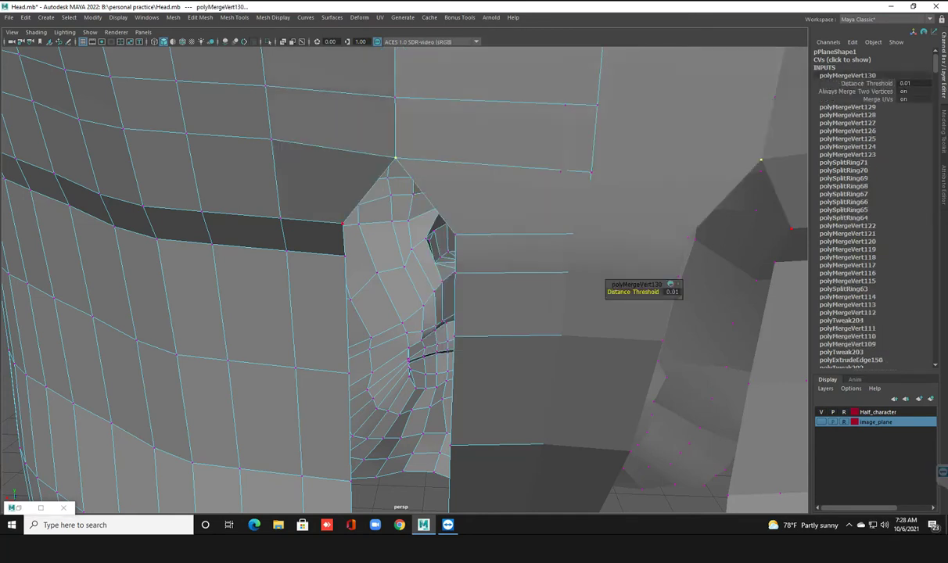
{"action": "left_click", "coordinate": [792, 229]}
{"action": "right_click", "coordinate": [450, 200], "text": "shift"}
{"action": "left_click", "coordinate": [470, 172]}
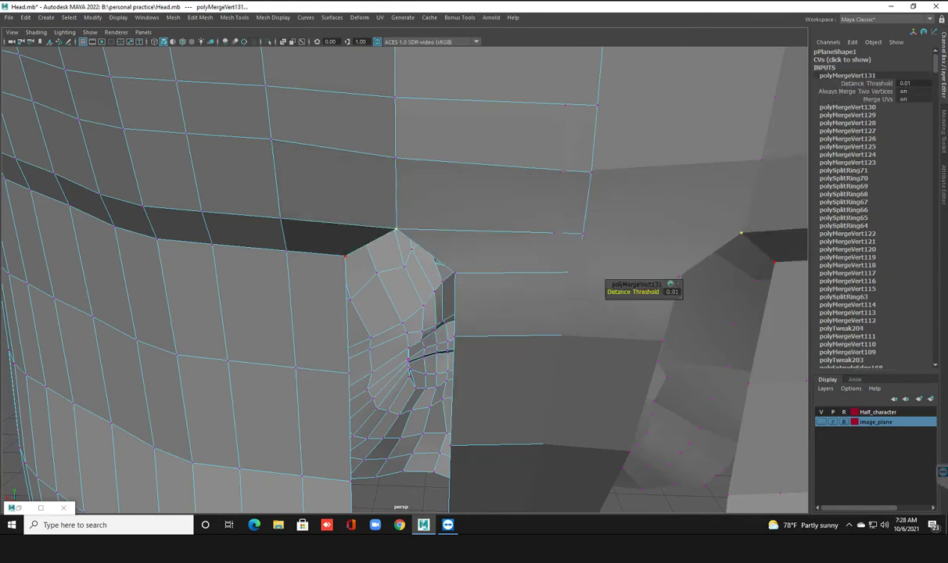
{"action": "left_click", "coordinate": [411, 249]}
{"action": "right_click", "coordinate": [435, 258], "text": "shift"}
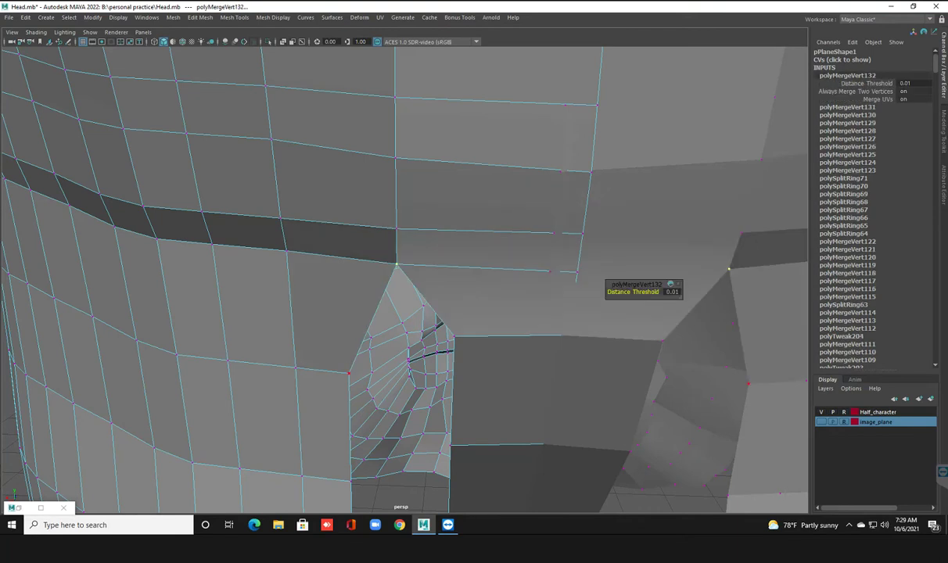
{"action": "left_click", "coordinate": [748, 383]}
{"action": "left_click", "coordinate": [662, 341], "text": "shift"}
{"action": "right_click", "coordinate": [471, 274], "text": "shift"}
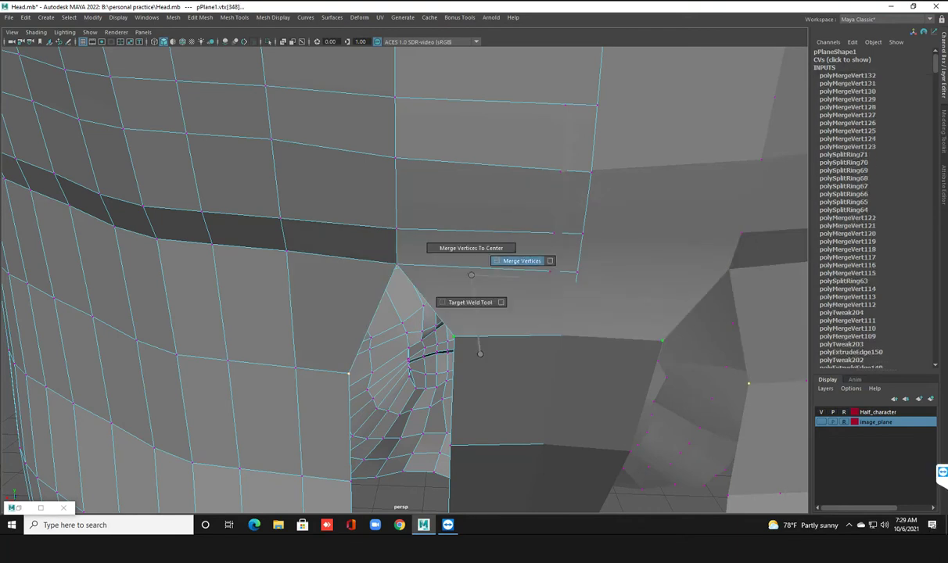
{"action": "left_click", "coordinate": [521, 261]}
Step: Weld more stray vertices of the lower band onto the jaw area
{"action": "scroll", "coordinate": [469, 313], "scroll_direction": "down", "scroll_amount": 5}
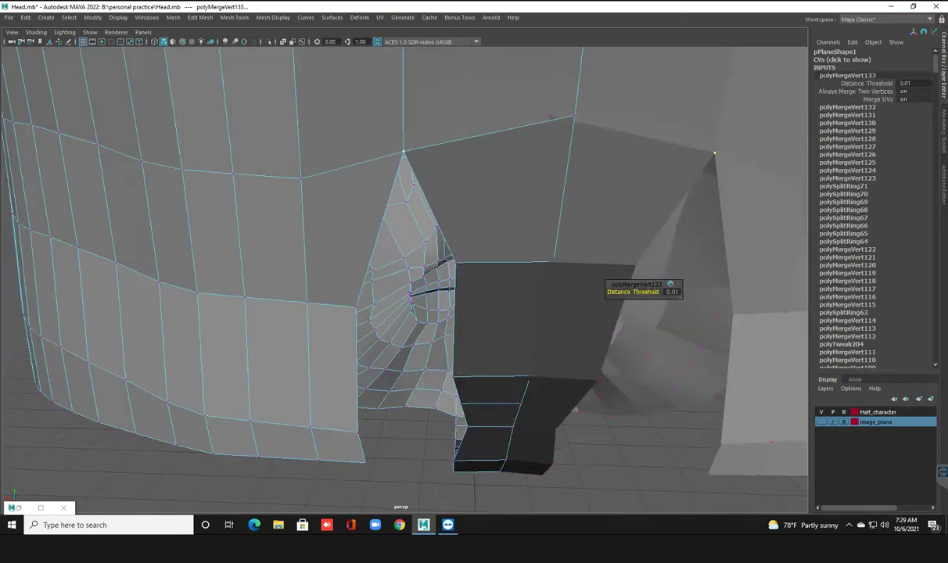
{"action": "scroll", "coordinate": [469, 313], "scroll_direction": "up", "scroll_amount": 3}
{"action": "left_click", "coordinate": [745, 258]}
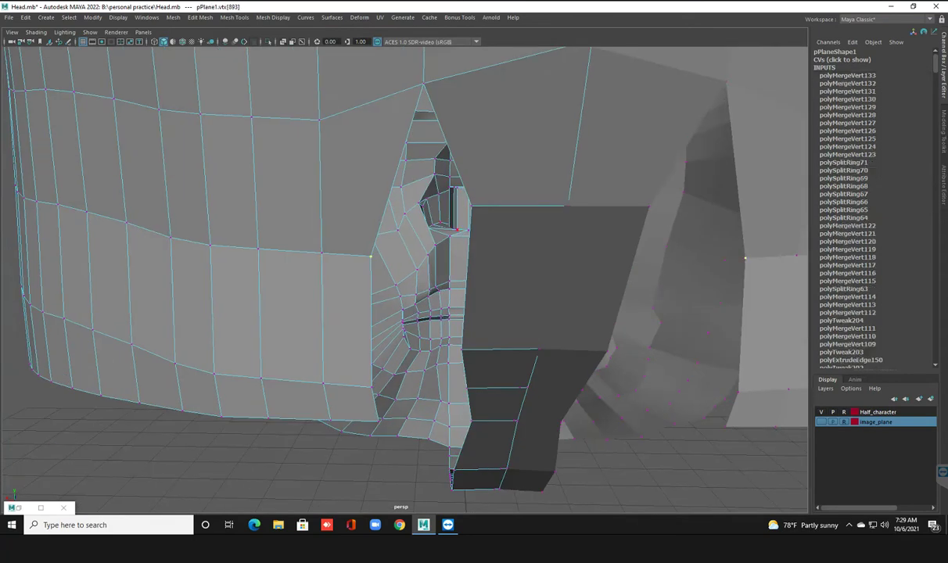
{"action": "right_click_drag", "start_coordinate": [486, 205], "coordinate": [505, 170], "text": "shift"}
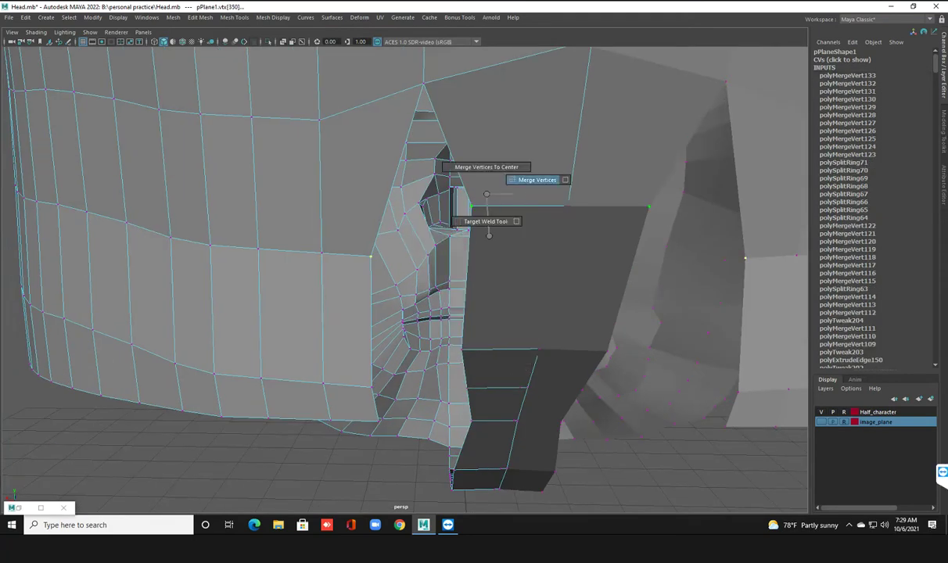
{"action": "left_click", "coordinate": [737, 391]}
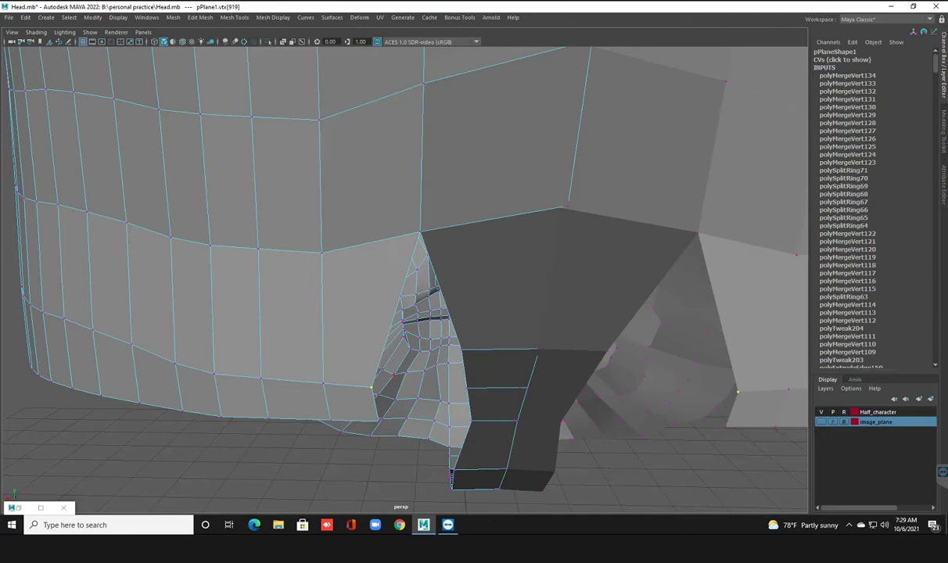
{"action": "right_click_drag", "start_coordinate": [491, 291], "coordinate": [538, 275], "text": "shift"}
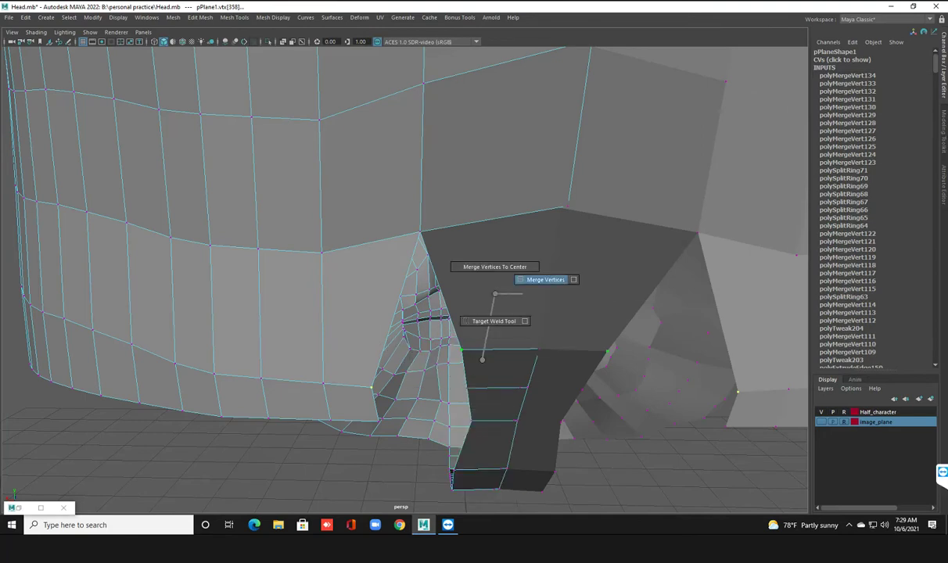
{"action": "left_click", "coordinate": [592, 422]}
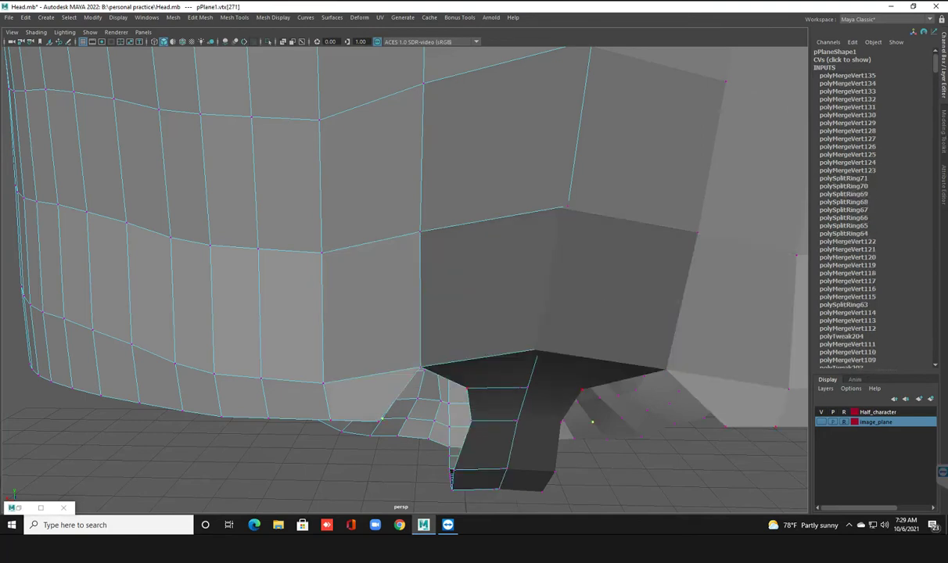
{"action": "right_click_drag", "start_coordinate": [497, 349], "coordinate": [529, 332], "text": "shift"}
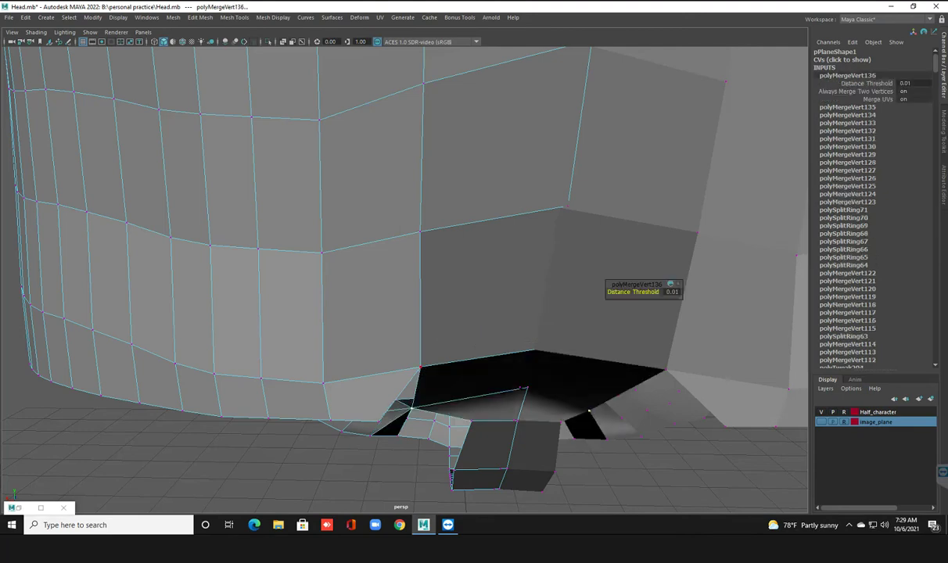
Step: Undo the last merge and re-merge the stray cheek vertices into one point
{"action": "left_click_drag", "start_coordinate": [589, 409], "coordinate": [612, 400], "text": "alt"}
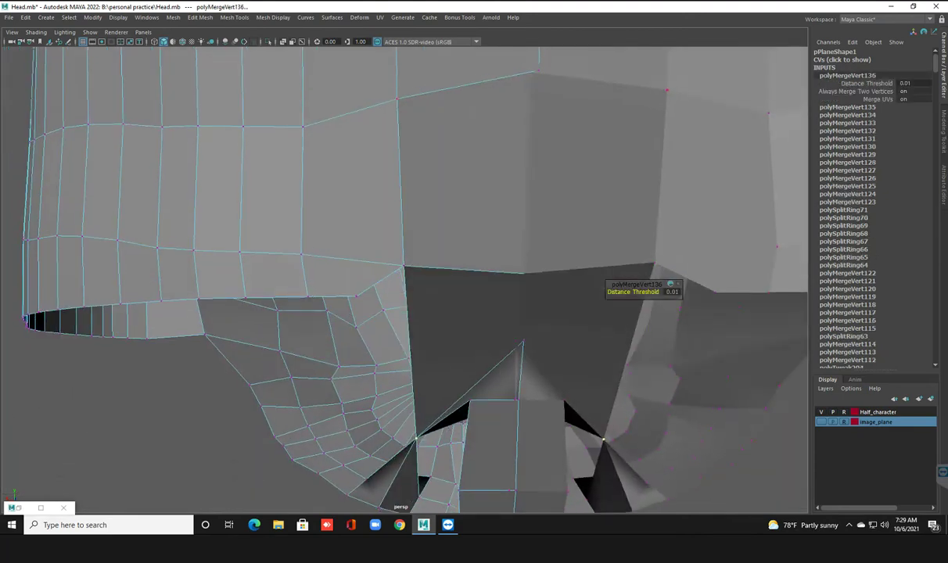
{"action": "key", "text": "ctrl+z"}
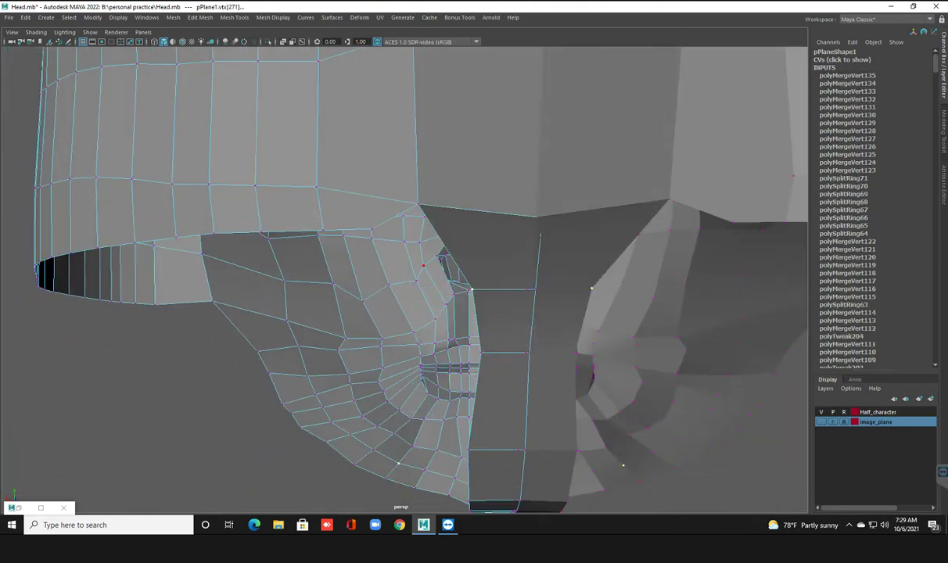
{"action": "left_click", "coordinate": [372, 229]}
{"action": "right_click_drag", "start_coordinate": [474, 252], "coordinate": [528, 247], "text": "shift"}
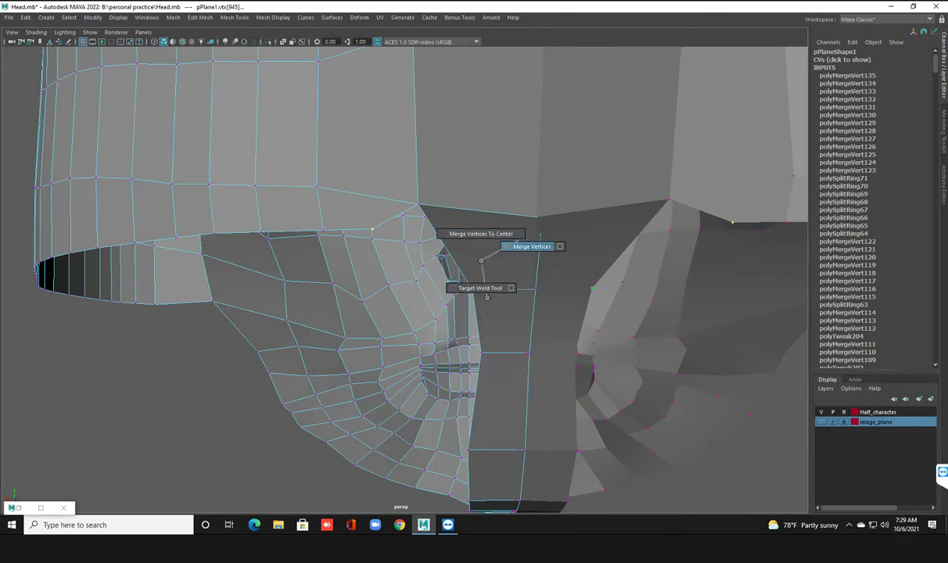
{"action": "scroll", "coordinate": [485, 288], "scroll_direction": "down", "scroll_amount": 10}
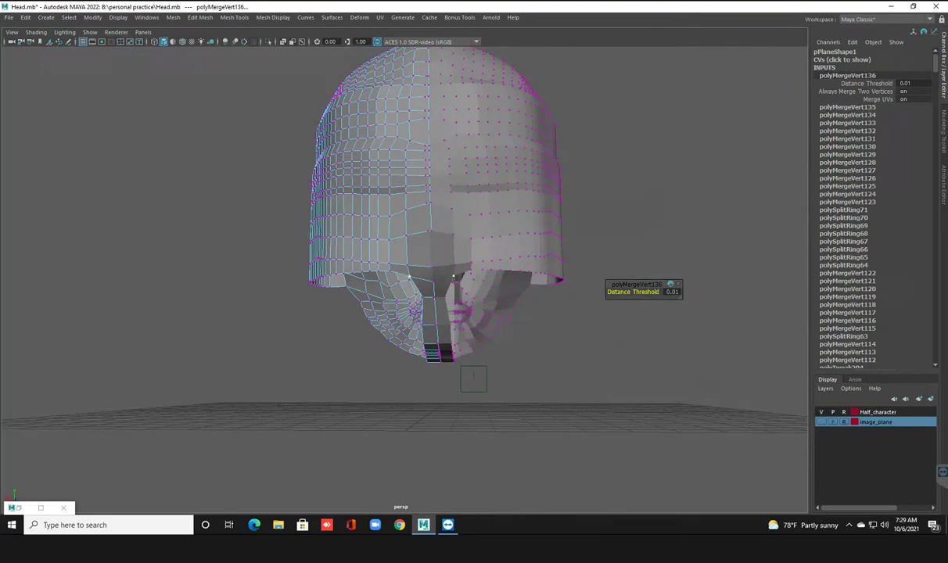
Step: Return to object mode, save the scene with Ctrl+S, and select the hair cap pPlane1
{"action": "left_click_drag", "start_coordinate": [469, 313], "coordinate": [485, 288], "text": "alt"}
{"action": "right_click_drag", "start_coordinate": [447, 194], "coordinate": [492, 182]}
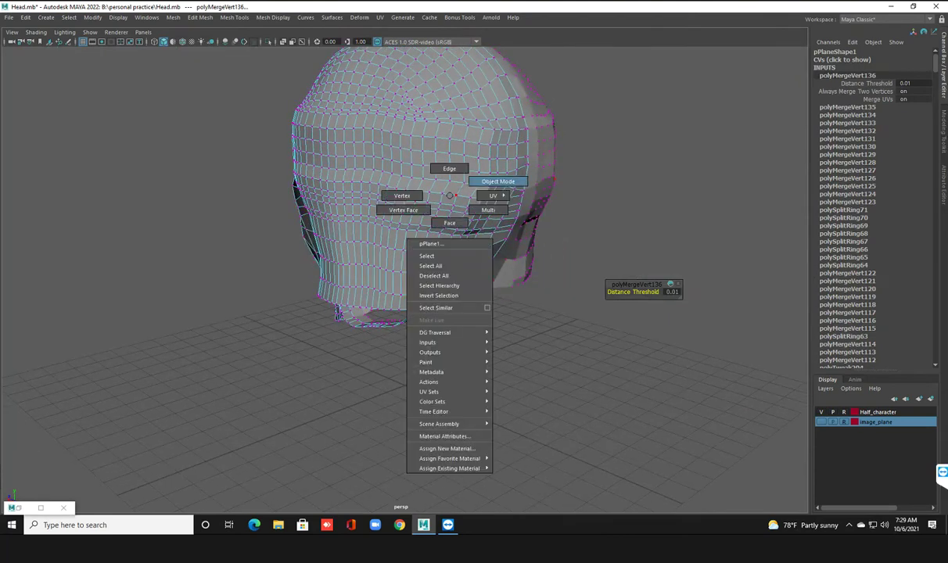
{"action": "key", "text": "ctrl+s"}
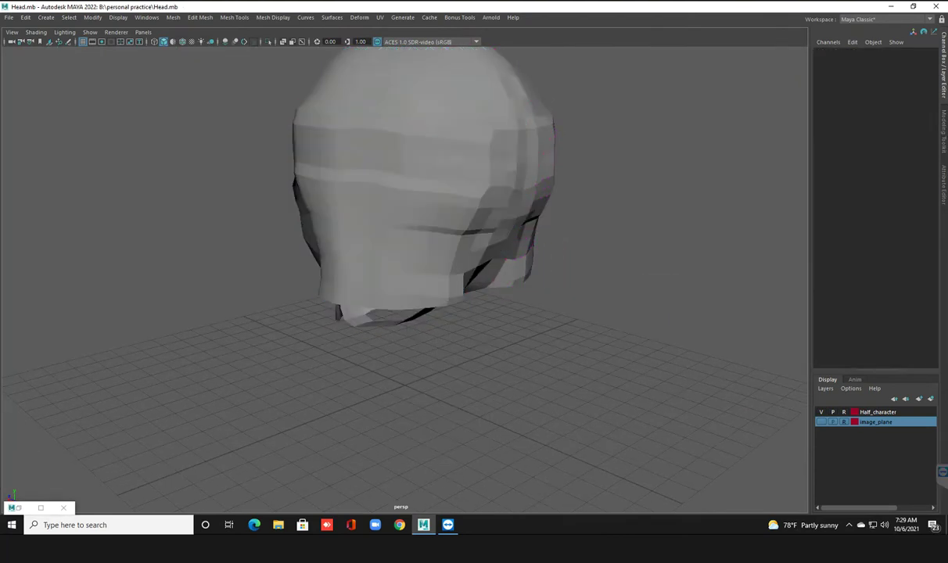
{"action": "left_click_drag", "start_coordinate": [438, 195], "coordinate": [470, 204], "text": "alt"}
{"action": "left_click", "coordinate": [423, 234]}
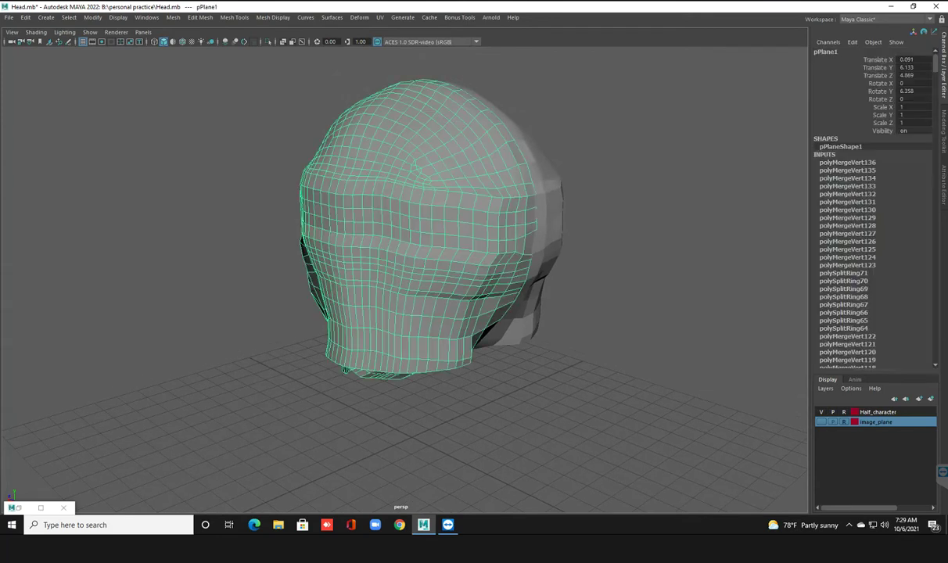
{"action": "left_click", "coordinate": [234, 17]}
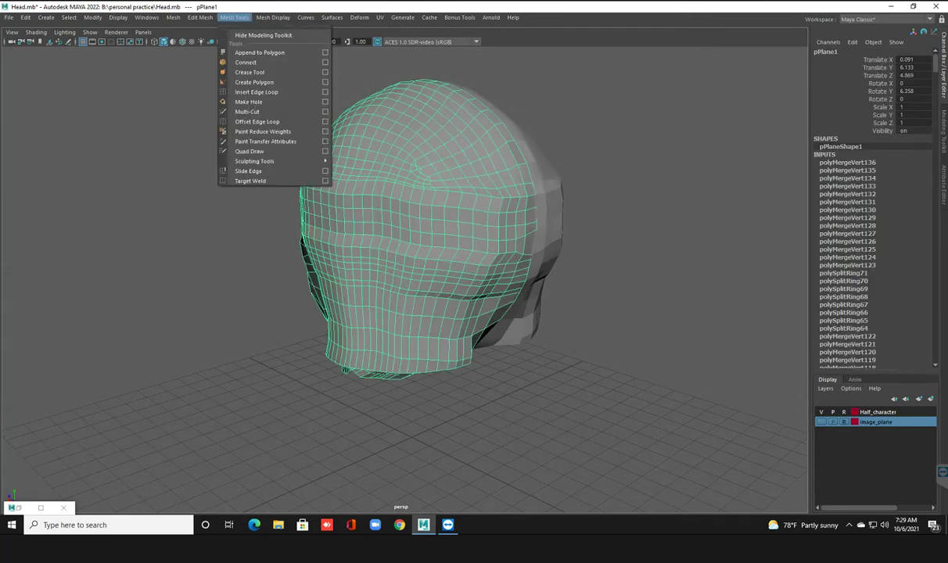
{"action": "mouse_move", "coordinate": [255, 161]}
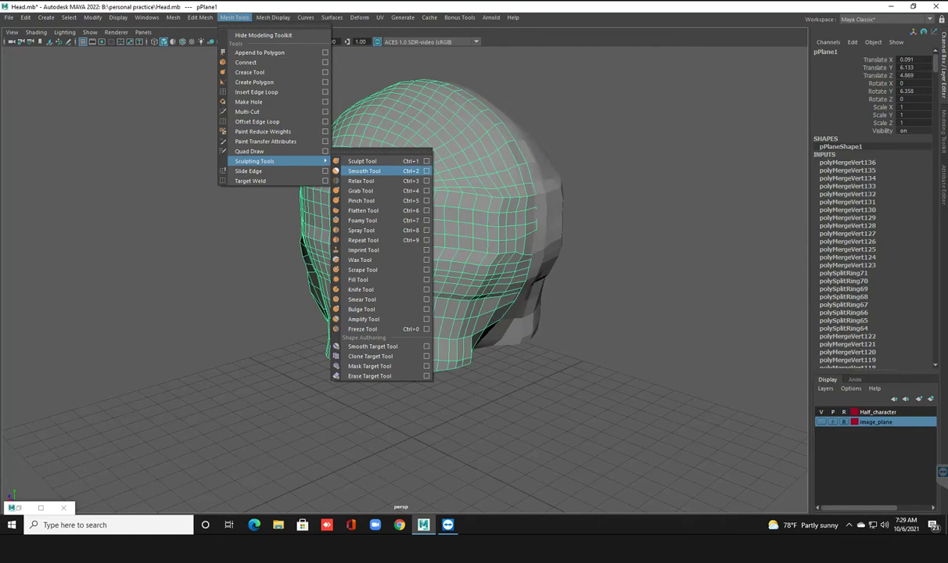
Step: Activate the Smooth sculpt tool and inspect the cap from back, front and side
{"action": "left_click", "coordinate": [427, 171]}
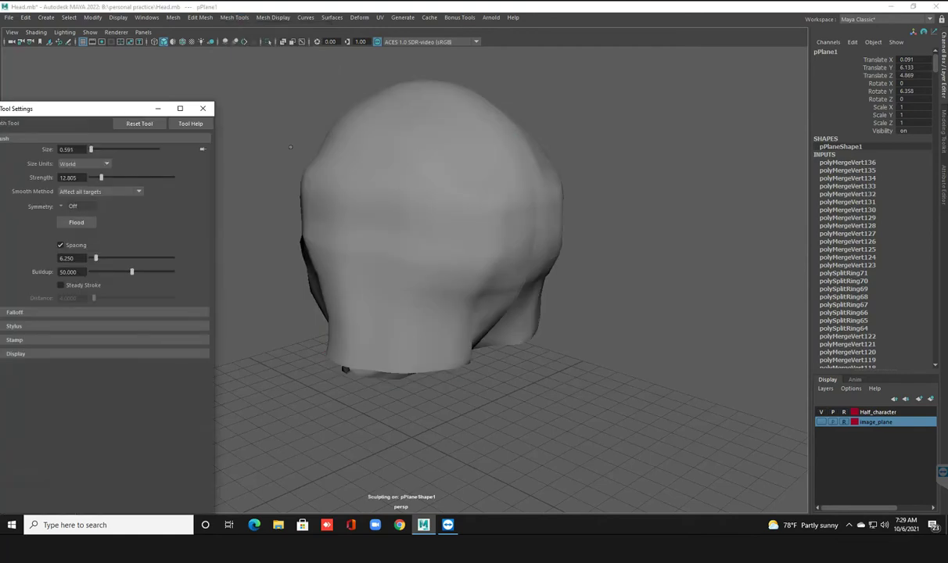
{"action": "scroll", "coordinate": [444, 201], "scroll_direction": "up", "scroll_amount": 3}
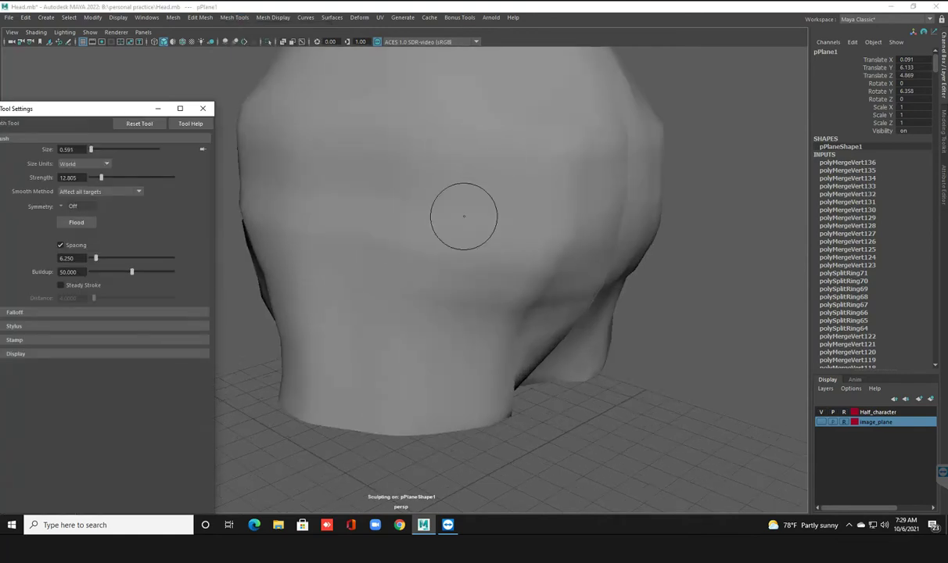
{"action": "scroll", "coordinate": [461, 214], "scroll_direction": "up", "scroll_amount": 1}
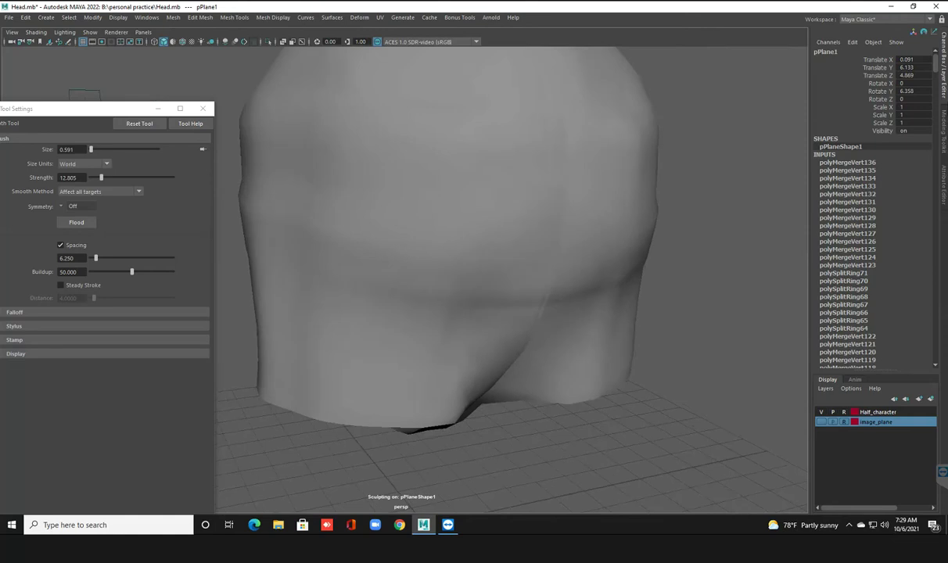
{"action": "left_click_drag", "start_coordinate": [438, 322], "coordinate": [478, 307], "text": "alt"}
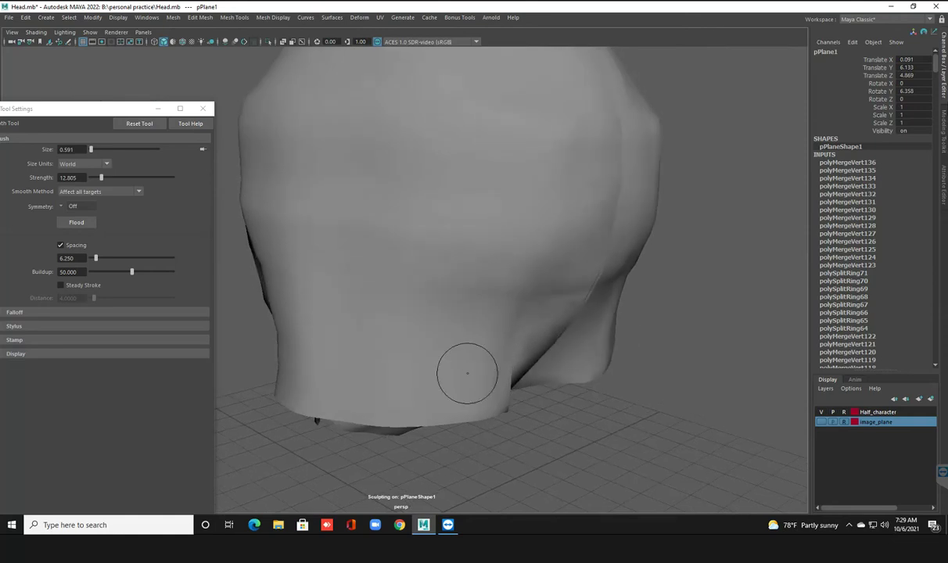
{"action": "left_click_drag", "start_coordinate": [465, 391], "coordinate": [594, 375], "text": "alt"}
{"action": "mouse_move", "coordinate": [509, 313]}
{"action": "left_mouse_down", "text": "alt"}
{"action": "mouse_move", "coordinate": [352, 312]}
{"action": "mouse_move", "coordinate": [571, 327]}
{"action": "left_mouse_up", "text": "alt"}
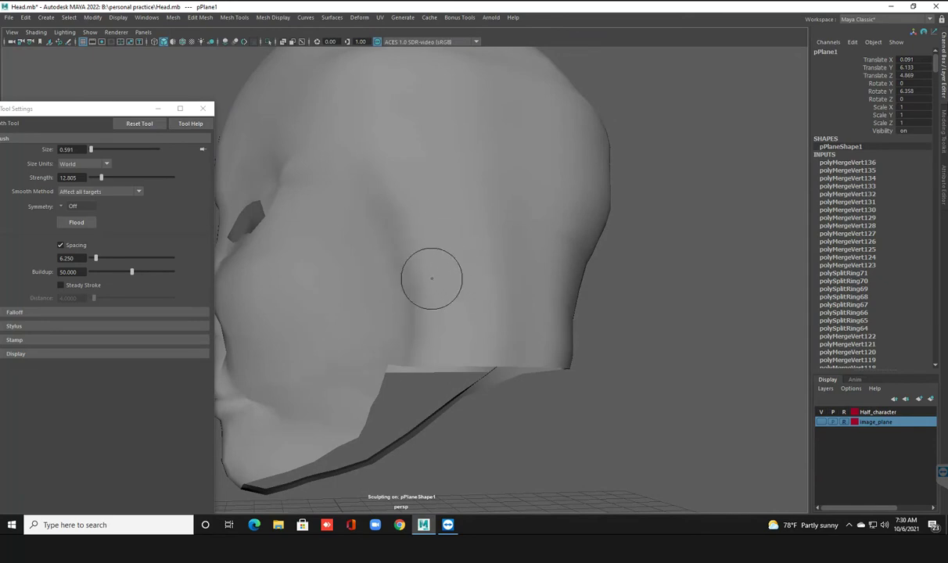
{"action": "left_click_drag", "start_coordinate": [470, 269], "coordinate": [521, 331], "text": "alt"}
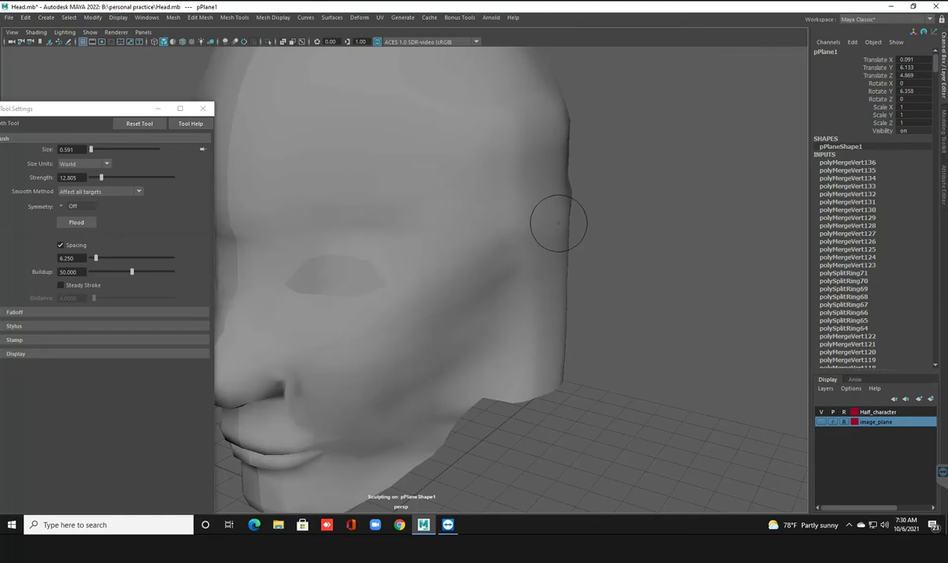
{"action": "mouse_move", "coordinate": [562, 227]}
{"action": "left_mouse_down", "text": "alt"}
{"action": "mouse_move", "coordinate": [588, 218]}
{"action": "mouse_move", "coordinate": [548, 223]}
{"action": "mouse_move", "coordinate": [500, 259]}
{"action": "mouse_move", "coordinate": [527, 192]}
{"action": "left_mouse_up", "text": "alt"}
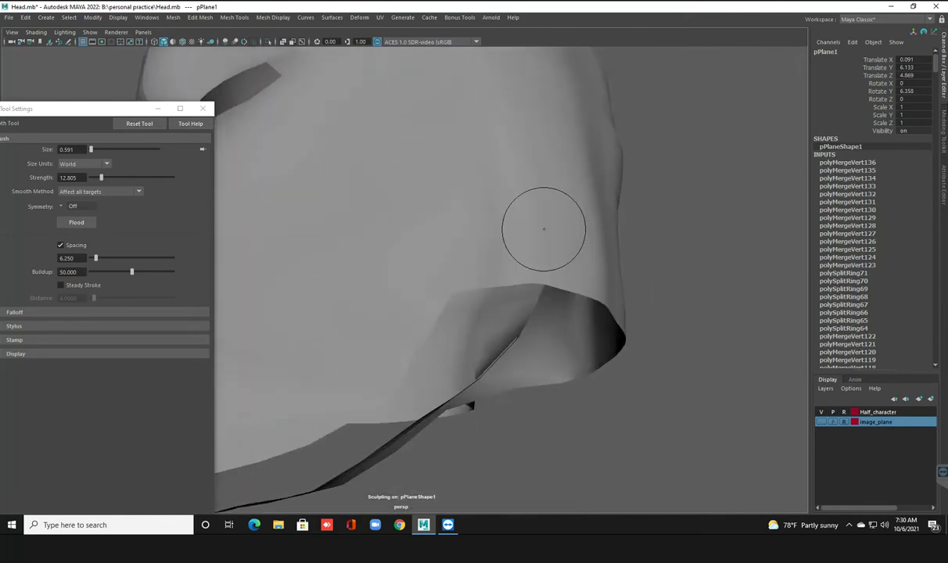
{"action": "key", "text": "f"}
{"action": "mouse_move", "coordinate": [541, 249]}
{"action": "left_mouse_down", "text": "alt"}
{"action": "mouse_move", "coordinate": [489, 250]}
{"action": "mouse_move", "coordinate": [563, 250]}
{"action": "left_mouse_up", "text": "alt"}
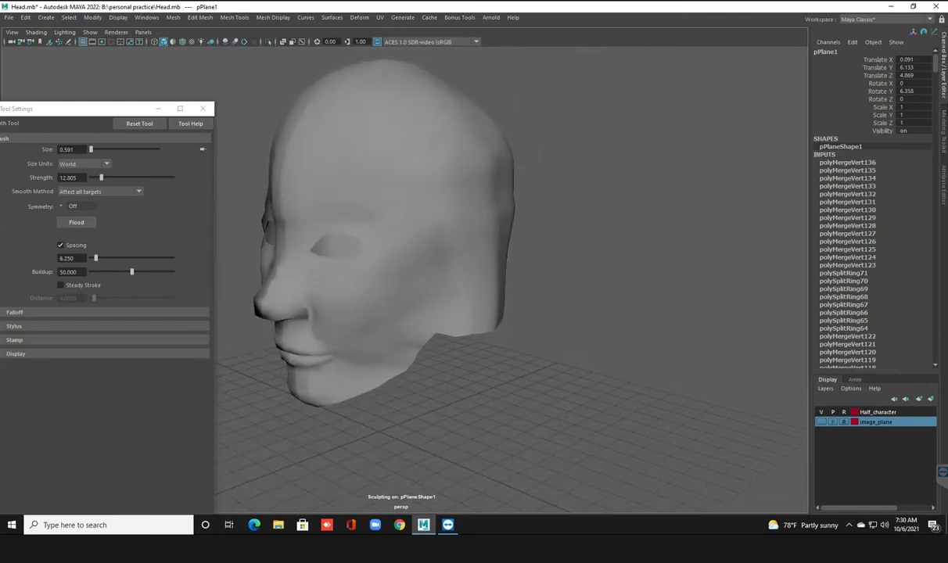
Step: Soft-select an ear-area vertex, tune the falloff radius, and slide the region along X
{"action": "key", "text": "q"}
{"action": "right_click", "coordinate": [512, 269]}
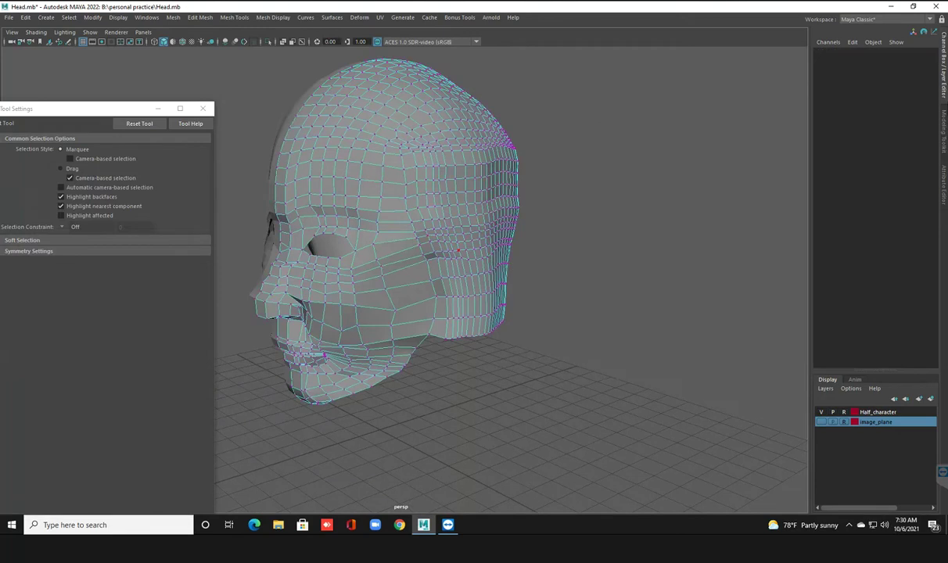
{"action": "scroll", "coordinate": [470, 258], "scroll_direction": "up", "scroll_amount": 3}
{"action": "scroll", "coordinate": [470, 258], "scroll_direction": "up", "scroll_amount": 2}
{"action": "scroll", "coordinate": [469, 259], "scroll_direction": "up", "scroll_amount": 2}
{"action": "left_click", "coordinate": [489, 303]}
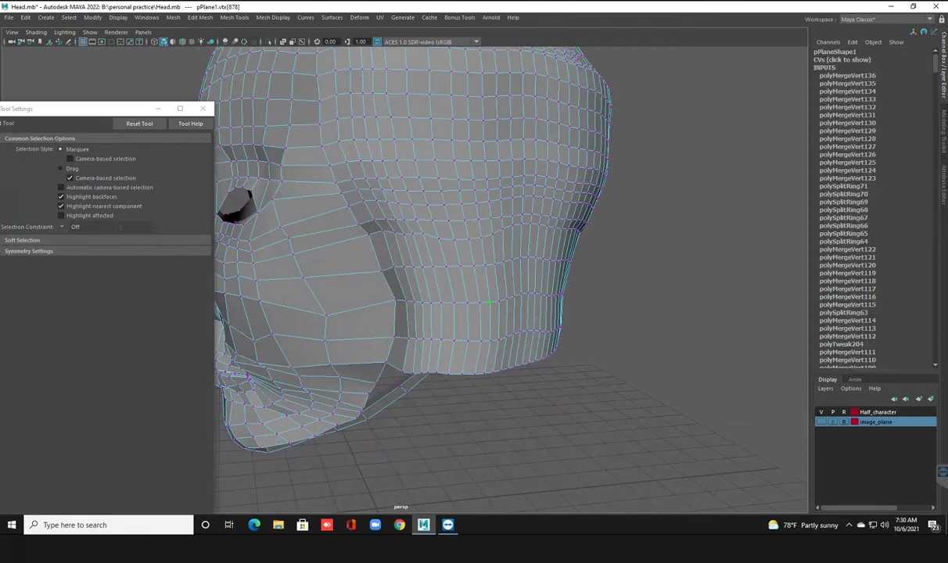
{"action": "key", "text": "b"}
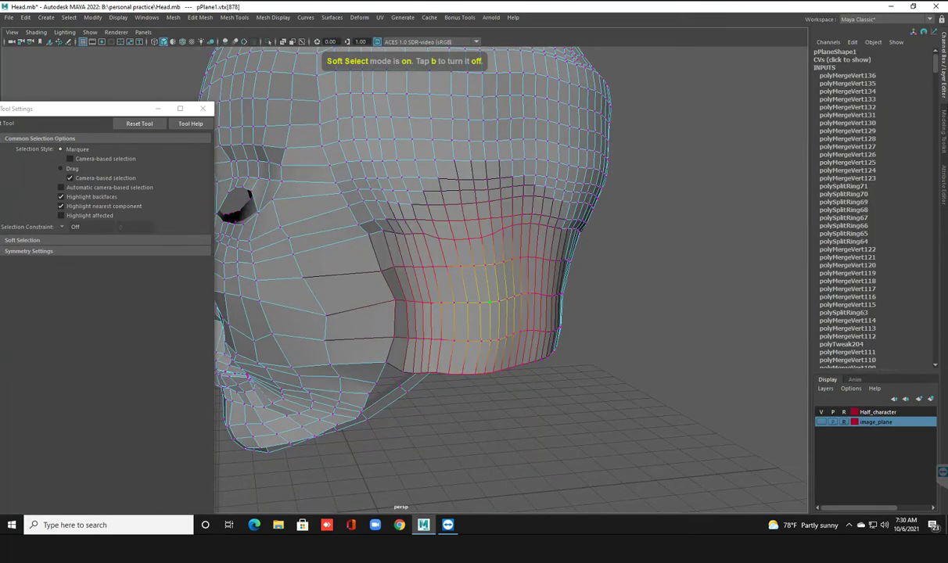
{"action": "key", "text": "w"}
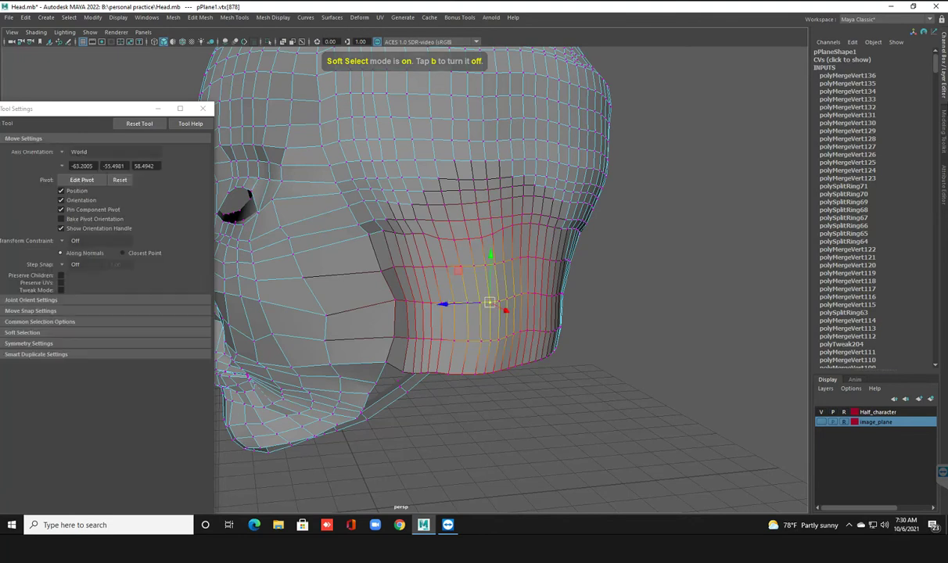
{"action": "mouse_move", "coordinate": [508, 274]}
{"action": "left_mouse_down", "text": "alt"}
{"action": "mouse_move", "coordinate": [469, 297]}
{"action": "mouse_move", "coordinate": [479, 336]}
{"action": "mouse_move", "coordinate": [548, 289]}
{"action": "mouse_move", "coordinate": [531, 298]}
{"action": "left_mouse_up", "text": "alt"}
{"action": "left_click", "coordinate": [22, 332]}
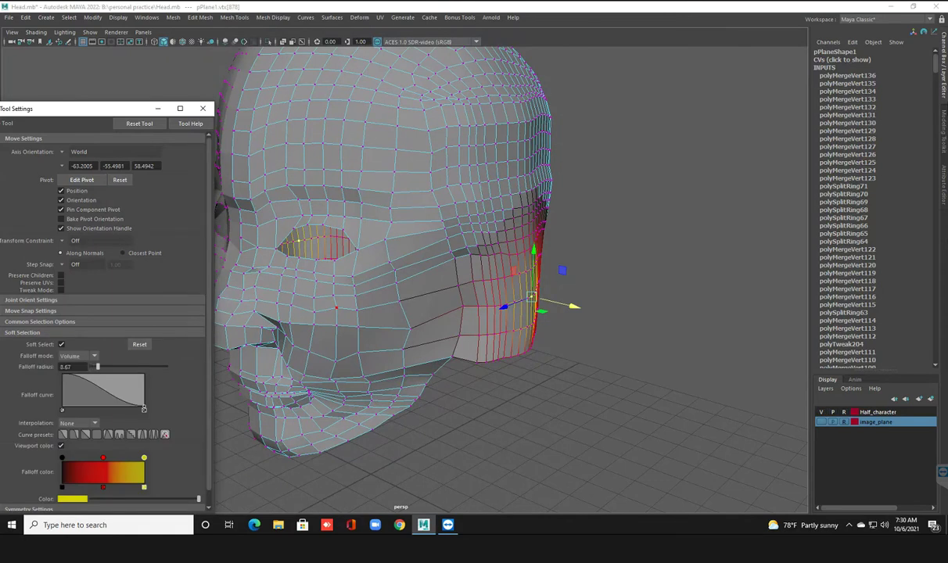
{"action": "middle_click_drag", "start_coordinate": [532, 297], "coordinate": [563, 297]}
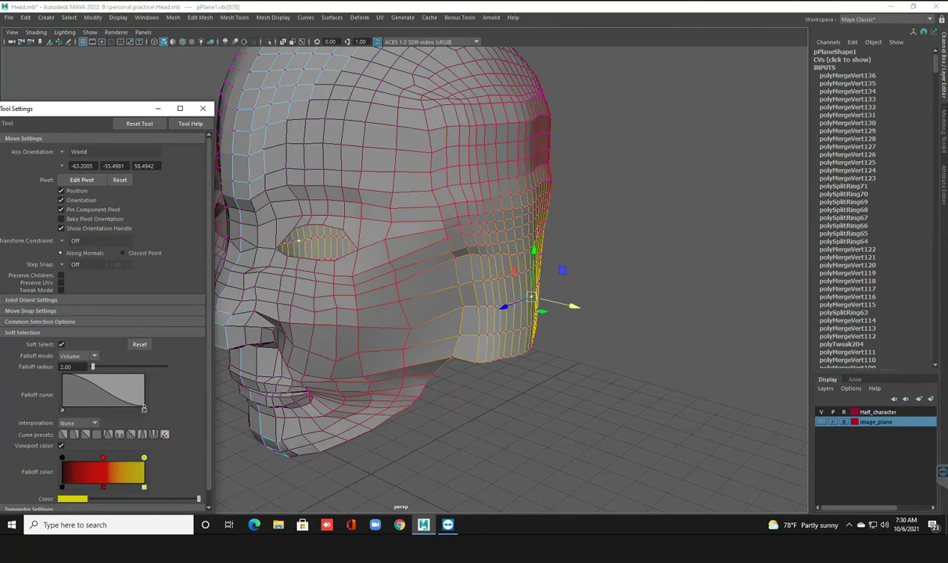
{"action": "middle_click_drag", "start_coordinate": [563, 298], "coordinate": [538, 297]}
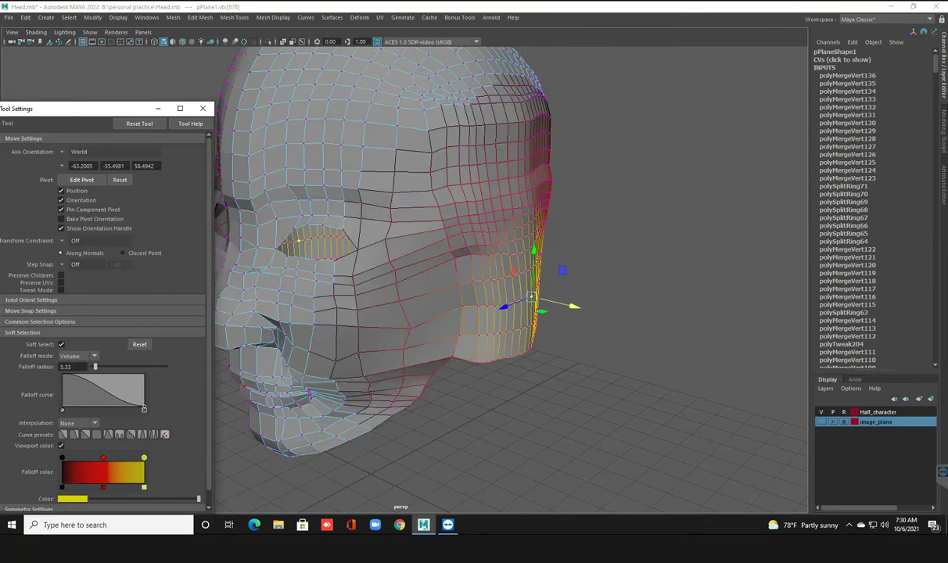
{"action": "mouse_move", "coordinate": [569, 304]}
{"action": "left_mouse_down"}
{"action": "mouse_move", "coordinate": [517, 305]}
{"action": "mouse_move", "coordinate": [500, 258]}
{"action": "mouse_move", "coordinate": [438, 274]}
{"action": "left_mouse_up"}
Step: With a smaller falloff radius, reshape the jaw, brow and cheek regions, then check the fit
{"action": "scroll", "coordinate": [457, 288], "scroll_direction": "up", "scroll_amount": 3}
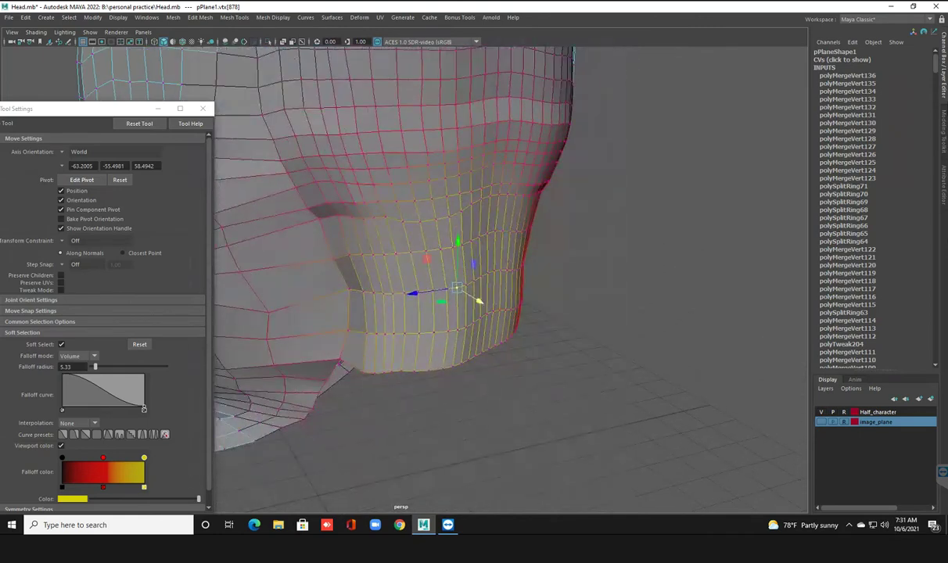
{"action": "left_click_drag", "start_coordinate": [95, 367], "coordinate": [92, 367]}
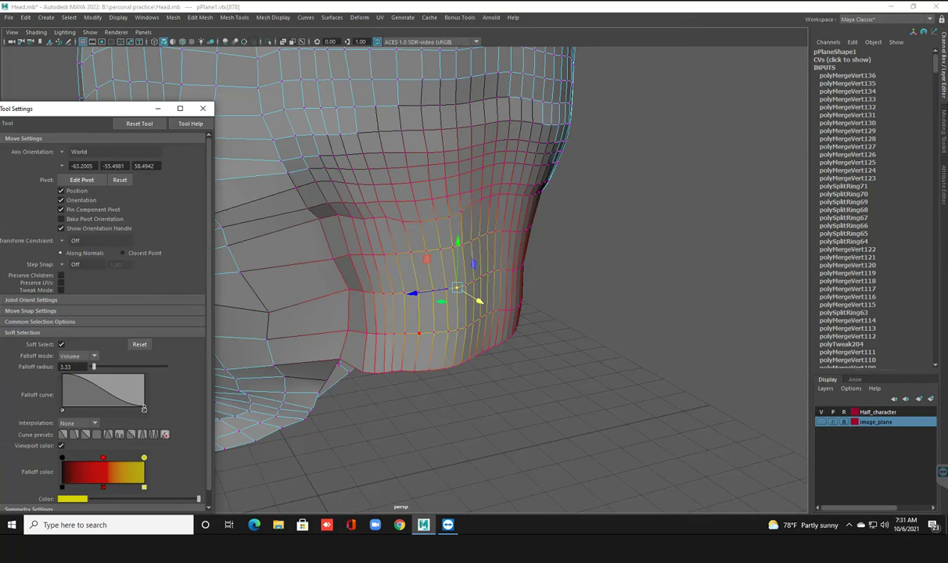
{"action": "left_click_drag", "start_coordinate": [457, 288], "coordinate": [426, 281]}
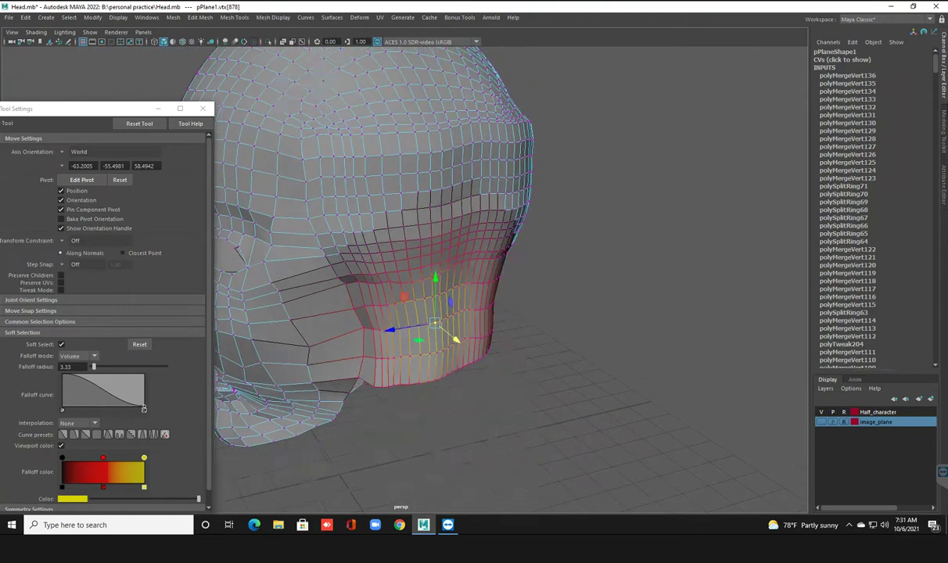
{"action": "left_click", "coordinate": [439, 223]}
{"action": "left_click_drag", "start_coordinate": [463, 239], "coordinate": [458, 235]}
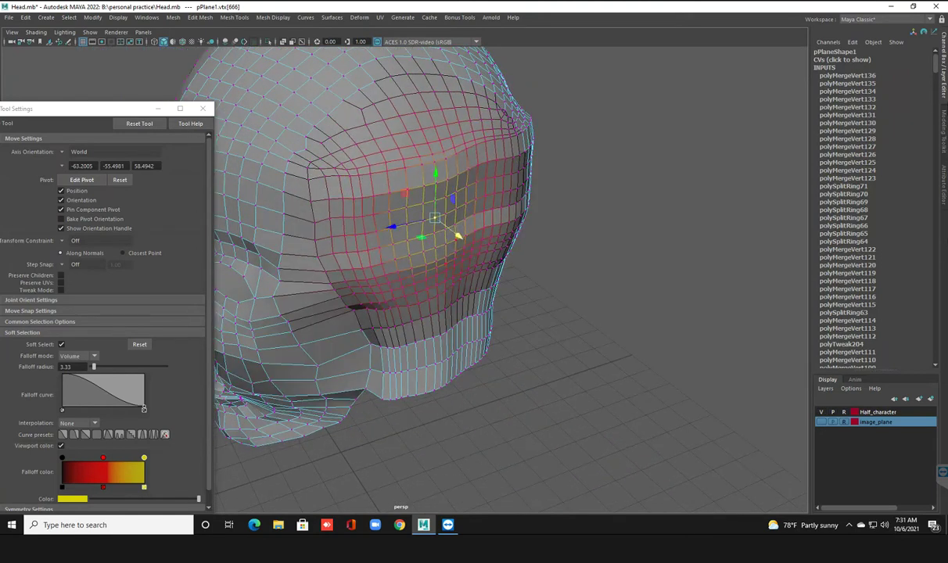
{"action": "left_click", "coordinate": [444, 265]}
{"action": "mouse_move", "coordinate": [469, 284]}
{"action": "left_mouse_down"}
{"action": "mouse_move", "coordinate": [352, 282]}
{"action": "mouse_move", "coordinate": [470, 283]}
{"action": "left_mouse_up"}
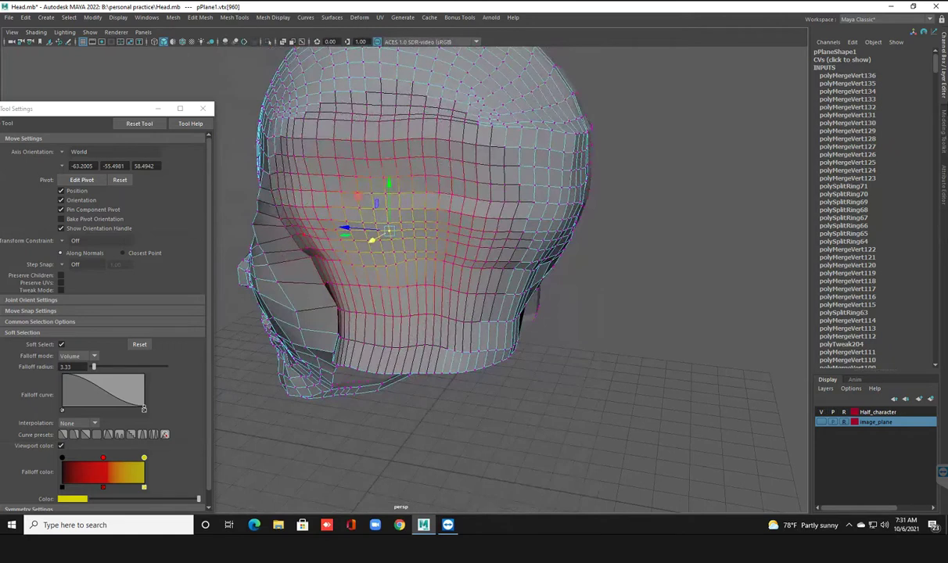
{"action": "left_click", "coordinate": [303, 233]}
{"action": "mouse_move", "coordinate": [305, 235]}
{"action": "left_mouse_down", "text": "alt"}
{"action": "mouse_move", "coordinate": [204, 238]}
{"action": "mouse_move", "coordinate": [403, 260]}
{"action": "mouse_move", "coordinate": [387, 265]}
{"action": "left_mouse_up", "text": "alt"}
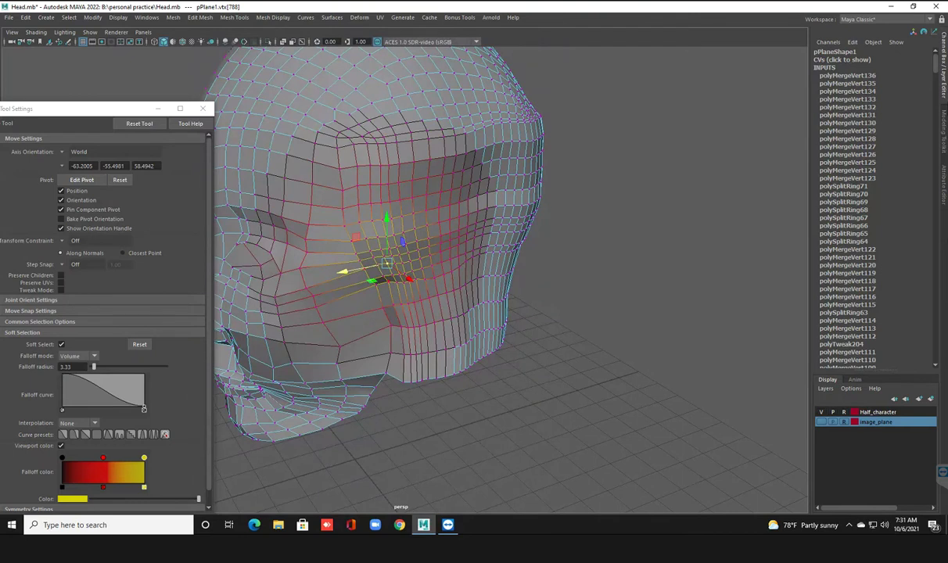
{"action": "scroll", "coordinate": [387, 265], "scroll_direction": "down", "scroll_amount": 3}
{"action": "mouse_move", "coordinate": [387, 264]}
{"action": "left_mouse_down", "text": "alt"}
{"action": "mouse_move", "coordinate": [442, 264]}
{"action": "mouse_move", "coordinate": [407, 264]}
{"action": "left_mouse_up", "text": "alt"}
Step: Switch to the Smooth sculpt tool and smooth along the neck's bottom edge
{"action": "key", "text": "q"}
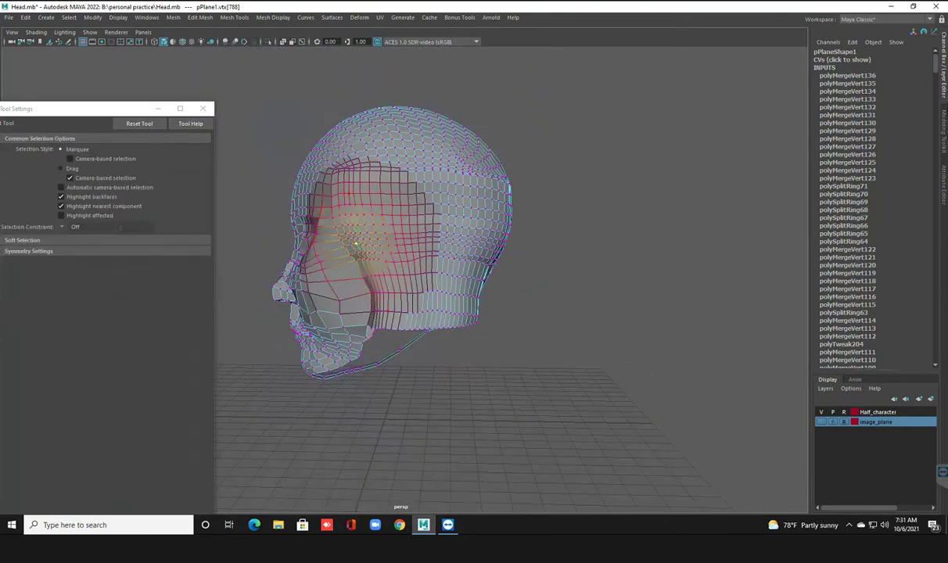
{"action": "key", "text": "F8"}
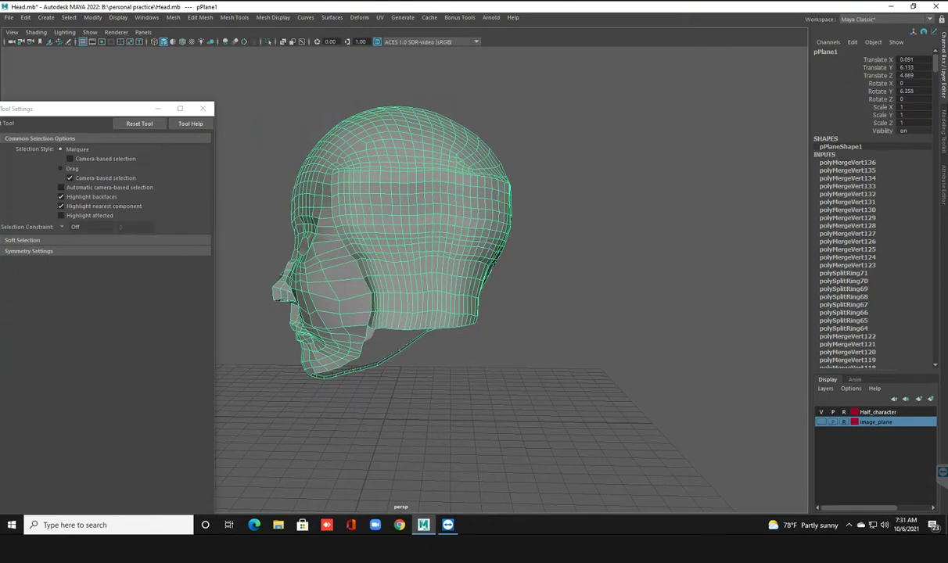
{"action": "left_click", "coordinate": [234, 17]}
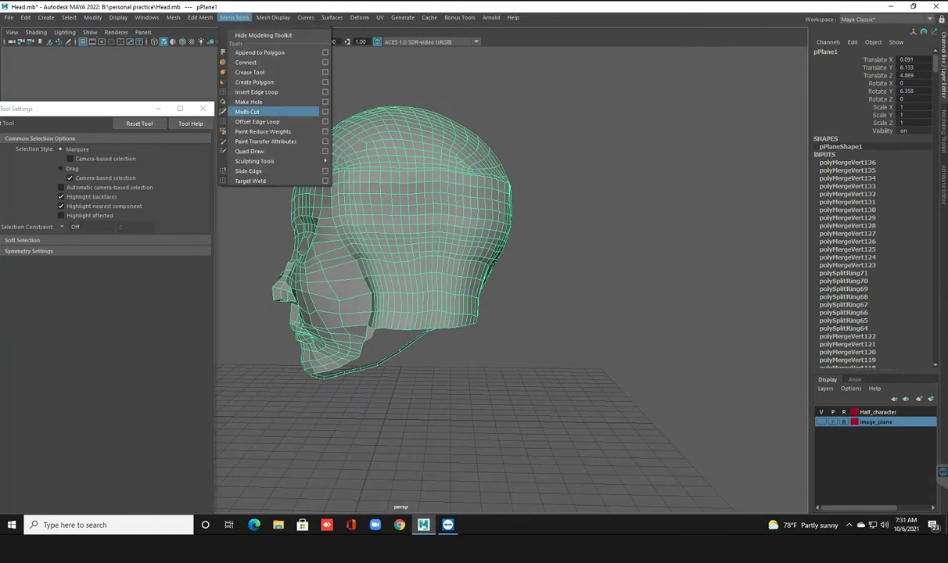
{"action": "left_click", "coordinate": [363, 170]}
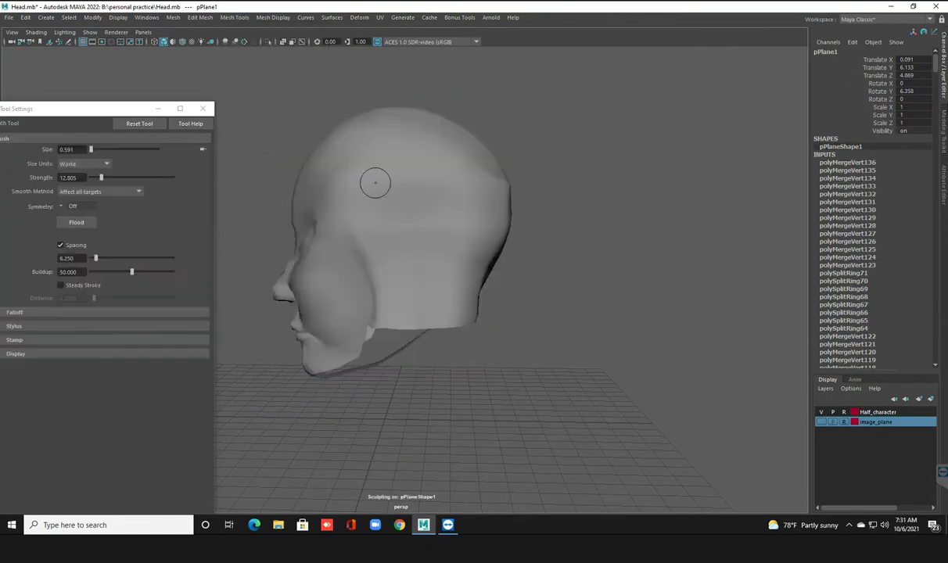
{"action": "scroll", "coordinate": [356, 266], "scroll_direction": "up", "scroll_amount": 3}
{"action": "left_click_drag", "start_coordinate": [372, 279], "coordinate": [407, 274], "text": "alt"}
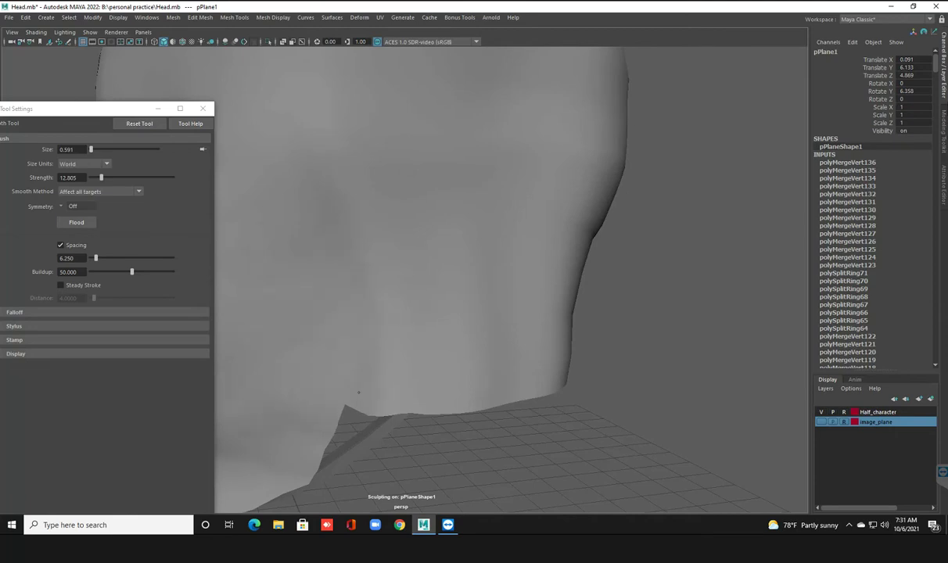
{"action": "left_click_drag", "start_coordinate": [361, 403], "coordinate": [371, 393]}
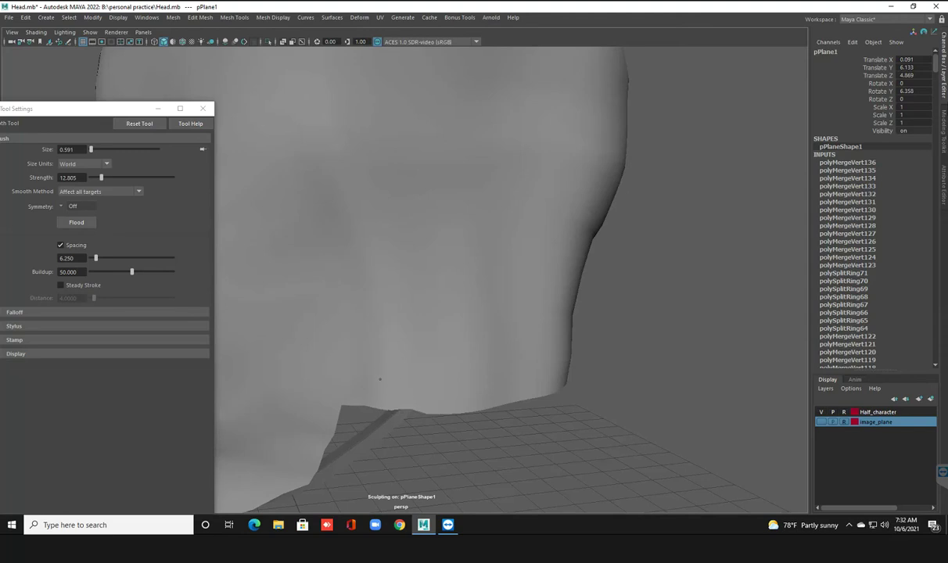
{"action": "mouse_move", "coordinate": [411, 391]}
{"action": "left_mouse_down"}
{"action": "mouse_move", "coordinate": [432, 395]}
{"action": "mouse_move", "coordinate": [457, 376]}
{"action": "left_mouse_up"}
{"action": "key", "text": "f"}
{"action": "left_click_drag", "start_coordinate": [352, 285], "coordinate": [427, 281], "text": "alt"}
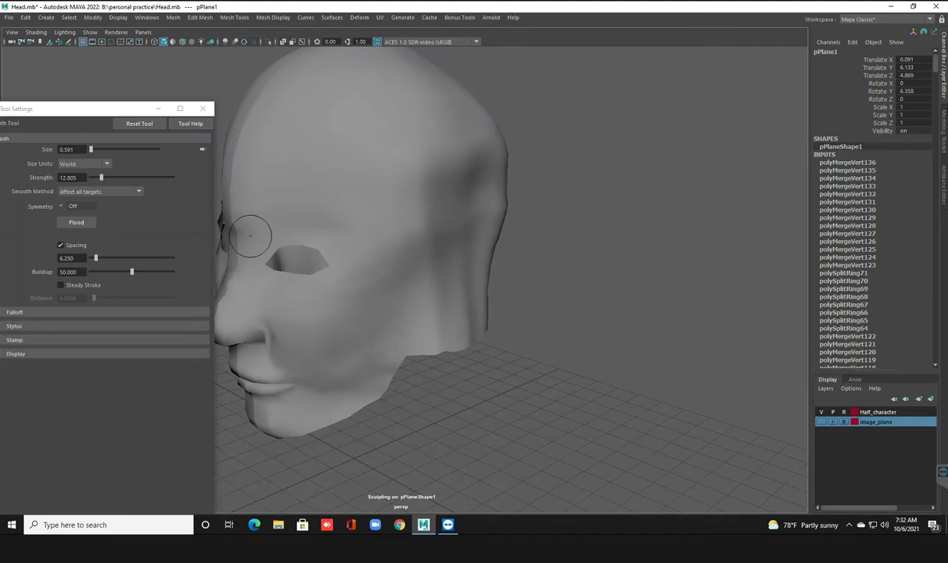
Step: Raise the smoothing strength to about 20 and orbit around the head to check it
{"action": "left_click_drag", "start_coordinate": [251, 235], "coordinate": [266, 235]}
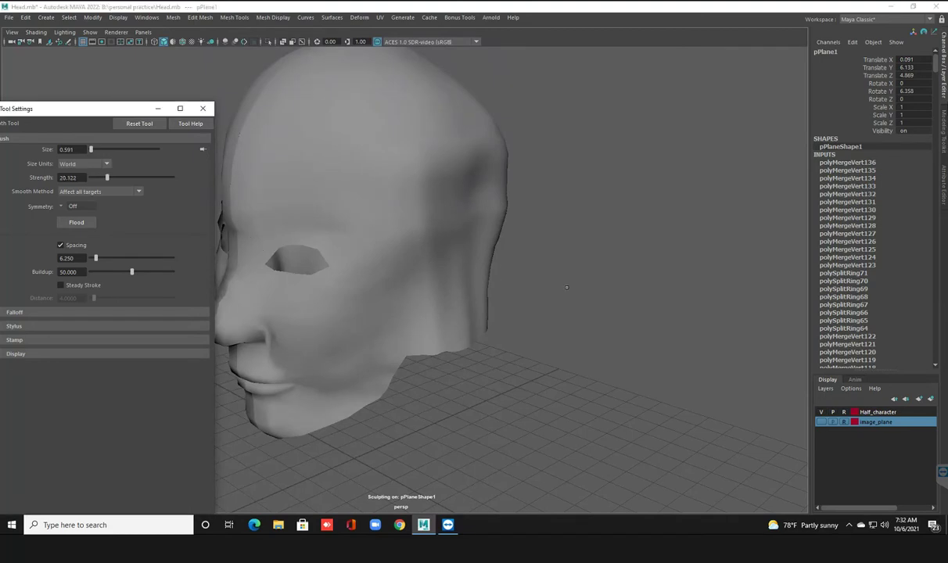
{"action": "left_click", "coordinate": [418, 178]}
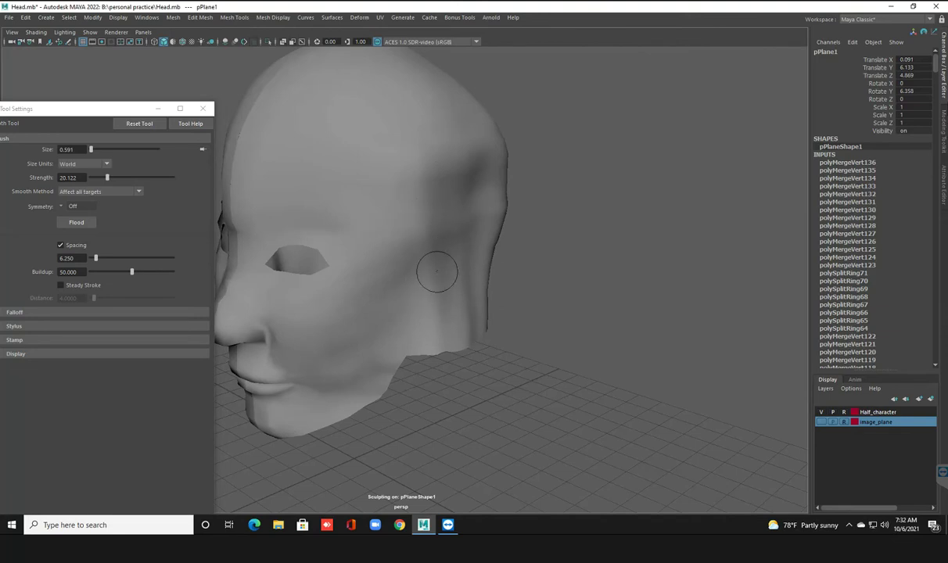
{"action": "left_click_drag", "start_coordinate": [430, 208], "coordinate": [172, 207], "text": "alt"}
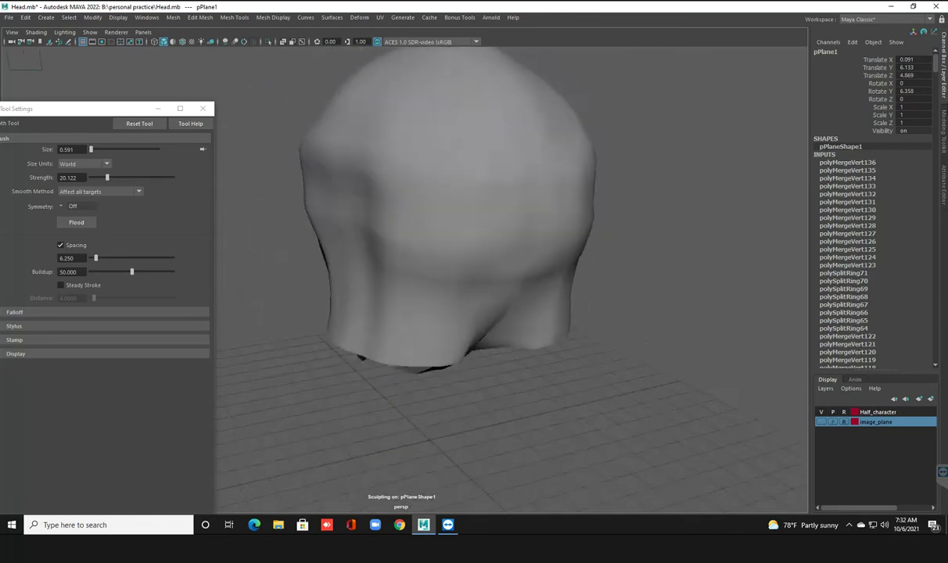
{"action": "left_click_drag", "start_coordinate": [441, 282], "coordinate": [423, 269], "text": "alt"}
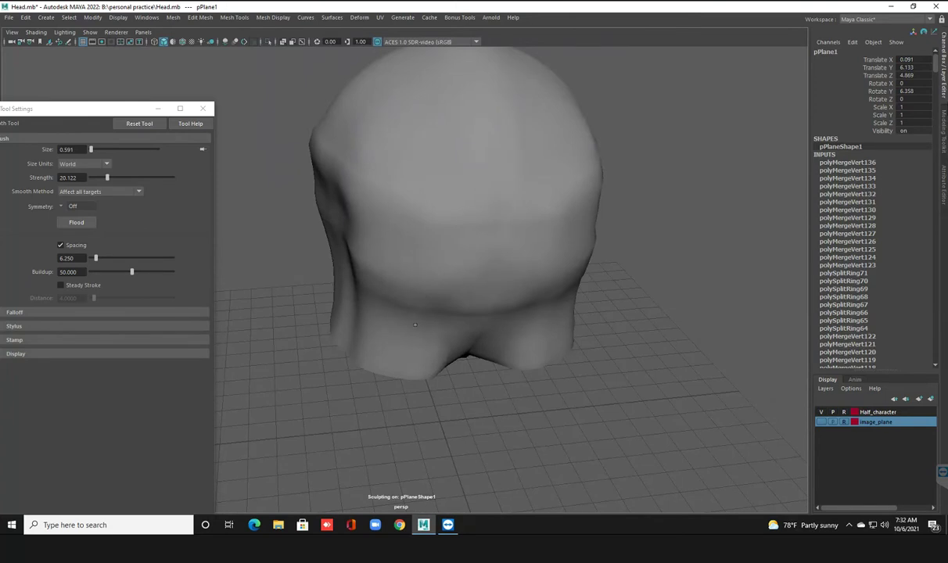
{"action": "left_click_drag", "start_coordinate": [392, 342], "coordinate": [392, 294], "text": "alt"}
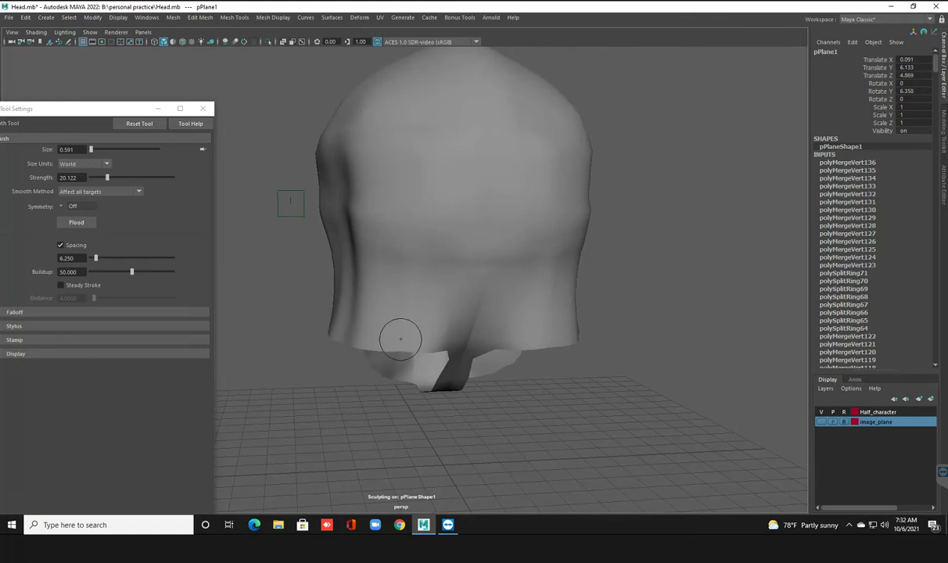
{"action": "left_click_drag", "start_coordinate": [381, 328], "coordinate": [385, 287], "text": "alt"}
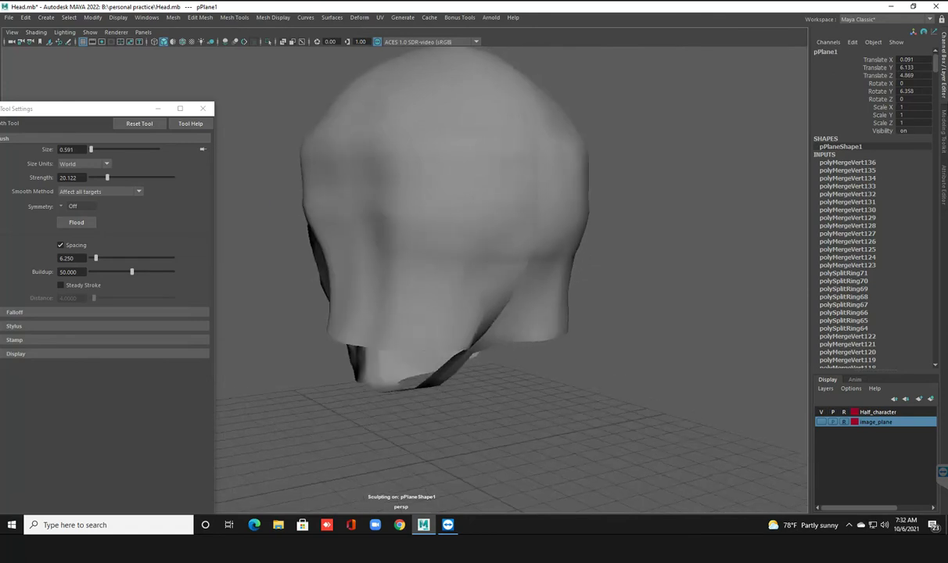
{"action": "mouse_move", "coordinate": [417, 321]}
{"action": "left_mouse_down", "text": "alt"}
{"action": "mouse_move", "coordinate": [344, 317]}
{"action": "mouse_move", "coordinate": [368, 360]}
{"action": "left_mouse_up", "text": "alt"}
{"action": "mouse_move", "coordinate": [368, 313]}
{"action": "left_mouse_down", "text": "alt"}
{"action": "mouse_move", "coordinate": [356, 309]}
{"action": "mouse_move", "coordinate": [391, 297]}
{"action": "mouse_move", "coordinate": [417, 335]}
{"action": "mouse_move", "coordinate": [470, 312]}
{"action": "left_mouse_up", "text": "alt"}
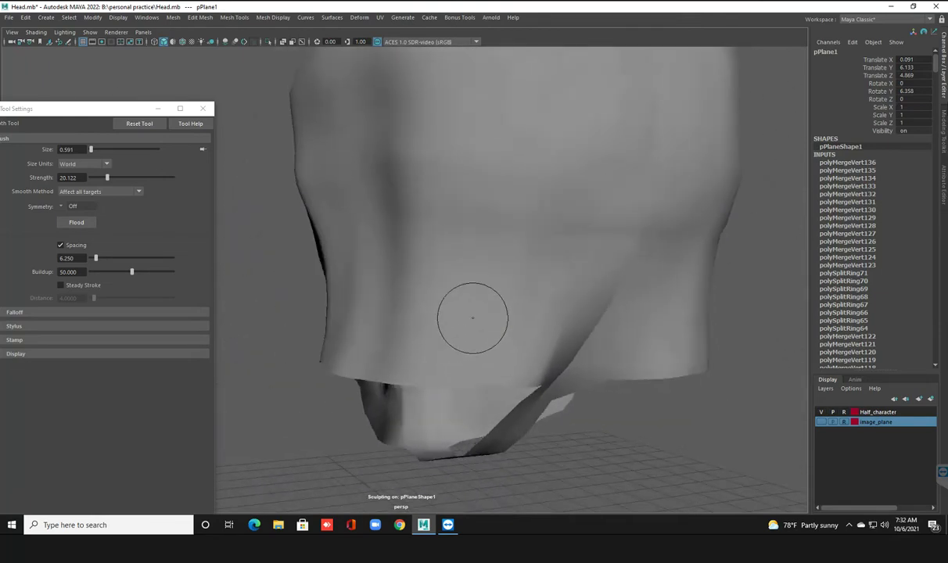
{"action": "scroll", "coordinate": [469, 312], "scroll_direction": "up", "scroll_amount": 3}
{"action": "mouse_move", "coordinate": [406, 328]}
{"action": "left_mouse_down", "text": "alt"}
{"action": "mouse_move", "coordinate": [423, 343]}
{"action": "mouse_move", "coordinate": [453, 306]}
{"action": "mouse_move", "coordinate": [477, 321]}
{"action": "mouse_move", "coordinate": [438, 344]}
{"action": "left_mouse_up", "text": "alt"}
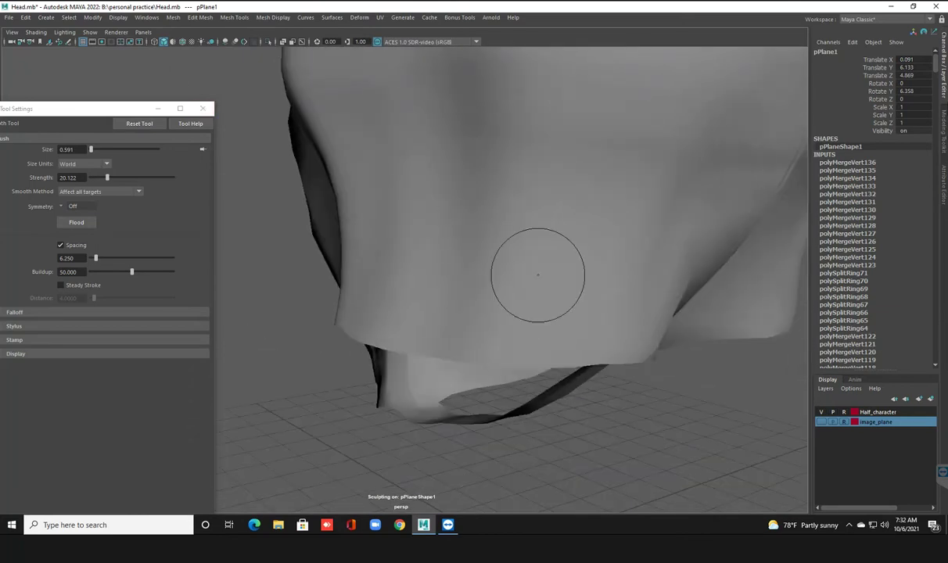
Step: Exit sculpting and switch the cap to vertex editing
{"action": "key", "text": "q"}
{"action": "mouse_move", "coordinate": [438, 344]}
{"action": "left_mouse_down", "text": "alt"}
{"action": "mouse_move", "coordinate": [406, 446]}
{"action": "mouse_move", "coordinate": [510, 461]}
{"action": "mouse_move", "coordinate": [493, 438]}
{"action": "left_mouse_up", "text": "alt"}
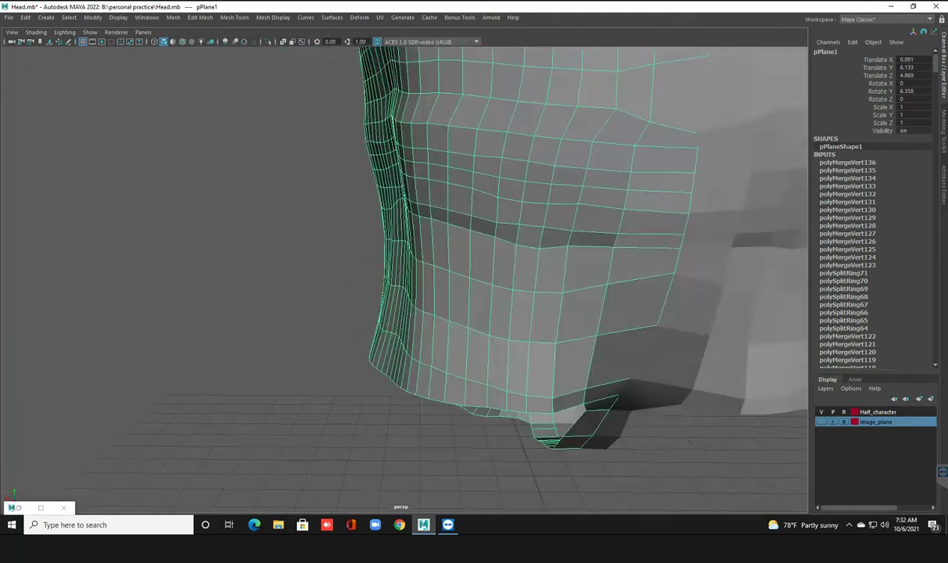
{"action": "key", "text": "F9"}
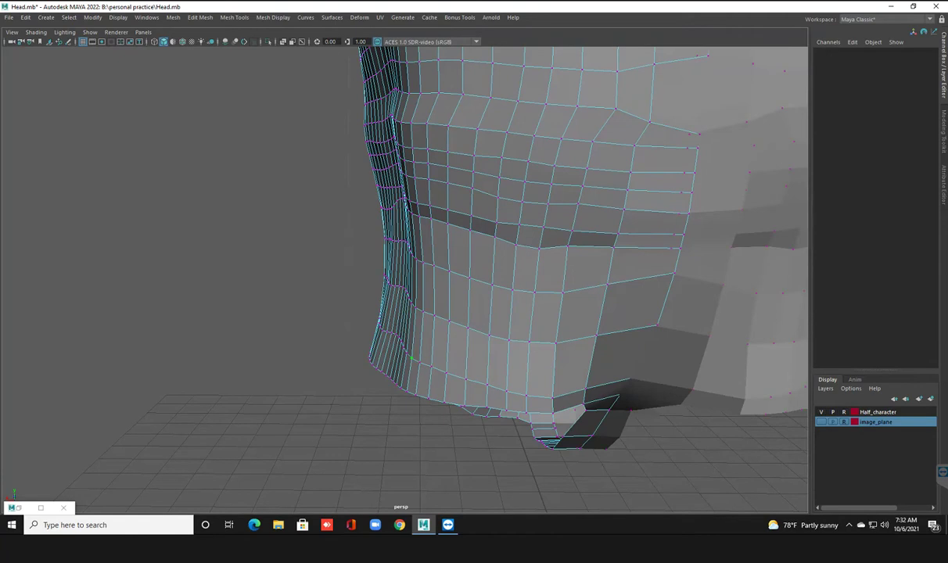
Step: With soft selection on, reshape the cap's lower neck edge by moving its vertices left, right and down
{"action": "left_click", "coordinate": [408, 357]}
{"action": "key", "text": "b"}
{"action": "key", "text": "w"}
{"action": "mouse_move", "coordinate": [412, 350]}
{"action": "left_mouse_down", "text": "alt"}
{"action": "mouse_move", "coordinate": [462, 350]}
{"action": "mouse_move", "coordinate": [451, 355]}
{"action": "mouse_move", "coordinate": [459, 324]}
{"action": "mouse_move", "coordinate": [422, 313]}
{"action": "mouse_move", "coordinate": [440, 320]}
{"action": "mouse_move", "coordinate": [438, 345]}
{"action": "mouse_move", "coordinate": [434, 312]}
{"action": "mouse_move", "coordinate": [449, 258]}
{"action": "mouse_move", "coordinate": [448, 318]}
{"action": "mouse_move", "coordinate": [421, 320]}
{"action": "mouse_move", "coordinate": [485, 250]}
{"action": "left_mouse_up", "text": "alt"}
{"action": "left_click", "coordinate": [540, 407]}
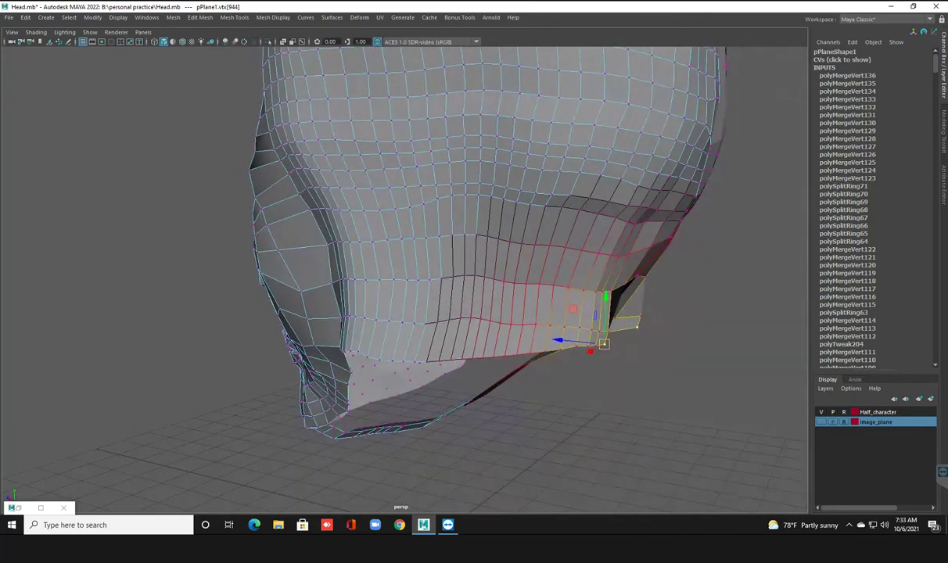
{"action": "mouse_move", "coordinate": [604, 343]}
{"action": "left_mouse_down"}
{"action": "mouse_move", "coordinate": [592, 333]}
{"action": "mouse_move", "coordinate": [535, 332]}
{"action": "mouse_move", "coordinate": [501, 281]}
{"action": "mouse_move", "coordinate": [87, 267]}
{"action": "left_mouse_up"}
{"action": "scroll", "coordinate": [531, 297], "scroll_direction": "up", "scroll_amount": 3}
{"action": "mouse_move", "coordinate": [543, 348]}
{"action": "left_mouse_down"}
{"action": "mouse_move", "coordinate": [615, 362]}
{"action": "mouse_move", "coordinate": [610, 391]}
{"action": "mouse_move", "coordinate": [598, 374]}
{"action": "mouse_move", "coordinate": [517, 336]}
{"action": "left_mouse_up"}
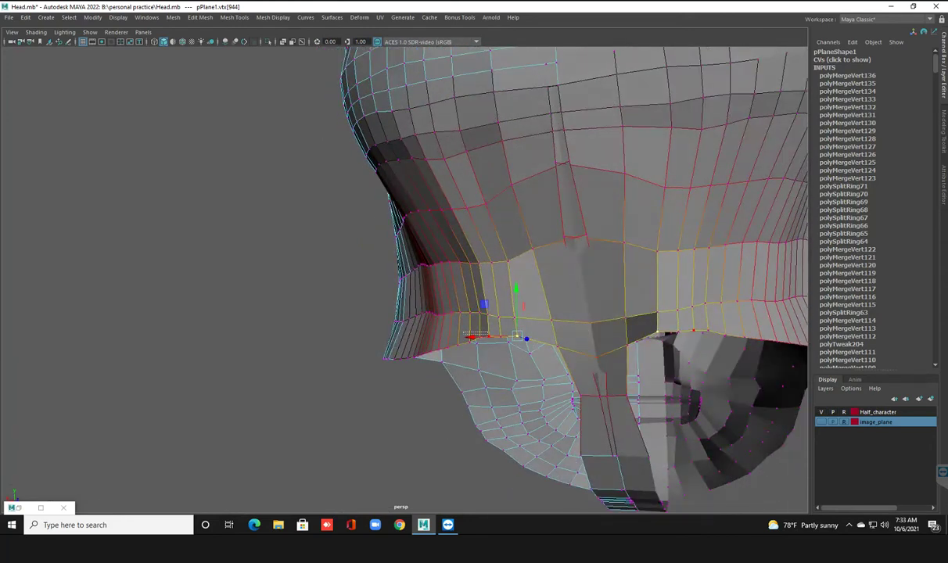
{"action": "left_click", "coordinate": [470, 334]}
{"action": "key", "text": "ctrl+z"}
{"action": "left_click_drag", "start_coordinate": [472, 338], "coordinate": [449, 339]}
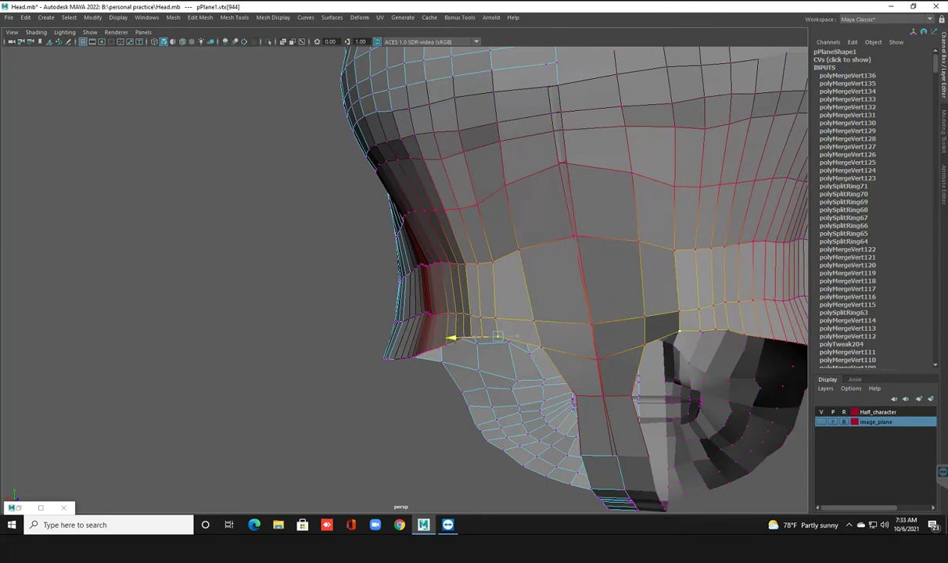
Step: From a lower front view, lift the jaw-line vertices up and inward
{"action": "left_click_drag", "start_coordinate": [449, 338], "coordinate": [500, 313]}
{"action": "mouse_move", "coordinate": [40, 210]}
{"action": "left_mouse_down", "text": "alt"}
{"action": "mouse_move", "coordinate": [77, 315]}
{"action": "mouse_move", "coordinate": [180, 309]}
{"action": "mouse_move", "coordinate": [203, 297]}
{"action": "mouse_move", "coordinate": [219, 258]}
{"action": "left_mouse_up", "text": "alt"}
{"action": "scroll", "coordinate": [438, 313], "scroll_direction": "up", "scroll_amount": 3}
{"action": "scroll", "coordinate": [438, 312], "scroll_direction": "up", "scroll_amount": 2}
{"action": "left_click_drag", "start_coordinate": [457, 442], "coordinate": [422, 356]}
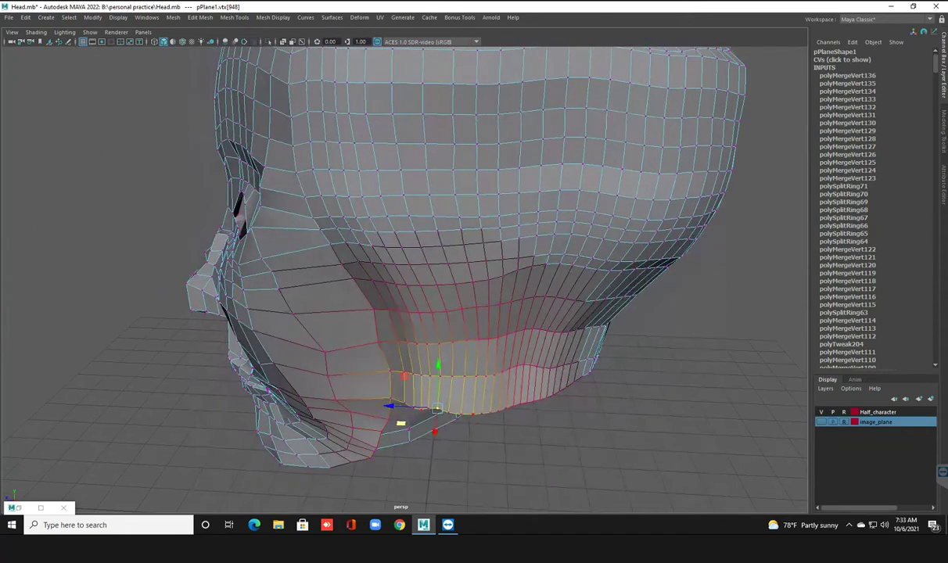
{"action": "left_click", "coordinate": [476, 401]}
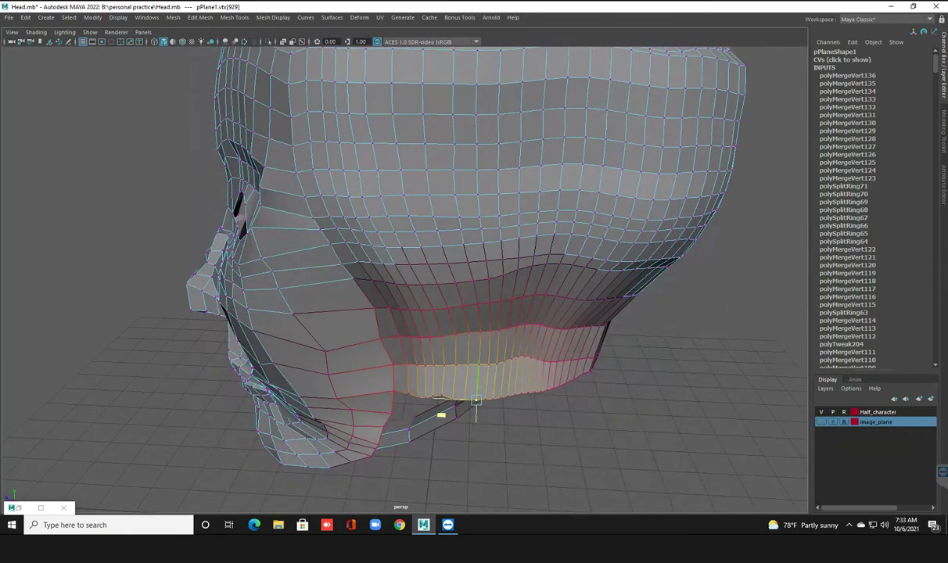
{"action": "left_click_drag", "start_coordinate": [476, 400], "coordinate": [467, 374], "text": "alt"}
Step: In the side view, pull the cheek vertices up and back
{"action": "left_click", "coordinate": [384, 252]}
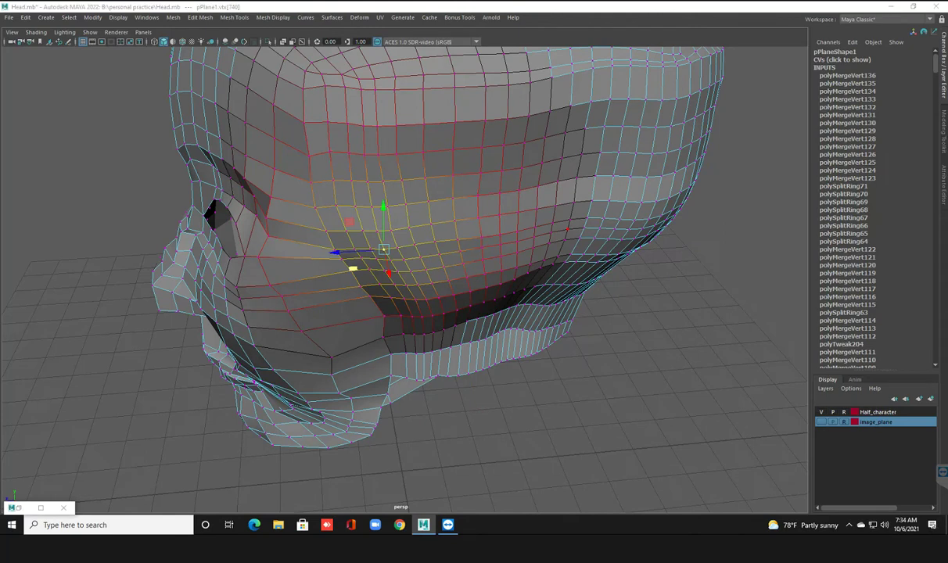
{"action": "key", "text": "space"}
{"action": "key", "text": "space"}
{"action": "scroll", "coordinate": [405, 279], "scroll_direction": "up", "scroll_amount": 5}
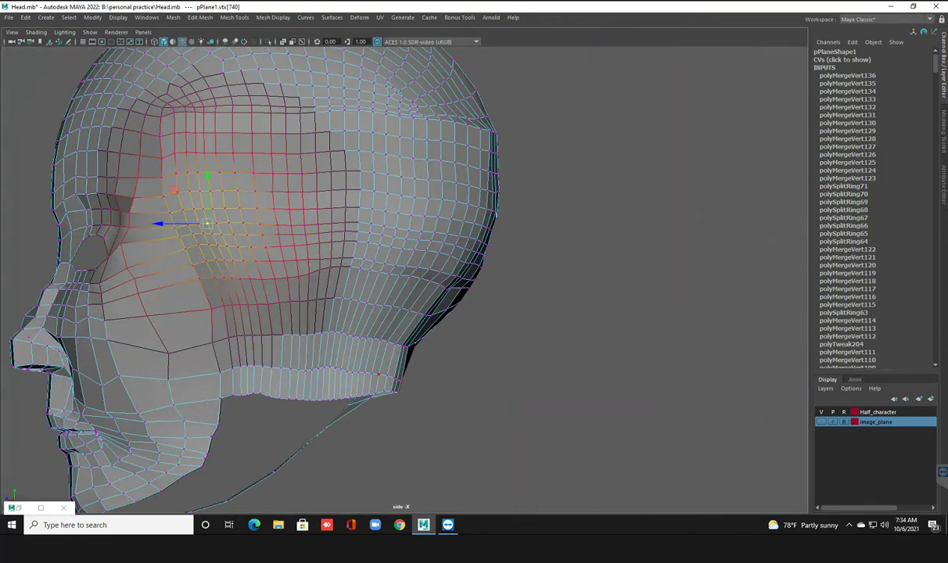
{"action": "middle_click_drag", "start_coordinate": [313, 235], "coordinate": [414, 266], "text": "alt"}
{"action": "middle_click_drag", "start_coordinate": [391, 235], "coordinate": [397, 271], "text": "alt"}
{"action": "left_click_drag", "start_coordinate": [257, 277], "coordinate": [276, 268]}
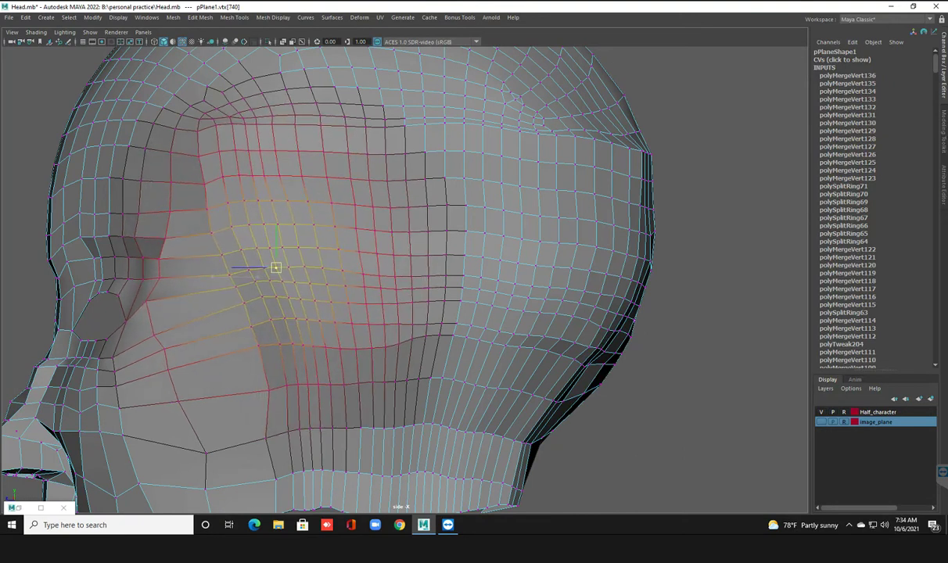
Step: Shift the side and upper back-of-head vertices to round the cap, then return to object mode
{"action": "left_click_drag", "start_coordinate": [614, 226], "coordinate": [599, 225]}
{"action": "left_click", "coordinate": [582, 141]}
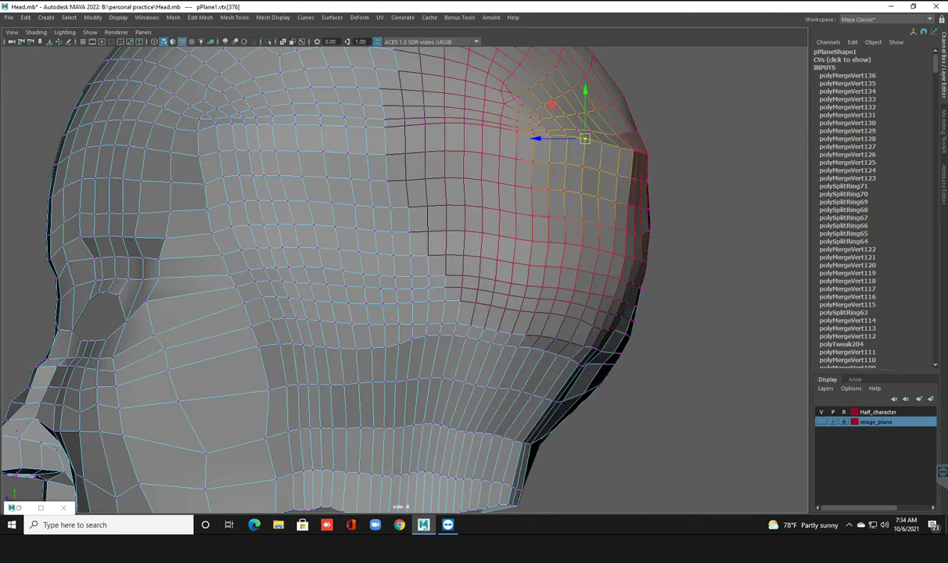
{"action": "middle_click_drag", "start_coordinate": [581, 141], "coordinate": [563, 75], "text": "alt"}
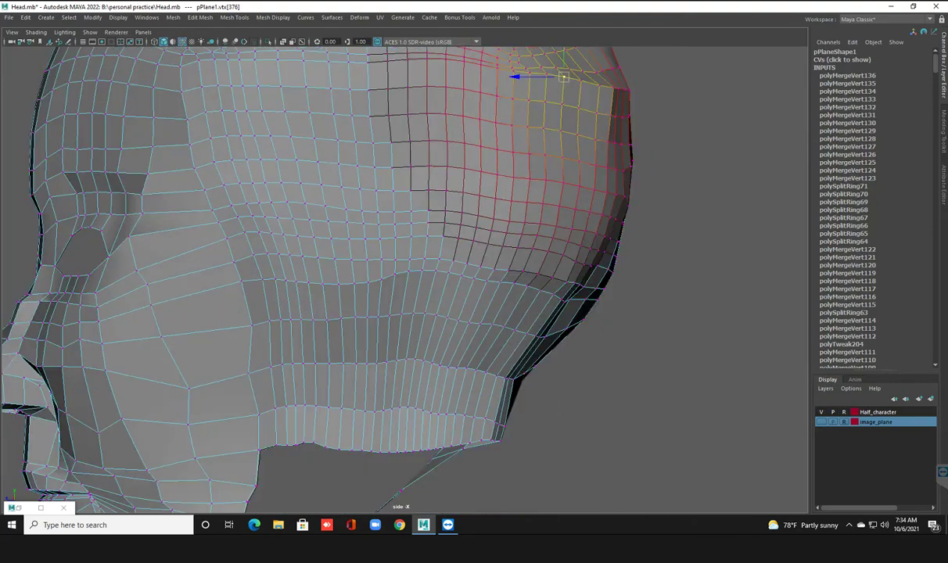
{"action": "scroll", "coordinate": [563, 76], "scroll_direction": "down", "scroll_amount": 2}
{"action": "scroll", "coordinate": [563, 76], "scroll_direction": "down", "scroll_amount": 3}
{"action": "scroll", "coordinate": [563, 75], "scroll_direction": "down", "scroll_amount": 3}
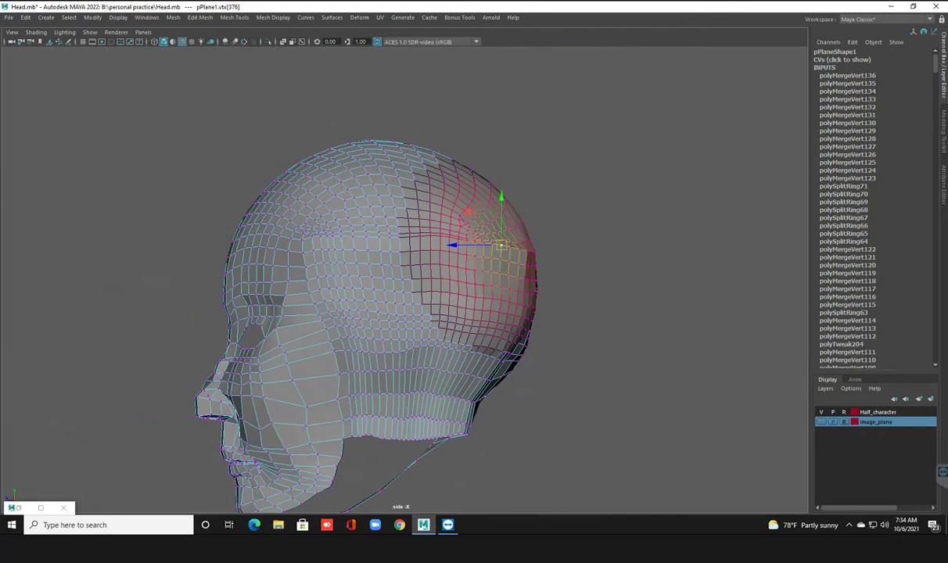
{"action": "key", "text": "F8"}
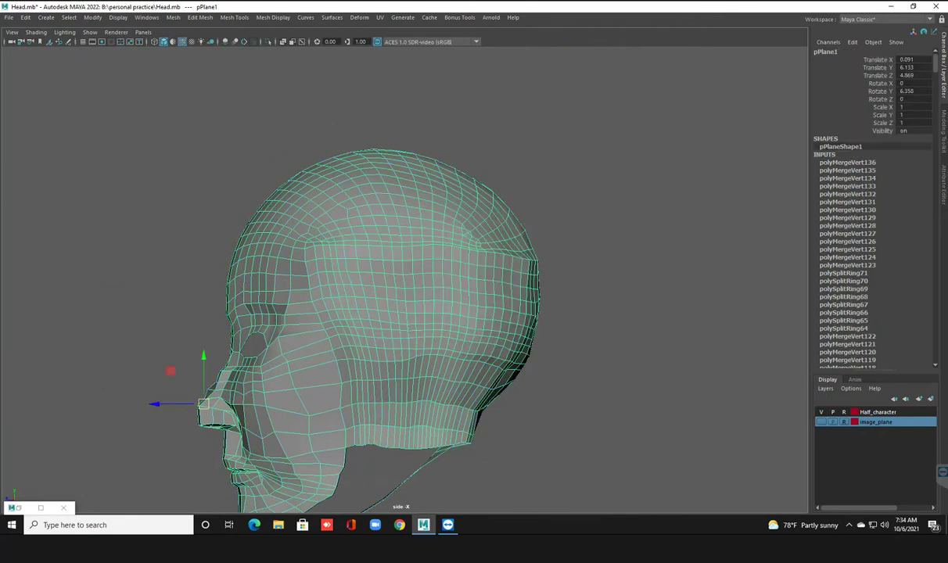
Step: Use the Sculpt Smooth tool at double brush size to even out the cap between cheek and jaw
{"action": "left_click", "coordinate": [233, 17]}
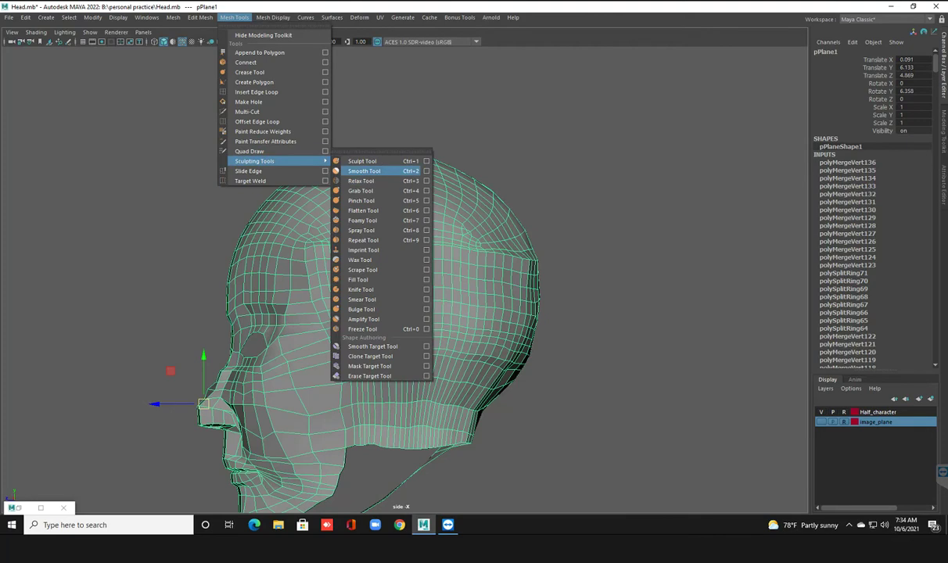
{"action": "left_click", "coordinate": [356, 161]}
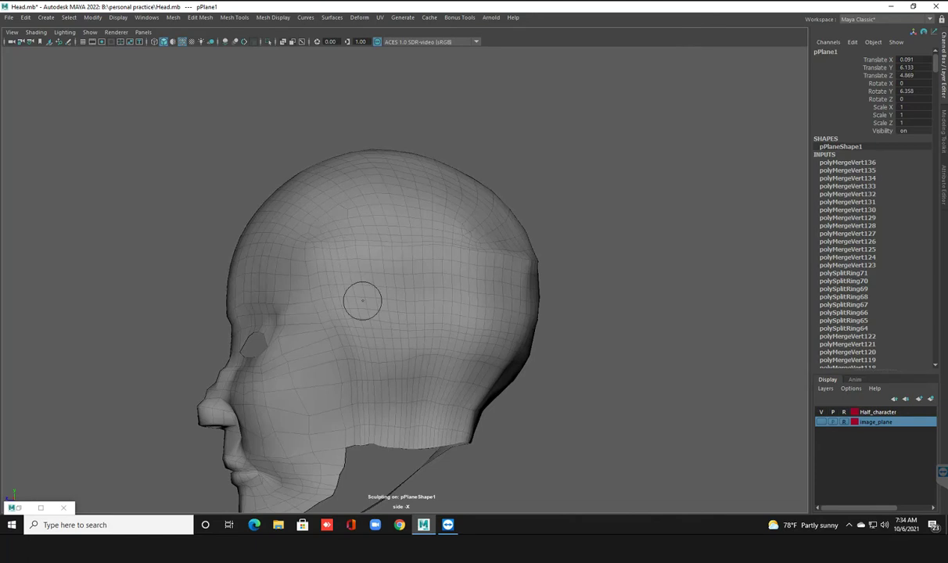
{"action": "scroll", "coordinate": [371, 329], "scroll_direction": "up", "scroll_amount": 2}
{"action": "left_click_drag", "start_coordinate": [385, 356], "coordinate": [396, 355]}
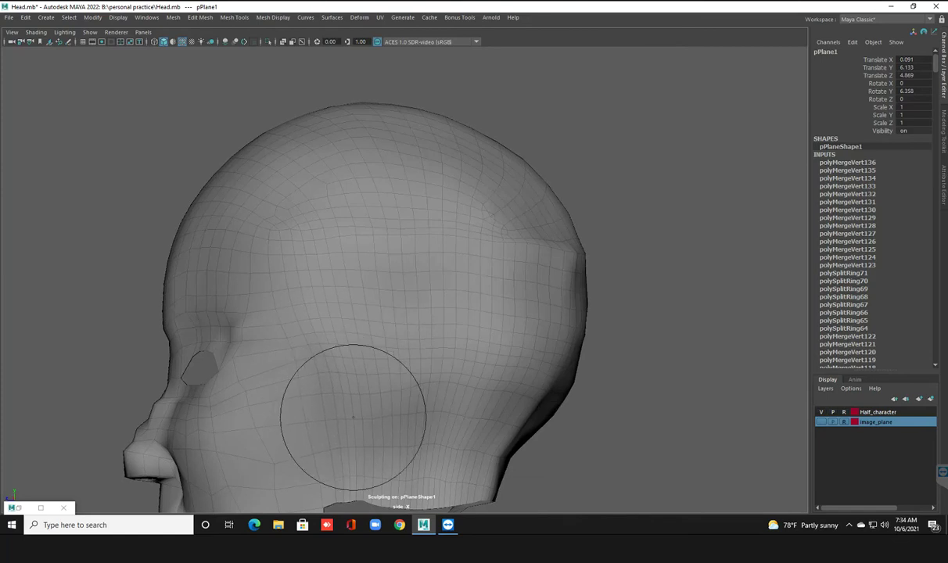
{"action": "mouse_move", "coordinate": [354, 385]}
{"action": "left_mouse_down", "text": "alt"}
{"action": "mouse_move", "coordinate": [334, 276]}
{"action": "mouse_move", "coordinate": [313, 287]}
{"action": "left_mouse_up", "text": "alt"}
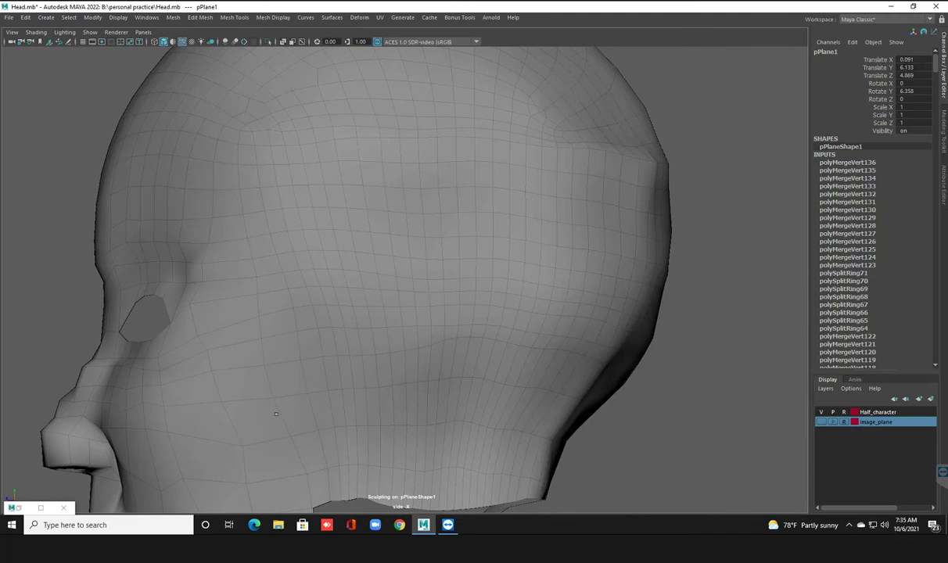
{"action": "left_click_drag", "start_coordinate": [276, 413], "coordinate": [281, 297], "text": "alt"}
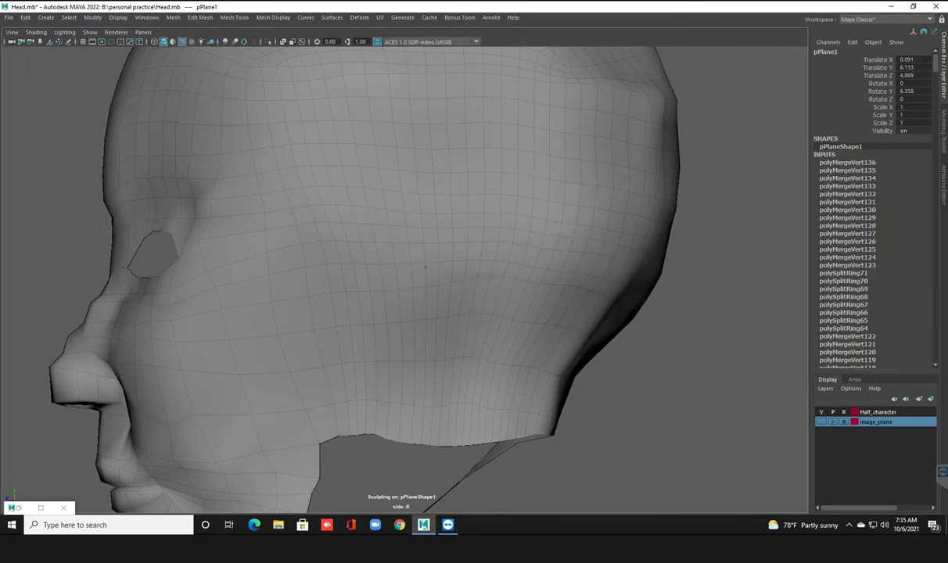
{"action": "scroll", "coordinate": [444, 274], "scroll_direction": "down", "scroll_amount": 2}
{"action": "scroll", "coordinate": [375, 231], "scroll_direction": "up", "scroll_amount": 3}
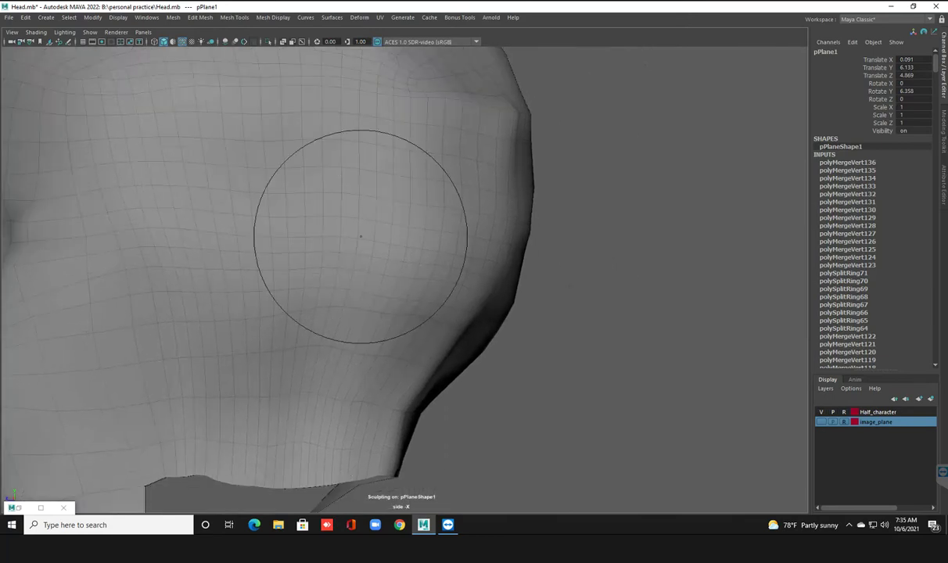
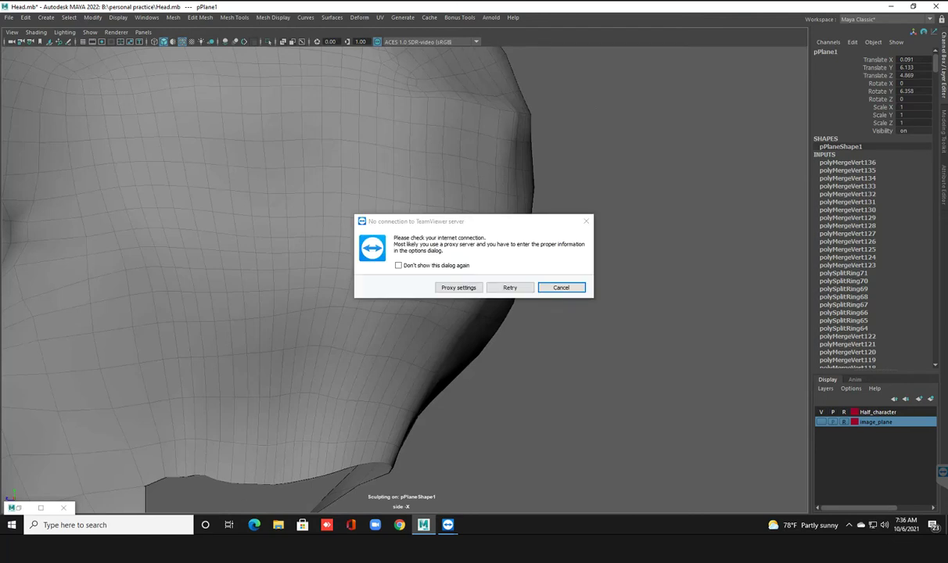
Step: Dismiss the TeamViewer connection warning and frame the jaw and shoulder in the side view
{"action": "key", "text": "Escape"}
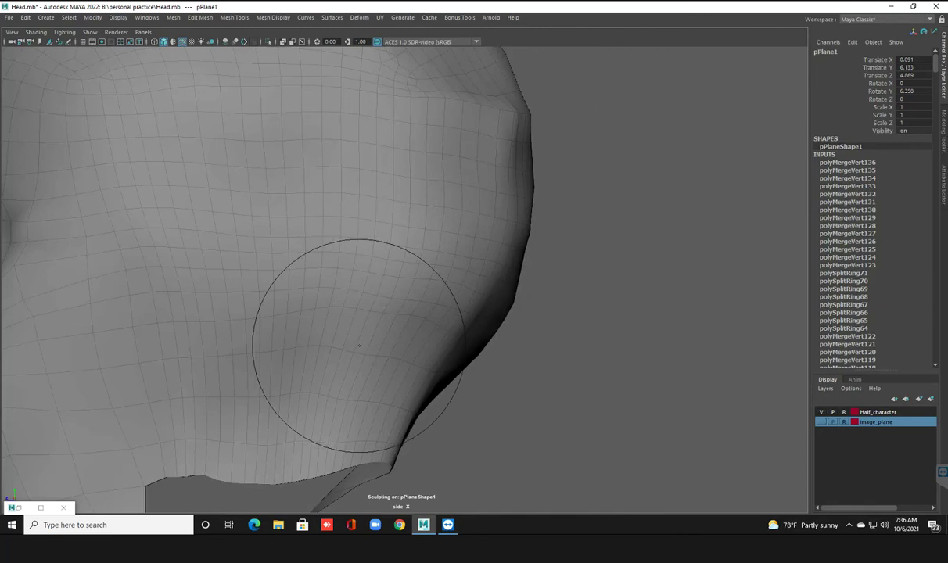
{"action": "left_click_drag", "start_coordinate": [412, 295], "coordinate": [412, 328], "text": "alt"}
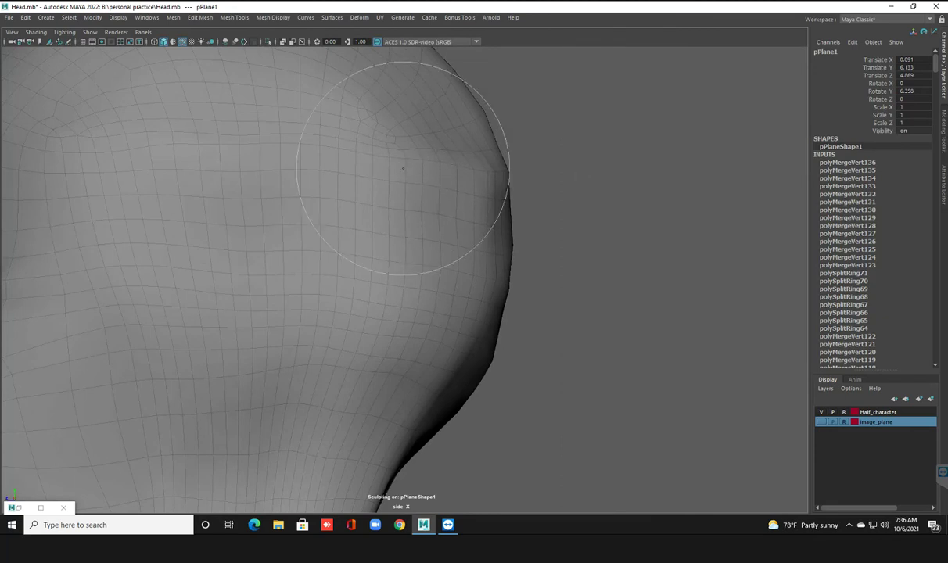
{"action": "middle_click_drag", "start_coordinate": [398, 254], "coordinate": [381, 239], "text": "alt"}
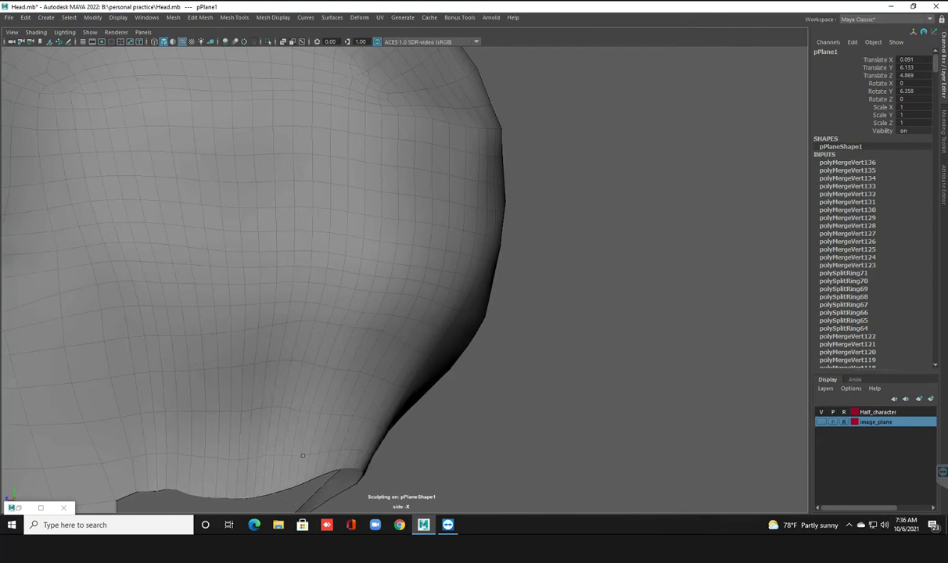
Step: Smooth and raise the lower jaw edge and smooth the brow with the sculpt brush
{"action": "left_click_drag", "start_coordinate": [266, 453], "coordinate": [192, 468]}
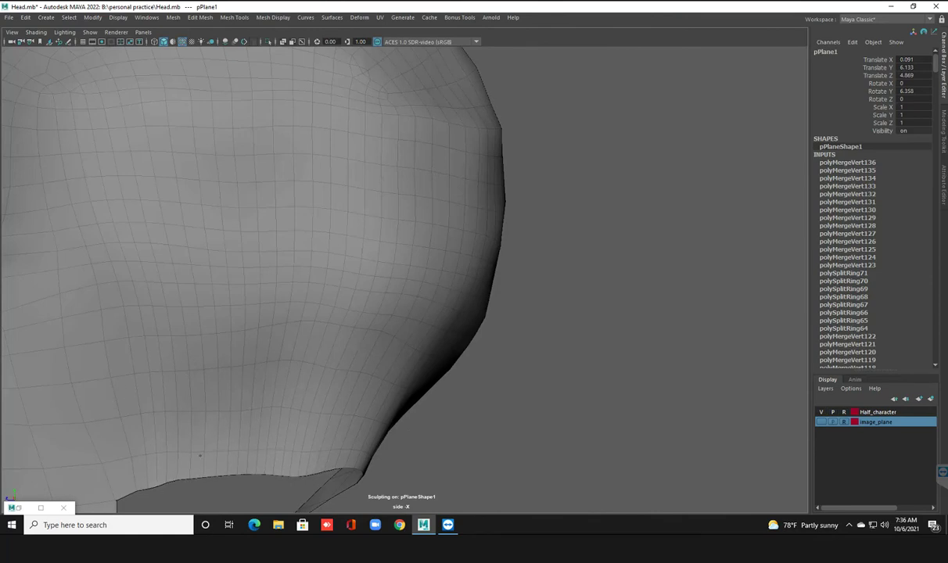
{"action": "left_click_drag", "start_coordinate": [254, 445], "coordinate": [307, 476]}
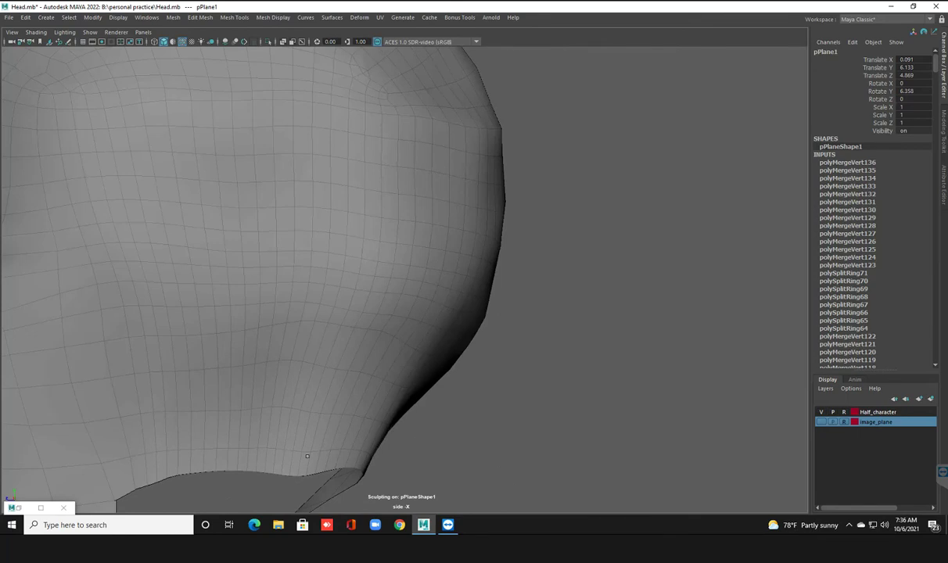
{"action": "scroll", "coordinate": [336, 367], "scroll_direction": "up", "scroll_amount": 2}
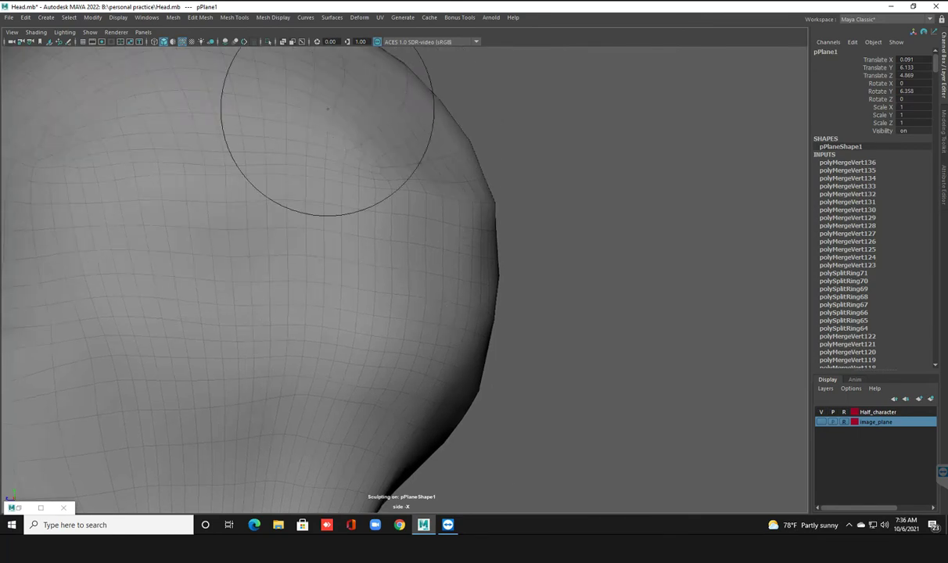
{"action": "mouse_move", "coordinate": [366, 184]}
{"action": "left_mouse_down"}
{"action": "mouse_move", "coordinate": [359, 129]}
{"action": "mouse_move", "coordinate": [383, 185]}
{"action": "left_mouse_up"}
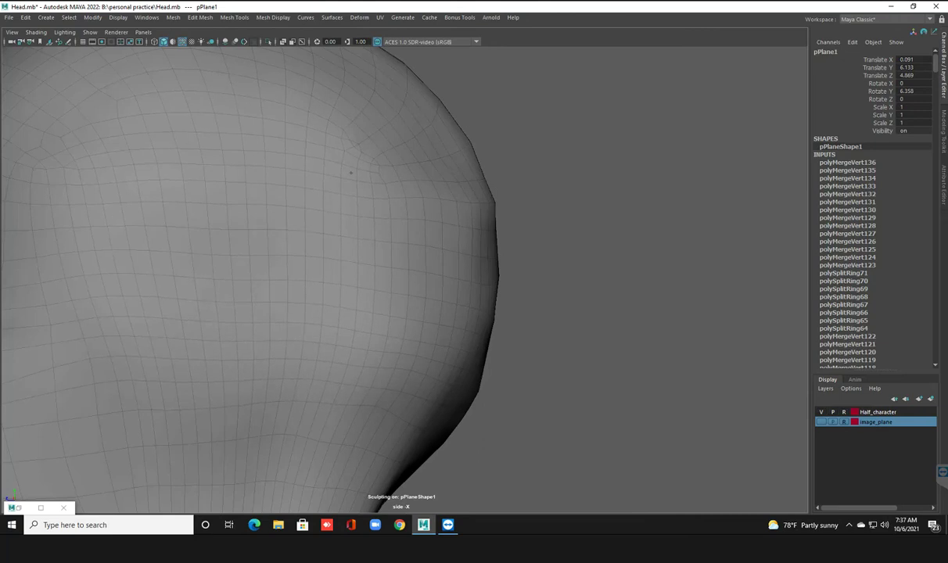
{"action": "key", "text": "space"}
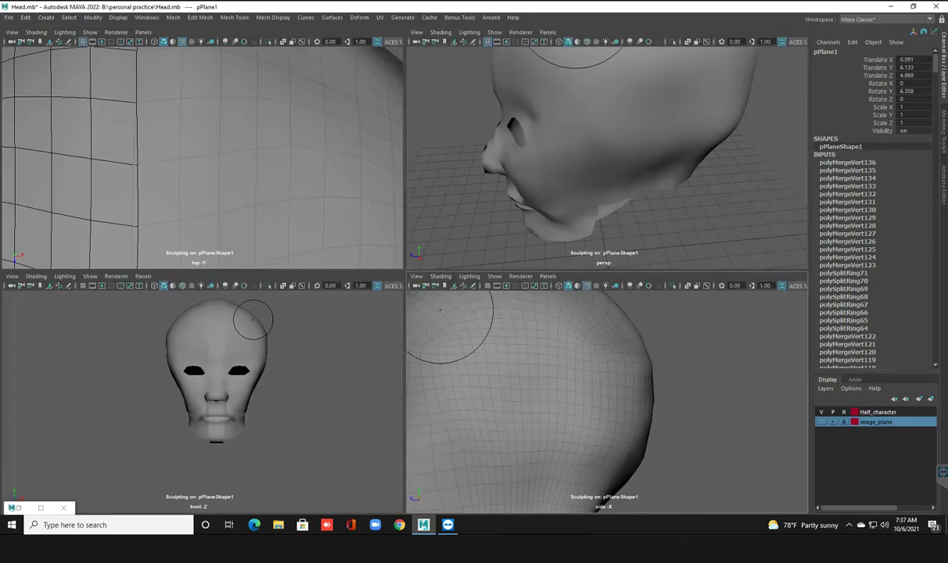
Step: Maximise the perspective view and orbit close to inspect the head's nose and cheek
{"action": "key", "text": "space"}
{"action": "left_click_drag", "start_coordinate": [583, 197], "coordinate": [286, 250], "text": "alt"}
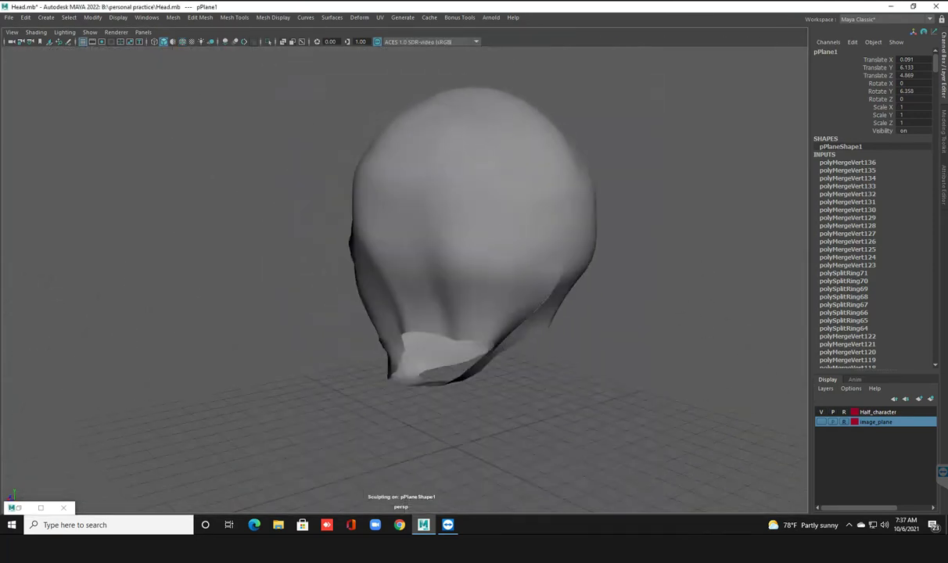
{"action": "scroll", "coordinate": [285, 250], "scroll_direction": "up", "scroll_amount": 5}
{"action": "mouse_move", "coordinate": [364, 285]}
{"action": "left_mouse_down", "text": "alt"}
{"action": "mouse_move", "coordinate": [659, 211]}
{"action": "mouse_move", "coordinate": [522, 260]}
{"action": "left_mouse_up", "text": "alt"}
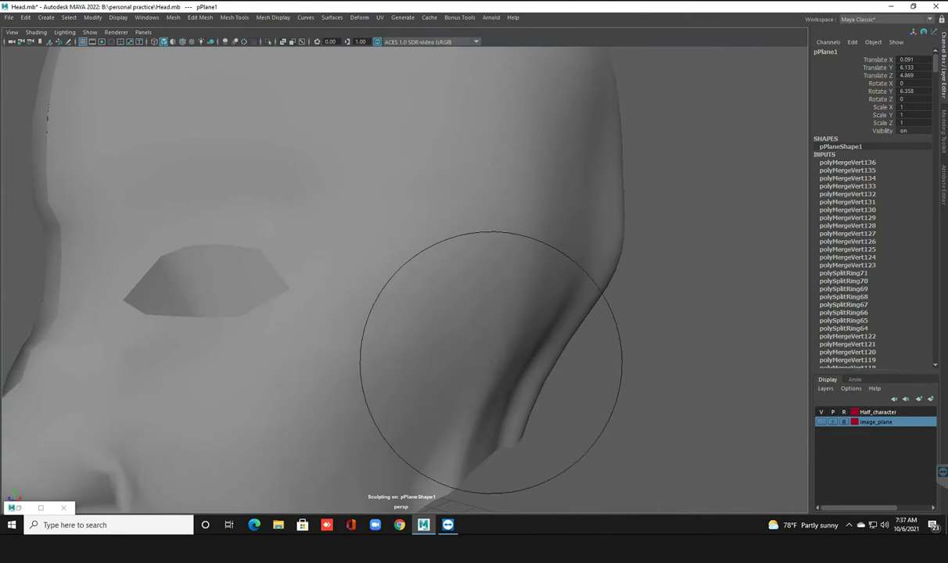
{"action": "scroll", "coordinate": [478, 393], "scroll_direction": "down", "scroll_amount": 5}
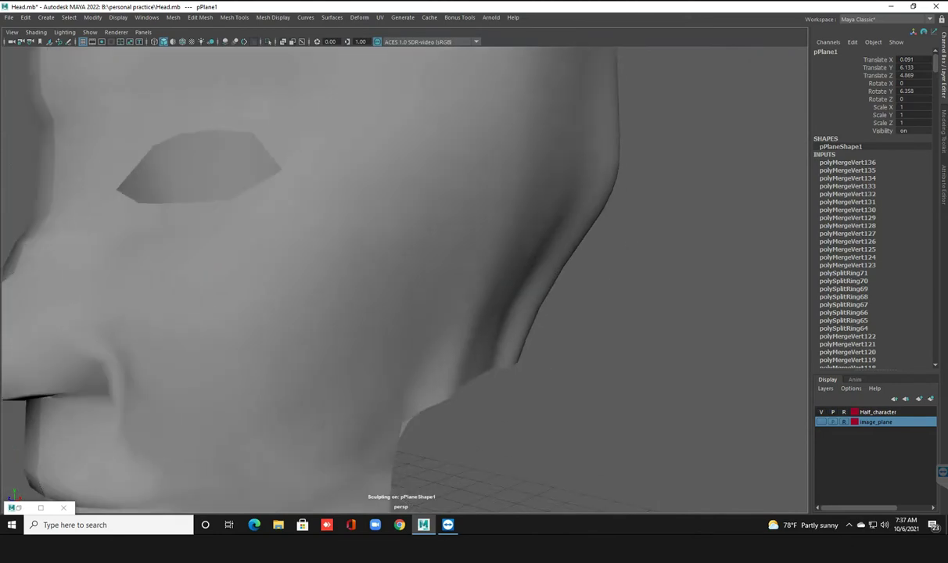
{"action": "scroll", "coordinate": [441, 345], "scroll_direction": "up", "scroll_amount": 3}
{"action": "scroll", "coordinate": [444, 306], "scroll_direction": "up", "scroll_amount": 3}
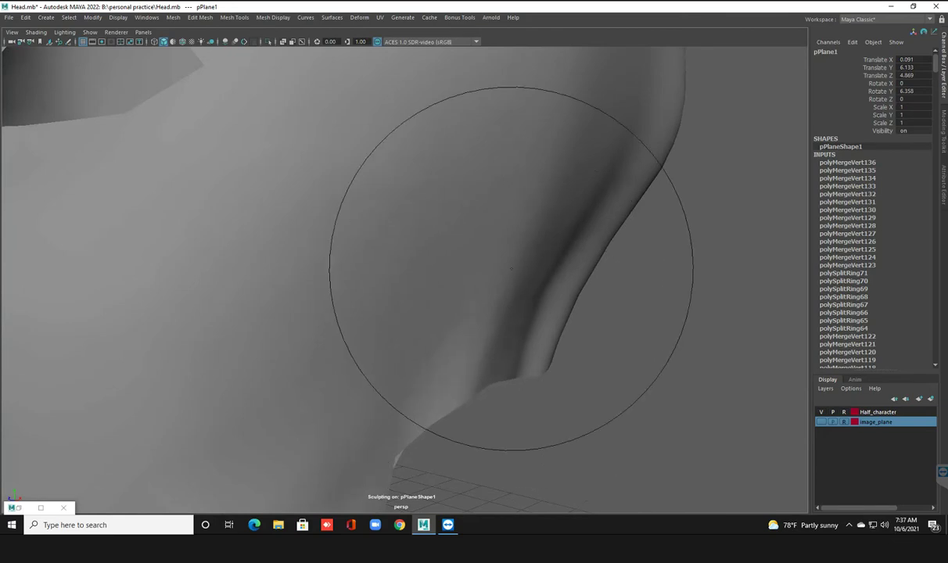
Step: Tumble to check the neck, low front view and left profile, then switch to the Select tool
{"action": "left_click_drag", "start_coordinate": [514, 202], "coordinate": [418, 259], "text": "alt"}
{"action": "scroll", "coordinate": [477, 222], "scroll_direction": "down", "scroll_amount": 5}
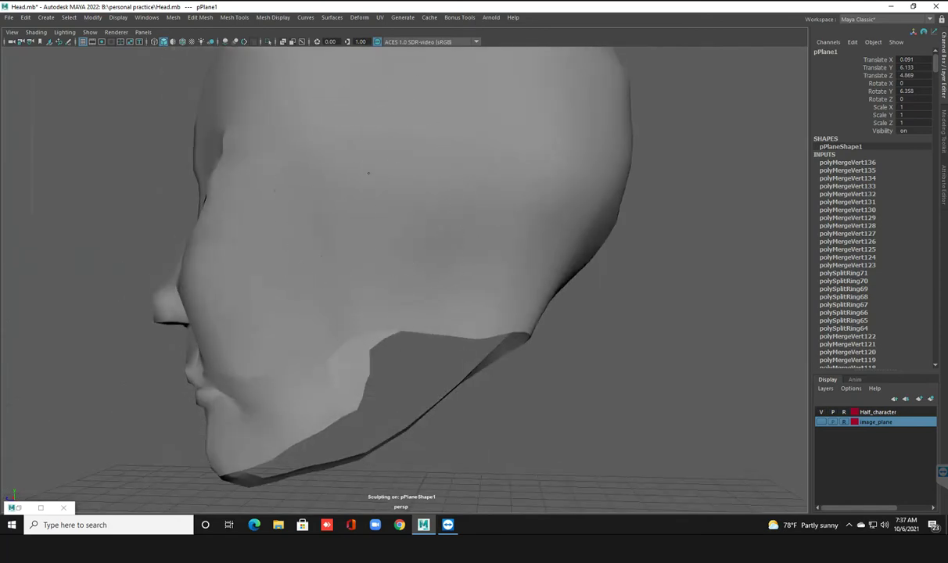
{"action": "left_click_drag", "start_coordinate": [508, 84], "coordinate": [437, 201], "text": "alt"}
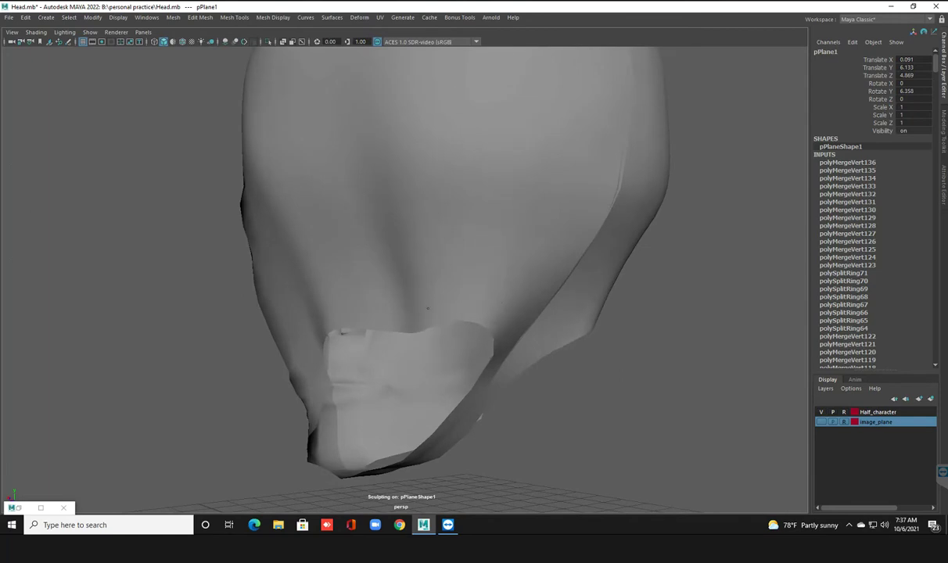
{"action": "mouse_move", "coordinate": [391, 264]}
{"action": "left_mouse_down", "text": "alt"}
{"action": "mouse_move", "coordinate": [517, 234]}
{"action": "mouse_move", "coordinate": [360, 251]}
{"action": "left_mouse_up", "text": "alt"}
{"action": "scroll", "coordinate": [469, 233], "scroll_direction": "down", "scroll_amount": 5}
{"action": "key", "text": "q"}
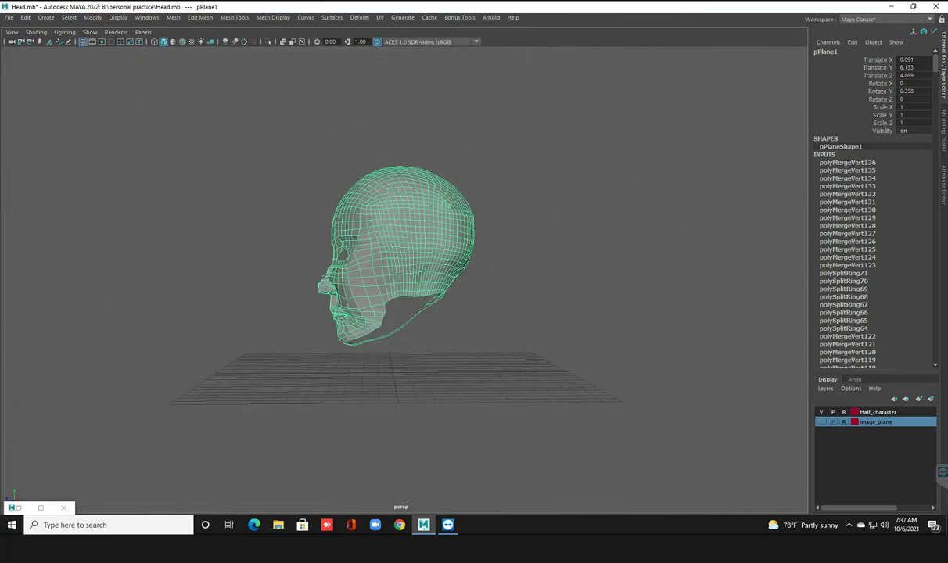
{"action": "scroll", "coordinate": [395, 250], "scroll_direction": "up", "scroll_amount": 3}
{"action": "left_click", "coordinate": [626, 235]}
{"action": "mouse_move", "coordinate": [469, 235]}
{"action": "left_mouse_down", "text": "alt"}
{"action": "mouse_move", "coordinate": [407, 298]}
{"action": "mouse_move", "coordinate": [470, 235]}
{"action": "mouse_move", "coordinate": [548, 227]}
{"action": "left_mouse_up", "text": "alt"}
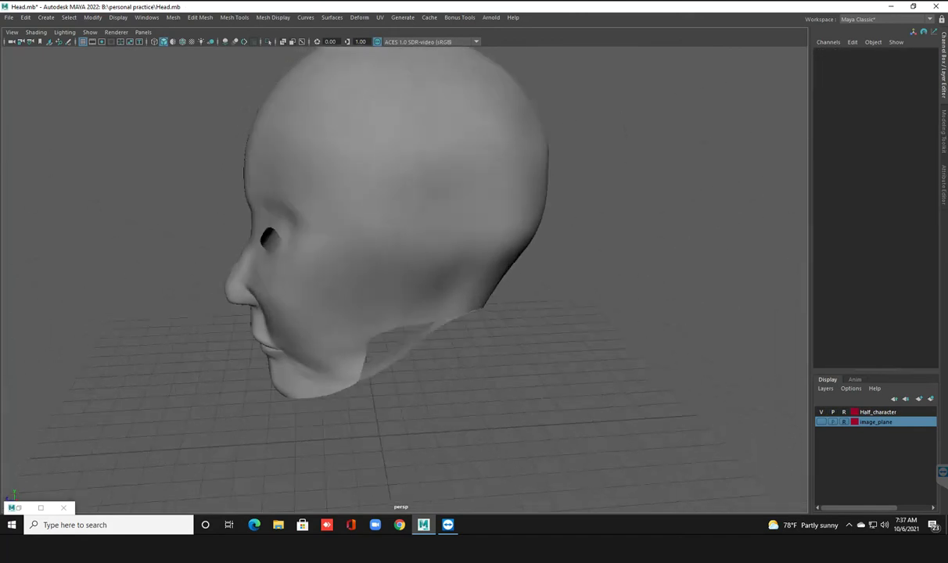
{"action": "scroll", "coordinate": [438, 235], "scroll_direction": "up", "scroll_amount": 3}
{"action": "left_click_drag", "start_coordinate": [548, 227], "coordinate": [500, 250], "text": "alt"}
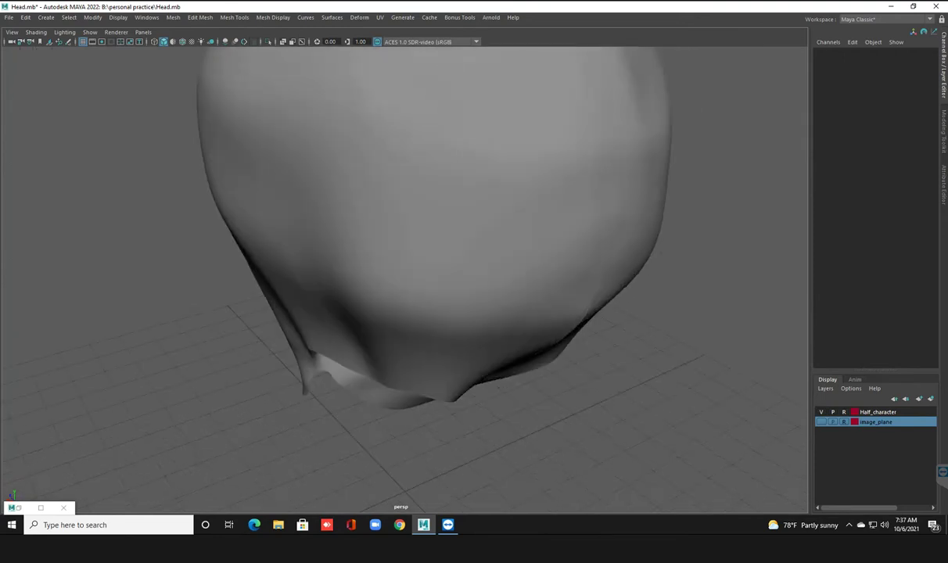
{"action": "left_click", "coordinate": [389, 290]}
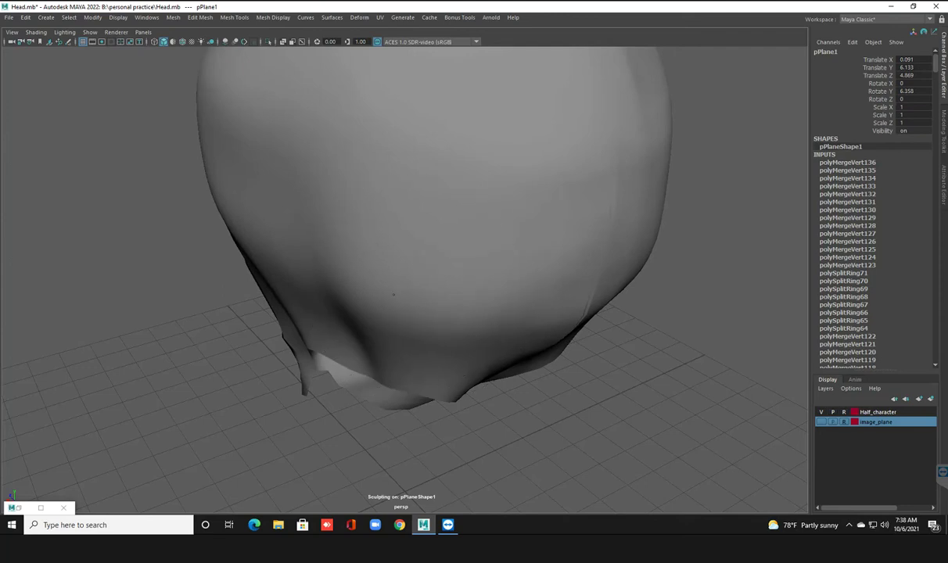
{"action": "left_click_drag", "start_coordinate": [391, 307], "coordinate": [344, 275], "text": "alt"}
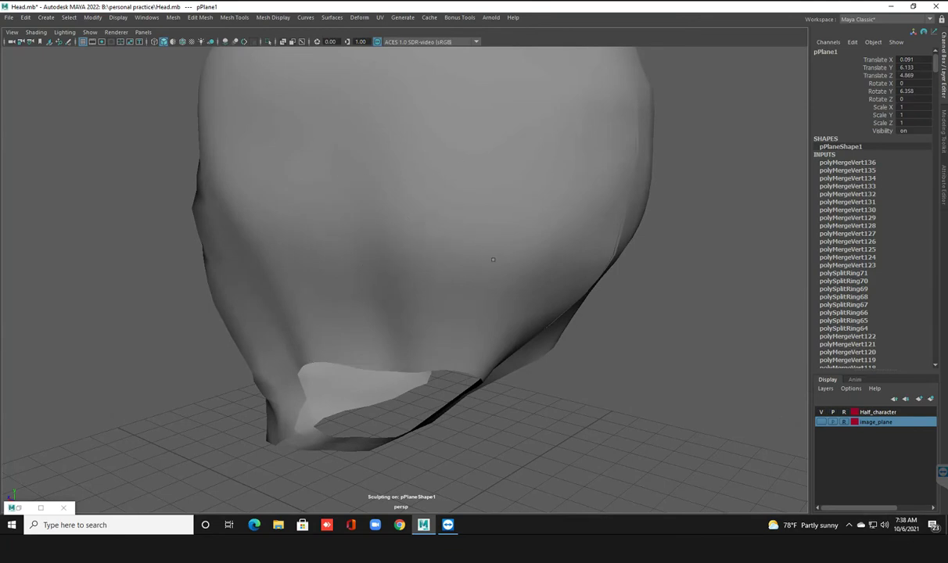
{"action": "scroll", "coordinate": [376, 218], "scroll_direction": "down", "scroll_amount": 5}
{"action": "mouse_move", "coordinate": [377, 218]}
{"action": "left_mouse_down", "text": "alt"}
{"action": "mouse_move", "coordinate": [336, 156]}
{"action": "mouse_move", "coordinate": [368, 282]}
{"action": "left_mouse_up", "text": "alt"}
{"action": "scroll", "coordinate": [367, 282], "scroll_direction": "up", "scroll_amount": 1}
{"action": "scroll", "coordinate": [367, 282], "scroll_direction": "up", "scroll_amount": 3}
{"action": "scroll", "coordinate": [367, 281], "scroll_direction": "up", "scroll_amount": 2}
{"action": "scroll", "coordinate": [368, 282], "scroll_direction": "up", "scroll_amount": 2}
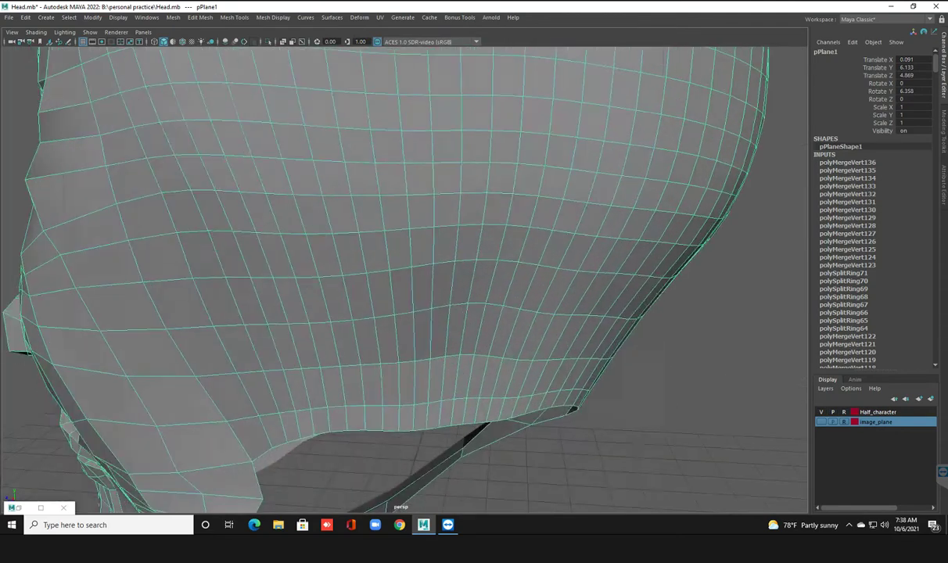
Step: Pick a chin vertex with soft selection on and pull the chin region slightly down
{"action": "key", "text": "F9"}
{"action": "left_click", "coordinate": [418, 363]}
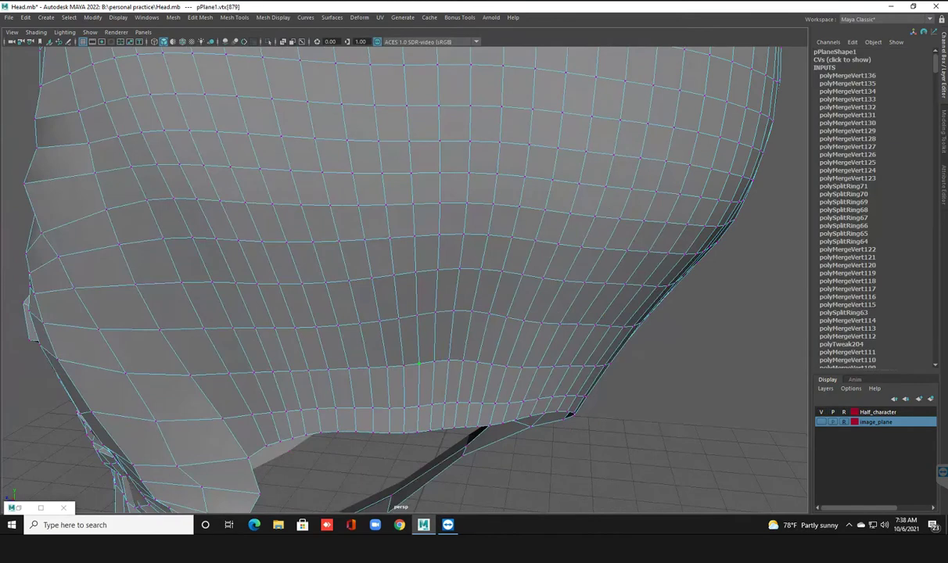
{"action": "key", "text": "b"}
{"action": "key", "text": "w"}
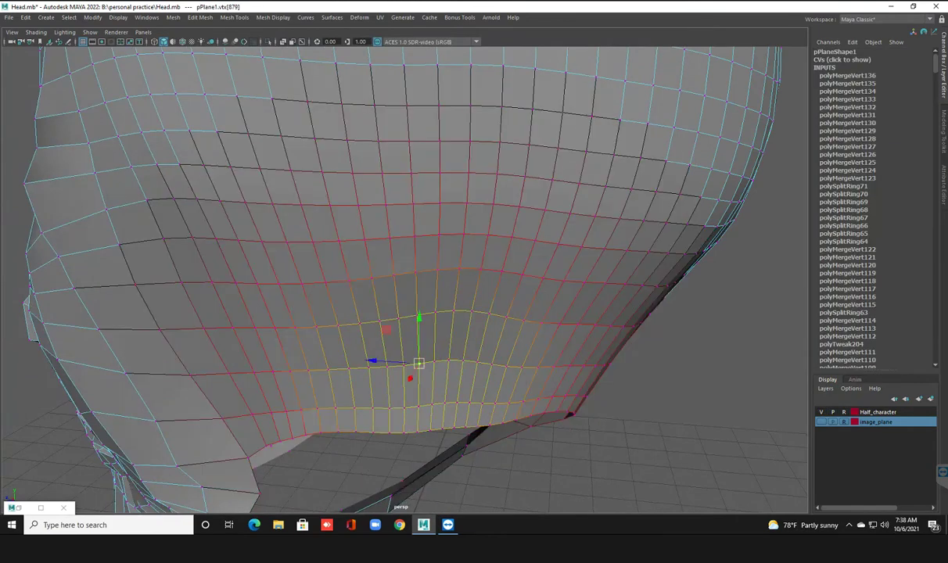
{"action": "left_click_drag", "start_coordinate": [409, 379], "coordinate": [542, 368]}
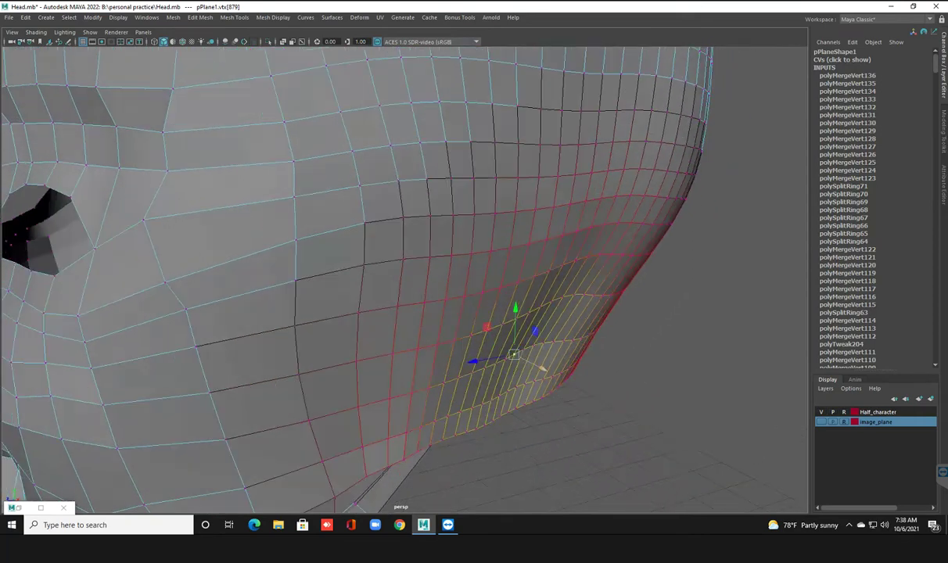
{"action": "middle_click_drag", "start_coordinate": [542, 368], "coordinate": [553, 375]}
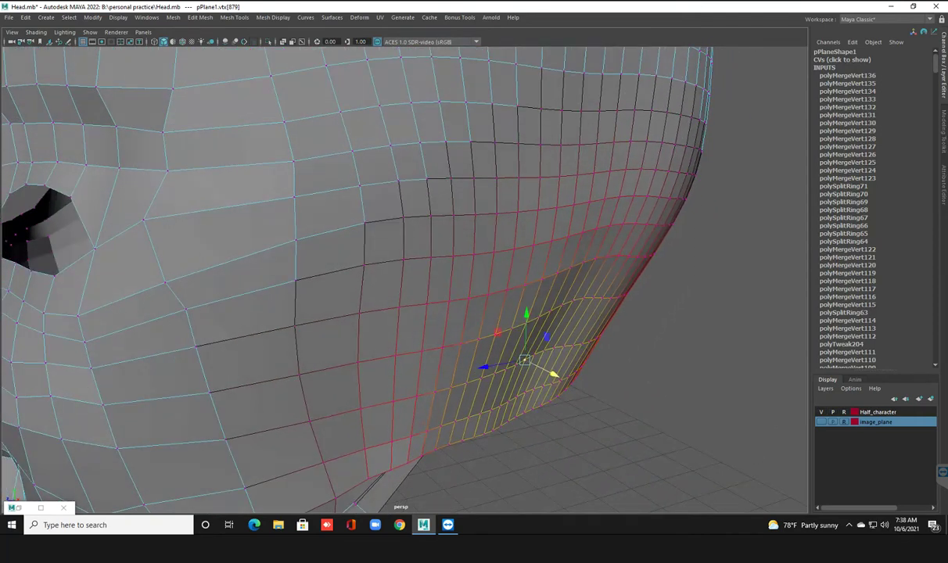
{"action": "scroll", "coordinate": [553, 375], "scroll_direction": "down", "scroll_amount": 5}
{"action": "left_click_drag", "start_coordinate": [553, 375], "coordinate": [399, 348], "text": "alt"}
Step: Nudge the jaw underside and lift the upper cheek slightly with soft-selected vertex moves
{"action": "middle_click_drag", "start_coordinate": [400, 355], "coordinate": [399, 357]}
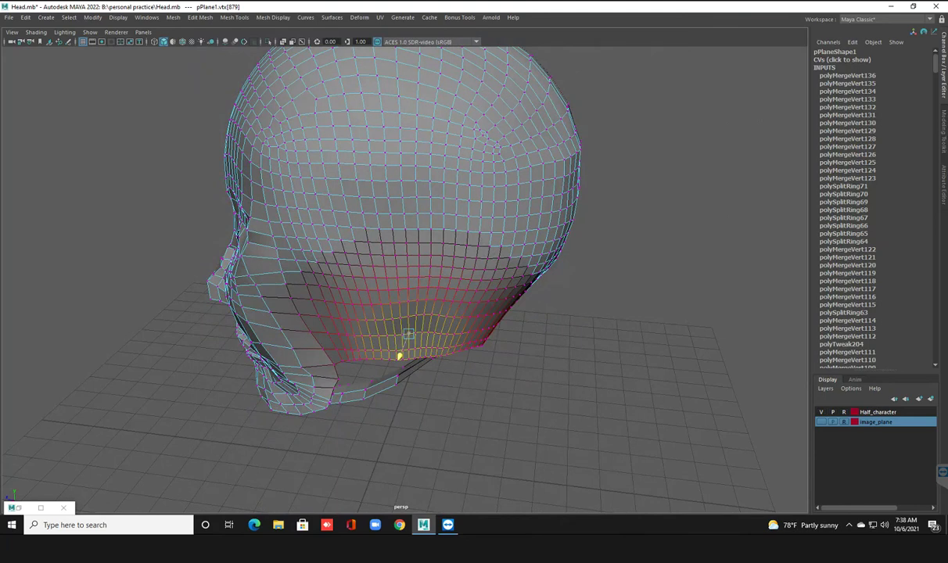
{"action": "left_click", "coordinate": [310, 331]}
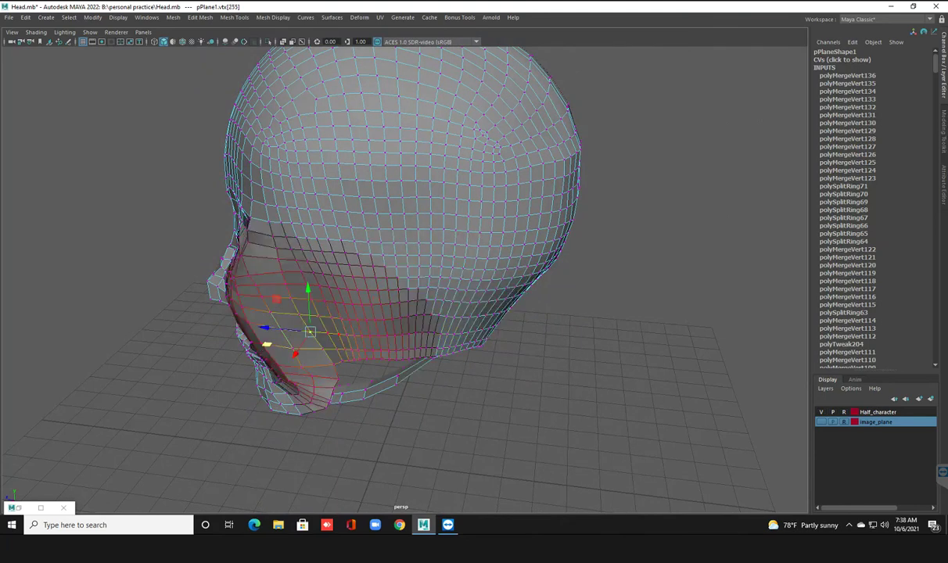
{"action": "left_click", "coordinate": [338, 334]}
{"action": "middle_click_drag", "start_coordinate": [324, 357], "coordinate": [325, 355]}
{"action": "left_click", "coordinate": [407, 277]}
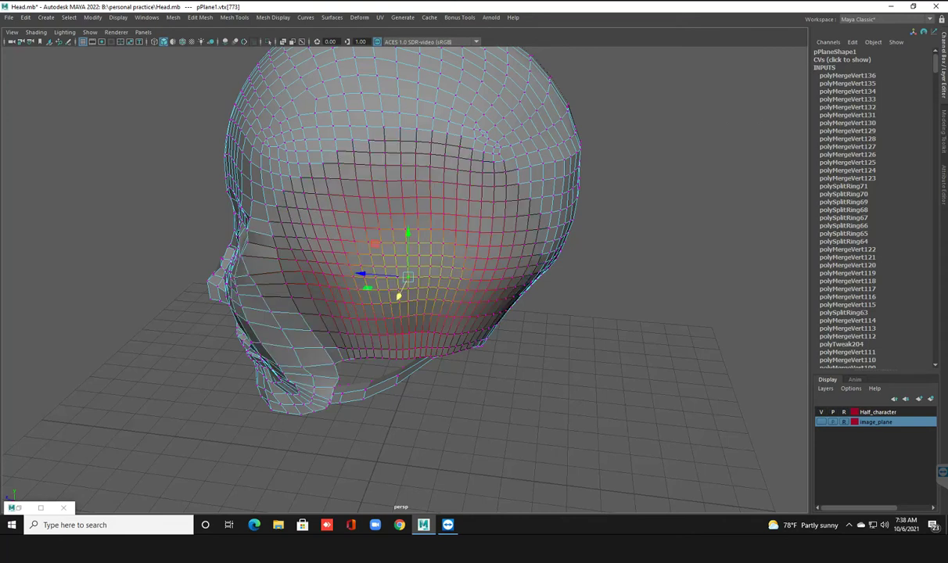
{"action": "middle_click_drag", "start_coordinate": [407, 277], "coordinate": [408, 275]}
{"action": "mouse_move", "coordinate": [409, 275]}
{"action": "left_mouse_down", "text": "alt"}
{"action": "mouse_move", "coordinate": [368, 282]}
{"action": "mouse_move", "coordinate": [407, 258]}
{"action": "mouse_move", "coordinate": [373, 207]}
{"action": "left_mouse_up", "text": "alt"}
Step: Return to object mode, select the head mesh and save the scene
{"action": "right_click", "coordinate": [373, 207]}
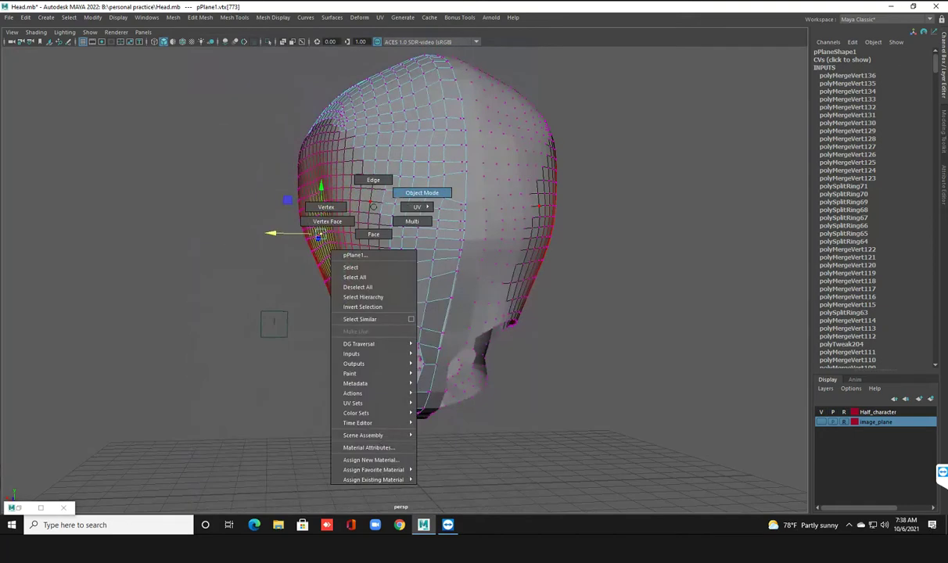
{"action": "left_click", "coordinate": [274, 323]}
{"action": "mouse_move", "coordinate": [274, 323]}
{"action": "left_mouse_down", "text": "alt"}
{"action": "mouse_move", "coordinate": [623, 340]}
{"action": "mouse_move", "coordinate": [576, 330]}
{"action": "mouse_move", "coordinate": [474, 450]}
{"action": "mouse_move", "coordinate": [228, 155]}
{"action": "mouse_move", "coordinate": [501, 141]}
{"action": "left_mouse_up", "text": "alt"}
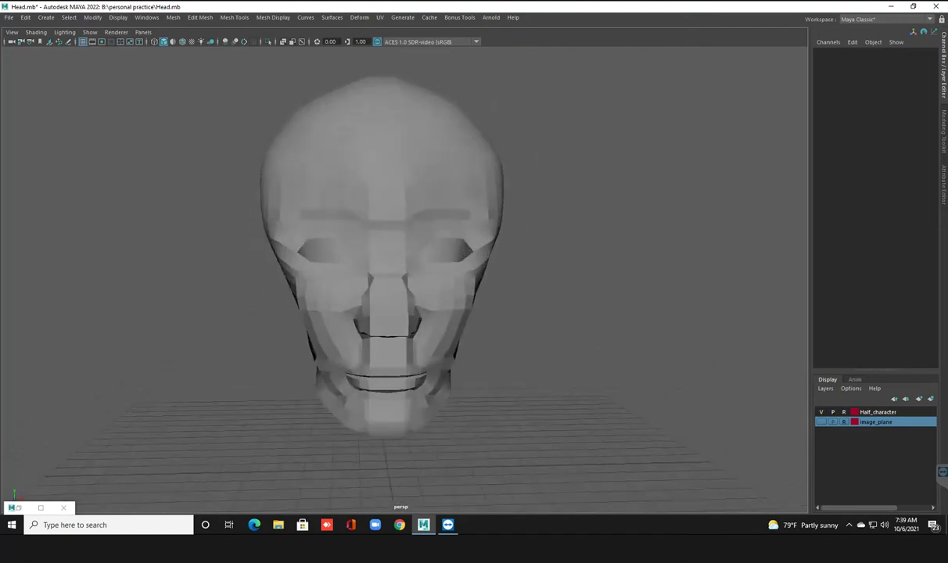
{"action": "left_click_drag", "start_coordinate": [303, 235], "coordinate": [393, 303], "text": "alt"}
{"action": "left_click", "coordinate": [376, 234]}
{"action": "scroll", "coordinate": [360, 266], "scroll_direction": "up", "scroll_amount": 3}
{"action": "scroll", "coordinate": [360, 266], "scroll_direction": "up", "scroll_amount": 3}
{"action": "key", "text": "ctrl+s"}
Step: Switch to the four-view layout and toggle the image_plane reference photo behind the head
{"action": "left_click_drag", "start_coordinate": [391, 274], "coordinate": [454, 274], "text": "alt"}
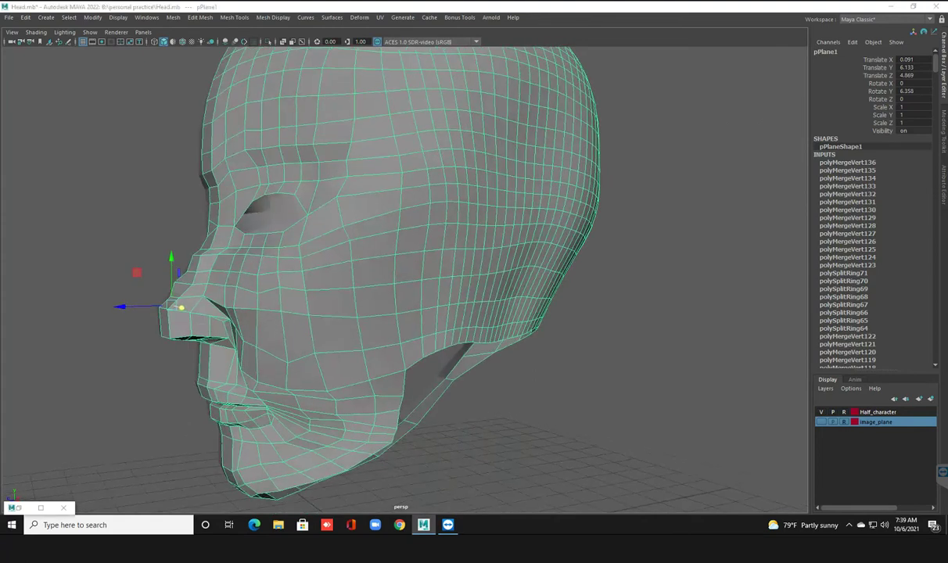
{"action": "key", "text": "space"}
{"action": "key", "text": "space"}
{"action": "scroll", "coordinate": [406, 266], "scroll_direction": "down", "scroll_amount": 3}
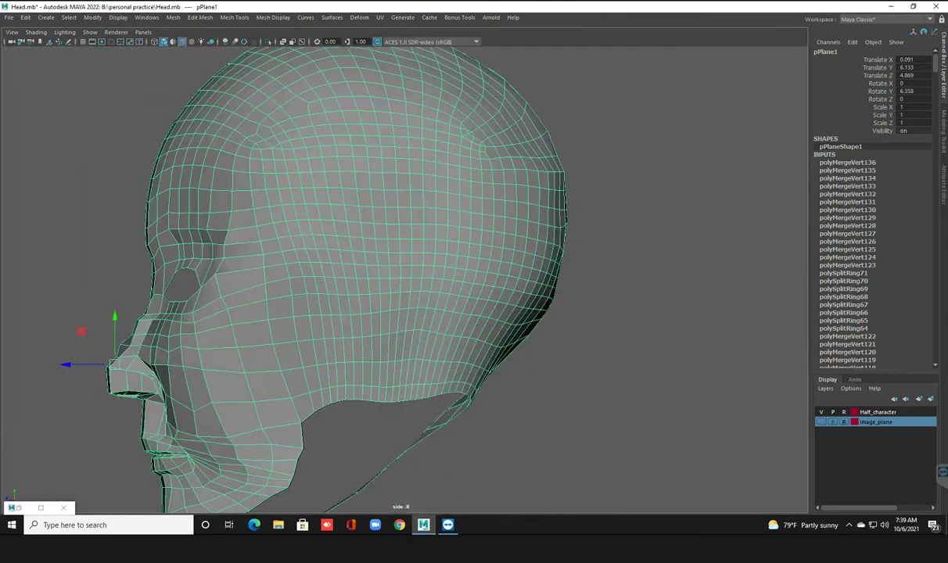
{"action": "scroll", "coordinate": [407, 266], "scroll_direction": "up", "scroll_amount": 3}
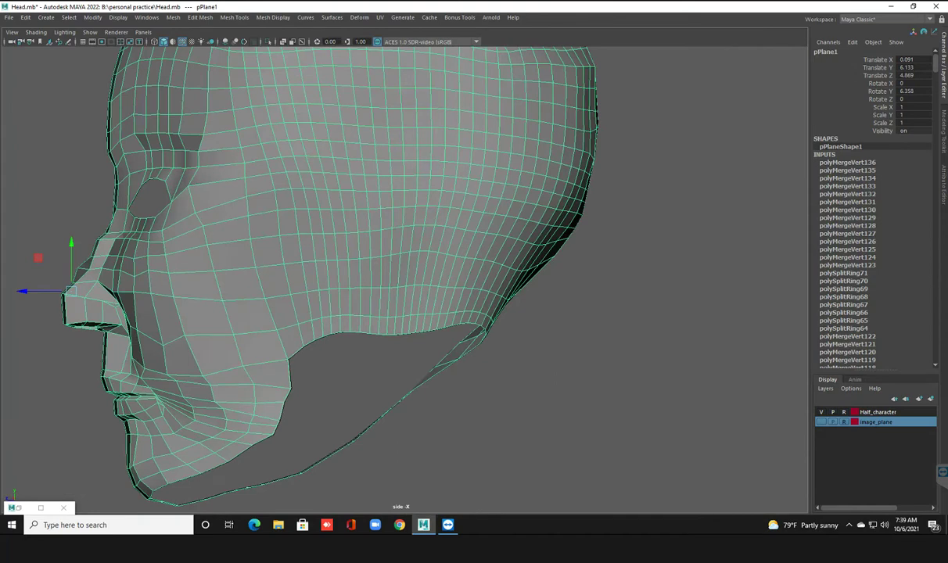
{"action": "left_click", "coordinate": [820, 421]}
Step: Pull the back of the jaw and back of the skull out toward the side reference outline
{"action": "scroll", "coordinate": [255, 289], "scroll_direction": "up", "scroll_amount": 2}
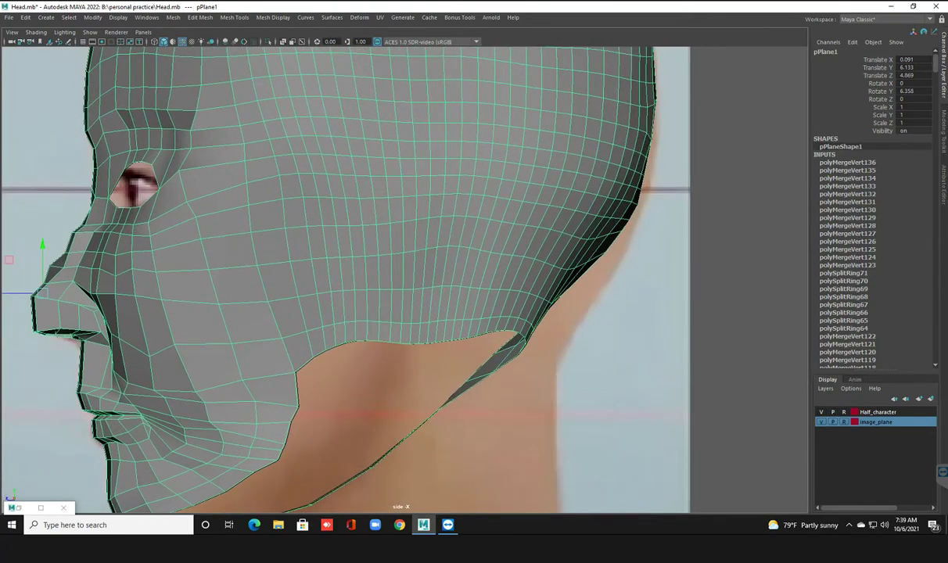
{"action": "middle_click_drag", "start_coordinate": [406, 266], "coordinate": [305, 227], "text": "alt"}
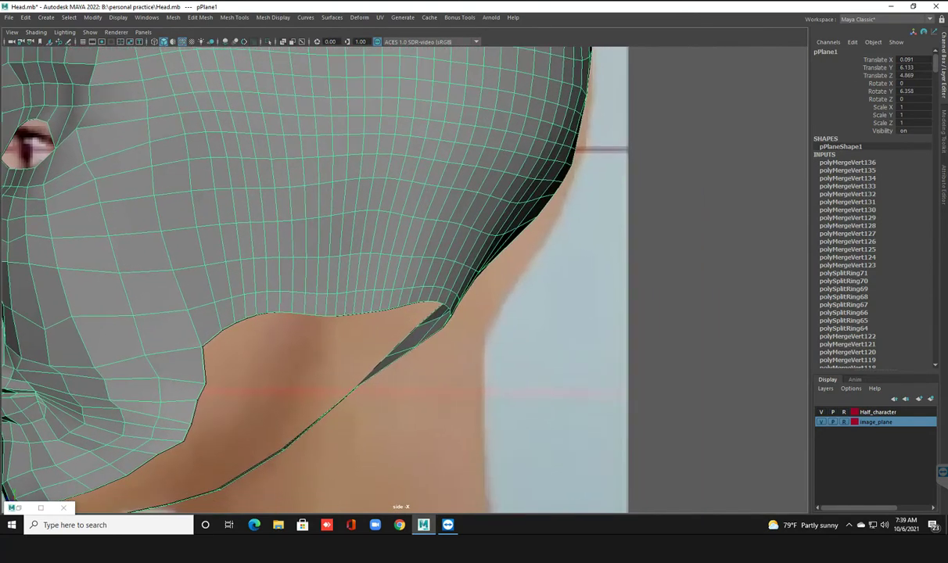
{"action": "right_click_drag", "start_coordinate": [432, 234], "coordinate": [432, 205]}
{"action": "left_click", "coordinate": [347, 134]}
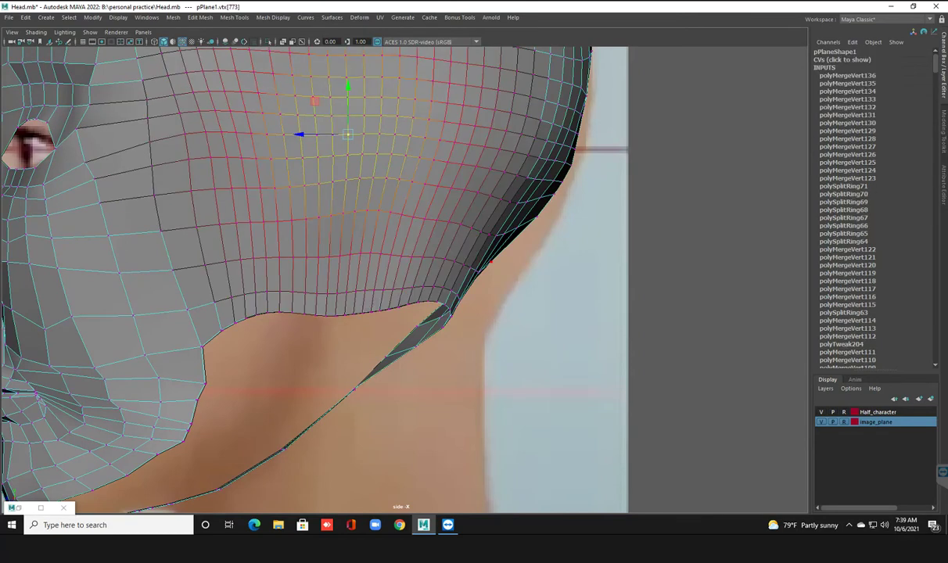
{"action": "left_click", "coordinate": [489, 262]}
{"action": "left_click_drag", "start_coordinate": [489, 263], "coordinate": [510, 274]}
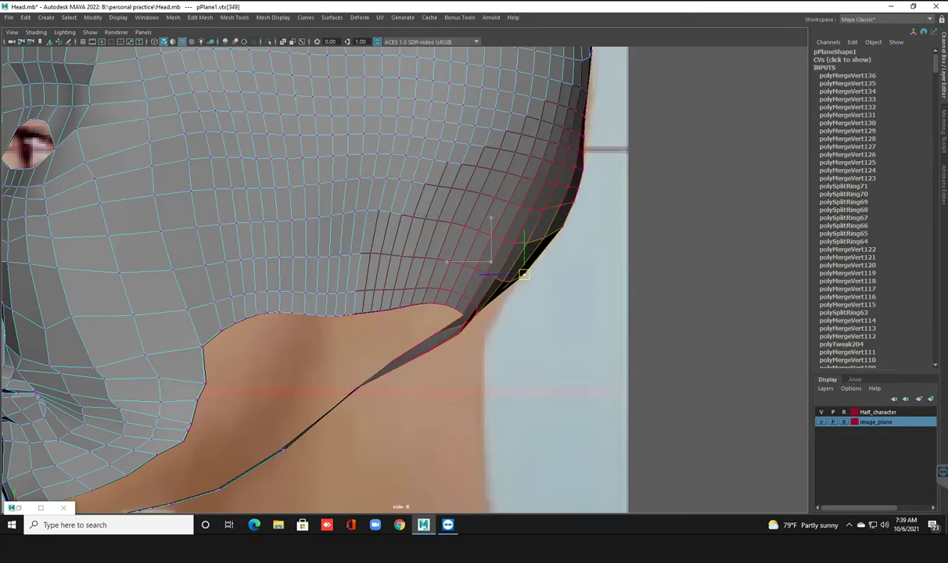
{"action": "scroll", "coordinate": [208, 457], "scroll_direction": "down", "scroll_amount": 3}
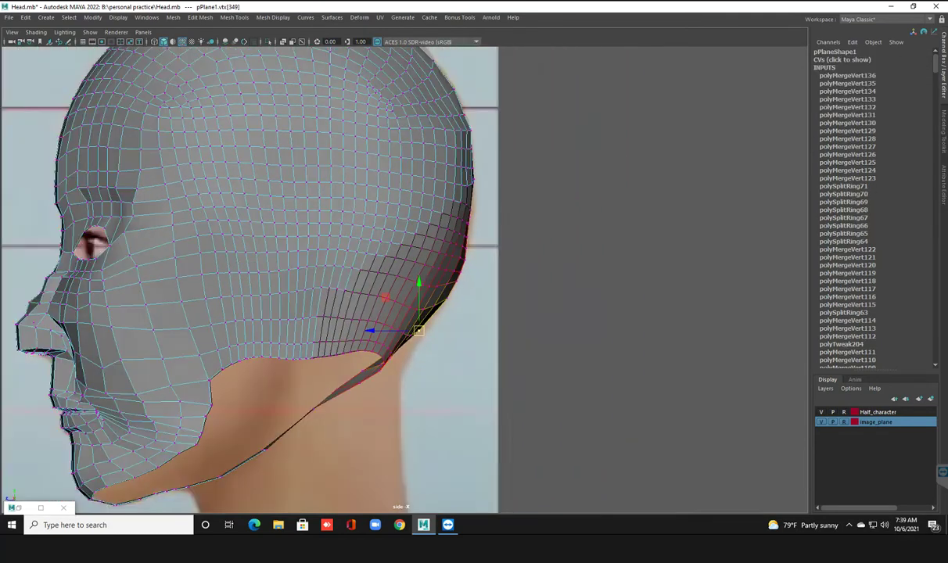
{"action": "left_click", "coordinate": [469, 209]}
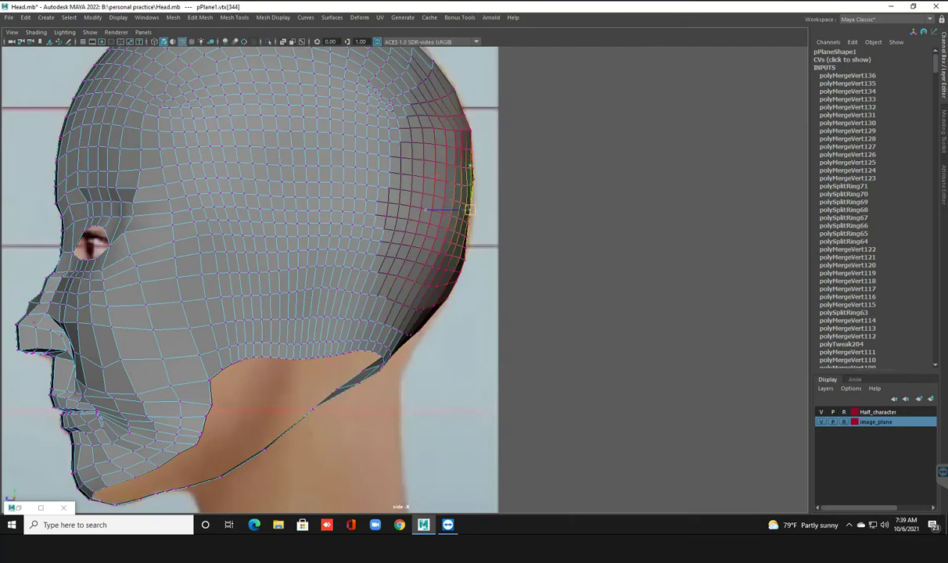
{"action": "left_click_drag", "start_coordinate": [468, 209], "coordinate": [475, 208]}
Step: Push the jaw corner back and raise the lower jaw edge to follow the reference
{"action": "scroll", "coordinate": [474, 210], "scroll_direction": "up", "scroll_amount": 2}
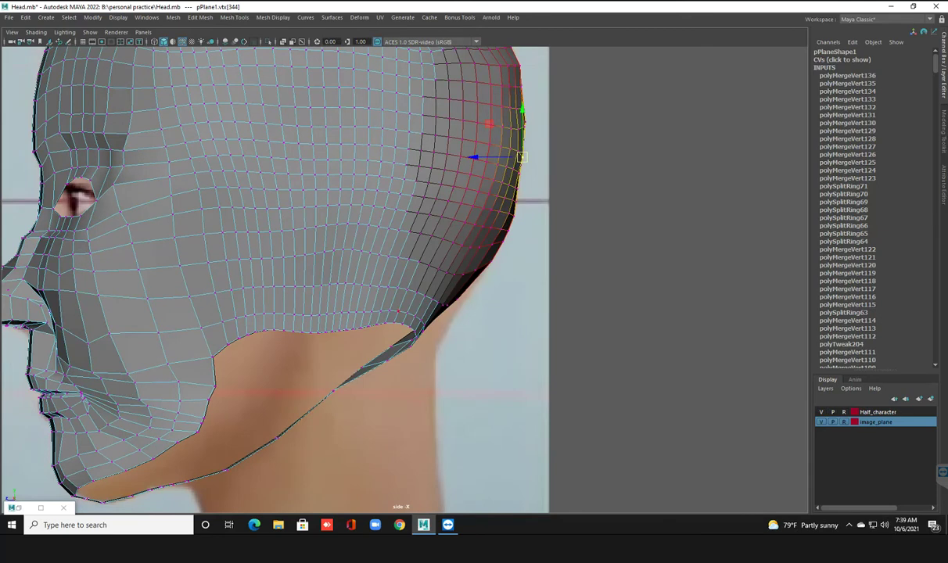
{"action": "left_click", "coordinate": [422, 332]}
{"action": "mouse_move", "coordinate": [421, 331]}
{"action": "left_mouse_down"}
{"action": "mouse_move", "coordinate": [436, 334]}
{"action": "mouse_move", "coordinate": [438, 322]}
{"action": "left_mouse_up"}
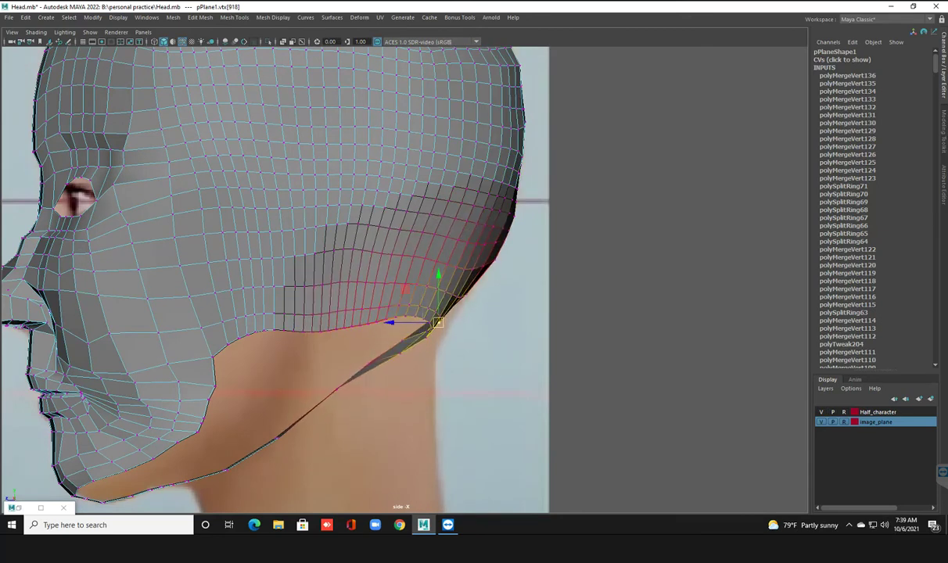
{"action": "scroll", "coordinate": [282, 266], "scroll_direction": "up", "scroll_amount": 2}
{"action": "left_click", "coordinate": [343, 308]}
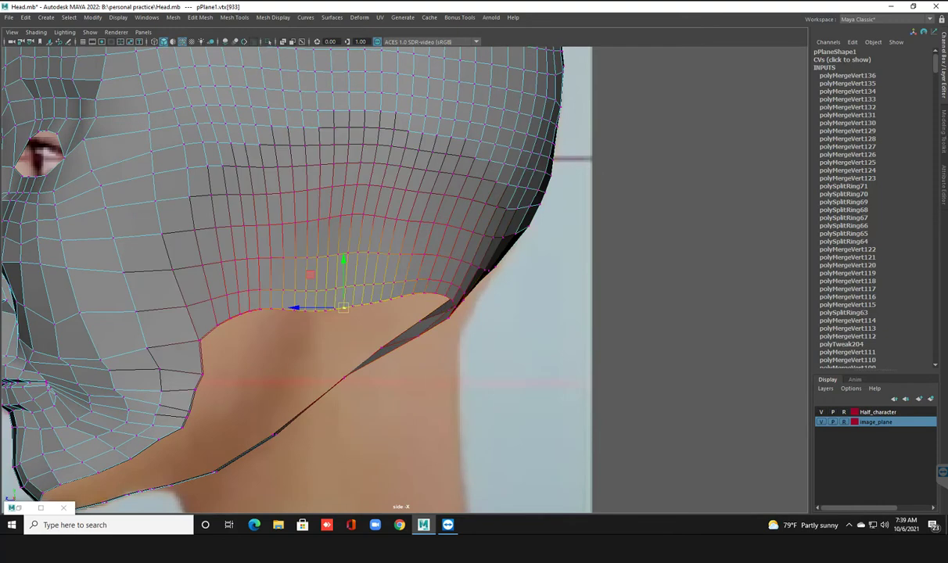
{"action": "left_click_drag", "start_coordinate": [343, 308], "coordinate": [344, 293]}
{"action": "scroll", "coordinate": [177, 398], "scroll_direction": "up", "scroll_amount": 3}
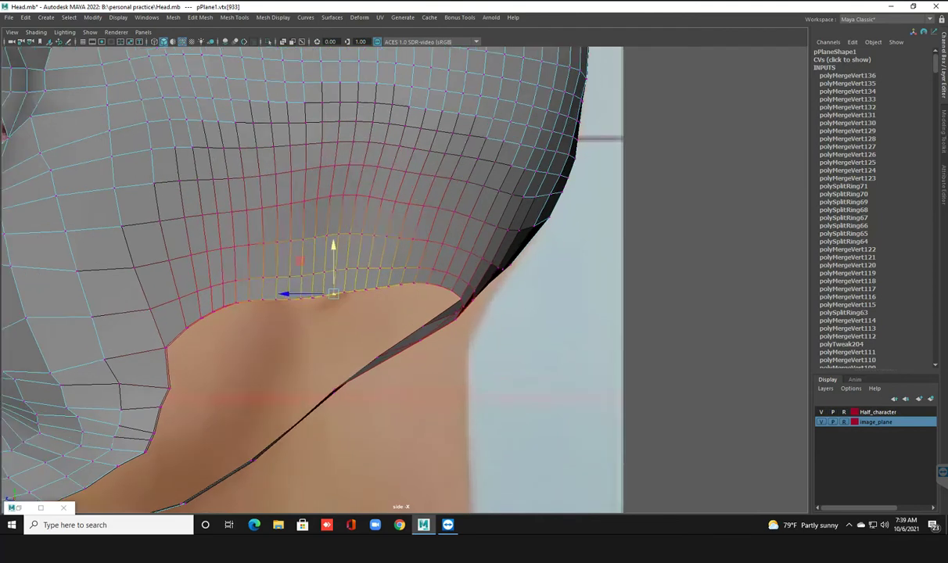
{"action": "scroll", "coordinate": [177, 398], "scroll_direction": "down", "scroll_amount": 3}
{"action": "scroll", "coordinate": [178, 399], "scroll_direction": "up", "scroll_amount": 3}
Step: Select the front jaw corner edges, frame the chin and save Head.mb
{"action": "left_click", "coordinate": [230, 295]}
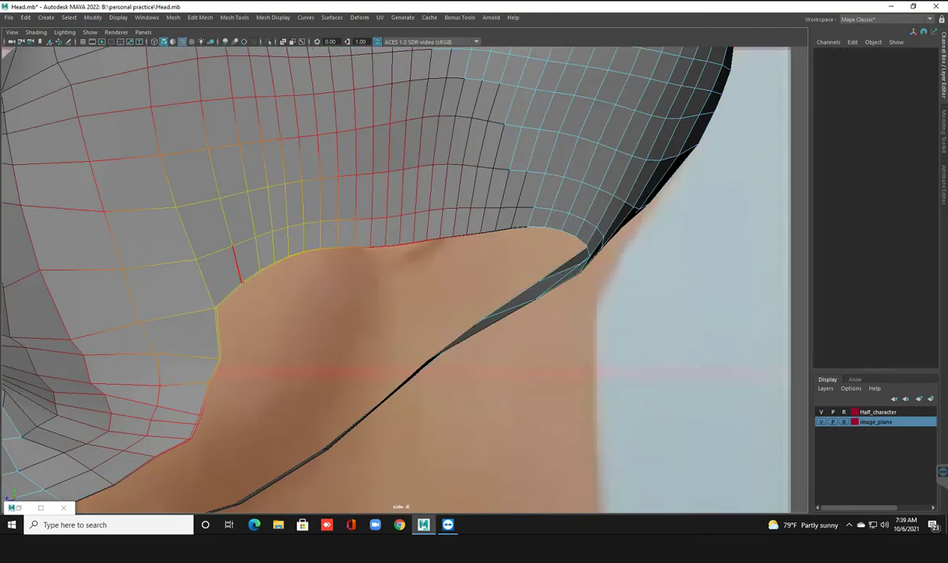
{"action": "left_click", "coordinate": [218, 334]}
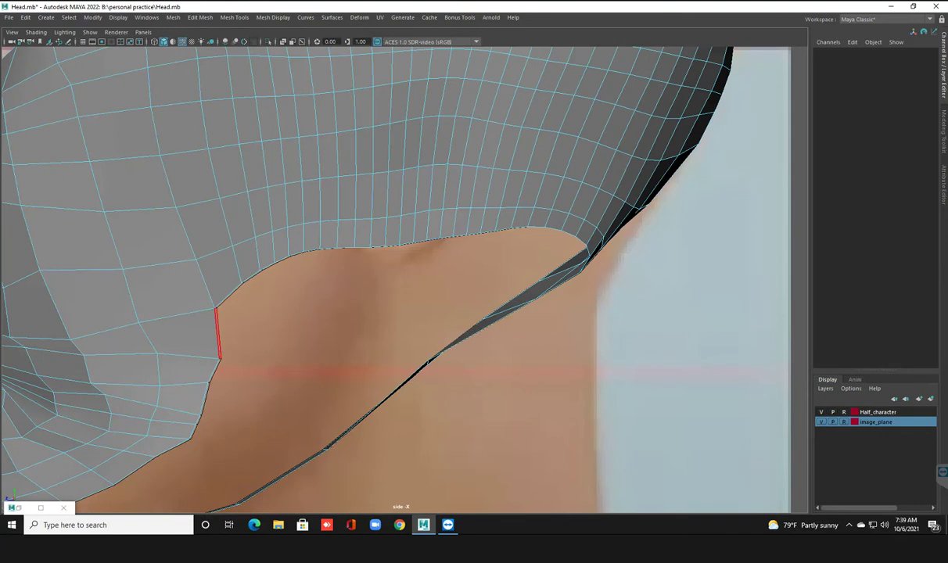
{"action": "left_click", "coordinate": [228, 295]}
{"action": "mouse_move", "coordinate": [391, 313]}
{"action": "middle_mouse_down", "text": "alt"}
{"action": "mouse_move", "coordinate": [459, 207]}
{"action": "mouse_move", "coordinate": [548, 313]}
{"action": "middle_mouse_up", "text": "alt"}
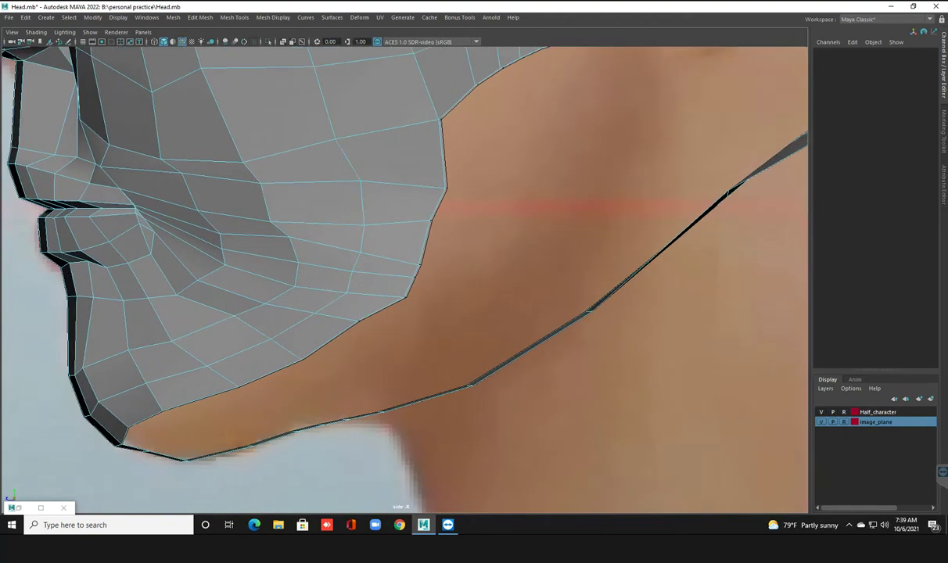
{"action": "scroll", "coordinate": [405, 279], "scroll_direction": "down", "scroll_amount": 3}
{"action": "key", "text": "ctrl+s"}
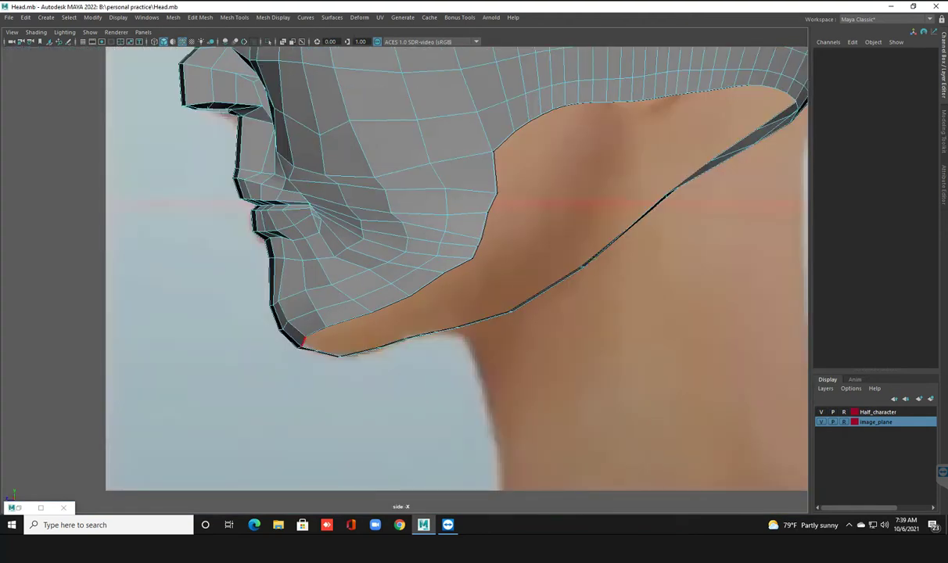
Step: Select the jaw underside and chin edges and inspect the head from below
{"action": "left_click", "coordinate": [302, 342]}
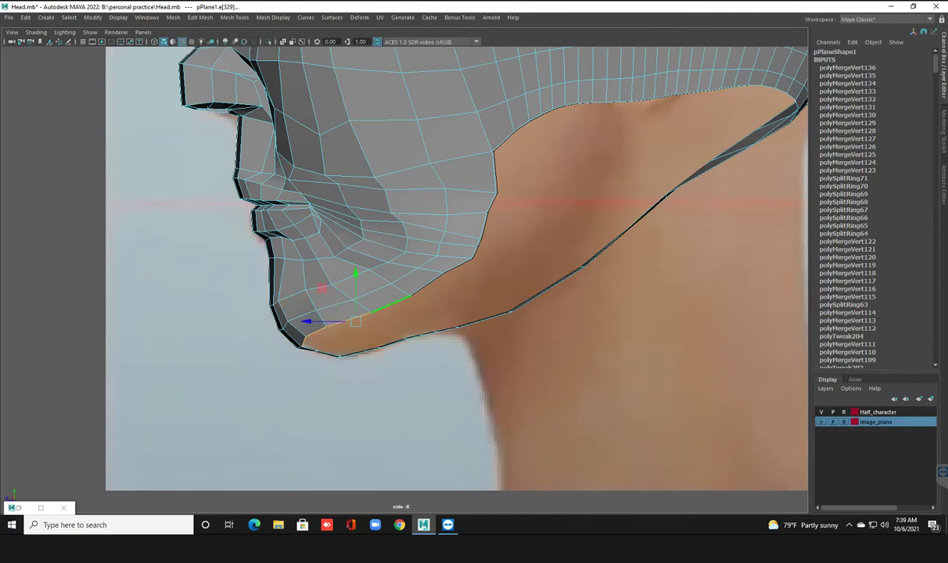
{"action": "left_click", "coordinate": [458, 266]}
{"action": "key", "text": "space"}
{"action": "key", "text": "space"}
{"action": "mouse_move", "coordinate": [470, 282]}
{"action": "left_mouse_down", "text": "alt"}
{"action": "mouse_move", "coordinate": [438, 282]}
{"action": "mouse_move", "coordinate": [438, 195]}
{"action": "mouse_move", "coordinate": [473, 269]}
{"action": "left_mouse_up", "text": "alt"}
{"action": "scroll", "coordinate": [407, 278], "scroll_direction": "up", "scroll_amount": 2}
{"action": "scroll", "coordinate": [407, 278], "scroll_direction": "up", "scroll_amount": 2}
{"action": "scroll", "coordinate": [407, 278], "scroll_direction": "up", "scroll_amount": 2}
{"action": "scroll", "coordinate": [407, 278], "scroll_direction": "up", "scroll_amount": 2}
{"action": "key", "text": "space"}
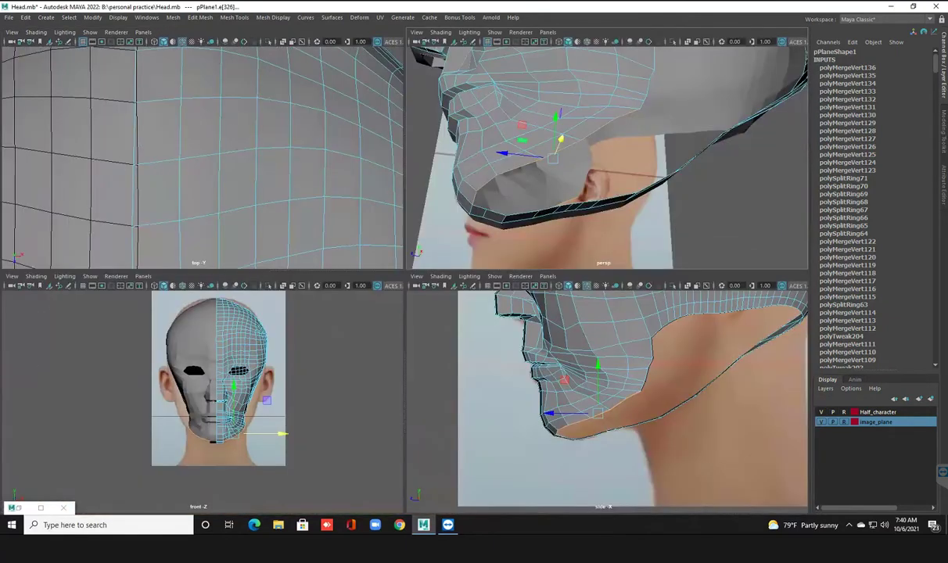
{"action": "key", "text": "space"}
{"action": "scroll", "coordinate": [454, 274], "scroll_direction": "up", "scroll_amount": 2}
{"action": "scroll", "coordinate": [454, 274], "scroll_direction": "up", "scroll_amount": 4}
{"action": "scroll", "coordinate": [404, 273], "scroll_direction": "up", "scroll_amount": 2}
{"action": "scroll", "coordinate": [404, 274], "scroll_direction": "up", "scroll_amount": 2}
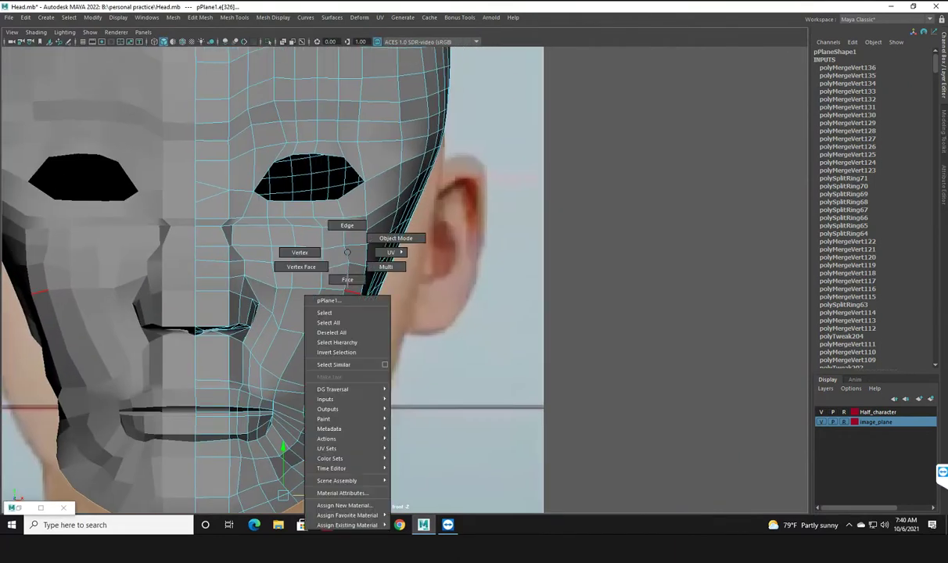
Step: With soft selection on, widen the cheek and jaw outward to match the front reference
{"action": "right_click_drag", "start_coordinate": [345, 270], "coordinate": [286, 252]}
{"action": "left_click", "coordinate": [344, 318]}
{"action": "left_click", "coordinate": [352, 339]}
{"action": "key", "text": "b"}
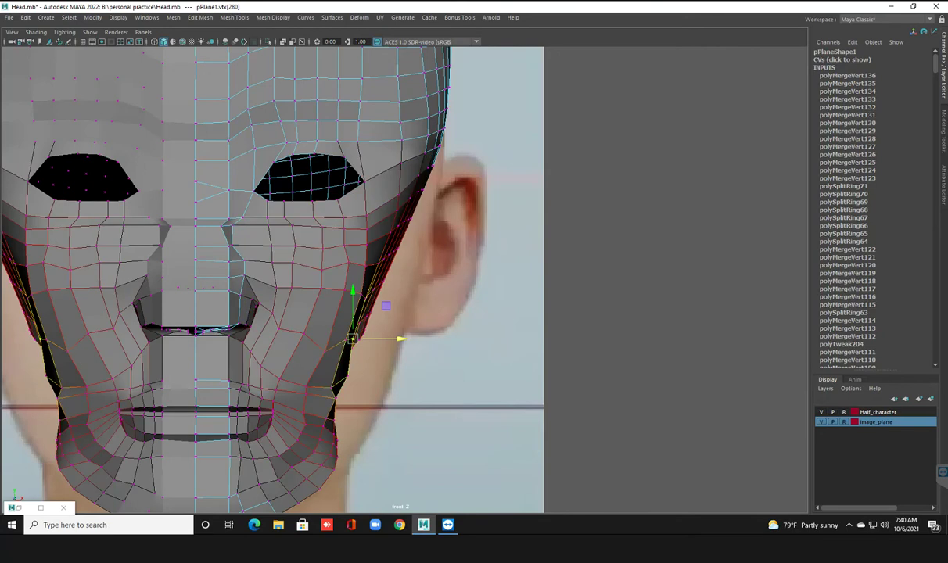
{"action": "left_click_drag", "start_coordinate": [395, 338], "coordinate": [441, 339]}
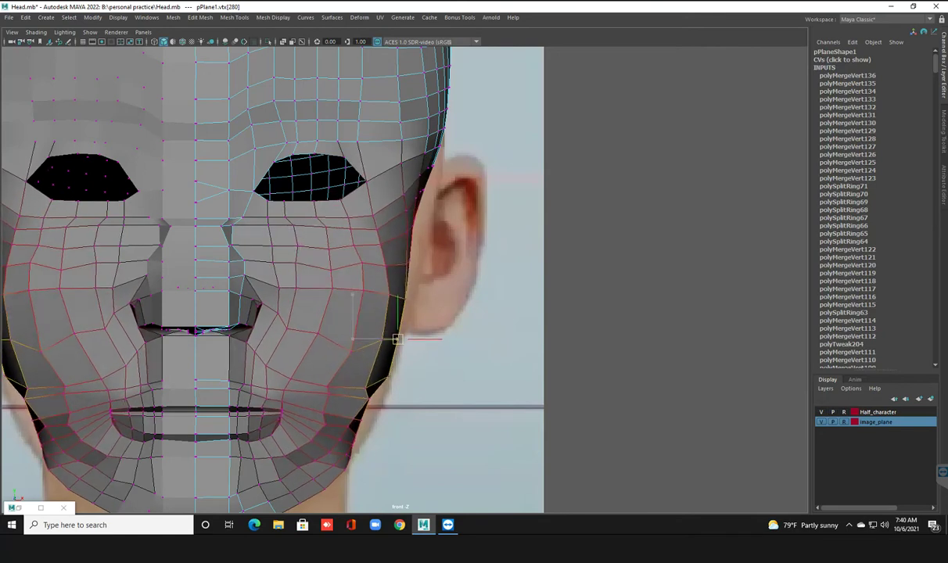
Step: Refine the head outline beside the ear, pushing it out low and pulling it in higher up
{"action": "left_click", "coordinate": [414, 218]}
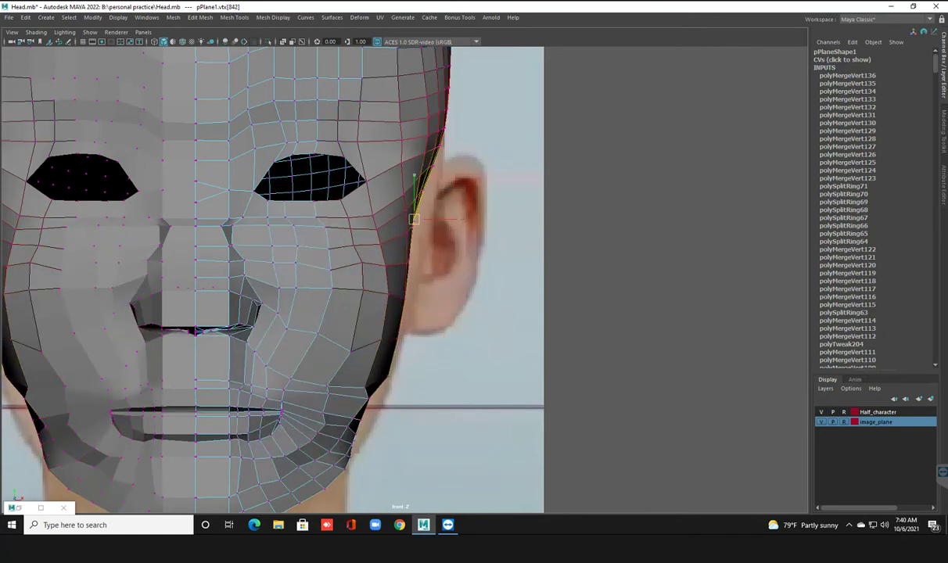
{"action": "left_click_drag", "start_coordinate": [414, 218], "coordinate": [423, 219]}
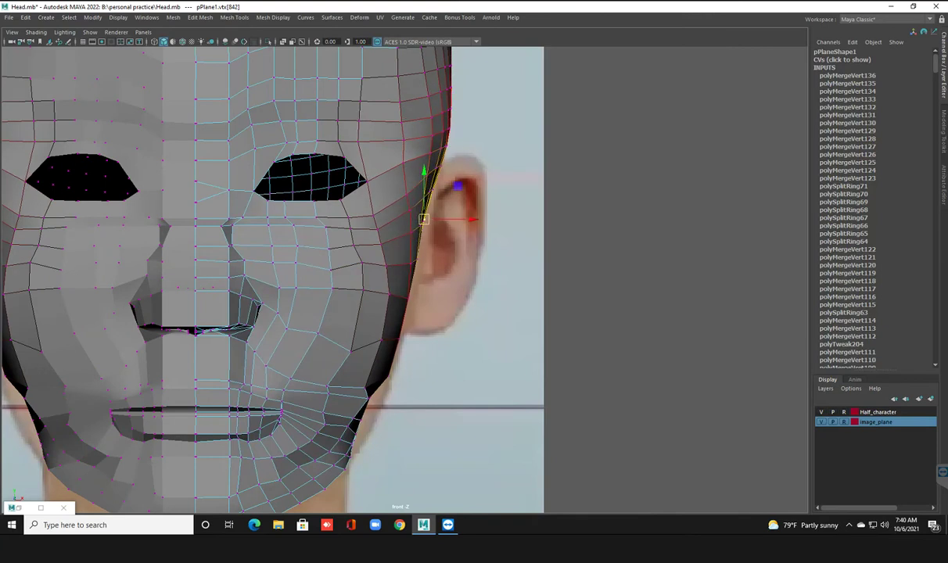
{"action": "left_click", "coordinate": [450, 88]}
{"action": "left_click_drag", "start_coordinate": [451, 88], "coordinate": [446, 86]}
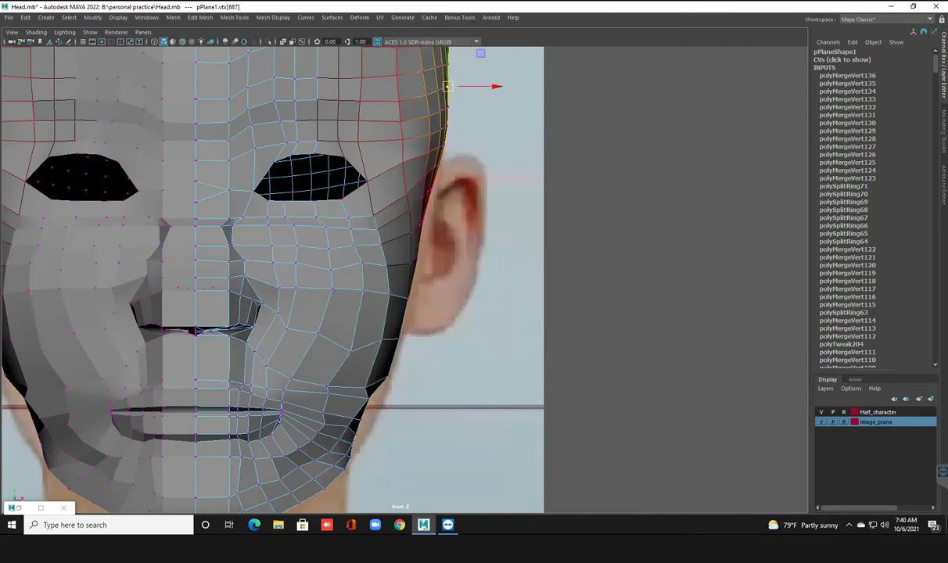
{"action": "left_click", "coordinate": [444, 127]}
{"action": "left_click_drag", "start_coordinate": [444, 127], "coordinate": [440, 126]}
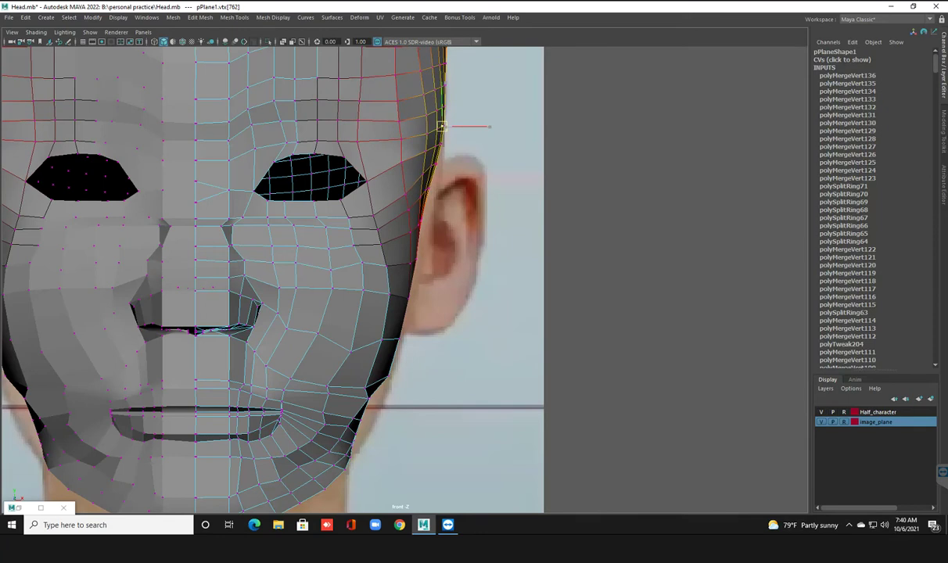
{"action": "left_click", "coordinate": [422, 256]}
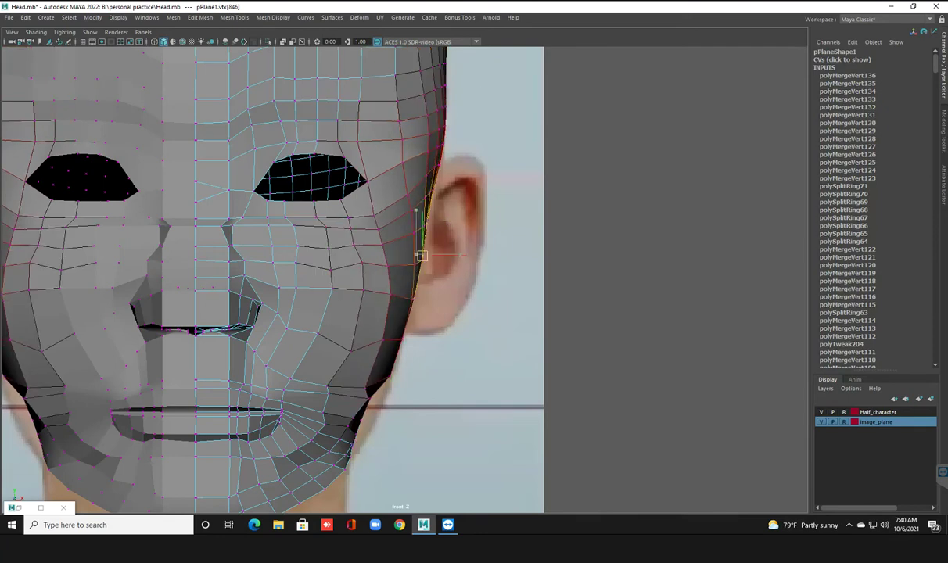
{"action": "middle_click_drag", "start_coordinate": [422, 256], "coordinate": [452, 190], "text": "alt"}
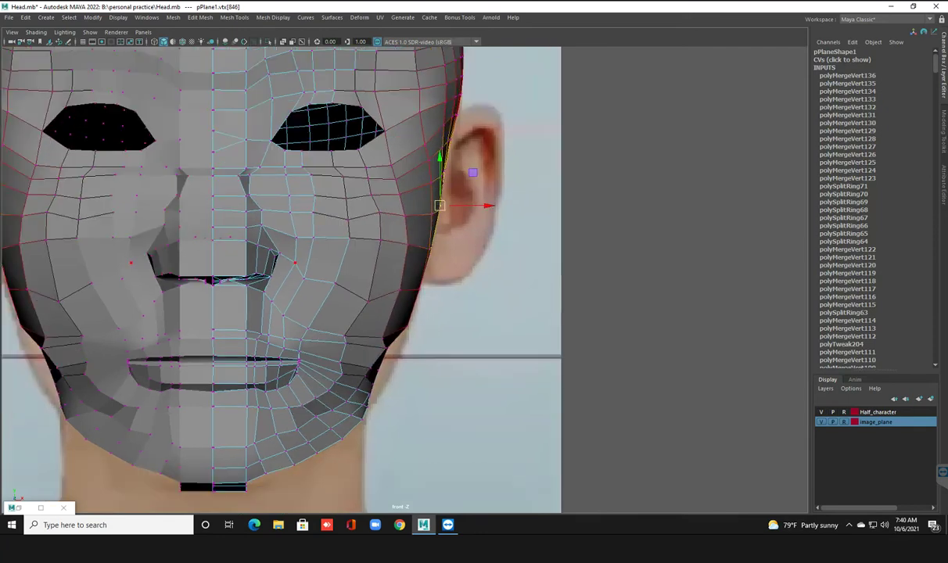
Step: Push the jaw corner slightly outward and down, then select the chin edge with soft selection off
{"action": "left_click", "coordinate": [392, 352]}
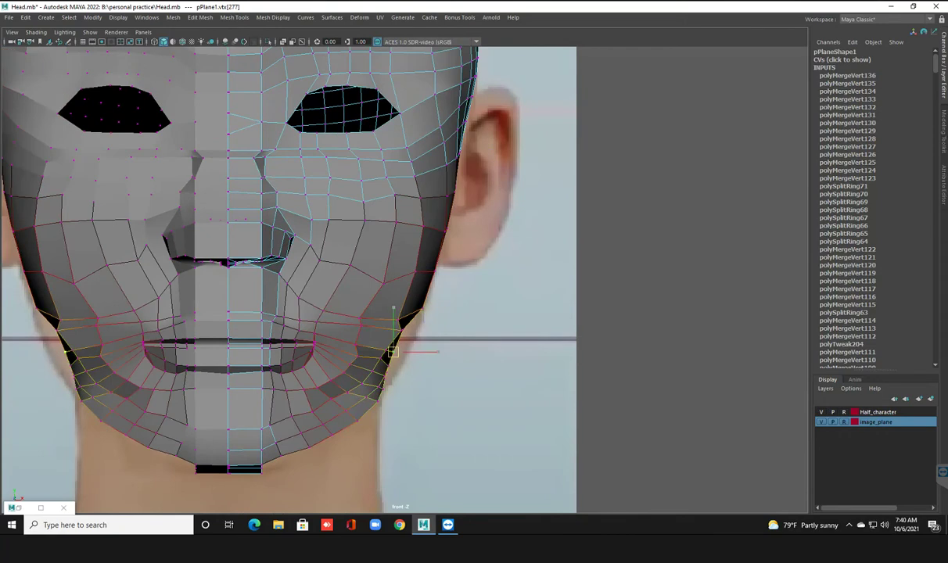
{"action": "left_click_drag", "start_coordinate": [393, 352], "coordinate": [398, 355]}
{"action": "key", "text": "F10"}
{"action": "left_click", "coordinate": [324, 428]}
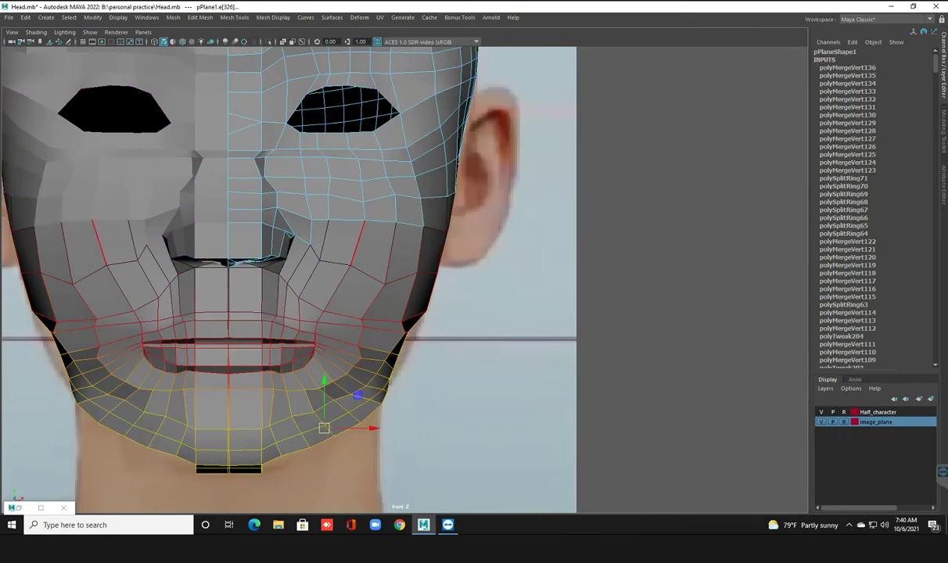
{"action": "key", "text": "b"}
{"action": "scroll", "coordinate": [408, 271], "scroll_direction": "up", "scroll_amount": 2}
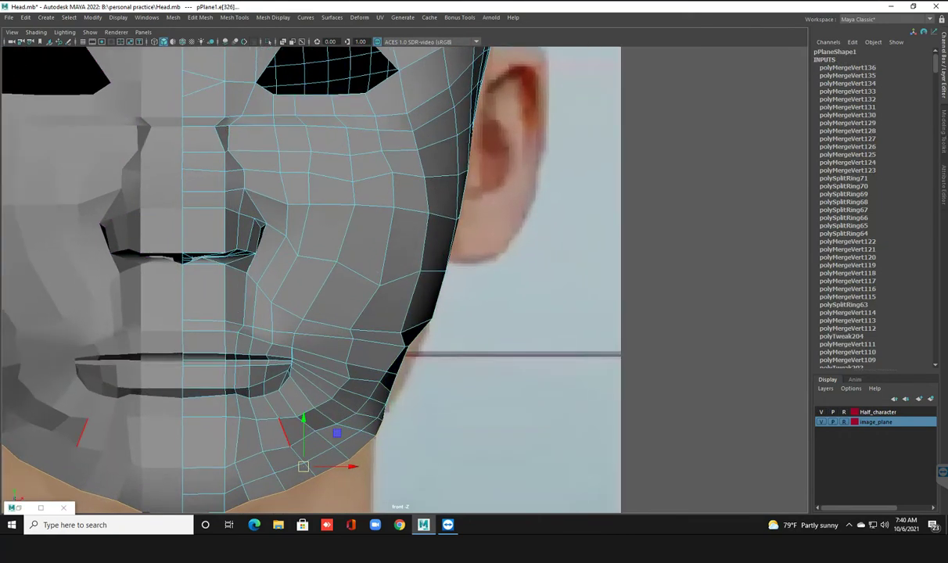
{"action": "scroll", "coordinate": [415, 235], "scroll_direction": "down", "scroll_amount": 1}
{"action": "scroll", "coordinate": [415, 235], "scroll_direction": "down", "scroll_amount": 1}
{"action": "scroll", "coordinate": [415, 235], "scroll_direction": "down", "scroll_amount": 1}
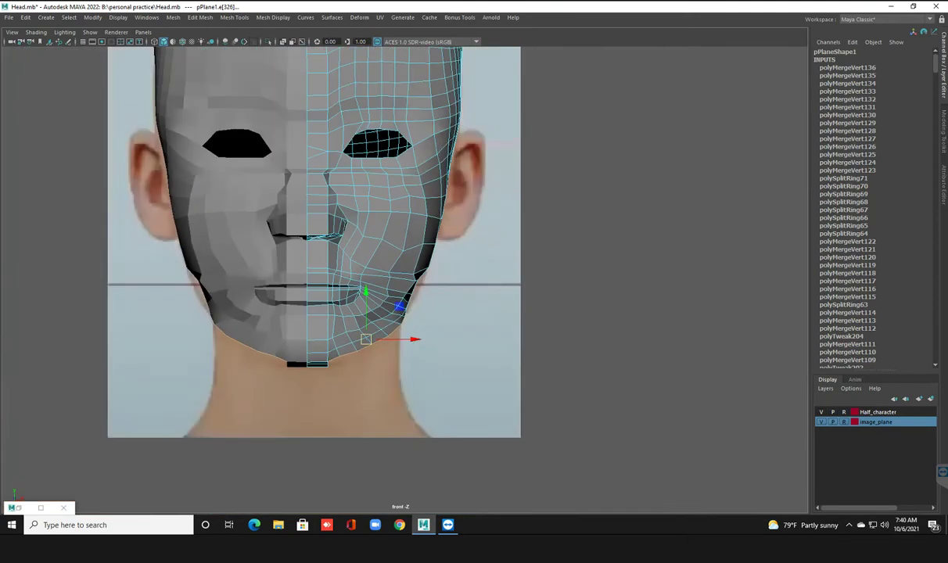
{"action": "key", "text": "space"}
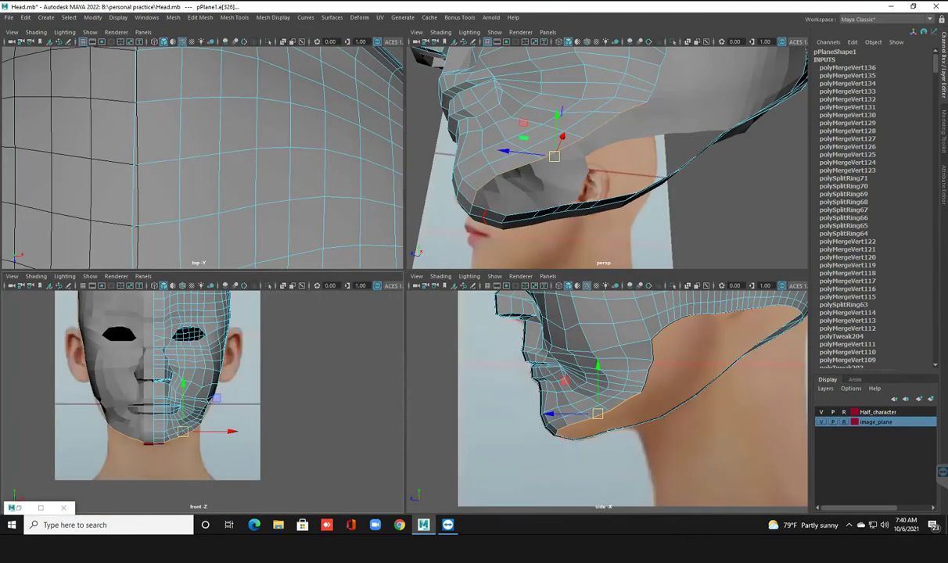
Step: Inspect the jaw in the maximised side and perspective views
{"action": "key", "text": "space"}
{"action": "scroll", "coordinate": [391, 313], "scroll_direction": "up", "scroll_amount": 1}
{"action": "scroll", "coordinate": [391, 313], "scroll_direction": "up", "scroll_amount": 1}
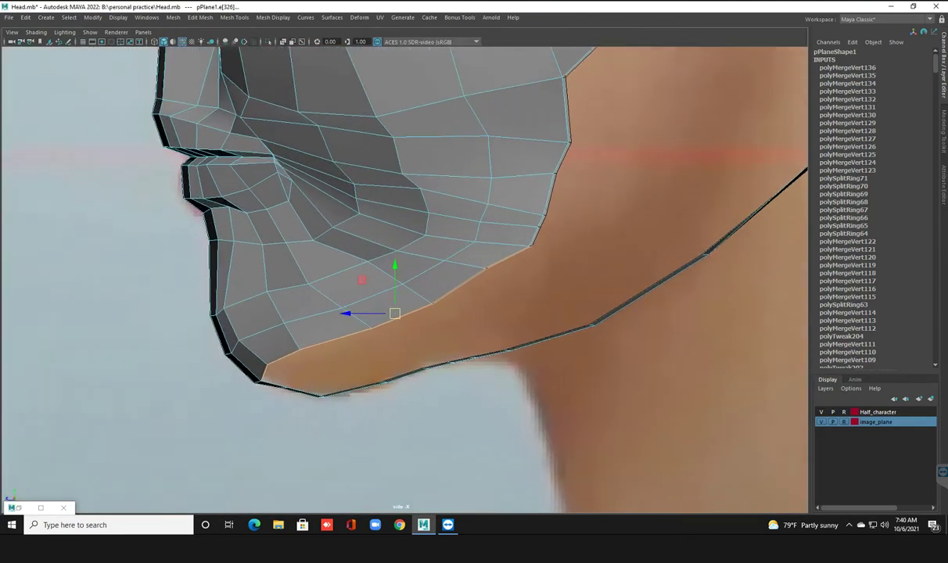
{"action": "scroll", "coordinate": [395, 313], "scroll_direction": "down", "scroll_amount": 2}
{"action": "key", "text": "space"}
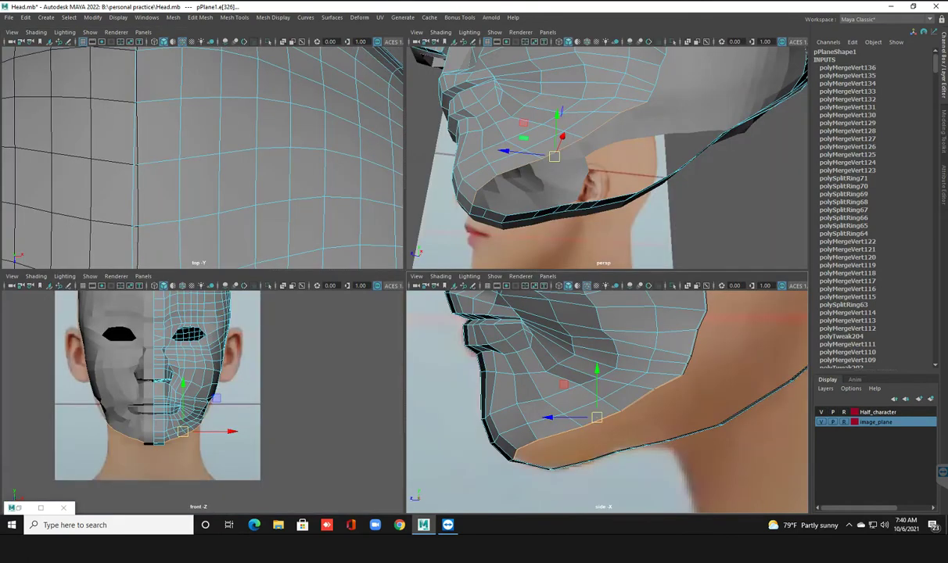
{"action": "key", "text": "space"}
{"action": "left_click_drag", "start_coordinate": [469, 274], "coordinate": [352, 235], "text": "alt"}
{"action": "key", "text": "space"}
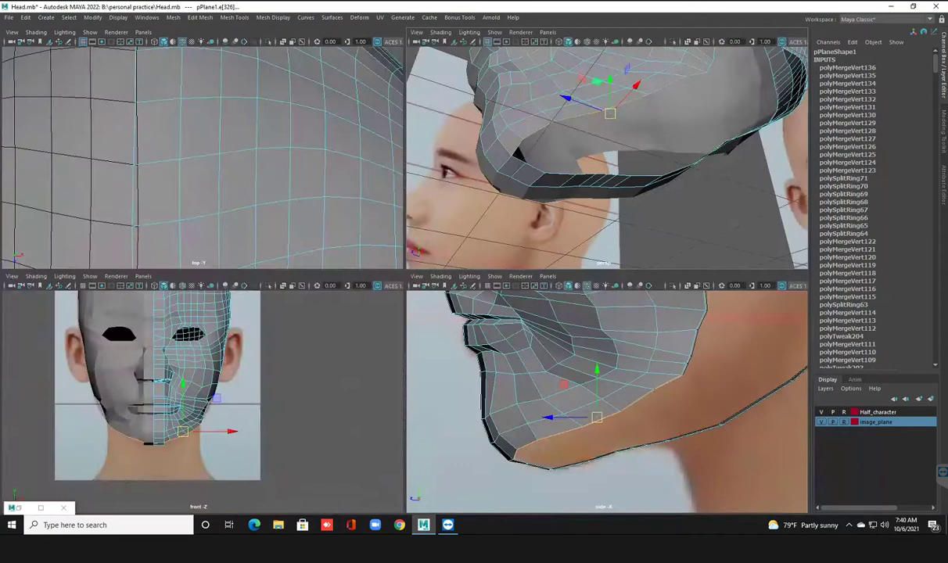
Step: Extrude the jaw's bottom border edges and drag them down toward the neck in side view
{"action": "key", "text": "space"}
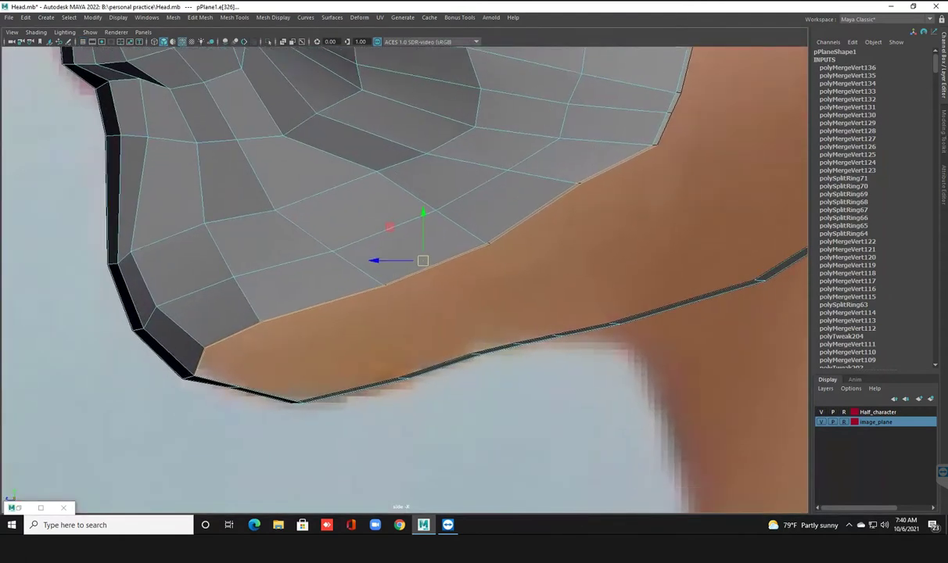
{"action": "middle_click_drag", "start_coordinate": [405, 313], "coordinate": [422, 255], "text": "alt"}
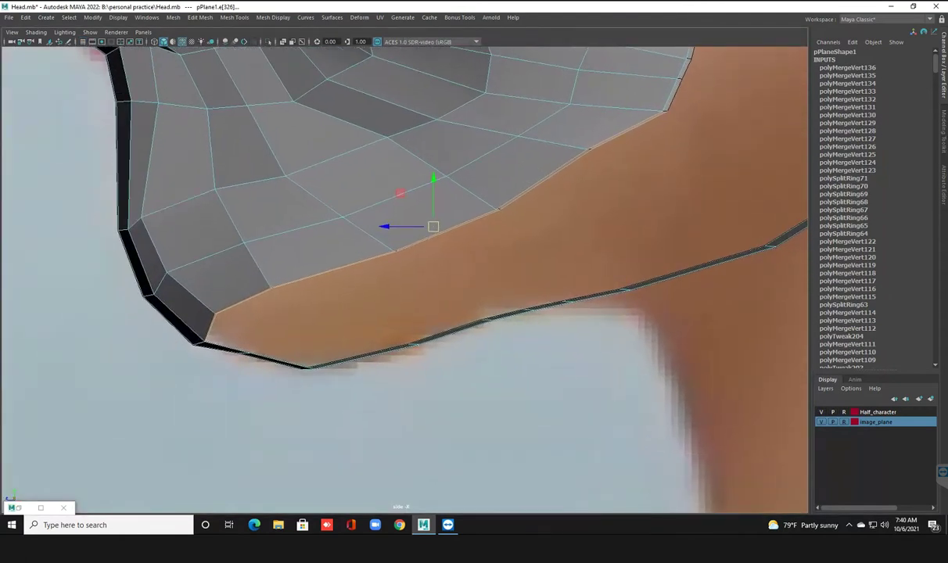
{"action": "key", "text": "ctrl+e"}
{"action": "left_click_drag", "start_coordinate": [561, 219], "coordinate": [585, 264]}
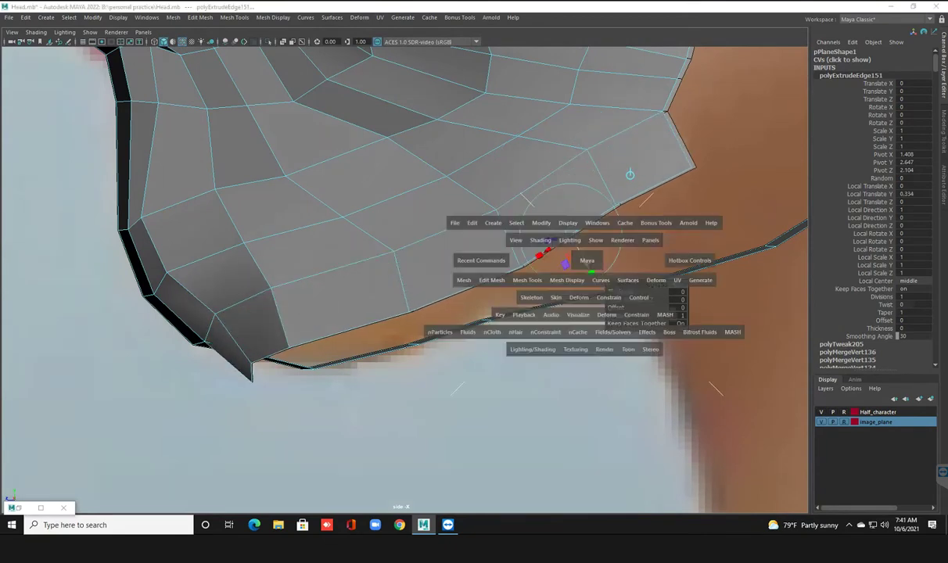
Step: Angle the first neck extrusion (polyExtrudeEdge151) back toward the throat, checking it in smooth preview
{"action": "key", "text": "space"}
{"action": "key", "text": "space"}
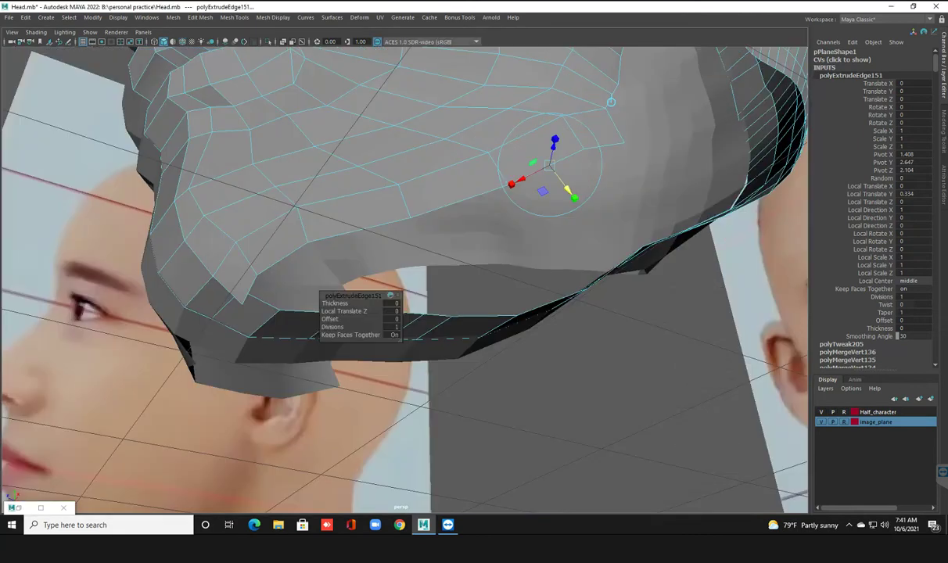
{"action": "mouse_move", "coordinate": [403, 279]}
{"action": "left_mouse_down", "text": "alt"}
{"action": "mouse_move", "coordinate": [336, 258]}
{"action": "mouse_move", "coordinate": [313, 266]}
{"action": "left_mouse_up", "text": "alt"}
{"action": "left_click_drag", "start_coordinate": [260, 355], "coordinate": [297, 306], "text": "alt"}
{"action": "left_click_drag", "start_coordinate": [247, 397], "coordinate": [237, 366]}
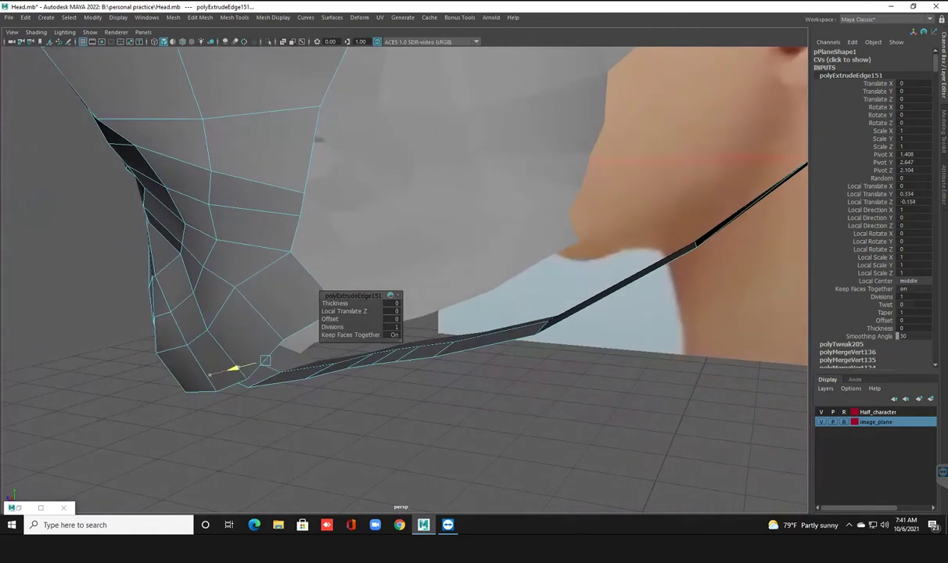
{"action": "key", "text": "f"}
{"action": "left_click_drag", "start_coordinate": [438, 274], "coordinate": [278, 258], "text": "alt"}
{"action": "key", "text": "3"}
{"action": "mouse_move", "coordinate": [663, 186]}
{"action": "left_mouse_down", "text": "alt"}
{"action": "mouse_move", "coordinate": [630, 211]}
{"action": "mouse_move", "coordinate": [273, 243]}
{"action": "mouse_move", "coordinate": [305, 325]}
{"action": "left_mouse_up", "text": "alt"}
{"action": "mouse_move", "coordinate": [223, 387]}
{"action": "left_mouse_down"}
{"action": "mouse_move", "coordinate": [631, 228]}
{"action": "mouse_move", "coordinate": [682, 225]}
{"action": "left_mouse_up"}
{"action": "mouse_move", "coordinate": [648, 308]}
{"action": "left_mouse_down"}
{"action": "mouse_move", "coordinate": [565, 239]}
{"action": "mouse_move", "coordinate": [430, 225]}
{"action": "mouse_move", "coordinate": [498, 203]}
{"action": "left_mouse_up"}
Step: Extrude the chin border again (polyExtrudeEdge152) and tuck it up and back under the jaw
{"action": "key", "text": "space"}
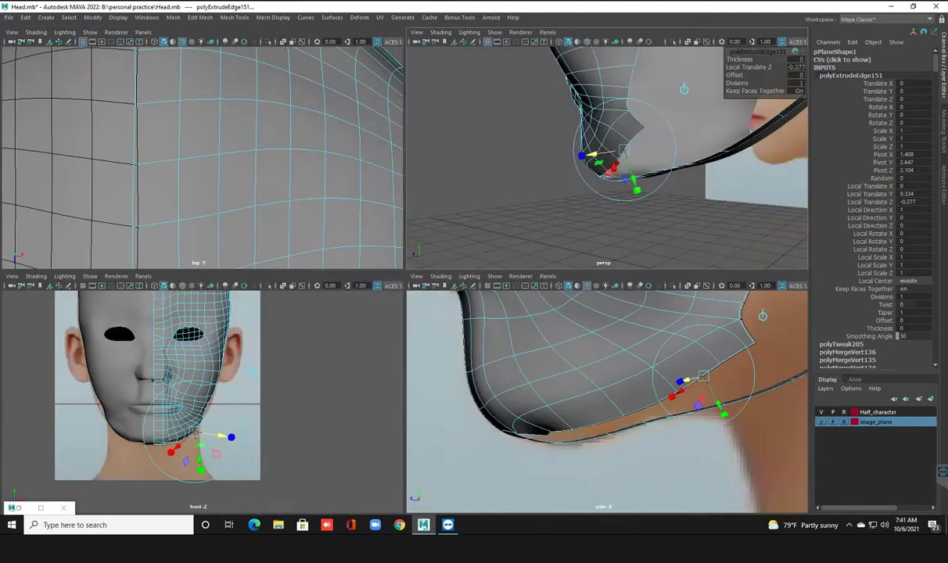
{"action": "key", "text": "space"}
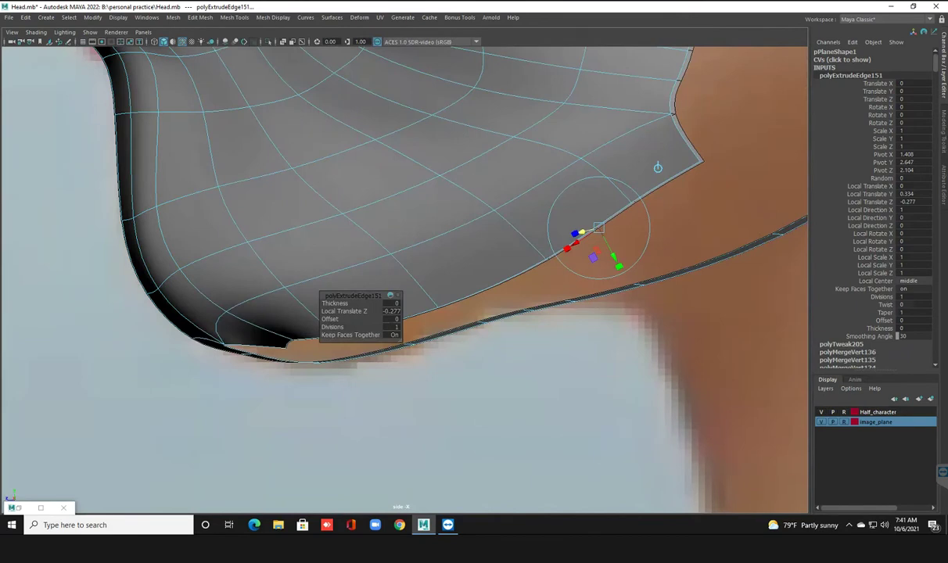
{"action": "key", "text": "ctrl+e"}
{"action": "middle_click_drag", "start_coordinate": [614, 250], "coordinate": [613, 247]}
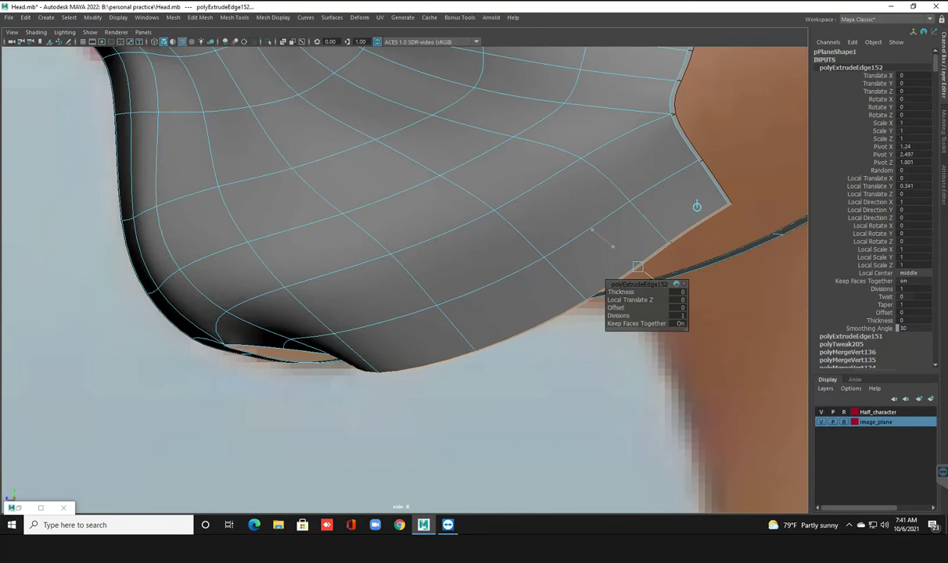
{"action": "key", "text": "space"}
{"action": "key", "text": "space"}
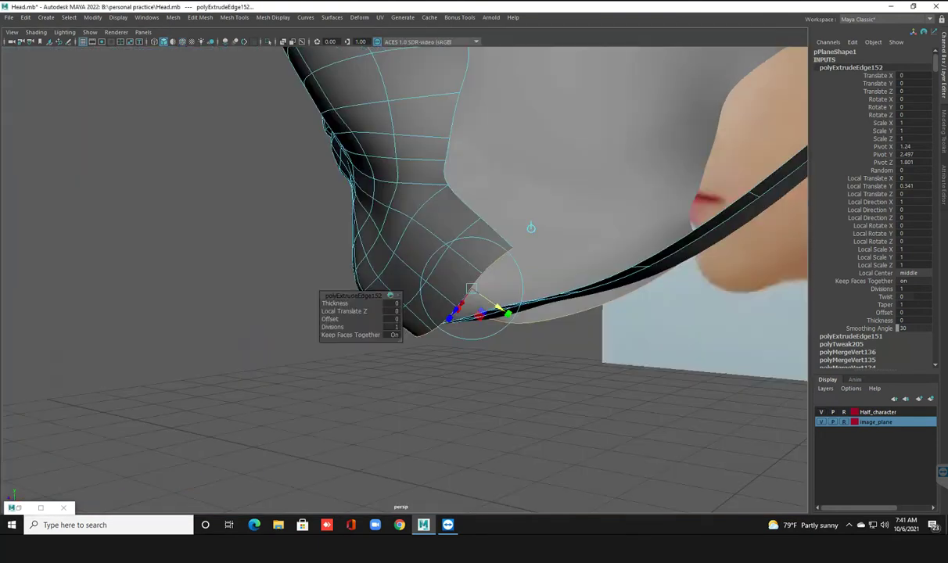
{"action": "scroll", "coordinate": [531, 228], "scroll_direction": "up", "scroll_amount": 5}
{"action": "left_click_drag", "start_coordinate": [495, 355], "coordinate": [498, 379], "text": "alt"}
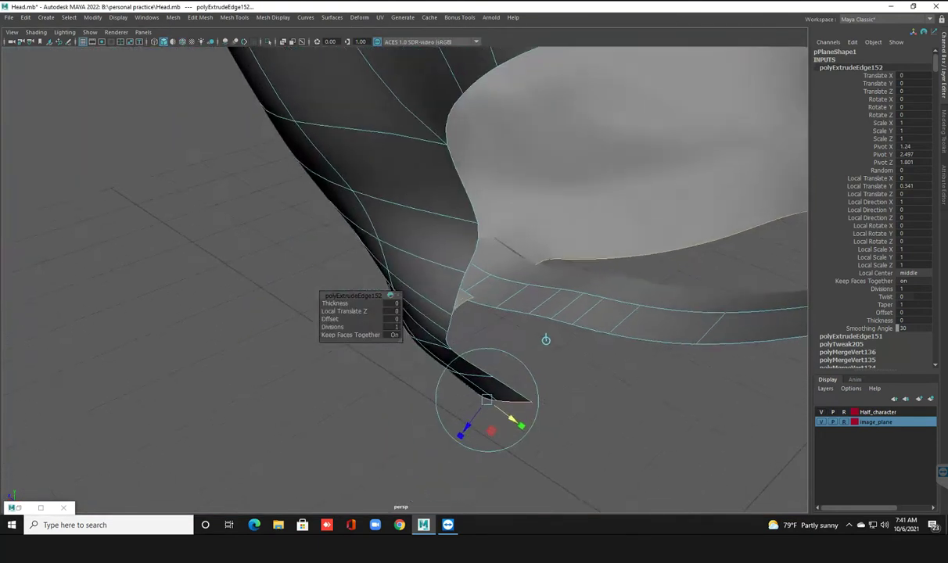
{"action": "mouse_move", "coordinate": [497, 378]}
{"action": "middle_mouse_down"}
{"action": "mouse_move", "coordinate": [547, 326]}
{"action": "mouse_move", "coordinate": [526, 421]}
{"action": "middle_mouse_up"}
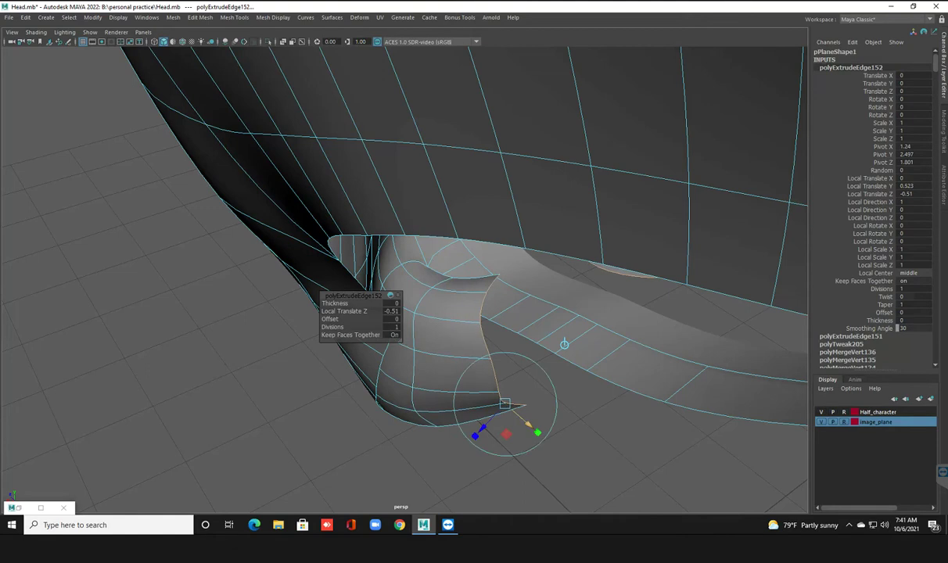
{"action": "key", "text": "f"}
{"action": "left_click_drag", "start_coordinate": [351, 280], "coordinate": [337, 420], "text": "alt"}
{"action": "key", "text": "1"}
Step: Scale the extruded edges flat into a vertical line and slide them sideways toward the gaps
{"action": "key", "text": "w"}
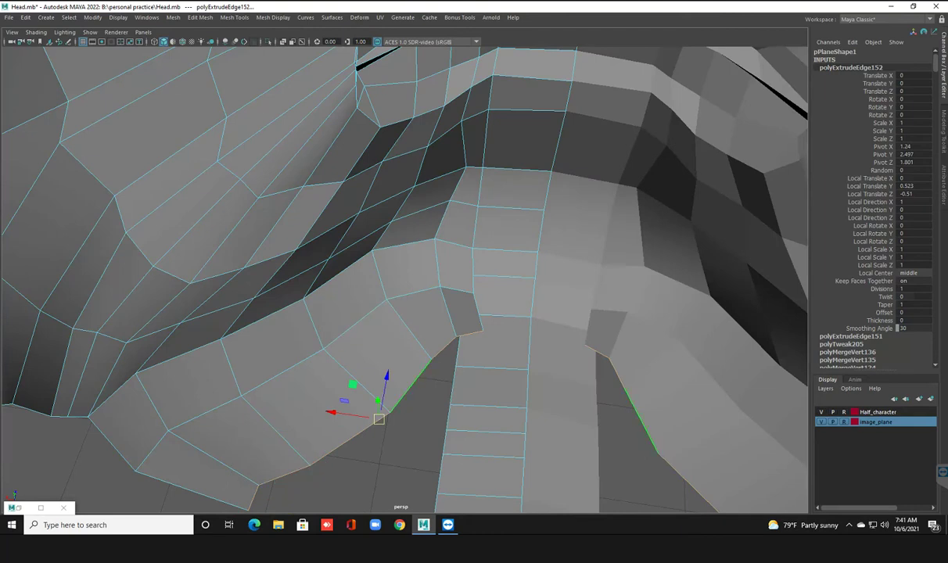
{"action": "key", "text": "e"}
{"action": "key", "text": "r"}
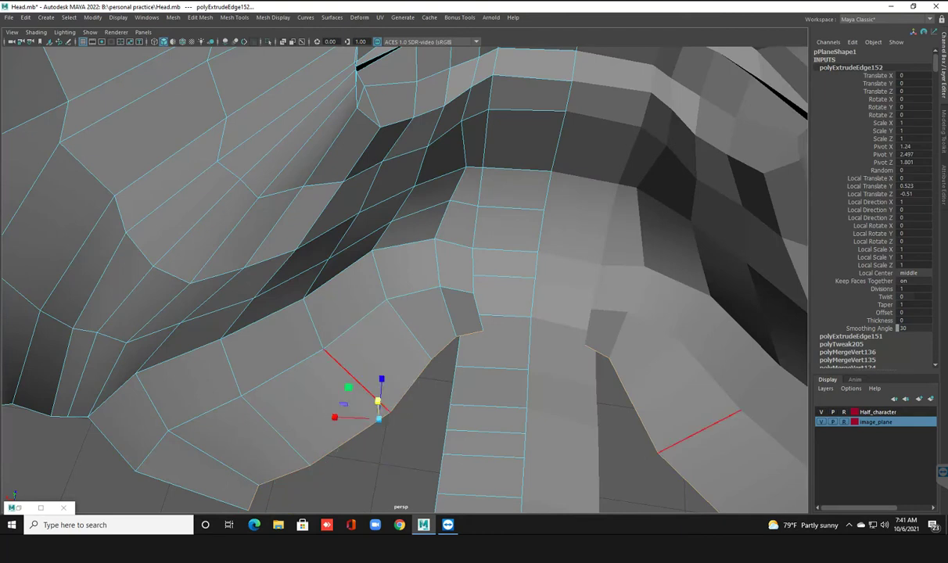
{"action": "left_click_drag", "start_coordinate": [378, 401], "coordinate": [378, 419]}
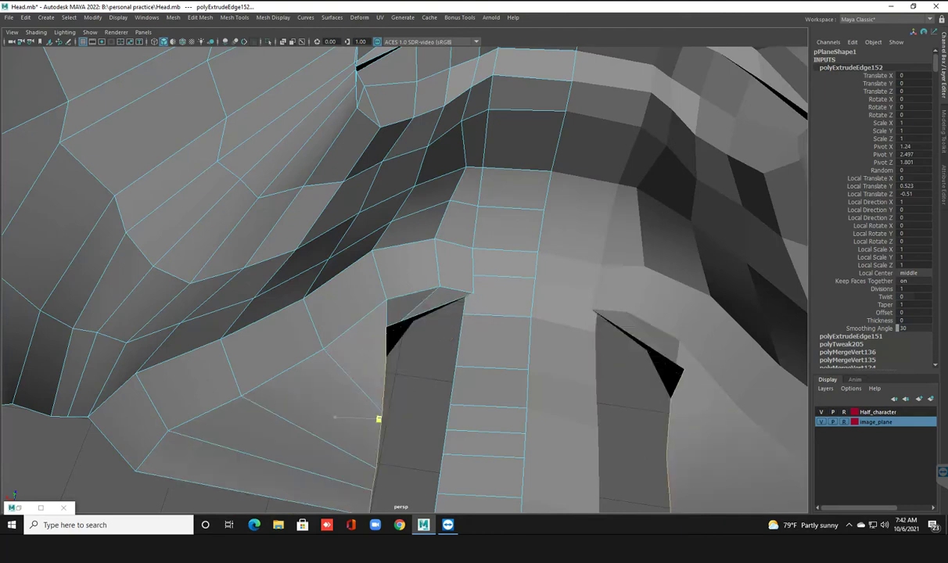
{"action": "mouse_move", "coordinate": [332, 412]}
{"action": "left_mouse_down"}
{"action": "mouse_move", "coordinate": [401, 423]}
{"action": "mouse_move", "coordinate": [368, 391]}
{"action": "left_mouse_up"}
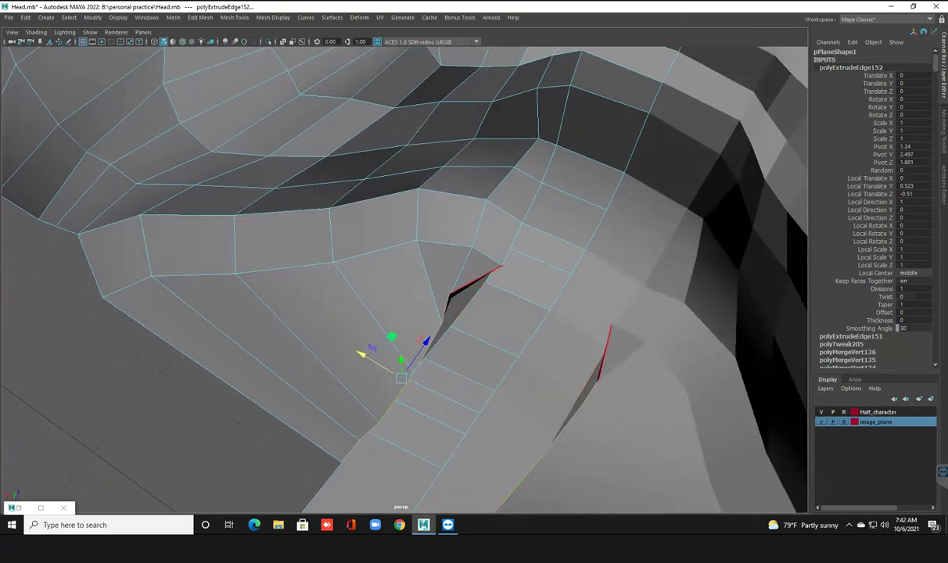
Step: Move the gap border edges to narrow the dark gaps by the jaw
{"action": "double_click", "coordinate": [473, 280]}
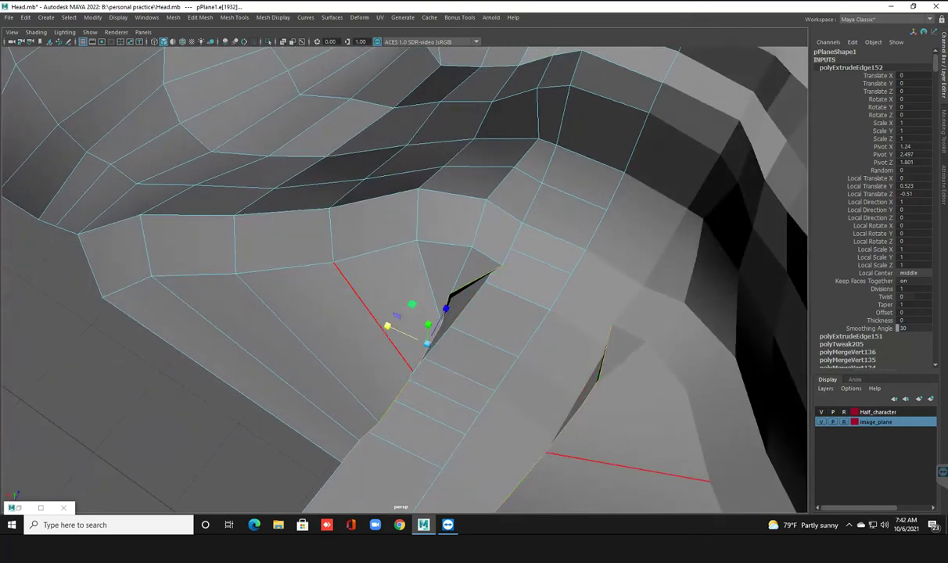
{"action": "left_click_drag", "start_coordinate": [426, 345], "coordinate": [427, 344]}
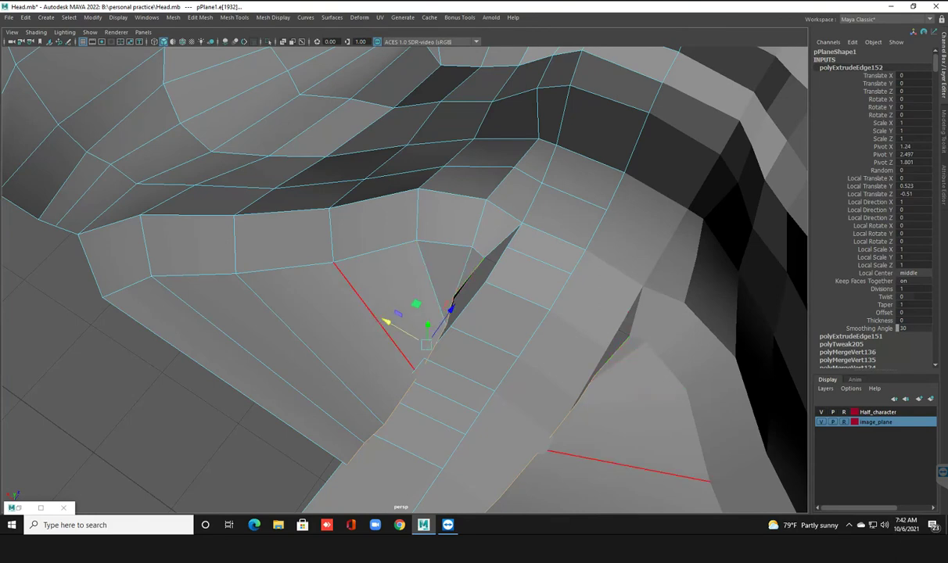
{"action": "mouse_move", "coordinate": [426, 344]}
{"action": "left_mouse_down"}
{"action": "mouse_move", "coordinate": [378, 317]}
{"action": "mouse_move", "coordinate": [387, 324]}
{"action": "mouse_move", "coordinate": [480, 250]}
{"action": "mouse_move", "coordinate": [498, 225]}
{"action": "mouse_move", "coordinate": [497, 201]}
{"action": "mouse_move", "coordinate": [480, 194]}
{"action": "mouse_move", "coordinate": [483, 227]}
{"action": "mouse_move", "coordinate": [485, 178]}
{"action": "mouse_move", "coordinate": [508, 199]}
{"action": "mouse_move", "coordinate": [499, 264]}
{"action": "mouse_move", "coordinate": [534, 258]}
{"action": "mouse_move", "coordinate": [487, 249]}
{"action": "mouse_move", "coordinate": [475, 199]}
{"action": "mouse_move", "coordinate": [468, 312]}
{"action": "left_mouse_up"}
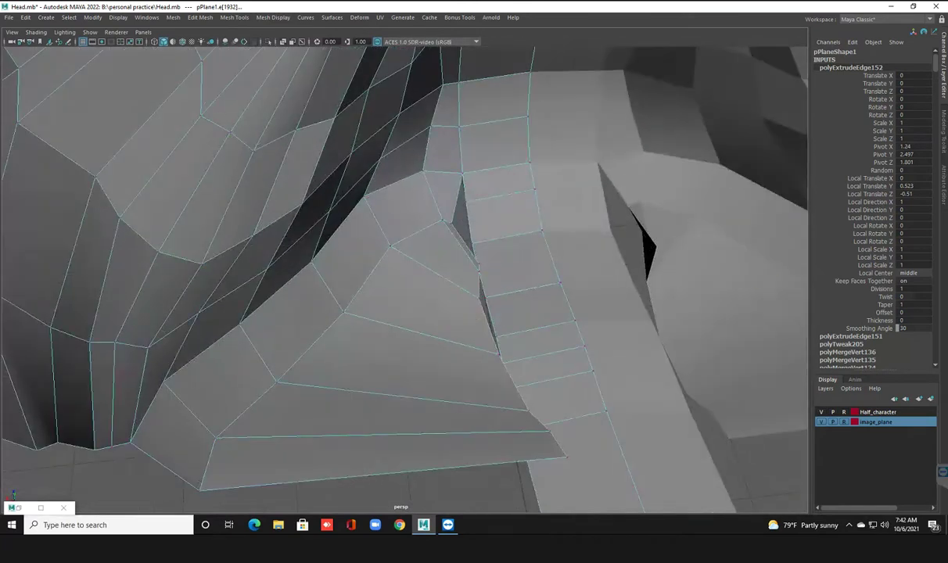
{"action": "scroll", "coordinate": [469, 298], "scroll_direction": "up", "scroll_amount": 2}
{"action": "scroll", "coordinate": [470, 298], "scroll_direction": "up", "scroll_amount": 2}
{"action": "scroll", "coordinate": [470, 298], "scroll_direction": "up", "scroll_amount": 1}
{"action": "mouse_move", "coordinate": [469, 297]}
{"action": "left_mouse_down", "text": "alt"}
{"action": "mouse_move", "coordinate": [418, 278]}
{"action": "mouse_move", "coordinate": [395, 251]}
{"action": "mouse_move", "coordinate": [391, 215]}
{"action": "left_mouse_up", "text": "alt"}
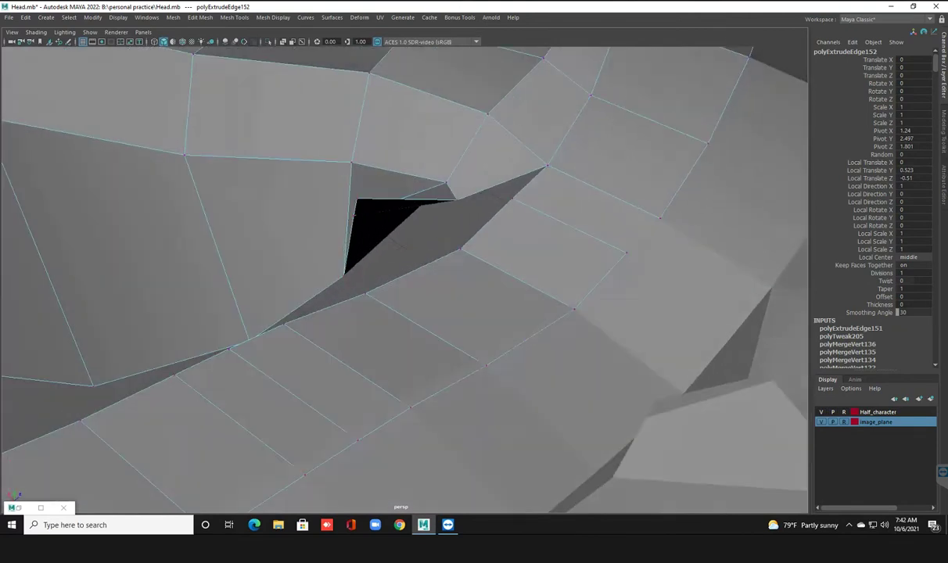
Step: Drag the vertices around the gap near the ear to nearly close it
{"action": "left_click", "coordinate": [354, 214]}
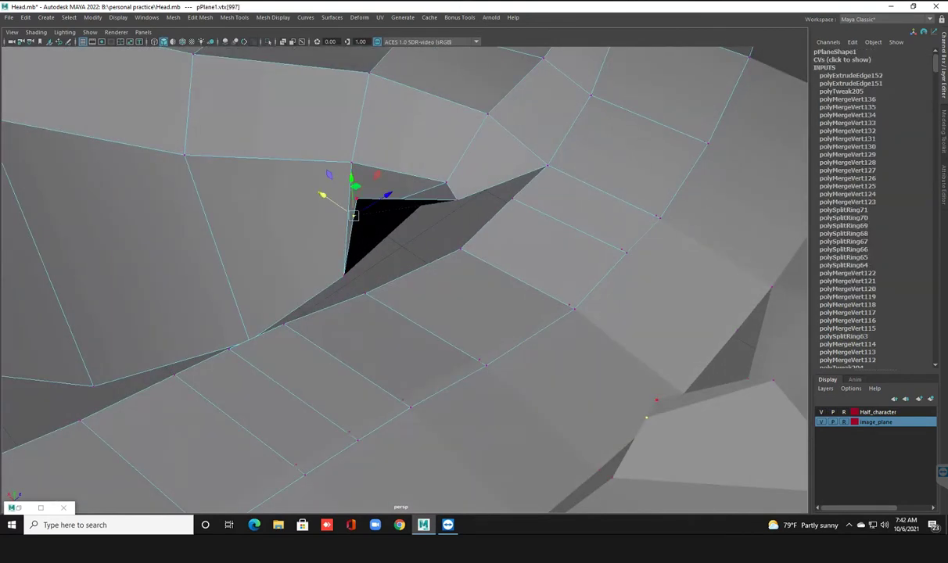
{"action": "mouse_move", "coordinate": [354, 214]}
{"action": "left_mouse_down"}
{"action": "mouse_move", "coordinate": [384, 218]}
{"action": "mouse_move", "coordinate": [422, 266]}
{"action": "mouse_move", "coordinate": [413, 255]}
{"action": "left_mouse_up"}
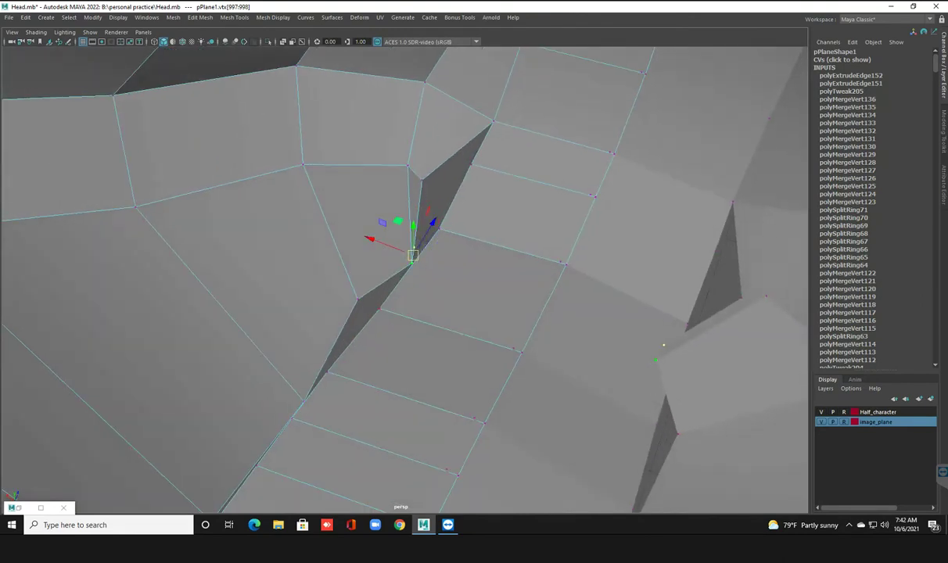
{"action": "left_click", "coordinate": [411, 262]}
{"action": "left_click", "coordinate": [414, 249]}
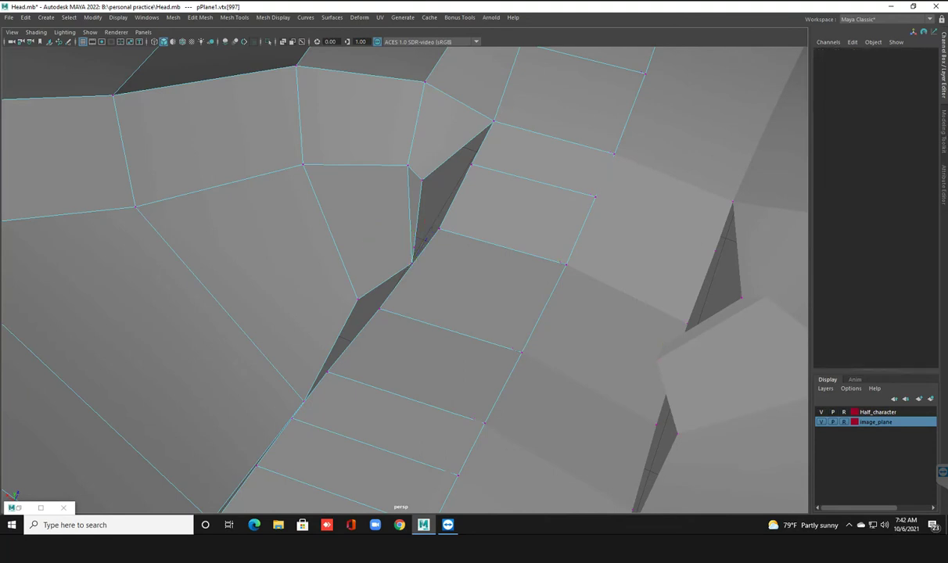
{"action": "left_click", "coordinate": [414, 247]}
{"action": "left_click_drag", "start_coordinate": [414, 247], "coordinate": [434, 228]}
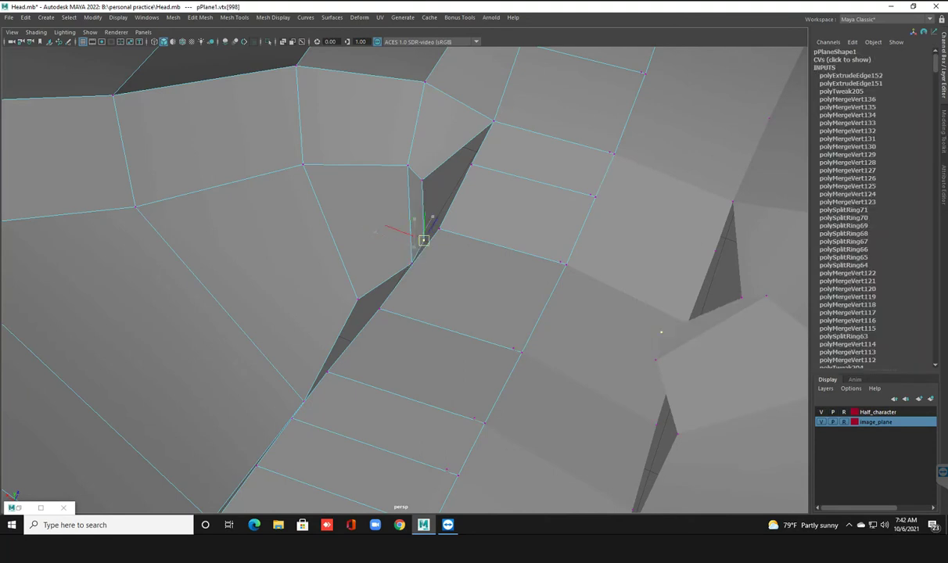
{"action": "left_click", "coordinate": [422, 181]}
{"action": "left_click_drag", "start_coordinate": [422, 180], "coordinate": [464, 166]}
Step: Merge the loose vertex pairs to weld the gaps shut
{"action": "left_click", "coordinate": [466, 165], "text": "shift"}
{"action": "right_click_drag", "start_coordinate": [483, 201], "coordinate": [467, 165], "text": "shift"}
{"action": "right_click_drag", "start_coordinate": [451, 225], "coordinate": [500, 225], "text": "shift"}
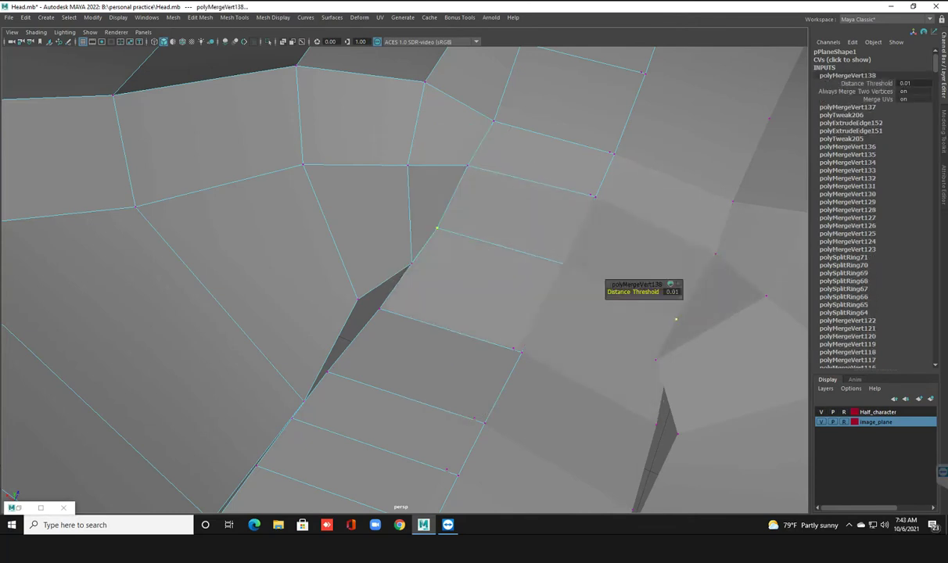
{"action": "left_click", "coordinate": [677, 432]}
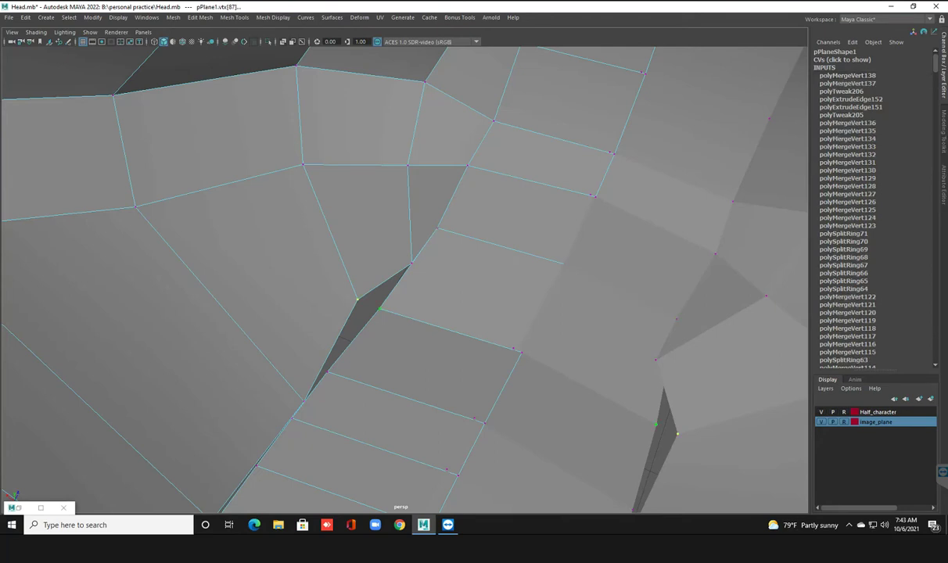
{"action": "right_click_drag", "start_coordinate": [391, 266], "coordinate": [426, 254], "text": "shift"}
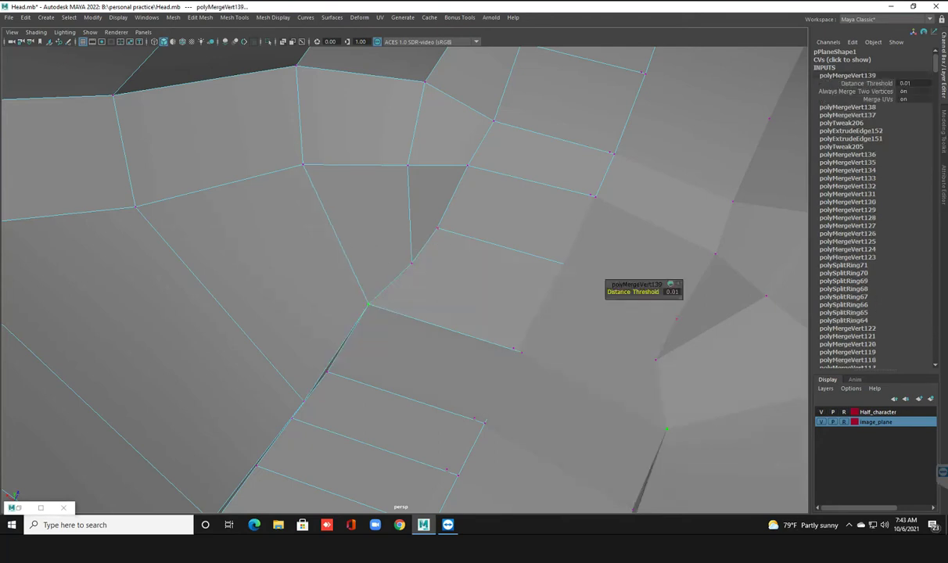
{"action": "key", "text": "F8"}
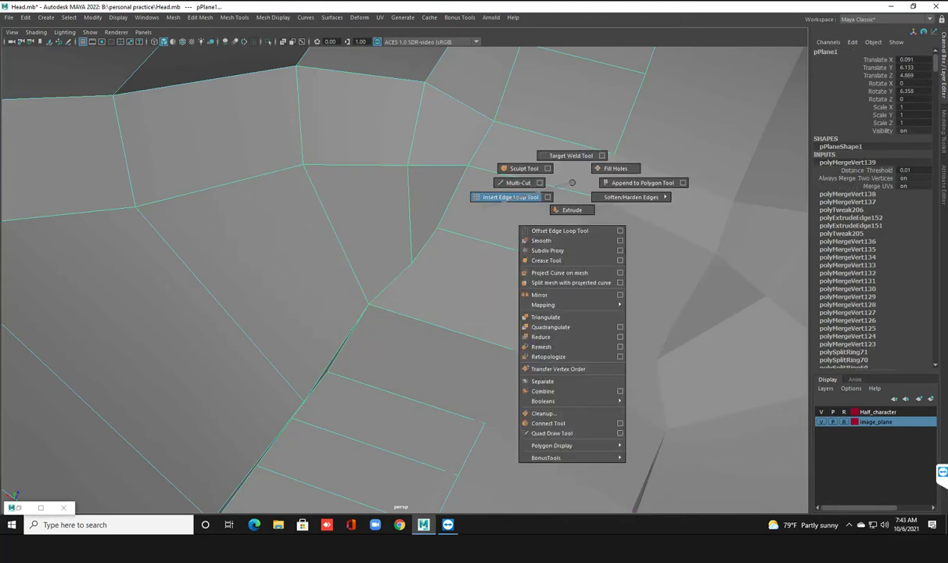
Step: Insert an edge loop across the neck strip
{"action": "right_click_drag", "start_coordinate": [547, 196], "coordinate": [547, 195]}
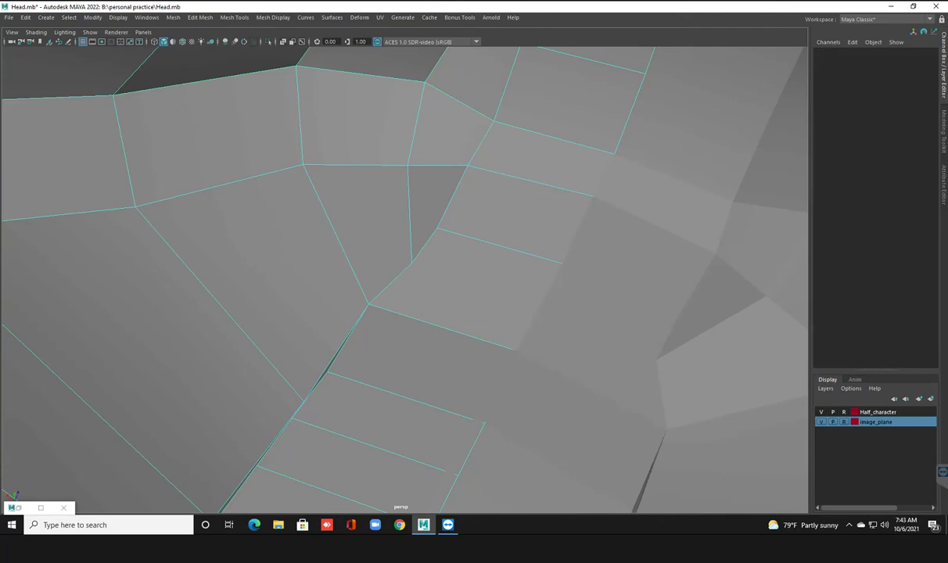
{"action": "key", "text": "F9"}
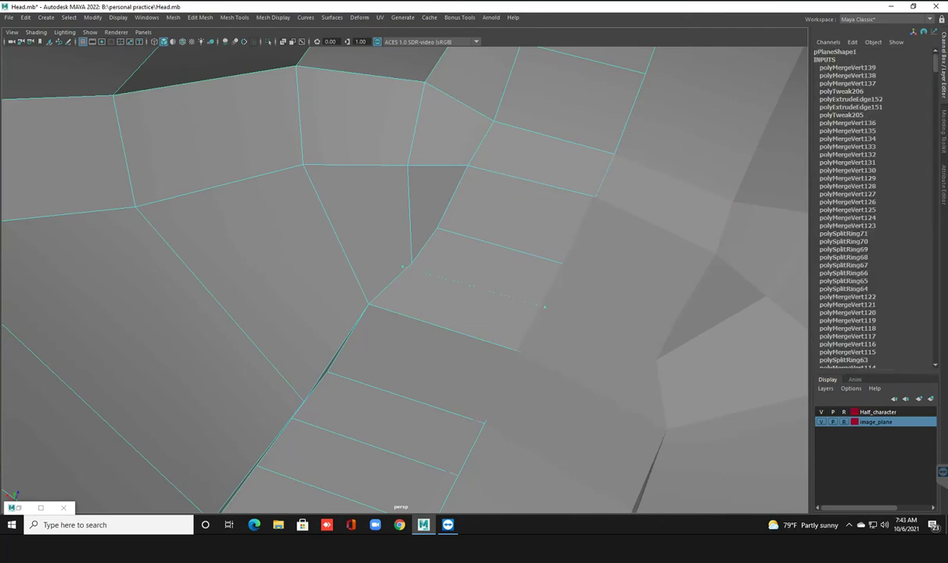
{"action": "left_click", "coordinate": [545, 307]}
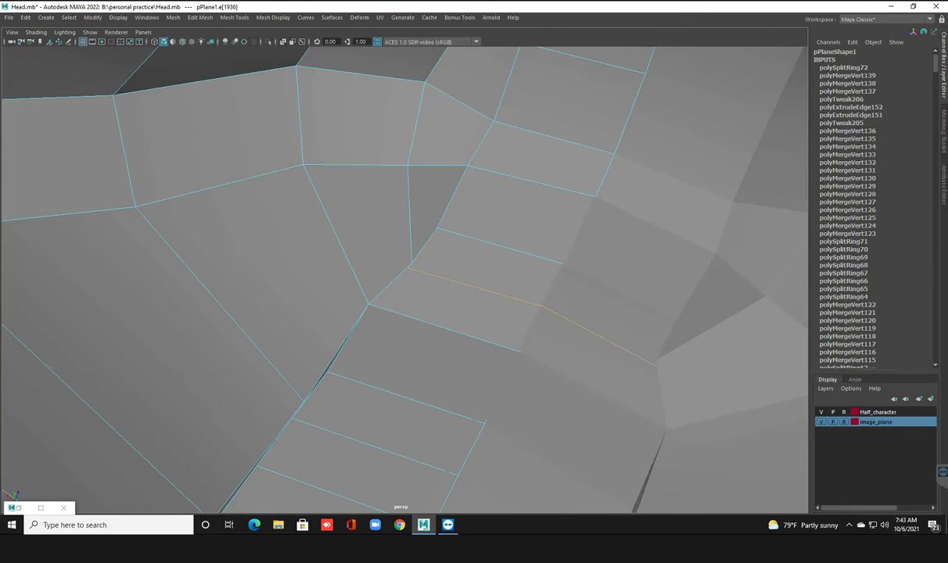
{"action": "left_click_drag", "start_coordinate": [545, 307], "coordinate": [557, 279], "text": "alt"}
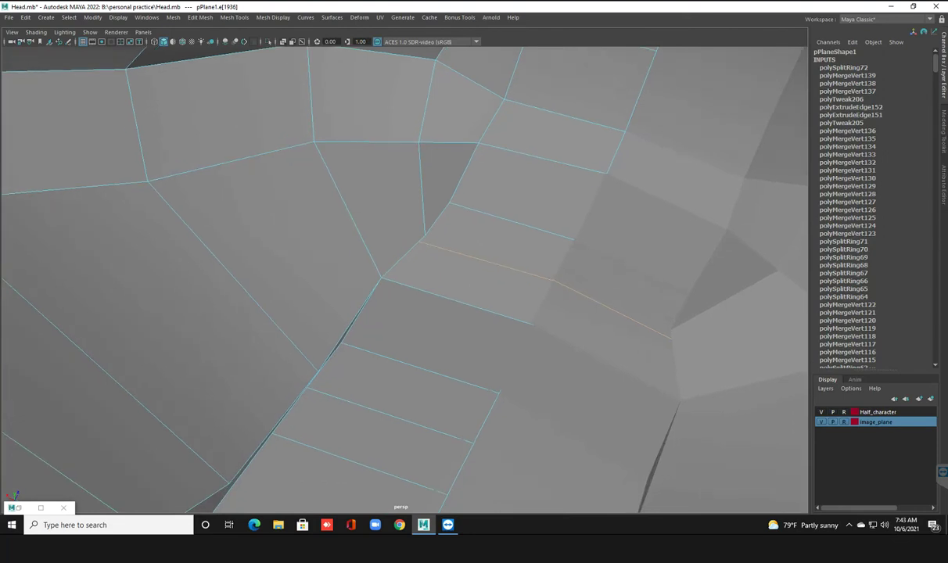
{"action": "mouse_move", "coordinate": [557, 279]}
{"action": "left_mouse_down", "text": "alt"}
{"action": "mouse_move", "coordinate": [579, 258]}
{"action": "mouse_move", "coordinate": [547, 281]}
{"action": "left_mouse_up", "text": "alt"}
{"action": "key", "text": "F9"}
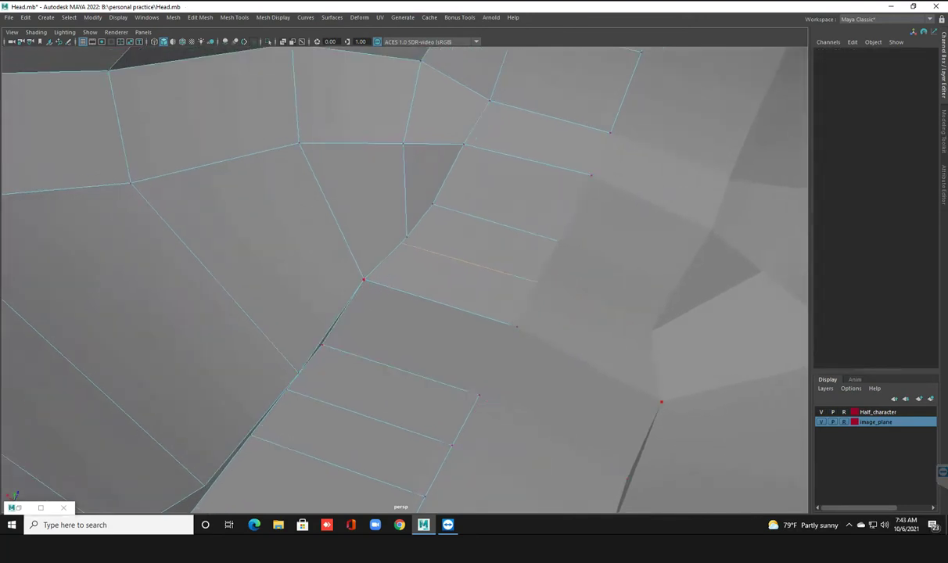
Step: Merge the first stray vertices on the extruded strip
{"action": "left_click", "coordinate": [406, 236]}
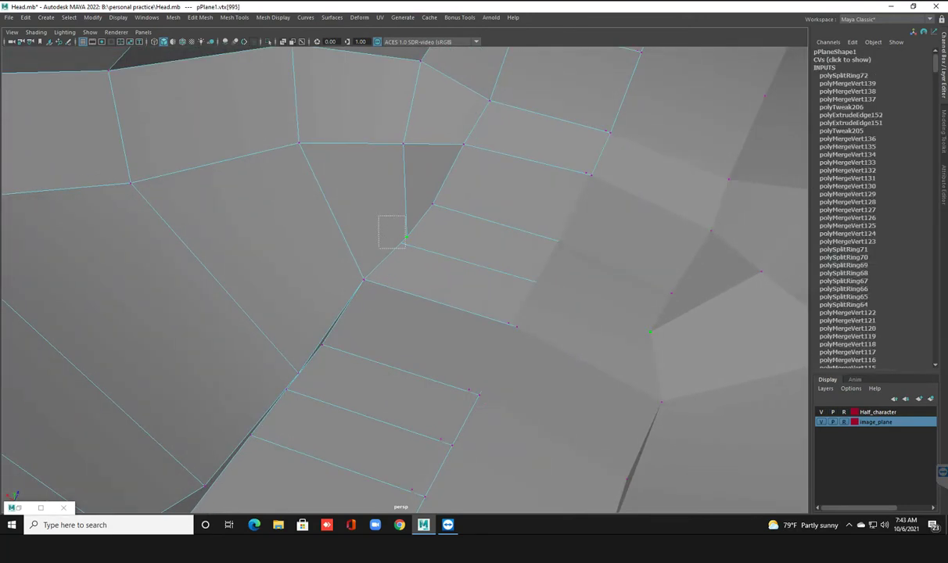
{"action": "right_click_drag", "start_coordinate": [402, 237], "coordinate": [452, 210], "text": "shift"}
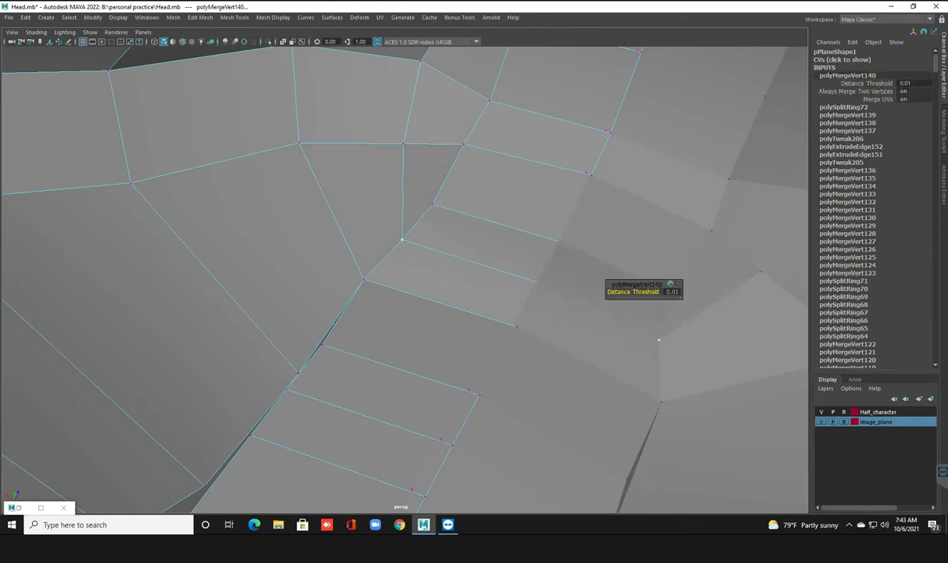
{"action": "left_click", "coordinate": [323, 345]}
{"action": "right_click", "coordinate": [324, 352], "text": "shift"}
{"action": "left_click", "coordinate": [375, 338]}
{"action": "middle_click_drag", "start_coordinate": [621, 498], "coordinate": [682, 454], "text": "alt"}
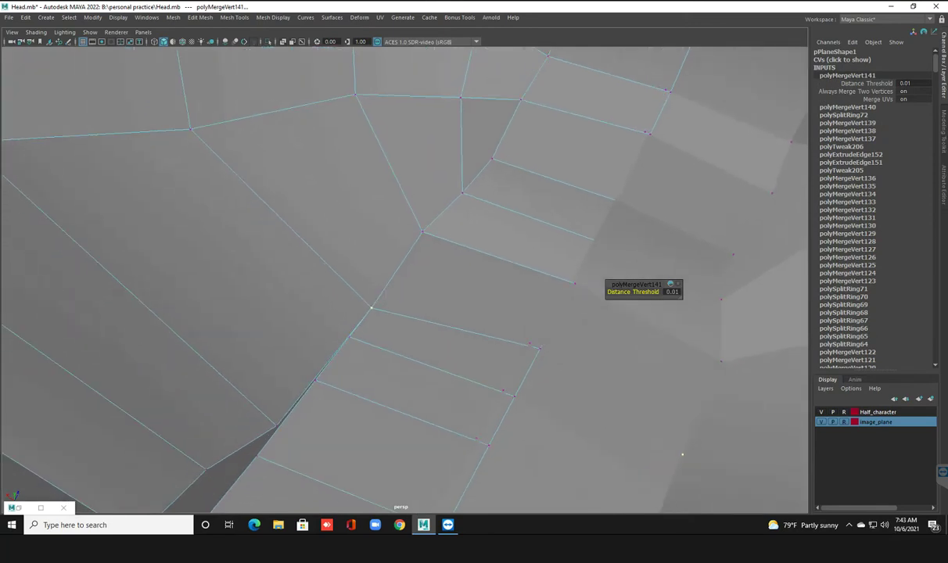
{"action": "middle_click_drag", "start_coordinate": [682, 453], "coordinate": [720, 404], "text": "alt"}
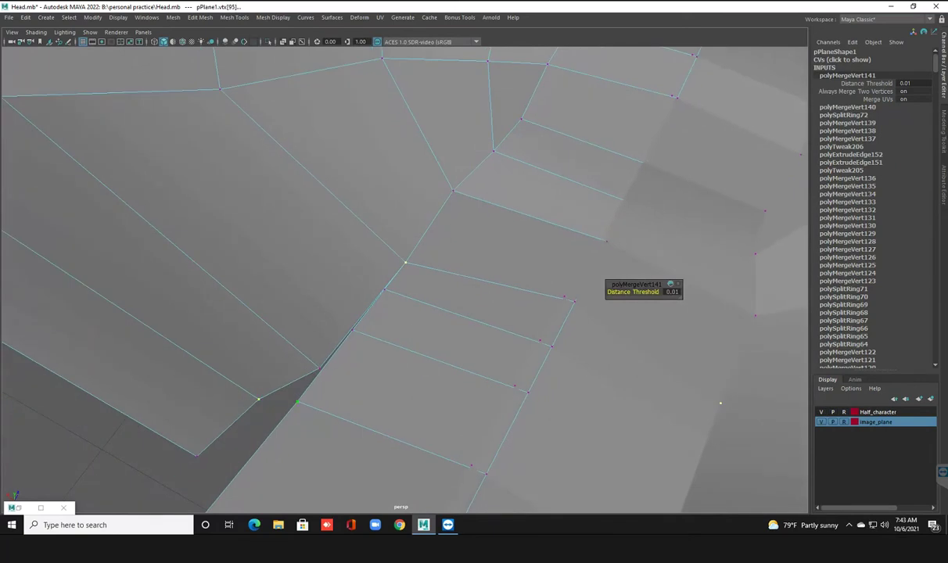
Step: Merge another vertex with its neighbour, then weld the next pair at their centre
{"action": "right_click_drag", "start_coordinate": [320, 368], "coordinate": [345, 357], "text": "shift"}
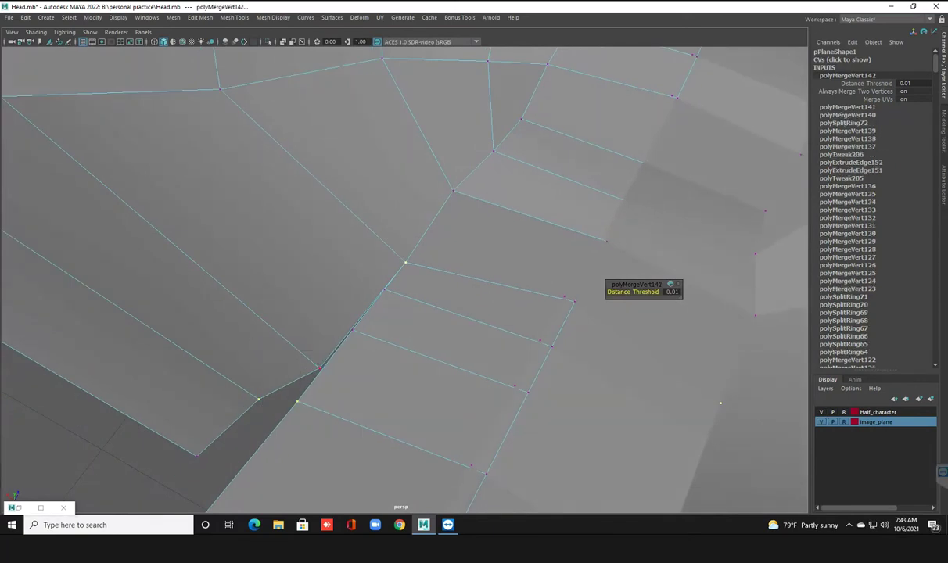
{"action": "left_click", "coordinate": [320, 368]}
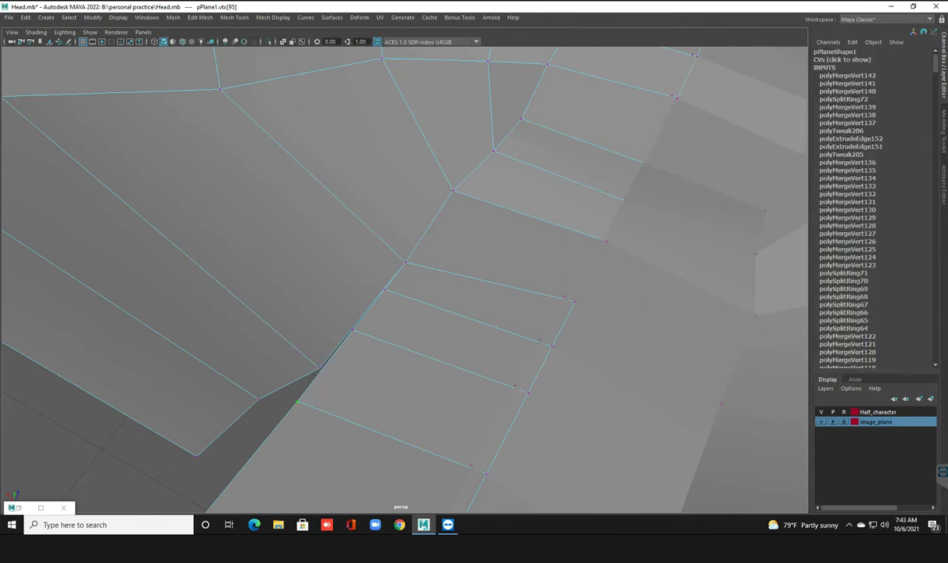
{"action": "right_click", "coordinate": [306, 379], "text": "shift"}
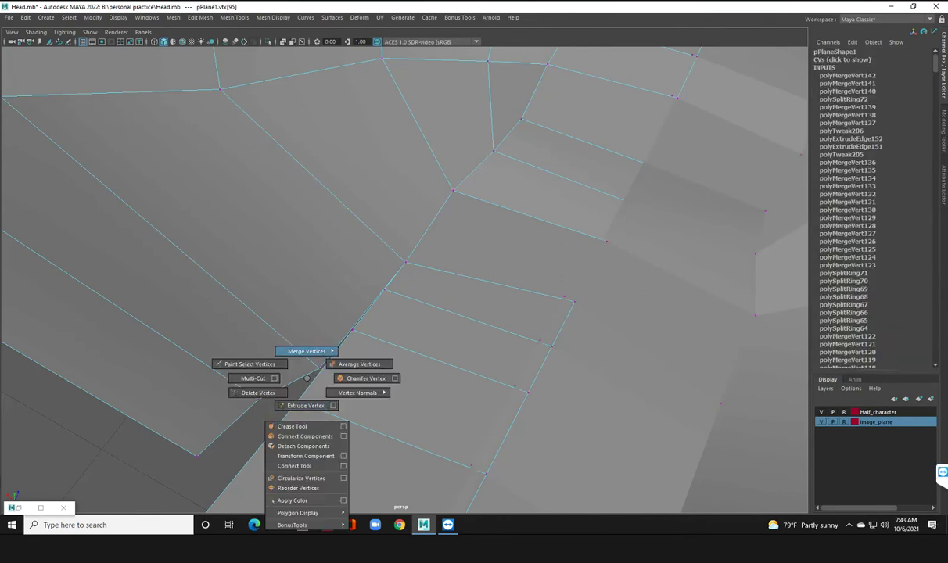
{"action": "left_click", "coordinate": [306, 377]}
{"action": "right_click", "coordinate": [307, 344], "text": "shift"}
{"action": "left_click", "coordinate": [359, 334]}
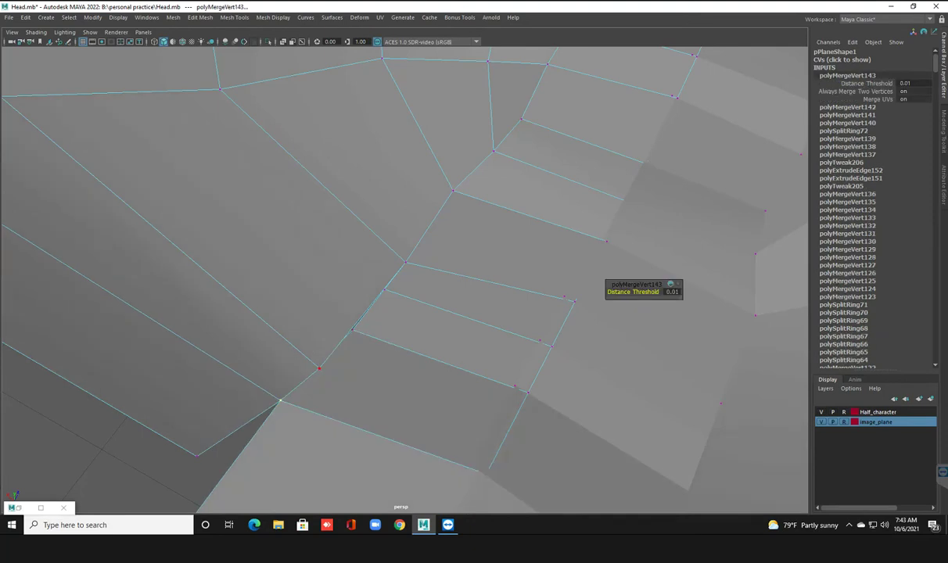
{"action": "left_click", "coordinate": [319, 368]}
{"action": "right_click", "coordinate": [352, 343], "text": "shift"}
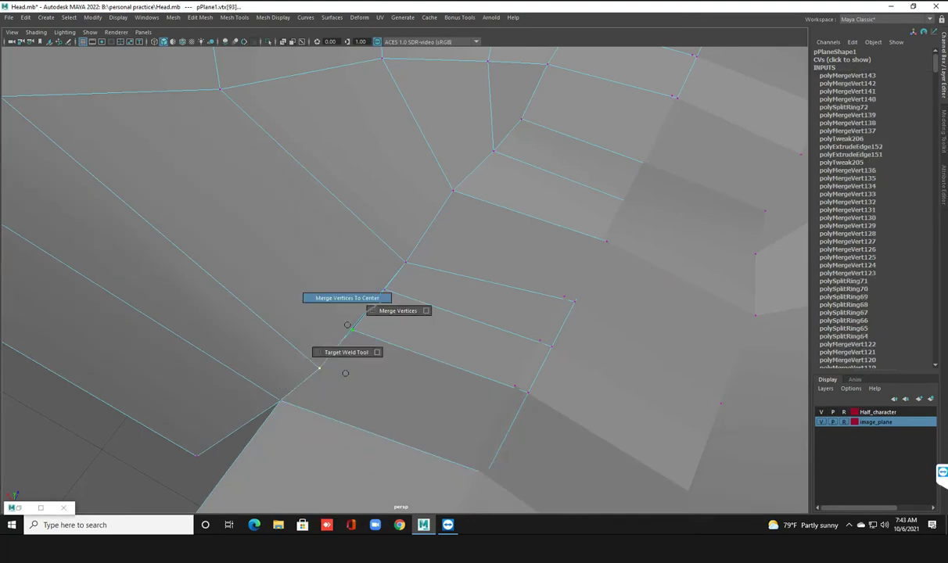
{"action": "left_click", "coordinate": [352, 293]}
Step: Check the merged area and switch to the Multi-Cut tool
{"action": "left_click_drag", "start_coordinate": [391, 273], "coordinate": [470, 251], "text": "alt"}
{"action": "key", "text": "F8"}
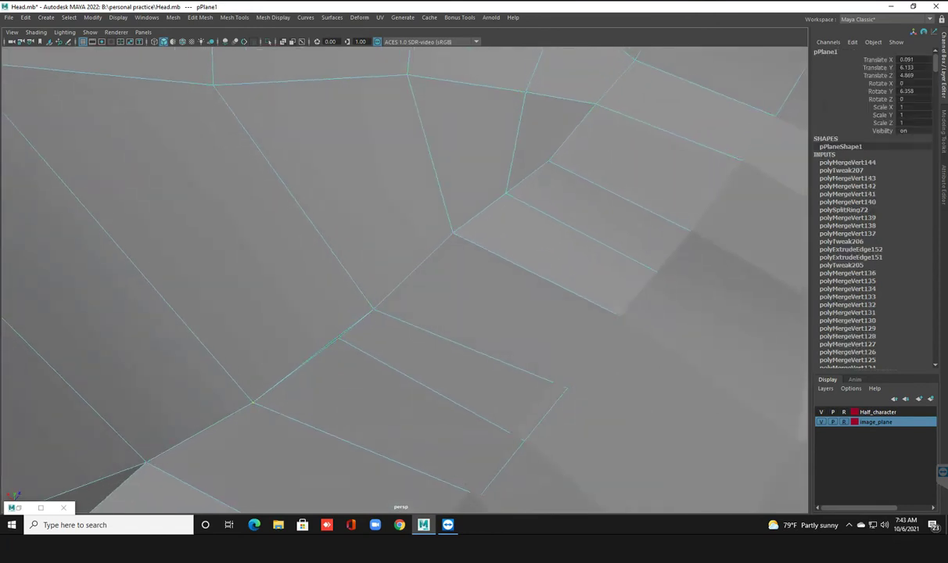
{"action": "right_click", "coordinate": [436, 249], "text": "shift"}
{"action": "left_click", "coordinate": [382, 250]}
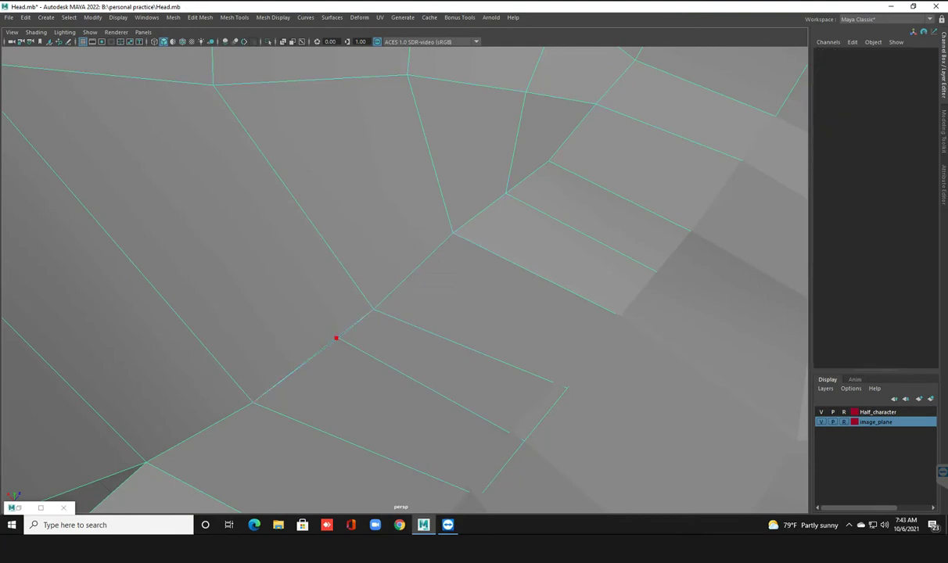
{"action": "mouse_move", "coordinate": [335, 339]}
{"action": "left_mouse_down", "text": "alt"}
{"action": "mouse_move", "coordinate": [356, 389]}
{"action": "mouse_move", "coordinate": [429, 491]}
{"action": "mouse_move", "coordinate": [300, 388]}
{"action": "mouse_move", "coordinate": [317, 371]}
{"action": "mouse_move", "coordinate": [334, 445]}
{"action": "mouse_move", "coordinate": [258, 282]}
{"action": "left_mouse_up", "text": "alt"}
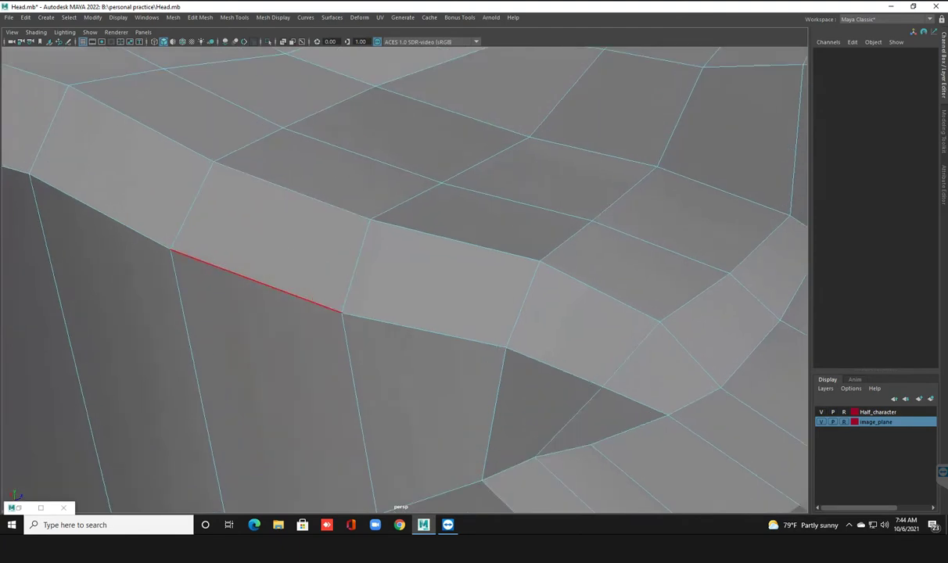
Step: Cut a new edge through the red vertex with Multi-Cut
{"action": "left_click", "coordinate": [283, 128], "text": "ctrl"}
{"action": "left_click_drag", "start_coordinate": [259, 274], "coordinate": [308, 219], "text": "alt"}
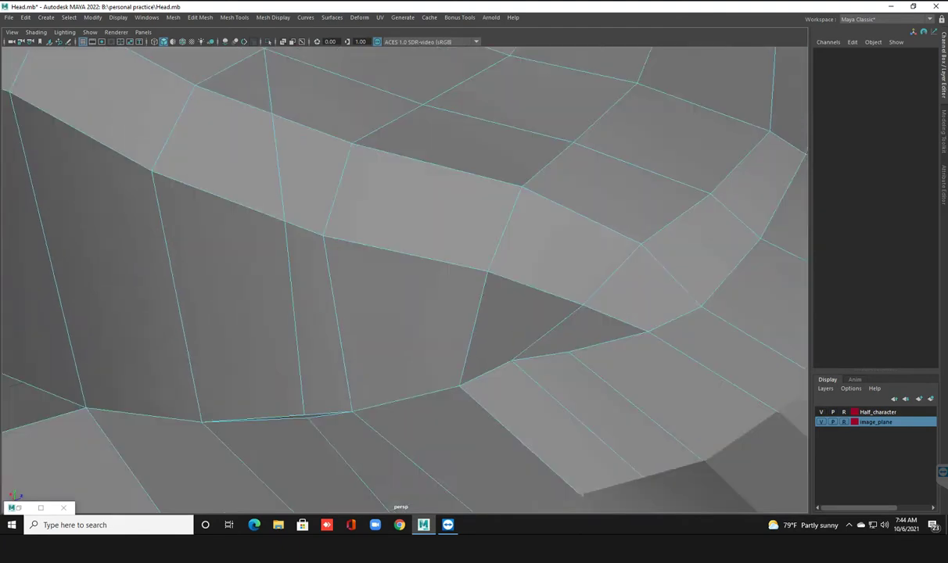
{"action": "left_click", "coordinate": [307, 219]}
{"action": "key", "text": "Escape"}
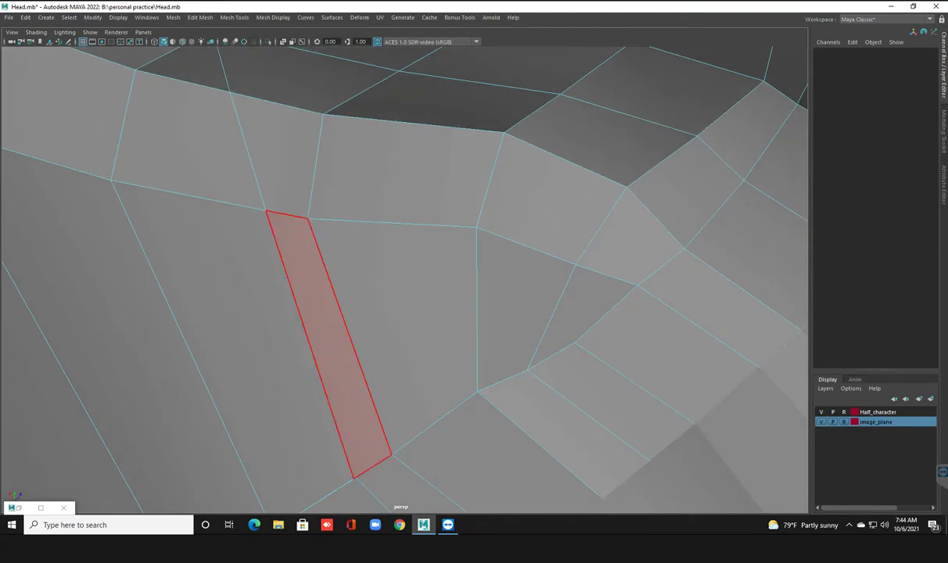
{"action": "left_click_drag", "start_coordinate": [329, 344], "coordinate": [344, 289], "text": "alt"}
Step: Merge the stray vertex, add an edge loop, and weld remaining pairs (polyMergeVert146)
{"action": "key", "text": "F9"}
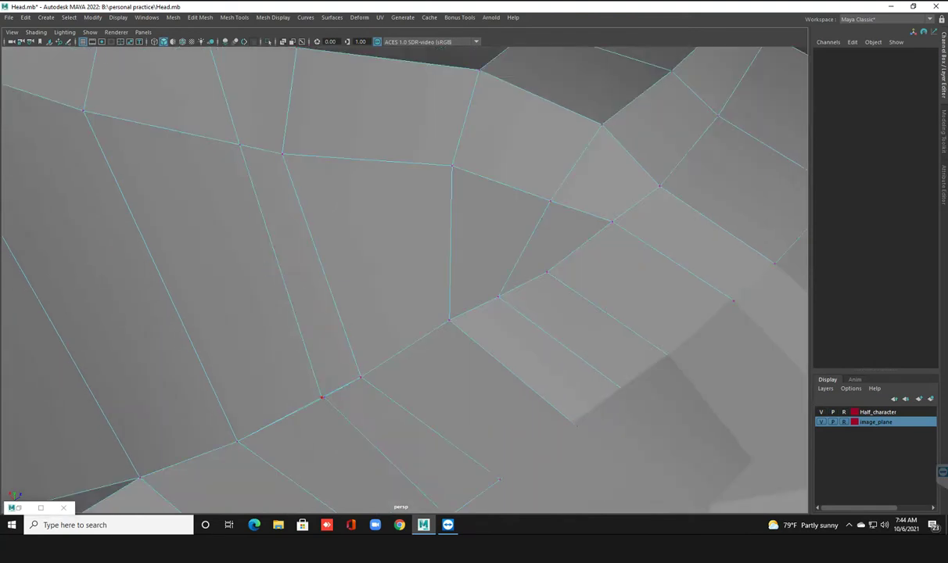
{"action": "left_click_drag", "start_coordinate": [305, 384], "coordinate": [332, 410]}
{"action": "right_click_drag", "start_coordinate": [332, 332], "coordinate": [641, 288], "text": "shift"}
{"action": "mouse_move", "coordinate": [642, 297]}
{"action": "left_mouse_down", "text": "alt"}
{"action": "mouse_move", "coordinate": [633, 322]}
{"action": "mouse_move", "coordinate": [655, 340]}
{"action": "mouse_move", "coordinate": [464, 208]}
{"action": "left_mouse_up", "text": "alt"}
{"action": "right_click", "coordinate": [464, 208], "text": "shift"}
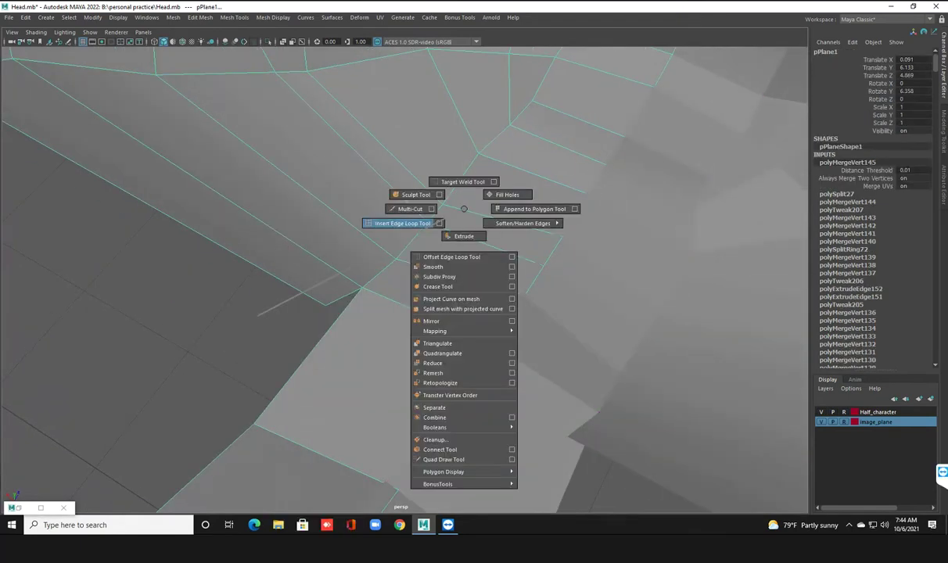
{"action": "left_click", "coordinate": [401, 223]}
{"action": "left_click_drag", "start_coordinate": [473, 368], "coordinate": [468, 373]}
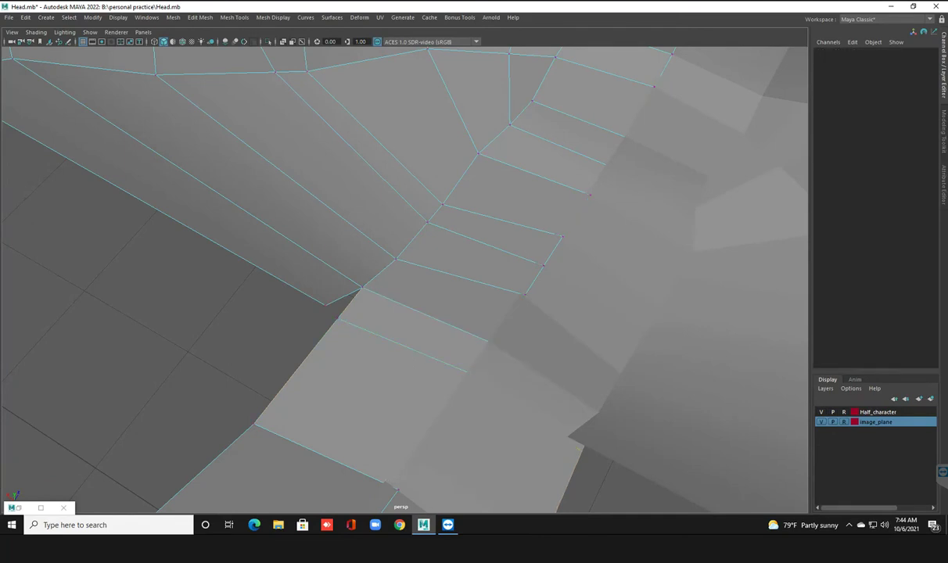
{"action": "right_click_drag", "start_coordinate": [328, 239], "coordinate": [377, 226], "text": "shift"}
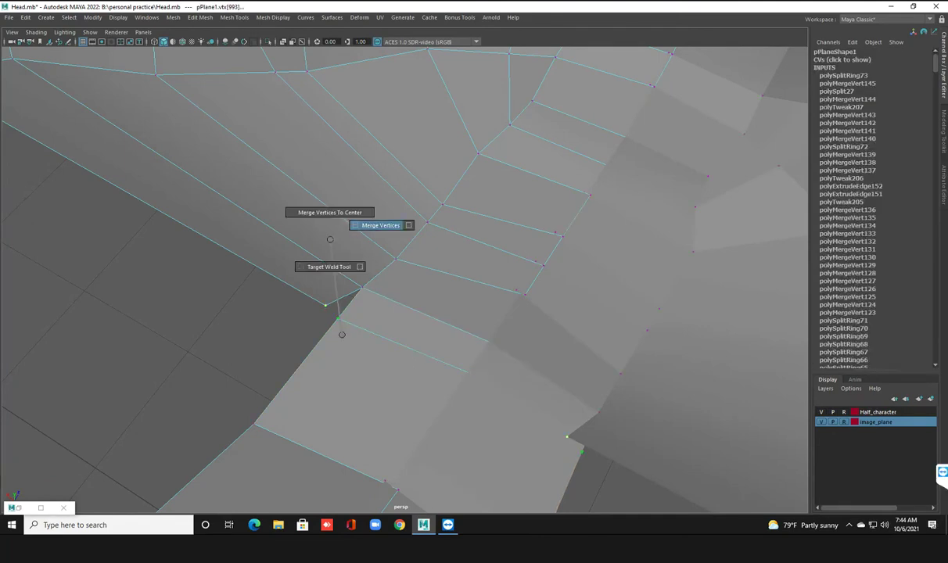
Step: Save the scene as Head.mb and view the head from below
{"action": "key", "text": "ctrl+s"}
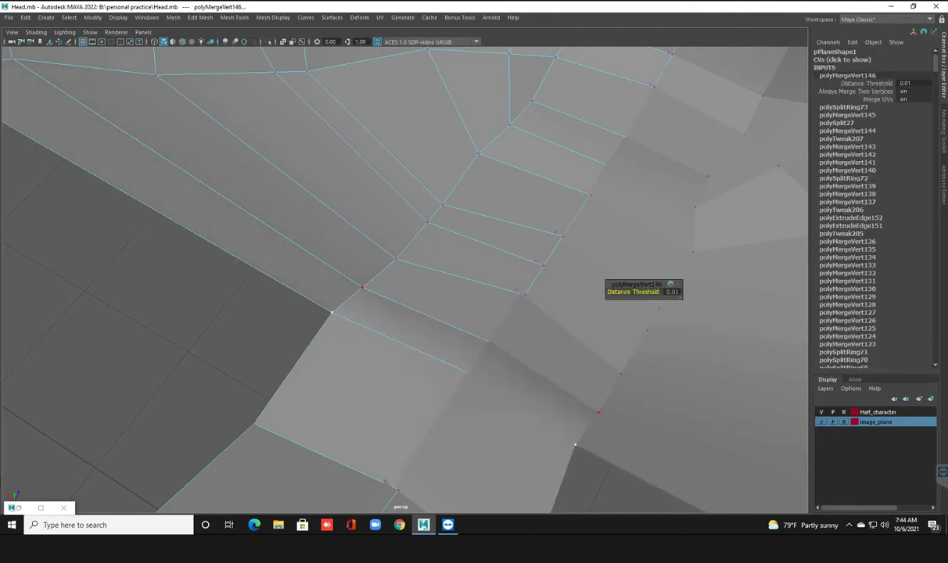
{"action": "scroll", "coordinate": [404, 279], "scroll_direction": "down", "scroll_amount": 2}
{"action": "scroll", "coordinate": [404, 278], "scroll_direction": "down", "scroll_amount": 5}
{"action": "scroll", "coordinate": [403, 278], "scroll_direction": "down", "scroll_amount": 1}
{"action": "scroll", "coordinate": [403, 279], "scroll_direction": "down", "scroll_amount": 2}
{"action": "mouse_move", "coordinate": [475, 197]}
{"action": "left_mouse_down", "text": "alt"}
{"action": "mouse_move", "coordinate": [492, 224]}
{"action": "mouse_move", "coordinate": [573, 125]}
{"action": "mouse_move", "coordinate": [479, 301]}
{"action": "mouse_move", "coordinate": [438, 235]}
{"action": "left_mouse_up", "text": "alt"}
Step: Lower a vertex under the head slightly along Y, then show the four-view layout
{"action": "left_click", "coordinate": [478, 301]}
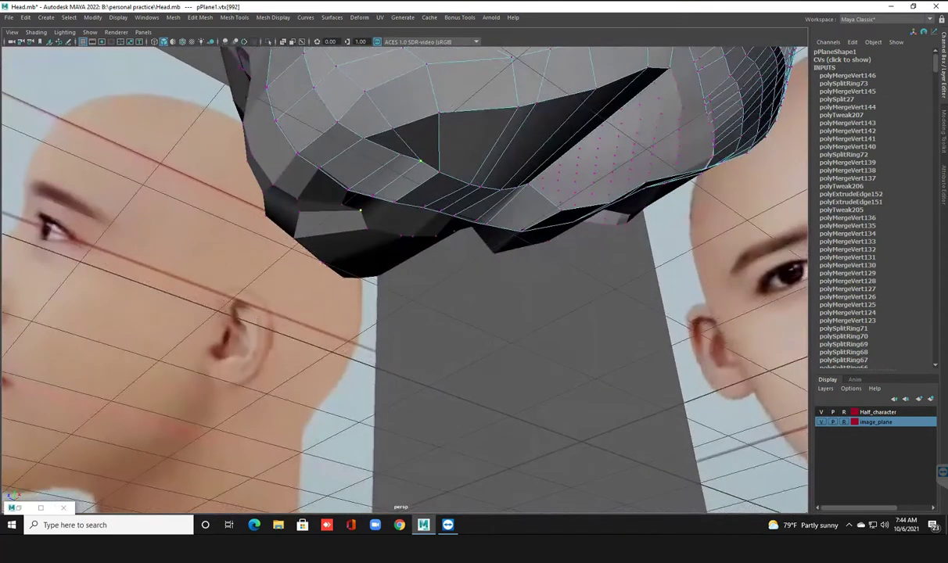
{"action": "left_click_drag", "start_coordinate": [421, 135], "coordinate": [420, 143]}
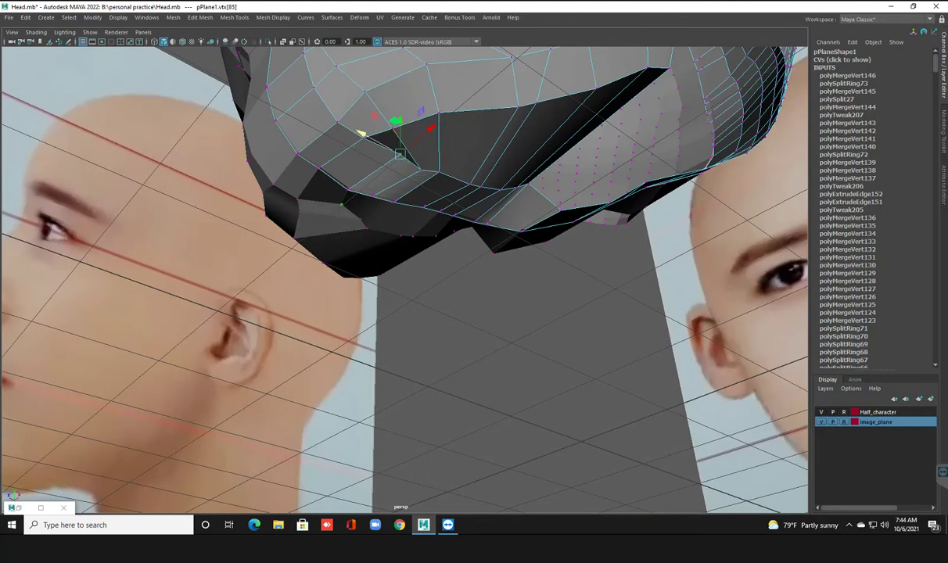
{"action": "middle_click_drag", "start_coordinate": [341, 204], "coordinate": [340, 211]}
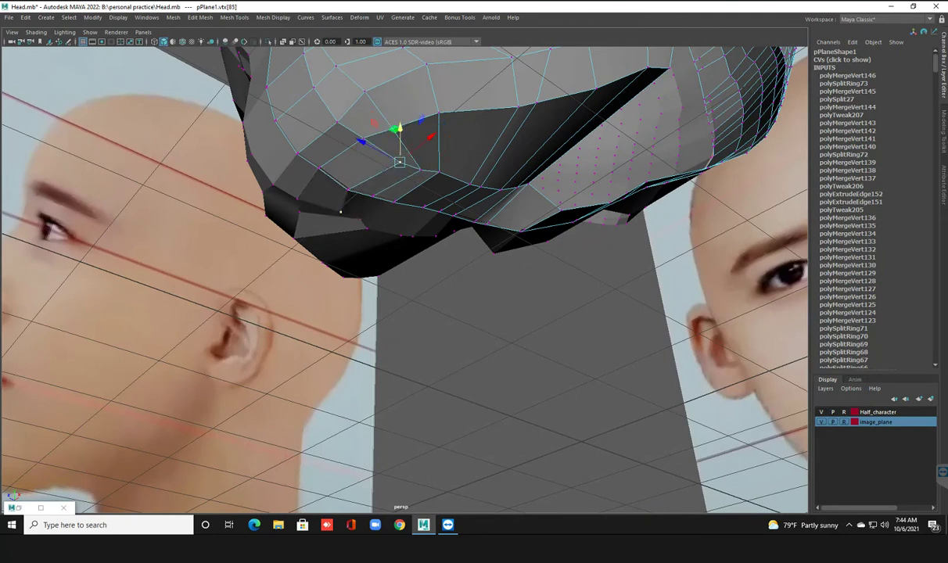
{"action": "left_click_drag", "start_coordinate": [340, 212], "coordinate": [340, 164], "text": "alt"}
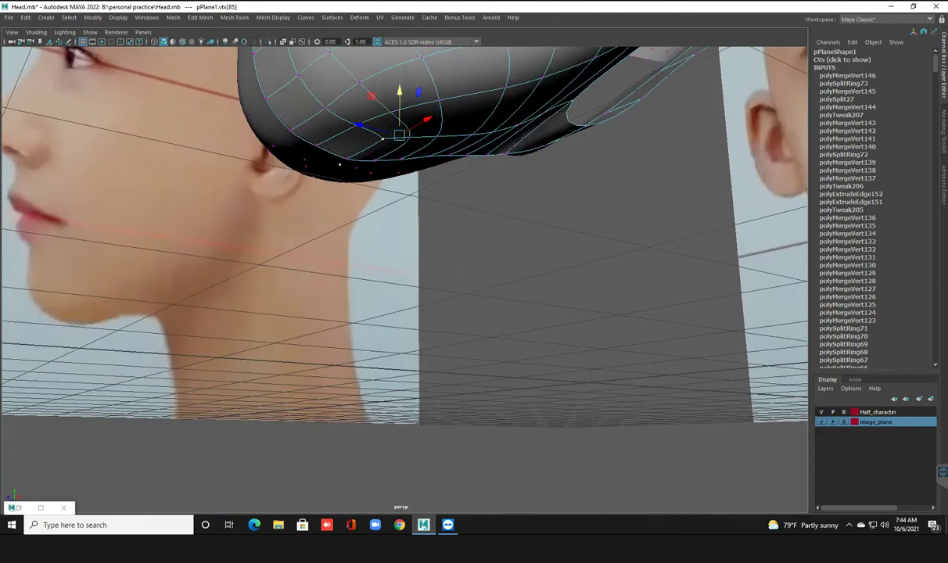
{"action": "mouse_move", "coordinate": [339, 164]}
{"action": "left_mouse_down", "text": "alt"}
{"action": "mouse_move", "coordinate": [438, 179]}
{"action": "mouse_move", "coordinate": [403, 246]}
{"action": "mouse_move", "coordinate": [403, 234]}
{"action": "left_mouse_up", "text": "alt"}
{"action": "key", "text": "space"}
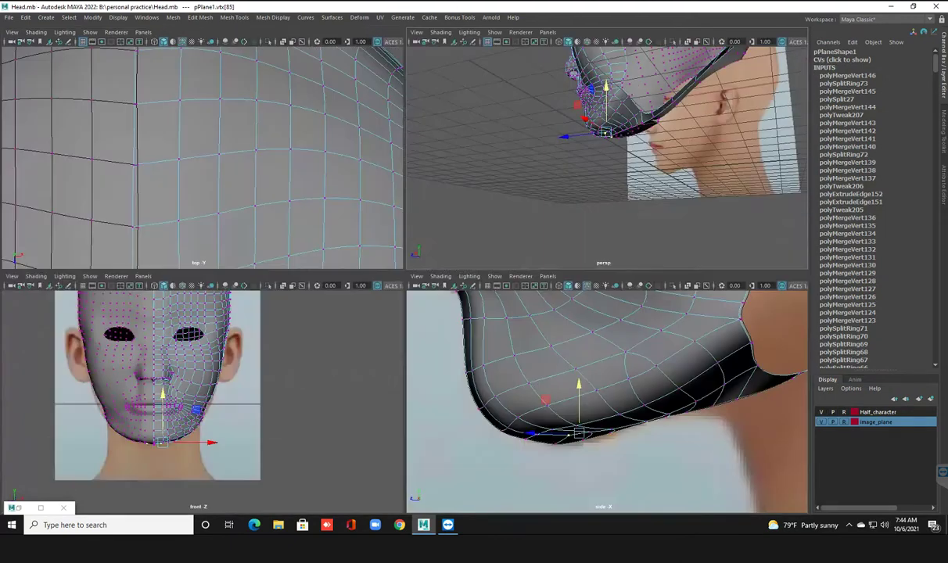
Step: In the zoomed low-poly side view, slide the jaw-corner vertex to the left
{"action": "key", "text": "space"}
{"action": "scroll", "coordinate": [405, 280], "scroll_direction": "down", "scroll_amount": 5}
{"action": "scroll", "coordinate": [639, 113], "scroll_direction": "up", "scroll_amount": 1}
{"action": "scroll", "coordinate": [639, 114], "scroll_direction": "up", "scroll_amount": 1}
{"action": "scroll", "coordinate": [639, 113], "scroll_direction": "up", "scroll_amount": 1}
{"action": "scroll", "coordinate": [639, 114], "scroll_direction": "up", "scroll_amount": 1}
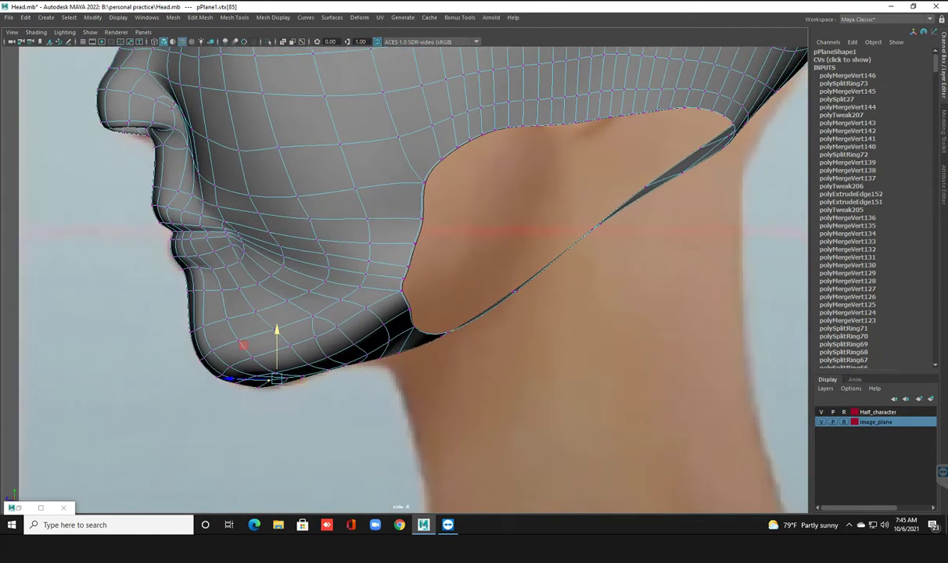
{"action": "scroll", "coordinate": [538, 300], "scroll_direction": "up", "scroll_amount": 1}
{"action": "scroll", "coordinate": [537, 299], "scroll_direction": "up", "scroll_amount": 1}
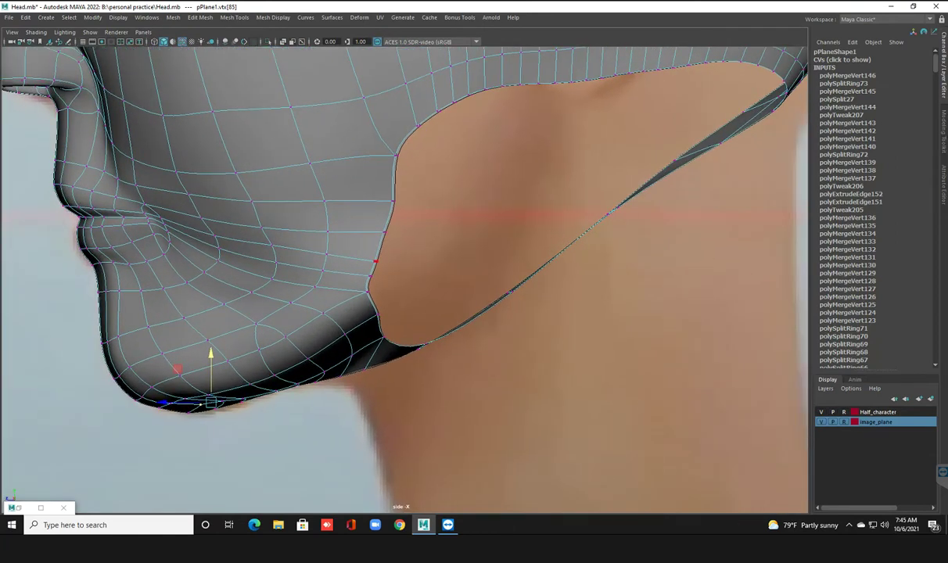
{"action": "key", "text": "1"}
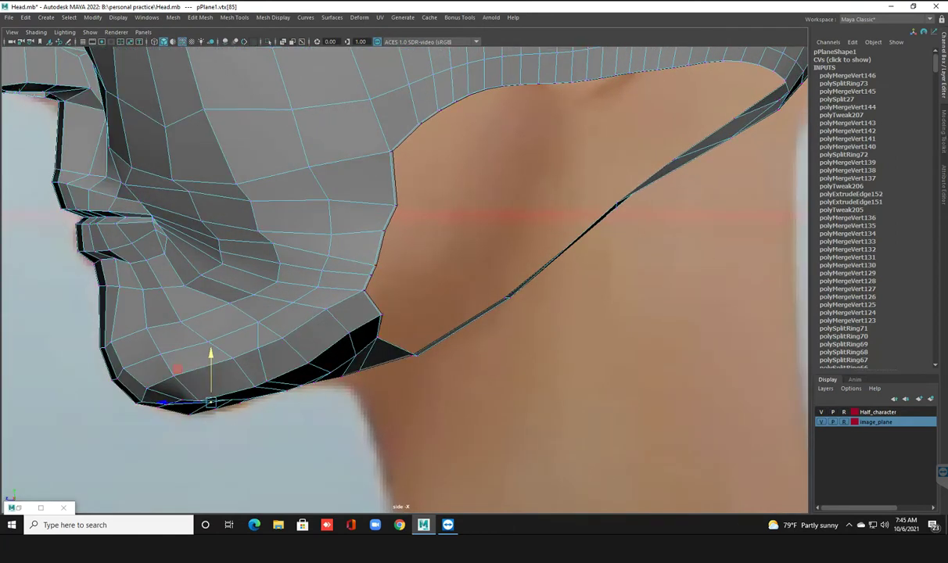
{"action": "left_click", "coordinate": [378, 315]}
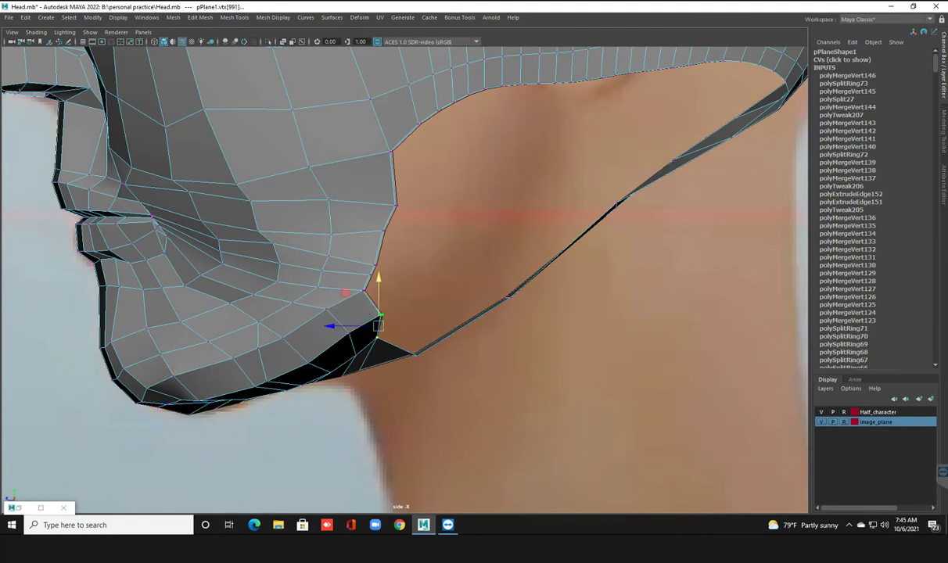
{"action": "left_click_drag", "start_coordinate": [378, 315], "coordinate": [380, 315]}
{"action": "key", "text": "w"}
{"action": "left_click_drag", "start_coordinate": [334, 326], "coordinate": [319, 326]}
{"action": "left_click_drag", "start_coordinate": [244, 326], "coordinate": [244, 326]}
Step: Line the jaw-edge vertices up in a vertical column and shift them left
{"action": "left_click", "coordinate": [396, 205]}
{"action": "left_click", "coordinate": [392, 151]}
{"action": "left_click", "coordinate": [384, 230], "text": "shift"}
{"action": "left_click", "coordinate": [375, 266], "text": "shift"}
{"action": "left_click", "coordinate": [363, 290], "text": "shift"}
{"action": "left_click_drag", "start_coordinate": [334, 221], "coordinate": [367, 221]}
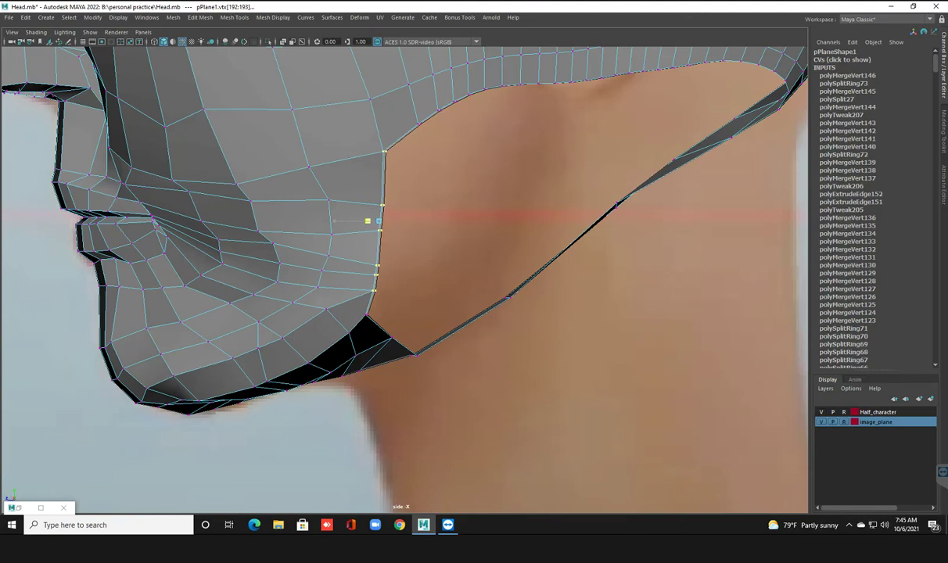
{"action": "key", "text": "w"}
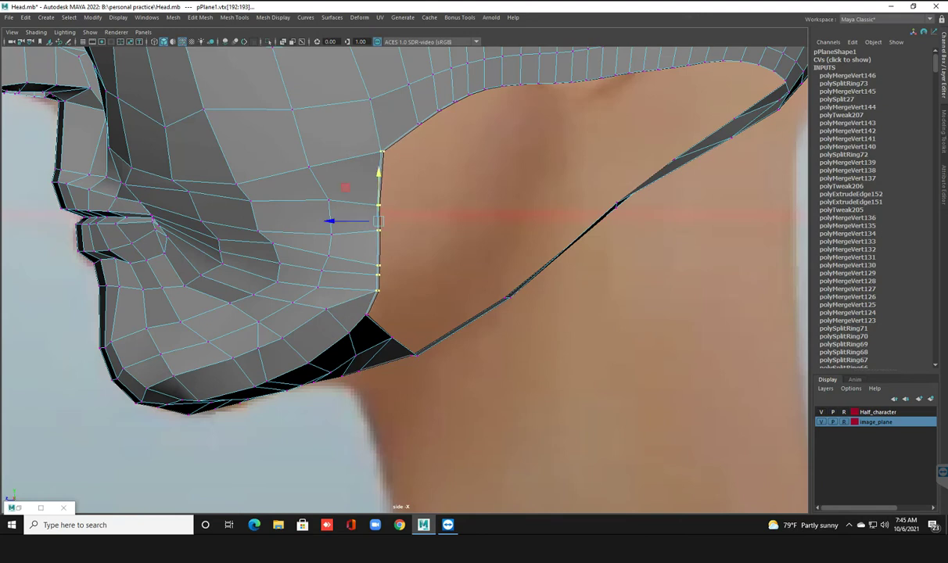
{"action": "left_click_drag", "start_coordinate": [344, 221], "coordinate": [336, 221]}
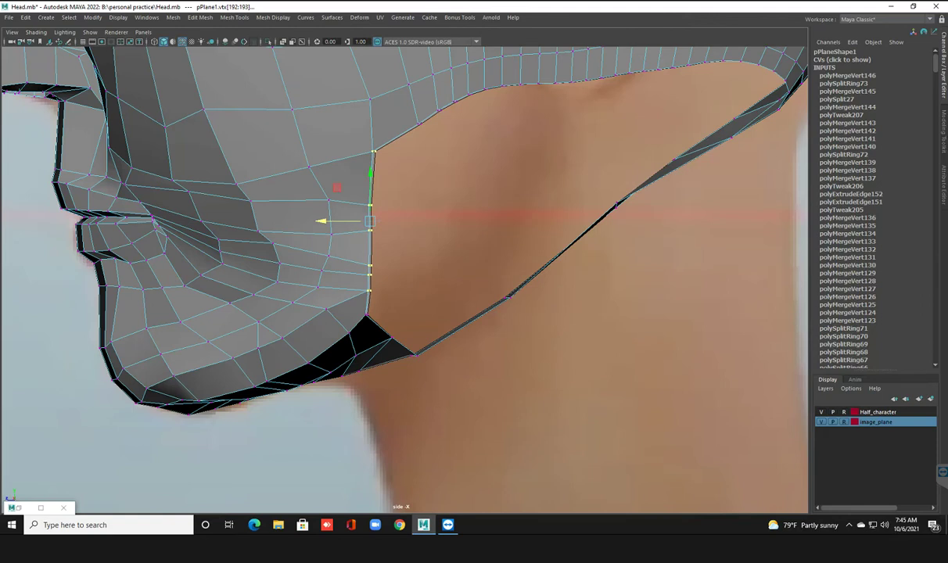
Step: Pull the lower neck-corner vertex up to tidy the corner along the jaw line
{"action": "left_click", "coordinate": [374, 338]}
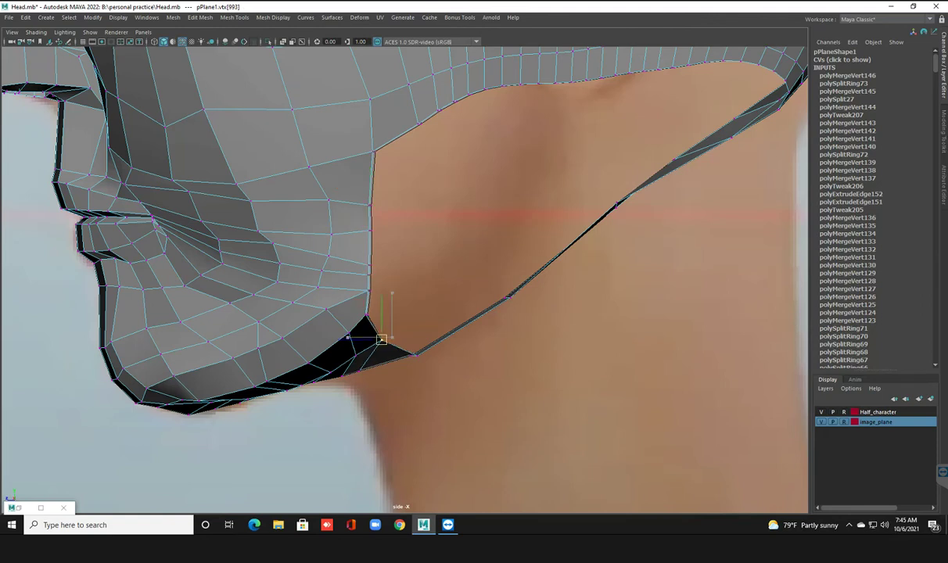
{"action": "left_click", "coordinate": [416, 356]}
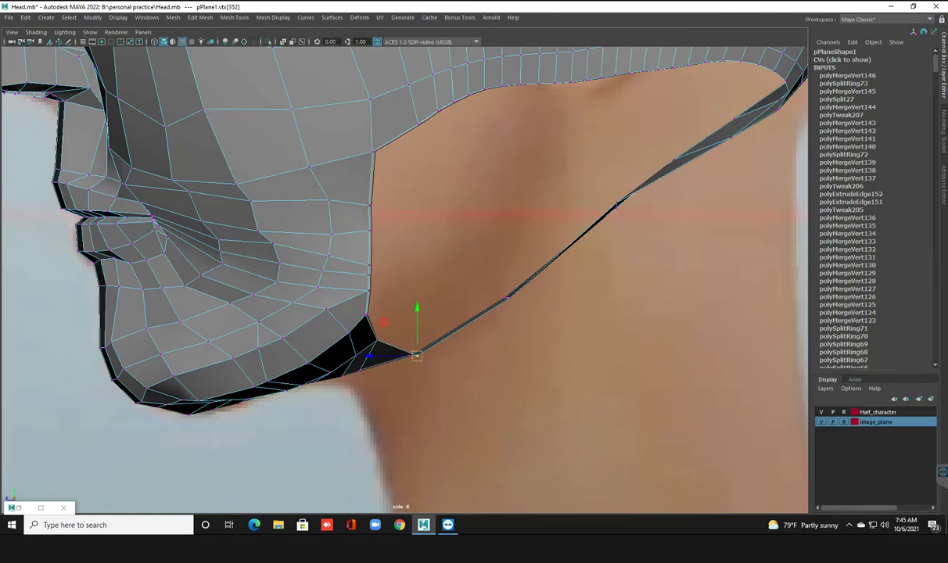
{"action": "left_click_drag", "start_coordinate": [416, 356], "coordinate": [414, 336]}
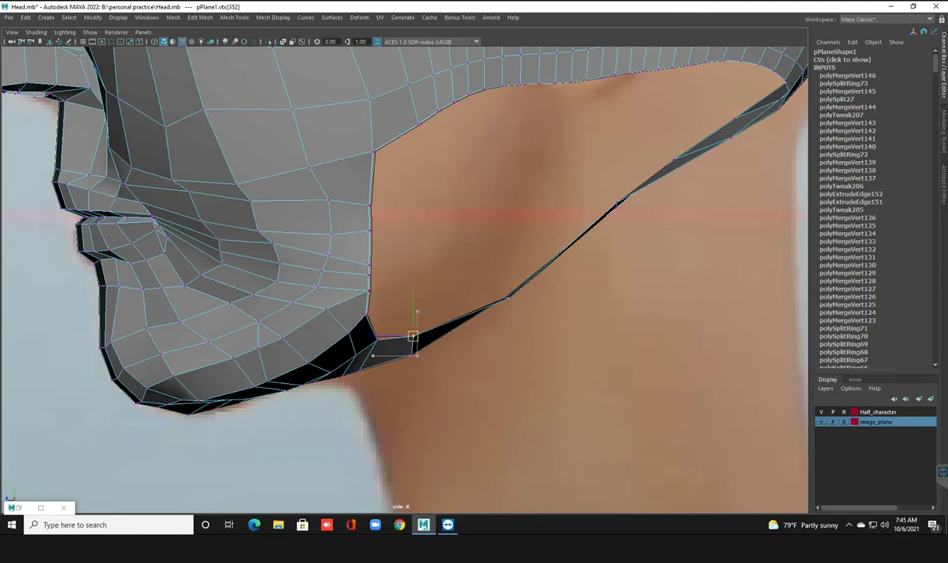
{"action": "mouse_move", "coordinate": [413, 336]}
{"action": "left_mouse_down"}
{"action": "mouse_move", "coordinate": [400, 356]}
{"action": "mouse_move", "coordinate": [422, 345]}
{"action": "left_mouse_up"}
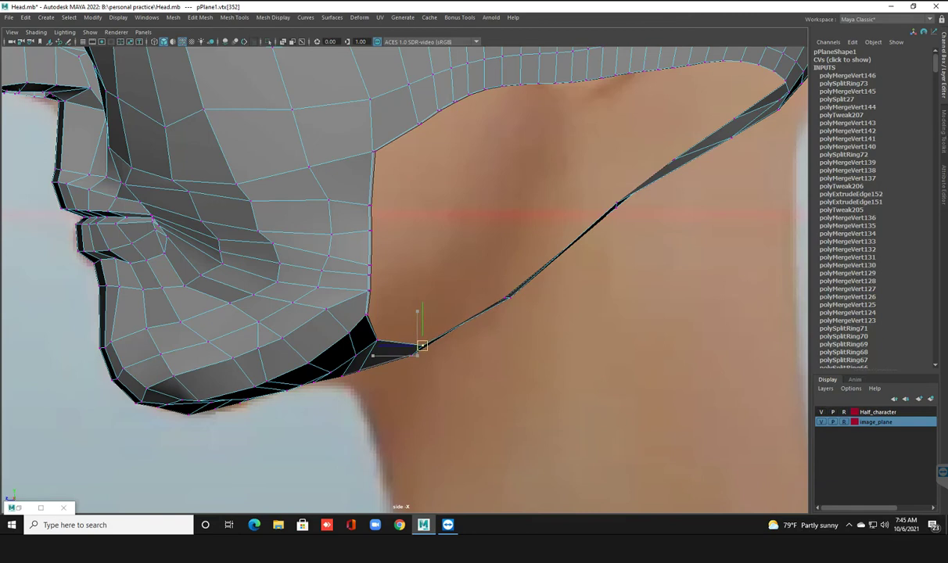
{"action": "right_click", "coordinate": [446, 252]}
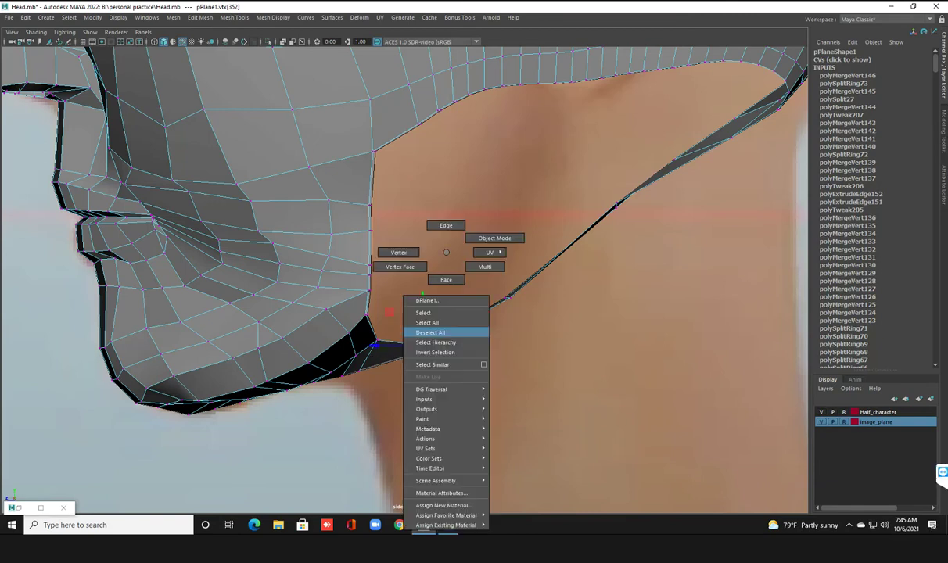
{"action": "left_click", "coordinate": [430, 332]}
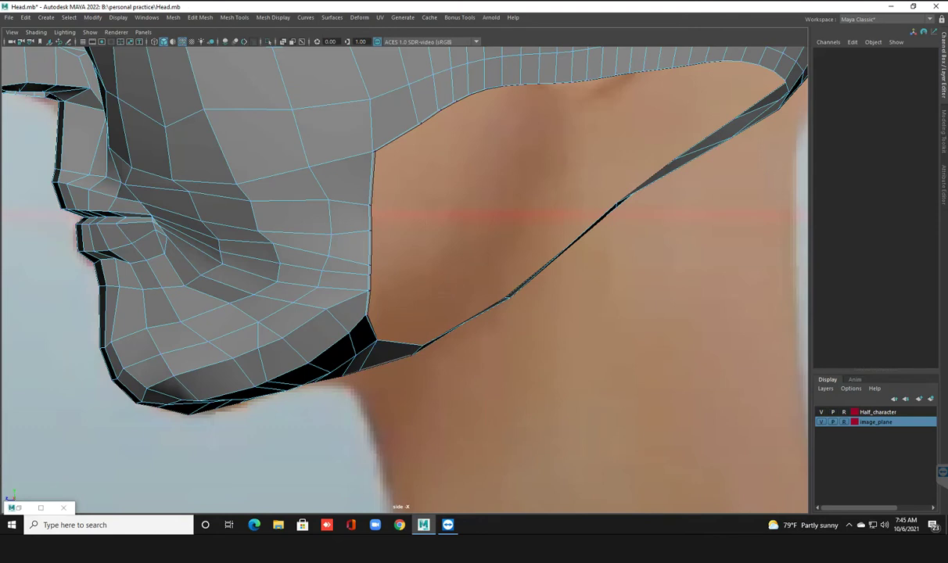
{"action": "left_click", "coordinate": [616, 200]}
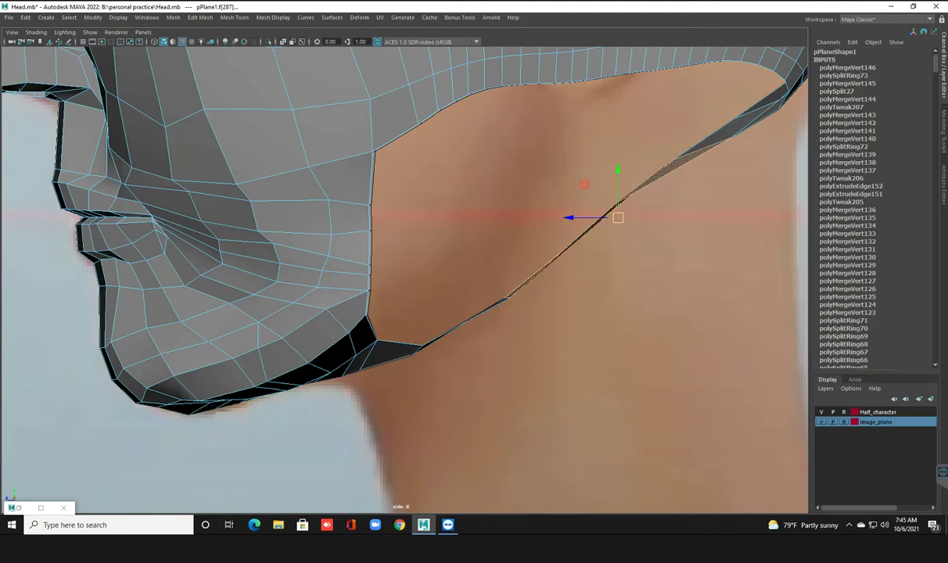
Step: Delete the thin sliver faces on the neck strip and inspect the result from below and in profile
{"action": "key", "text": "Delete"}
{"action": "left_click_drag", "start_coordinate": [693, 111], "coordinate": [661, 170]}
{"action": "key", "text": "space"}
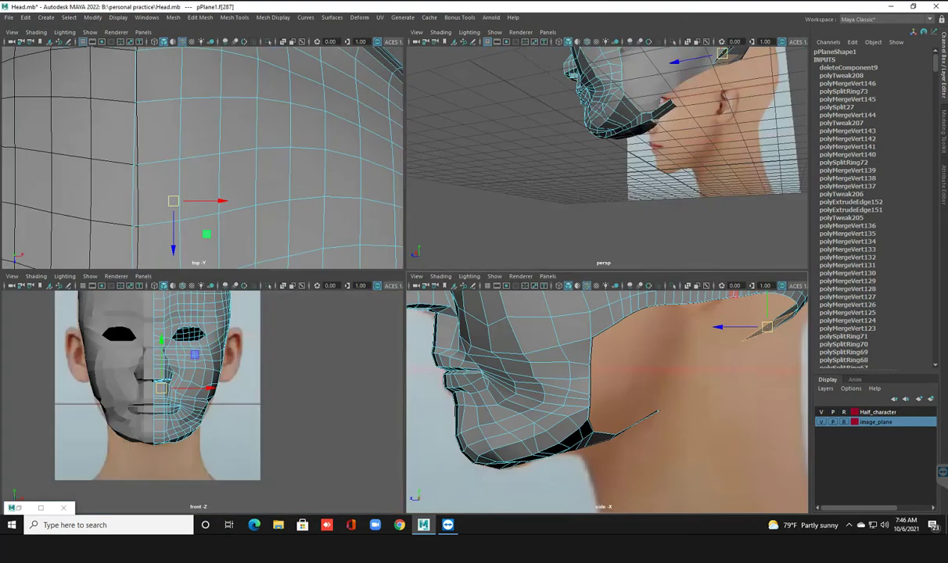
{"action": "key", "text": "space"}
{"action": "left_click_drag", "start_coordinate": [407, 274], "coordinate": [469, 195], "text": "alt"}
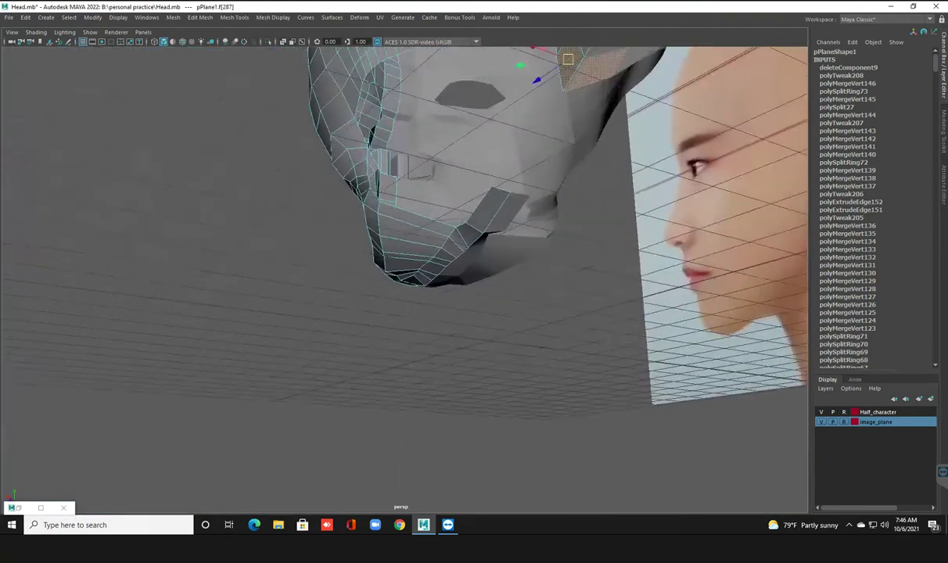
{"action": "left_click_drag", "start_coordinate": [406, 274], "coordinate": [438, 235], "text": "alt"}
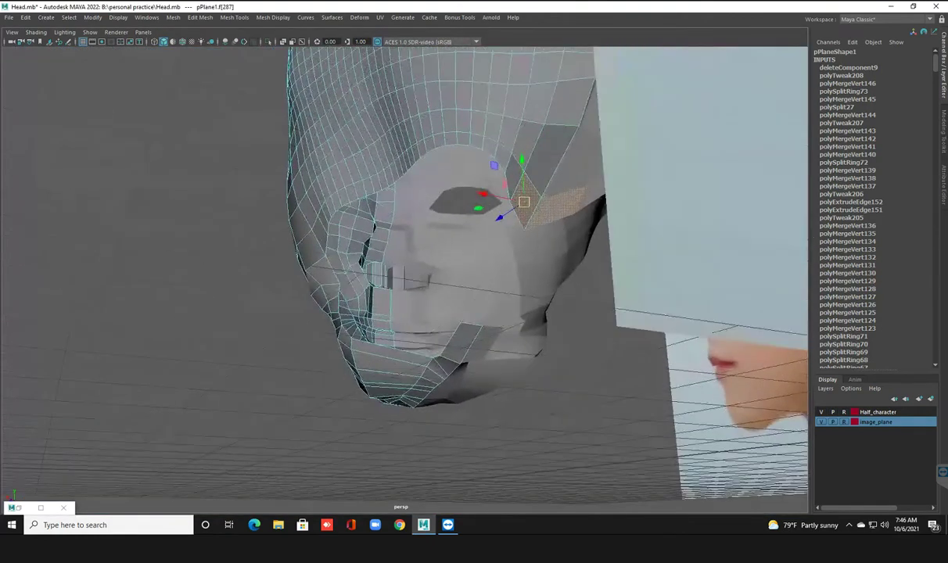
{"action": "key", "text": "ctrl+z"}
{"action": "key", "text": "ctrl+z"}
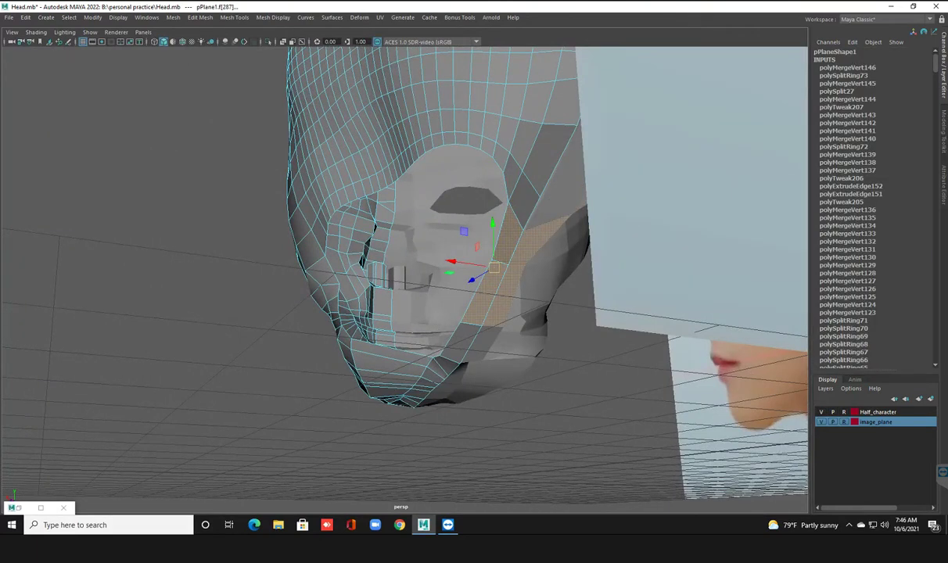
{"action": "key", "text": "ctrl+z"}
{"action": "mouse_move", "coordinate": [442, 360]}
{"action": "left_mouse_down", "text": "alt"}
{"action": "mouse_move", "coordinate": [313, 336]}
{"action": "mouse_move", "coordinate": [133, 277]}
{"action": "mouse_move", "coordinate": [462, 277]}
{"action": "left_mouse_up", "text": "alt"}
{"action": "scroll", "coordinate": [404, 273], "scroll_direction": "up", "scroll_amount": 5}
{"action": "key", "text": "space"}
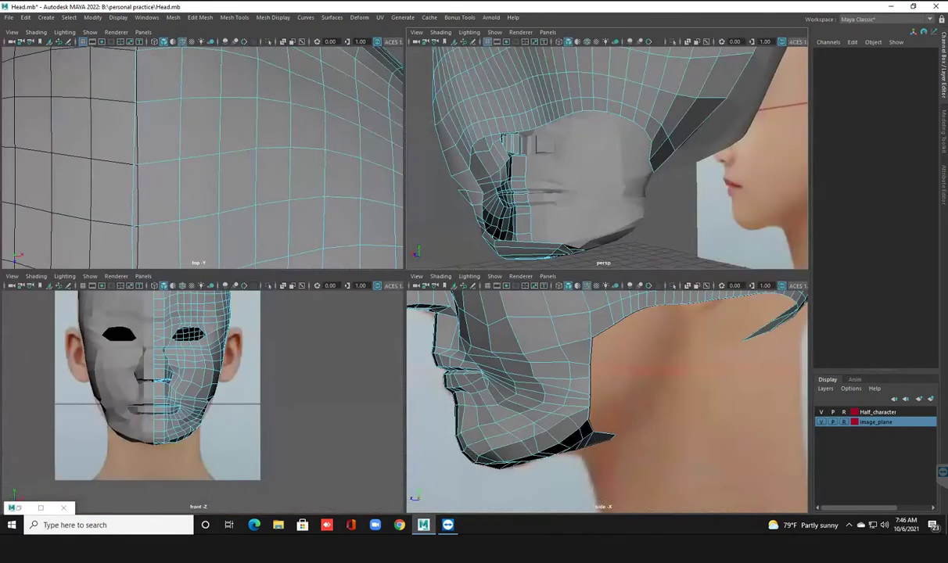
Step: In the side view, slide the jaw edge up and back, then nudge it slightly down
{"action": "key", "text": "space"}
{"action": "scroll", "coordinate": [328, 274], "scroll_direction": "up", "scroll_amount": 3}
{"action": "scroll", "coordinate": [328, 273], "scroll_direction": "up", "scroll_amount": 2}
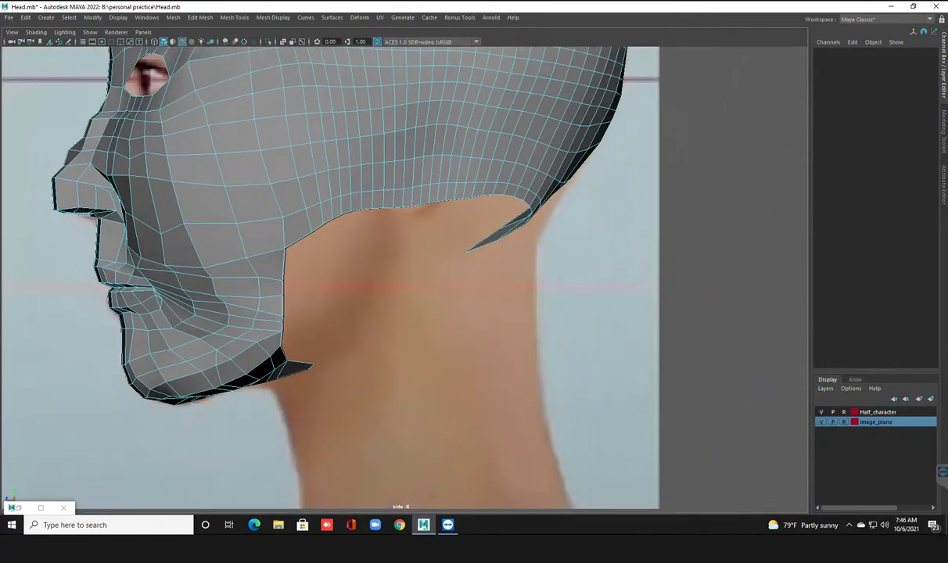
{"action": "middle_click_drag", "start_coordinate": [463, 165], "coordinate": [430, 196], "text": "alt"}
{"action": "right_click_drag", "start_coordinate": [430, 197], "coordinate": [402, 212]}
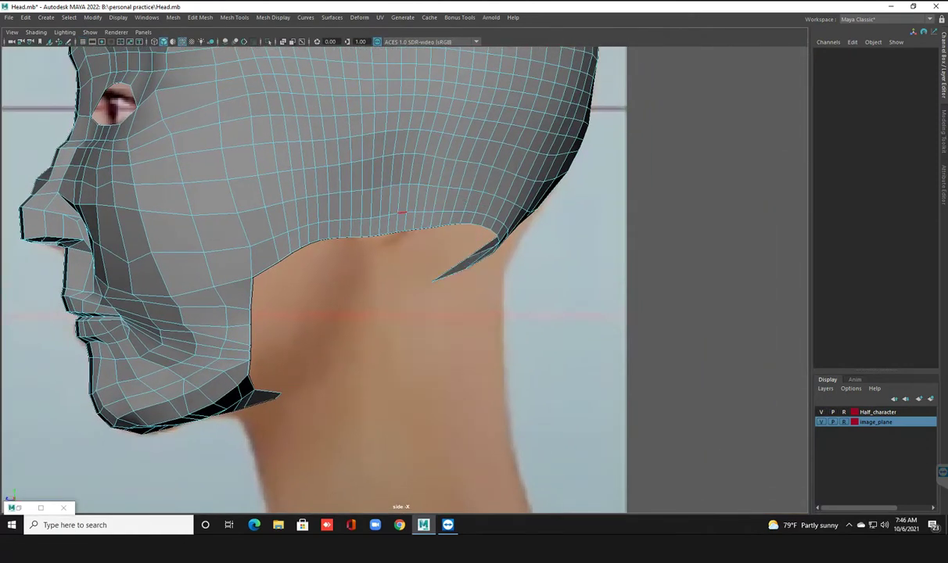
{"action": "left_click", "coordinate": [265, 262]}
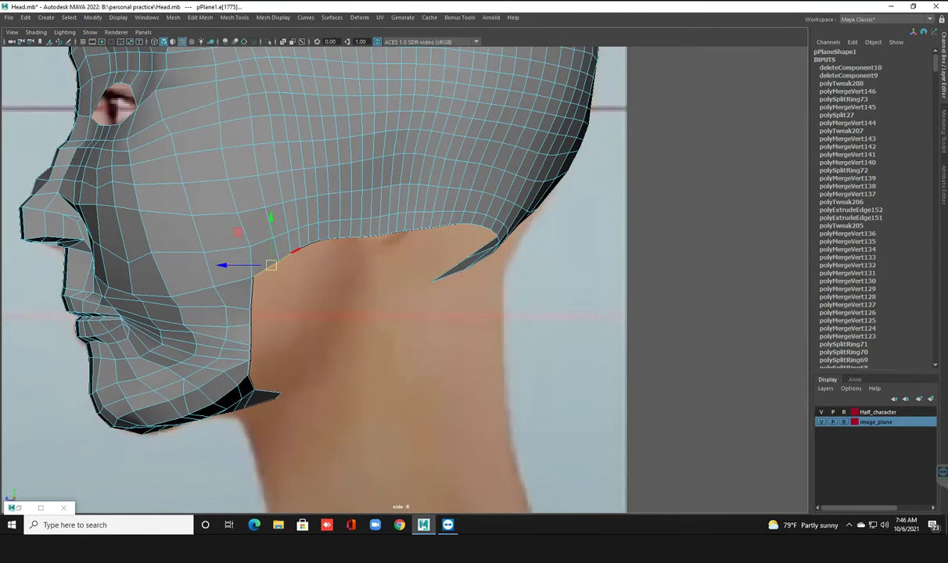
{"action": "left_click", "coordinate": [313, 243]}
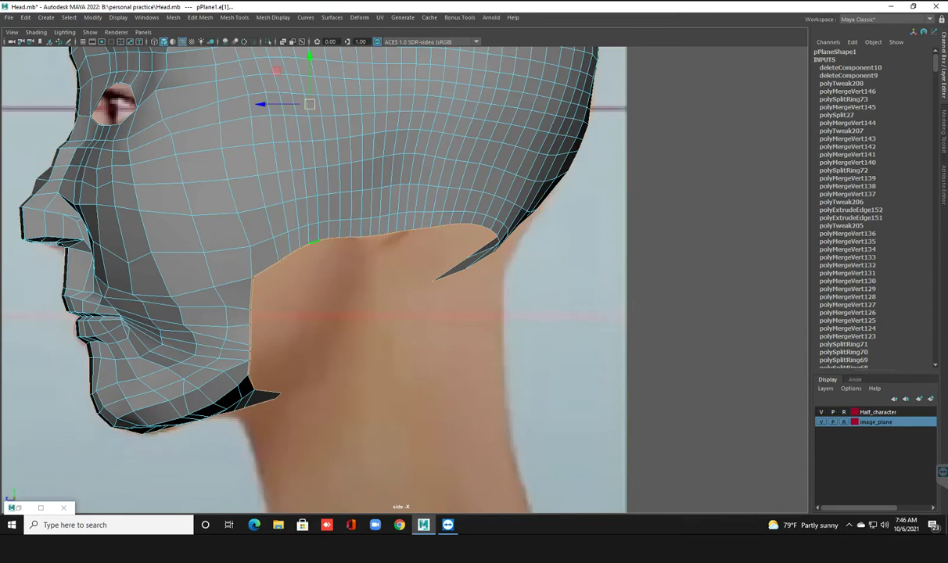
{"action": "key", "text": "ctrl+z"}
{"action": "left_click_drag", "start_coordinate": [285, 258], "coordinate": [306, 247]}
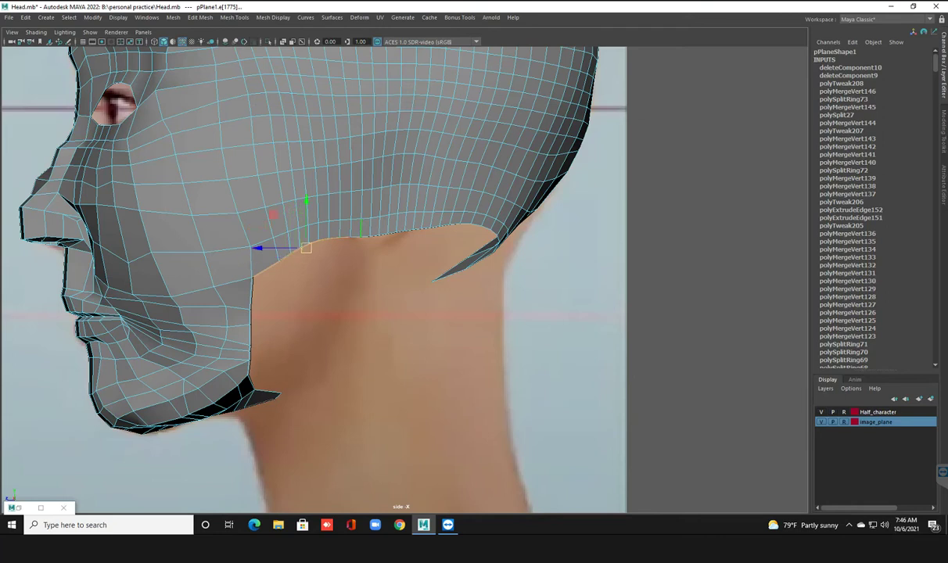
{"action": "mouse_move", "coordinate": [306, 247]}
{"action": "left_mouse_down"}
{"action": "mouse_move", "coordinate": [305, 256]}
{"action": "mouse_move", "coordinate": [367, 250]}
{"action": "left_mouse_up"}
Step: Pull the neck spike's tip vertex out right and down behind the neck
{"action": "scroll", "coordinate": [404, 279], "scroll_direction": "up", "scroll_amount": 2}
{"action": "scroll", "coordinate": [404, 280], "scroll_direction": "up", "scroll_amount": 1}
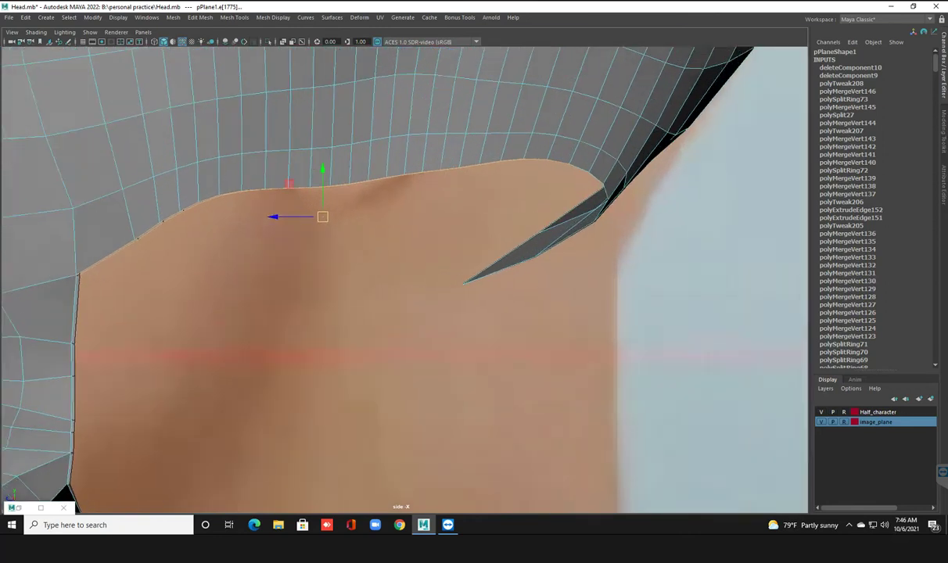
{"action": "scroll", "coordinate": [404, 279], "scroll_direction": "up", "scroll_amount": 1}
{"action": "mouse_move", "coordinate": [404, 279]}
{"action": "middle_mouse_down", "text": "alt"}
{"action": "mouse_move", "coordinate": [262, 293]}
{"action": "mouse_move", "coordinate": [198, 317]}
{"action": "middle_mouse_up", "text": "alt"}
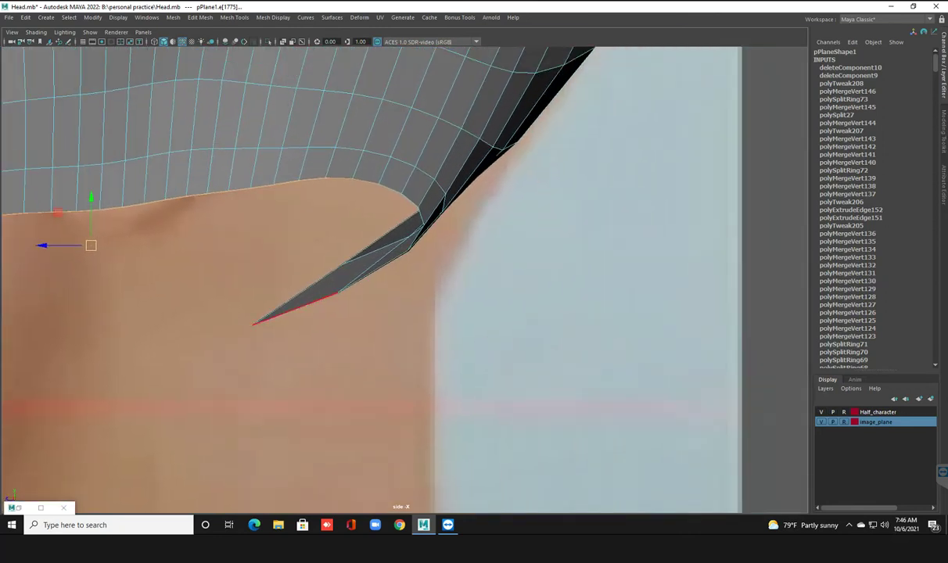
{"action": "key", "text": "Escape"}
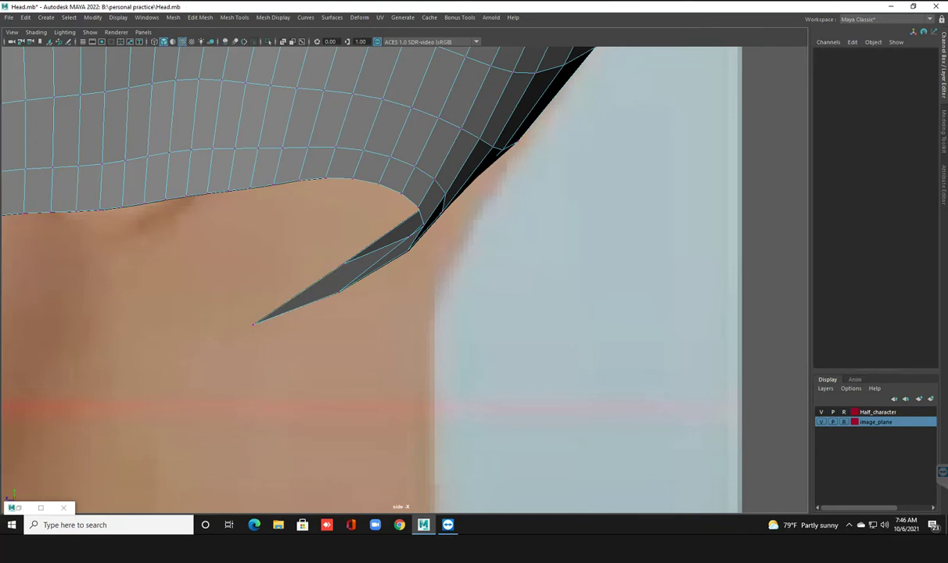
{"action": "left_click", "coordinate": [253, 323]}
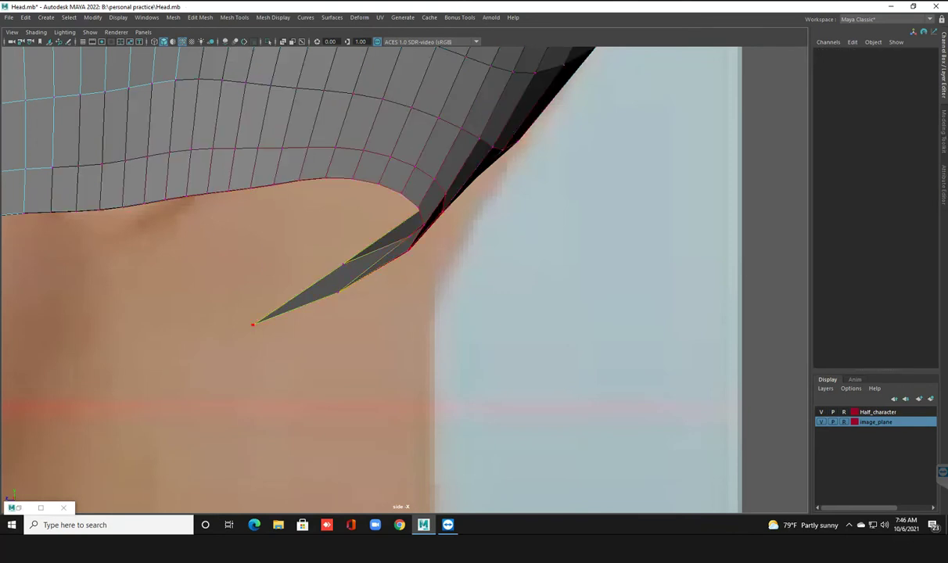
{"action": "mouse_move", "coordinate": [253, 323]}
{"action": "left_mouse_down"}
{"action": "mouse_move", "coordinate": [414, 303]}
{"action": "mouse_move", "coordinate": [505, 273]}
{"action": "mouse_move", "coordinate": [609, 281]}
{"action": "mouse_move", "coordinate": [609, 271]}
{"action": "mouse_move", "coordinate": [614, 345]}
{"action": "left_mouse_up"}
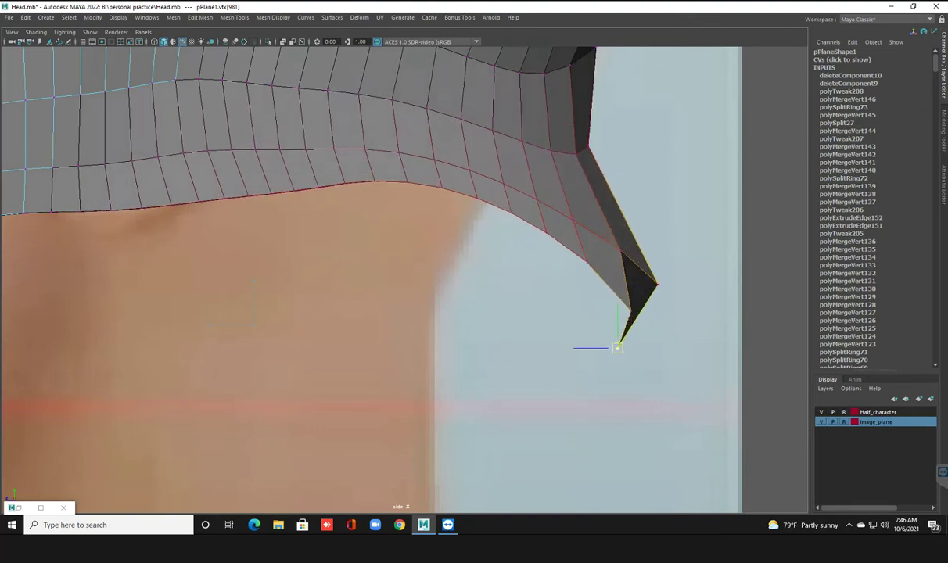
{"action": "middle_click_drag", "start_coordinate": [582, 313], "coordinate": [466, 330], "text": "alt"}
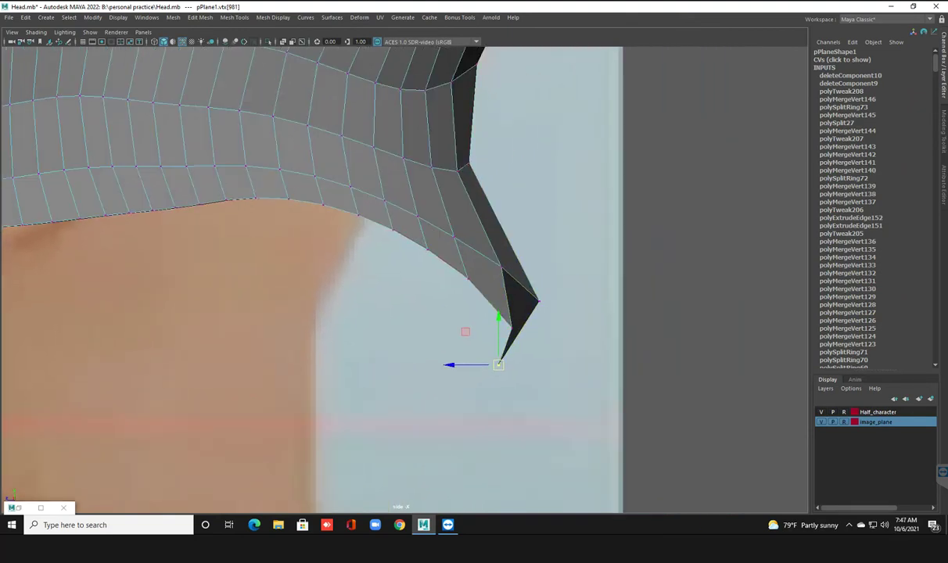
{"action": "left_click_drag", "start_coordinate": [450, 364], "coordinate": [508, 364]}
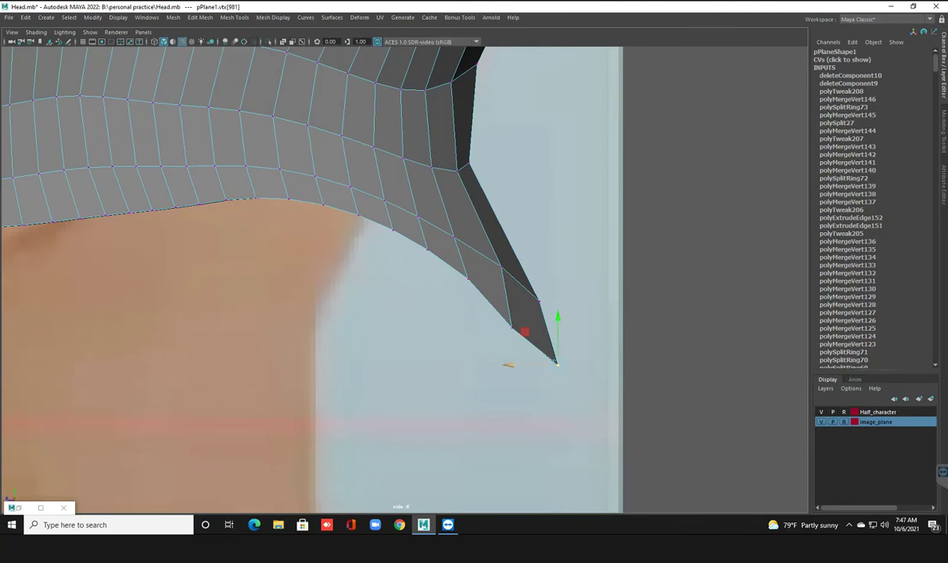
Step: With soft selection on, reshape the spike and upper strip vertices toward the jaw line
{"action": "left_click", "coordinate": [500, 267]}
{"action": "key", "text": "b"}
{"action": "left_click_drag", "start_coordinate": [500, 267], "coordinate": [424, 260]}
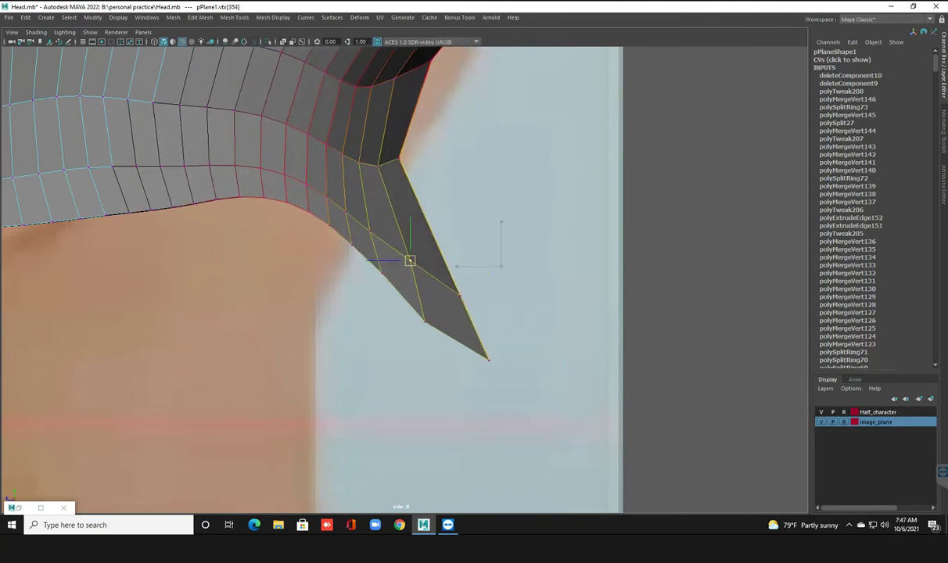
{"action": "left_click", "coordinate": [472, 297]}
{"action": "left_click_drag", "start_coordinate": [473, 297], "coordinate": [346, 285]}
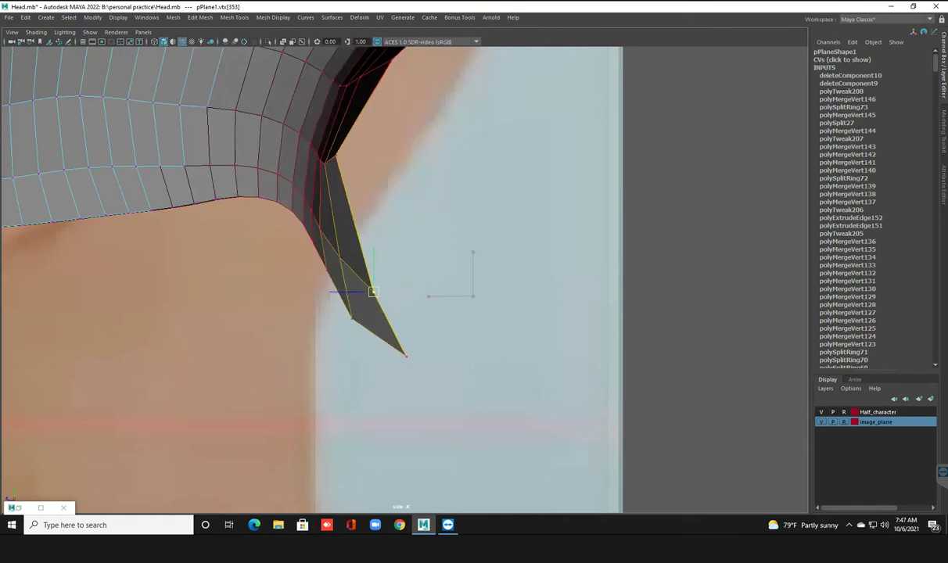
{"action": "left_click", "coordinate": [346, 75]}
{"action": "left_click_drag", "start_coordinate": [347, 74], "coordinate": [435, 95]}
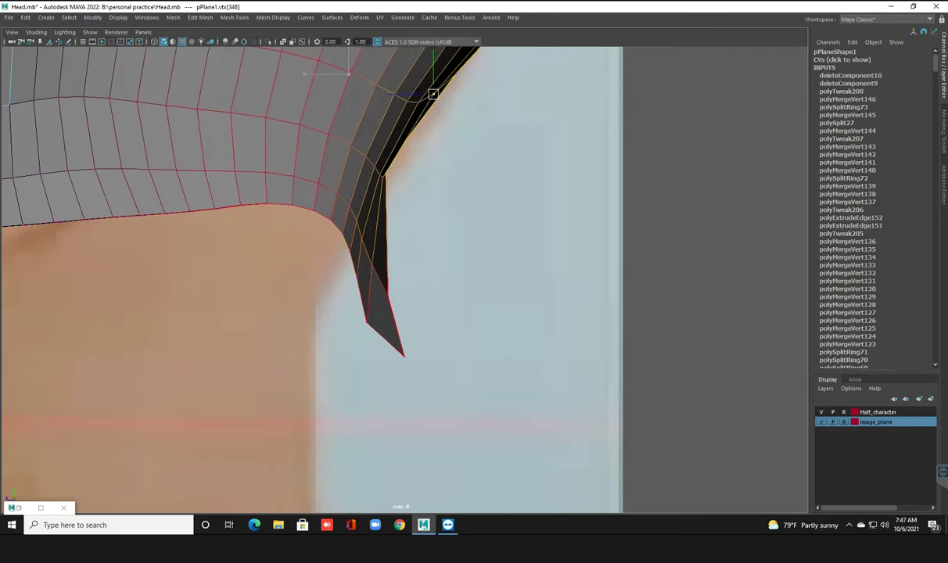
{"action": "left_click", "coordinate": [404, 356]}
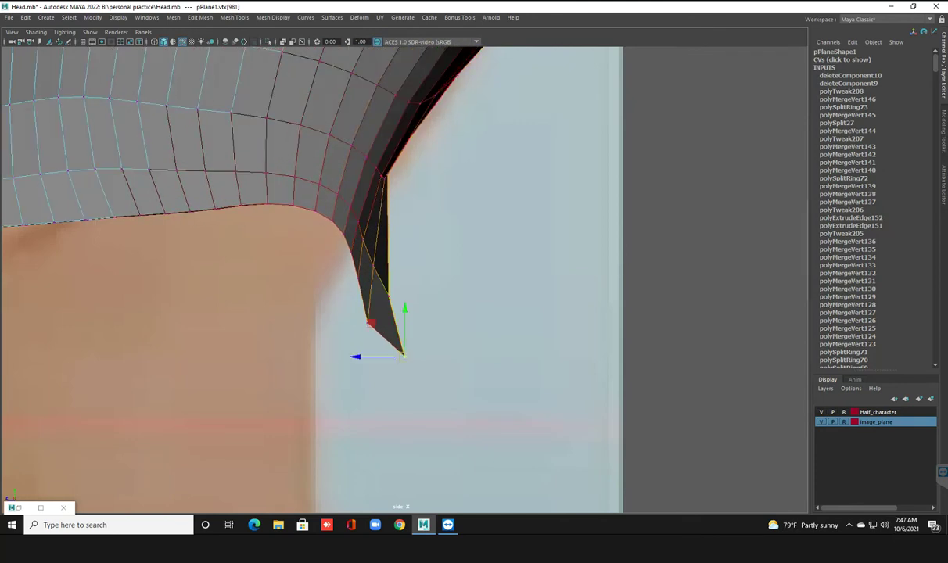
{"action": "left_click_drag", "start_coordinate": [403, 356], "coordinate": [337, 349]}
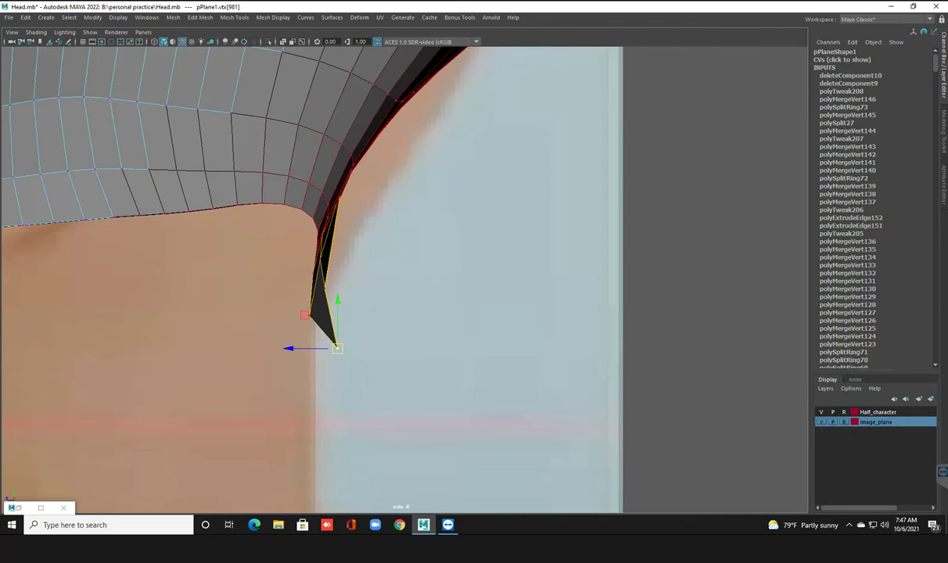
{"action": "left_click", "coordinate": [339, 169]}
{"action": "left_click_drag", "start_coordinate": [339, 169], "coordinate": [397, 190]}
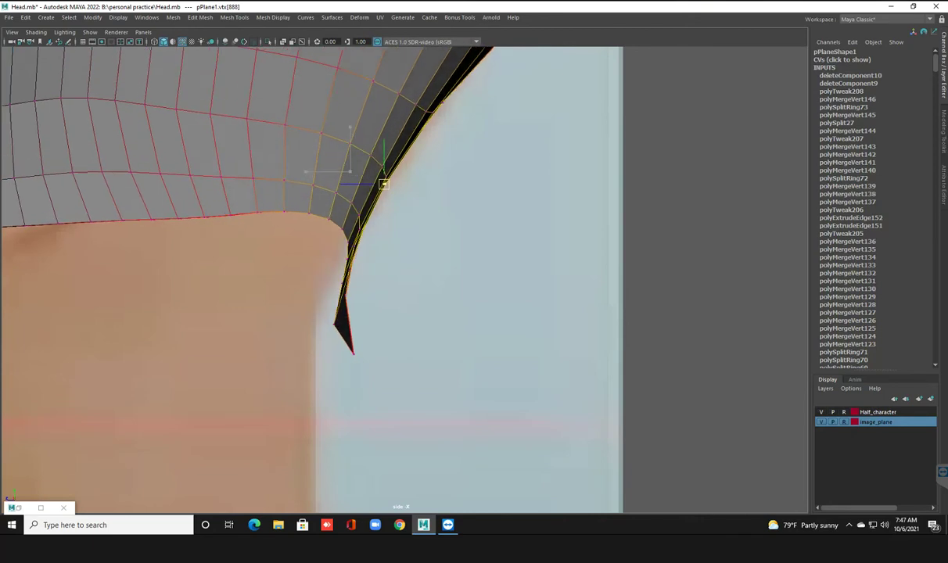
Step: Drag-select the faces at the back-of-neck tip and show all four views
{"action": "scroll", "coordinate": [313, 266], "scroll_direction": "down", "scroll_amount": 3}
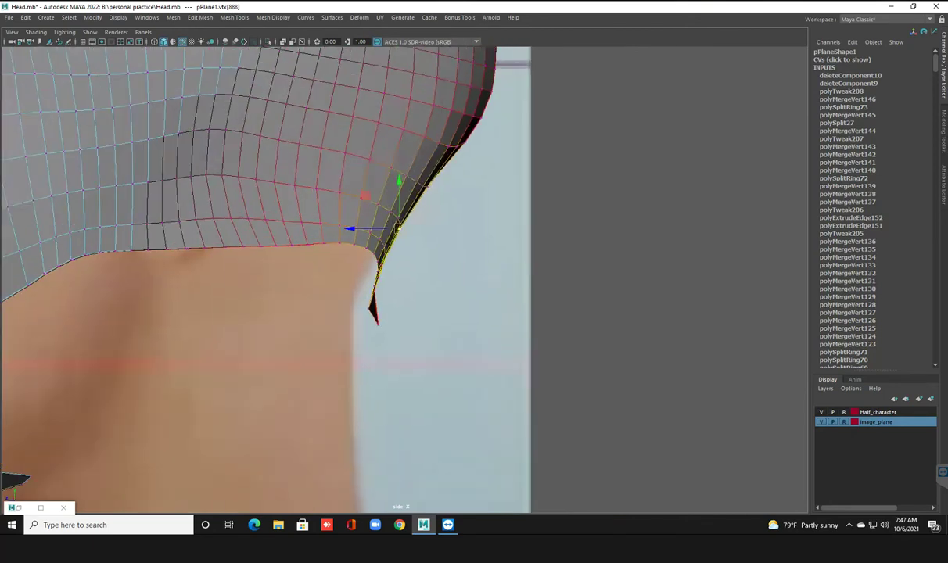
{"action": "key", "text": "F8"}
{"action": "left_click_drag", "start_coordinate": [436, 350], "coordinate": [381, 275]}
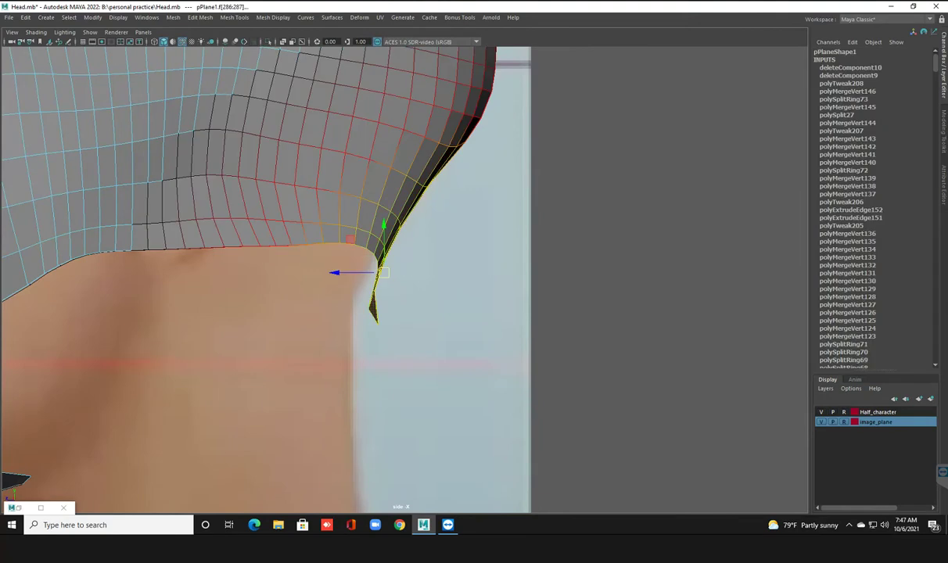
{"action": "key", "text": "space"}
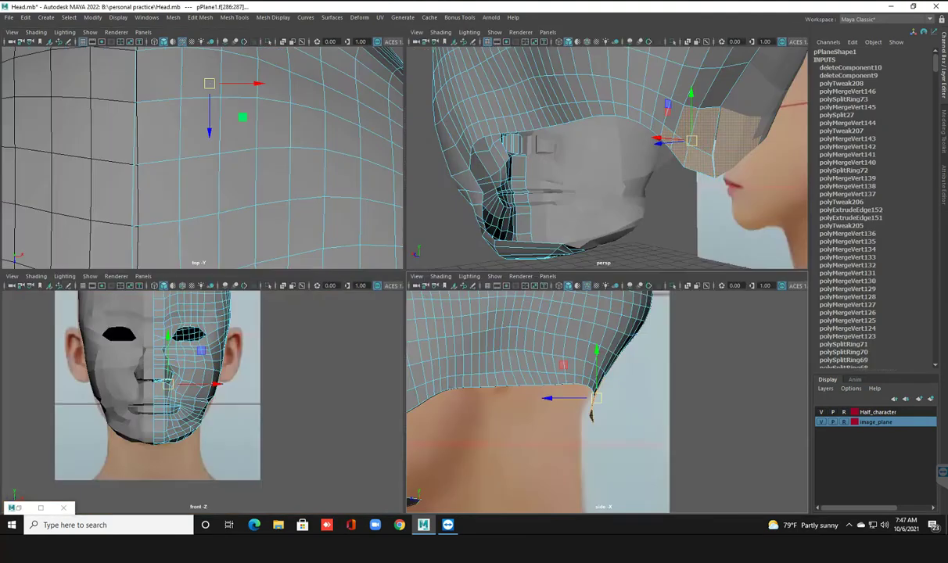
Step: Shrink the cheek face selection down to two faces, then clear it
{"action": "key", "text": "space"}
{"action": "left_click_drag", "start_coordinate": [469, 274], "coordinate": [579, 261], "text": "alt"}
{"action": "mouse_move", "coordinate": [407, 274]}
{"action": "left_mouse_down", "text": "alt"}
{"action": "mouse_move", "coordinate": [438, 266]}
{"action": "mouse_move", "coordinate": [376, 281]}
{"action": "mouse_move", "coordinate": [454, 262]}
{"action": "left_mouse_up", "text": "alt"}
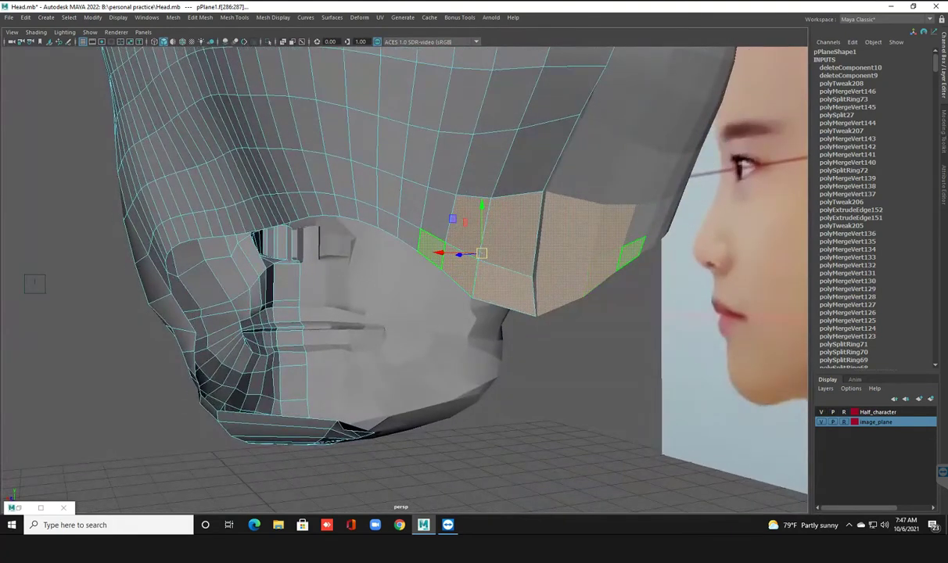
{"action": "key", "text": "ctrl+less"}
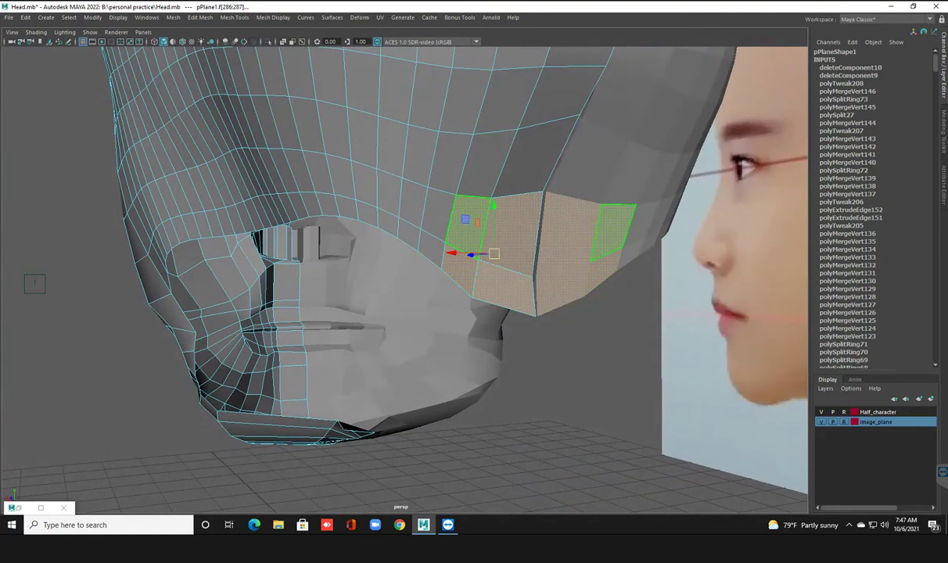
{"action": "key", "text": "ctrl+less"}
{"action": "key", "text": "Delete"}
{"action": "left_click_drag", "start_coordinate": [469, 273], "coordinate": [403, 282], "text": "alt"}
{"action": "left_click", "coordinate": [463, 223]}
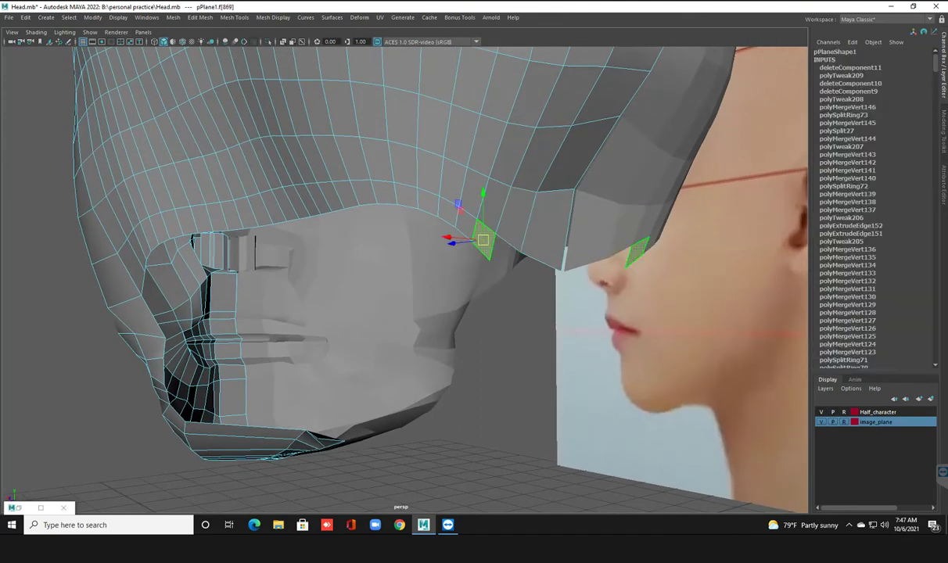
{"action": "left_click", "coordinate": [463, 220], "text": "shift"}
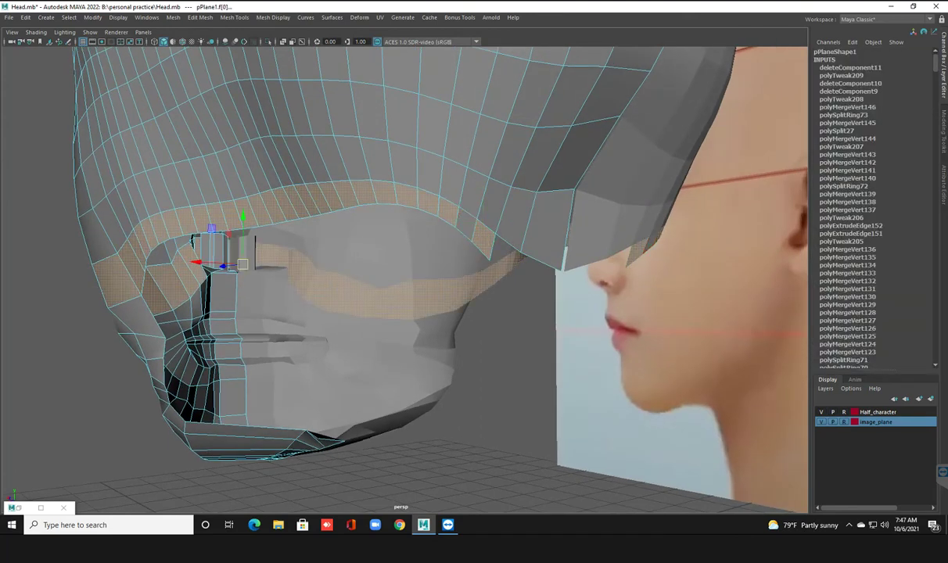
Step: Extend the lower-edge face band selection from the cheek toward the nose
{"action": "left_click_drag", "start_coordinate": [407, 281], "coordinate": [313, 283], "text": "alt"}
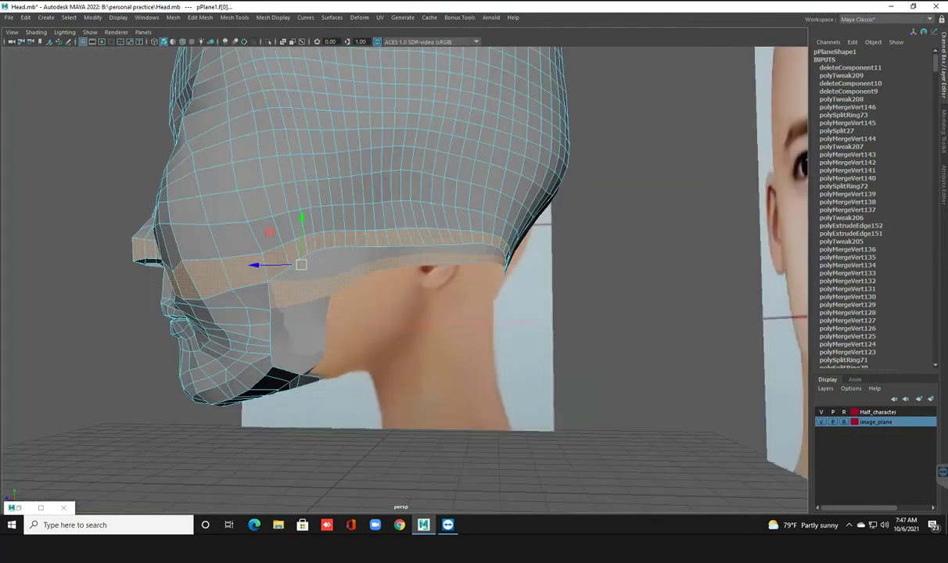
{"action": "left_click_drag", "start_coordinate": [391, 282], "coordinate": [313, 282], "text": "alt"}
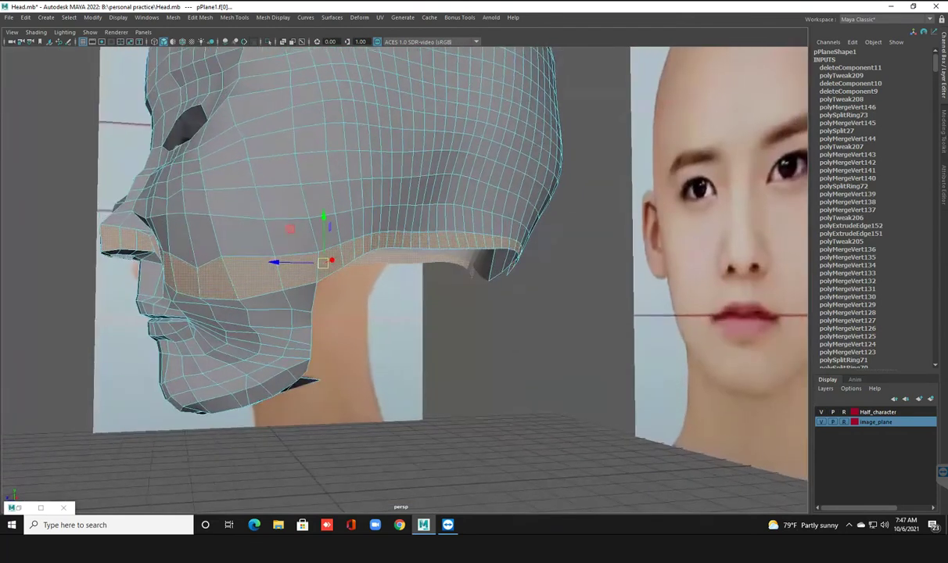
{"action": "left_click", "coordinate": [297, 273], "text": "shift"}
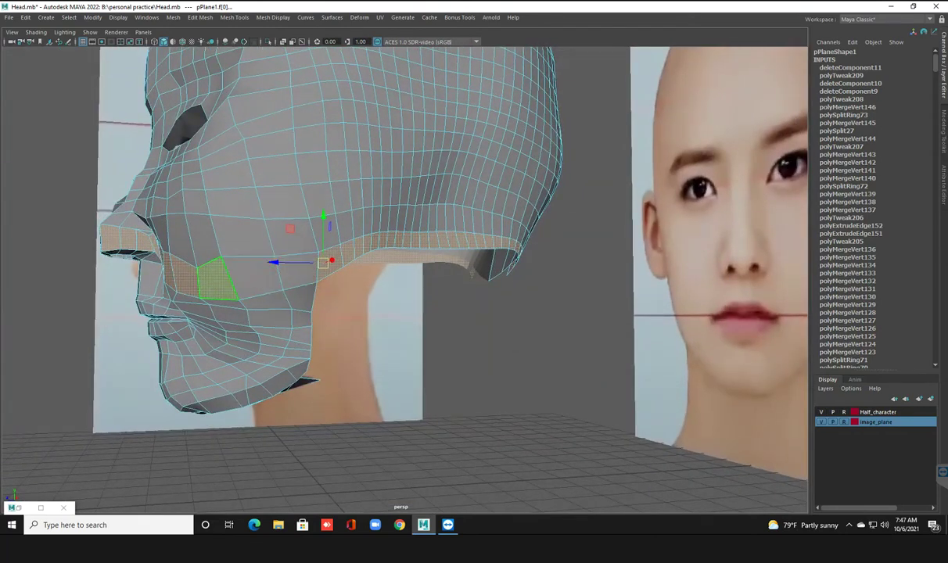
{"action": "left_click", "coordinate": [216, 270], "text": "shift"}
{"action": "left_click", "coordinate": [188, 266], "text": "shift"}
{"action": "left_click", "coordinate": [164, 258], "text": "shift"}
{"action": "mouse_move", "coordinate": [407, 282]}
{"action": "left_mouse_down", "text": "alt"}
{"action": "mouse_move", "coordinate": [344, 282]}
{"action": "mouse_move", "coordinate": [414, 282]}
{"action": "left_mouse_up", "text": "alt"}
{"action": "right_click_drag", "start_coordinate": [407, 281], "coordinate": [470, 281], "text": "alt"}
{"action": "mouse_move", "coordinate": [407, 282]}
{"action": "left_mouse_down", "text": "alt"}
{"action": "mouse_move", "coordinate": [376, 282]}
{"action": "mouse_move", "coordinate": [500, 282]}
{"action": "mouse_move", "coordinate": [352, 282]}
{"action": "mouse_move", "coordinate": [422, 281]}
{"action": "left_mouse_up", "text": "alt"}
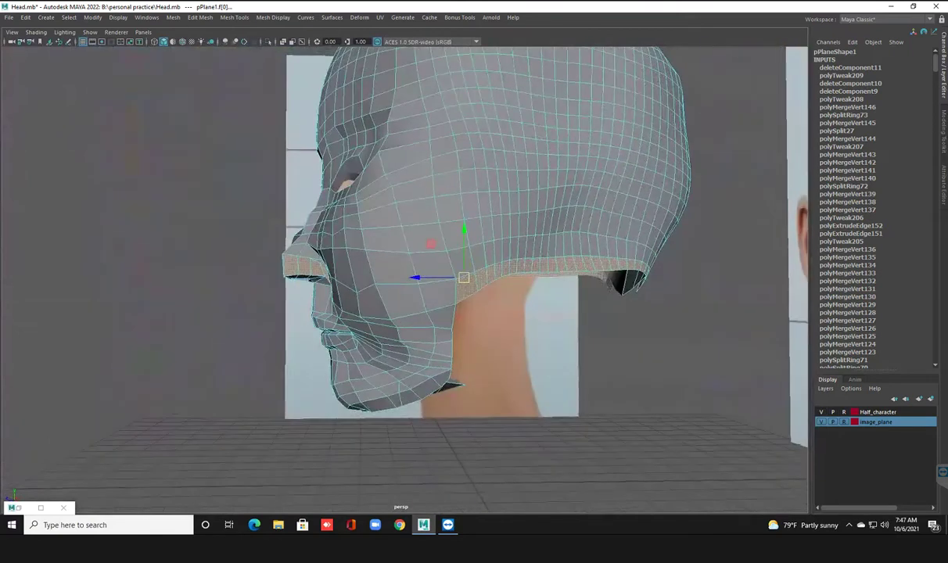
Step: Drop the nose faces from the selection and delete the neck band faces
{"action": "left_click_drag", "start_coordinate": [223, 209], "coordinate": [326, 383], "text": "ctrl"}
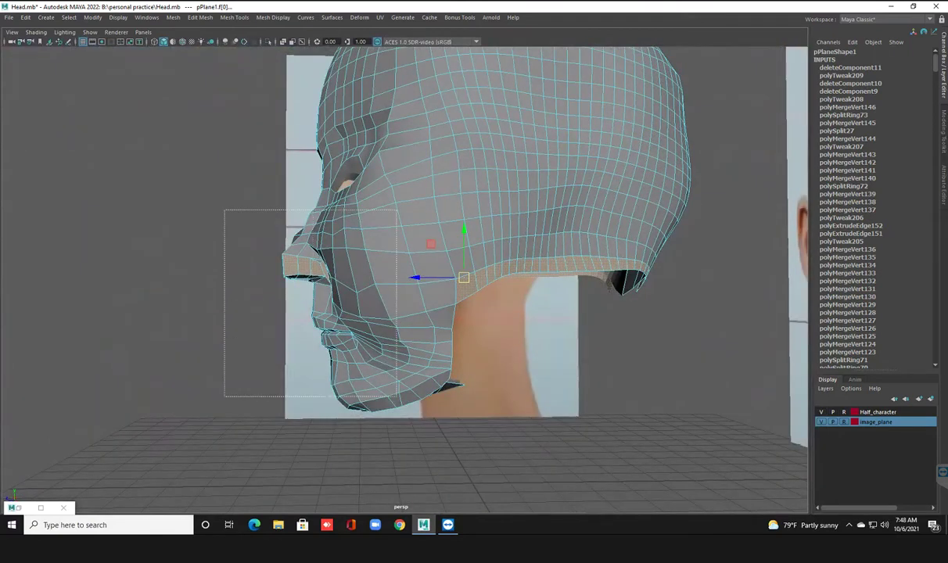
{"action": "mouse_move", "coordinate": [407, 282]}
{"action": "left_mouse_down", "text": "alt"}
{"action": "mouse_move", "coordinate": [352, 278]}
{"action": "mouse_move", "coordinate": [344, 266]}
{"action": "mouse_move", "coordinate": [626, 270]}
{"action": "left_mouse_up", "text": "alt"}
{"action": "key", "text": "Delete"}
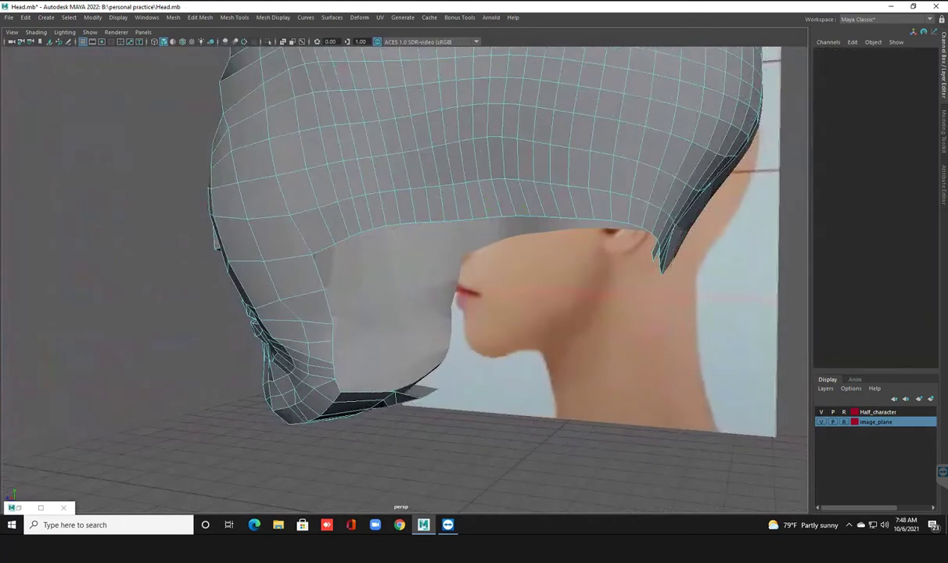
Step: Tilt the view under the head to inspect the opening and switch to edge selection
{"action": "left_click_drag", "start_coordinate": [470, 273], "coordinate": [626, 263], "text": "alt"}
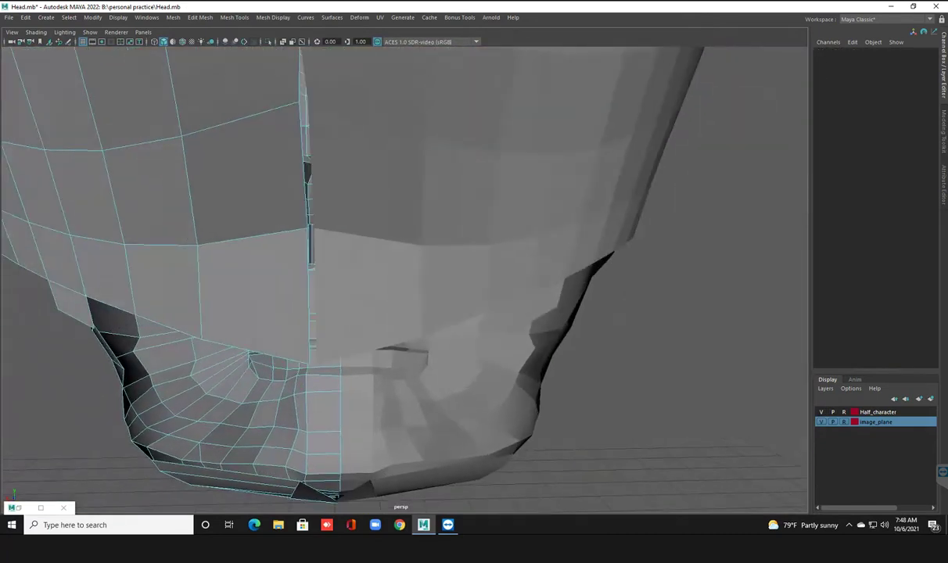
{"action": "scroll", "coordinate": [404, 273], "scroll_direction": "down", "scroll_amount": 3}
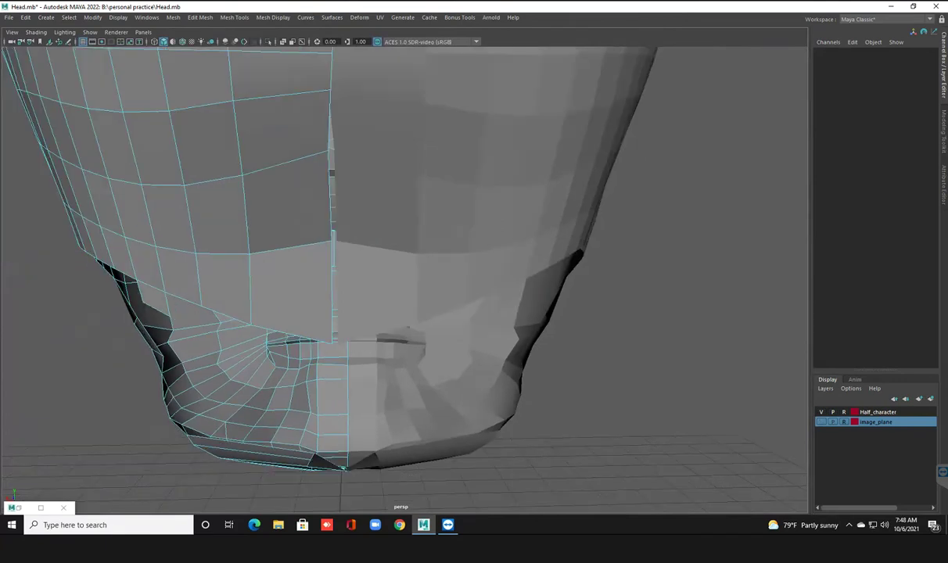
{"action": "scroll", "coordinate": [404, 274], "scroll_direction": "down", "scroll_amount": 3}
{"action": "scroll", "coordinate": [404, 274], "scroll_direction": "down", "scroll_amount": 2}
{"action": "scroll", "coordinate": [239, 353], "scroll_direction": "down", "scroll_amount": 3}
{"action": "left_click_drag", "start_coordinate": [239, 353], "coordinate": [135, 154], "text": "alt"}
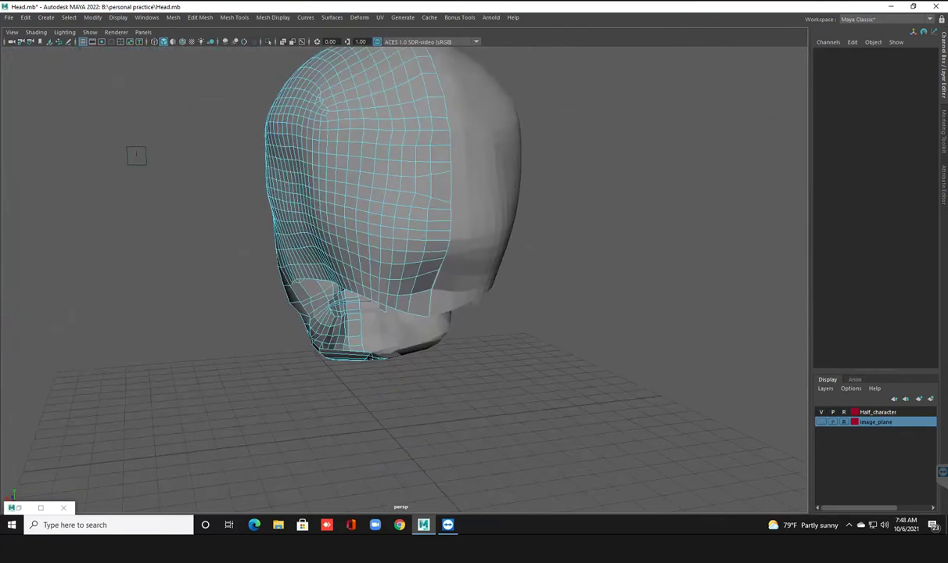
{"action": "scroll", "coordinate": [134, 154], "scroll_direction": "up", "scroll_amount": 3}
{"action": "scroll", "coordinate": [134, 154], "scroll_direction": "up", "scroll_amount": 3}
{"action": "right_click_drag", "start_coordinate": [411, 270], "coordinate": [412, 225]}
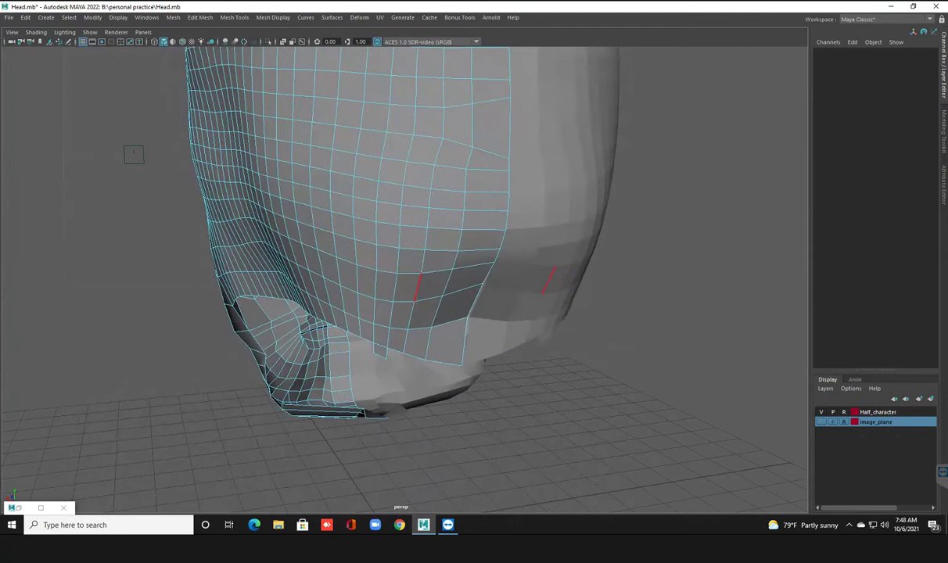
Step: Select the bottom boundary edge loop and scale it flat in Y
{"action": "left_click", "coordinate": [426, 353]}
{"action": "left_click_drag", "start_coordinate": [426, 353], "coordinate": [548, 328], "text": "alt"}
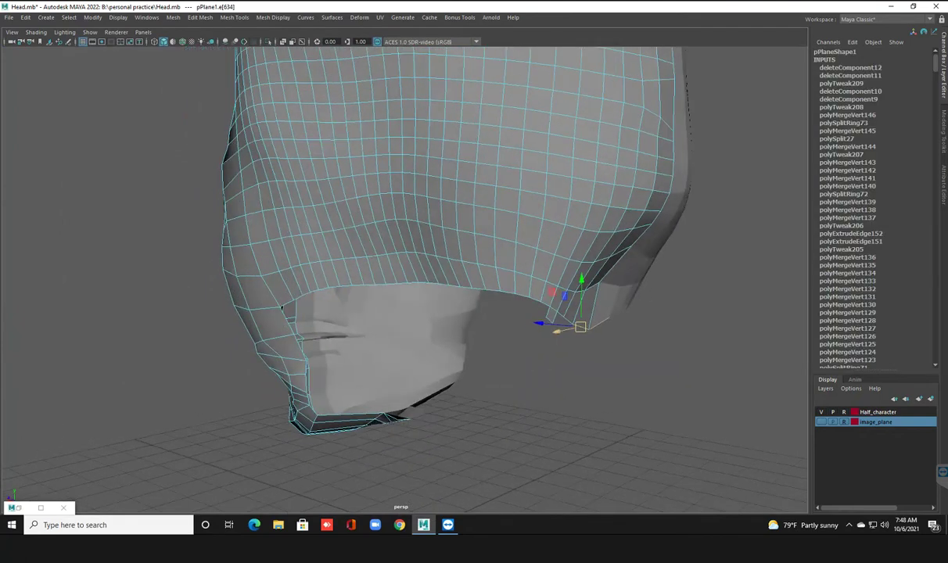
{"action": "double_click", "coordinate": [391, 279]}
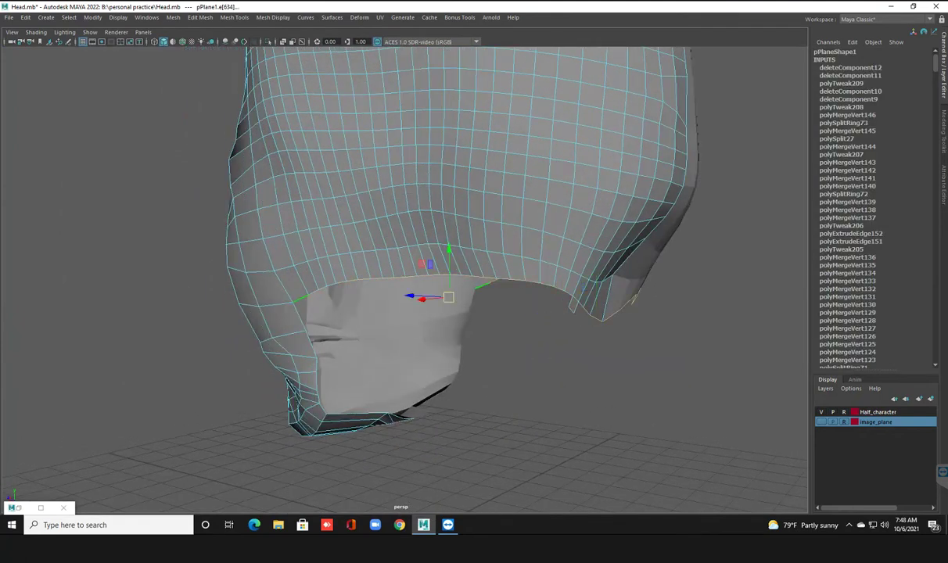
{"action": "key", "text": "r"}
{"action": "left_click_drag", "start_coordinate": [448, 253], "coordinate": [448, 297]}
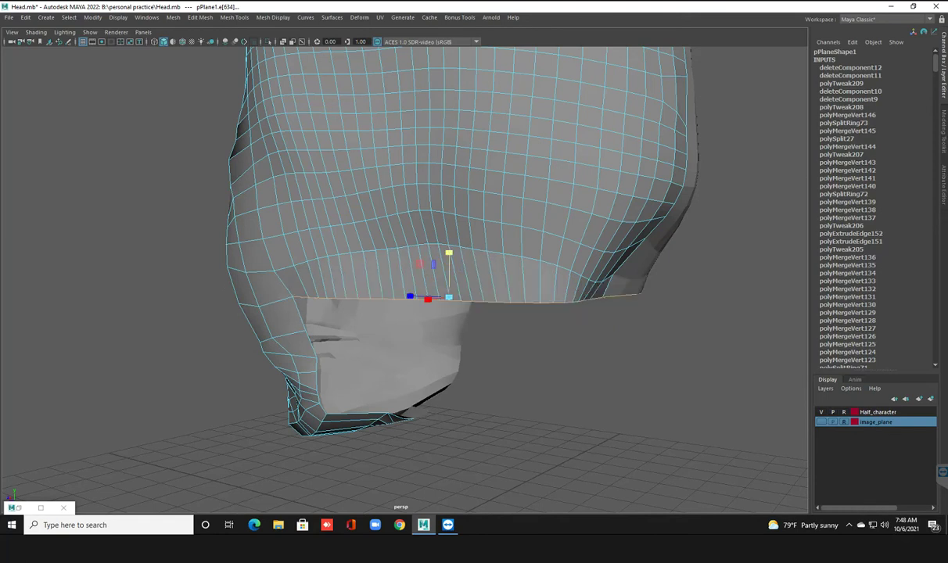
Step: Show the image_plane layer in the four-view layout and save the scene
{"action": "key", "text": "space"}
{"action": "key", "text": "space"}
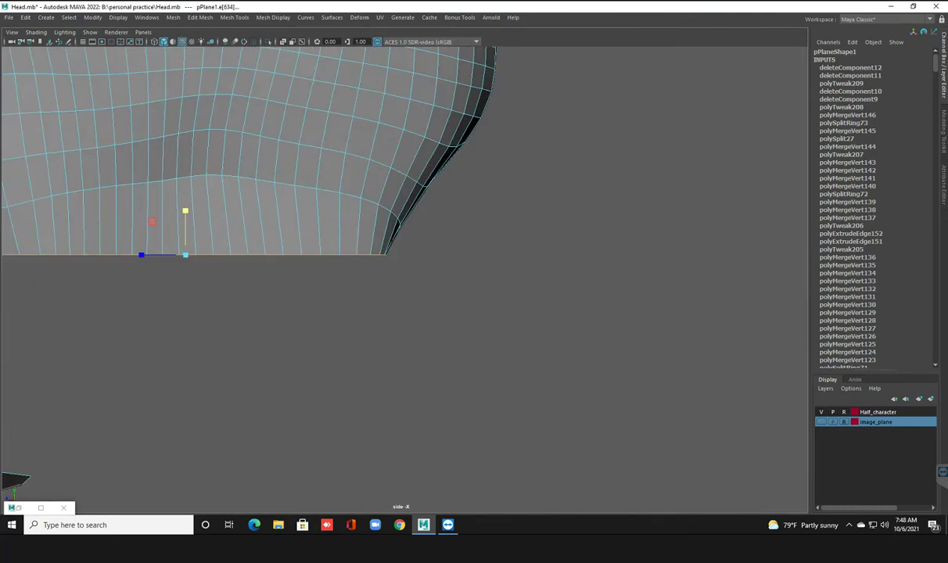
{"action": "left_click", "coordinate": [820, 422]}
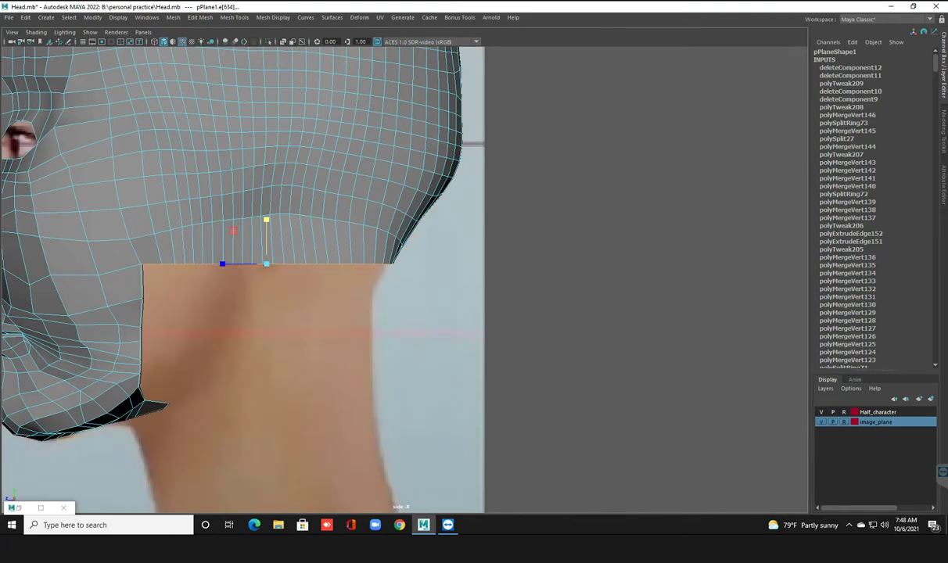
{"action": "key", "text": "ctrl+z"}
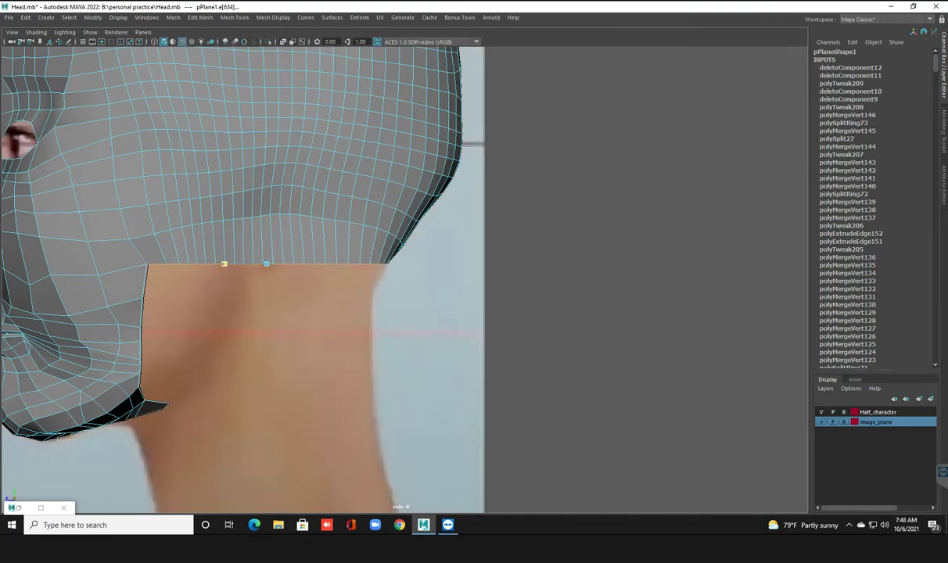
{"action": "key", "text": "ctrl+s"}
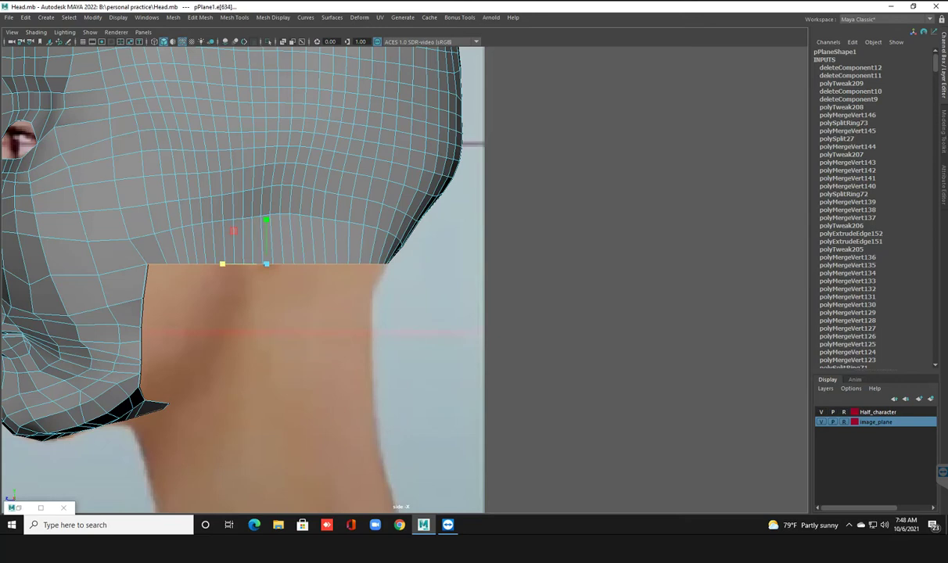
Step: Move the front boundary edge e[317] along X to meet the reference neck
{"action": "scroll", "coordinate": [289, 258], "scroll_direction": "up", "scroll_amount": 1}
{"action": "scroll", "coordinate": [289, 258], "scroll_direction": "up", "scroll_amount": 1}
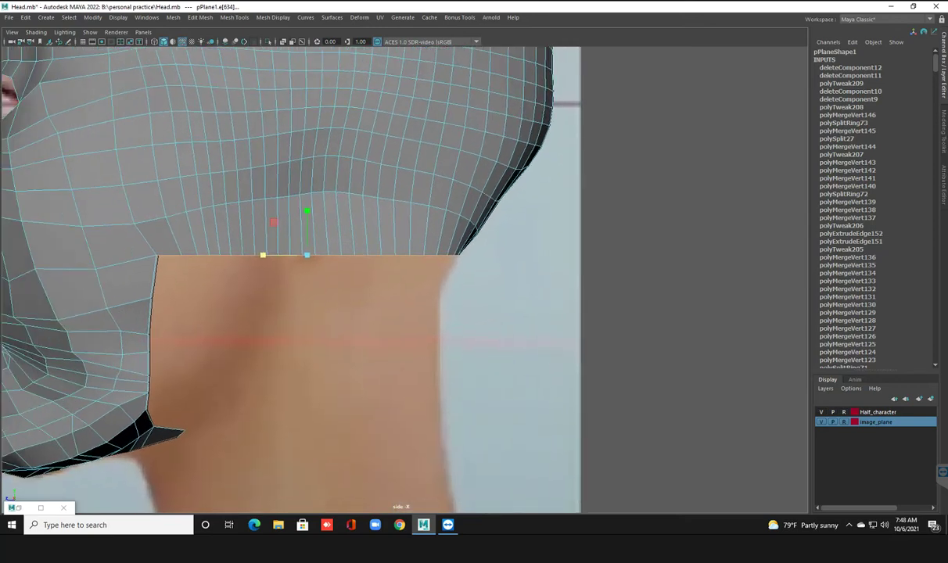
{"action": "middle_click_drag", "start_coordinate": [290, 313], "coordinate": [313, 296], "text": "alt"}
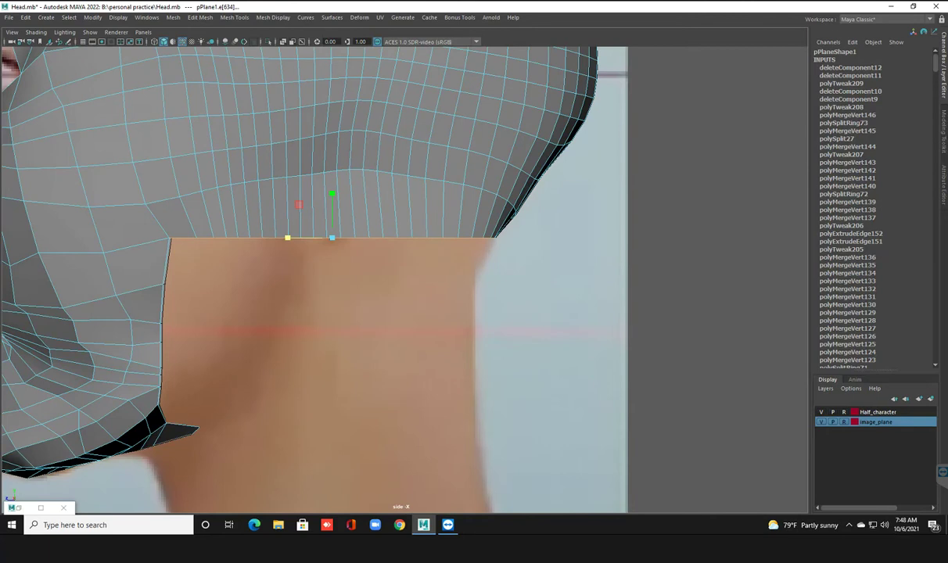
{"action": "left_click", "coordinate": [164, 252]}
{"action": "left_click", "coordinate": [162, 333]}
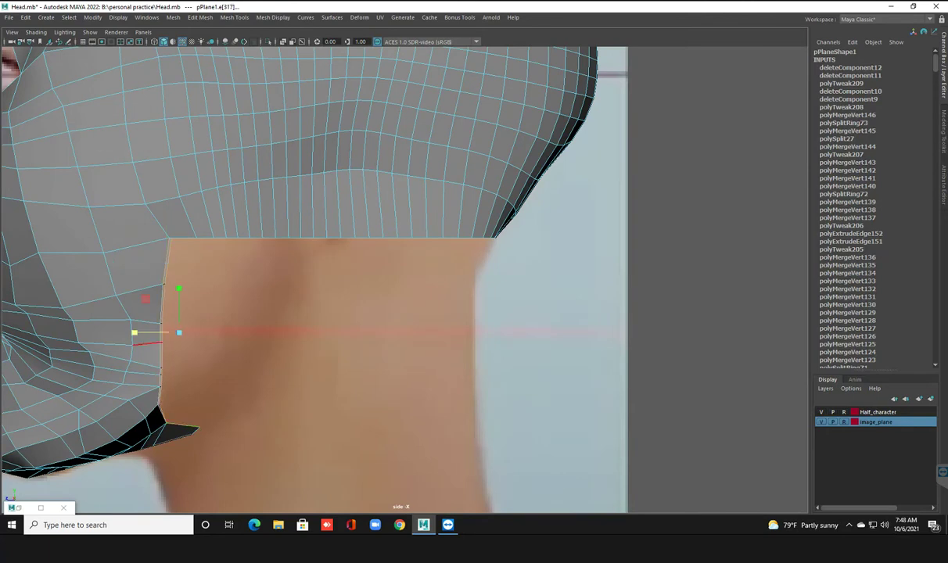
{"action": "left_click_drag", "start_coordinate": [135, 333], "coordinate": [158, 332]}
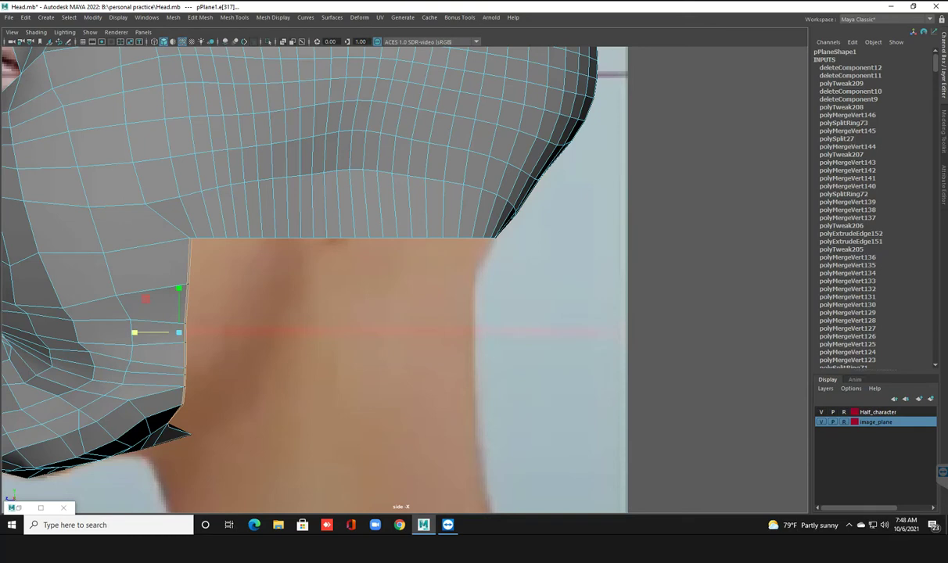
{"action": "left_click_drag", "start_coordinate": [134, 332], "coordinate": [134, 337]}
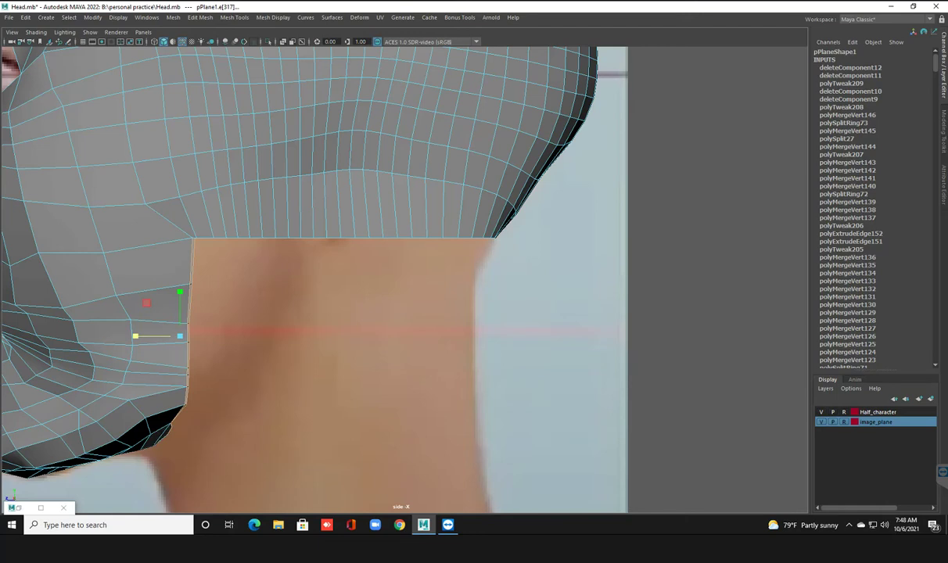
{"action": "key", "text": "space"}
{"action": "key", "text": "space"}
{"action": "mouse_move", "coordinate": [195, 266]}
{"action": "left_mouse_down", "text": "alt"}
{"action": "mouse_move", "coordinate": [227, 267]}
{"action": "mouse_move", "coordinate": [266, 235]}
{"action": "mouse_move", "coordinate": [352, 270]}
{"action": "mouse_move", "coordinate": [282, 254]}
{"action": "left_mouse_up", "text": "alt"}
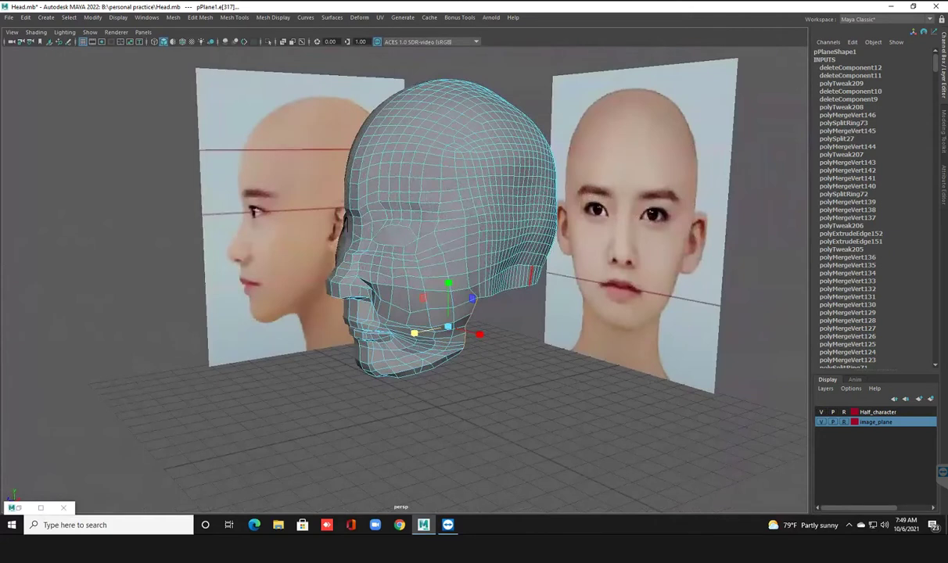
Step: Preview the head smoothed and reselect the mesh beside the front reference
{"action": "key", "text": "F8"}
{"action": "key", "text": "3"}
{"action": "scroll", "coordinate": [407, 235], "scroll_direction": "down", "scroll_amount": 3}
{"action": "mouse_move", "coordinate": [407, 235]}
{"action": "left_mouse_down", "text": "alt"}
{"action": "mouse_move", "coordinate": [422, 258]}
{"action": "mouse_move", "coordinate": [407, 235]}
{"action": "mouse_move", "coordinate": [485, 243]}
{"action": "left_mouse_up", "text": "alt"}
{"action": "scroll", "coordinate": [407, 235], "scroll_direction": "up", "scroll_amount": 3}
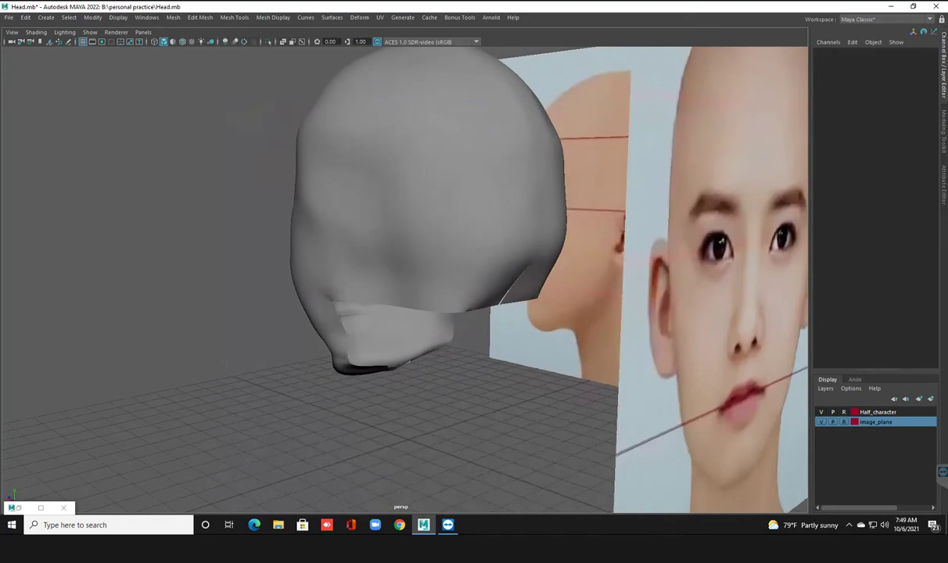
{"action": "left_click_drag", "start_coordinate": [406, 234], "coordinate": [375, 250], "text": "alt"}
{"action": "scroll", "coordinate": [376, 250], "scroll_direction": "up", "scroll_amount": 5}
{"action": "middle_click_drag", "start_coordinate": [376, 251], "coordinate": [21, 275], "text": "alt"}
{"action": "scroll", "coordinate": [56, 276], "scroll_direction": "up", "scroll_amount": 3}
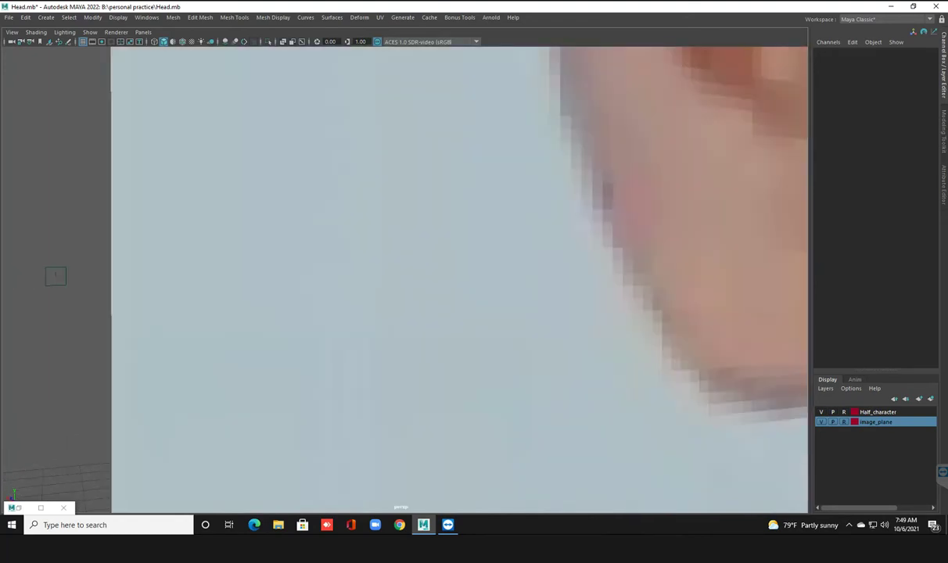
{"action": "scroll", "coordinate": [55, 276], "scroll_direction": "down", "scroll_amount": 4}
{"action": "left_click", "coordinate": [48, 276]}
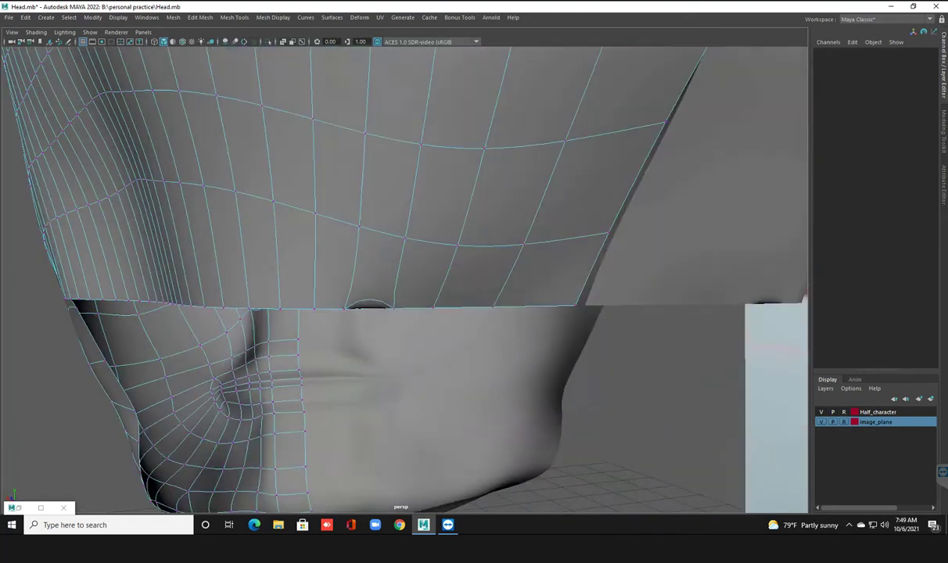
Step: Shift the lower-border vertices along X to straighten the jaw edge, then return to object mode
{"action": "left_click", "coordinate": [577, 305]}
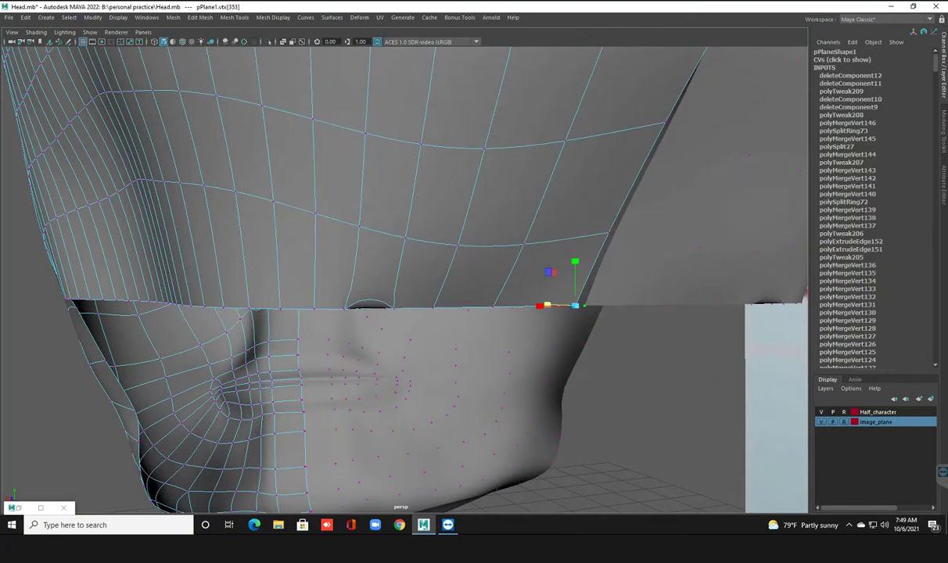
{"action": "left_click_drag", "start_coordinate": [548, 305], "coordinate": [558, 361]}
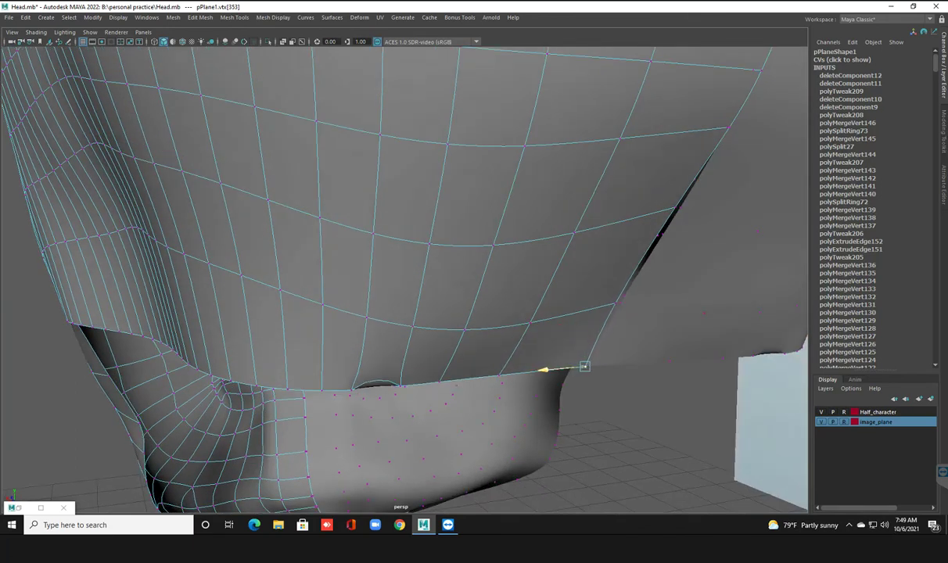
{"action": "left_click", "coordinate": [617, 303]}
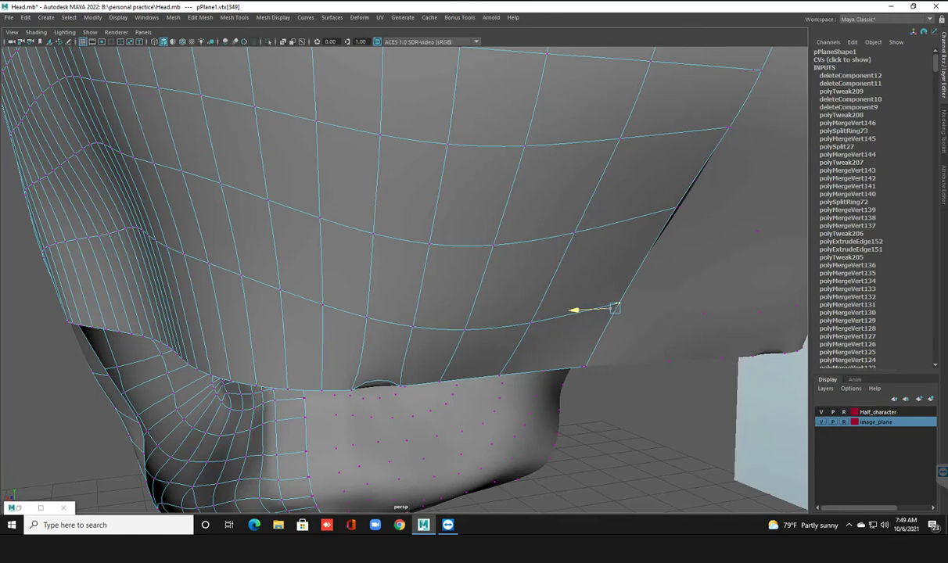
{"action": "left_click", "coordinate": [678, 204]}
{"action": "scroll", "coordinate": [680, 199], "scroll_direction": "down", "scroll_amount": 3}
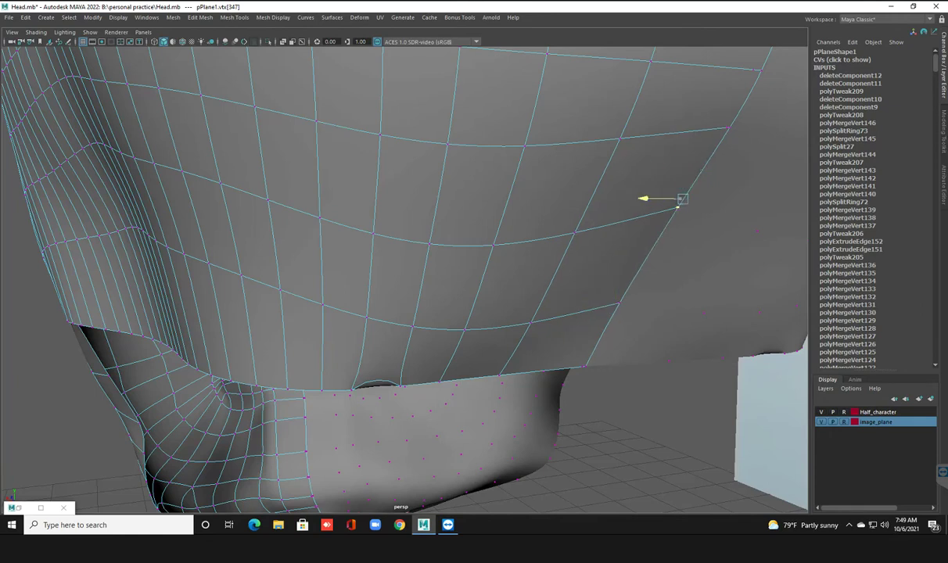
{"action": "mouse_move", "coordinate": [681, 198]}
{"action": "left_mouse_down", "text": "alt"}
{"action": "mouse_move", "coordinate": [763, 180]}
{"action": "mouse_move", "coordinate": [673, 220]}
{"action": "mouse_move", "coordinate": [681, 237]}
{"action": "mouse_move", "coordinate": [669, 247]}
{"action": "mouse_move", "coordinate": [662, 224]}
{"action": "left_mouse_up", "text": "alt"}
{"action": "key", "text": "F8"}
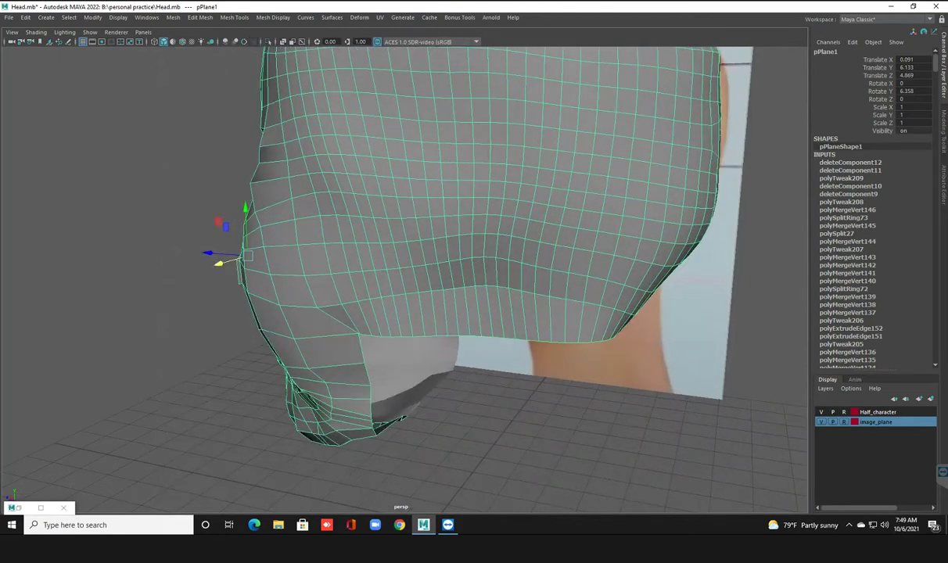
Step: Brush the lower face boundary with the Smooth sculpting tool, then exit with Q
{"action": "left_click", "coordinate": [200, 18]}
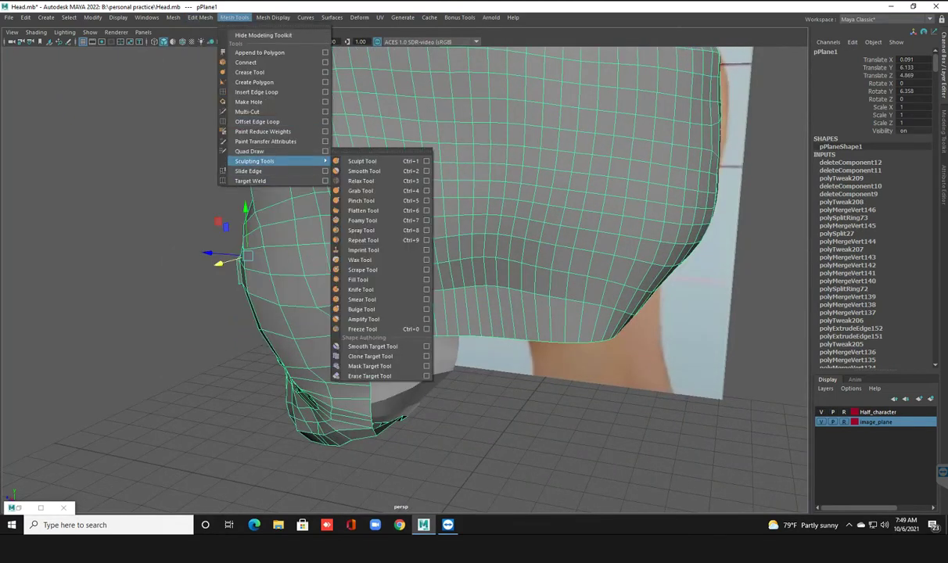
{"action": "left_click", "coordinate": [364, 171]}
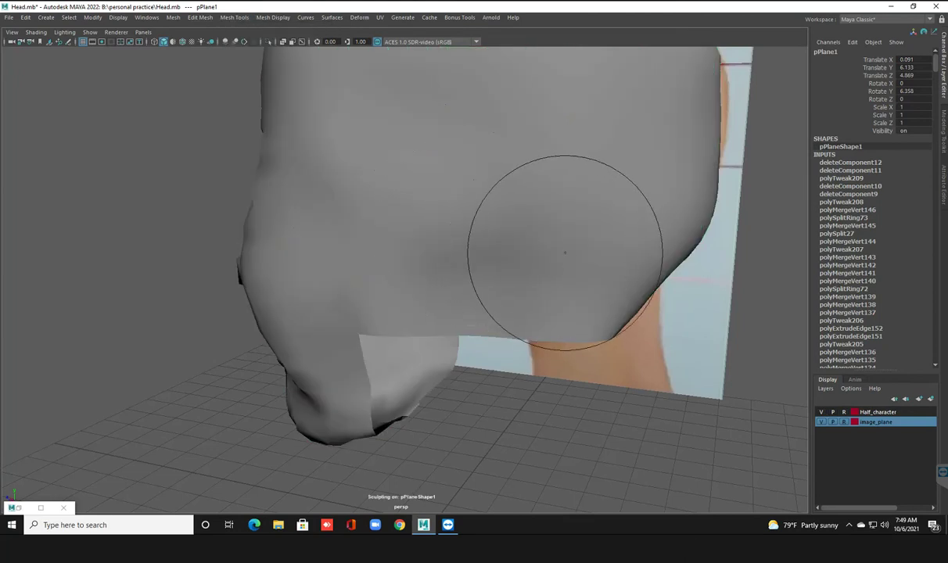
{"action": "left_click_drag", "start_coordinate": [555, 250], "coordinate": [402, 220], "text": "alt"}
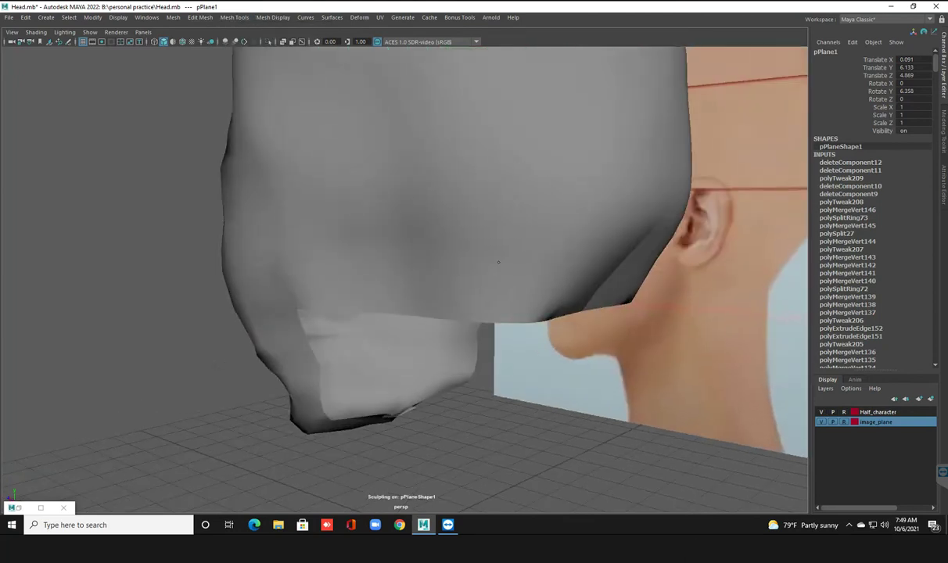
{"action": "mouse_move", "coordinate": [498, 262]}
{"action": "left_mouse_down"}
{"action": "mouse_move", "coordinate": [339, 263]}
{"action": "mouse_move", "coordinate": [348, 277]}
{"action": "left_mouse_up"}
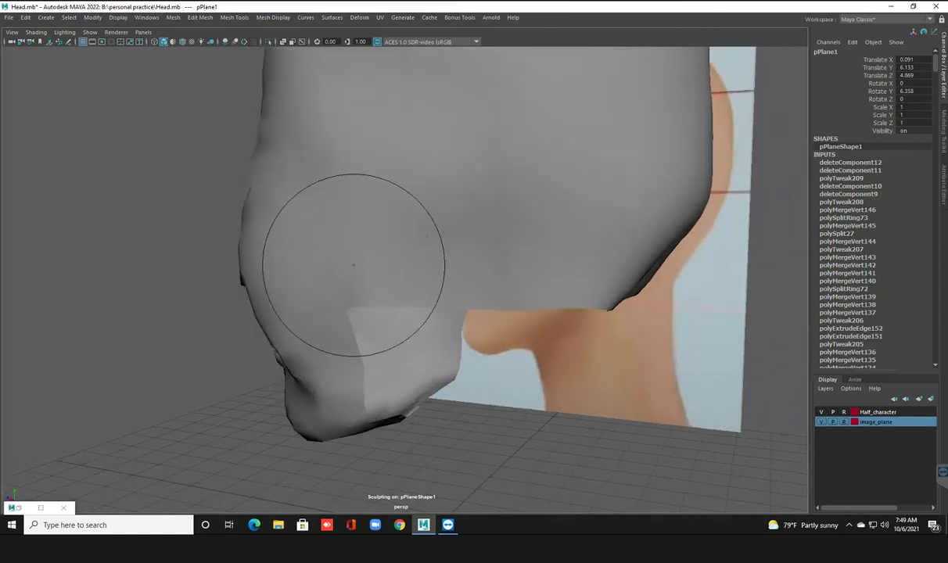
{"action": "scroll", "coordinate": [430, 212], "scroll_direction": "down", "scroll_amount": 10}
{"action": "left_click_drag", "start_coordinate": [493, 218], "coordinate": [438, 235], "text": "alt"}
{"action": "mouse_move", "coordinate": [399, 265]}
{"action": "left_mouse_down", "text": "alt"}
{"action": "mouse_move", "coordinate": [395, 335]}
{"action": "mouse_move", "coordinate": [423, 243]}
{"action": "mouse_move", "coordinate": [511, 279]}
{"action": "left_mouse_up", "text": "alt"}
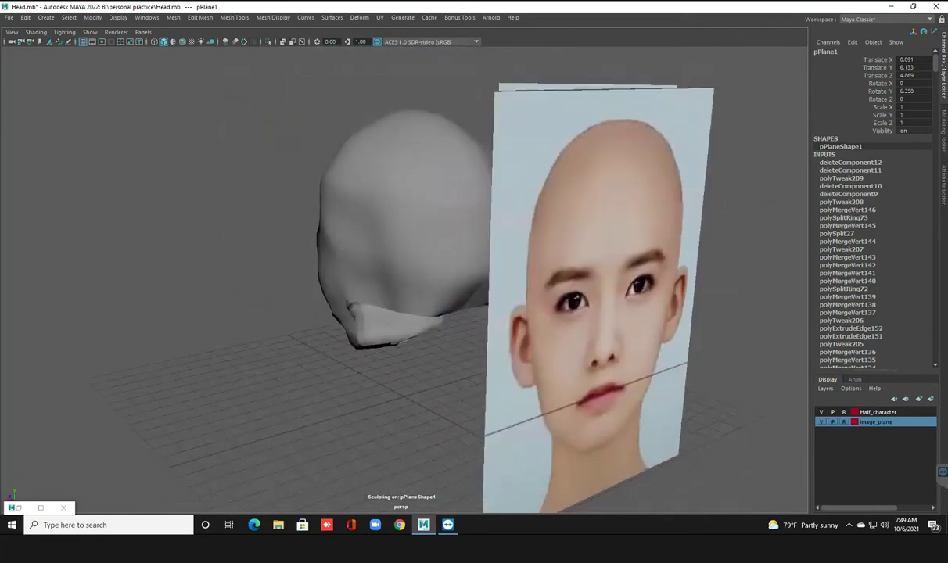
{"action": "key", "text": "q"}
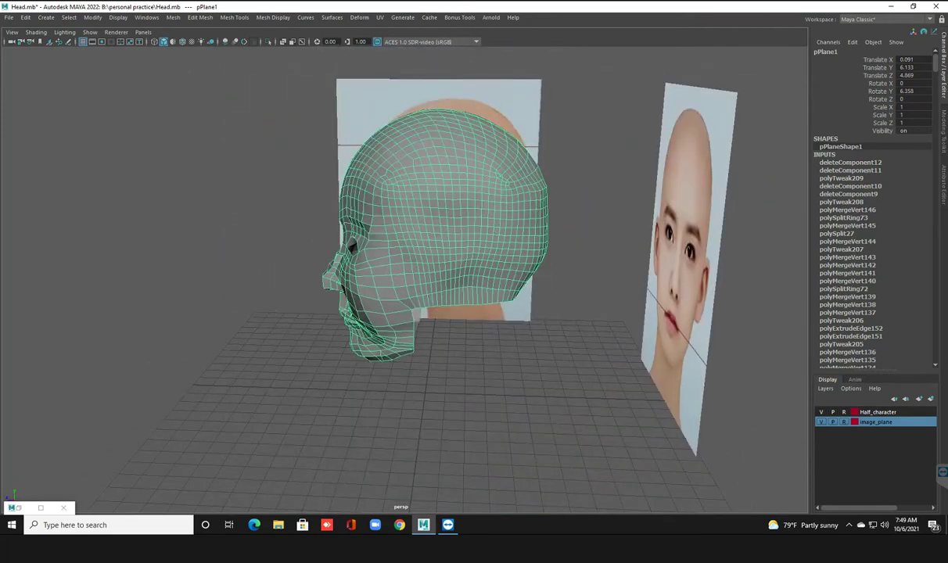
Step: Check the smoothed jaw-to-neck border in the side and perspective views
{"action": "scroll", "coordinate": [399, 282], "scroll_direction": "up", "scroll_amount": 3}
{"action": "left_click_drag", "start_coordinate": [407, 282], "coordinate": [610, 258], "text": "alt"}
{"action": "key", "text": "space"}
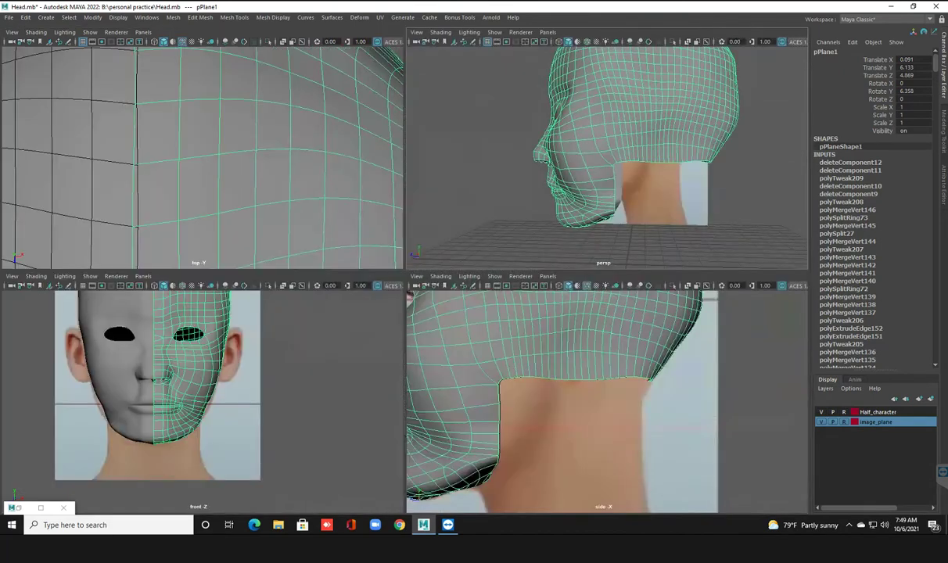
{"action": "key", "text": "space"}
{"action": "scroll", "coordinate": [367, 223], "scroll_direction": "down", "scroll_amount": 3}
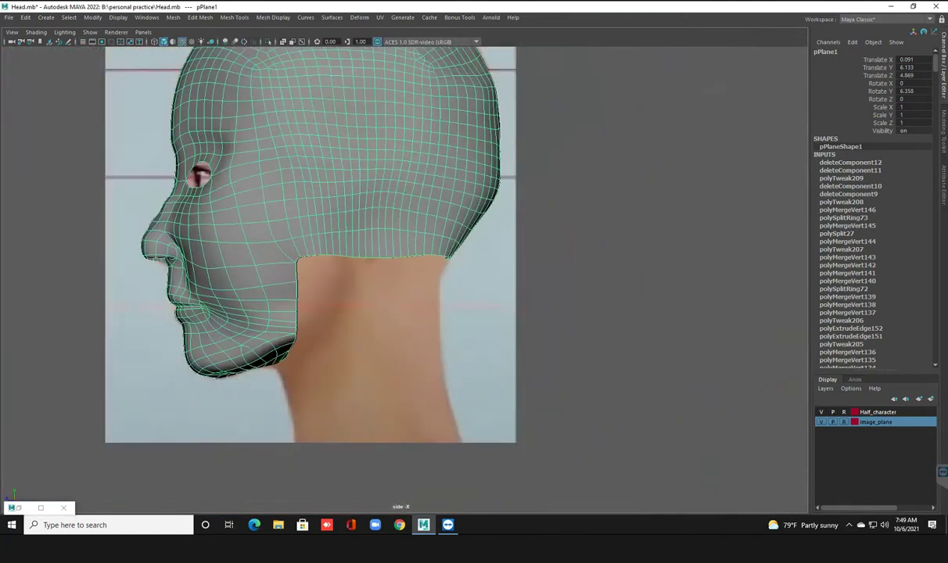
{"action": "scroll", "coordinate": [399, 277], "scroll_direction": "up", "scroll_amount": 3}
{"action": "scroll", "coordinate": [399, 278], "scroll_direction": "up", "scroll_amount": 2}
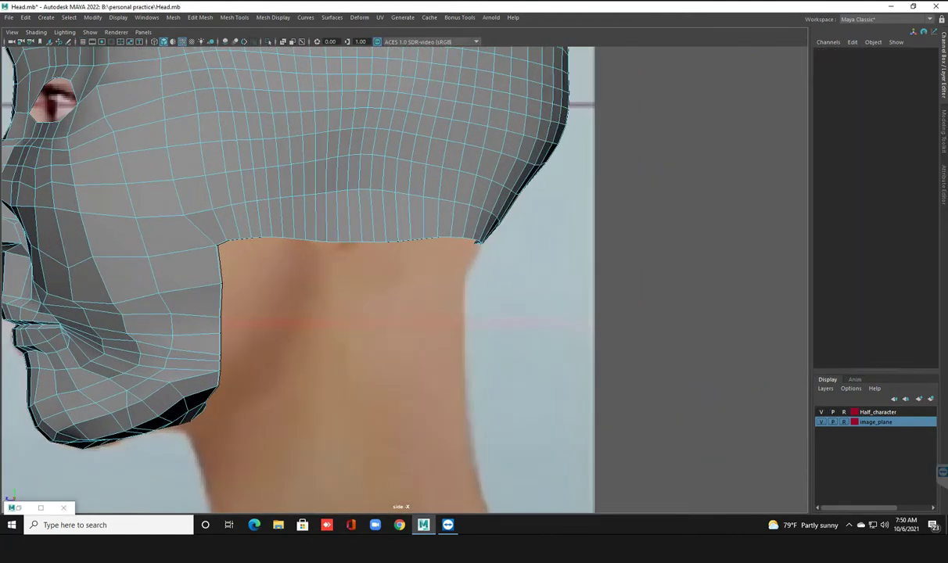
{"action": "key", "text": "space"}
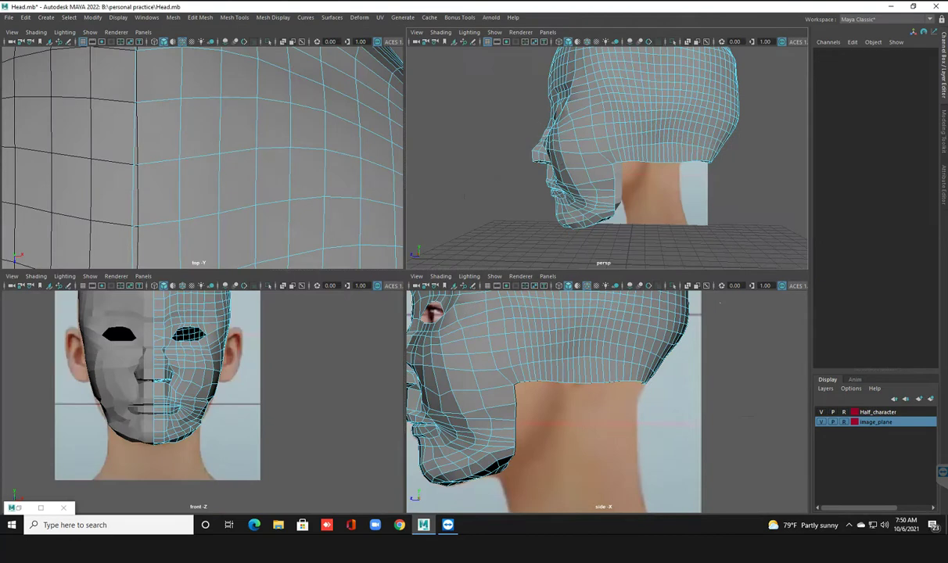
{"action": "key", "text": "space"}
{"action": "mouse_move", "coordinate": [470, 235]}
{"action": "left_mouse_down", "text": "alt"}
{"action": "mouse_move", "coordinate": [532, 235]}
{"action": "mouse_move", "coordinate": [489, 223]}
{"action": "left_mouse_up", "text": "alt"}
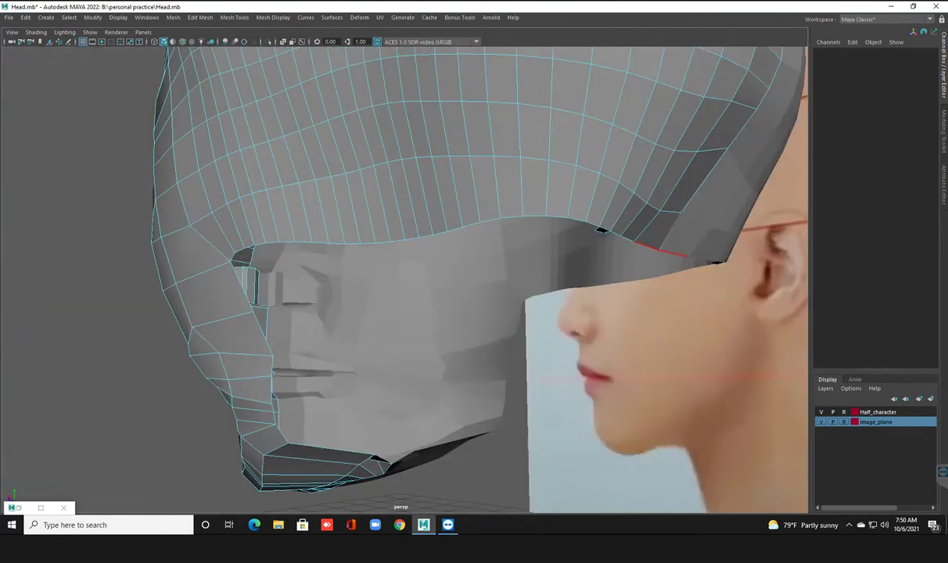
Step: Select the head's lower-rim edge loop and close in on the underside of the jaw
{"action": "left_click", "coordinate": [661, 249]}
{"action": "double_click", "coordinate": [661, 249]}
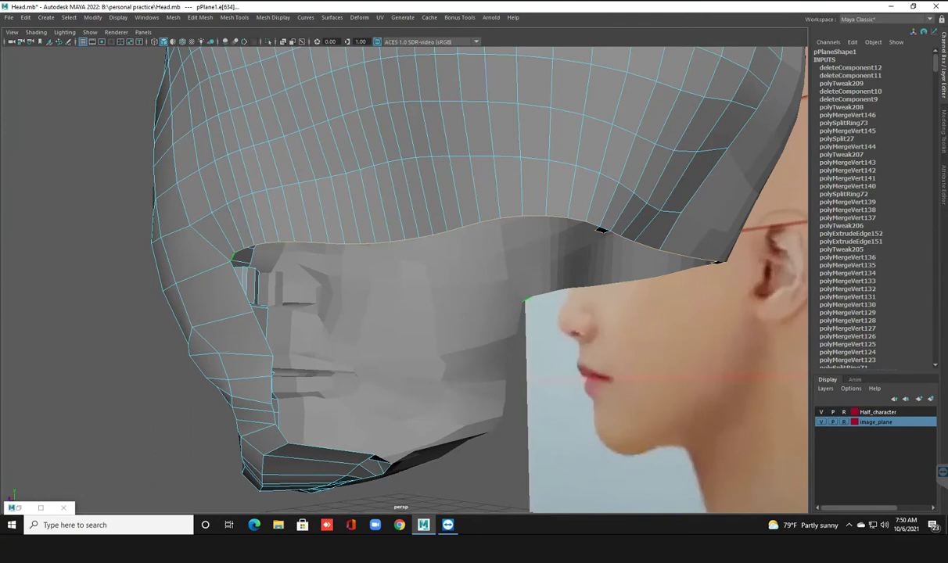
{"action": "left_click", "coordinate": [242, 286], "text": "shift"}
{"action": "left_click_drag", "start_coordinate": [404, 274], "coordinate": [548, 282], "text": "alt"}
{"action": "scroll", "coordinate": [404, 274], "scroll_direction": "up", "scroll_amount": 3}
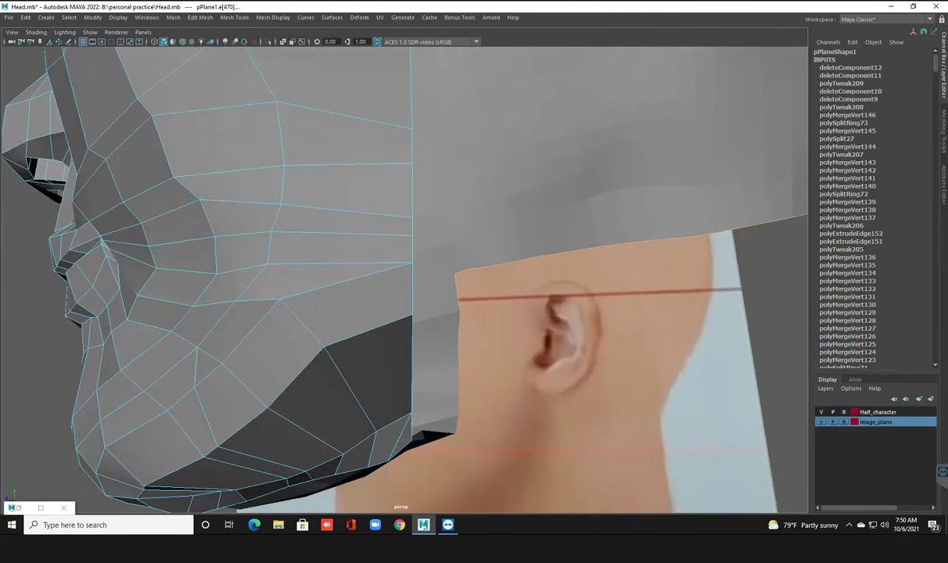
{"action": "mouse_move", "coordinate": [404, 274]}
{"action": "left_mouse_down", "text": "alt"}
{"action": "mouse_move", "coordinate": [469, 242]}
{"action": "mouse_move", "coordinate": [532, 231]}
{"action": "left_mouse_up", "text": "alt"}
{"action": "scroll", "coordinate": [403, 274], "scroll_direction": "up", "scroll_amount": 5}
{"action": "left_click_drag", "start_coordinate": [404, 274], "coordinate": [520, 241], "text": "alt"}
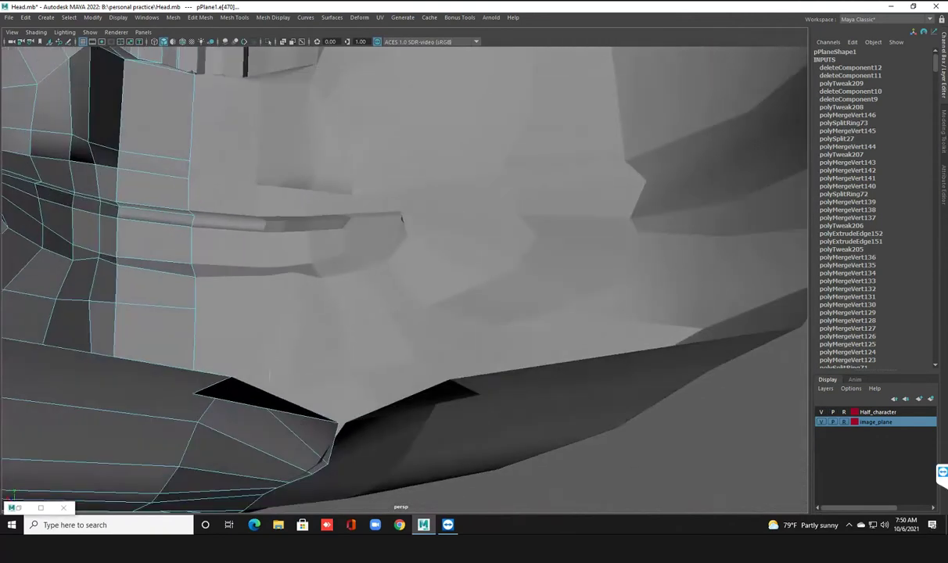
Step: Delete the stray wedge faces under the jaw
{"action": "key", "text": "F11"}
{"action": "left_click", "coordinate": [333, 426]}
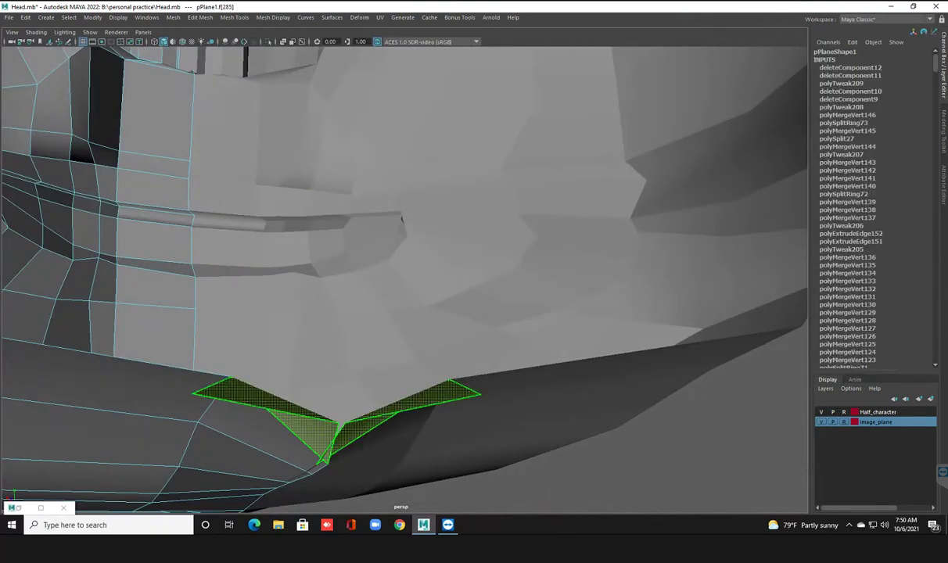
{"action": "key", "text": "Delete"}
{"action": "mouse_move", "coordinate": [328, 438]}
{"action": "left_mouse_down", "text": "alt"}
{"action": "mouse_move", "coordinate": [314, 315]}
{"action": "mouse_move", "coordinate": [234, 164]}
{"action": "mouse_move", "coordinate": [266, 148]}
{"action": "left_mouse_up", "text": "alt"}
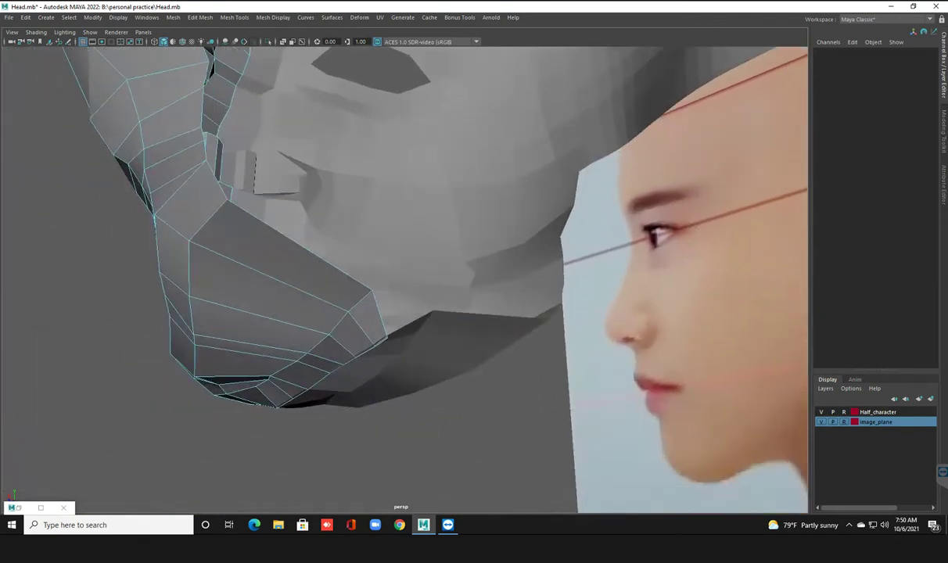
Step: In the side view, move the back jaw edges to line up with the reference neck
{"action": "left_click", "coordinate": [493, 313]}
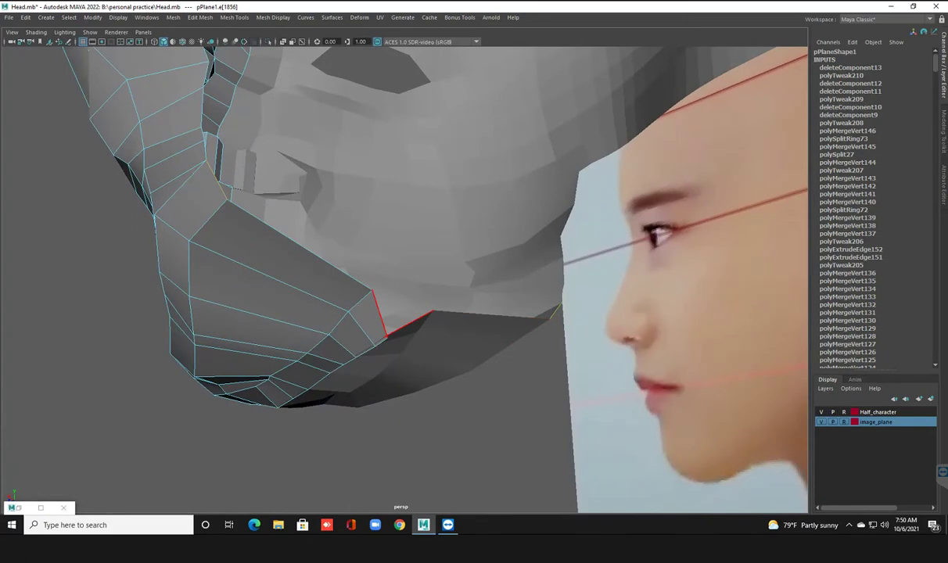
{"action": "key", "text": "t"}
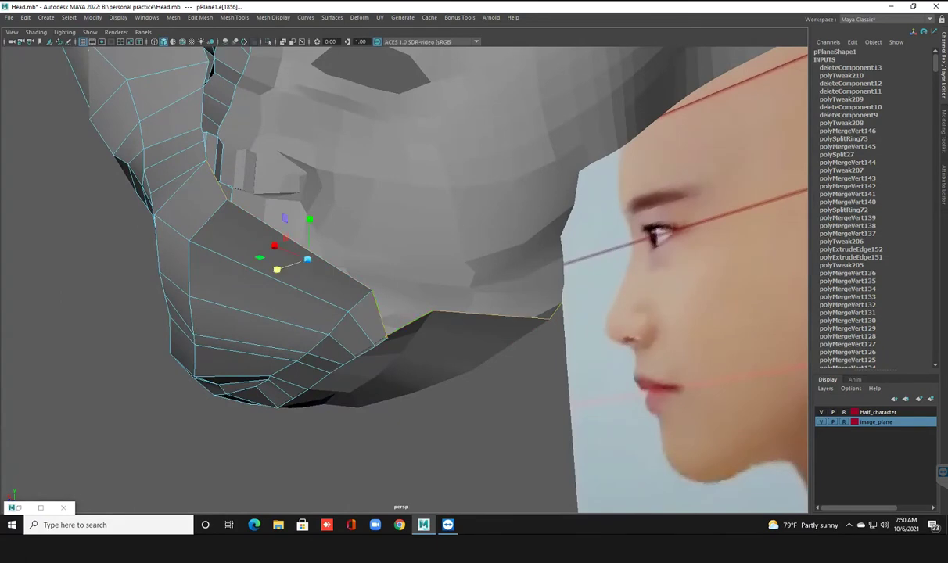
{"action": "key", "text": "space"}
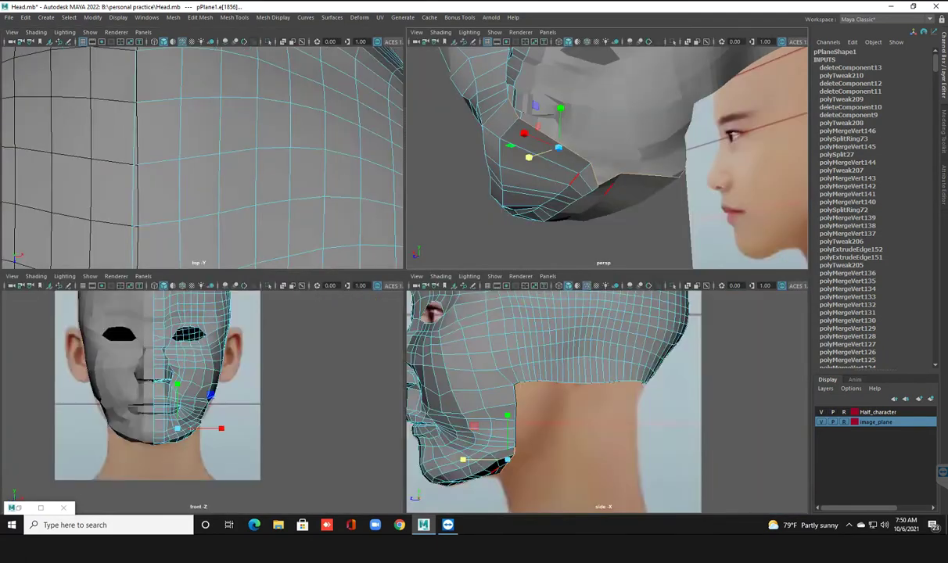
{"action": "key", "text": "space"}
{"action": "left_click_drag", "start_coordinate": [159, 397], "coordinate": [203, 397]}
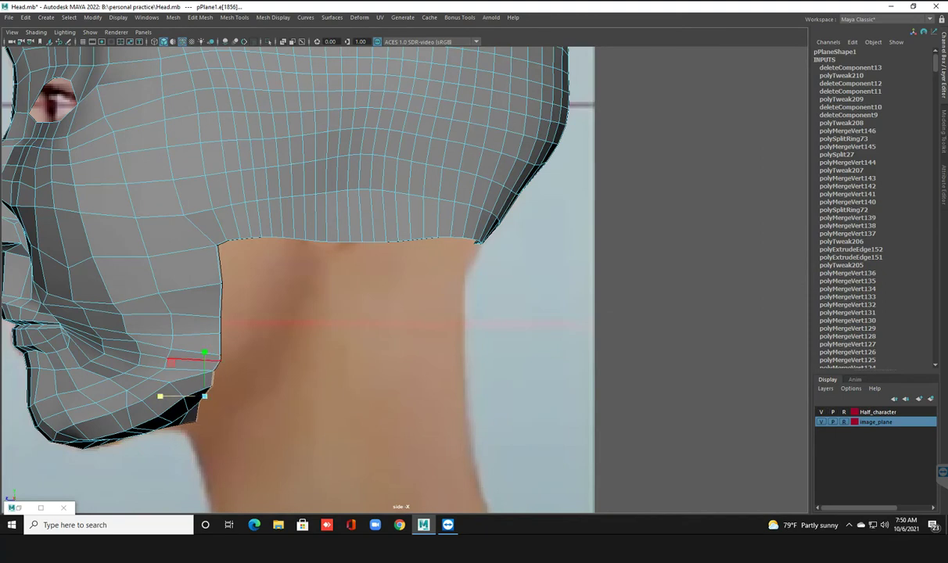
{"action": "left_click", "coordinate": [220, 262]}
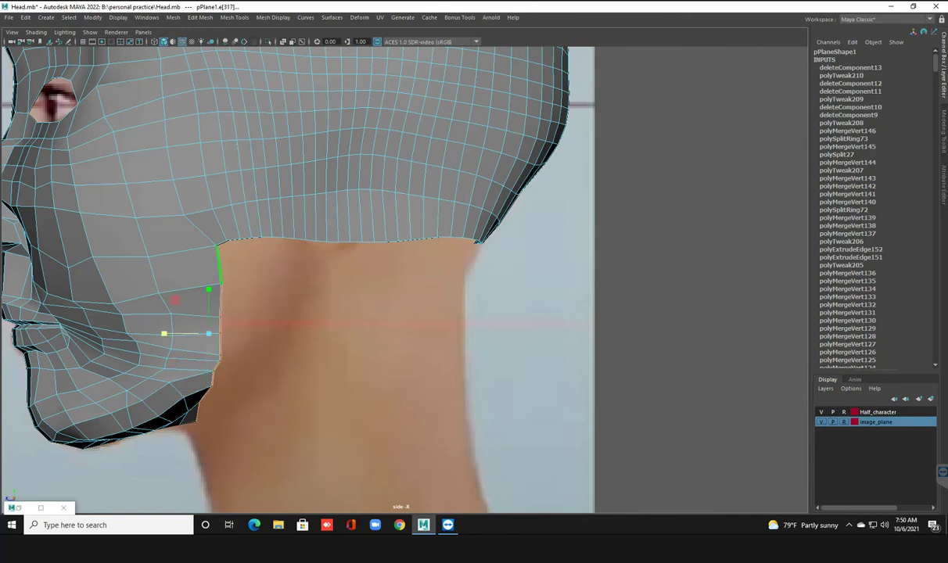
{"action": "left_click_drag", "start_coordinate": [208, 333], "coordinate": [208, 333]}
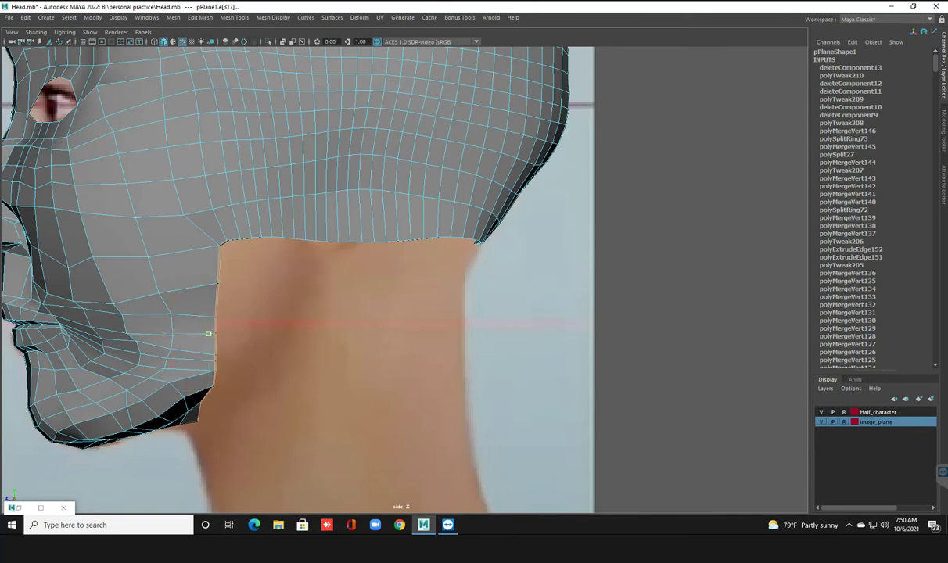
Step: Check the jaw from below in perspective and add another jaw edge to the selection
{"action": "key", "text": "space"}
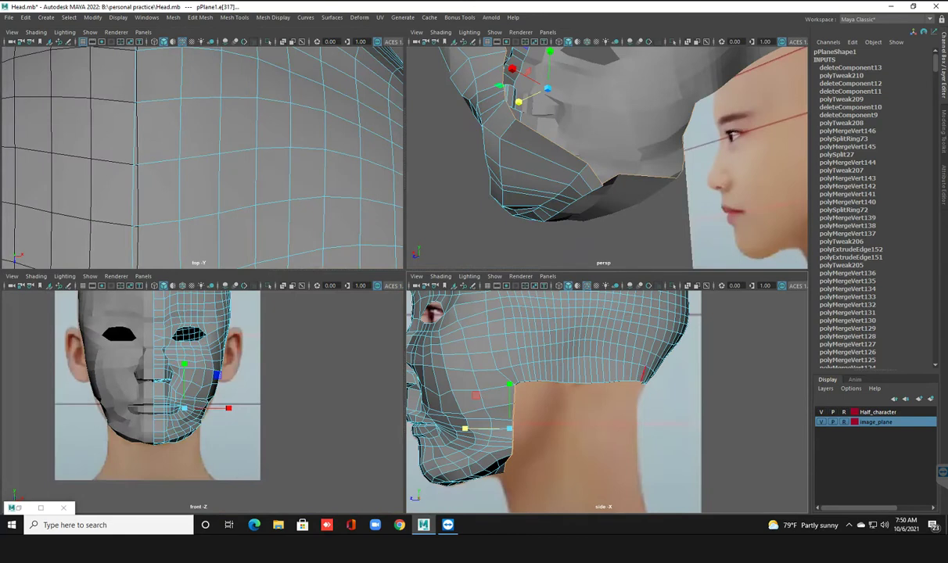
{"action": "key", "text": "space"}
{"action": "mouse_move", "coordinate": [469, 273]}
{"action": "left_mouse_down", "text": "alt"}
{"action": "mouse_move", "coordinate": [563, 203]}
{"action": "mouse_move", "coordinate": [534, 147]}
{"action": "left_mouse_up", "text": "alt"}
{"action": "left_click_drag", "start_coordinate": [406, 274], "coordinate": [446, 227], "text": "alt"}
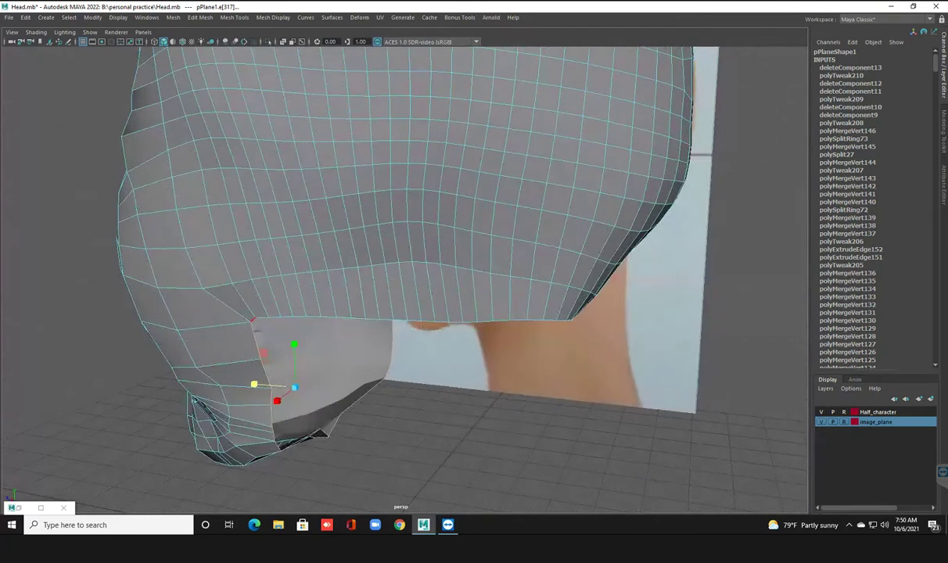
{"action": "mouse_move", "coordinate": [446, 227]}
{"action": "left_mouse_down", "text": "alt"}
{"action": "mouse_move", "coordinate": [375, 243]}
{"action": "mouse_move", "coordinate": [407, 258]}
{"action": "left_mouse_up", "text": "alt"}
{"action": "left_click", "coordinate": [462, 242], "text": "shift"}
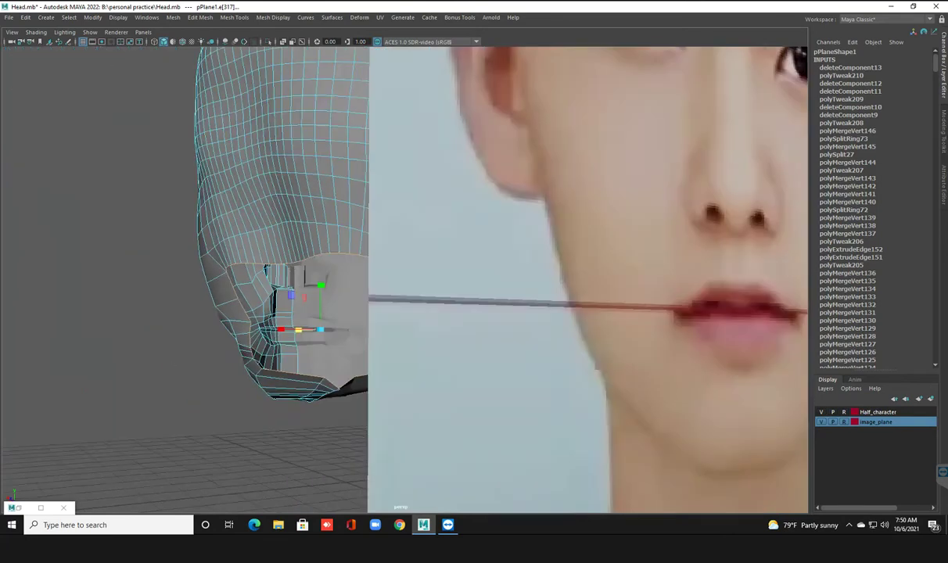
{"action": "key", "text": "space"}
{"action": "key", "text": "space"}
{"action": "scroll", "coordinate": [405, 280], "scroll_direction": "down", "scroll_amount": 3}
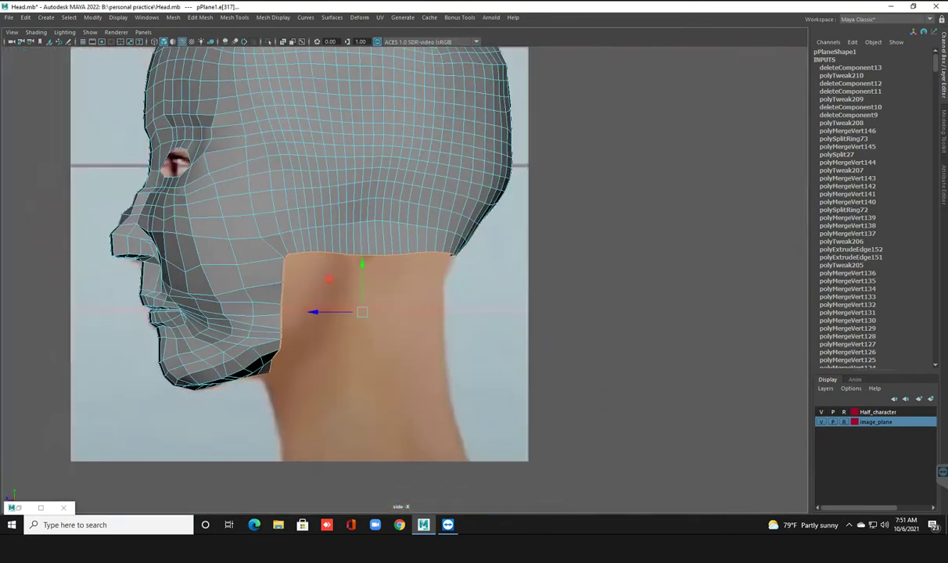
Step: Try extruding the neck border edges, undo it, and clear the edge selection
{"action": "key", "text": "ctrl+e"}
{"action": "left_click_drag", "start_coordinate": [362, 282], "coordinate": [363, 353]}
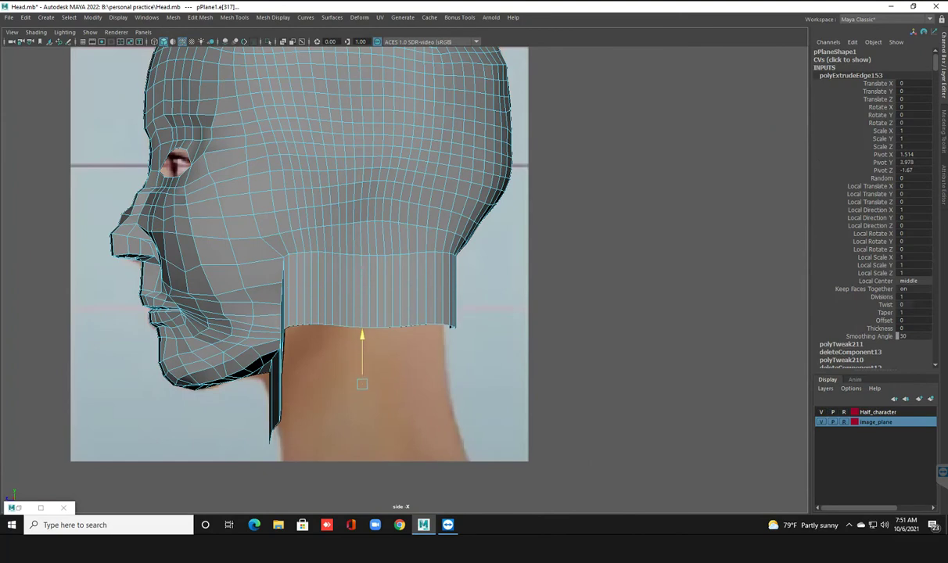
{"action": "key", "text": "ctrl+z"}
{"action": "key", "text": "ctrl+z"}
{"action": "key", "text": "ctrl+z"}
{"action": "scroll", "coordinate": [403, 274], "scroll_direction": "up", "scroll_amount": 2}
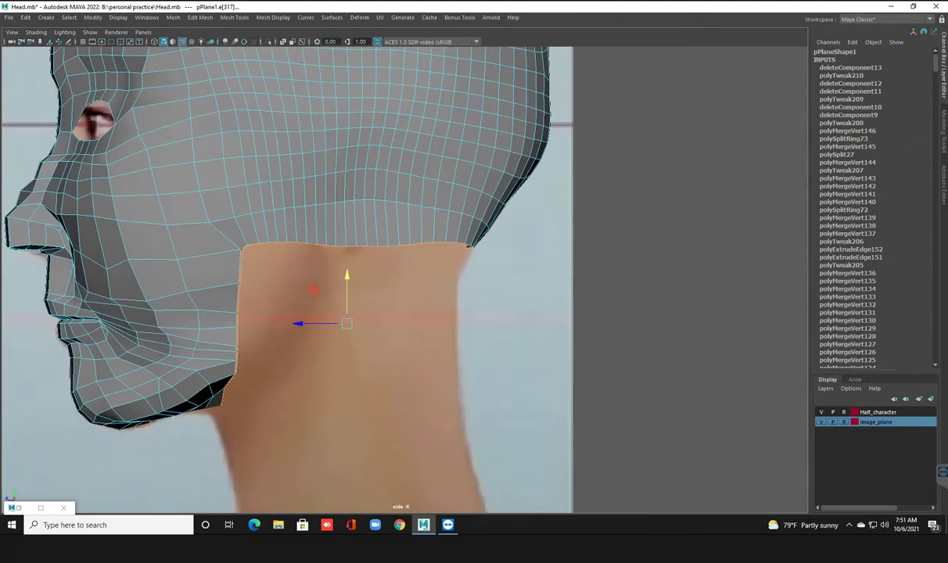
{"action": "right_click_drag", "start_coordinate": [248, 249], "coordinate": [199, 243]}
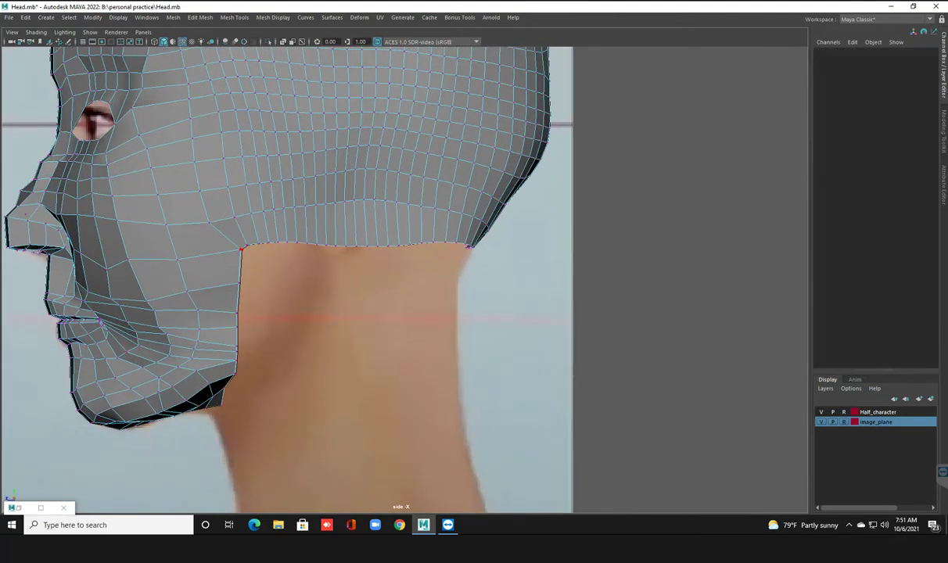
Step: With soft selection on, pull jaw vertices to follow the reference jaw and chin
{"action": "key", "text": "b"}
{"action": "mouse_move", "coordinate": [240, 249]}
{"action": "left_mouse_down"}
{"action": "mouse_move", "coordinate": [284, 258]}
{"action": "mouse_move", "coordinate": [282, 271]}
{"action": "left_mouse_up"}
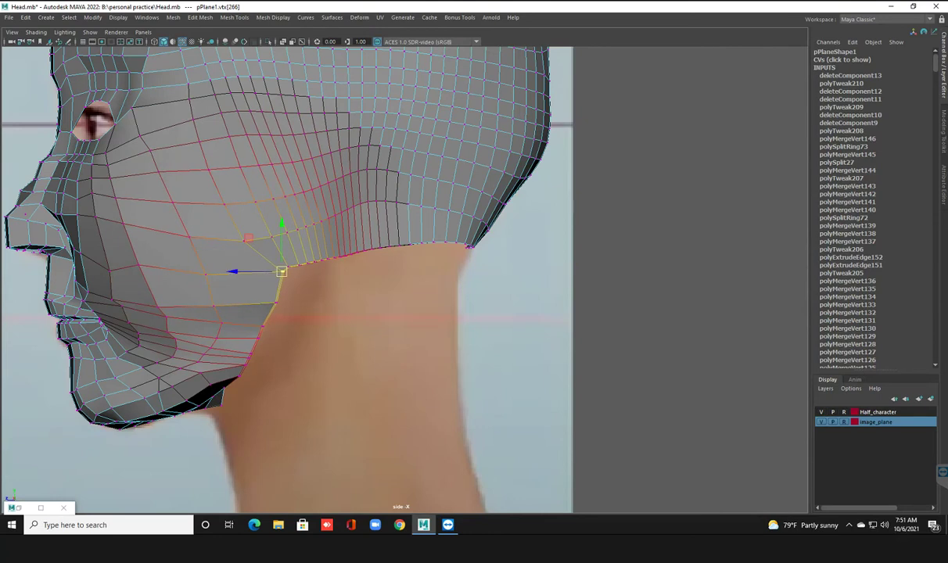
{"action": "left_click", "coordinate": [221, 404]}
{"action": "left_click_drag", "start_coordinate": [221, 404], "coordinate": [229, 415]}
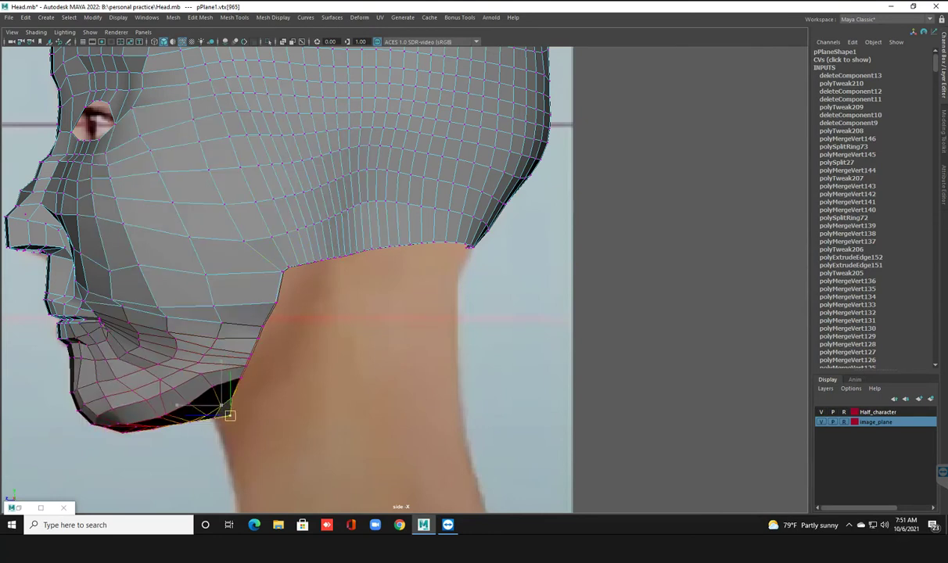
{"action": "left_click", "coordinate": [234, 354]}
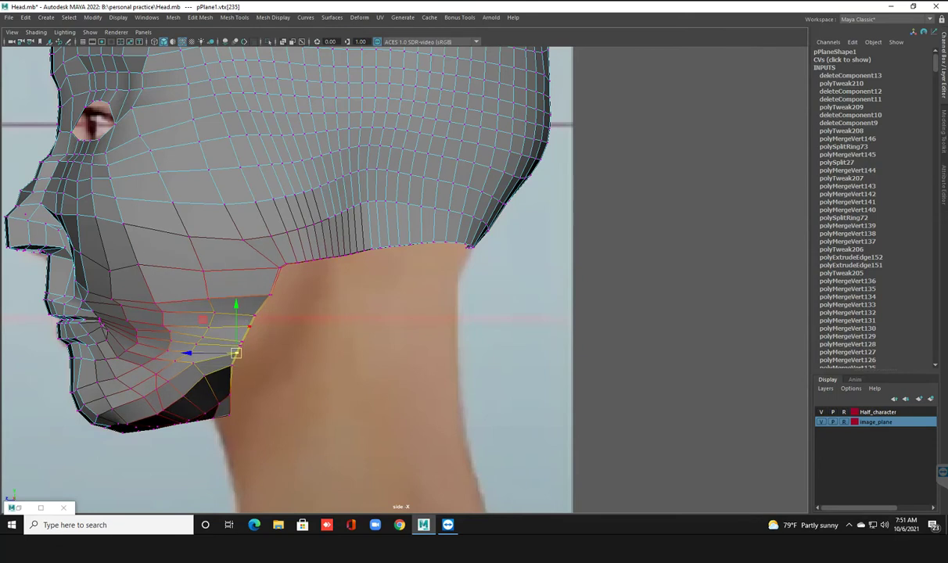
Step: Nudge the lower-edge and jaw-corner vertices, then select the head's bottom edge loop
{"action": "left_click", "coordinate": [399, 246]}
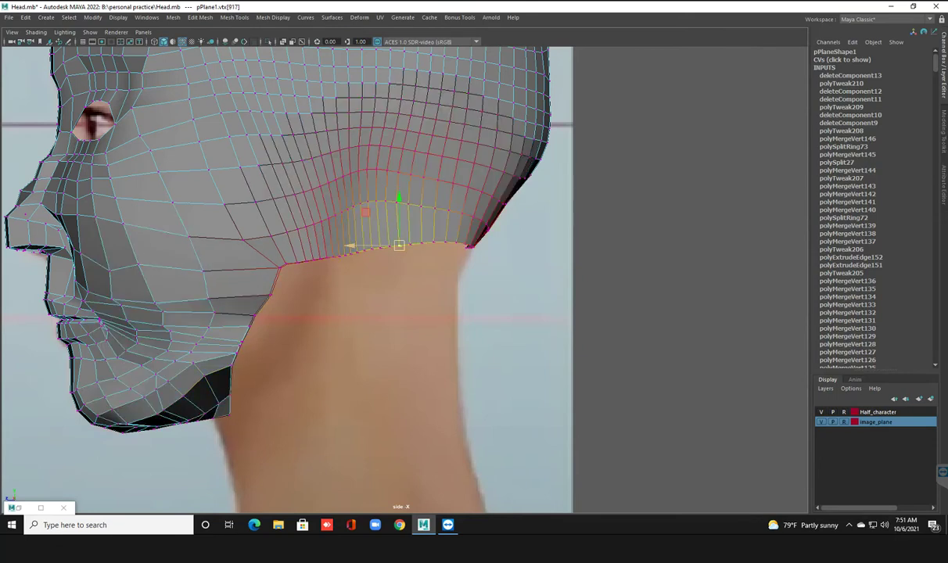
{"action": "left_click_drag", "start_coordinate": [399, 245], "coordinate": [406, 249]}
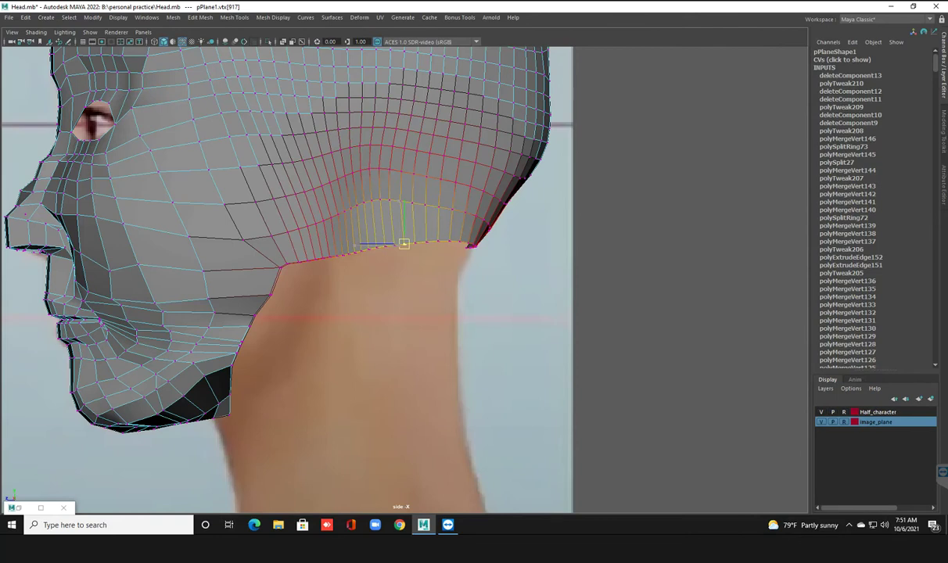
{"action": "left_click", "coordinate": [308, 262]}
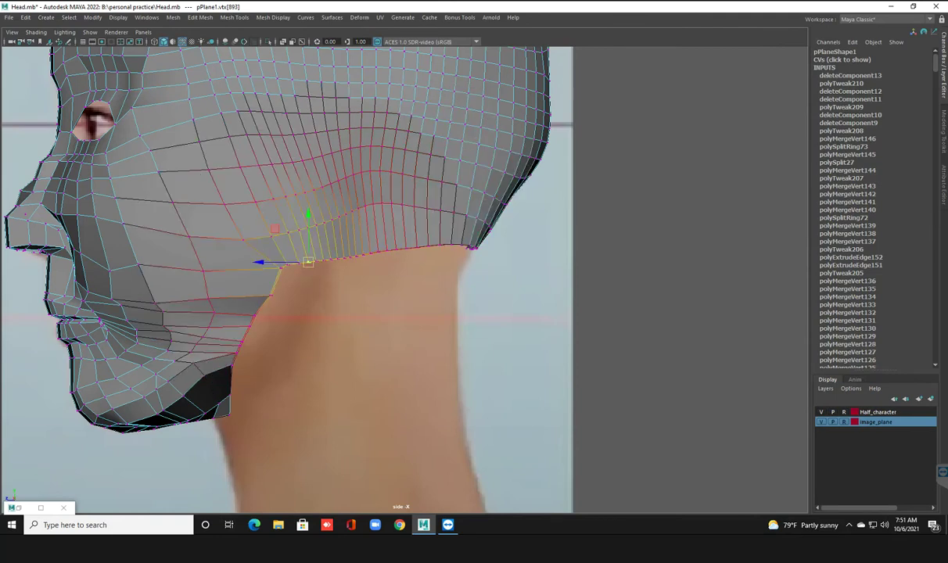
{"action": "mouse_move", "coordinate": [309, 262]}
{"action": "left_mouse_down"}
{"action": "mouse_move", "coordinate": [309, 269]}
{"action": "mouse_move", "coordinate": [296, 260]}
{"action": "left_mouse_up"}
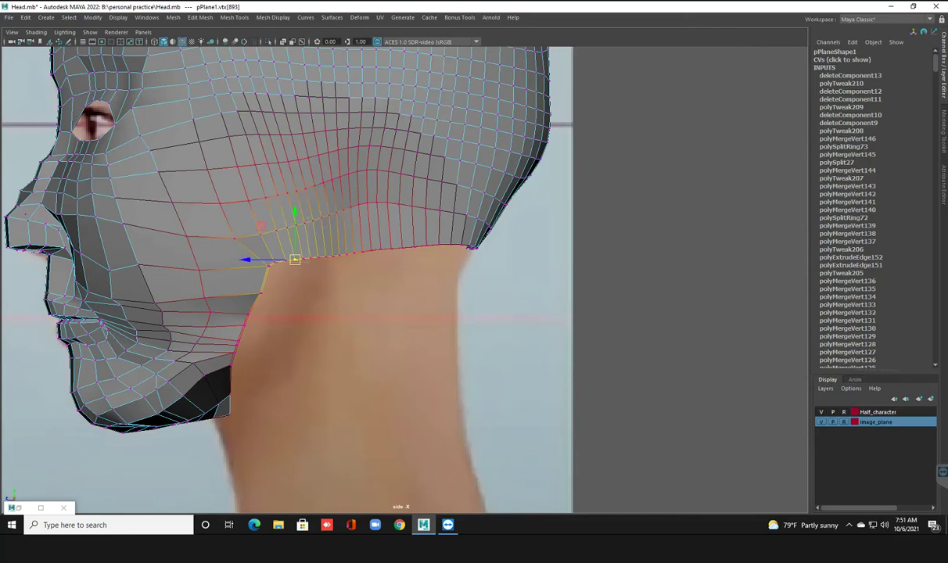
{"action": "left_click", "coordinate": [235, 392]}
{"action": "left_click", "coordinate": [221, 409]}
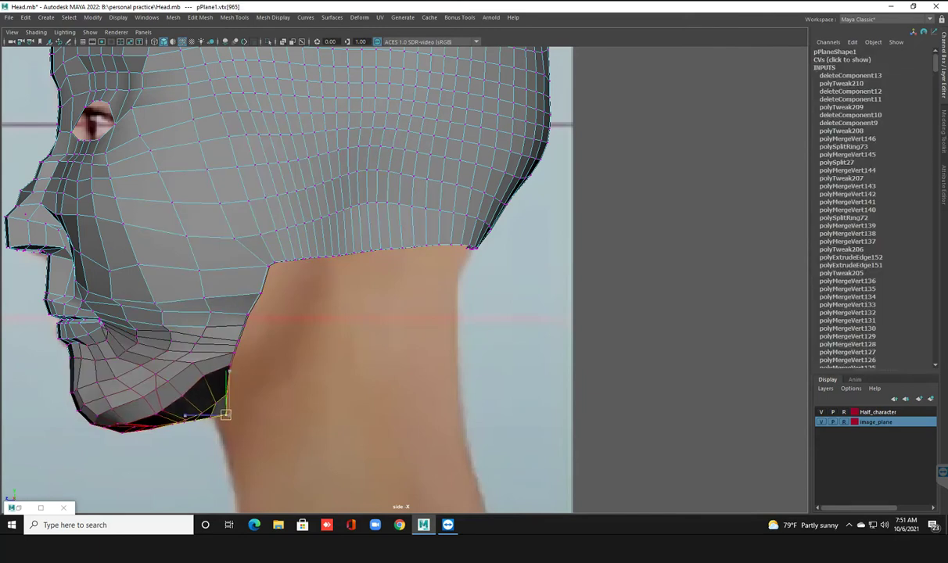
{"action": "left_click_drag", "start_coordinate": [221, 409], "coordinate": [219, 415]}
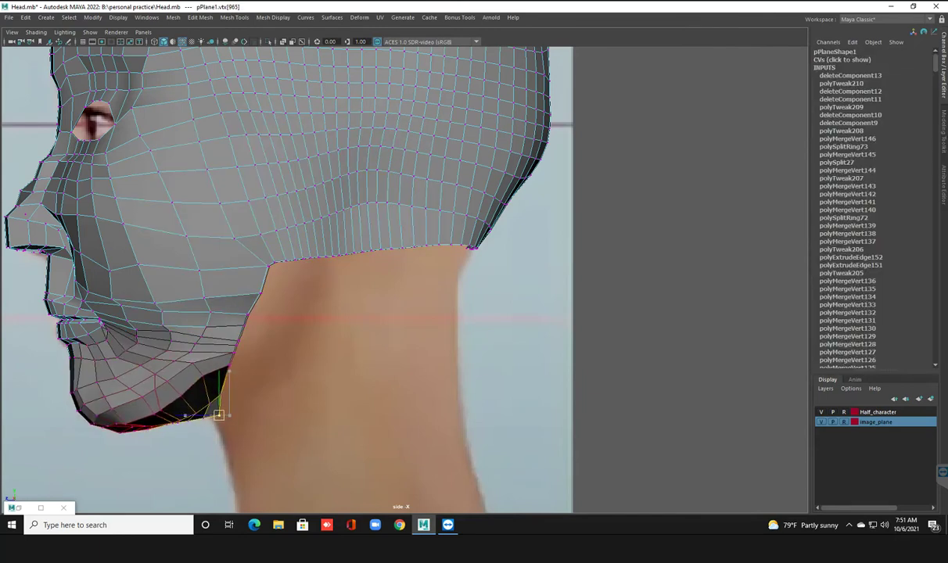
{"action": "left_click", "coordinate": [222, 296]}
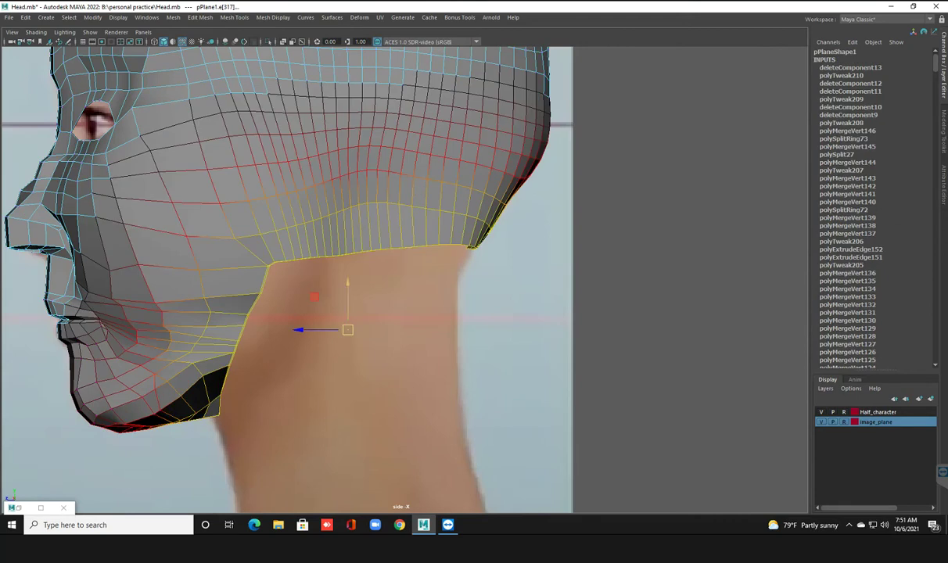
Step: With soft selection off, extrude the bottom edge loop straight down into a neck
{"action": "key", "text": "b"}
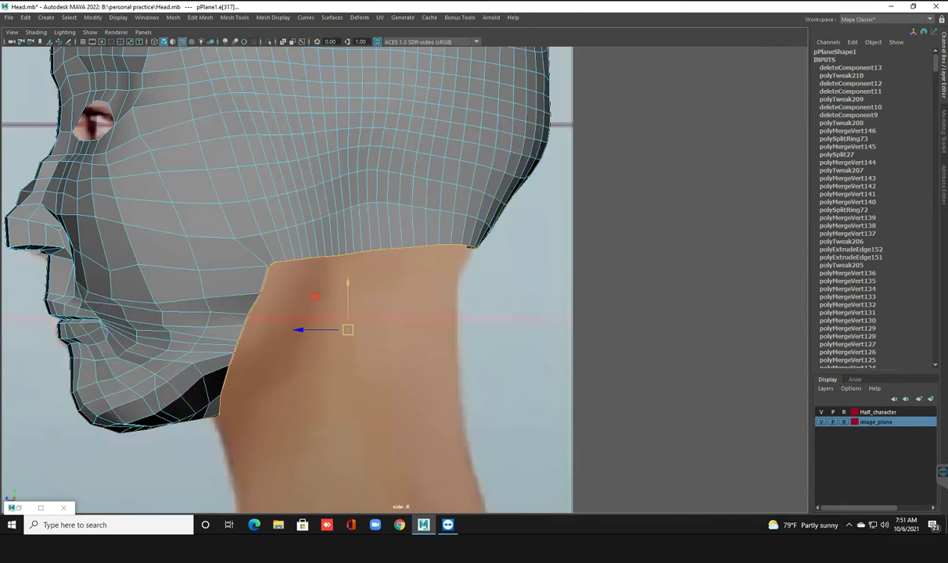
{"action": "key", "text": "ctrl+e"}
{"action": "left_click_drag", "start_coordinate": [347, 301], "coordinate": [348, 411]}
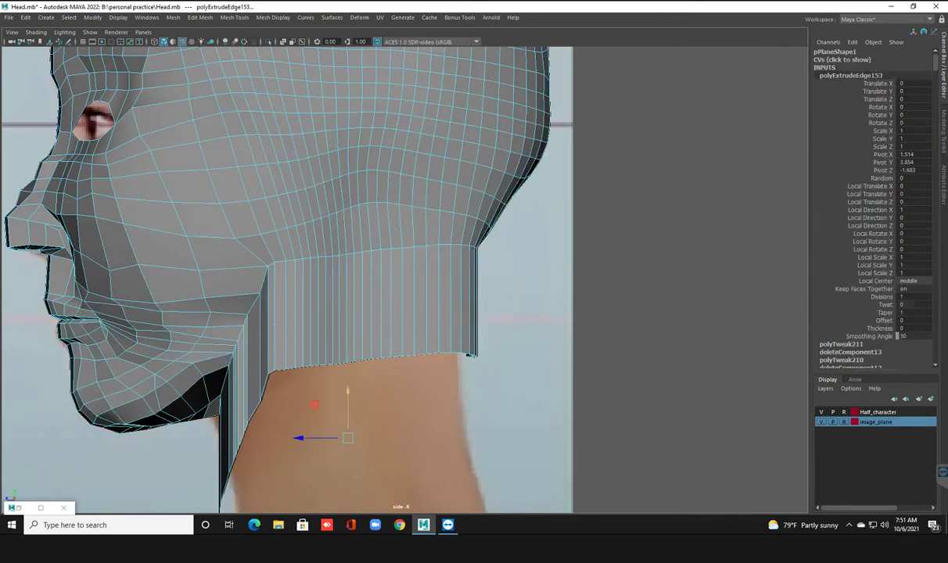
{"action": "scroll", "coordinate": [287, 278], "scroll_direction": "down", "scroll_amount": 3}
{"action": "scroll", "coordinate": [287, 279], "scroll_direction": "up", "scroll_amount": 2}
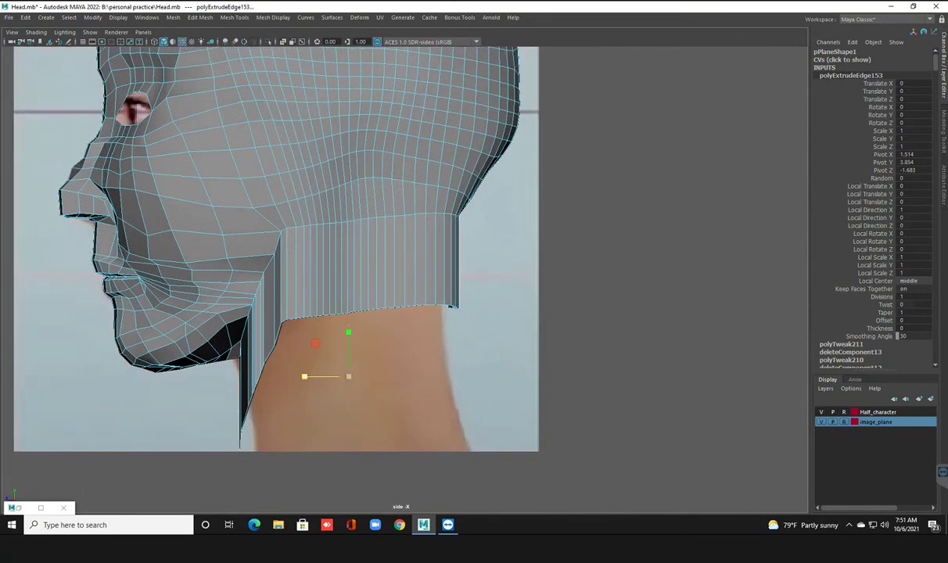
Step: In perspective, lengthen the neck, narrow its bottom rim, and preview the smoothed mesh
{"action": "key", "text": "space"}
{"action": "key", "text": "space"}
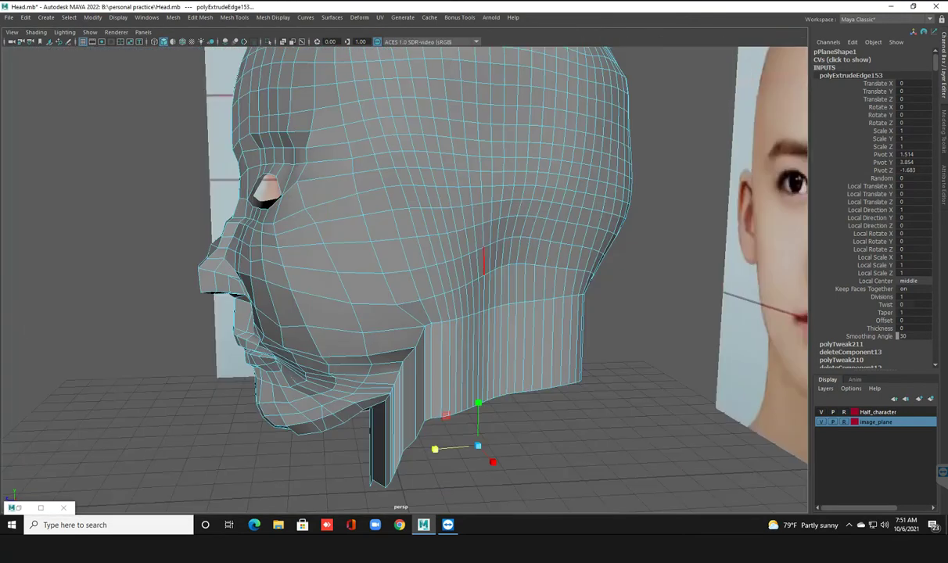
{"action": "left_click_drag", "start_coordinate": [391, 274], "coordinate": [548, 259], "text": "alt"}
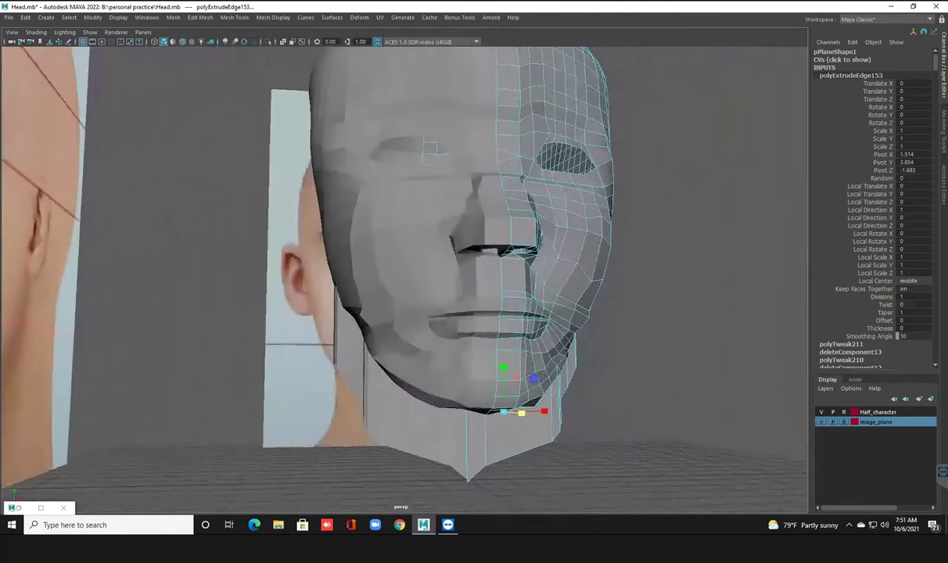
{"action": "left_click_drag", "start_coordinate": [469, 274], "coordinate": [313, 273], "text": "alt"}
{"action": "left_click_drag", "start_coordinate": [469, 274], "coordinate": [313, 274], "text": "alt"}
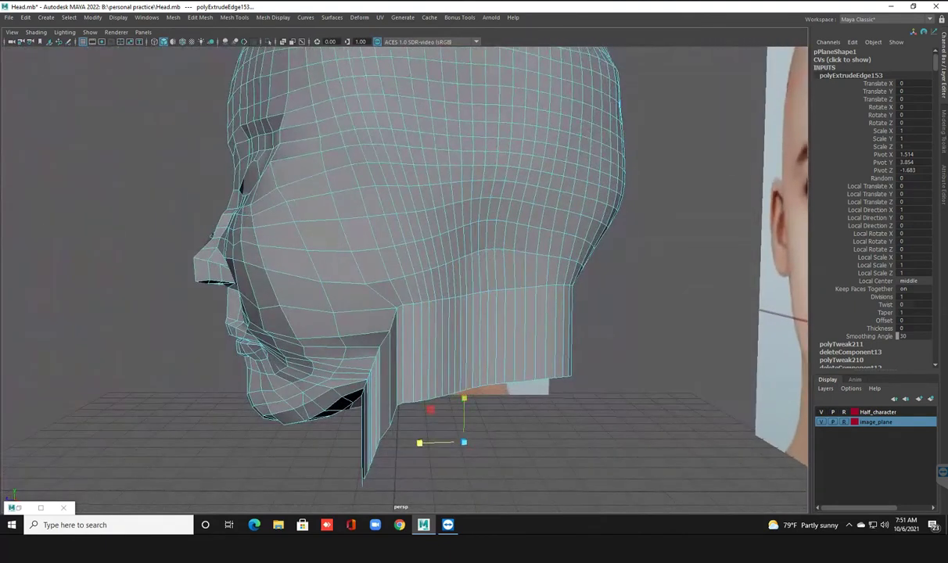
{"action": "left_click_drag", "start_coordinate": [464, 442], "coordinate": [464, 485]}
{"action": "mouse_move", "coordinate": [470, 352]}
{"action": "left_mouse_down", "text": "alt"}
{"action": "mouse_move", "coordinate": [438, 235]}
{"action": "mouse_move", "coordinate": [454, 211]}
{"action": "mouse_move", "coordinate": [462, 219]}
{"action": "left_mouse_up", "text": "alt"}
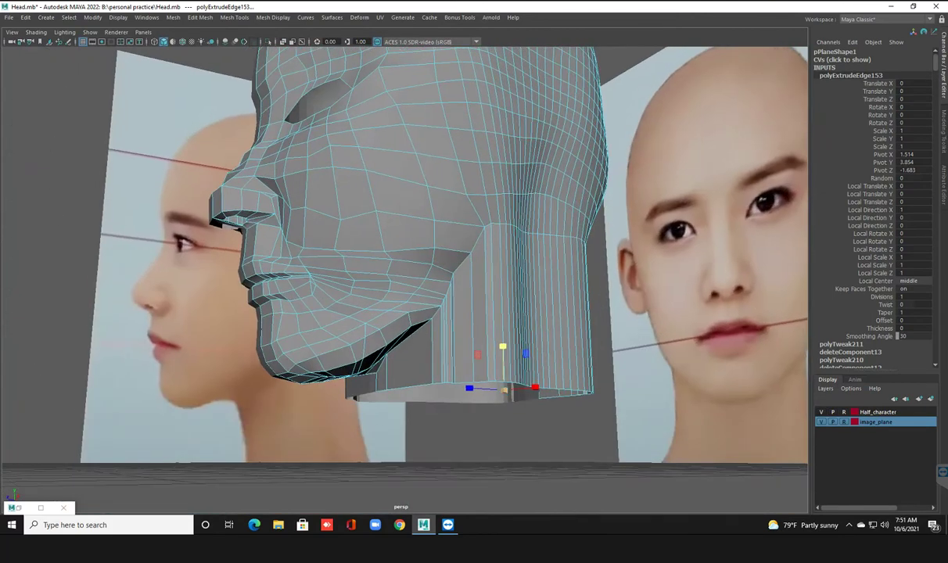
{"action": "left_click_drag", "start_coordinate": [534, 388], "coordinate": [531, 388]}
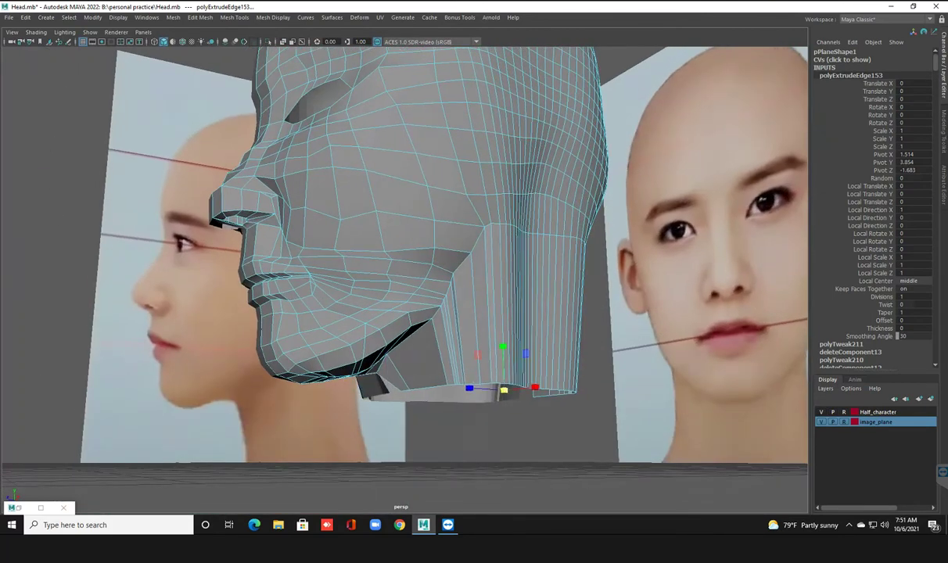
{"action": "left_click_drag", "start_coordinate": [391, 259], "coordinate": [432, 252], "text": "alt"}
{"action": "key", "text": "3"}
{"action": "right_click", "coordinate": [432, 252]}
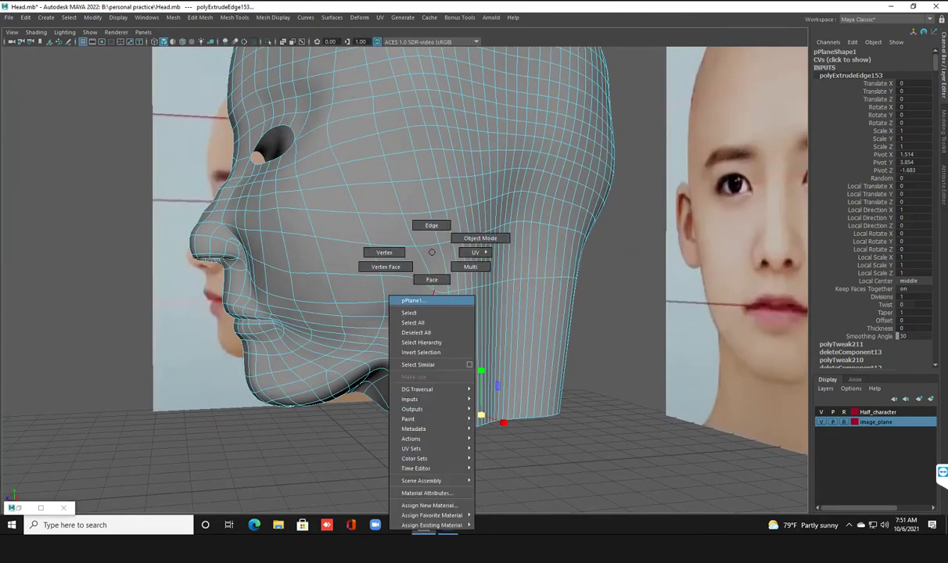
Step: Switch the head to Object Mode, zoom in, and bring up Mesh Tools > Sculpting Tools
{"action": "left_click", "coordinate": [481, 238]}
{"action": "mouse_move", "coordinate": [432, 252]}
{"action": "left_mouse_down", "text": "alt"}
{"action": "mouse_move", "coordinate": [485, 258]}
{"action": "mouse_move", "coordinate": [407, 259]}
{"action": "mouse_move", "coordinate": [501, 258]}
{"action": "mouse_move", "coordinate": [501, 282]}
{"action": "mouse_move", "coordinate": [478, 288]}
{"action": "left_mouse_up", "text": "alt"}
{"action": "scroll", "coordinate": [404, 235], "scroll_direction": "up", "scroll_amount": 3}
{"action": "scroll", "coordinate": [403, 235], "scroll_direction": "up", "scroll_amount": 3}
{"action": "scroll", "coordinate": [404, 235], "scroll_direction": "up", "scroll_amount": 3}
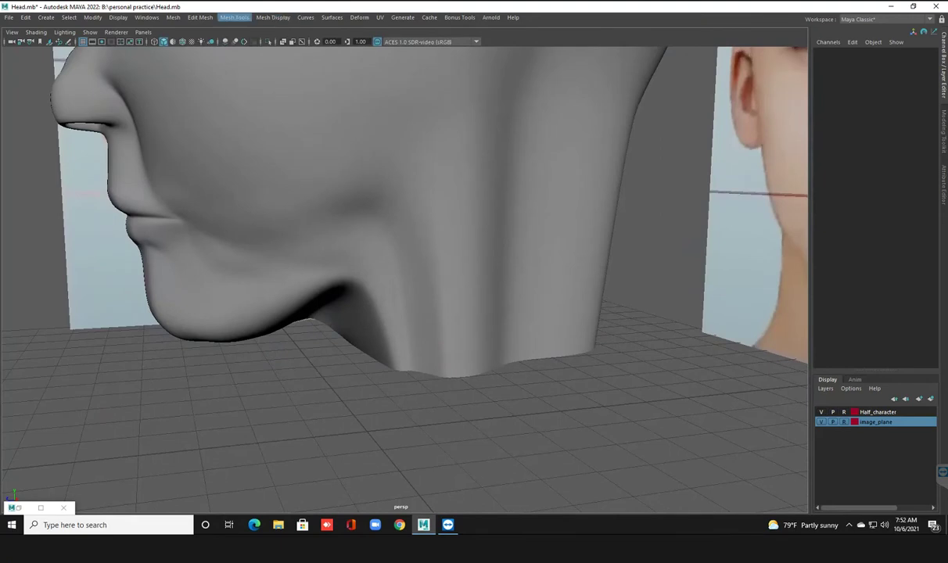
{"action": "left_click", "coordinate": [234, 18]}
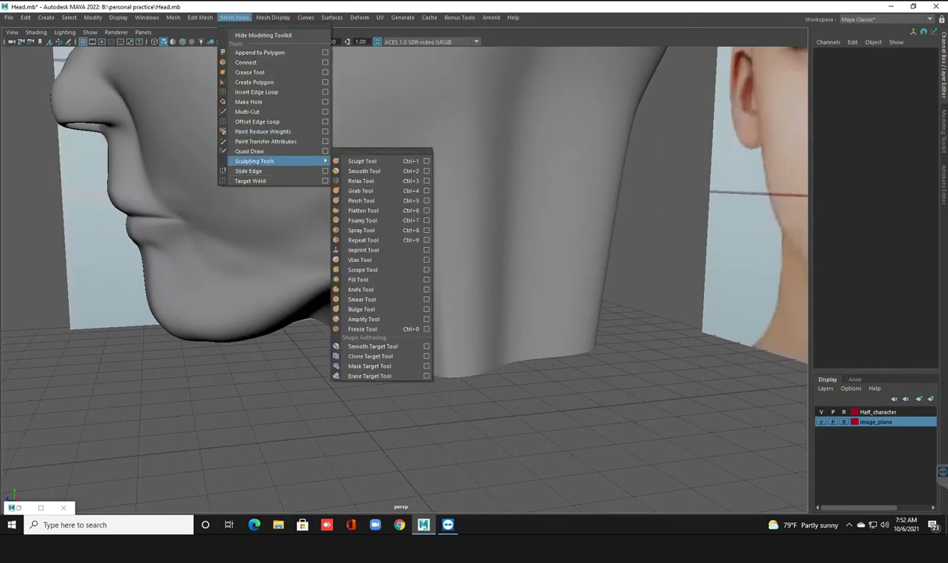
Step: Smooth the neck's bottom edge and underside with the Smooth sculpt tool
{"action": "left_click", "coordinate": [364, 171]}
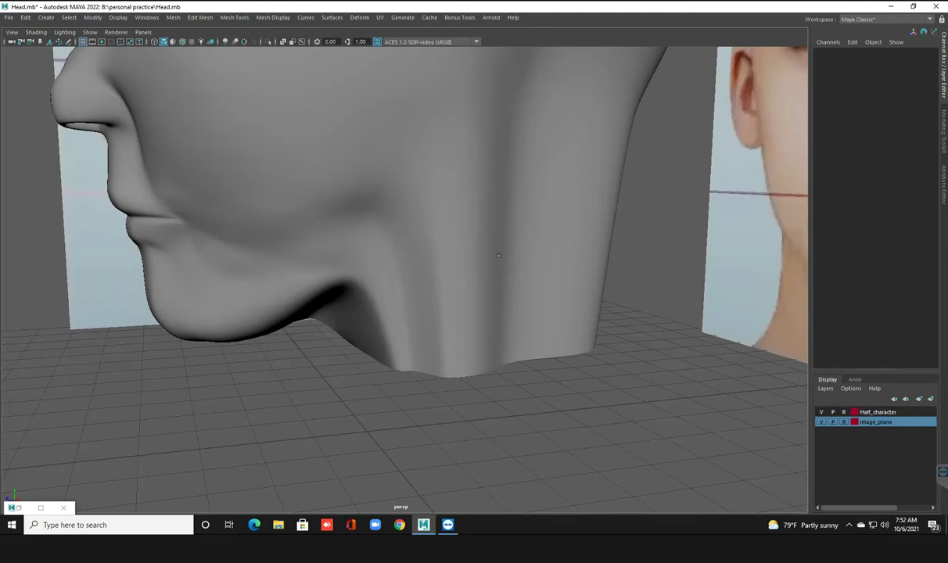
{"action": "left_click_drag", "start_coordinate": [393, 222], "coordinate": [357, 181]}
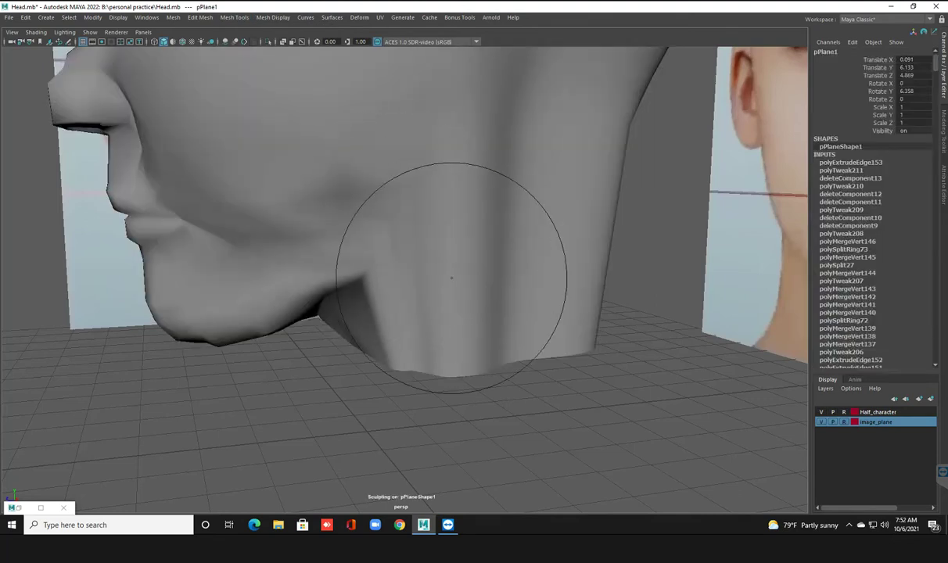
{"action": "mouse_move", "coordinate": [466, 264]}
{"action": "left_mouse_down"}
{"action": "mouse_move", "coordinate": [400, 347]}
{"action": "mouse_move", "coordinate": [451, 322]}
{"action": "mouse_move", "coordinate": [423, 313]}
{"action": "mouse_move", "coordinate": [497, 293]}
{"action": "left_mouse_up"}
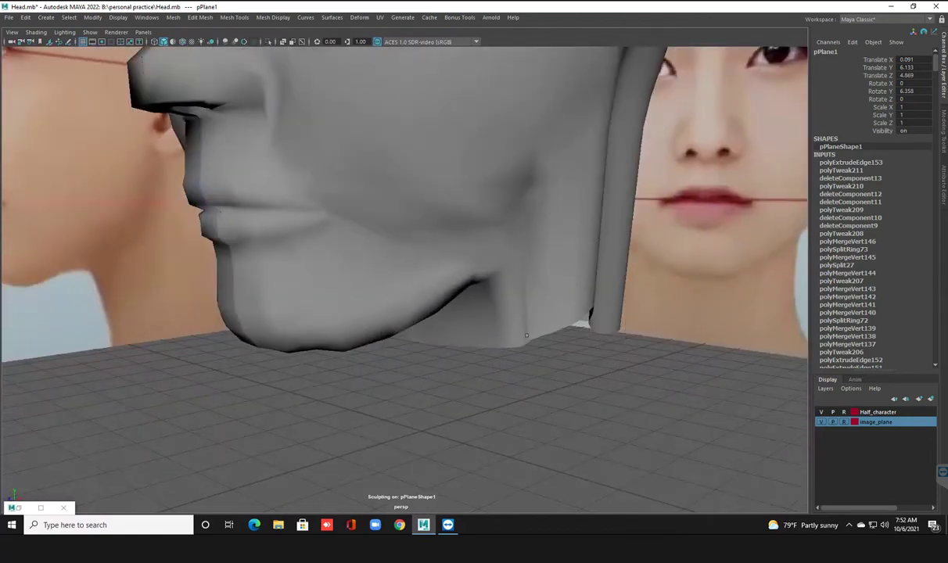
{"action": "mouse_move", "coordinate": [507, 360]}
{"action": "left_mouse_down"}
{"action": "mouse_move", "coordinate": [498, 318]}
{"action": "mouse_move", "coordinate": [376, 282]}
{"action": "mouse_move", "coordinate": [451, 268]}
{"action": "left_mouse_up"}
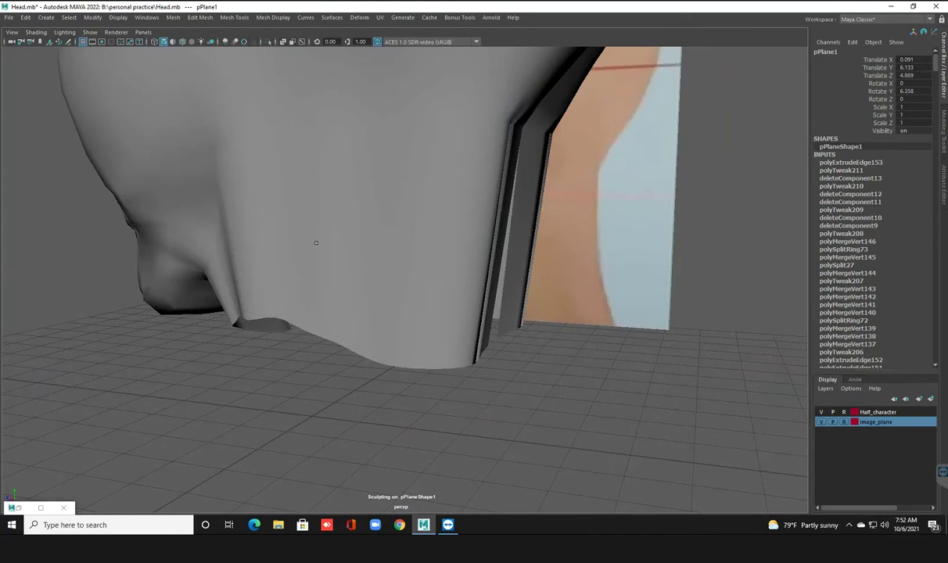
{"action": "left_click_drag", "start_coordinate": [270, 239], "coordinate": [265, 189]}
Step: Orbit around the neck to check the smoothing and leave the sculpt brush
{"action": "mouse_move", "coordinate": [339, 186]}
{"action": "left_mouse_down", "text": "alt"}
{"action": "mouse_move", "coordinate": [384, 188]}
{"action": "mouse_move", "coordinate": [444, 307]}
{"action": "left_mouse_up", "text": "alt"}
{"action": "left_click_drag", "start_coordinate": [339, 233], "coordinate": [386, 227], "text": "alt"}
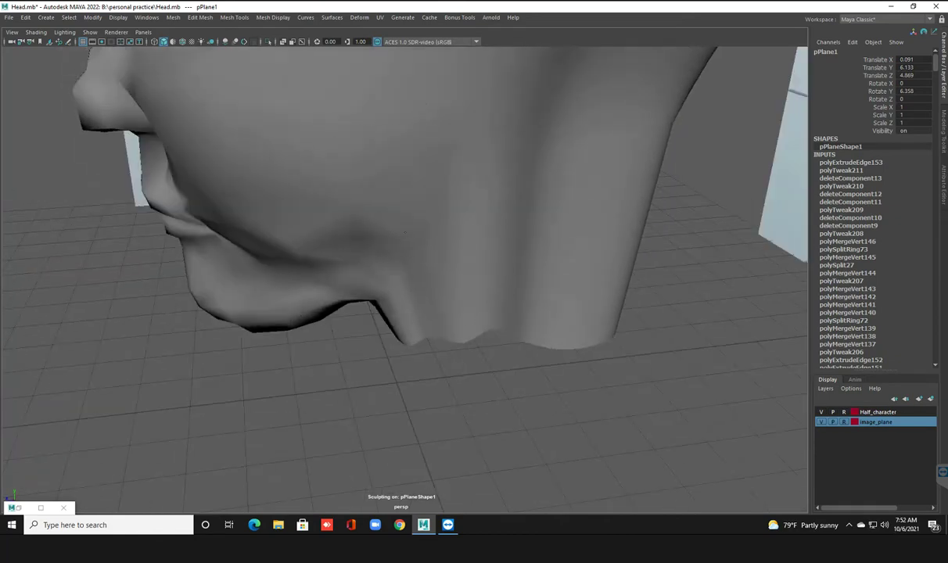
{"action": "mouse_move", "coordinate": [482, 153]}
{"action": "left_mouse_down", "text": "alt"}
{"action": "mouse_move", "coordinate": [369, 121]}
{"action": "mouse_move", "coordinate": [444, 163]}
{"action": "mouse_move", "coordinate": [402, 180]}
{"action": "mouse_move", "coordinate": [419, 297]}
{"action": "mouse_move", "coordinate": [299, 219]}
{"action": "left_mouse_up", "text": "alt"}
{"action": "scroll", "coordinate": [402, 180], "scroll_direction": "up", "scroll_amount": 5}
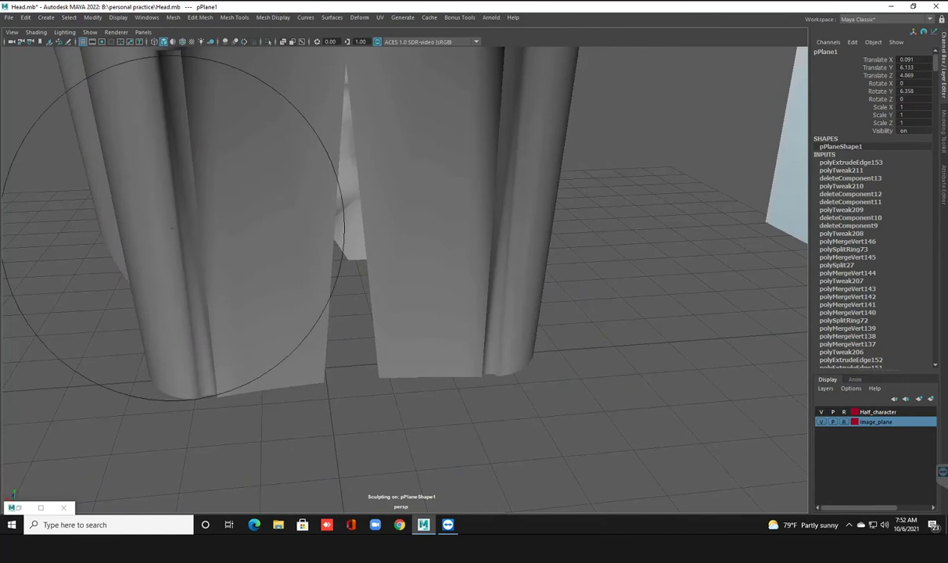
{"action": "left_click_drag", "start_coordinate": [138, 233], "coordinate": [410, 190], "text": "alt"}
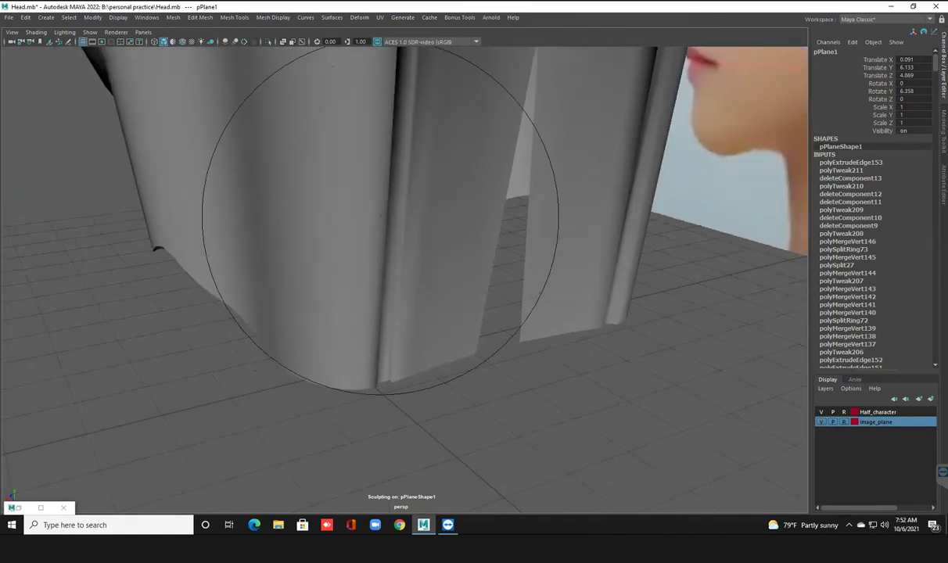
{"action": "key", "text": "q"}
{"action": "left_click_drag", "start_coordinate": [156, 249], "coordinate": [417, 97], "text": "alt"}
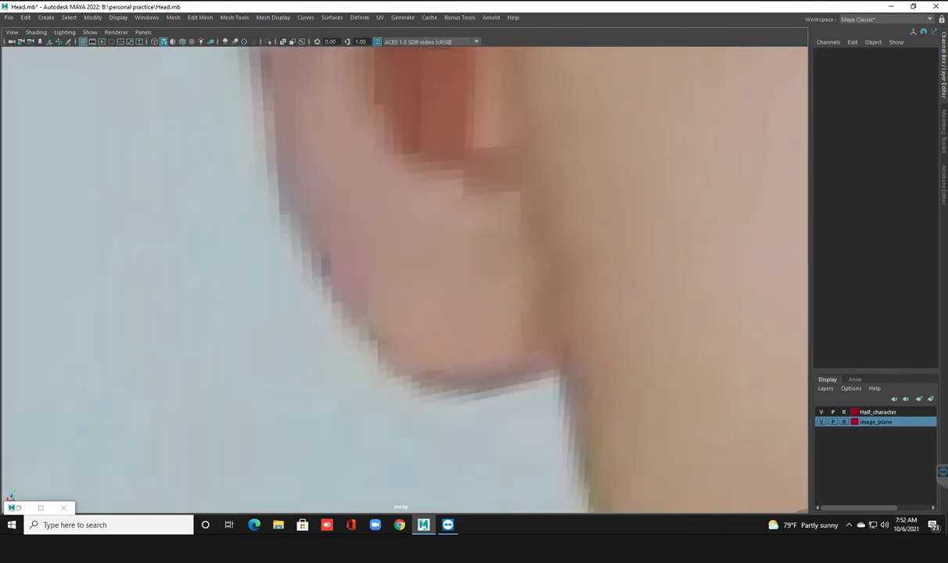
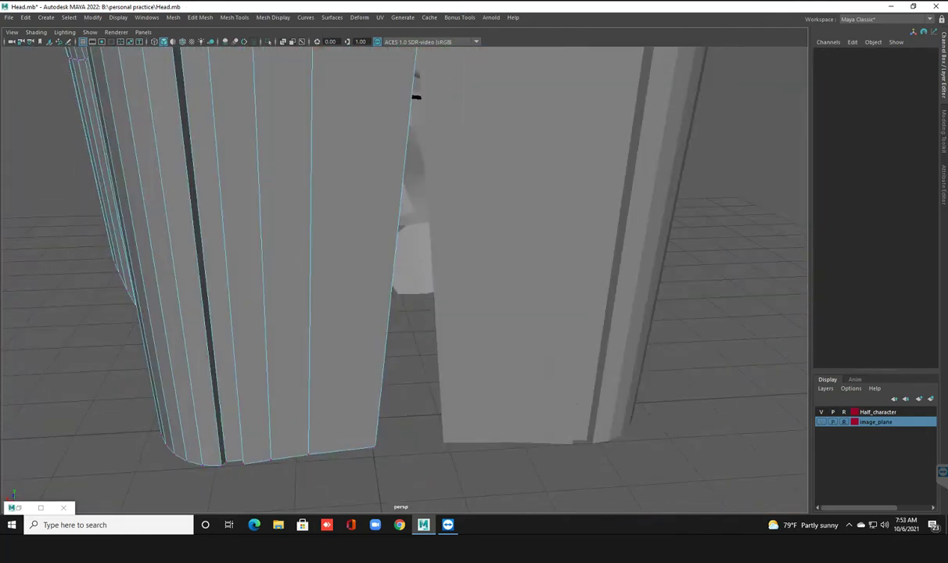
Step: Zoom in on the neck strips and put the mesh into component editing
{"action": "scroll", "coordinate": [417, 97], "scroll_direction": "down", "scroll_amount": 5}
{"action": "scroll", "coordinate": [416, 97], "scroll_direction": "down", "scroll_amount": 5}
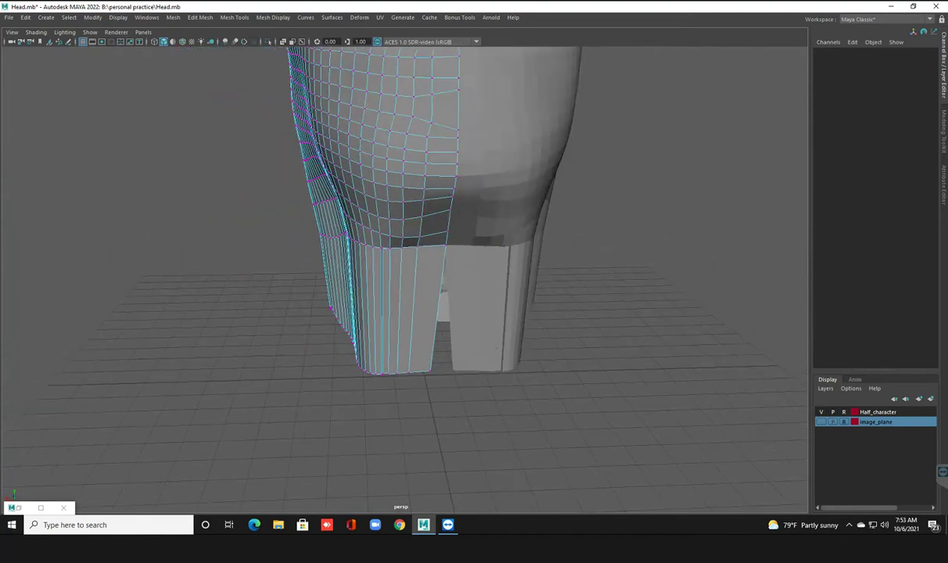
{"action": "mouse_move", "coordinate": [416, 97]}
{"action": "left_mouse_down", "text": "alt"}
{"action": "mouse_move", "coordinate": [749, 290]}
{"action": "mouse_move", "coordinate": [704, 297]}
{"action": "mouse_move", "coordinate": [665, 235]}
{"action": "mouse_move", "coordinate": [657, 266]}
{"action": "left_mouse_up", "text": "alt"}
{"action": "scroll", "coordinate": [704, 297], "scroll_direction": "up", "scroll_amount": 5}
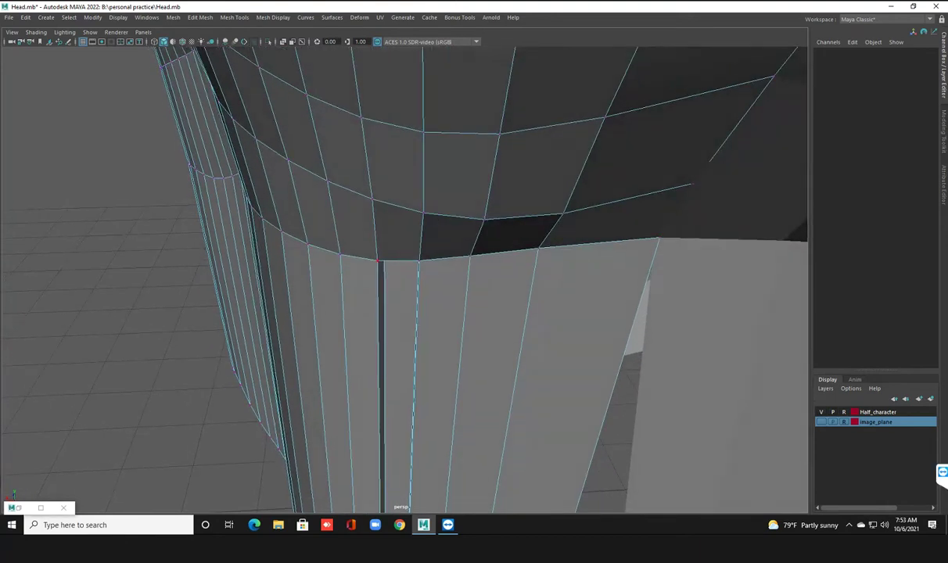
{"action": "right_click_drag", "start_coordinate": [379, 262], "coordinate": [381, 280]}
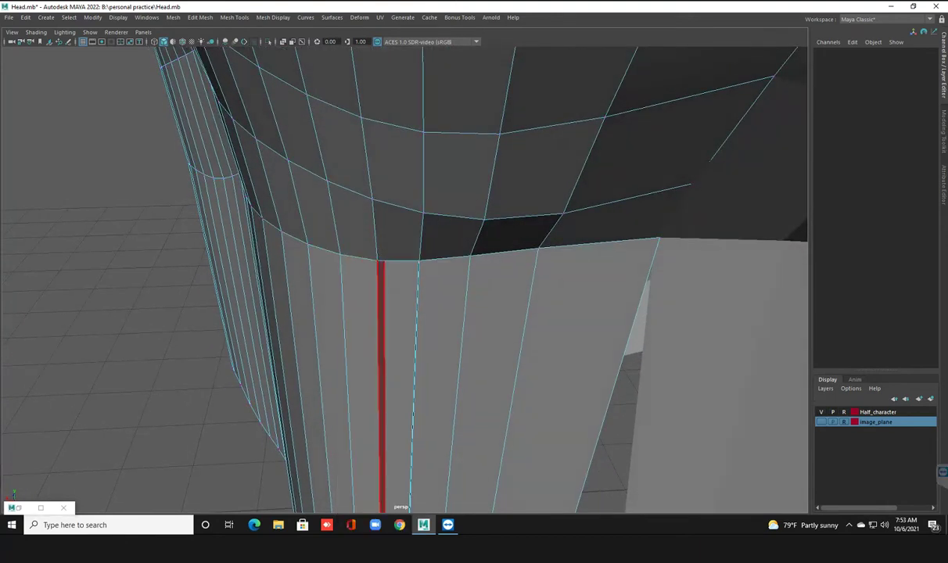
{"action": "left_click", "coordinate": [381, 282]}
{"action": "left_click", "coordinate": [381, 290], "text": "ctrl"}
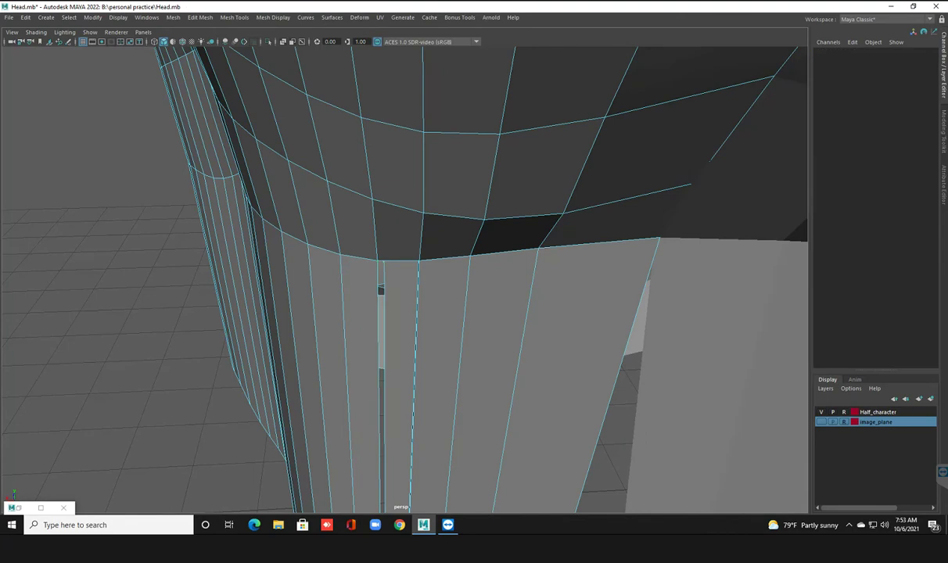
Step: Select the edge loop along the seam and Bridge it with new faces
{"action": "left_click_drag", "start_coordinate": [381, 290], "coordinate": [393, 291], "text": "alt"}
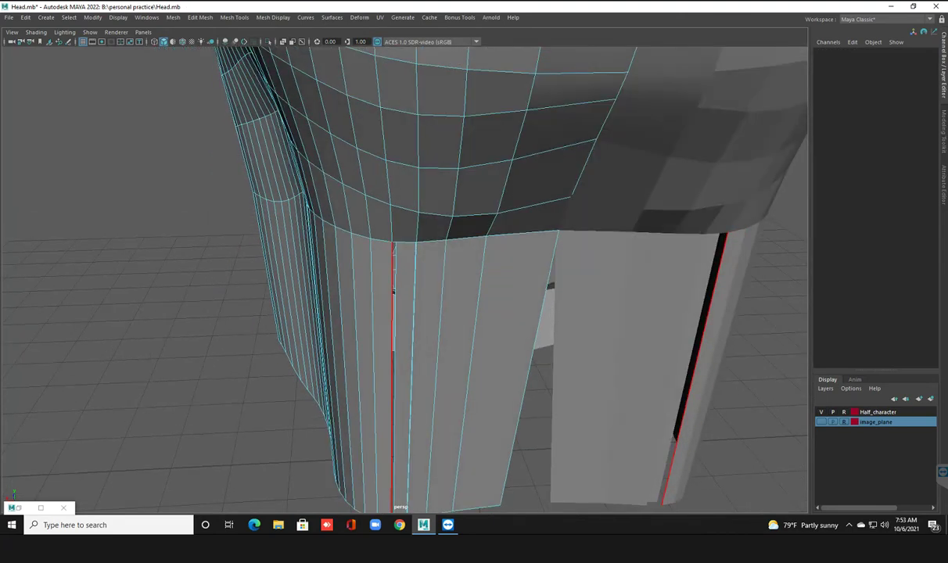
{"action": "double_click", "coordinate": [393, 291]}
{"action": "right_click", "coordinate": [399, 307], "text": "shift"}
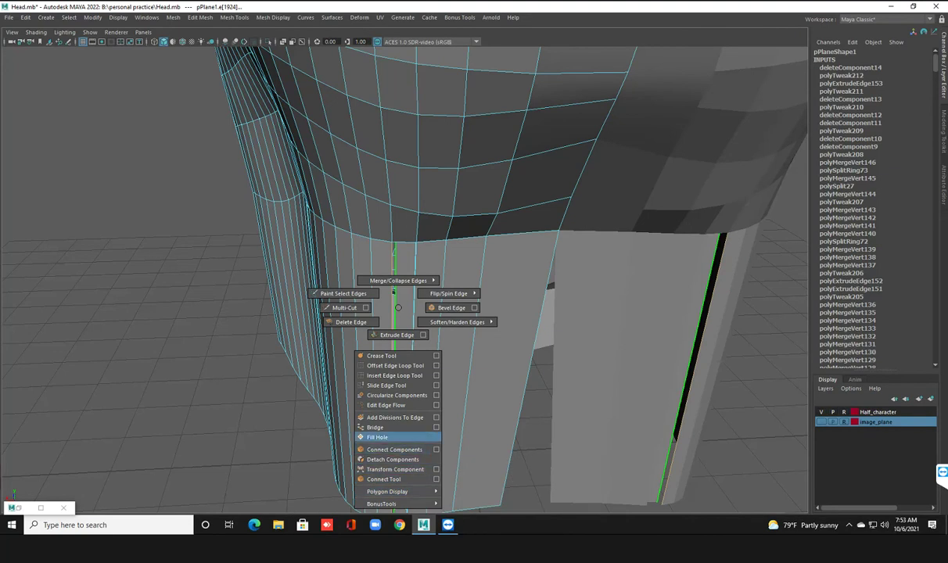
{"action": "left_click", "coordinate": [375, 427]}
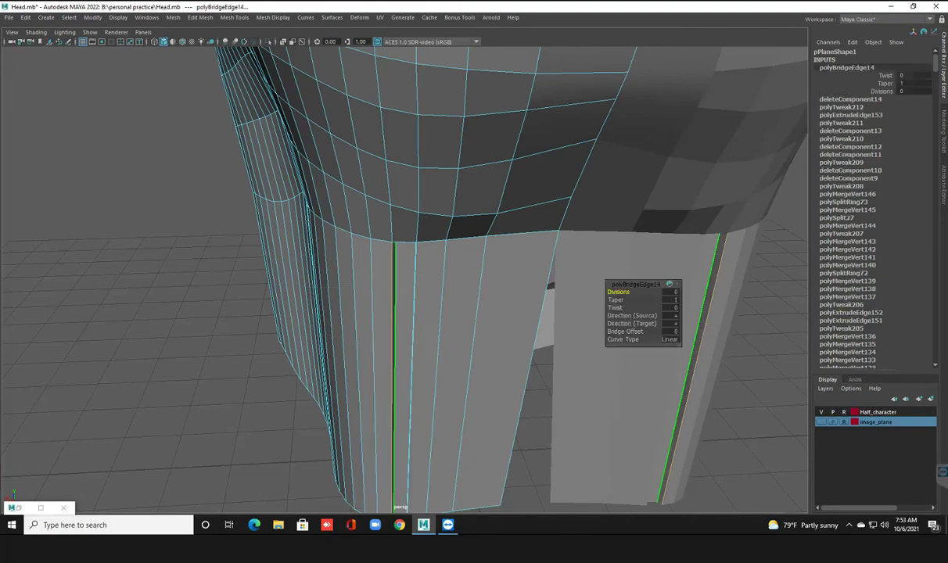
{"action": "mouse_move", "coordinate": [396, 251]}
{"action": "right_mouse_down"}
{"action": "mouse_move", "coordinate": [489, 266]}
{"action": "mouse_move", "coordinate": [446, 242]}
{"action": "right_mouse_up"}
Step: Deselect the mesh and orbit around the bridged neck from the side and below
{"action": "left_click", "coordinate": [117, 329]}
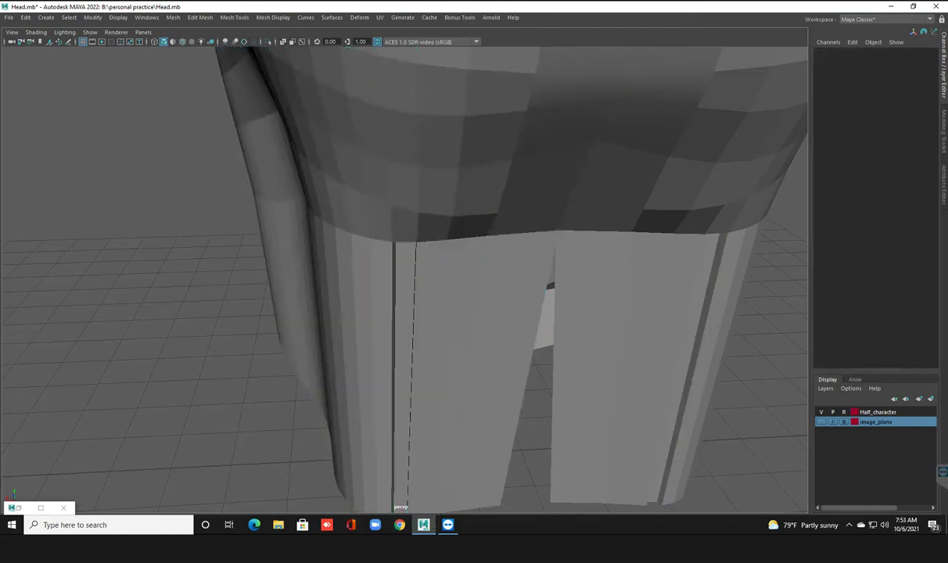
{"action": "scroll", "coordinate": [404, 282], "scroll_direction": "down", "scroll_amount": 3}
{"action": "left_click_drag", "start_coordinate": [403, 282], "coordinate": [485, 266], "text": "alt"}
{"action": "scroll", "coordinate": [404, 282], "scroll_direction": "up", "scroll_amount": 3}
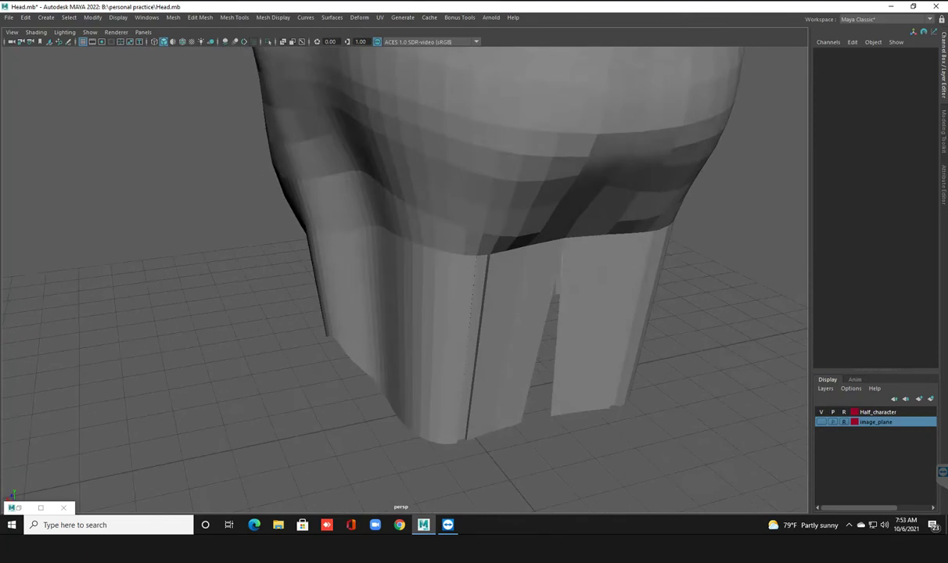
{"action": "left_click_drag", "start_coordinate": [403, 282], "coordinate": [493, 272], "text": "alt"}
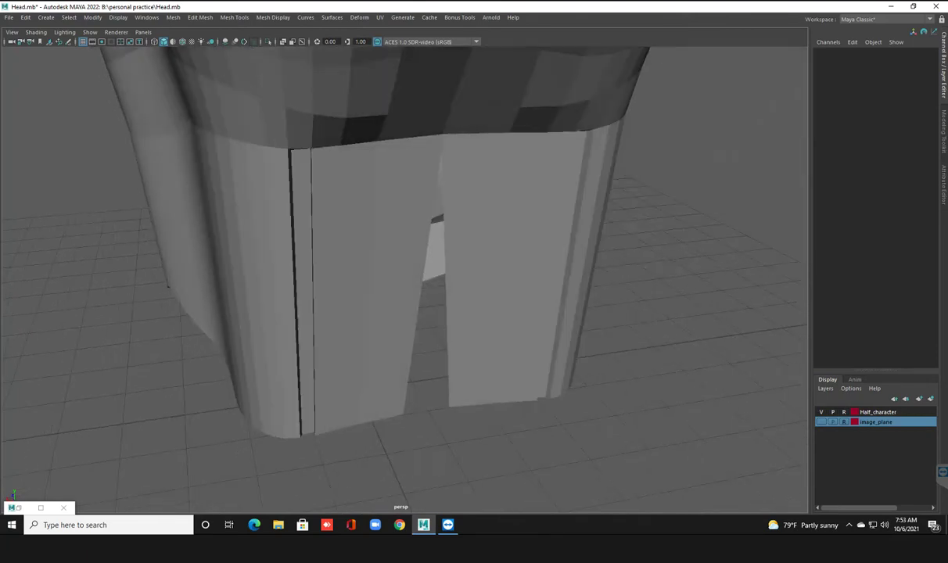
{"action": "left_click", "coordinate": [64, 32]}
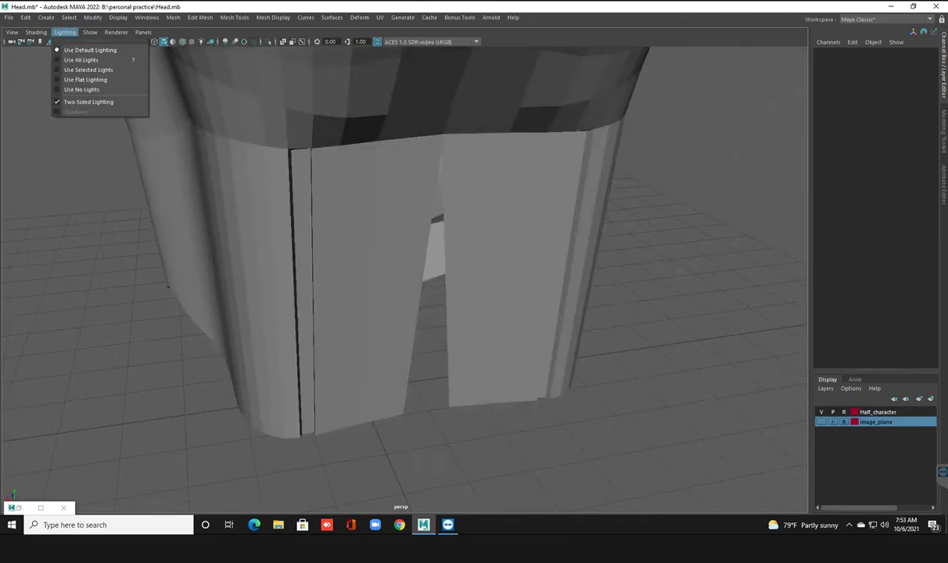
{"action": "key", "text": "Escape"}
{"action": "mouse_move", "coordinate": [404, 282]}
{"action": "left_mouse_down", "text": "alt"}
{"action": "mouse_move", "coordinate": [501, 274]}
{"action": "mouse_move", "coordinate": [117, 303]}
{"action": "mouse_move", "coordinate": [195, 281]}
{"action": "mouse_move", "coordinate": [438, 121]}
{"action": "mouse_move", "coordinate": [571, 108]}
{"action": "left_mouse_up", "text": "alt"}
Step: Restore the neck selection and face reference image, then switch to vertex editing
{"action": "key", "text": "ctrl+z"}
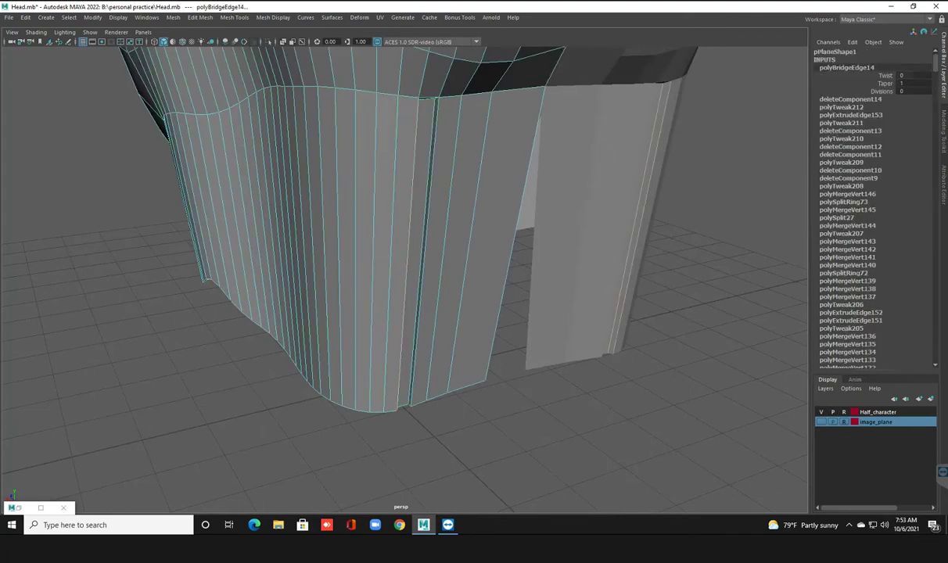
{"action": "key", "text": "ctrl+z"}
{"action": "key", "text": "ctrl+z"}
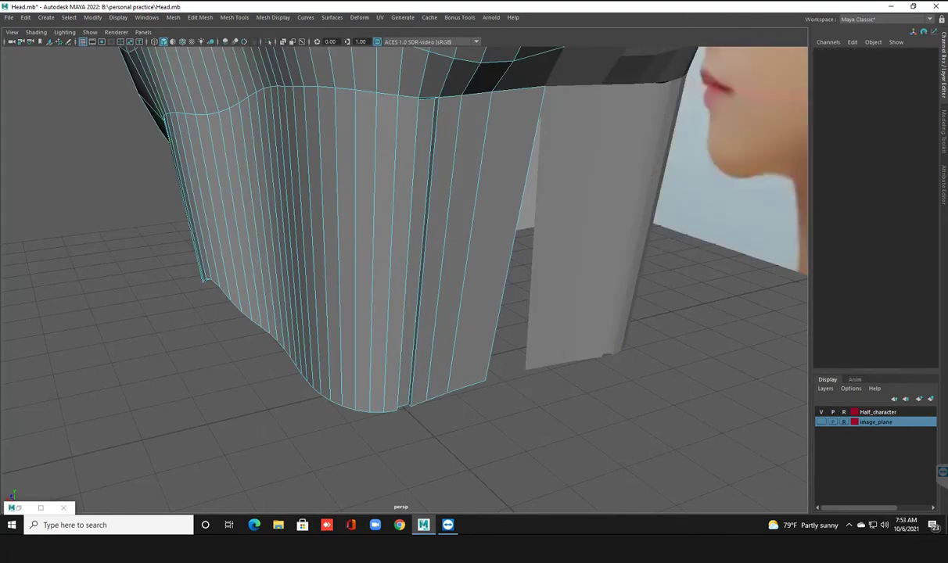
{"action": "key", "text": "ctrl+z"}
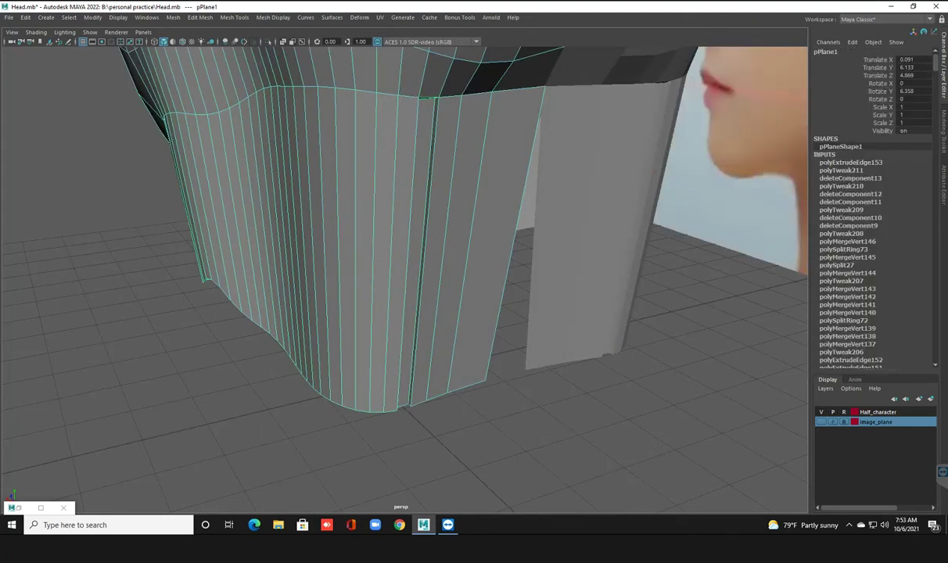
{"action": "left_click_drag", "start_coordinate": [392, 273], "coordinate": [407, 235], "text": "alt"}
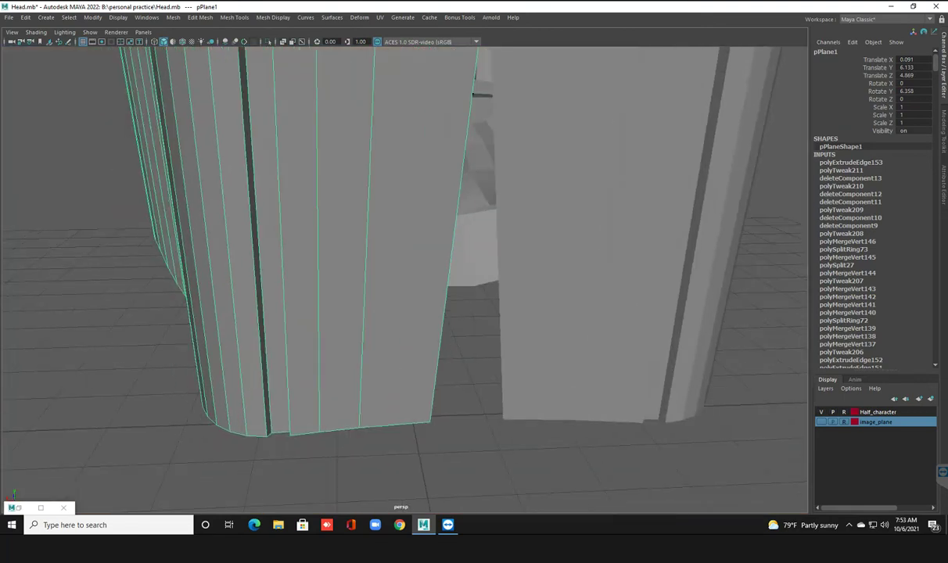
{"action": "left_click_drag", "start_coordinate": [407, 274], "coordinate": [395, 274], "text": "alt"}
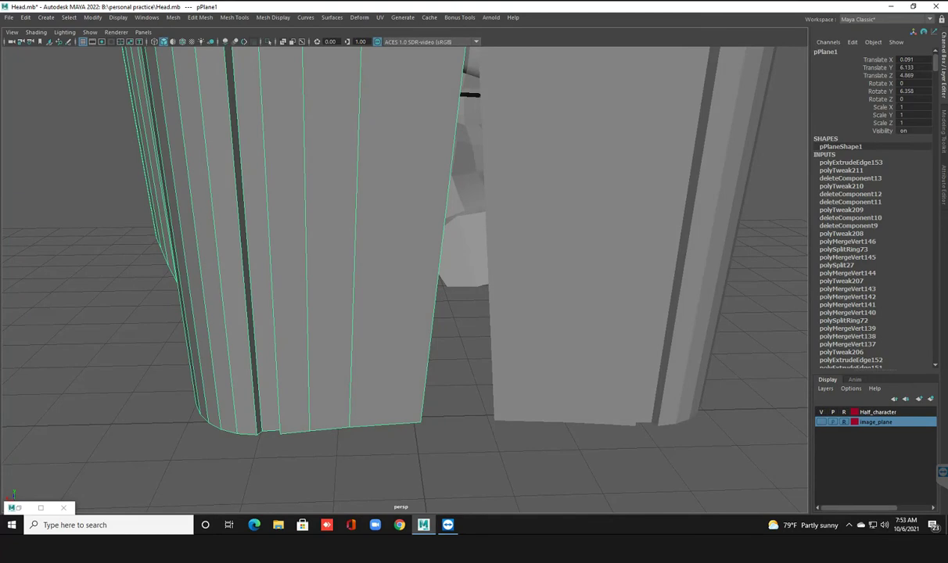
{"action": "right_click_drag", "start_coordinate": [407, 258], "coordinate": [323, 222], "text": "alt"}
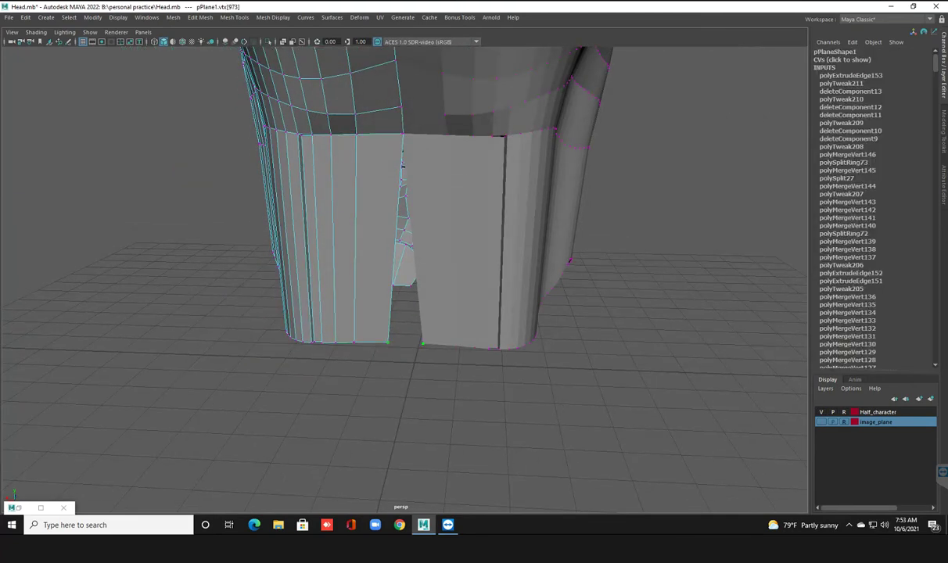
Step: Slide the bottom vertices right along the gap and pick the strip's top corner vertex
{"action": "left_click_drag", "start_coordinate": [388, 341], "coordinate": [406, 342]}
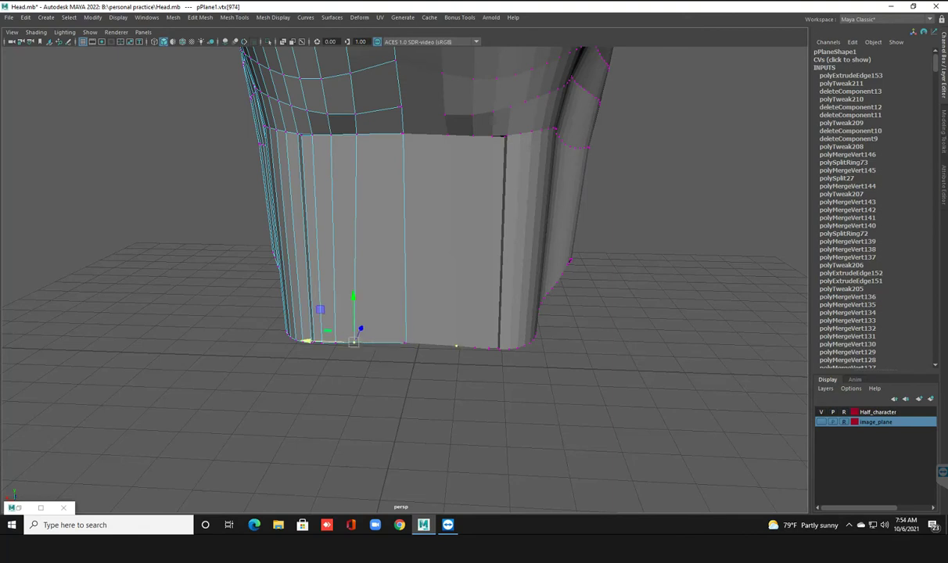
{"action": "left_click_drag", "start_coordinate": [305, 342], "coordinate": [311, 342]}
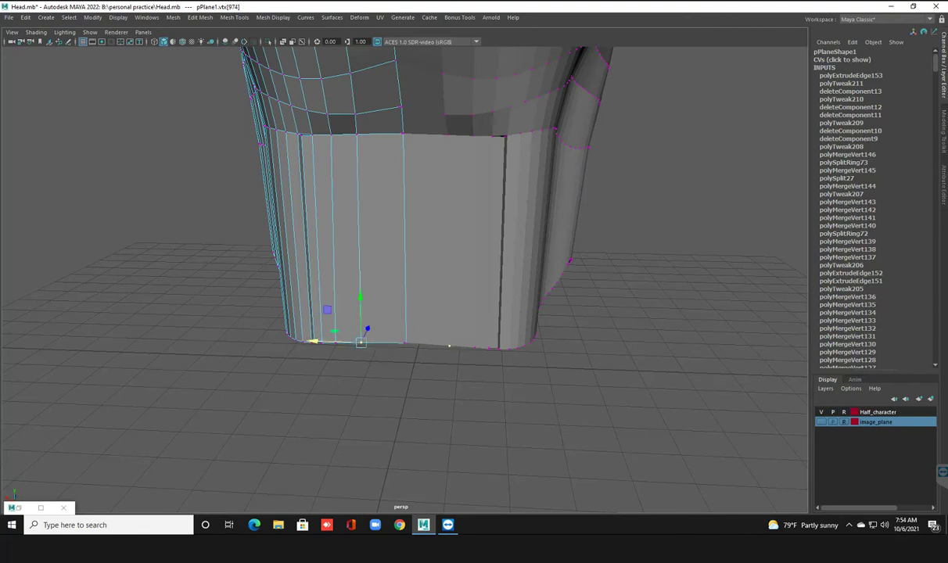
{"action": "left_click", "coordinate": [335, 342]}
{"action": "mouse_move", "coordinate": [288, 341]}
{"action": "left_mouse_down"}
{"action": "mouse_move", "coordinate": [334, 342]}
{"action": "mouse_move", "coordinate": [334, 367]}
{"action": "left_mouse_up"}
{"action": "scroll", "coordinate": [336, 352], "scroll_direction": "up", "scroll_amount": 3}
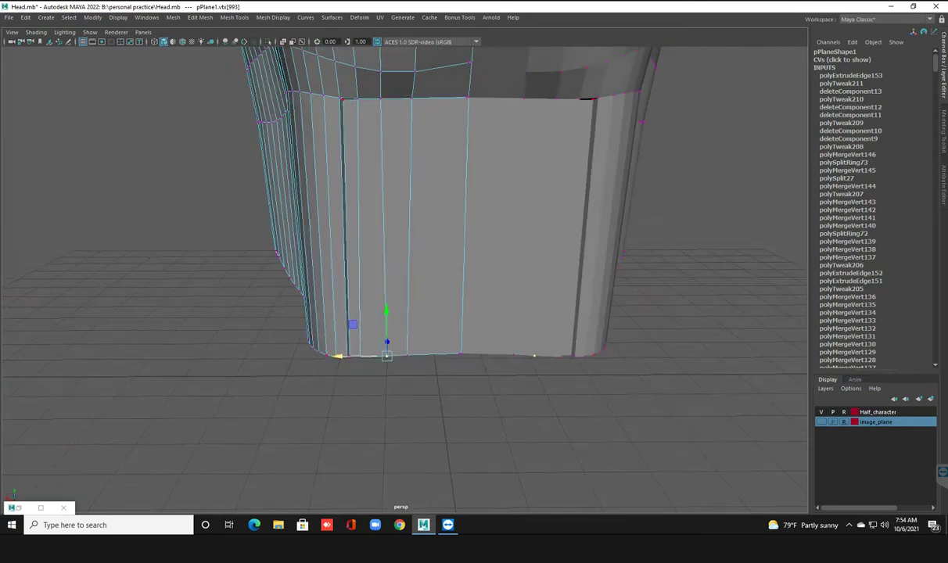
{"action": "left_click", "coordinate": [342, 99]}
{"action": "left_click_drag", "start_coordinate": [470, 313], "coordinate": [407, 258], "text": "alt"}
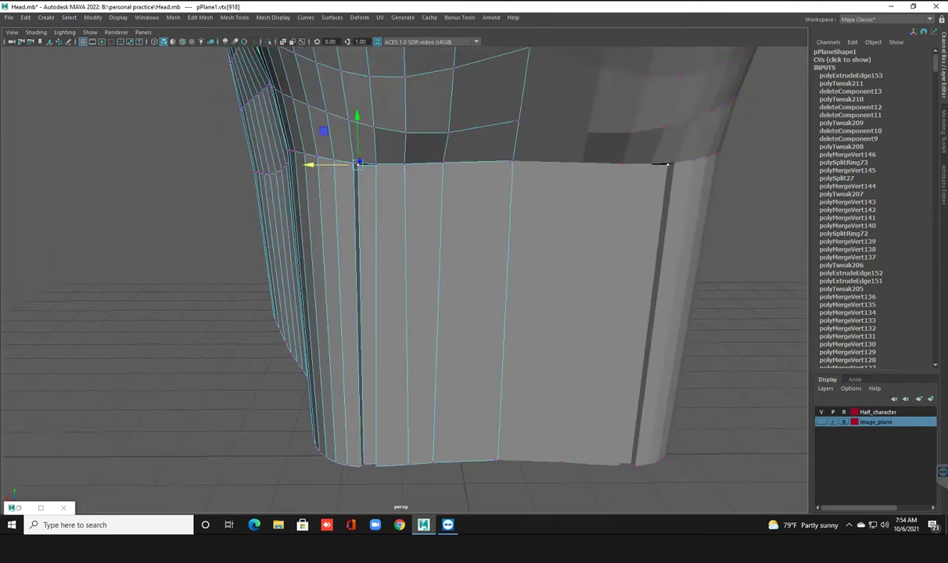
{"action": "scroll", "coordinate": [404, 274], "scroll_direction": "up", "scroll_amount": 3}
{"action": "scroll", "coordinate": [403, 274], "scroll_direction": "up", "scroll_amount": 3}
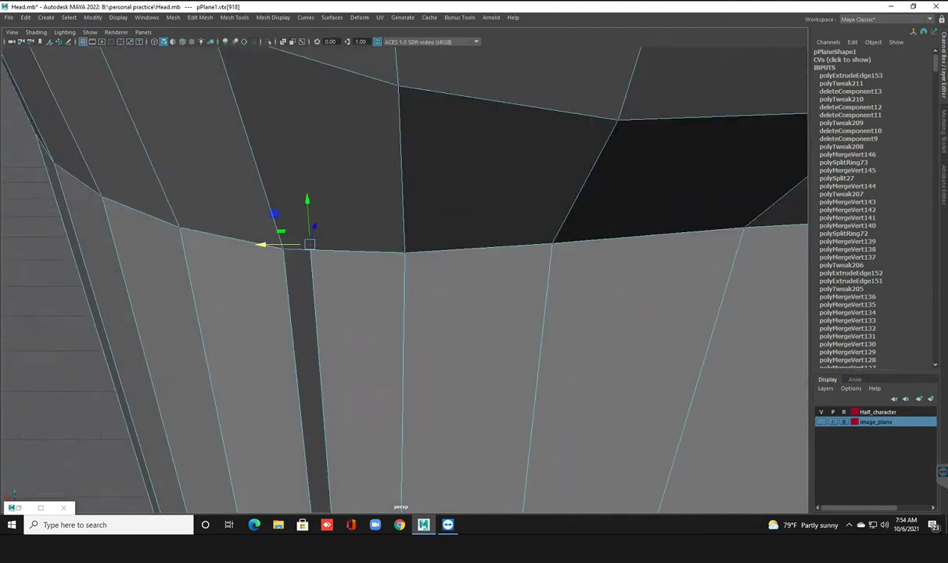
{"action": "scroll", "coordinate": [404, 274], "scroll_direction": "up", "scroll_amount": 2}
{"action": "mouse_move", "coordinate": [470, 313]}
{"action": "left_mouse_down", "text": "alt"}
{"action": "mouse_move", "coordinate": [389, 283]}
{"action": "mouse_move", "coordinate": [399, 280]}
{"action": "left_mouse_up", "text": "alt"}
Step: Undo the vertex edits and delete the thin filler strip face at the seam
{"action": "key", "text": "F11"}
{"action": "left_click", "coordinate": [457, 391]}
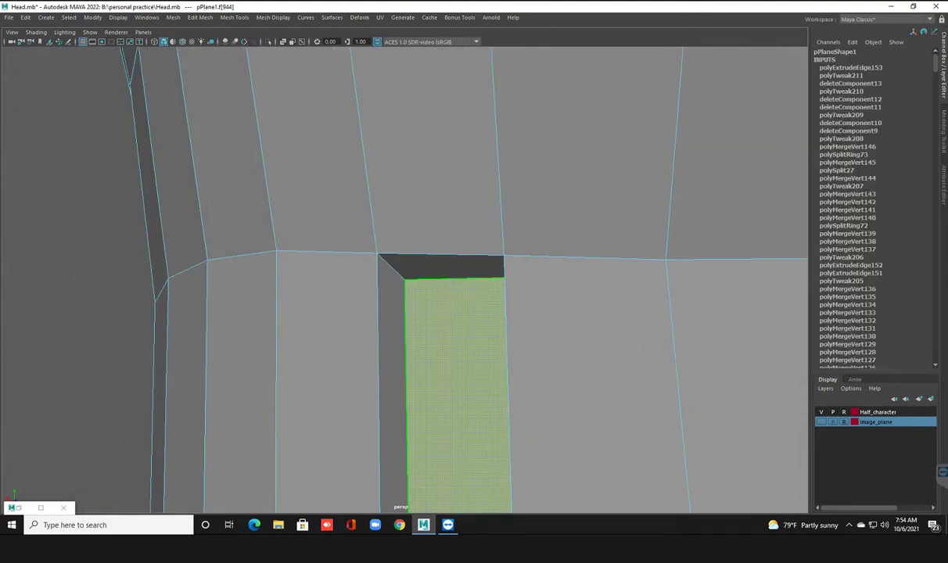
{"action": "key", "text": "ctrl+z"}
{"action": "key", "text": "ctrl+z"}
{"action": "key", "text": "ctrl+z"}
{"action": "key", "text": "ctrl+z"}
{"action": "mouse_move", "coordinate": [393, 355]}
{"action": "left_mouse_down", "text": "alt"}
{"action": "mouse_move", "coordinate": [388, 426]}
{"action": "mouse_move", "coordinate": [415, 414]}
{"action": "mouse_move", "coordinate": [465, 352]}
{"action": "mouse_move", "coordinate": [438, 368]}
{"action": "mouse_move", "coordinate": [39, 295]}
{"action": "mouse_move", "coordinate": [63, 438]}
{"action": "mouse_move", "coordinate": [159, 90]}
{"action": "left_mouse_up", "text": "alt"}
{"action": "left_click", "coordinate": [466, 352]}
{"action": "key", "text": "Delete"}
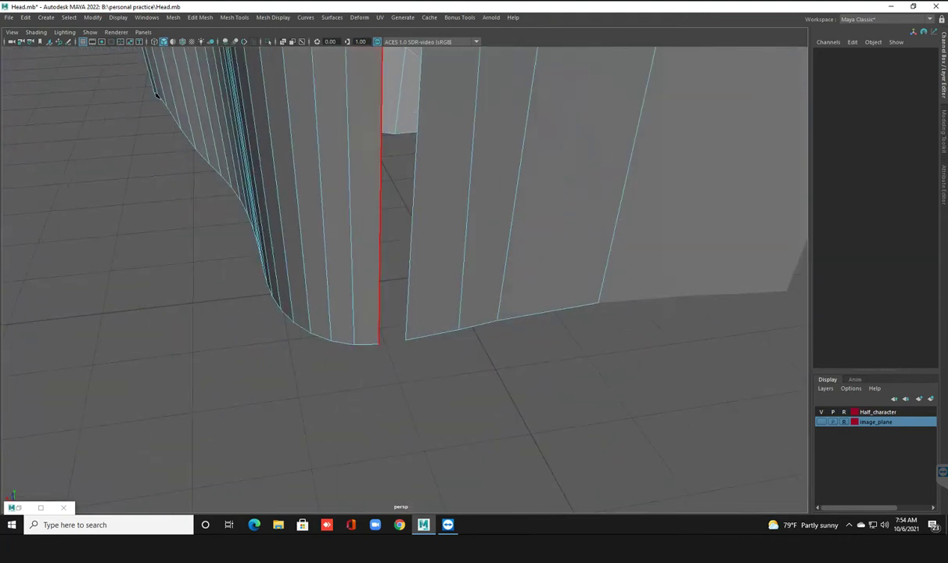
{"action": "left_click", "coordinate": [380, 203]}
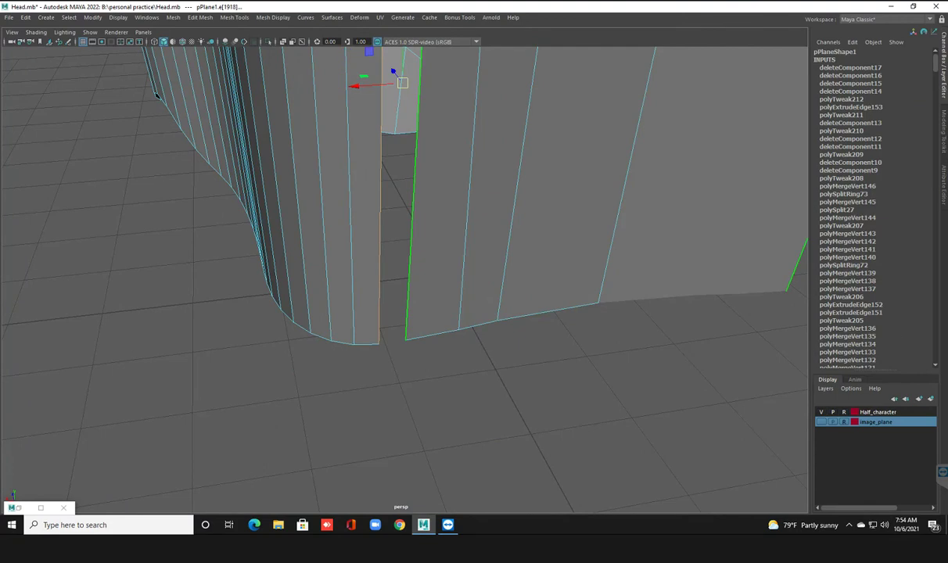
Step: Bridge the two open border edges across the neck gap, then return to object mode and view the whole head
{"action": "right_click_drag", "start_coordinate": [420, 217], "coordinate": [397, 336], "text": "shift"}
{"action": "mouse_move", "coordinate": [157, 94]}
{"action": "left_mouse_down", "text": "alt"}
{"action": "mouse_move", "coordinate": [233, 273]}
{"action": "mouse_move", "coordinate": [590, 274]}
{"action": "mouse_move", "coordinate": [234, 134]}
{"action": "left_mouse_up", "text": "alt"}
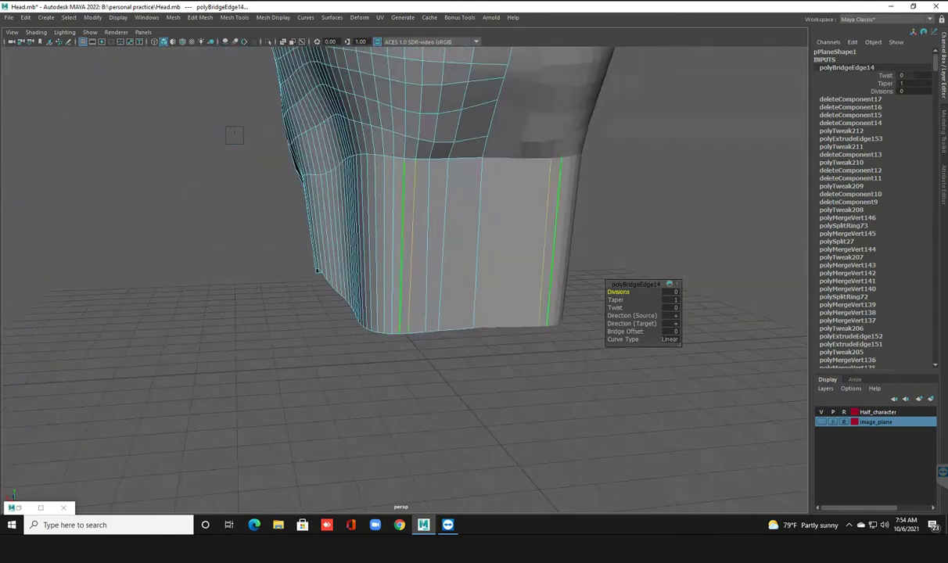
{"action": "right_click_drag", "start_coordinate": [421, 244], "coordinate": [468, 231]}
{"action": "mouse_move", "coordinate": [234, 134]}
{"action": "left_mouse_down", "text": "alt"}
{"action": "mouse_move", "coordinate": [118, 149]}
{"action": "mouse_move", "coordinate": [203, 157]}
{"action": "left_mouse_up", "text": "alt"}
{"action": "scroll", "coordinate": [360, 234], "scroll_direction": "down", "scroll_amount": 5}
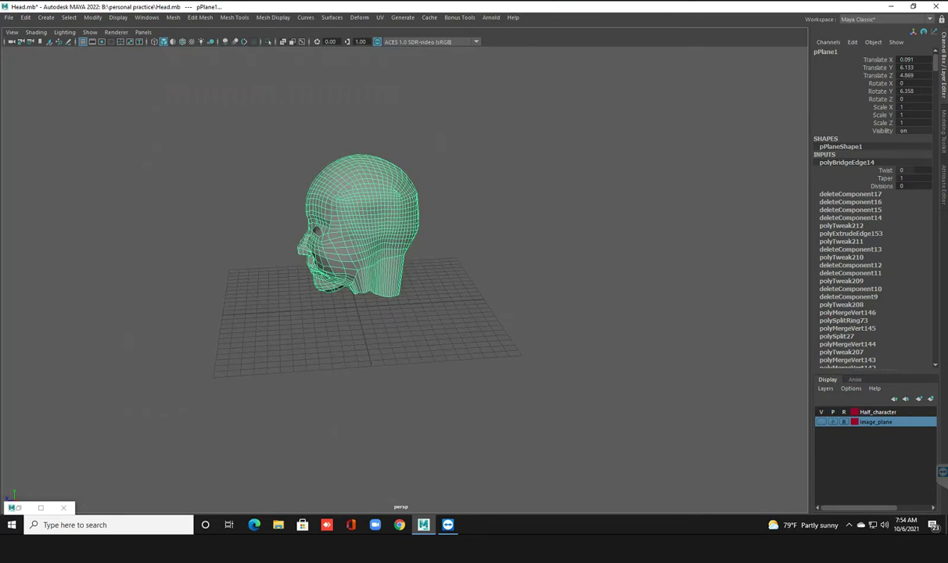
Step: Deselect the head and orbit in on the jaw and neck with smooth preview (3) on
{"action": "left_click", "coordinate": [595, 438]}
{"action": "mouse_move", "coordinate": [204, 156]}
{"action": "left_mouse_down", "text": "alt"}
{"action": "mouse_move", "coordinate": [282, 164]}
{"action": "mouse_move", "coordinate": [235, 164]}
{"action": "left_mouse_up", "text": "alt"}
{"action": "scroll", "coordinate": [359, 235], "scroll_direction": "up", "scroll_amount": 3}
{"action": "scroll", "coordinate": [336, 204], "scroll_direction": "up", "scroll_amount": 3}
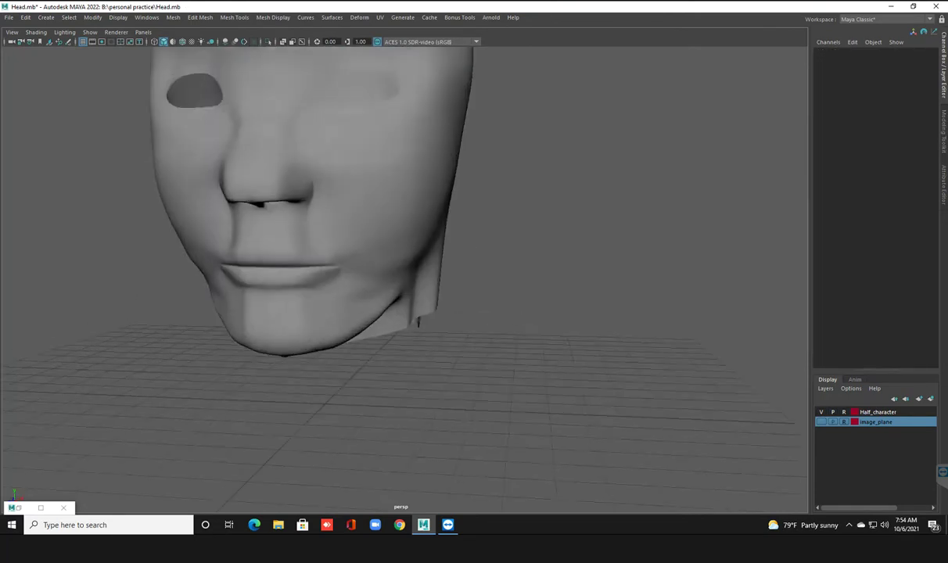
{"action": "scroll", "coordinate": [336, 203], "scroll_direction": "up", "scroll_amount": 2}
{"action": "scroll", "coordinate": [337, 203], "scroll_direction": "up", "scroll_amount": 2}
{"action": "left_click_drag", "start_coordinate": [336, 203], "coordinate": [297, 204], "text": "alt"}
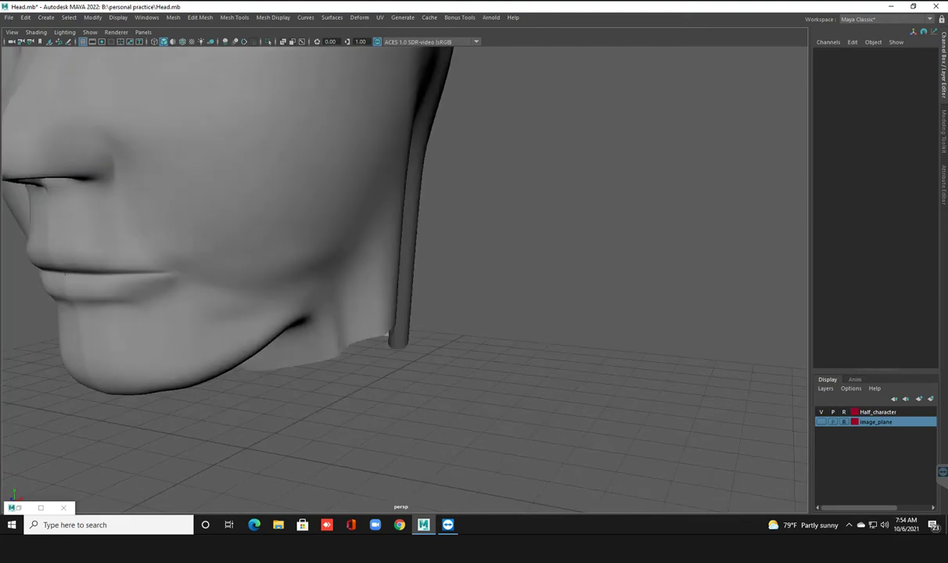
{"action": "key", "text": "3"}
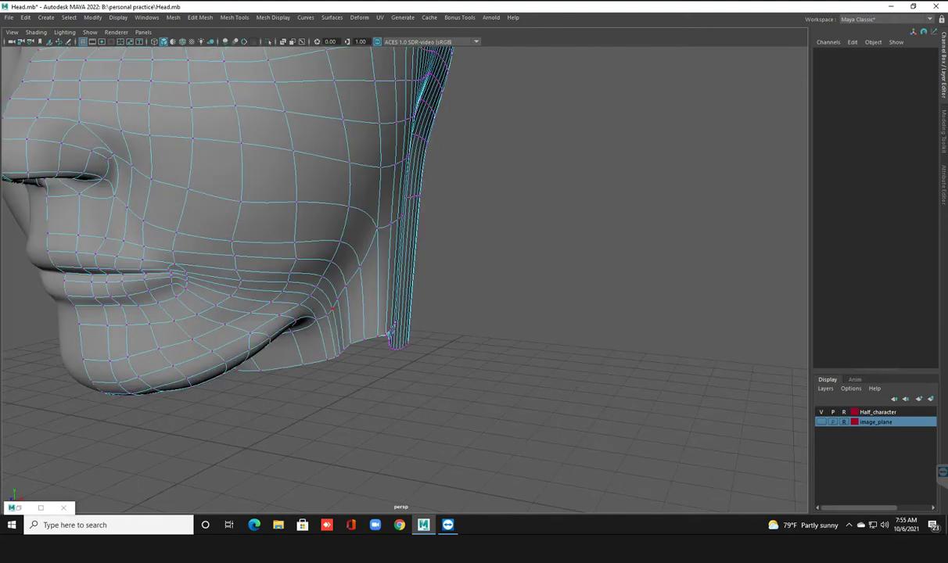
{"action": "scroll", "coordinate": [383, 329], "scroll_direction": "up", "scroll_amount": 2}
{"action": "scroll", "coordinate": [384, 329], "scroll_direction": "up", "scroll_amount": 2}
{"action": "scroll", "coordinate": [384, 328], "scroll_direction": "up", "scroll_amount": 1}
{"action": "left_click_drag", "start_coordinate": [352, 313], "coordinate": [383, 336], "text": "alt"}
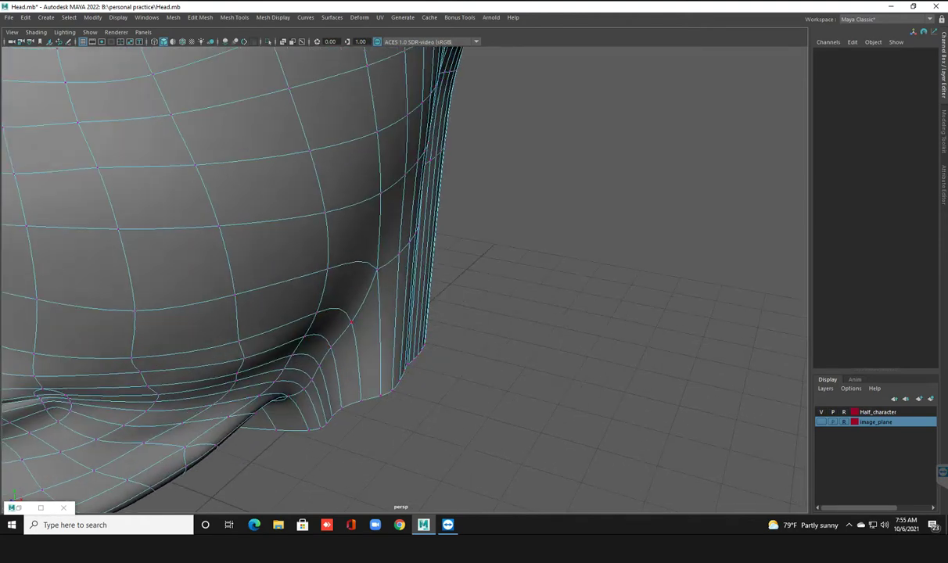
Step: With Soft Select on, push the neck-corner vertex region outward
{"action": "left_click", "coordinate": [381, 395]}
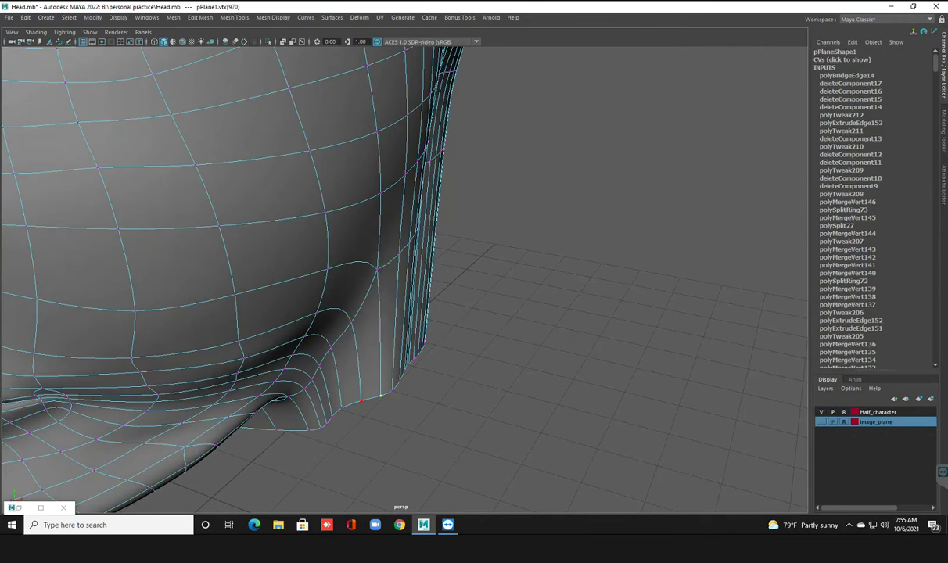
{"action": "key", "text": "b"}
{"action": "key", "text": "w"}
{"action": "left_click_drag", "start_coordinate": [395, 422], "coordinate": [364, 402]}
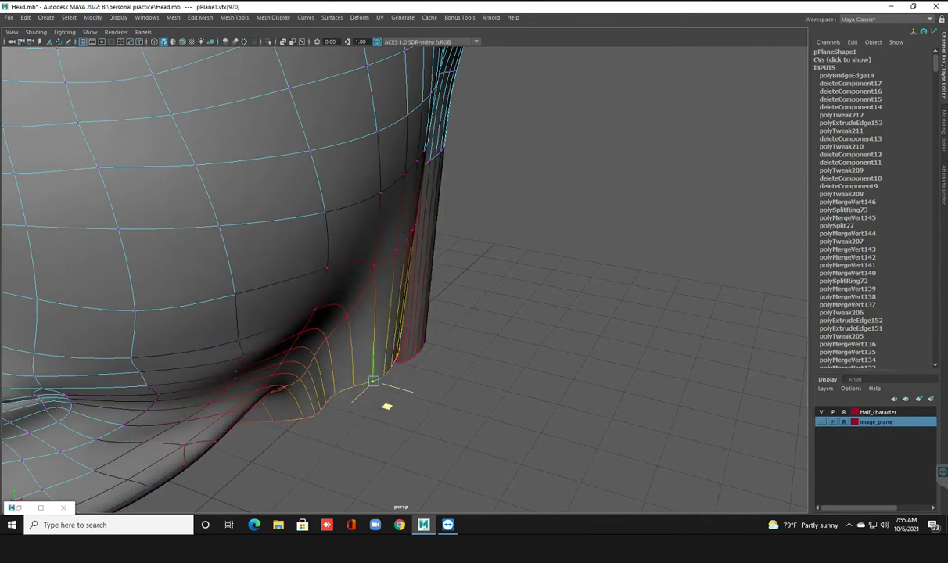
{"action": "scroll", "coordinate": [364, 402], "scroll_direction": "down", "scroll_amount": 5}
{"action": "left_click_drag", "start_coordinate": [364, 402], "coordinate": [532, 387], "text": "alt"}
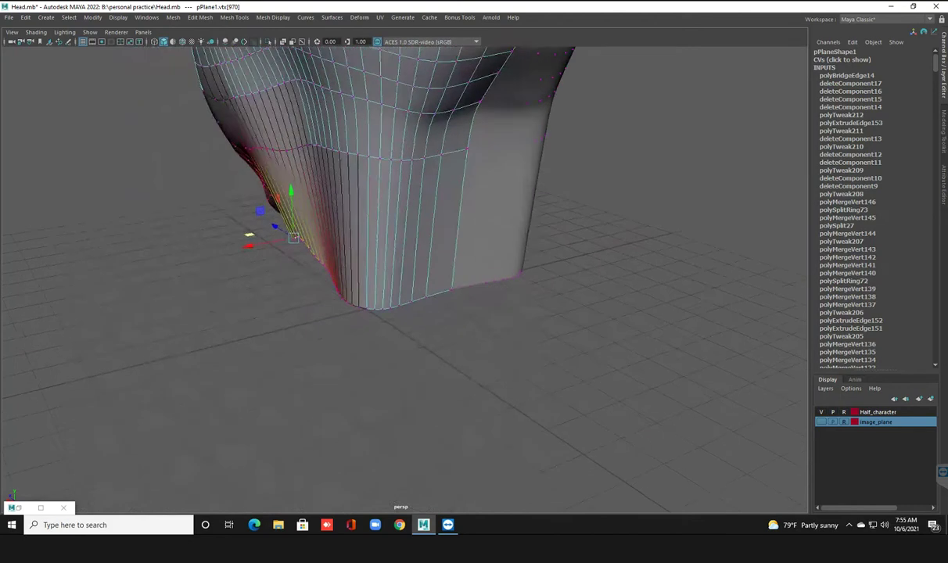
Step: Shift the bottom neck corner vertex sideways to round the rim, then exit to object mode
{"action": "left_click", "coordinate": [367, 318]}
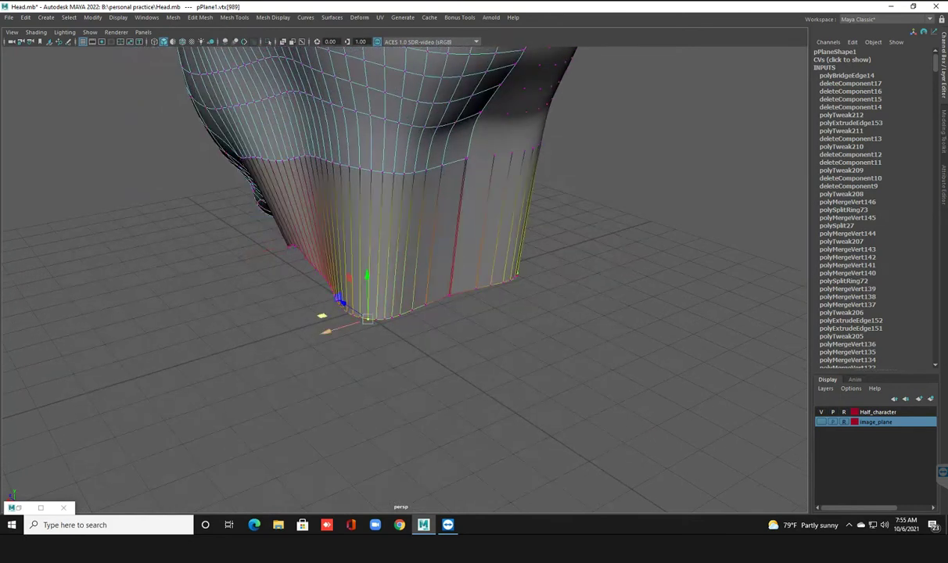
{"action": "mouse_move", "coordinate": [325, 331]}
{"action": "left_mouse_down"}
{"action": "mouse_move", "coordinate": [341, 327]}
{"action": "mouse_move", "coordinate": [337, 289]}
{"action": "mouse_move", "coordinate": [313, 310]}
{"action": "mouse_move", "coordinate": [379, 320]}
{"action": "mouse_move", "coordinate": [438, 313]}
{"action": "mouse_move", "coordinate": [426, 315]}
{"action": "left_mouse_up"}
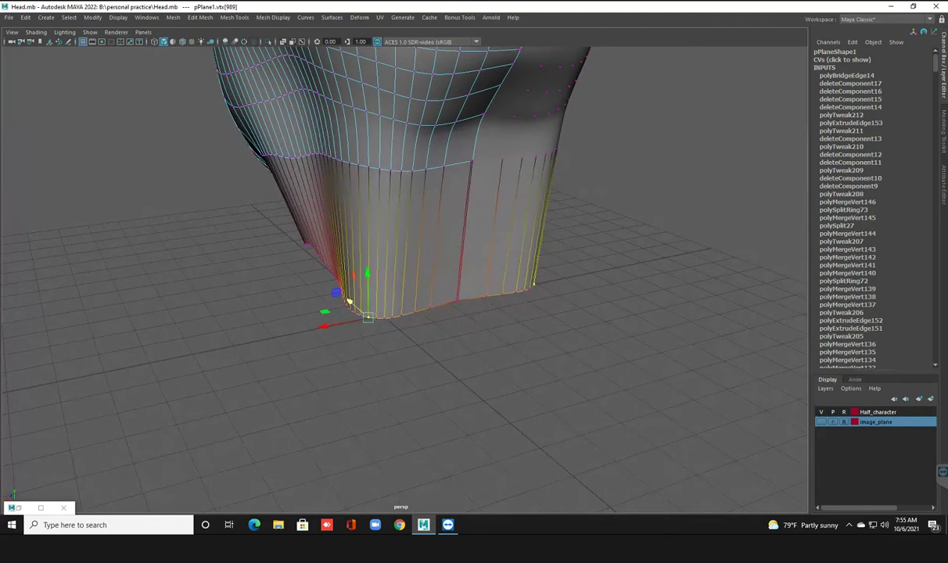
{"action": "key", "text": "F8"}
{"action": "left_click_drag", "start_coordinate": [375, 235], "coordinate": [250, 274], "text": "alt"}
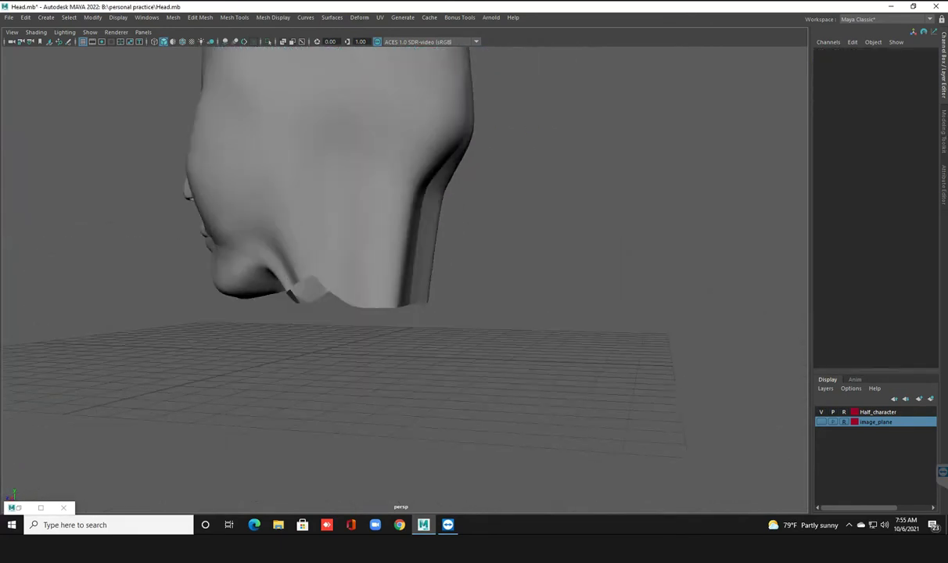
Step: Inspect the head from several angles and save the scene with Ctrl+S
{"action": "right_click_drag", "start_coordinate": [406, 274], "coordinate": [469, 282], "text": "alt"}
{"action": "left_click_drag", "start_coordinate": [376, 251], "coordinate": [485, 250], "text": "alt"}
{"action": "left_click", "coordinate": [313, 235]}
{"action": "left_click_drag", "start_coordinate": [328, 235], "coordinate": [438, 234], "text": "alt"}
{"action": "scroll", "coordinate": [329, 234], "scroll_direction": "down", "scroll_amount": 5}
{"action": "left_click_drag", "start_coordinate": [376, 235], "coordinate": [454, 235], "text": "alt"}
{"action": "left_click", "coordinate": [626, 235]}
{"action": "scroll", "coordinate": [391, 235], "scroll_direction": "down", "scroll_amount": 5}
{"action": "mouse_move", "coordinate": [391, 234]}
{"action": "left_mouse_down", "text": "alt"}
{"action": "mouse_move", "coordinate": [391, 259]}
{"action": "mouse_move", "coordinate": [344, 234]}
{"action": "mouse_move", "coordinate": [320, 239]}
{"action": "mouse_move", "coordinate": [391, 231]}
{"action": "mouse_move", "coordinate": [360, 254]}
{"action": "left_mouse_up", "text": "alt"}
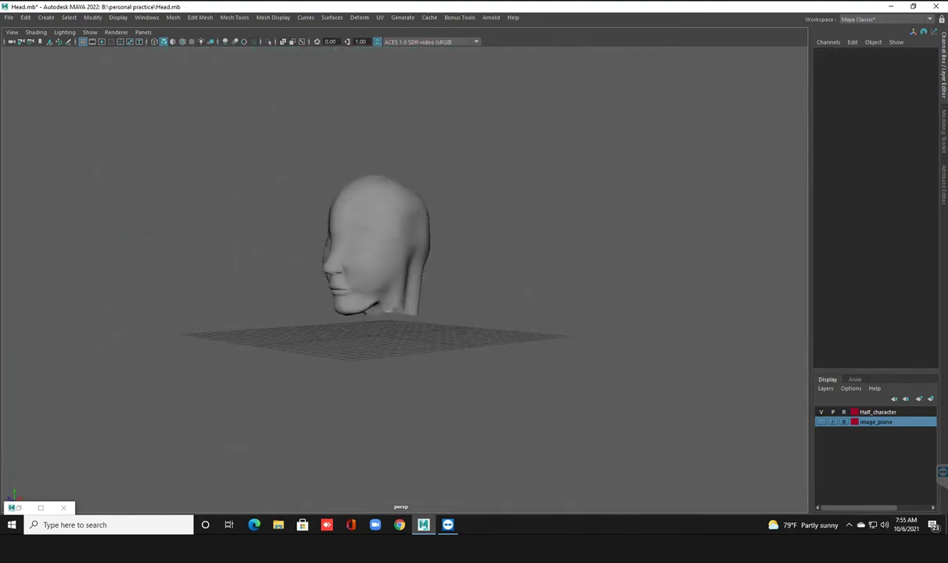
{"action": "key", "text": "ctrl+s"}
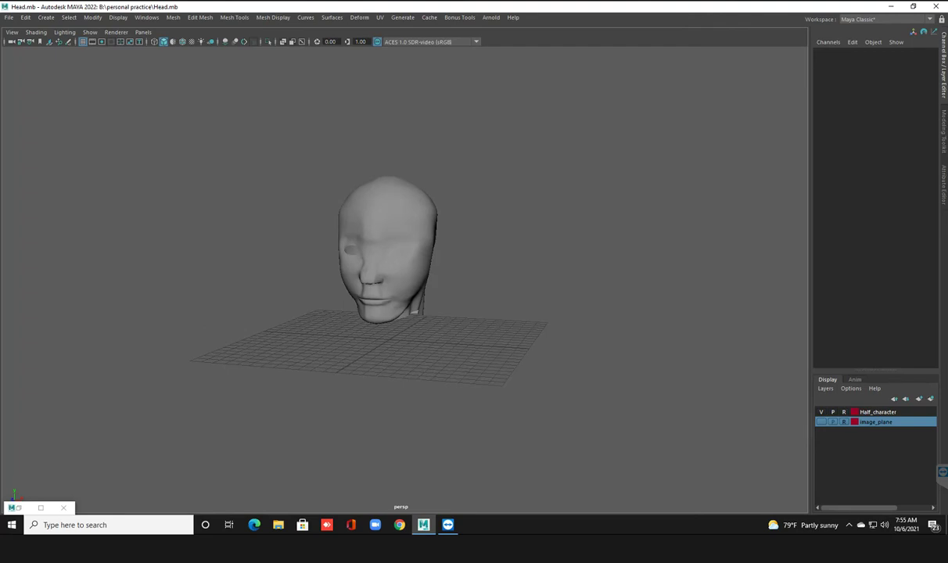
Step: Check a three-quarter view of the head and save the scene again
{"action": "scroll", "coordinate": [379, 243], "scroll_direction": "up", "scroll_amount": 3}
{"action": "mouse_move", "coordinate": [375, 234]}
{"action": "left_mouse_down", "text": "alt"}
{"action": "mouse_move", "coordinate": [297, 239]}
{"action": "mouse_move", "coordinate": [281, 184]}
{"action": "mouse_move", "coordinate": [288, 168]}
{"action": "mouse_move", "coordinate": [288, 203]}
{"action": "mouse_move", "coordinate": [367, 205]}
{"action": "mouse_move", "coordinate": [395, 186]}
{"action": "mouse_move", "coordinate": [367, 204]}
{"action": "mouse_move", "coordinate": [453, 222]}
{"action": "mouse_move", "coordinate": [427, 220]}
{"action": "mouse_move", "coordinate": [422, 210]}
{"action": "left_mouse_up", "text": "alt"}
{"action": "scroll", "coordinate": [404, 235], "scroll_direction": "down", "scroll_amount": 3}
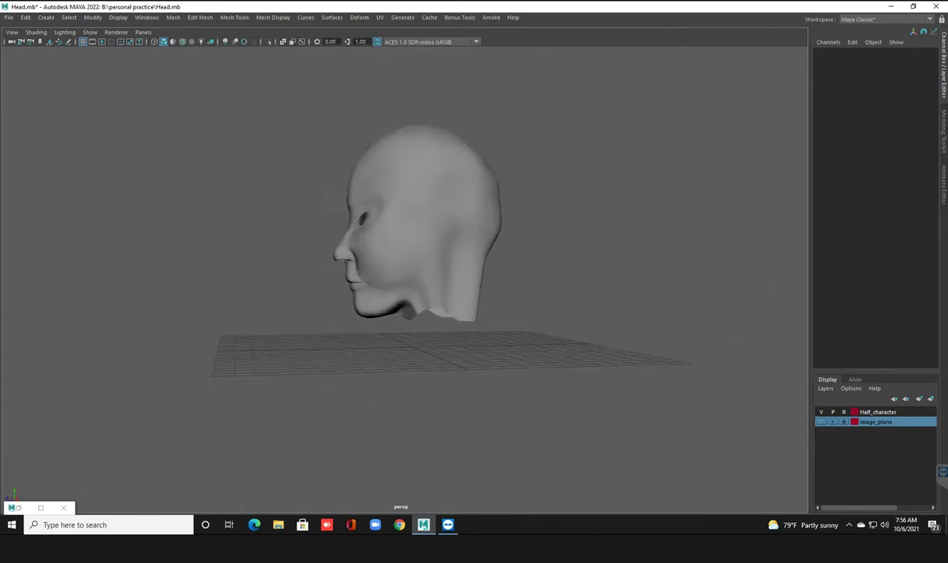
{"action": "key", "text": "ctrl+s"}
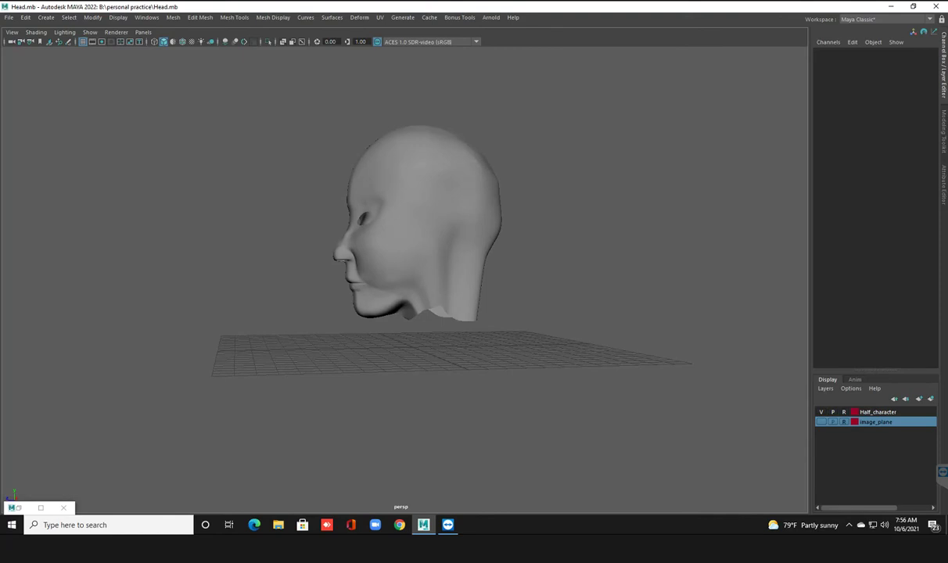
{"action": "left_click", "coordinate": [8, 17]}
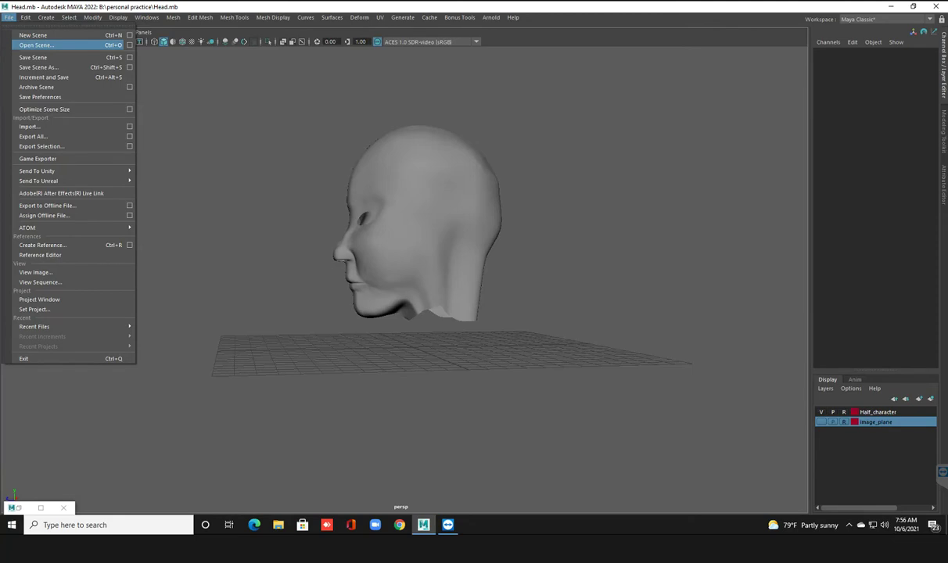
Step: Open Head.mb from New Volume (B:) > personal folder
{"action": "left_click", "coordinate": [36, 45]}
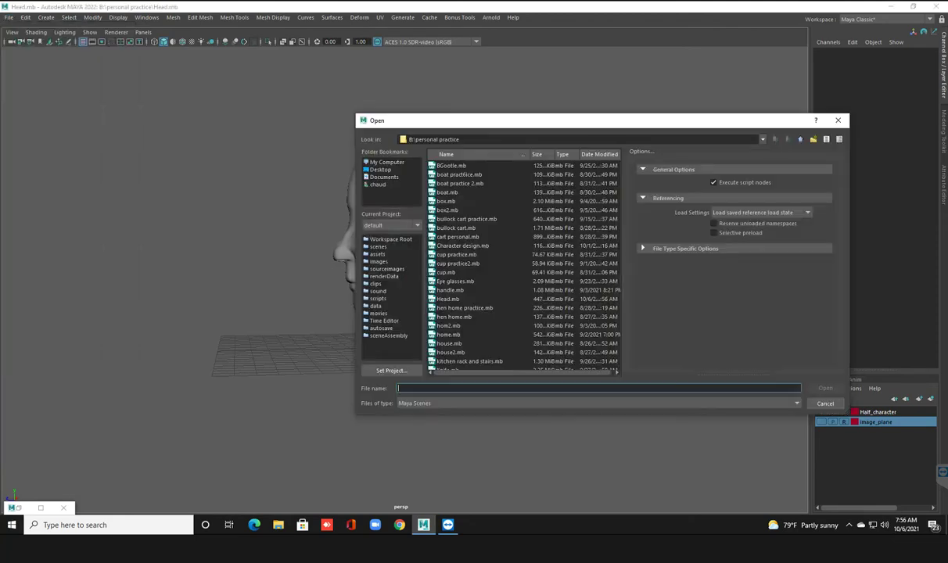
{"action": "left_click", "coordinate": [386, 162]}
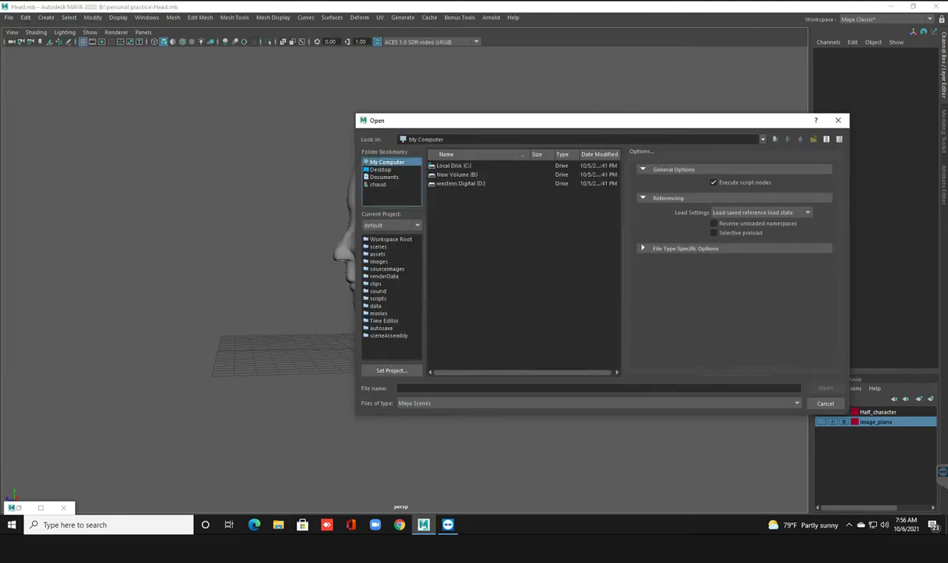
{"action": "double_click", "coordinate": [457, 174]}
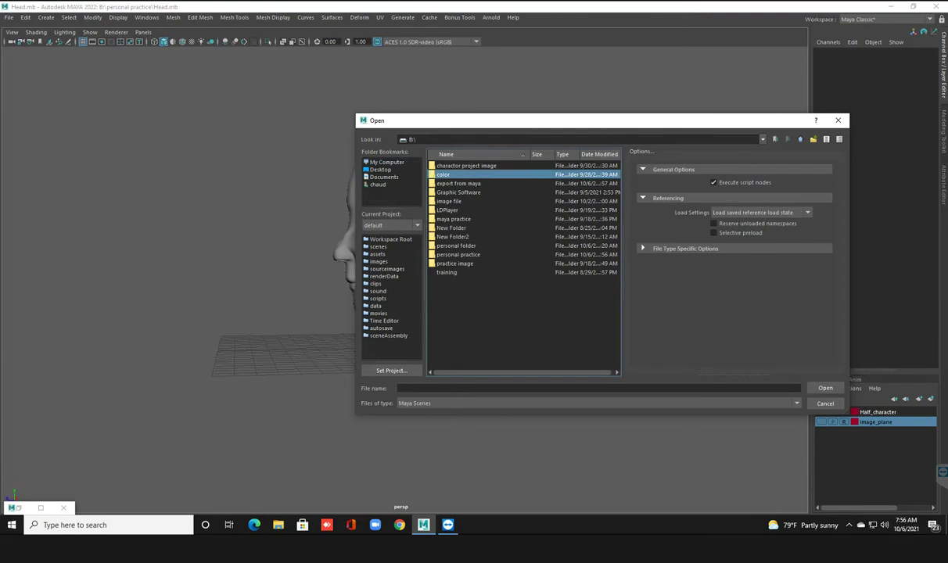
{"action": "double_click", "coordinate": [456, 245]}
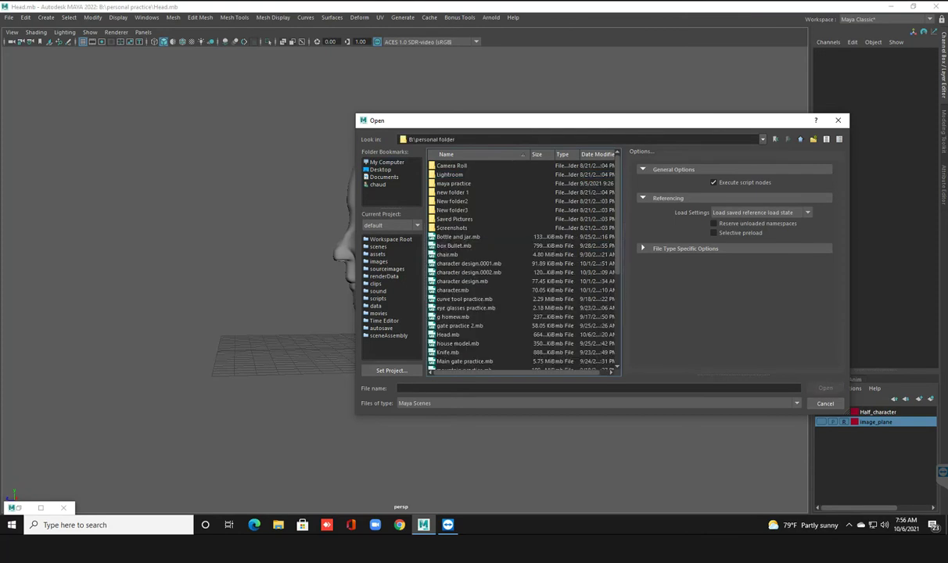
{"action": "left_click", "coordinate": [448, 334]}
{"action": "left_click", "coordinate": [826, 388]}
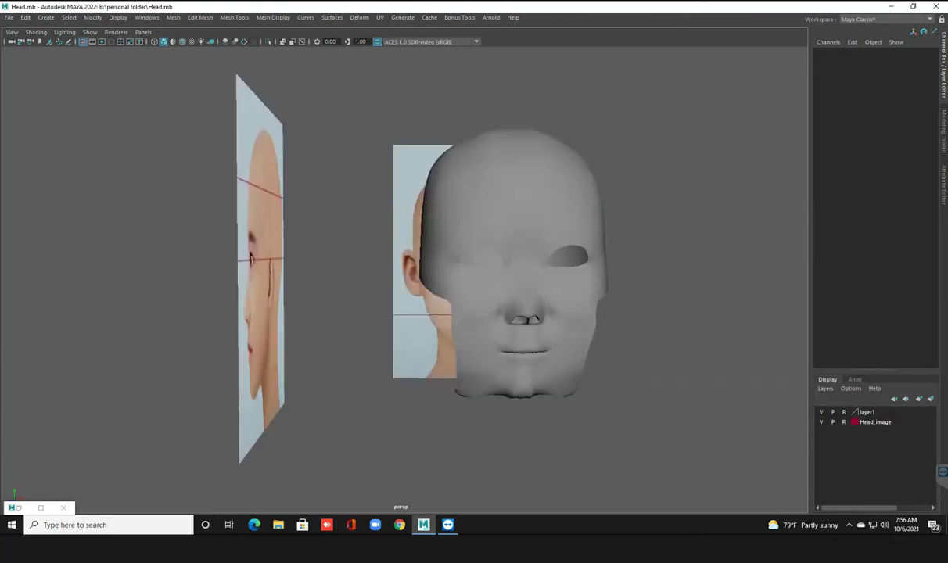
Step: Select the head mesh, switch to edge mode and turn off soft selection
{"action": "left_click_drag", "start_coordinate": [251, 258], "coordinate": [367, 266], "text": "alt"}
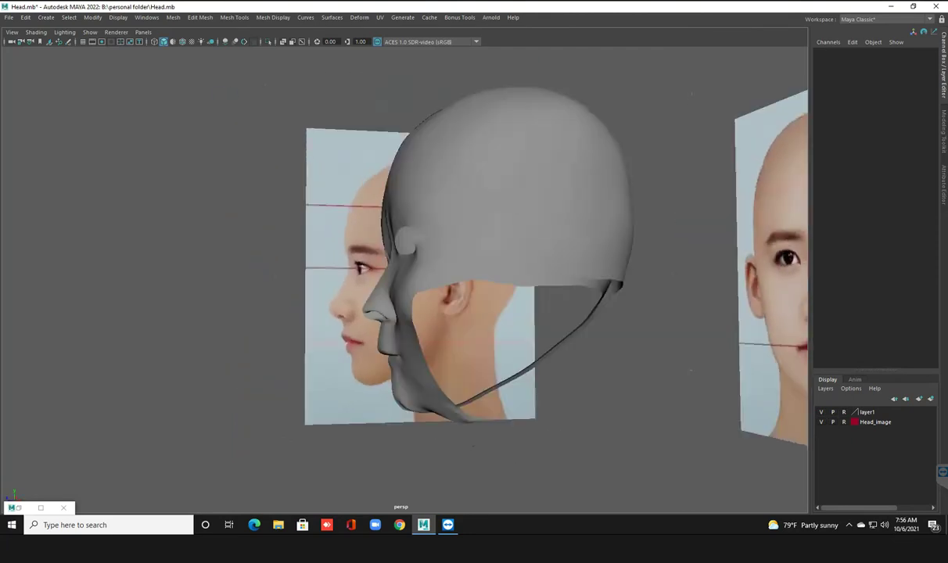
{"action": "left_click", "coordinate": [500, 180]}
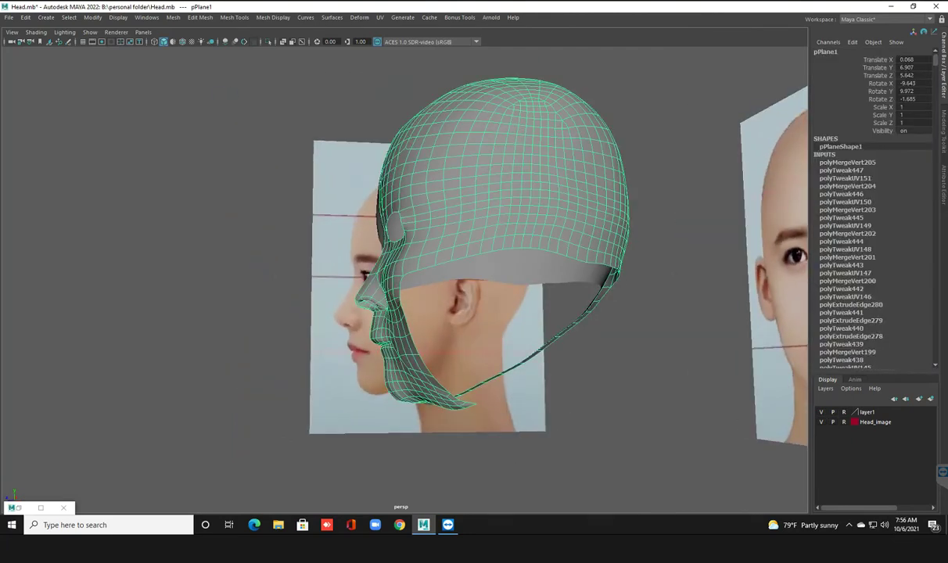
{"action": "right_click_drag", "start_coordinate": [527, 239], "coordinate": [498, 205]}
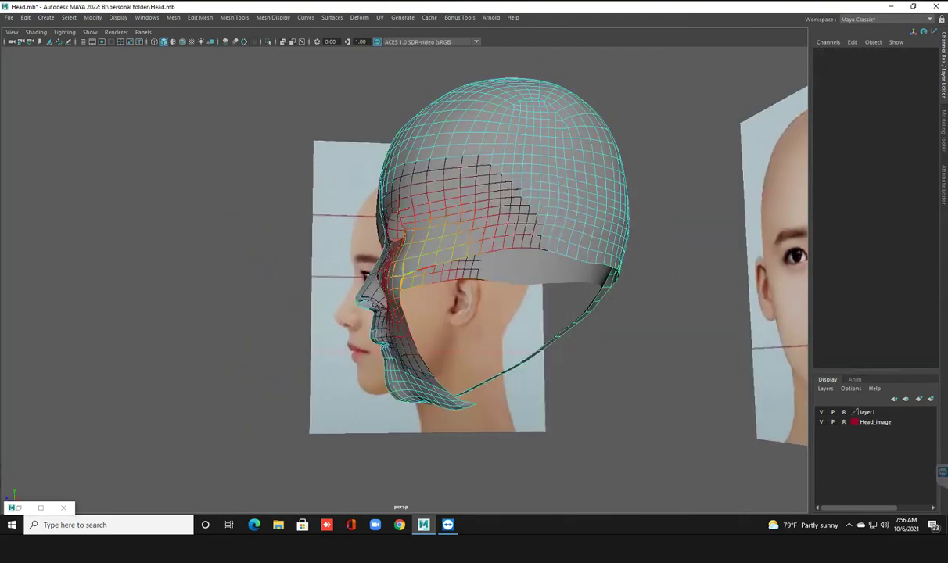
{"action": "left_click_drag", "start_coordinate": [453, 235], "coordinate": [469, 205]}
{"action": "key", "text": "b"}
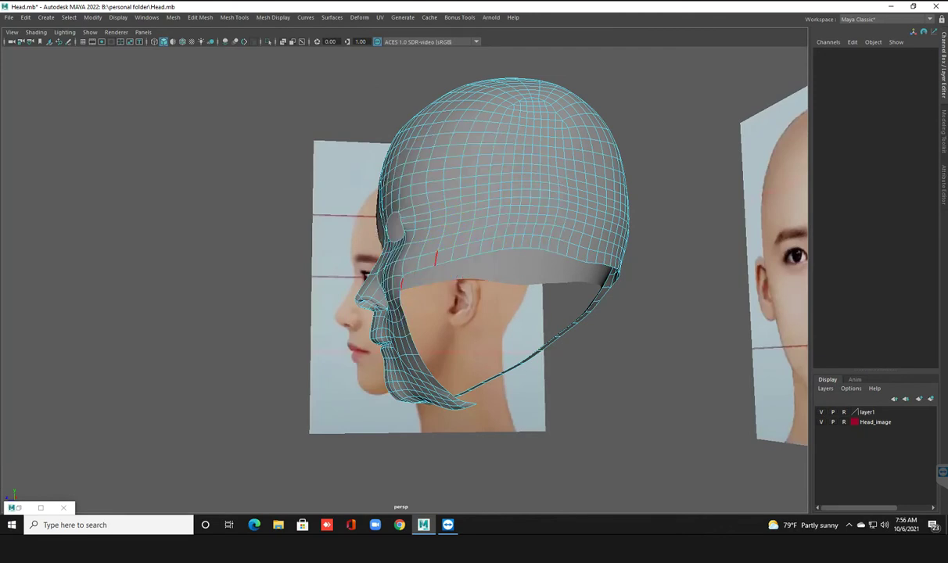
{"action": "scroll", "coordinate": [422, 266], "scroll_direction": "up", "scroll_amount": 5}
{"action": "scroll", "coordinate": [422, 266], "scroll_direction": "up", "scroll_amount": 2}
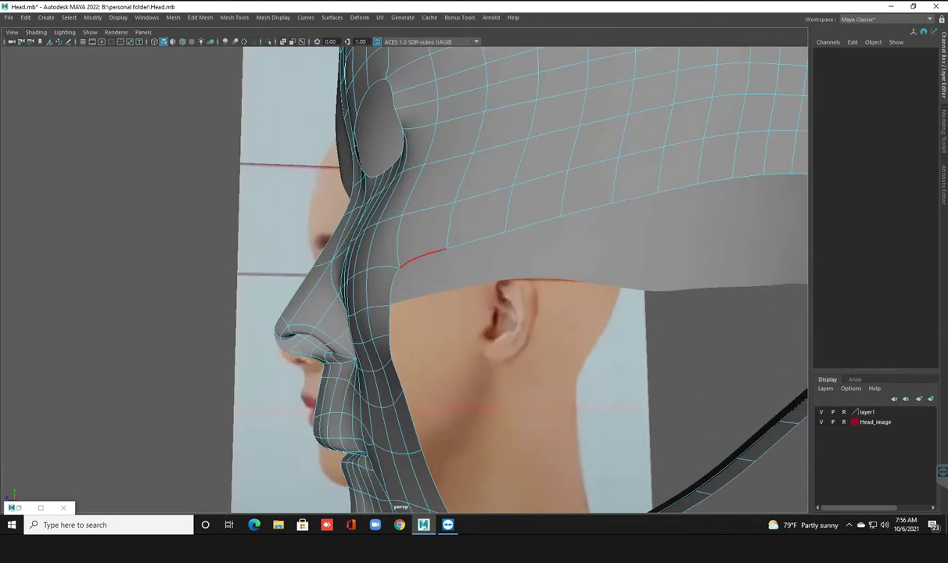
Step: In the enlarged side view, select the two border edges above the ear
{"action": "key", "text": "space"}
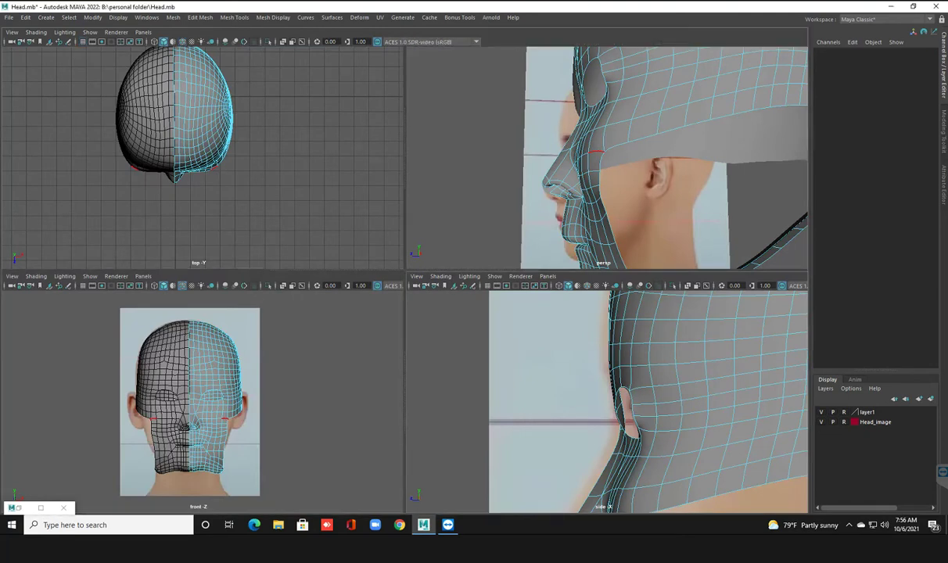
{"action": "key", "text": "space"}
{"action": "scroll", "coordinate": [400, 287], "scroll_direction": "up", "scroll_amount": 1}
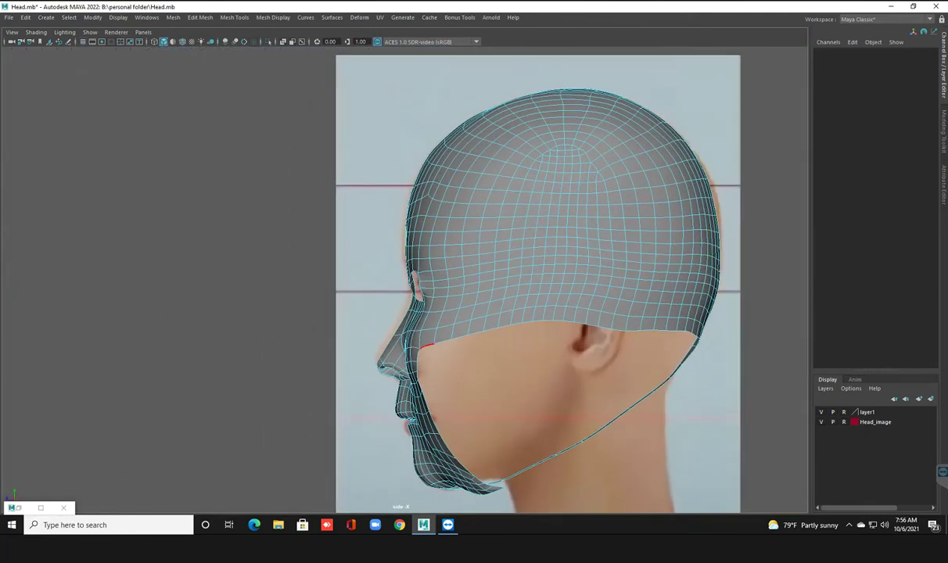
{"action": "left_click", "coordinate": [452, 332]}
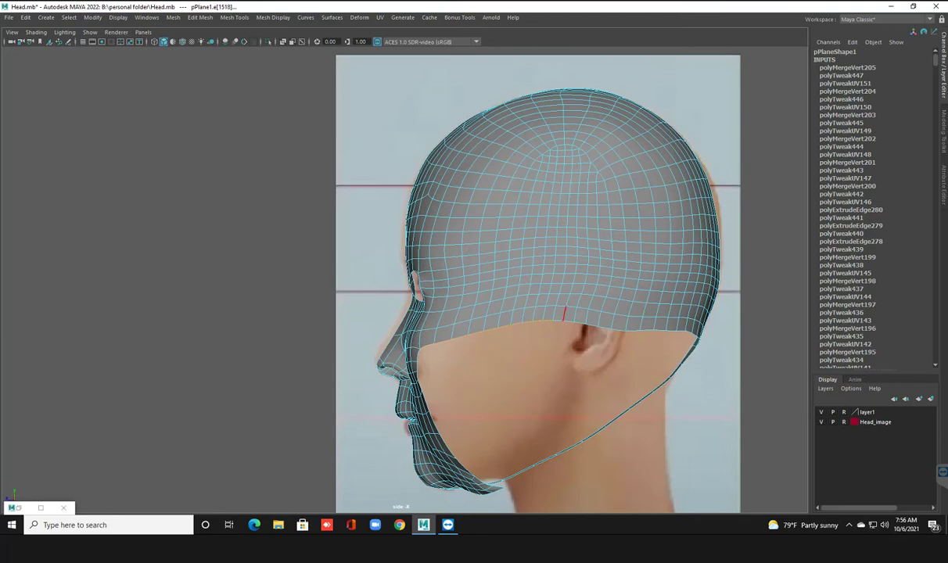
{"action": "scroll", "coordinate": [407, 274], "scroll_direction": "up", "scroll_amount": 2}
{"action": "scroll", "coordinate": [406, 273], "scroll_direction": "up", "scroll_amount": 2}
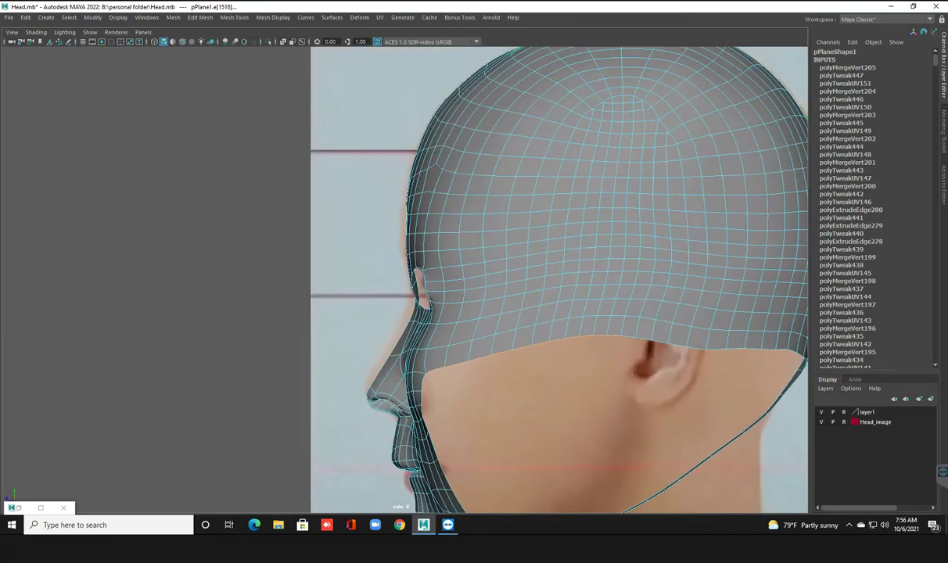
{"action": "middle_click_drag", "start_coordinate": [548, 273], "coordinate": [399, 280], "text": "alt"}
{"action": "scroll", "coordinate": [407, 274], "scroll_direction": "up", "scroll_amount": 1}
{"action": "scroll", "coordinate": [407, 274], "scroll_direction": "up", "scroll_amount": 1}
{"action": "scroll", "coordinate": [407, 274], "scroll_direction": "up", "scroll_amount": 1}
{"action": "scroll", "coordinate": [407, 274], "scroll_direction": "up", "scroll_amount": 1}
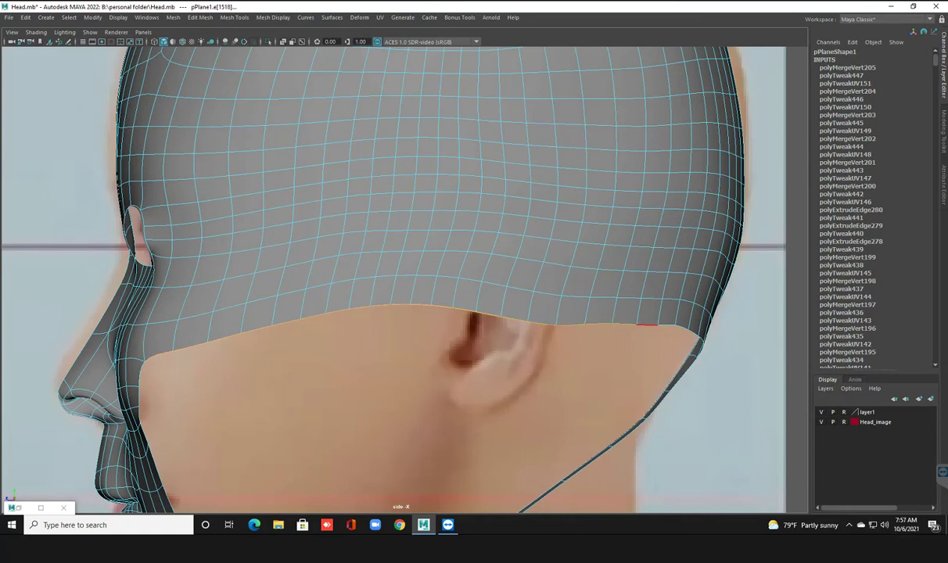
{"action": "left_click", "coordinate": [672, 327], "text": "shift"}
Step: Return to the perspective view and orbit to a frontal view of the face
{"action": "key", "text": "space"}
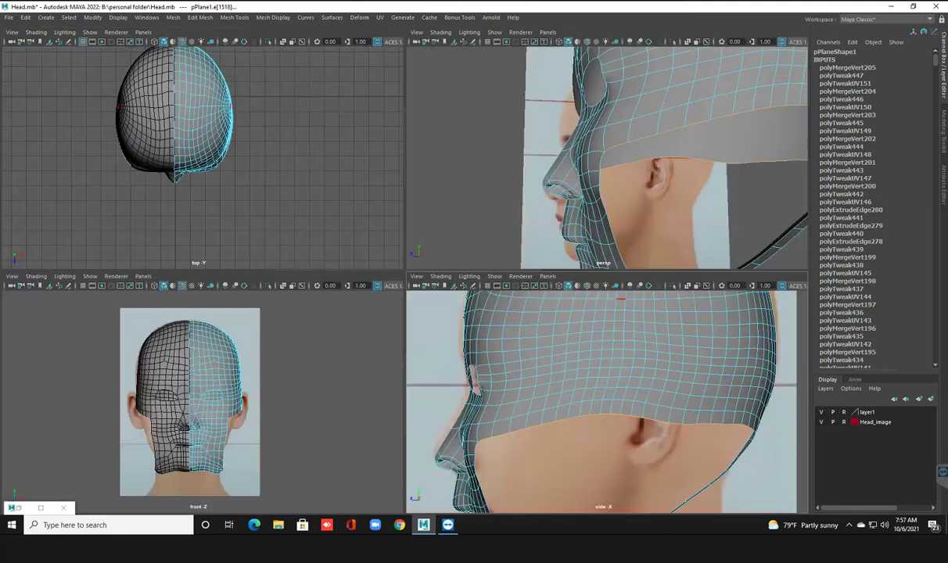
{"action": "key", "text": "space"}
{"action": "left_click_drag", "start_coordinate": [485, 274], "coordinate": [383, 273], "text": "alt"}
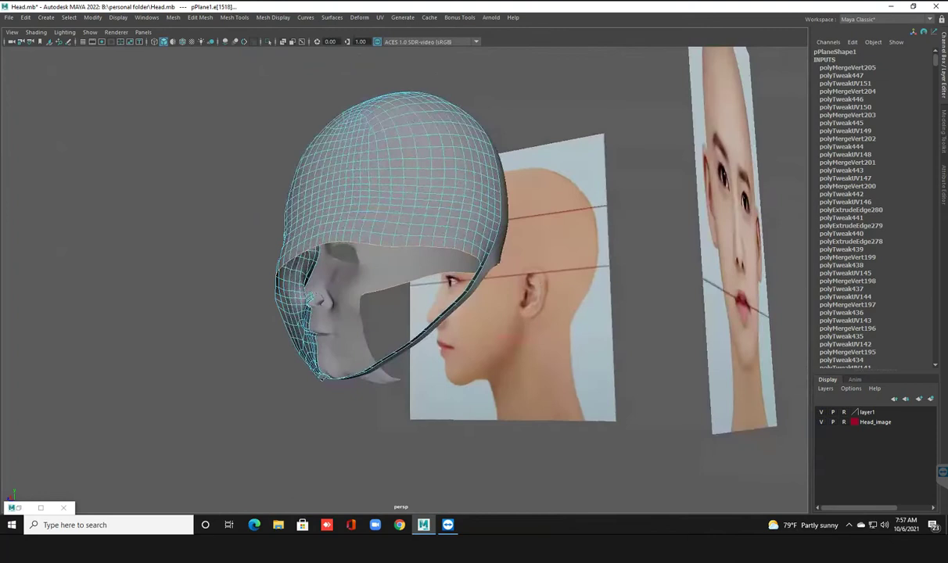
{"action": "scroll", "coordinate": [404, 279], "scroll_direction": "up", "scroll_amount": 5}
{"action": "scroll", "coordinate": [404, 280], "scroll_direction": "up", "scroll_amount": 2}
{"action": "scroll", "coordinate": [404, 279], "scroll_direction": "up", "scroll_amount": 2}
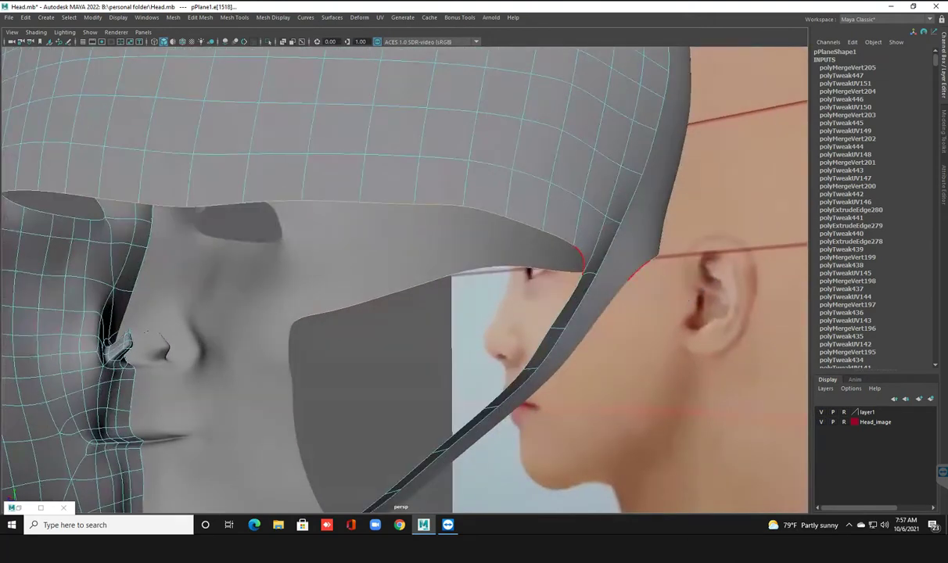
{"action": "scroll", "coordinate": [404, 280], "scroll_direction": "down", "scroll_amount": 4}
{"action": "scroll", "coordinate": [404, 279], "scroll_direction": "down", "scroll_amount": 2}
{"action": "left_click_drag", "start_coordinate": [469, 274], "coordinate": [305, 274], "text": "alt"}
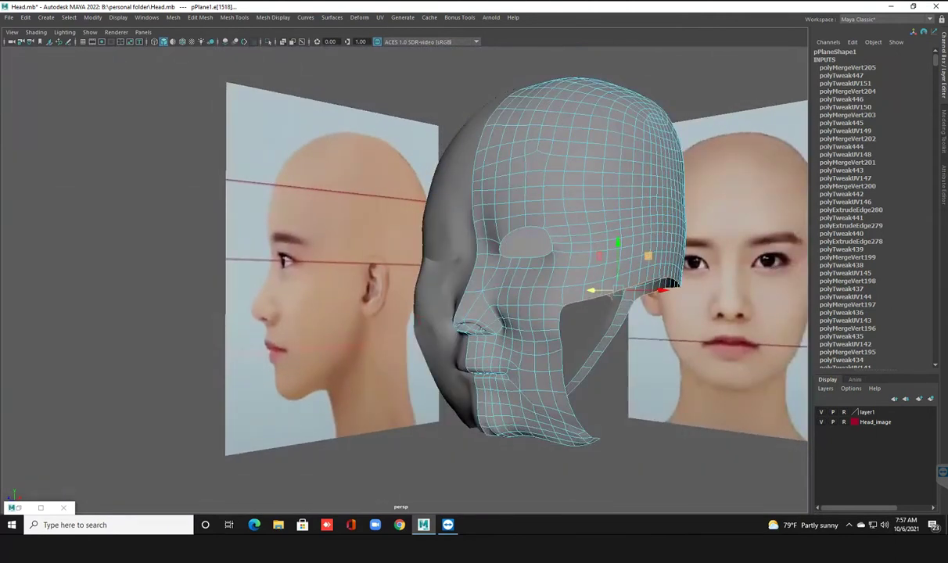
{"action": "scroll", "coordinate": [613, 258], "scroll_direction": "up", "scroll_amount": 2}
{"action": "left_click_drag", "start_coordinate": [305, 274], "coordinate": [234, 274], "text": "alt"}
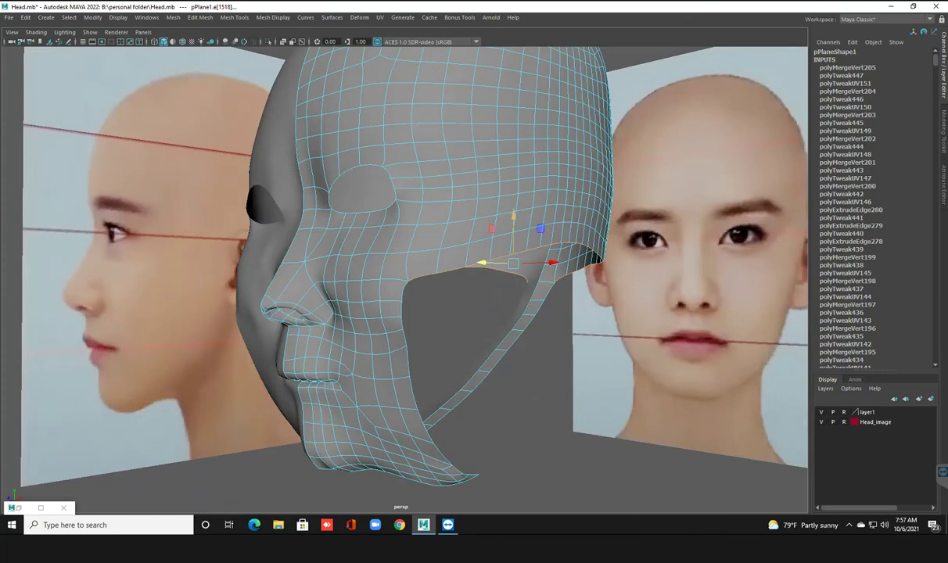
Step: Extrude the jaw's lower border edges and pull the first new row down below the jaw
{"action": "key", "text": "ctrl+e"}
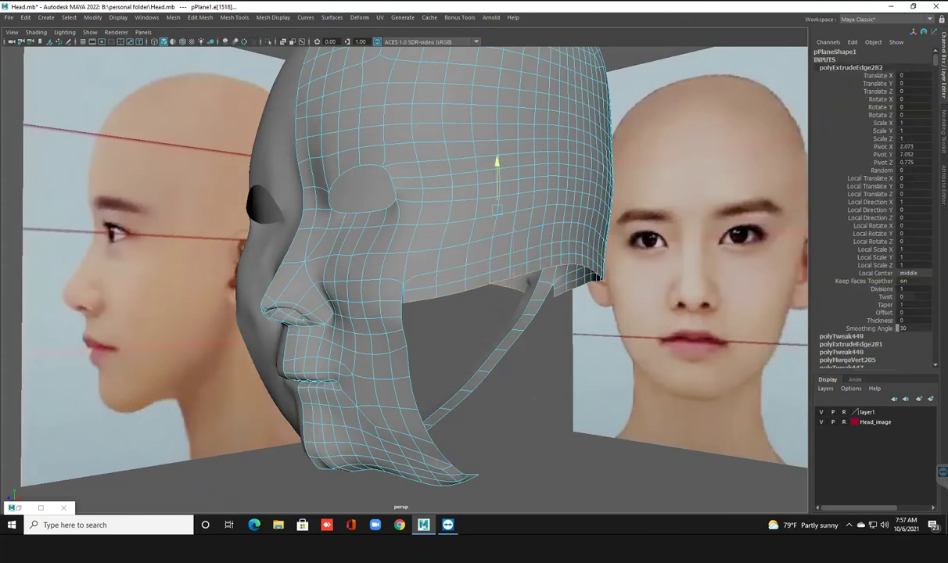
{"action": "left_click_drag", "start_coordinate": [501, 251], "coordinate": [430, 215], "text": "alt"}
{"action": "scroll", "coordinate": [403, 274], "scroll_direction": "up", "scroll_amount": 3}
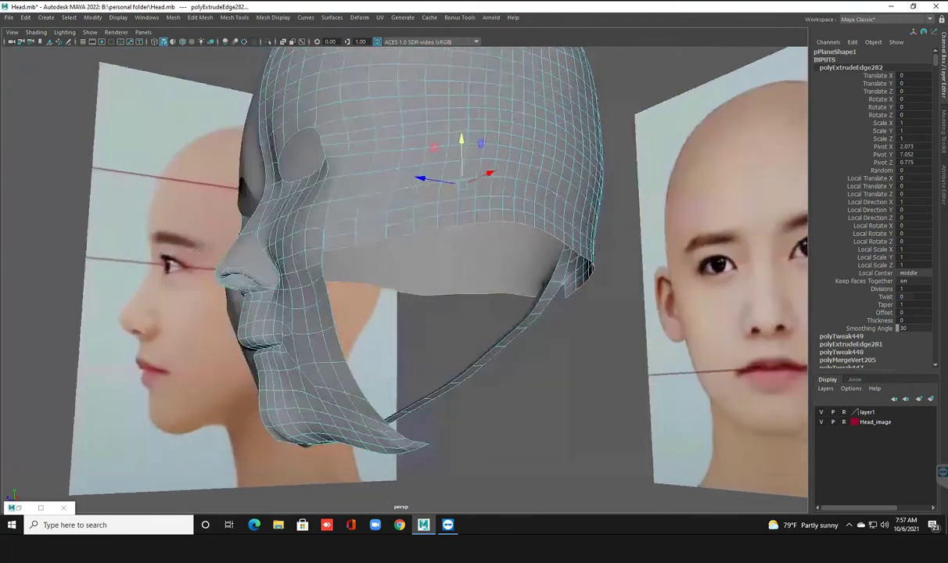
{"action": "scroll", "coordinate": [404, 274], "scroll_direction": "up", "scroll_amount": 3}
{"action": "scroll", "coordinate": [404, 273], "scroll_direction": "up", "scroll_amount": 2}
{"action": "scroll", "coordinate": [403, 274], "scroll_direction": "up", "scroll_amount": 1}
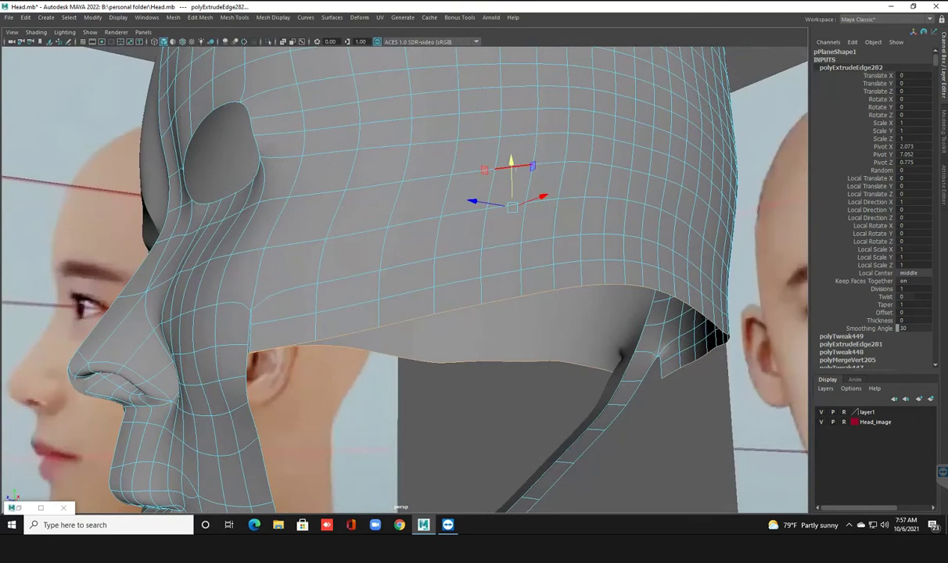
{"action": "left_click", "coordinate": [516, 165]}
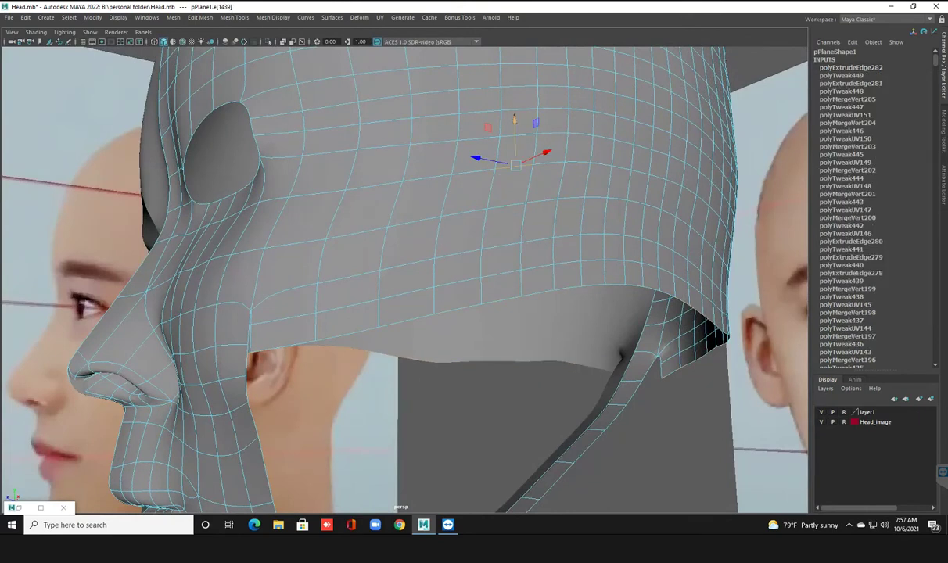
{"action": "key", "text": "ctrl+e"}
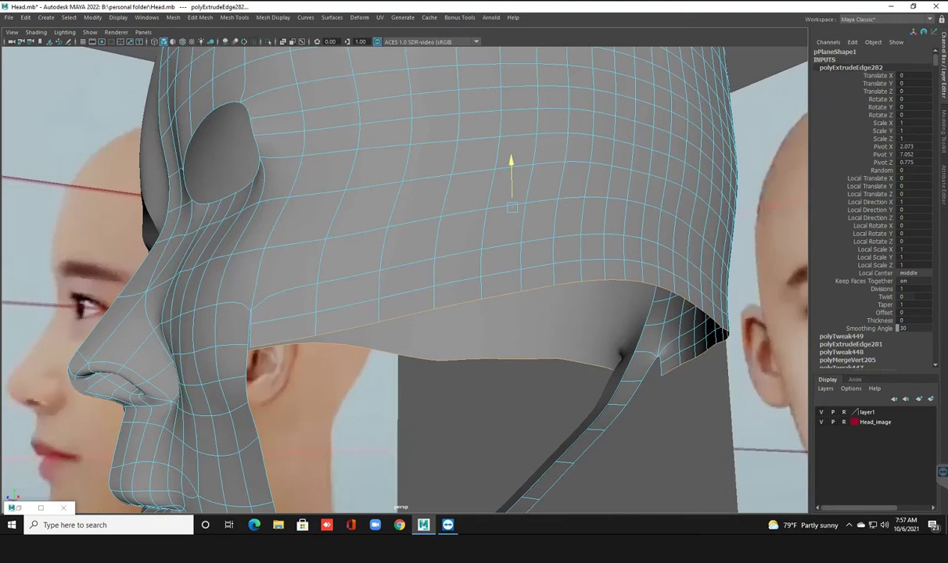
{"action": "left_click", "coordinate": [512, 208]}
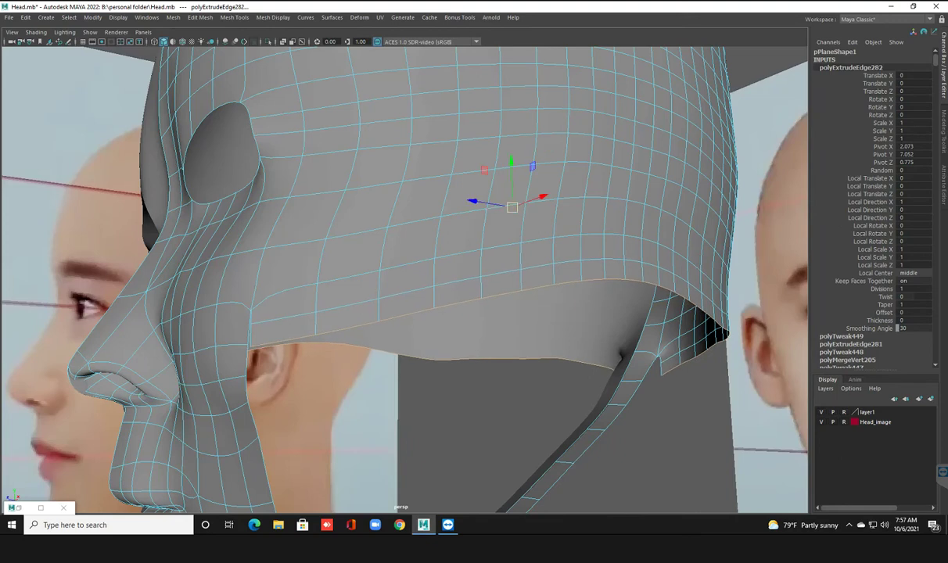
{"action": "left_click", "coordinate": [512, 208]}
{"action": "left_click_drag", "start_coordinate": [510, 162], "coordinate": [510, 188], "text": "shift"}
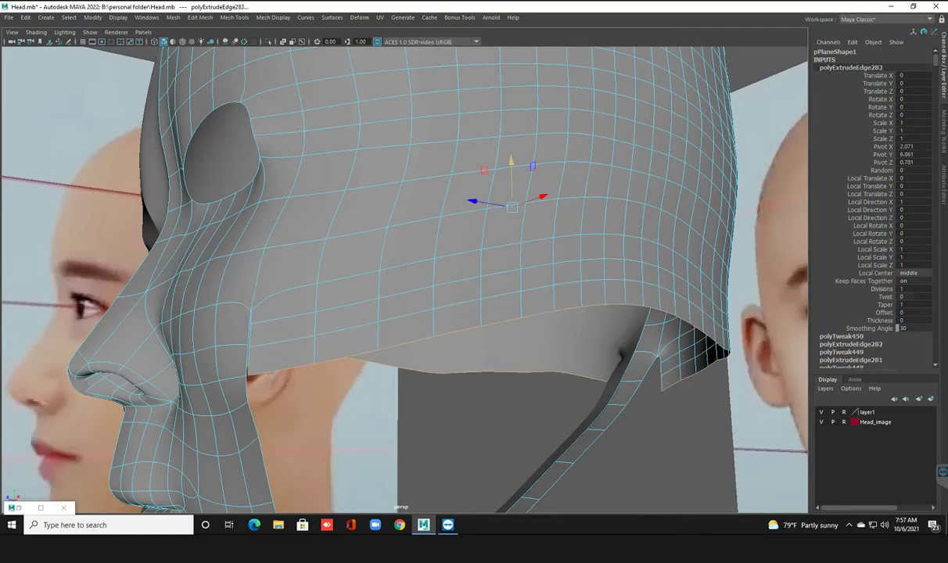
Step: Extrude several more rows from the flap's lower edge, positioning them in local and world space
{"action": "left_click_drag", "start_coordinate": [510, 162], "coordinate": [510, 180], "text": "shift"}
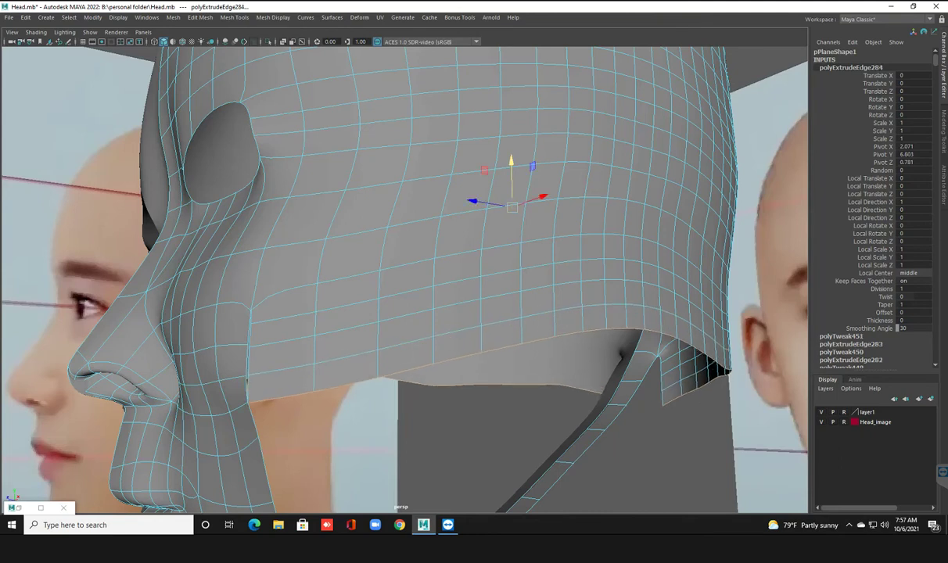
{"action": "left_click_drag", "start_coordinate": [473, 201], "coordinate": [438, 234]}
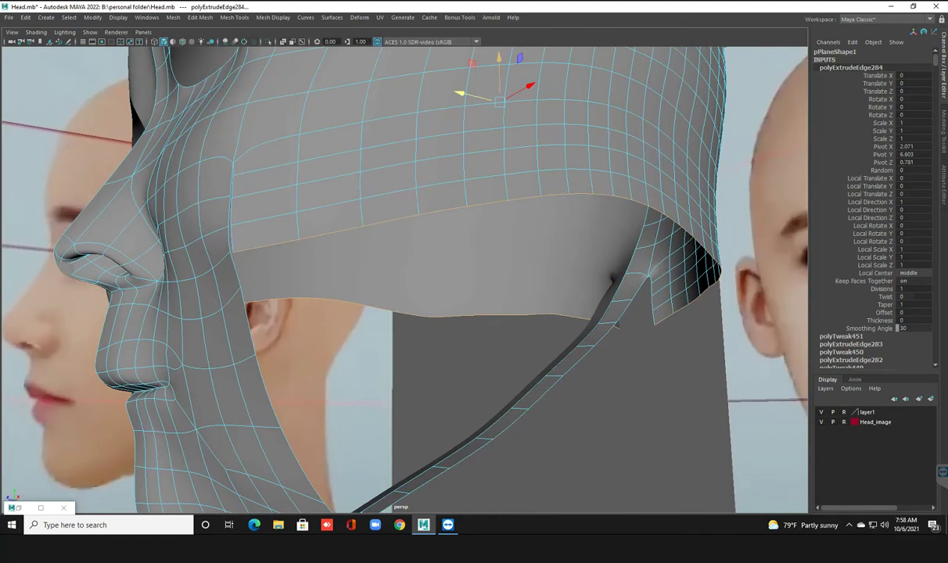
{"action": "mouse_move", "coordinate": [498, 66]}
{"action": "left_mouse_down"}
{"action": "mouse_move", "coordinate": [498, 88]}
{"action": "mouse_move", "coordinate": [468, 84]}
{"action": "mouse_move", "coordinate": [499, 58]}
{"action": "mouse_move", "coordinate": [474, 94]}
{"action": "left_mouse_up"}
{"action": "key", "text": "ctrl+e"}
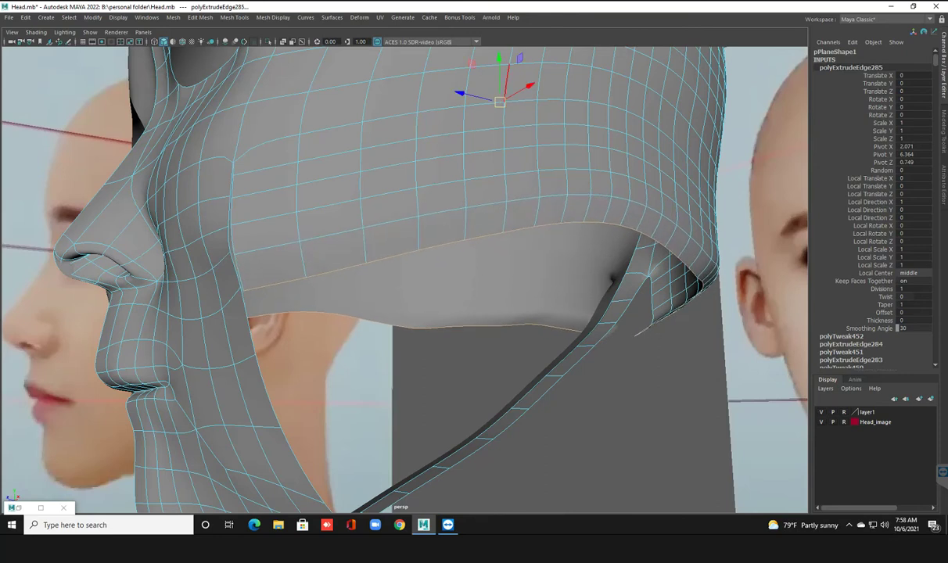
{"action": "key", "text": "ctrl+e"}
{"action": "left_click_drag", "start_coordinate": [498, 59], "coordinate": [498, 59]}
{"action": "left_click", "coordinate": [499, 100]}
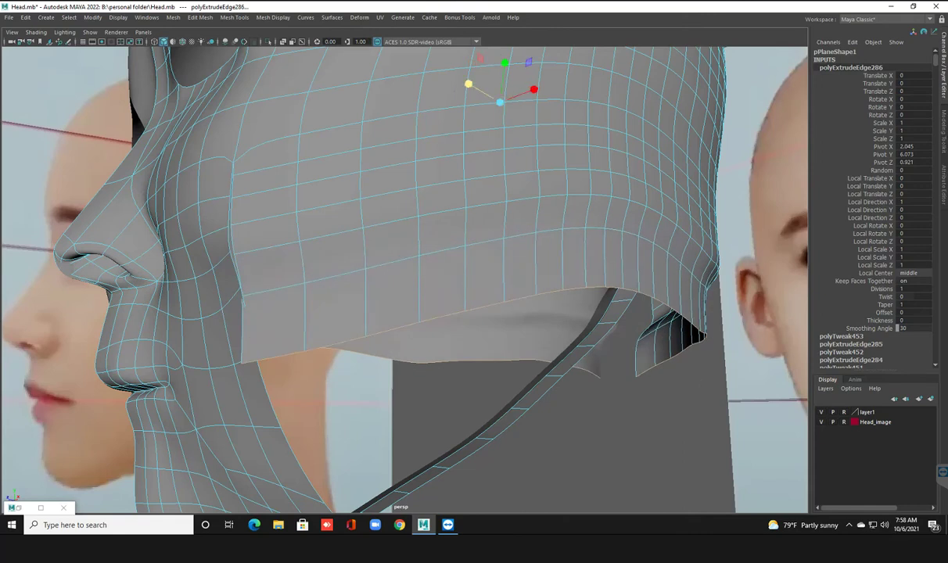
{"action": "middle_click_drag", "start_coordinate": [441, 76], "coordinate": [443, 78]}
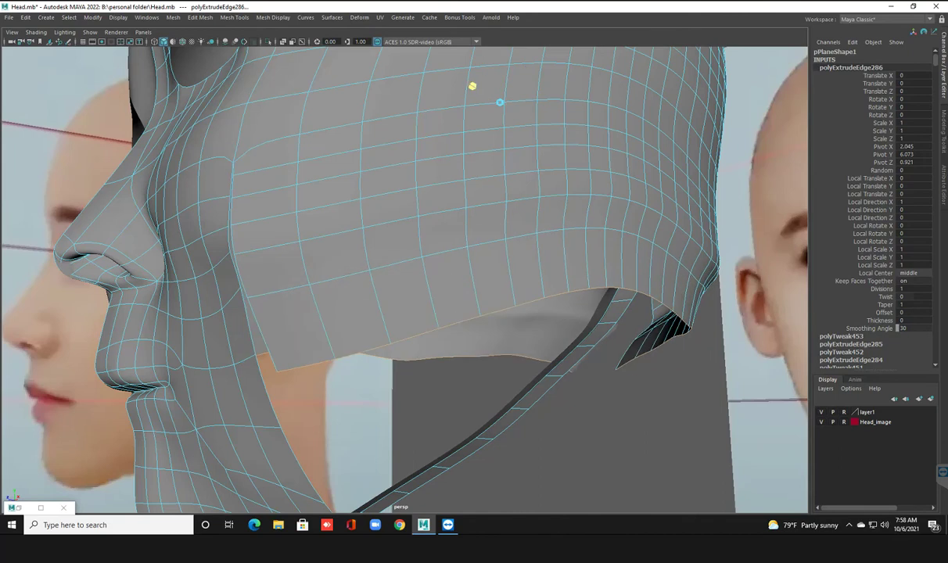
{"action": "left_click", "coordinate": [499, 100]}
{"action": "left_click_drag", "start_coordinate": [499, 97], "coordinate": [499, 104]}
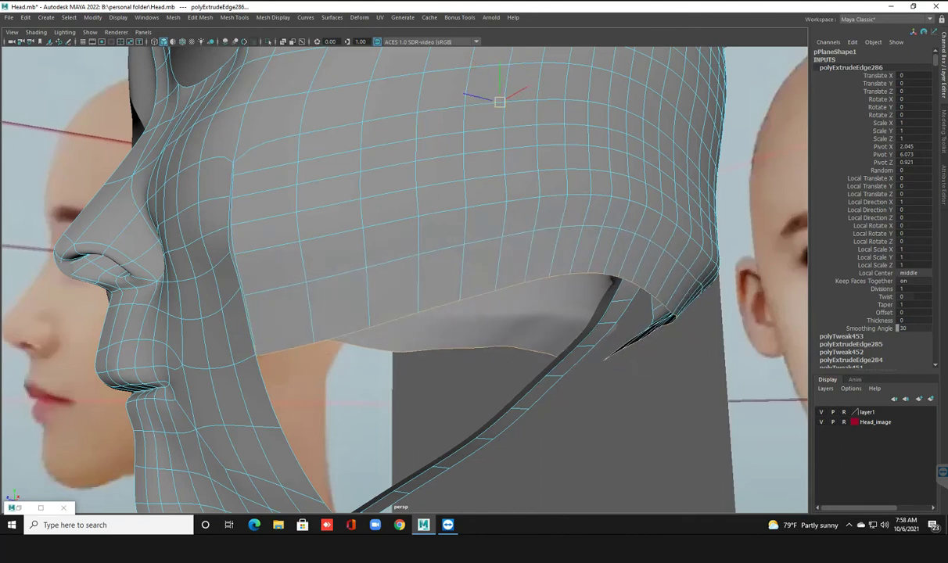
Step: Frame the head and orbit around it to inspect the lengthened neck flap
{"action": "key", "text": "a"}
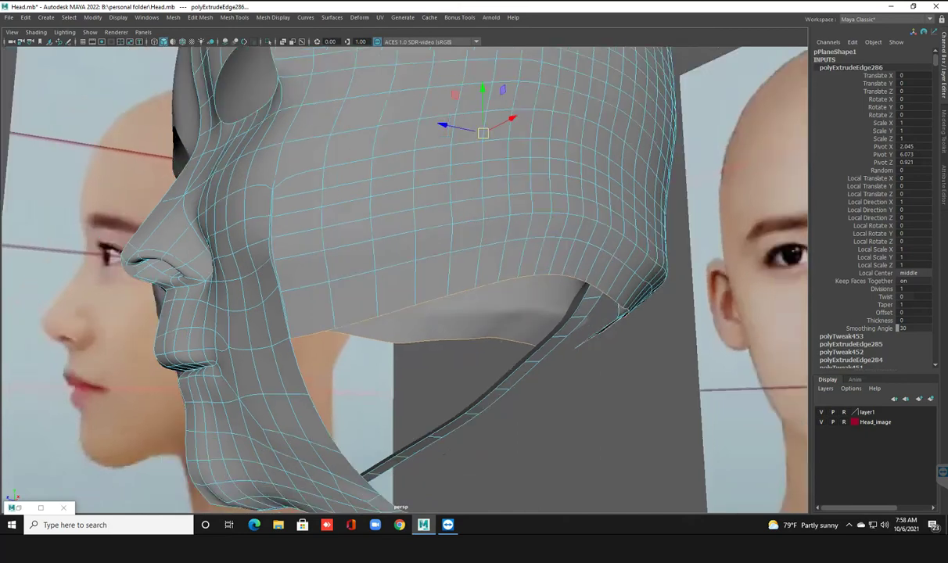
{"action": "mouse_move", "coordinate": [406, 313]}
{"action": "left_mouse_down", "text": "alt"}
{"action": "mouse_move", "coordinate": [329, 313]}
{"action": "mouse_move", "coordinate": [391, 297]}
{"action": "mouse_move", "coordinate": [344, 305]}
{"action": "mouse_move", "coordinate": [329, 273]}
{"action": "mouse_move", "coordinate": [332, 235]}
{"action": "mouse_move", "coordinate": [360, 266]}
{"action": "mouse_move", "coordinate": [399, 269]}
{"action": "mouse_move", "coordinate": [313, 274]}
{"action": "mouse_move", "coordinate": [422, 270]}
{"action": "mouse_move", "coordinate": [481, 227]}
{"action": "mouse_move", "coordinate": [453, 203]}
{"action": "mouse_move", "coordinate": [509, 243]}
{"action": "mouse_move", "coordinate": [438, 235]}
{"action": "mouse_move", "coordinate": [461, 231]}
{"action": "mouse_move", "coordinate": [453, 231]}
{"action": "left_mouse_up", "text": "alt"}
{"action": "scroll", "coordinate": [392, 258], "scroll_direction": "up", "scroll_amount": 5}
{"action": "scroll", "coordinate": [407, 274], "scroll_direction": "up", "scroll_amount": 5}
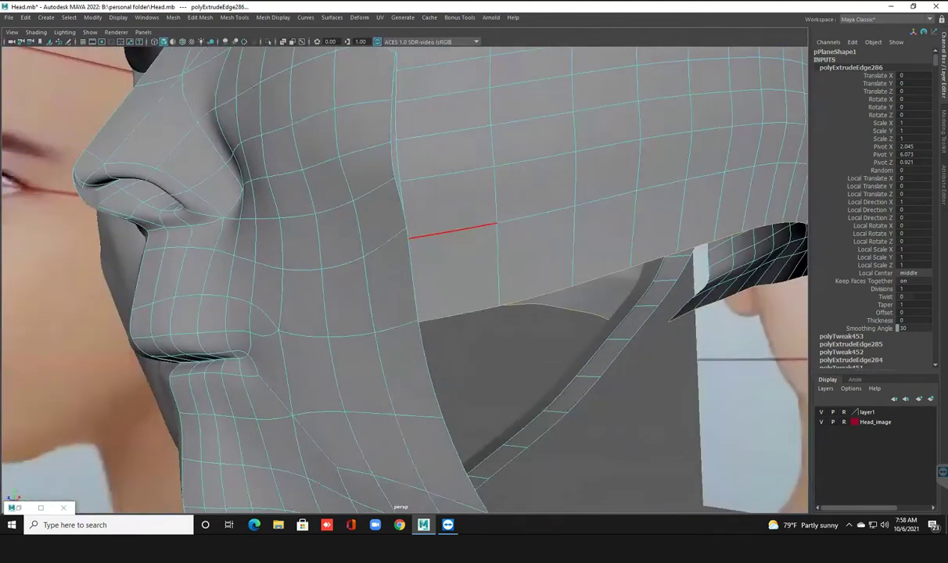
{"action": "right_click_drag", "start_coordinate": [426, 219], "coordinate": [387, 219]}
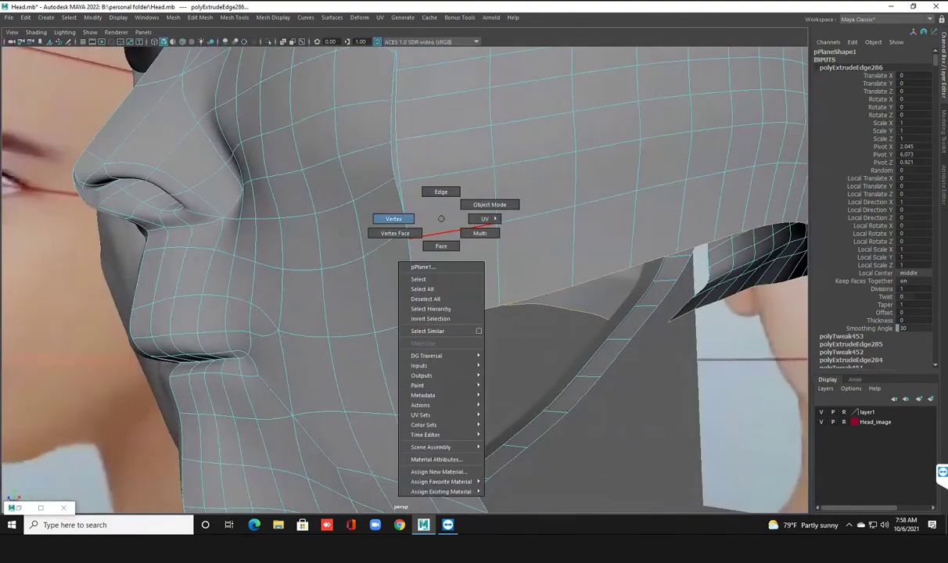
Step: Select the cheek vertex and the seam-corner vertex below it, adjusting the view around them
{"action": "left_click", "coordinate": [403, 222]}
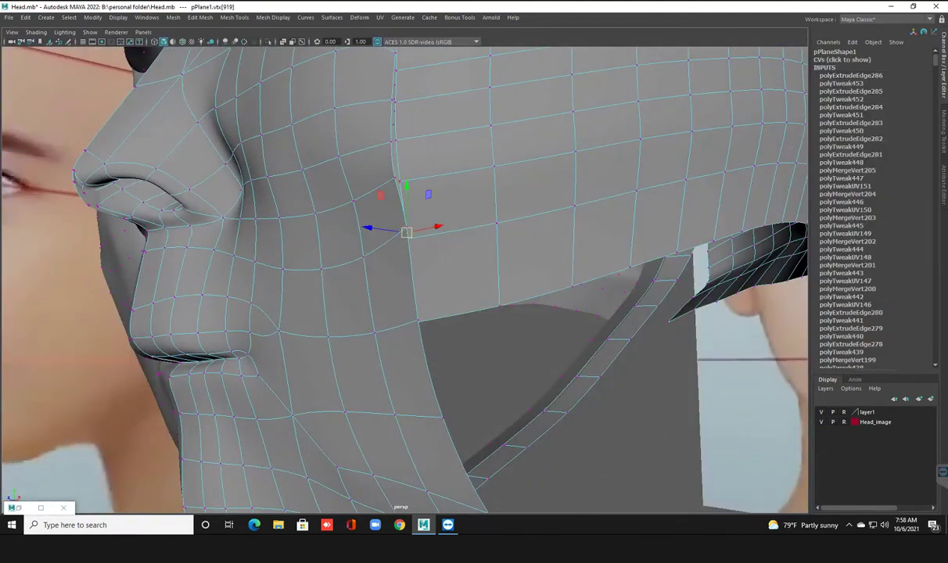
{"action": "left_click", "coordinate": [416, 322]}
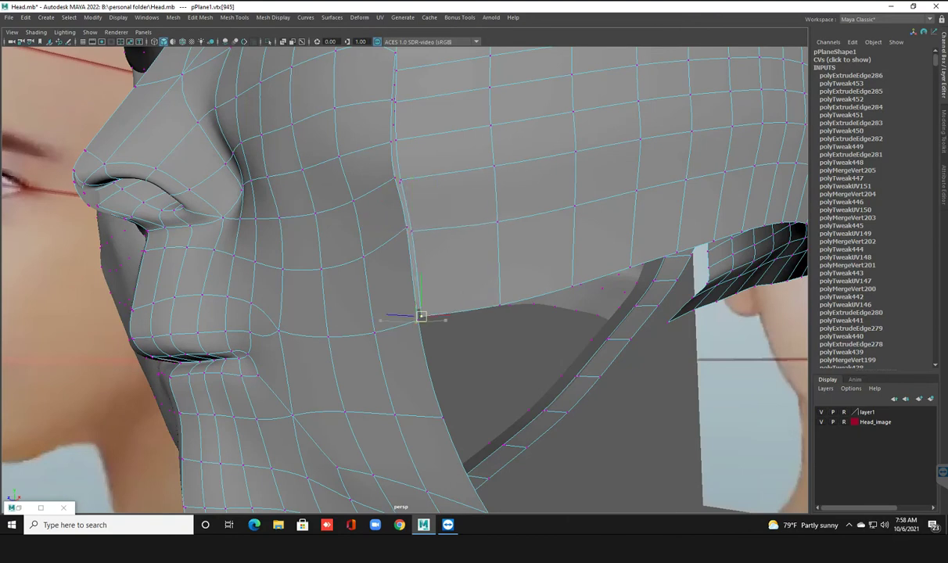
{"action": "middle_click_drag", "start_coordinate": [407, 274], "coordinate": [420, 418], "text": "alt"}
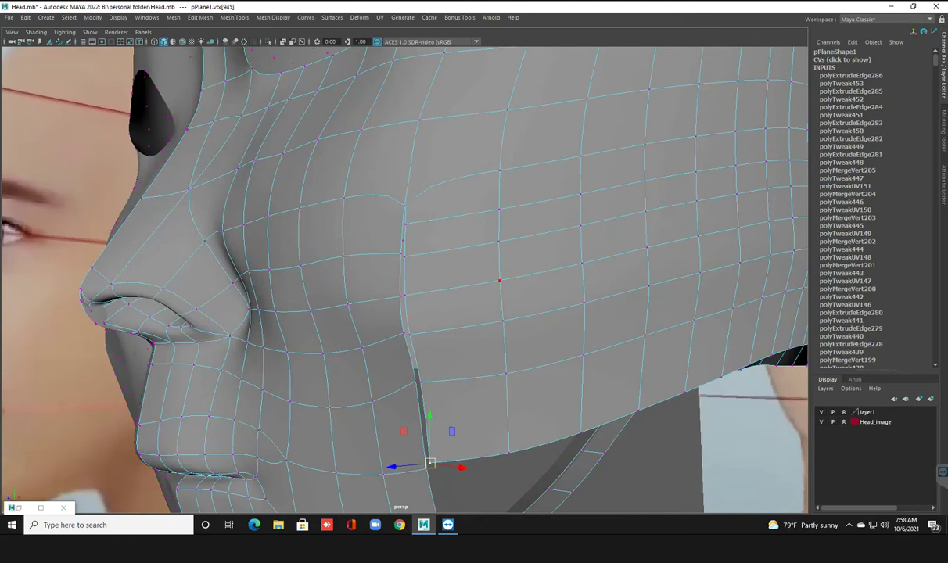
{"action": "left_click_drag", "start_coordinate": [420, 417], "coordinate": [423, 372], "text": "alt"}
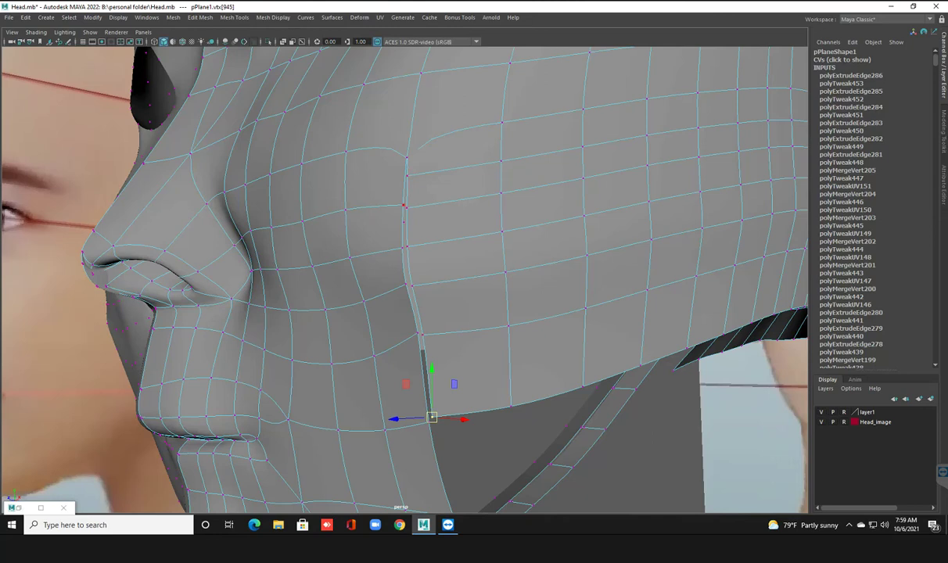
{"action": "mouse_move", "coordinate": [384, 188]}
{"action": "right_mouse_down"}
{"action": "mouse_move", "coordinate": [414, 151]}
{"action": "mouse_move", "coordinate": [370, 192]}
{"action": "right_mouse_up"}
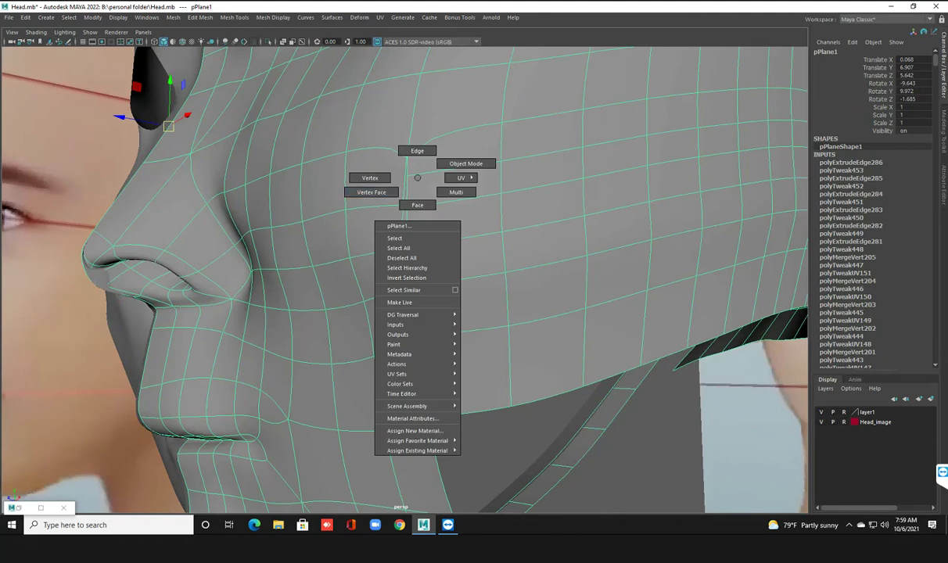
Step: Turn off smooth preview to show the low-poly cage and keep the head in object mode
{"action": "right_click_drag", "start_coordinate": [438, 175], "coordinate": [377, 189], "text": "shift"}
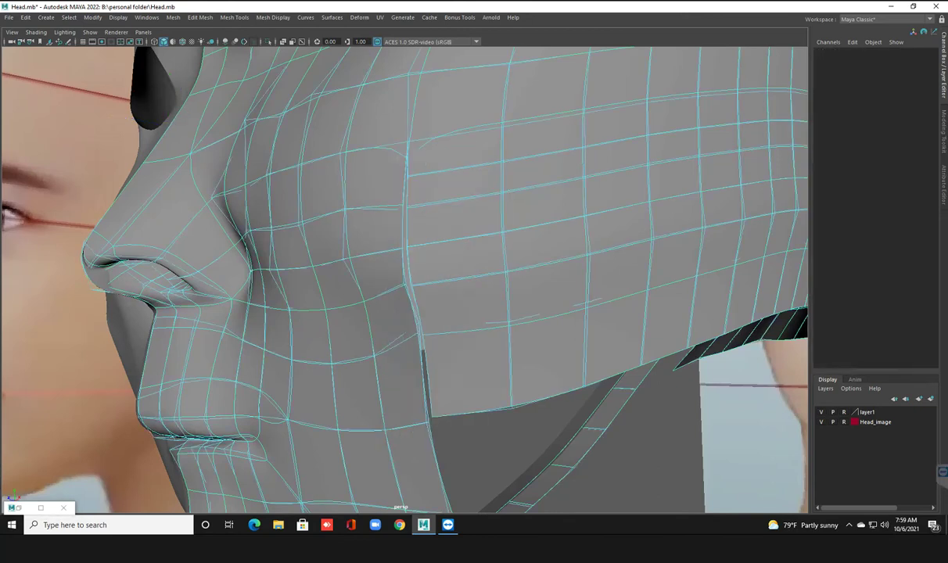
{"action": "key", "text": "1"}
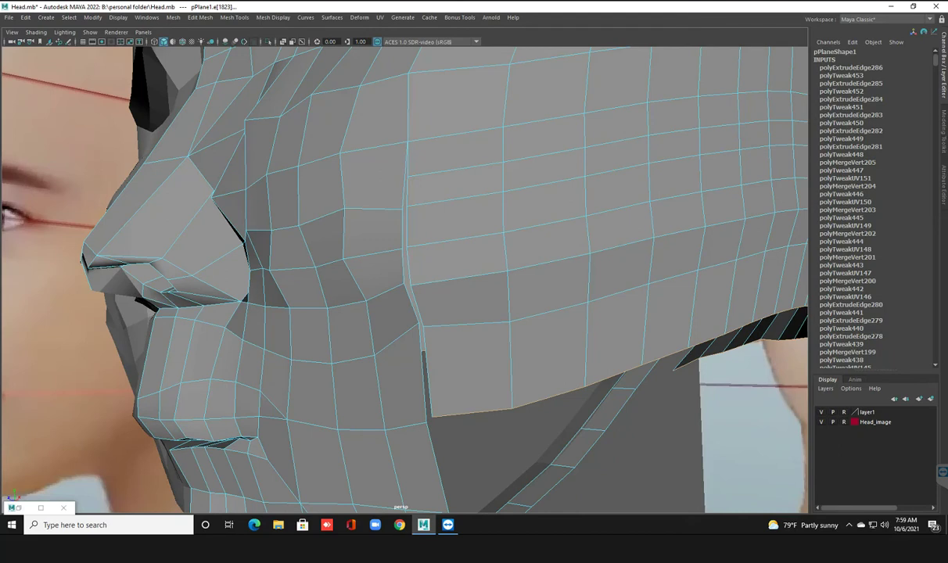
{"action": "right_click_drag", "start_coordinate": [387, 165], "coordinate": [434, 153]}
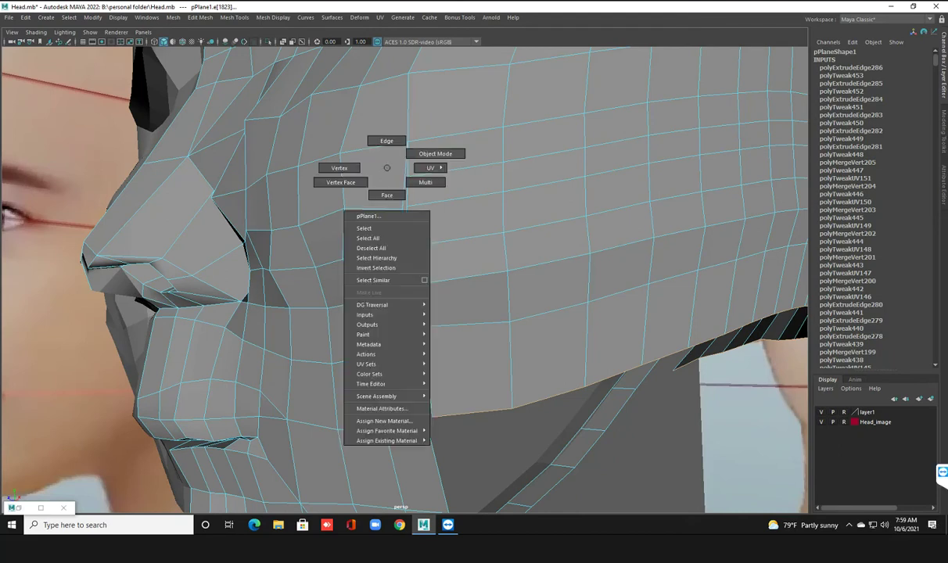
{"action": "right_click", "coordinate": [401, 172], "text": "shift"}
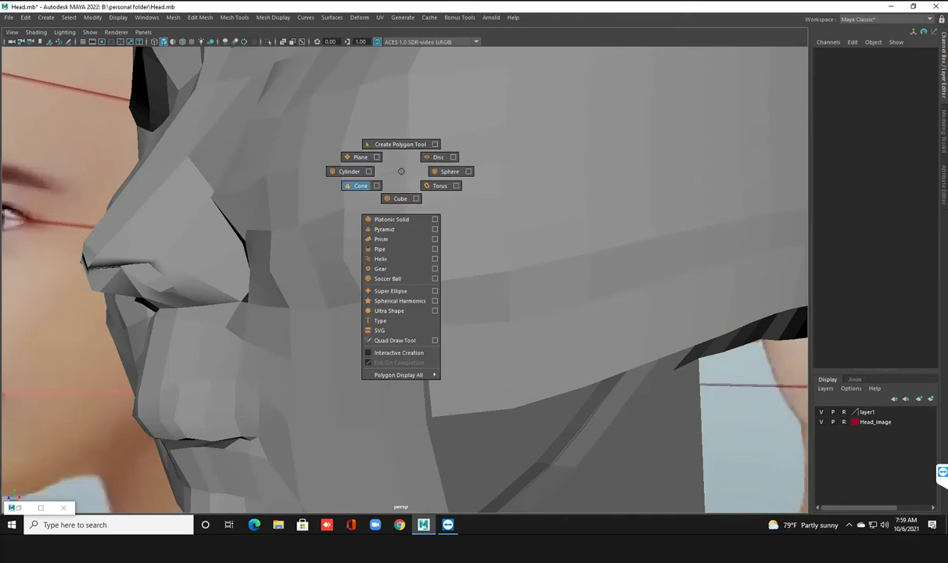
{"action": "left_click", "coordinate": [402, 172]}
{"action": "right_click", "coordinate": [401, 173]}
{"action": "right_click_drag", "start_coordinate": [401, 173], "coordinate": [449, 158]}
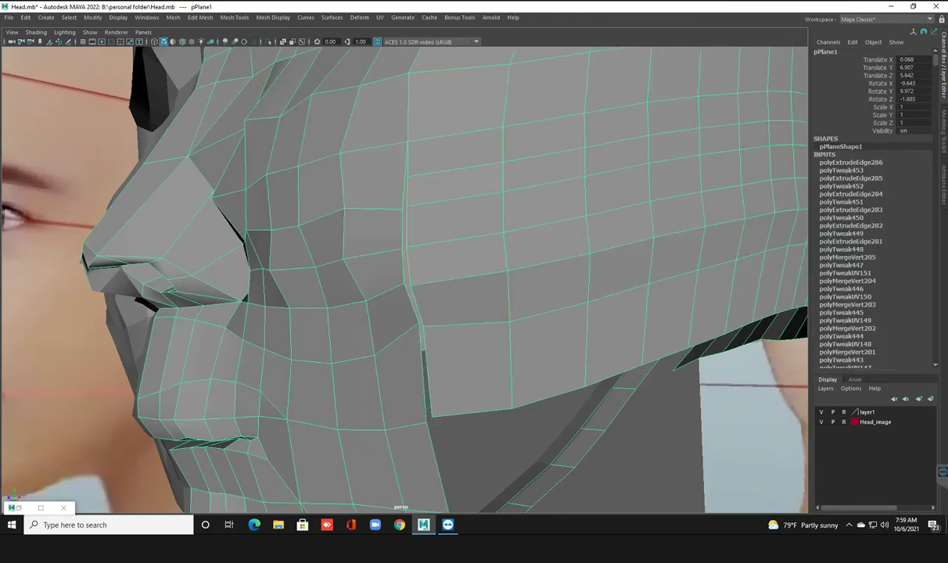
Step: Multi-Cut a new edge from the cheek vertex to the edge beside the nose, then restore the panels
{"action": "right_click_drag", "start_coordinate": [380, 180], "coordinate": [329, 161], "text": "shift"}
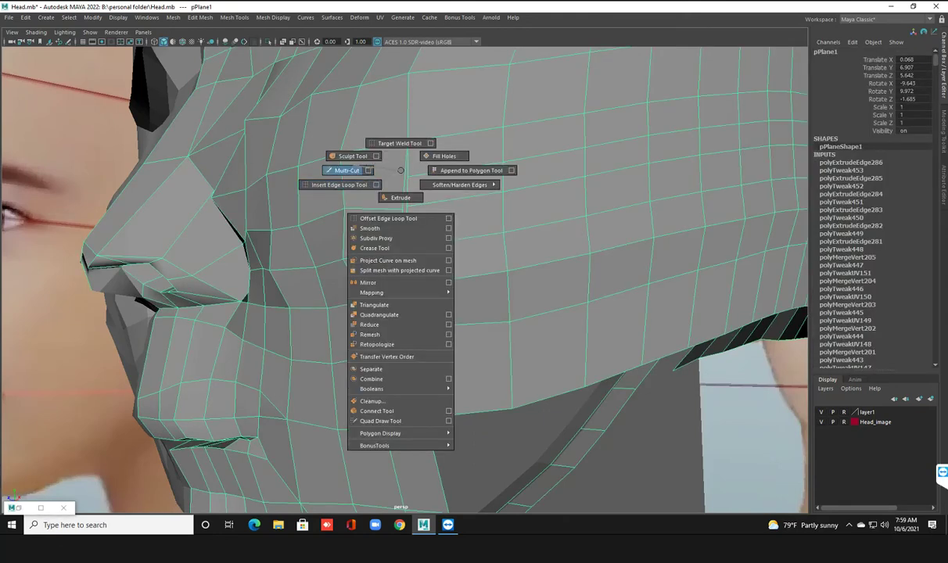
{"action": "left_click", "coordinate": [401, 210]}
{"action": "left_click", "coordinate": [405, 177]}
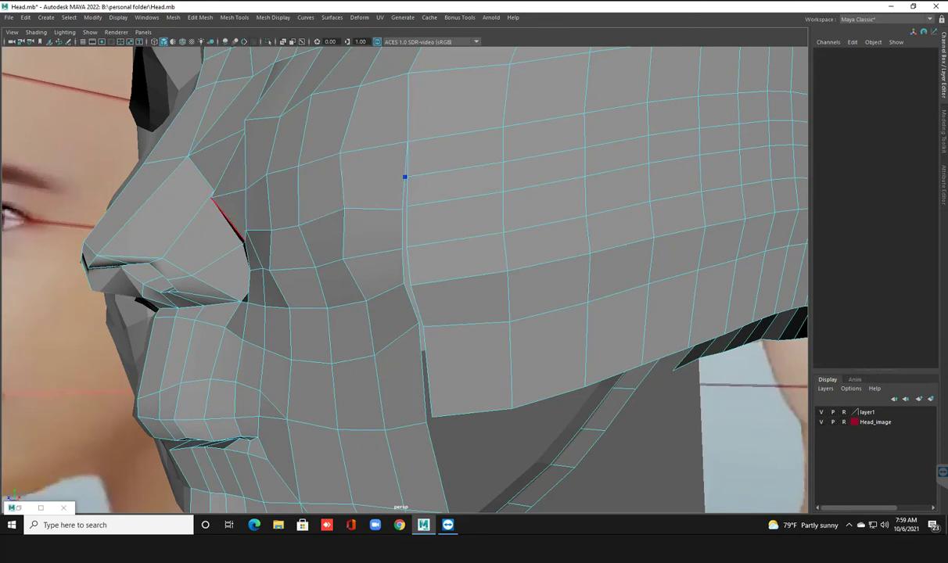
{"action": "left_click", "coordinate": [219, 208]}
{"action": "right_click_drag", "start_coordinate": [381, 182], "coordinate": [321, 191]}
{"action": "scroll", "coordinate": [344, 180], "scroll_direction": "up", "scroll_amount": 5}
{"action": "scroll", "coordinate": [404, 279], "scroll_direction": "down", "scroll_amount": 3}
{"action": "scroll", "coordinate": [404, 278], "scroll_direction": "down", "scroll_amount": 2}
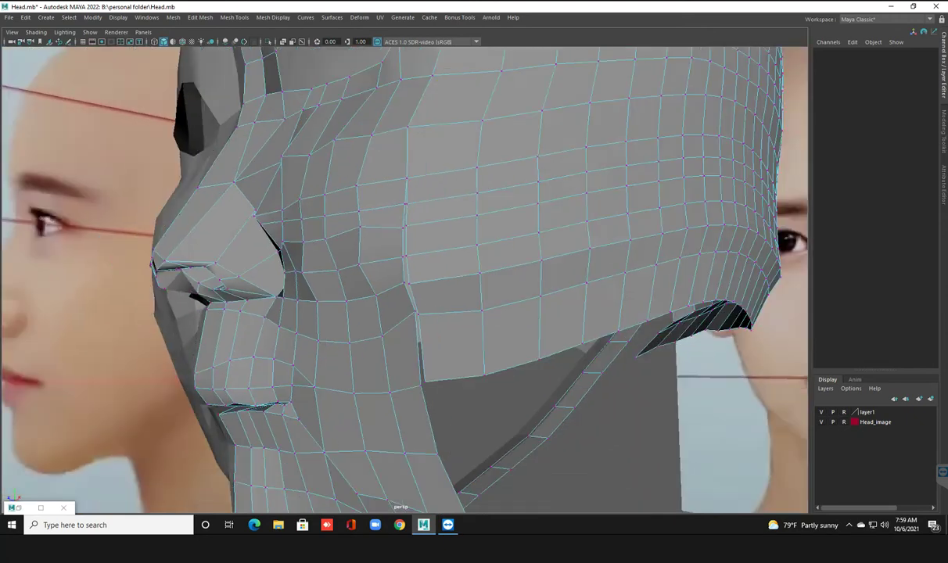
{"action": "scroll", "coordinate": [477, 166], "scroll_direction": "up", "scroll_amount": 3}
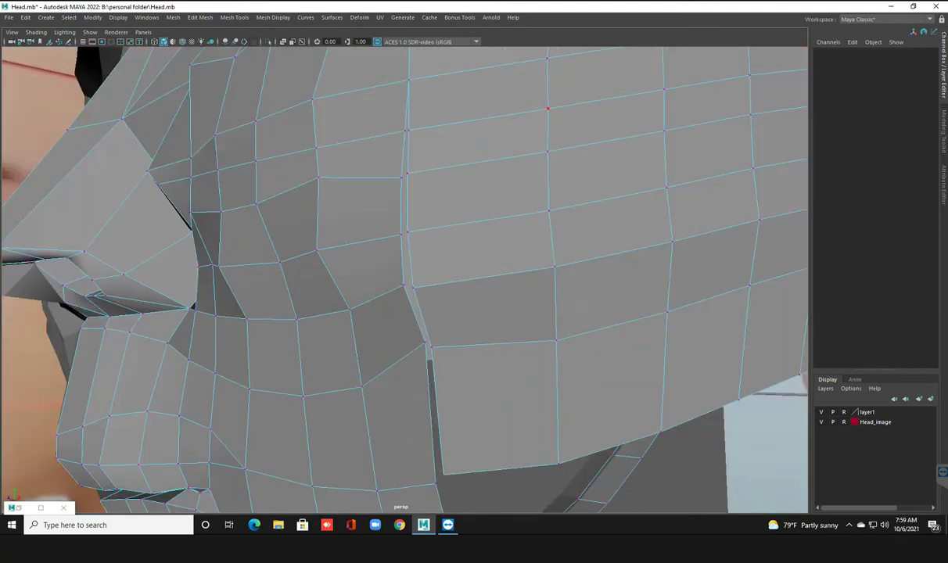
{"action": "key", "text": "ctrl+space"}
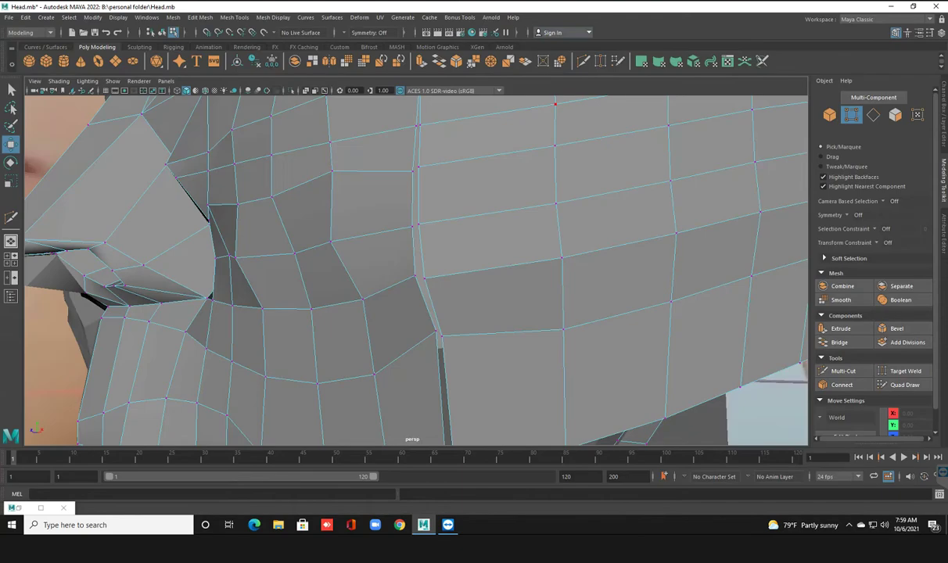
Step: Target-weld the duplicate seam vertices onto their neighbours and the jaw corner
{"action": "left_click", "coordinate": [905, 371]}
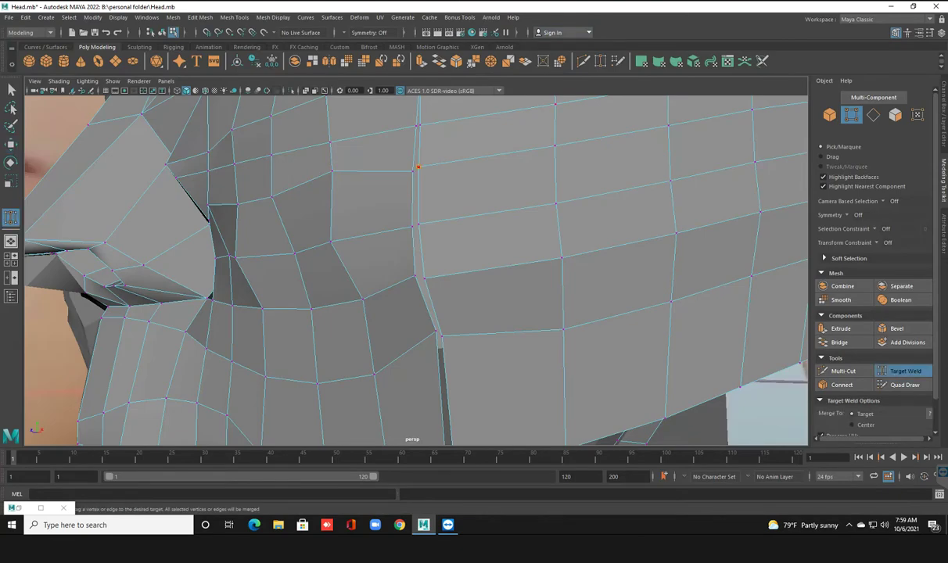
{"action": "left_click_drag", "start_coordinate": [418, 167], "coordinate": [413, 171]}
{"action": "left_click_drag", "start_coordinate": [424, 279], "coordinate": [414, 277]}
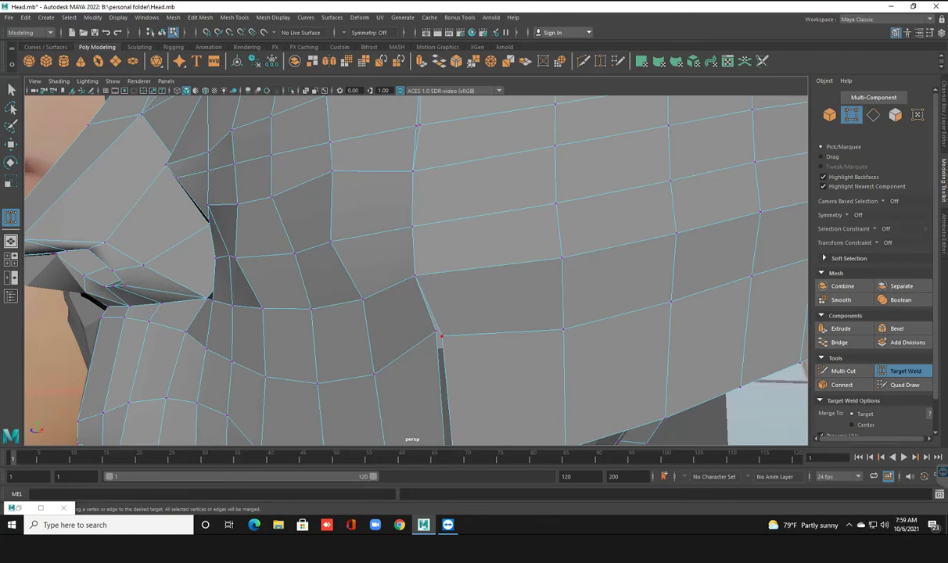
{"action": "left_click_drag", "start_coordinate": [440, 335], "coordinate": [470, 344]}
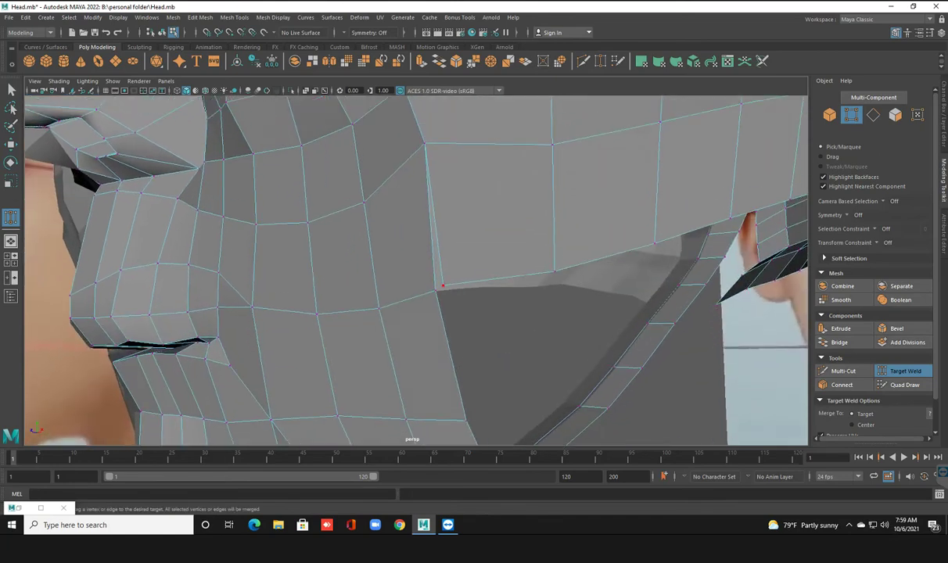
Step: Zoom in on the cheek and weld the stray vertex beside the nose onto its target
{"action": "scroll", "coordinate": [443, 286], "scroll_direction": "up", "scroll_amount": 3}
{"action": "left_click_drag", "start_coordinate": [443, 286], "coordinate": [470, 328], "text": "alt"}
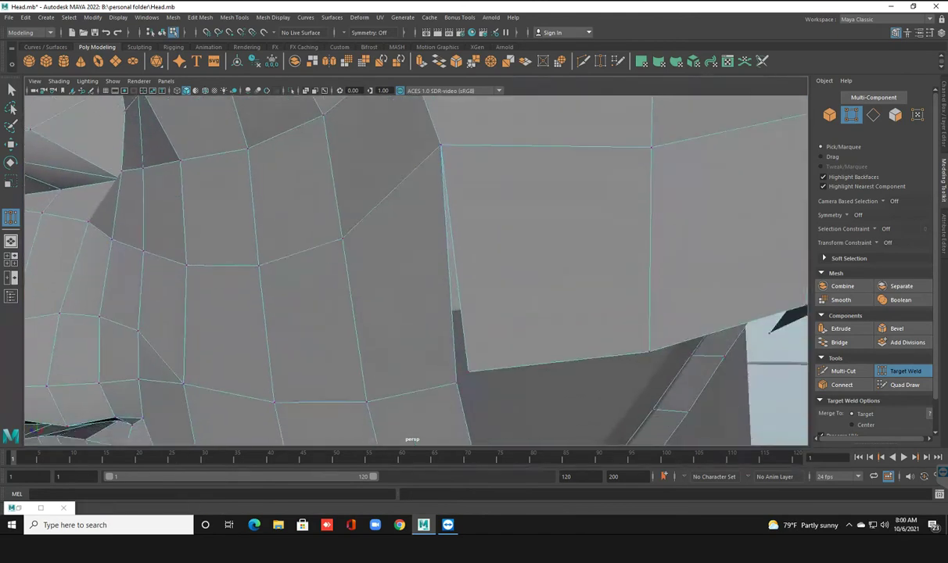
{"action": "scroll", "coordinate": [469, 312], "scroll_direction": "down", "scroll_amount": 2}
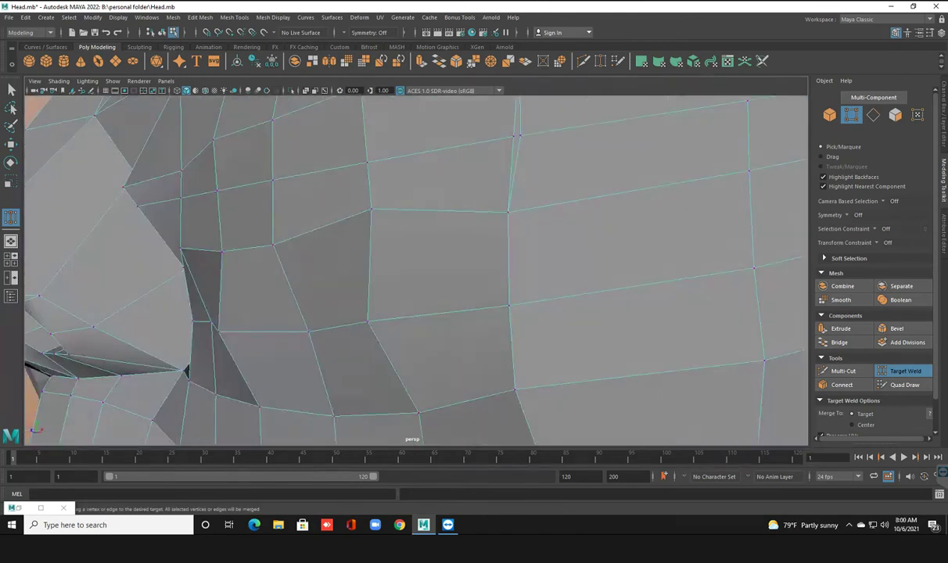
{"action": "scroll", "coordinate": [517, 136], "scroll_direction": "down", "scroll_amount": 5}
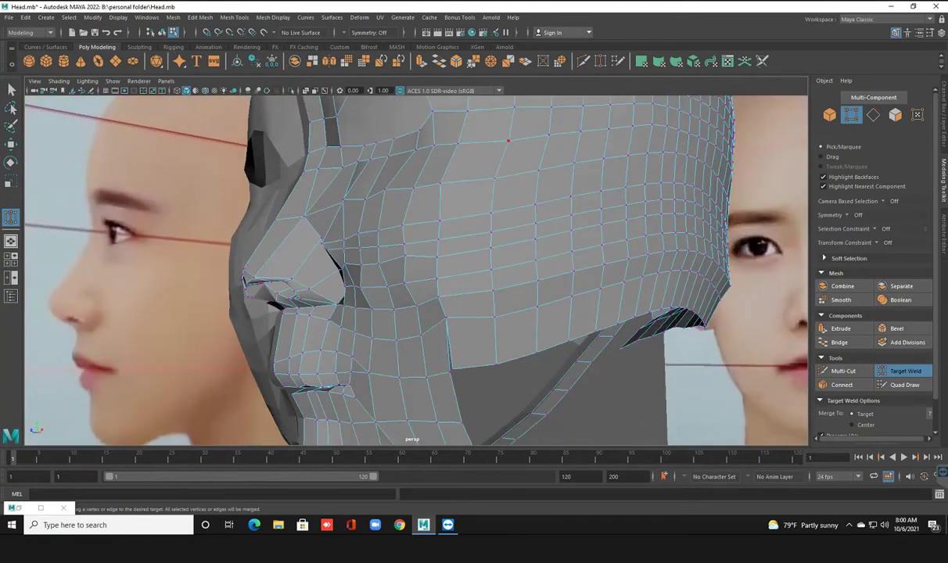
{"action": "scroll", "coordinate": [414, 266], "scroll_direction": "up", "scroll_amount": 3}
{"action": "scroll", "coordinate": [415, 266], "scroll_direction": "up", "scroll_amount": 2}
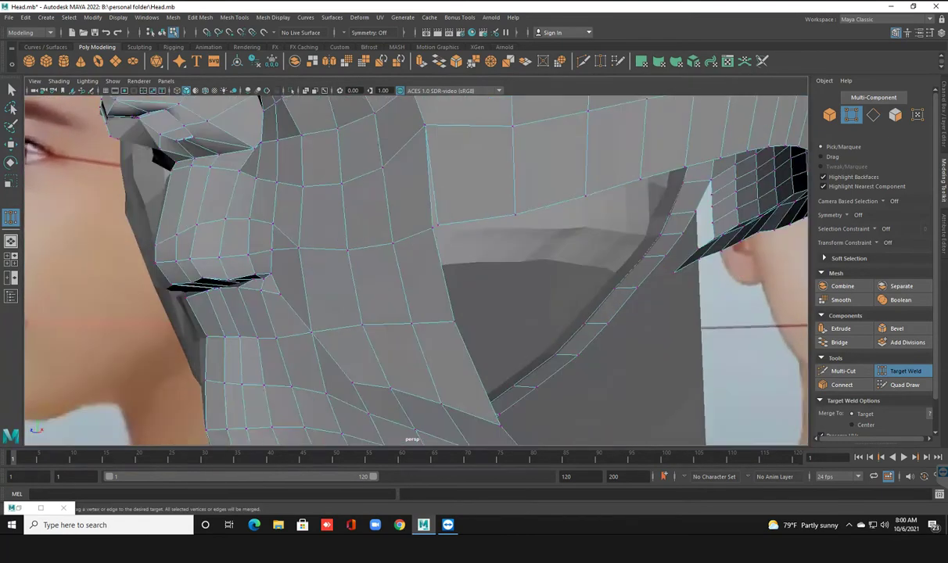
{"action": "left_click", "coordinate": [434, 227]}
{"action": "left_click", "coordinate": [434, 227]}
{"action": "scroll", "coordinate": [461, 219], "scroll_direction": "down", "scroll_amount": 5}
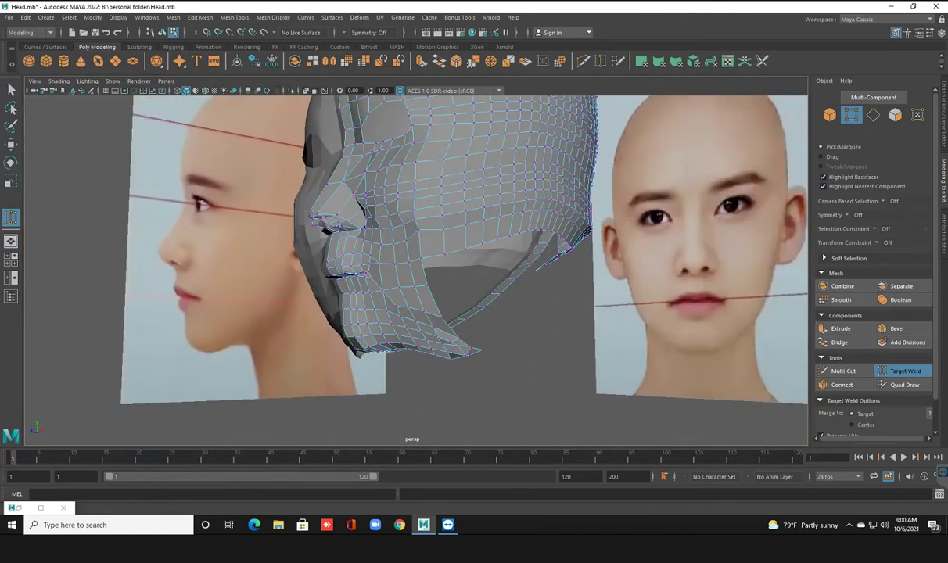
Step: Hide the Head_image reference layer and orbit to a frontal view of the brows
{"action": "key", "text": "ctrl+a"}
{"action": "left_click", "coordinate": [821, 389]}
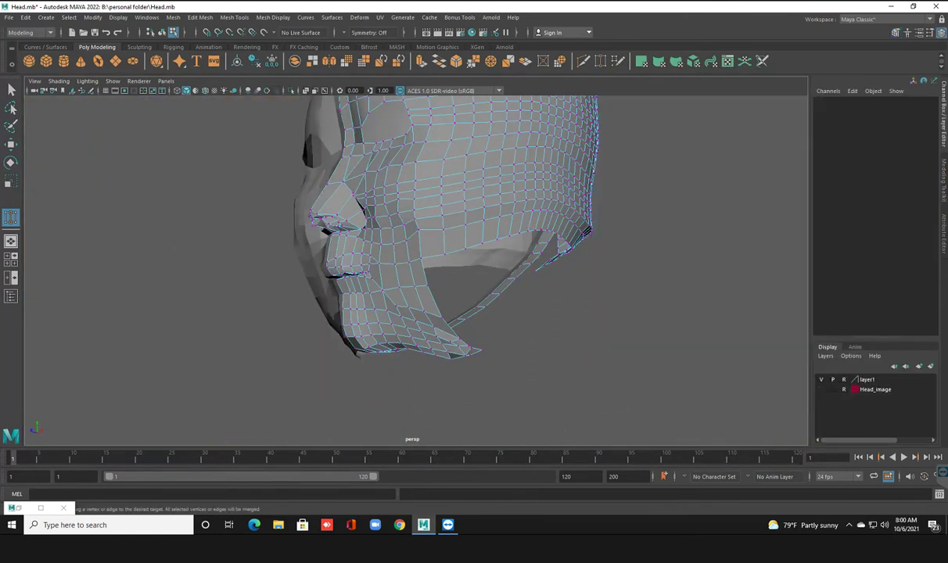
{"action": "left_click_drag", "start_coordinate": [407, 234], "coordinate": [406, 188], "text": "alt"}
{"action": "left_click_drag", "start_coordinate": [360, 235], "coordinate": [360, 422], "text": "alt"}
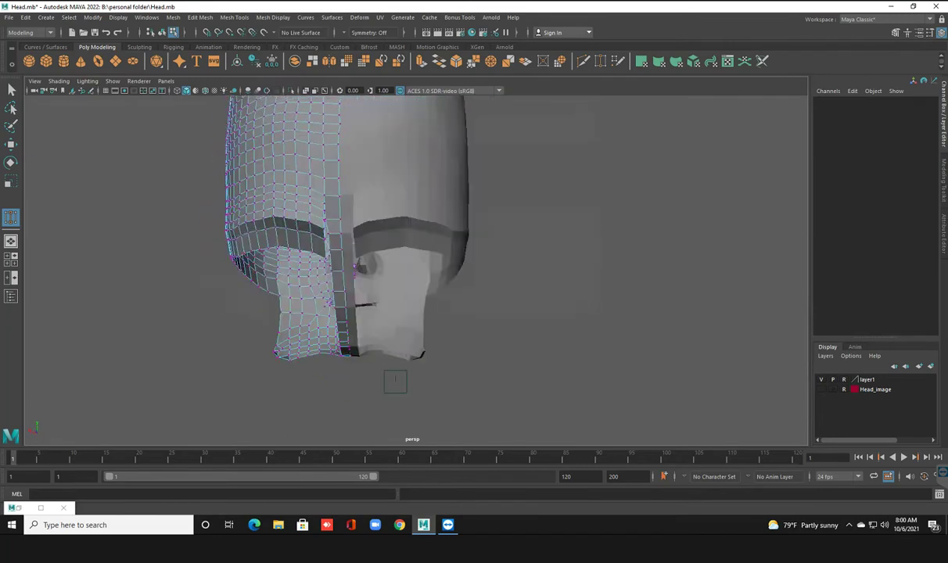
{"action": "scroll", "coordinate": [360, 313], "scroll_direction": "up", "scroll_amount": 3}
{"action": "scroll", "coordinate": [359, 313], "scroll_direction": "up", "scroll_amount": 3}
{"action": "mouse_move", "coordinate": [407, 258]}
{"action": "left_mouse_down", "text": "alt"}
{"action": "mouse_move", "coordinate": [423, 234]}
{"action": "mouse_move", "coordinate": [367, 251]}
{"action": "left_mouse_up", "text": "alt"}
{"action": "mouse_move", "coordinate": [407, 223]}
{"action": "left_mouse_down", "text": "alt"}
{"action": "mouse_move", "coordinate": [430, 219]}
{"action": "mouse_move", "coordinate": [351, 188]}
{"action": "left_mouse_up", "text": "alt"}
{"action": "right_click_drag", "start_coordinate": [352, 187], "coordinate": [402, 172]}
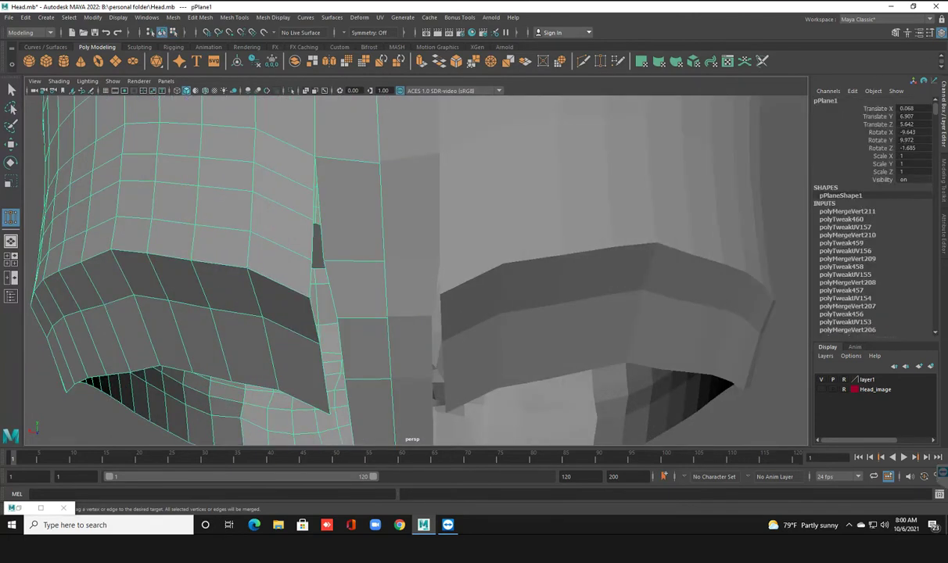
Step: Save the scene and insert three edge loops across the brow strip
{"action": "right_click_drag", "start_coordinate": [349, 192], "coordinate": [321, 201], "text": "shift"}
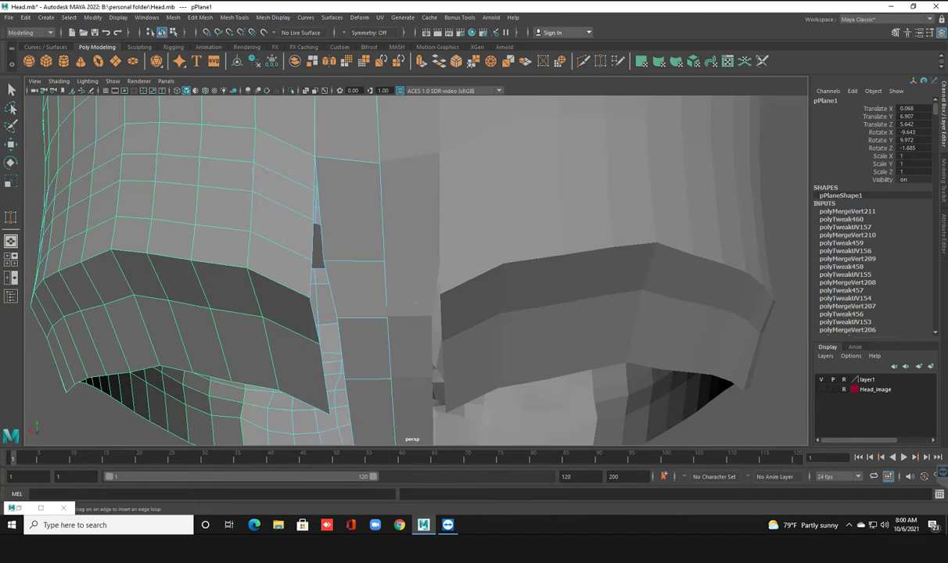
{"action": "key", "text": "ctrl+s"}
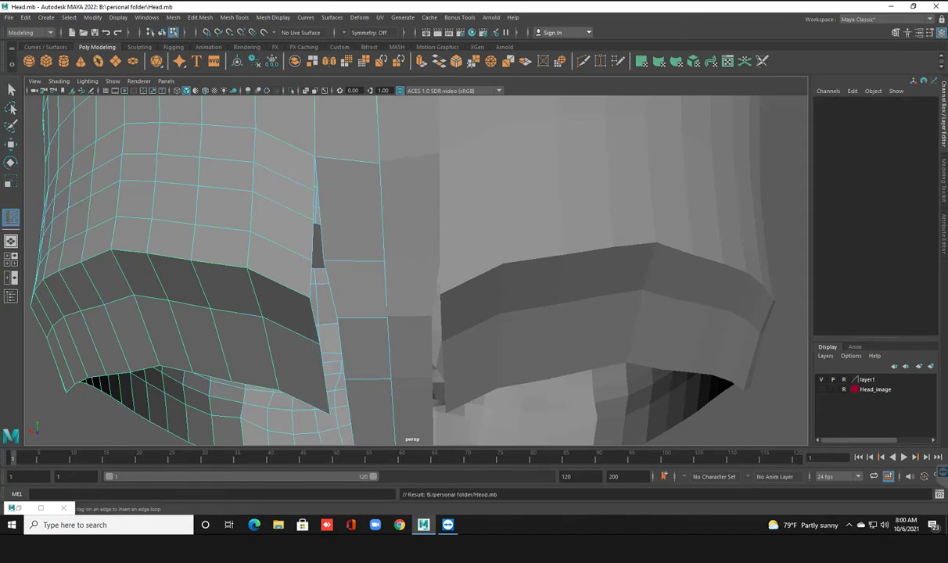
{"action": "left_click", "coordinate": [381, 192]}
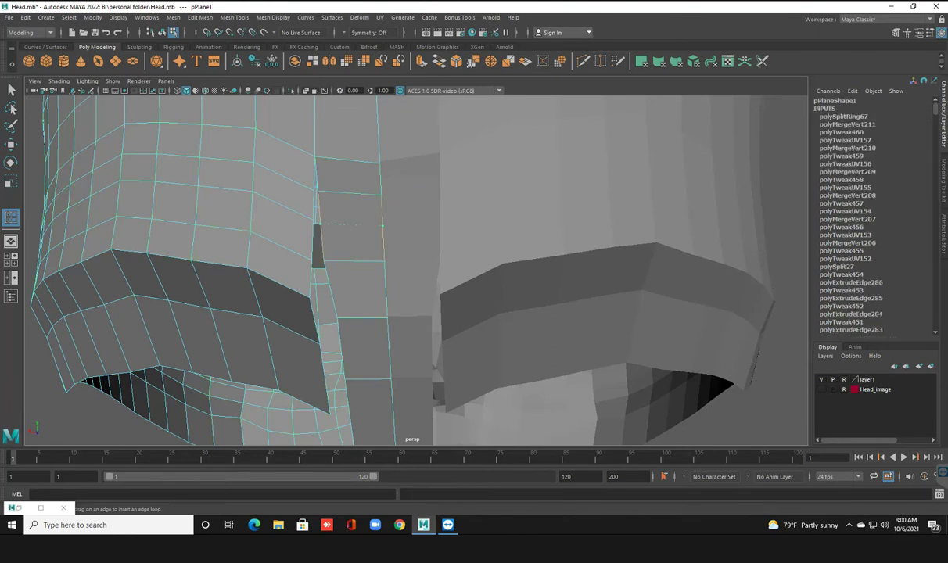
{"action": "left_click", "coordinate": [382, 226]}
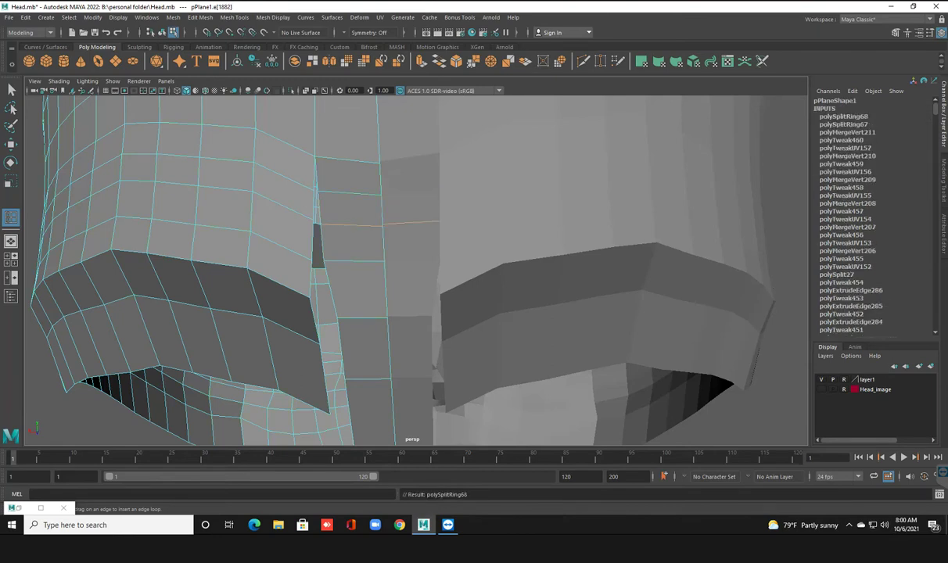
{"action": "key", "text": "super"}
{"action": "key", "text": "super"}
{"action": "left_click_drag", "start_coordinate": [366, 445], "coordinate": [366, 436], "text": "alt"}
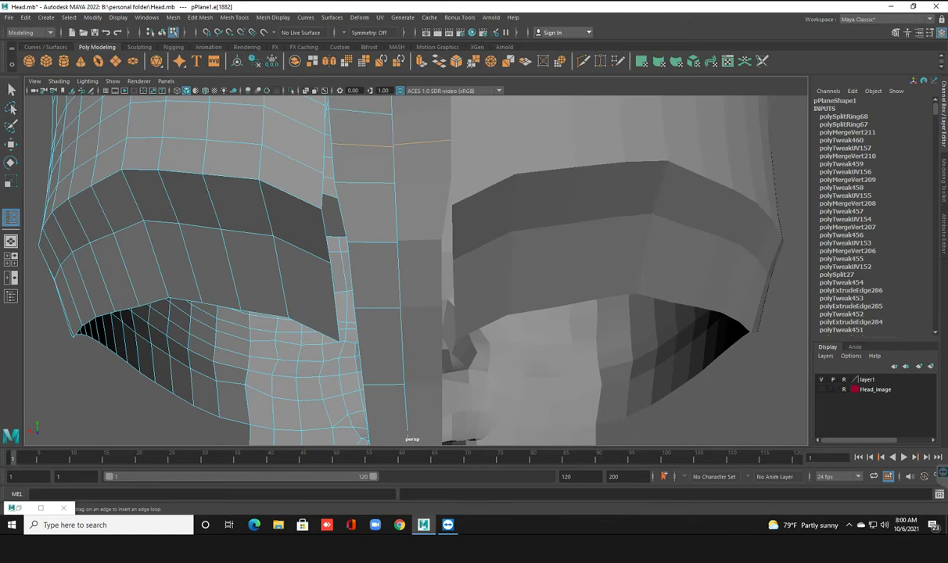
{"action": "left_click", "coordinate": [395, 213]}
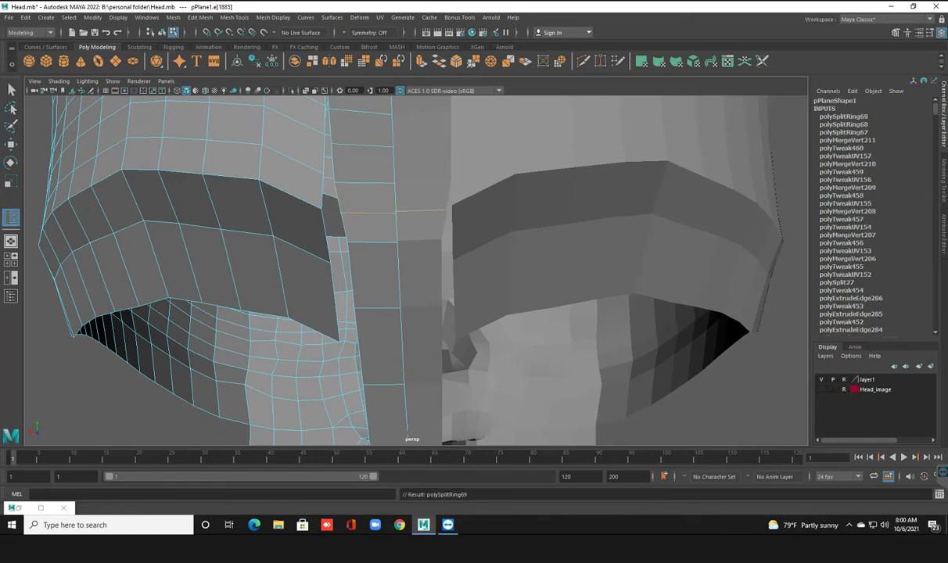
{"action": "scroll", "coordinate": [395, 213], "scroll_direction": "down", "scroll_amount": 3}
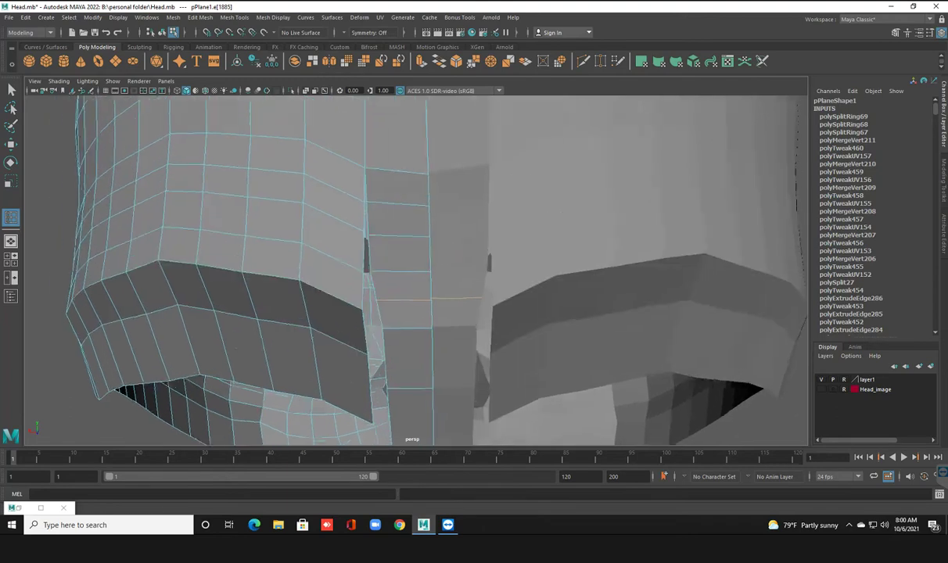
{"action": "right_click", "coordinate": [400, 224]}
{"action": "scroll", "coordinate": [415, 266], "scroll_direction": "down", "scroll_amount": 3}
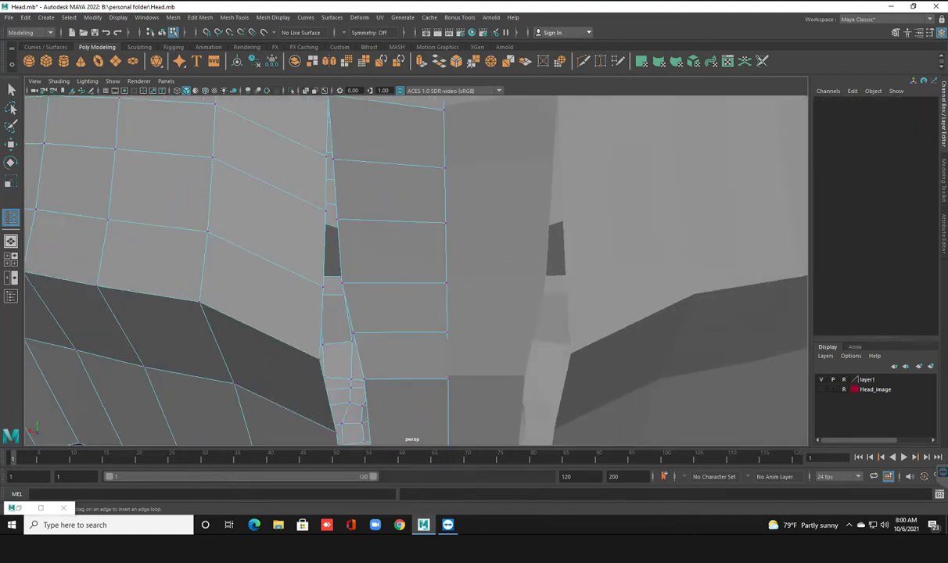
Step: Target-weld the loose vertices beside the brow gap onto their neighbours
{"action": "scroll", "coordinate": [415, 266], "scroll_direction": "up", "scroll_amount": 5}
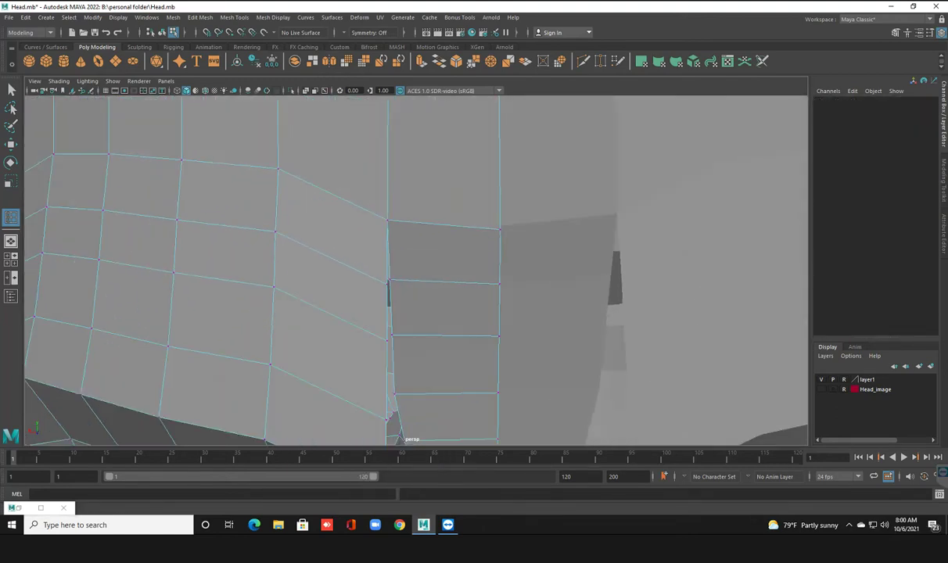
{"action": "left_click", "coordinate": [553, 60]}
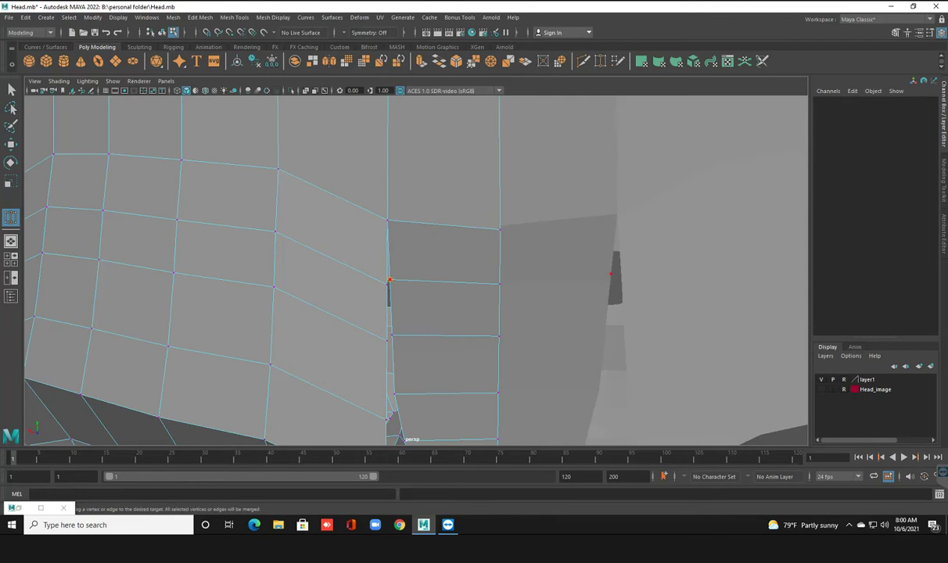
{"action": "left_click_drag", "start_coordinate": [389, 281], "coordinate": [389, 305]}
{"action": "left_click_drag", "start_coordinate": [415, 265], "coordinate": [442, 250], "text": "alt"}
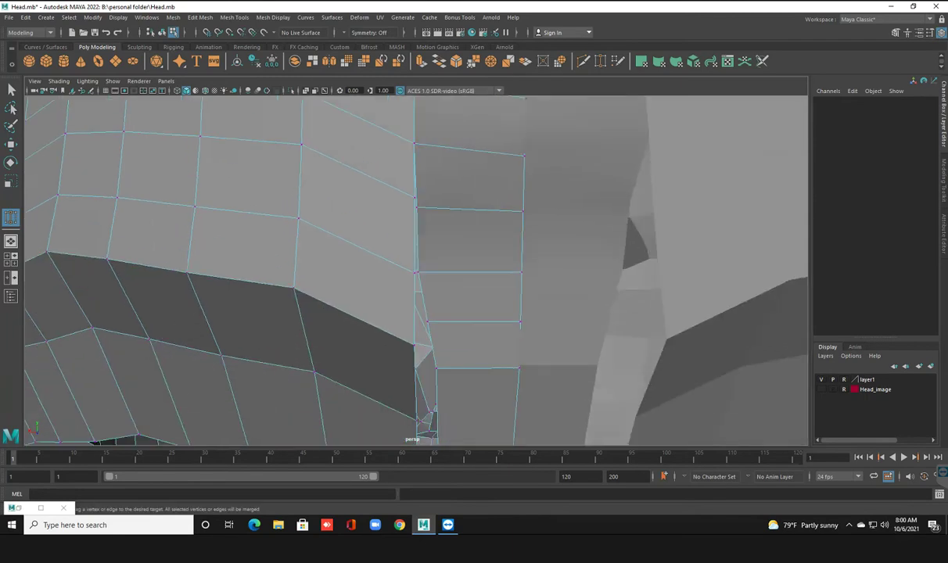
{"action": "left_click", "coordinate": [416, 200]}
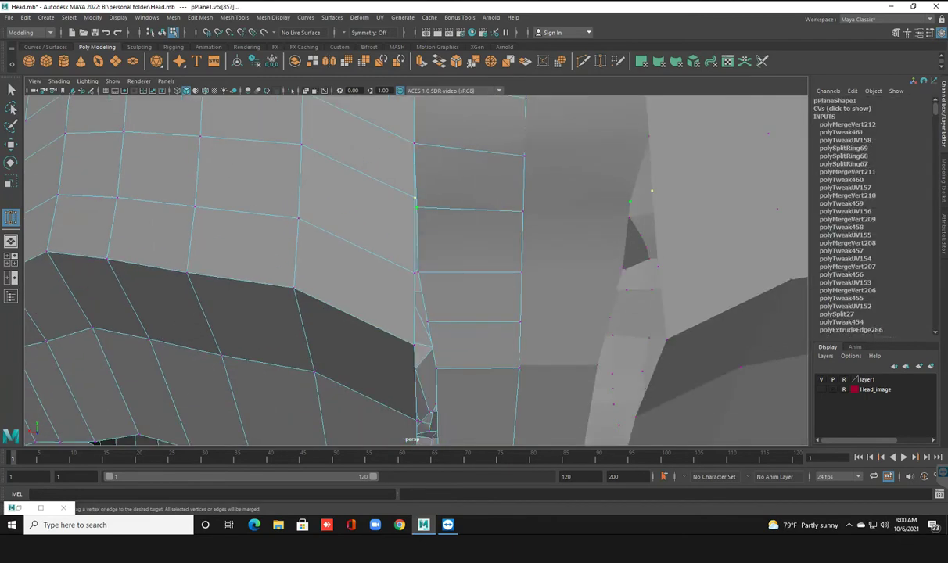
{"action": "left_click_drag", "start_coordinate": [416, 201], "coordinate": [416, 208]}
{"action": "left_click_drag", "start_coordinate": [422, 258], "coordinate": [446, 243], "text": "alt"}
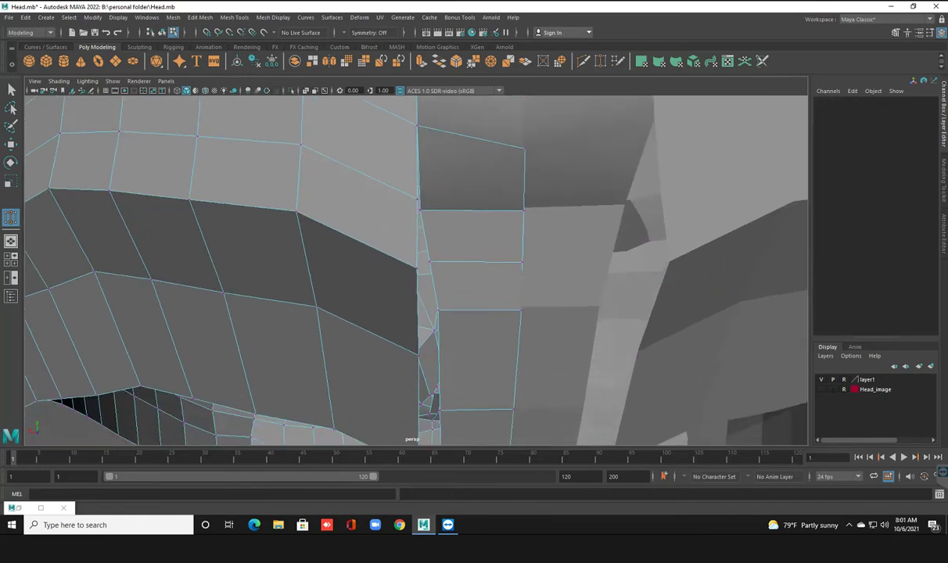
{"action": "left_click_drag", "start_coordinate": [418, 205], "coordinate": [418, 201]}
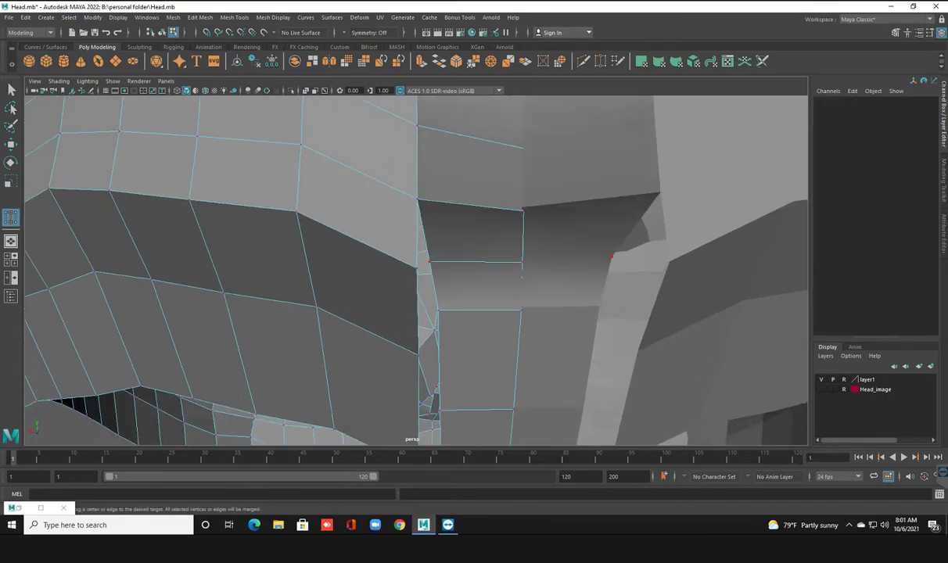
{"action": "left_click_drag", "start_coordinate": [418, 267], "coordinate": [416, 268]}
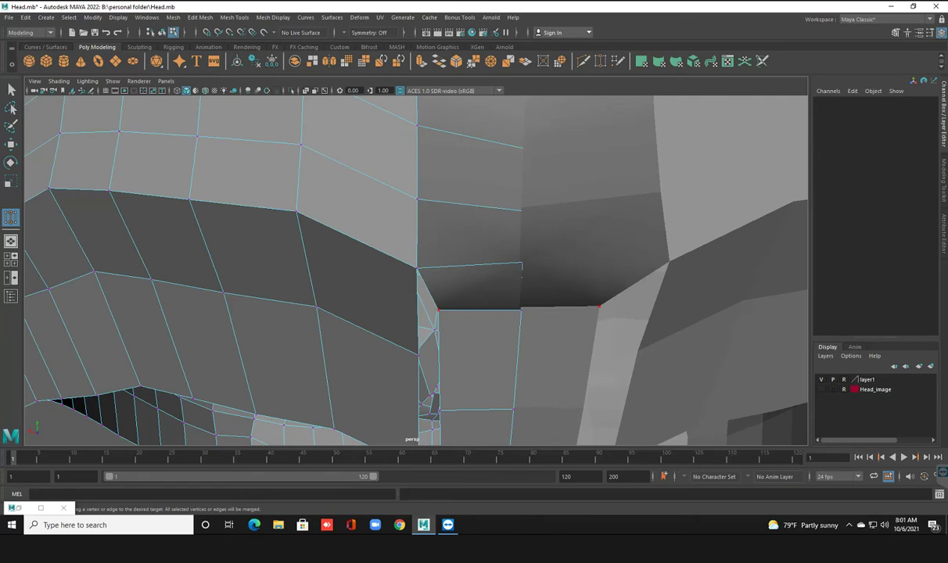
{"action": "left_click_drag", "start_coordinate": [438, 310], "coordinate": [420, 354]}
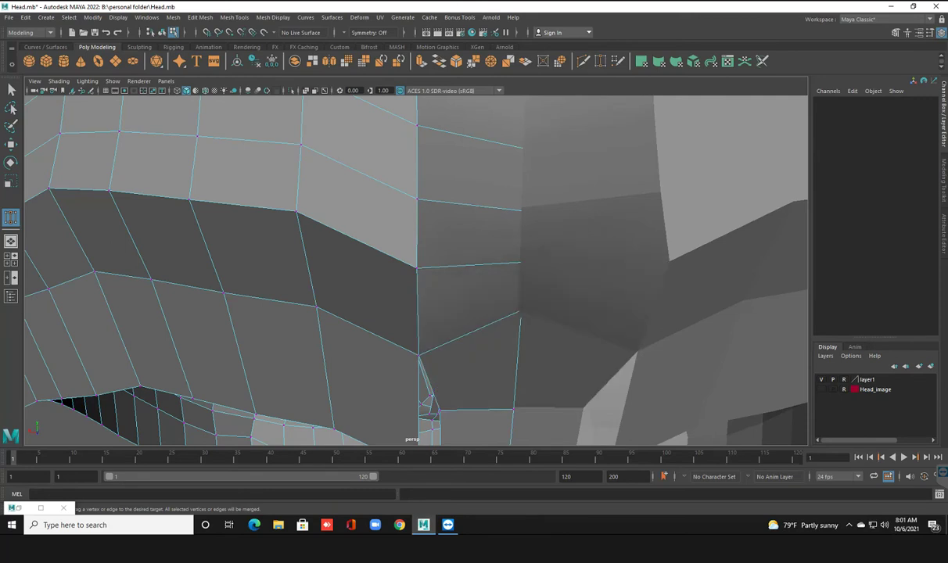
Step: Move the spike vertex at the brow upward and sideways to thin the spike
{"action": "scroll", "coordinate": [457, 313], "scroll_direction": "down", "scroll_amount": 3}
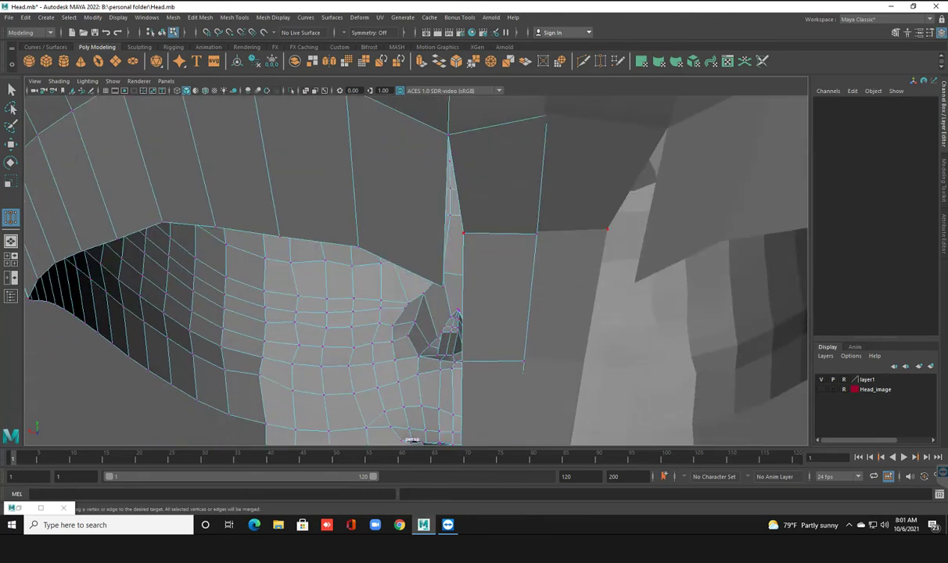
{"action": "mouse_move", "coordinate": [426, 254]}
{"action": "right_mouse_down"}
{"action": "mouse_move", "coordinate": [473, 233]}
{"action": "mouse_move", "coordinate": [432, 224]}
{"action": "right_mouse_up"}
{"action": "key", "text": "w"}
{"action": "left_click", "coordinate": [442, 278]}
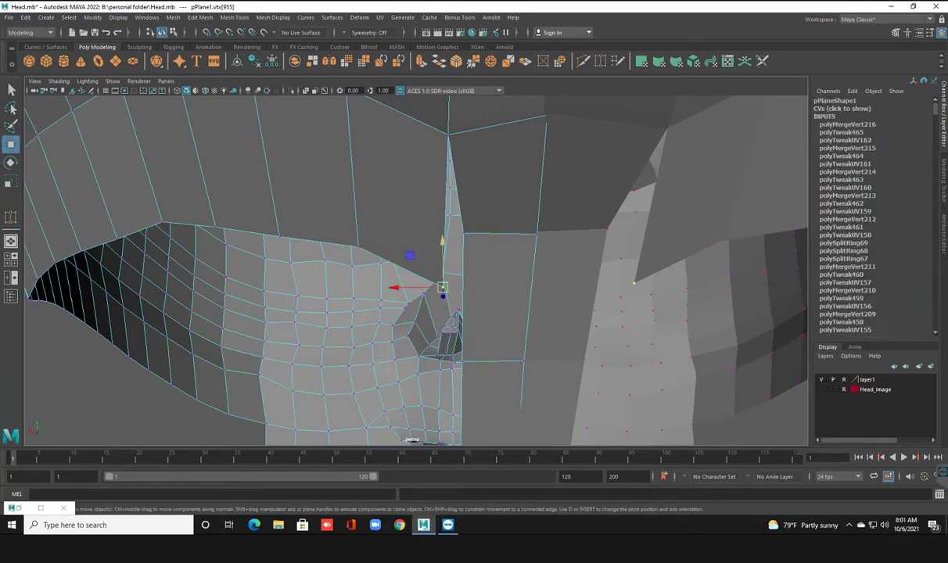
{"action": "left_click_drag", "start_coordinate": [444, 237], "coordinate": [441, 191]}
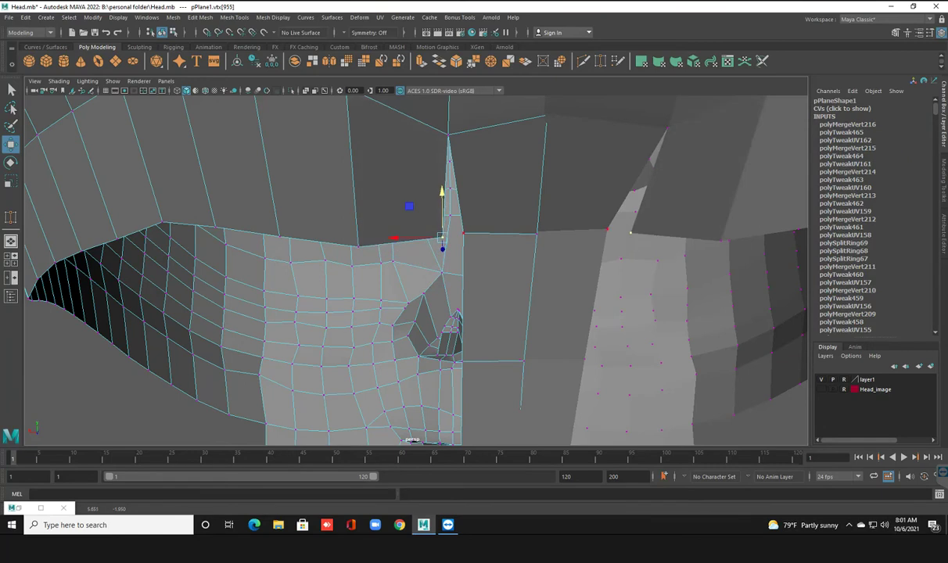
{"action": "left_click_drag", "start_coordinate": [407, 238], "coordinate": [424, 238]}
{"action": "left_click_drag", "start_coordinate": [460, 192], "coordinate": [460, 188]}
Step: Weld the neighbouring vertex on the right onto the spike vertex, redoing the weld once
{"action": "left_click", "coordinate": [535, 234]}
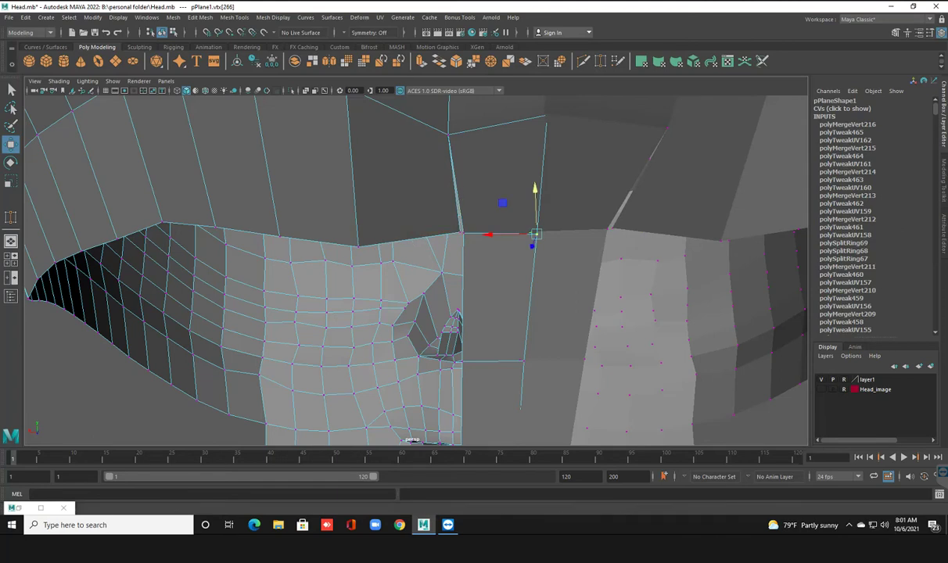
{"action": "key", "text": "y"}
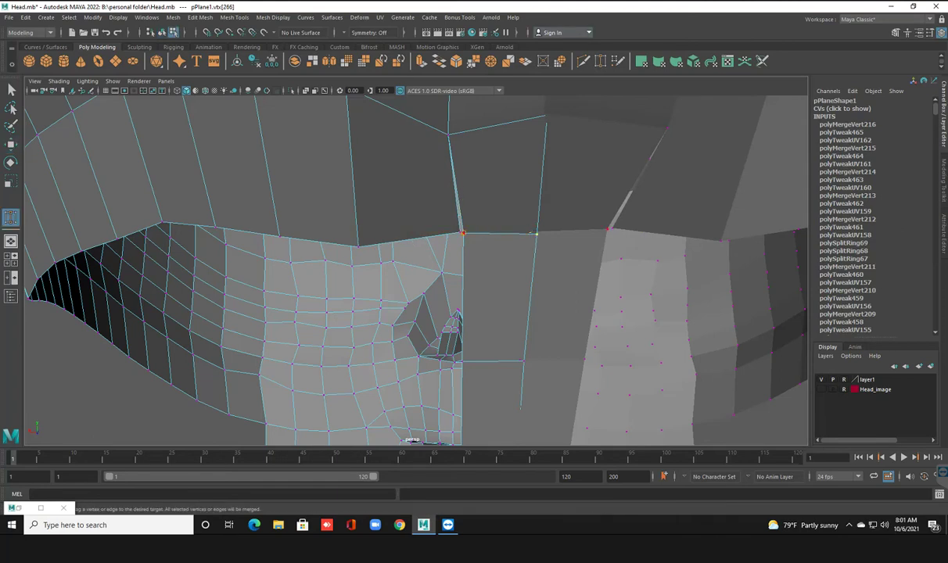
{"action": "left_click_drag", "start_coordinate": [462, 233], "coordinate": [462, 233]}
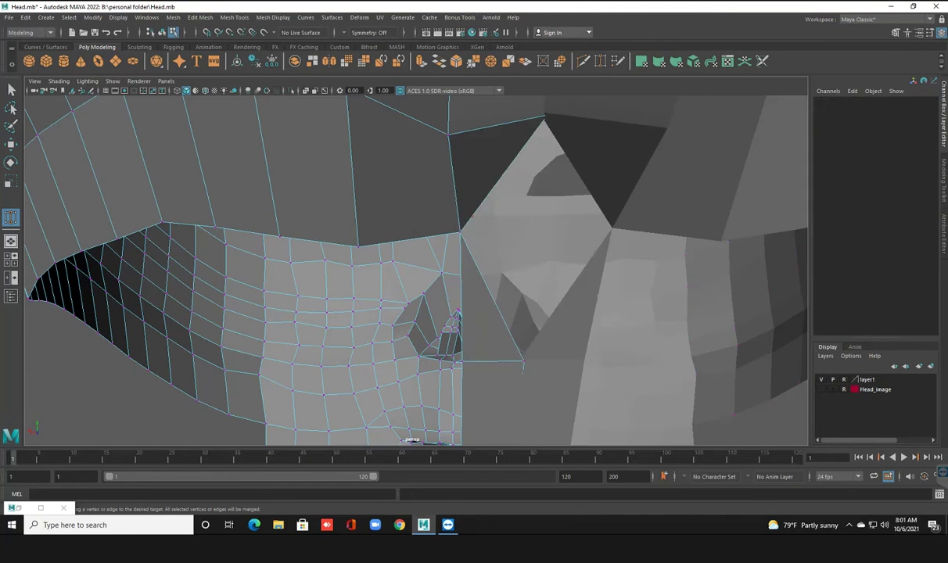
{"action": "key", "text": "ctrl+z"}
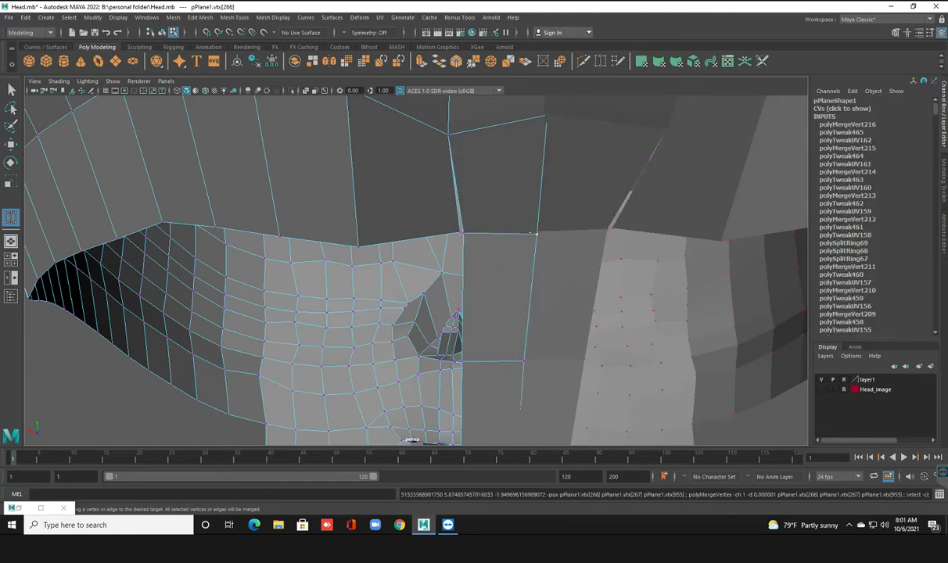
{"action": "left_click_drag", "start_coordinate": [536, 233], "coordinate": [462, 232]}
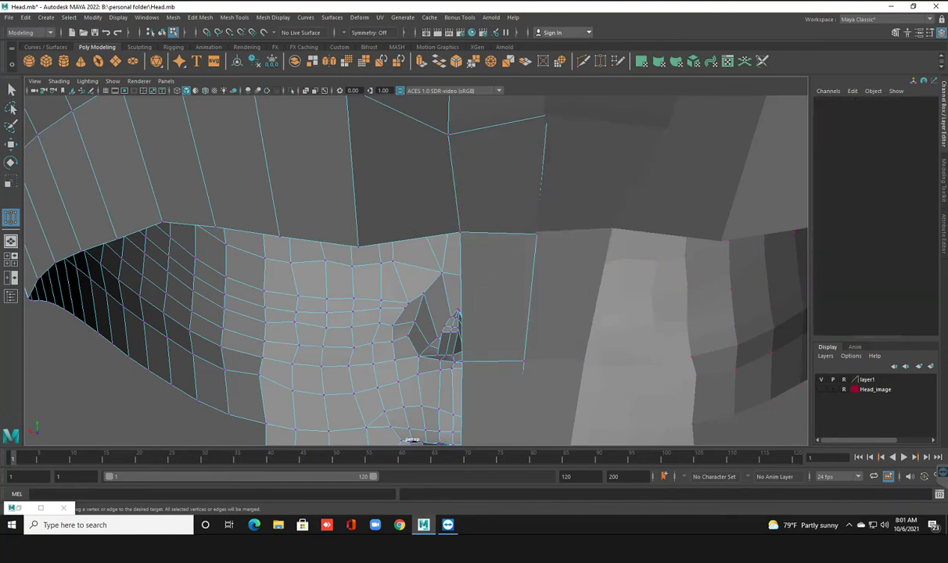
Step: Return to object mode, frame the half-head mesh and orbit to a three-quarter view
{"action": "right_click_drag", "start_coordinate": [444, 207], "coordinate": [481, 183]}
{"action": "key", "text": "f"}
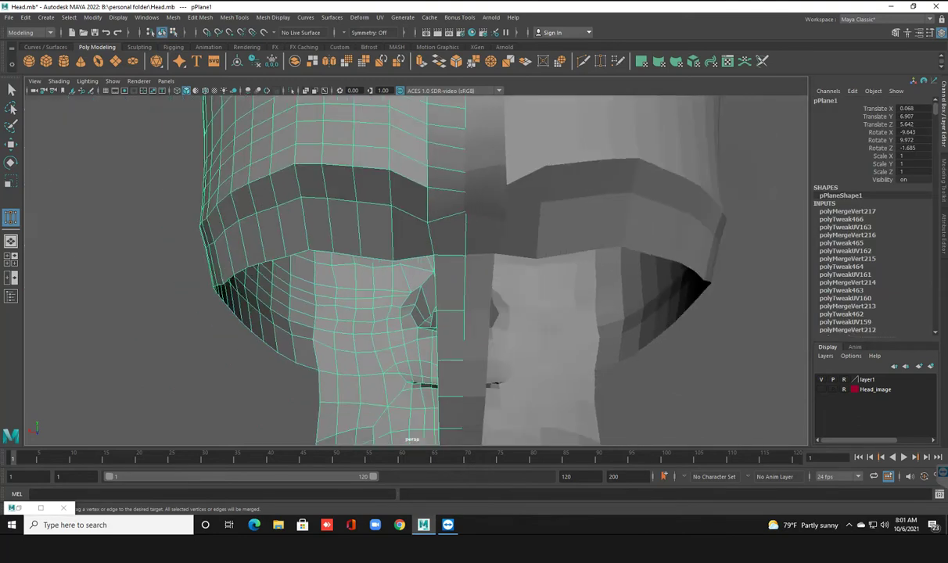
{"action": "mouse_move", "coordinate": [407, 266]}
{"action": "left_mouse_down", "text": "alt"}
{"action": "mouse_move", "coordinate": [501, 258]}
{"action": "mouse_move", "coordinate": [469, 258]}
{"action": "mouse_move", "coordinate": [485, 196]}
{"action": "mouse_move", "coordinate": [422, 250]}
{"action": "left_mouse_up", "text": "alt"}
{"action": "left_click", "coordinate": [626, 352]}
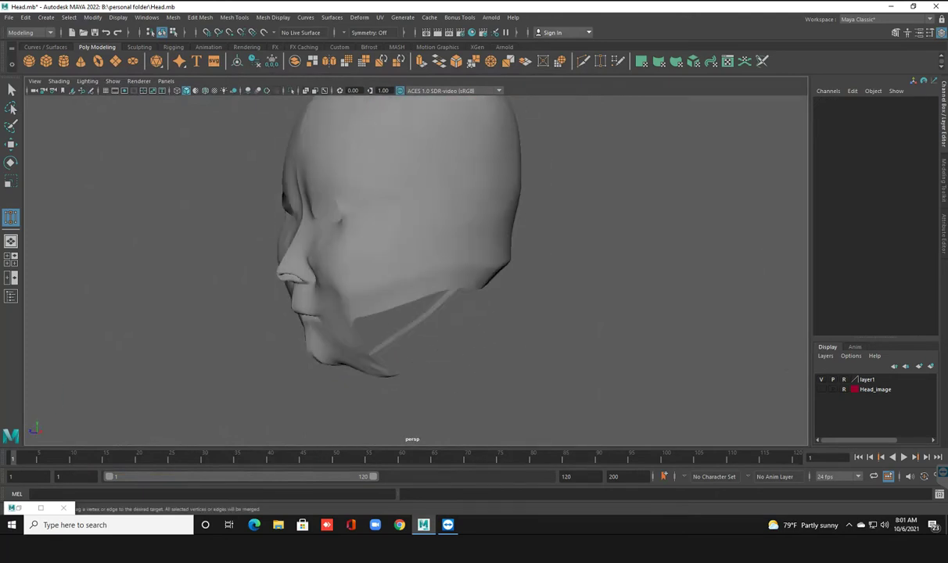
Step: Disable smooth preview on the head mesh and choose the smooth sculpting brush
{"action": "right_click", "coordinate": [423, 250]}
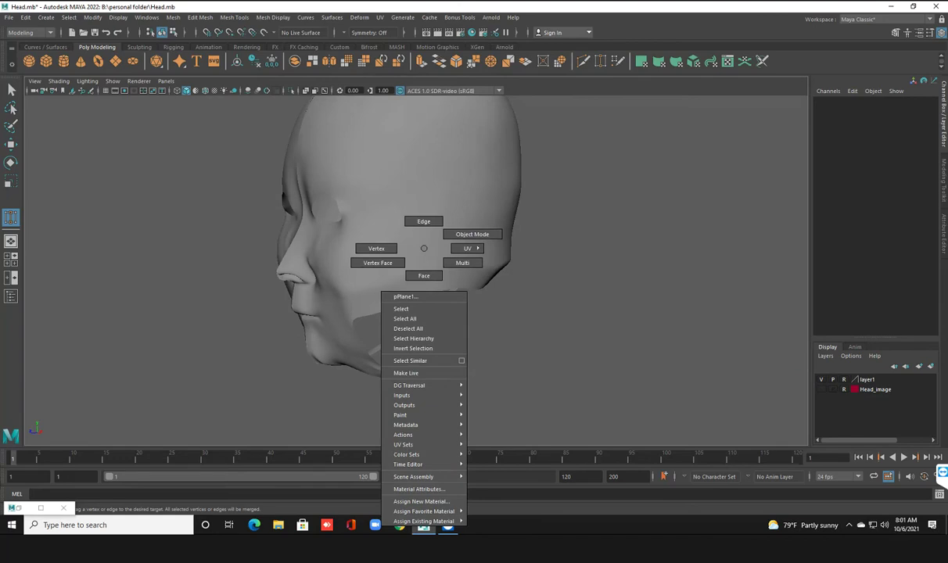
{"action": "key", "text": "w"}
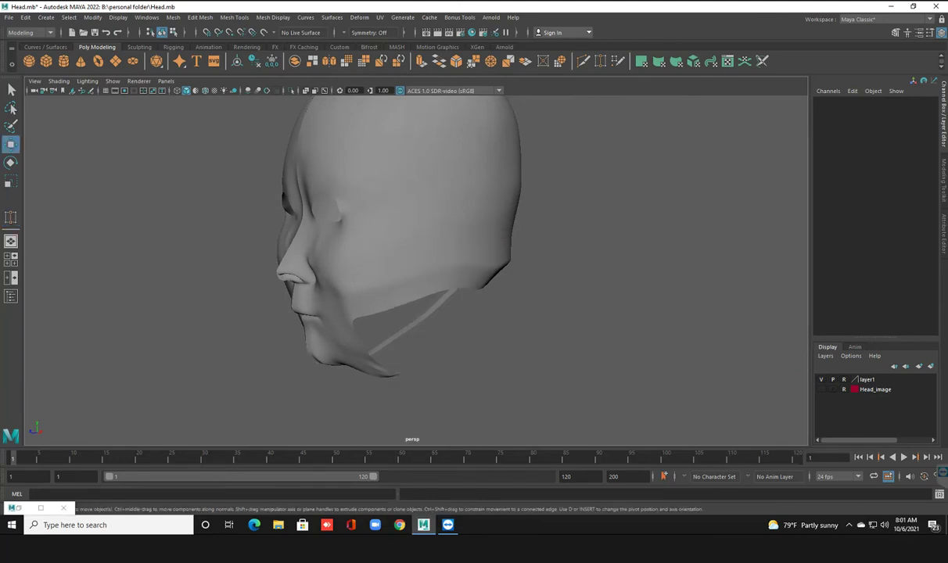
{"action": "key", "text": "1"}
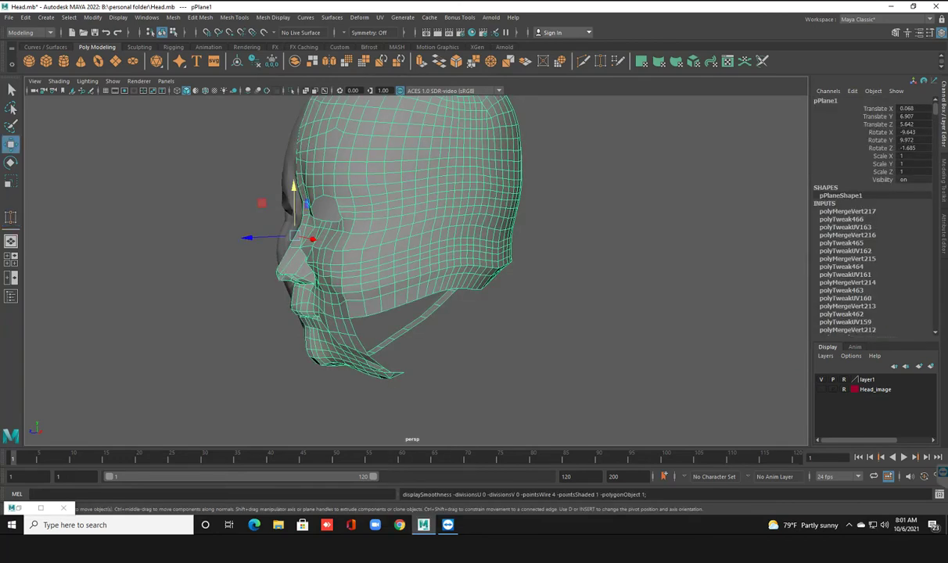
{"action": "left_click", "coordinate": [235, 18]}
{"action": "mouse_move", "coordinate": [254, 161]}
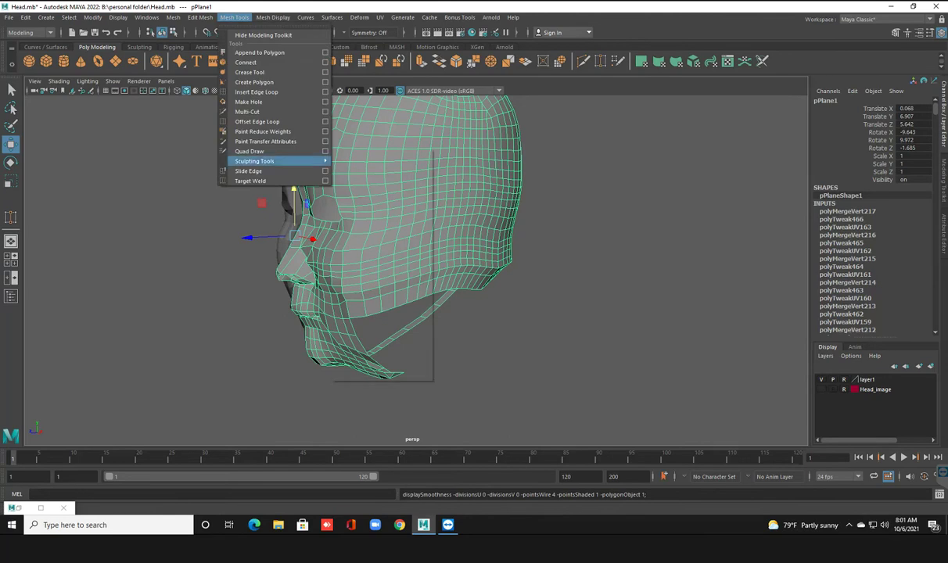
{"action": "left_click", "coordinate": [368, 170]}
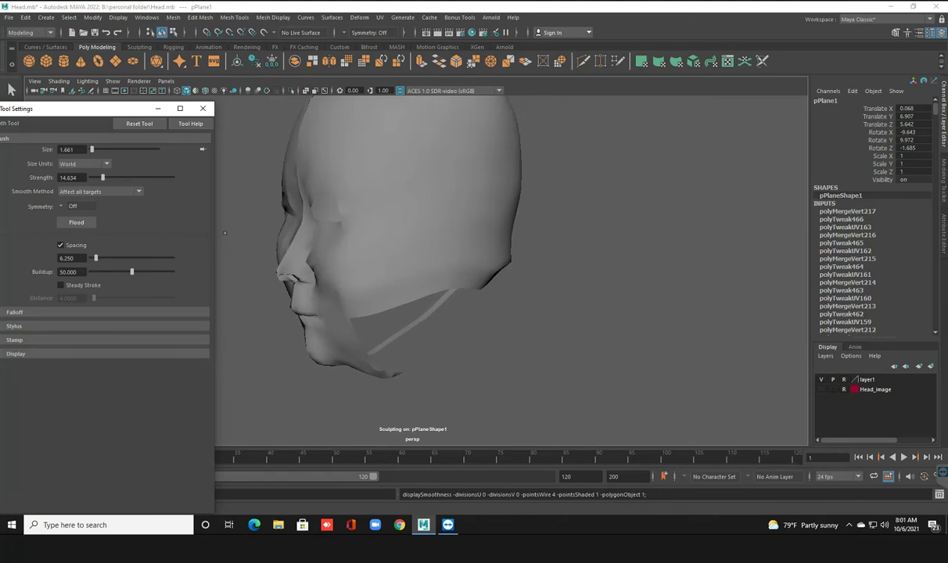
Step: Shrink the Smooth brush to size 0.852 and frame the head in a three-quarter view
{"action": "left_click", "coordinate": [464, 231]}
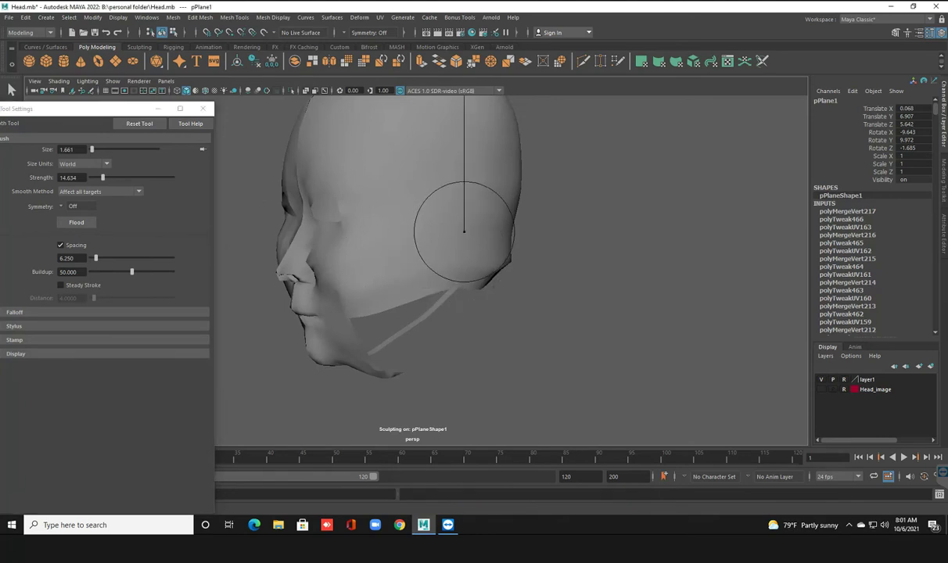
{"action": "left_click_drag", "start_coordinate": [464, 231], "coordinate": [438, 231]}
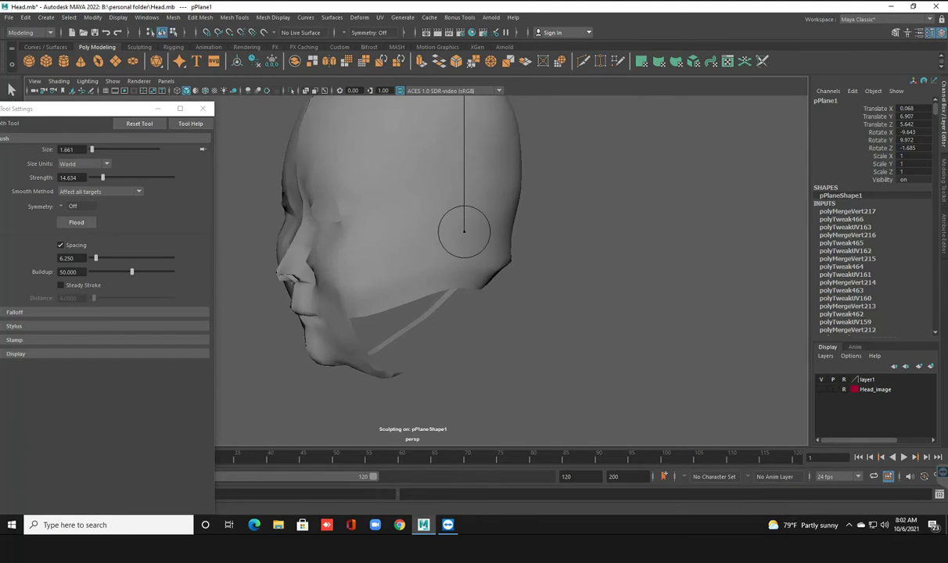
{"action": "scroll", "coordinate": [499, 235], "scroll_direction": "up", "scroll_amount": 2}
{"action": "scroll", "coordinate": [579, 327], "scroll_direction": "up", "scroll_amount": 2}
{"action": "mouse_move", "coordinate": [579, 327]}
{"action": "left_mouse_down", "text": "alt"}
{"action": "mouse_move", "coordinate": [550, 305]}
{"action": "mouse_move", "coordinate": [569, 266]}
{"action": "left_mouse_up", "text": "alt"}
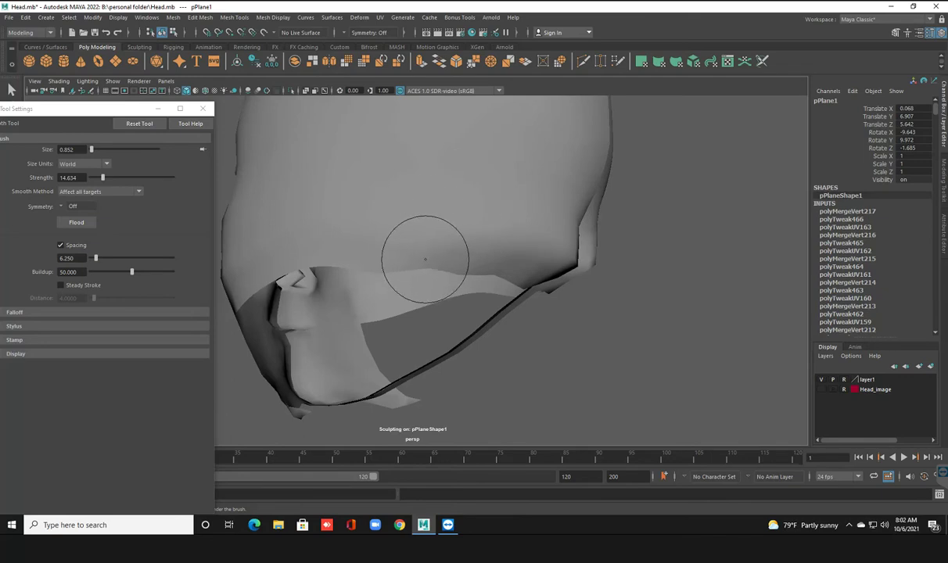
{"action": "left_click_drag", "start_coordinate": [423, 254], "coordinate": [467, 283], "text": "alt"}
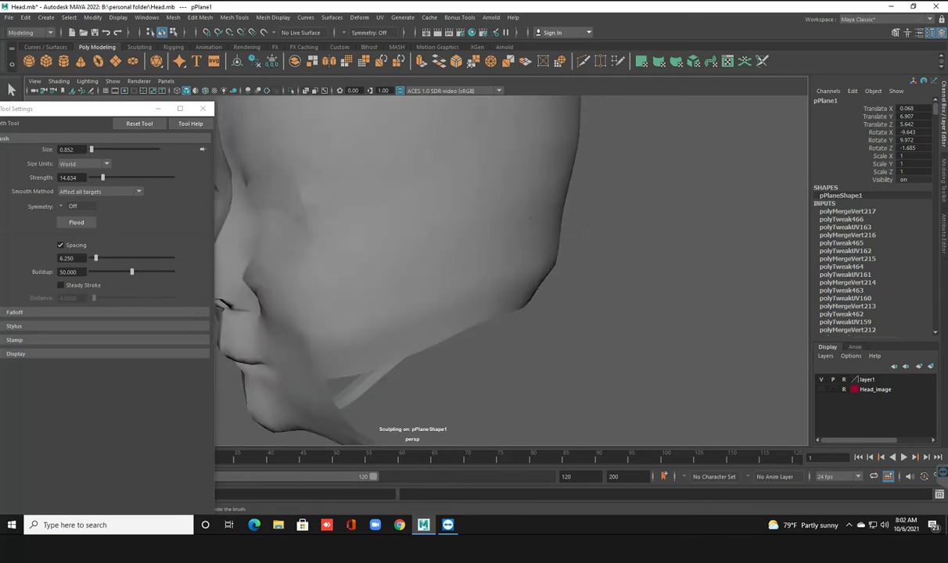
{"action": "mouse_move", "coordinate": [538, 302]}
{"action": "left_mouse_down", "text": "alt"}
{"action": "mouse_move", "coordinate": [470, 297]}
{"action": "mouse_move", "coordinate": [444, 284]}
{"action": "left_mouse_up", "text": "alt"}
{"action": "scroll", "coordinate": [470, 298], "scroll_direction": "down", "scroll_amount": 3}
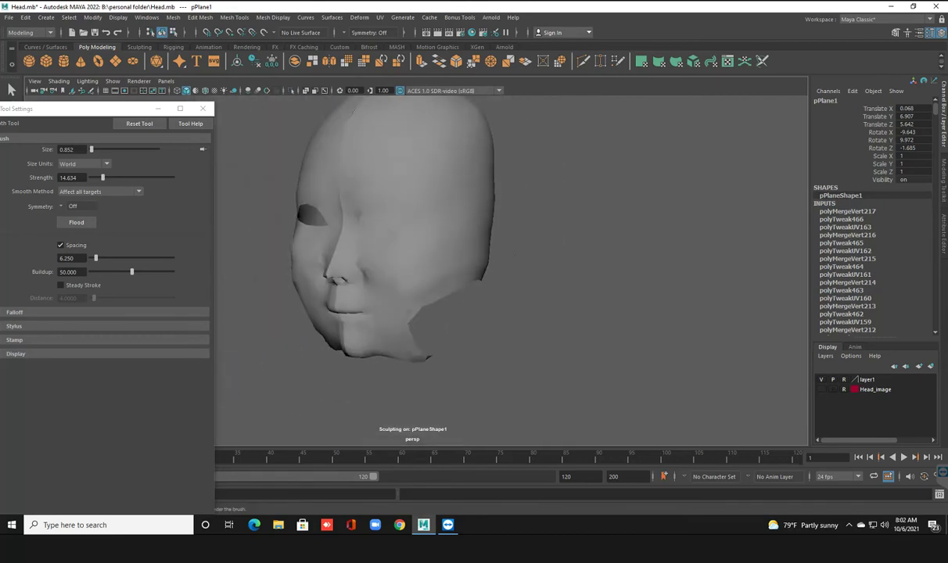
{"action": "right_click_drag", "start_coordinate": [467, 264], "coordinate": [573, 271], "text": "alt"}
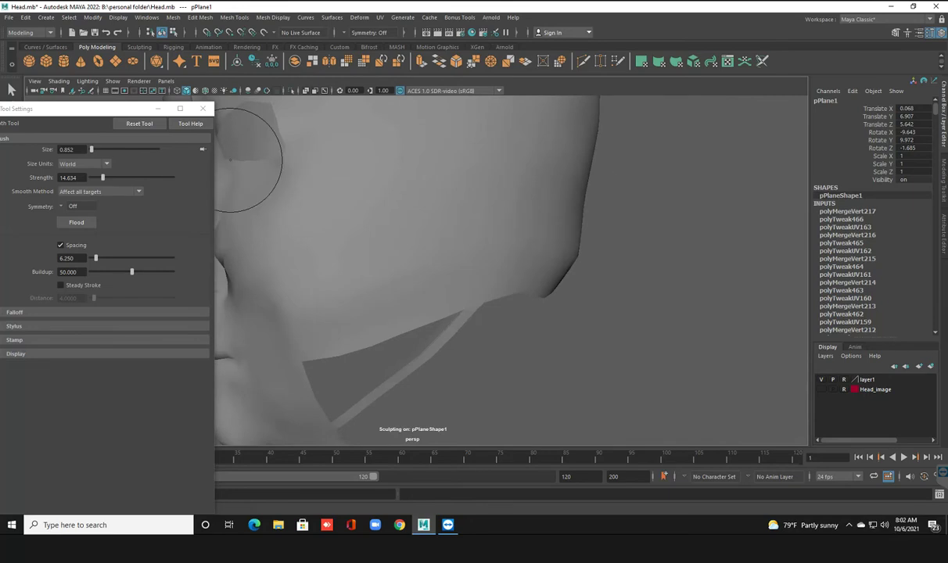
Step: Look up from below the jaw and smooth out the fold along the jawline
{"action": "left_click", "coordinate": [552, 220]}
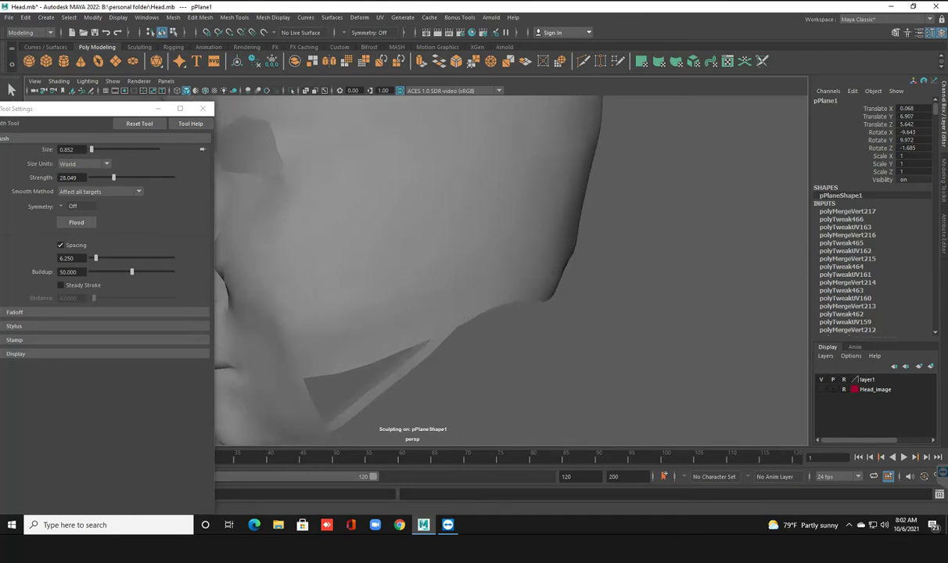
{"action": "left_click_drag", "start_coordinate": [742, 185], "coordinate": [535, 180], "text": "alt"}
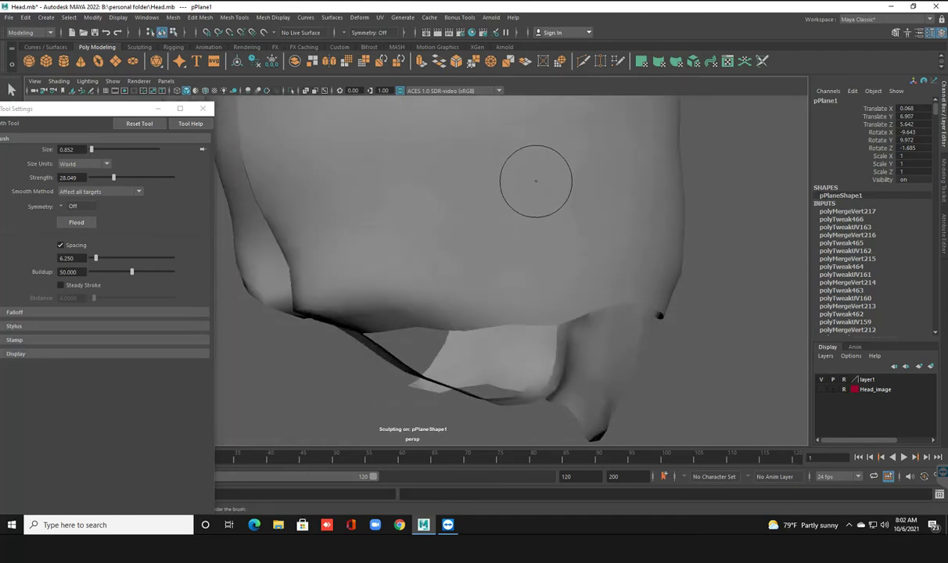
{"action": "mouse_move", "coordinate": [535, 180]}
{"action": "left_mouse_down", "text": "alt"}
{"action": "mouse_move", "coordinate": [604, 211]}
{"action": "mouse_move", "coordinate": [594, 348]}
{"action": "left_mouse_up", "text": "alt"}
{"action": "left_click_drag", "start_coordinate": [501, 249], "coordinate": [465, 201]}
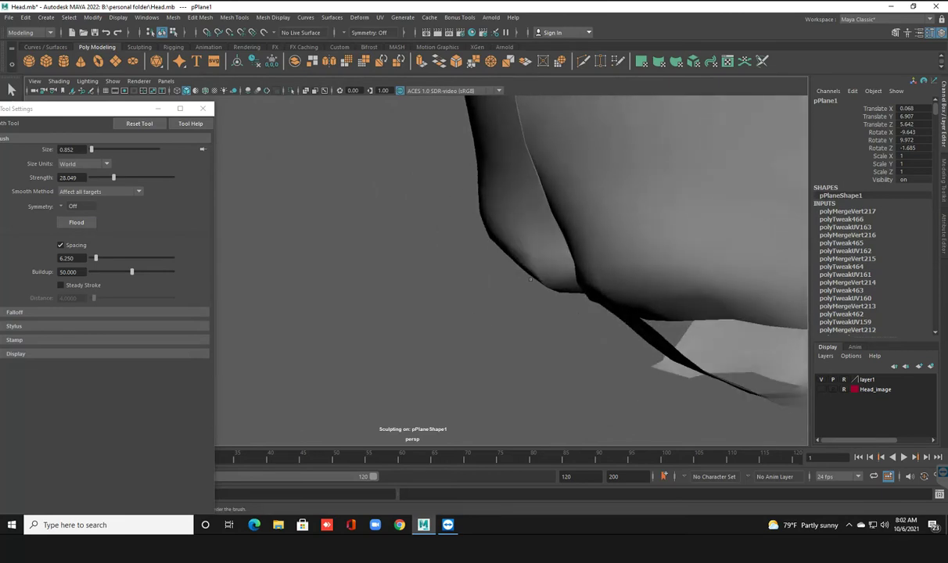
{"action": "left_click_drag", "start_coordinate": [508, 275], "coordinate": [547, 266]}
{"action": "mouse_move", "coordinate": [487, 265]}
{"action": "left_mouse_down"}
{"action": "mouse_move", "coordinate": [579, 258]}
{"action": "mouse_move", "coordinate": [438, 258]}
{"action": "left_mouse_up"}
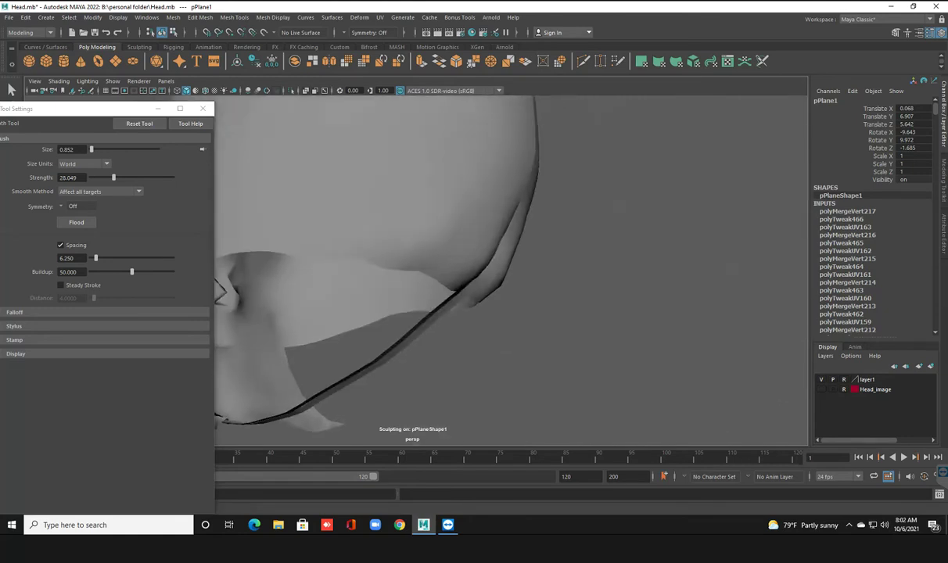
Step: Orbit around the head to inspect the smoothed cranium and face
{"action": "left_click_drag", "start_coordinate": [293, 266], "coordinate": [456, 333], "text": "alt"}
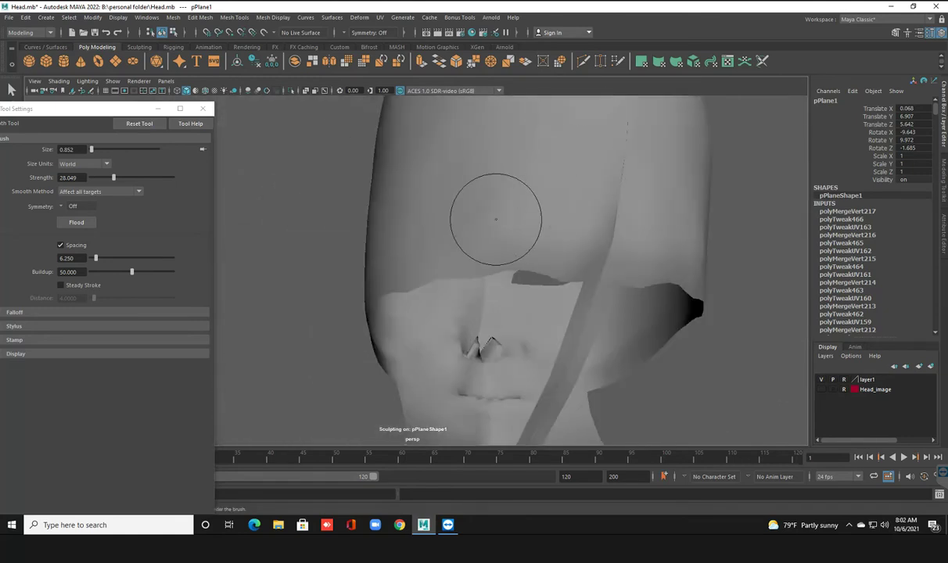
{"action": "left_click_drag", "start_coordinate": [444, 205], "coordinate": [431, 144], "text": "alt"}
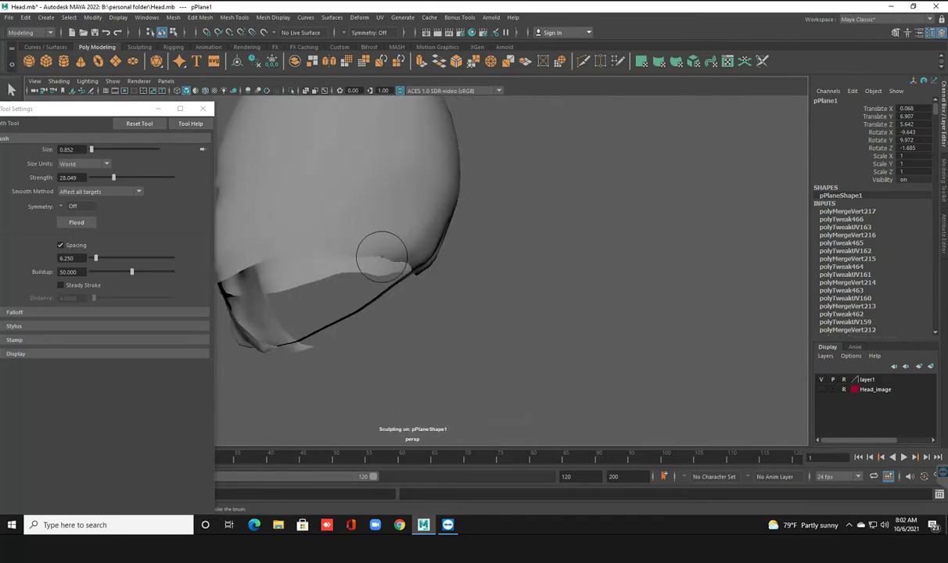
{"action": "left_click_drag", "start_coordinate": [381, 254], "coordinate": [550, 193], "text": "alt"}
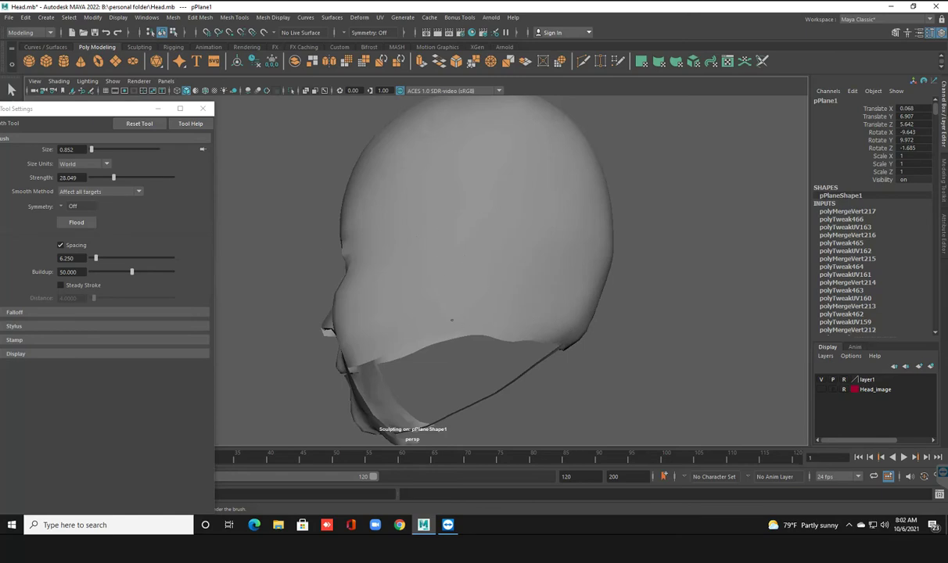
{"action": "mouse_move", "coordinate": [468, 285]}
{"action": "left_mouse_down", "text": "alt"}
{"action": "mouse_move", "coordinate": [352, 289]}
{"action": "mouse_move", "coordinate": [424, 182]}
{"action": "left_mouse_up", "text": "alt"}
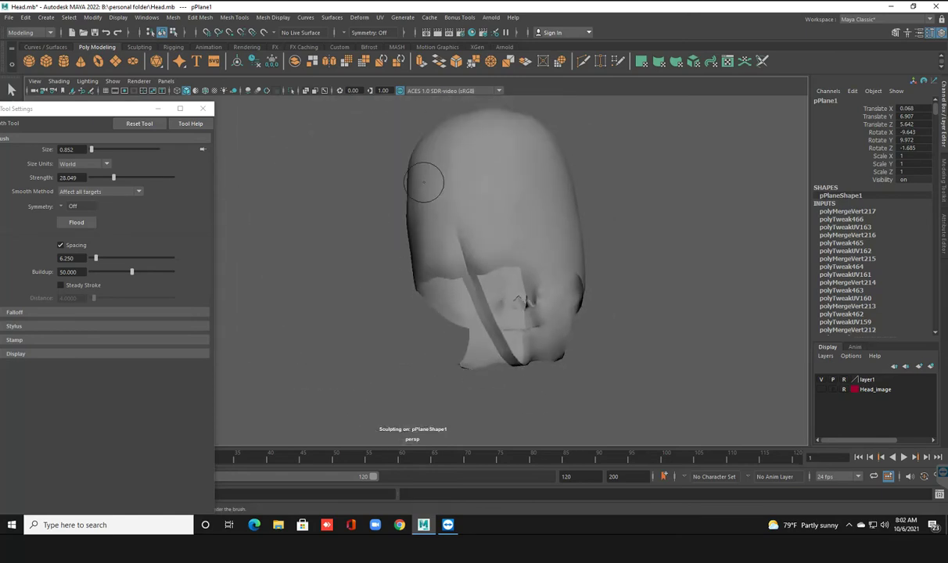
{"action": "scroll", "coordinate": [498, 282], "scroll_direction": "up", "scroll_amount": 5}
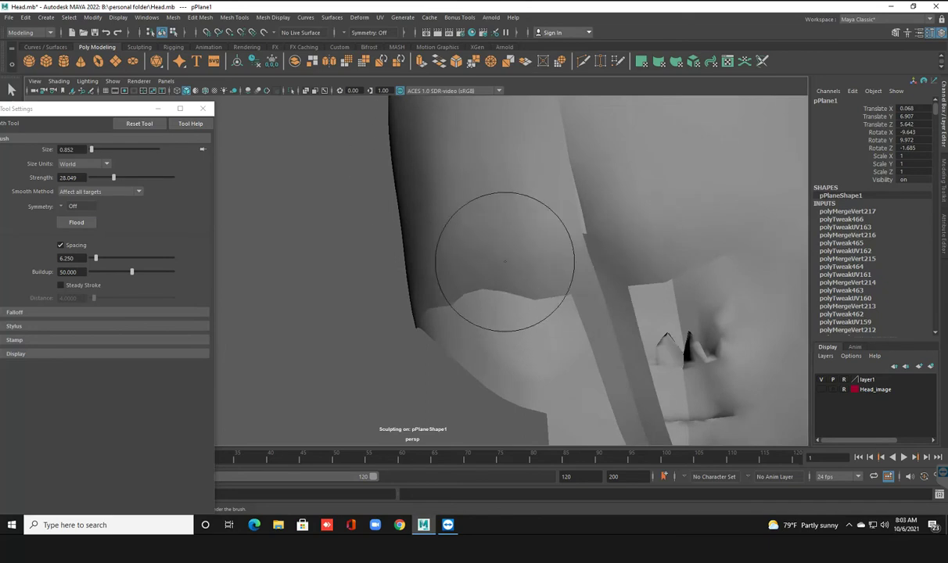
{"action": "scroll", "coordinate": [508, 276], "scroll_direction": "down", "scroll_amount": 5}
{"action": "mouse_move", "coordinate": [509, 276]}
{"action": "left_mouse_down", "text": "alt"}
{"action": "mouse_move", "coordinate": [540, 349]}
{"action": "mouse_move", "coordinate": [518, 307]}
{"action": "mouse_move", "coordinate": [569, 343]}
{"action": "left_mouse_up", "text": "alt"}
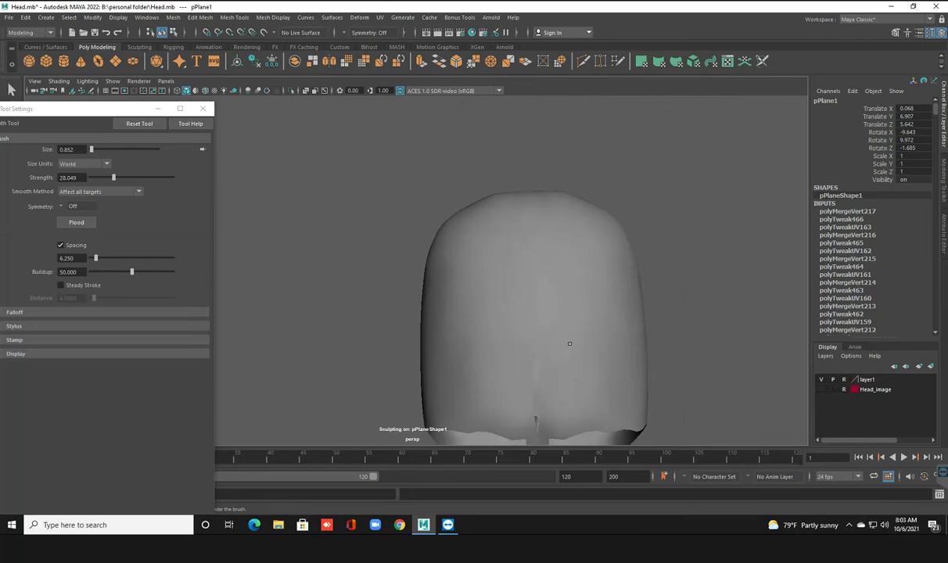
{"action": "mouse_move", "coordinate": [520, 364]}
{"action": "left_mouse_down", "text": "alt"}
{"action": "mouse_move", "coordinate": [406, 355]}
{"action": "mouse_move", "coordinate": [469, 344]}
{"action": "left_mouse_up", "text": "alt"}
{"action": "scroll", "coordinate": [454, 313], "scroll_direction": "up", "scroll_amount": 5}
{"action": "scroll", "coordinate": [454, 313], "scroll_direction": "down", "scroll_amount": 2}
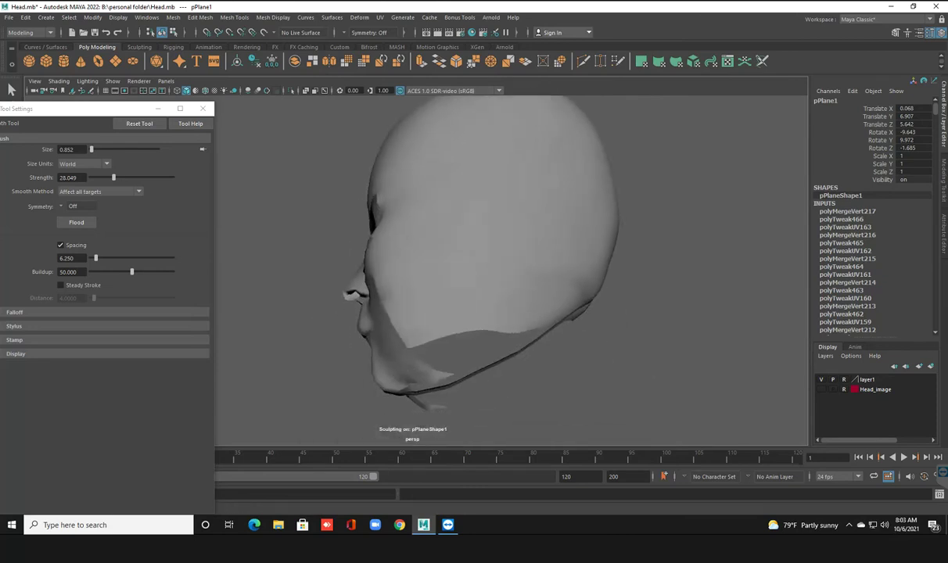
Step: Check the smoothed head from front, side and rear angles, then close the smoothing tool settings
{"action": "left_click_drag", "start_coordinate": [501, 234], "coordinate": [575, 210], "text": "alt"}
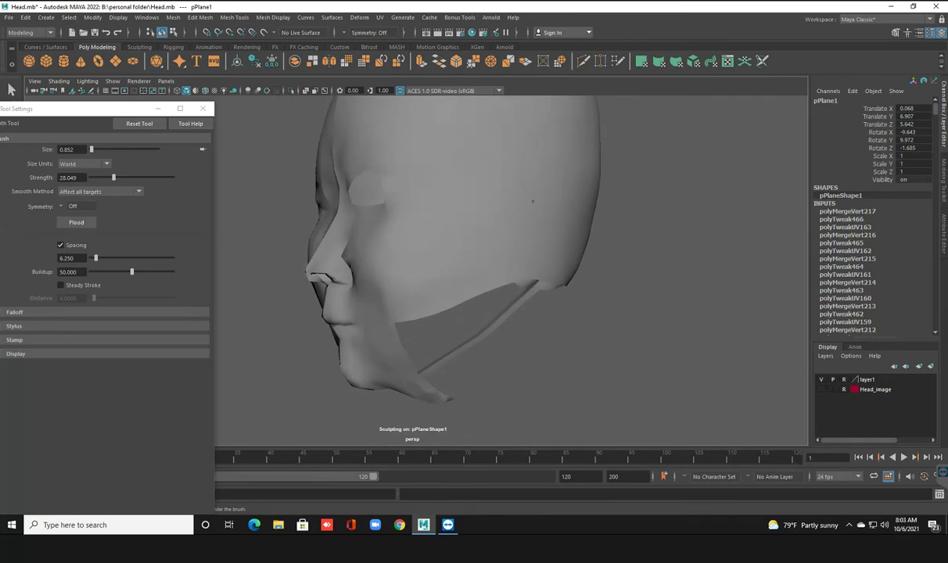
{"action": "left_click_drag", "start_coordinate": [561, 207], "coordinate": [663, 180], "text": "alt"}
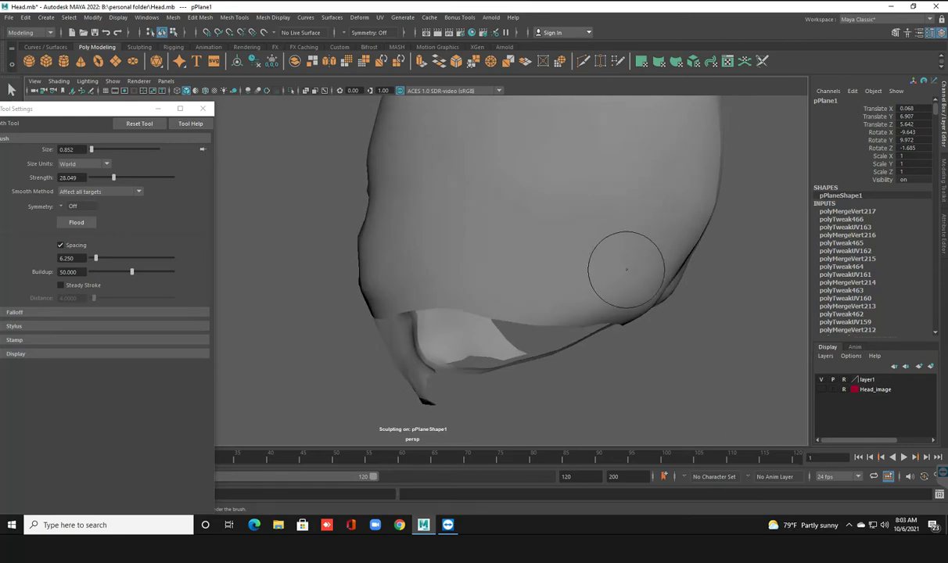
{"action": "left_click_drag", "start_coordinate": [611, 289], "coordinate": [579, 234], "text": "alt"}
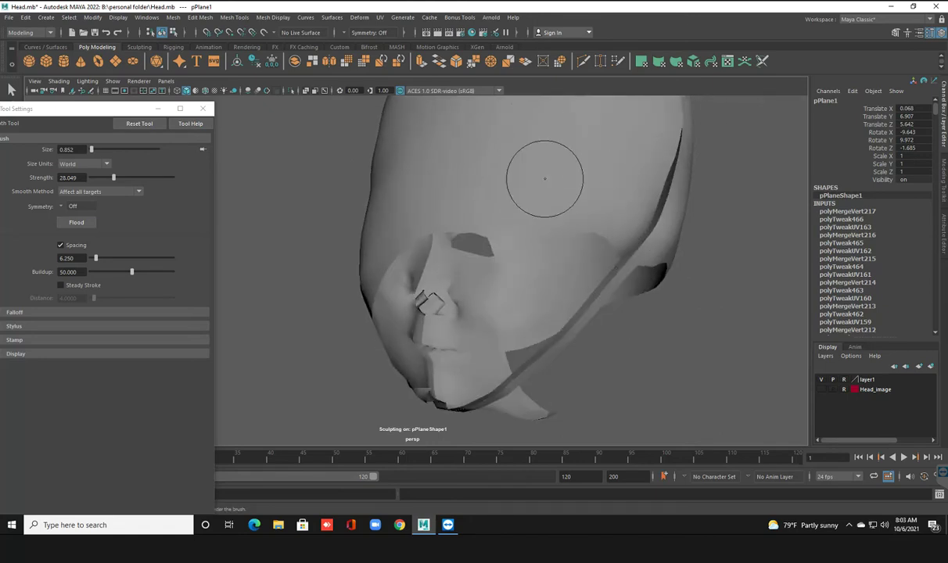
{"action": "left_click_drag", "start_coordinate": [588, 243], "coordinate": [646, 297], "text": "alt"}
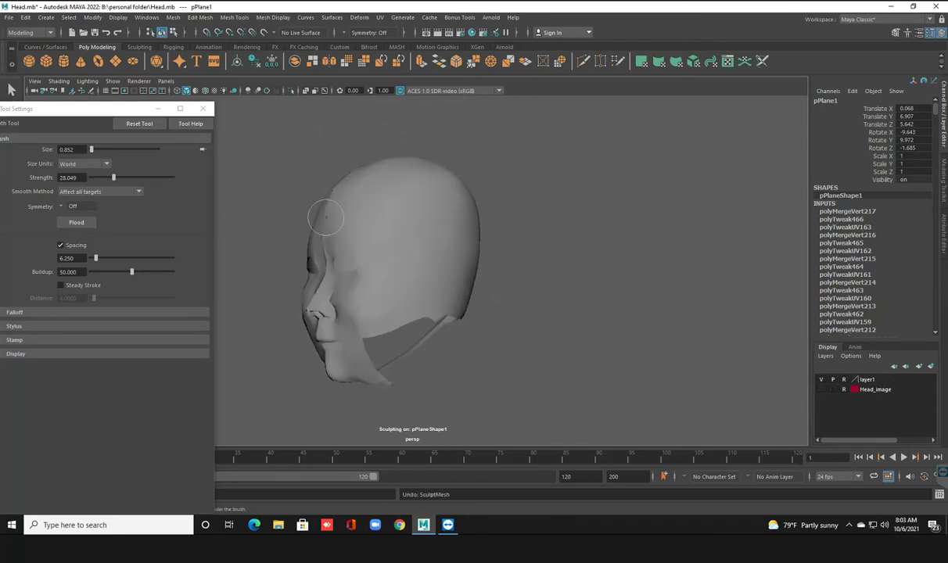
{"action": "left_click_drag", "start_coordinate": [326, 226], "coordinate": [518, 300], "text": "alt"}
{"action": "left_click_drag", "start_coordinate": [605, 311], "coordinate": [689, 316], "text": "alt"}
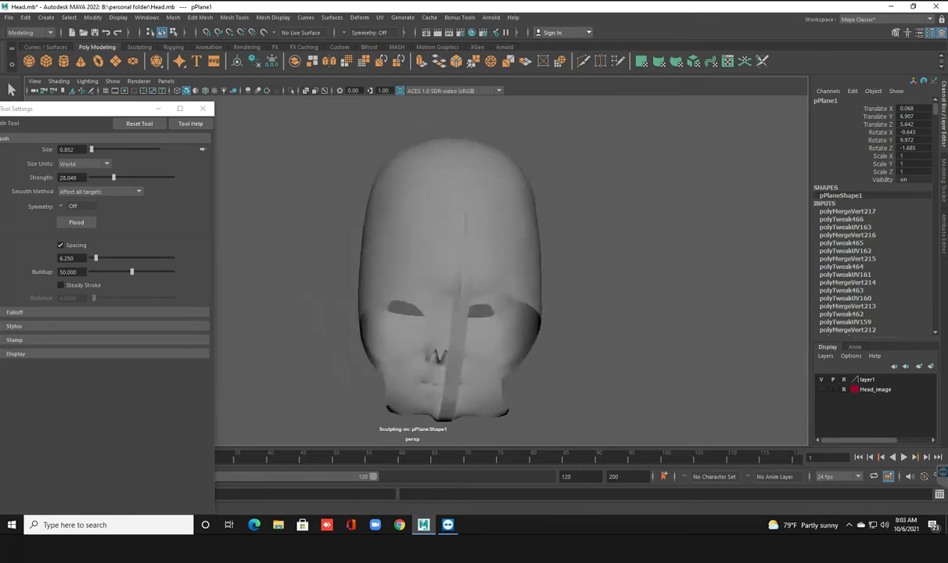
{"action": "mouse_move", "coordinate": [541, 271]}
{"action": "left_mouse_down", "text": "alt"}
{"action": "mouse_move", "coordinate": [730, 349]}
{"action": "mouse_move", "coordinate": [234, 103]}
{"action": "left_mouse_up", "text": "alt"}
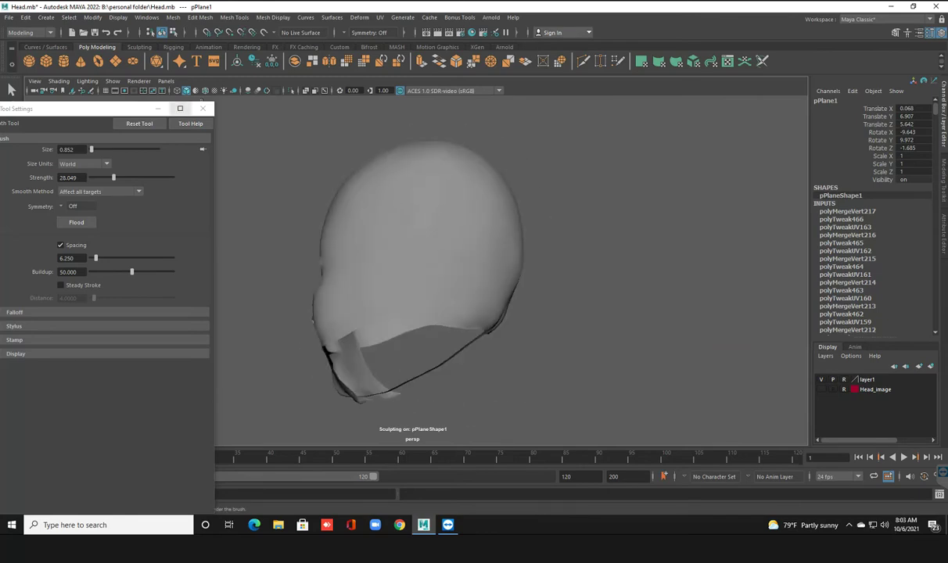
{"action": "left_click", "coordinate": [203, 108]}
Step: In vertex mode, nudge the top centre-seam vertices sideways on X
{"action": "key", "text": "w"}
{"action": "left_click_drag", "start_coordinate": [414, 266], "coordinate": [548, 274], "text": "alt"}
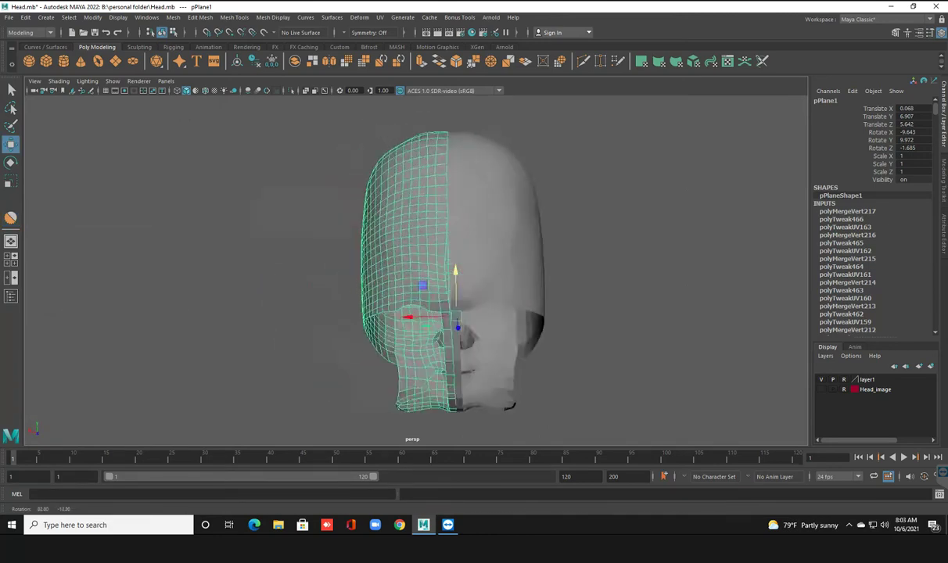
{"action": "scroll", "coordinate": [470, 270], "scroll_direction": "up", "scroll_amount": 3}
{"action": "right_click_drag", "start_coordinate": [489, 191], "coordinate": [438, 191]}
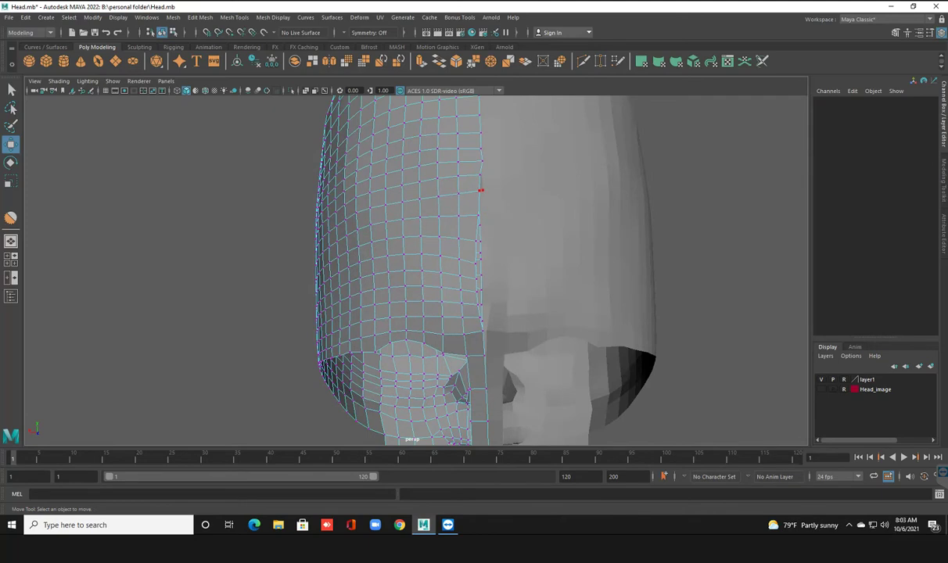
{"action": "left_click", "coordinate": [481, 190]}
{"action": "left_click_drag", "start_coordinate": [430, 176], "coordinate": [429, 176]}
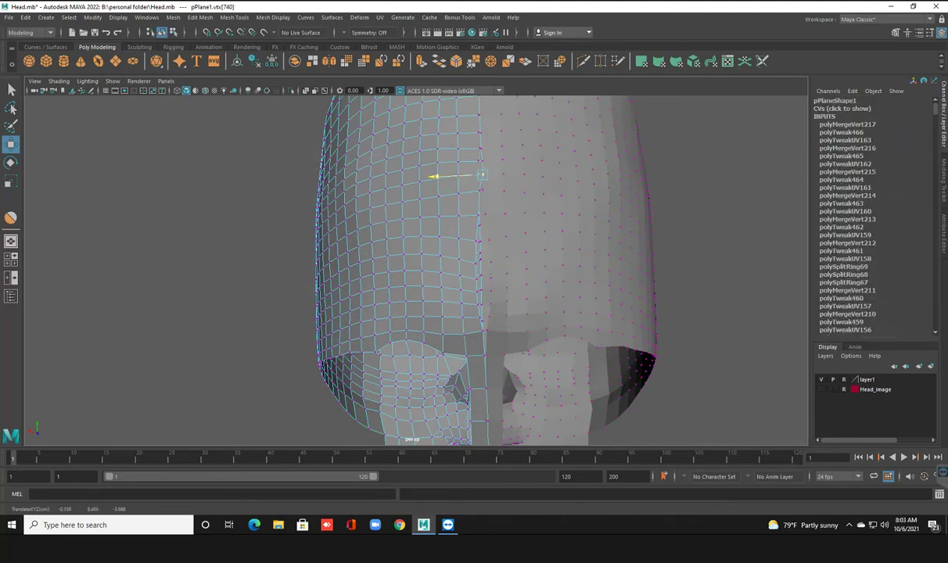
{"action": "left_click", "coordinate": [479, 191]}
{"action": "left_click_drag", "start_coordinate": [435, 192], "coordinate": [432, 191]}
Step: Shift the next seam vertices down the face onto the midline
{"action": "left_click", "coordinate": [460, 215]}
{"action": "left_click_drag", "start_coordinate": [412, 218], "coordinate": [429, 217]}
{"action": "left_click", "coordinate": [480, 216]}
{"action": "left_click", "coordinate": [475, 241]}
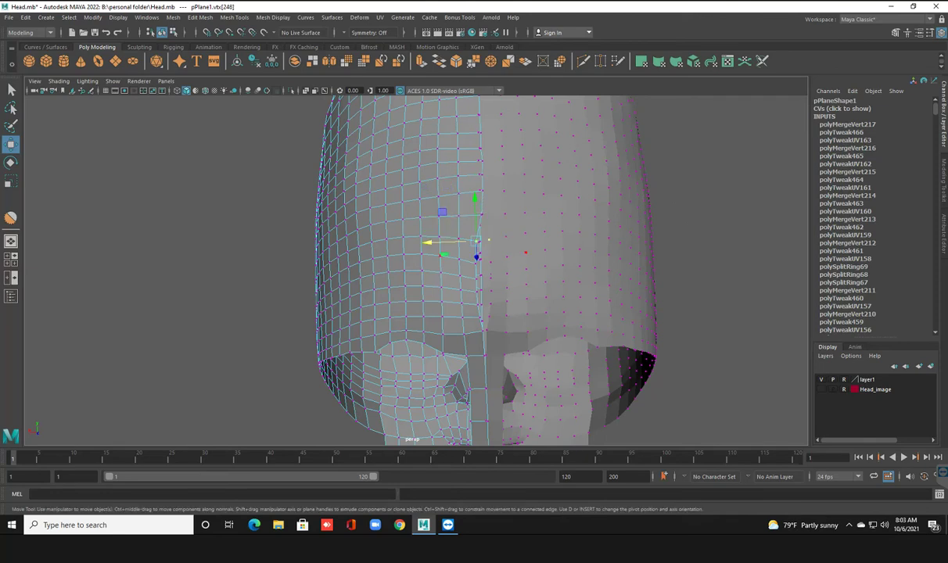
{"action": "left_click_drag", "start_coordinate": [434, 242], "coordinate": [438, 242]}
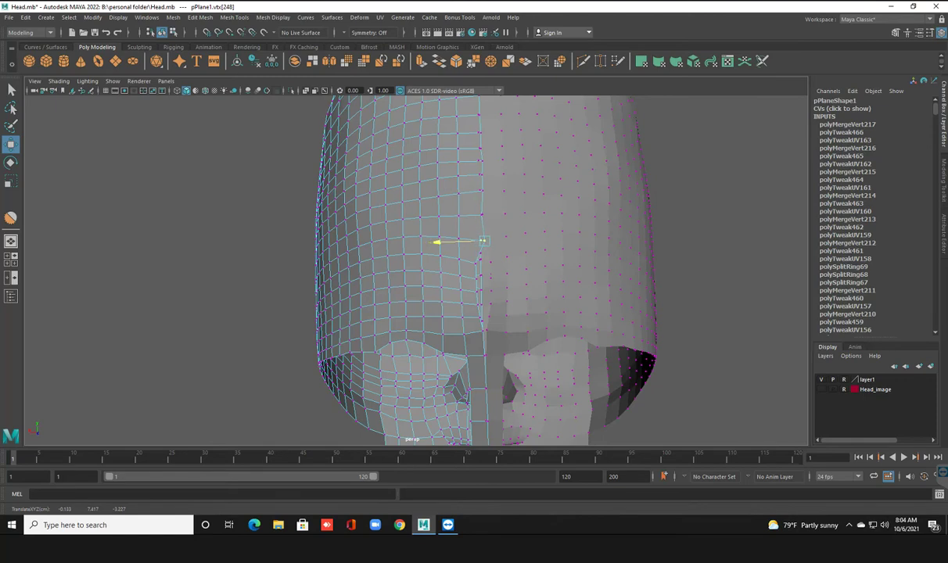
{"action": "left_click", "coordinate": [480, 265]}
{"action": "left_click_drag", "start_coordinate": [435, 264], "coordinate": [432, 264]}
{"action": "scroll", "coordinate": [432, 265], "scroll_direction": "up", "scroll_amount": 2}
{"action": "scroll", "coordinate": [432, 265], "scroll_direction": "up", "scroll_amount": 2}
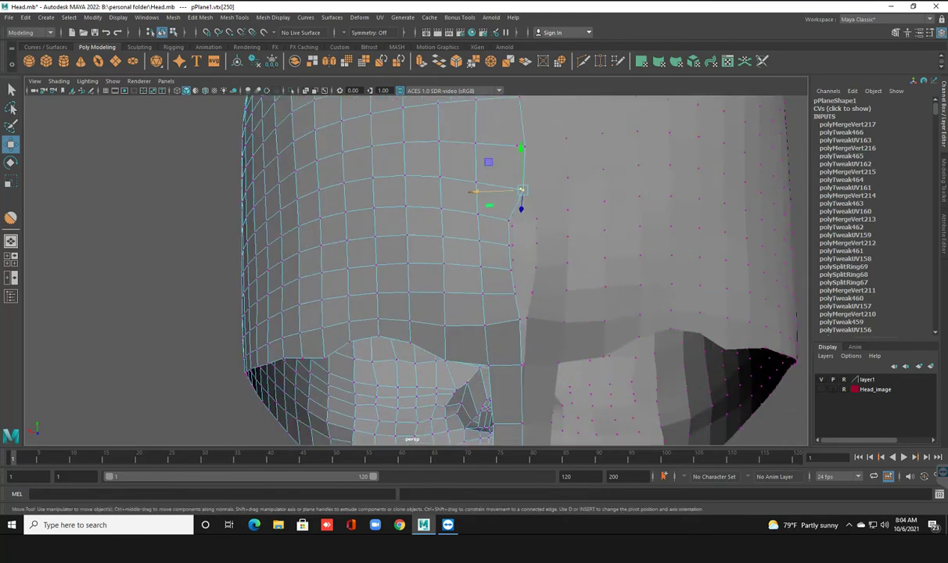
{"action": "left_click", "coordinate": [509, 221]}
{"action": "left_click_drag", "start_coordinate": [474, 222], "coordinate": [472, 222]}
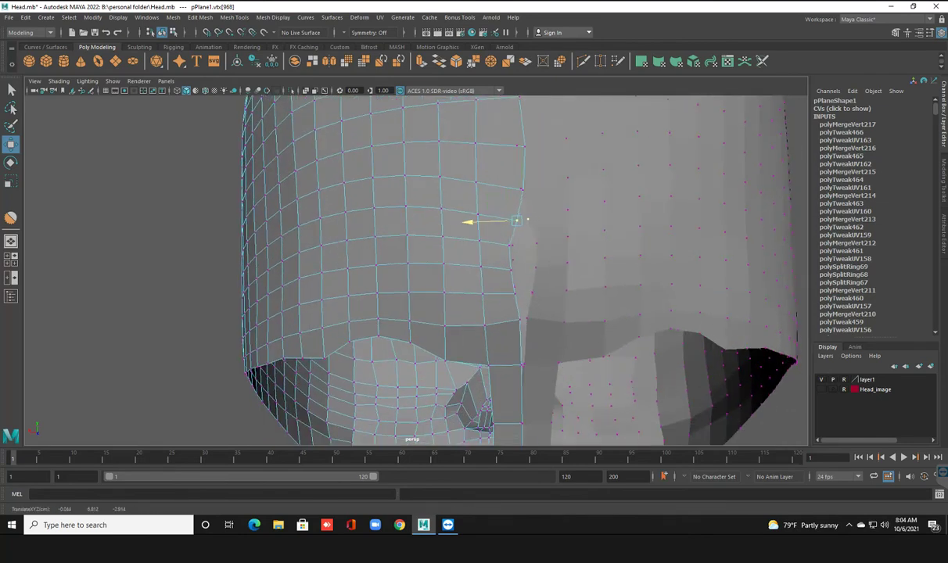
Step: Step down the seam vertex by vertex, aligning each with the centre line
{"action": "key", "text": "Down"}
{"action": "left_click_drag", "start_coordinate": [472, 246], "coordinate": [472, 246]}
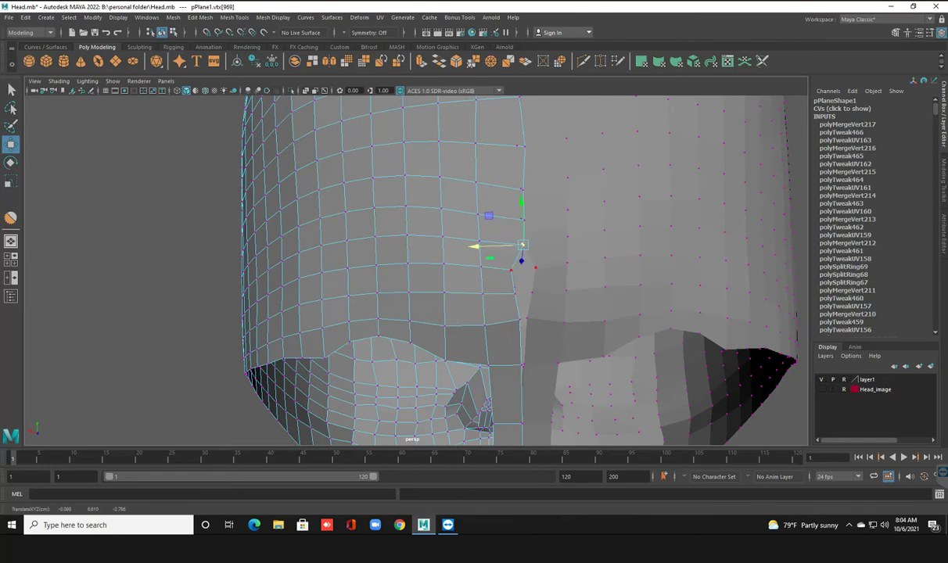
{"action": "key", "text": "Down"}
{"action": "key", "text": "Down"}
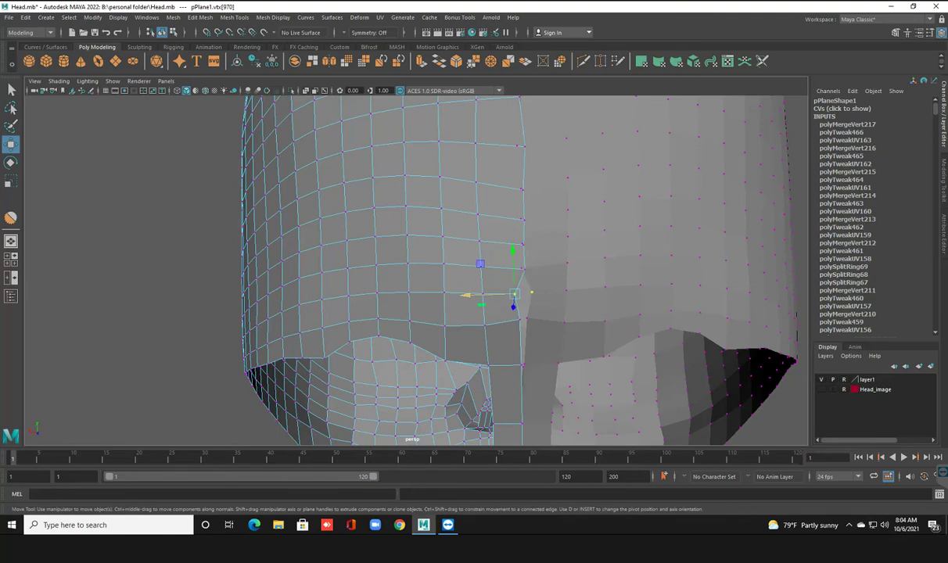
{"action": "key", "text": "Down"}
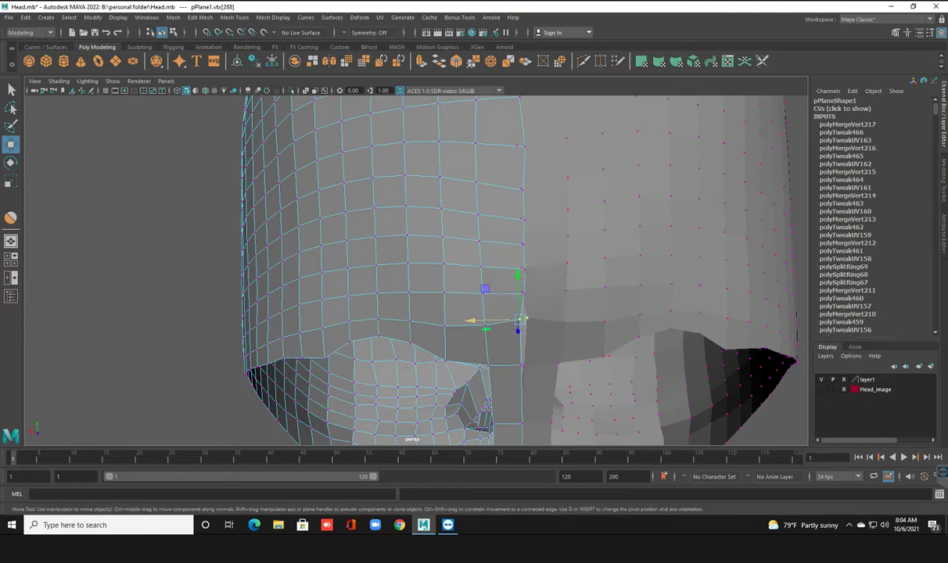
{"action": "key", "text": "Down"}
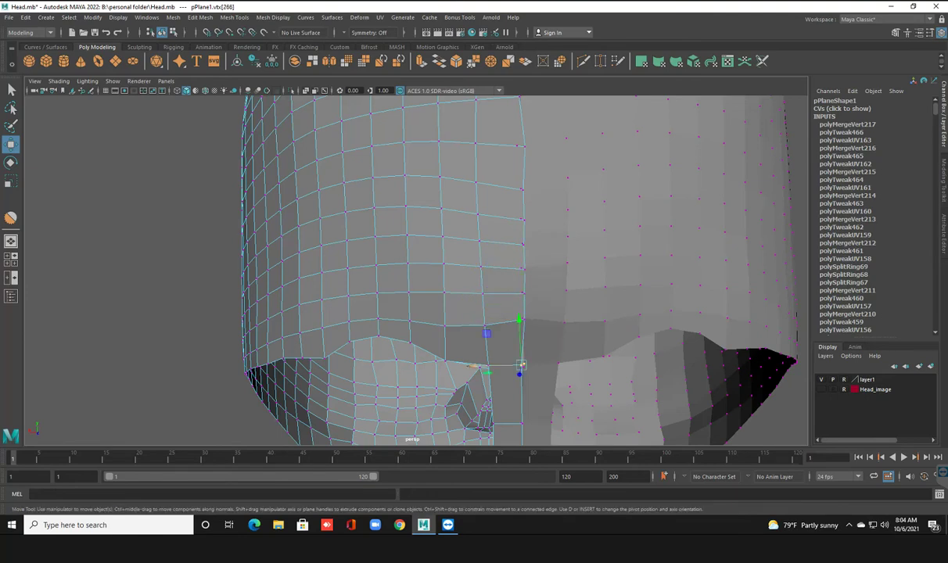
Step: Return to Object Mode, deselect the head and switch to the four-view layout
{"action": "mouse_move", "coordinate": [470, 312]}
{"action": "left_mouse_down", "text": "alt"}
{"action": "mouse_move", "coordinate": [501, 330]}
{"action": "mouse_move", "coordinate": [451, 240]}
{"action": "left_mouse_up", "text": "alt"}
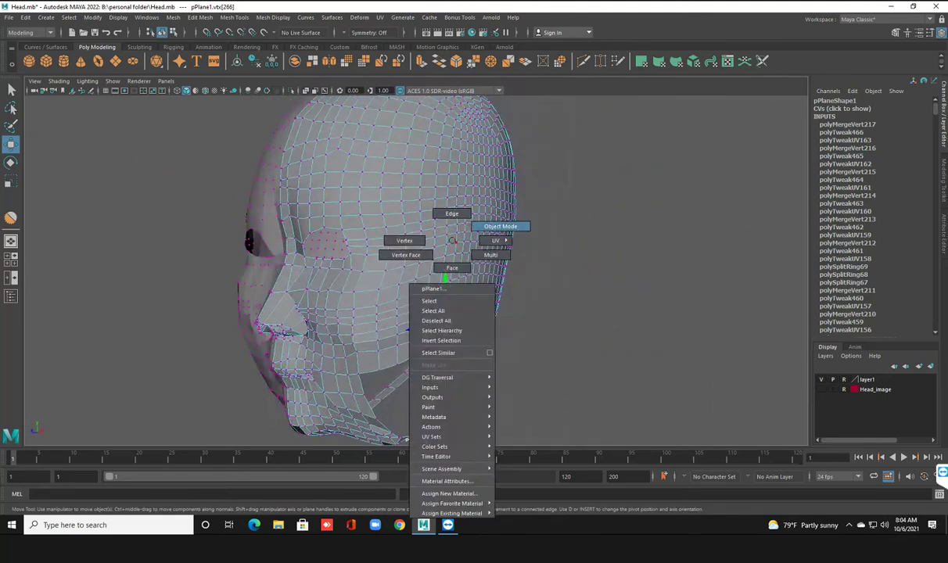
{"action": "right_click_drag", "start_coordinate": [450, 239], "coordinate": [501, 226]}
{"action": "left_click_drag", "start_coordinate": [391, 266], "coordinate": [493, 270], "text": "alt"}
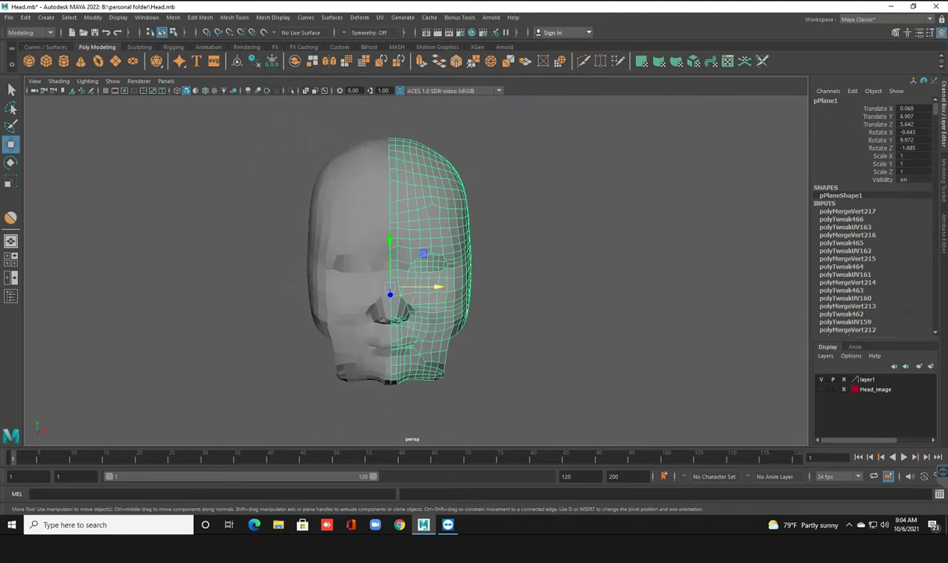
{"action": "left_click", "coordinate": [493, 270]}
{"action": "mouse_move", "coordinate": [492, 270]}
{"action": "left_mouse_down", "text": "alt"}
{"action": "mouse_move", "coordinate": [438, 274]}
{"action": "mouse_move", "coordinate": [508, 276]}
{"action": "mouse_move", "coordinate": [516, 313]}
{"action": "mouse_move", "coordinate": [477, 298]}
{"action": "mouse_move", "coordinate": [461, 301]}
{"action": "mouse_move", "coordinate": [470, 320]}
{"action": "mouse_move", "coordinate": [485, 297]}
{"action": "mouse_move", "coordinate": [474, 291]}
{"action": "left_mouse_up", "text": "alt"}
{"action": "key", "text": "space"}
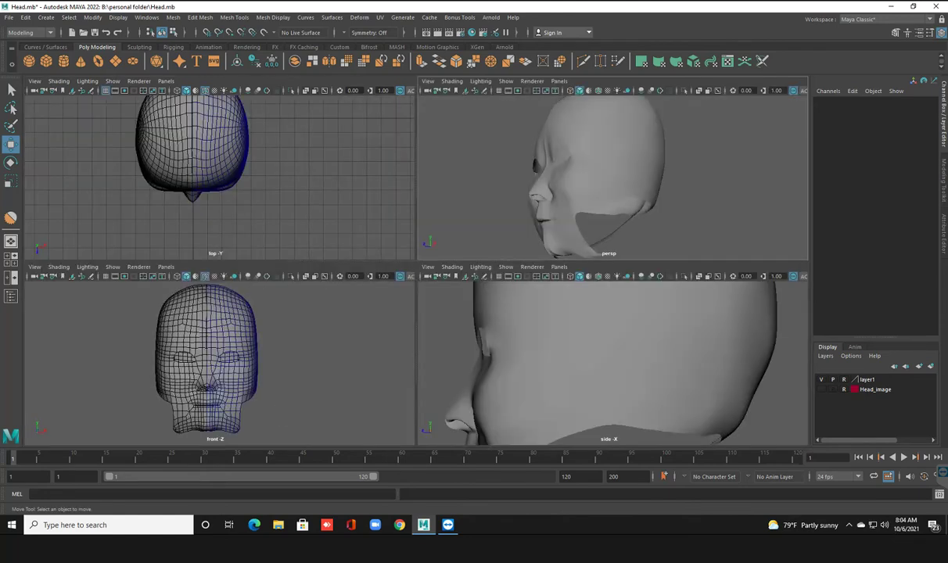
Step: Show the Head_image reference layer, save the scene, and maximize the front view
{"action": "key", "text": "s"}
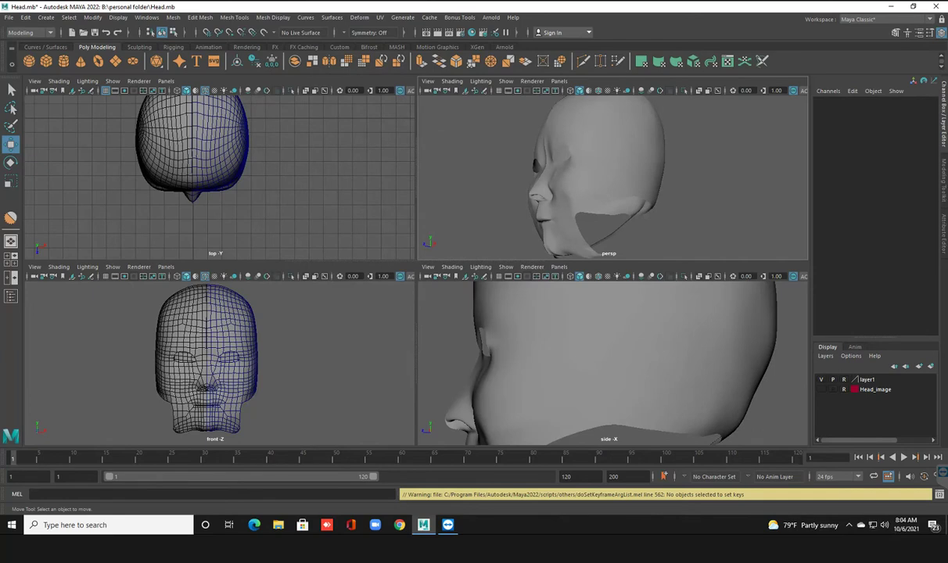
{"action": "left_click", "coordinate": [820, 389]}
{"action": "key", "text": "ctrl+s"}
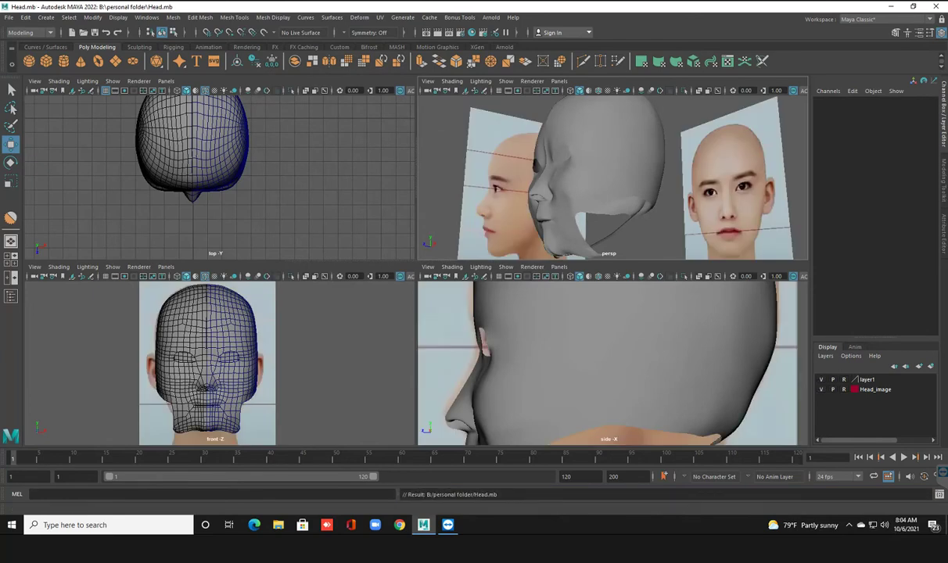
{"action": "key", "text": "space"}
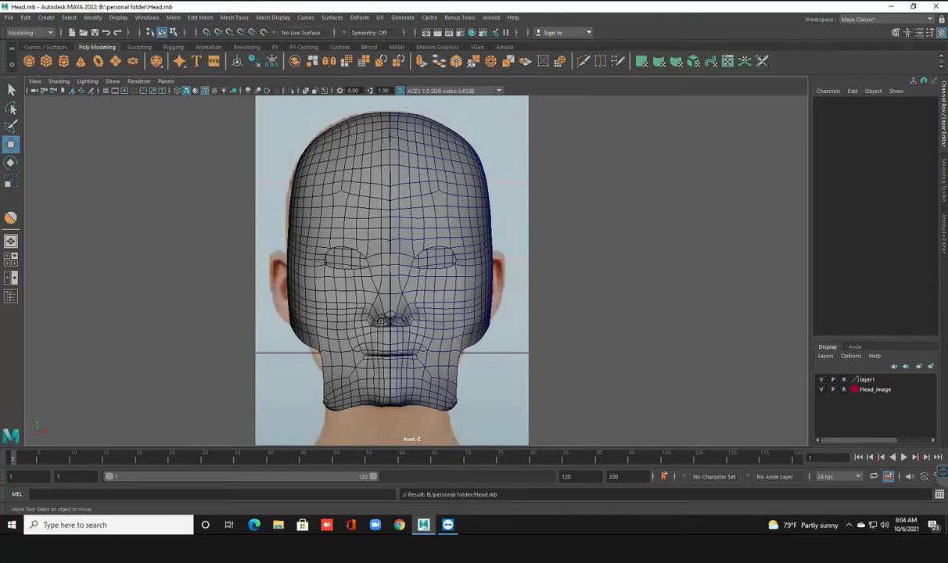
{"action": "left_click", "coordinate": [442, 219]}
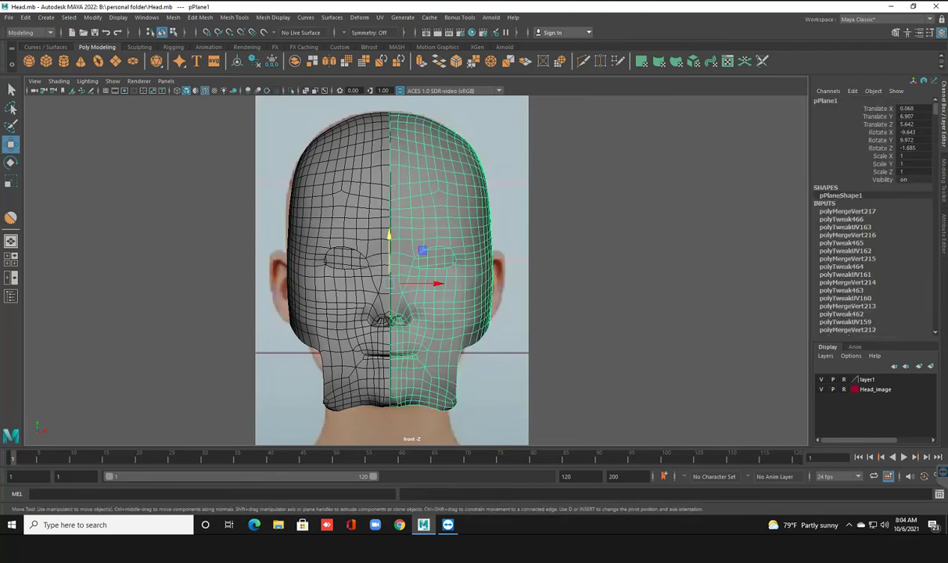
Step: Zoom in, marquee-select the lower jaw vertices, and undo an accidental move
{"action": "left_click", "coordinate": [395, 423]}
{"action": "scroll", "coordinate": [395, 419], "scroll_direction": "up", "scroll_amount": 2}
{"action": "scroll", "coordinate": [395, 419], "scroll_direction": "up", "scroll_amount": 2}
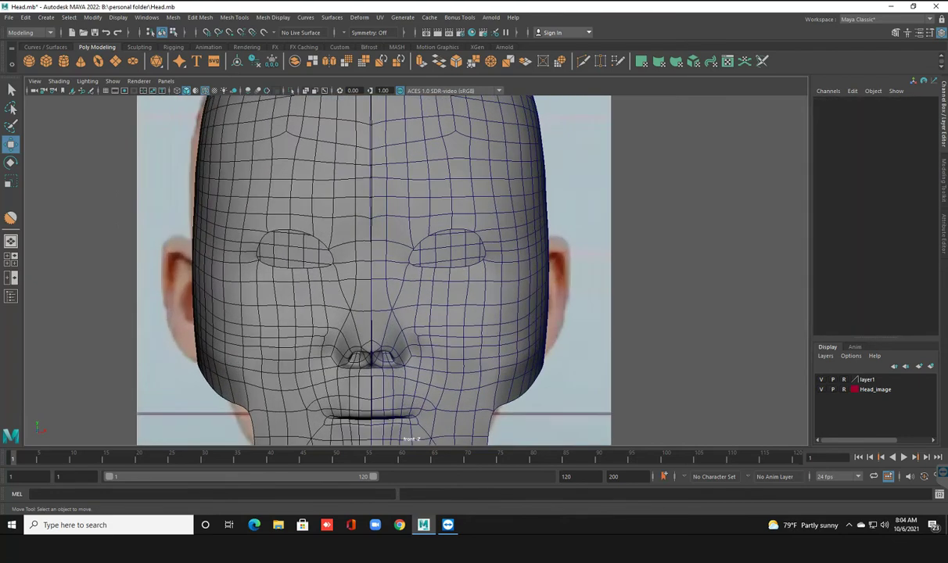
{"action": "scroll", "coordinate": [395, 419], "scroll_direction": "up", "scroll_amount": 2}
{"action": "scroll", "coordinate": [395, 419], "scroll_direction": "up", "scroll_amount": 1}
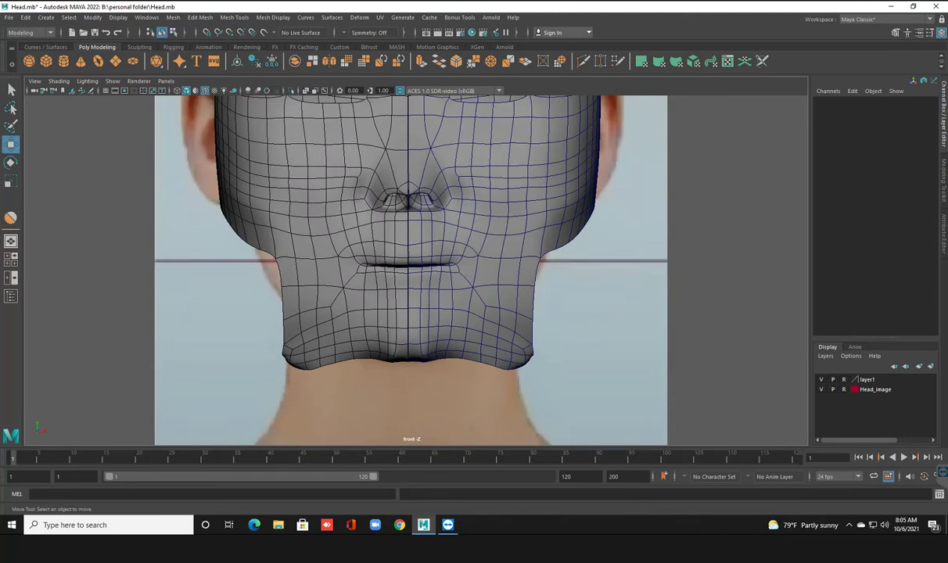
{"action": "right_click_drag", "start_coordinate": [505, 251], "coordinate": [462, 252]}
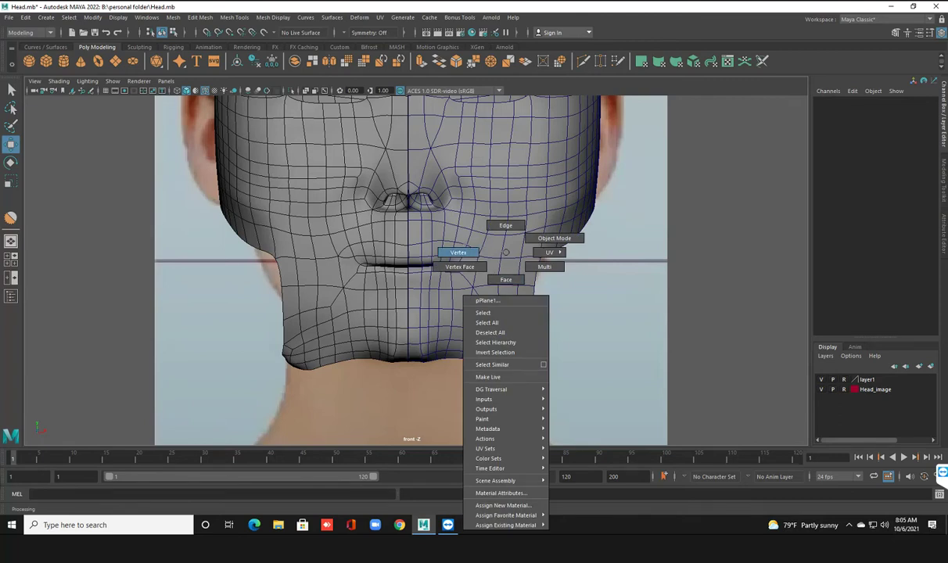
{"action": "left_click", "coordinate": [459, 252]}
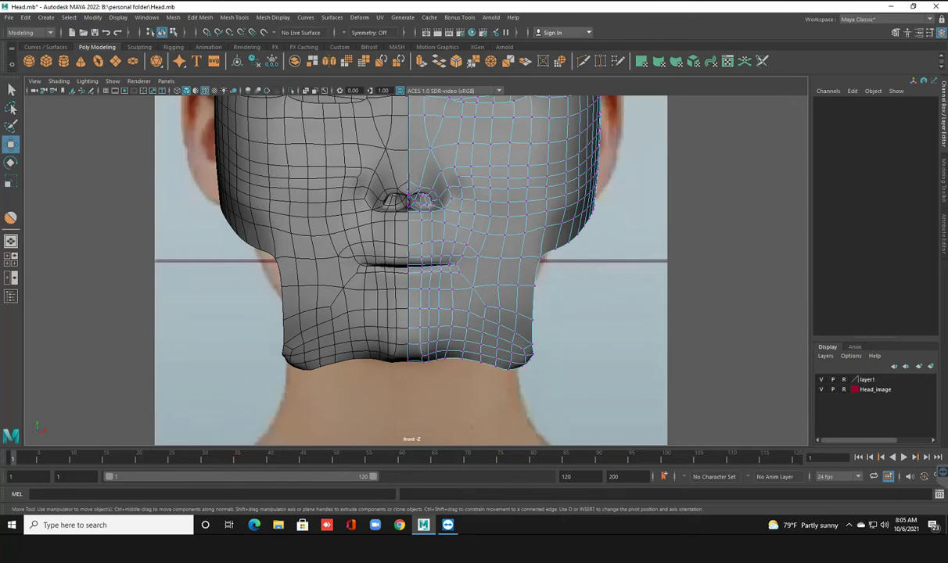
{"action": "left_click_drag", "start_coordinate": [539, 281], "coordinate": [273, 376]}
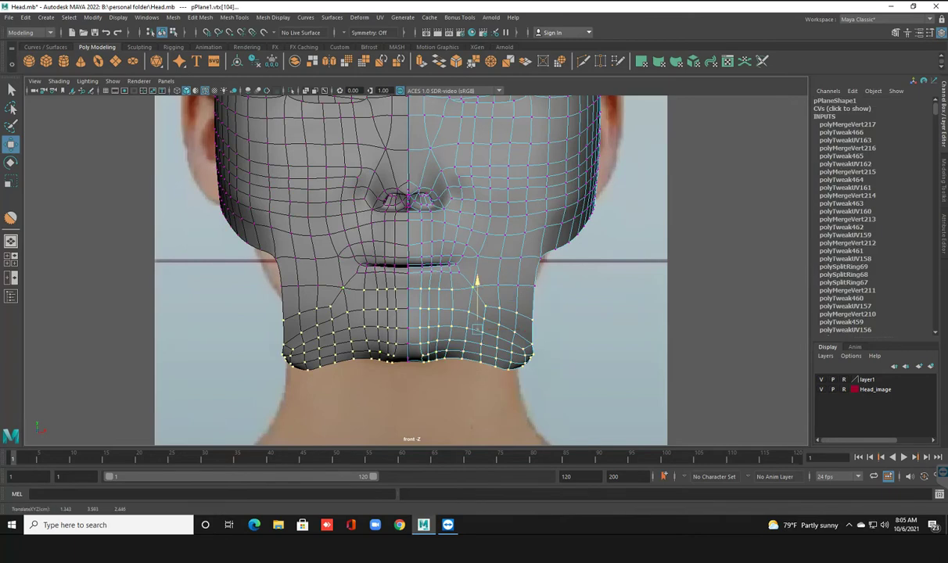
{"action": "left_click_drag", "start_coordinate": [476, 281], "coordinate": [476, 263]}
{"action": "key", "text": "ctrl+z"}
Step: Switch to face mode and marquee-select the bottom rows of jaw and neck faces
{"action": "right_click", "coordinate": [495, 252]}
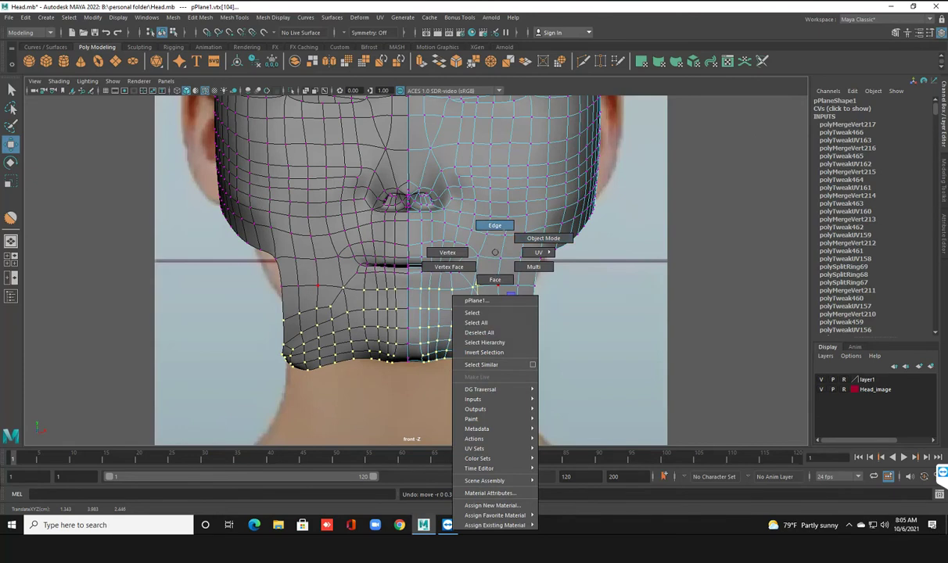
{"action": "left_click", "coordinate": [495, 226]}
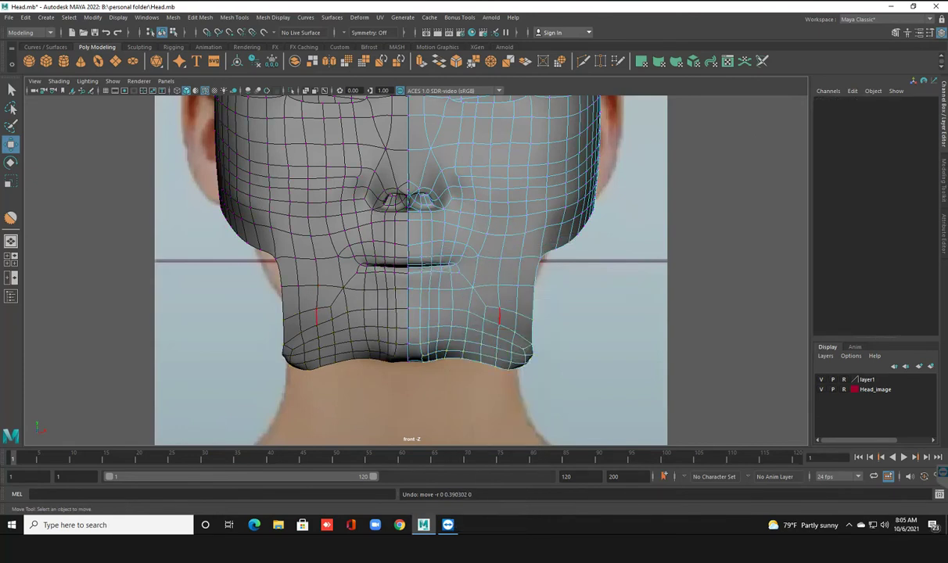
{"action": "right_click_drag", "start_coordinate": [507, 250], "coordinate": [507, 277]}
{"action": "left_click_drag", "start_coordinate": [509, 279], "coordinate": [513, 280]}
{"action": "mouse_move", "coordinate": [588, 313]}
{"action": "left_mouse_down"}
{"action": "mouse_move", "coordinate": [472, 317]}
{"action": "mouse_move", "coordinate": [419, 379]}
{"action": "left_mouse_up"}
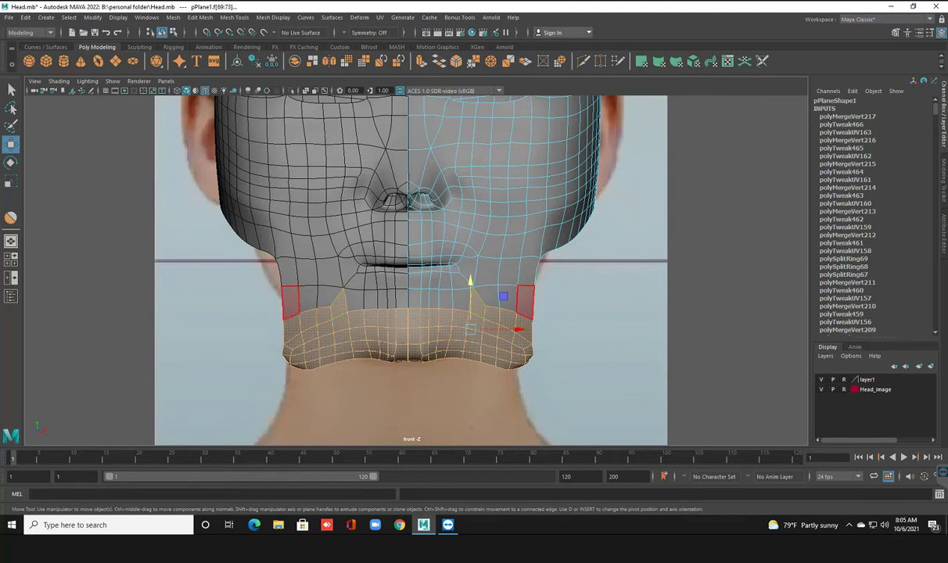
Step: Add the jaw-corner faces, drop the centre column from the selection, and view from the side
{"action": "left_click", "coordinate": [486, 297], "text": "shift"}
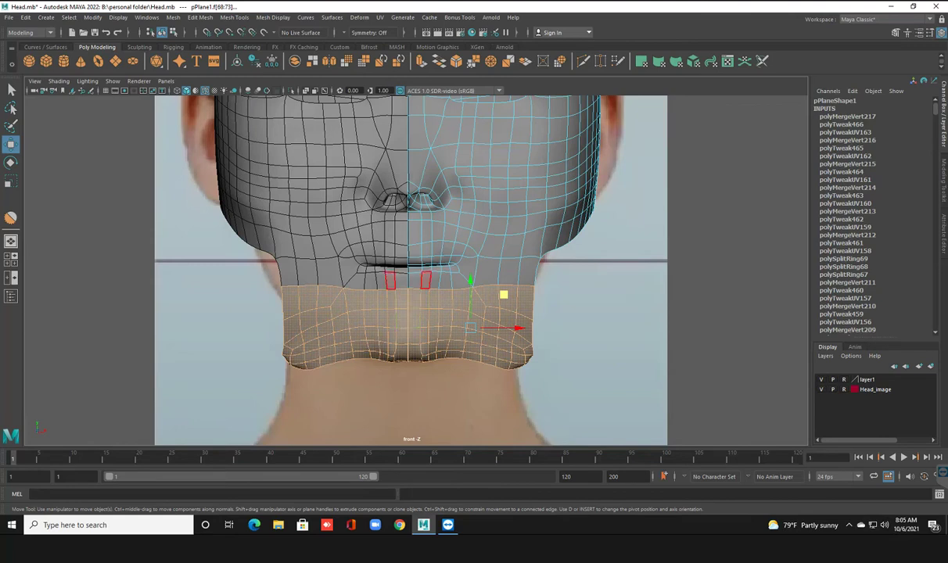
{"action": "mouse_move", "coordinate": [407, 291]}
{"action": "left_mouse_down", "text": "ctrl"}
{"action": "mouse_move", "coordinate": [408, 352]}
{"action": "mouse_move", "coordinate": [391, 320]}
{"action": "left_mouse_up", "text": "ctrl"}
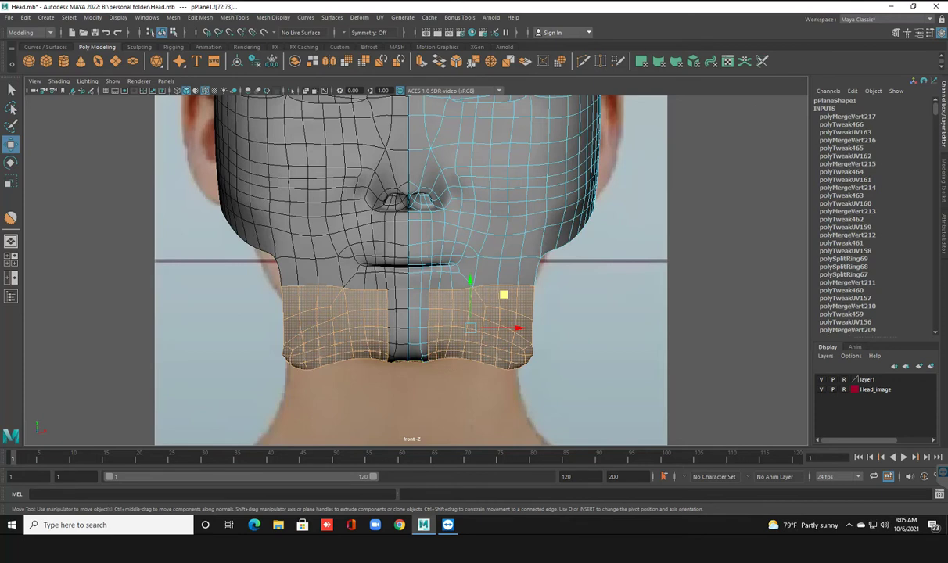
{"action": "key", "text": "space"}
{"action": "key", "text": "space"}
{"action": "scroll", "coordinate": [532, 364], "scroll_direction": "down", "scroll_amount": 3}
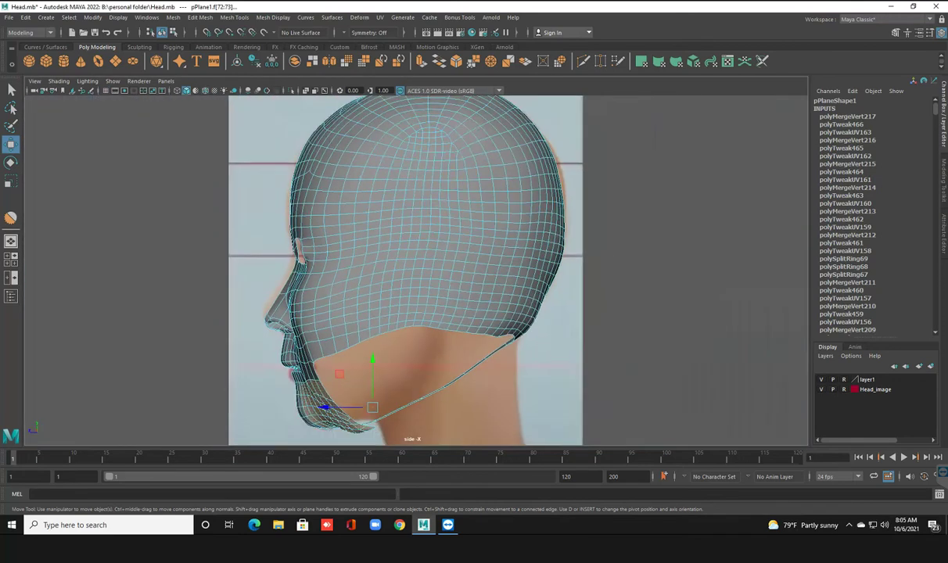
Step: Orbit around the head in perspective to review the jaw face selection
{"action": "scroll", "coordinate": [406, 270], "scroll_direction": "down", "scroll_amount": 1}
{"action": "left_click_drag", "start_coordinate": [405, 270], "coordinate": [438, 270], "text": "alt"}
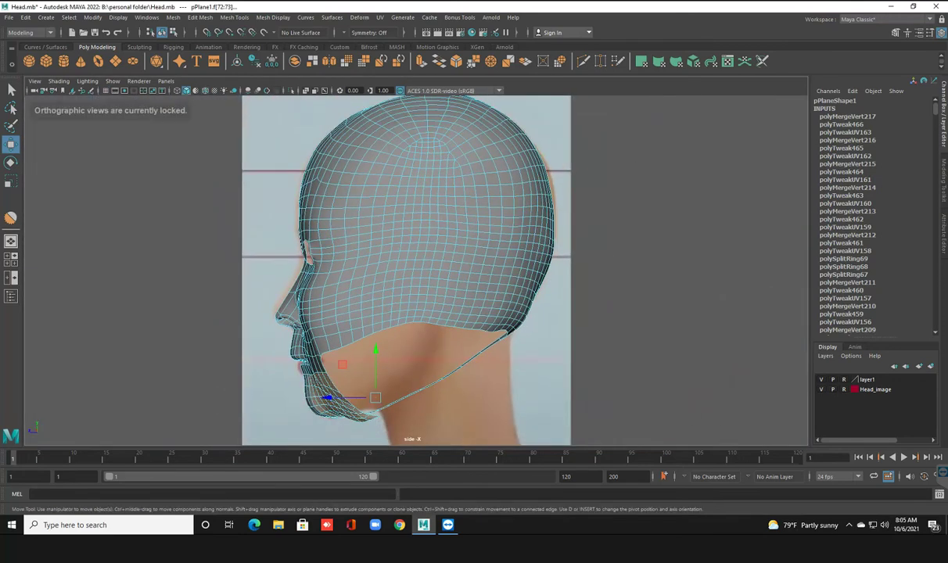
{"action": "key", "text": "space"}
{"action": "key", "text": "space"}
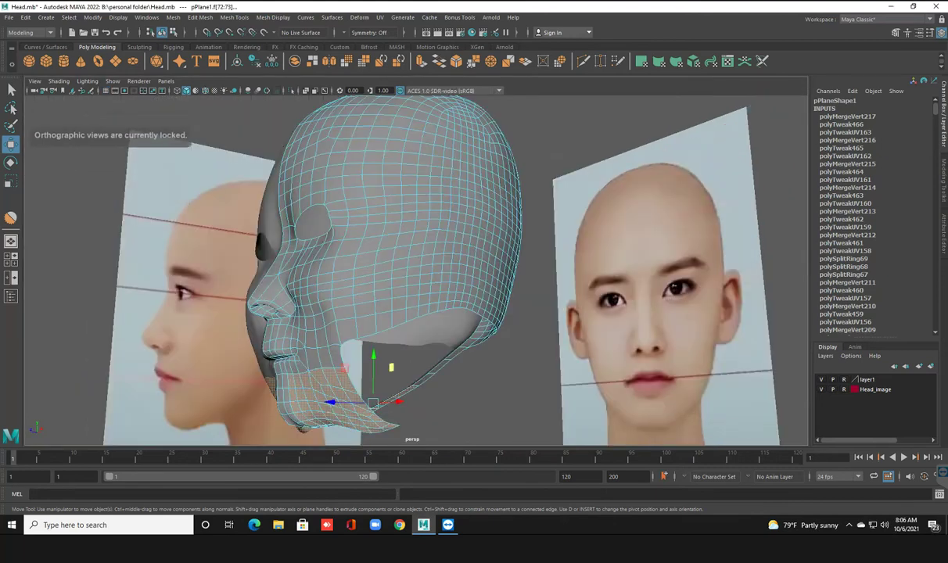
{"action": "left_click_drag", "start_coordinate": [405, 270], "coordinate": [469, 258], "text": "alt"}
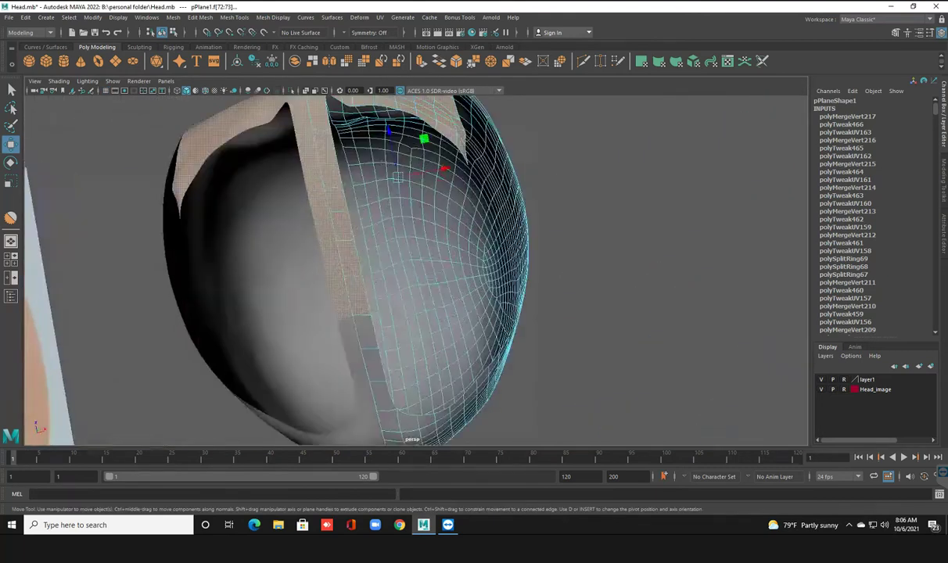
{"action": "right_click_drag", "start_coordinate": [469, 258], "coordinate": [532, 258], "text": "alt"}
{"action": "right_click_drag", "start_coordinate": [405, 270], "coordinate": [368, 270], "text": "alt"}
{"action": "left_click_drag", "start_coordinate": [405, 270], "coordinate": [422, 289], "text": "alt"}
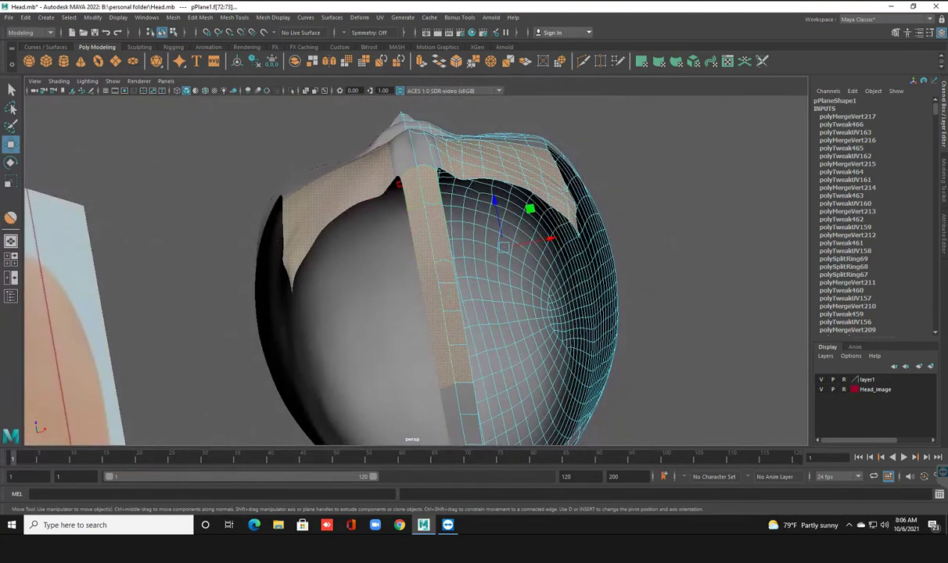
{"action": "left_click", "coordinate": [415, 187]}
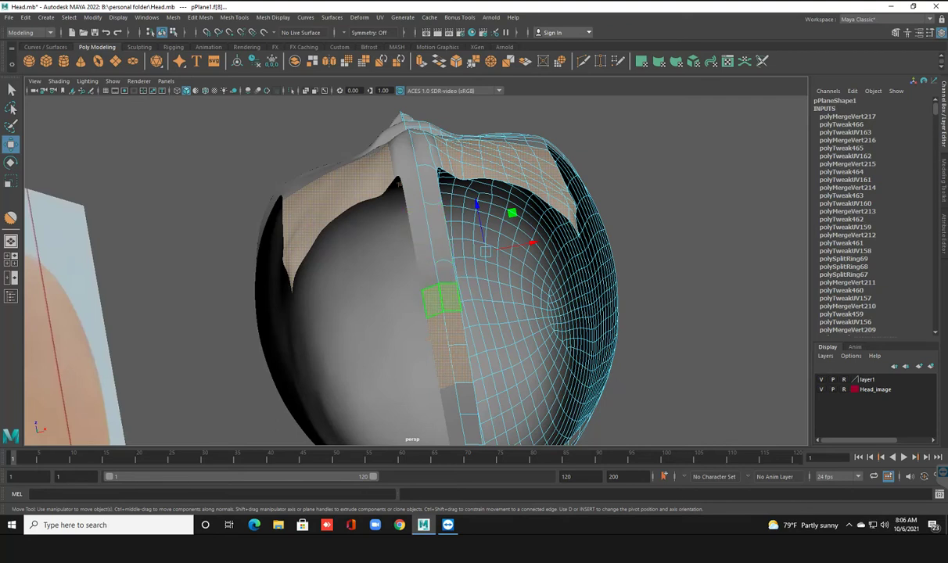
{"action": "mouse_move", "coordinate": [438, 359]}
{"action": "left_mouse_down", "text": "alt"}
{"action": "mouse_move", "coordinate": [485, 344]}
{"action": "mouse_move", "coordinate": [626, 328]}
{"action": "mouse_move", "coordinate": [487, 349]}
{"action": "mouse_move", "coordinate": [467, 370]}
{"action": "mouse_move", "coordinate": [406, 349]}
{"action": "mouse_move", "coordinate": [359, 350]}
{"action": "mouse_move", "coordinate": [406, 350]}
{"action": "left_mouse_up", "text": "alt"}
{"action": "left_click", "coordinate": [626, 329]}
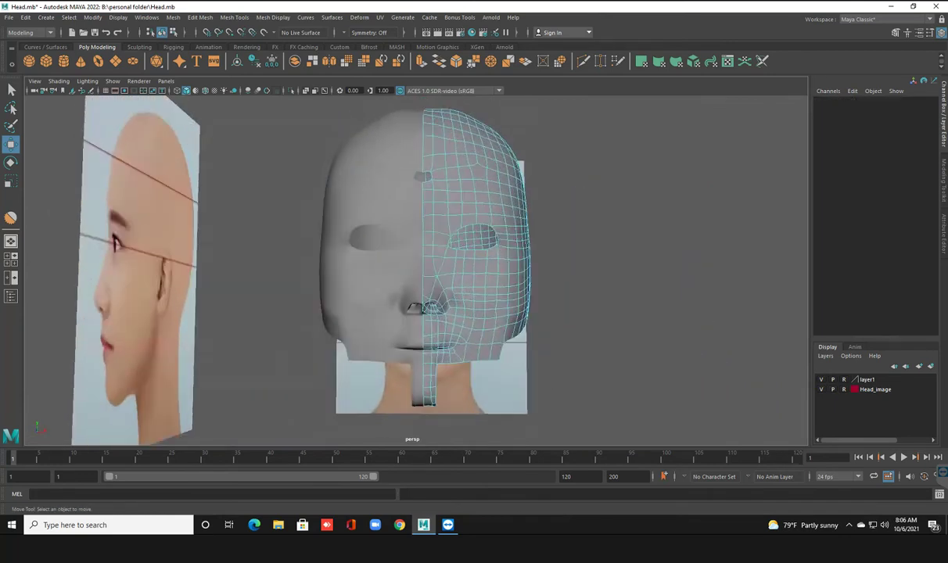
Step: Undo the jaw face deletion and readjust the selected jaw faces
{"action": "key", "text": "ctrl+z"}
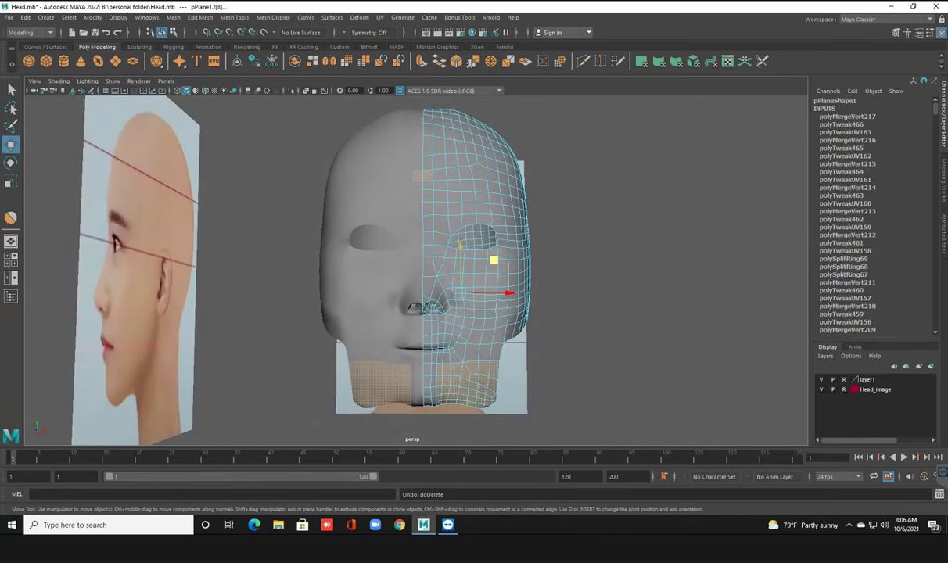
{"action": "left_click_drag", "start_coordinate": [494, 260], "coordinate": [493, 309]}
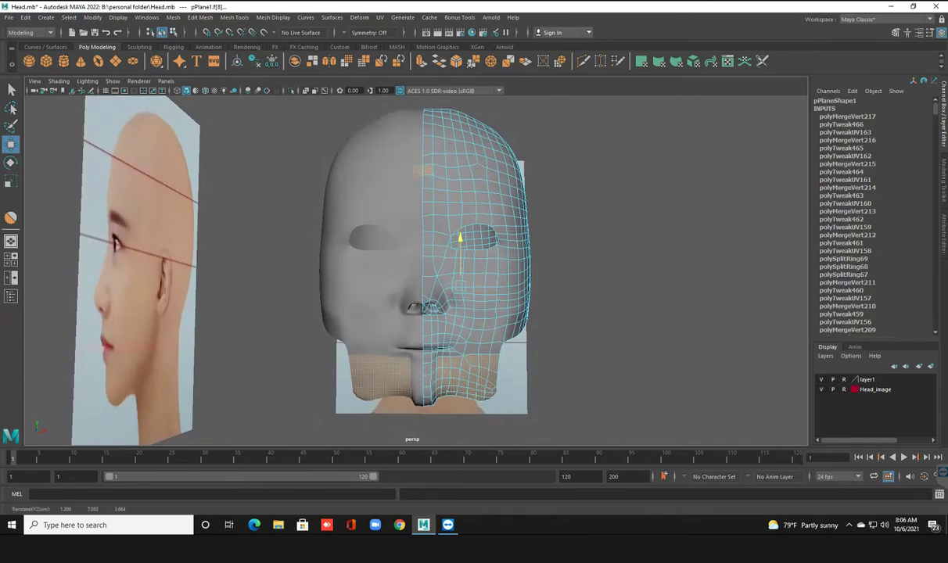
{"action": "left_click_drag", "start_coordinate": [460, 243], "coordinate": [460, 227]}
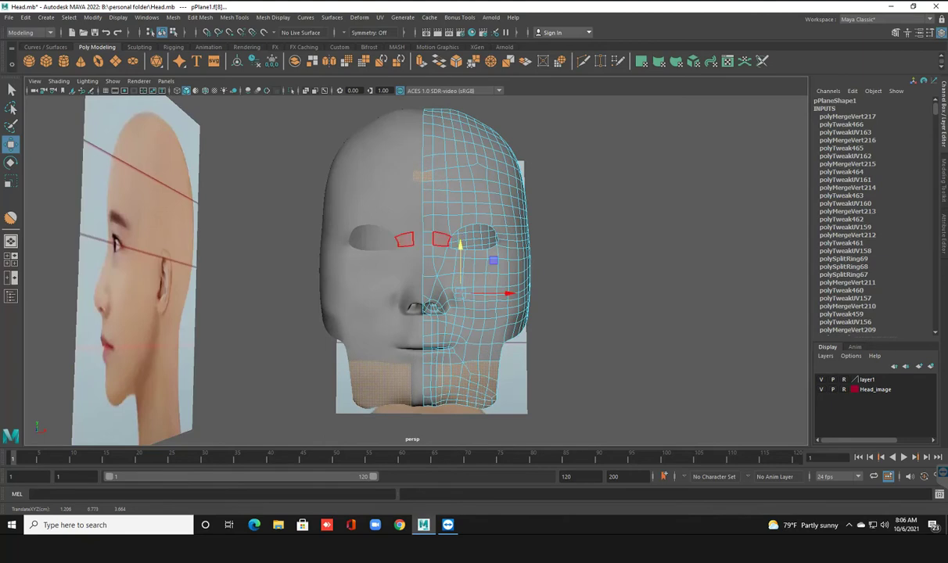
{"action": "key", "text": "ctrl+z"}
{"action": "key", "text": "ctrl+z"}
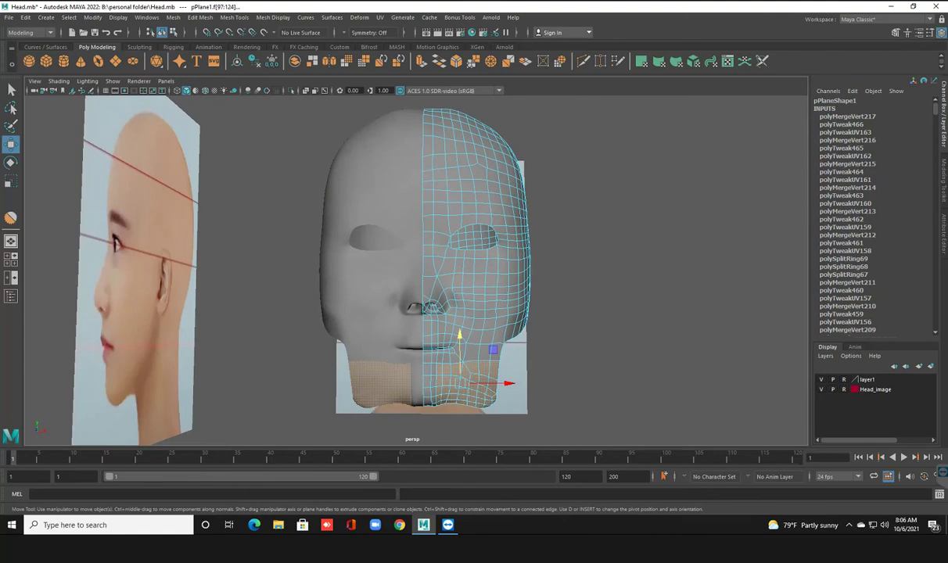
{"action": "left_click_drag", "start_coordinate": [422, 266], "coordinate": [547, 196], "text": "alt"}
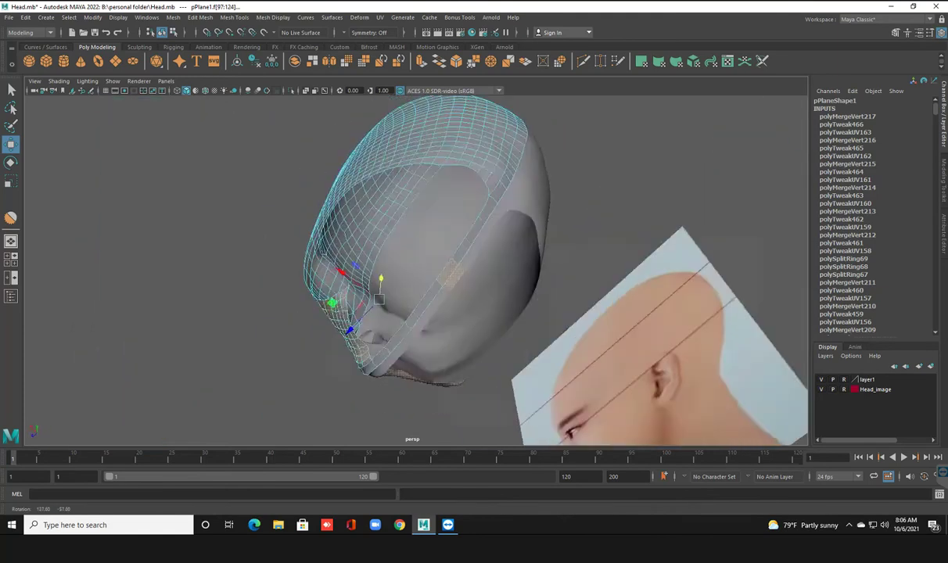
{"action": "key", "text": "d"}
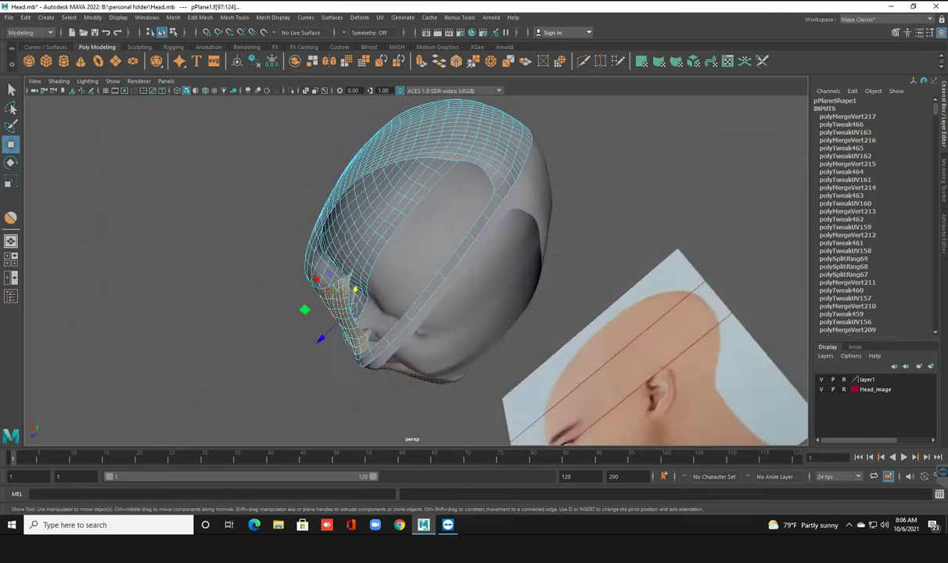
{"action": "left_click_drag", "start_coordinate": [422, 266], "coordinate": [282, 313], "text": "alt"}
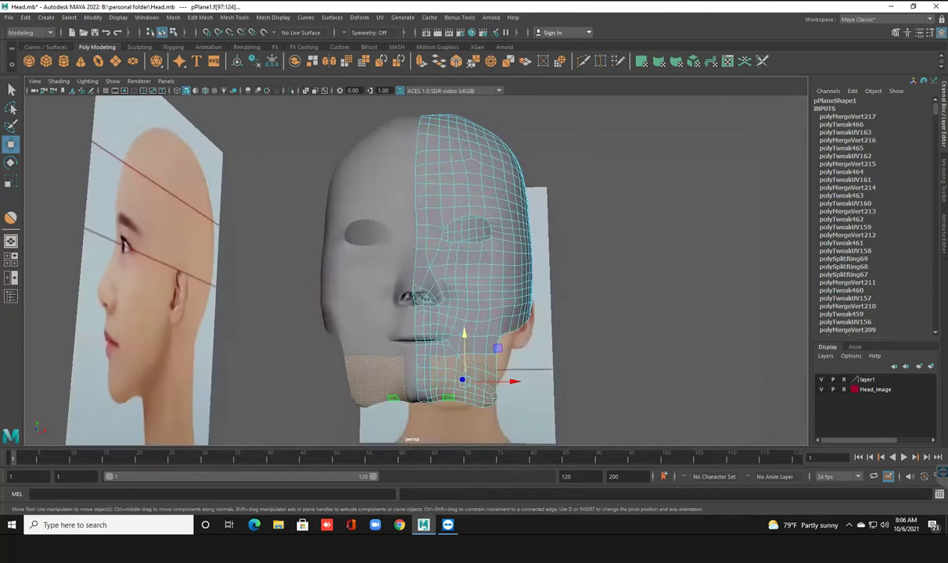
Step: Delete the selected lower jaw faces, save Head.mb, and maximize the front view
{"action": "key", "text": "Delete"}
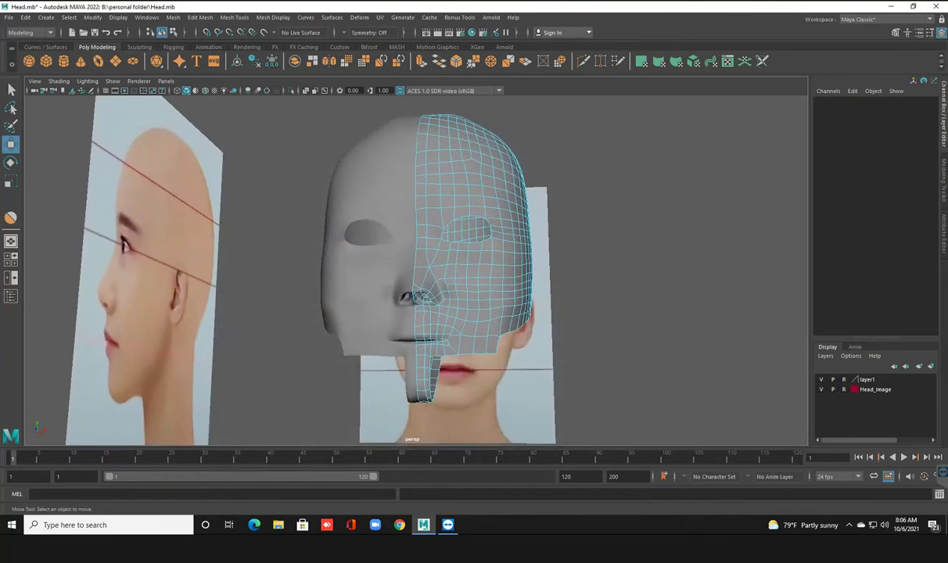
{"action": "key", "text": "ctrl+s"}
{"action": "key", "text": "space"}
{"action": "key", "text": "space"}
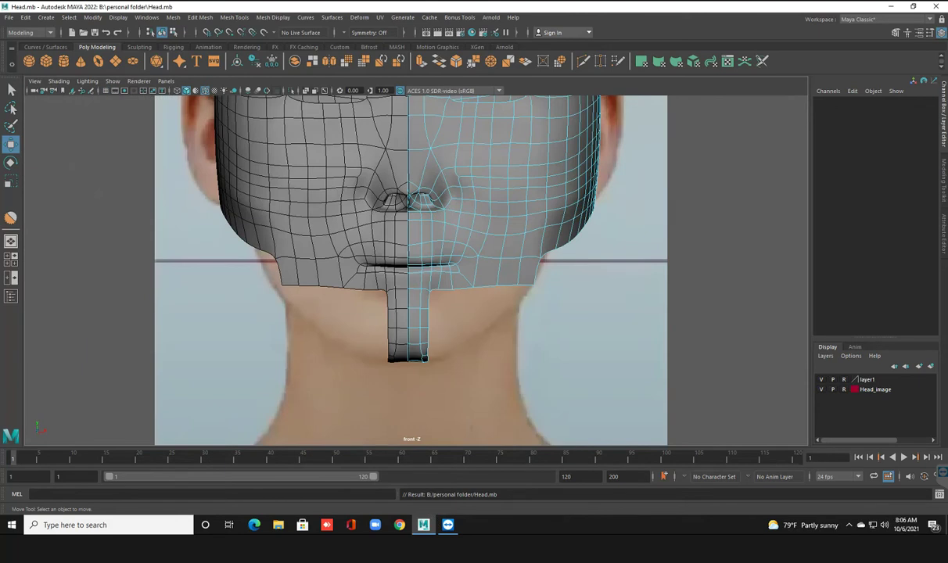
{"action": "right_click", "coordinate": [480, 251]}
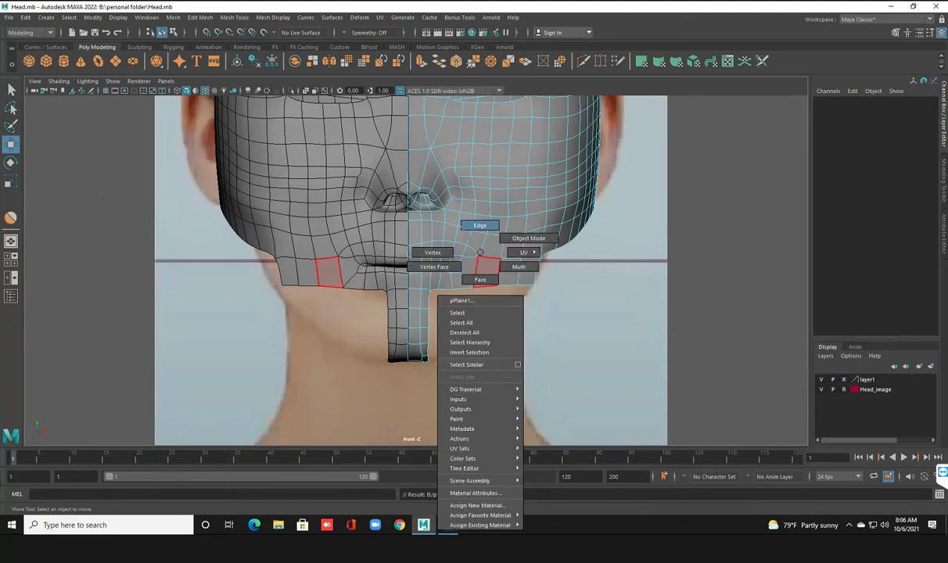
Step: Select the bottom jawline edges in edge mode
{"action": "left_click", "coordinate": [479, 226]}
{"action": "scroll", "coordinate": [407, 270], "scroll_direction": "up", "scroll_amount": 3}
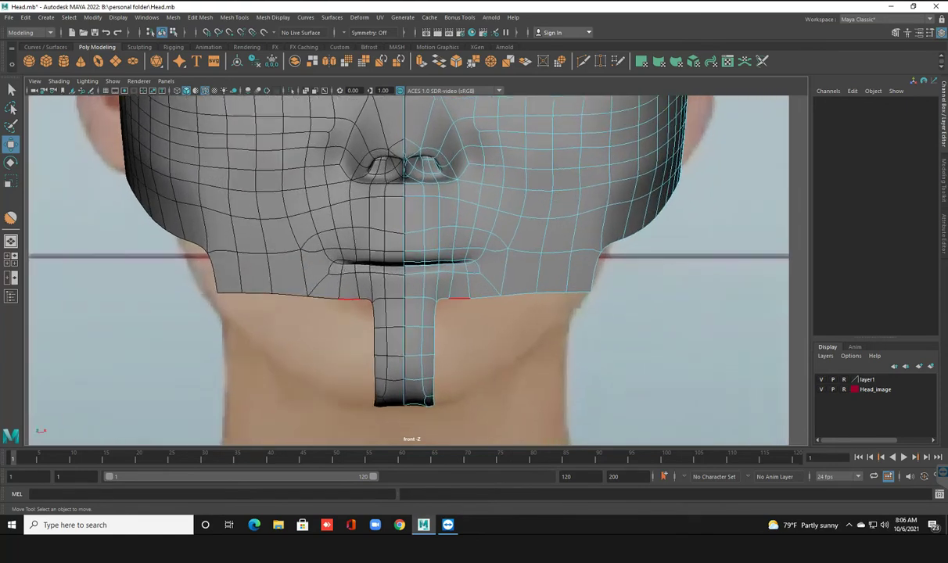
{"action": "left_click", "coordinate": [443, 300]}
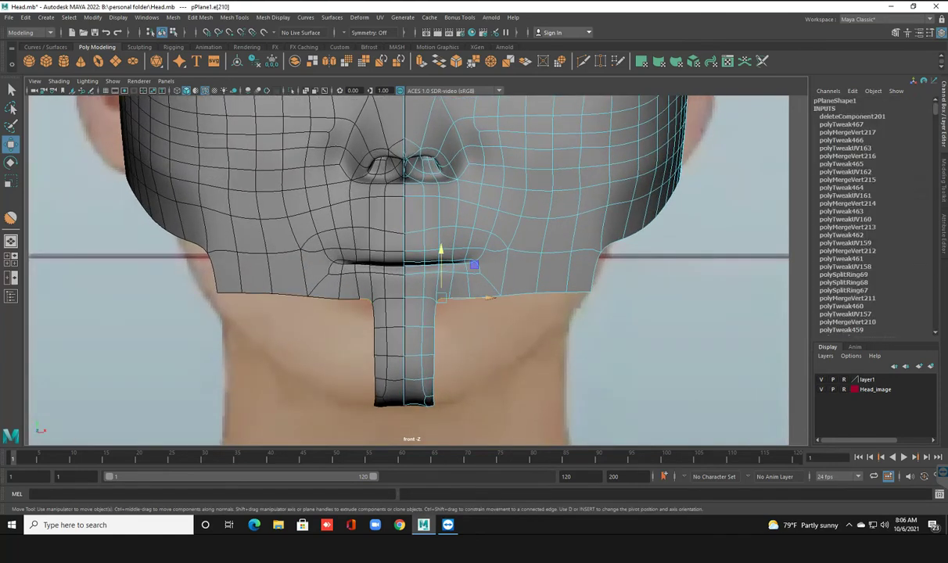
{"action": "key", "text": "q"}
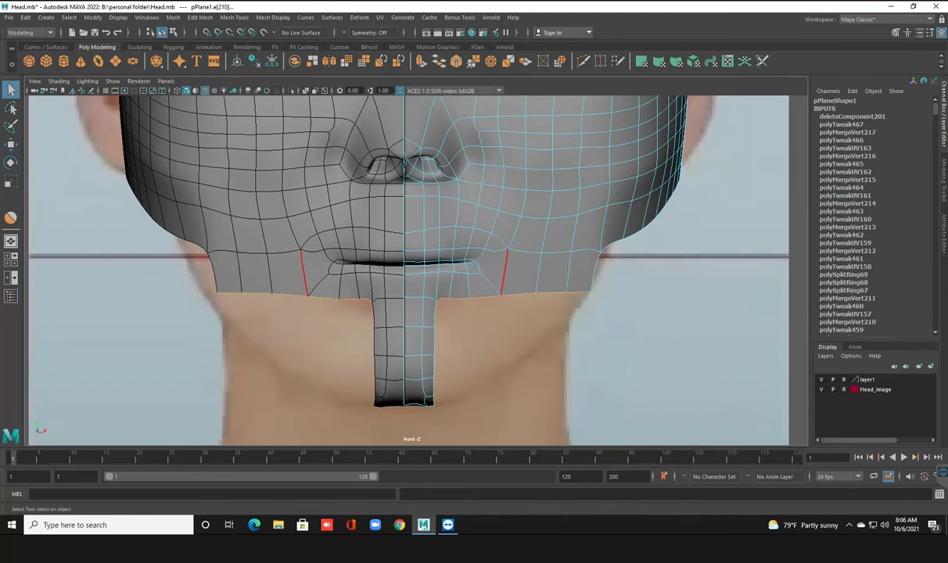
{"action": "left_click", "coordinate": [505, 270]}
{"action": "key", "text": "w"}
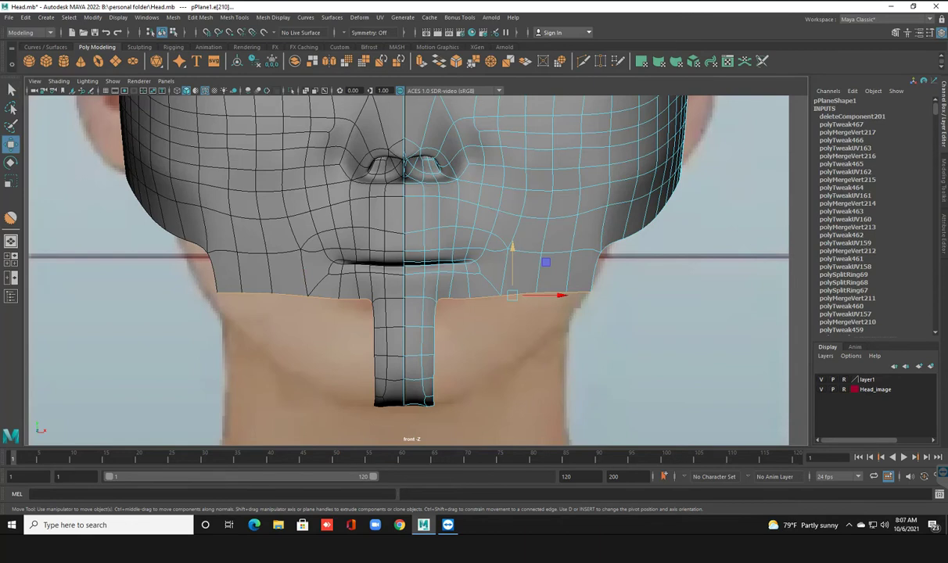
Step: Extrude the jaw edges down one row, flaring them slightly outward on X
{"action": "left_click_drag", "start_coordinate": [517, 246], "coordinate": [516, 271], "text": "shift"}
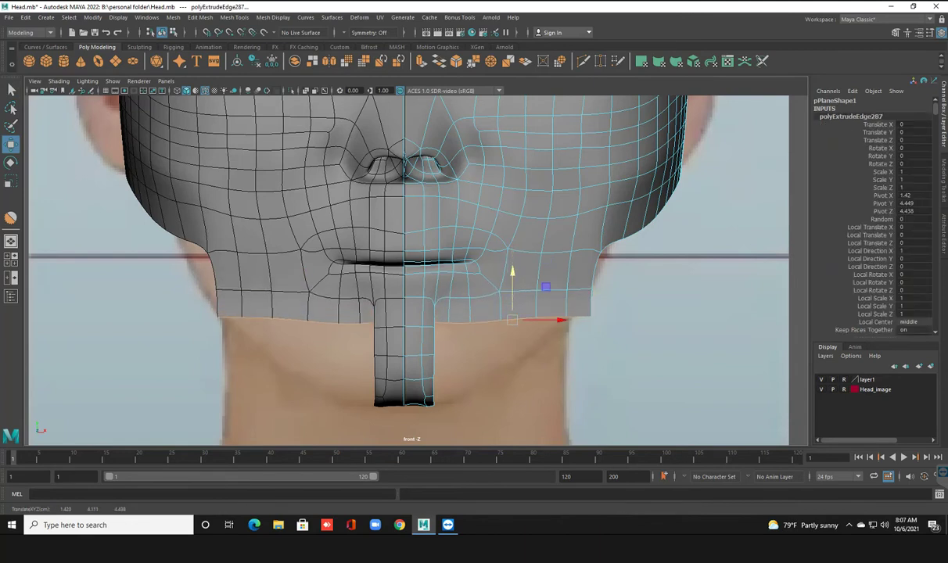
{"action": "left_click", "coordinate": [557, 320]}
{"action": "left_click_drag", "start_coordinate": [557, 320], "coordinate": [562, 320]}
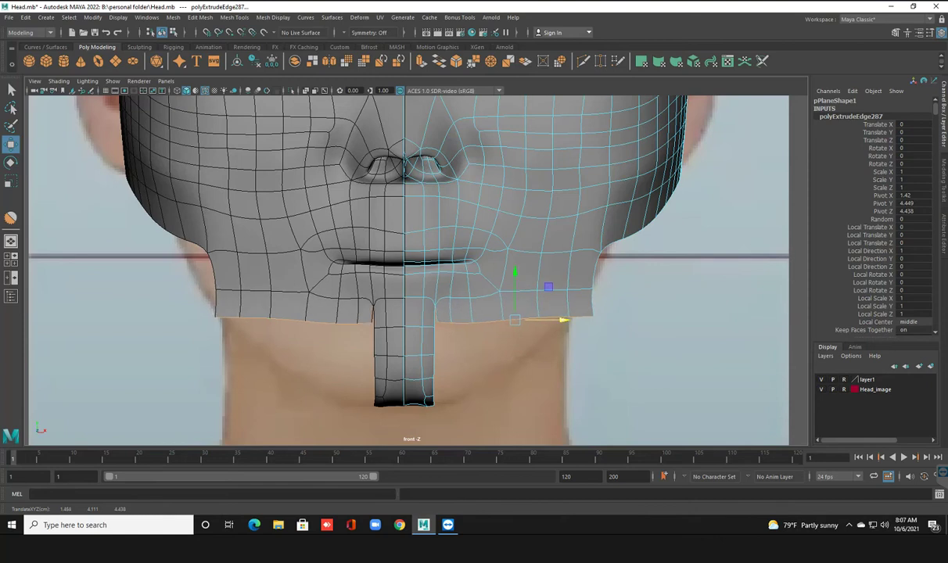
{"action": "key", "text": "r"}
{"action": "key", "text": "w"}
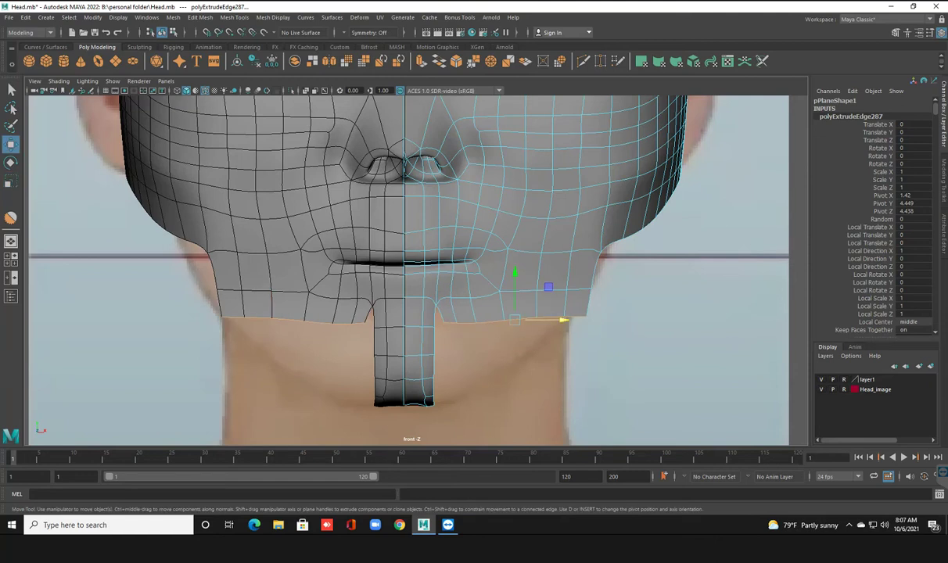
{"action": "left_click_drag", "start_coordinate": [563, 320], "coordinate": [556, 320]}
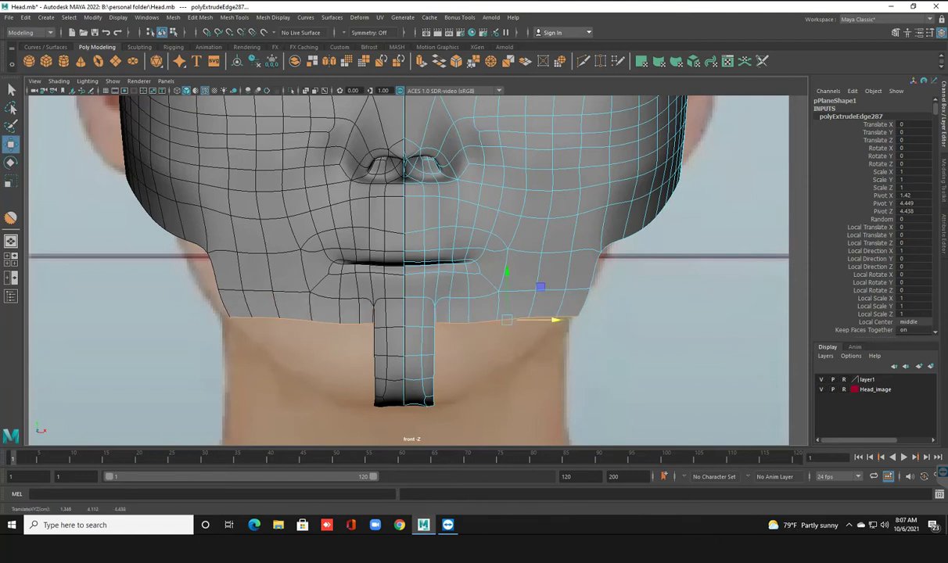
{"action": "left_click_drag", "start_coordinate": [507, 274], "coordinate": [507, 276]}
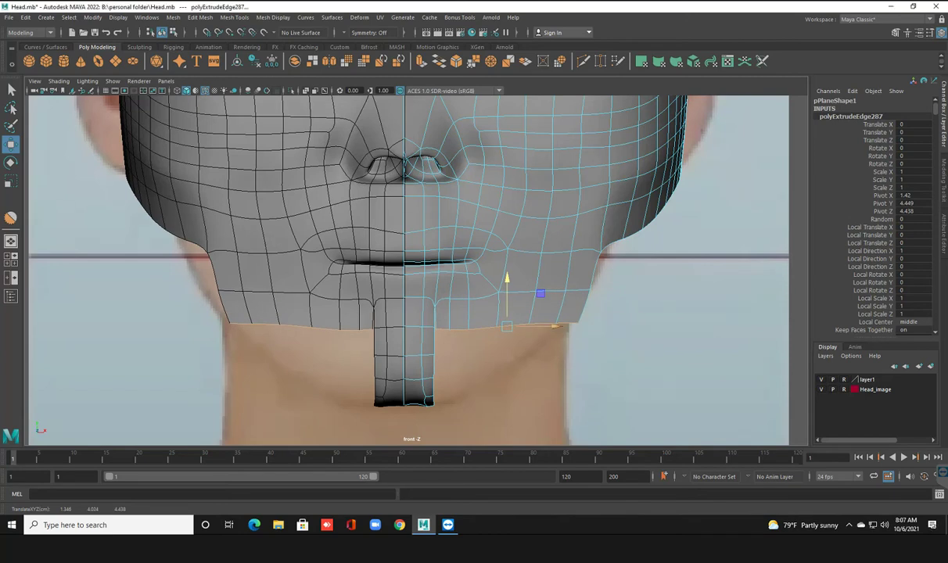
{"action": "key", "text": "space"}
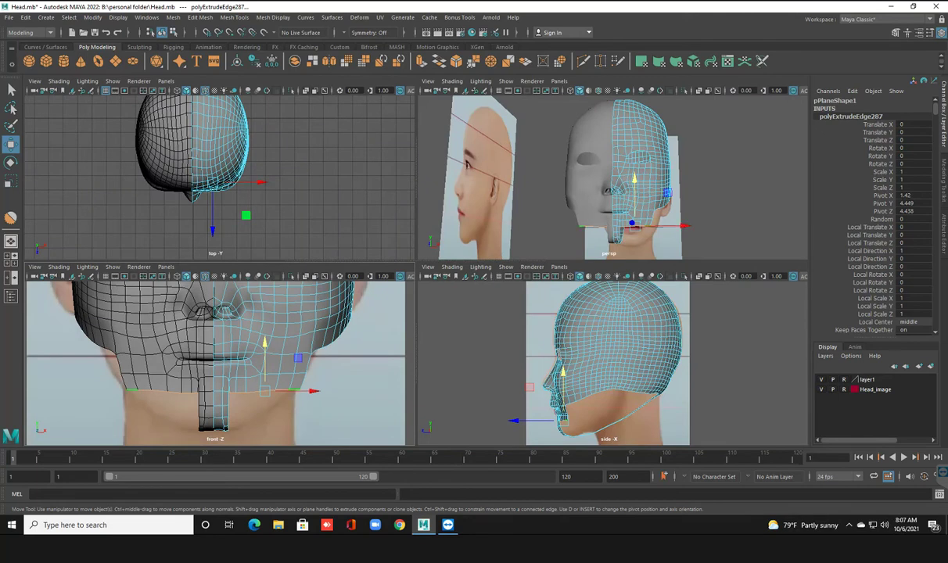
Step: Shift the new jaw edge row along Z in the side view
{"action": "key", "text": "r"}
{"action": "mouse_move", "coordinate": [180, 363]}
{"action": "middle_mouse_down"}
{"action": "mouse_move", "coordinate": [120, 362]}
{"action": "mouse_move", "coordinate": [184, 362]}
{"action": "middle_mouse_up"}
{"action": "key", "text": "w"}
{"action": "key", "text": "w"}
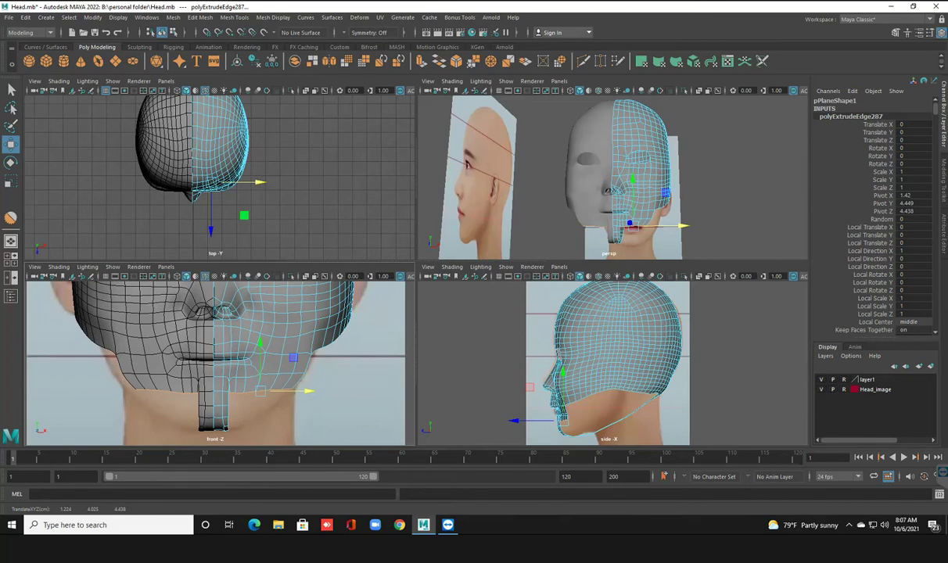
{"action": "scroll", "coordinate": [614, 174], "scroll_direction": "up", "scroll_amount": 3}
{"action": "scroll", "coordinate": [614, 173], "scroll_direction": "down", "scroll_amount": 3}
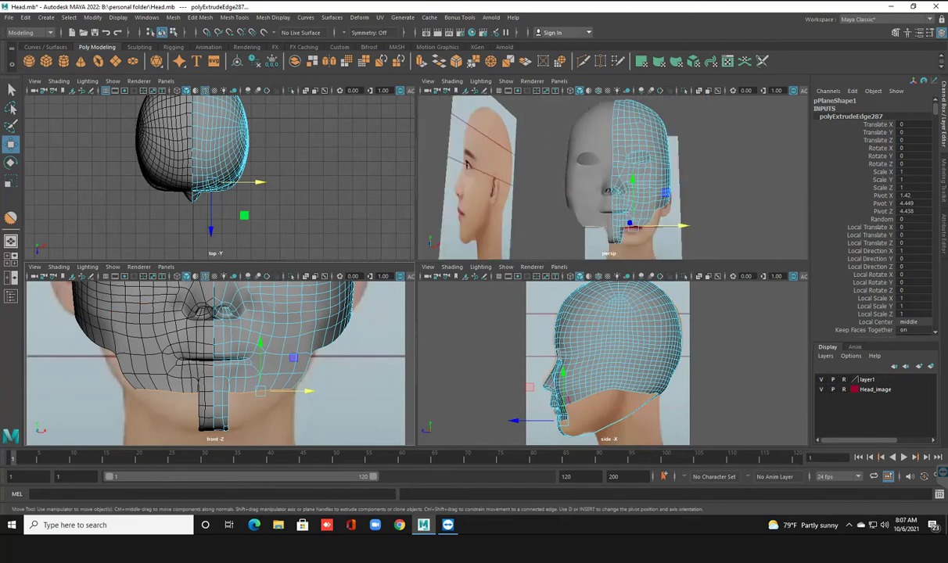
{"action": "left_click_drag", "start_coordinate": [513, 421], "coordinate": [517, 420]}
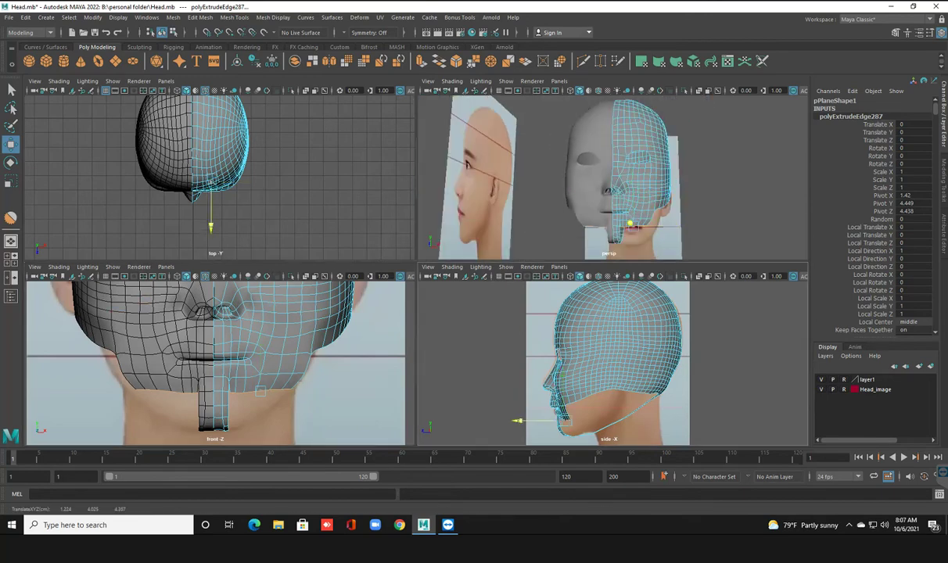
{"action": "left_click_drag", "start_coordinate": [517, 421], "coordinate": [514, 420]}
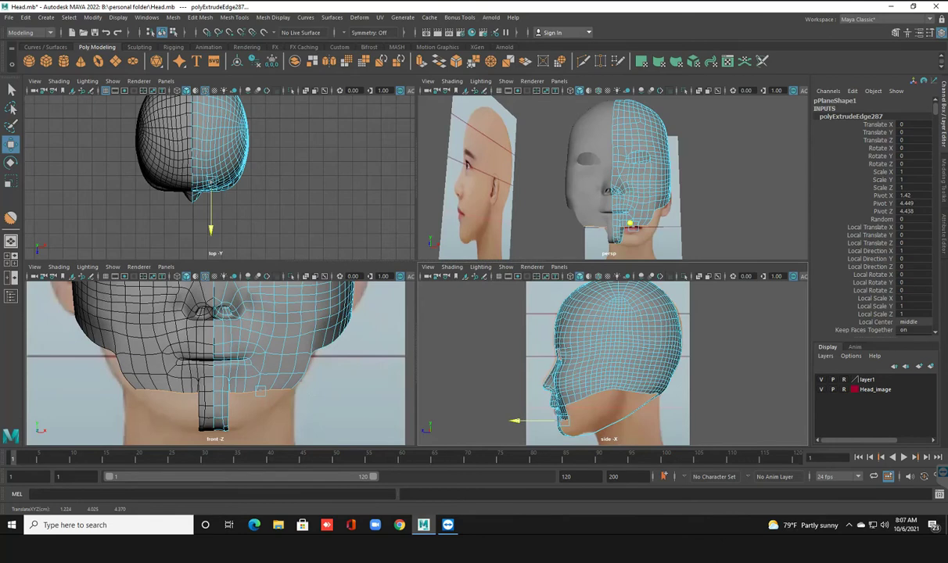
Step: Match the row's depth to the side profile and return to the single front view
{"action": "scroll", "coordinate": [604, 406], "scroll_direction": "up", "scroll_amount": 3}
{"action": "scroll", "coordinate": [603, 406], "scroll_direction": "up", "scroll_amount": 3}
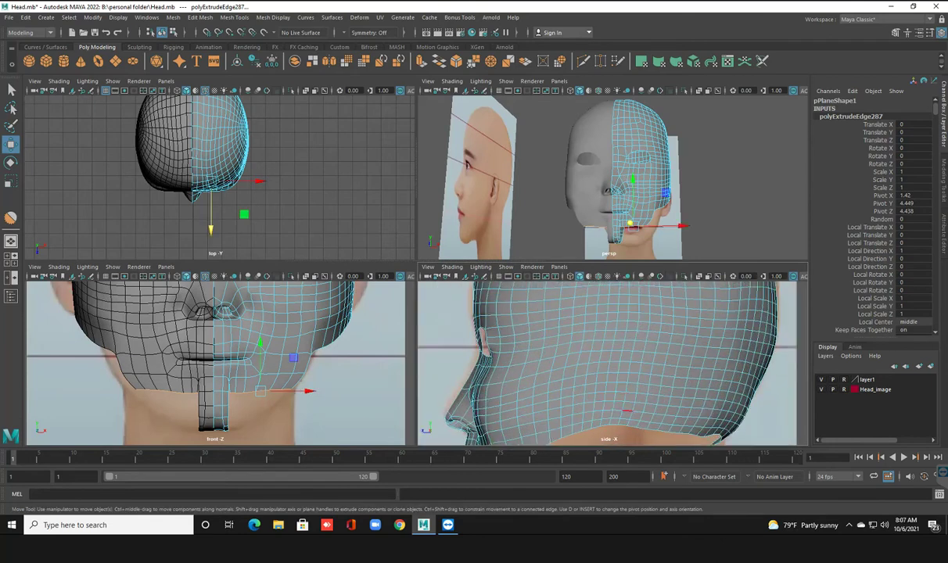
{"action": "scroll", "coordinate": [604, 406], "scroll_direction": "down", "scroll_amount": 3}
{"action": "scroll", "coordinate": [603, 406], "scroll_direction": "down", "scroll_amount": 2}
{"action": "scroll", "coordinate": [603, 406], "scroll_direction": "down", "scroll_amount": 1}
{"action": "middle_click_drag", "start_coordinate": [469, 377], "coordinate": [516, 368]}
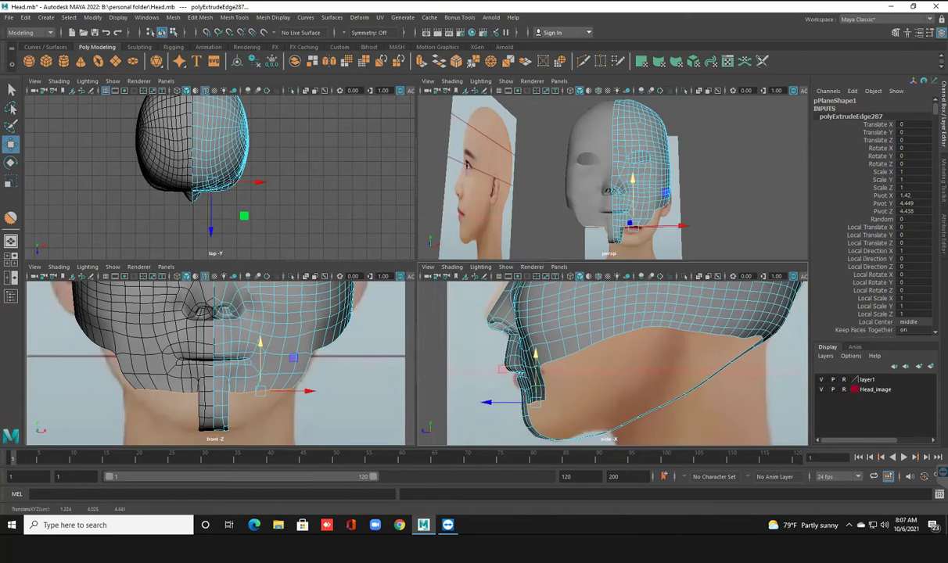
{"action": "key", "text": "space"}
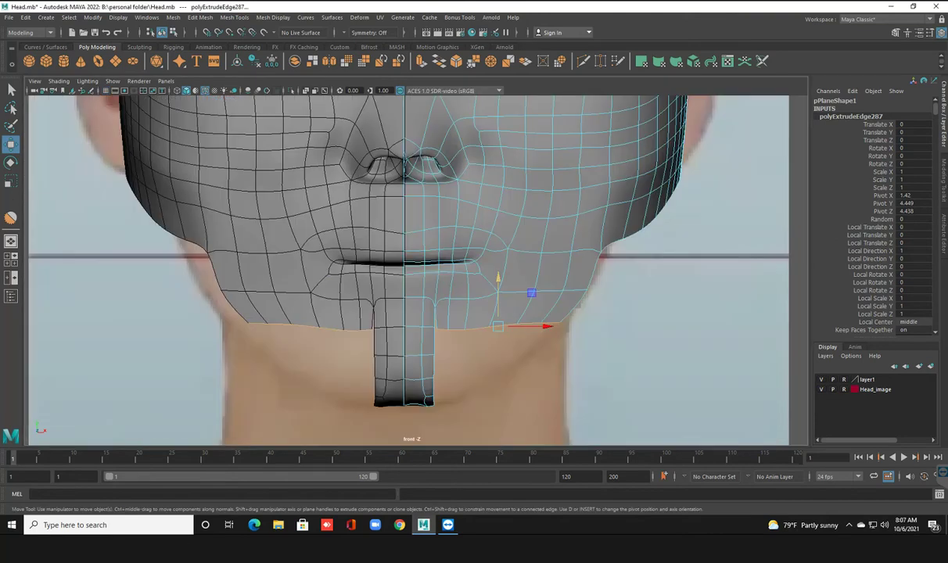
Step: Extrude the jaw border edges down one row and nudge the new row sideways
{"action": "left_click_drag", "start_coordinate": [501, 278], "coordinate": [500, 306], "text": "shift"}
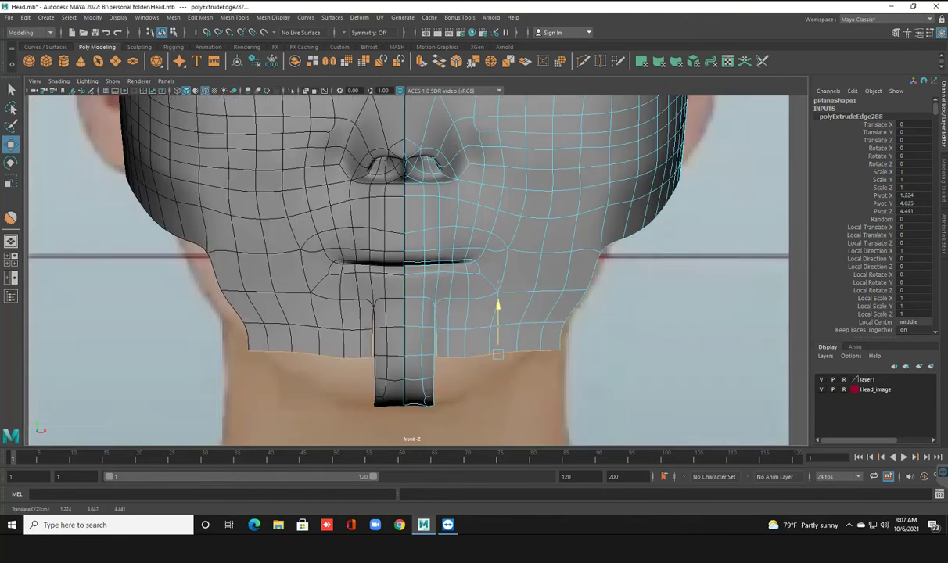
{"action": "left_click_drag", "start_coordinate": [540, 355], "coordinate": [537, 355]}
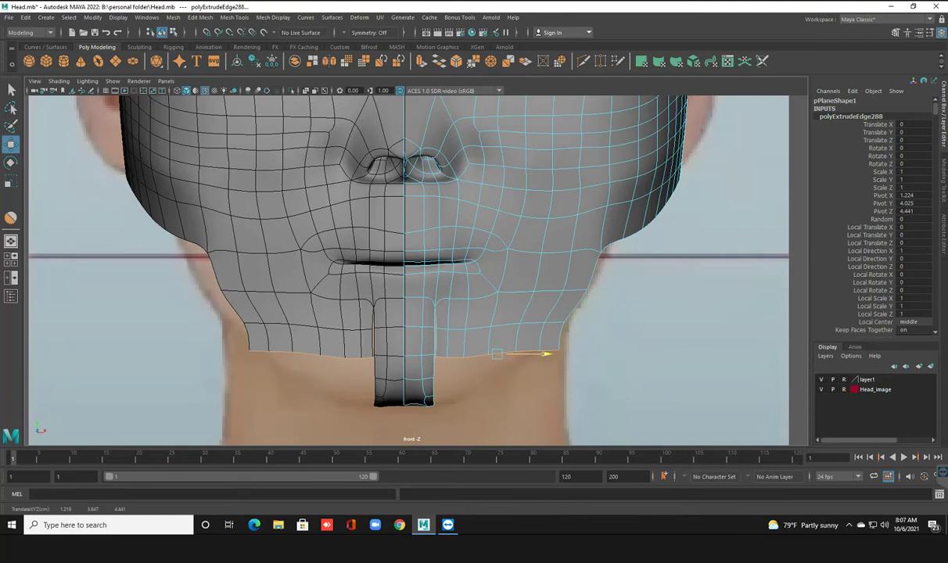
{"action": "left_click_drag", "start_coordinate": [545, 354], "coordinate": [541, 353]}
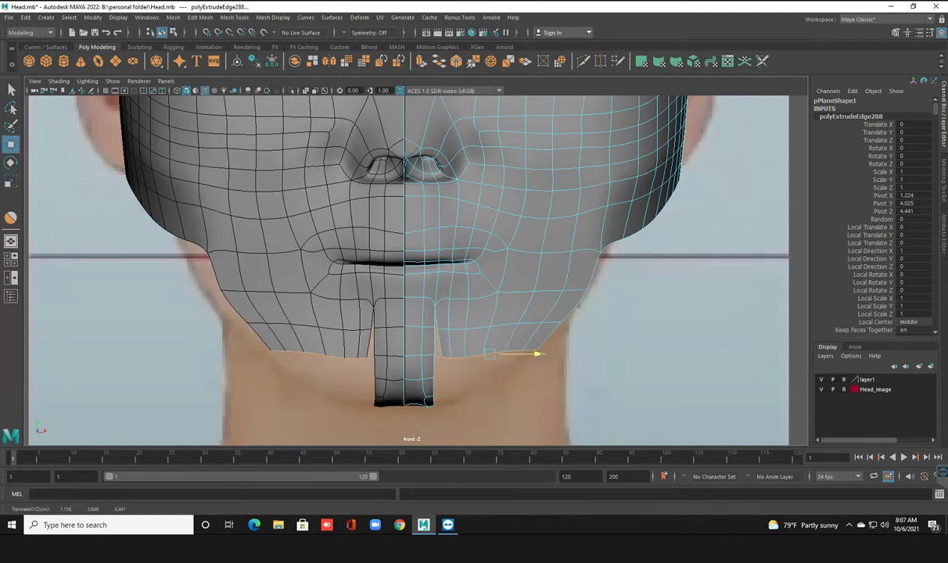
{"action": "key", "text": "r"}
{"action": "left_click", "coordinate": [527, 355]}
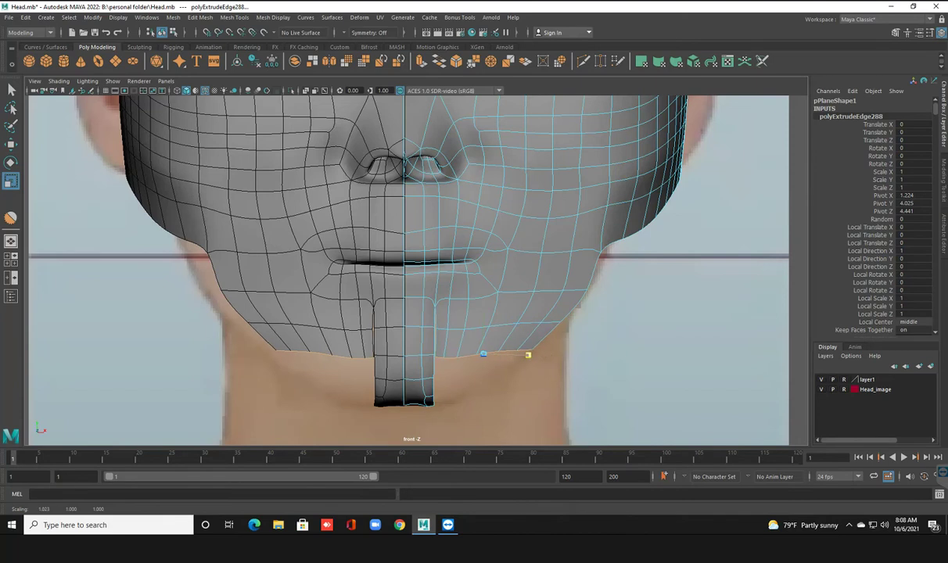
{"action": "key", "text": "w"}
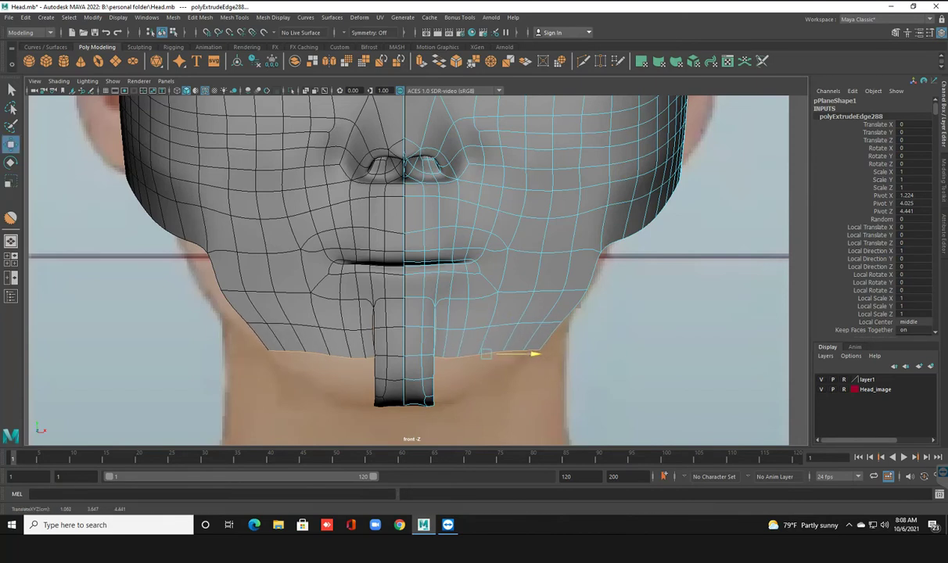
{"action": "left_click", "coordinate": [489, 321]}
{"action": "left_click", "coordinate": [525, 351]}
Step: Scale the new edge row flat in Y into a level line and lower it slightly
{"action": "key", "text": "r"}
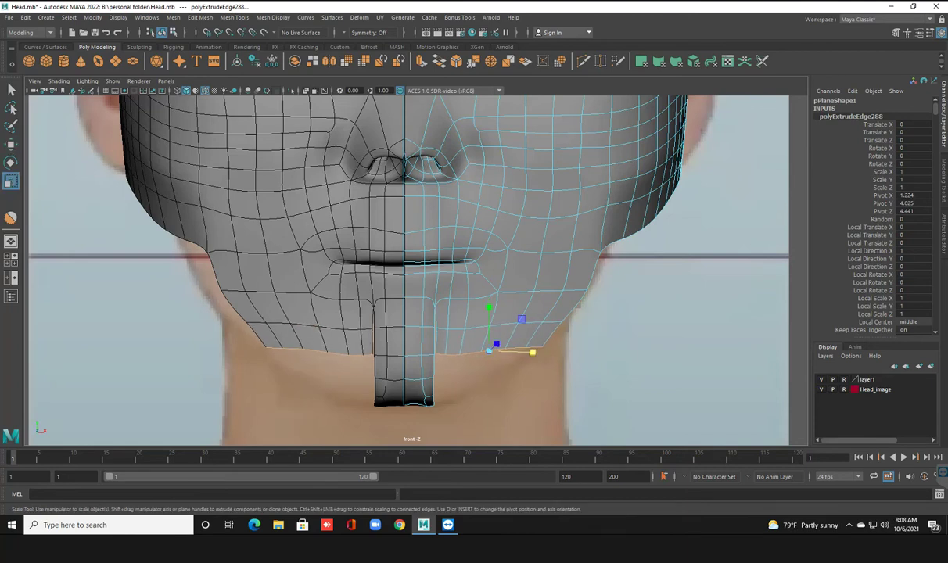
{"action": "middle_click_drag", "start_coordinate": [462, 289], "coordinate": [463, 328]}
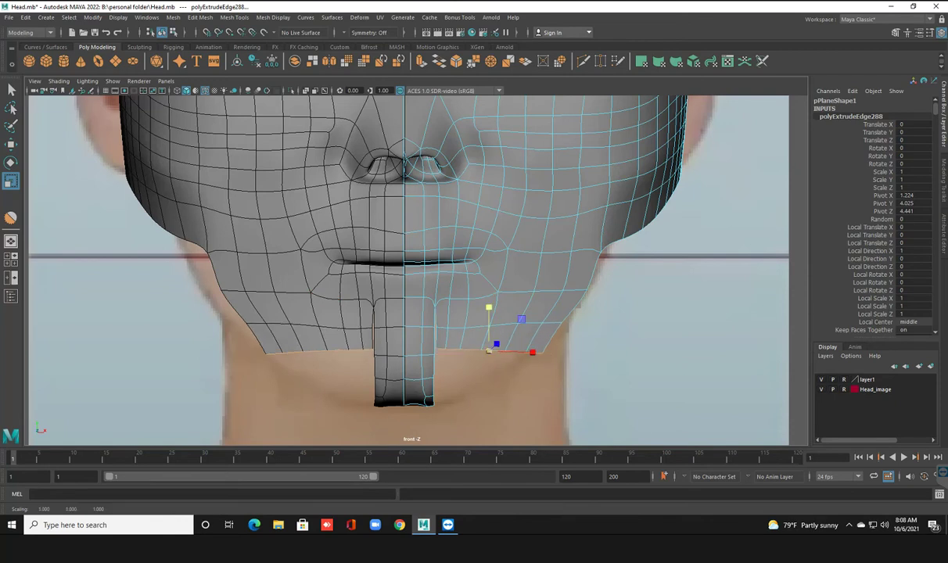
{"action": "key", "text": "w"}
{"action": "left_click_drag", "start_coordinate": [488, 312], "coordinate": [488, 320]}
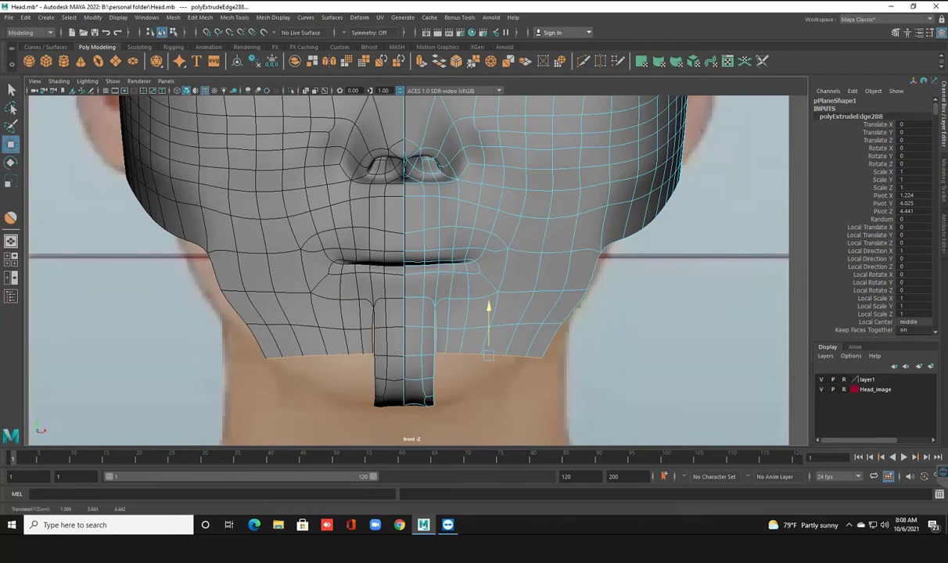
{"action": "key", "text": "r"}
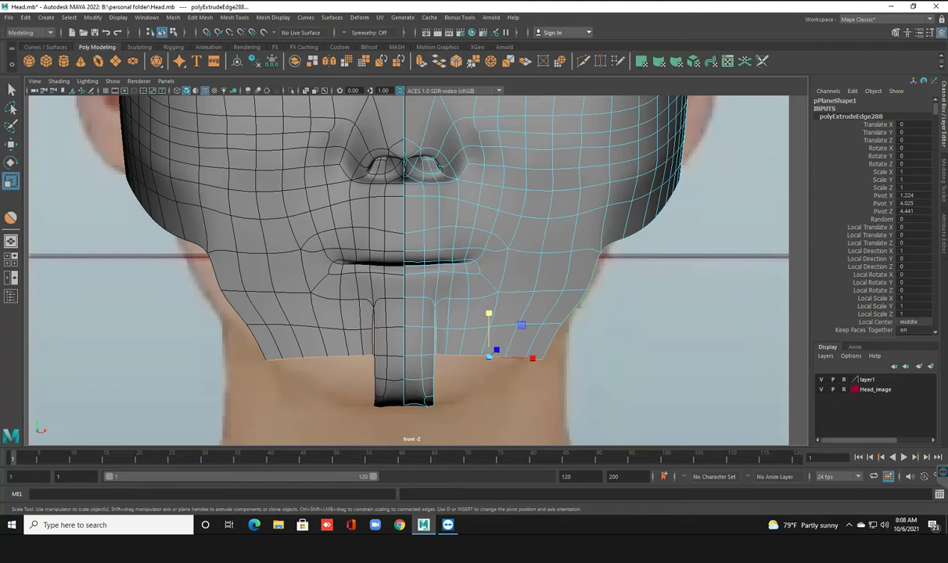
{"action": "left_click_drag", "start_coordinate": [533, 357], "coordinate": [526, 357]}
{"action": "key", "text": "ctrl+z"}
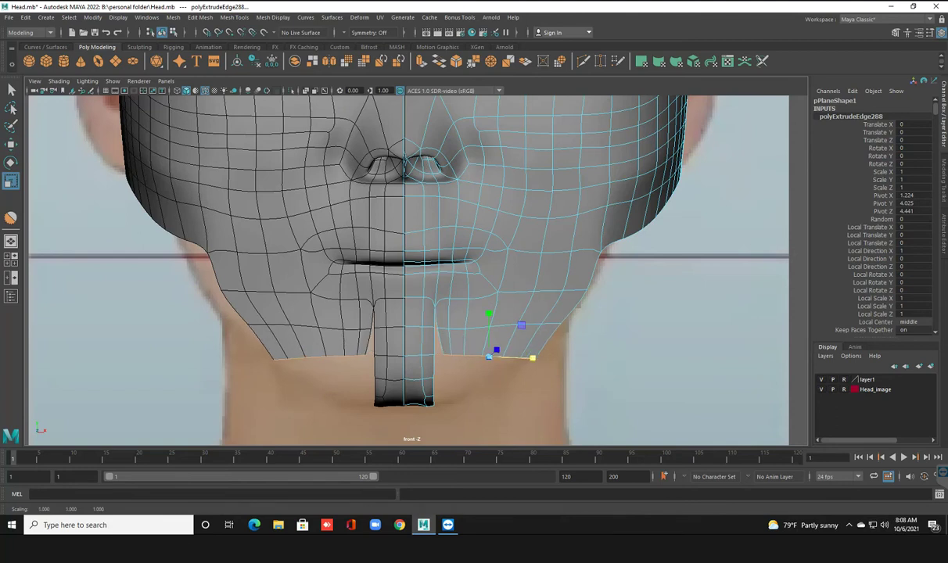
{"action": "key", "text": "w"}
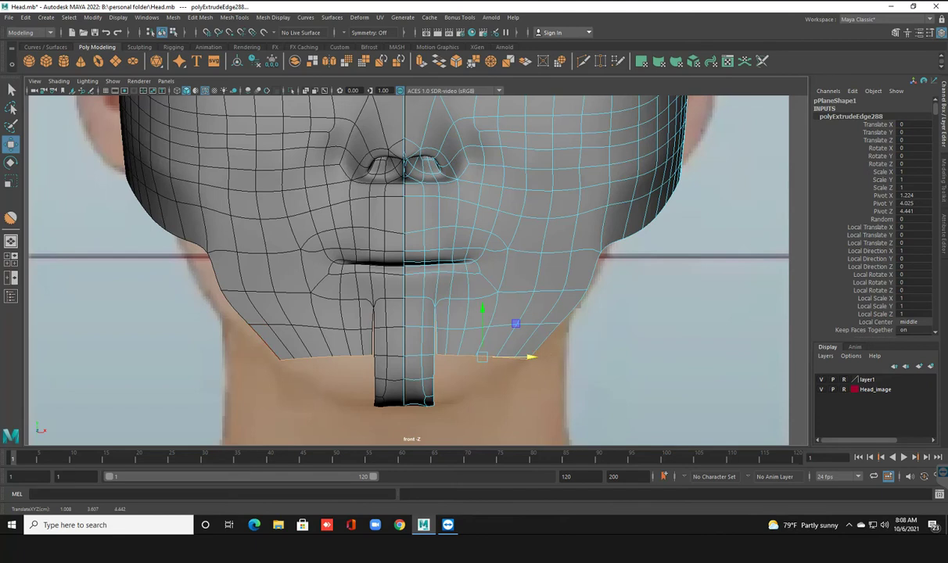
Step: In the side view, push the chin vertex slightly back in Z
{"action": "key", "text": "space"}
{"action": "key", "text": "space"}
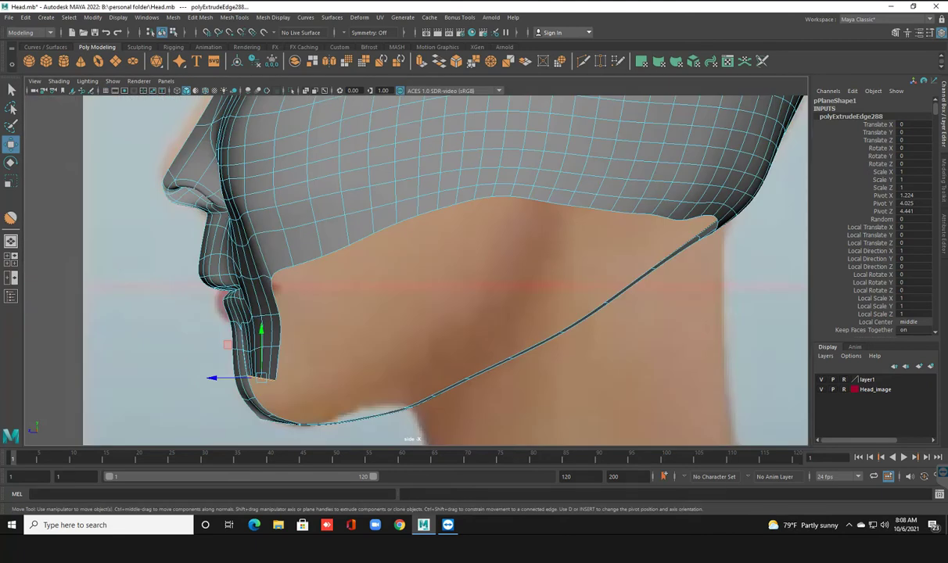
{"action": "left_click", "coordinate": [212, 379]}
{"action": "left_click_drag", "start_coordinate": [213, 379], "coordinate": [211, 378]}
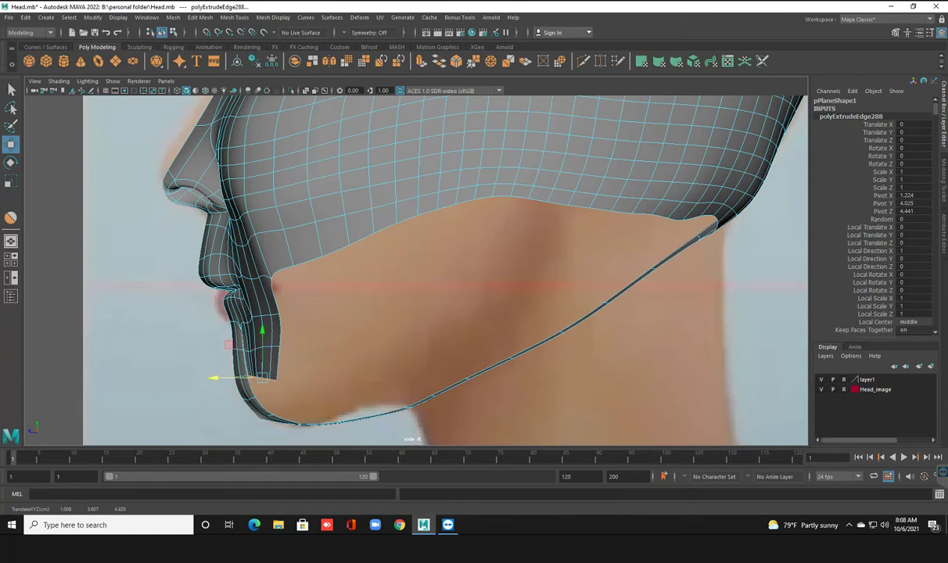
{"action": "key", "text": "space"}
{"action": "key", "text": "space"}
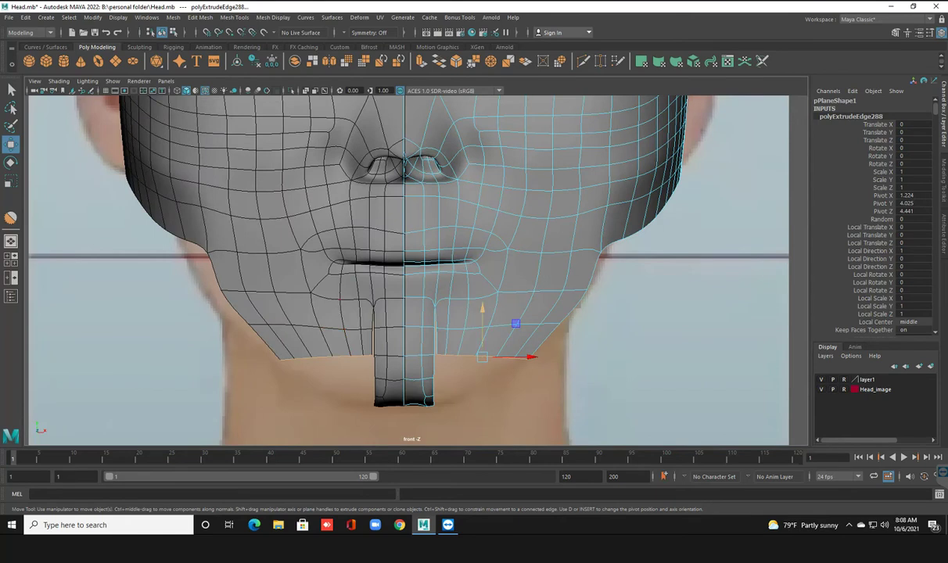
Step: Extrude a second edge row below the chin, narrow it, and pull it back along the throat
{"action": "left_click_drag", "start_coordinate": [482, 309], "coordinate": [482, 331], "text": "shift"}
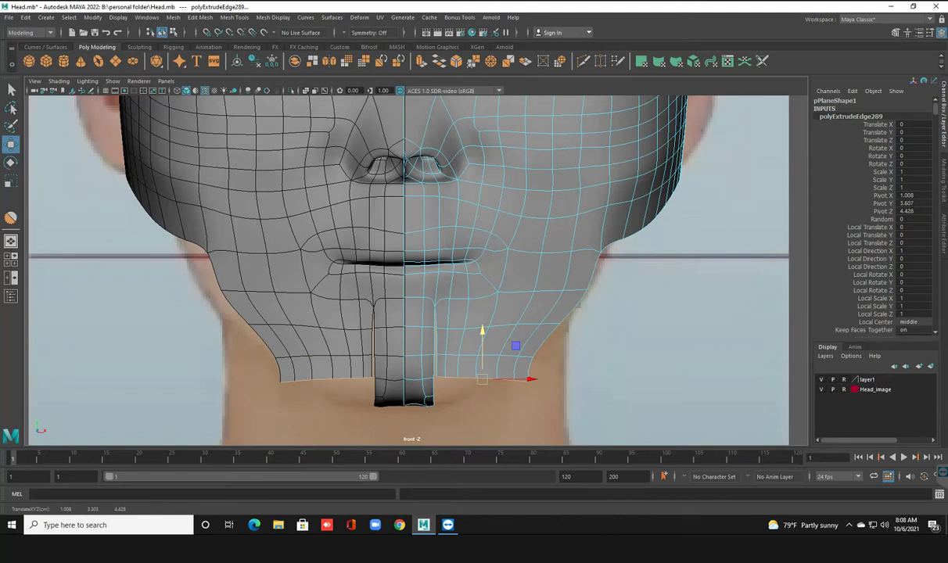
{"action": "key", "text": "r"}
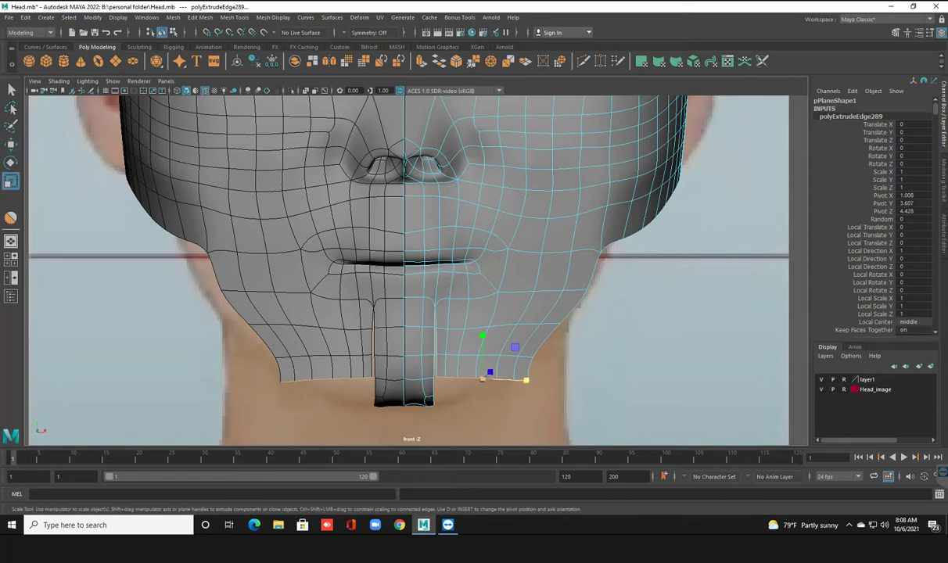
{"action": "left_click_drag", "start_coordinate": [534, 380], "coordinate": [513, 380]}
{"action": "key", "text": "w"}
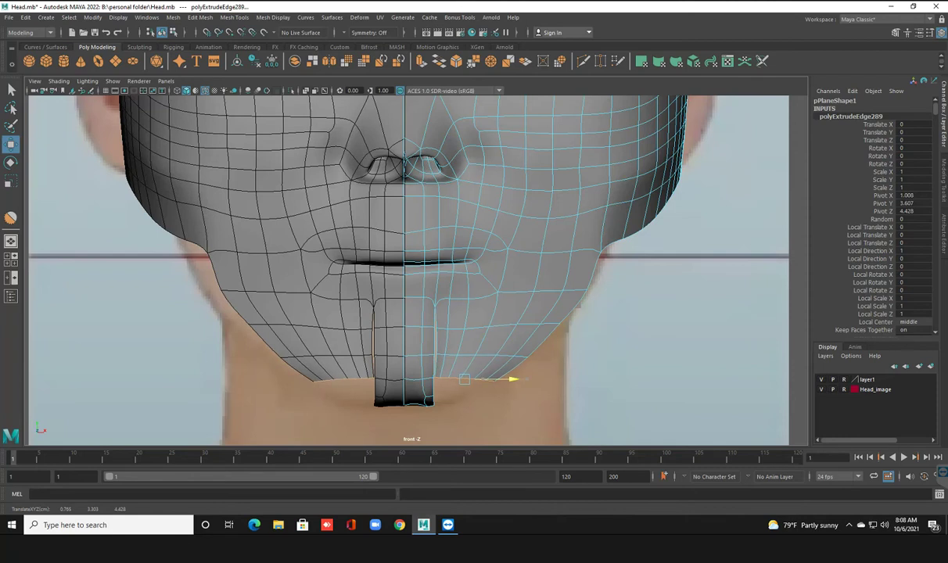
{"action": "key", "text": "space"}
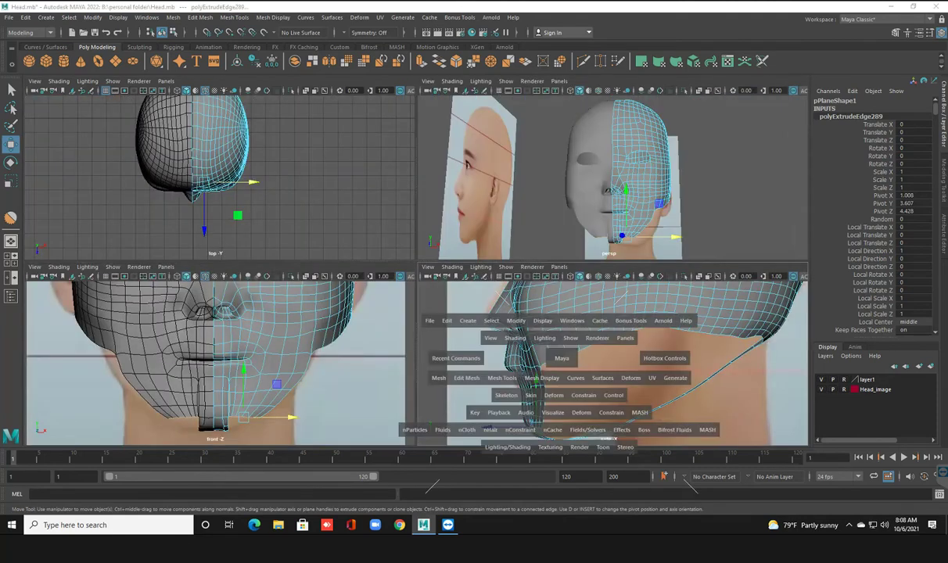
{"action": "key", "text": "space"}
{"action": "left_click_drag", "start_coordinate": [214, 399], "coordinate": [220, 399]}
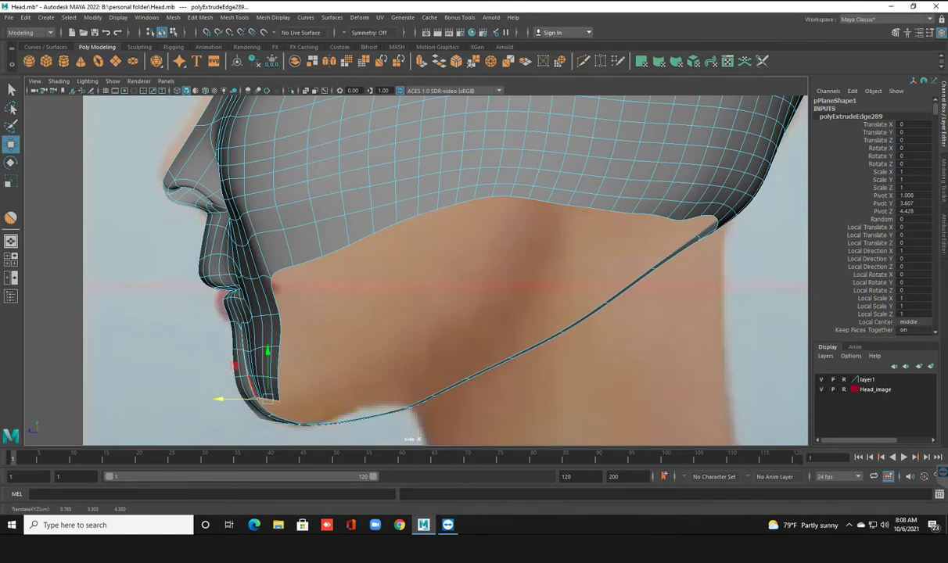
{"action": "key", "text": "space"}
{"action": "key", "text": "space"}
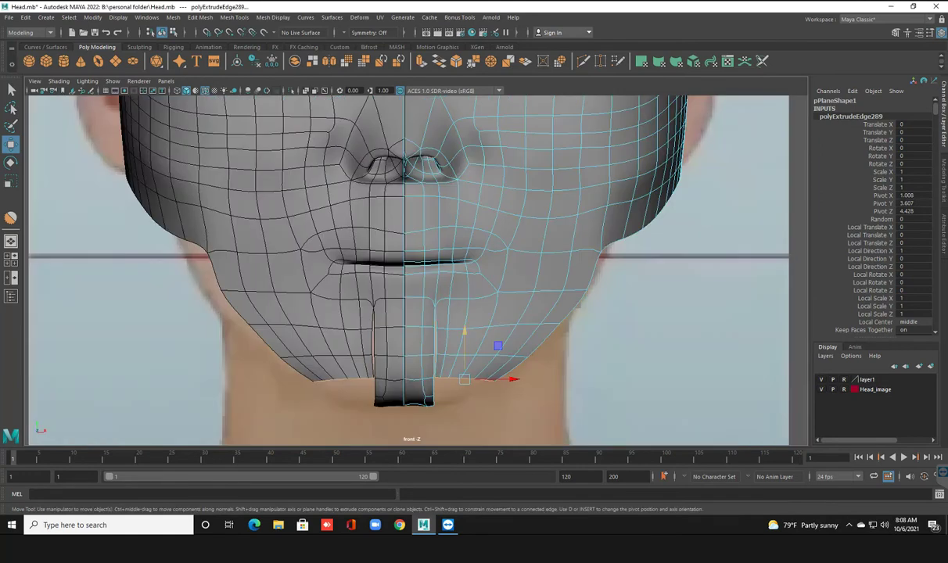
Step: Extrude a third row, narrow it, lower it slightly, and pull it back toward the throat
{"action": "mouse_move", "coordinate": [465, 337]}
{"action": "left_mouse_down", "text": "shift"}
{"action": "mouse_move", "coordinate": [465, 356]}
{"action": "mouse_move", "coordinate": [465, 346]}
{"action": "left_mouse_up", "text": "shift"}
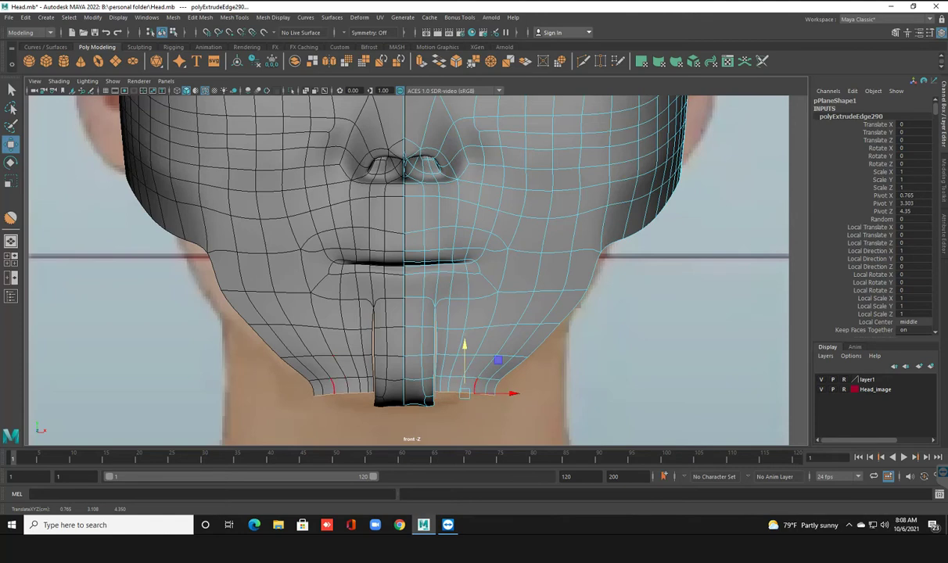
{"action": "key", "text": "r"}
{"action": "left_click_drag", "start_coordinate": [511, 393], "coordinate": [501, 394]}
{"action": "key", "text": "w"}
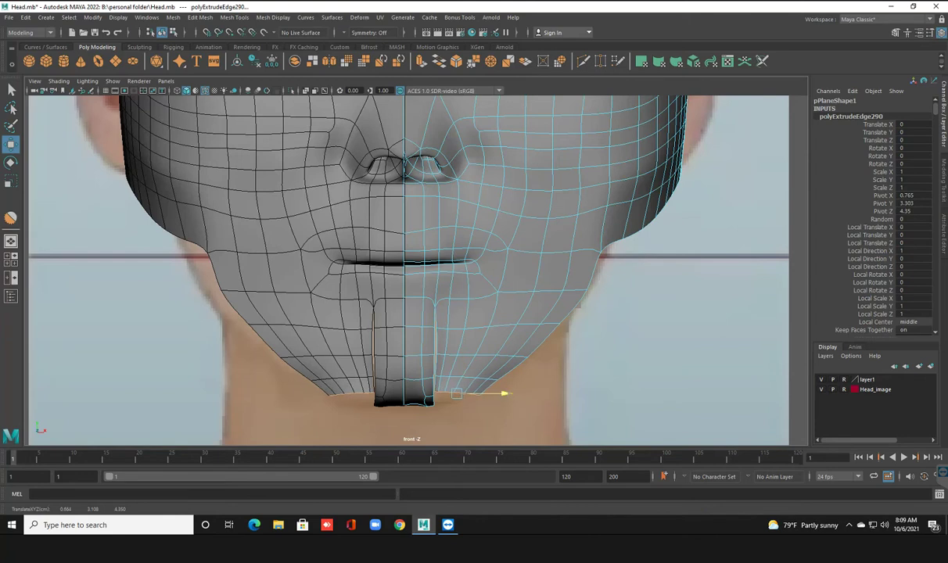
{"action": "left_click_drag", "start_coordinate": [456, 344], "coordinate": [456, 349]}
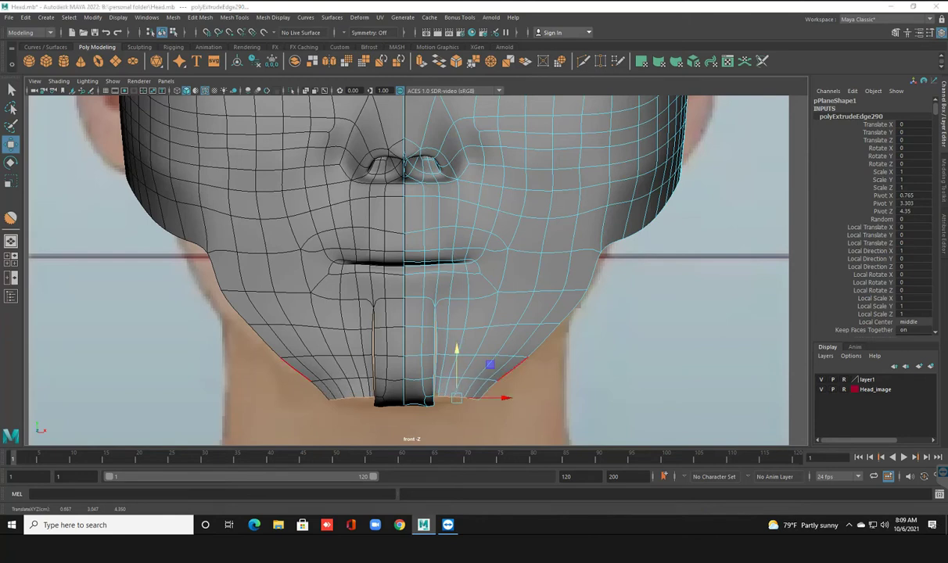
{"action": "key", "text": "space"}
{"action": "key", "text": "space"}
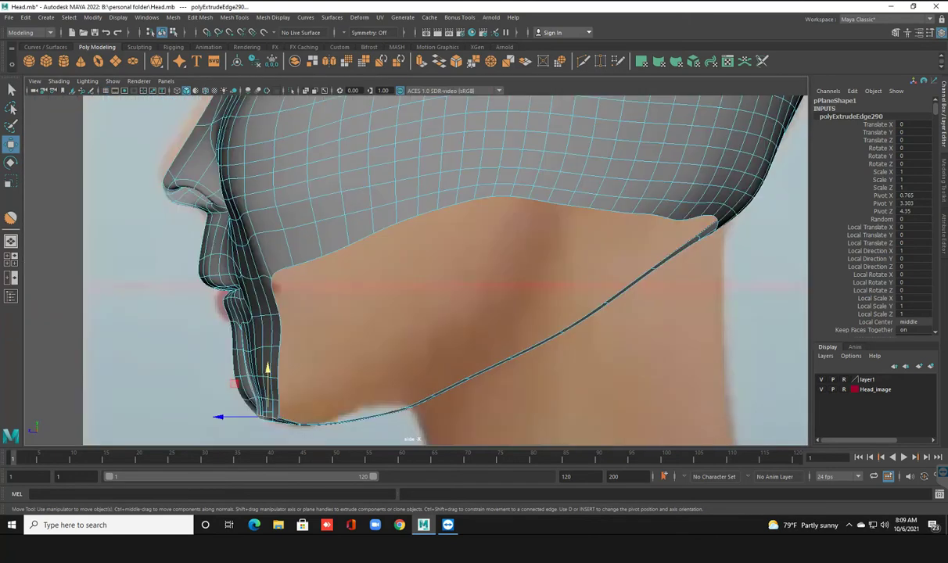
{"action": "left_click_drag", "start_coordinate": [220, 417], "coordinate": [231, 417]}
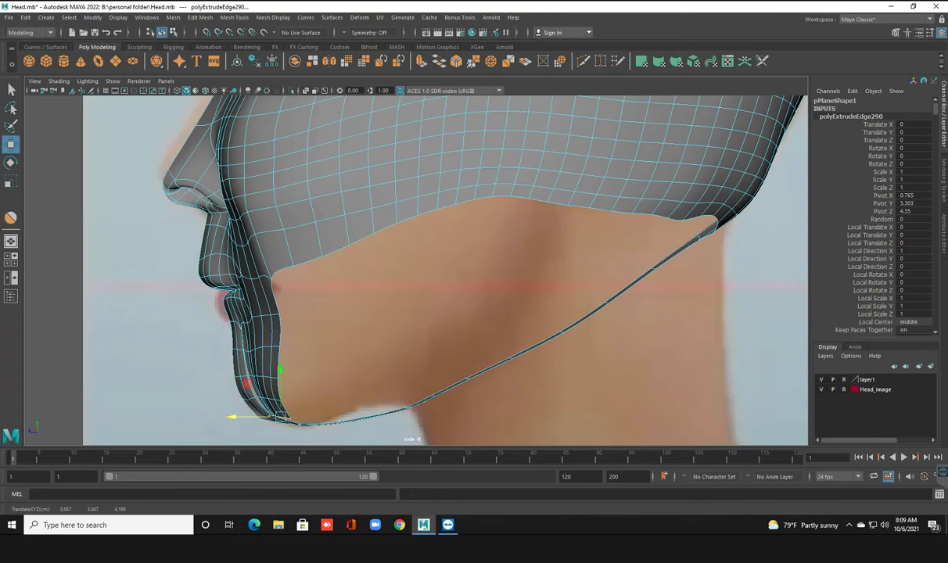
Step: Frame the chin in a maximized front view and switch the mesh to Vertex mode
{"action": "key", "text": "space"}
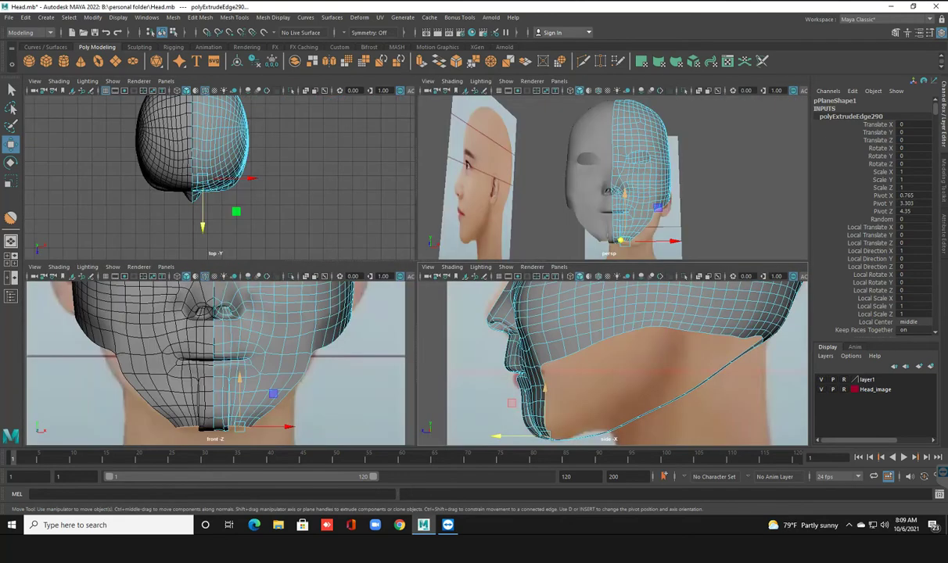
{"action": "scroll", "coordinate": [215, 356], "scroll_direction": "up", "scroll_amount": 2}
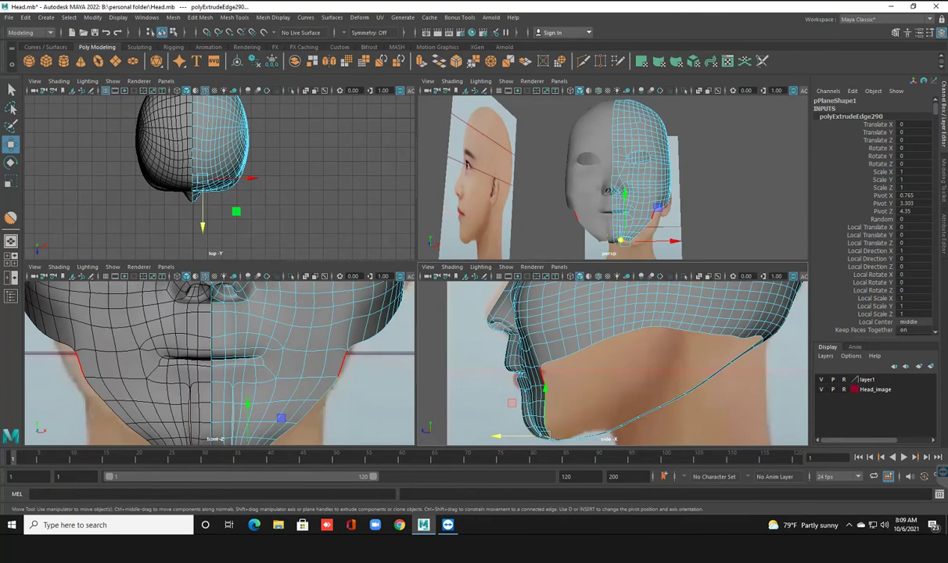
{"action": "middle_click_drag", "start_coordinate": [196, 360], "coordinate": [290, 359], "text": "alt"}
{"action": "key", "text": "space"}
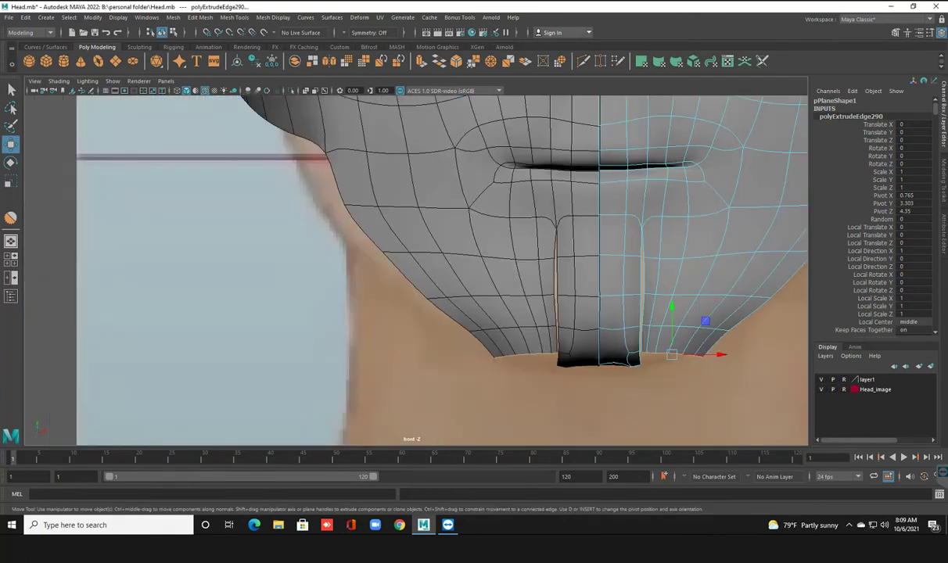
{"action": "middle_click_drag", "start_coordinate": [673, 234], "coordinate": [512, 252], "text": "alt"}
{"action": "right_click", "coordinate": [512, 252]}
{"action": "left_click", "coordinate": [465, 252]}
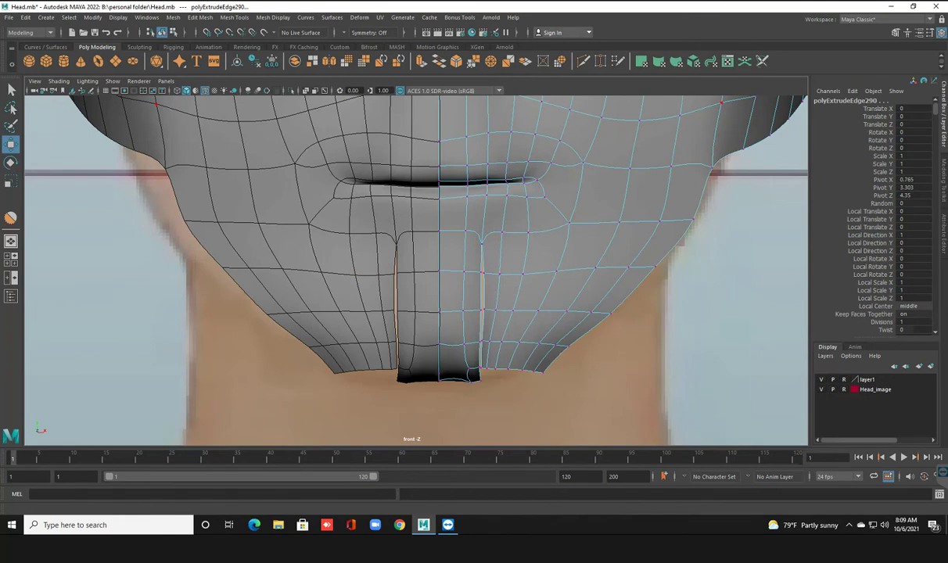
Step: Target-weld the lower chin vertices beside the centre seam, redoing one weld after an undo
{"action": "right_click_drag", "start_coordinate": [462, 162], "coordinate": [438, 211], "text": "shift"}
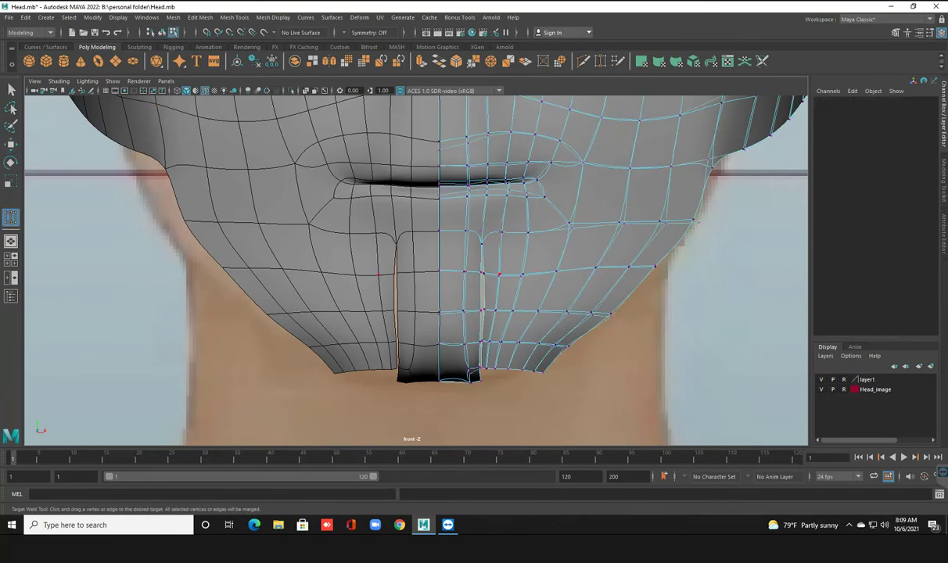
{"action": "key", "text": "ctrl+z"}
{"action": "mouse_move", "coordinate": [484, 273]}
{"action": "left_mouse_down"}
{"action": "mouse_move", "coordinate": [495, 311]}
{"action": "mouse_move", "coordinate": [479, 368]}
{"action": "left_mouse_up"}
{"action": "key", "text": "ctrl+z"}
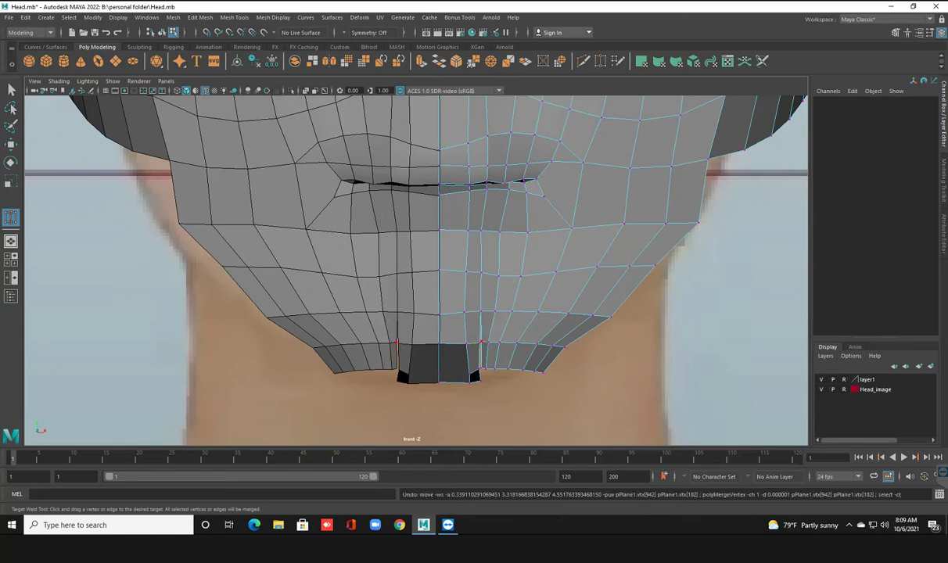
{"action": "left_click", "coordinate": [480, 342]}
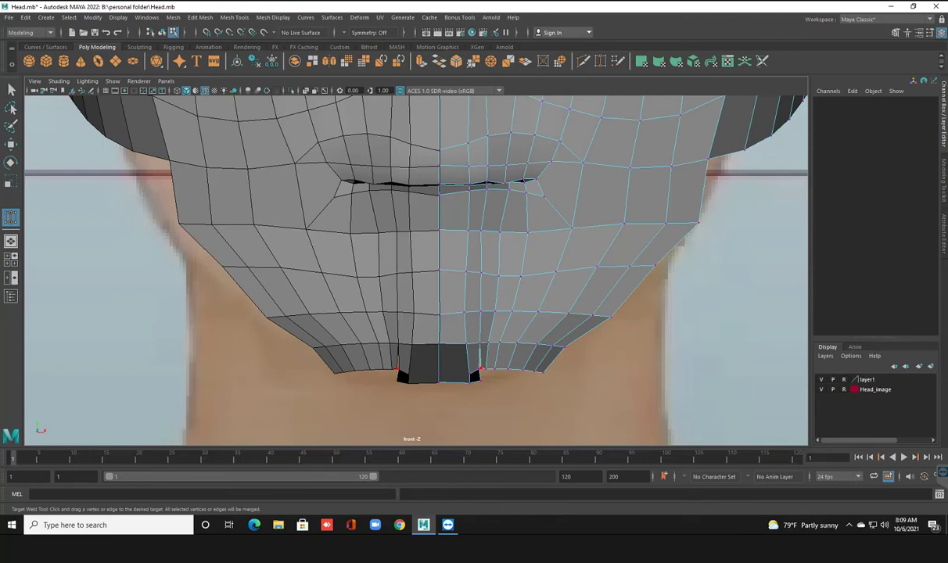
{"action": "key", "text": "w"}
{"action": "right_click_drag", "start_coordinate": [479, 366], "coordinate": [457, 317], "text": "shift"}
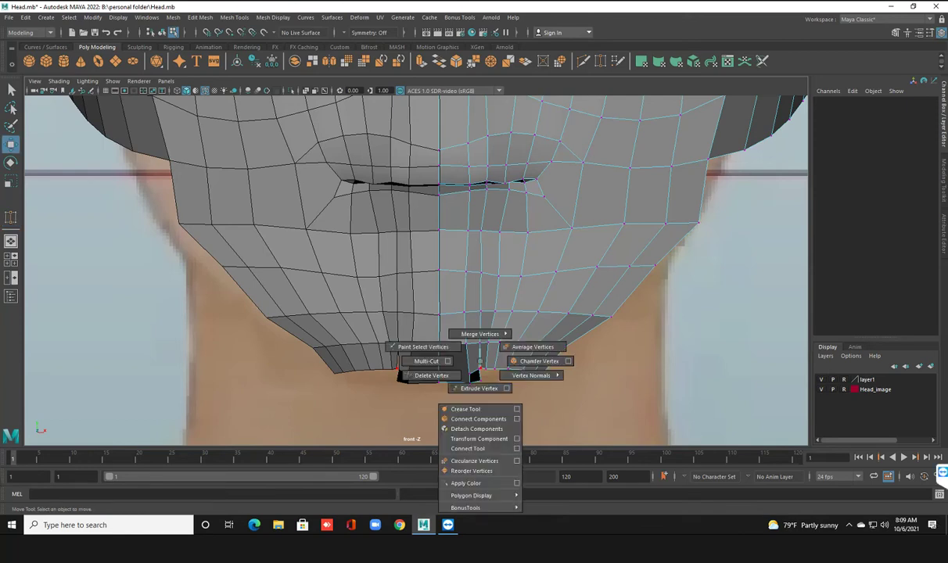
Step: Select the chin corner vertices and merge them together
{"action": "left_click", "coordinate": [480, 368]}
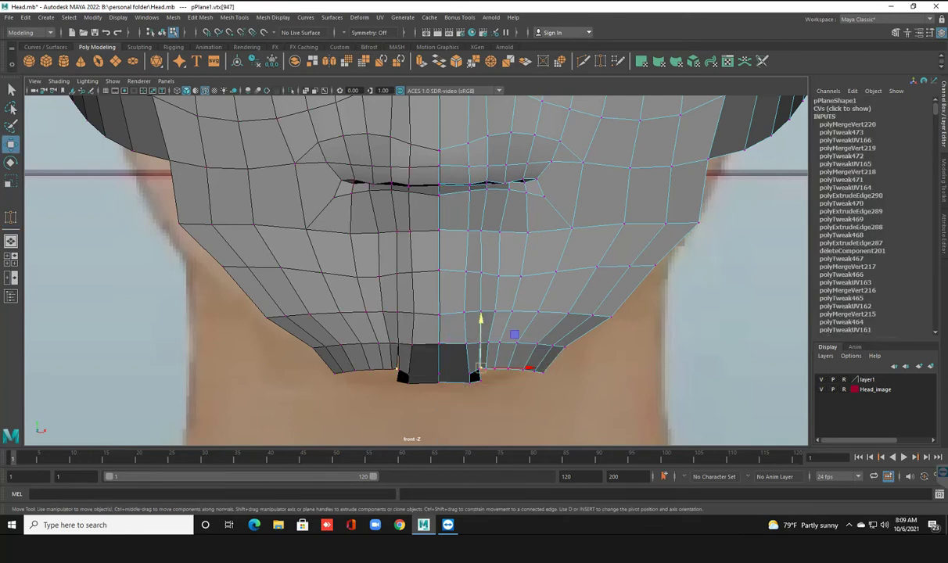
{"action": "key", "text": "q"}
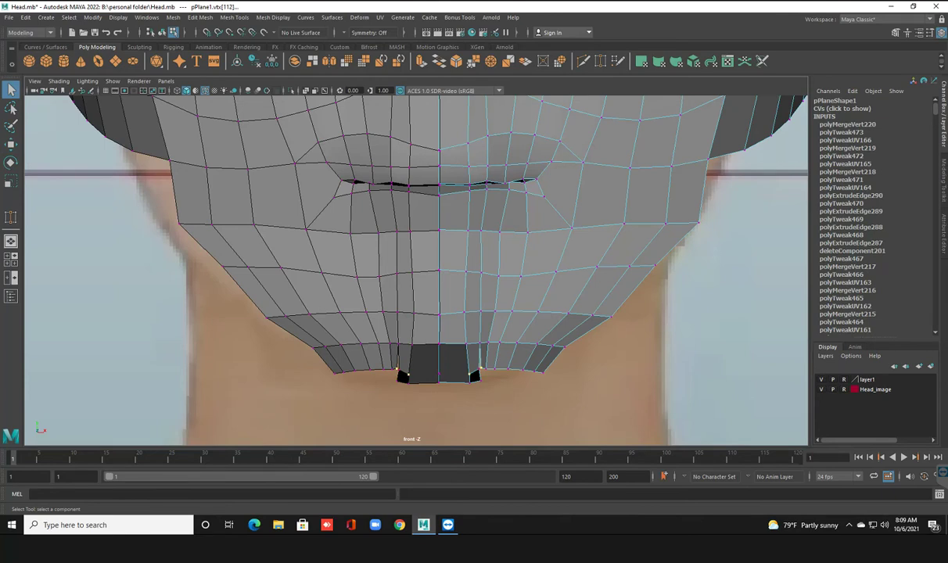
{"action": "scroll", "coordinate": [416, 270], "scroll_direction": "up", "scroll_amount": 3}
{"action": "middle_click_drag", "start_coordinate": [426, 344], "coordinate": [405, 219], "text": "alt"}
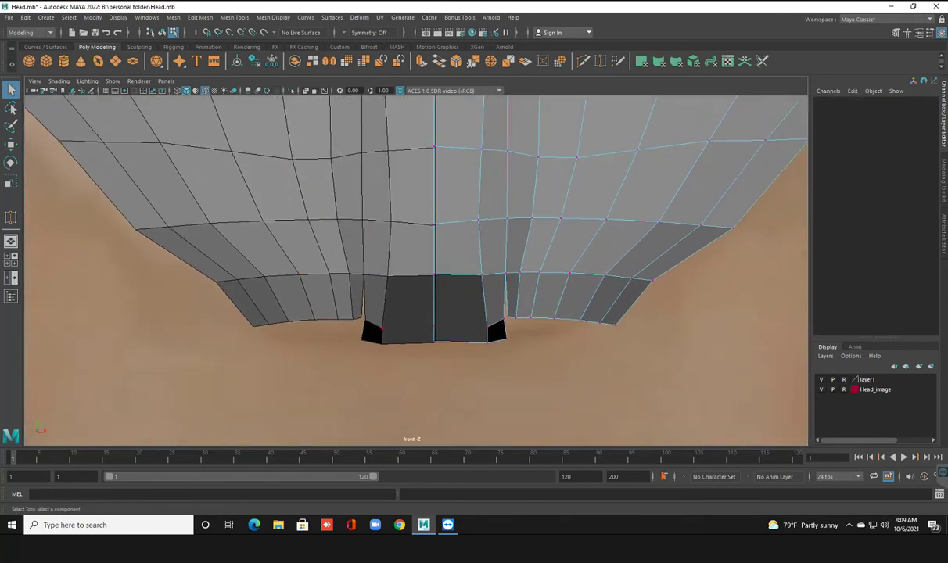
{"action": "left_click", "coordinate": [364, 319]}
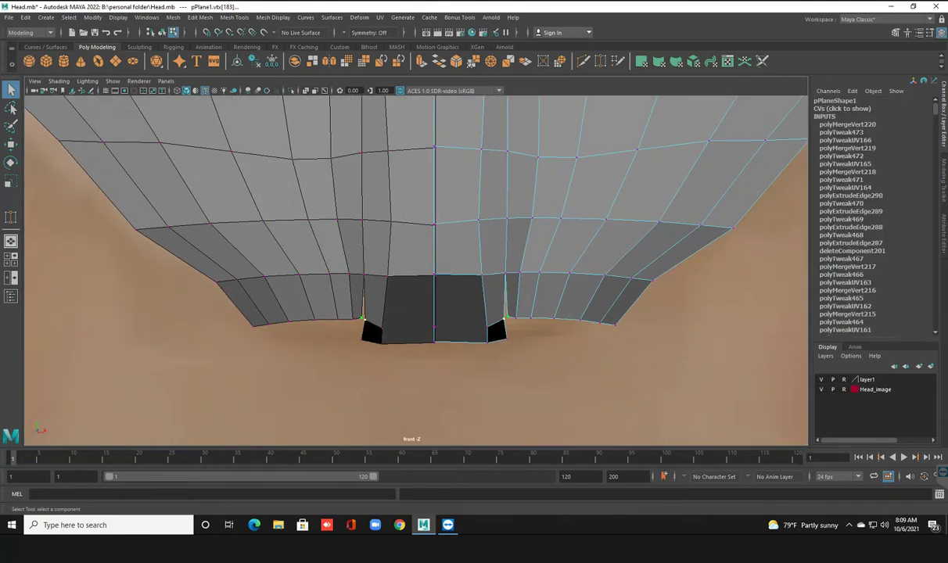
{"action": "right_click_drag", "start_coordinate": [485, 317], "coordinate": [555, 266], "text": "shift"}
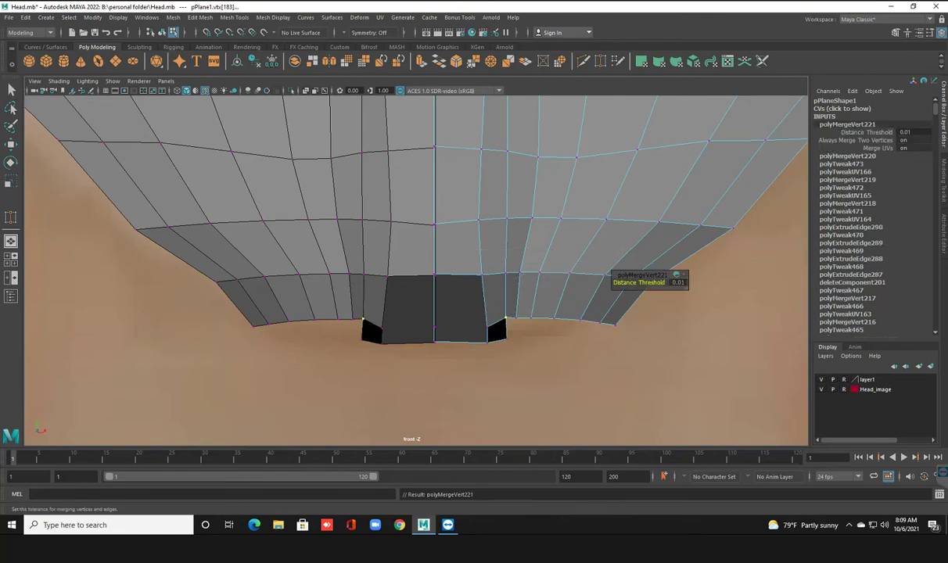
Step: Adjust the merge and orbit the perspective view to check the merged chin corner
{"action": "key", "text": "t"}
{"action": "key", "text": "space"}
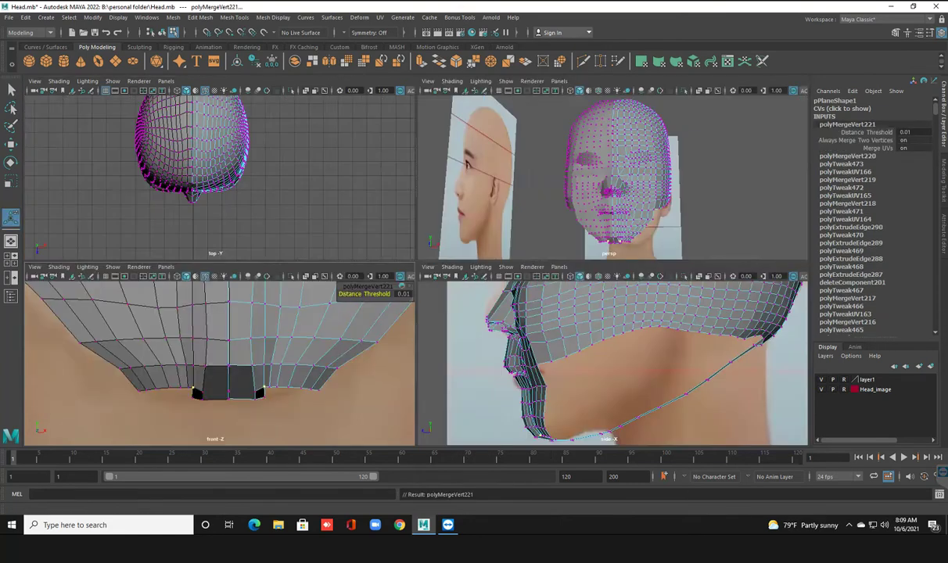
{"action": "key", "text": "space"}
{"action": "mouse_move", "coordinate": [438, 266]}
{"action": "left_mouse_down", "text": "alt"}
{"action": "mouse_move", "coordinate": [501, 234]}
{"action": "mouse_move", "coordinate": [469, 266]}
{"action": "mouse_move", "coordinate": [469, 251]}
{"action": "mouse_move", "coordinate": [376, 266]}
{"action": "mouse_move", "coordinate": [454, 266]}
{"action": "left_mouse_up", "text": "alt"}
{"action": "scroll", "coordinate": [415, 266], "scroll_direction": "up", "scroll_amount": 5}
{"action": "scroll", "coordinate": [415, 266], "scroll_direction": "down", "scroll_amount": 5}
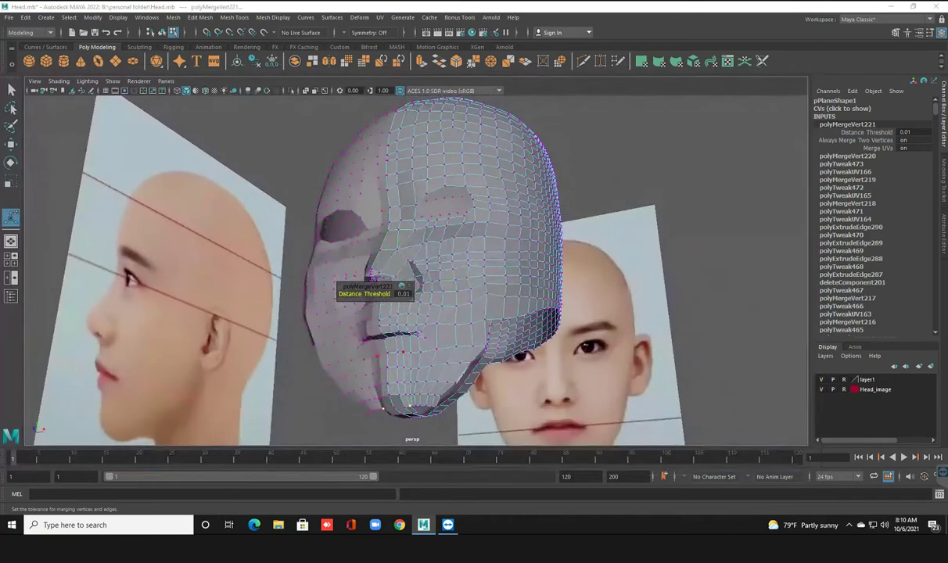
Step: In the front view, nudge the jawline vertices inward to follow the reference
{"action": "key", "text": "space"}
{"action": "key", "text": "space"}
{"action": "scroll", "coordinate": [438, 286], "scroll_direction": "down", "scroll_amount": 3}
{"action": "scroll", "coordinate": [438, 287], "scroll_direction": "down", "scroll_amount": 3}
{"action": "scroll", "coordinate": [438, 286], "scroll_direction": "up", "scroll_amount": 1}
{"action": "scroll", "coordinate": [438, 287], "scroll_direction": "down", "scroll_amount": 2}
{"action": "scroll", "coordinate": [438, 286], "scroll_direction": "up", "scroll_amount": 2}
{"action": "scroll", "coordinate": [434, 291], "scroll_direction": "up", "scroll_amount": 2}
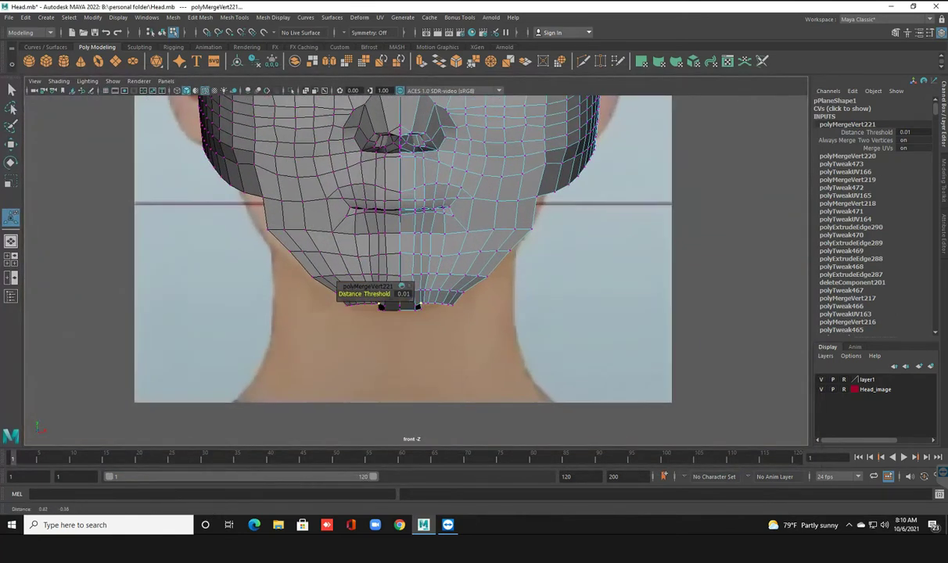
{"action": "scroll", "coordinate": [426, 301], "scroll_direction": "down", "scroll_amount": 1}
{"action": "scroll", "coordinate": [413, 313], "scroll_direction": "down", "scroll_amount": 2}
{"action": "left_click", "coordinate": [461, 270]}
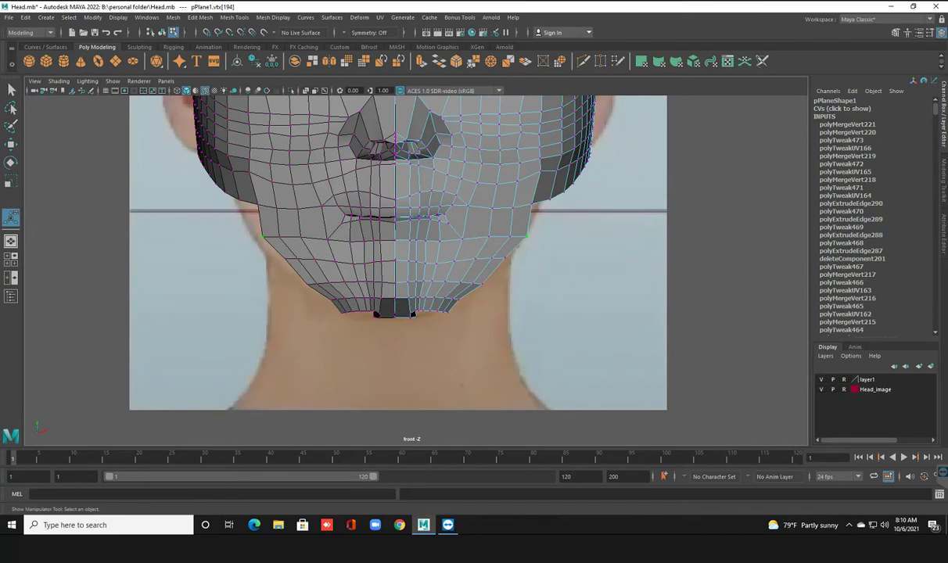
{"action": "key", "text": "w"}
{"action": "left_click_drag", "start_coordinate": [560, 238], "coordinate": [552, 236]}
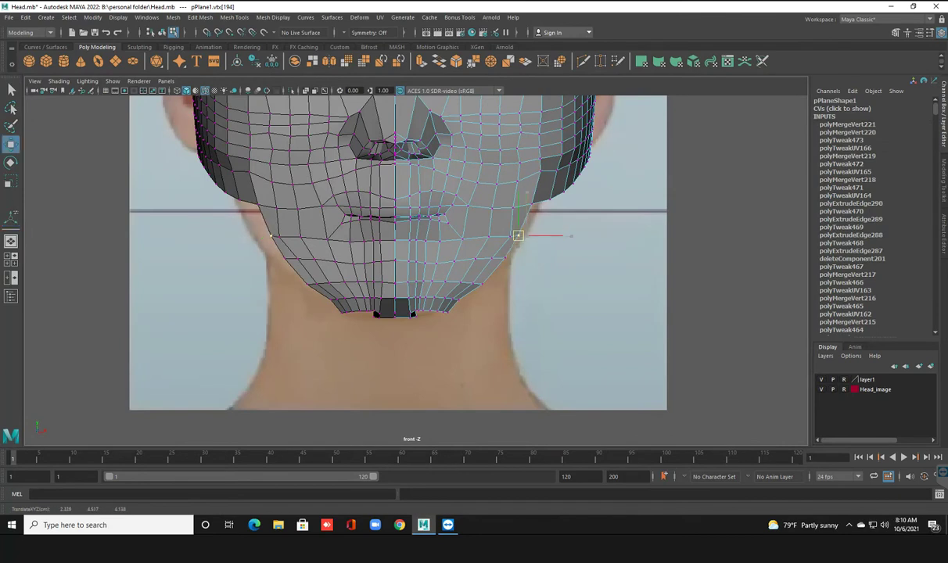
{"action": "left_click", "coordinate": [499, 283]}
{"action": "mouse_move", "coordinate": [499, 283]}
{"action": "left_mouse_down"}
{"action": "mouse_move", "coordinate": [482, 281]}
{"action": "mouse_move", "coordinate": [463, 300]}
{"action": "left_mouse_up"}
{"action": "left_click", "coordinate": [456, 299]}
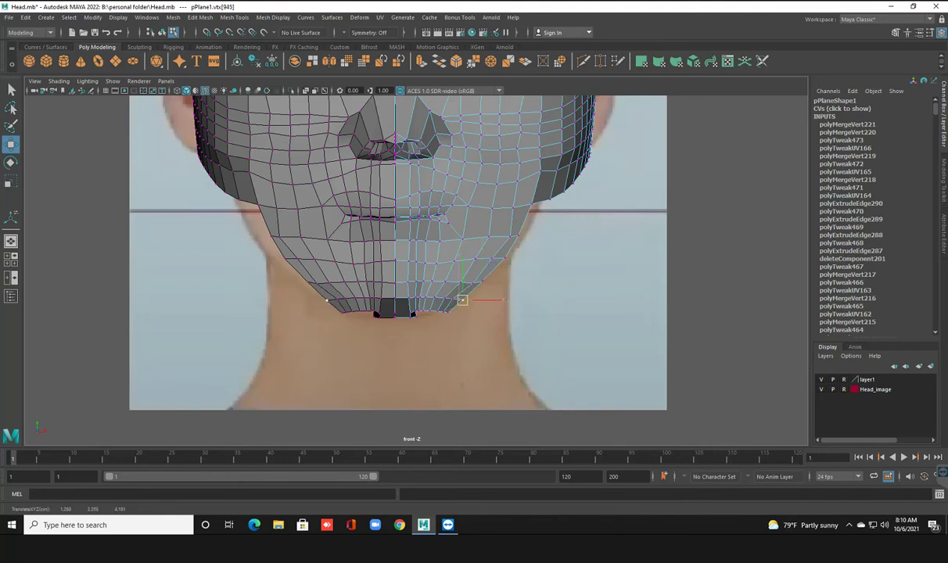
{"action": "key", "text": "space"}
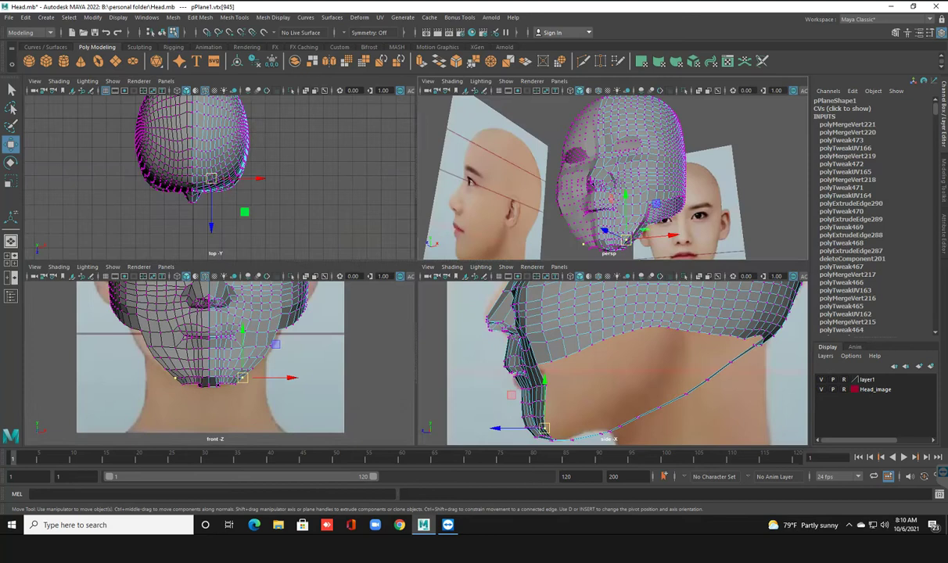
Step: Orbit the head to a side angle and save the Head scene
{"action": "key", "text": "space"}
{"action": "mouse_move", "coordinate": [469, 274]}
{"action": "left_mouse_down", "text": "alt"}
{"action": "mouse_move", "coordinate": [548, 274]}
{"action": "mouse_move", "coordinate": [501, 274]}
{"action": "left_mouse_up", "text": "alt"}
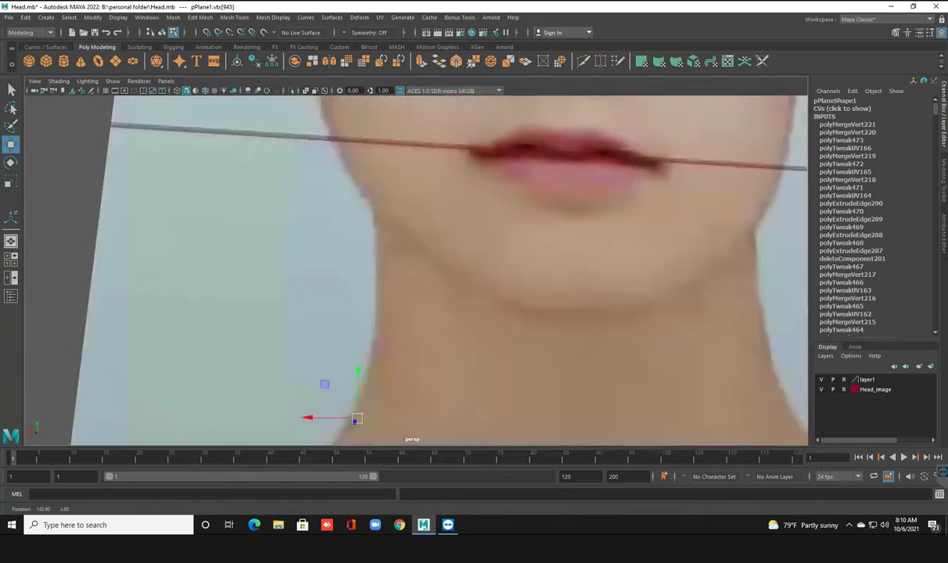
{"action": "key", "text": "ctrl+s"}
Step: Switch to Edge mode and zoom in under the jaw to the neck opening's corner
{"action": "left_click_drag", "start_coordinate": [501, 274], "coordinate": [457, 227], "text": "alt"}
{"action": "right_click_drag", "start_coordinate": [430, 255], "coordinate": [411, 212]}
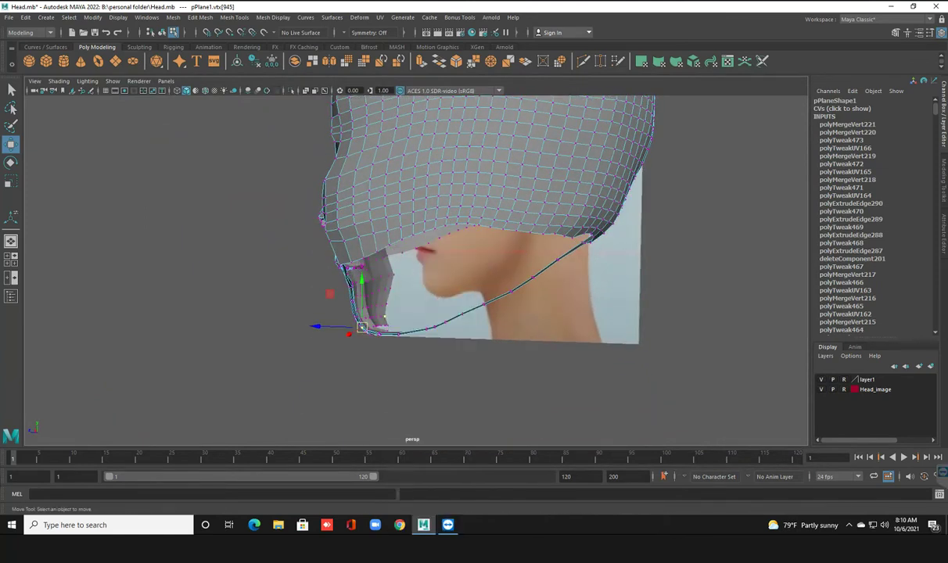
{"action": "scroll", "coordinate": [415, 368], "scroll_direction": "up", "scroll_amount": 3}
{"action": "mouse_move", "coordinate": [414, 274]}
{"action": "left_mouse_down", "text": "alt"}
{"action": "mouse_move", "coordinate": [516, 234]}
{"action": "mouse_move", "coordinate": [454, 281]}
{"action": "left_mouse_up", "text": "alt"}
{"action": "mouse_move", "coordinate": [349, 282]}
{"action": "left_mouse_down", "text": "alt"}
{"action": "mouse_move", "coordinate": [337, 277]}
{"action": "mouse_move", "coordinate": [352, 274]}
{"action": "mouse_move", "coordinate": [380, 294]}
{"action": "left_mouse_up", "text": "alt"}
{"action": "scroll", "coordinate": [414, 274], "scroll_direction": "up", "scroll_amount": 2}
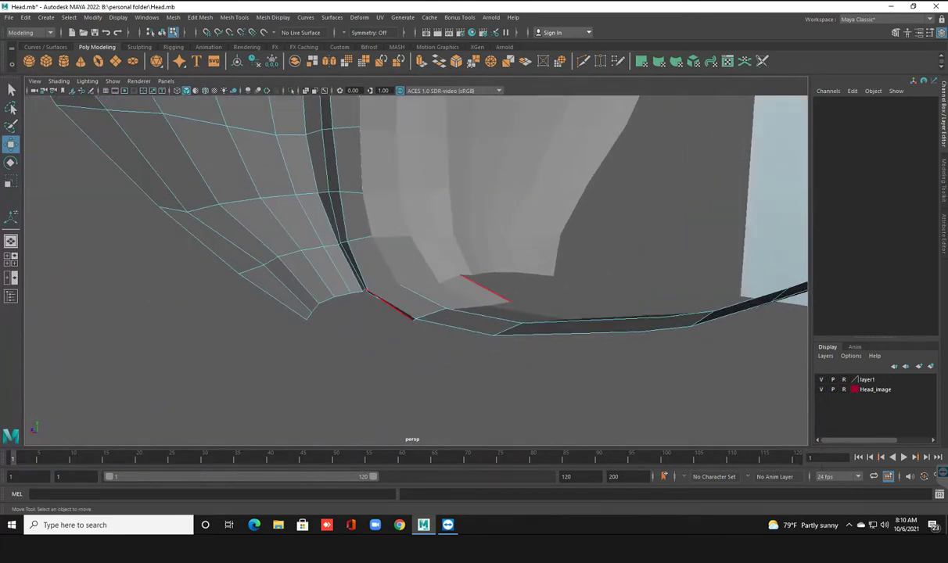
{"action": "left_click", "coordinate": [364, 290]}
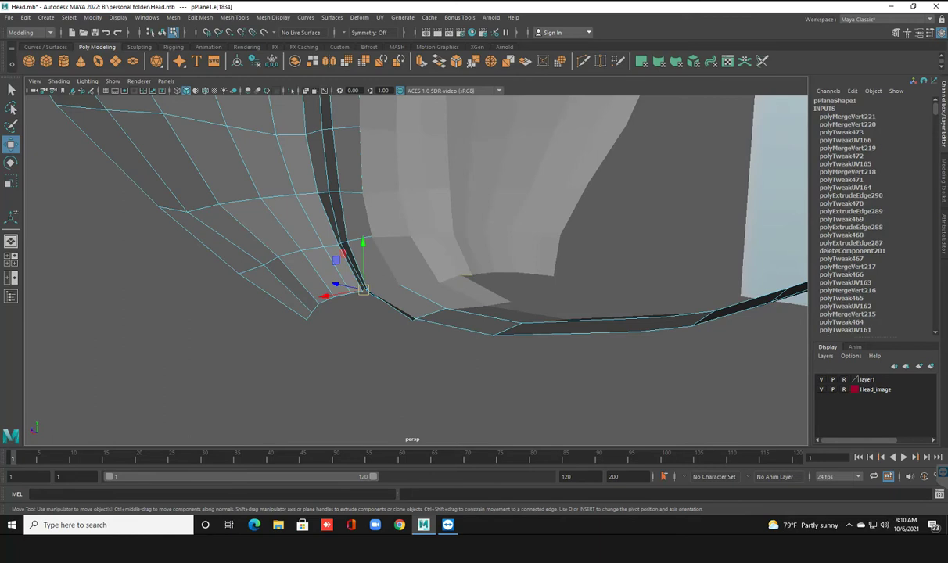
Step: Select the jaw opening's whole border edge loop
{"action": "key", "text": "q"}
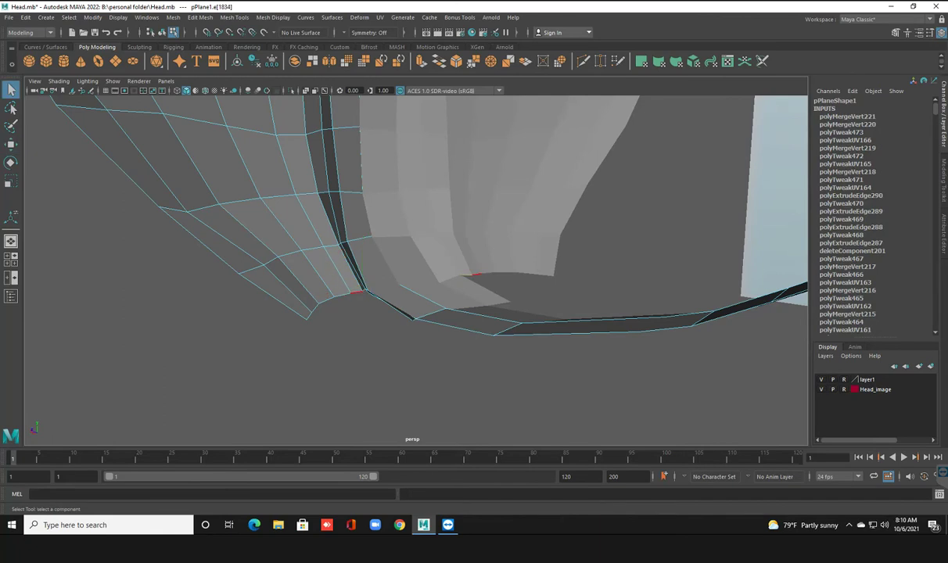
{"action": "double_click", "coordinate": [337, 301]}
{"action": "scroll", "coordinate": [414, 266], "scroll_direction": "up", "scroll_amount": 5}
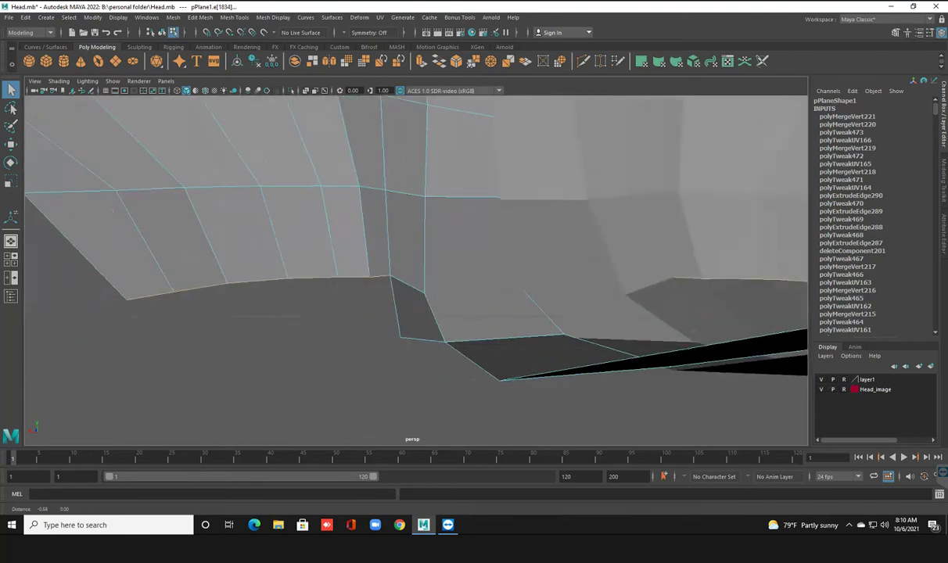
{"action": "left_click_drag", "start_coordinate": [415, 266], "coordinate": [329, 258], "text": "alt"}
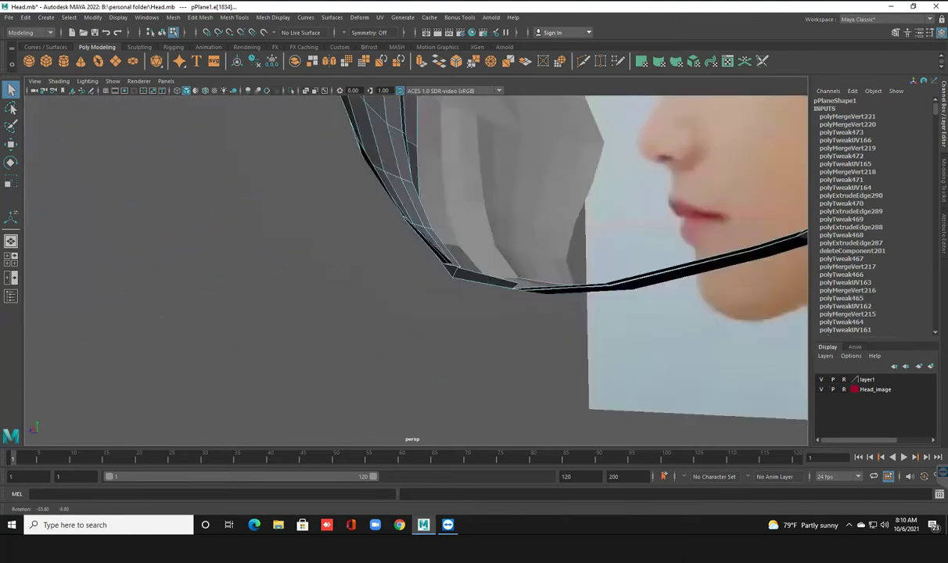
Step: Move the extruded jaw edges down toward the neck
{"action": "key", "text": "w"}
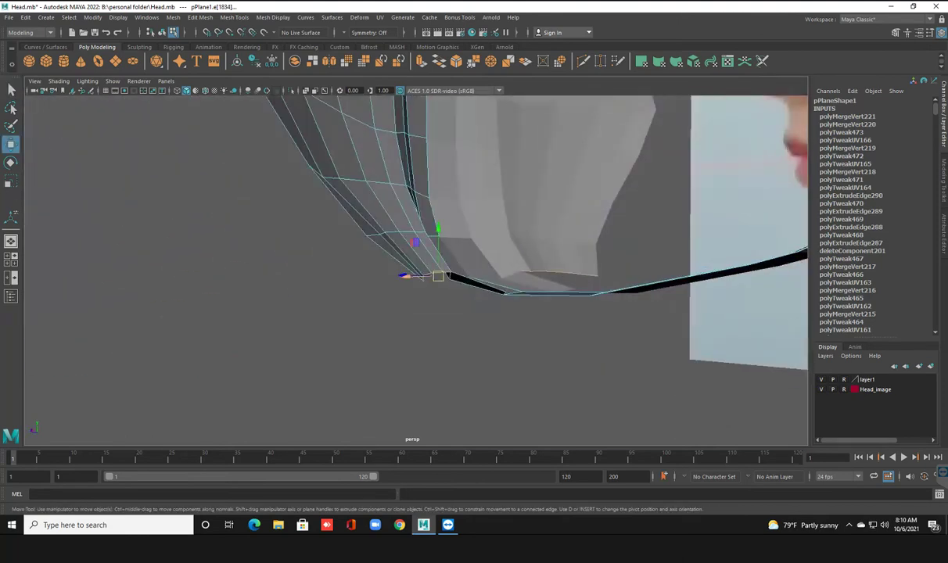
{"action": "left_click_drag", "start_coordinate": [414, 266], "coordinate": [430, 270], "text": "alt"}
{"action": "left_click_drag", "start_coordinate": [475, 290], "coordinate": [461, 285], "text": "alt"}
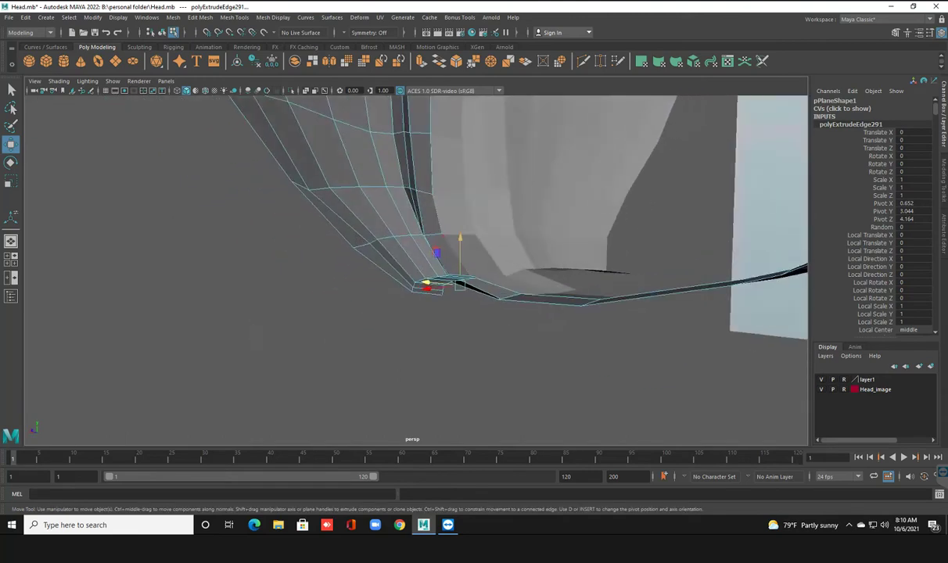
{"action": "mouse_move", "coordinate": [460, 258]}
{"action": "left_mouse_down"}
{"action": "mouse_move", "coordinate": [460, 274]}
{"action": "mouse_move", "coordinate": [508, 266]}
{"action": "mouse_move", "coordinate": [466, 258]}
{"action": "mouse_move", "coordinate": [452, 278]}
{"action": "mouse_move", "coordinate": [548, 274]}
{"action": "left_mouse_up"}
{"action": "mouse_move", "coordinate": [436, 275]}
{"action": "left_mouse_down", "text": "alt"}
{"action": "mouse_move", "coordinate": [469, 281]}
{"action": "mouse_move", "coordinate": [426, 303]}
{"action": "mouse_move", "coordinate": [445, 268]}
{"action": "mouse_move", "coordinate": [485, 382]}
{"action": "mouse_move", "coordinate": [491, 361]}
{"action": "mouse_move", "coordinate": [501, 363]}
{"action": "mouse_move", "coordinate": [497, 329]}
{"action": "mouse_move", "coordinate": [496, 345]}
{"action": "left_mouse_up", "text": "alt"}
{"action": "scroll", "coordinate": [425, 303], "scroll_direction": "down", "scroll_amount": 3}
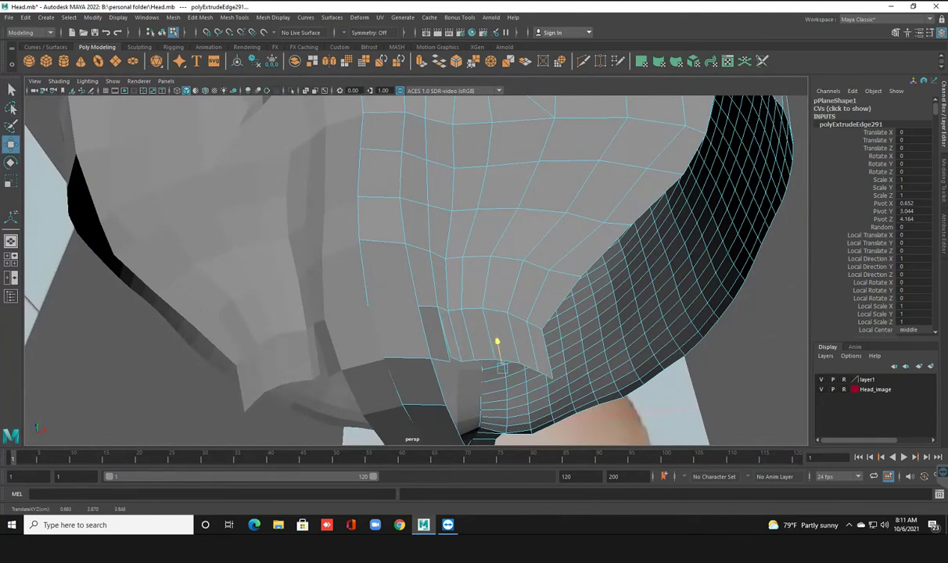
{"action": "key", "text": "space"}
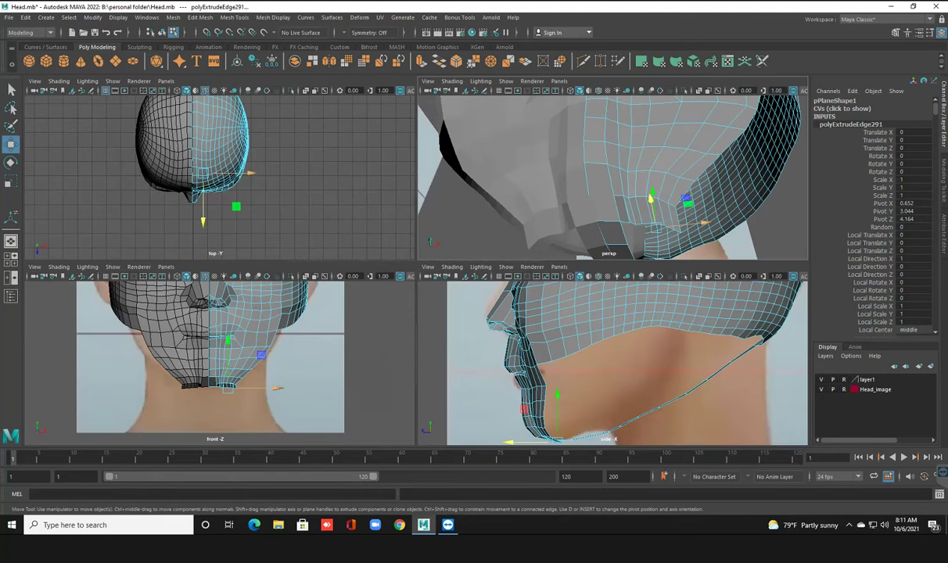
Step: Under the jaw, nudge the extruded face row slightly up and sideways against the jaw
{"action": "key", "text": "space"}
{"action": "mouse_move", "coordinate": [547, 274]}
{"action": "left_mouse_down", "text": "alt"}
{"action": "mouse_move", "coordinate": [595, 266]}
{"action": "mouse_move", "coordinate": [407, 258]}
{"action": "left_mouse_up", "text": "alt"}
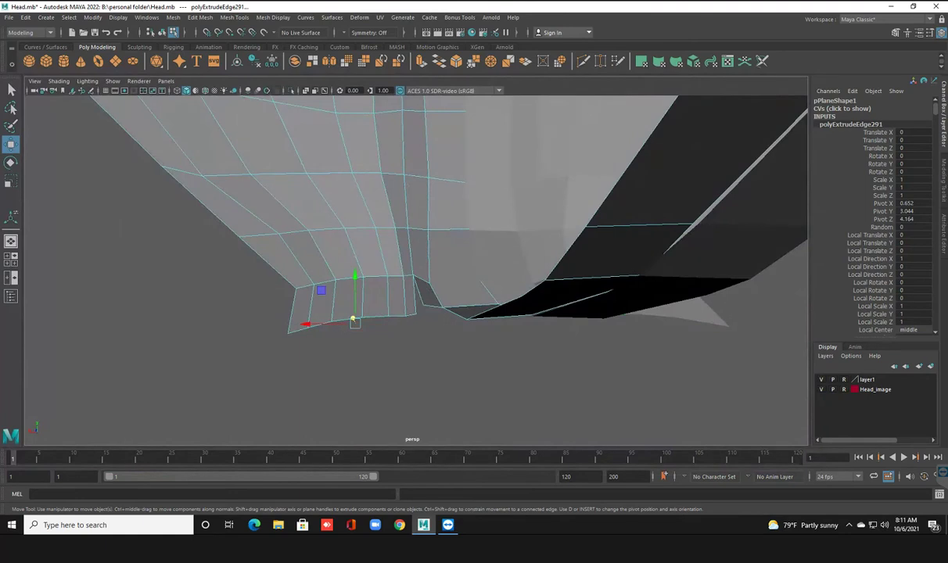
{"action": "left_click_drag", "start_coordinate": [354, 319], "coordinate": [360, 321]}
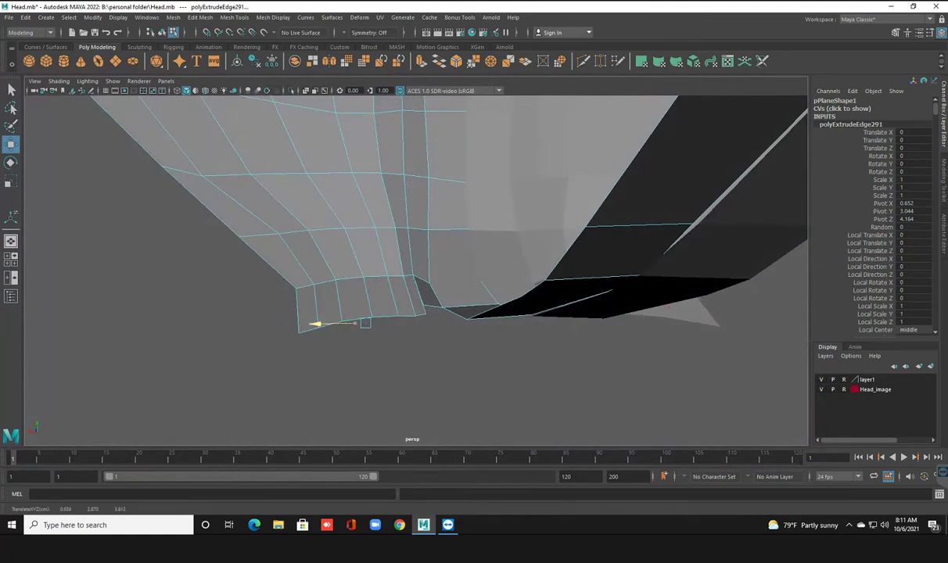
{"action": "left_click_drag", "start_coordinate": [362, 275], "coordinate": [361, 267]}
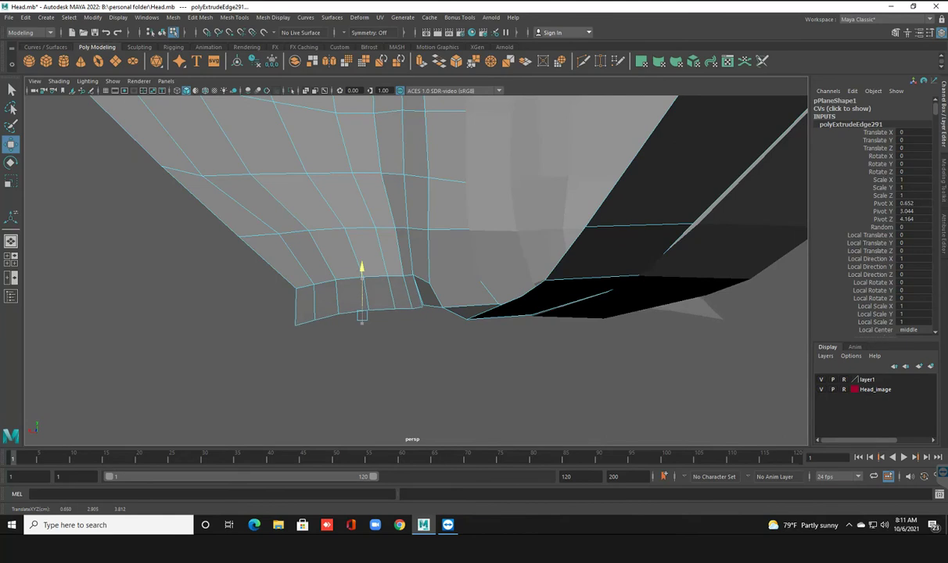
{"action": "left_click_drag", "start_coordinate": [362, 268], "coordinate": [361, 269]}
{"action": "left_click_drag", "start_coordinate": [360, 313], "coordinate": [358, 313]}
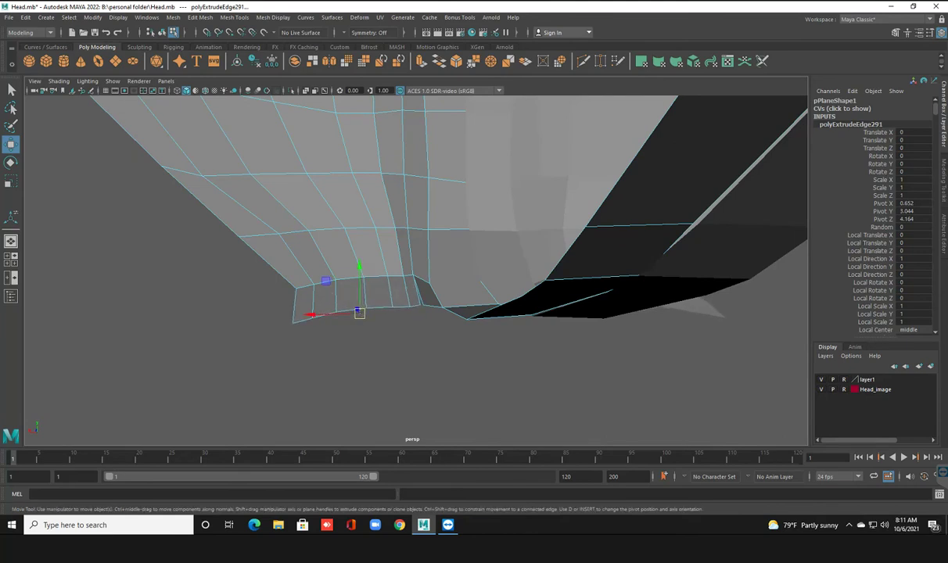
Step: Check placement in the four-view layout and select the stray jaw-corner vertex in Vertex mode
{"action": "key", "text": "space"}
{"action": "key", "text": "space"}
{"action": "mouse_move", "coordinate": [357, 313]}
{"action": "left_mouse_down", "text": "alt"}
{"action": "mouse_move", "coordinate": [548, 258]}
{"action": "mouse_move", "coordinate": [439, 290]}
{"action": "mouse_move", "coordinate": [407, 258]}
{"action": "mouse_move", "coordinate": [438, 251]}
{"action": "left_mouse_up", "text": "alt"}
{"action": "scroll", "coordinate": [414, 266], "scroll_direction": "up", "scroll_amount": 4}
{"action": "right_click", "coordinate": [427, 252]}
{"action": "left_click", "coordinate": [427, 279]}
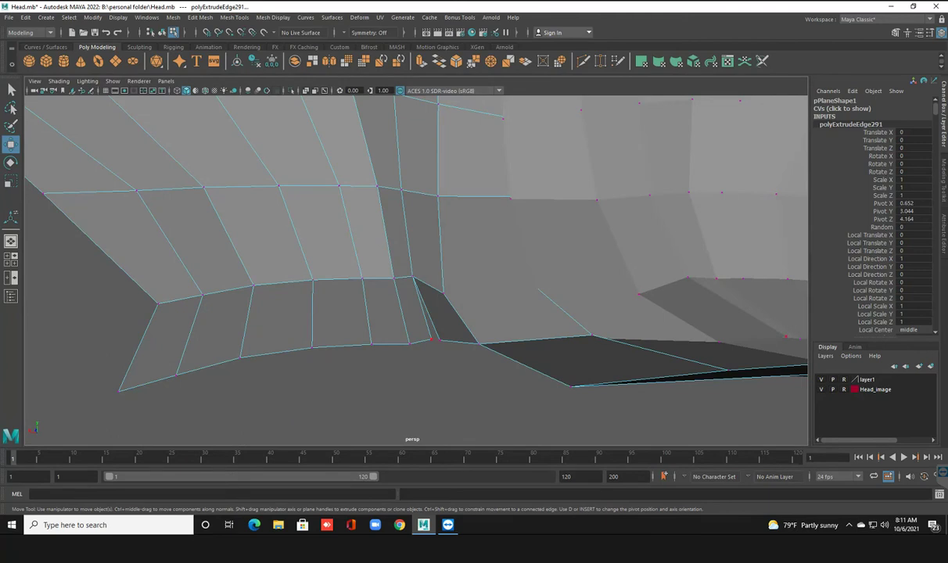
{"action": "left_click", "coordinate": [431, 339]}
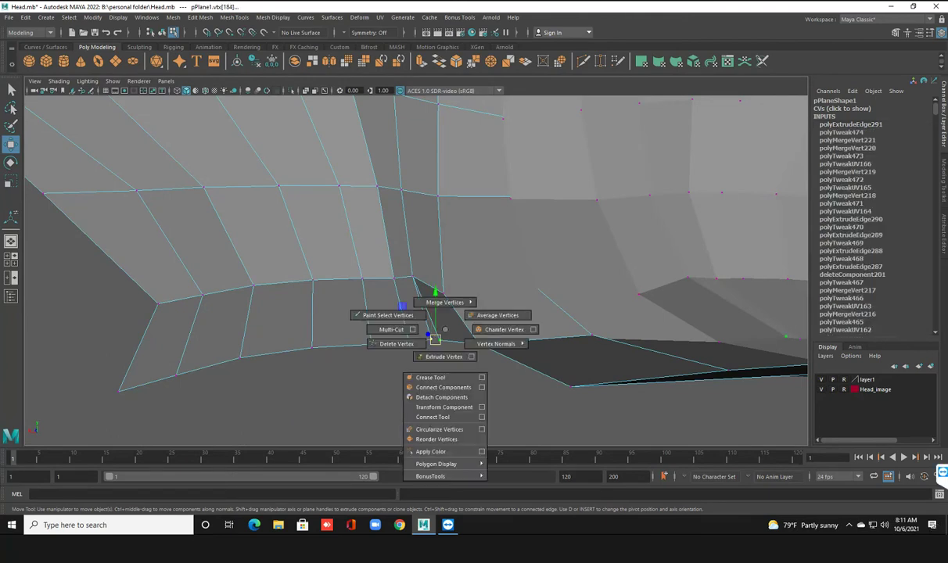
Step: Merge the stray jaw-corner vertex into its neighbour with Merge Vertices
{"action": "right_click", "coordinate": [434, 305]}
{"action": "left_click", "coordinate": [435, 340]}
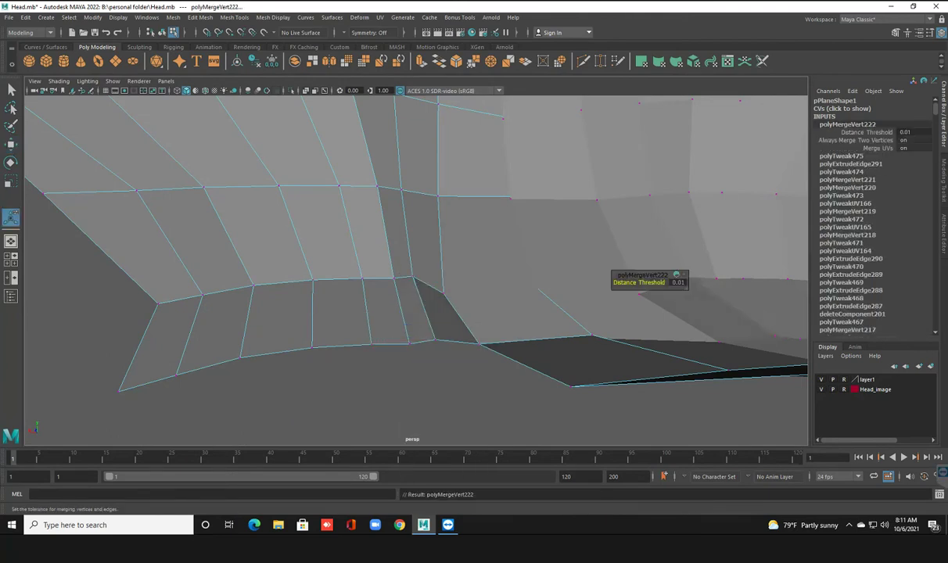
{"action": "left_click_drag", "start_coordinate": [547, 282], "coordinate": [625, 282], "text": "alt"}
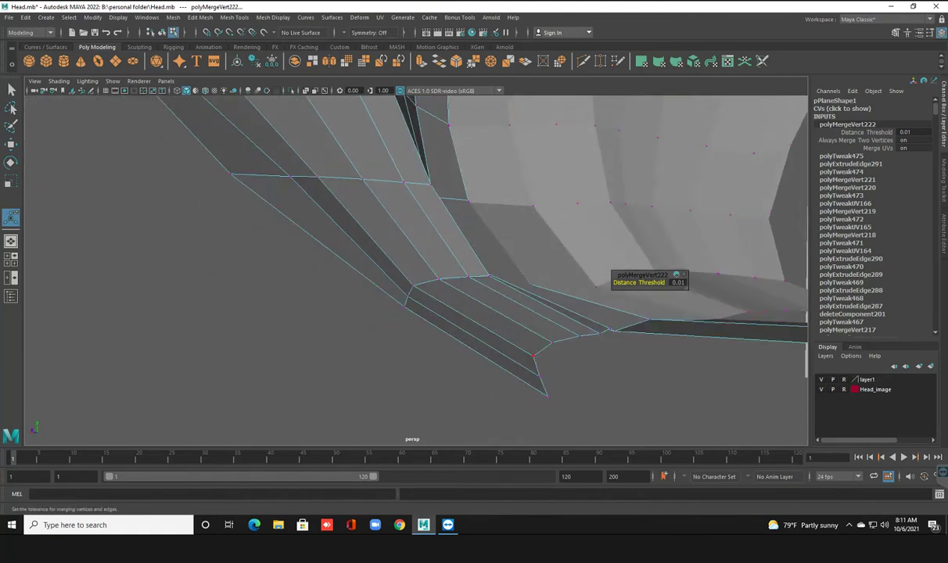
Step: Switch to Edge mode and select the bottom border edges along the chin and jaw
{"action": "right_click_drag", "start_coordinate": [555, 258], "coordinate": [572, 225]}
{"action": "left_click", "coordinate": [589, 334]}
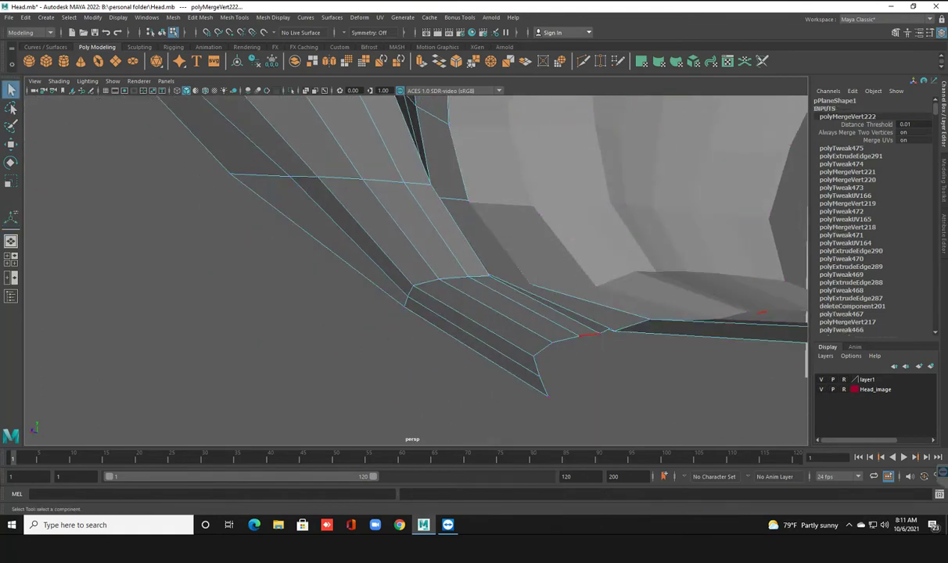
{"action": "left_click_drag", "start_coordinate": [407, 329], "coordinate": [321, 329], "text": "alt"}
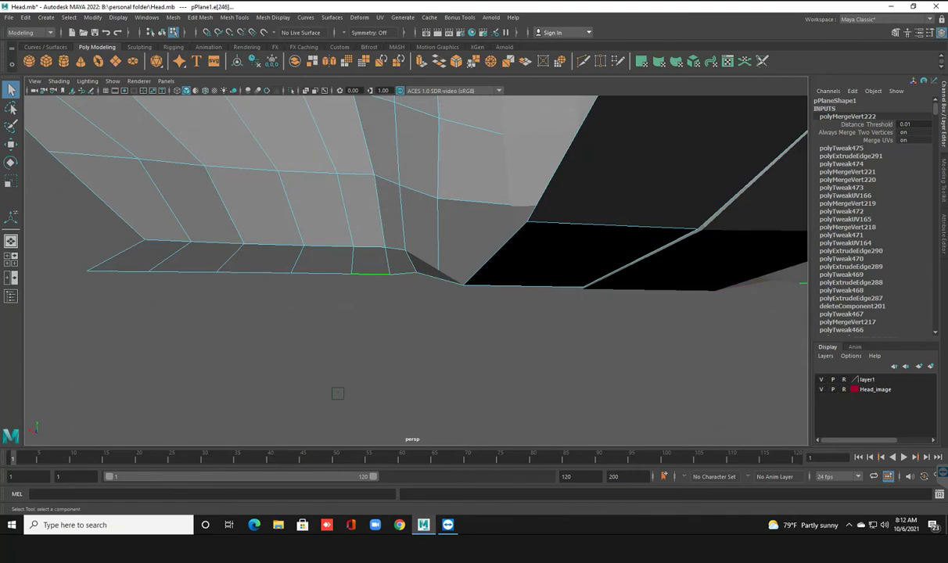
{"action": "left_click", "coordinate": [317, 273]}
{"action": "left_click", "coordinate": [372, 273]}
{"action": "left_click", "coordinate": [255, 273], "text": "shift"}
{"action": "left_click", "coordinate": [183, 273], "text": "shift"}
{"action": "left_click_drag", "start_coordinate": [337, 393], "coordinate": [438, 367], "text": "alt"}
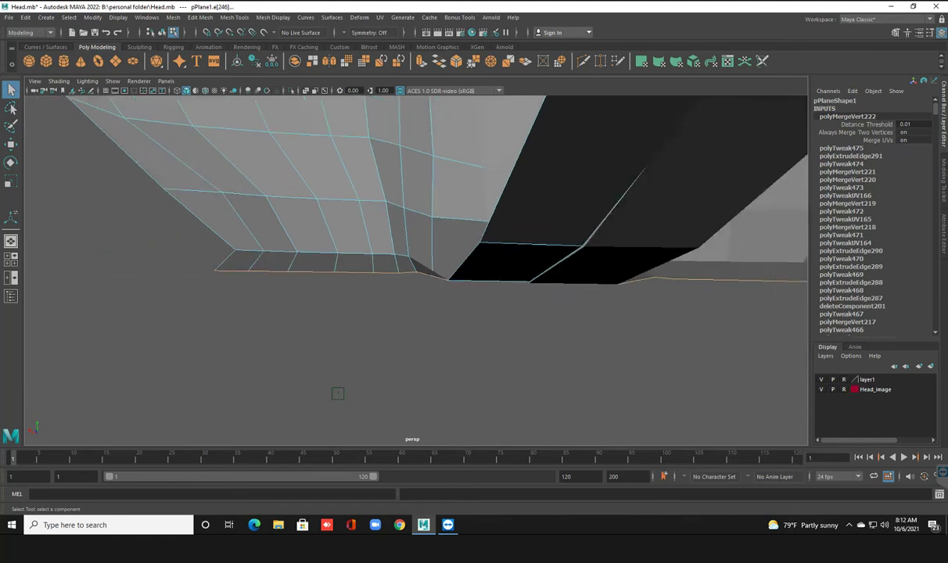
{"action": "key", "text": "space"}
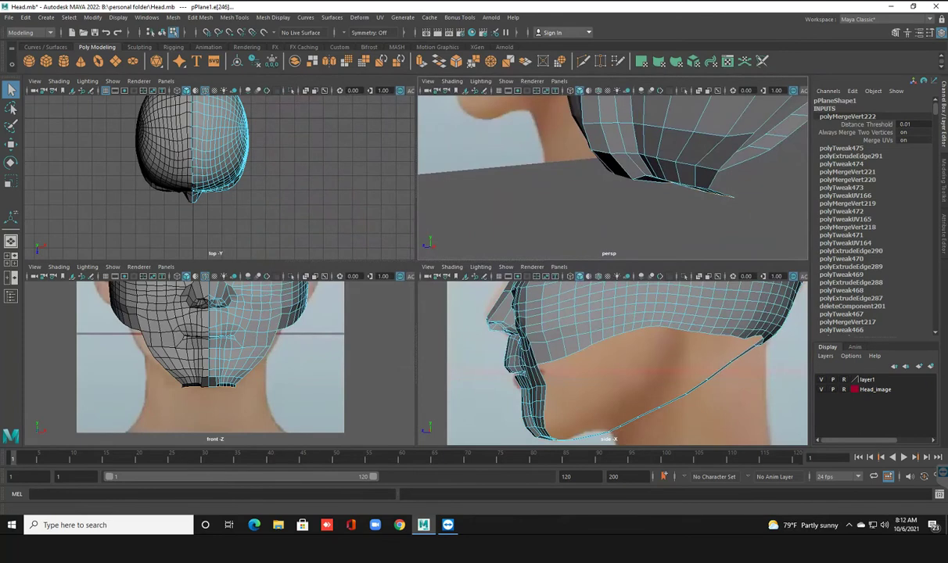
{"action": "key", "text": "space"}
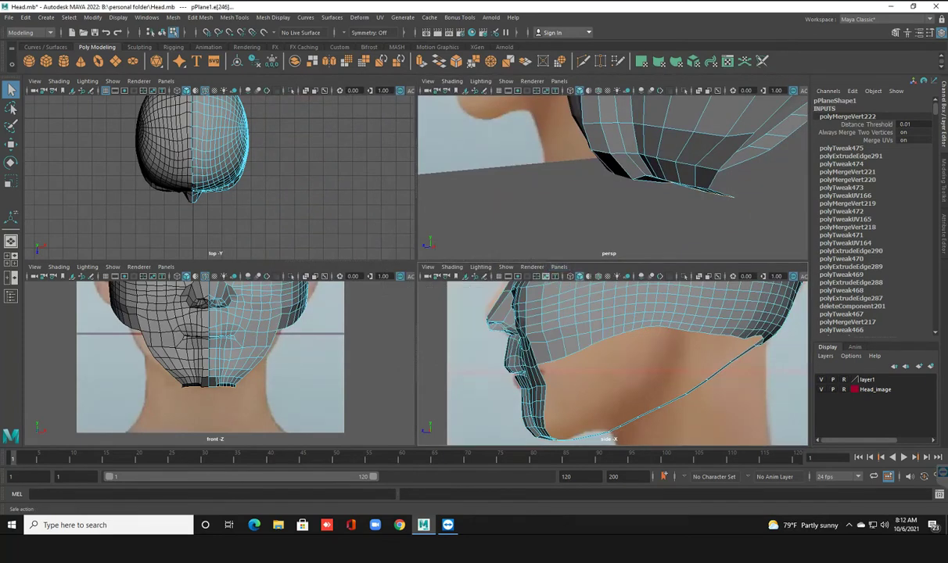
{"action": "key", "text": "space"}
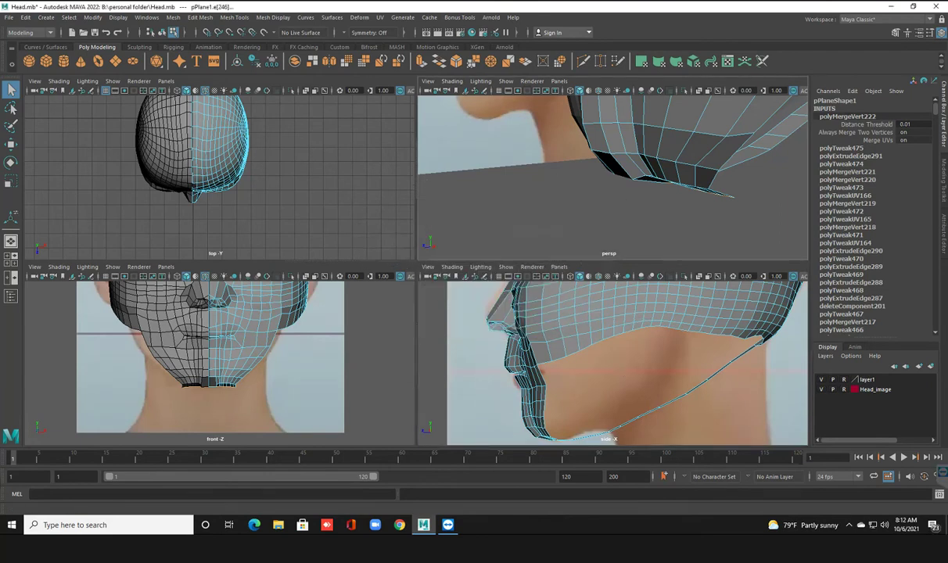
Step: In the side view, try raising the chin vertex, then undo both moves
{"action": "key", "text": "space"}
{"action": "scroll", "coordinate": [407, 262], "scroll_direction": "down", "scroll_amount": 2}
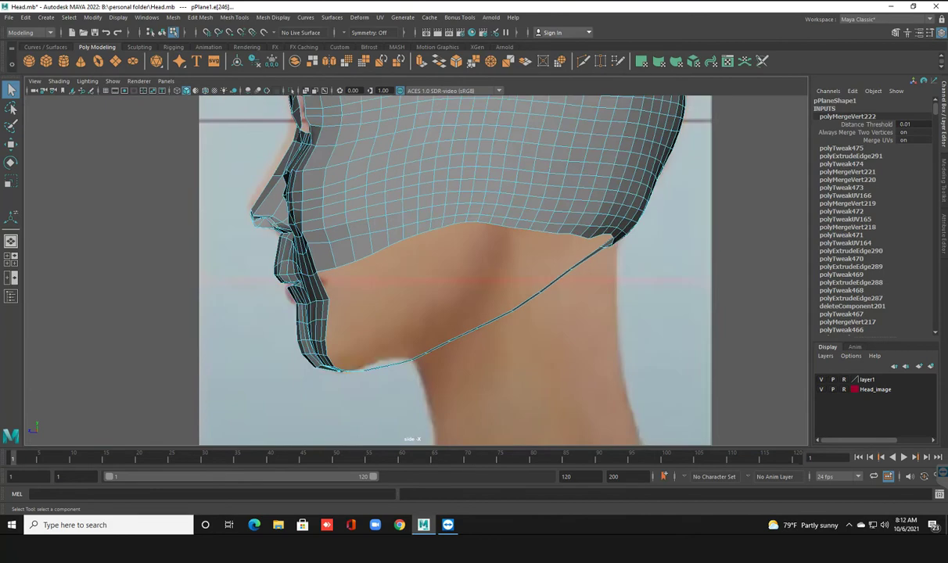
{"action": "scroll", "coordinate": [407, 262], "scroll_direction": "down", "scroll_amount": 2}
{"action": "scroll", "coordinate": [407, 262], "scroll_direction": "up", "scroll_amount": 2}
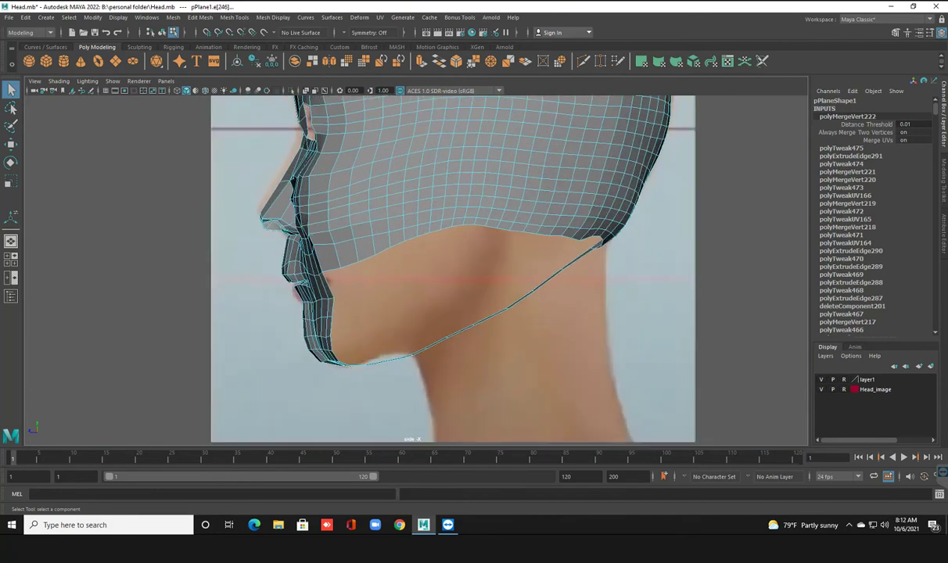
{"action": "key", "text": "r"}
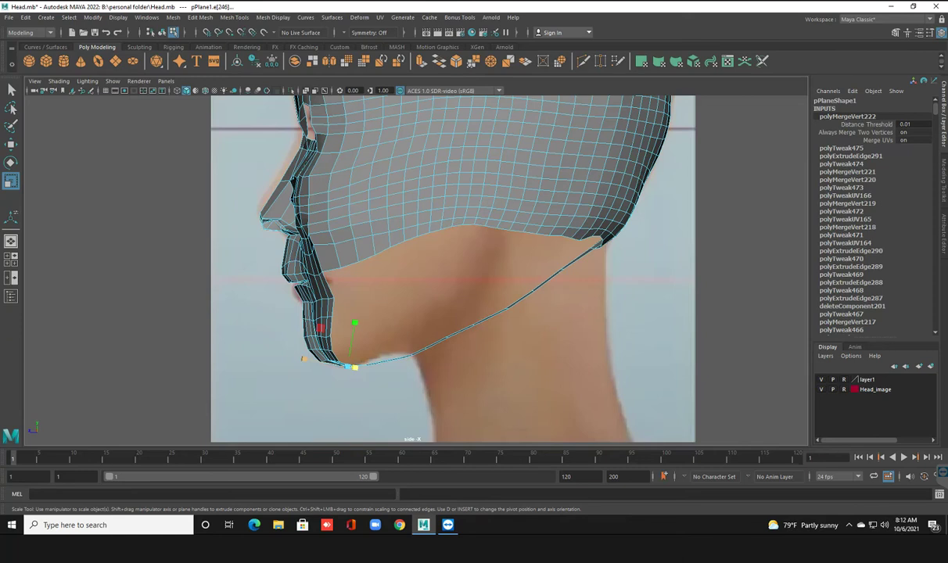
{"action": "key", "text": "w"}
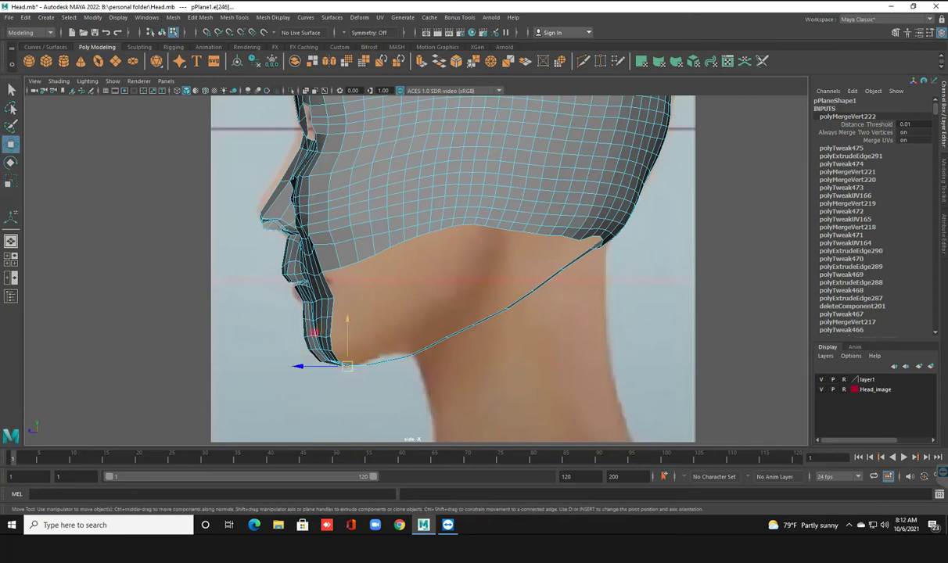
{"action": "scroll", "coordinate": [508, 266], "scroll_direction": "up", "scroll_amount": 2}
{"action": "scroll", "coordinate": [509, 266], "scroll_direction": "up", "scroll_amount": 1}
{"action": "scroll", "coordinate": [509, 266], "scroll_direction": "up", "scroll_amount": 2}
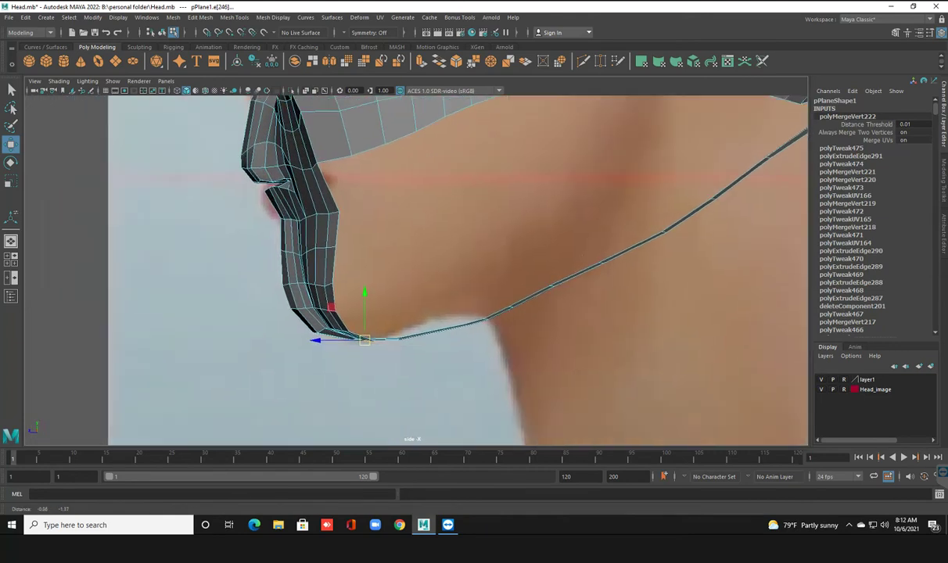
{"action": "scroll", "coordinate": [509, 266], "scroll_direction": "up", "scroll_amount": 1}
{"action": "middle_click_drag", "start_coordinate": [508, 266], "coordinate": [511, 266], "text": "alt"}
{"action": "left_click_drag", "start_coordinate": [419, 262], "coordinate": [419, 260]}
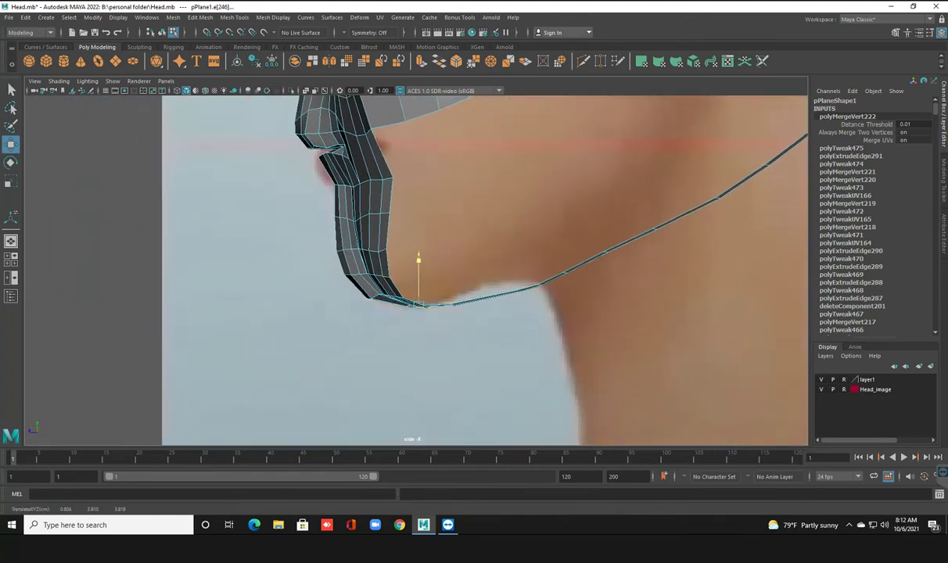
{"action": "left_click_drag", "start_coordinate": [419, 262], "coordinate": [418, 259]}
{"action": "key", "text": "ctrl+z"}
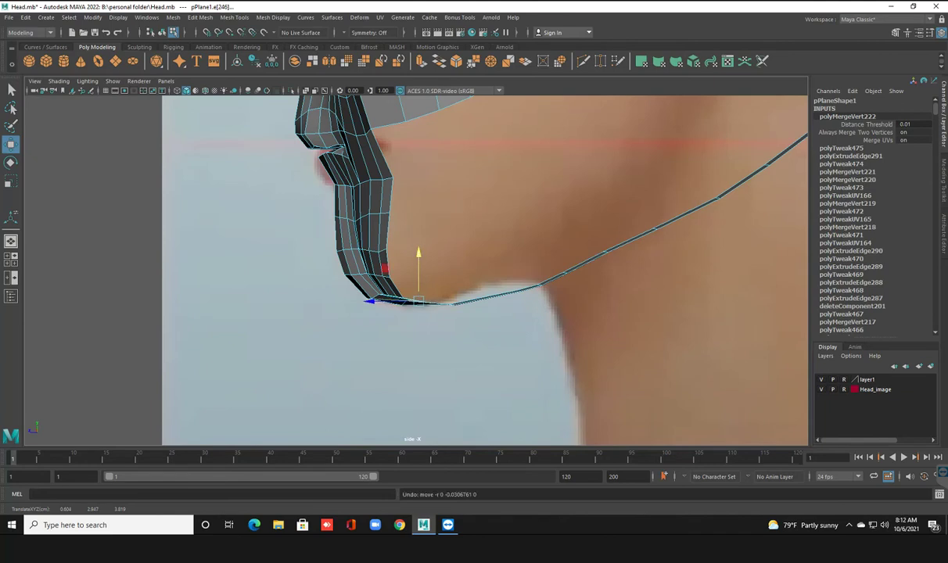
{"action": "key", "text": "ctrl+z"}
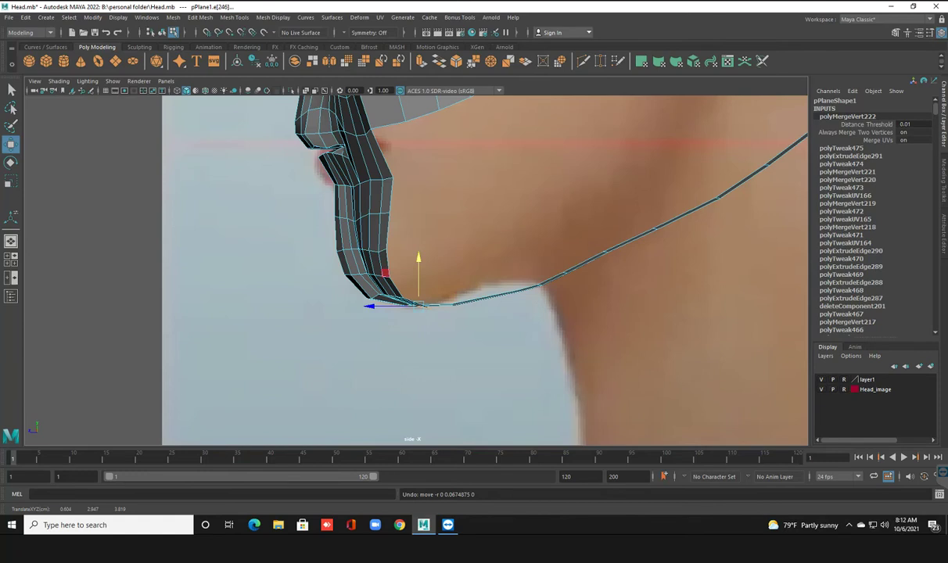
Step: Zoom in and pull the vertex under the chin down and forward
{"action": "scroll", "coordinate": [485, 270], "scroll_direction": "up", "scroll_amount": 2}
{"action": "scroll", "coordinate": [485, 270], "scroll_direction": "up", "scroll_amount": 2}
{"action": "scroll", "coordinate": [414, 270], "scroll_direction": "up", "scroll_amount": 1}
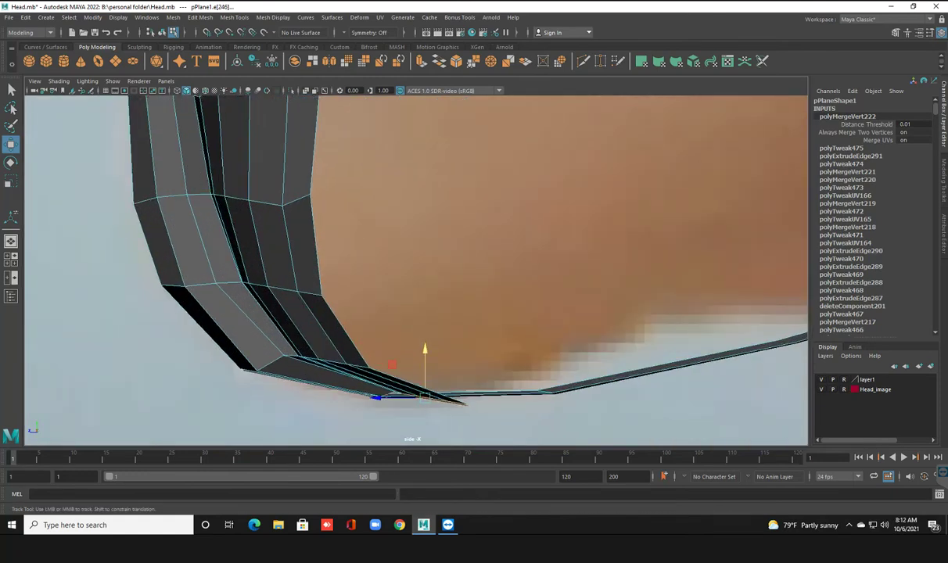
{"action": "scroll", "coordinate": [415, 269], "scroll_direction": "up", "scroll_amount": 1}
{"action": "scroll", "coordinate": [415, 270], "scroll_direction": "up", "scroll_amount": 1}
{"action": "scroll", "coordinate": [415, 270], "scroll_direction": "up", "scroll_amount": 1}
{"action": "middle_click_drag", "start_coordinate": [414, 270], "coordinate": [414, 169], "text": "alt"}
{"action": "scroll", "coordinate": [414, 269], "scroll_direction": "up", "scroll_amount": 1}
{"action": "middle_click_drag", "start_coordinate": [415, 270], "coordinate": [516, 270], "text": "alt"}
{"action": "scroll", "coordinate": [415, 269], "scroll_direction": "up", "scroll_amount": 1}
{"action": "left_click", "coordinate": [335, 335]}
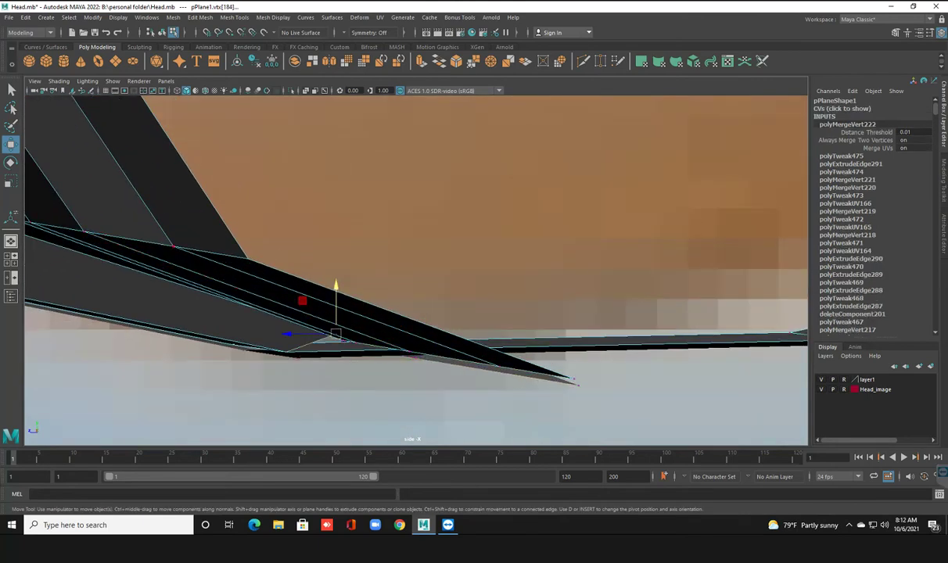
{"action": "mouse_move", "coordinate": [335, 335]}
{"action": "left_mouse_down"}
{"action": "mouse_move", "coordinate": [325, 344]}
{"action": "mouse_move", "coordinate": [303, 292]}
{"action": "mouse_move", "coordinate": [317, 338]}
{"action": "left_mouse_up"}
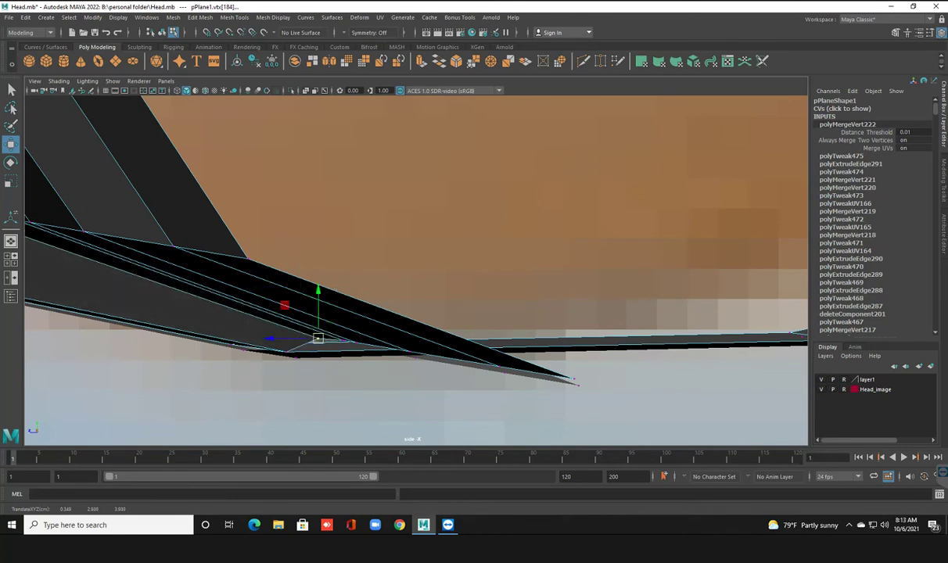
Step: Frame the selected vertex in perspective and orbit to inspect the chin underside
{"action": "key", "text": "space"}
{"action": "key", "text": "space"}
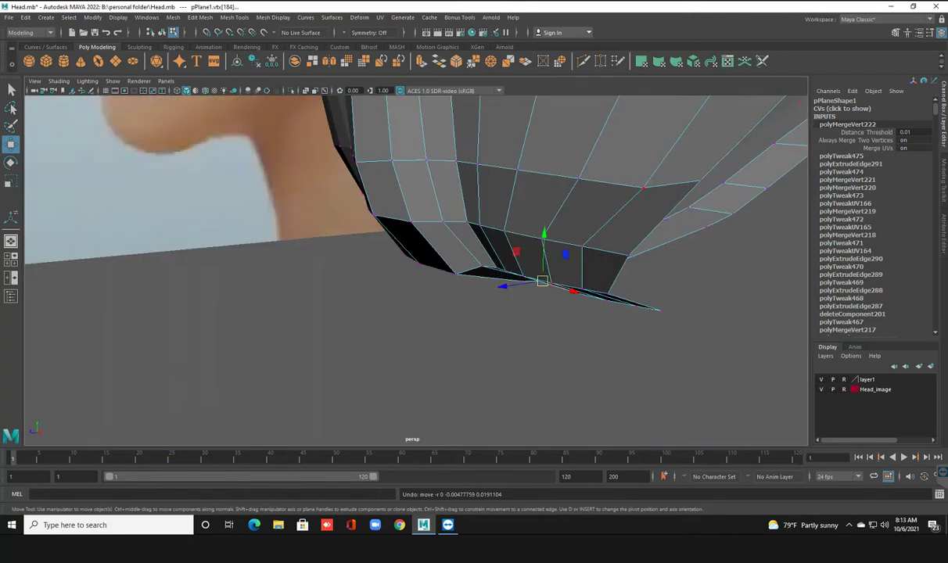
{"action": "key", "text": "f"}
{"action": "left_click_drag", "start_coordinate": [469, 274], "coordinate": [375, 259], "text": "alt"}
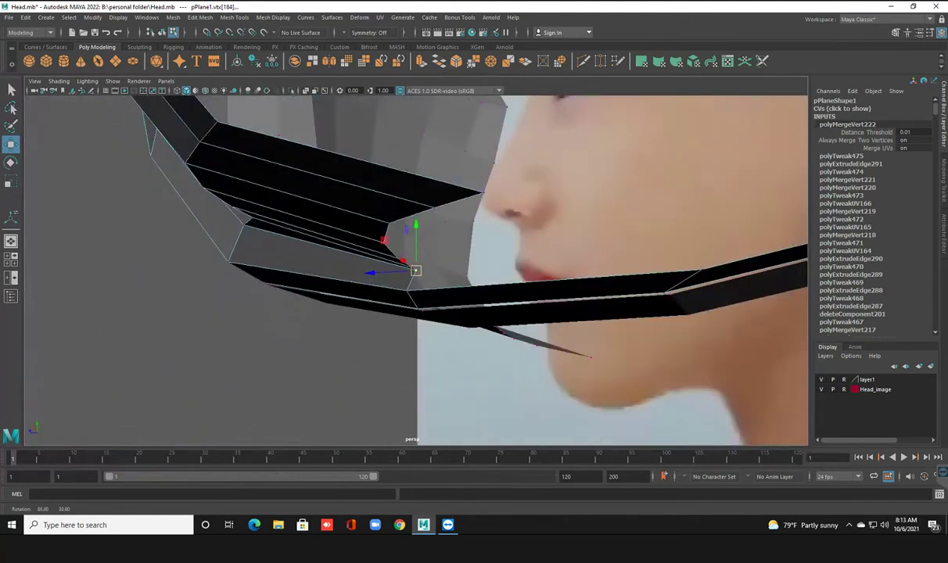
{"action": "left_click_drag", "start_coordinate": [415, 270], "coordinate": [368, 305], "text": "alt"}
{"action": "key", "text": "space"}
{"action": "key", "text": "space"}
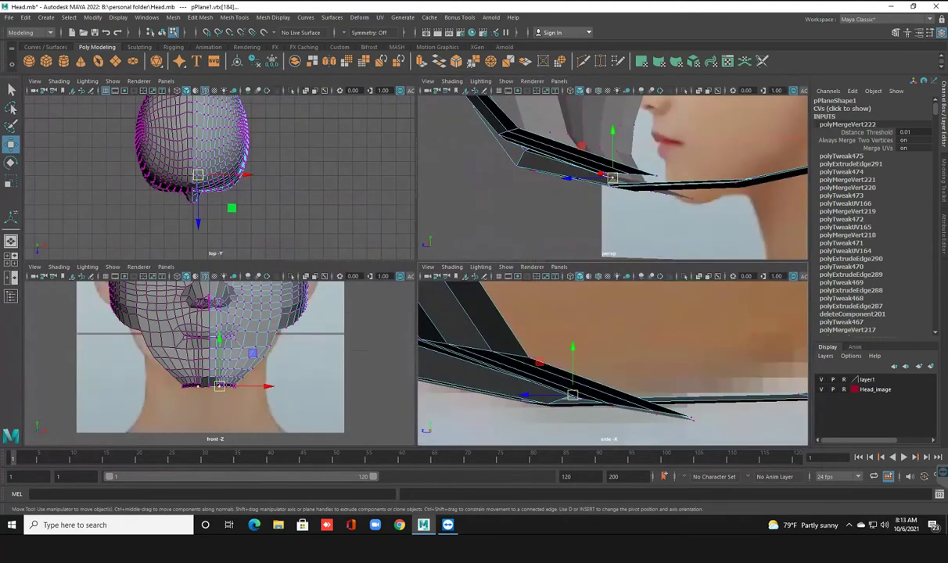
{"action": "scroll", "coordinate": [415, 266], "scroll_direction": "up", "scroll_amount": 2}
{"action": "scroll", "coordinate": [415, 266], "scroll_direction": "up", "scroll_amount": 1}
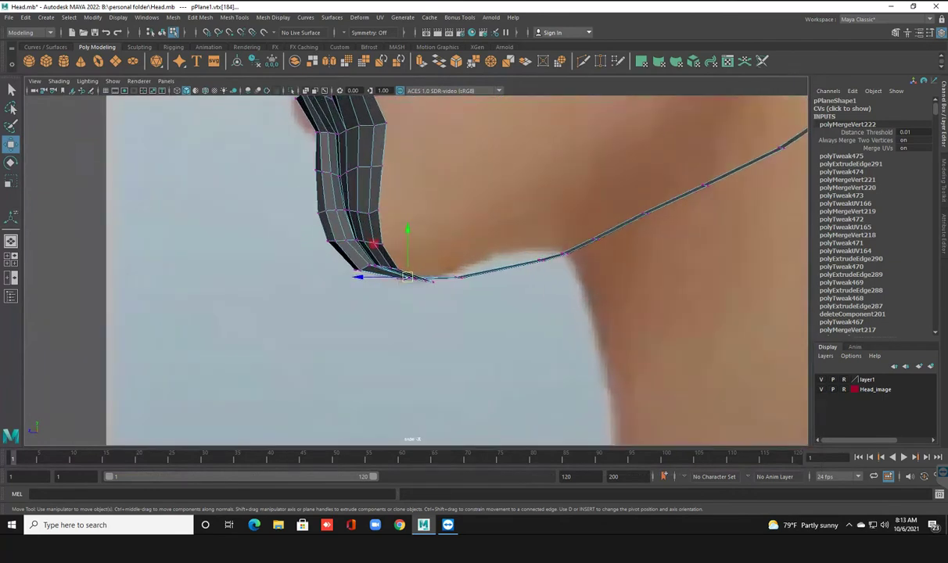
{"action": "scroll", "coordinate": [414, 266], "scroll_direction": "up", "scroll_amount": 1}
{"action": "middle_click_drag", "start_coordinate": [415, 266], "coordinate": [404, 289], "text": "alt"}
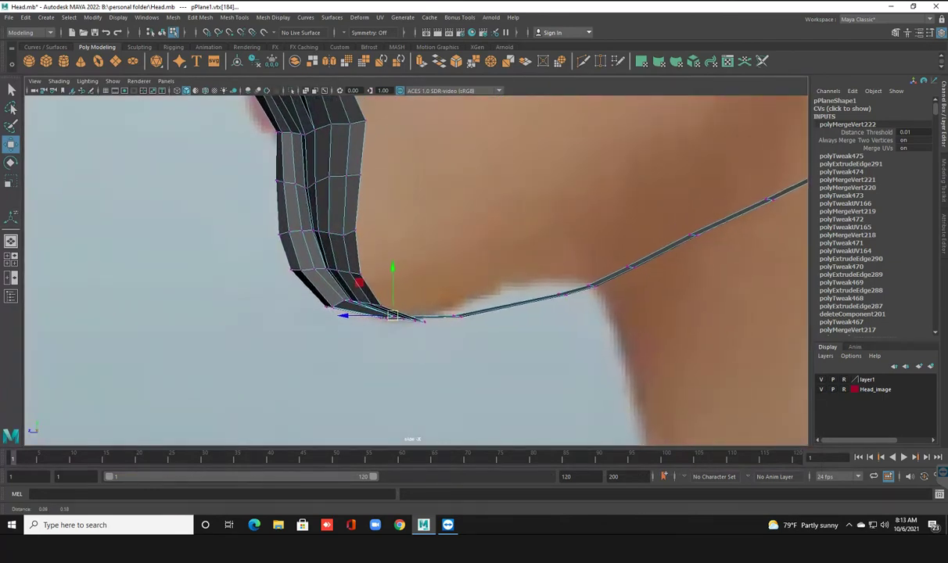
{"action": "middle_click_drag", "start_coordinate": [404, 289], "coordinate": [402, 304], "text": "alt"}
Step: In Edge mode, pull the lip edge down to reshape the mouth
{"action": "key", "text": "F10"}
{"action": "scroll", "coordinate": [408, 344], "scroll_direction": "down", "scroll_amount": 2}
{"action": "middle_click_drag", "start_coordinate": [415, 266], "coordinate": [404, 267], "text": "alt"}
{"action": "scroll", "coordinate": [408, 344], "scroll_direction": "up", "scroll_amount": 2}
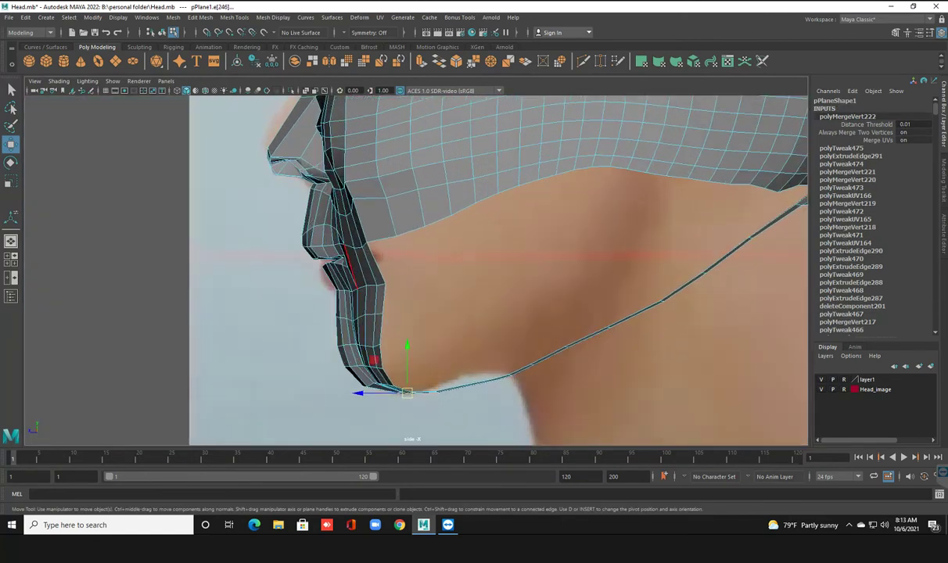
{"action": "left_click", "coordinate": [360, 261]}
{"action": "mouse_move", "coordinate": [375, 278]}
{"action": "left_mouse_down"}
{"action": "mouse_move", "coordinate": [379, 314]}
{"action": "mouse_move", "coordinate": [392, 318]}
{"action": "left_mouse_up"}
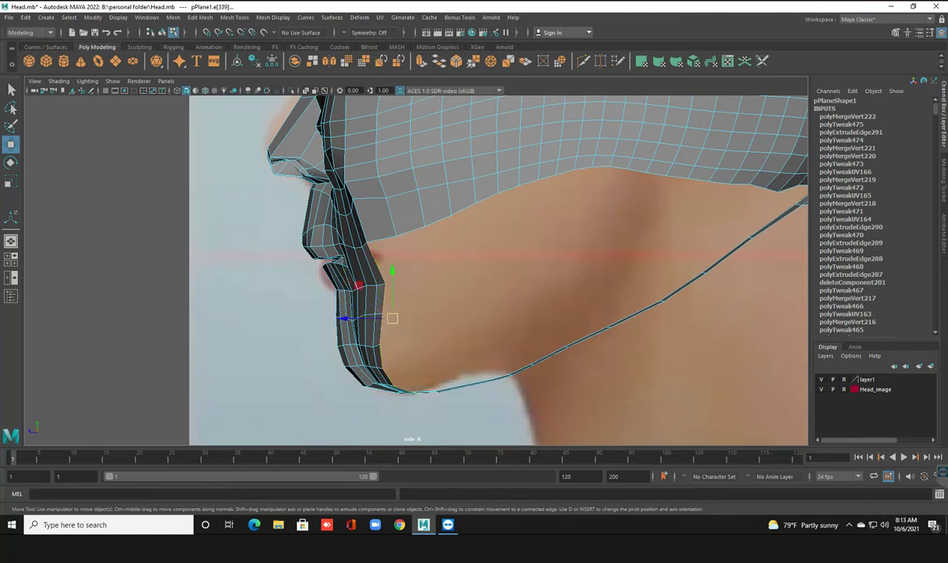
Step: Save the Head scene and extrude the jaw edge back toward the neck
{"action": "key", "text": "ctrl+s"}
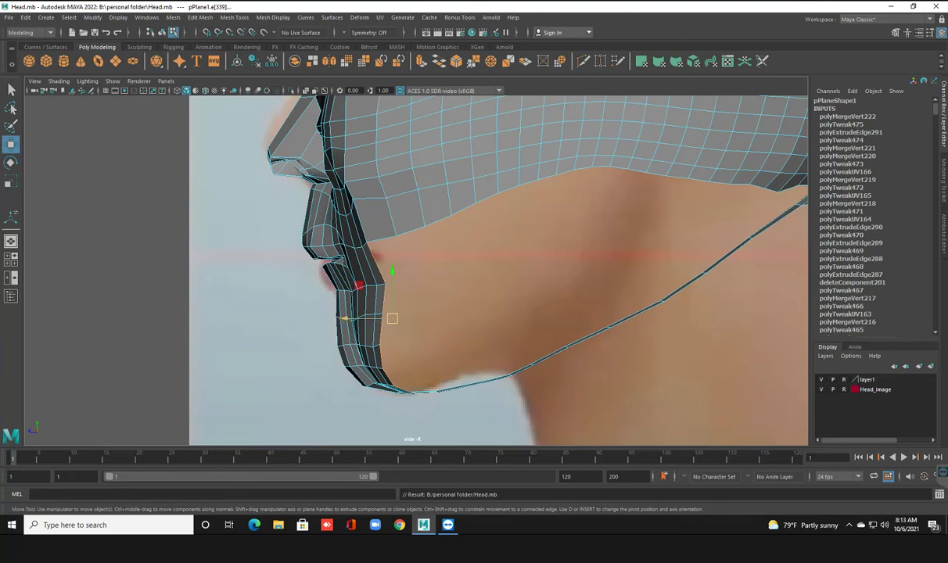
{"action": "left_click_drag", "start_coordinate": [345, 318], "coordinate": [391, 318], "text": "shift"}
{"action": "left_click", "coordinate": [423, 266]}
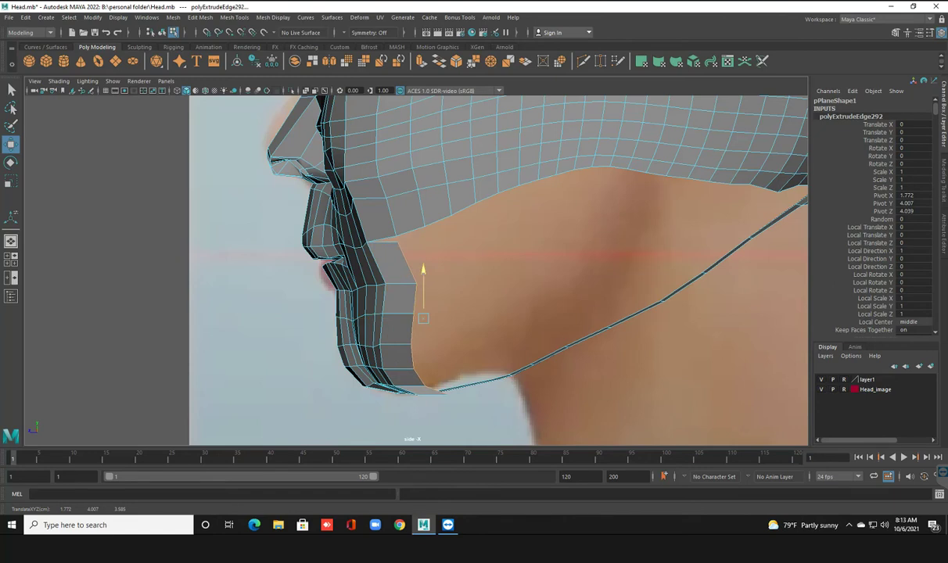
Step: In front view, slide the extruded jaw edges outward and slightly up to match the reference
{"action": "left_click_drag", "start_coordinate": [423, 265], "coordinate": [423, 267]}
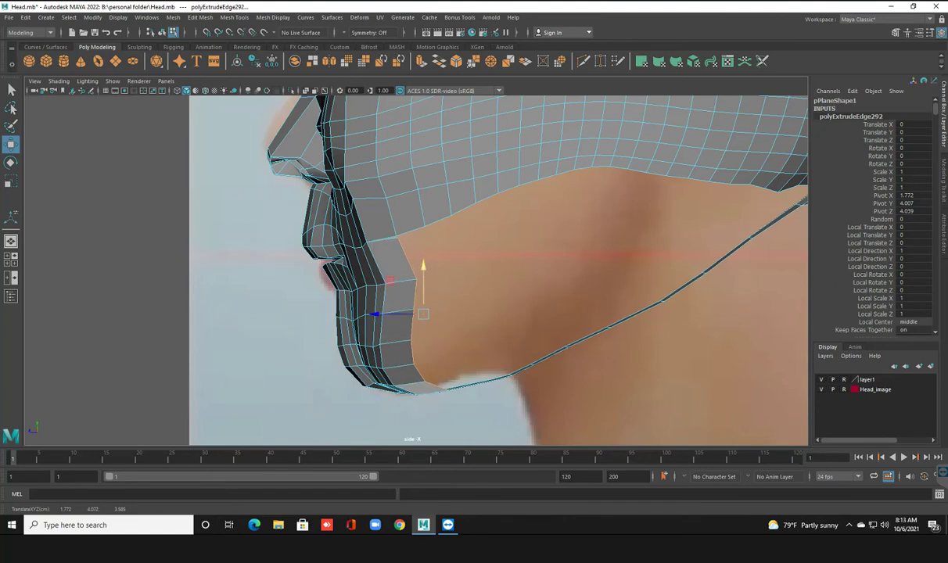
{"action": "key", "text": "space"}
{"action": "key", "text": "space"}
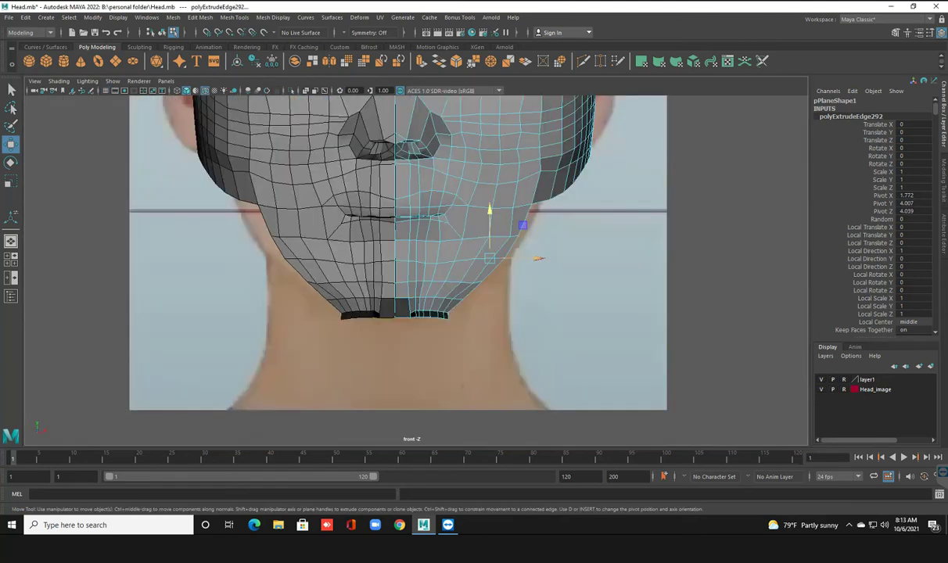
{"action": "left_click_drag", "start_coordinate": [538, 258], "coordinate": [555, 259]}
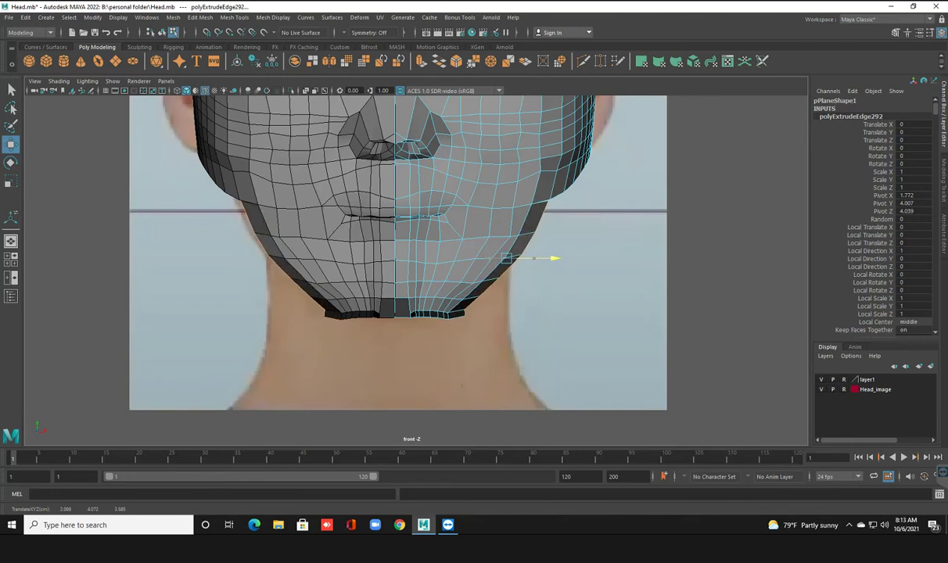
{"action": "left_click_drag", "start_coordinate": [507, 211], "coordinate": [507, 208]}
{"action": "left_click_drag", "start_coordinate": [554, 257], "coordinate": [557, 256]}
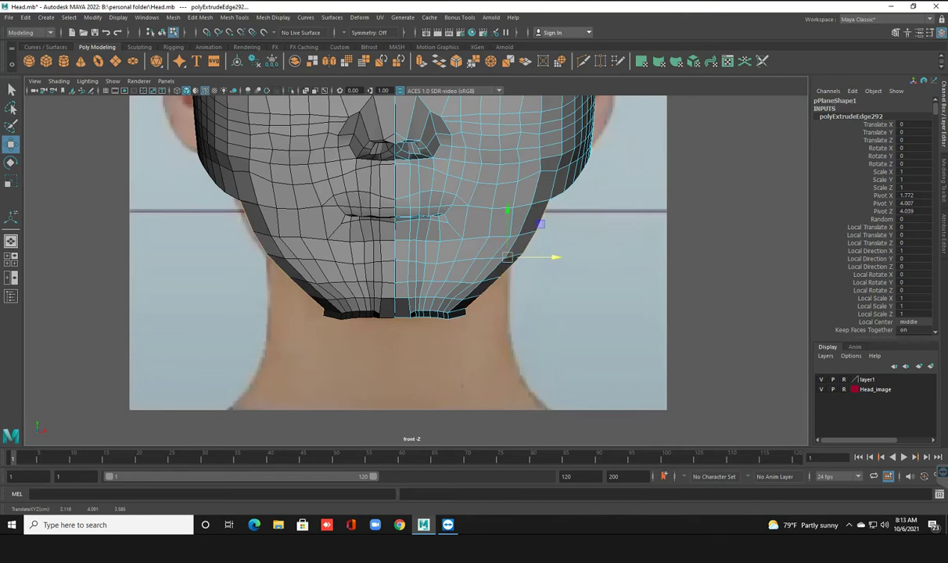
{"action": "key", "text": "space"}
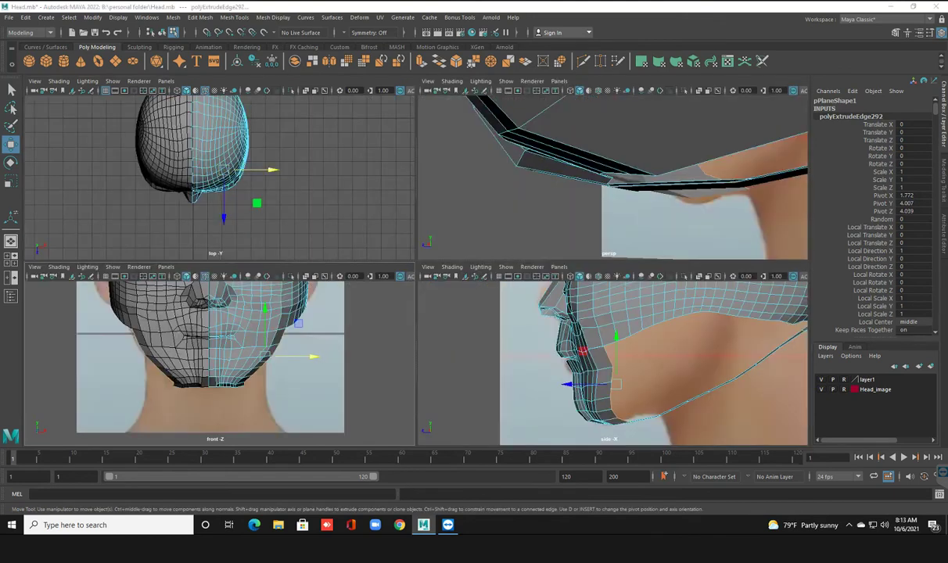
{"action": "key", "text": "space"}
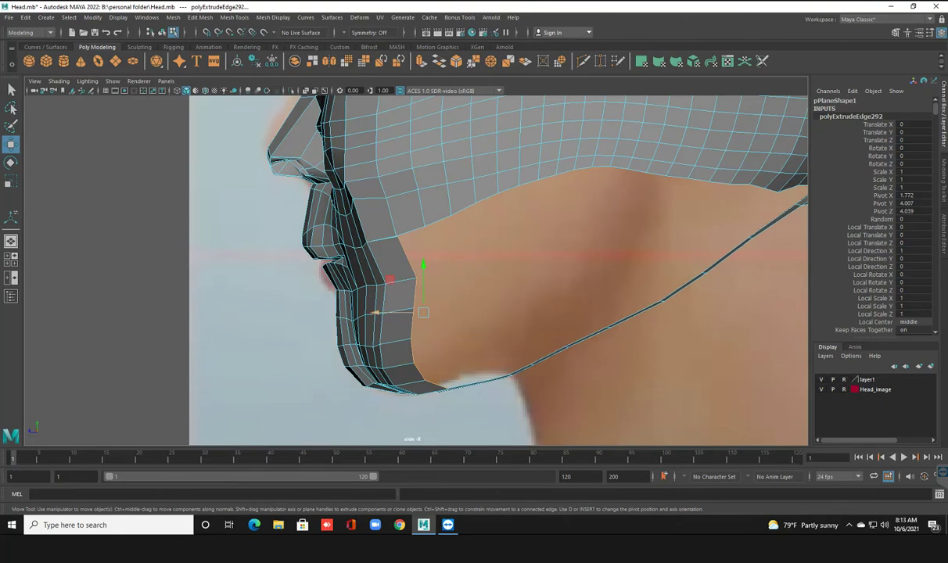
Step: Try scaling the jaw faces flat, undo it, and set Scale axis orientation to World
{"action": "key", "text": "r"}
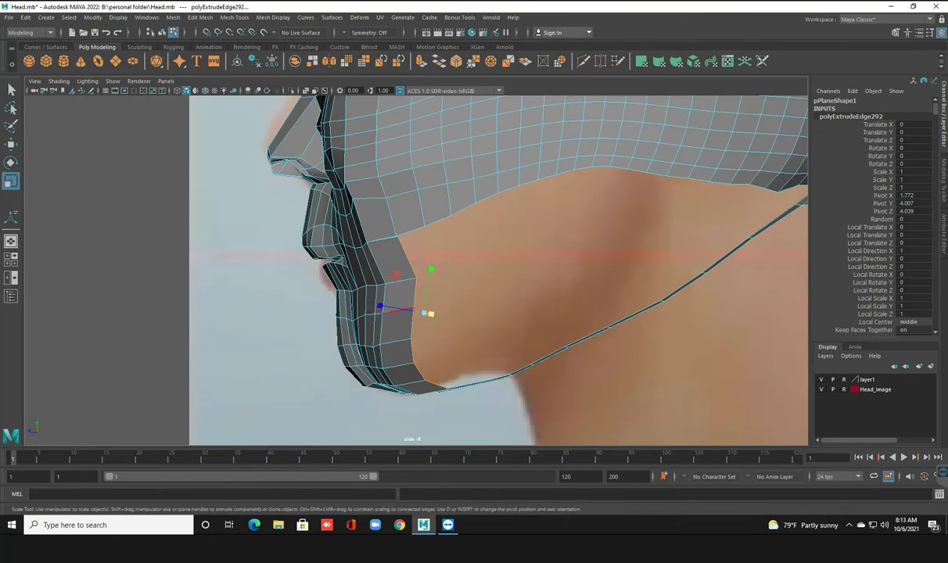
{"action": "left_click_drag", "start_coordinate": [377, 313], "coordinate": [395, 308]}
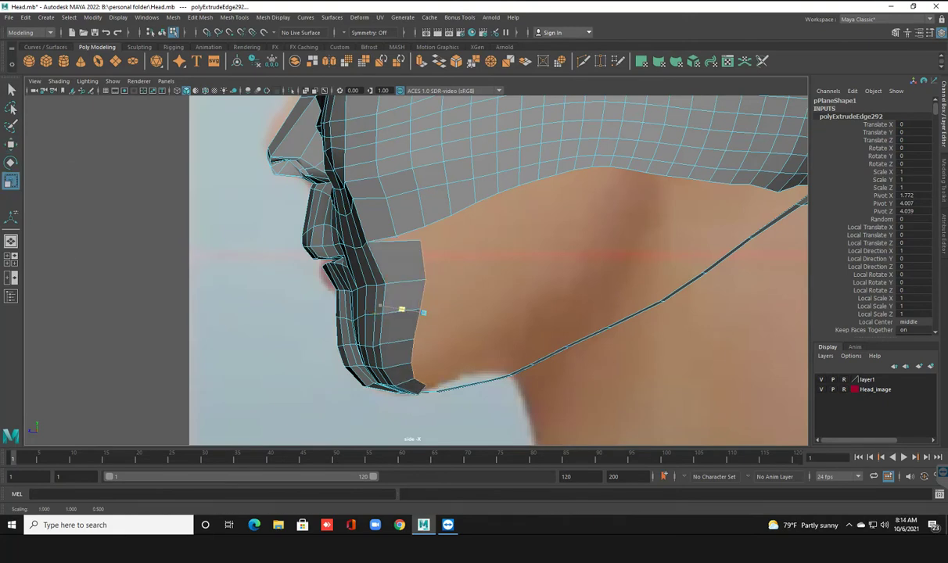
{"action": "key", "text": "ctrl+z"}
{"action": "key", "text": "ctrl+z"}
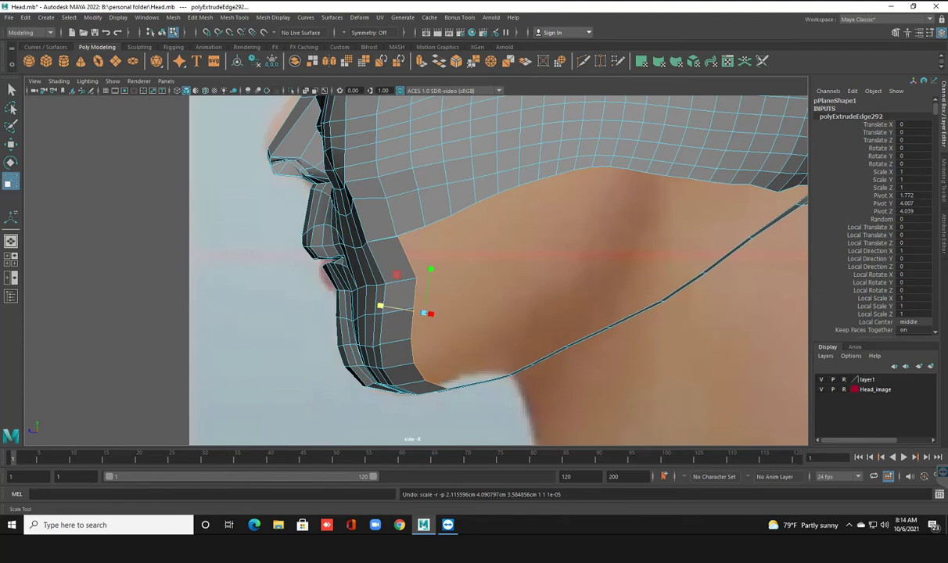
{"action": "double_click", "coordinate": [11, 179]}
{"action": "left_click", "coordinate": [118, 152]}
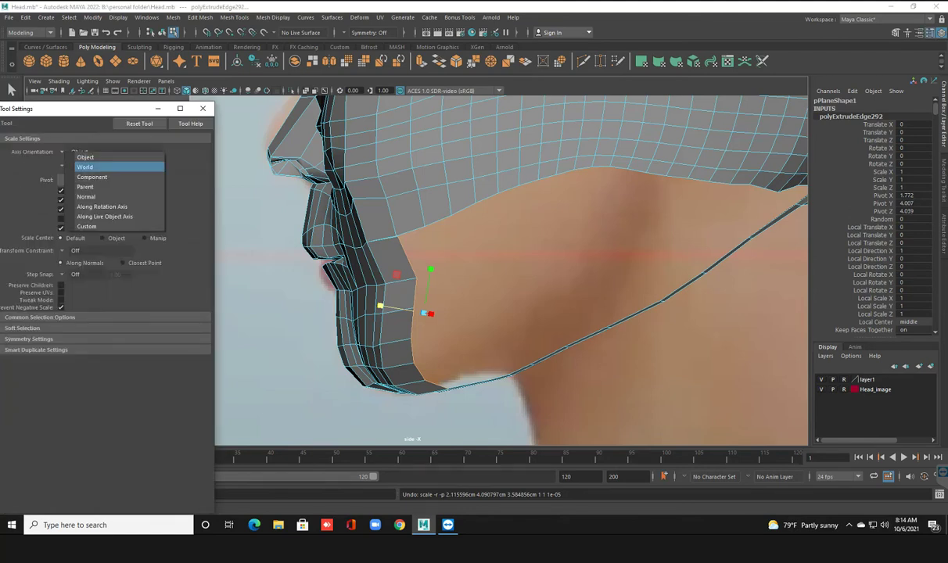
{"action": "left_click", "coordinate": [86, 162]}
{"action": "left_click", "coordinate": [203, 108]}
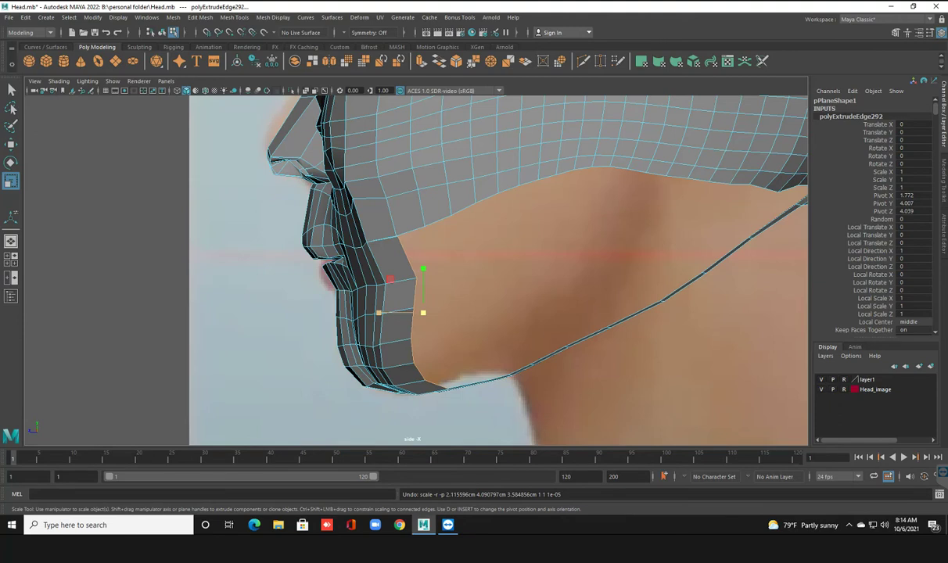
Step: Undo a World-scale flattening of the jaw edge loop, then extrude another face row toward the neck
{"action": "left_click_drag", "start_coordinate": [379, 313], "coordinate": [402, 313]}
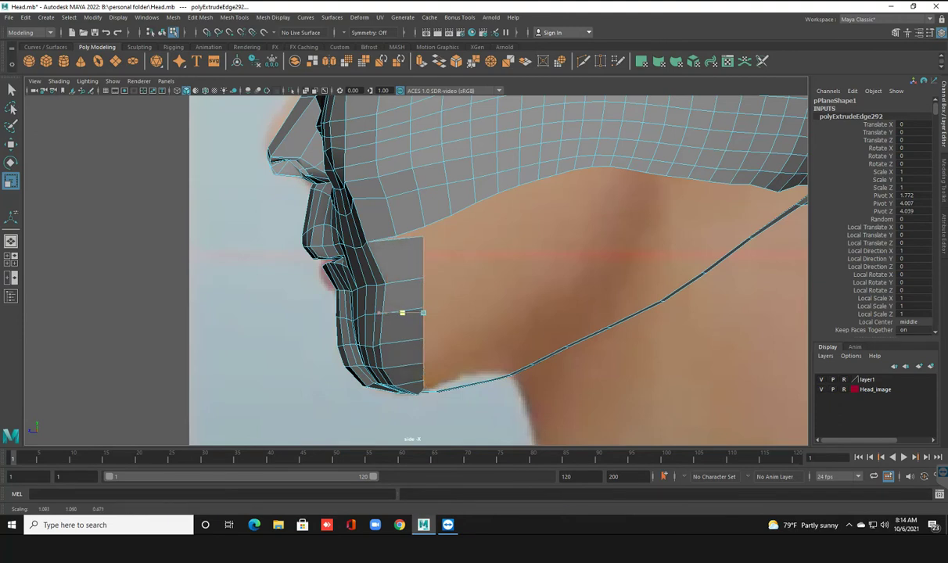
{"action": "key", "text": "ctrl+z"}
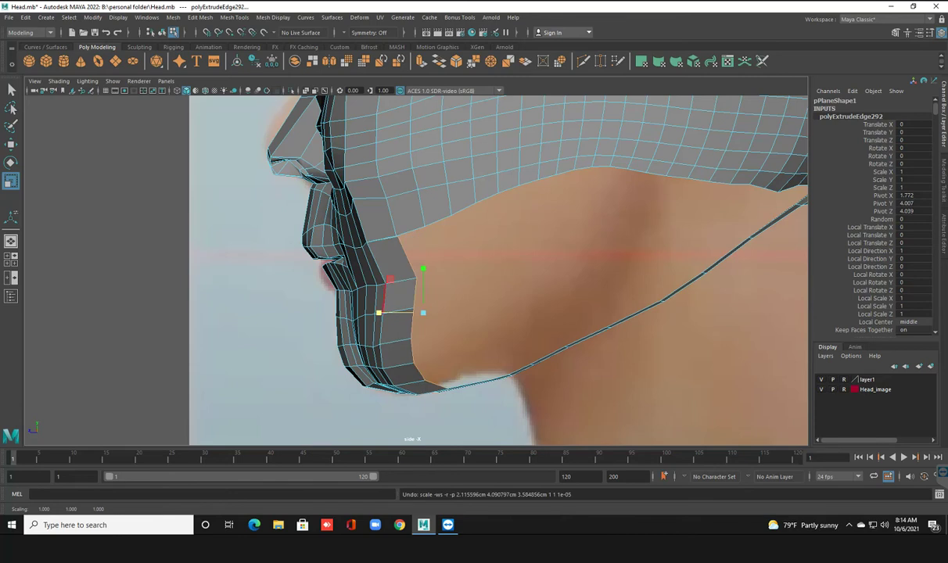
{"action": "key", "text": "w"}
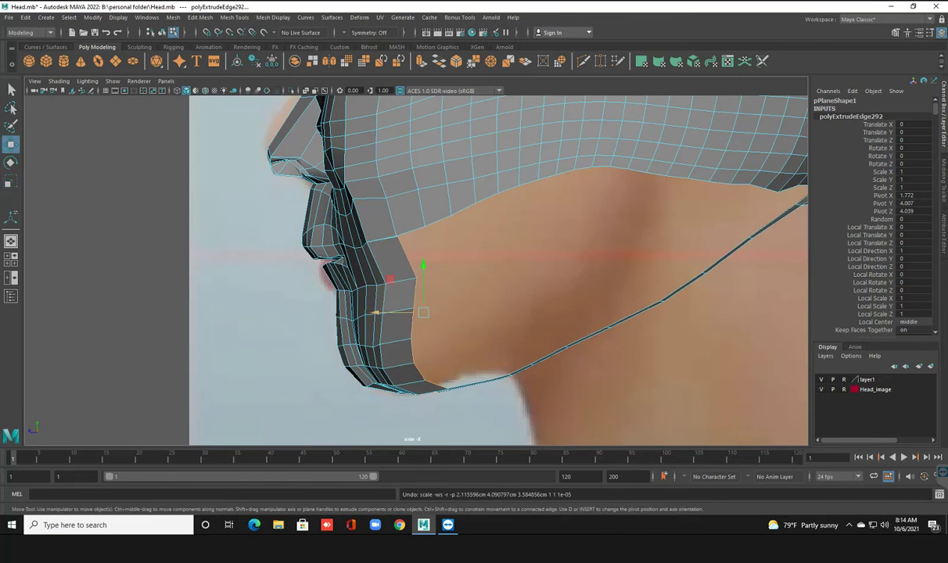
{"action": "left_click_drag", "start_coordinate": [375, 313], "coordinate": [404, 313], "text": "shift"}
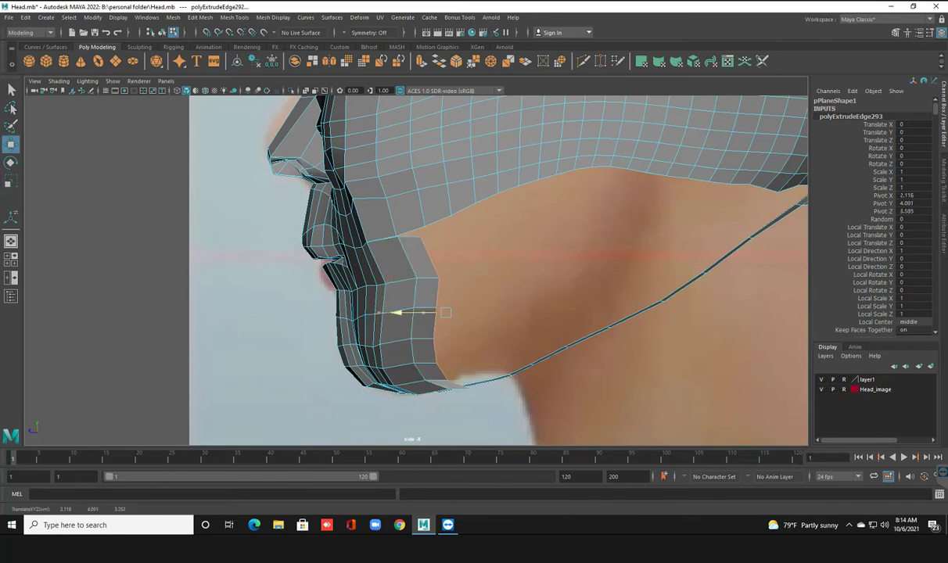
Step: Raise the new jaw edge and slide the jaw edges outward and slightly up
{"action": "left_click_drag", "start_coordinate": [452, 282], "coordinate": [452, 274]}
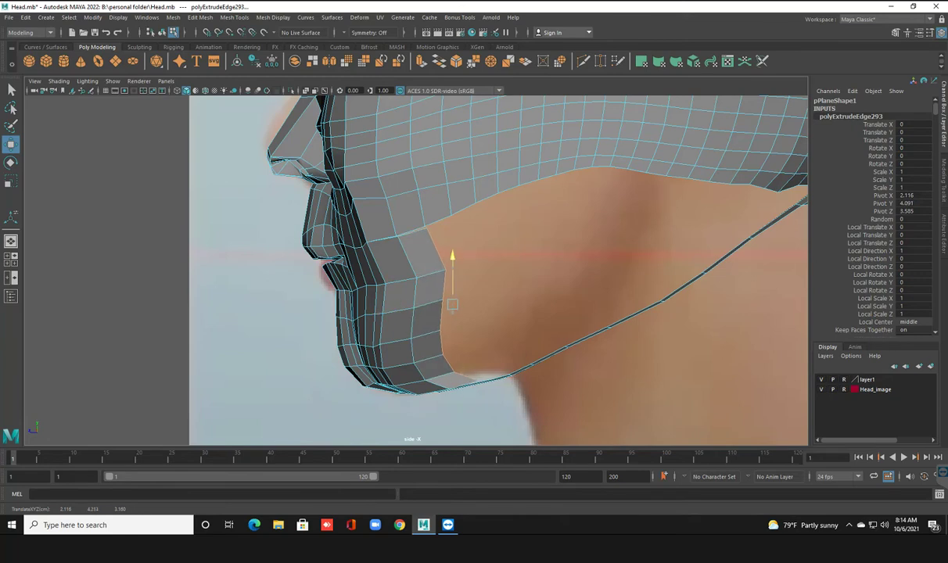
{"action": "key", "text": "space"}
{"action": "key", "text": "space"}
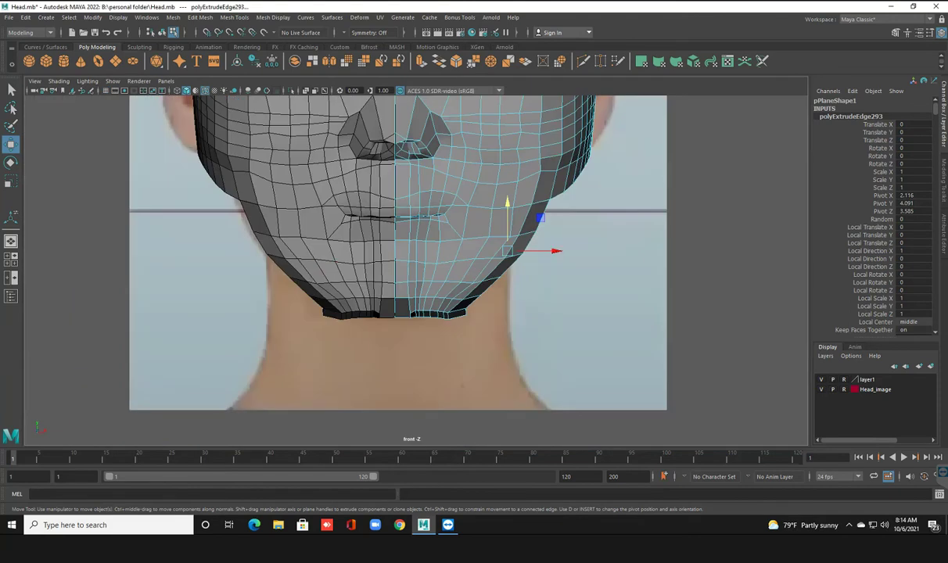
{"action": "scroll", "coordinate": [417, 271], "scroll_direction": "down", "scroll_amount": 2}
{"action": "left_click_drag", "start_coordinate": [536, 256], "coordinate": [543, 255]}
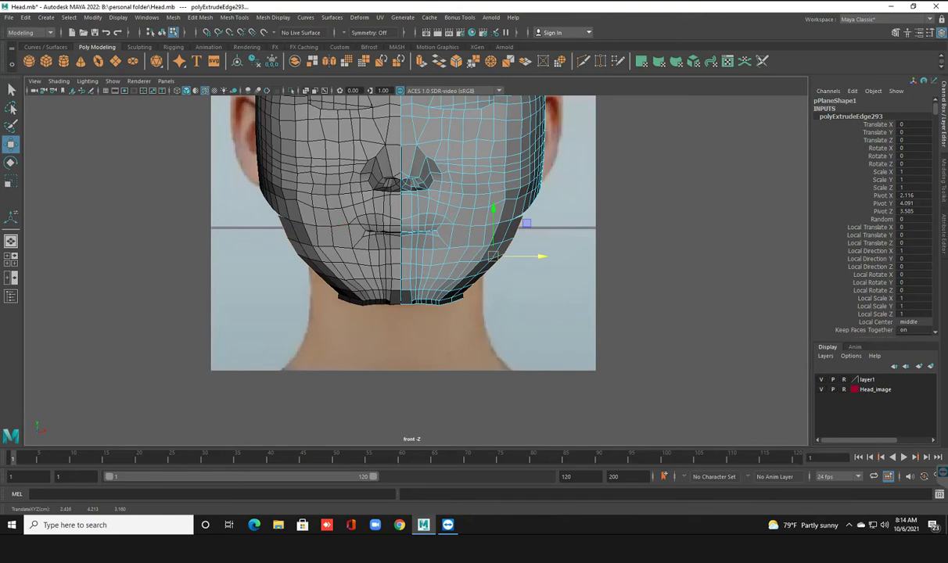
{"action": "left_click_drag", "start_coordinate": [493, 210], "coordinate": [492, 208]}
{"action": "key", "text": "space"}
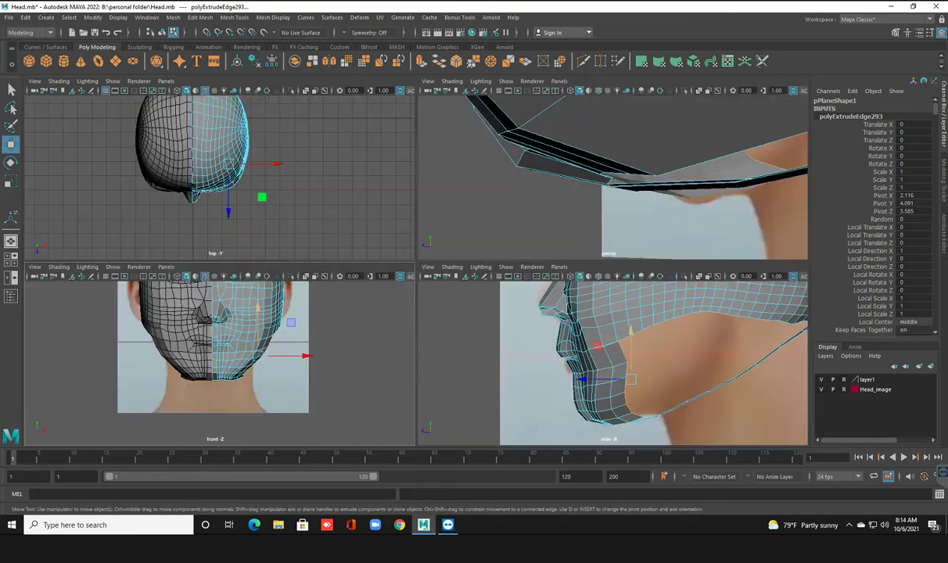
Step: In the full-screen side view, push the jaw vertices back and raise the chin edge
{"action": "key", "text": "ctrl+space"}
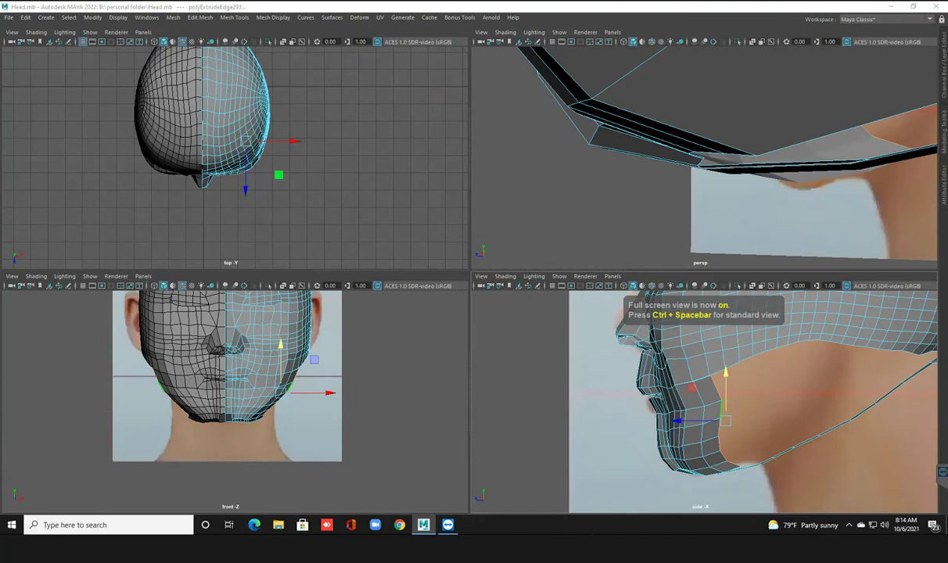
{"action": "key", "text": "space"}
{"action": "mouse_move", "coordinate": [485, 318]}
{"action": "left_mouse_down"}
{"action": "mouse_move", "coordinate": [513, 318]}
{"action": "mouse_move", "coordinate": [498, 318]}
{"action": "left_mouse_up"}
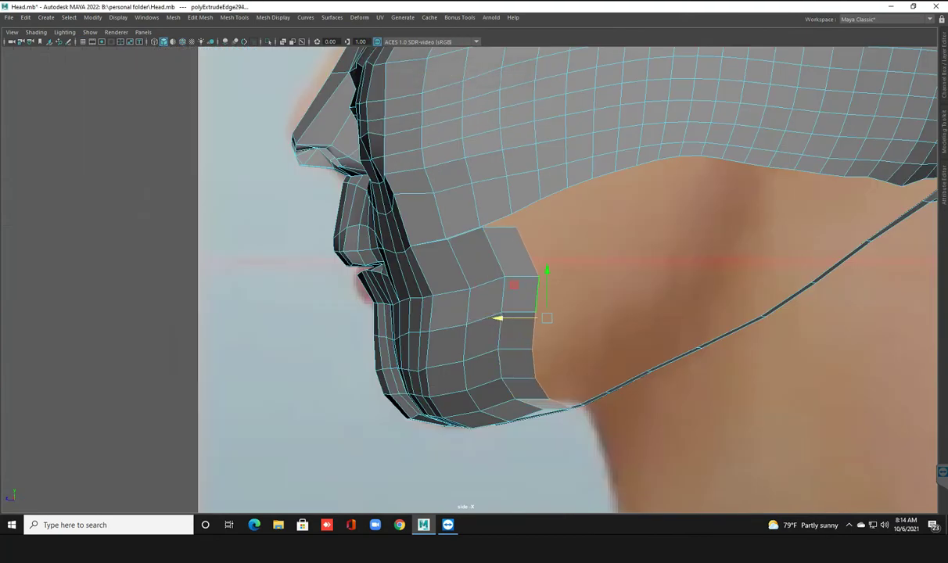
{"action": "left_click_drag", "start_coordinate": [547, 288], "coordinate": [547, 272]}
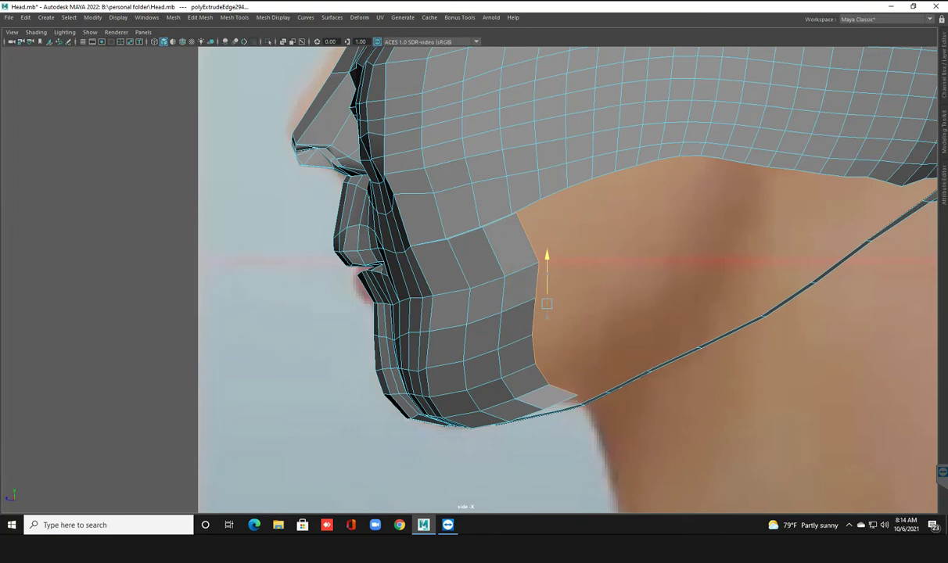
Step: In the front view, widen the jaw band further outward and slightly up
{"action": "key", "text": "space"}
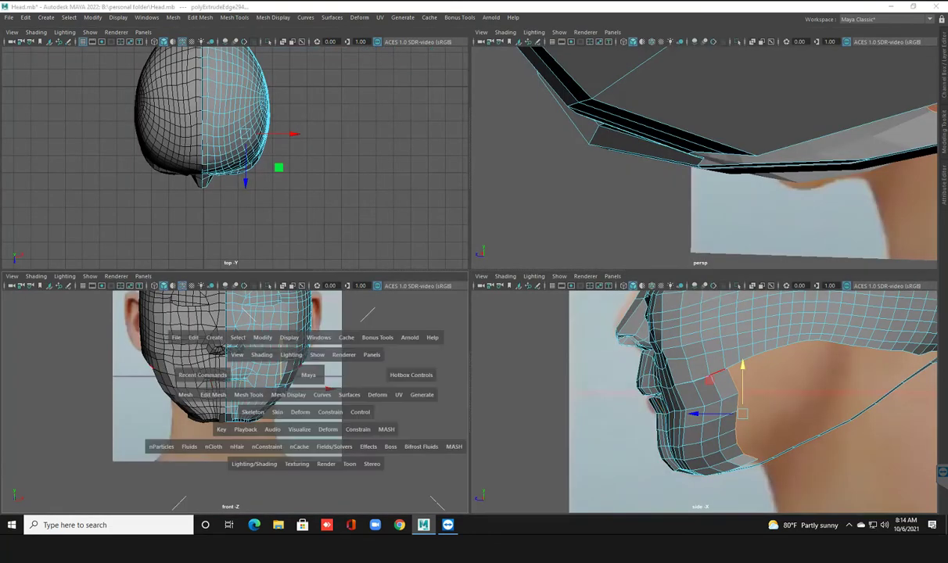
{"action": "key", "text": "space"}
{"action": "left_click_drag", "start_coordinate": [611, 254], "coordinate": [622, 255]}
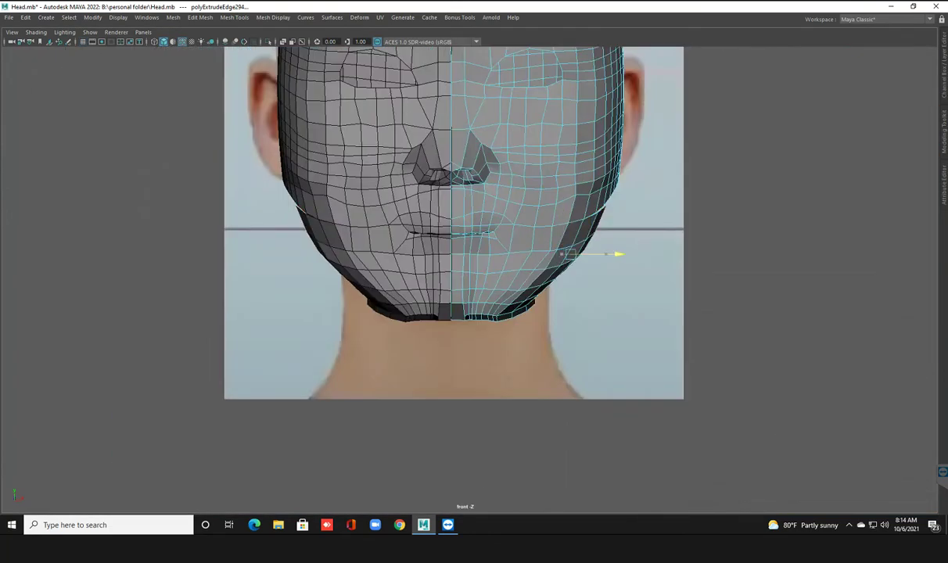
{"action": "left_click_drag", "start_coordinate": [574, 205], "coordinate": [573, 199]}
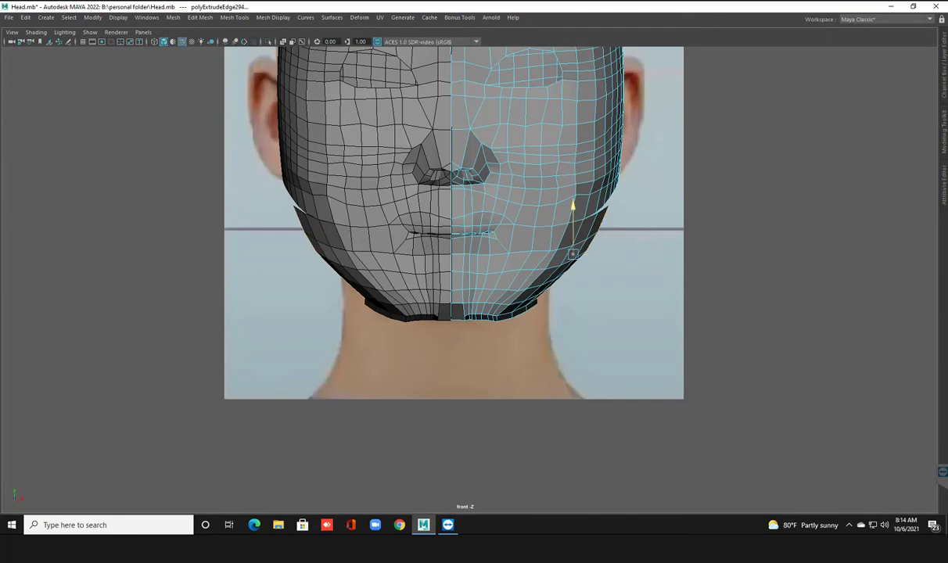
{"action": "left_click_drag", "start_coordinate": [615, 249], "coordinate": [622, 249]}
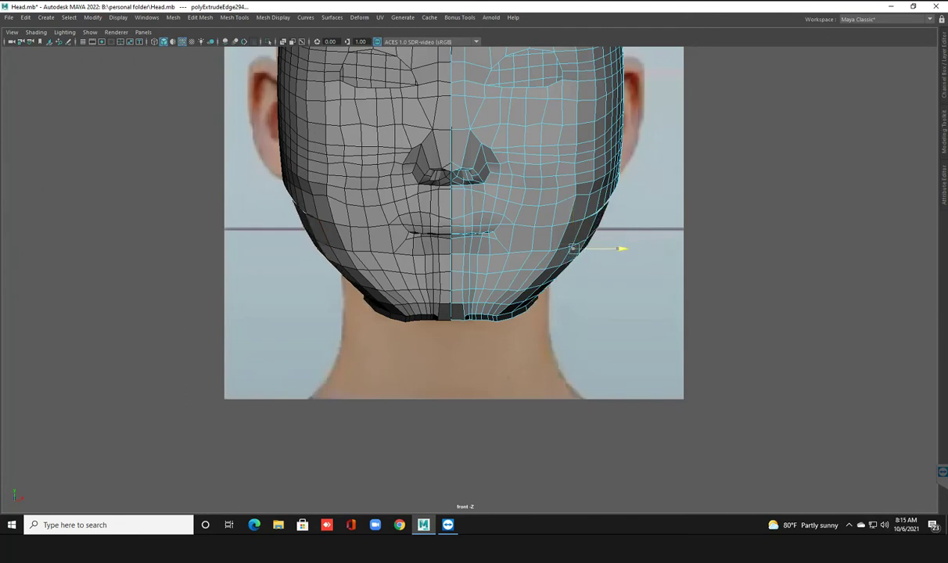
{"action": "left_click_drag", "start_coordinate": [573, 200], "coordinate": [573, 205]}
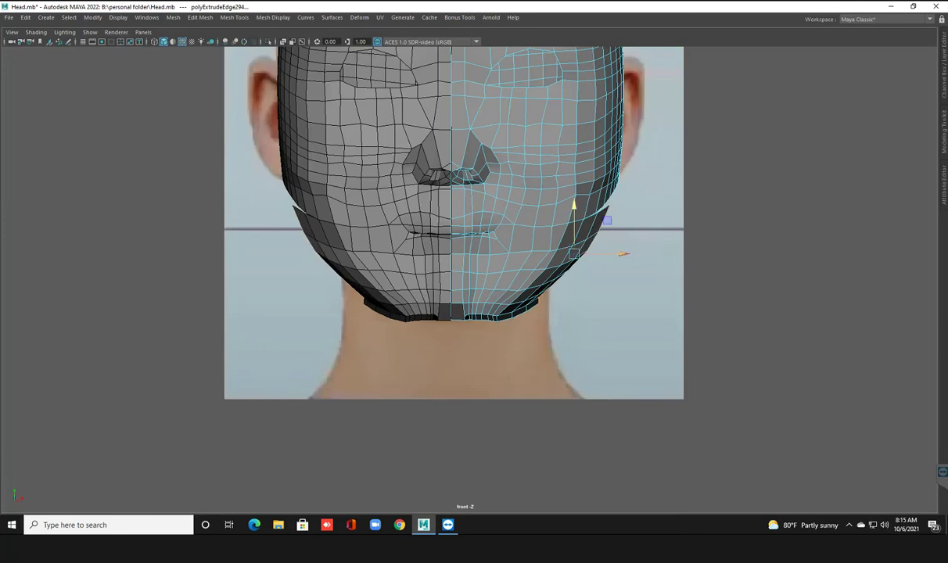
{"action": "key", "text": "space"}
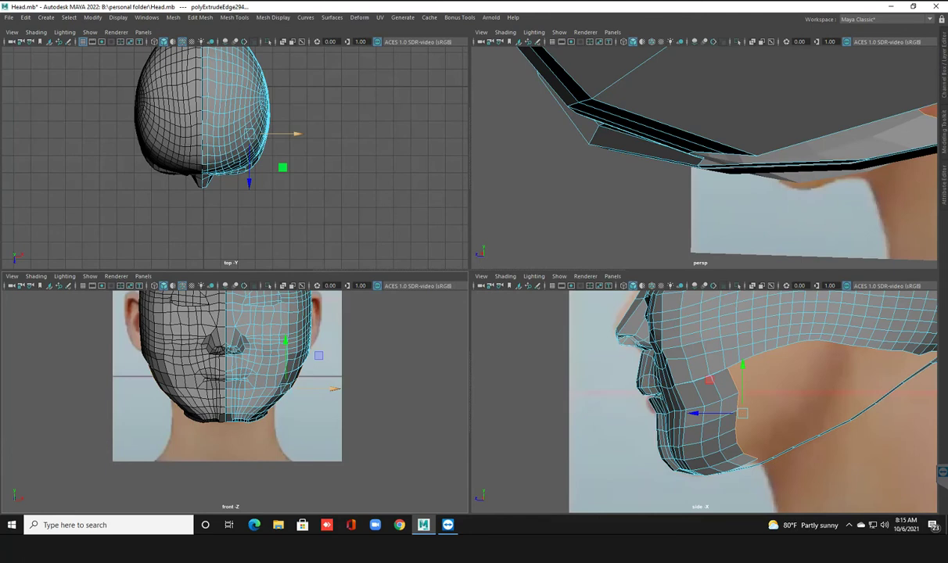
Step: Push the jaw vertices back in depth, extrude a new row of jaw edges, and nudge it up and sideways
{"action": "left_click_drag", "start_coordinate": [693, 412], "coordinate": [705, 413]}
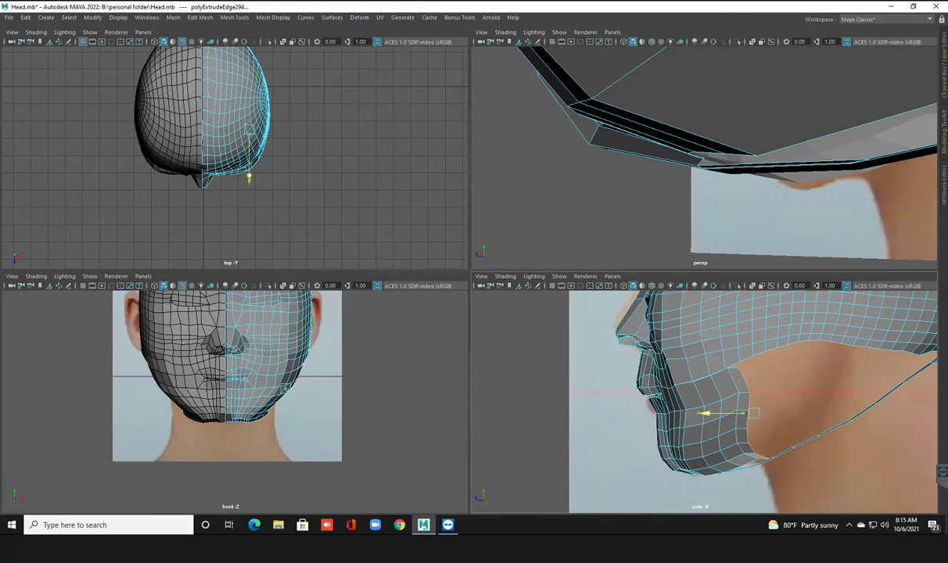
{"action": "key", "text": "ctrl+e"}
{"action": "left_click_drag", "start_coordinate": [756, 368], "coordinate": [756, 361]}
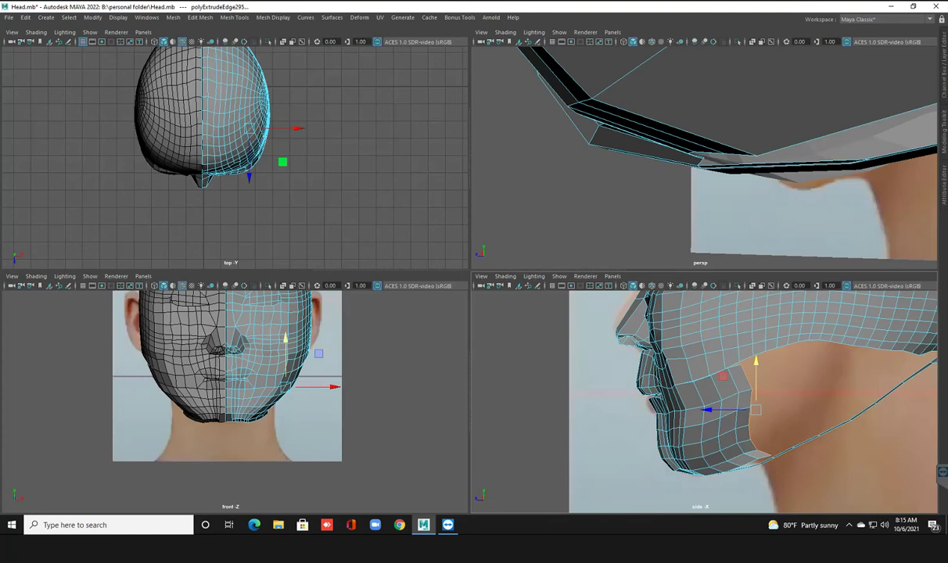
{"action": "left_click_drag", "start_coordinate": [311, 387], "coordinate": [314, 386]}
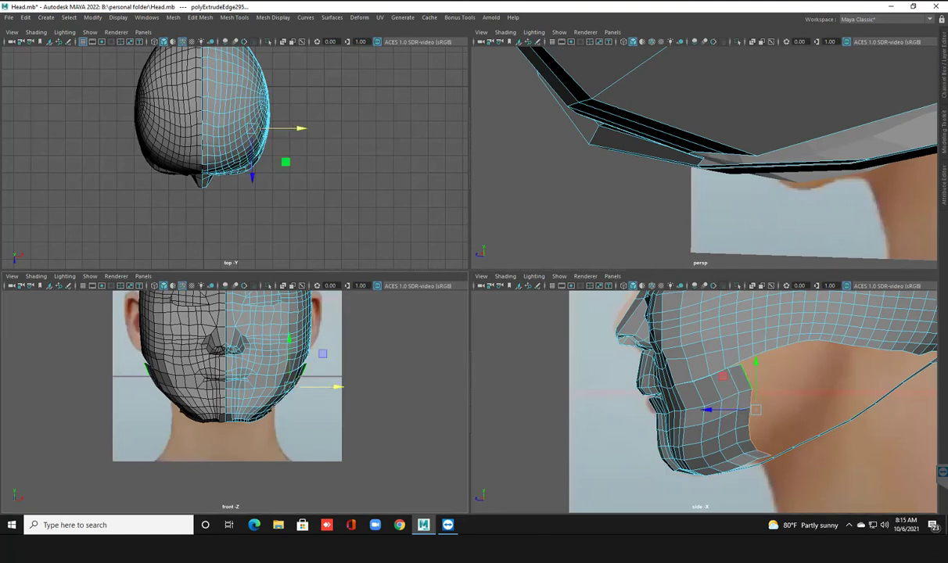
{"action": "key", "text": "space"}
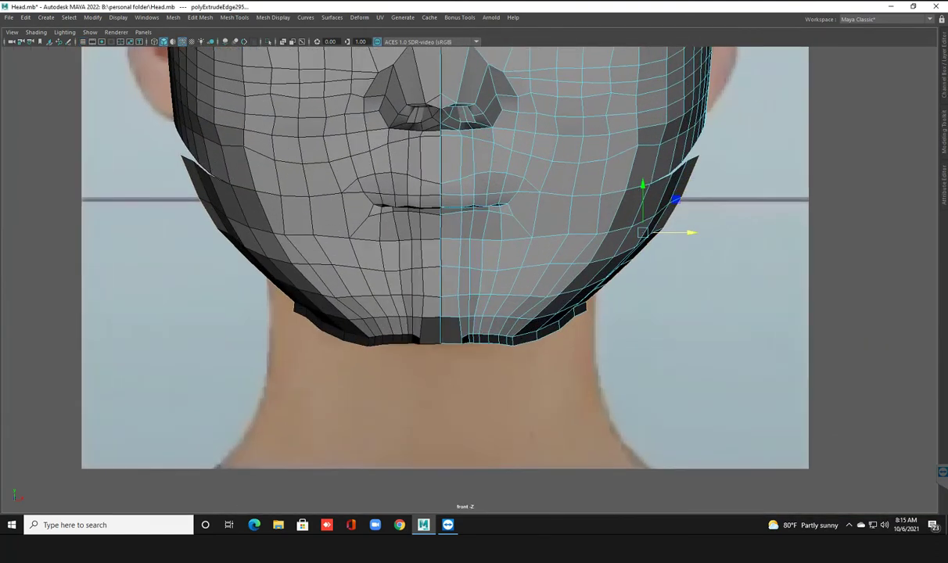
Step: Zoom the front view and shift the newest jaw edge outward and up onto the reference jawline
{"action": "scroll", "coordinate": [405, 266], "scroll_direction": "up", "scroll_amount": 2}
{"action": "scroll", "coordinate": [404, 266], "scroll_direction": "up", "scroll_amount": 2}
{"action": "scroll", "coordinate": [405, 266], "scroll_direction": "up", "scroll_amount": 2}
{"action": "scroll", "coordinate": [404, 266], "scroll_direction": "up", "scroll_amount": 2}
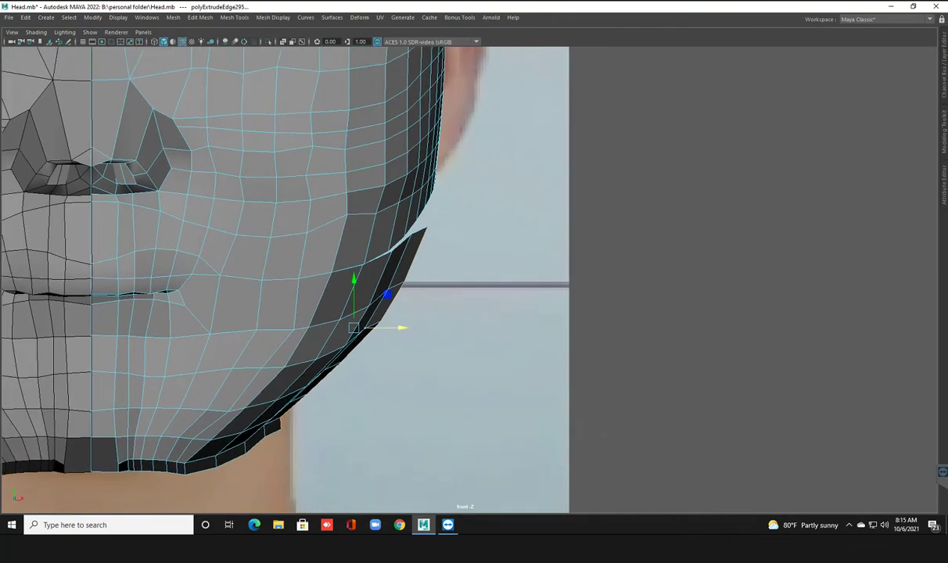
{"action": "left_click_drag", "start_coordinate": [353, 291], "coordinate": [354, 280]}
{"action": "mouse_move", "coordinate": [395, 314]}
{"action": "left_mouse_down"}
{"action": "mouse_move", "coordinate": [350, 289]}
{"action": "mouse_move", "coordinate": [349, 297]}
{"action": "left_mouse_up"}
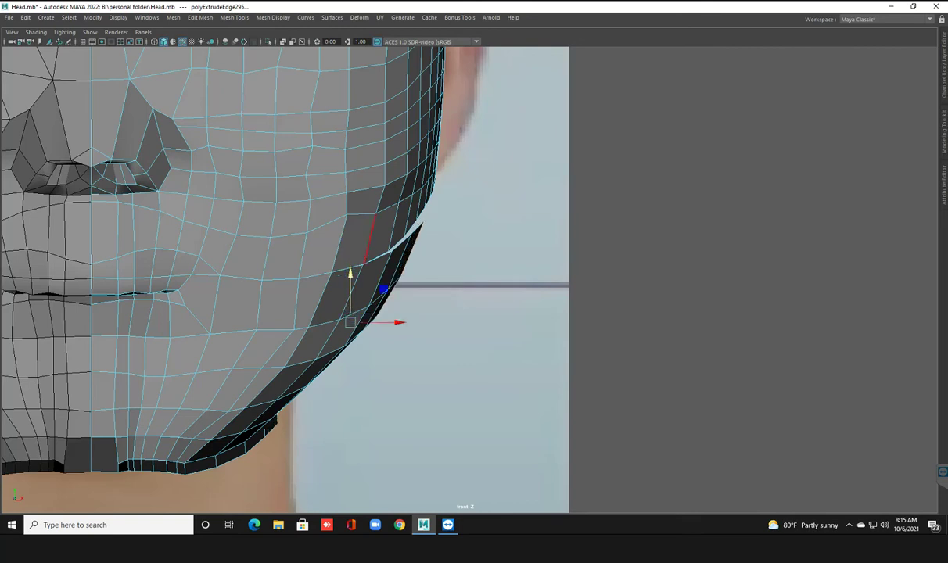
{"action": "left_click_drag", "start_coordinate": [350, 322], "coordinate": [346, 319]}
{"action": "left_click_drag", "start_coordinate": [346, 277], "coordinate": [350, 274]}
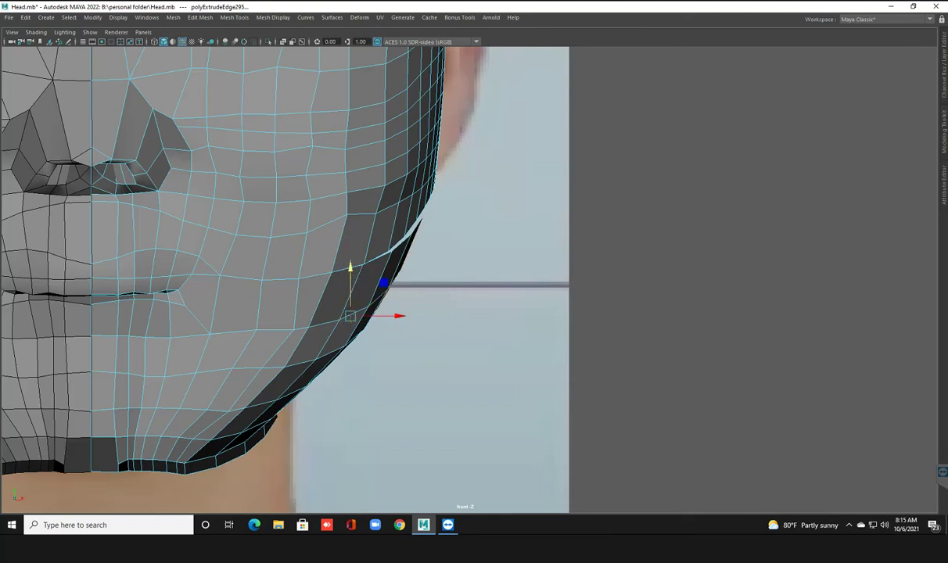
{"action": "key", "text": "space"}
{"action": "key", "text": "space"}
{"action": "key", "text": "f"}
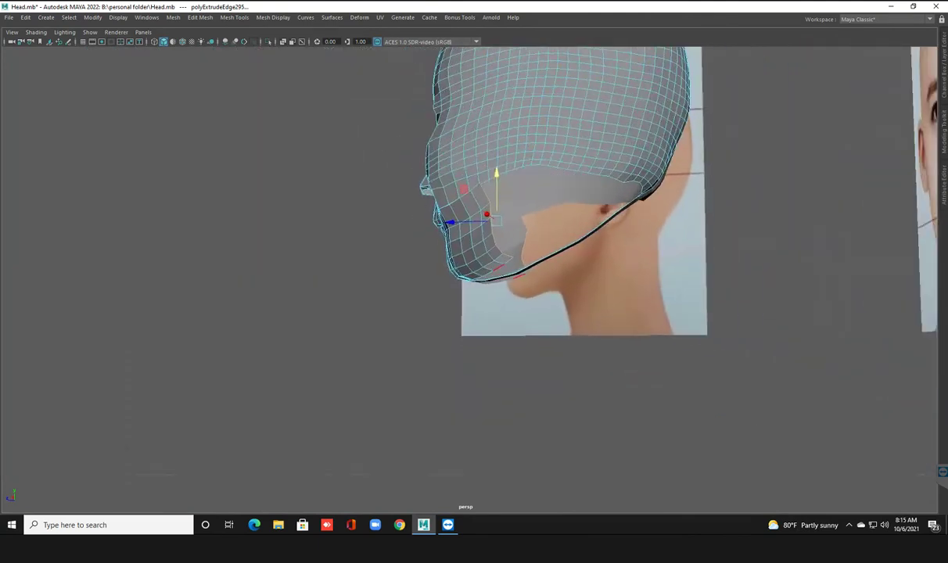
Step: Orbit around the head to check the jaw strip from all sides, then enter Vertex mode
{"action": "left_click_drag", "start_coordinate": [469, 274], "coordinate": [548, 274], "text": "alt"}
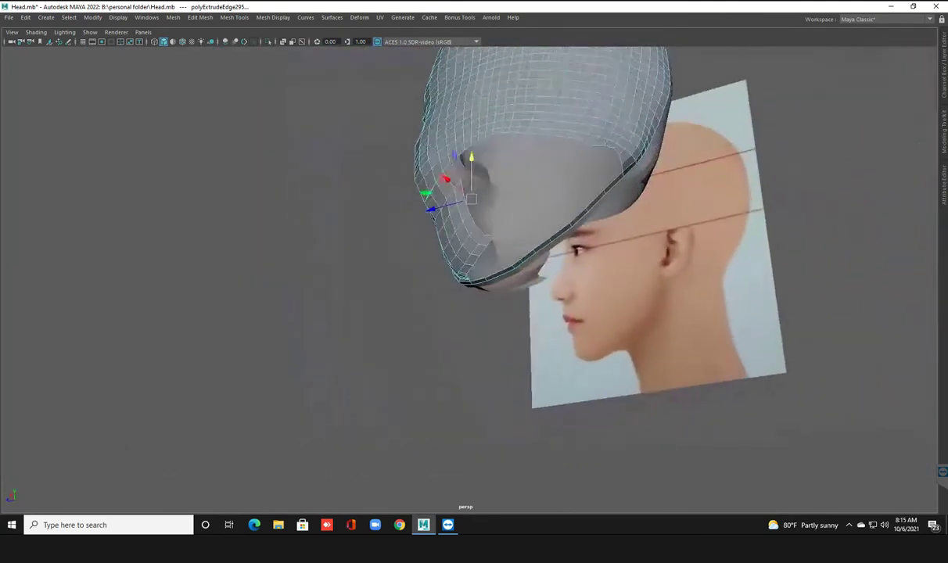
{"action": "left_click_drag", "start_coordinate": [469, 274], "coordinate": [548, 235], "text": "alt"}
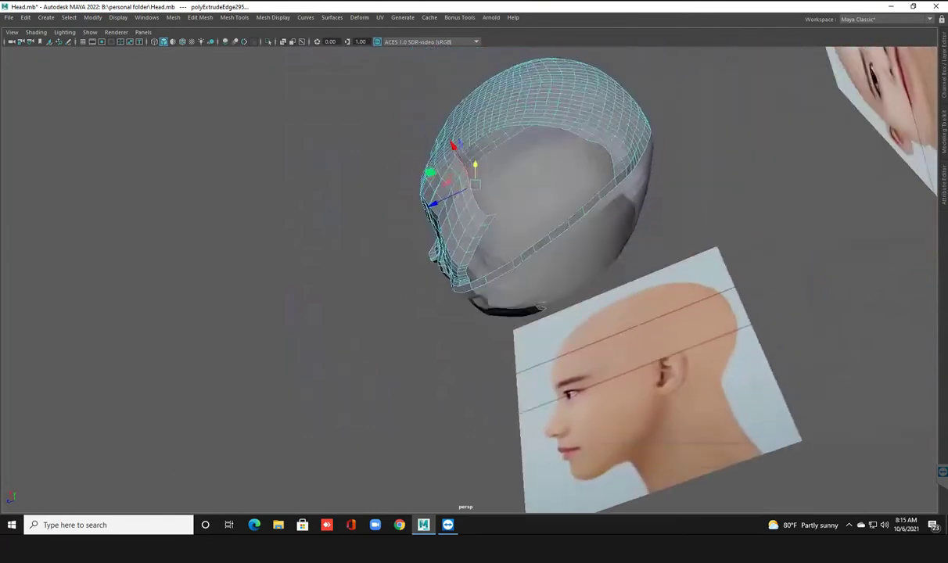
{"action": "left_click_drag", "start_coordinate": [469, 273], "coordinate": [485, 235], "text": "alt"}
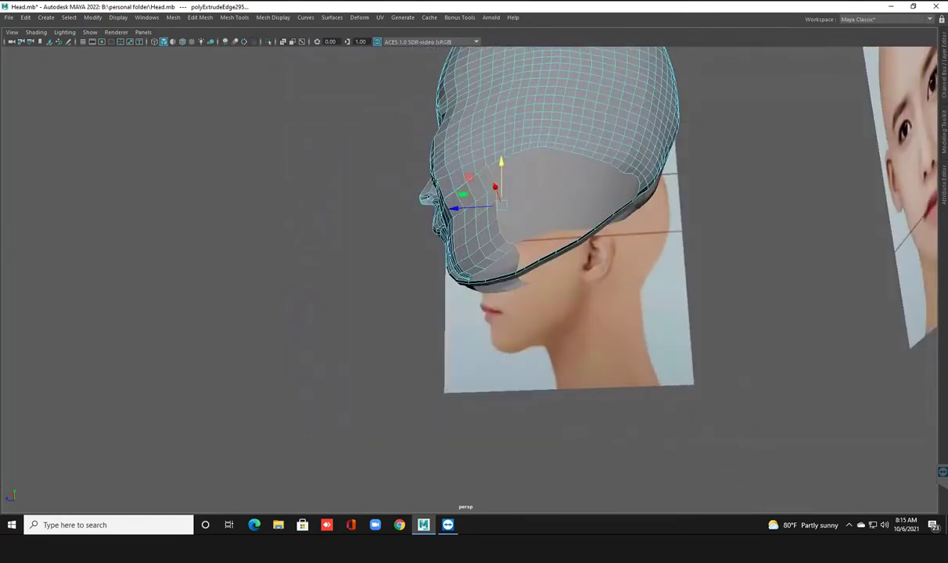
{"action": "mouse_move", "coordinate": [469, 274]}
{"action": "left_mouse_down", "text": "alt"}
{"action": "mouse_move", "coordinate": [532, 243]}
{"action": "mouse_move", "coordinate": [540, 258]}
{"action": "mouse_move", "coordinate": [548, 219]}
{"action": "mouse_move", "coordinate": [540, 258]}
{"action": "left_mouse_up", "text": "alt"}
{"action": "right_click_drag", "start_coordinate": [540, 258], "coordinate": [579, 266], "text": "alt"}
{"action": "right_click_drag", "start_coordinate": [561, 211], "coordinate": [489, 209]}
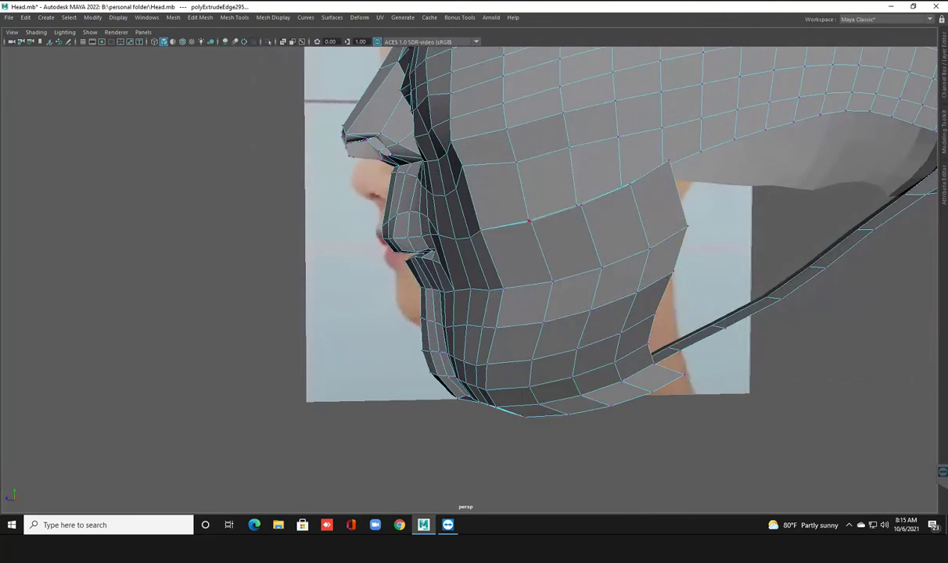
Step: Pull a top-edge jaw vertex down to smooth the patch edge, then restore the full interface
{"action": "left_click", "coordinate": [668, 160]}
{"action": "middle_click_drag", "start_coordinate": [637, 125], "coordinate": [639, 137]}
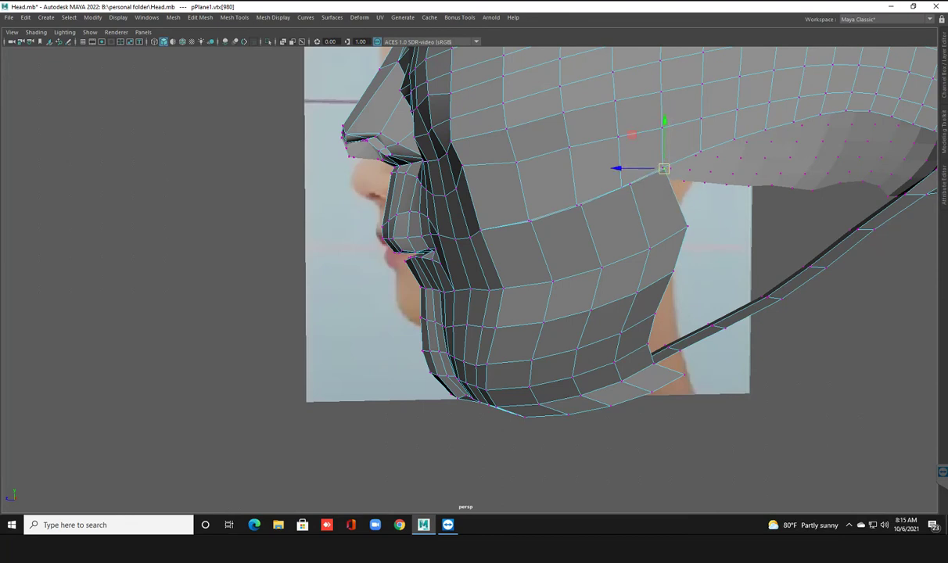
{"action": "left_click", "coordinate": [623, 190]}
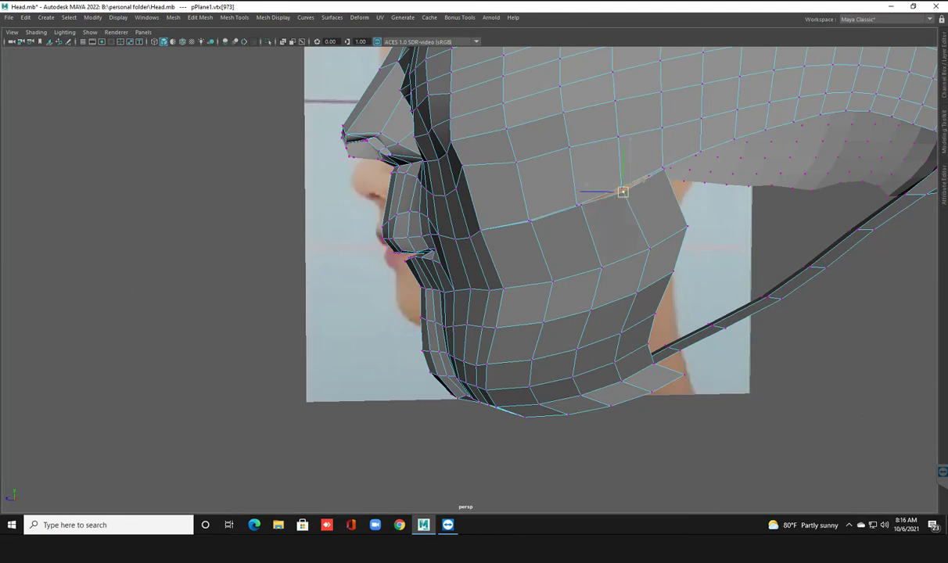
{"action": "left_click", "coordinate": [576, 209]}
{"action": "left_click", "coordinate": [736, 109]}
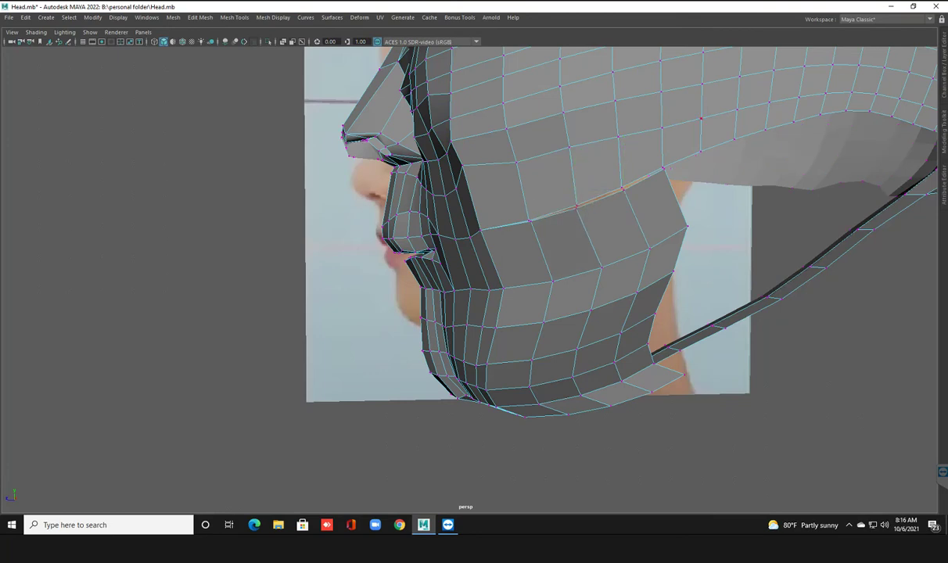
{"action": "key", "text": "space"}
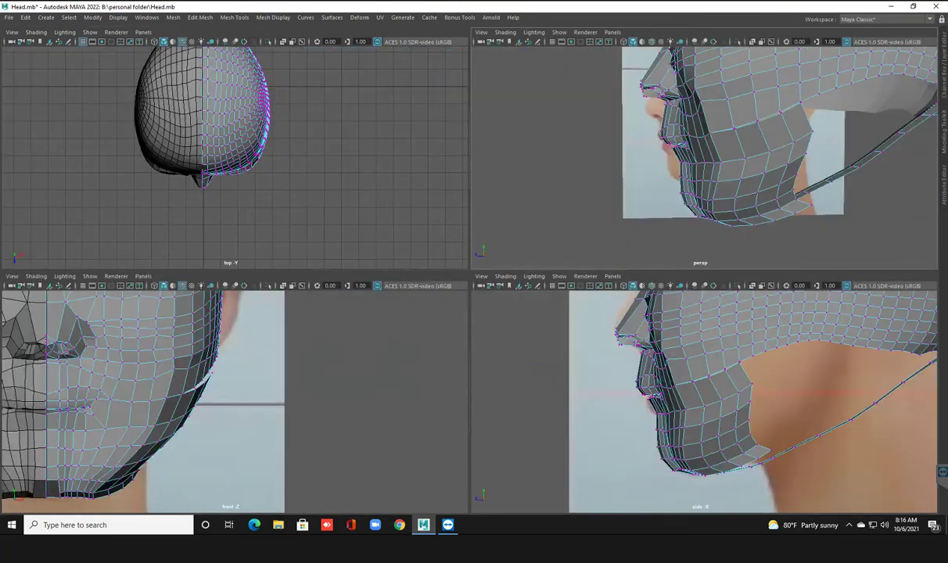
{"action": "key", "text": "space"}
{"action": "key", "text": "ctrl+space"}
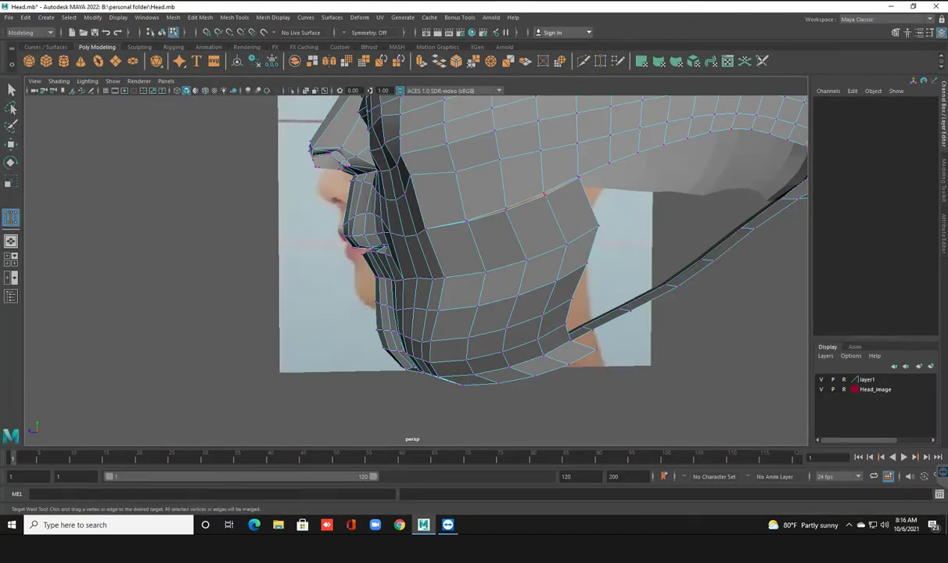
Step: Target Weld the jaw strip's upper corner vertex onto the neighbouring cheek vertex
{"action": "left_click", "coordinate": [467, 222]}
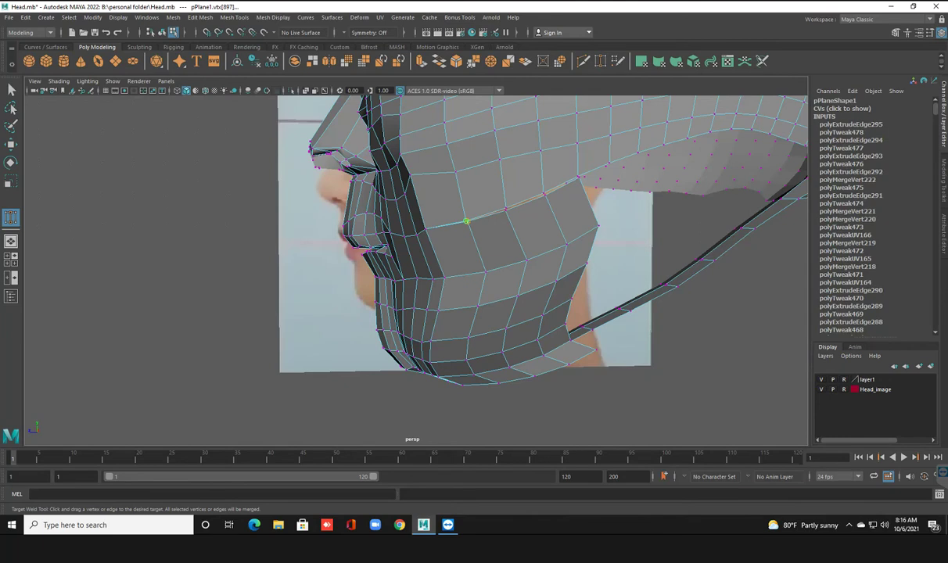
{"action": "left_click_drag", "start_coordinate": [467, 222], "coordinate": [506, 208]}
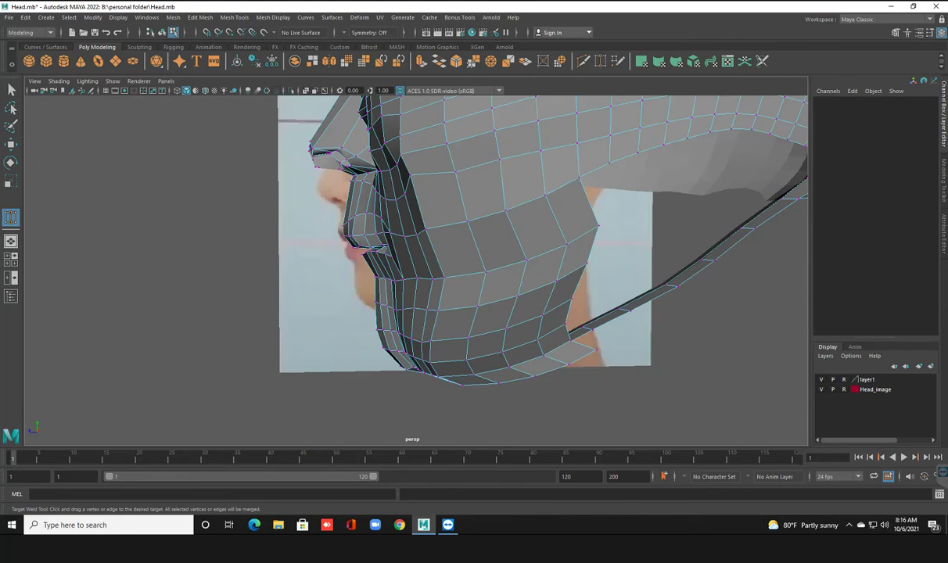
{"action": "key", "text": "w"}
{"action": "mouse_move", "coordinate": [469, 235]}
{"action": "left_mouse_down", "text": "alt"}
{"action": "mouse_move", "coordinate": [532, 156]}
{"action": "mouse_move", "coordinate": [578, 188]}
{"action": "left_mouse_up", "text": "alt"}
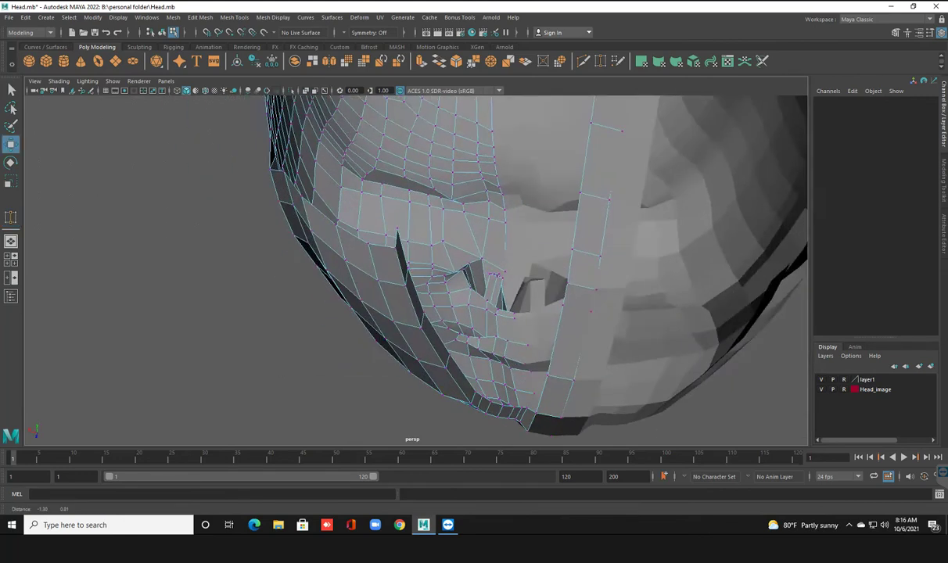
Step: Zoom in under the mouth and try sliding the lower lip edge loop sideways, then undo it
{"action": "left_click_drag", "start_coordinate": [494, 275], "coordinate": [294, 265], "text": "alt"}
{"action": "scroll", "coordinate": [294, 265], "scroll_direction": "up", "scroll_amount": 2}
{"action": "scroll", "coordinate": [294, 265], "scroll_direction": "up", "scroll_amount": 3}
{"action": "scroll", "coordinate": [294, 264], "scroll_direction": "up", "scroll_amount": 2}
{"action": "scroll", "coordinate": [294, 264], "scroll_direction": "up", "scroll_amount": 2}
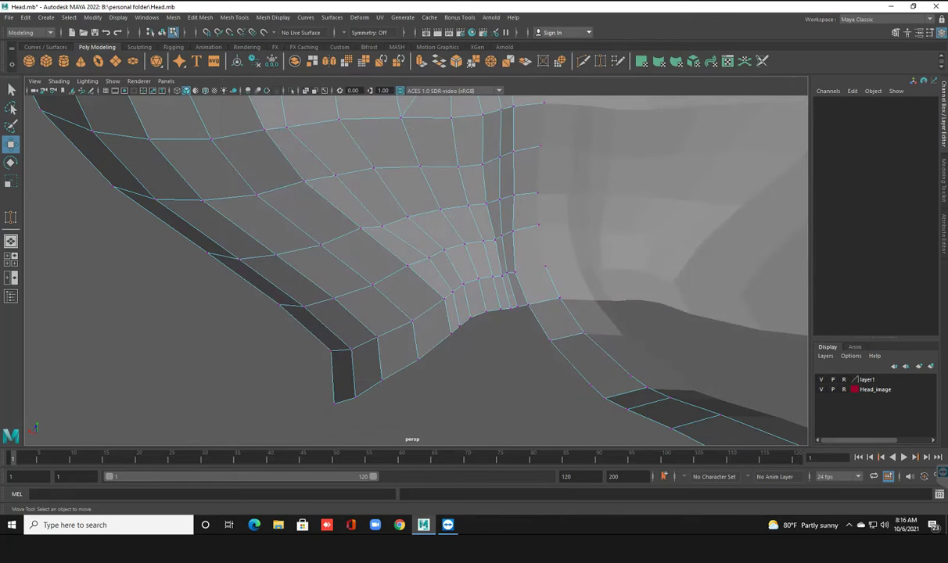
{"action": "left_click_drag", "start_coordinate": [294, 265], "coordinate": [328, 234], "text": "alt"}
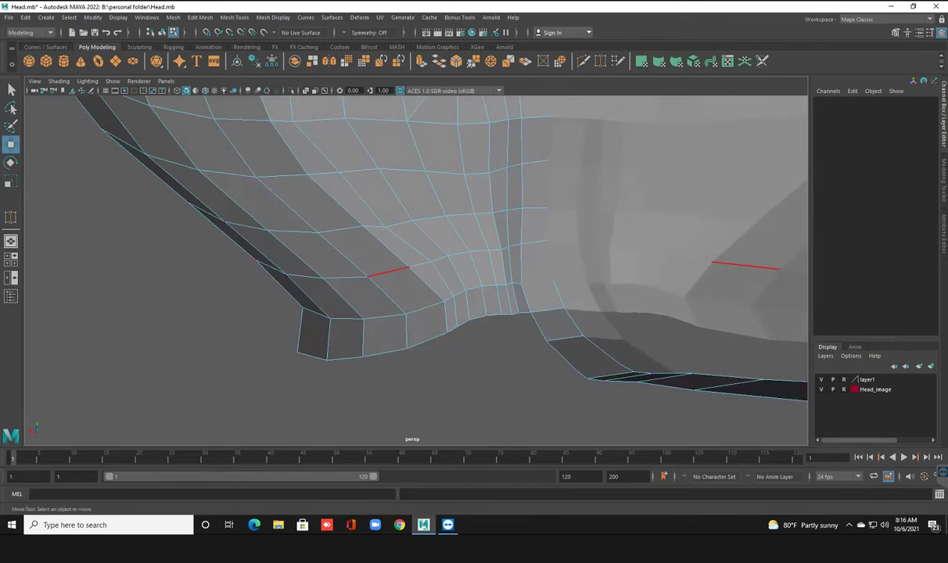
{"action": "left_click", "coordinate": [315, 356]}
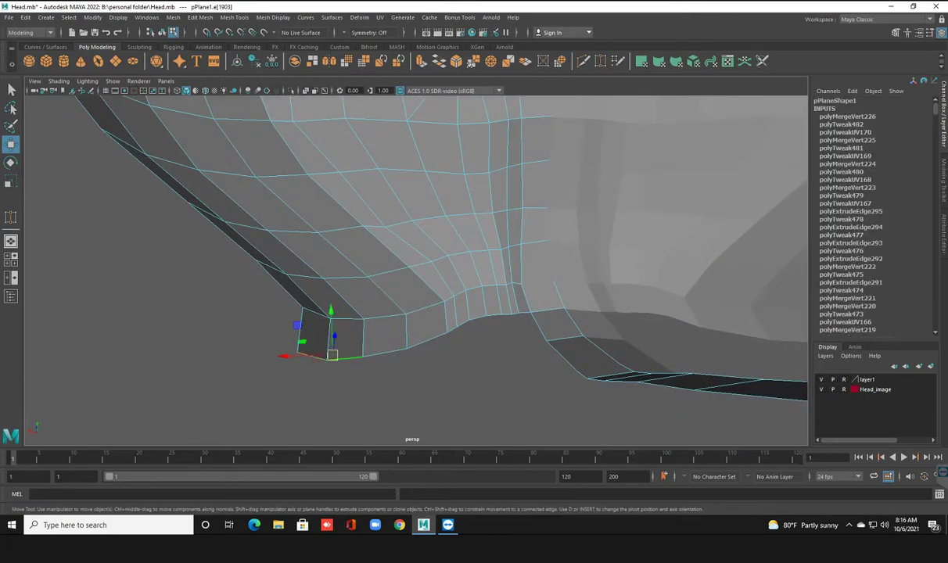
{"action": "double_click", "coordinate": [387, 350]}
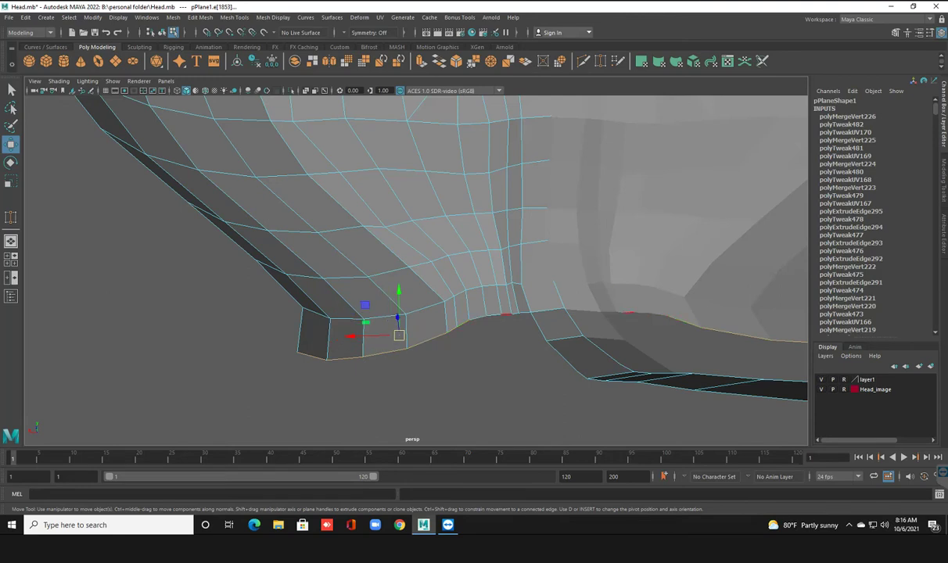
{"action": "mouse_move", "coordinate": [389, 331]}
{"action": "left_mouse_down"}
{"action": "mouse_move", "coordinate": [436, 331]}
{"action": "mouse_move", "coordinate": [398, 331]}
{"action": "left_mouse_up"}
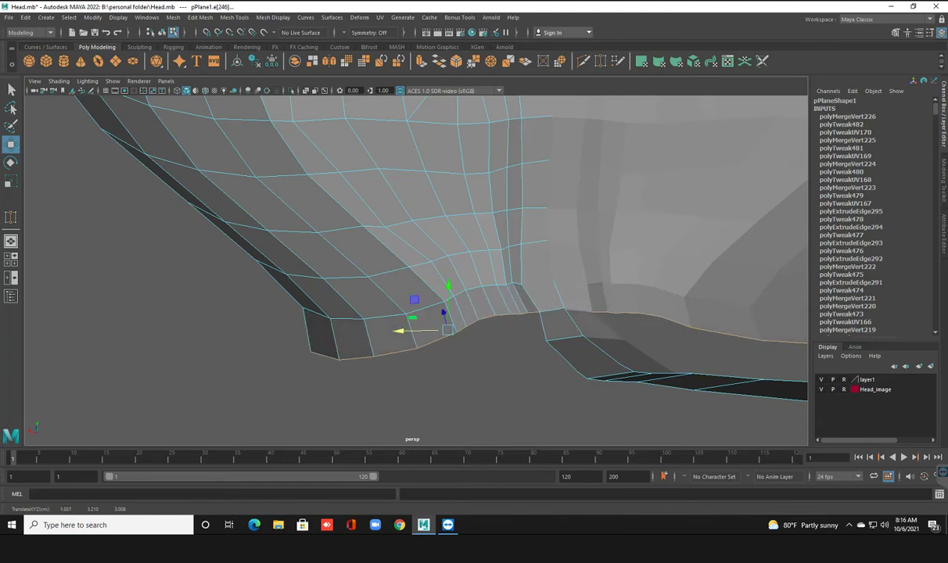
{"action": "key", "text": "ctrl+z"}
Step: Select edges along the jaw's bottom border and shift them sideways along X
{"action": "left_click_drag", "start_coordinate": [407, 258], "coordinate": [438, 220], "text": "alt"}
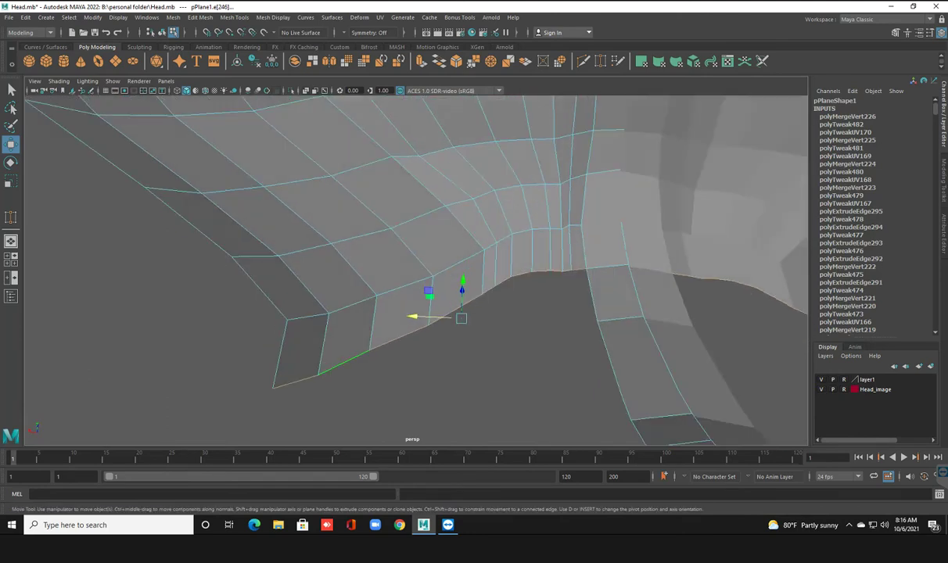
{"action": "left_click", "coordinate": [309, 377]}
{"action": "left_click", "coordinate": [323, 344]}
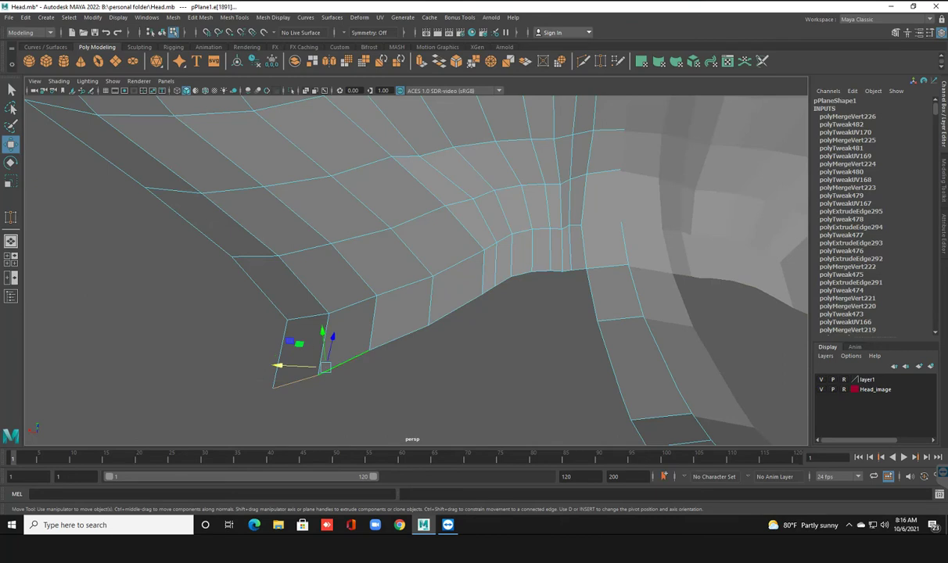
{"action": "left_click", "coordinate": [377, 345]}
{"action": "left_click_drag", "start_coordinate": [313, 349], "coordinate": [349, 353]}
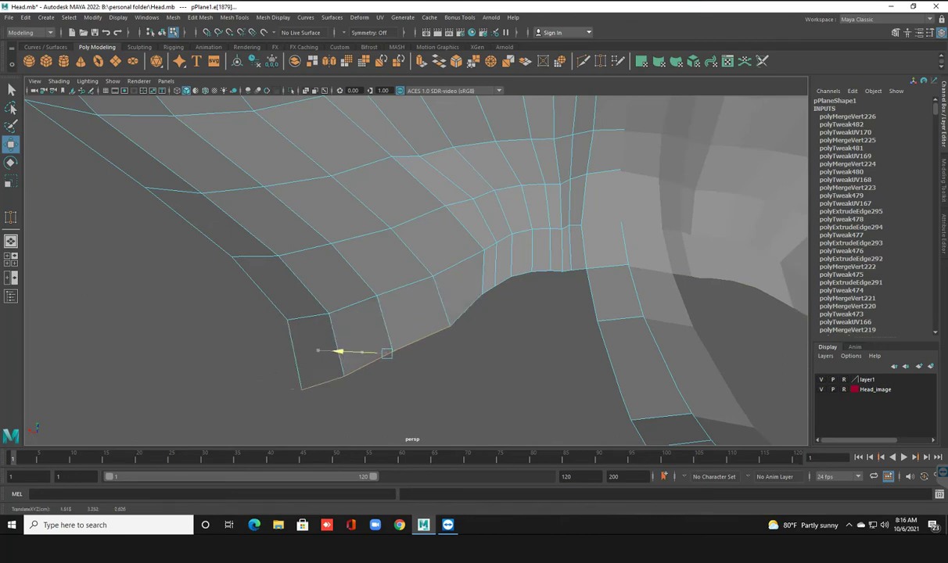
Step: Nudge the vertical edges beside the chin gap slightly right along X, then pick a border vertex
{"action": "left_click", "coordinate": [369, 333]}
{"action": "left_click", "coordinate": [486, 276]}
{"action": "left_click_drag", "start_coordinate": [439, 289], "coordinate": [451, 289]}
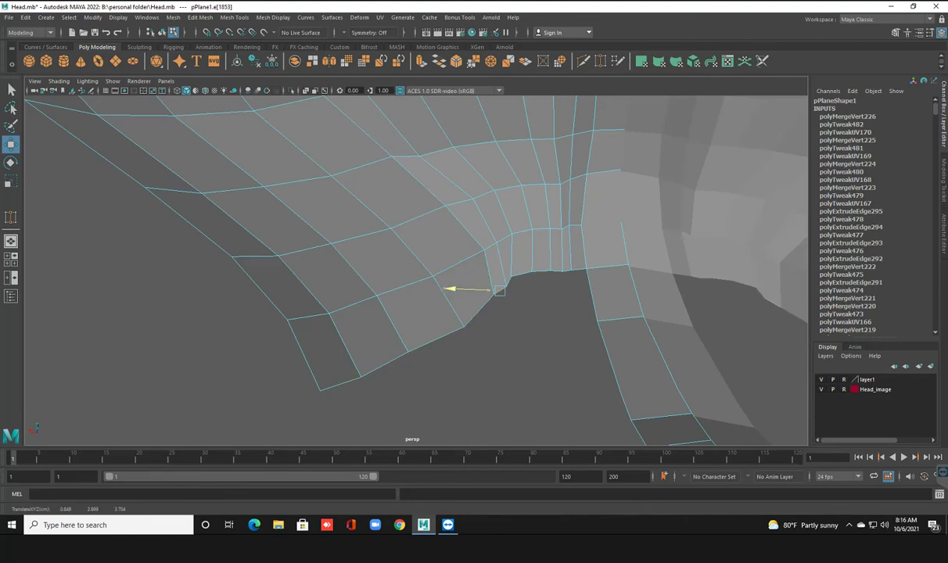
{"action": "left_click", "coordinate": [509, 276]}
{"action": "left_click_drag", "start_coordinate": [466, 280], "coordinate": [477, 278]}
{"action": "left_click", "coordinate": [489, 228]}
{"action": "key", "text": "F9"}
{"action": "left_click", "coordinate": [516, 277]}
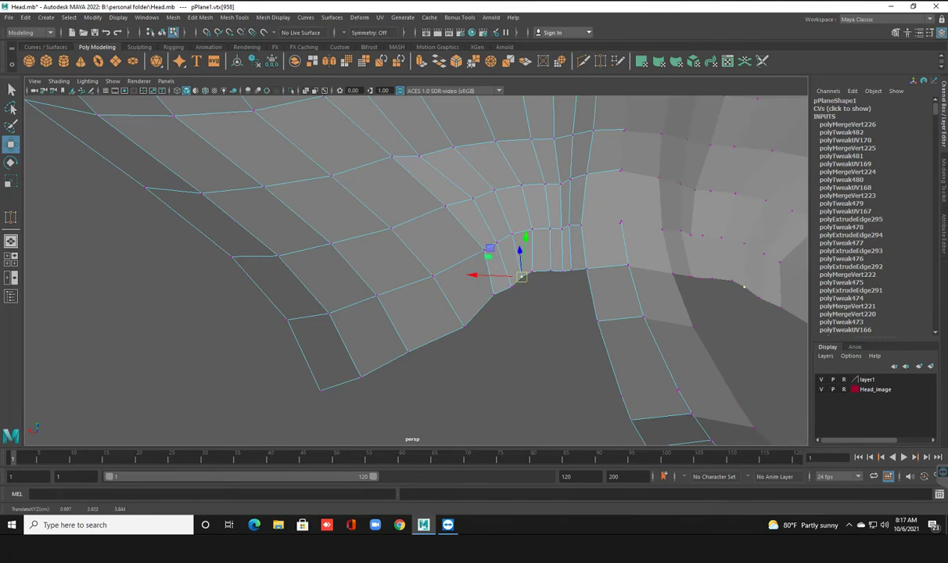
{"action": "right_click_drag", "start_coordinate": [434, 252], "coordinate": [481, 237]}
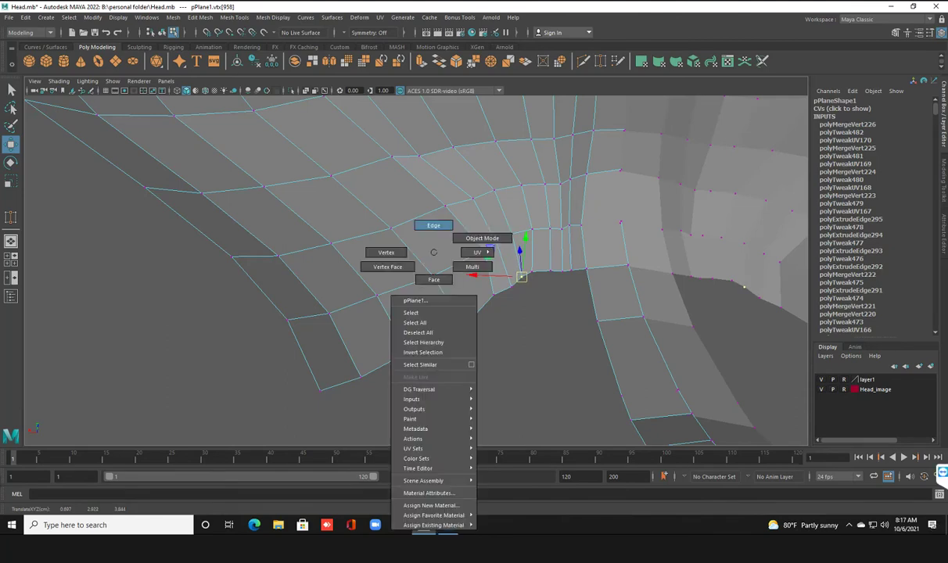
Step: From below the mesh, select the bottom border edges of the jaw underside
{"action": "key", "text": "F10"}
{"action": "left_click", "coordinate": [501, 283]}
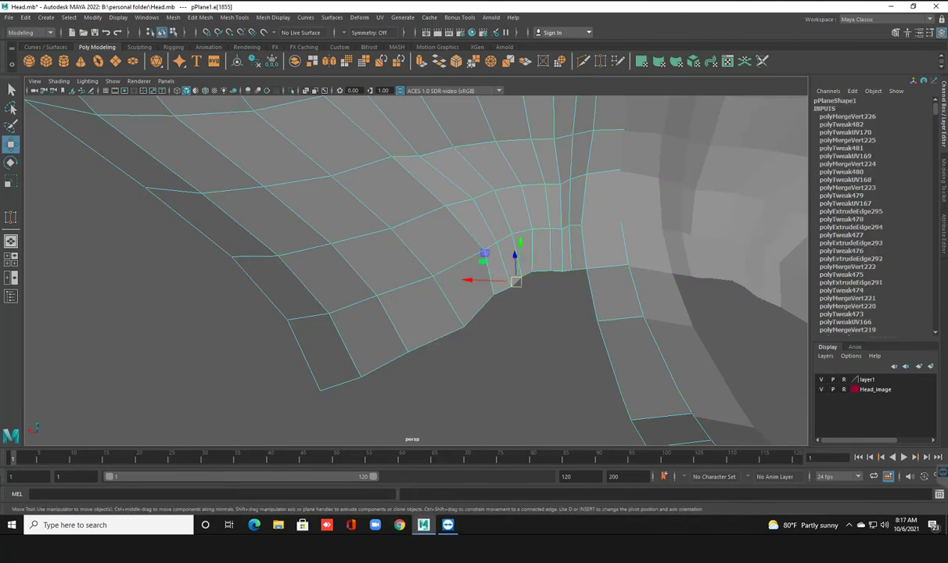
{"action": "left_click", "coordinate": [565, 270]}
{"action": "scroll", "coordinate": [497, 266], "scroll_direction": "up", "scroll_amount": 5}
{"action": "mouse_move", "coordinate": [498, 266]}
{"action": "left_mouse_down", "text": "alt"}
{"action": "mouse_move", "coordinate": [470, 235]}
{"action": "mouse_move", "coordinate": [478, 297]}
{"action": "mouse_move", "coordinate": [438, 282]}
{"action": "left_mouse_up", "text": "alt"}
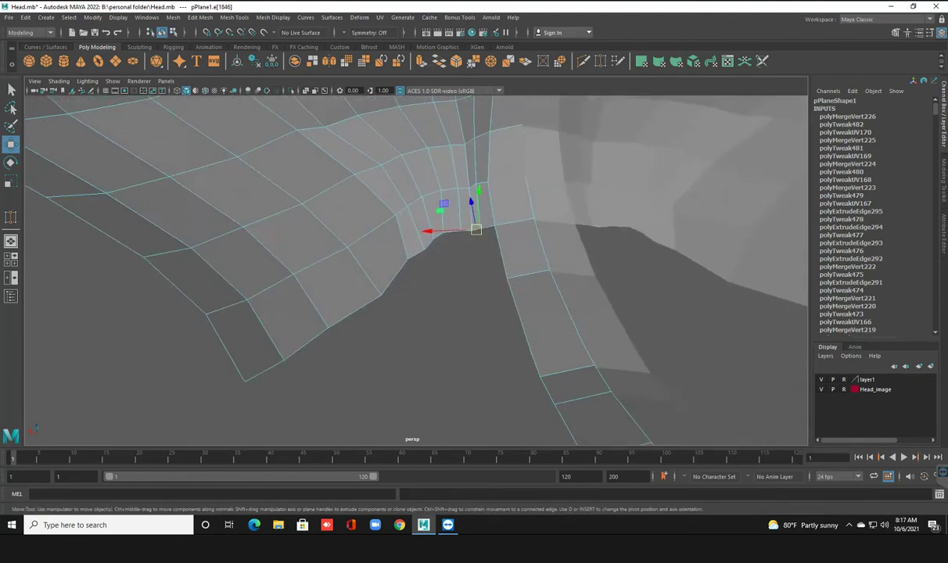
{"action": "left_click", "coordinate": [264, 370]}
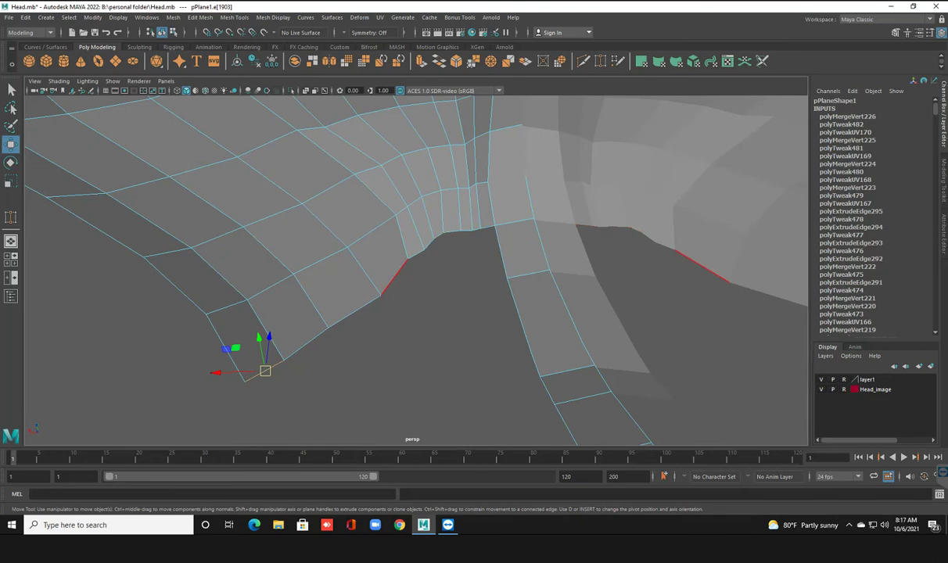
{"action": "left_click", "coordinate": [360, 306]}
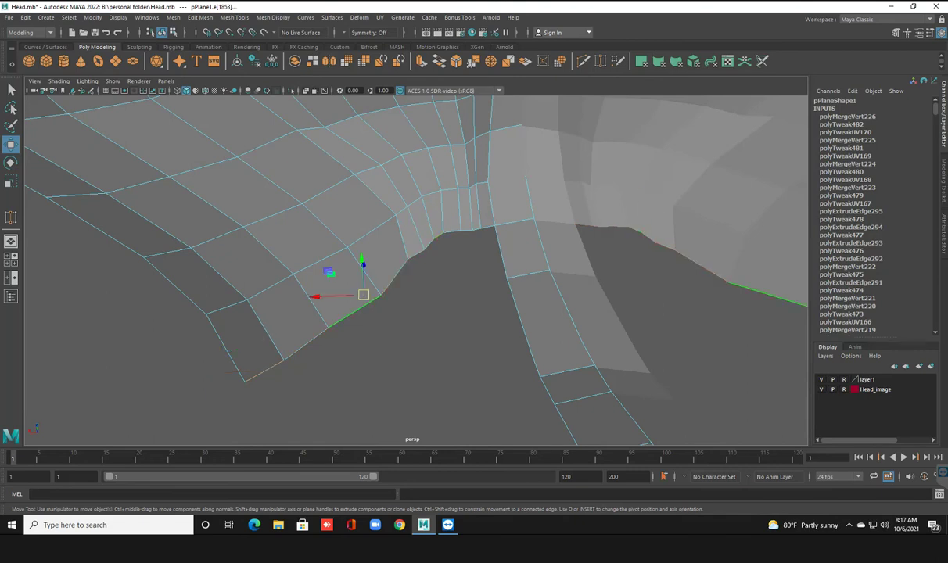
Step: Extrude the border edges outward and slightly down, then extrude and pull out another strip
{"action": "left_click_drag", "start_coordinate": [315, 297], "coordinate": [357, 295], "text": "shift"}
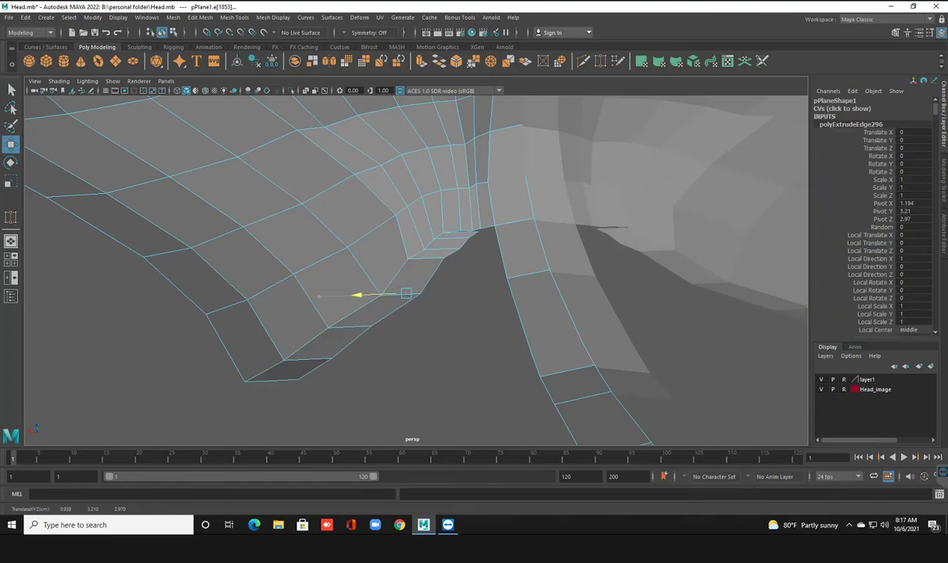
{"action": "left_click_drag", "start_coordinate": [405, 261], "coordinate": [407, 268]}
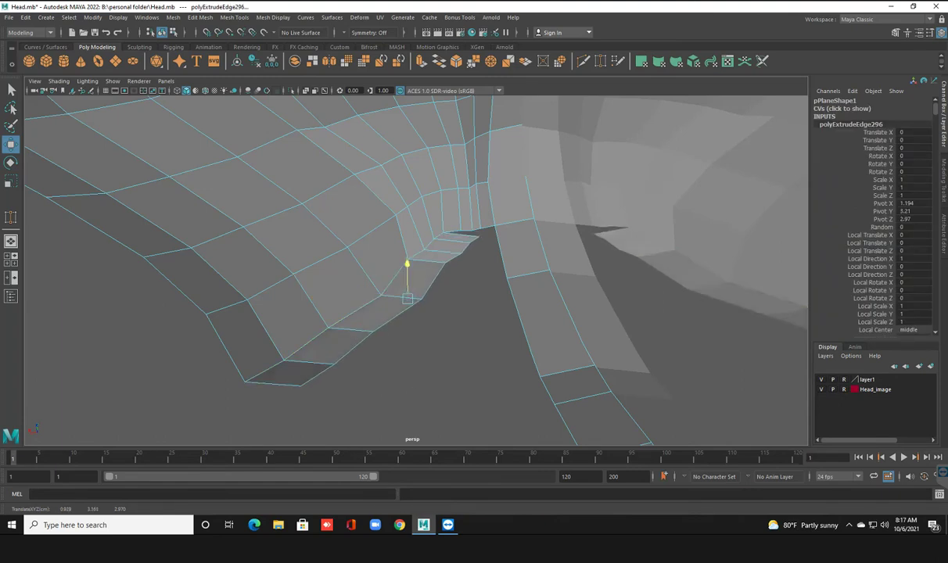
{"action": "left_click", "coordinate": [364, 302]}
{"action": "key", "text": "ctrl+e"}
{"action": "mouse_move", "coordinate": [356, 376]}
{"action": "left_mouse_down"}
{"action": "mouse_move", "coordinate": [411, 374]}
{"action": "mouse_move", "coordinate": [387, 376]}
{"action": "left_mouse_up"}
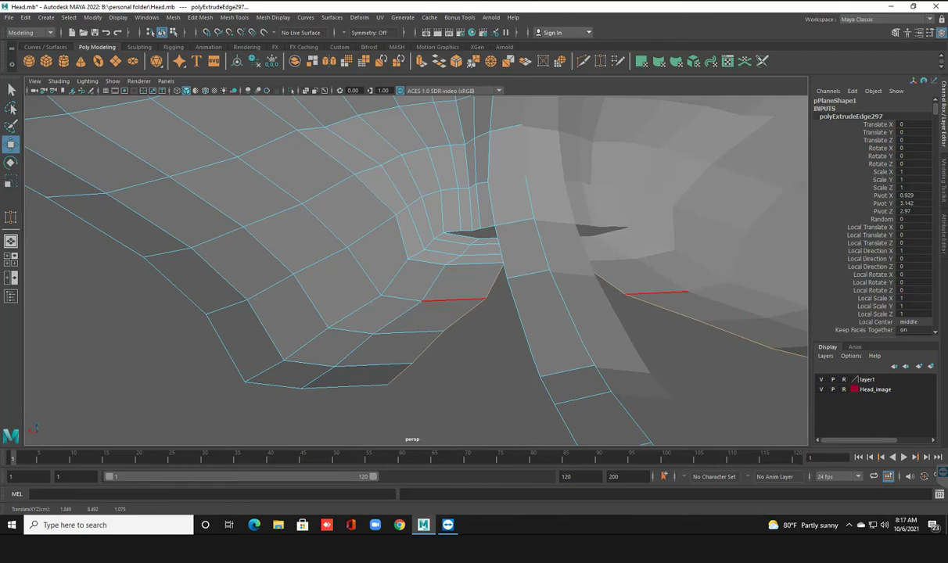
Step: Select the new bottom border edges and extrude them a third time, viewed from under the chin
{"action": "key", "text": "w"}
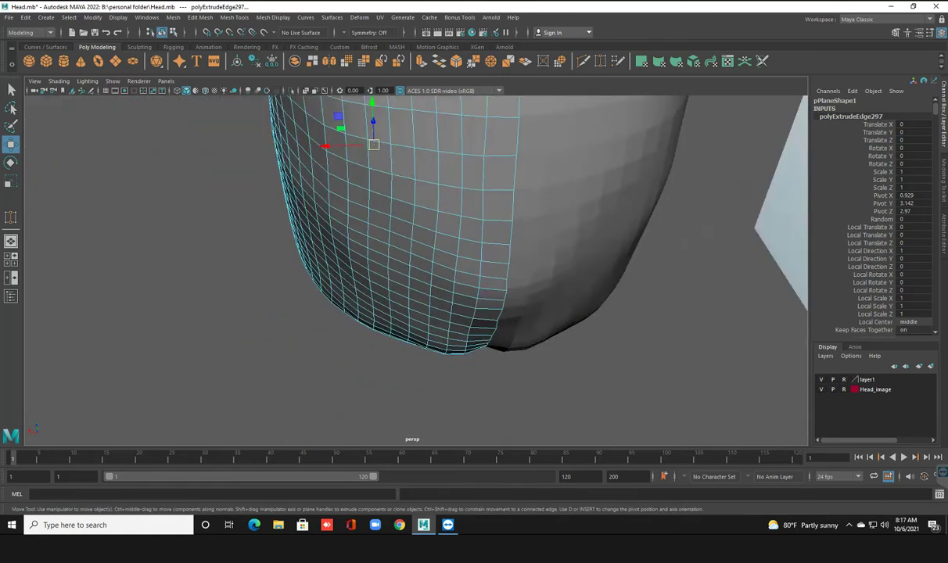
{"action": "left_click_drag", "start_coordinate": [375, 235], "coordinate": [333, 167], "text": "alt"}
{"action": "left_click", "coordinate": [341, 166]}
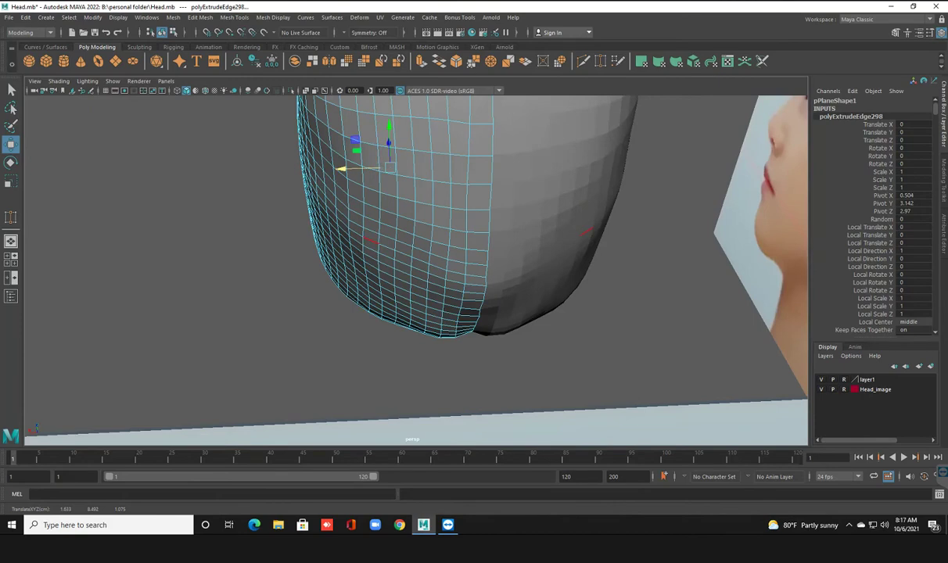
{"action": "key", "text": "f"}
{"action": "left_click_drag", "start_coordinate": [470, 258], "coordinate": [493, 235], "text": "alt"}
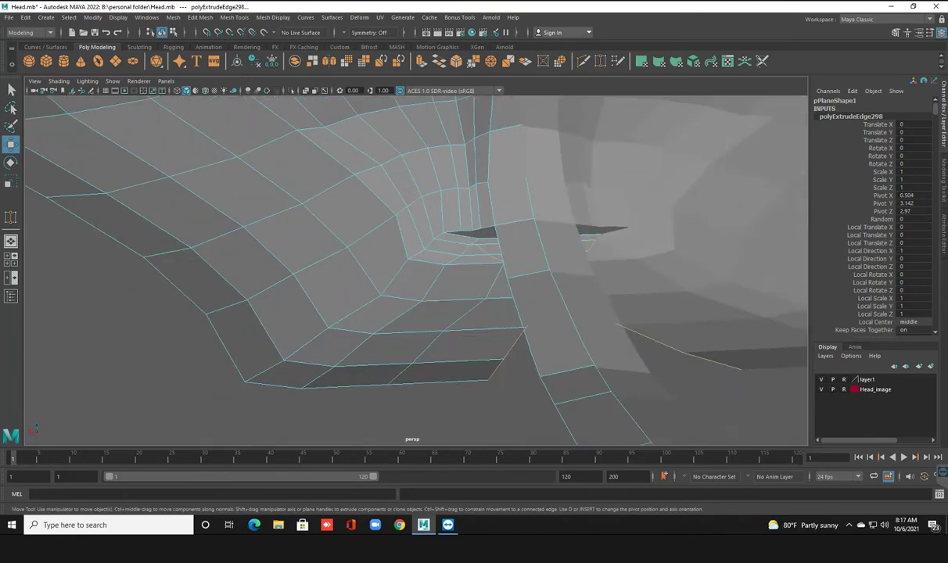
{"action": "right_click_drag", "start_coordinate": [489, 252], "coordinate": [448, 251]}
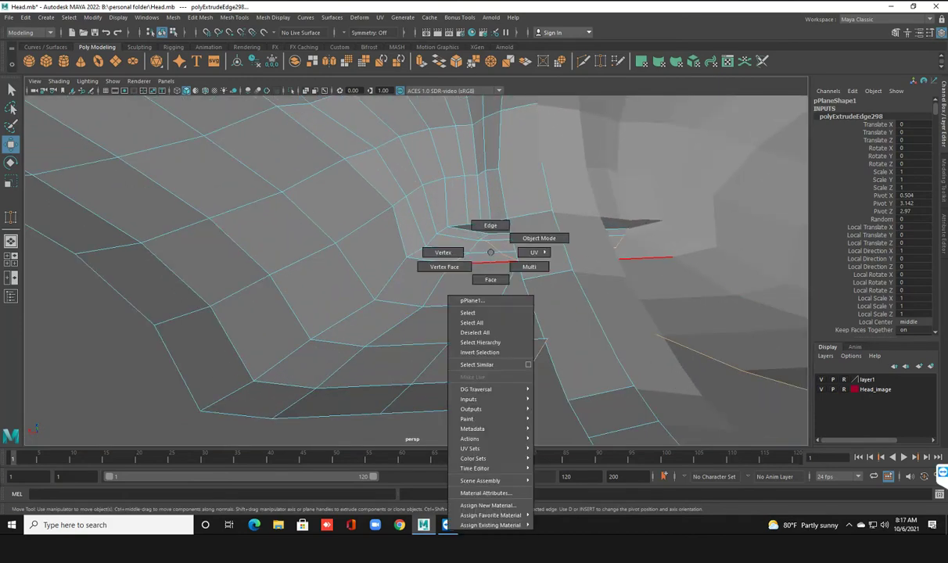
Step: Select a vertex on the new strip, orbit above the neck faces, and switch to wireframe
{"action": "left_click", "coordinate": [449, 264]}
{"action": "mouse_move", "coordinate": [470, 274]}
{"action": "left_mouse_down", "text": "alt"}
{"action": "mouse_move", "coordinate": [489, 234]}
{"action": "mouse_move", "coordinate": [466, 262]}
{"action": "left_mouse_up", "text": "alt"}
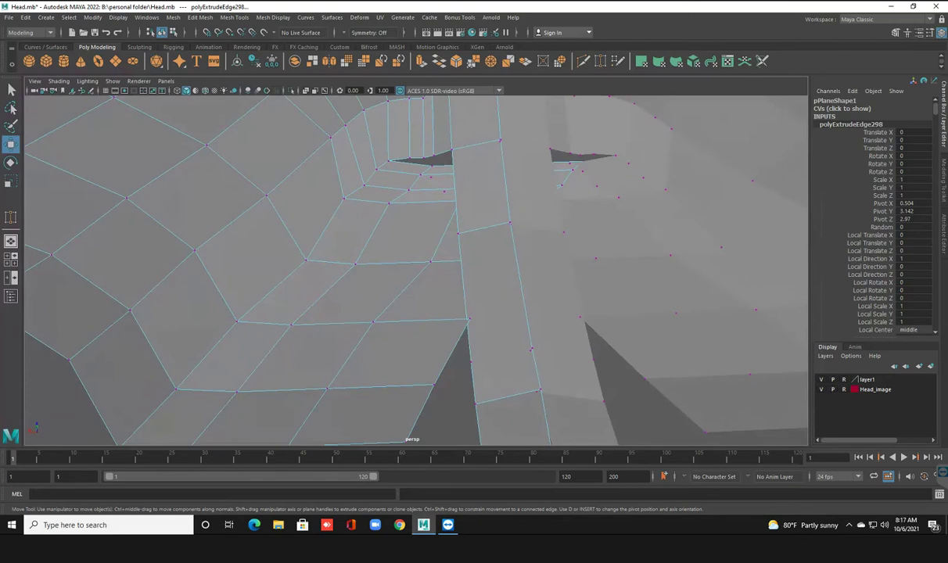
{"action": "key", "text": "4"}
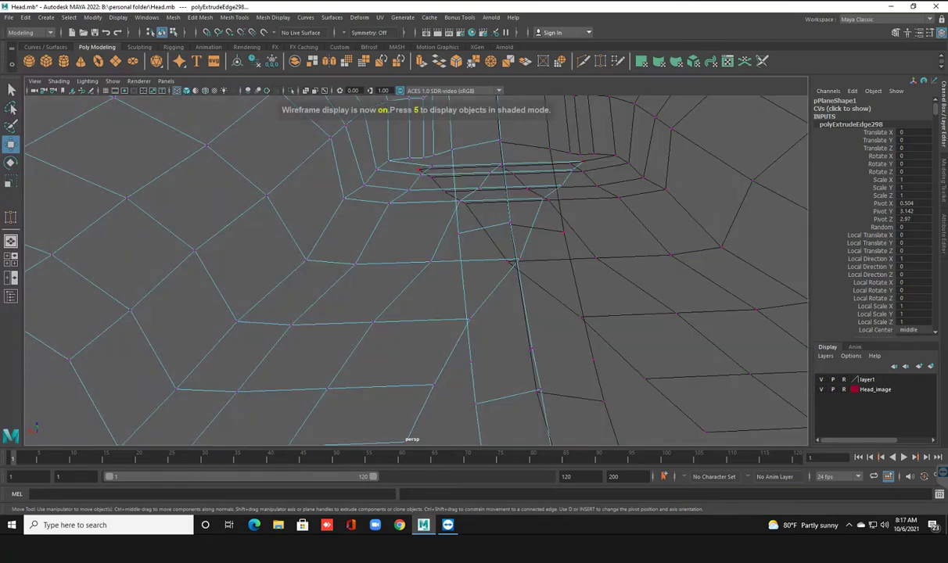
Step: Pull the strip's upper vertices left toward the centre seam, one by one
{"action": "left_click", "coordinate": [574, 171]}
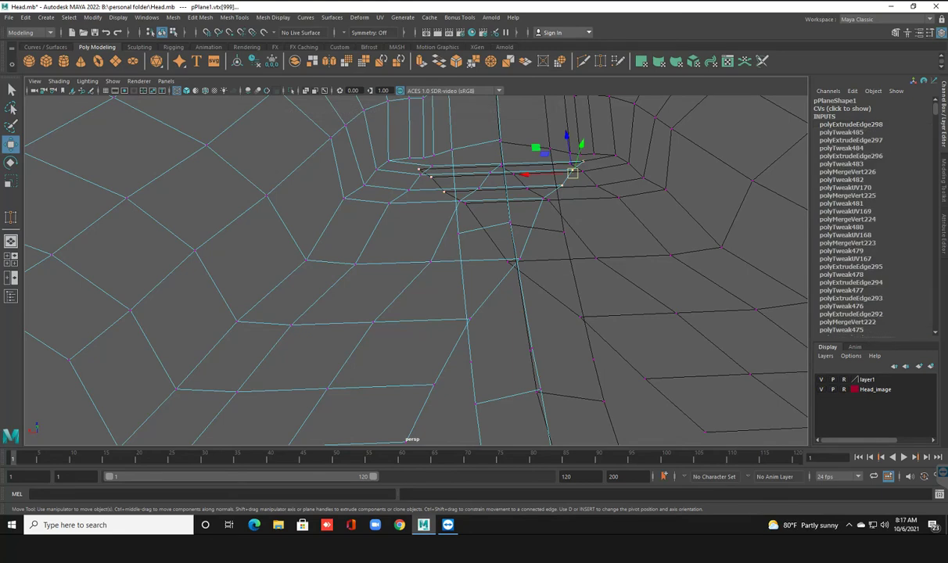
{"action": "mouse_move", "coordinate": [572, 172]}
{"action": "left_mouse_down"}
{"action": "mouse_move", "coordinate": [495, 160]}
{"action": "mouse_move", "coordinate": [499, 138]}
{"action": "left_mouse_up"}
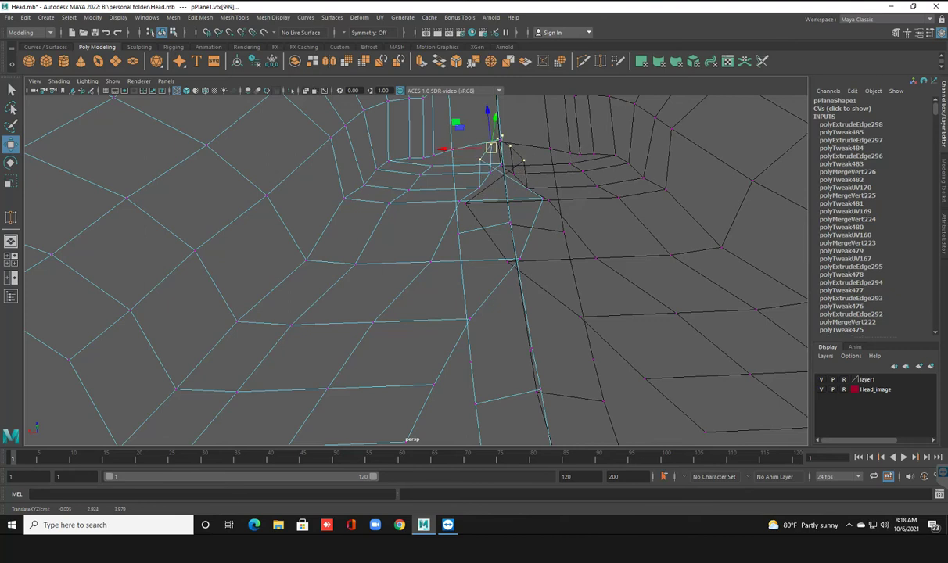
{"action": "left_click", "coordinate": [542, 199]}
{"action": "left_click_drag", "start_coordinate": [542, 198], "coordinate": [499, 196]}
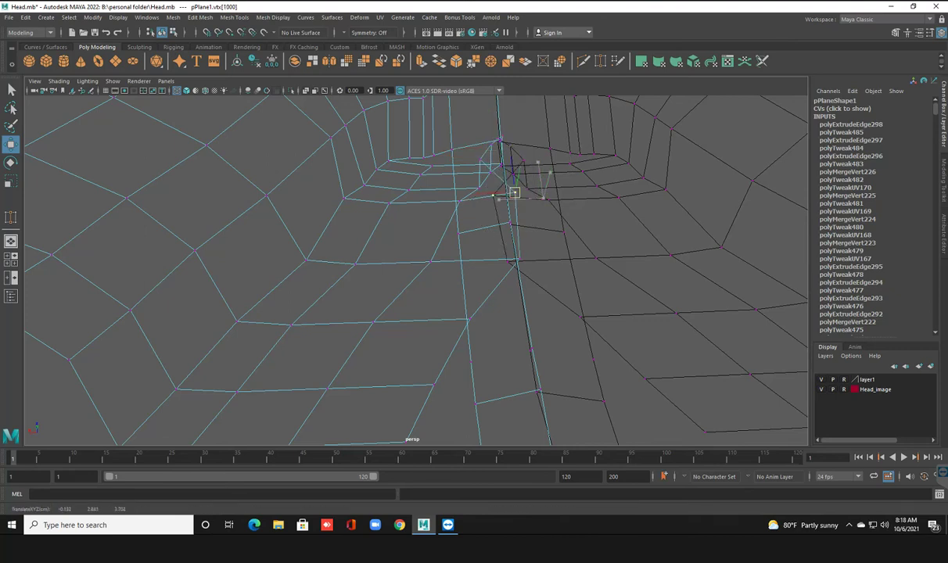
{"action": "left_click", "coordinate": [510, 259]}
{"action": "left_click_drag", "start_coordinate": [510, 258], "coordinate": [451, 256]}
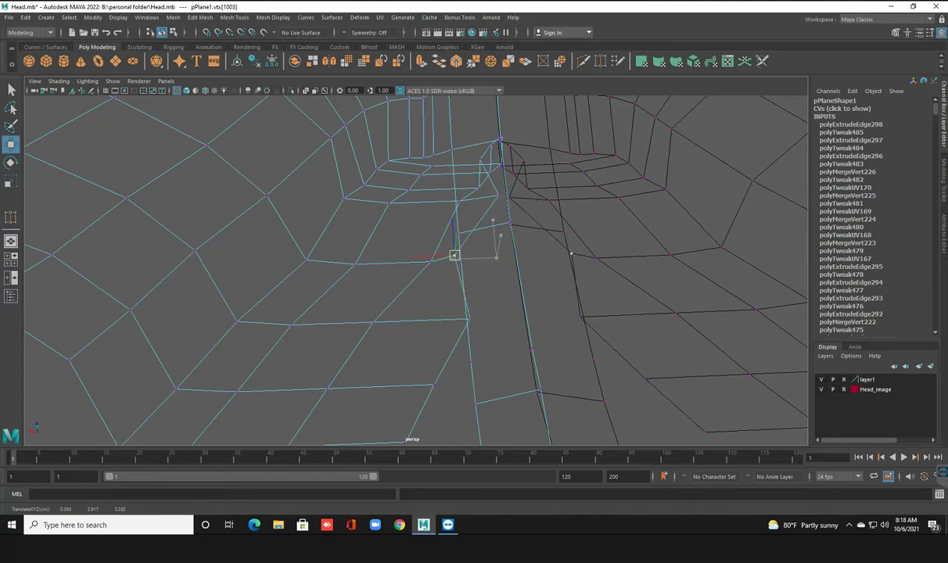
{"action": "left_click", "coordinate": [470, 361]}
{"action": "left_click_drag", "start_coordinate": [467, 318], "coordinate": [467, 318]}
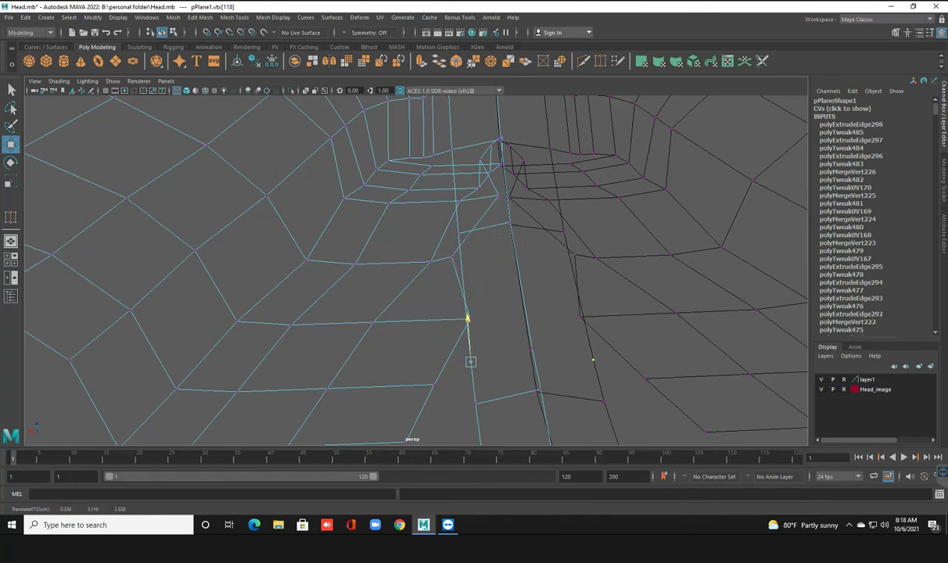
{"action": "mouse_move", "coordinate": [470, 361]}
{"action": "left_mouse_down"}
{"action": "mouse_move", "coordinate": [458, 361]}
{"action": "mouse_move", "coordinate": [474, 350]}
{"action": "mouse_move", "coordinate": [482, 287]}
{"action": "left_mouse_up"}
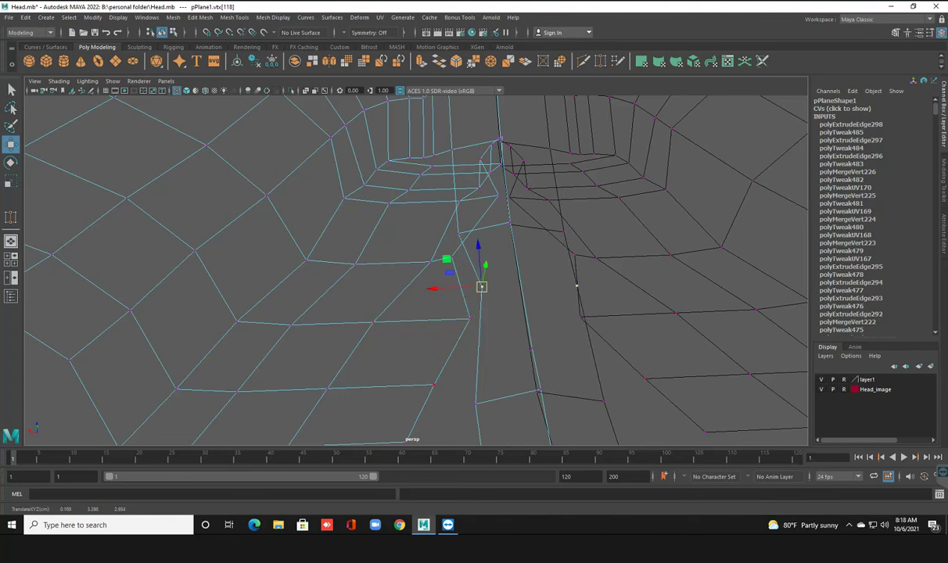
Step: Slide the two bottom neck vertices right along X and nudge the lowest one further
{"action": "left_click_drag", "start_coordinate": [415, 266], "coordinate": [415, 234], "text": "alt"}
{"action": "left_click", "coordinate": [406, 355]}
{"action": "left_click", "coordinate": [436, 305], "text": "shift"}
{"action": "left_click_drag", "start_coordinate": [387, 330], "coordinate": [416, 330]}
{"action": "left_click", "coordinate": [446, 352]}
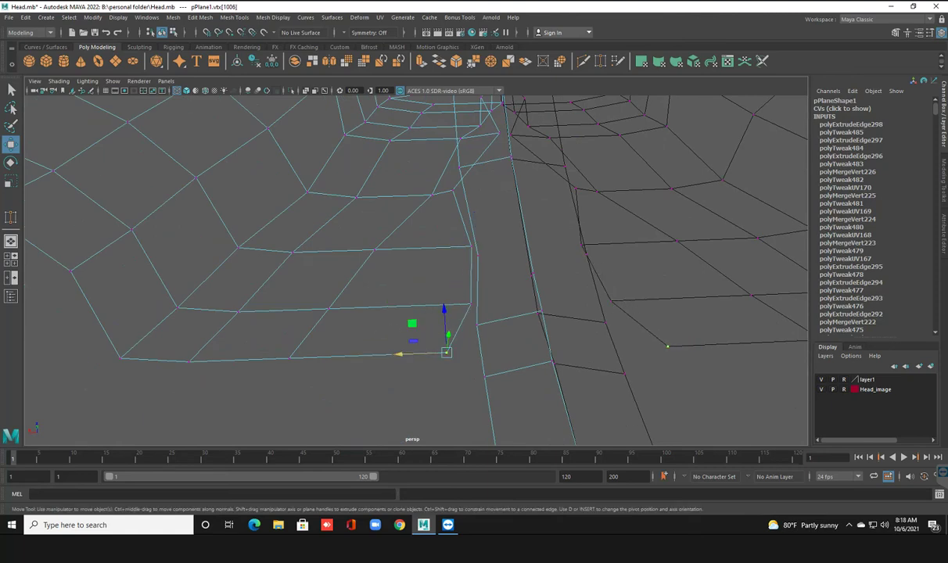
{"action": "left_click", "coordinate": [423, 384]}
{"action": "left_click", "coordinate": [446, 353]}
{"action": "mouse_move", "coordinate": [398, 355]}
{"action": "left_mouse_down"}
{"action": "mouse_move", "coordinate": [423, 354]}
{"action": "mouse_move", "coordinate": [438, 417]}
{"action": "left_mouse_up"}
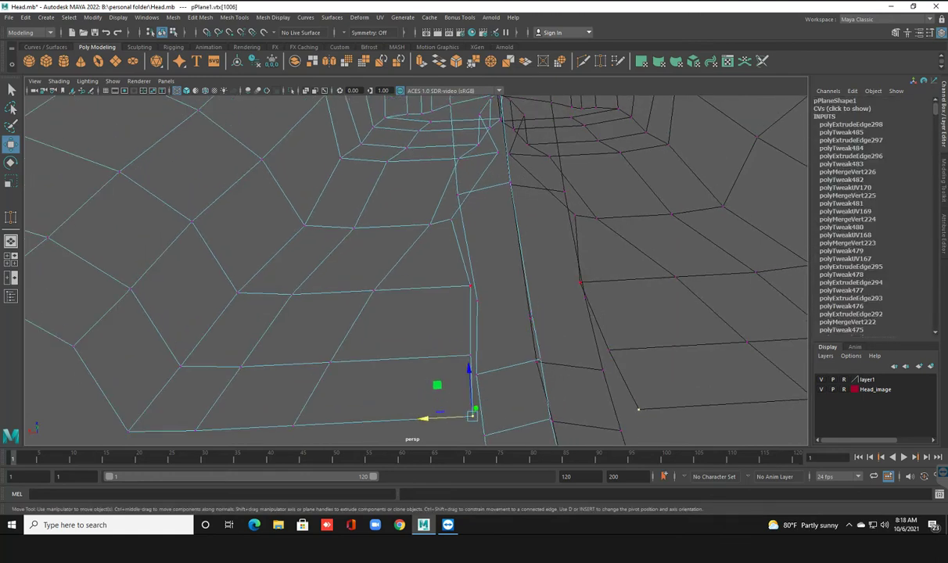
Step: Slide a mid-strip vertex left, then pull two top vertices down and undo that move
{"action": "left_click", "coordinate": [458, 159]}
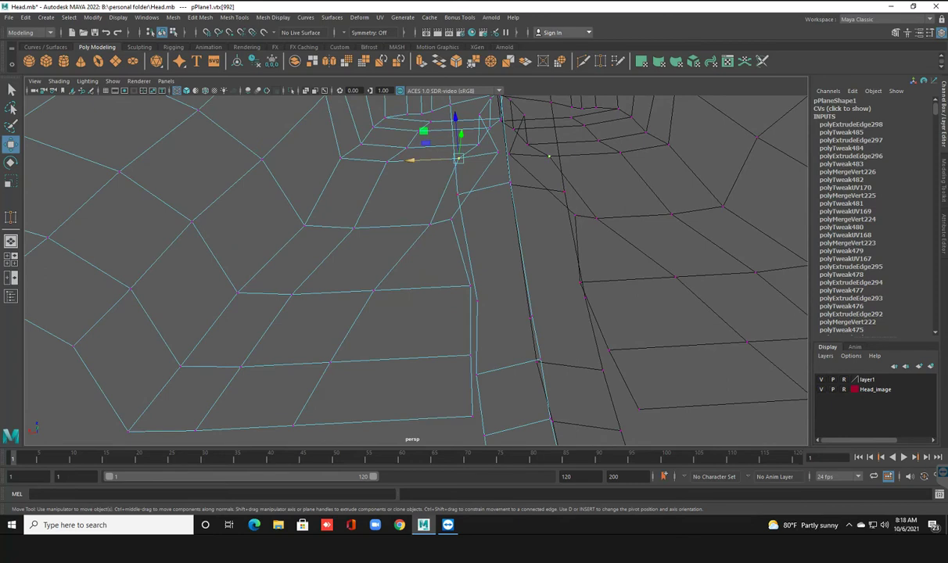
{"action": "left_click", "coordinate": [462, 146]}
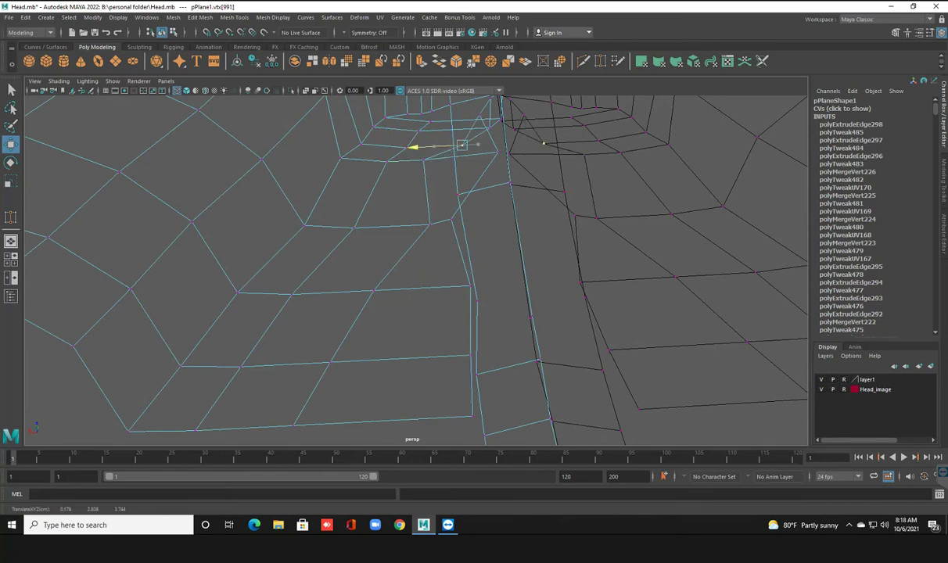
{"action": "left_click", "coordinate": [429, 225]}
{"action": "mouse_move", "coordinate": [382, 226]}
{"action": "left_mouse_down"}
{"action": "mouse_move", "coordinate": [358, 228]}
{"action": "mouse_move", "coordinate": [525, 102]}
{"action": "left_mouse_up"}
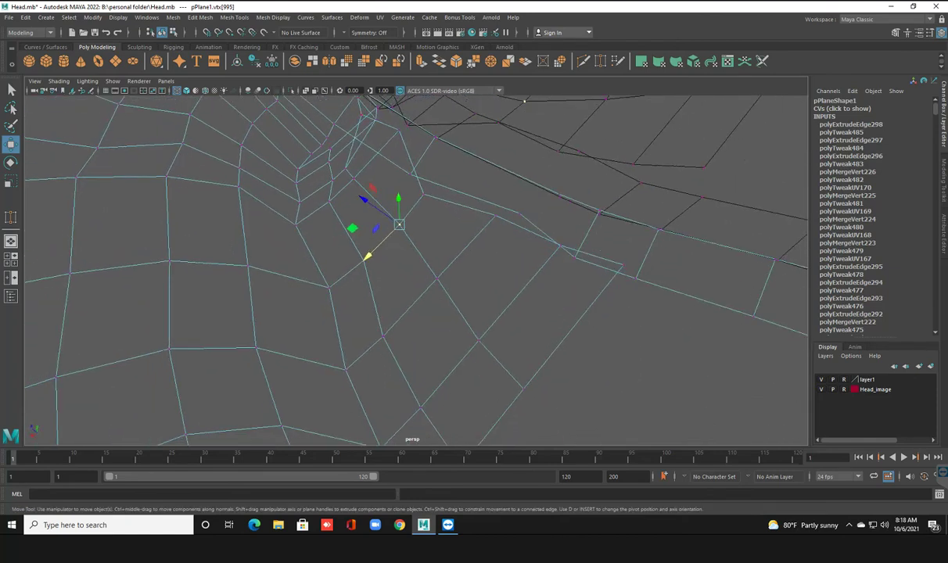
{"action": "left_click", "coordinate": [375, 118]}
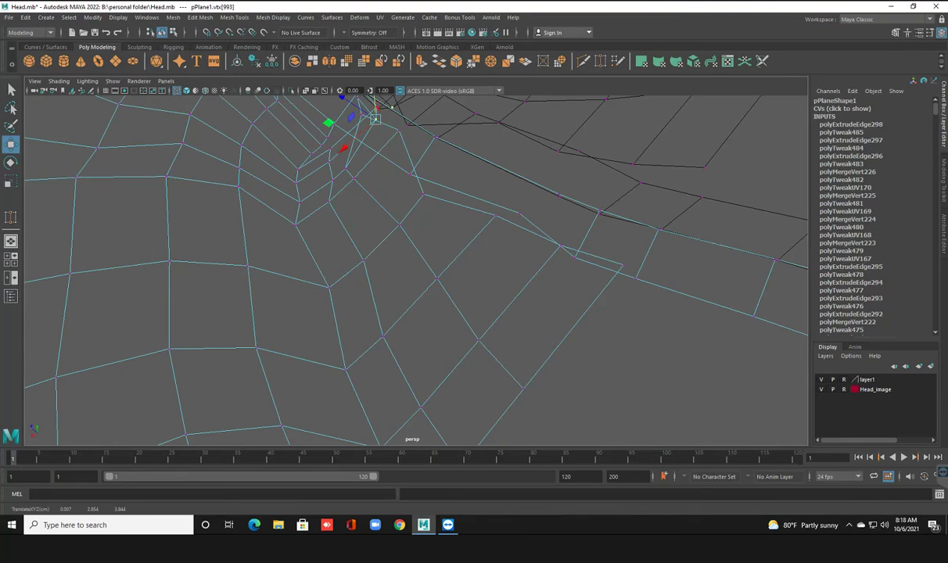
{"action": "left_click", "coordinate": [377, 107], "text": "shift"}
{"action": "left_click_drag", "start_coordinate": [376, 113], "coordinate": [379, 143]}
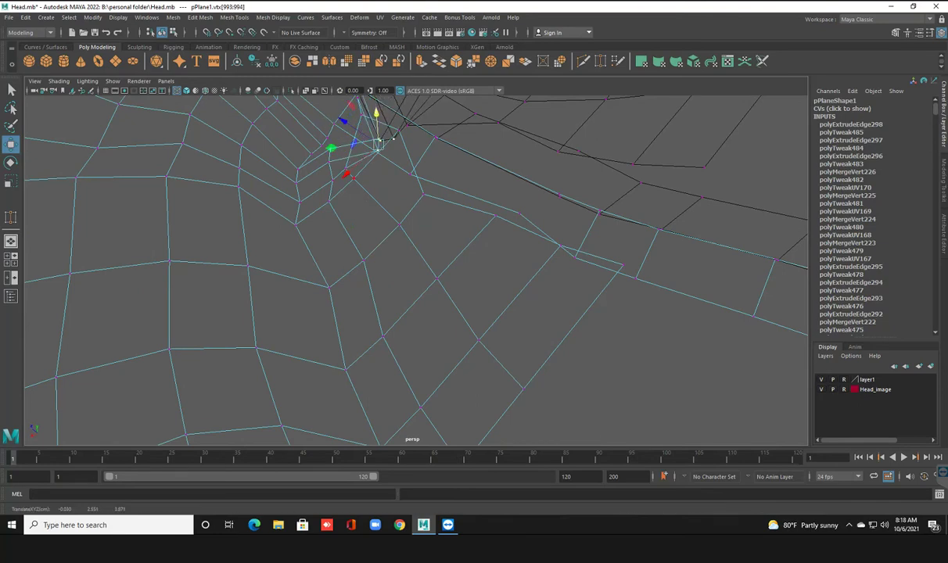
{"action": "key", "text": "ctrl+z"}
Step: Slide the eye-corner vertices sideways and pull the lower eye-loop vertices up and left
{"action": "mouse_move", "coordinate": [344, 141]}
{"action": "left_mouse_down"}
{"action": "mouse_move", "coordinate": [308, 176]}
{"action": "mouse_move", "coordinate": [470, 203]}
{"action": "mouse_move", "coordinate": [426, 270]}
{"action": "mouse_move", "coordinate": [492, 206]}
{"action": "left_mouse_up"}
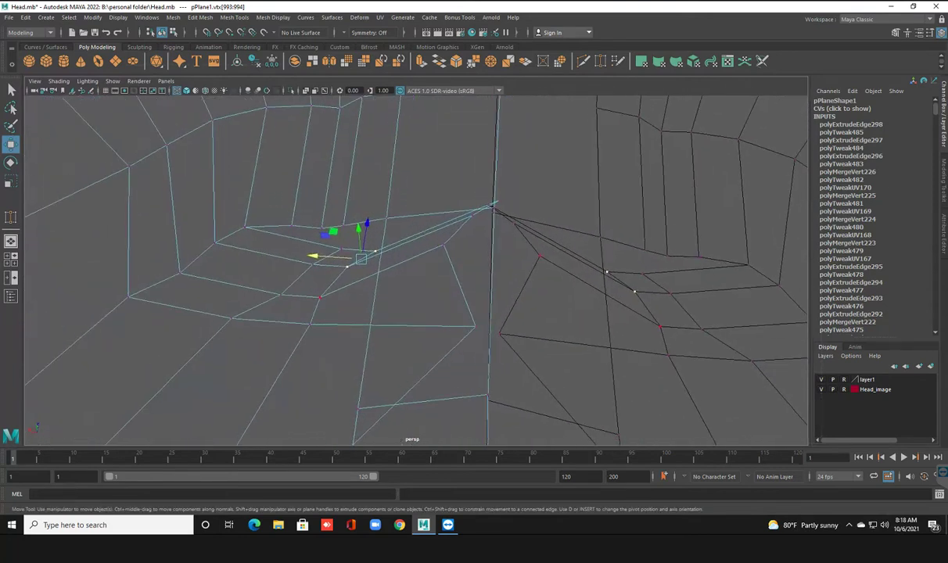
{"action": "left_click", "coordinate": [444, 245]}
{"action": "key", "text": "ctrl+z"}
{"action": "left_click", "coordinate": [312, 265]}
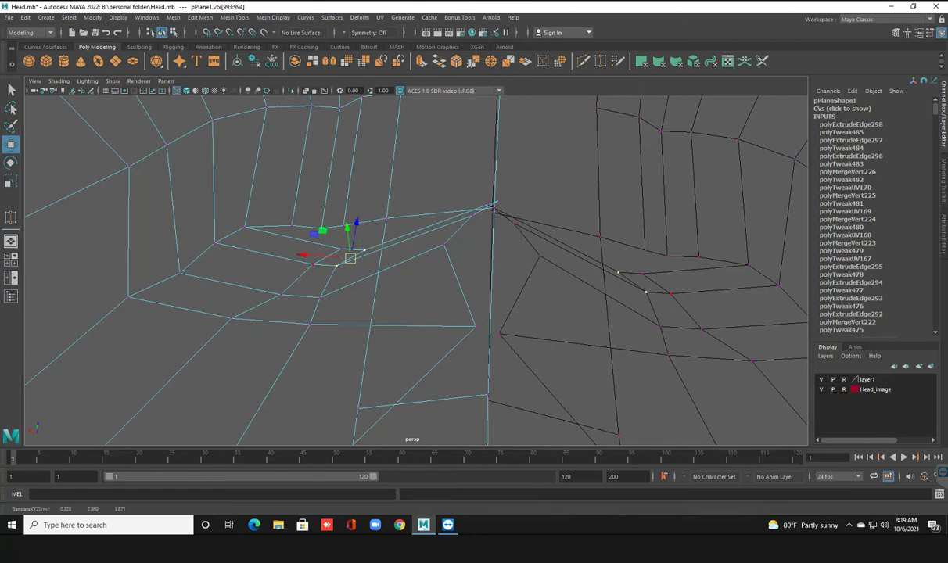
{"action": "left_click", "coordinate": [341, 249], "text": "shift"}
{"action": "mouse_move", "coordinate": [327, 257]}
{"action": "left_mouse_down"}
{"action": "mouse_move", "coordinate": [268, 233]}
{"action": "mouse_move", "coordinate": [279, 240]}
{"action": "left_mouse_up"}
{"action": "left_click", "coordinate": [280, 295]}
{"action": "left_click_drag", "start_coordinate": [280, 294], "coordinate": [242, 283]}
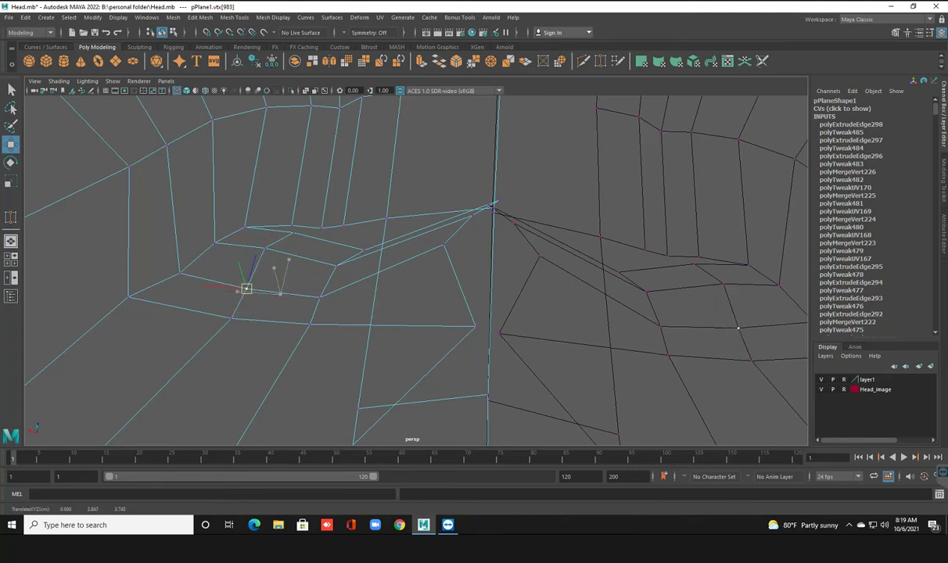
{"action": "left_click", "coordinate": [231, 318]}
{"action": "left_click_drag", "start_coordinate": [231, 318], "coordinate": [213, 310]}
Step: Shift the remaining lower-loop vertices left toward the inner eye corner
{"action": "left_click", "coordinate": [310, 321]}
{"action": "mouse_move", "coordinate": [311, 322]}
{"action": "left_mouse_down"}
{"action": "mouse_move", "coordinate": [285, 322]}
{"action": "mouse_move", "coordinate": [287, 289]}
{"action": "left_mouse_up"}
{"action": "left_click", "coordinate": [319, 297]}
{"action": "left_click", "coordinate": [333, 266]}
{"action": "left_click_drag", "start_coordinate": [333, 266], "coordinate": [309, 262]}
{"action": "left_click", "coordinate": [362, 250]}
{"action": "middle_click_drag", "start_coordinate": [618, 272], "coordinate": [669, 260]}
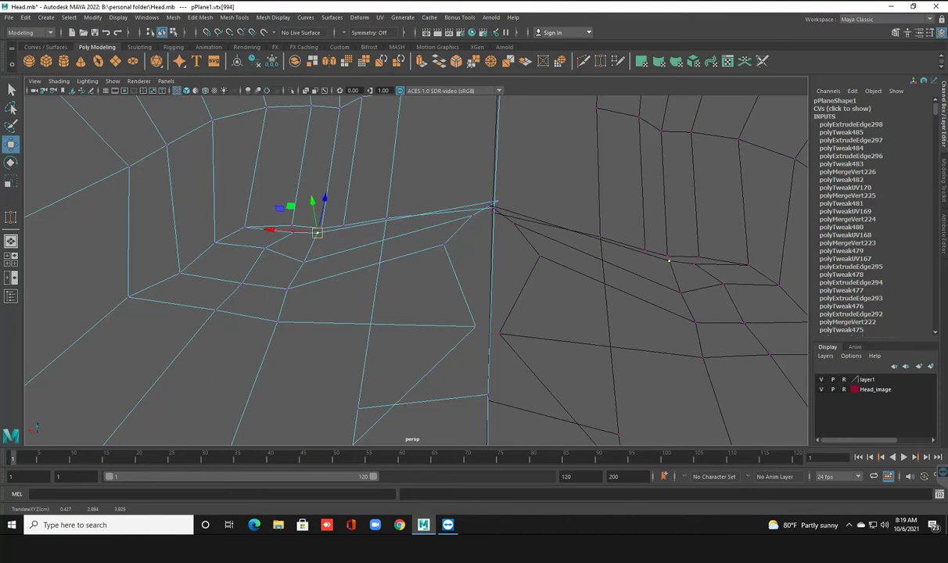
Step: Pull the vertices beside the centre seam down and left onto the seam
{"action": "left_click", "coordinate": [444, 245]}
{"action": "middle_click_drag", "start_coordinate": [535, 258], "coordinate": [618, 292]}
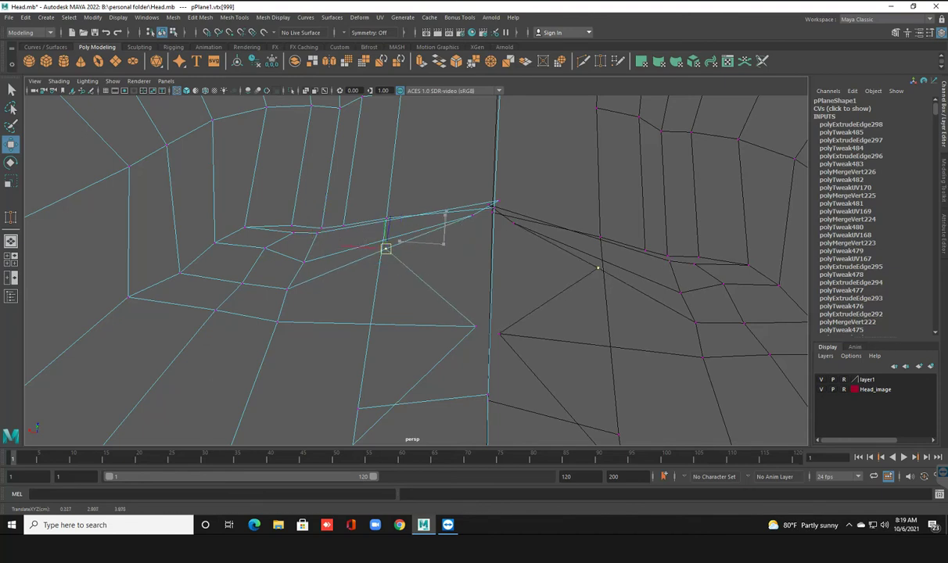
{"action": "left_click", "coordinate": [474, 326]}
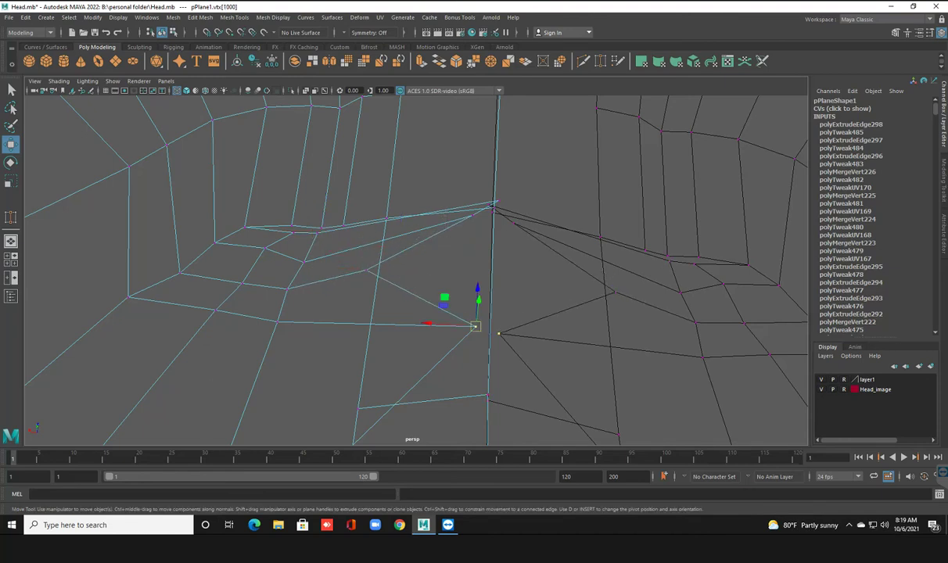
{"action": "middle_click_drag", "start_coordinate": [479, 329], "coordinate": [609, 350]}
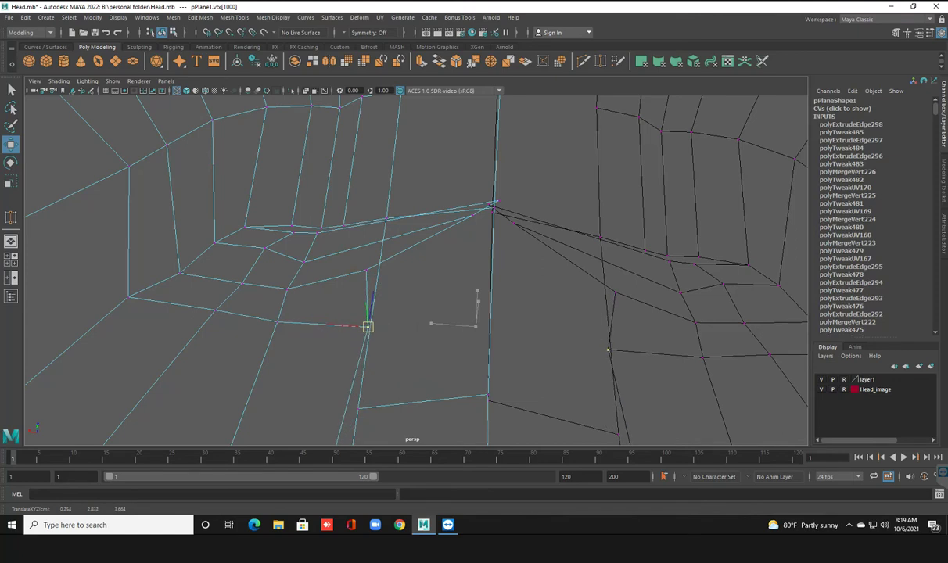
{"action": "left_click", "coordinate": [493, 208]}
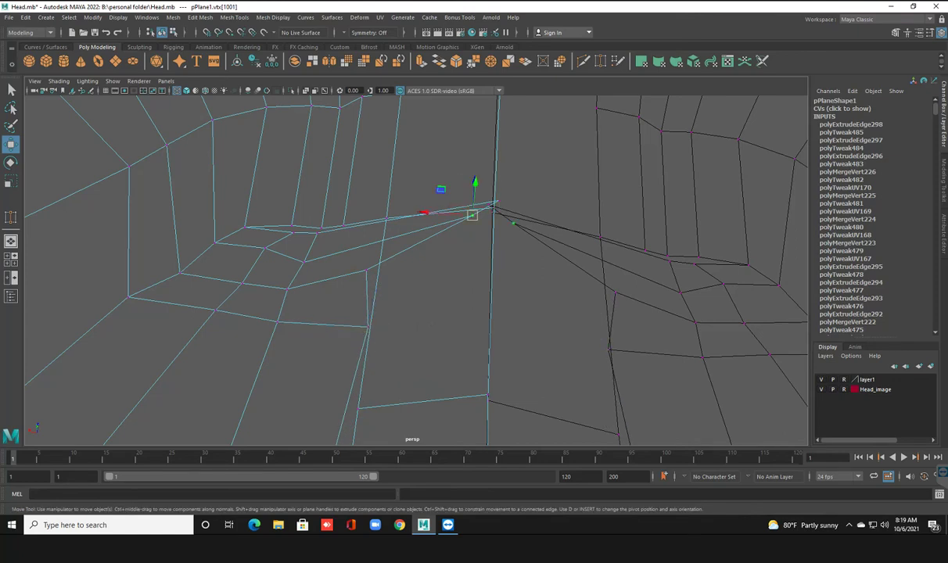
{"action": "mouse_move", "coordinate": [513, 222]}
{"action": "middle_mouse_down"}
{"action": "mouse_move", "coordinate": [623, 266]}
{"action": "mouse_move", "coordinate": [605, 274]}
{"action": "middle_mouse_up"}
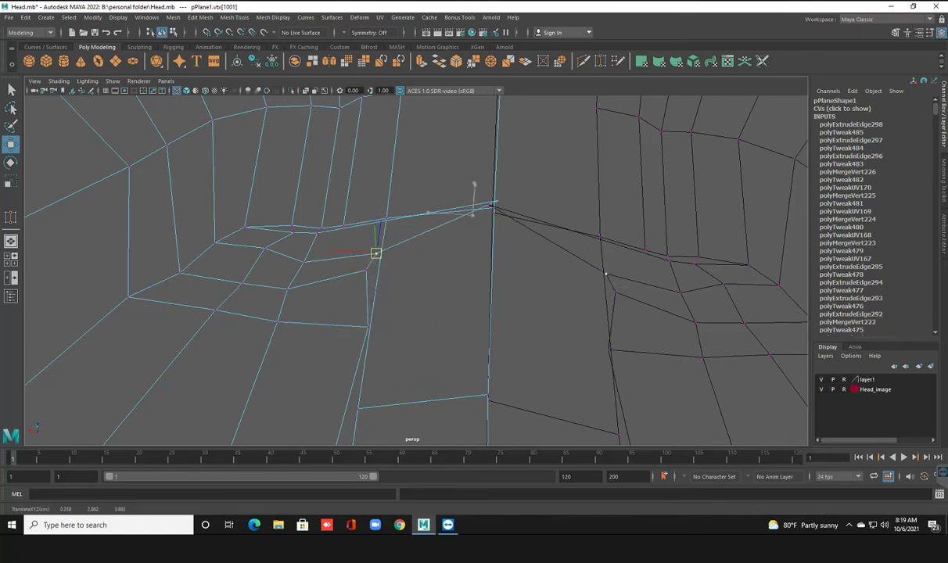
{"action": "left_click", "coordinate": [493, 208]}
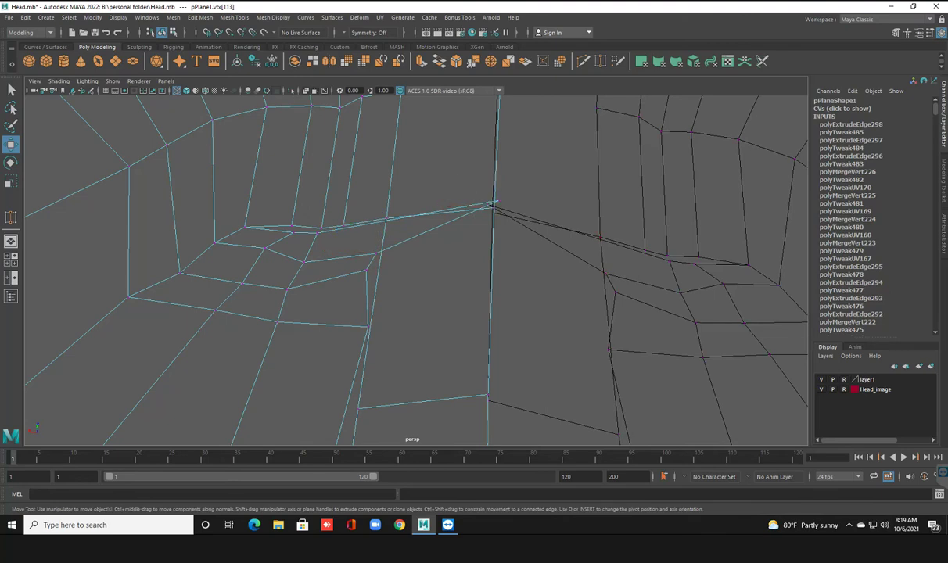
{"action": "left_click", "coordinate": [491, 205]}
Step: Tuck the top seam vertex toward the eye corner and nudge the lower seam vertex right
{"action": "left_click", "coordinate": [492, 204]}
{"action": "left_click_drag", "start_coordinate": [498, 201], "coordinate": [375, 206]}
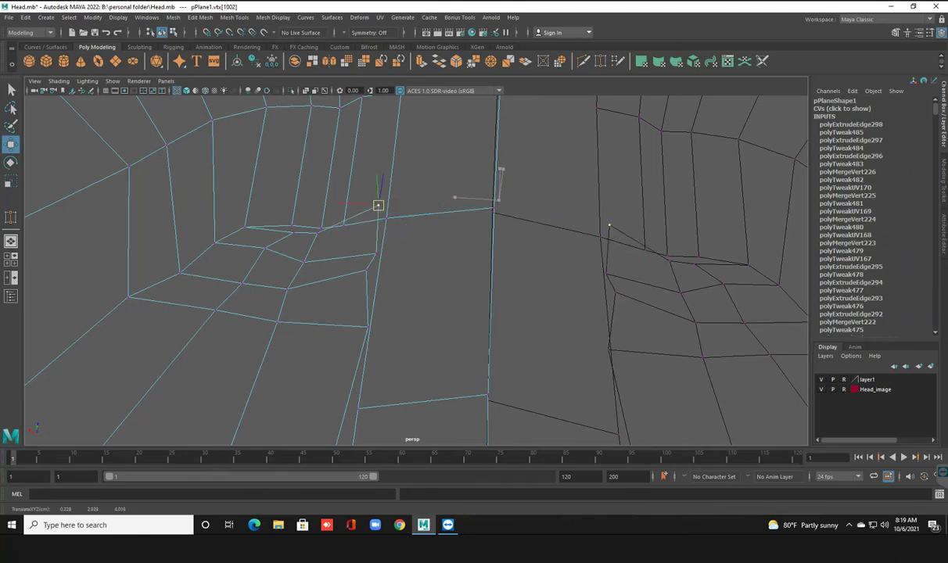
{"action": "left_click_drag", "start_coordinate": [375, 206], "coordinate": [380, 224]}
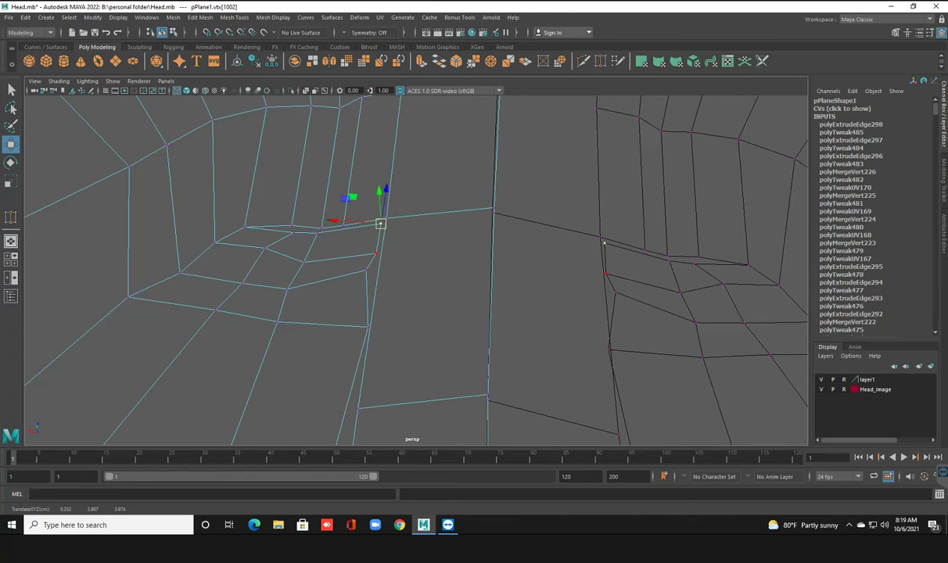
{"action": "left_click", "coordinate": [365, 270]}
{"action": "left_click_drag", "start_coordinate": [365, 271], "coordinate": [392, 266]}
{"action": "mouse_move", "coordinate": [582, 290]}
{"action": "left_mouse_down", "text": "alt"}
{"action": "mouse_move", "coordinate": [533, 283]}
{"action": "mouse_move", "coordinate": [561, 226]}
{"action": "mouse_move", "coordinate": [521, 236]}
{"action": "mouse_move", "coordinate": [479, 180]}
{"action": "mouse_move", "coordinate": [438, 188]}
{"action": "mouse_move", "coordinate": [470, 213]}
{"action": "left_mouse_up", "text": "alt"}
{"action": "left_click", "coordinate": [618, 226]}
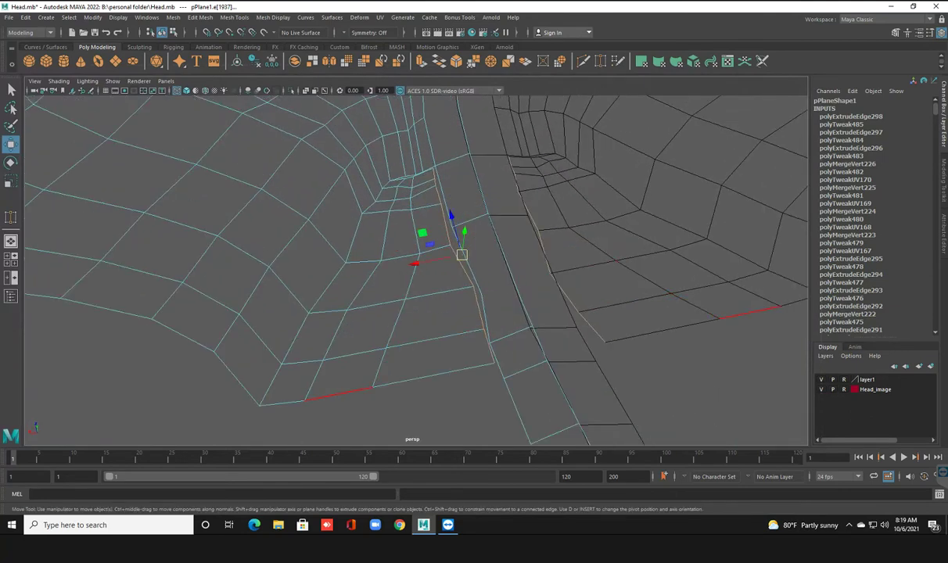
Step: Select the edge loop beside the eye socket and push it back in depth
{"action": "left_click", "coordinate": [379, 368]}
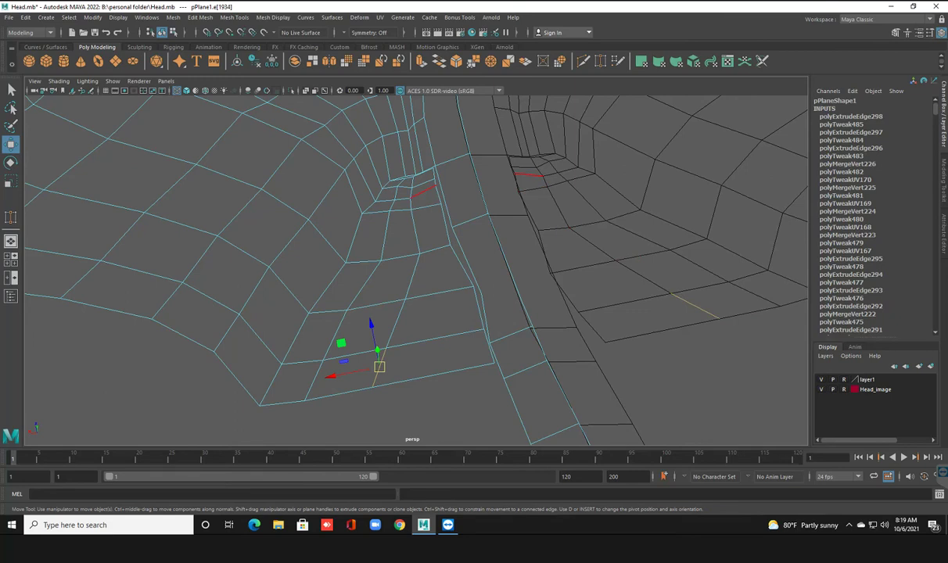
{"action": "left_click", "coordinate": [395, 268]}
{"action": "double_click", "coordinate": [398, 313]}
{"action": "left_click_drag", "start_coordinate": [386, 232], "coordinate": [390, 245]}
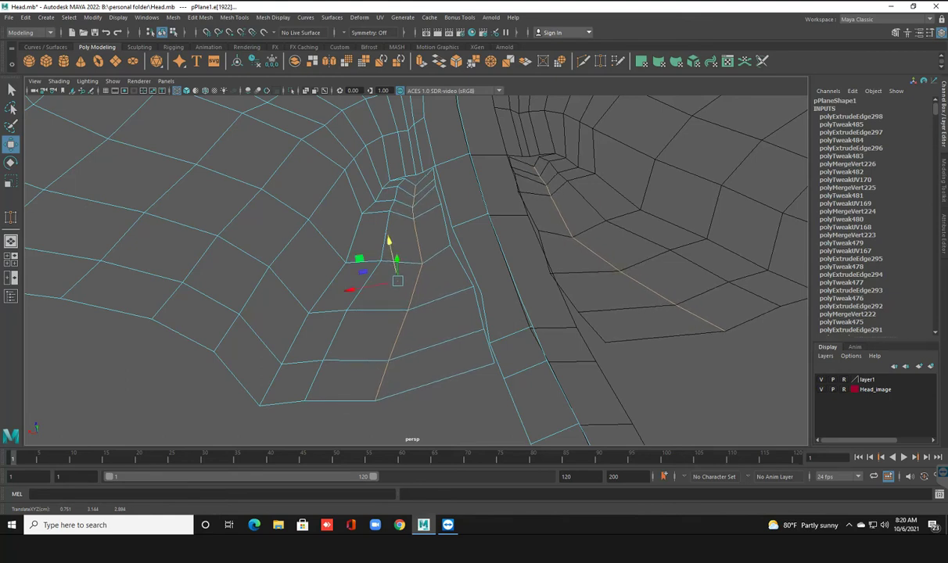
Step: Lower the eye-socket rim edge to even out nearby faces, then select the whole mesh
{"action": "left_click", "coordinate": [308, 383]}
{"action": "double_click", "coordinate": [309, 383]}
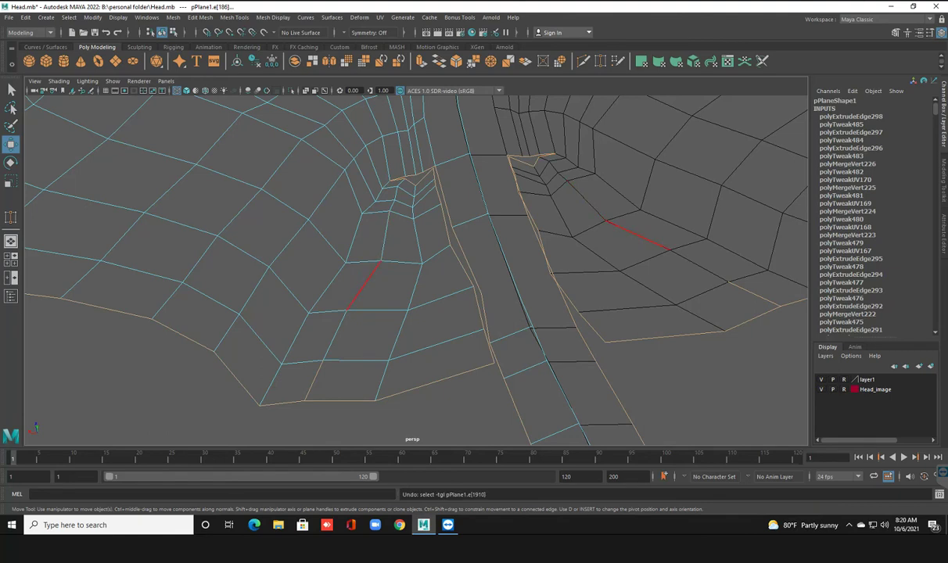
{"action": "left_click", "coordinate": [305, 368]}
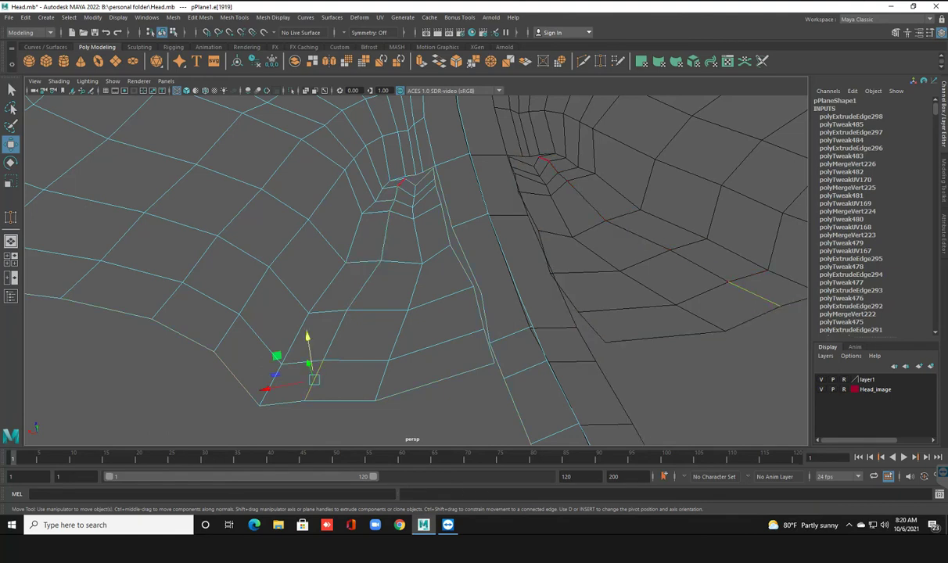
{"action": "key", "text": "ctrl+z"}
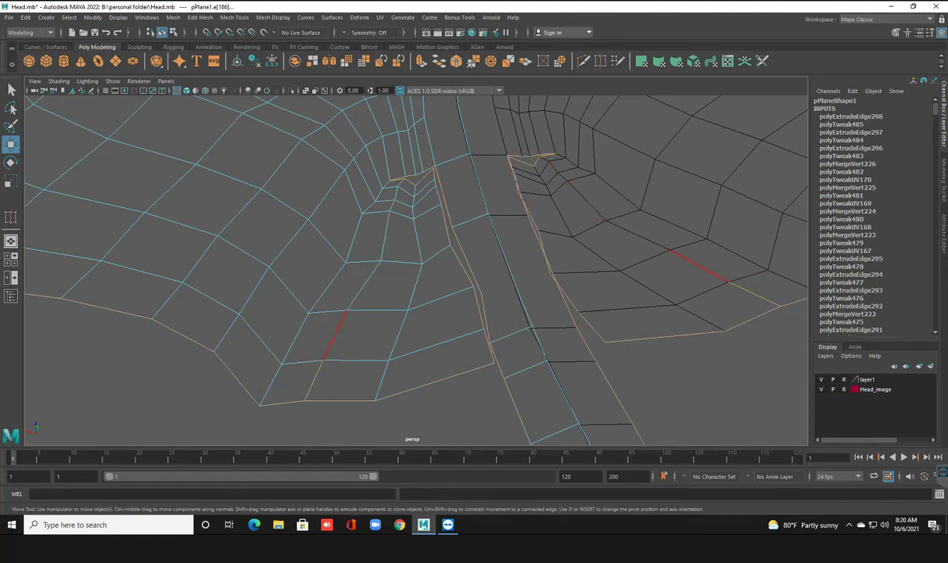
{"action": "left_click", "coordinate": [307, 356]}
{"action": "left_click", "coordinate": [401, 184]}
{"action": "left_click_drag", "start_coordinate": [354, 237], "coordinate": [355, 246]}
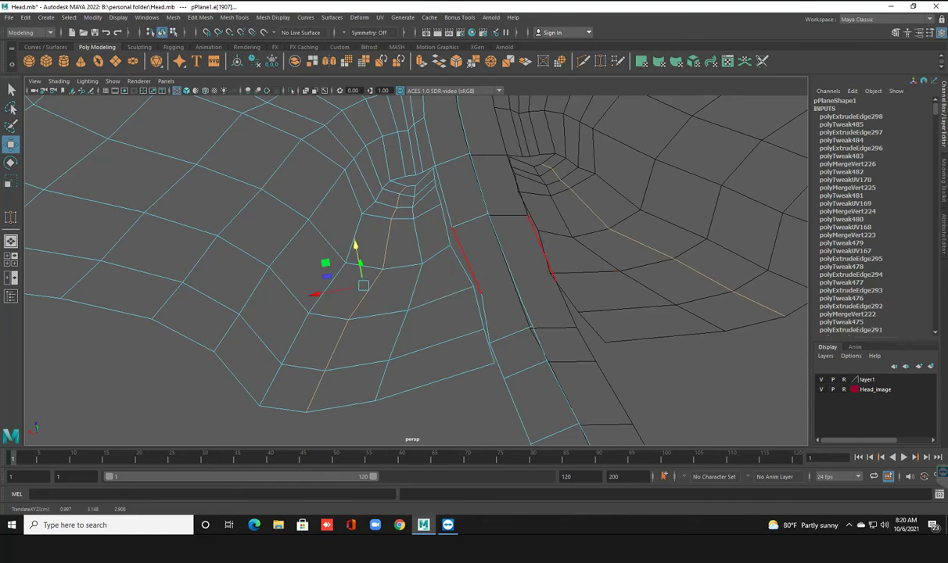
{"action": "key", "text": "F8"}
Step: Show the head shaded, save Head.mb, and zoom in on the eye opening
{"action": "key", "text": "5"}
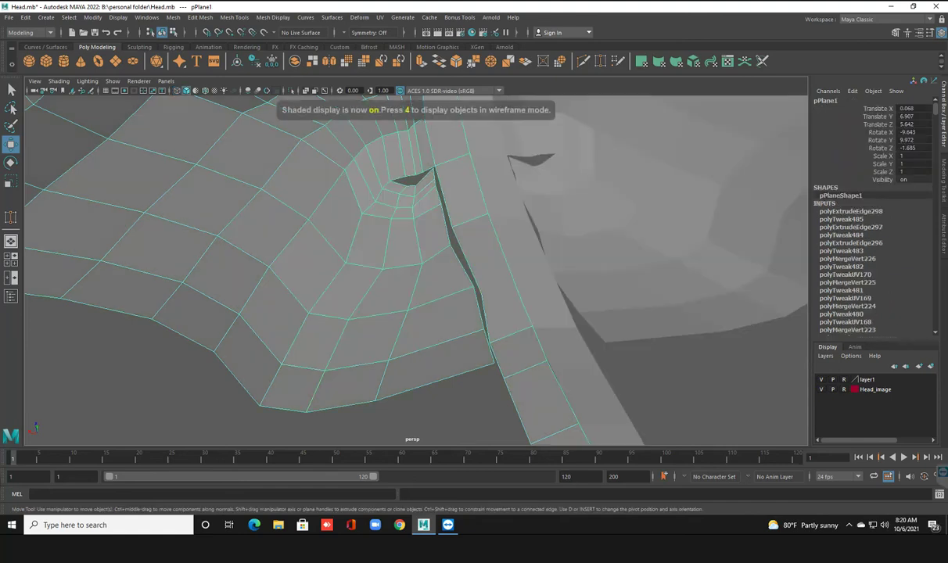
{"action": "key", "text": "ctrl+s"}
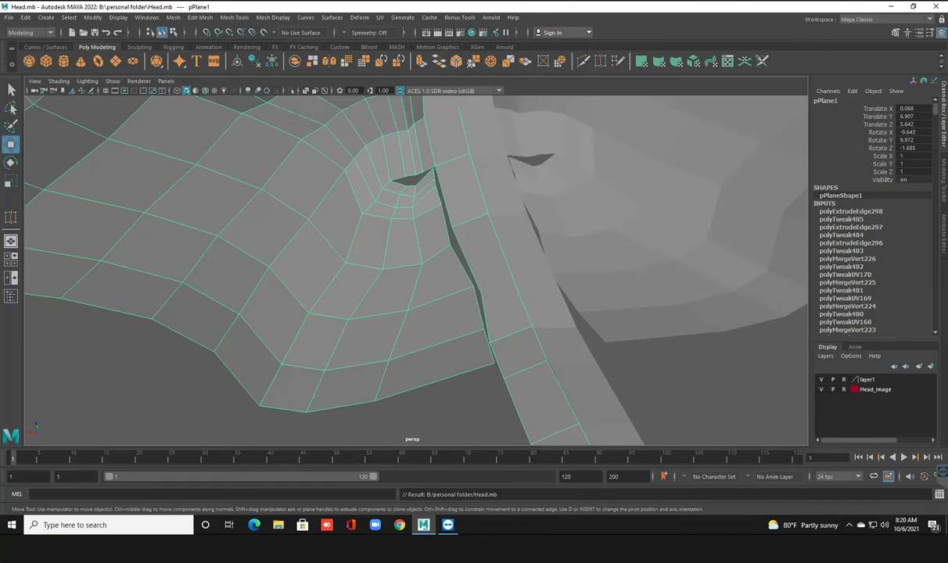
{"action": "scroll", "coordinate": [415, 266], "scroll_direction": "up", "scroll_amount": 1}
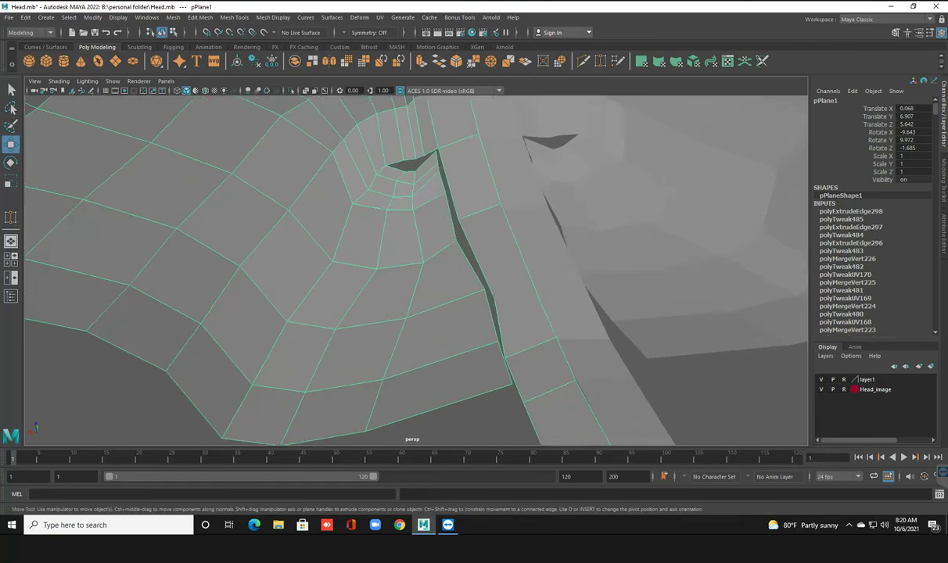
{"action": "scroll", "coordinate": [414, 266], "scroll_direction": "up", "scroll_amount": 3}
{"action": "scroll", "coordinate": [415, 265], "scroll_direction": "down", "scroll_amount": 2}
{"action": "scroll", "coordinate": [415, 266], "scroll_direction": "up", "scroll_amount": 3}
{"action": "mouse_move", "coordinate": [415, 266]}
{"action": "middle_mouse_down", "text": "alt"}
{"action": "mouse_move", "coordinate": [415, 340]}
{"action": "mouse_move", "coordinate": [395, 293]}
{"action": "middle_mouse_up", "text": "alt"}
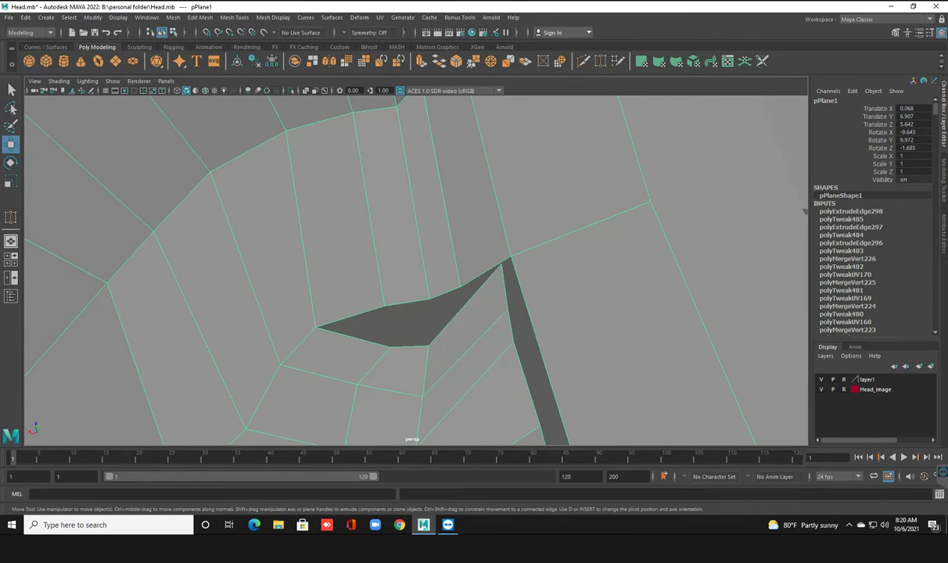
{"action": "mouse_move", "coordinate": [575, 250]}
{"action": "right_mouse_down"}
{"action": "mouse_move", "coordinate": [557, 264]}
{"action": "mouse_move", "coordinate": [501, 250]}
{"action": "right_mouse_up"}
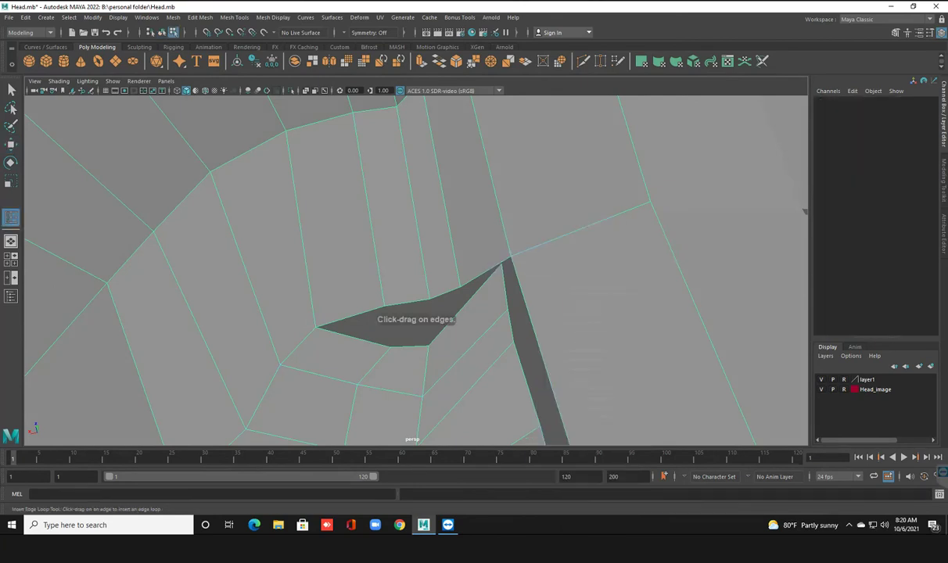
Step: Add edge loops beside the eye opening, replacing the misplaced second loop lower down
{"action": "left_click", "coordinate": [668, 247]}
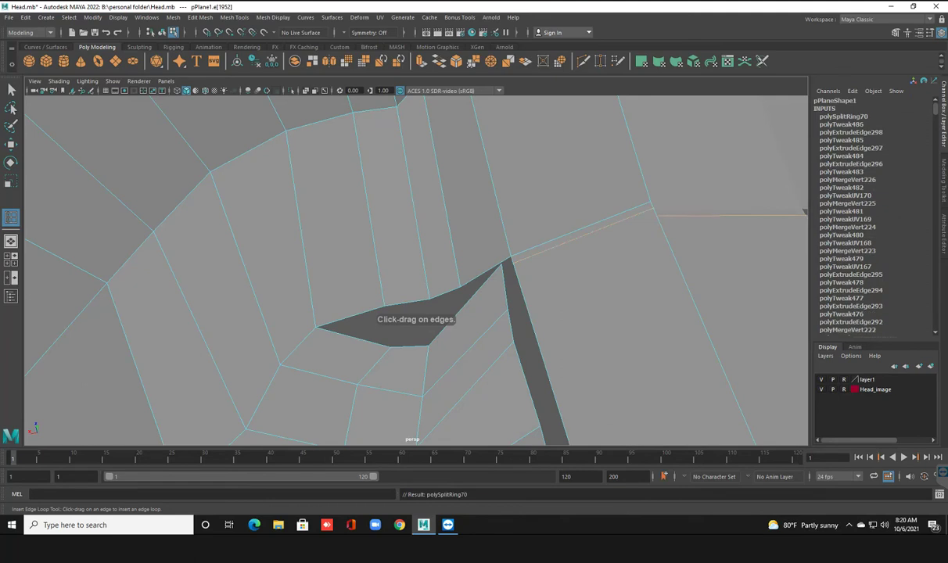
{"action": "left_click", "coordinate": [704, 253]}
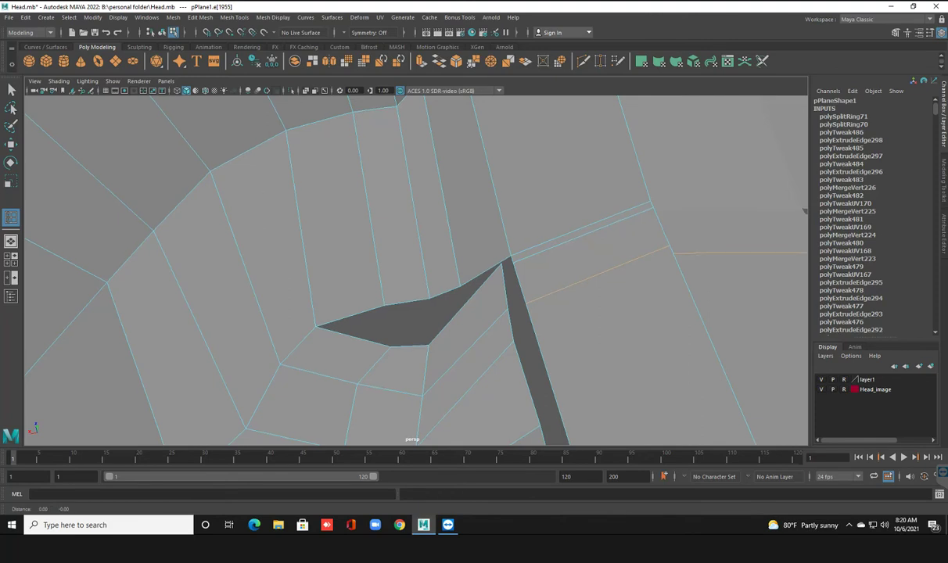
{"action": "left_click_drag", "start_coordinate": [407, 313], "coordinate": [422, 227], "text": "alt"}
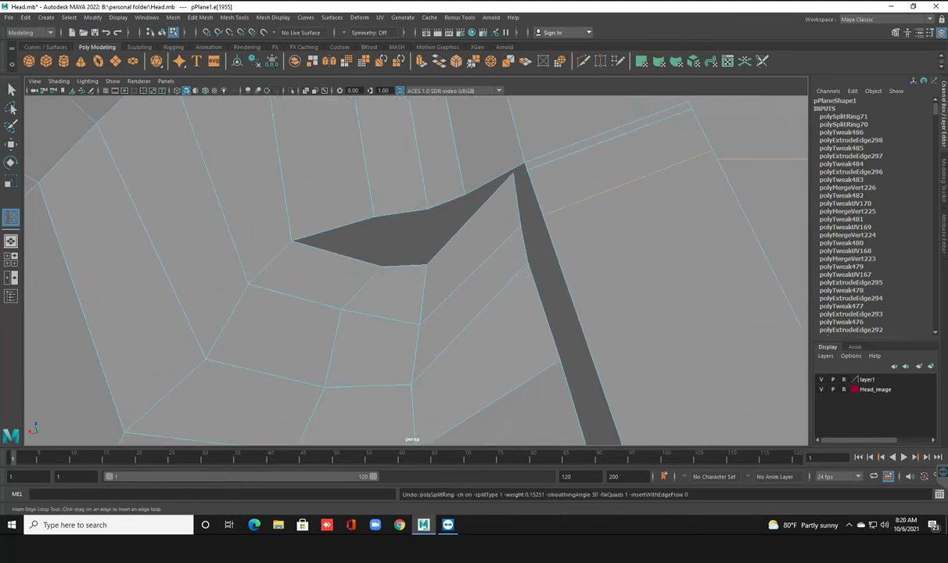
{"action": "key", "text": "ctrl+z"}
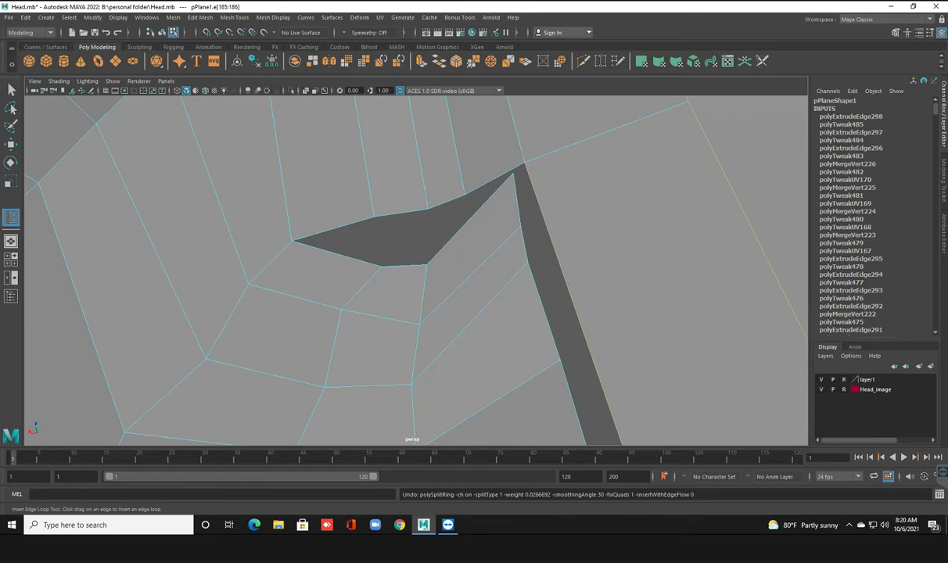
{"action": "left_click", "coordinate": [542, 216]}
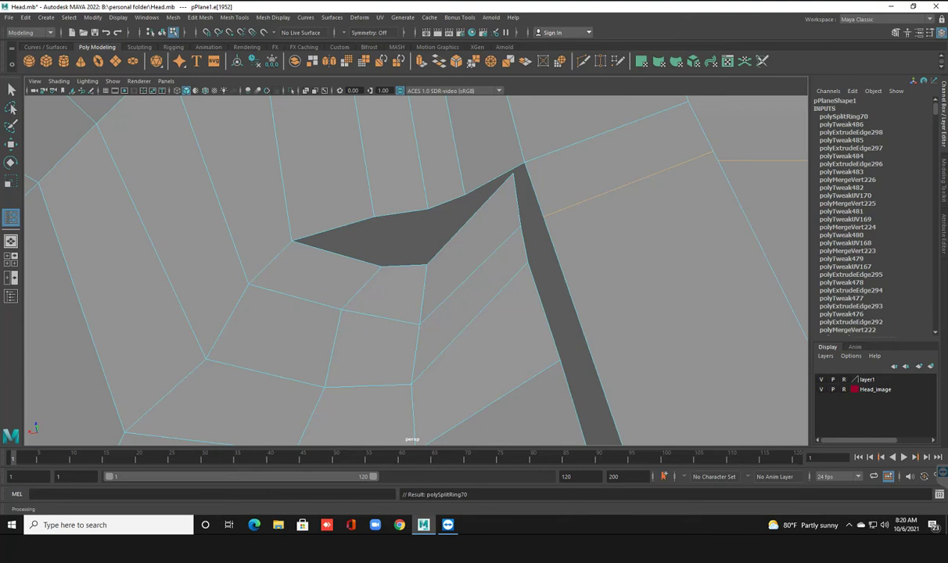
{"action": "left_click", "coordinate": [557, 252]}
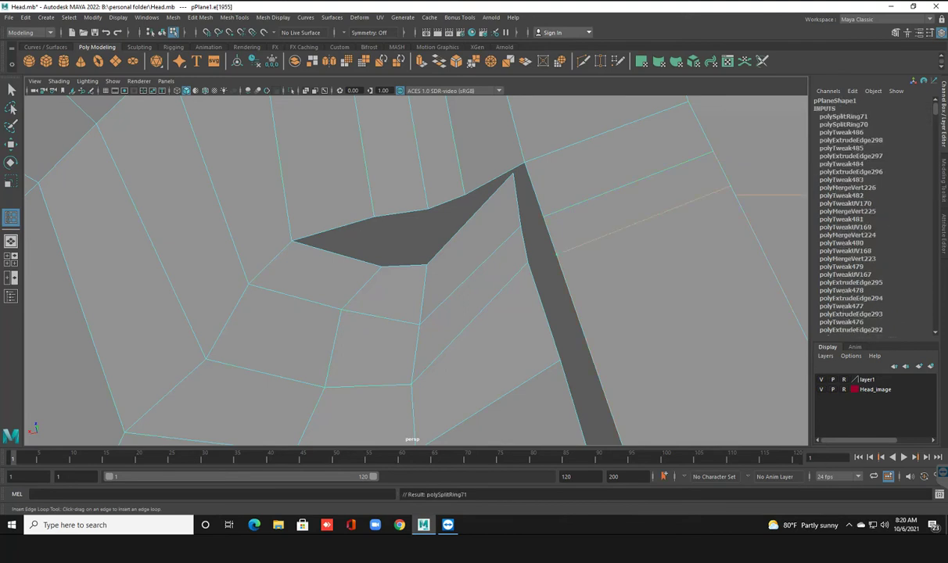
Step: Insert and slide another edge loop beside the seam, then check it from below
{"action": "left_click", "coordinate": [731, 193]}
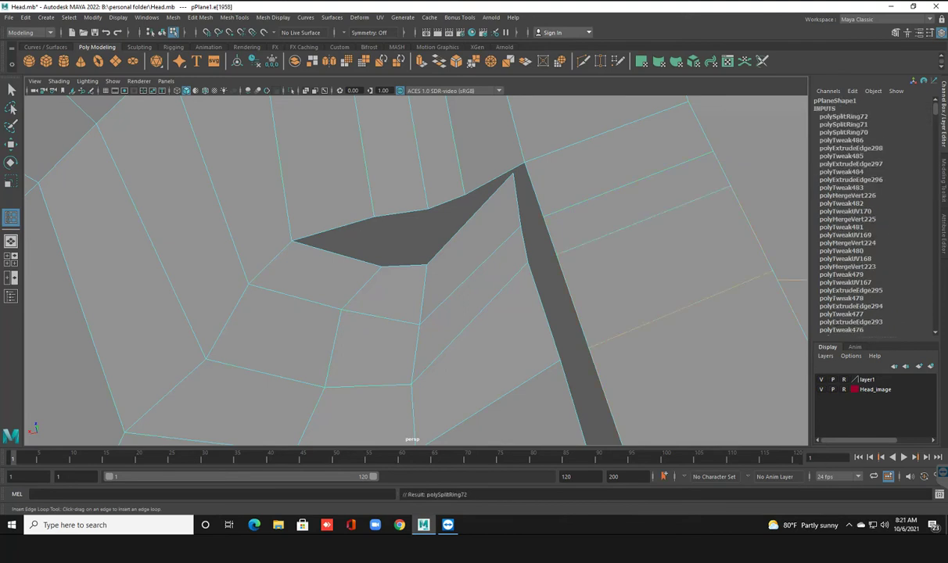
{"action": "middle_click_drag", "start_coordinate": [731, 192], "coordinate": [688, 133], "text": "alt"}
{"action": "scroll", "coordinate": [415, 266], "scroll_direction": "down", "scroll_amount": 1}
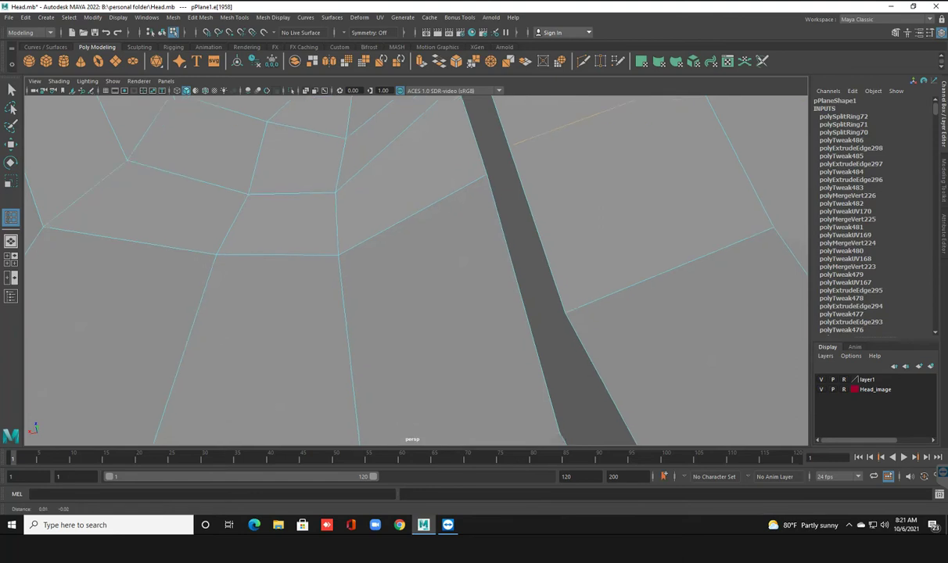
{"action": "scroll", "coordinate": [415, 265], "scroll_direction": "down", "scroll_amount": 2}
{"action": "scroll", "coordinate": [415, 266], "scroll_direction": "down", "scroll_amount": 2}
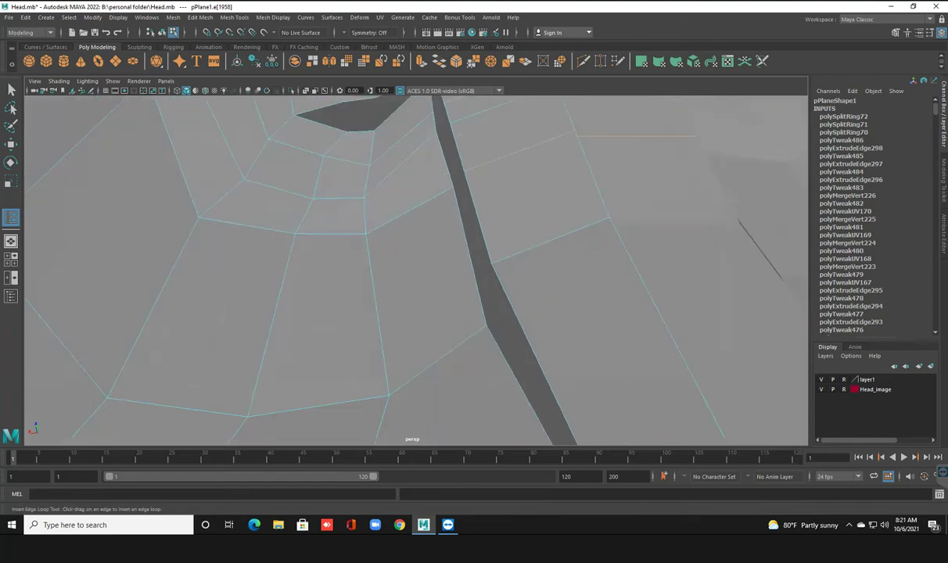
{"action": "left_click_drag", "start_coordinate": [415, 266], "coordinate": [376, 258], "text": "alt"}
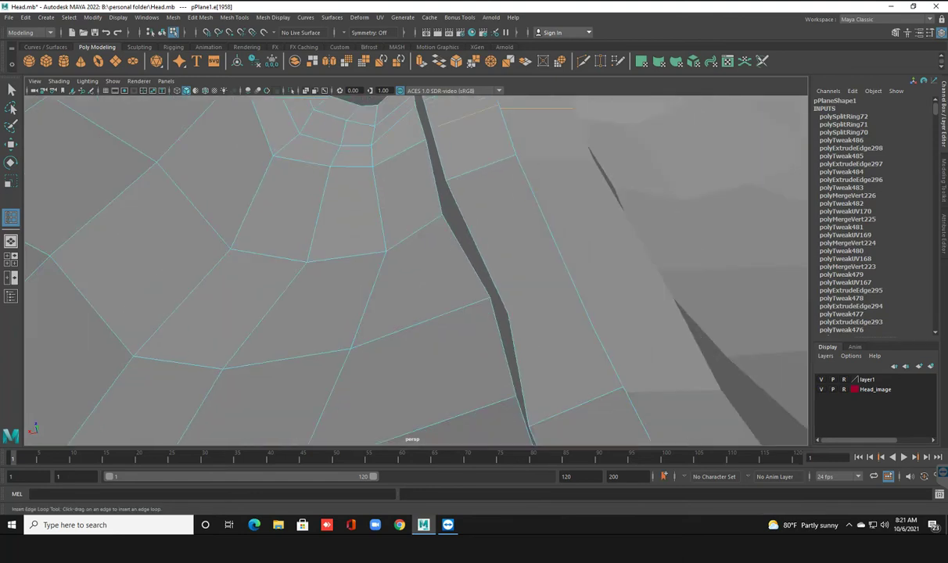
{"action": "key", "text": "F8"}
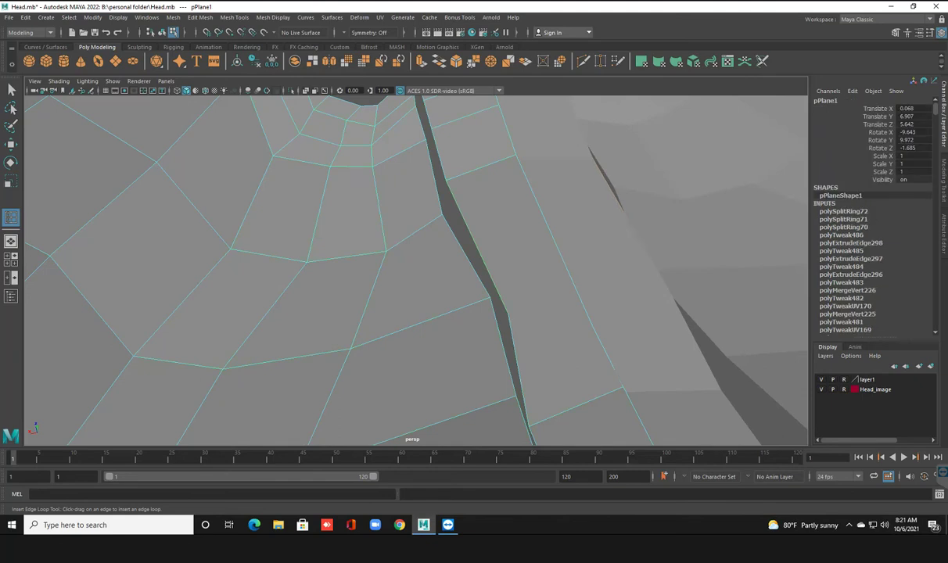
{"action": "key", "text": "ctrl+z"}
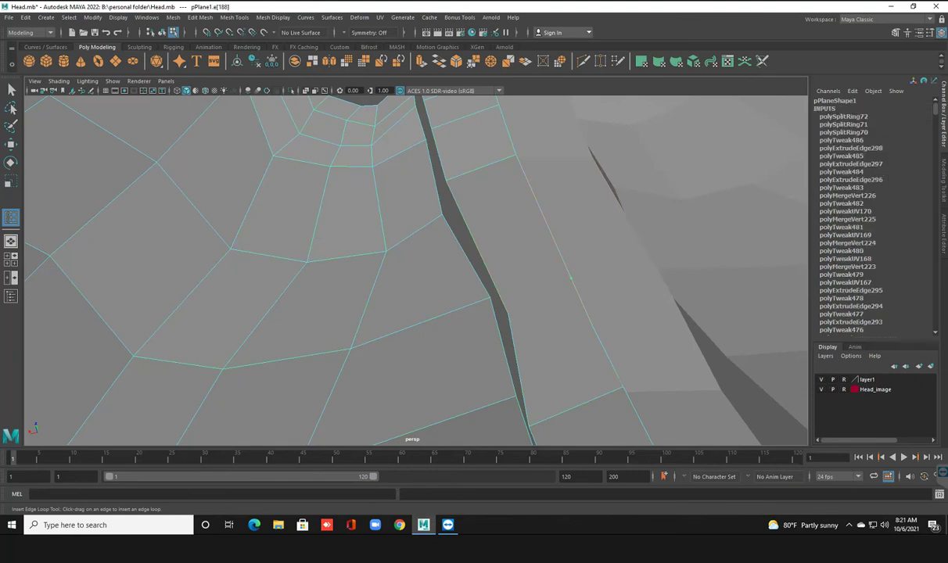
{"action": "key", "text": "ctrl+z"}
{"action": "key", "text": "w"}
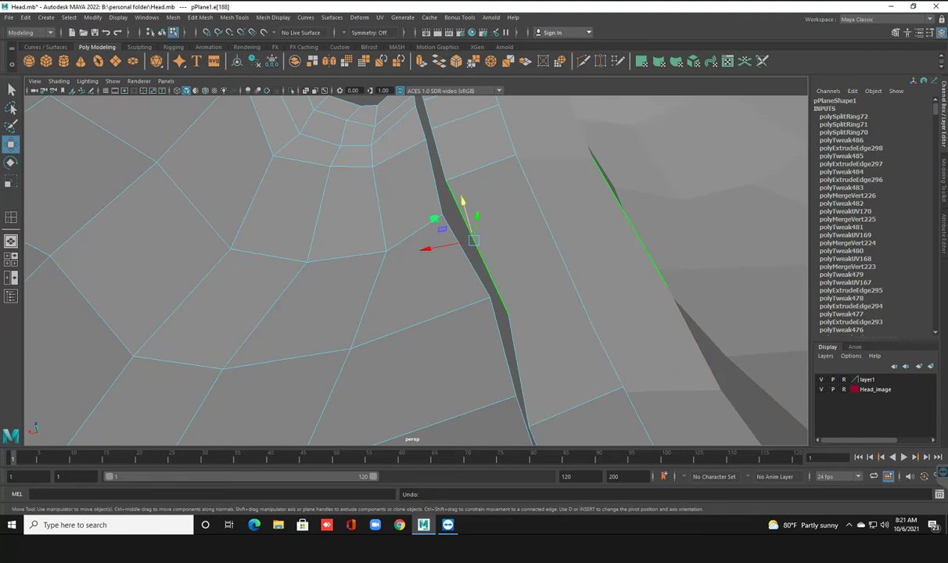
Step: Select the edge loop along the seam and switch to vertex selection
{"action": "double_click", "coordinate": [493, 277]}
{"action": "right_click", "coordinate": [495, 277], "text": "shift"}
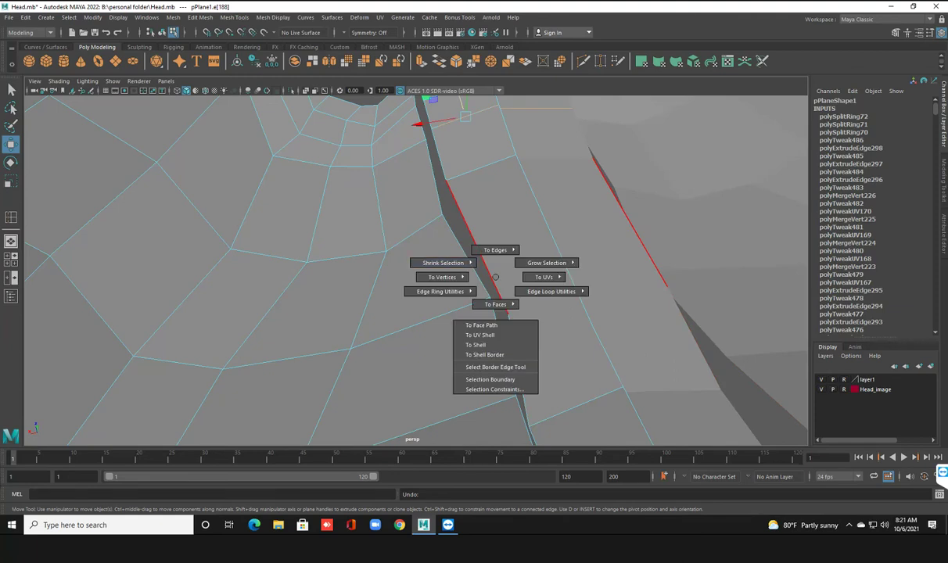
{"action": "left_click", "coordinate": [495, 277]}
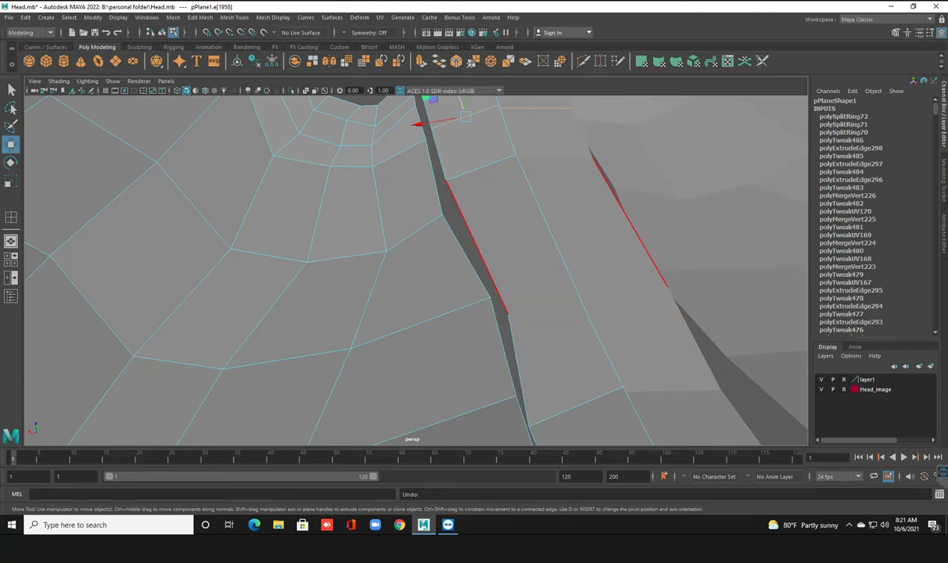
{"action": "key", "text": "Right"}
{"action": "right_click", "coordinate": [426, 252]}
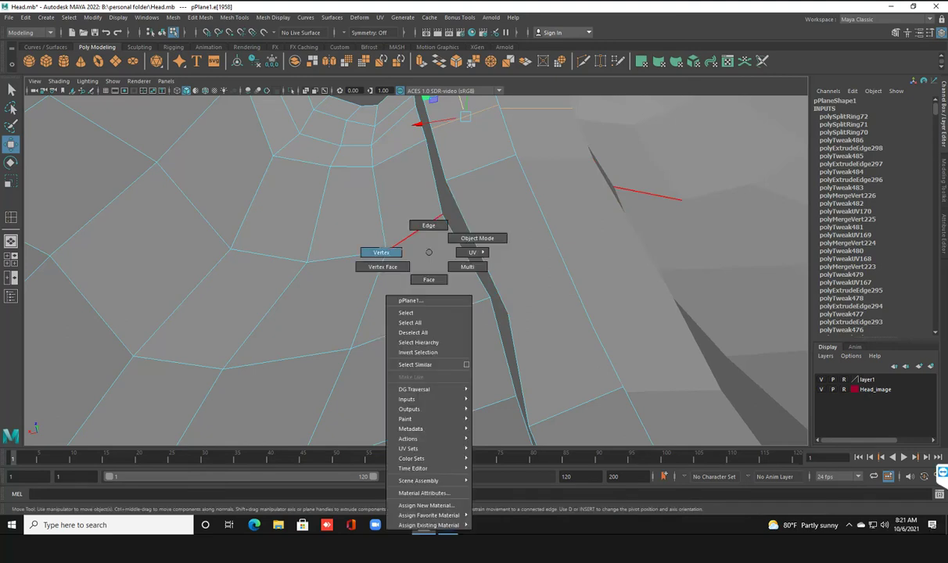
{"action": "left_click", "coordinate": [423, 225]}
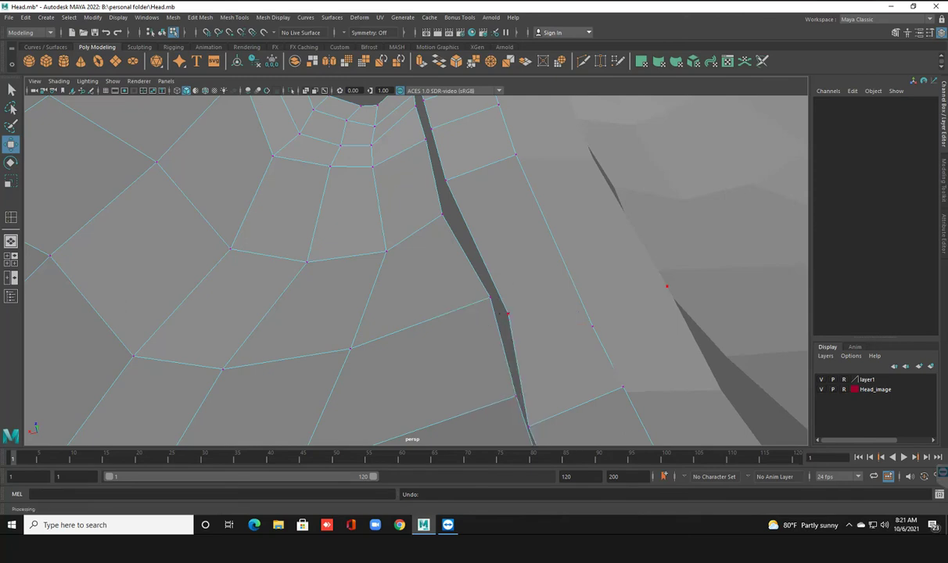
Step: Delete the first stray vertex on the seam edge and save Head.mb
{"action": "left_click", "coordinate": [507, 313]}
{"action": "left_click", "coordinate": [506, 307]}
{"action": "left_click", "coordinate": [506, 312]}
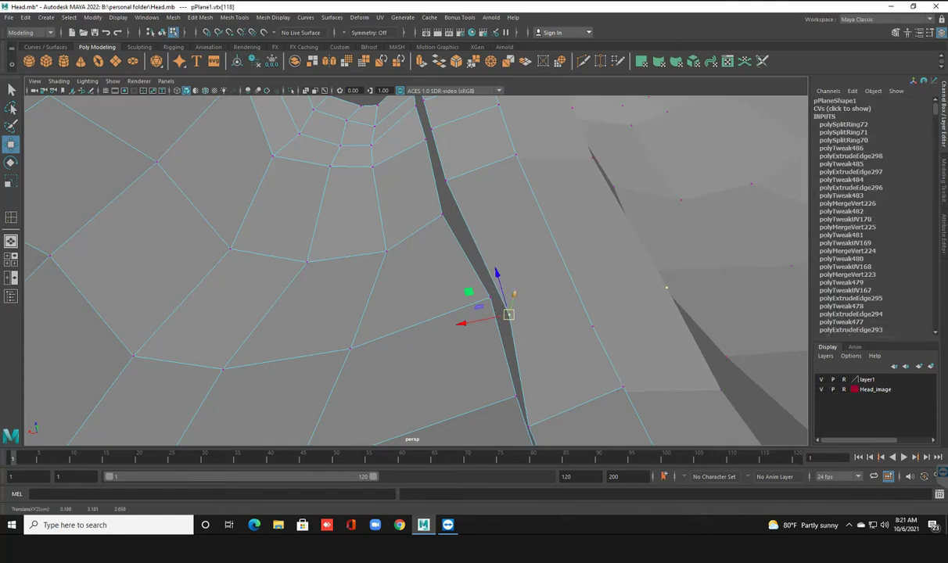
{"action": "right_click_drag", "start_coordinate": [543, 270], "coordinate": [487, 277], "text": "shift"}
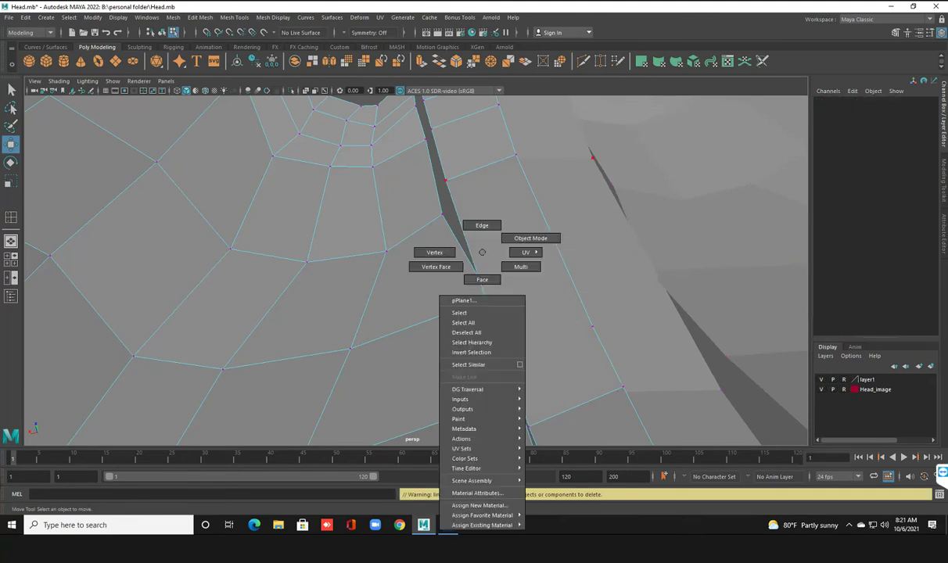
{"action": "right_click_drag", "start_coordinate": [479, 258], "coordinate": [505, 225], "text": "shift"}
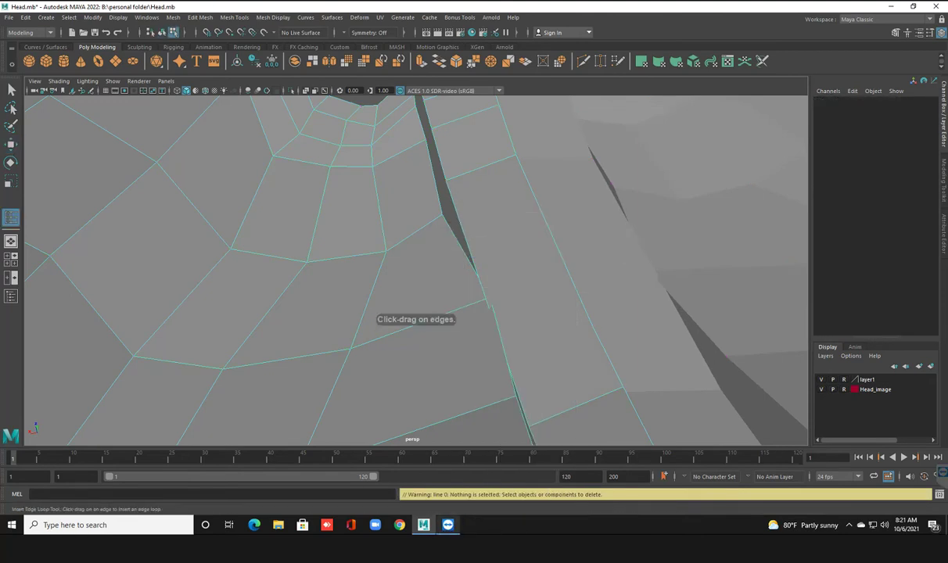
{"action": "key", "text": "ctrl+s"}
Step: Delete the second stray vertex on the seam and return to object mode
{"action": "left_click", "coordinate": [563, 266]}
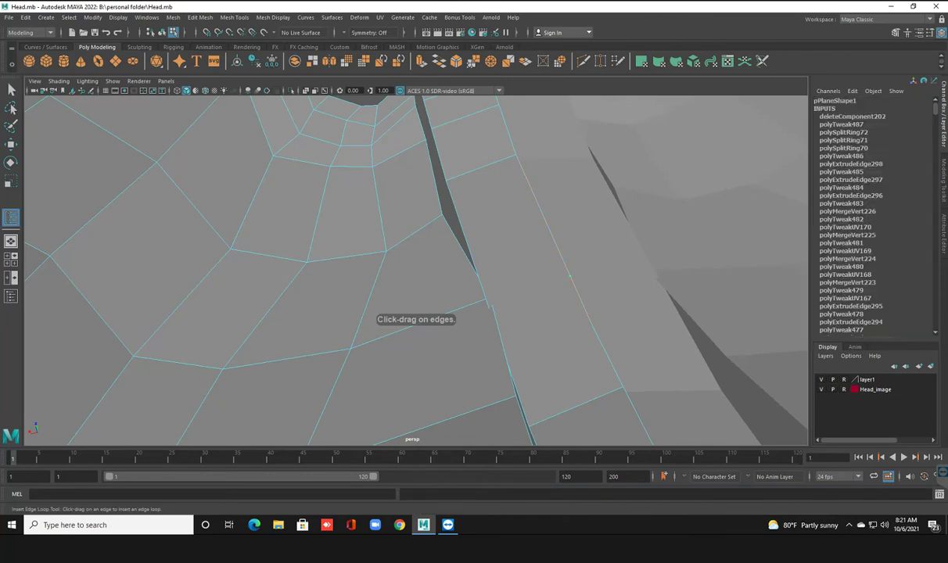
{"action": "key", "text": "ctrl+z"}
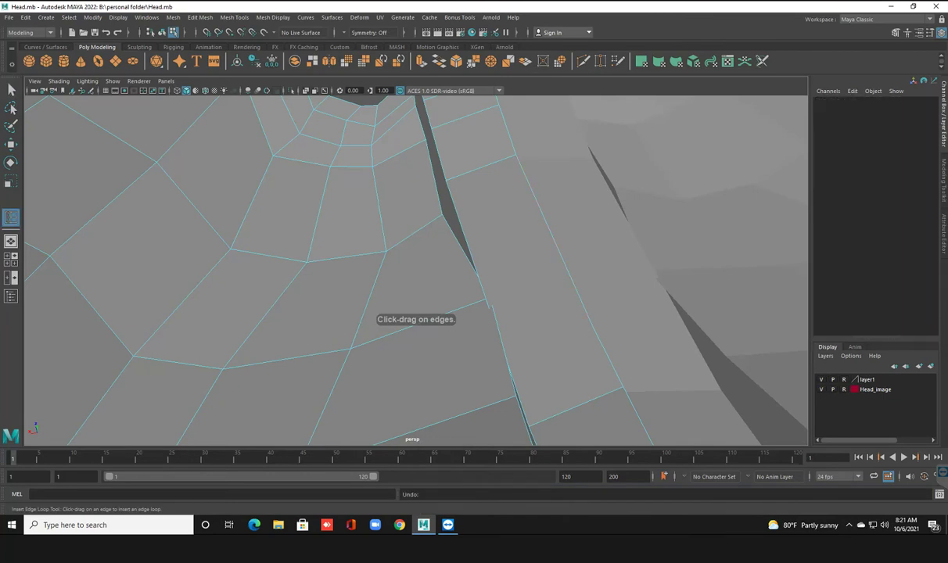
{"action": "right_click", "coordinate": [545, 252]}
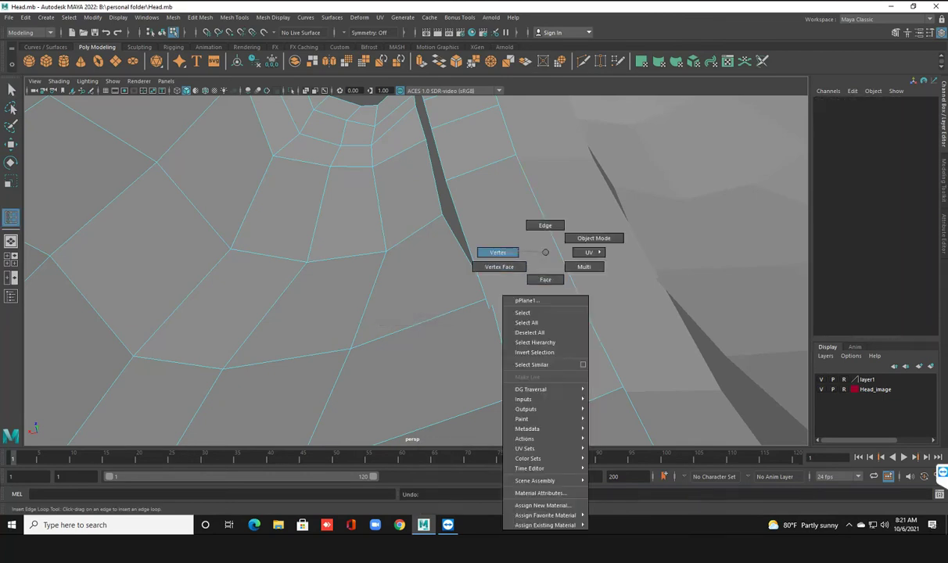
{"action": "right_click_drag", "start_coordinate": [545, 252], "coordinate": [497, 252]}
{"action": "left_click", "coordinate": [563, 266]}
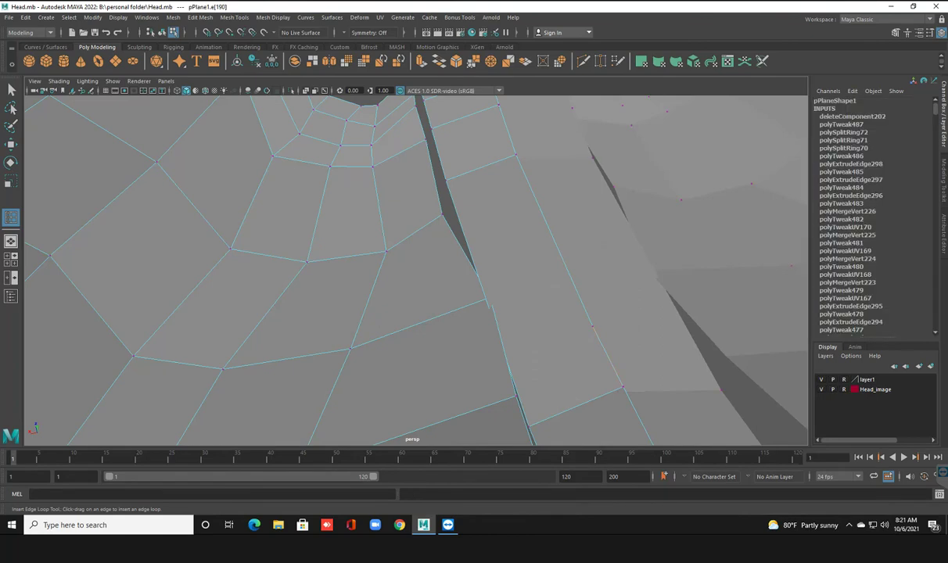
{"action": "key", "text": "ctrl+z"}
{"action": "key", "text": "w"}
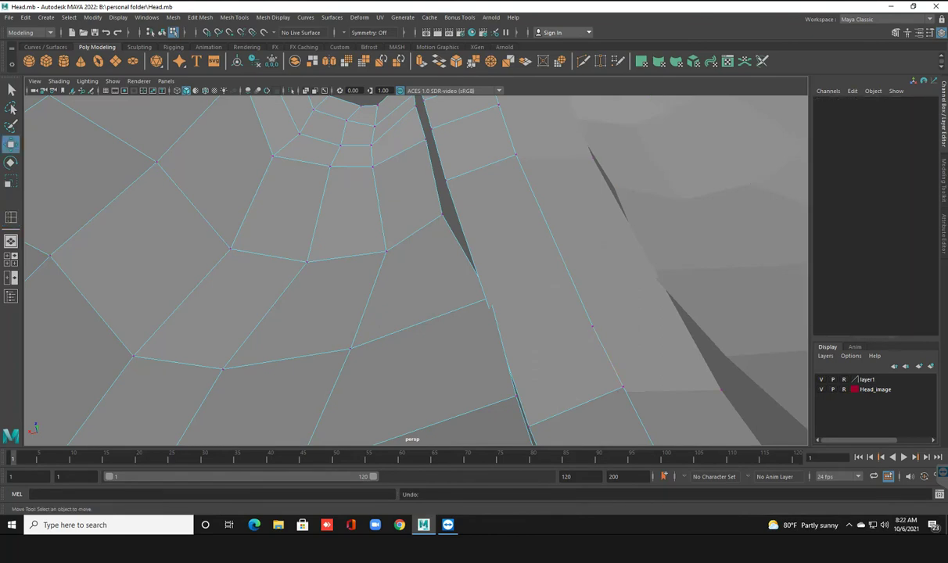
{"action": "left_click", "coordinate": [591, 327]}
{"action": "right_click_drag", "start_coordinate": [582, 317], "coordinate": [588, 345], "text": "shift"}
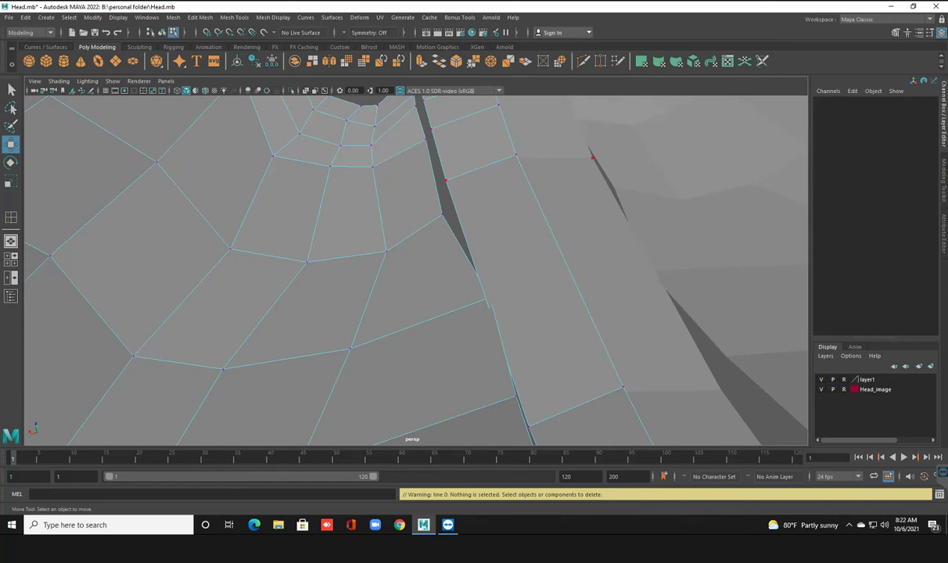
{"action": "right_click_drag", "start_coordinate": [543, 252], "coordinate": [592, 237]}
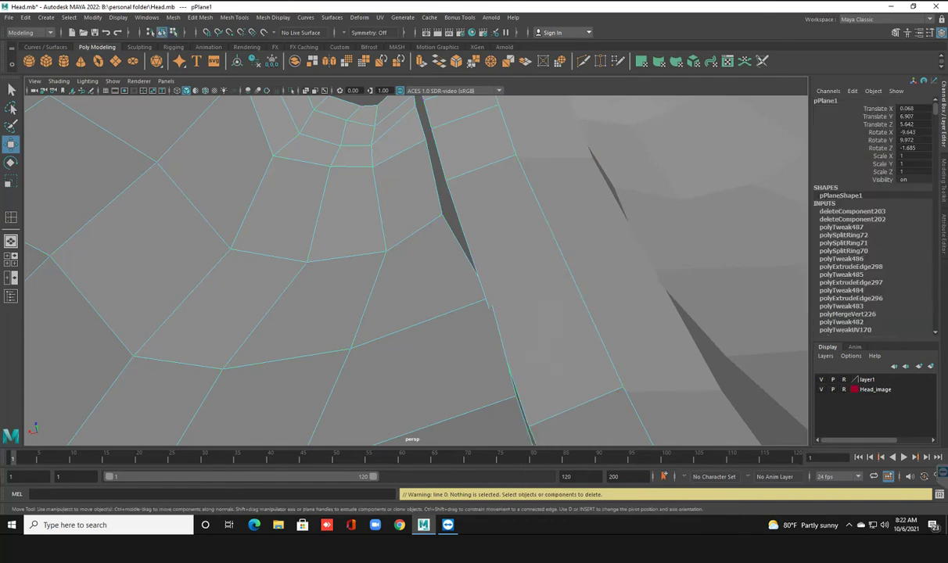
{"action": "right_click_drag", "start_coordinate": [508, 250], "coordinate": [481, 250], "text": "shift"}
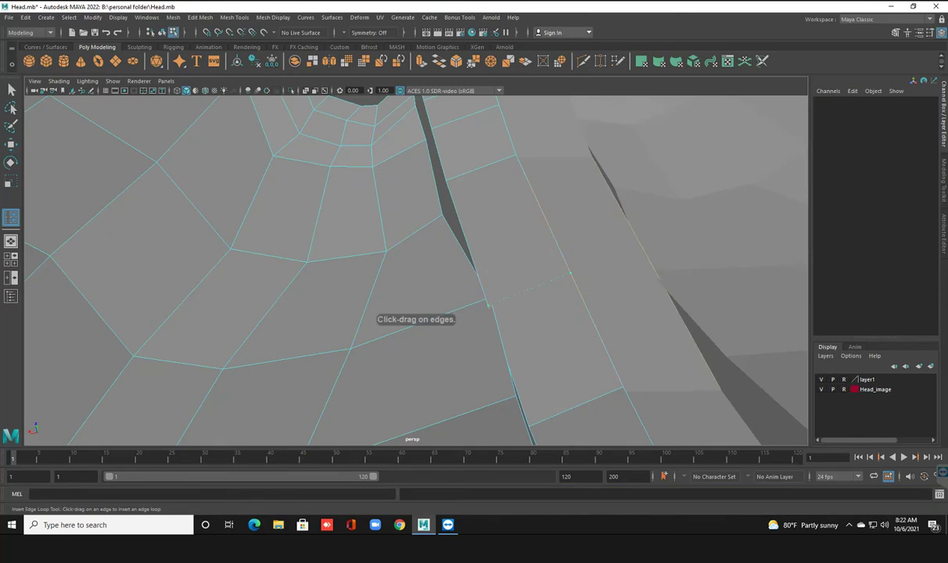
Step: Insert an edge loop across the seam-side strip and zoom in on the nearby hole
{"action": "left_click", "coordinate": [572, 276]}
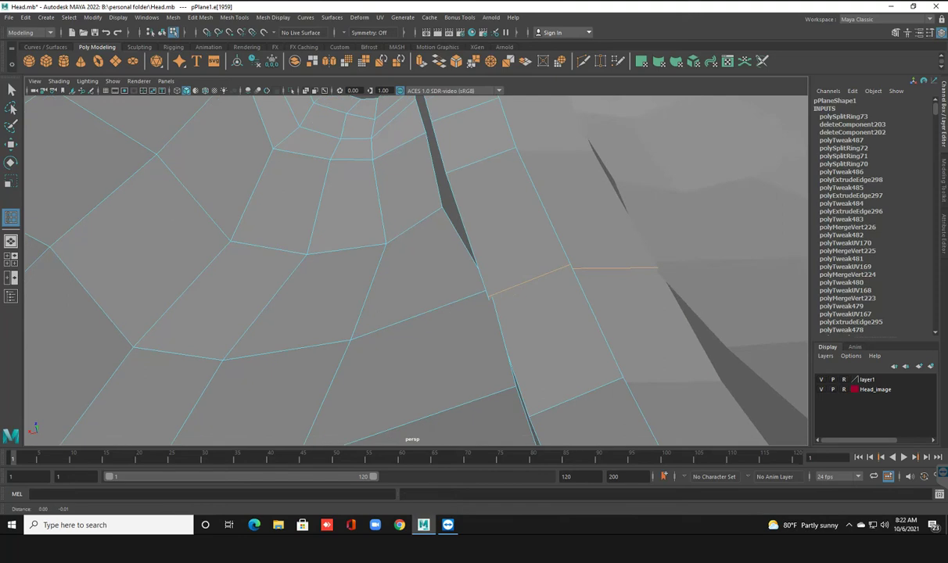
{"action": "middle_click_drag", "start_coordinate": [415, 329], "coordinate": [399, 206], "text": "alt"}
{"action": "left_click_drag", "start_coordinate": [414, 266], "coordinate": [470, 234], "text": "alt"}
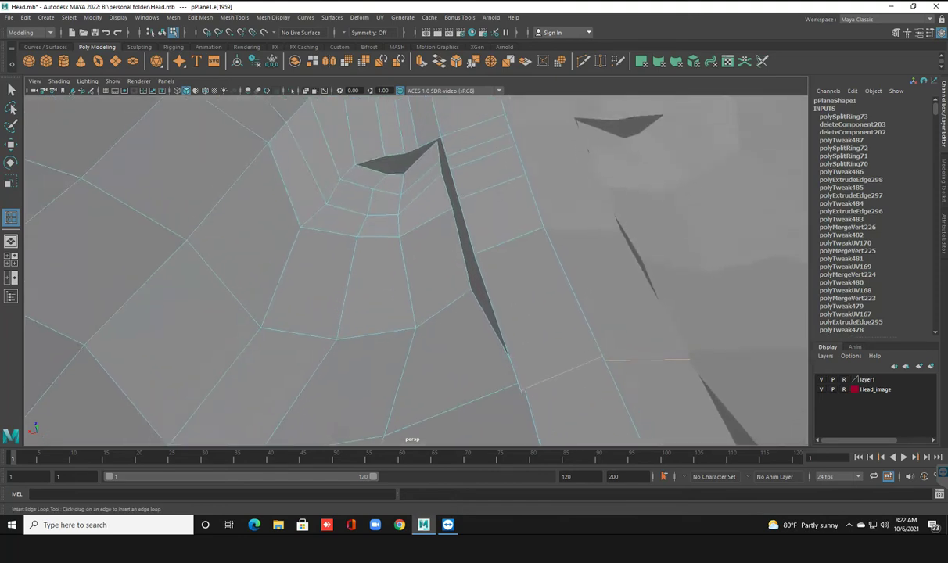
{"action": "key", "text": "w"}
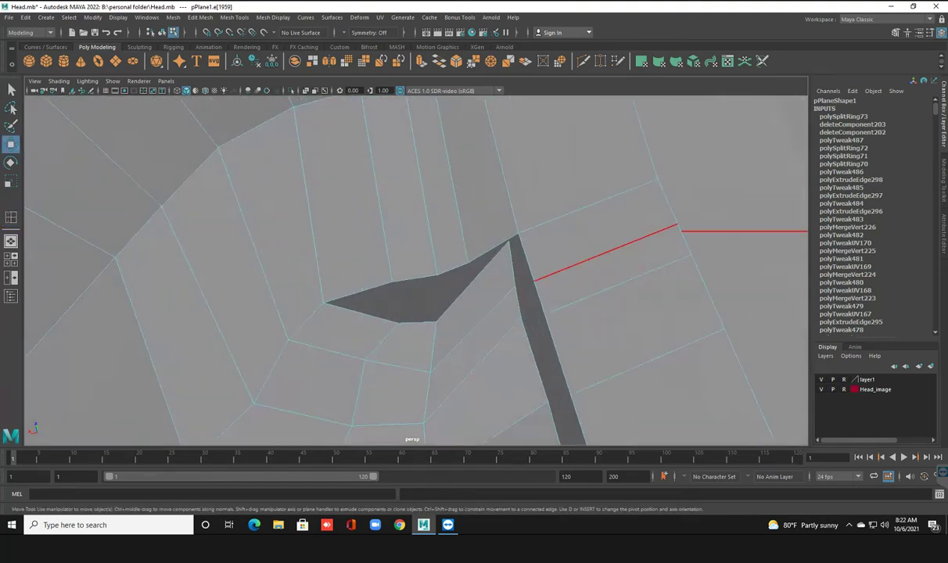
{"action": "scroll", "coordinate": [414, 266], "scroll_direction": "up", "scroll_amount": 3}
{"action": "left_click_drag", "start_coordinate": [415, 266], "coordinate": [375, 274], "text": "alt"}
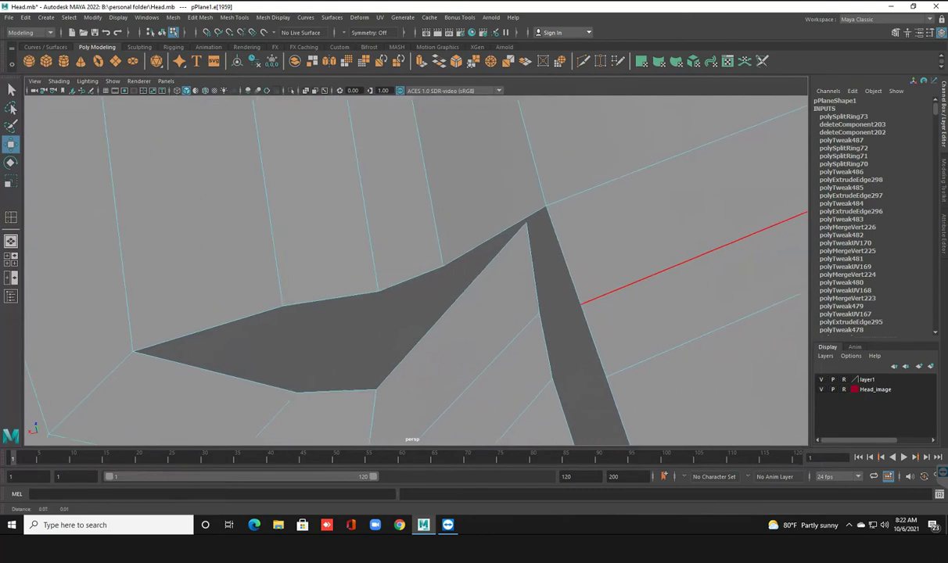
{"action": "right_click_drag", "start_coordinate": [528, 249], "coordinate": [527, 225]}
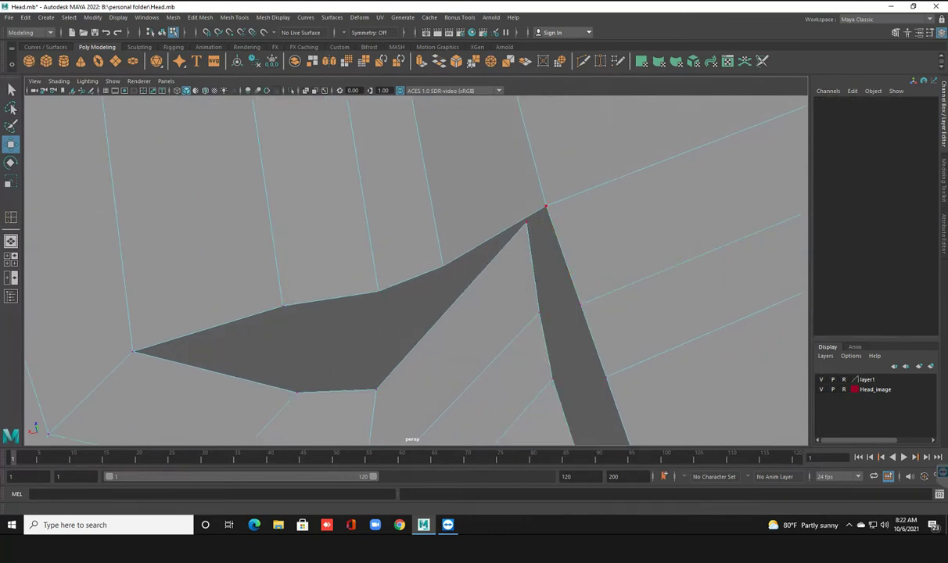
{"action": "right_click_drag", "start_coordinate": [525, 223], "coordinate": [545, 206], "text": "shift"}
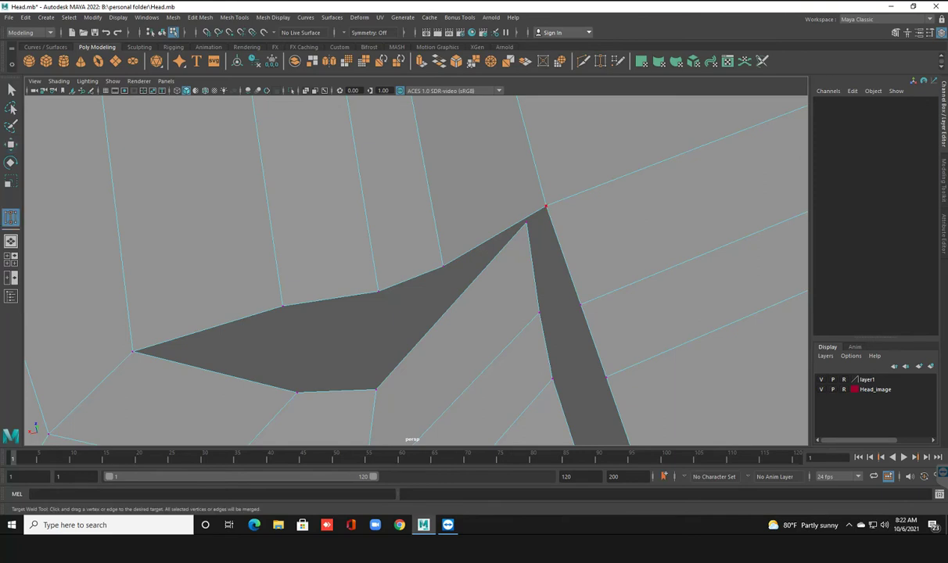
Step: Weld the corner and stray vertices onto neighbours, then weld the sliver's vertices down
{"action": "left_click_drag", "start_coordinate": [545, 206], "coordinate": [527, 223]}
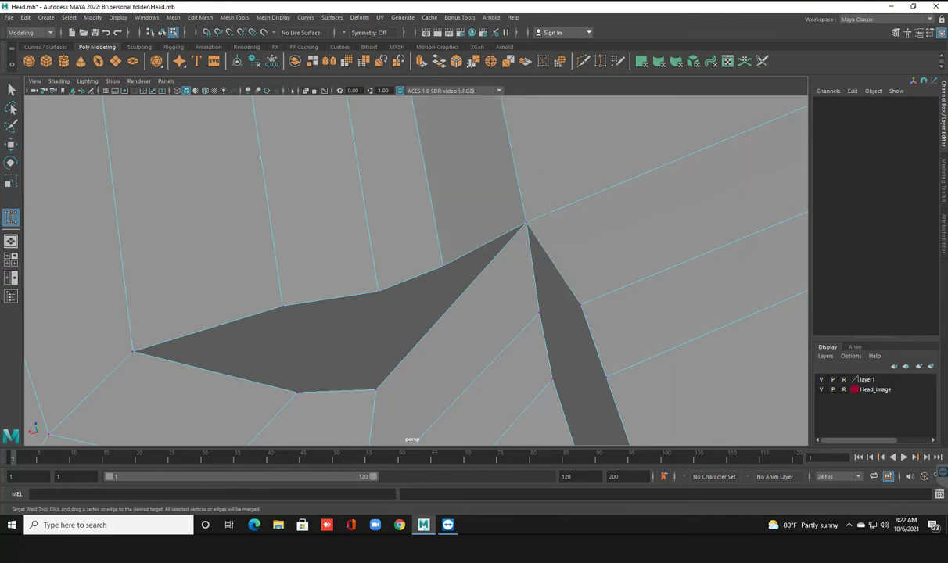
{"action": "left_click_drag", "start_coordinate": [579, 304], "coordinate": [539, 313]}
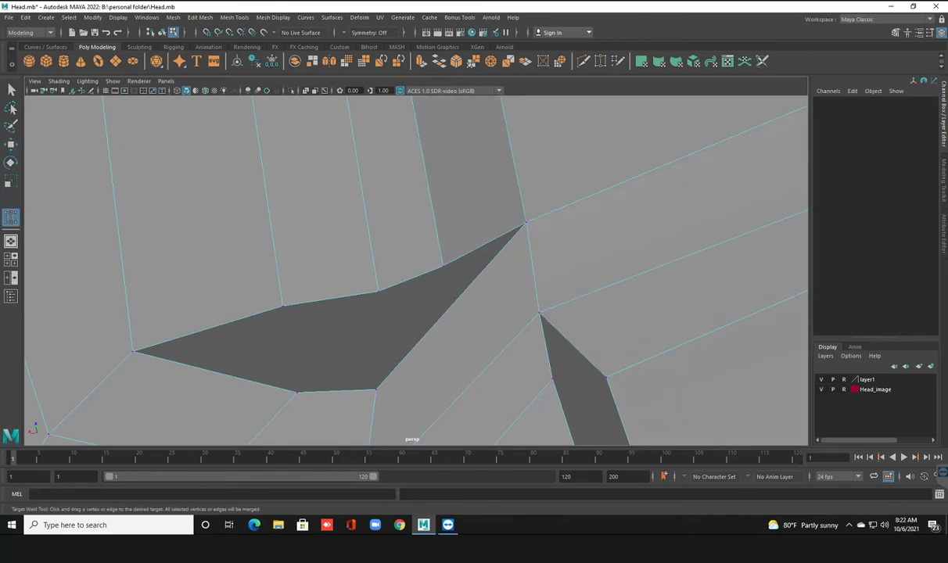
{"action": "left_click_drag", "start_coordinate": [414, 266], "coordinate": [470, 156], "text": "alt"}
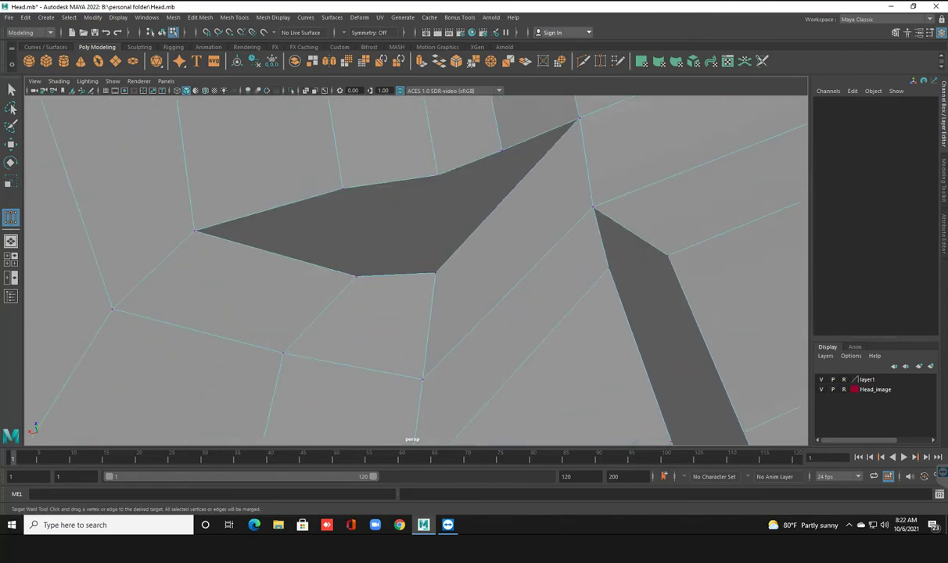
{"action": "middle_click_drag", "start_coordinate": [415, 266], "coordinate": [250, 204], "text": "alt"}
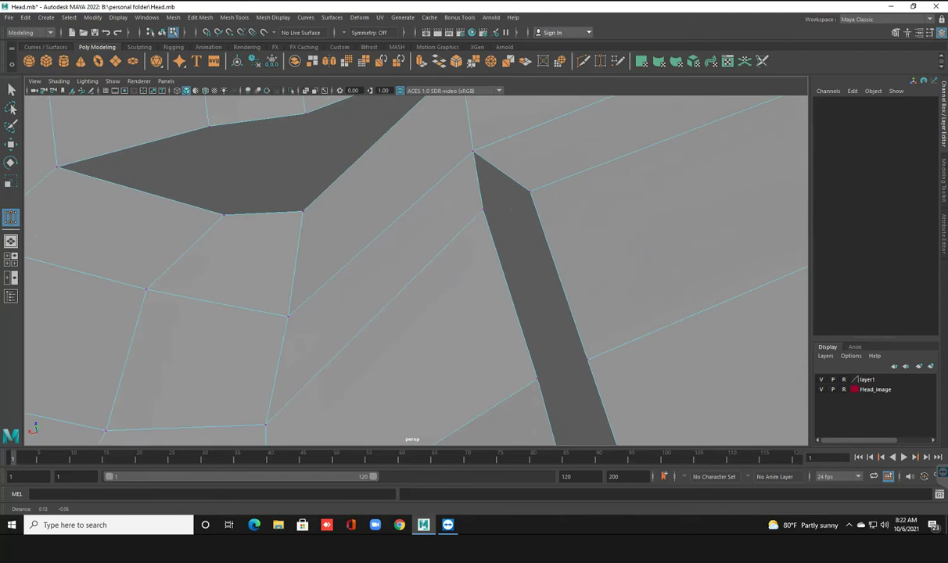
{"action": "mouse_move", "coordinate": [454, 209]}
{"action": "left_mouse_down"}
{"action": "mouse_move", "coordinate": [499, 191]}
{"action": "mouse_move", "coordinate": [400, 261]}
{"action": "mouse_move", "coordinate": [376, 235]}
{"action": "mouse_move", "coordinate": [407, 204]}
{"action": "left_mouse_up"}
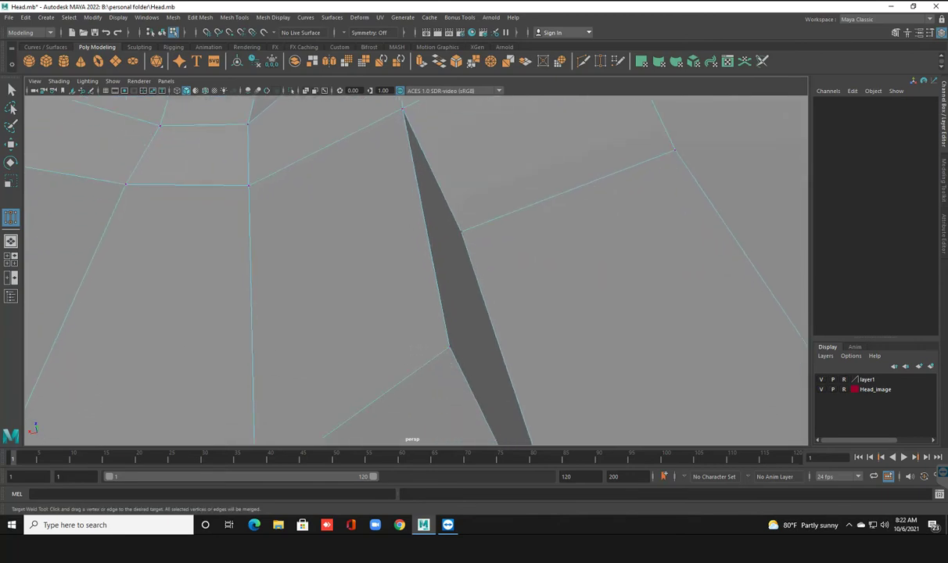
{"action": "mouse_move", "coordinate": [461, 232]}
{"action": "left_mouse_down"}
{"action": "mouse_move", "coordinate": [450, 345]}
{"action": "mouse_move", "coordinate": [423, 251]}
{"action": "mouse_move", "coordinate": [485, 270]}
{"action": "left_mouse_up"}
Step: Inspect the sliver's tip vertex with Move, then weld it and the remaining stray vertices closed
{"action": "left_click_drag", "start_coordinate": [422, 273], "coordinate": [428, 281], "text": "alt"}
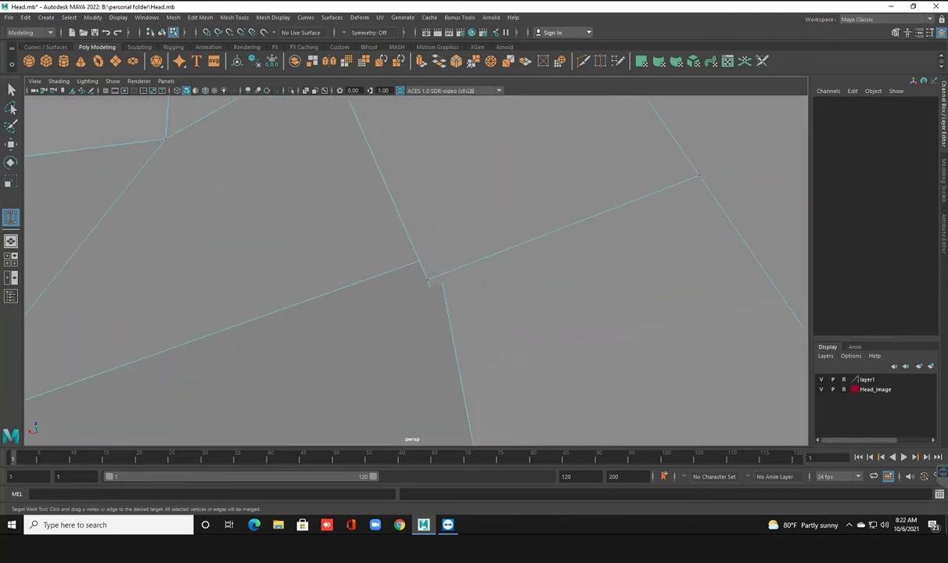
{"action": "key", "text": "w"}
{"action": "left_click", "coordinate": [427, 280]}
{"action": "left_click_drag", "start_coordinate": [427, 279], "coordinate": [439, 253]}
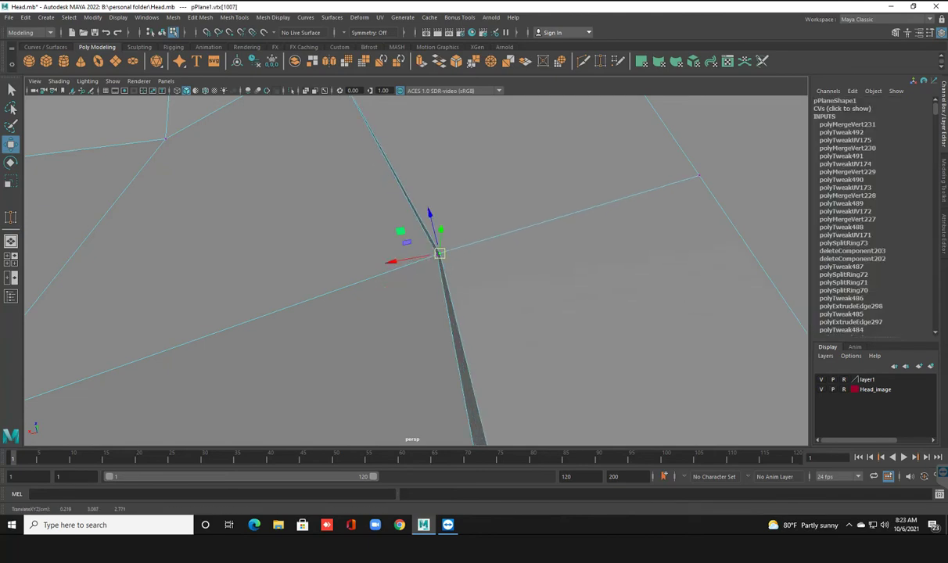
{"action": "left_click", "coordinate": [11, 217]}
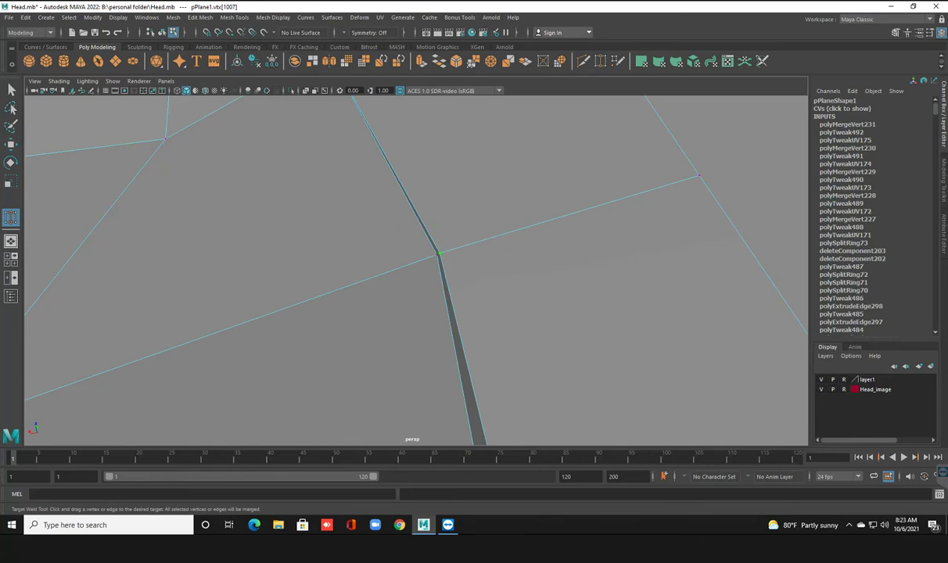
{"action": "left_click_drag", "start_coordinate": [439, 255], "coordinate": [469, 235]}
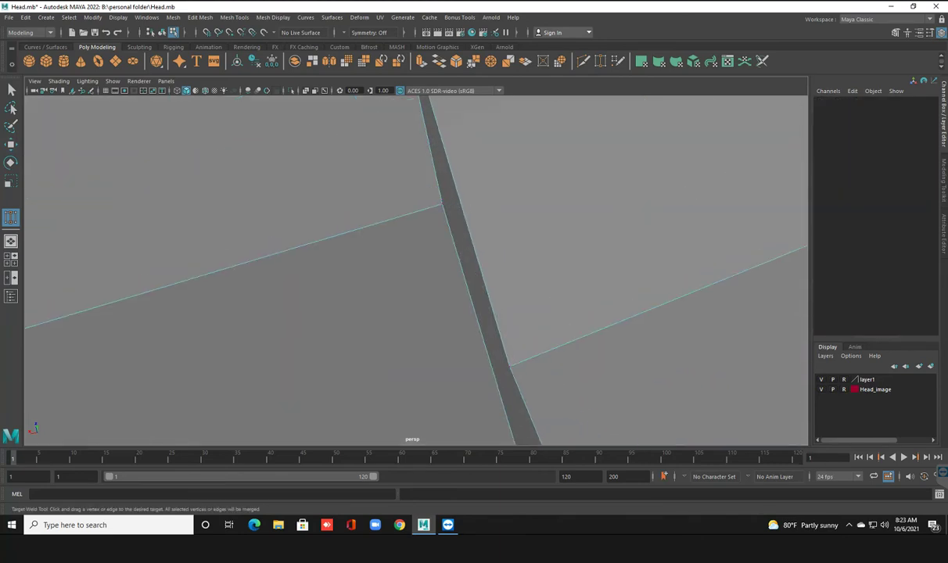
{"action": "mouse_move", "coordinate": [508, 365]}
{"action": "left_mouse_down"}
{"action": "mouse_move", "coordinate": [442, 205]}
{"action": "mouse_move", "coordinate": [470, 235]}
{"action": "left_mouse_up"}
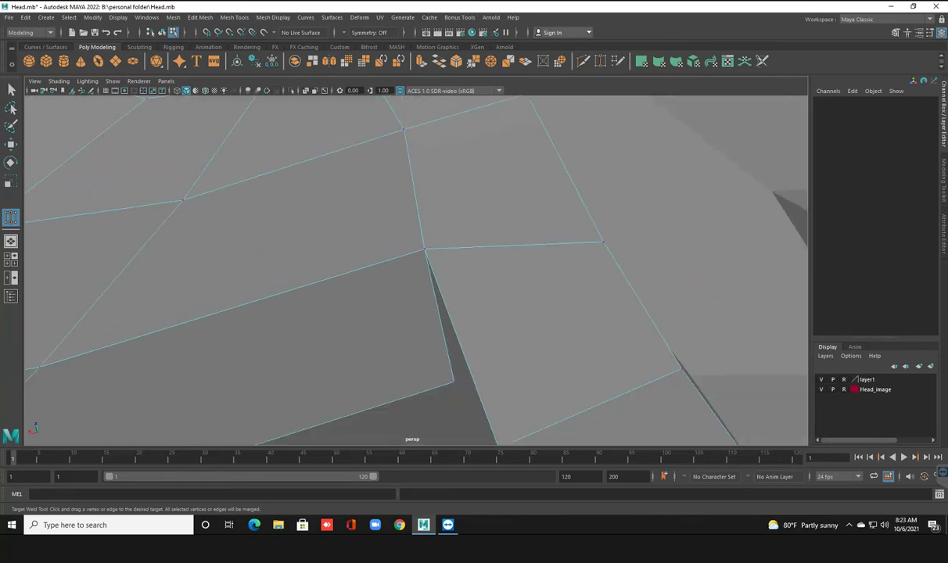
{"action": "left_click_drag", "start_coordinate": [470, 193], "coordinate": [514, 276]}
Step: Orbit to the dark triangular hole and weld its corner vertex to collapse it
{"action": "scroll", "coordinate": [514, 275], "scroll_direction": "down", "scroll_amount": 3}
{"action": "scroll", "coordinate": [514, 275], "scroll_direction": "down", "scroll_amount": 2}
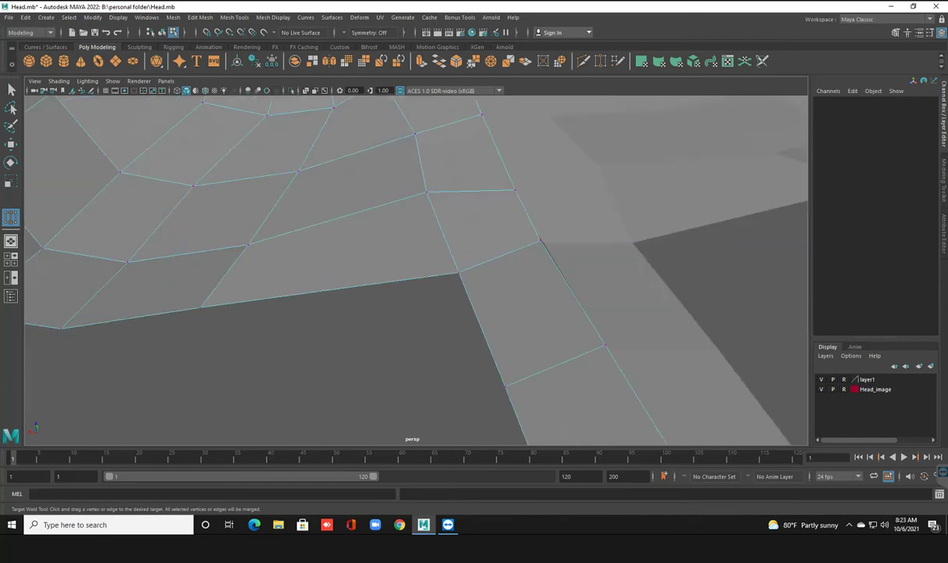
{"action": "scroll", "coordinate": [414, 266], "scroll_direction": "down", "scroll_amount": 3}
{"action": "left_click_drag", "start_coordinate": [414, 266], "coordinate": [488, 244], "text": "alt"}
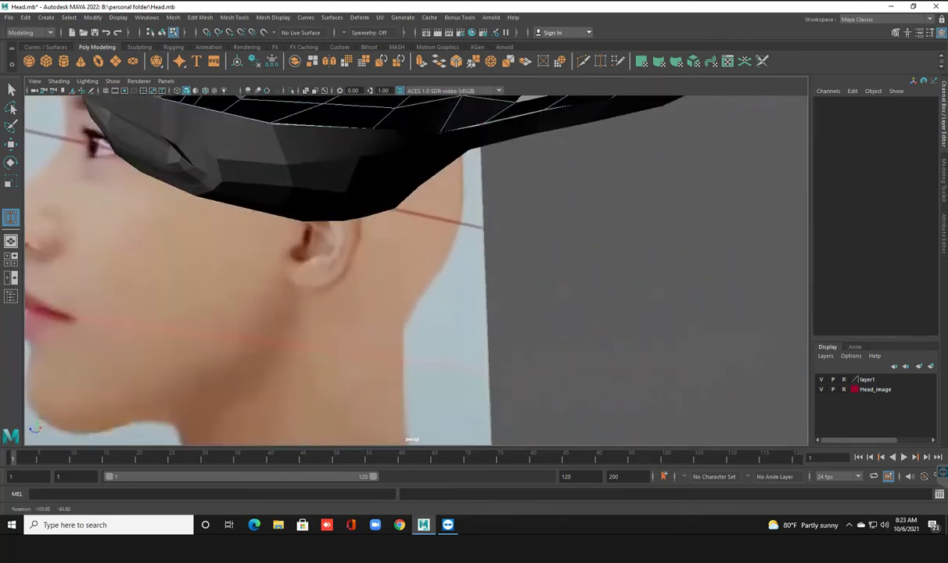
{"action": "scroll", "coordinate": [415, 266], "scroll_direction": "up", "scroll_amount": 3}
{"action": "scroll", "coordinate": [415, 266], "scroll_direction": "up", "scroll_amount": 3}
{"action": "scroll", "coordinate": [414, 266], "scroll_direction": "up", "scroll_amount": 3}
{"action": "scroll", "coordinate": [414, 266], "scroll_direction": "up", "scroll_amount": 3}
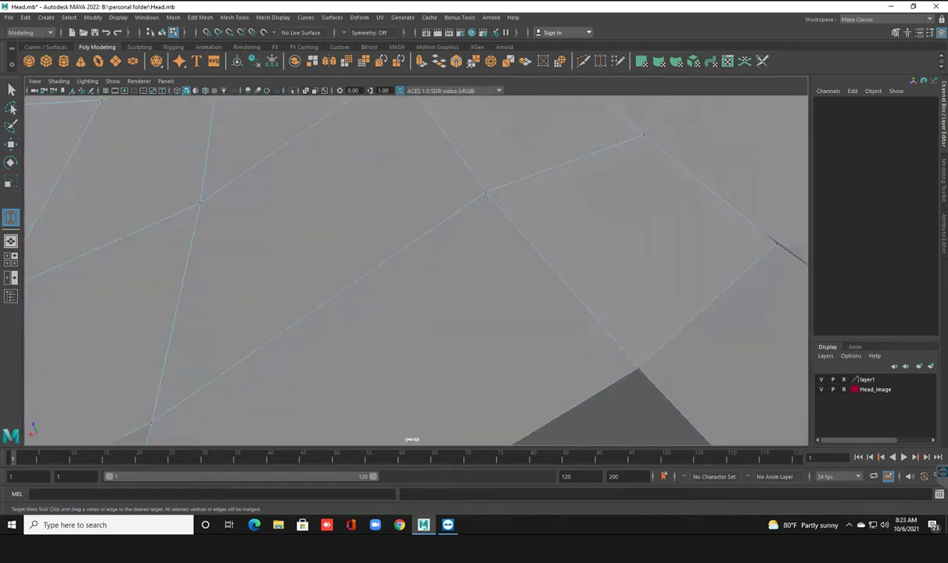
{"action": "scroll", "coordinate": [415, 266], "scroll_direction": "down", "scroll_amount": 3}
{"action": "mouse_move", "coordinate": [414, 266]}
{"action": "left_mouse_down", "text": "alt"}
{"action": "mouse_move", "coordinate": [469, 250]}
{"action": "mouse_move", "coordinate": [485, 258]}
{"action": "left_mouse_up", "text": "alt"}
{"action": "scroll", "coordinate": [415, 266], "scroll_direction": "up", "scroll_amount": 3}
{"action": "scroll", "coordinate": [414, 266], "scroll_direction": "up", "scroll_amount": 2}
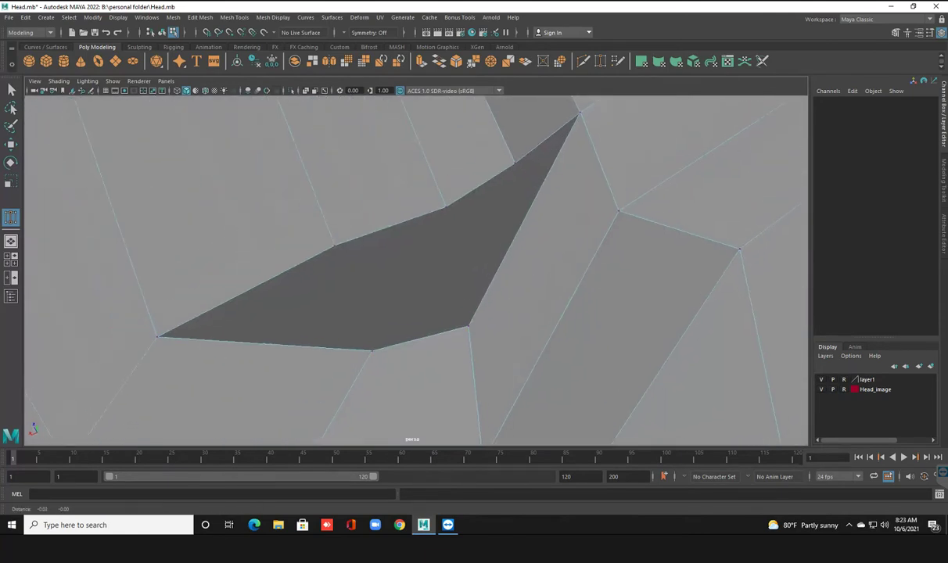
{"action": "middle_click_drag", "start_coordinate": [415, 266], "coordinate": [450, 288], "text": "alt"}
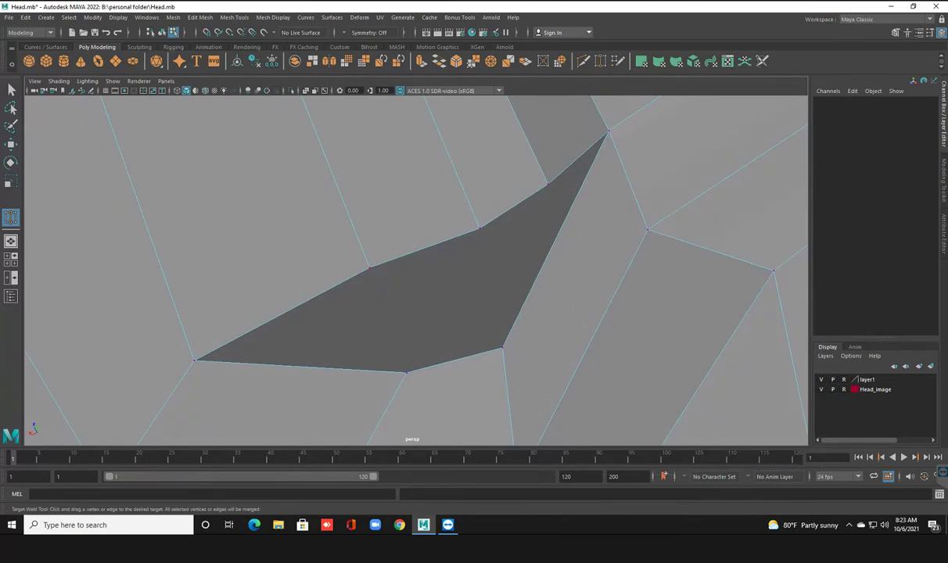
{"action": "left_click_drag", "start_coordinate": [406, 372], "coordinate": [370, 269]}
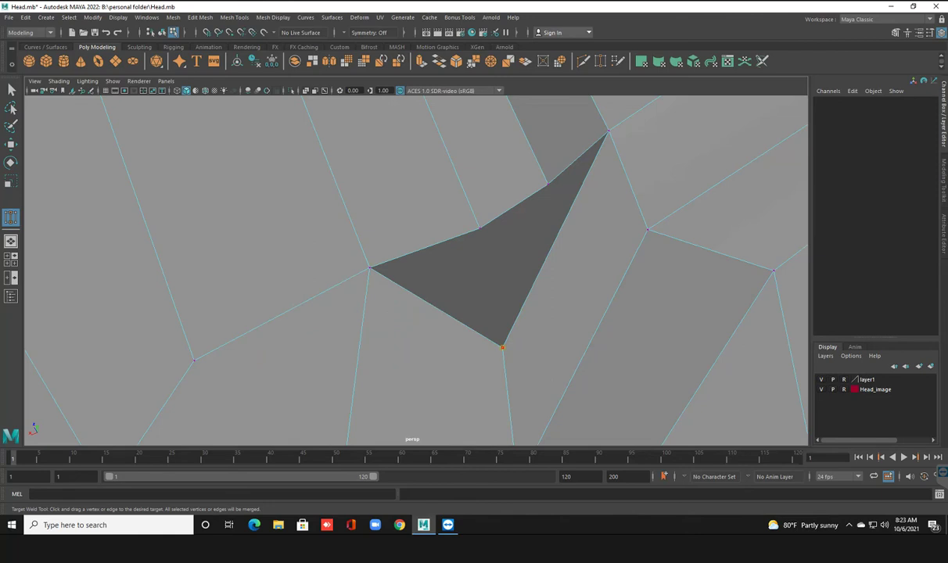
{"action": "mouse_move", "coordinate": [502, 347]}
{"action": "left_mouse_down"}
{"action": "mouse_move", "coordinate": [479, 229]}
{"action": "mouse_move", "coordinate": [501, 258]}
{"action": "left_mouse_up"}
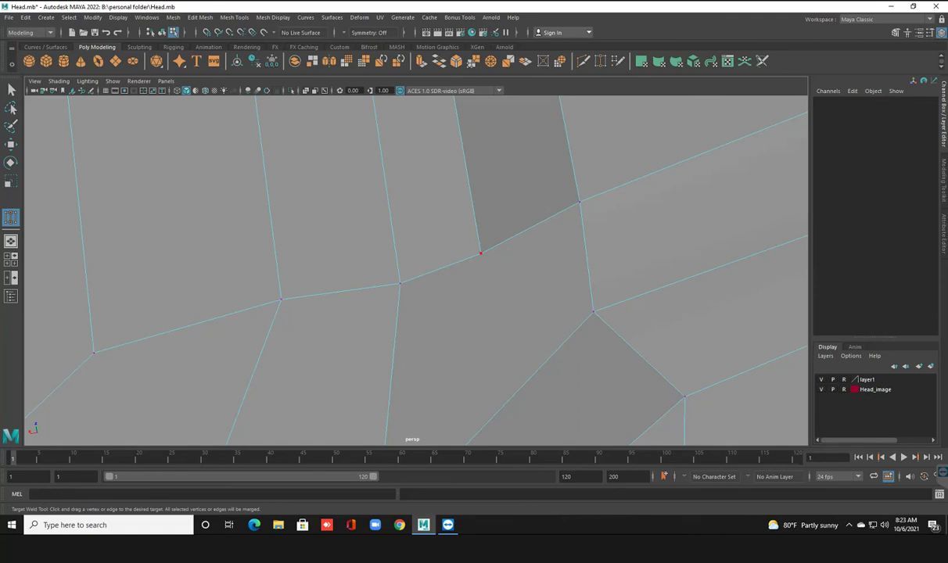
Step: Insert an edge loop running down through the welded vertex
{"action": "key", "text": "w"}
{"action": "right_click_drag", "start_coordinate": [485, 251], "coordinate": [542, 237]}
{"action": "key", "text": "Caps_Lock"}
{"action": "right_click", "coordinate": [503, 252]}
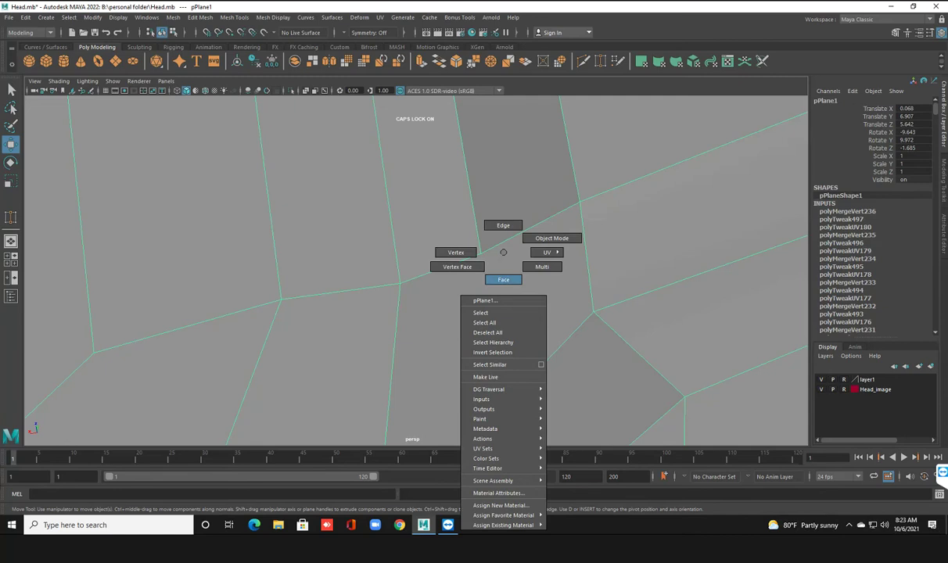
{"action": "right_click_drag", "start_coordinate": [503, 279], "coordinate": [458, 267]}
{"action": "right_click_drag", "start_coordinate": [508, 240], "coordinate": [453, 262], "text": "shift"}
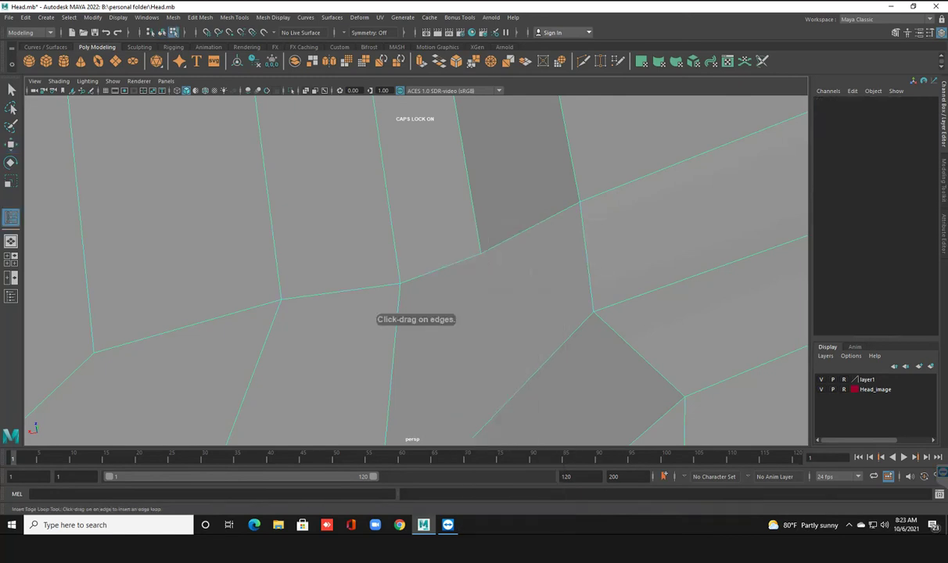
{"action": "left_click", "coordinate": [519, 230]}
{"action": "left_click_drag", "start_coordinate": [514, 232], "coordinate": [481, 248]}
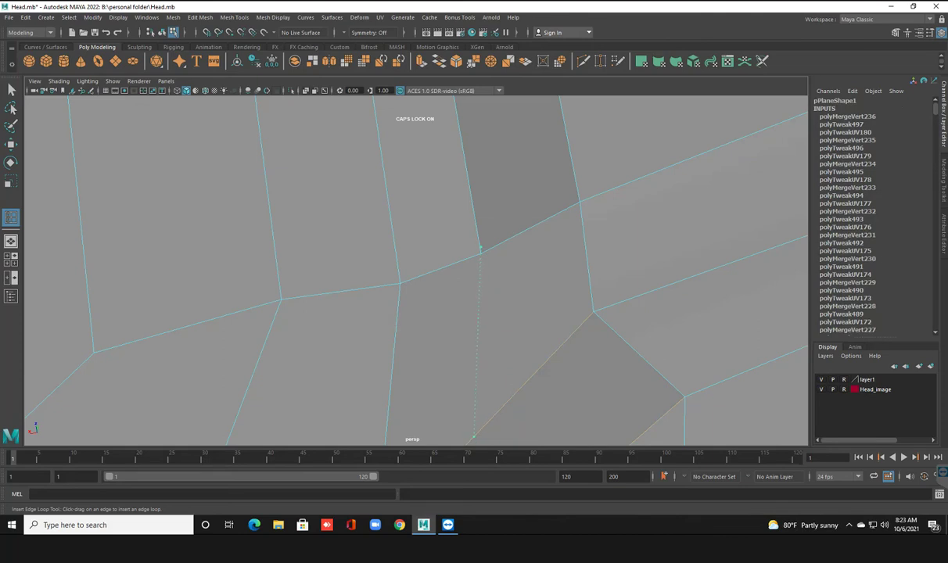
{"action": "right_click_drag", "start_coordinate": [512, 249], "coordinate": [447, 239]}
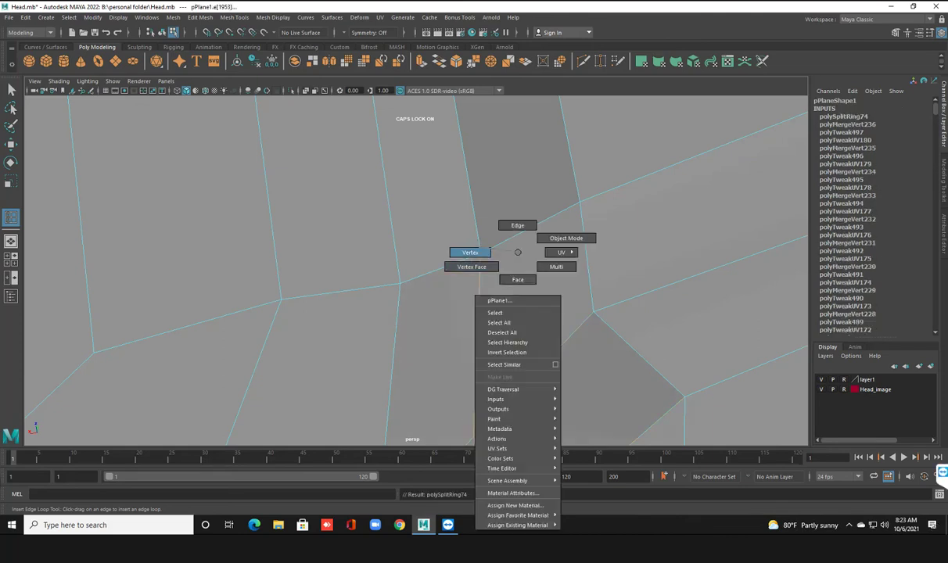
Step: Nudge the new vertex down into line and weld it onto its neighbour
{"action": "key", "text": "w"}
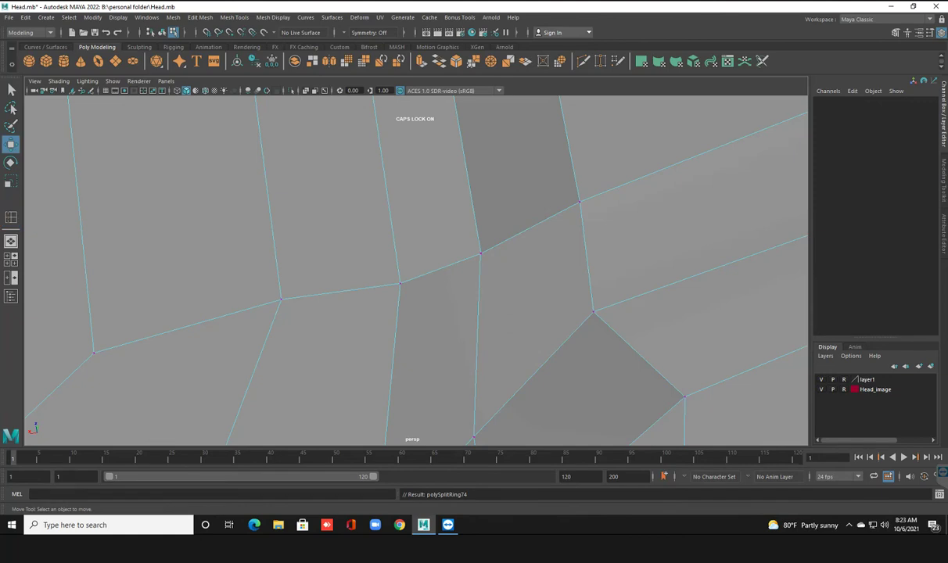
{"action": "left_click", "coordinate": [480, 253]}
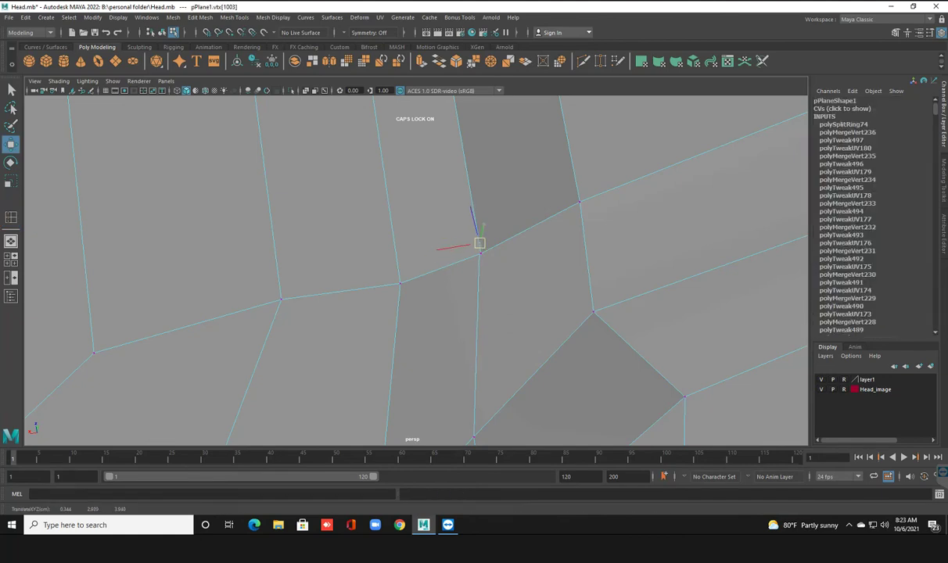
{"action": "left_click_drag", "start_coordinate": [480, 248], "coordinate": [482, 257]}
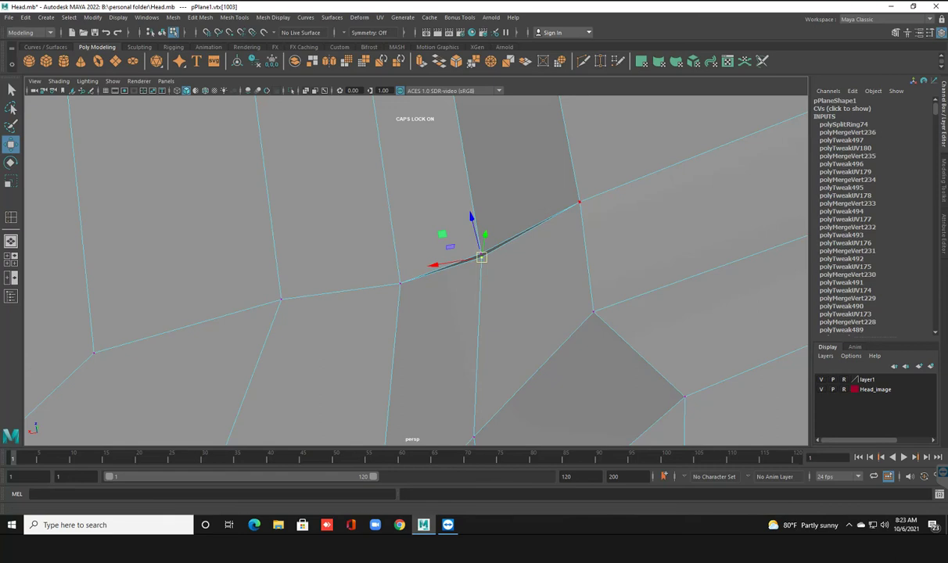
{"action": "left_click", "coordinate": [600, 61]}
{"action": "left_click", "coordinate": [481, 256]}
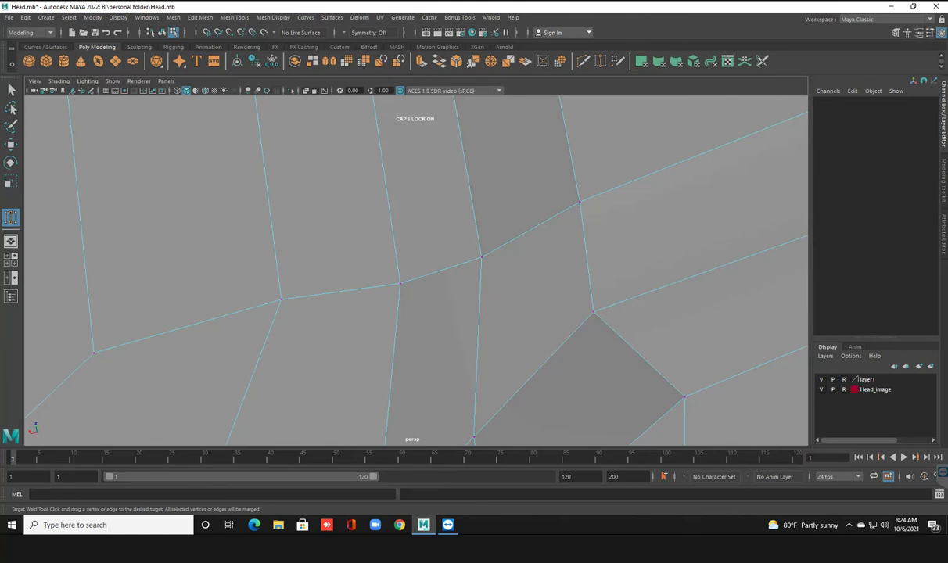
{"action": "key", "text": "w"}
{"action": "scroll", "coordinate": [501, 255], "scroll_direction": "down", "scroll_amount": 2}
{"action": "scroll", "coordinate": [512, 255], "scroll_direction": "down", "scroll_amount": 3}
{"action": "scroll", "coordinate": [513, 255], "scroll_direction": "down", "scroll_amount": 3}
{"action": "scroll", "coordinate": [512, 255], "scroll_direction": "down", "scroll_amount": 3}
Step: Switch the head to vertex mode and lower the first vertices on the jaw underside
{"action": "mouse_move", "coordinate": [459, 234]}
{"action": "left_mouse_down", "text": "alt"}
{"action": "mouse_move", "coordinate": [474, 186]}
{"action": "mouse_move", "coordinate": [352, 192]}
{"action": "left_mouse_up", "text": "alt"}
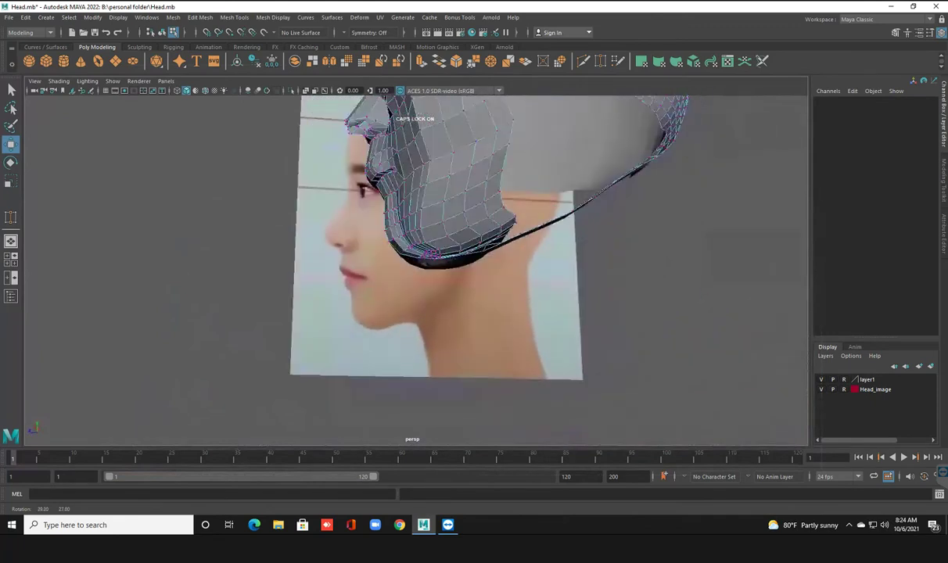
{"action": "right_click_drag", "start_coordinate": [487, 206], "coordinate": [505, 174]}
{"action": "mouse_move", "coordinate": [505, 174]}
{"action": "left_mouse_down", "text": "alt"}
{"action": "mouse_move", "coordinate": [595, 196]}
{"action": "mouse_move", "coordinate": [548, 250]}
{"action": "mouse_move", "coordinate": [501, 203]}
{"action": "mouse_move", "coordinate": [437, 252]}
{"action": "left_mouse_up", "text": "alt"}
{"action": "right_click", "coordinate": [437, 252]}
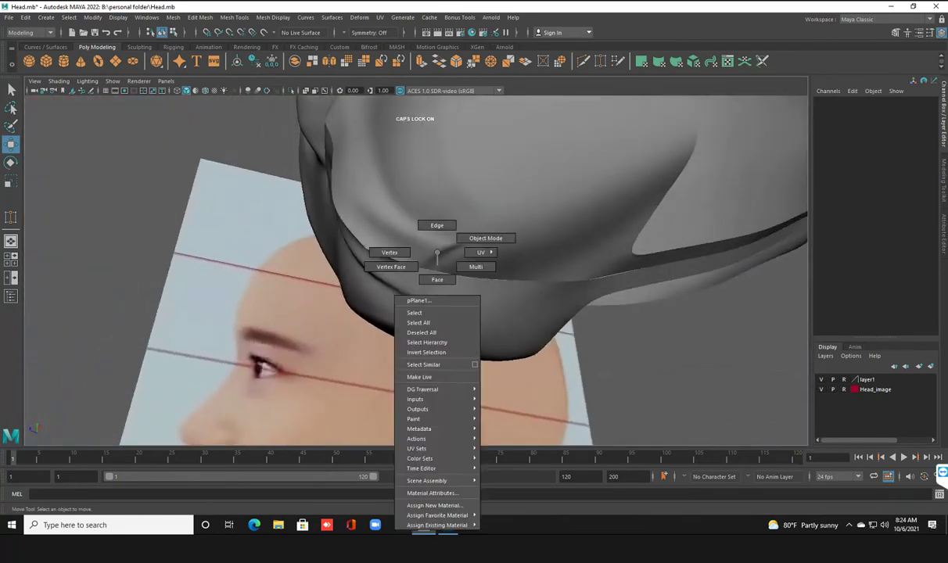
{"action": "left_click", "coordinate": [391, 252]}
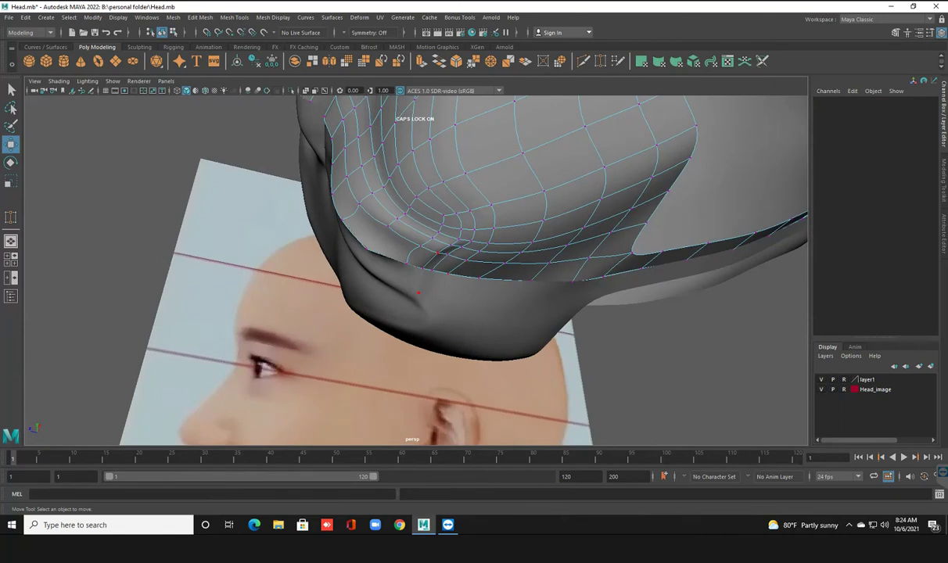
{"action": "left_click", "coordinate": [447, 252]}
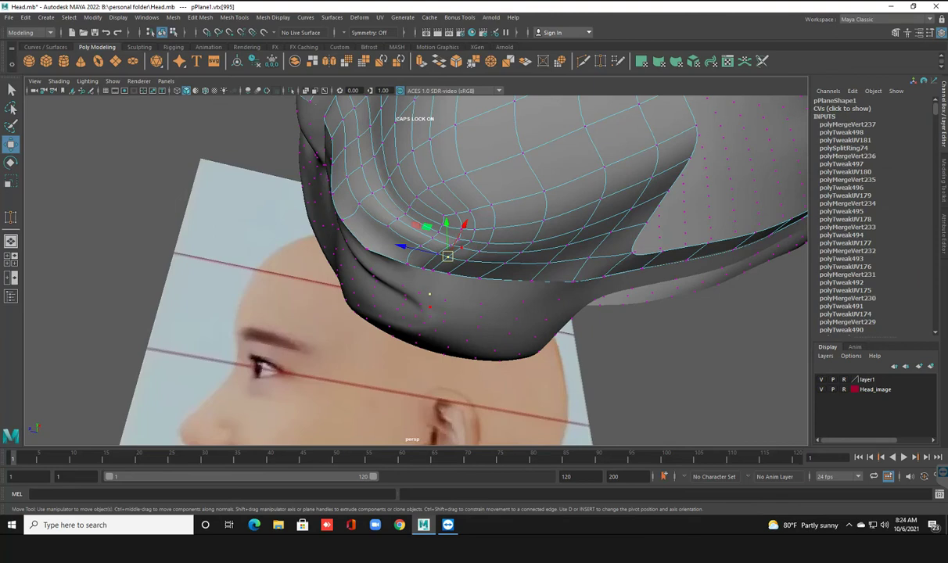
{"action": "left_click_drag", "start_coordinate": [462, 245], "coordinate": [463, 251]}
{"action": "left_click", "coordinate": [438, 254]}
{"action": "left_click", "coordinate": [429, 270]}
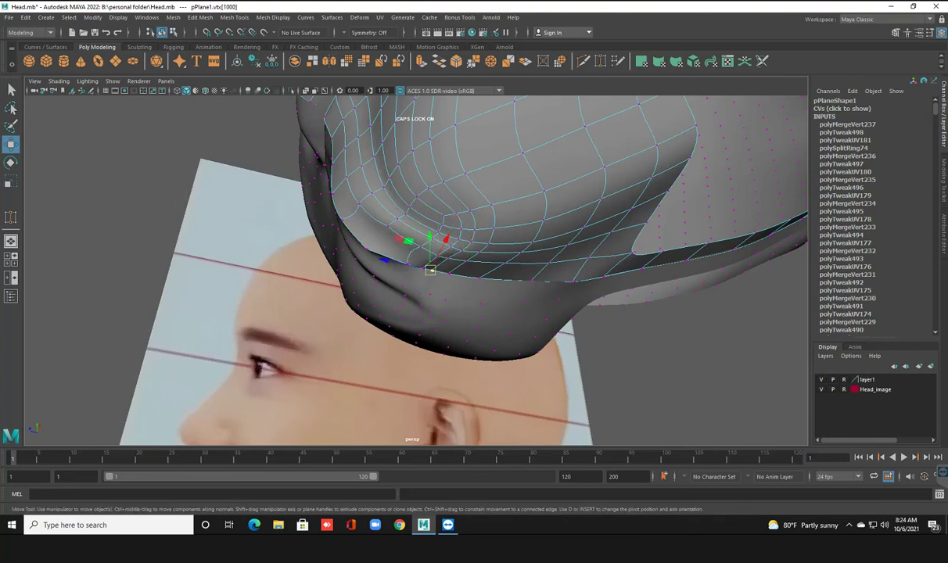
{"action": "left_click", "coordinate": [460, 241]}
{"action": "left_click", "coordinate": [438, 255]}
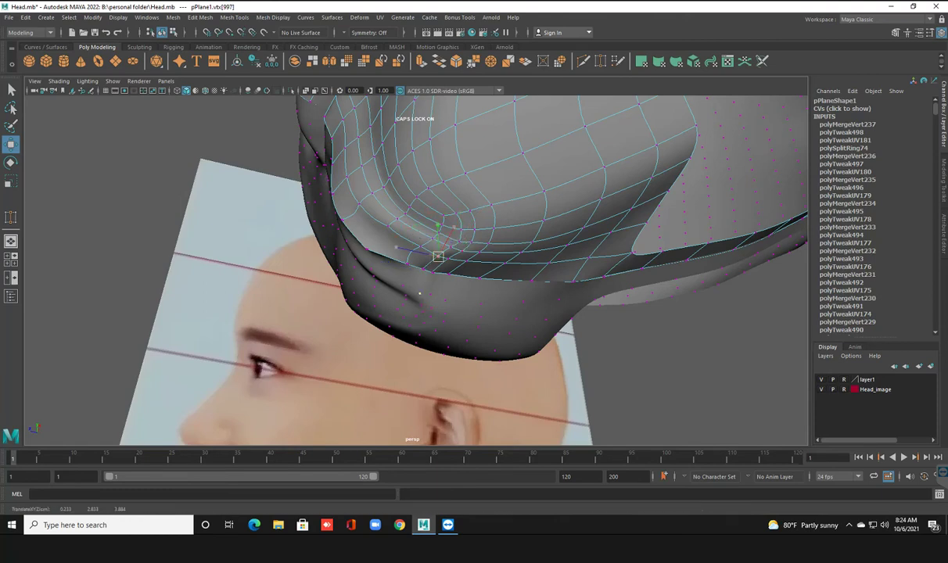
{"action": "left_click", "coordinate": [447, 259]}
Step: Nudge the remaining jaw-seam vertices down to even the curve, then deselect
{"action": "left_click_drag", "start_coordinate": [431, 296], "coordinate": [431, 225], "text": "alt"}
{"action": "left_click_drag", "start_coordinate": [436, 186], "coordinate": [438, 193]}
{"action": "left_click", "coordinate": [406, 195]}
{"action": "left_click", "coordinate": [438, 198]}
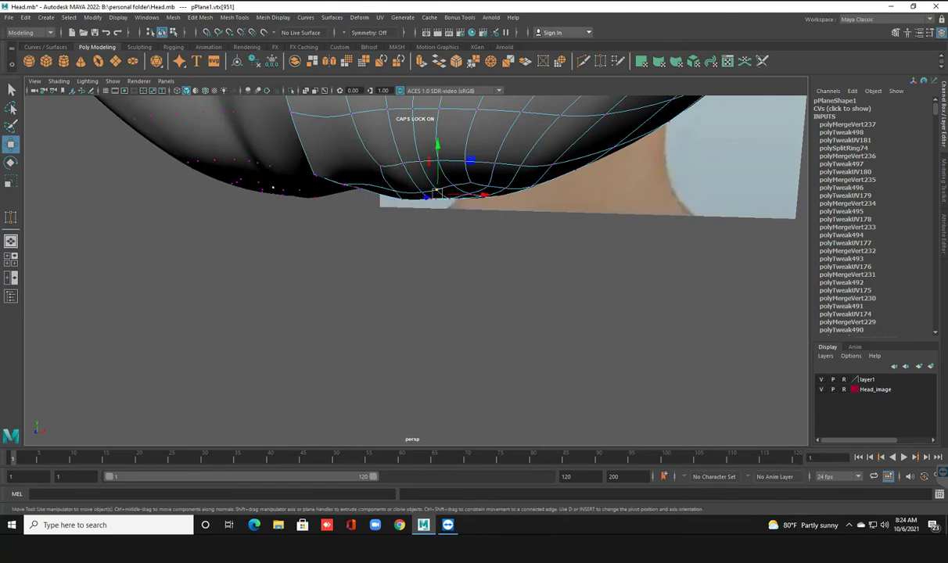
{"action": "left_click_drag", "start_coordinate": [452, 186], "coordinate": [454, 193]}
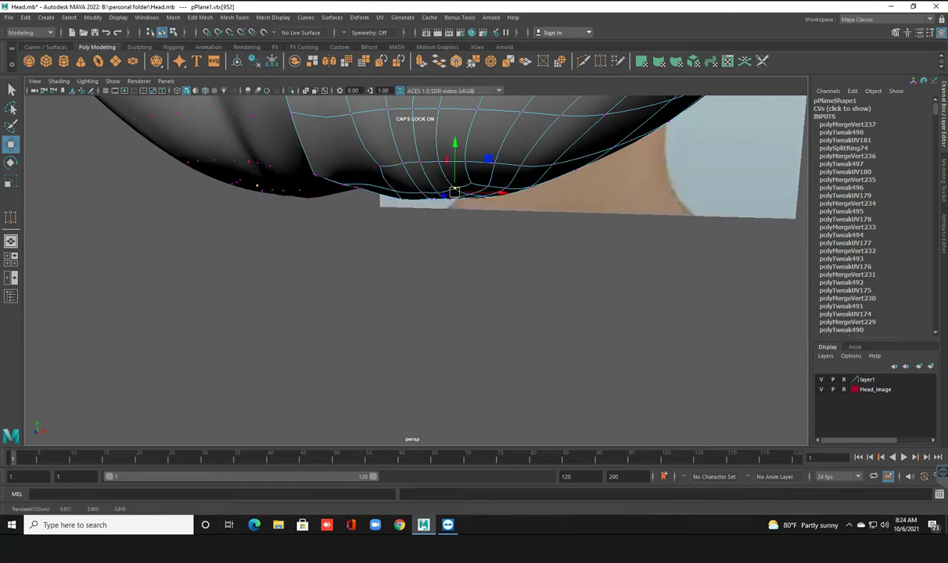
{"action": "left_click", "coordinate": [376, 180]}
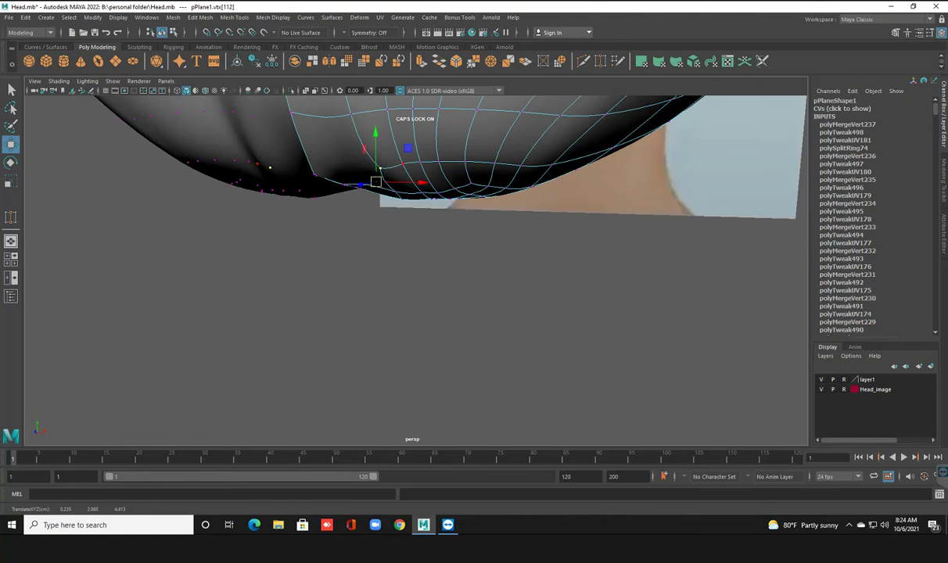
{"action": "left_click", "coordinate": [406, 170]}
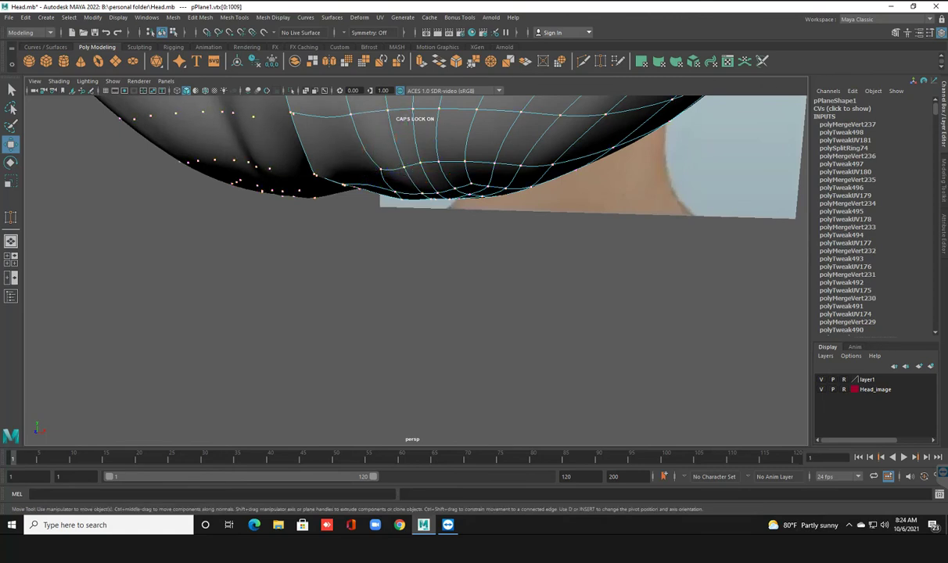
{"action": "left_click_drag", "start_coordinate": [417, 165], "coordinate": [417, 167]}
{"action": "left_click", "coordinate": [433, 166]}
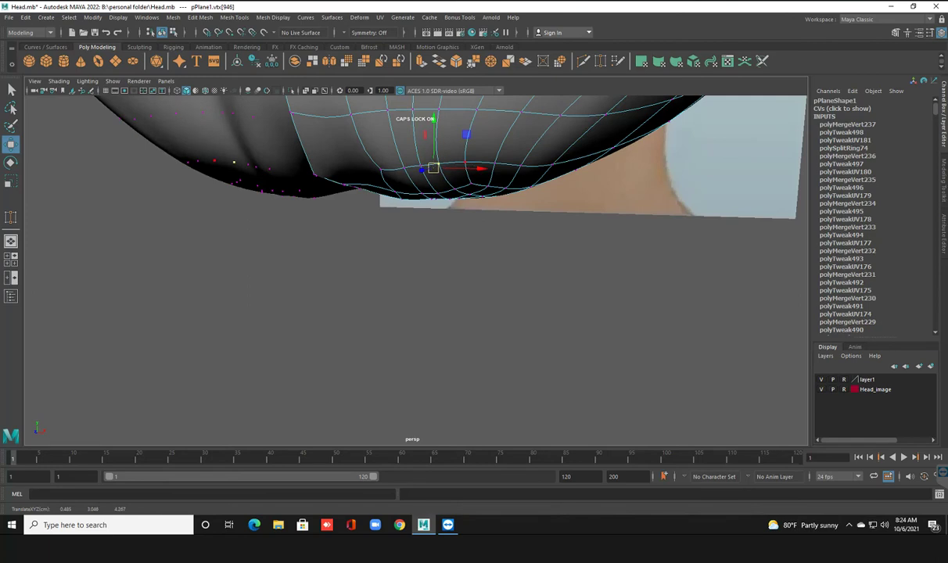
{"action": "left_click", "coordinate": [460, 169]}
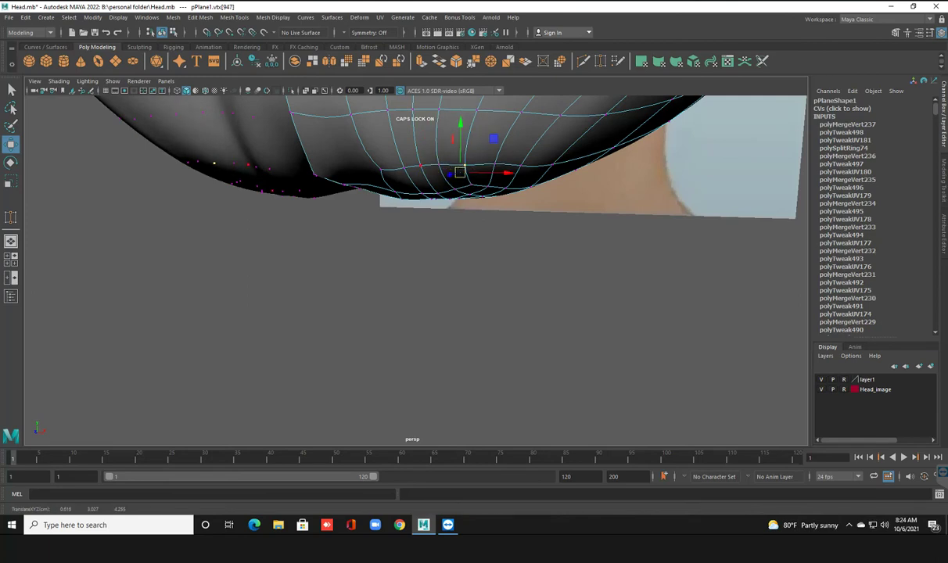
{"action": "left_click_drag", "start_coordinate": [417, 169], "coordinate": [418, 178]}
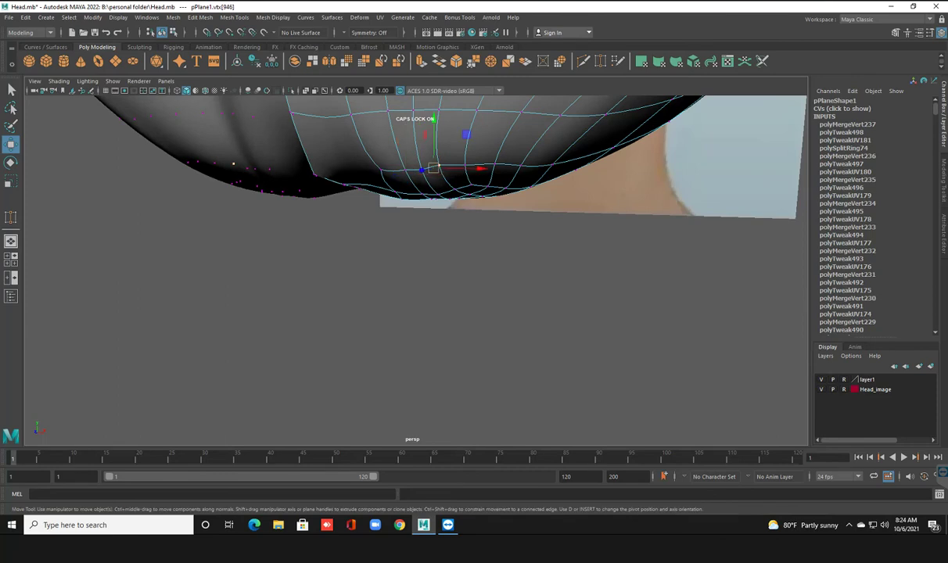
{"action": "left_click", "coordinate": [456, 161]}
{"action": "left_click_drag", "start_coordinate": [438, 274], "coordinate": [470, 258], "text": "alt"}
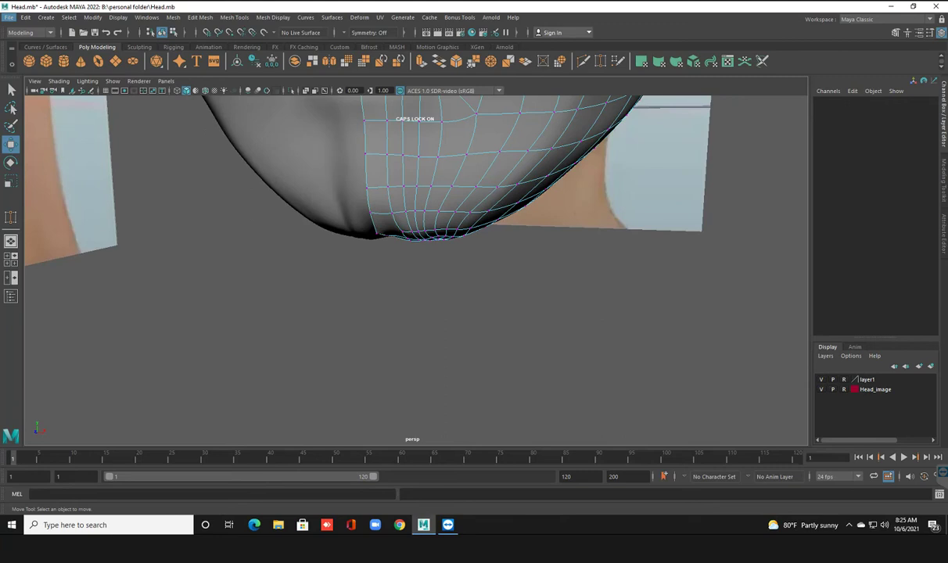
Step: Select the head mesh in object mode, show it unsmoothed, and bring up the Sculpting Tools list
{"action": "left_click_drag", "start_coordinate": [469, 258], "coordinate": [416, 210], "text": "alt"}
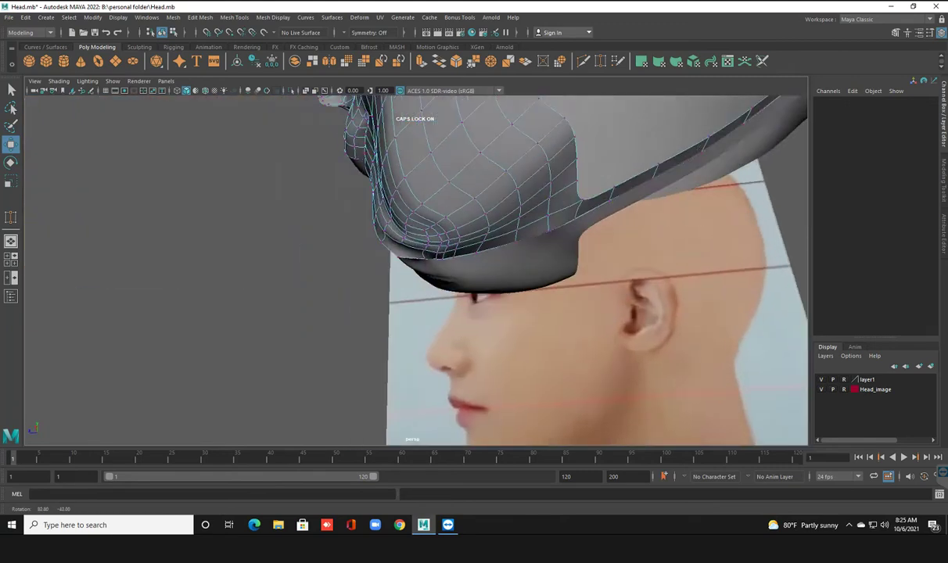
{"action": "right_click", "coordinate": [415, 209]}
{"action": "left_click", "coordinate": [468, 197]}
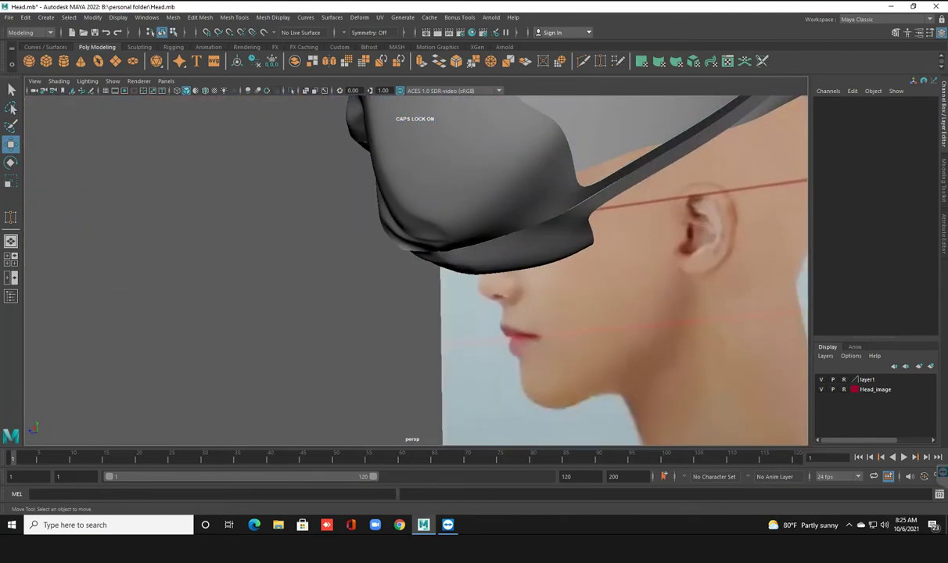
{"action": "mouse_move", "coordinate": [467, 197]}
{"action": "left_mouse_down", "text": "alt"}
{"action": "mouse_move", "coordinate": [501, 258]}
{"action": "mouse_move", "coordinate": [516, 234]}
{"action": "left_mouse_up", "text": "alt"}
{"action": "scroll", "coordinate": [500, 258], "scroll_direction": "up", "scroll_amount": 5}
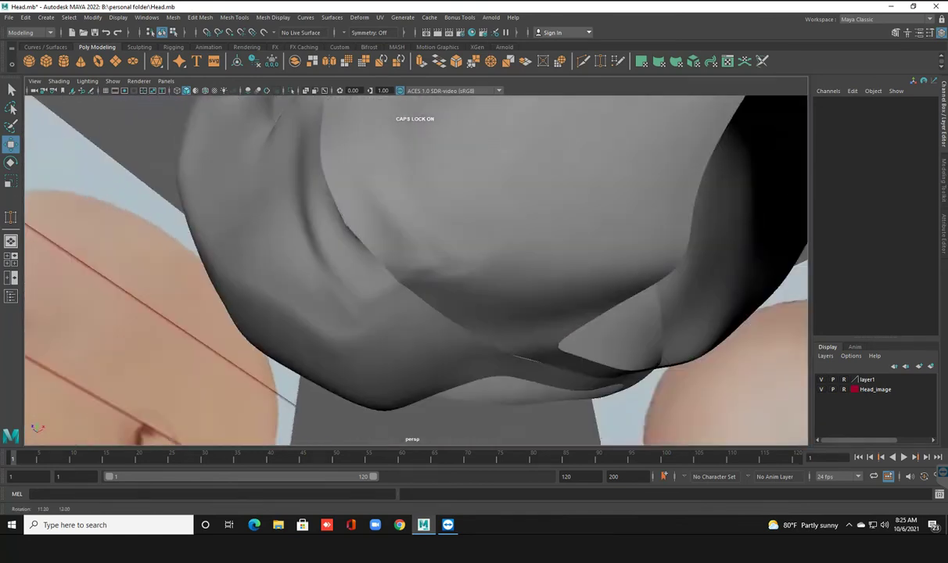
{"action": "left_click", "coordinate": [509, 204]}
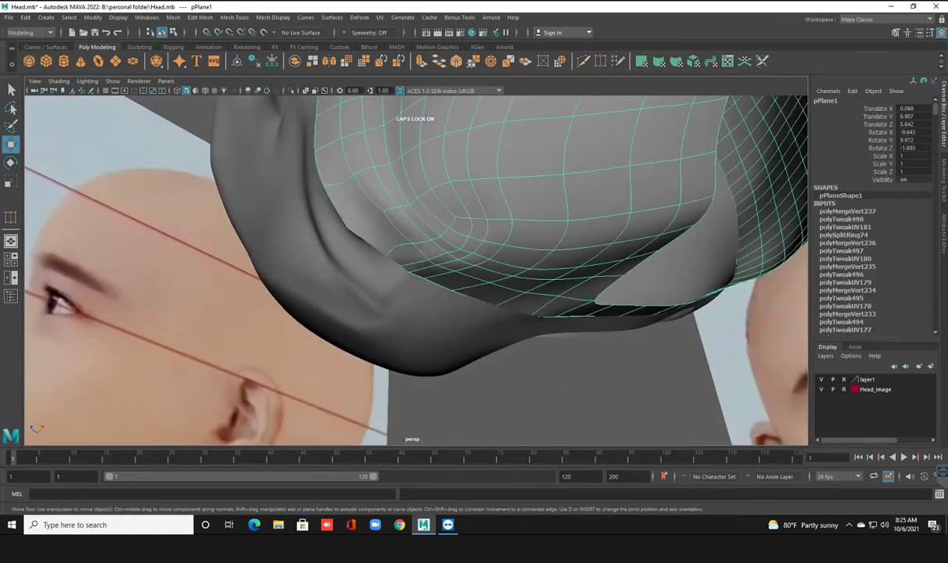
{"action": "key", "text": "1"}
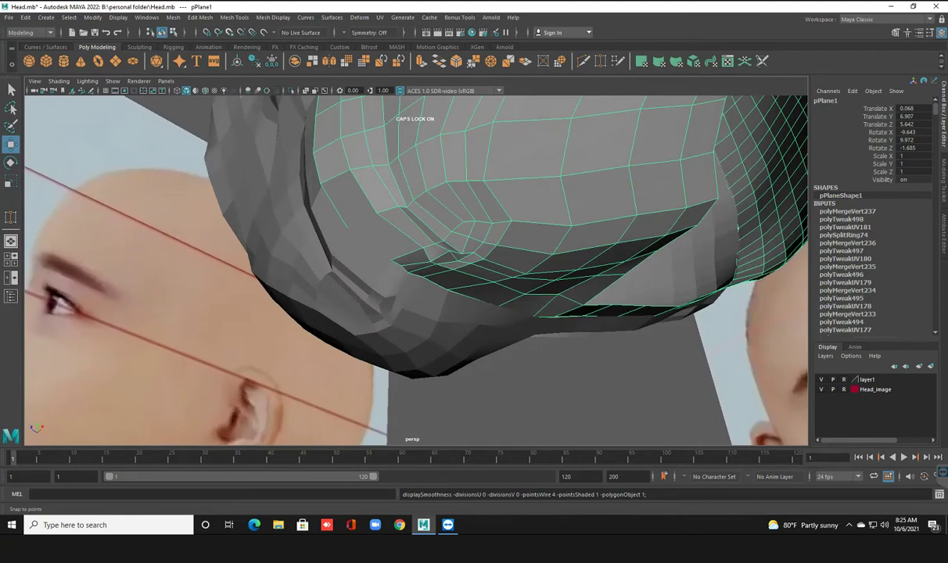
{"action": "left_click", "coordinate": [234, 17]}
{"action": "mouse_move", "coordinate": [255, 161]}
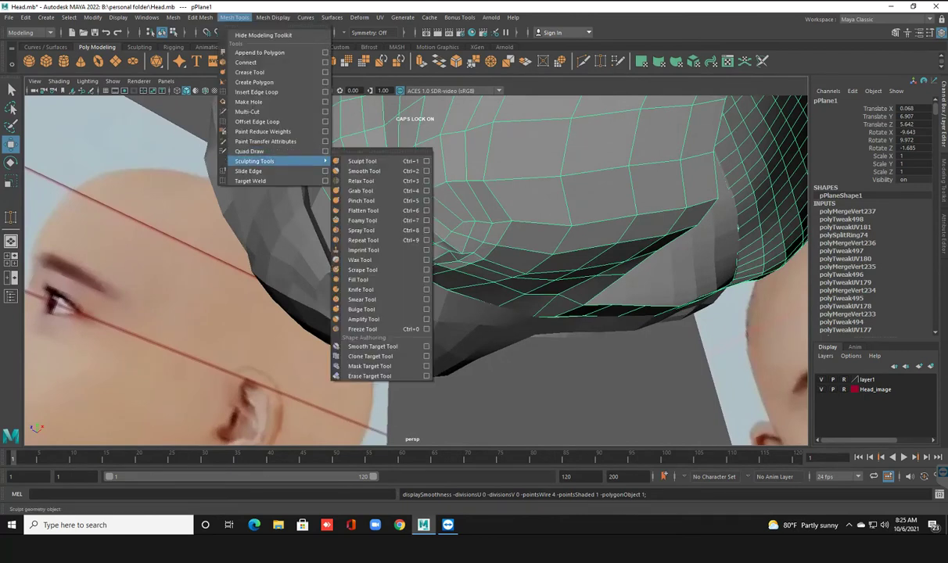
Step: Switch to the Smooth sculpt brush, shrink it to about 0.33, and inspect the jaw and neck
{"action": "left_click", "coordinate": [363, 170]}
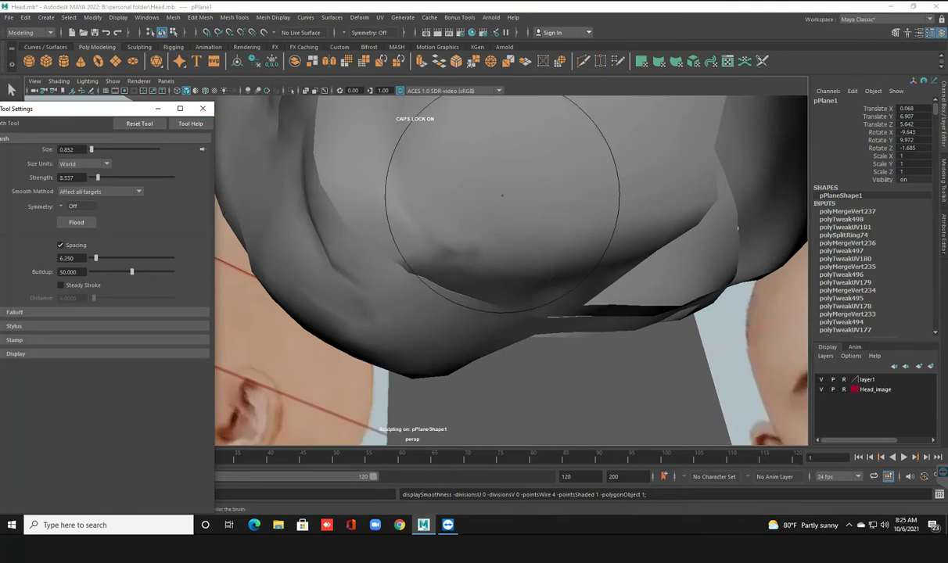
{"action": "left_click_drag", "start_coordinate": [514, 179], "coordinate": [469, 179]}
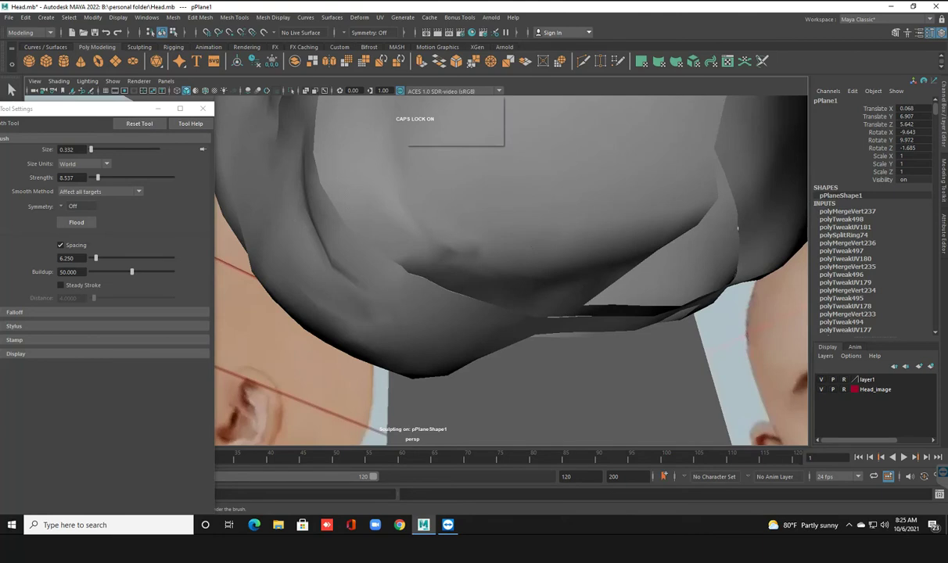
{"action": "left_click", "coordinate": [450, 91]}
{"action": "left_click", "coordinate": [450, 134]}
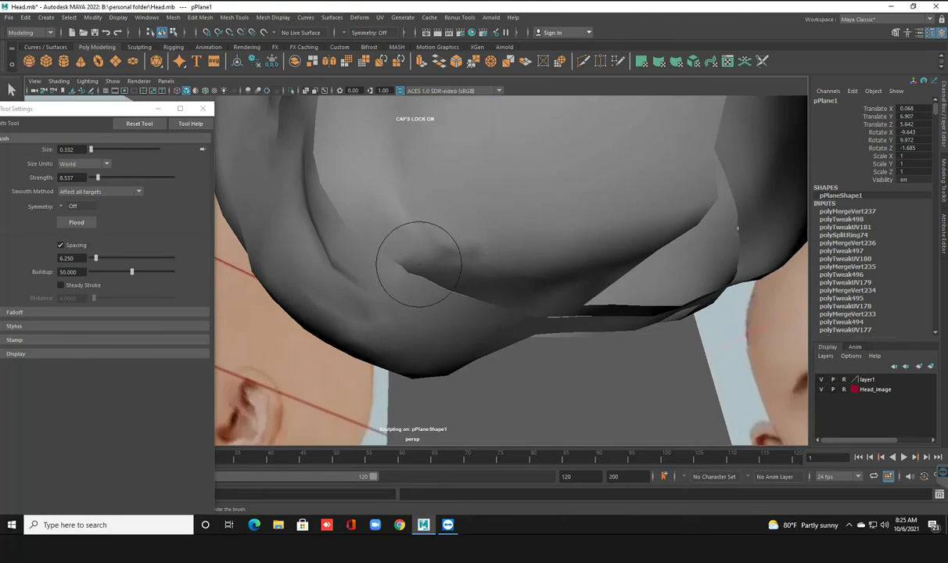
{"action": "left_click_drag", "start_coordinate": [418, 264], "coordinate": [486, 264], "text": "alt"}
{"action": "left_click_drag", "start_coordinate": [519, 226], "coordinate": [548, 234], "text": "alt"}
{"action": "mouse_move", "coordinate": [438, 234]}
{"action": "left_mouse_down", "text": "alt"}
{"action": "mouse_move", "coordinate": [493, 234]}
{"action": "mouse_move", "coordinate": [532, 342]}
{"action": "mouse_move", "coordinate": [469, 274]}
{"action": "mouse_move", "coordinate": [519, 243]}
{"action": "mouse_move", "coordinate": [472, 230]}
{"action": "left_mouse_up", "text": "alt"}
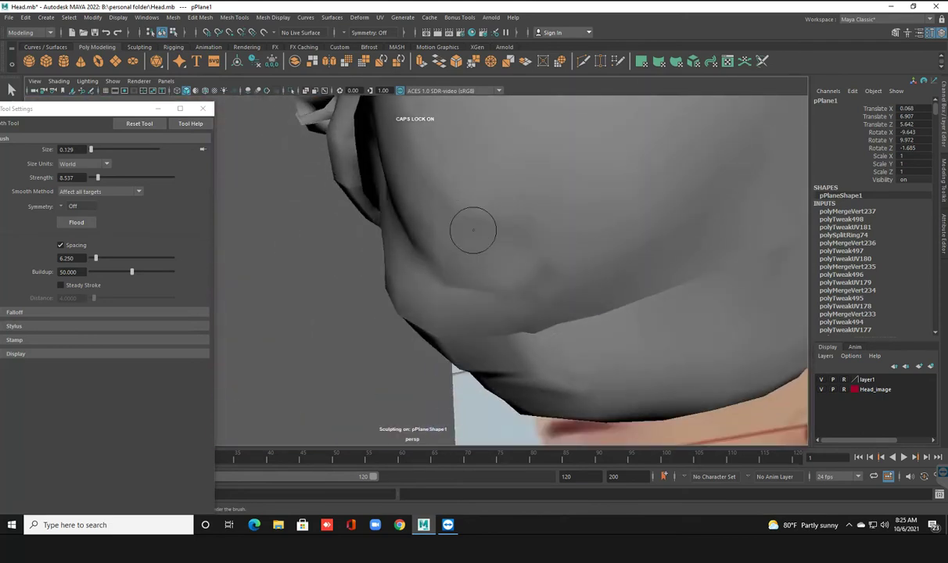
{"action": "left_click_drag", "start_coordinate": [483, 263], "coordinate": [507, 226], "text": "alt"}
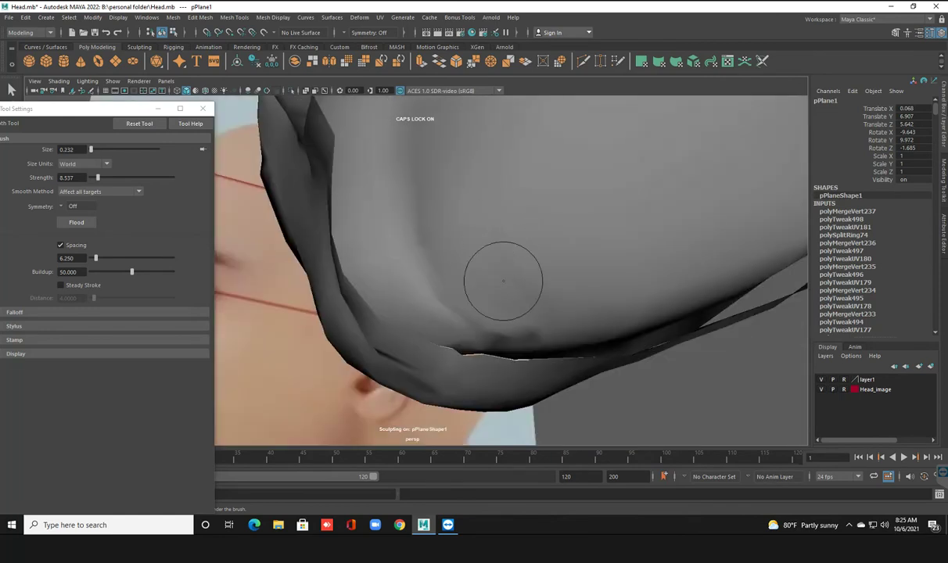
{"action": "left_click", "coordinate": [202, 108]}
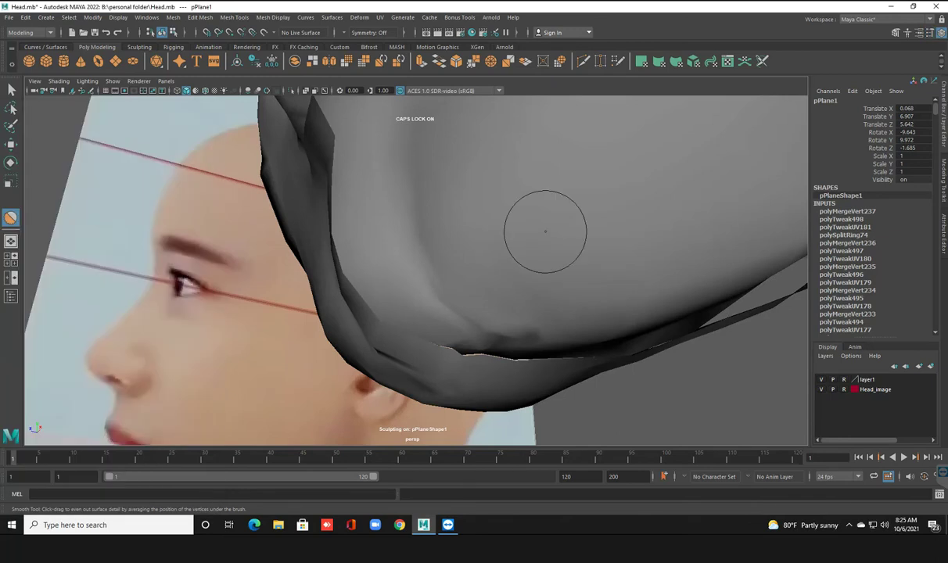
{"action": "key", "text": "w"}
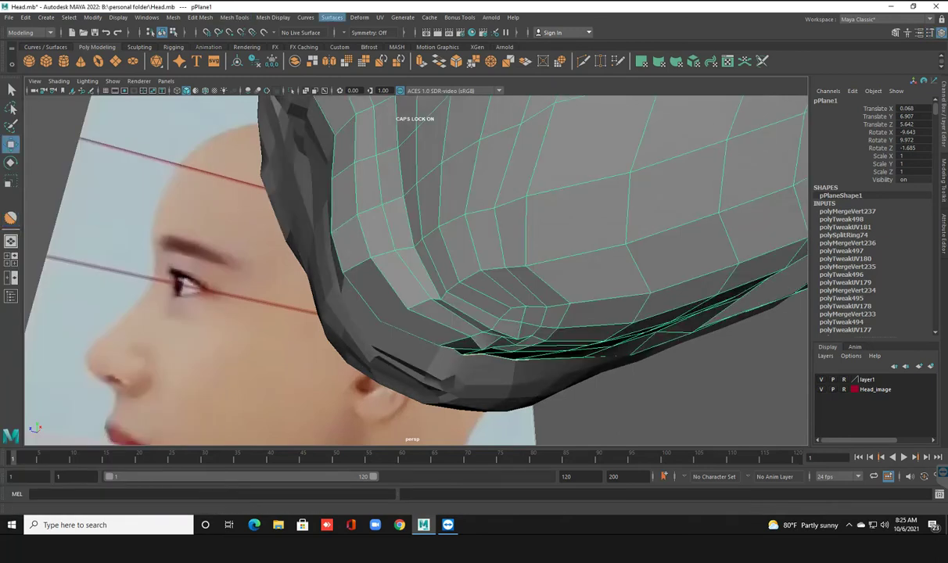
Step: Reselect the Smooth brush at about 0.291 size and smooth the neck and jaw underside
{"action": "left_click", "coordinate": [234, 18]}
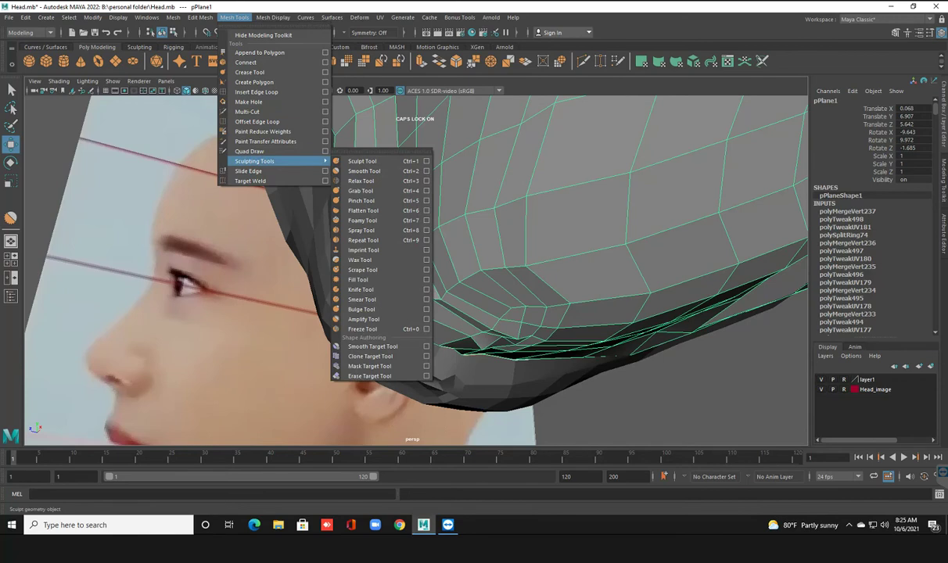
{"action": "left_click", "coordinate": [426, 171]}
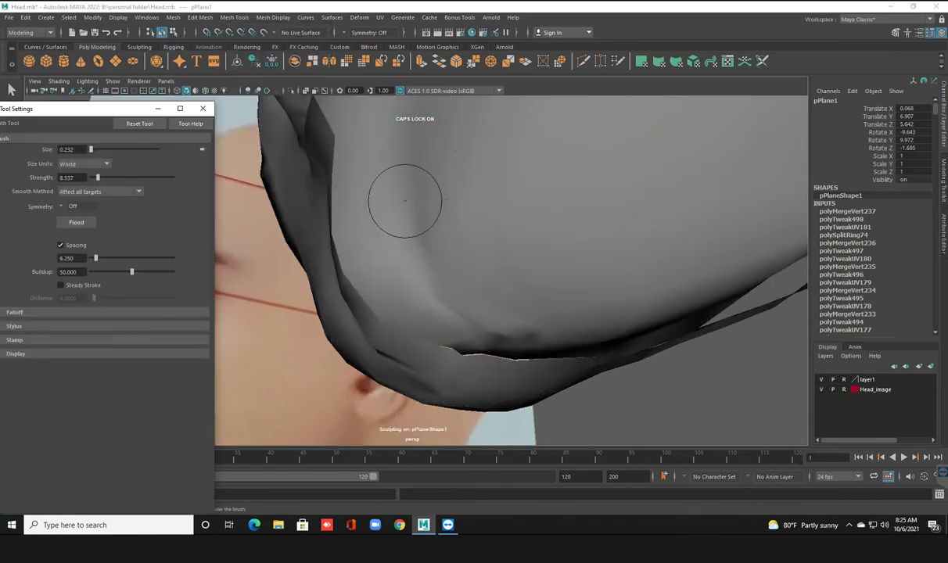
{"action": "mouse_move", "coordinate": [476, 254]}
{"action": "left_mouse_down"}
{"action": "mouse_move", "coordinate": [493, 278]}
{"action": "mouse_move", "coordinate": [450, 236]}
{"action": "left_mouse_up"}
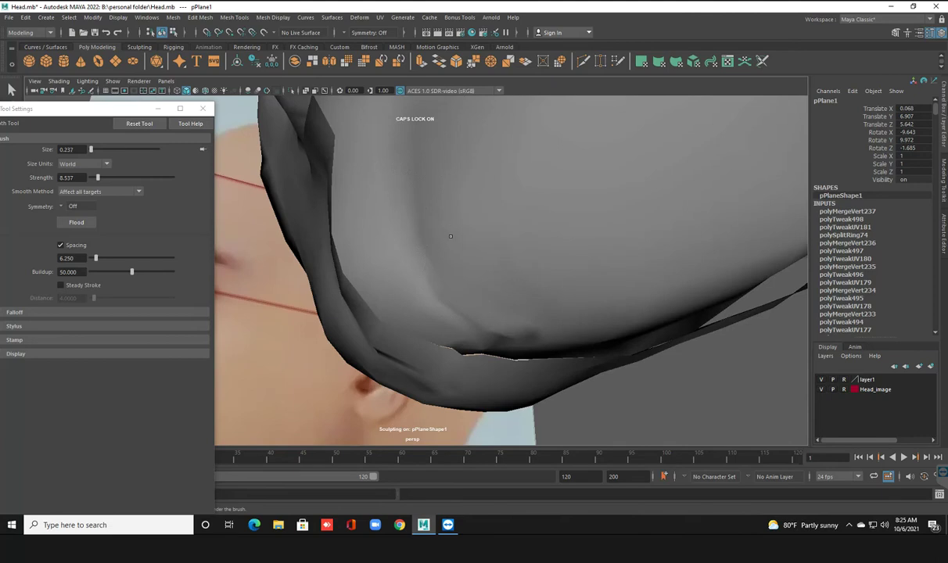
{"action": "mouse_move", "coordinate": [449, 278]}
{"action": "left_mouse_down"}
{"action": "mouse_move", "coordinate": [460, 268]}
{"action": "mouse_move", "coordinate": [452, 238]}
{"action": "mouse_move", "coordinate": [461, 276]}
{"action": "left_mouse_up"}
{"action": "right_click_drag", "start_coordinate": [485, 270], "coordinate": [590, 271], "text": "alt"}
{"action": "mouse_move", "coordinate": [576, 282]}
{"action": "left_mouse_down", "text": "alt"}
{"action": "mouse_move", "coordinate": [525, 244]}
{"action": "mouse_move", "coordinate": [488, 183]}
{"action": "left_mouse_up", "text": "alt"}
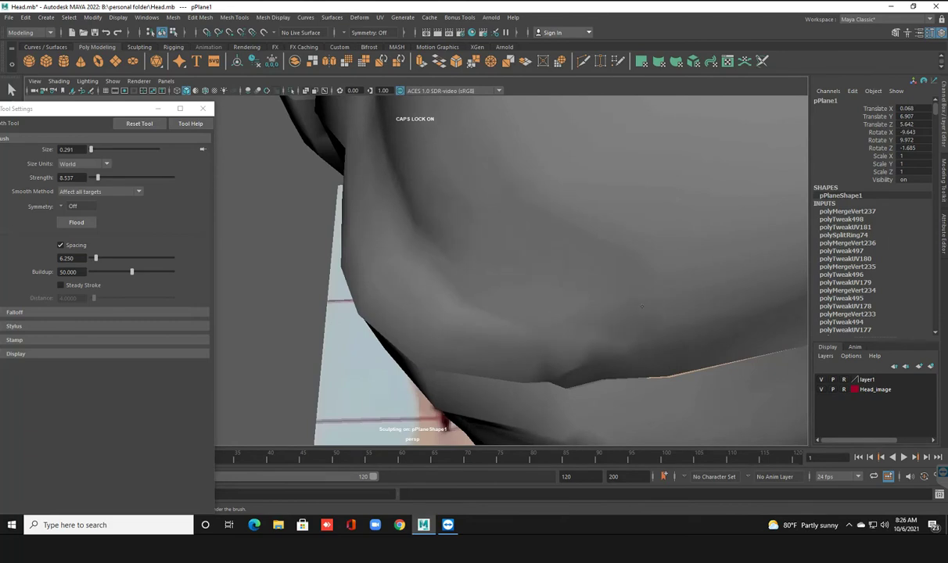
{"action": "mouse_move", "coordinate": [614, 340]}
{"action": "left_mouse_down", "text": "alt"}
{"action": "mouse_move", "coordinate": [575, 271]}
{"action": "mouse_move", "coordinate": [592, 201]}
{"action": "left_mouse_up", "text": "alt"}
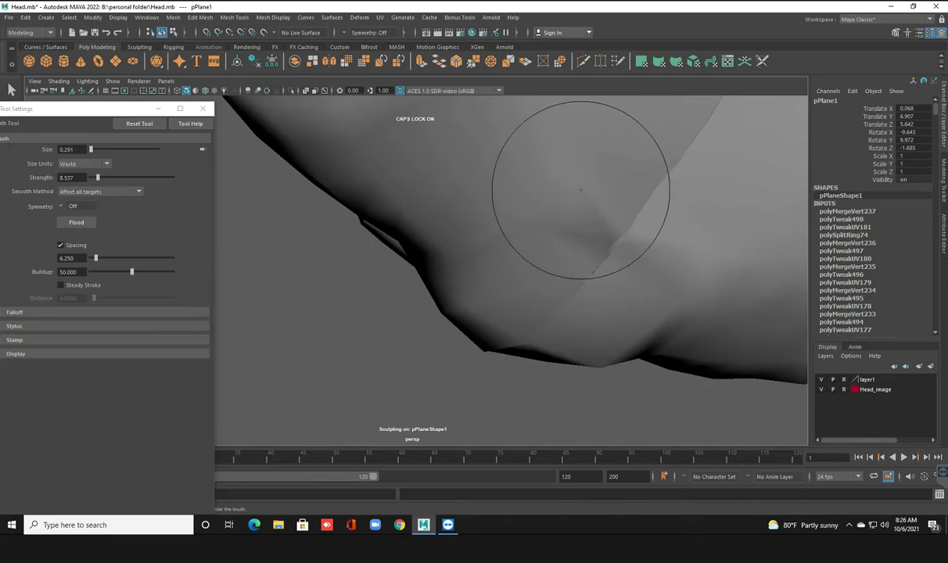
{"action": "left_click_drag", "start_coordinate": [540, 222], "coordinate": [546, 239], "text": "alt"}
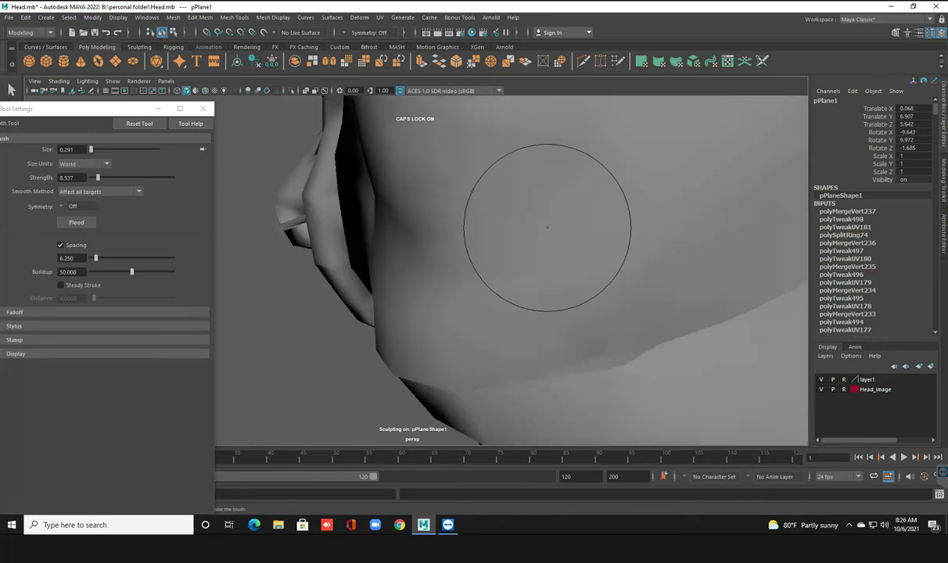
{"action": "mouse_move", "coordinate": [471, 254]}
{"action": "left_mouse_down", "text": "alt"}
{"action": "mouse_move", "coordinate": [438, 235]}
{"action": "mouse_move", "coordinate": [430, 258]}
{"action": "mouse_move", "coordinate": [561, 248]}
{"action": "left_mouse_up", "text": "alt"}
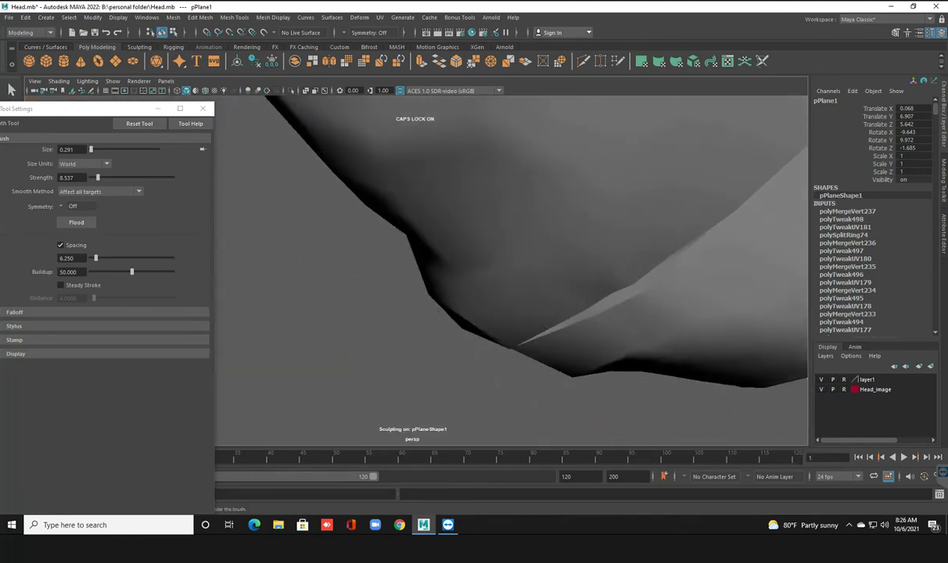
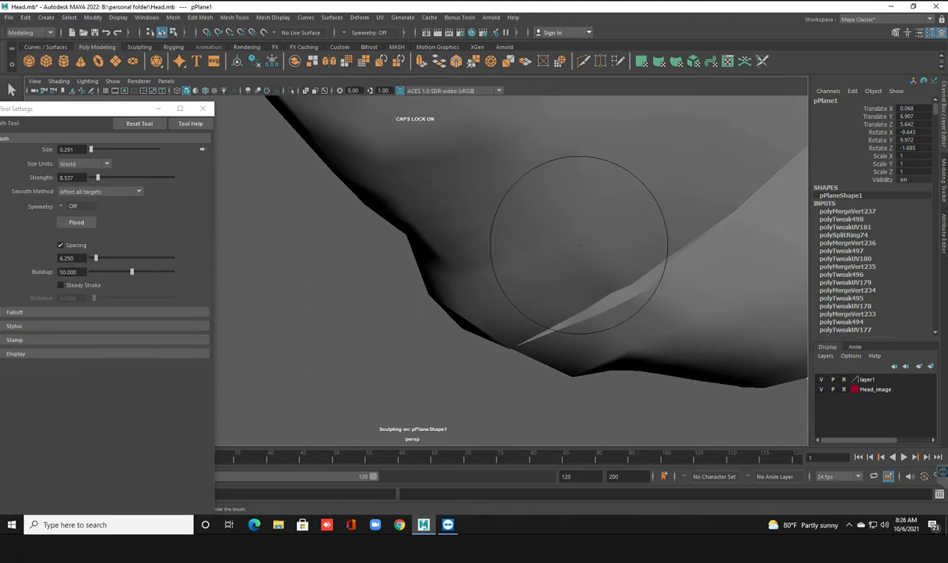
Step: Orbit around the smoothed head to check the chin against the reference images
{"action": "scroll", "coordinate": [540, 306], "scroll_direction": "up", "scroll_amount": 5}
{"action": "scroll", "coordinate": [507, 283], "scroll_direction": "down", "scroll_amount": 3}
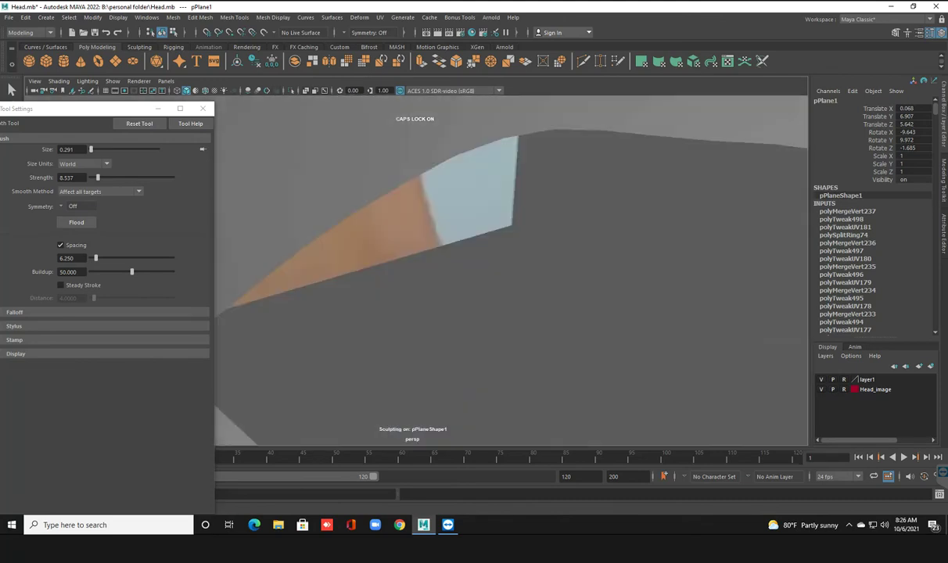
{"action": "mouse_move", "coordinate": [438, 281]}
{"action": "left_mouse_down", "text": "alt"}
{"action": "mouse_move", "coordinate": [475, 285]}
{"action": "mouse_move", "coordinate": [566, 171]}
{"action": "mouse_move", "coordinate": [454, 179]}
{"action": "left_mouse_up", "text": "alt"}
{"action": "scroll", "coordinate": [474, 285], "scroll_direction": "down", "scroll_amount": 2}
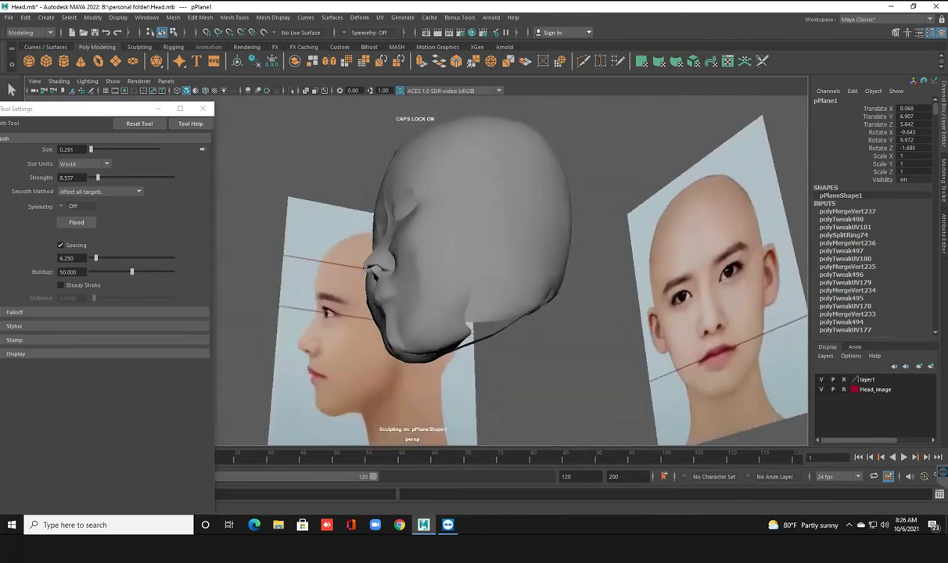
{"action": "mouse_move", "coordinate": [548, 288]}
{"action": "left_mouse_down", "text": "alt"}
{"action": "mouse_move", "coordinate": [535, 360]}
{"action": "mouse_move", "coordinate": [501, 313]}
{"action": "mouse_move", "coordinate": [548, 297]}
{"action": "mouse_move", "coordinate": [430, 313]}
{"action": "mouse_move", "coordinate": [509, 313]}
{"action": "left_mouse_up", "text": "alt"}
{"action": "left_click_drag", "start_coordinate": [258, 143], "coordinate": [263, 143], "text": "alt"}
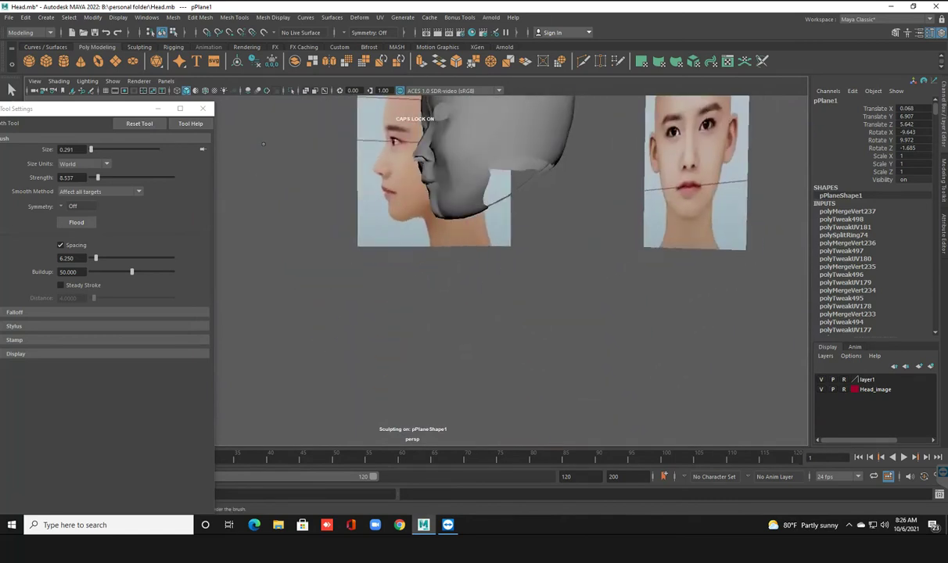
Step: Close the brush settings and switch to the standard Sculpt Tool from the marking menu
{"action": "left_click", "coordinate": [203, 108]}
{"action": "right_click", "coordinate": [383, 187]}
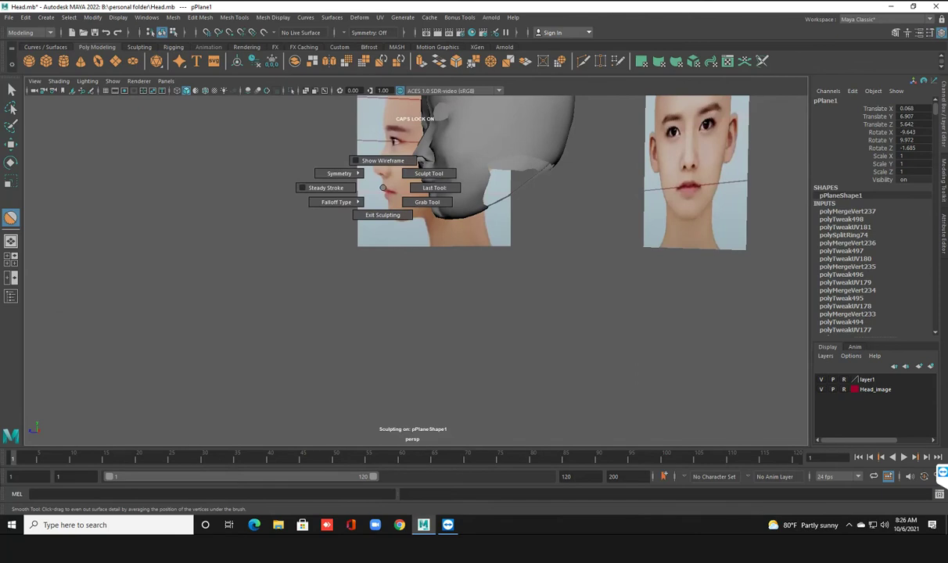
{"action": "left_click", "coordinate": [423, 162]}
{"action": "right_click", "coordinate": [373, 176]}
Step: Exit sculpting to the Move Tool, view the whole head and deselect the mesh
{"action": "key", "text": "Escape"}
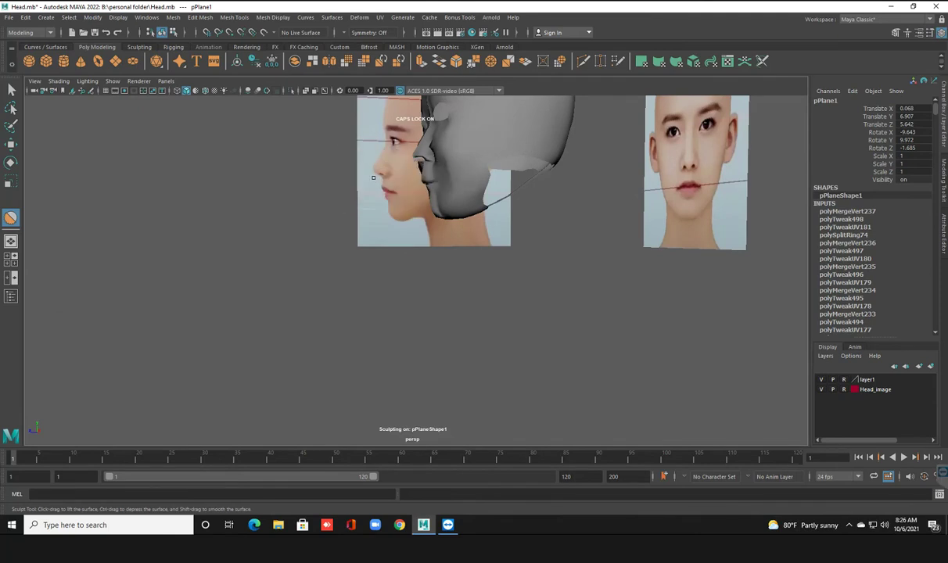
{"action": "key", "text": "w"}
{"action": "left_click_drag", "start_coordinate": [469, 234], "coordinate": [391, 243], "text": "alt"}
{"action": "scroll", "coordinate": [469, 266], "scroll_direction": "up", "scroll_amount": 5}
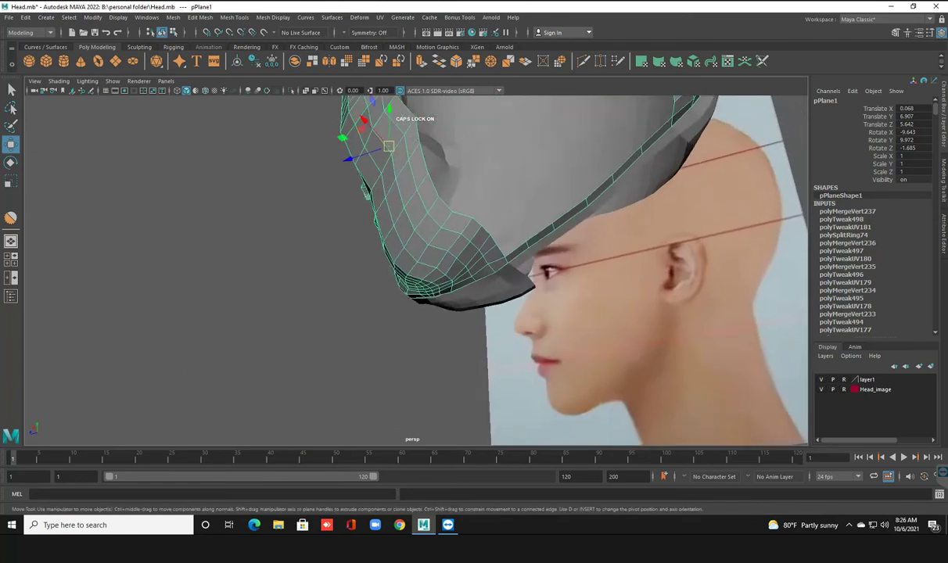
{"action": "left_click_drag", "start_coordinate": [469, 235], "coordinate": [407, 258], "text": "alt"}
{"action": "mouse_move", "coordinate": [469, 235]}
{"action": "left_mouse_down", "text": "alt"}
{"action": "mouse_move", "coordinate": [407, 242]}
{"action": "mouse_move", "coordinate": [438, 242]}
{"action": "mouse_move", "coordinate": [407, 250]}
{"action": "mouse_move", "coordinate": [450, 141]}
{"action": "left_mouse_up", "text": "alt"}
{"action": "left_click", "coordinate": [665, 375]}
{"action": "scroll", "coordinate": [469, 235], "scroll_direction": "down", "scroll_amount": 5}
{"action": "scroll", "coordinate": [469, 266], "scroll_direction": "up", "scroll_amount": 5}
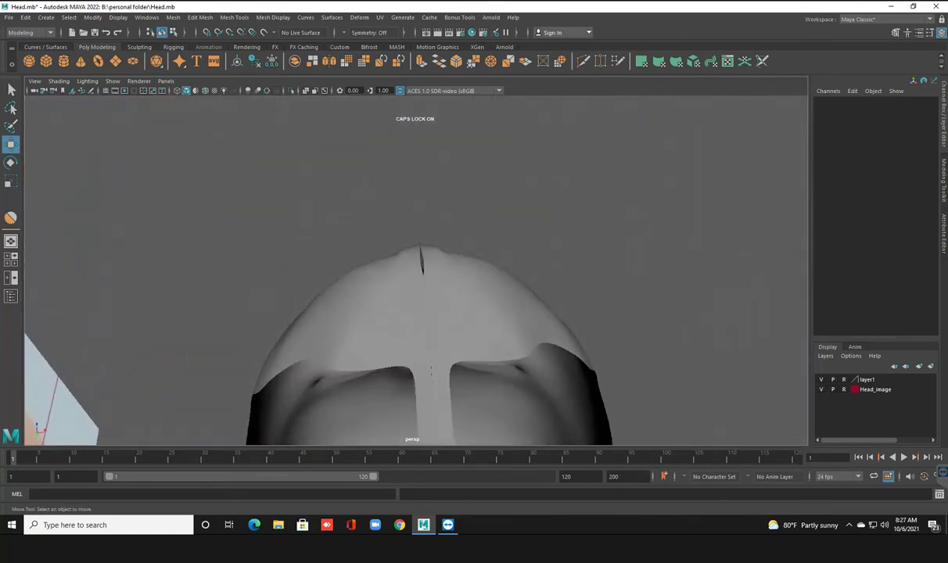
Step: Zoom in on the lips, select pPlane1 and open the component marking menu over them
{"action": "right_click", "coordinate": [431, 252]}
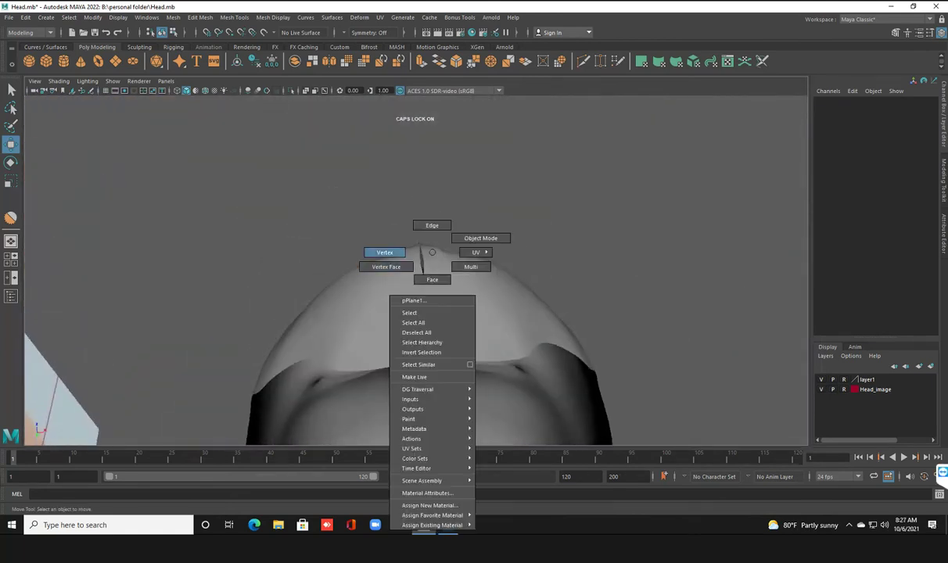
{"action": "mouse_move", "coordinate": [432, 252]}
{"action": "left_mouse_down", "text": "alt"}
{"action": "mouse_move", "coordinate": [419, 336]}
{"action": "mouse_move", "coordinate": [384, 336]}
{"action": "left_mouse_up", "text": "alt"}
{"action": "right_click_drag", "start_coordinate": [383, 336], "coordinate": [407, 336], "text": "alt"}
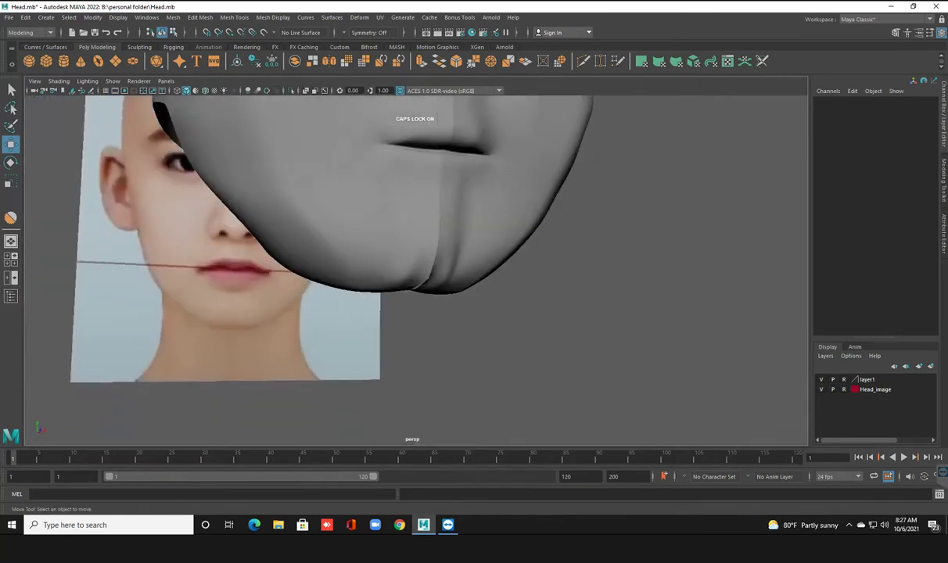
{"action": "left_click_drag", "start_coordinate": [360, 258], "coordinate": [360, 244], "text": "alt"}
{"action": "mouse_move", "coordinate": [359, 244]}
{"action": "right_mouse_down", "text": "alt"}
{"action": "mouse_move", "coordinate": [375, 244]}
{"action": "mouse_move", "coordinate": [360, 244]}
{"action": "right_mouse_up", "text": "alt"}
{"action": "left_click", "coordinate": [357, 245]}
{"action": "left_click_drag", "start_coordinate": [357, 244], "coordinate": [356, 227], "text": "alt"}
{"action": "right_click_drag", "start_coordinate": [356, 227], "coordinate": [407, 226], "text": "alt"}
{"action": "middle_click_drag", "start_coordinate": [420, 203], "coordinate": [430, 225], "text": "alt"}
{"action": "right_click", "coordinate": [429, 225]}
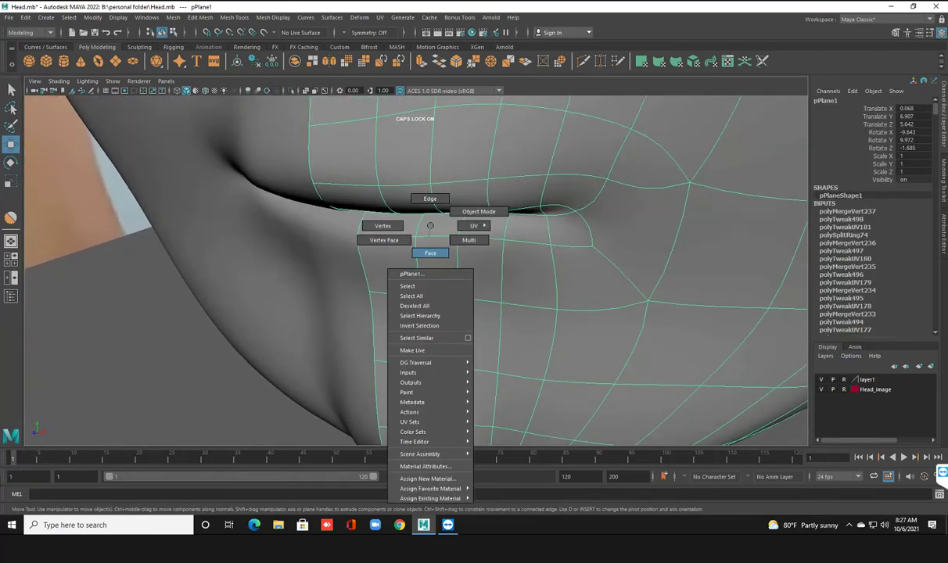
Step: In Face mode, select and grow the lower-lip face strip and move it down-left
{"action": "left_click", "coordinate": [430, 252]}
{"action": "left_click", "coordinate": [427, 240]}
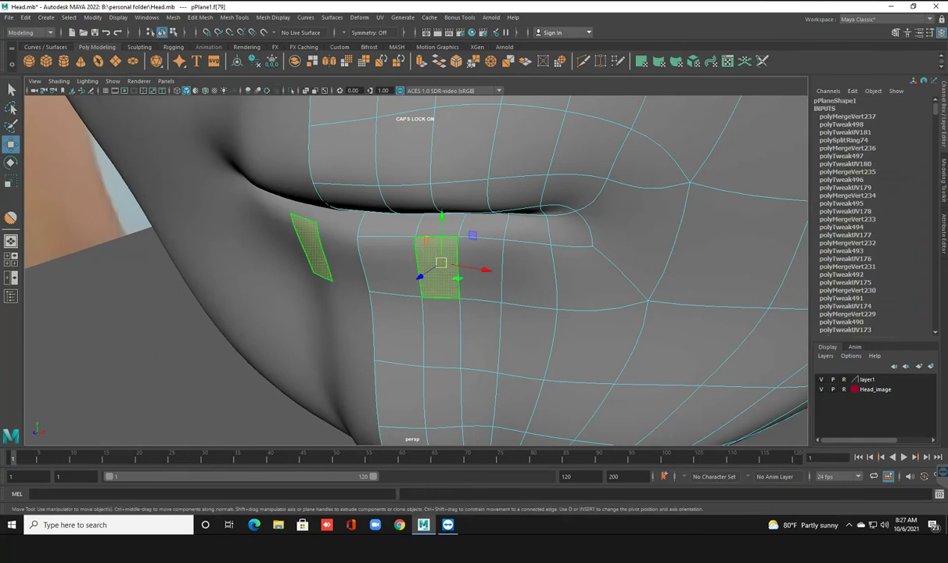
{"action": "left_click", "coordinate": [387, 262], "text": "shift"}
{"action": "key", "text": "shift+period"}
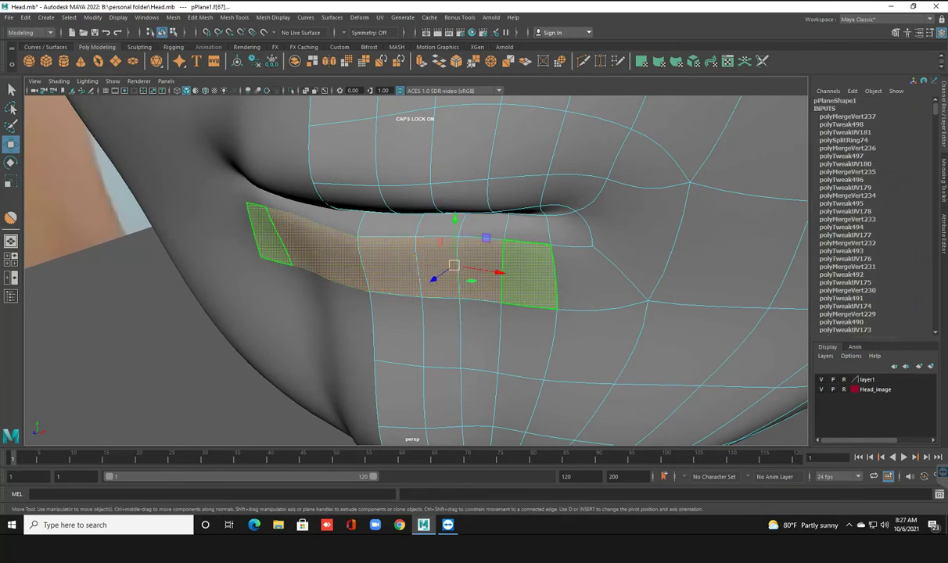
{"action": "left_click_drag", "start_coordinate": [433, 280], "coordinate": [422, 287]}
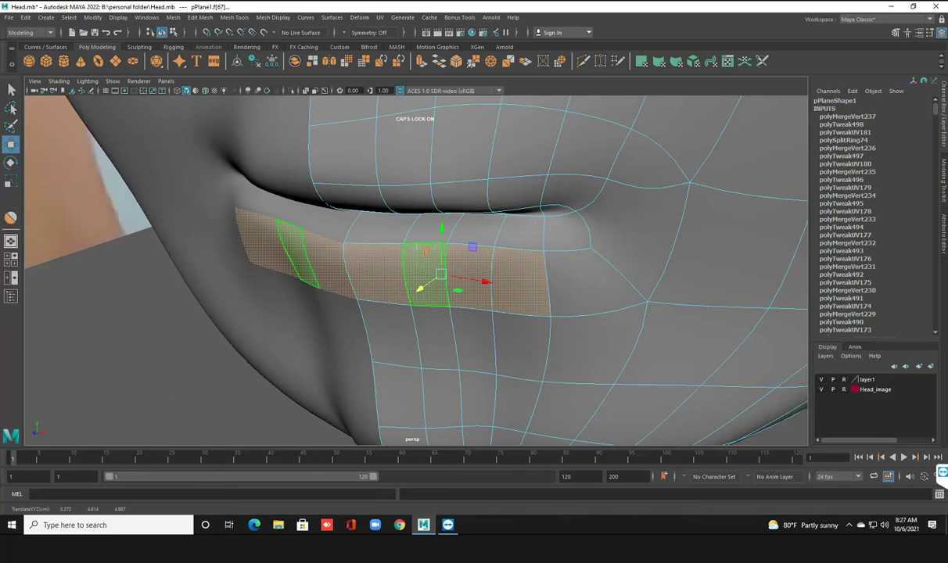
{"action": "left_click", "coordinate": [704, 391]}
Step: Select the lower-lip edge near the corner, raise it and push it back
{"action": "left_click", "coordinate": [369, 241]}
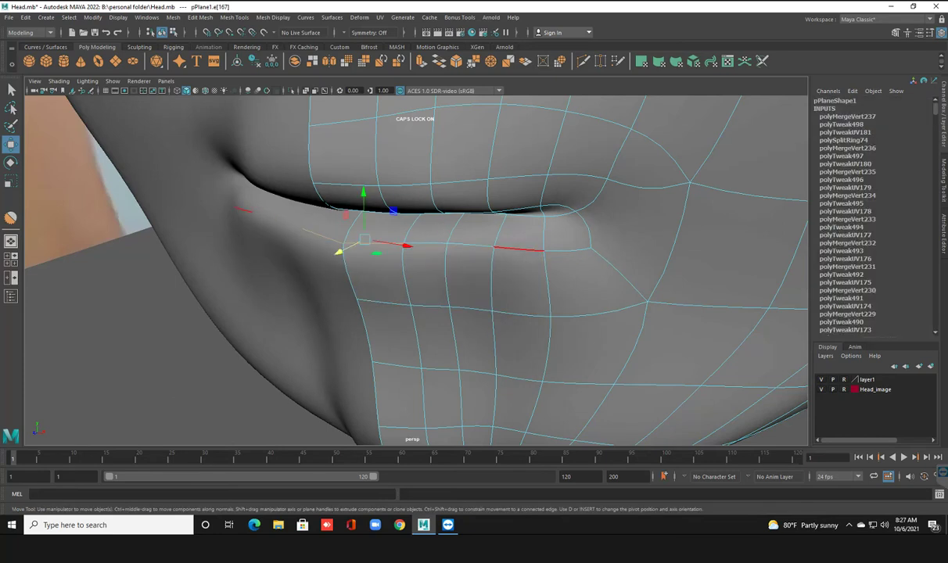
{"action": "mouse_move", "coordinate": [433, 202]}
{"action": "left_mouse_down"}
{"action": "mouse_move", "coordinate": [433, 188]}
{"action": "mouse_move", "coordinate": [433, 205]}
{"action": "mouse_move", "coordinate": [432, 197]}
{"action": "left_mouse_up"}
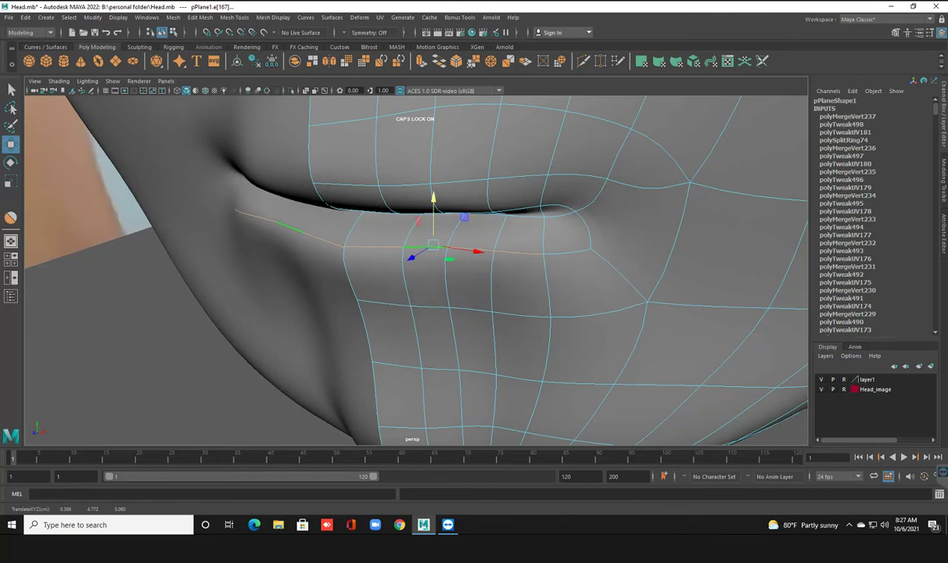
{"action": "mouse_move", "coordinate": [411, 257]}
{"action": "left_mouse_down"}
{"action": "mouse_move", "coordinate": [427, 248]}
{"action": "mouse_move", "coordinate": [409, 259]}
{"action": "left_mouse_up"}
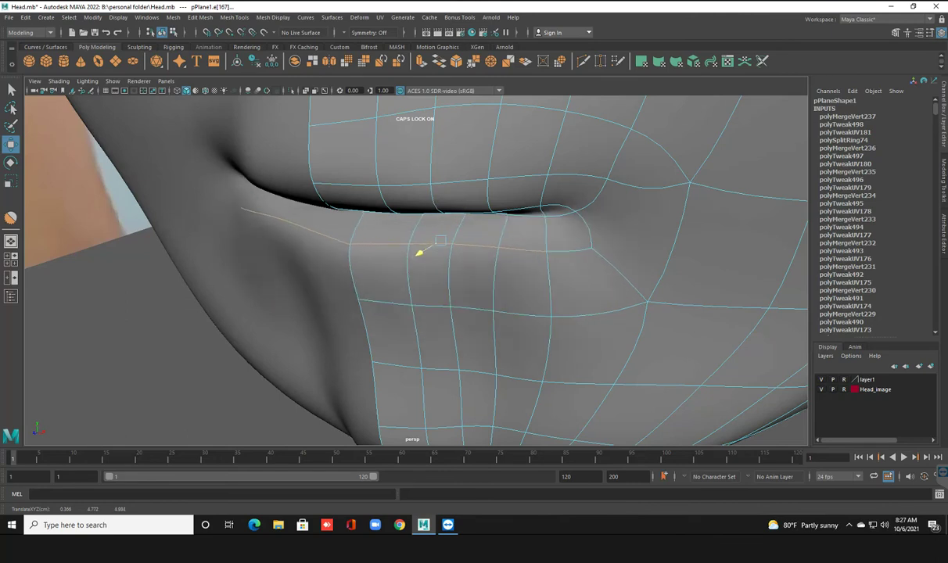
{"action": "mouse_move", "coordinate": [438, 266]}
{"action": "left_mouse_down", "text": "alt"}
{"action": "mouse_move", "coordinate": [470, 281]}
{"action": "mouse_move", "coordinate": [360, 269]}
{"action": "mouse_move", "coordinate": [485, 270]}
{"action": "left_mouse_up", "text": "alt"}
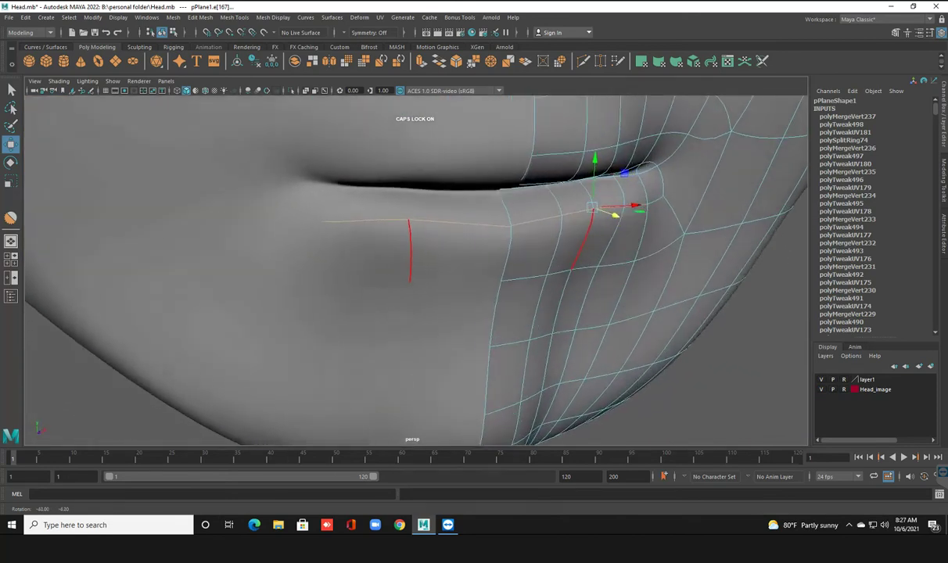
Step: Try sliding and raising the next lower-lip edge, then undo those adjustments
{"action": "left_click", "coordinate": [452, 286]}
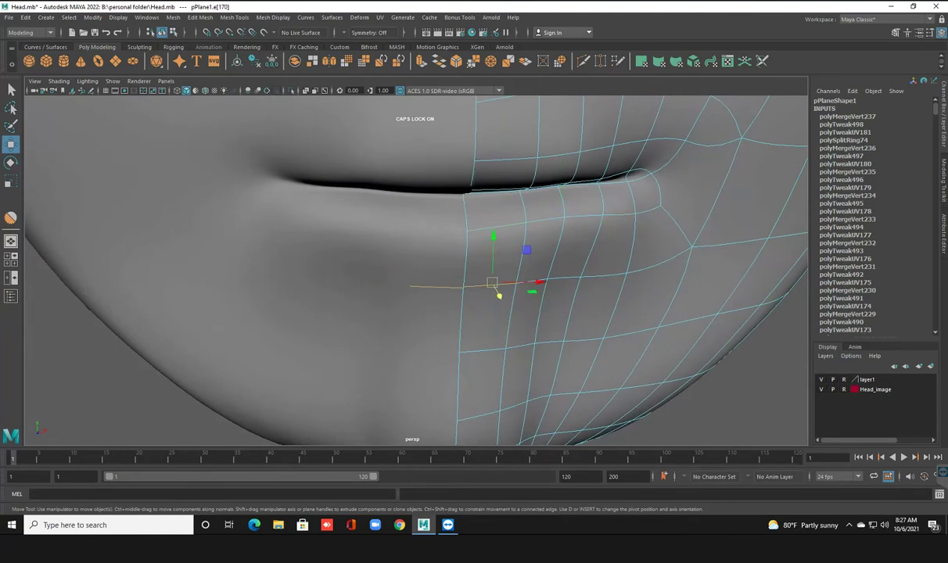
{"action": "left_click_drag", "start_coordinate": [540, 282], "coordinate": [596, 277]}
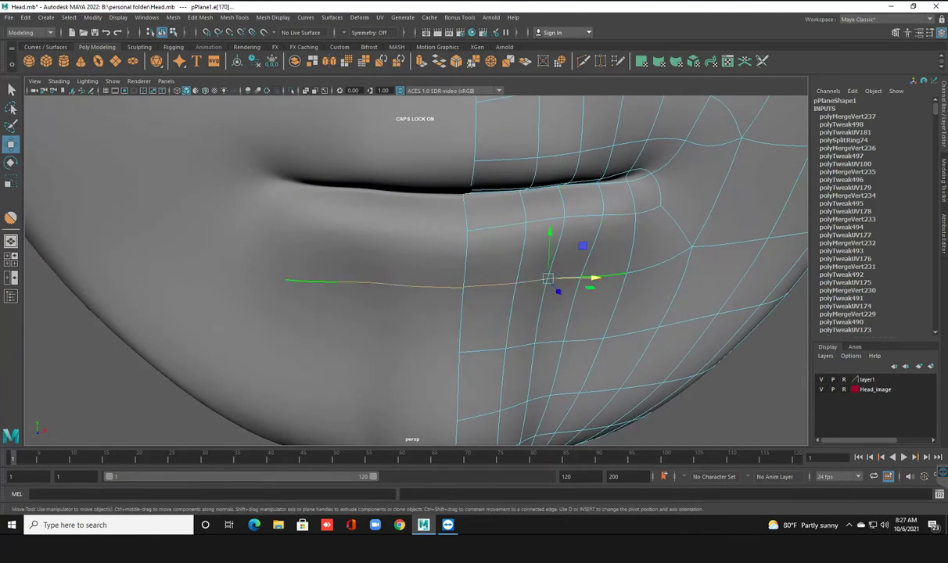
{"action": "mouse_move", "coordinate": [550, 233]}
{"action": "left_mouse_down"}
{"action": "mouse_move", "coordinate": [550, 217]}
{"action": "mouse_move", "coordinate": [557, 248]}
{"action": "left_mouse_up"}
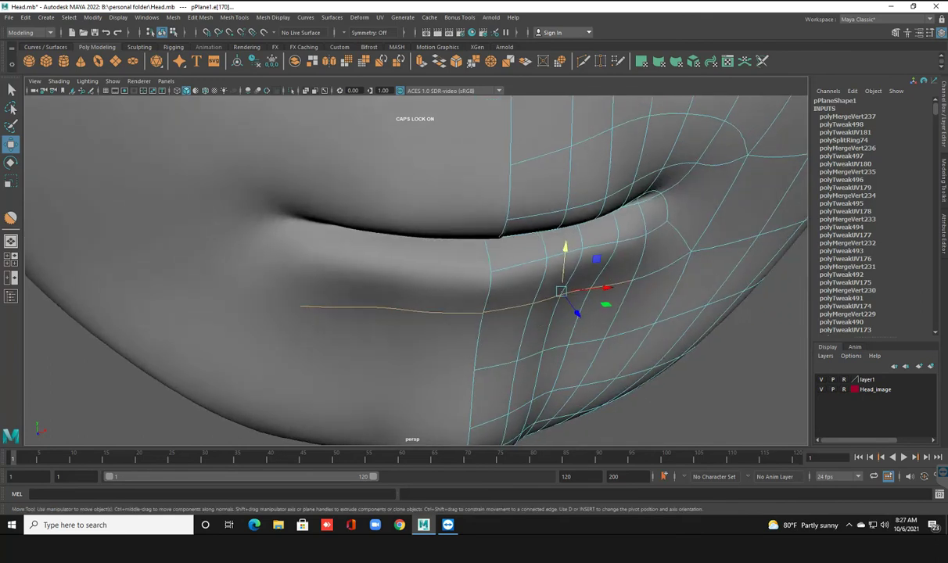
{"action": "left_click_drag", "start_coordinate": [581, 317], "coordinate": [583, 321]}
{"action": "mouse_move", "coordinate": [571, 258]}
{"action": "left_mouse_down"}
{"action": "mouse_move", "coordinate": [569, 278]}
{"action": "mouse_move", "coordinate": [501, 262]}
{"action": "mouse_move", "coordinate": [595, 264]}
{"action": "left_mouse_up"}
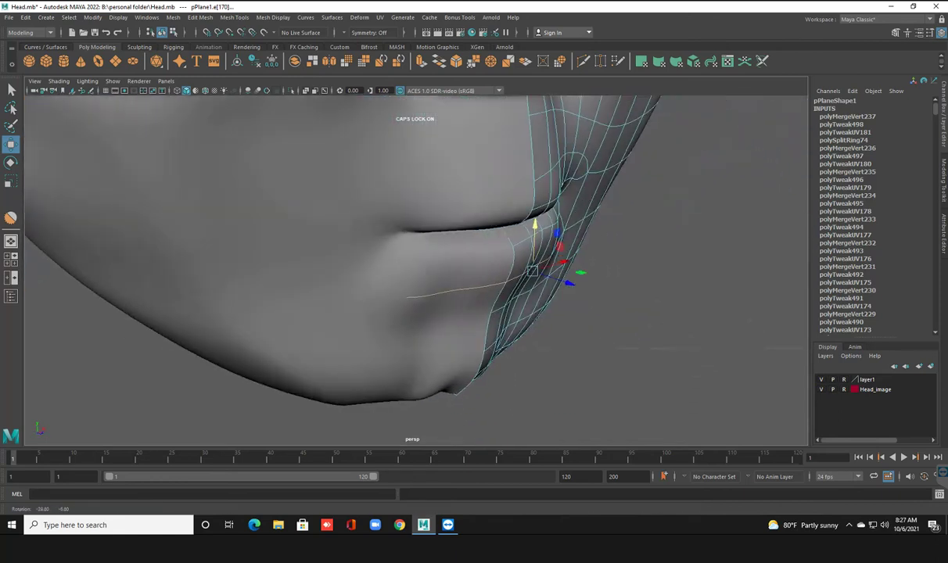
{"action": "key", "text": "ctrl+z"}
{"action": "key", "text": "ctrl+z"}
{"action": "key", "text": "ctrl+z"}
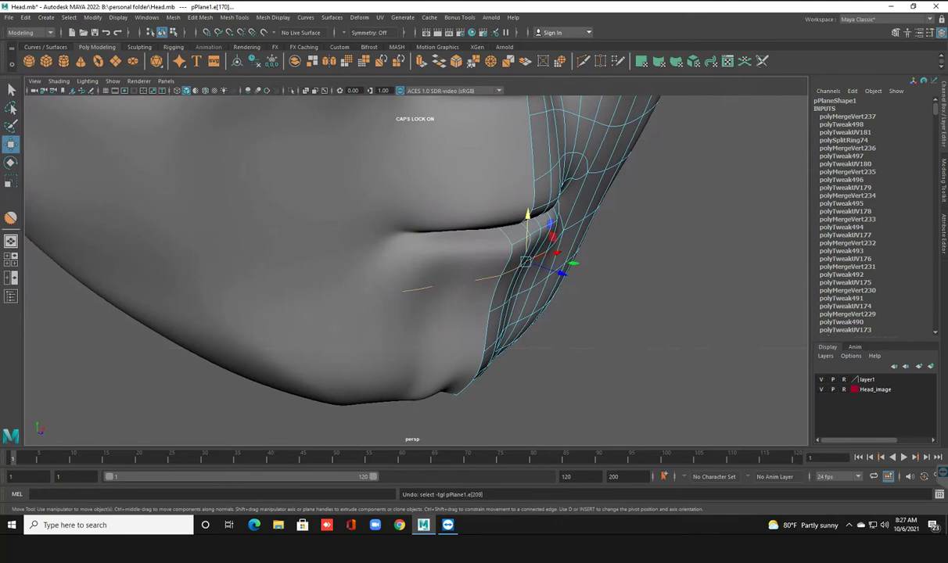
{"action": "key", "text": "ctrl+z"}
{"action": "key", "text": "ctrl+z"}
{"action": "key", "text": "ctrl+z"}
{"action": "key", "text": "ctrl+z"}
{"action": "key", "text": "ctrl+z"}
{"action": "key", "text": "ctrl+z"}
Step: In Edge mode, move the edges under the lip line to reshape the lower lip
{"action": "left_click_drag", "start_coordinate": [415, 266], "coordinate": [469, 259], "text": "alt"}
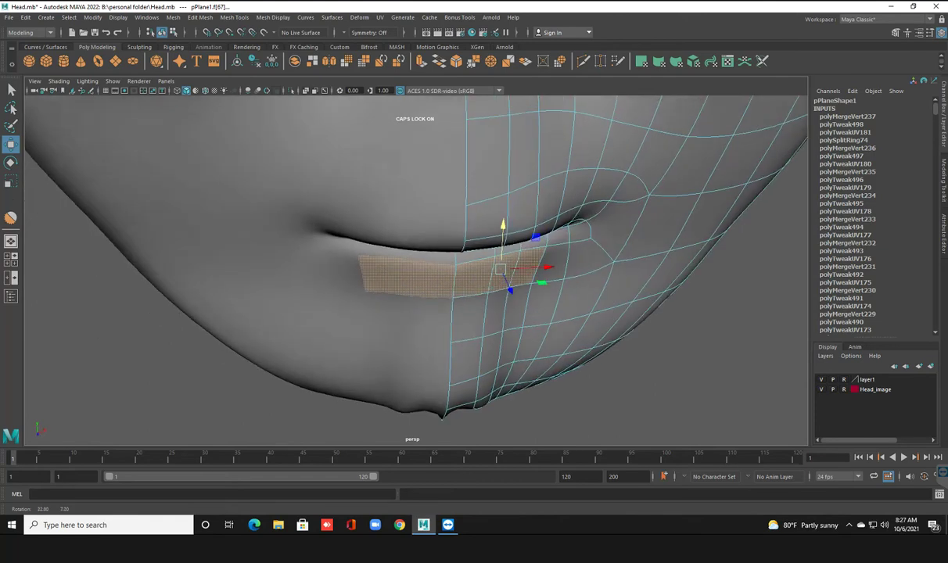
{"action": "left_click_drag", "start_coordinate": [414, 266], "coordinate": [438, 235], "text": "alt"}
{"action": "key", "text": "F10"}
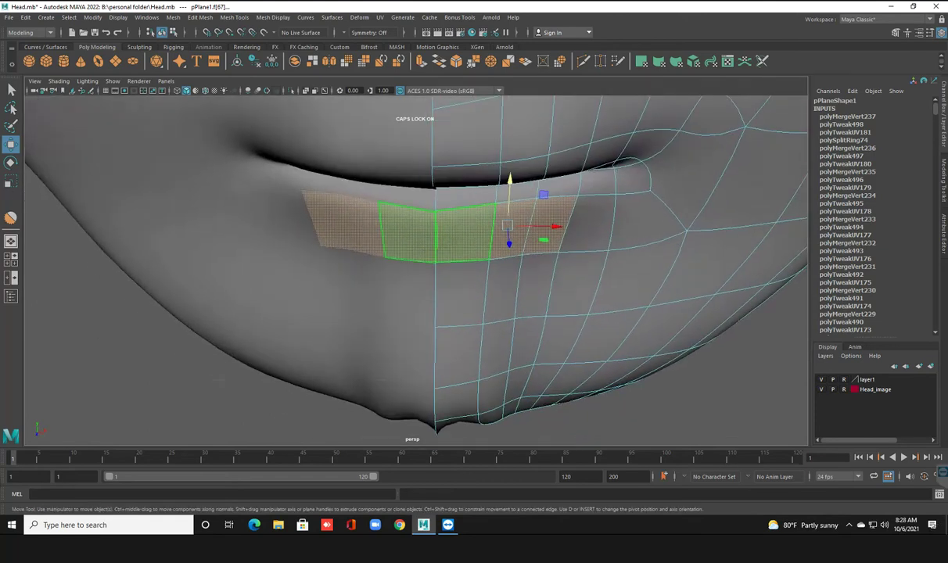
{"action": "left_click", "coordinate": [422, 207]}
{"action": "left_click", "coordinate": [532, 195]}
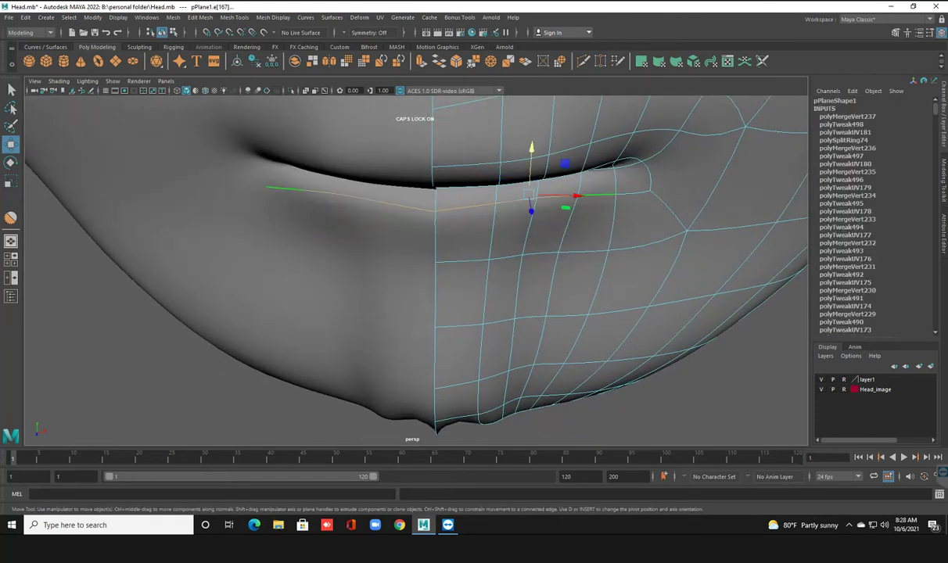
{"action": "mouse_move", "coordinate": [531, 149]}
{"action": "left_mouse_down"}
{"action": "mouse_move", "coordinate": [532, 217]}
{"action": "mouse_move", "coordinate": [391, 234]}
{"action": "left_mouse_up"}
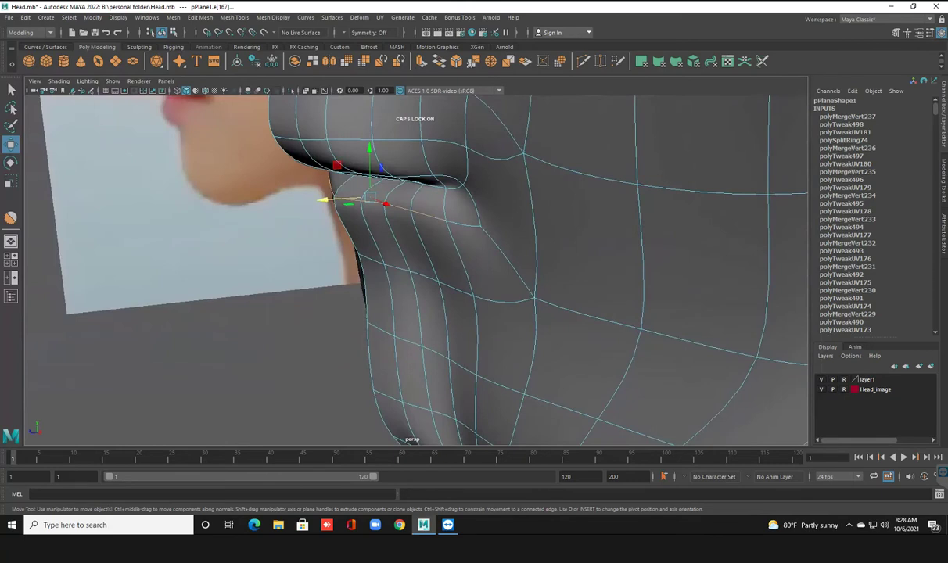
{"action": "left_click_drag", "start_coordinate": [328, 201], "coordinate": [294, 202]}
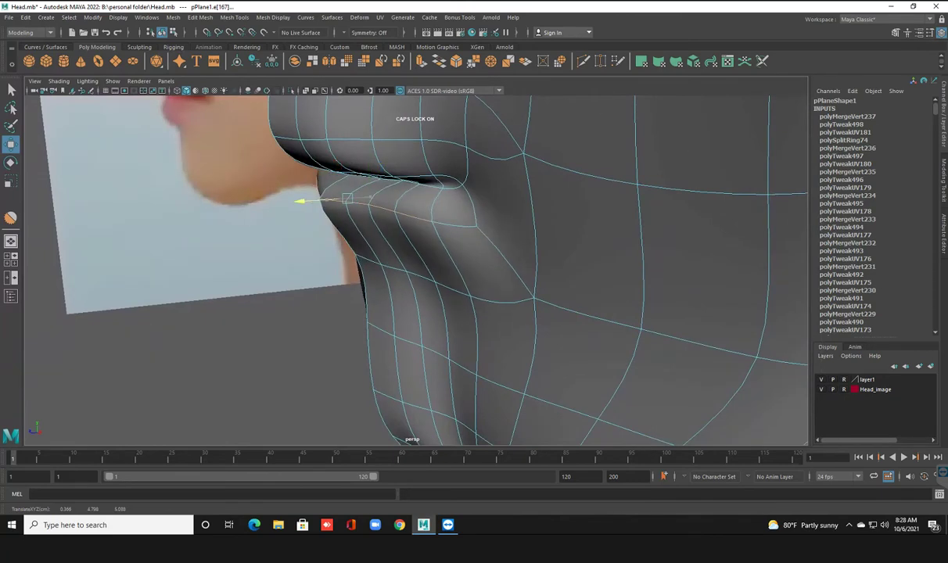
{"action": "mouse_move", "coordinate": [294, 201]}
{"action": "left_mouse_down", "text": "alt"}
{"action": "mouse_move", "coordinate": [352, 258]}
{"action": "mouse_move", "coordinate": [376, 160]}
{"action": "left_mouse_up", "text": "alt"}
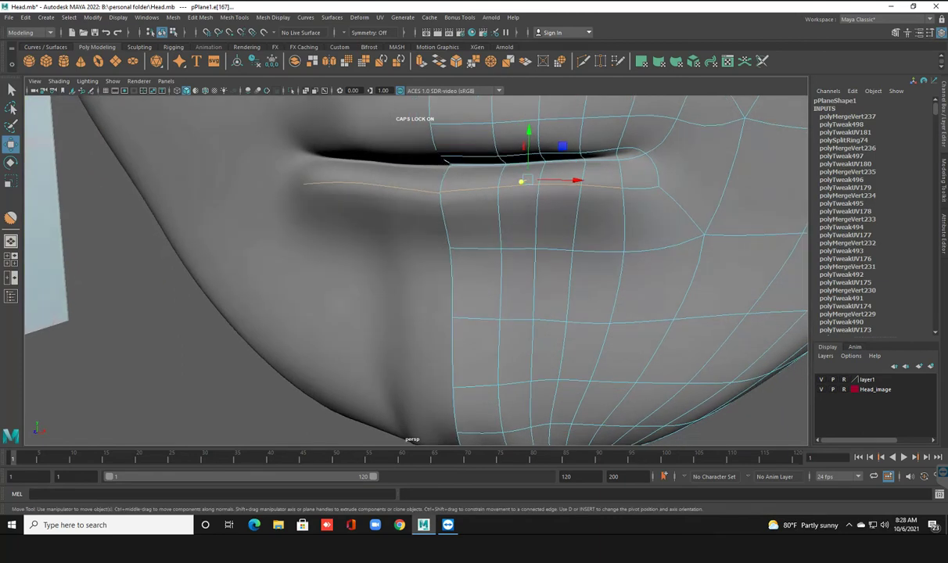
{"action": "right_click_drag", "start_coordinate": [476, 161], "coordinate": [475, 133]}
{"action": "mouse_move", "coordinate": [568, 127]}
{"action": "right_mouse_down", "text": "shift"}
{"action": "mouse_move", "coordinate": [505, 142]}
{"action": "mouse_move", "coordinate": [479, 124]}
{"action": "right_mouse_up", "text": "shift"}
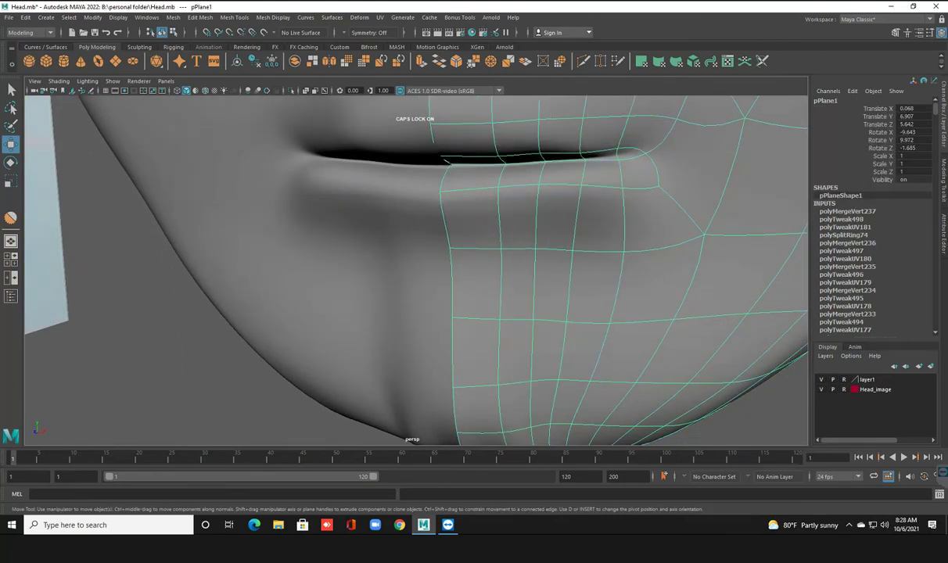
Step: Cut a new edge line across the lower lip with Multi-Cut
{"action": "left_click", "coordinate": [442, 211]}
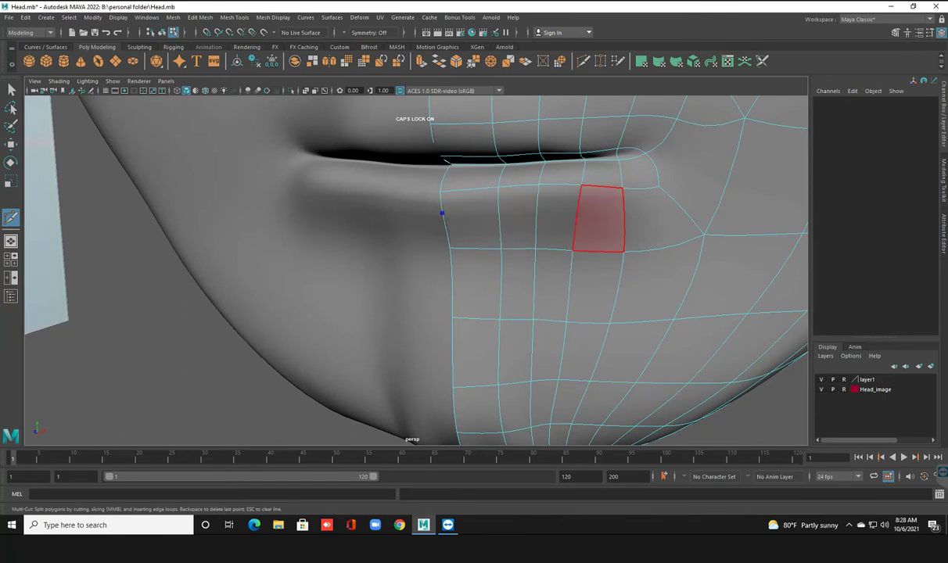
{"action": "left_click", "coordinate": [678, 202]}
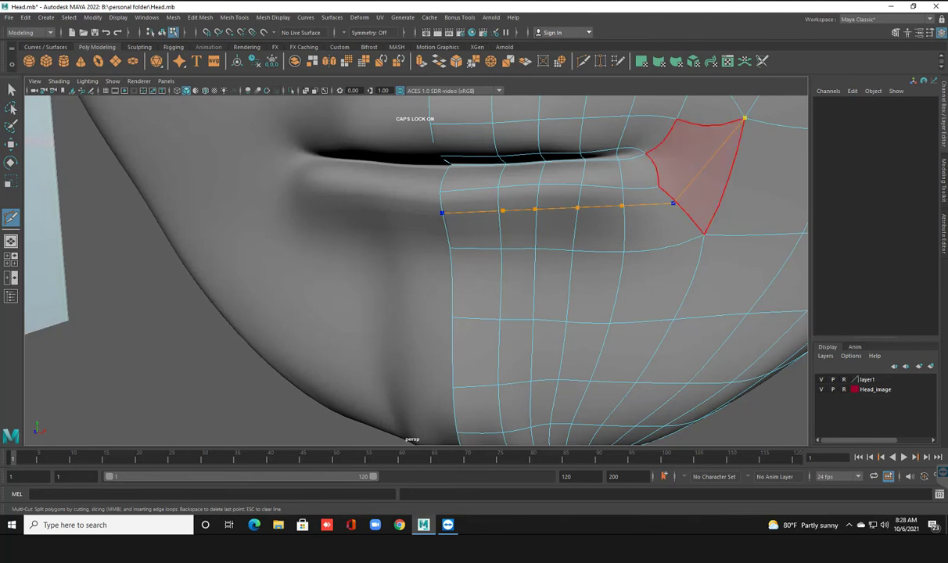
{"action": "key", "text": "Return"}
{"action": "key", "text": "q"}
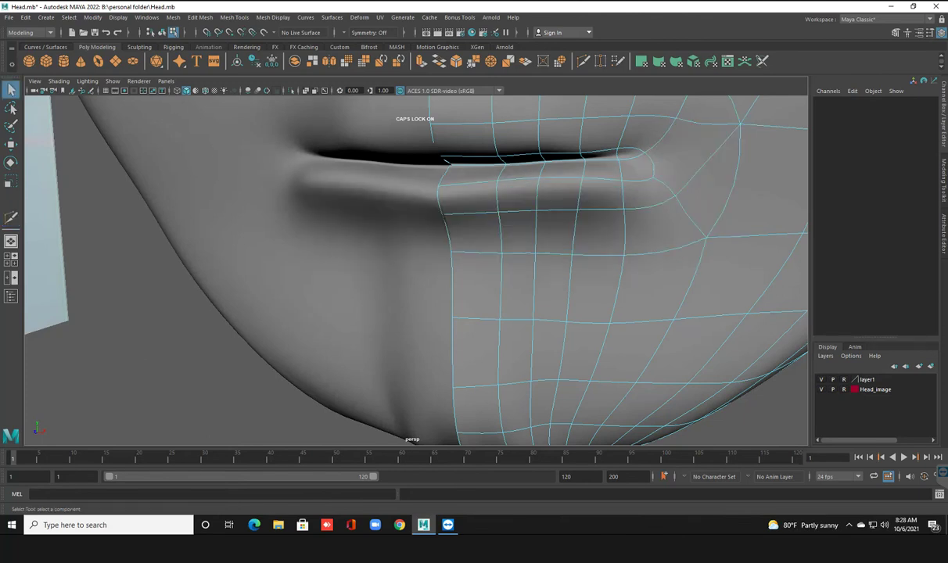
Step: Select the new lower-lip edge loop and move it up and to the right
{"action": "double_click", "coordinate": [422, 212]}
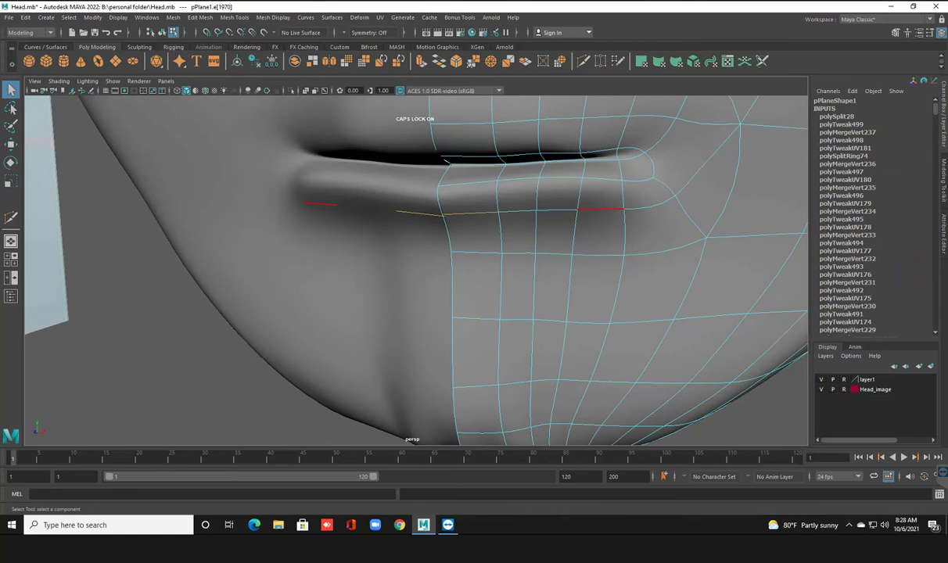
{"action": "key", "text": "w"}
{"action": "mouse_move", "coordinate": [525, 213]}
{"action": "left_mouse_down", "text": "alt"}
{"action": "mouse_move", "coordinate": [529, 272]}
{"action": "mouse_move", "coordinate": [513, 176]}
{"action": "mouse_move", "coordinate": [494, 260]}
{"action": "left_mouse_up", "text": "alt"}
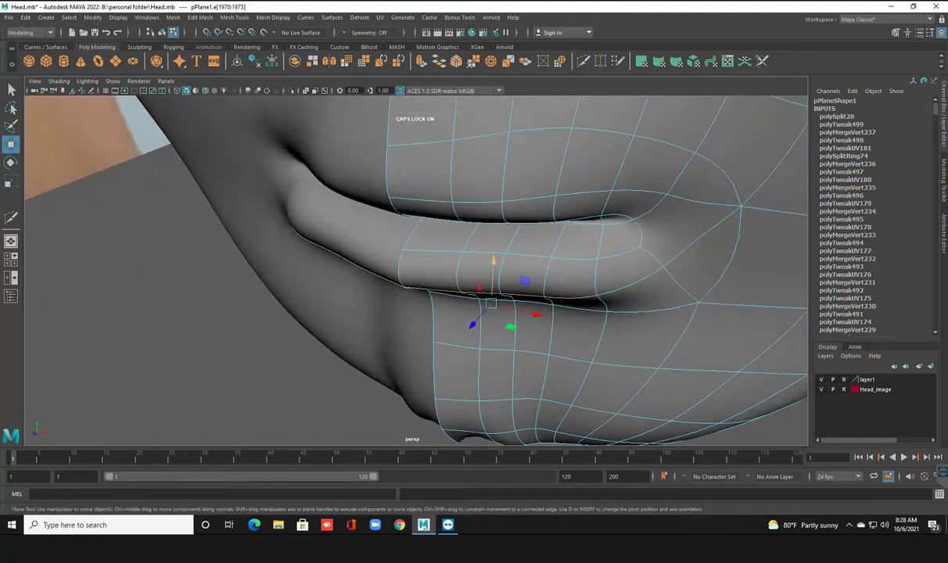
{"action": "mouse_move", "coordinate": [473, 323]}
{"action": "left_mouse_down"}
{"action": "mouse_move", "coordinate": [508, 274]}
{"action": "mouse_move", "coordinate": [568, 268]}
{"action": "mouse_move", "coordinate": [592, 212]}
{"action": "mouse_move", "coordinate": [470, 234]}
{"action": "left_mouse_up"}
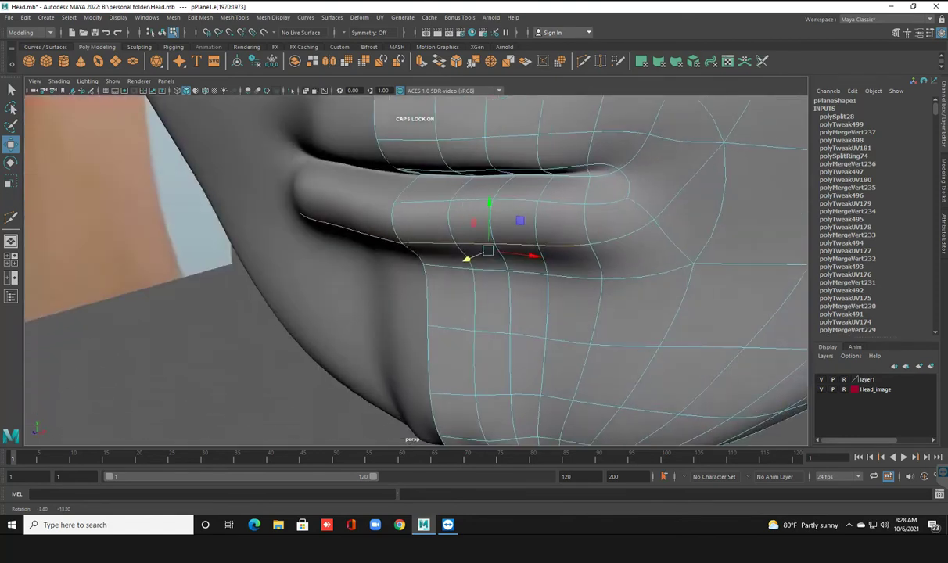
{"action": "left_click_drag", "start_coordinate": [390, 261], "coordinate": [397, 317]}
{"action": "left_click_drag", "start_coordinate": [474, 274], "coordinate": [474, 330]}
Step: Move the rightmost lower-lip edge up and to the right
{"action": "left_click", "coordinate": [568, 247]}
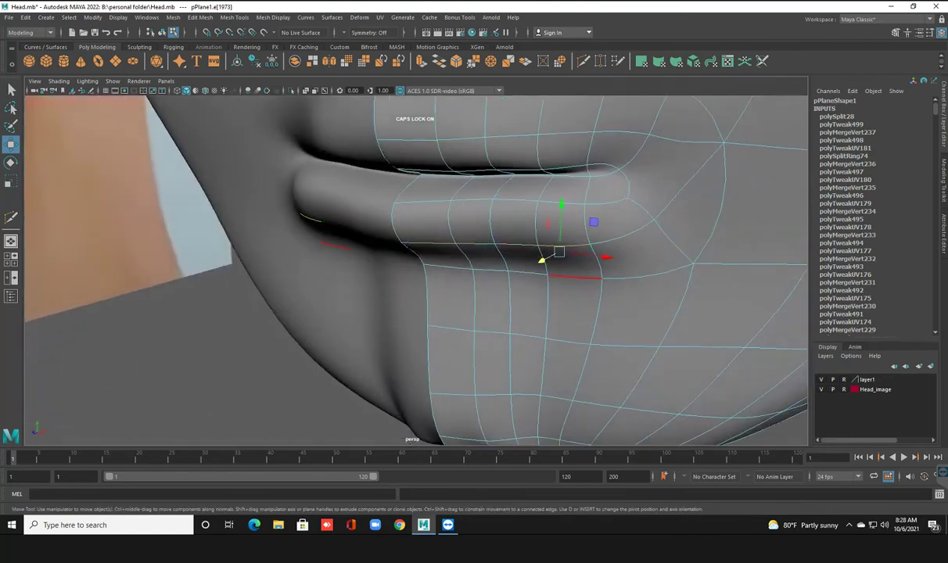
{"action": "left_click_drag", "start_coordinate": [567, 247], "coordinate": [610, 266], "text": "alt"}
{"action": "middle_click_drag", "start_coordinate": [561, 290], "coordinate": [569, 279]}
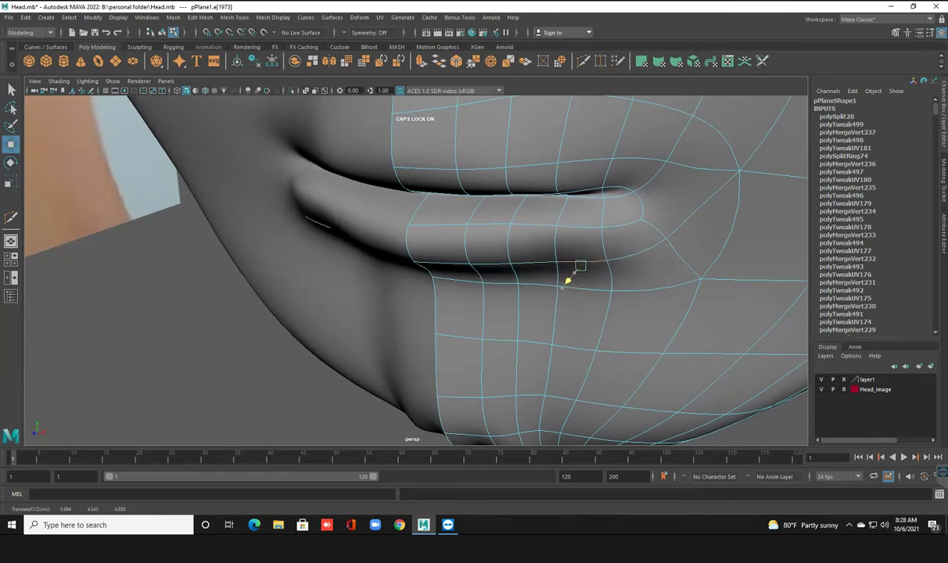
{"action": "left_click_drag", "start_coordinate": [582, 266], "coordinate": [469, 235], "text": "alt"}
{"action": "scroll", "coordinate": [548, 258], "scroll_direction": "down", "scroll_amount": 3}
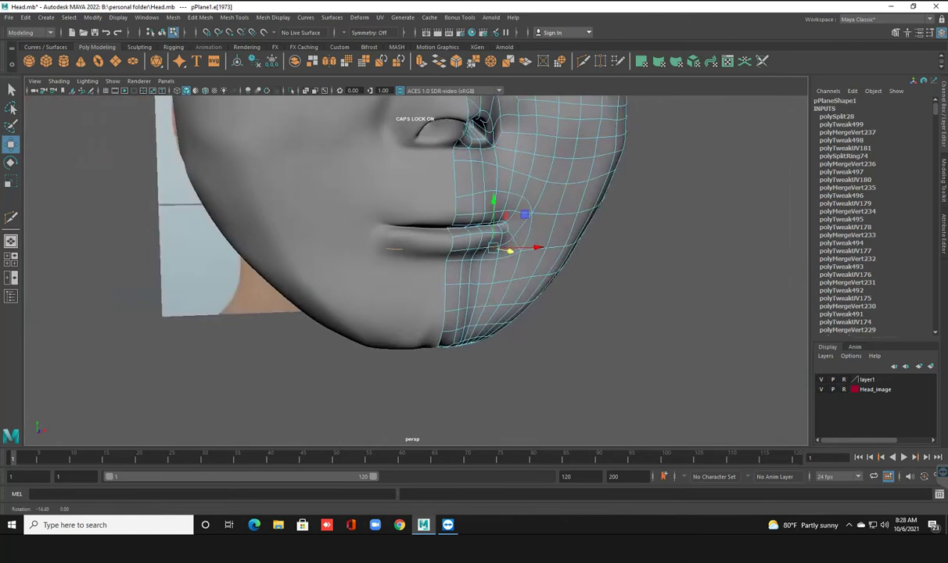
Step: Return to object mode and reselect the half-face mesh from a three-quarter view
{"action": "key", "text": "F8"}
{"action": "left_click", "coordinate": [120, 150]}
{"action": "scroll", "coordinate": [120, 151], "scroll_direction": "down", "scroll_amount": 3}
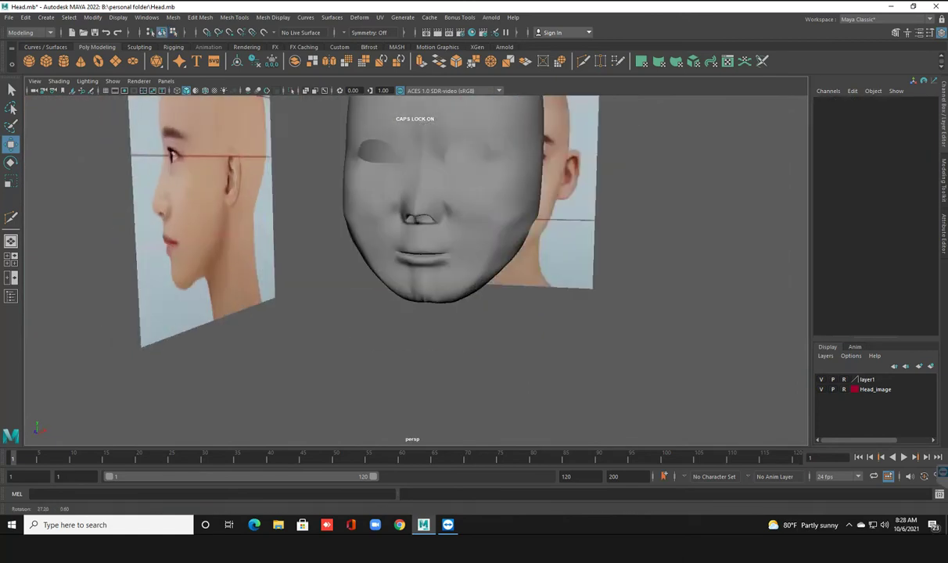
{"action": "left_click_drag", "start_coordinate": [119, 151], "coordinate": [142, 154], "text": "alt"}
{"action": "scroll", "coordinate": [422, 234], "scroll_direction": "up", "scroll_amount": 3}
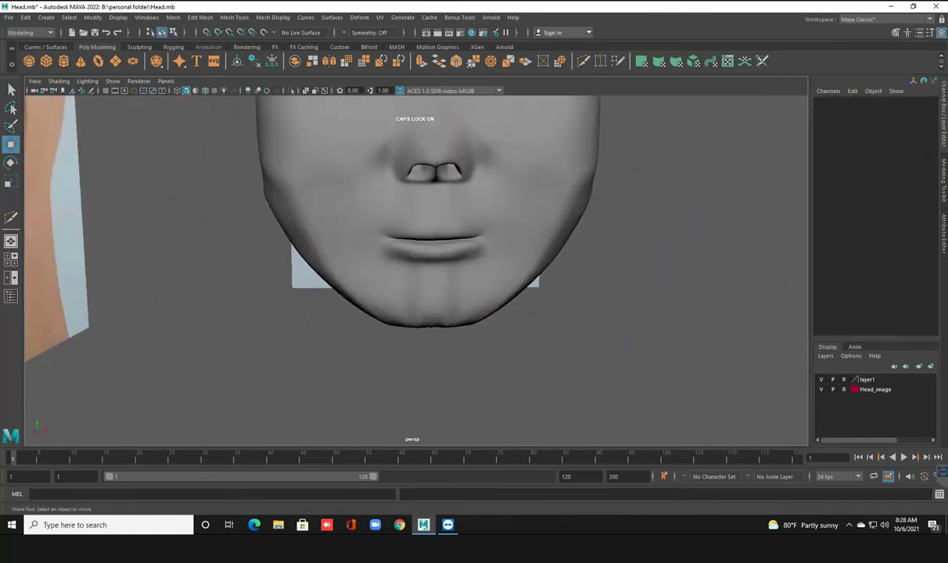
{"action": "scroll", "coordinate": [422, 235], "scroll_direction": "up", "scroll_amount": 3}
{"action": "scroll", "coordinate": [423, 234], "scroll_direction": "up", "scroll_amount": 2}
{"action": "left_click", "coordinate": [548, 235]}
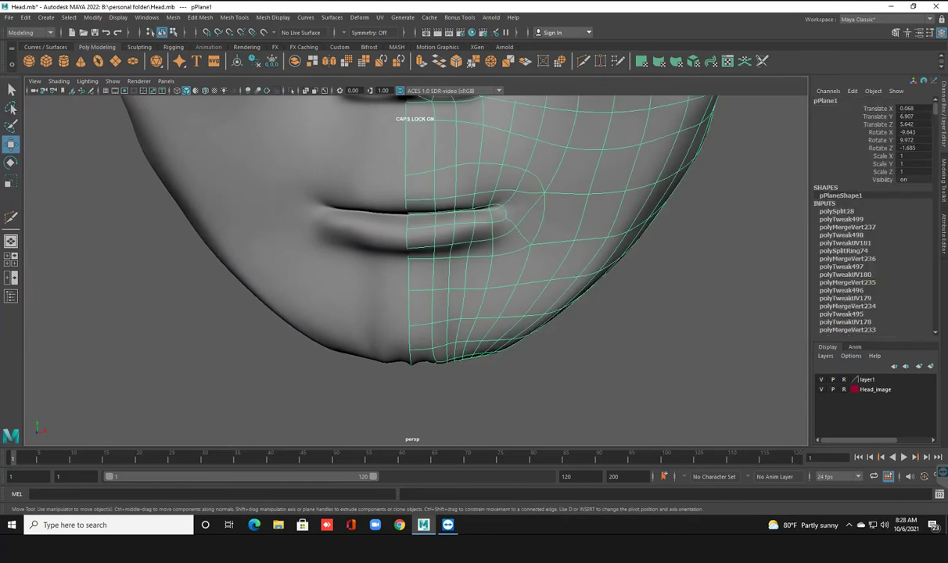
{"action": "left_click_drag", "start_coordinate": [548, 235], "coordinate": [470, 235], "text": "alt"}
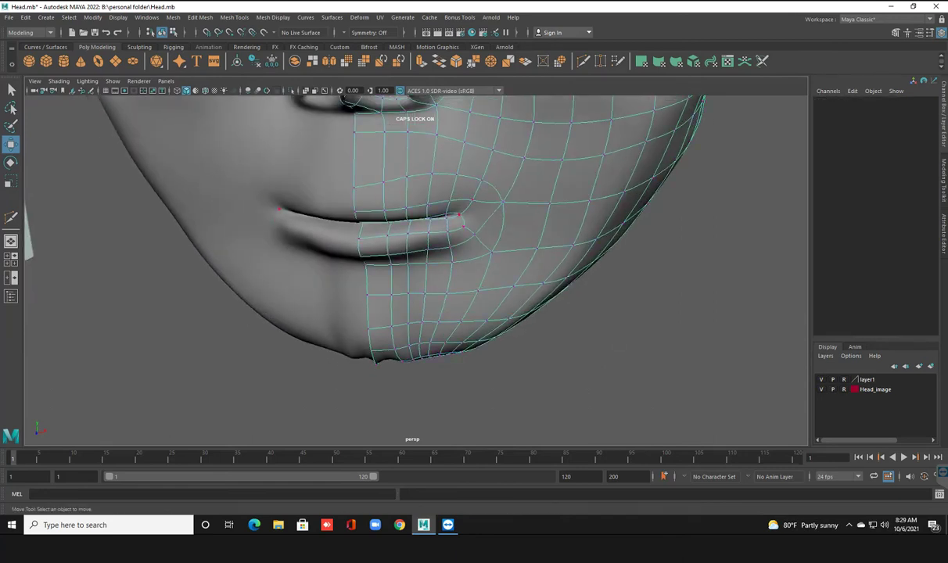
Step: Push the lip-corner edge outward and adjust it vertically
{"action": "left_click", "coordinate": [463, 226]}
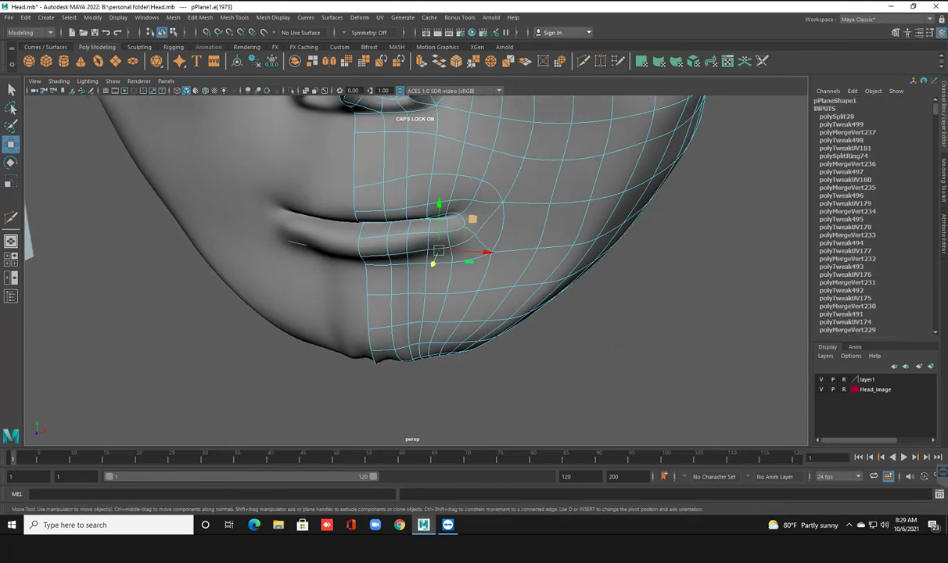
{"action": "left_click", "coordinate": [461, 221]}
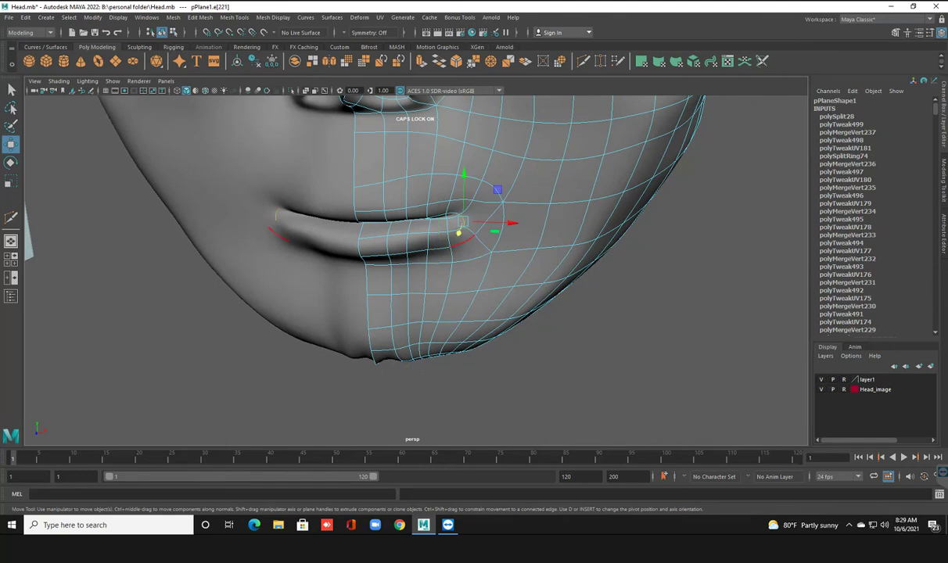
{"action": "mouse_move", "coordinate": [463, 225]}
{"action": "left_mouse_down"}
{"action": "mouse_move", "coordinate": [479, 219]}
{"action": "mouse_move", "coordinate": [478, 202]}
{"action": "mouse_move", "coordinate": [501, 196]}
{"action": "left_mouse_up"}
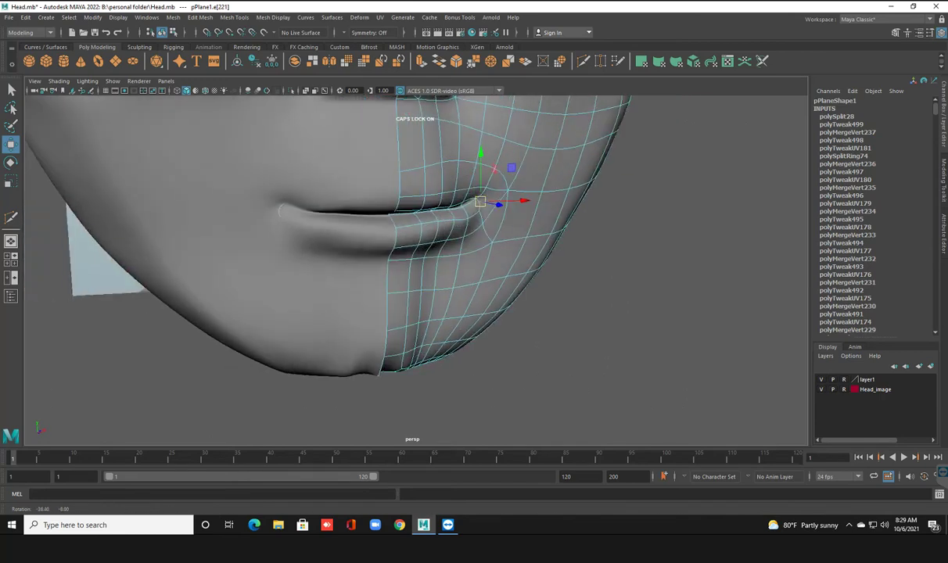
{"action": "left_click_drag", "start_coordinate": [479, 156], "coordinate": [481, 161]}
{"action": "right_click_drag", "start_coordinate": [432, 215], "coordinate": [493, 174]}
Step: Deselect the mesh, view the head from below and save Head.mb
{"action": "left_click", "coordinate": [626, 375]}
{"action": "scroll", "coordinate": [626, 375], "scroll_direction": "down", "scroll_amount": 3}
{"action": "mouse_move", "coordinate": [392, 234]}
{"action": "left_mouse_down", "text": "alt"}
{"action": "mouse_move", "coordinate": [383, 172]}
{"action": "mouse_move", "coordinate": [387, 180]}
{"action": "mouse_move", "coordinate": [391, 165]}
{"action": "mouse_move", "coordinate": [415, 226]}
{"action": "mouse_move", "coordinate": [438, 243]}
{"action": "mouse_move", "coordinate": [493, 227]}
{"action": "mouse_move", "coordinate": [422, 231]}
{"action": "left_mouse_up", "text": "alt"}
{"action": "key", "text": "ctrl+s"}
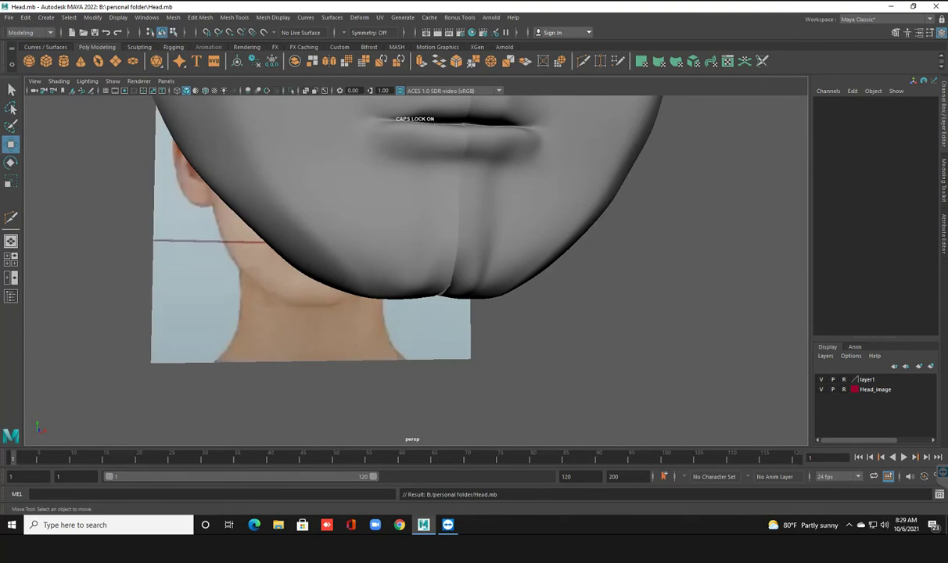
{"action": "left_click_drag", "start_coordinate": [414, 195], "coordinate": [415, 313], "text": "alt"}
Step: Switch the face mesh to Vertex mode and move a vertex on its open border
{"action": "left_click_drag", "start_coordinate": [438, 258], "coordinate": [508, 251], "text": "alt"}
{"action": "left_click", "coordinate": [519, 252]}
{"action": "right_click", "coordinate": [518, 252]}
{"action": "left_click", "coordinate": [472, 252]}
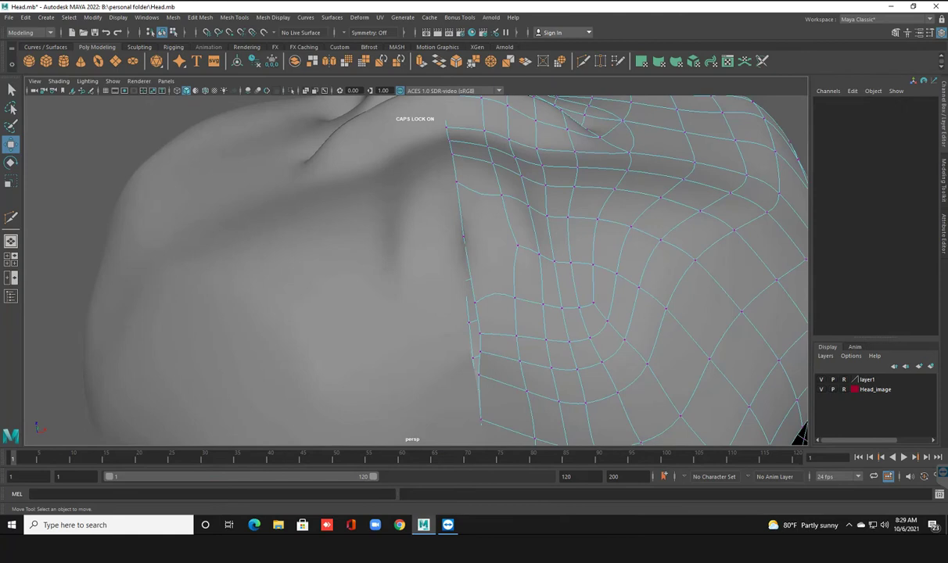
{"action": "left_click", "coordinate": [462, 235]}
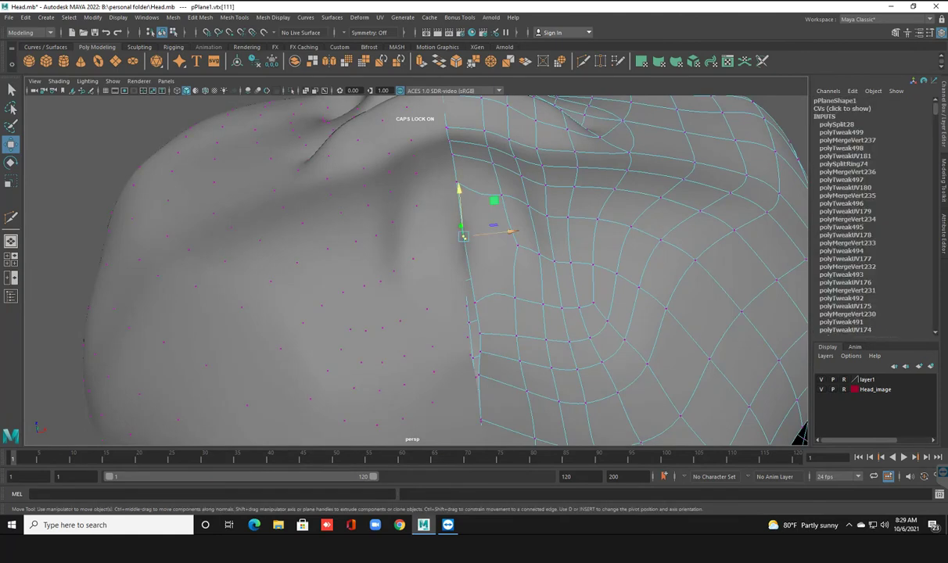
{"action": "middle_click_drag", "start_coordinate": [438, 195], "coordinate": [440, 227]}
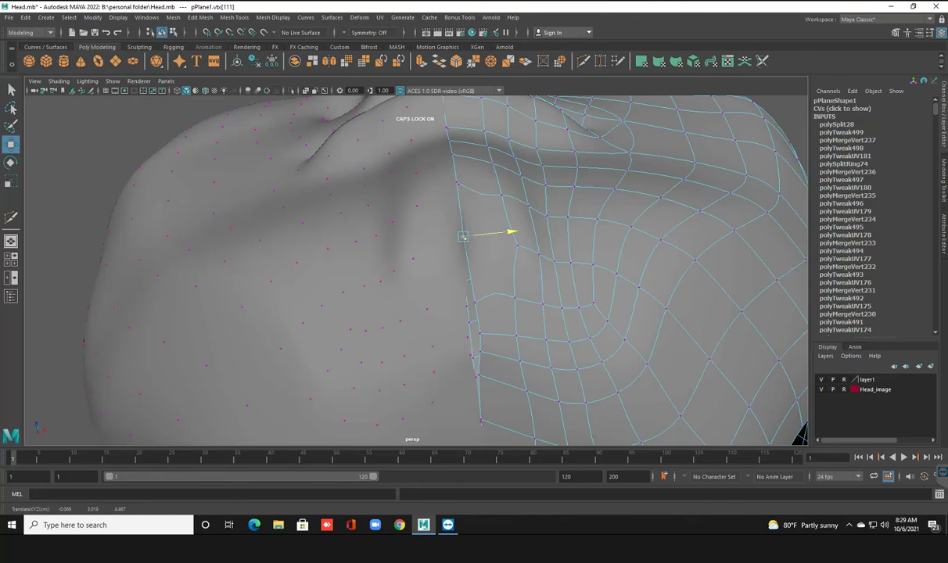
Step: Adjust the lower border vertices, pulling the bottom one down to straighten the border
{"action": "left_click", "coordinate": [470, 303]}
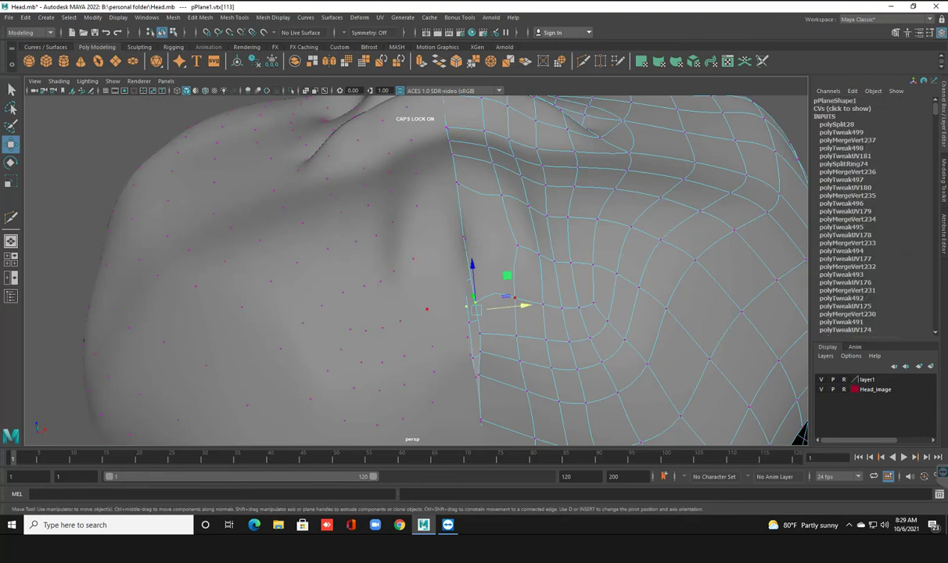
{"action": "left_click", "coordinate": [426, 308]}
{"action": "left_click", "coordinate": [473, 303]}
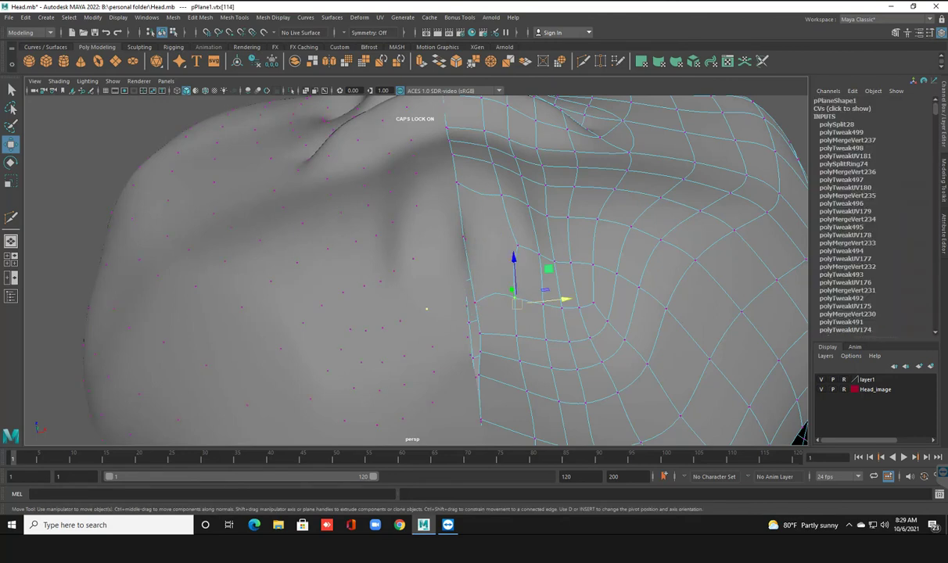
{"action": "middle_click_drag", "start_coordinate": [474, 306], "coordinate": [473, 306]}
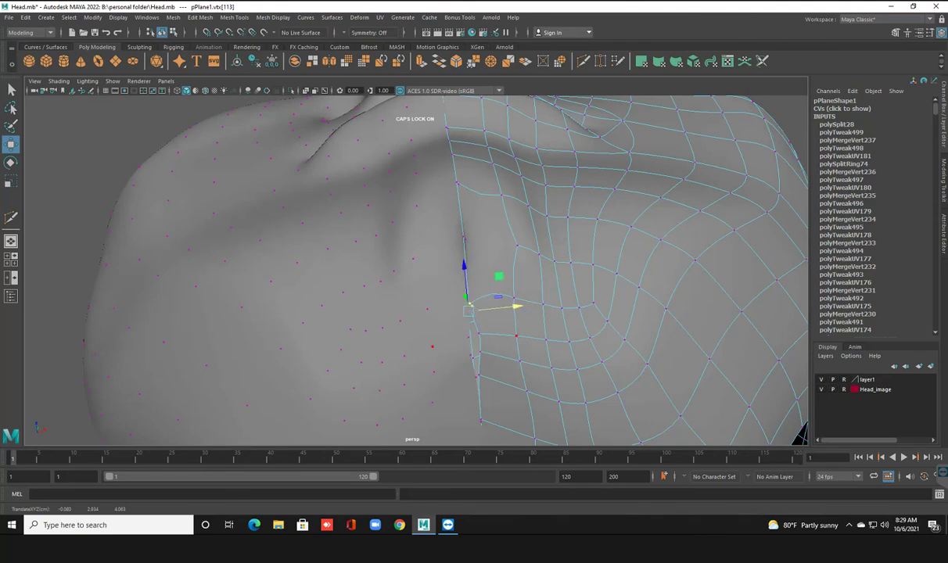
{"action": "scroll", "coordinate": [466, 368], "scroll_direction": "up", "scroll_amount": 2}
{"action": "scroll", "coordinate": [465, 367], "scroll_direction": "up", "scroll_amount": 2}
{"action": "scroll", "coordinate": [466, 368], "scroll_direction": "up", "scroll_amount": 1}
{"action": "left_click", "coordinate": [508, 259]}
{"action": "middle_click_drag", "start_coordinate": [485, 269], "coordinate": [477, 278]}
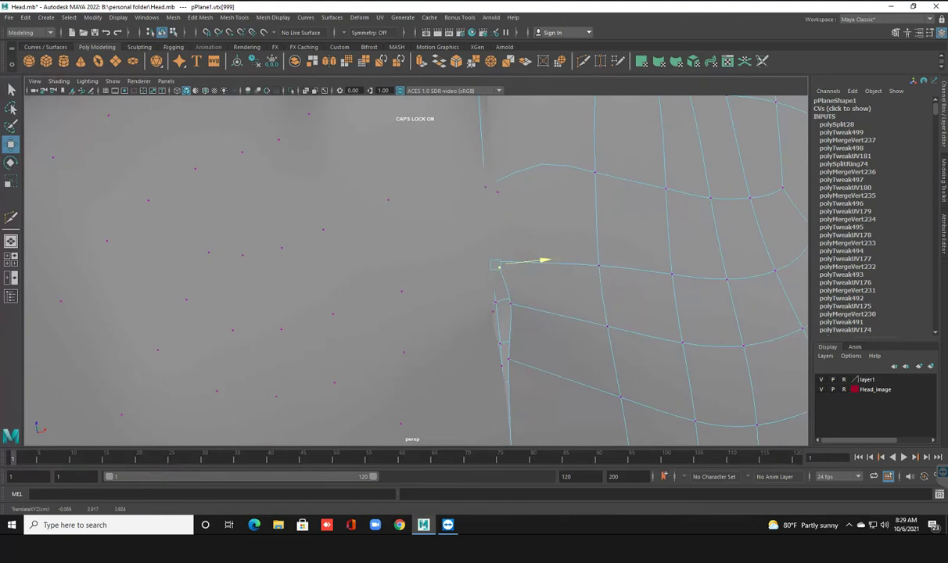
{"action": "left_click", "coordinate": [492, 312]}
{"action": "middle_click_drag", "start_coordinate": [493, 313], "coordinate": [488, 363]}
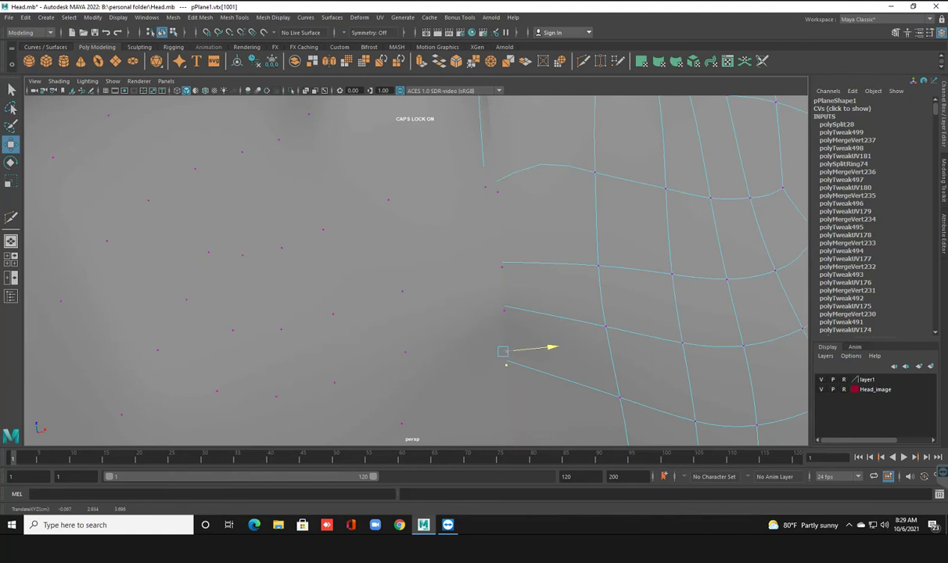
Step: Inspect the jaw underside, switch to Edge mode and clear the selection
{"action": "middle_click_drag", "start_coordinate": [482, 281], "coordinate": [466, 120], "text": "alt"}
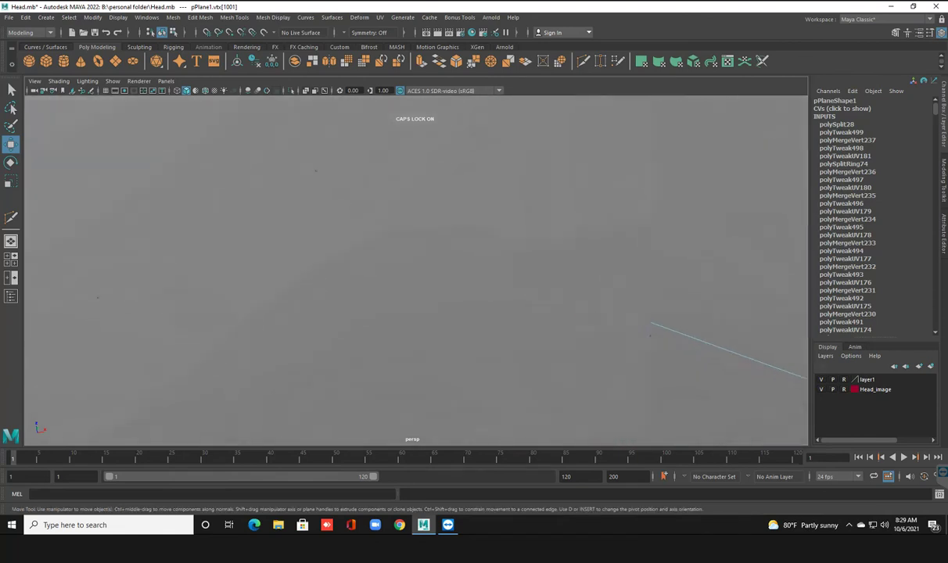
{"action": "scroll", "coordinate": [415, 270], "scroll_direction": "down", "scroll_amount": 5}
{"action": "scroll", "coordinate": [415, 270], "scroll_direction": "down", "scroll_amount": 5}
{"action": "scroll", "coordinate": [415, 270], "scroll_direction": "up", "scroll_amount": 5}
{"action": "scroll", "coordinate": [415, 270], "scroll_direction": "down", "scroll_amount": 5}
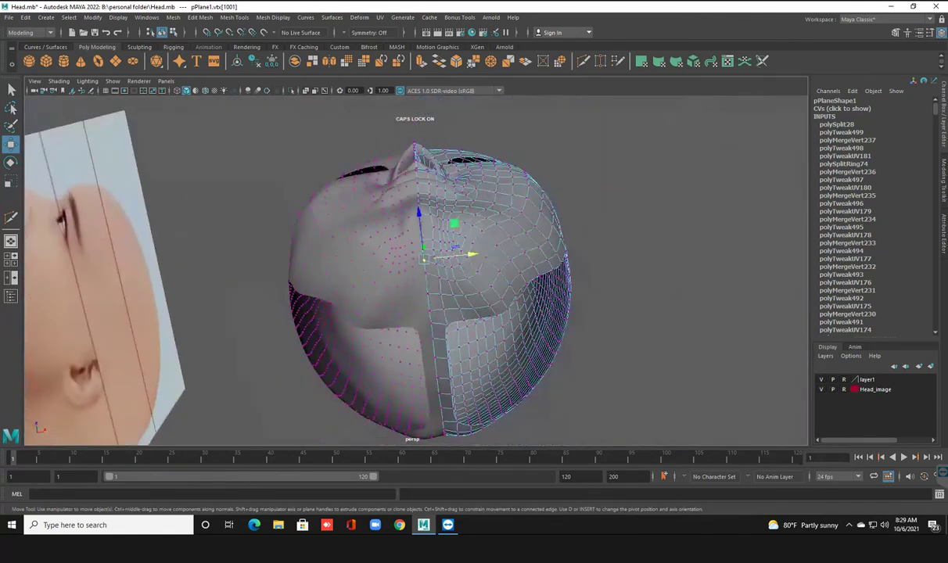
{"action": "mouse_move", "coordinate": [415, 270]}
{"action": "left_mouse_down", "text": "alt"}
{"action": "mouse_move", "coordinate": [414, 196]}
{"action": "mouse_move", "coordinate": [548, 203]}
{"action": "left_mouse_up", "text": "alt"}
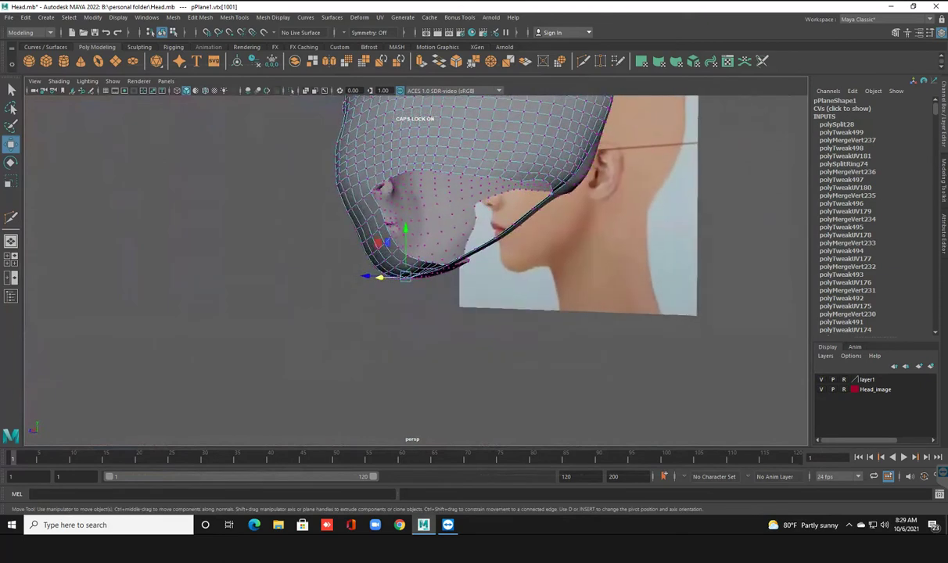
{"action": "scroll", "coordinate": [415, 235], "scroll_direction": "up", "scroll_amount": 2}
{"action": "right_click_drag", "start_coordinate": [418, 250], "coordinate": [402, 213]}
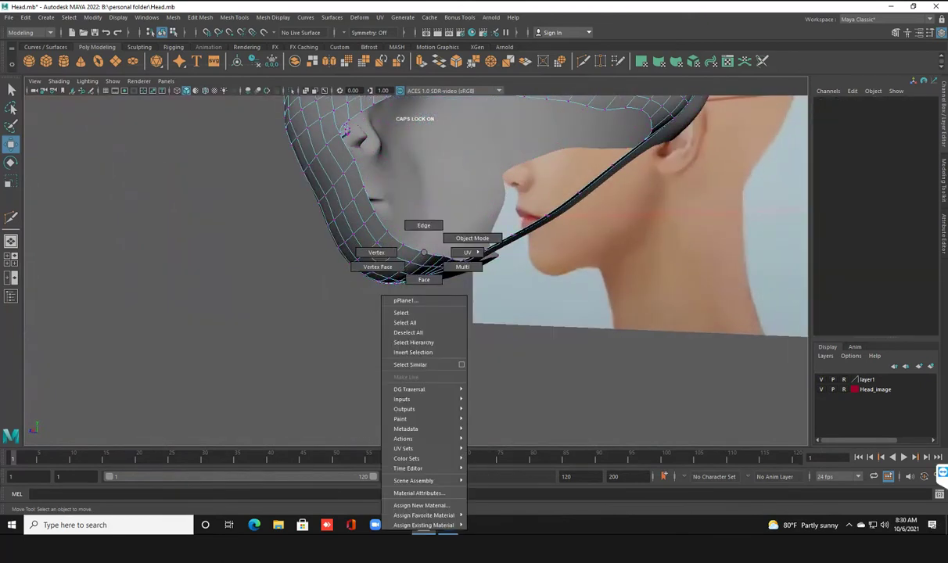
{"action": "left_click", "coordinate": [196, 360]}
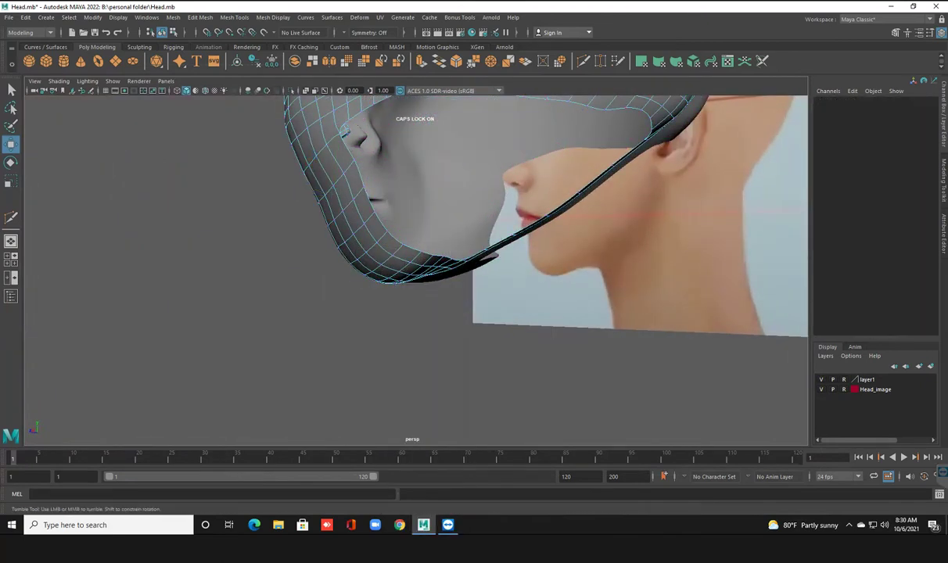
Step: Show top, perspective, front and side views together in the four-pane layout
{"action": "scroll", "coordinate": [415, 266], "scroll_direction": "up", "scroll_amount": 5}
{"action": "scroll", "coordinate": [415, 266], "scroll_direction": "down", "scroll_amount": 5}
{"action": "mouse_move", "coordinate": [415, 266]}
{"action": "left_mouse_down", "text": "alt"}
{"action": "mouse_move", "coordinate": [470, 266]}
{"action": "mouse_move", "coordinate": [517, 250]}
{"action": "left_mouse_up", "text": "alt"}
{"action": "scroll", "coordinate": [415, 266], "scroll_direction": "down", "scroll_amount": 5}
{"action": "scroll", "coordinate": [415, 266], "scroll_direction": "up", "scroll_amount": 5}
{"action": "left_click_drag", "start_coordinate": [414, 266], "coordinate": [485, 258], "text": "alt"}
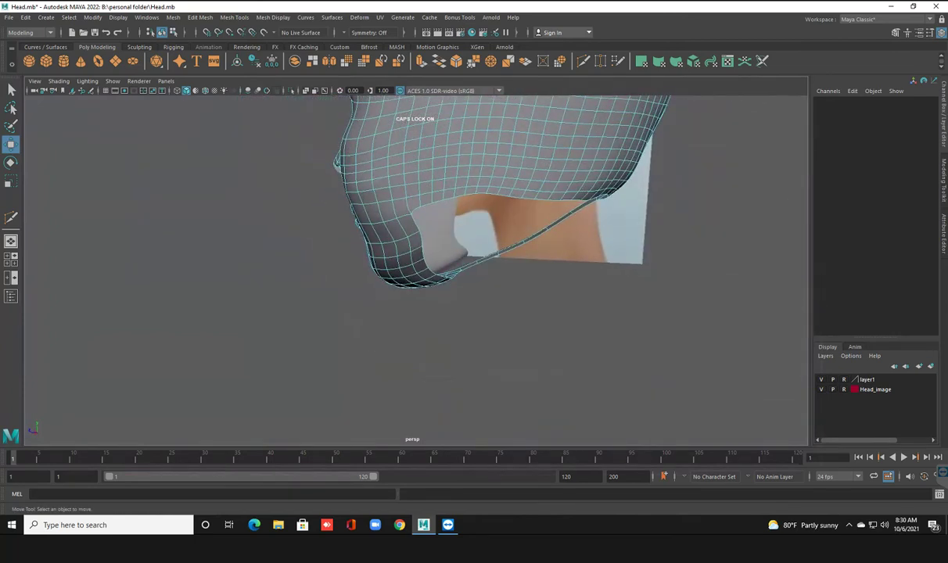
{"action": "key", "text": "space"}
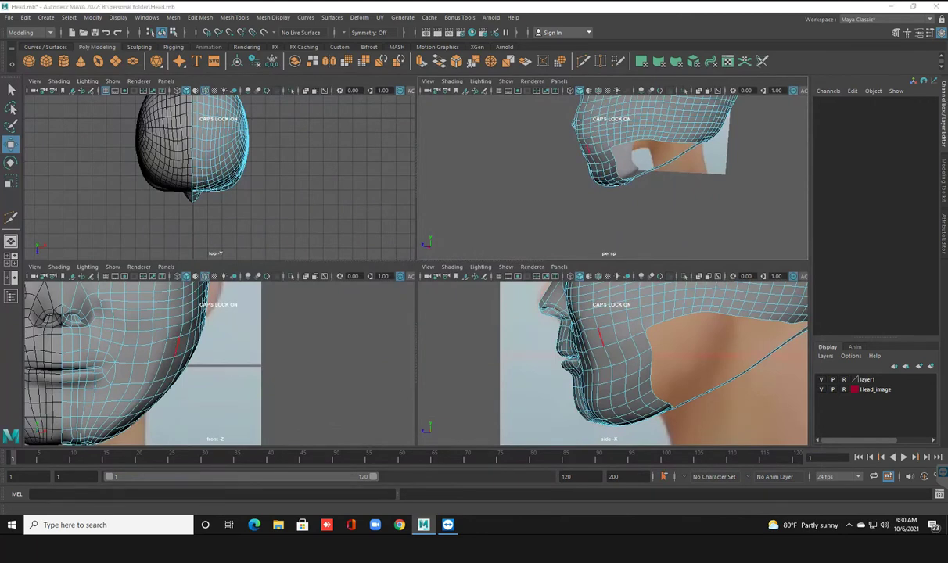
Step: Maximize and frame the side view on the jaw, test-selecting jawline and corner edges
{"action": "key", "text": "space"}
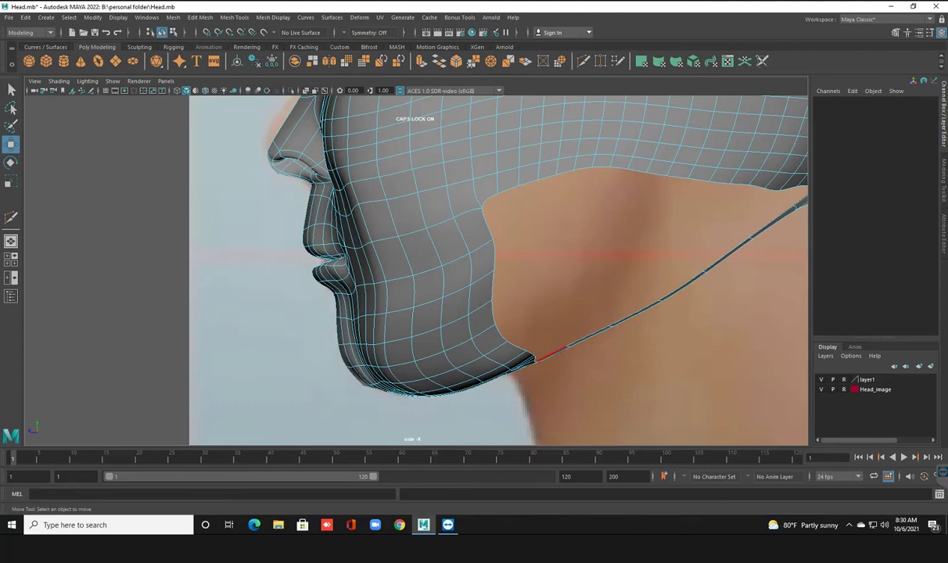
{"action": "middle_click_drag", "start_coordinate": [501, 266], "coordinate": [363, 286], "text": "alt"}
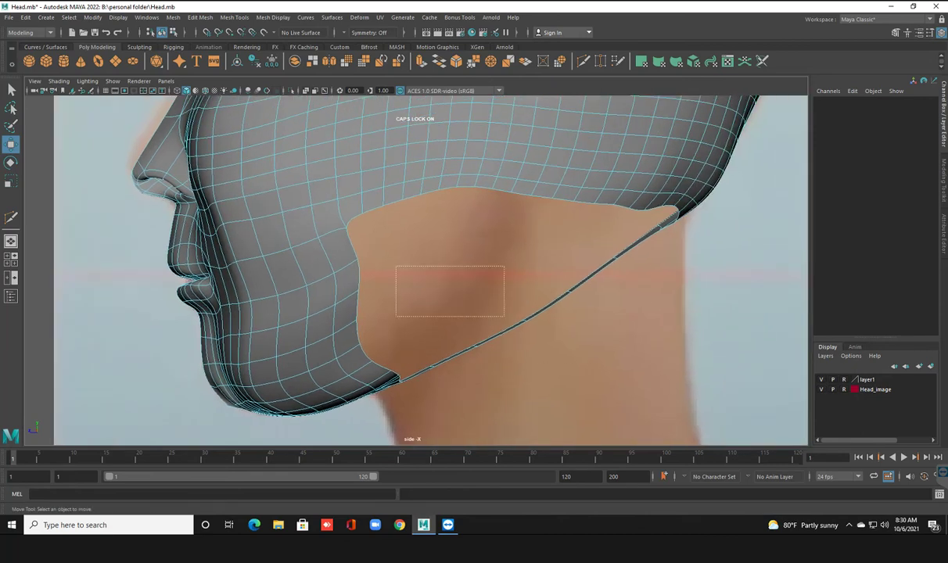
{"action": "left_click_drag", "start_coordinate": [439, 301], "coordinate": [633, 354]}
{"action": "key", "text": "Escape"}
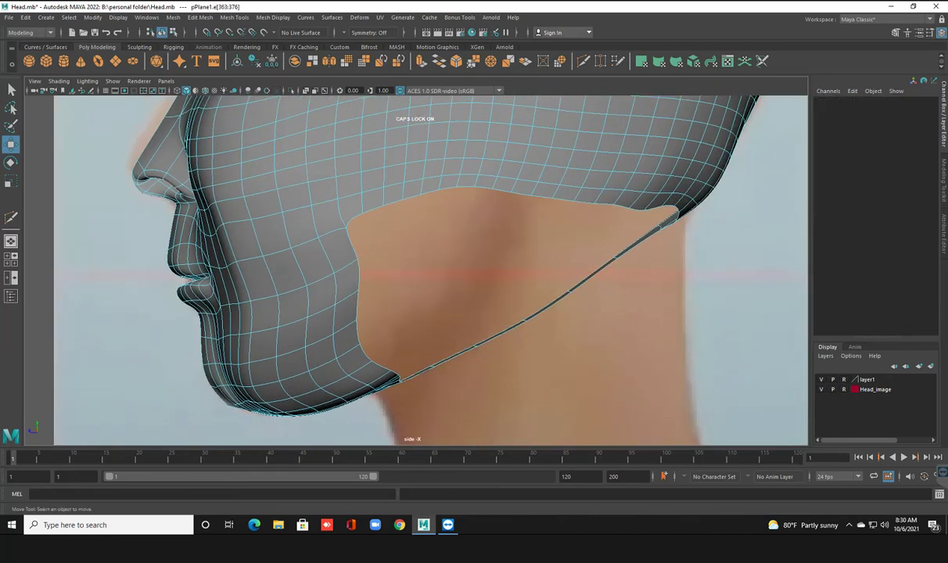
{"action": "left_click_drag", "start_coordinate": [674, 161], "coordinate": [620, 219]}
{"action": "key", "text": "Escape"}
Step: Nudge the mask's jaw-corner and next border vertices so the edge follows the jawline
{"action": "scroll", "coordinate": [414, 270], "scroll_direction": "up", "scroll_amount": 2}
{"action": "scroll", "coordinate": [415, 270], "scroll_direction": "up", "scroll_amount": 2}
{"action": "scroll", "coordinate": [414, 269], "scroll_direction": "up", "scroll_amount": 2}
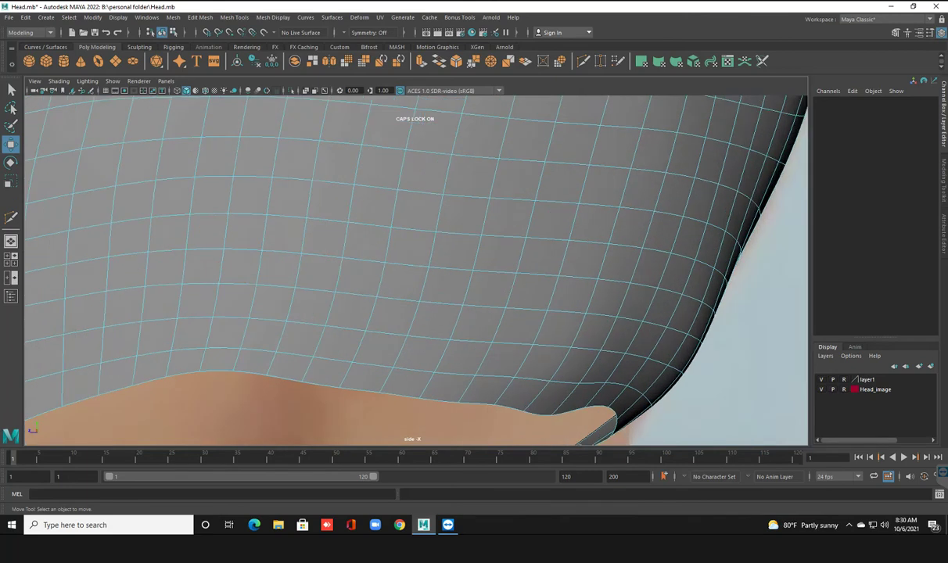
{"action": "scroll", "coordinate": [415, 269], "scroll_direction": "up", "scroll_amount": 2}
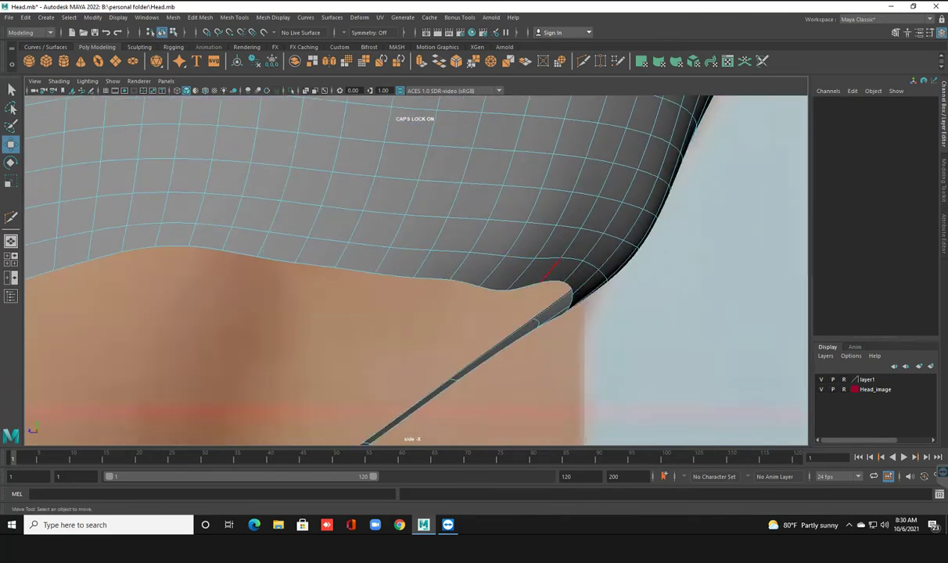
{"action": "left_click", "coordinate": [539, 283]}
{"action": "left_click_drag", "start_coordinate": [539, 284], "coordinate": [556, 288]}
{"action": "left_click", "coordinate": [541, 281]}
{"action": "left_click", "coordinate": [556, 290]}
{"action": "left_click_drag", "start_coordinate": [556, 290], "coordinate": [553, 292]}
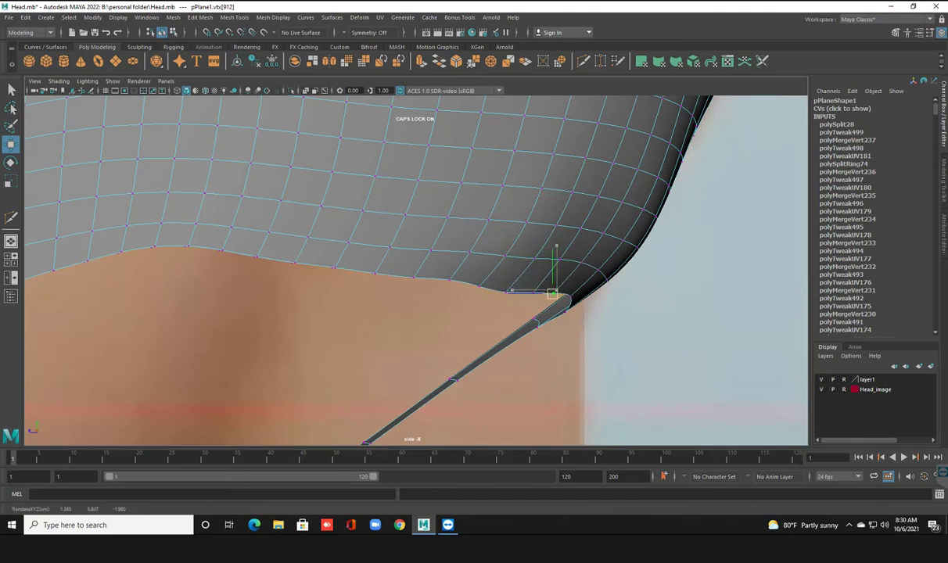
{"action": "middle_click_drag", "start_coordinate": [415, 266], "coordinate": [425, 268], "text": "alt"}
{"action": "left_click", "coordinate": [460, 281]}
{"action": "left_click_drag", "start_coordinate": [461, 281], "coordinate": [461, 280]}
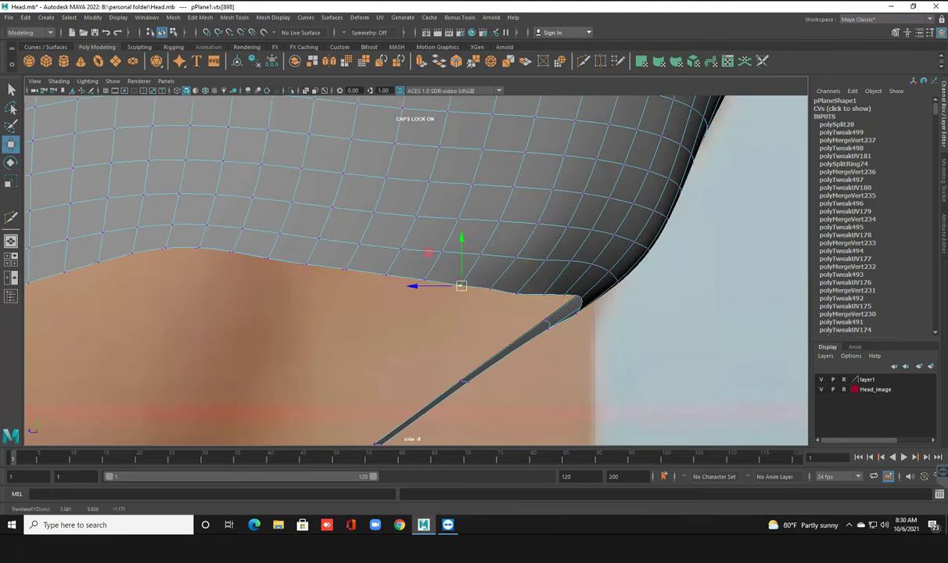
Step: Recentre the head and select several vertices along the cheek edge
{"action": "scroll", "coordinate": [414, 270], "scroll_direction": "down", "scroll_amount": 2}
{"action": "scroll", "coordinate": [415, 270], "scroll_direction": "down", "scroll_amount": 1}
{"action": "scroll", "coordinate": [414, 269], "scroll_direction": "down", "scroll_amount": 2}
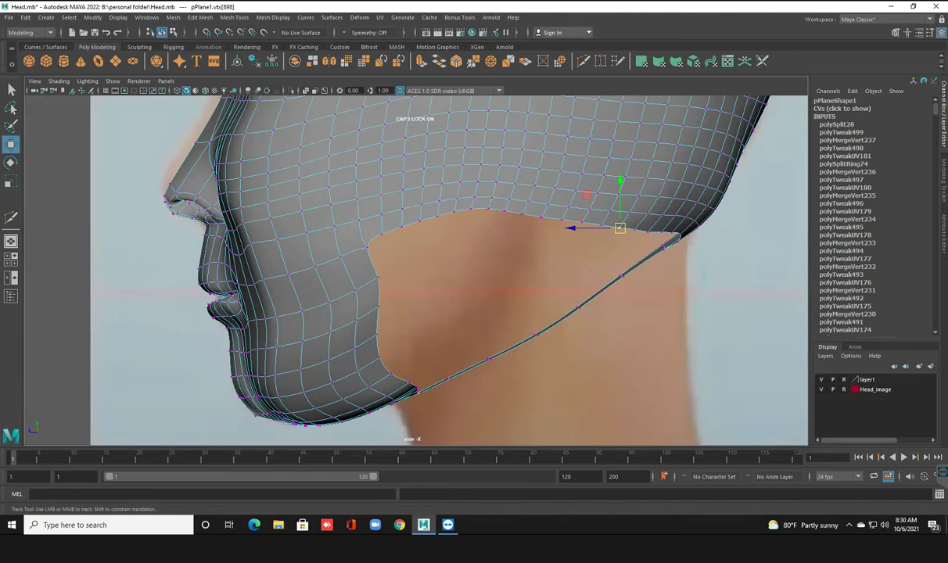
{"action": "middle_click_drag", "start_coordinate": [415, 270], "coordinate": [456, 268], "text": "alt"}
{"action": "left_click", "coordinate": [413, 274]}
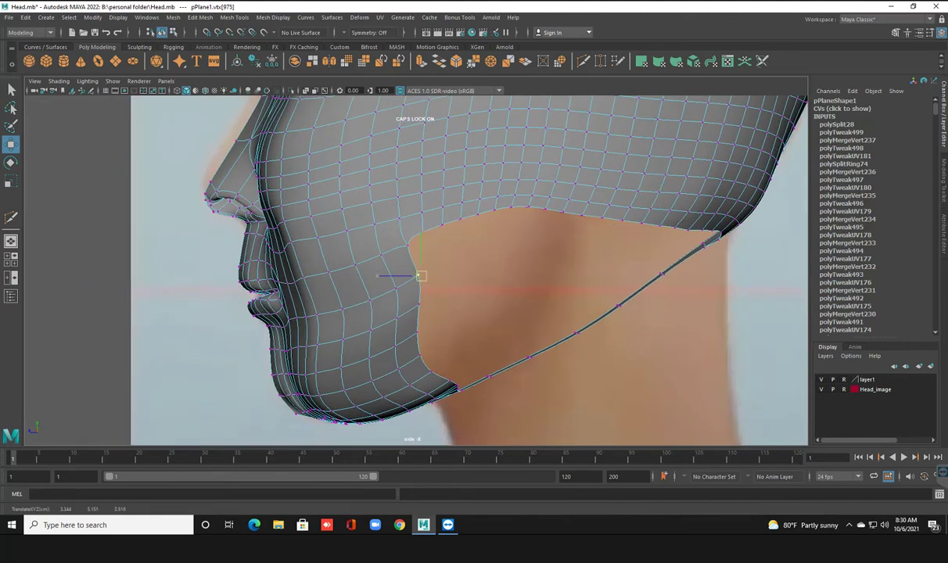
{"action": "left_click", "coordinate": [416, 333]}
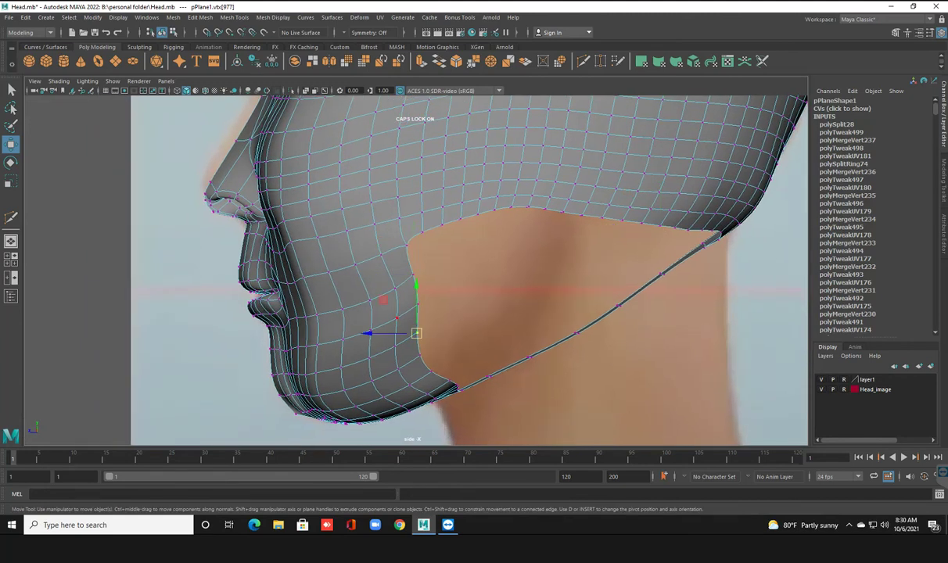
{"action": "left_click", "coordinate": [404, 242]}
Step: Use Soft Select briefly, then pull the cheek-edge border vertices inward to the left
{"action": "key", "text": "b"}
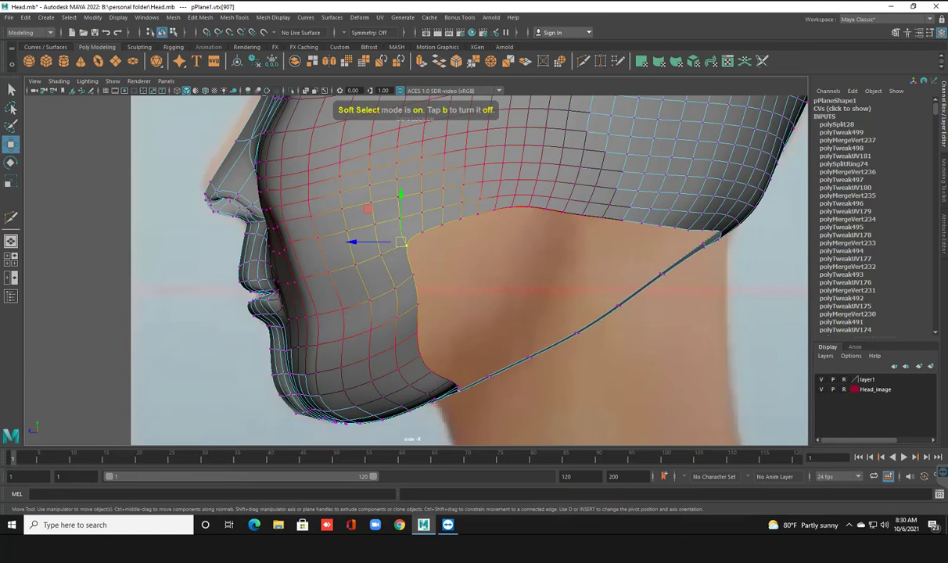
{"action": "key", "text": "Caps_Lock"}
{"action": "left_click_drag", "start_coordinate": [404, 242], "coordinate": [415, 242]}
{"action": "left_click", "coordinate": [428, 303]}
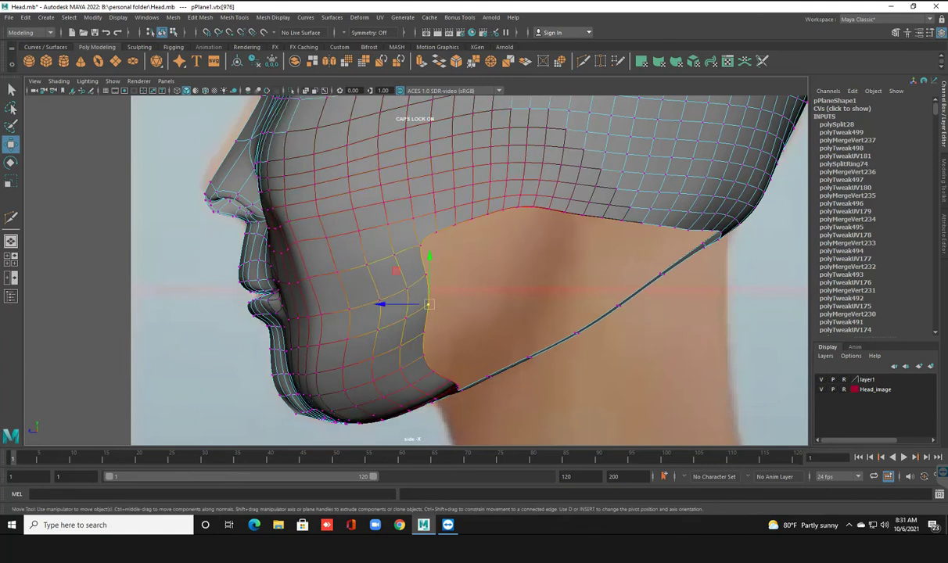
{"action": "key", "text": "b"}
{"action": "left_click_drag", "start_coordinate": [429, 304], "coordinate": [419, 302]}
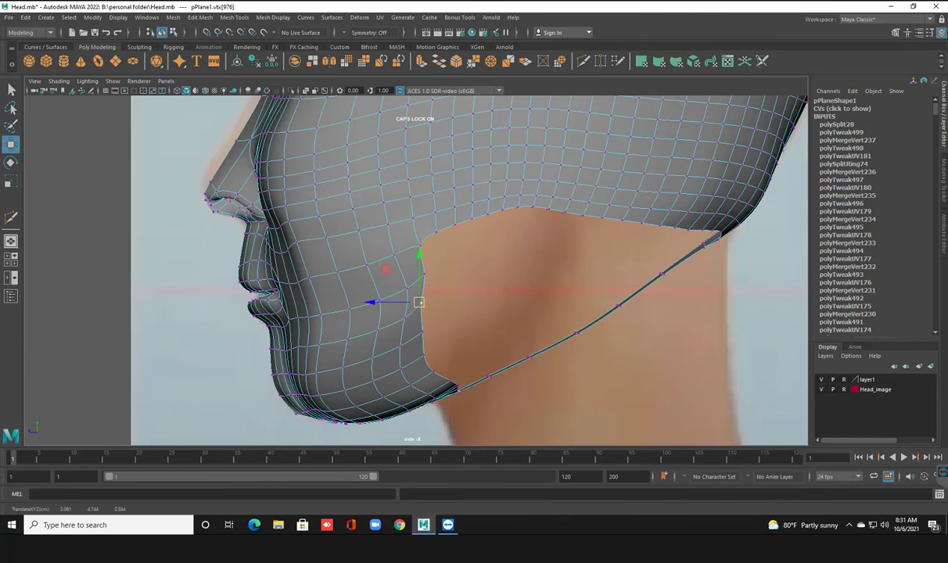
{"action": "left_click", "coordinate": [396, 290]}
{"action": "left_click", "coordinate": [397, 319]}
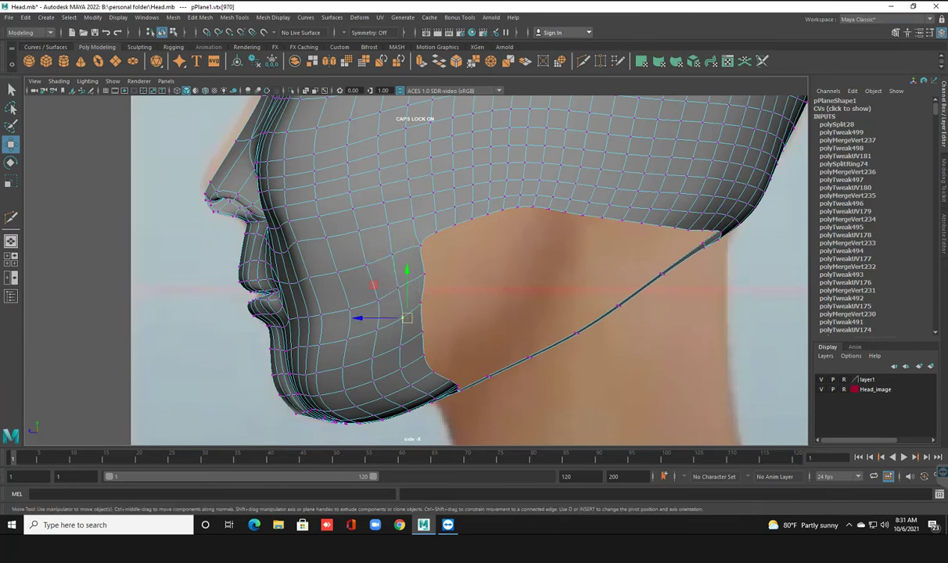
{"action": "left_click", "coordinate": [427, 275]}
{"action": "mouse_move", "coordinate": [427, 275]}
{"action": "left_mouse_down"}
{"action": "mouse_move", "coordinate": [409, 276]}
{"action": "mouse_move", "coordinate": [418, 302]}
{"action": "mouse_move", "coordinate": [411, 303]}
{"action": "left_mouse_up"}
{"action": "left_click", "coordinate": [418, 334]}
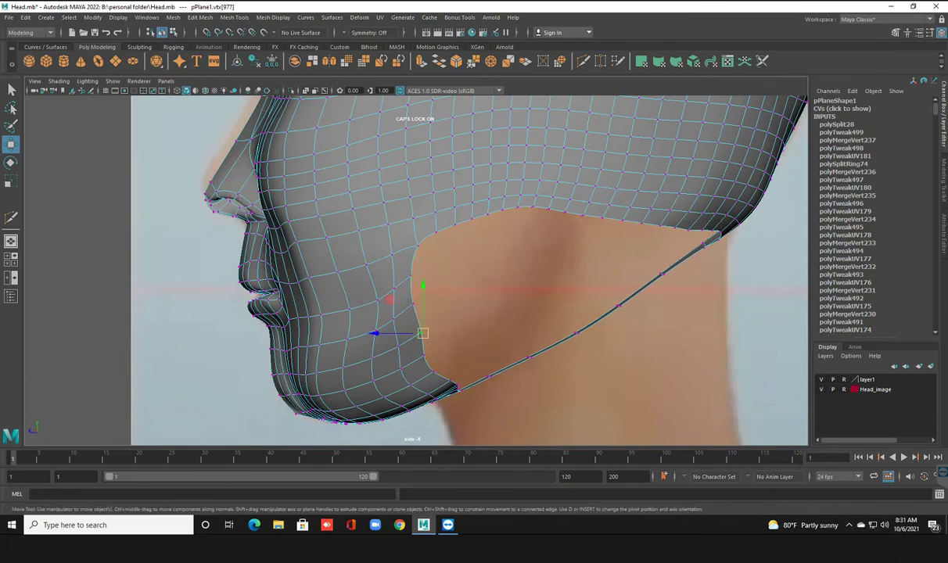
{"action": "middle_click_drag", "start_coordinate": [391, 305], "coordinate": [381, 300]}
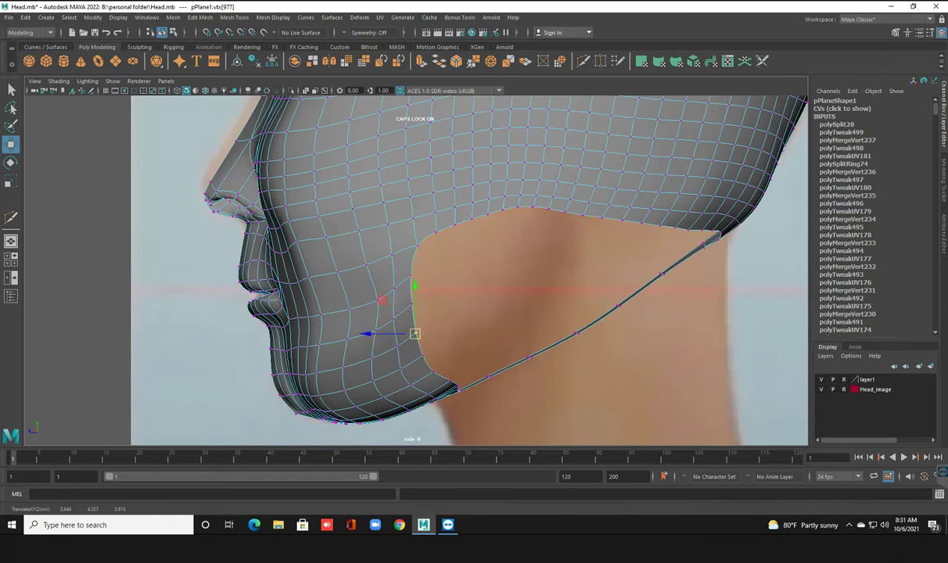
Step: Deselect the vertices and save the scene
{"action": "scroll", "coordinate": [416, 265], "scroll_direction": "down", "scroll_amount": 3}
{"action": "scroll", "coordinate": [417, 270], "scroll_direction": "up", "scroll_amount": 2}
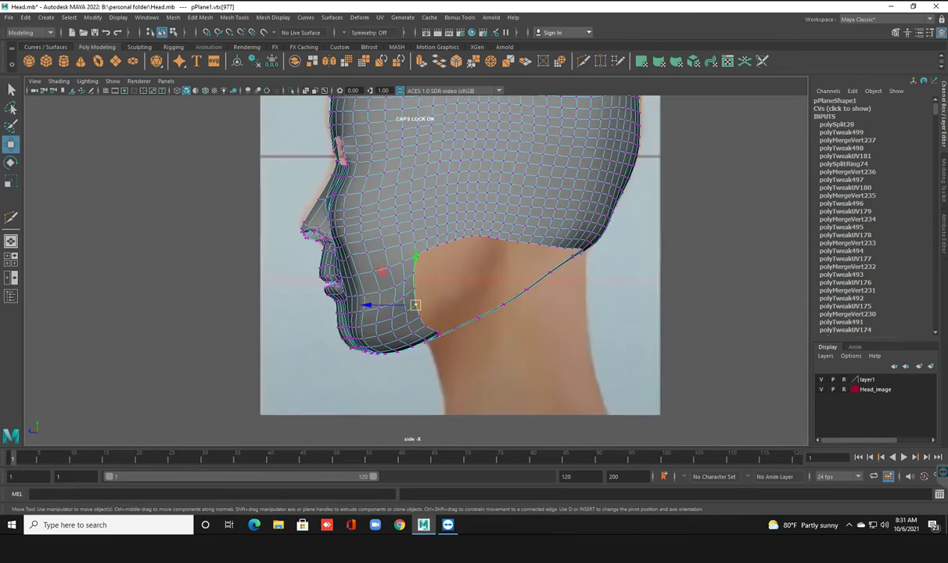
{"action": "scroll", "coordinate": [417, 270], "scroll_direction": "up", "scroll_amount": 2}
{"action": "scroll", "coordinate": [381, 280], "scroll_direction": "up", "scroll_amount": 2}
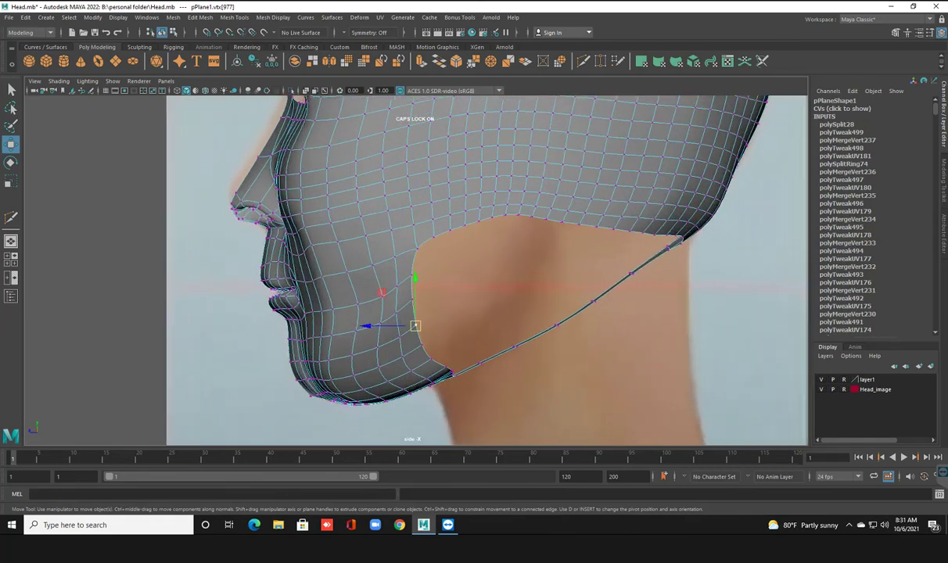
{"action": "left_click", "coordinate": [464, 219]}
{"action": "key", "text": "ctrl+s"}
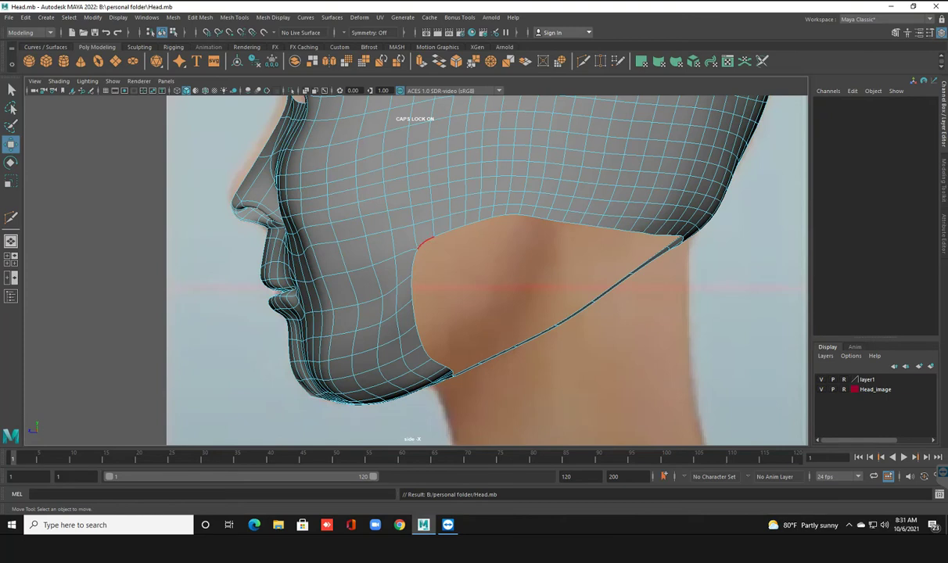
Step: Scale the top border edge of the neck opening flat in Y
{"action": "left_click", "coordinate": [423, 242]}
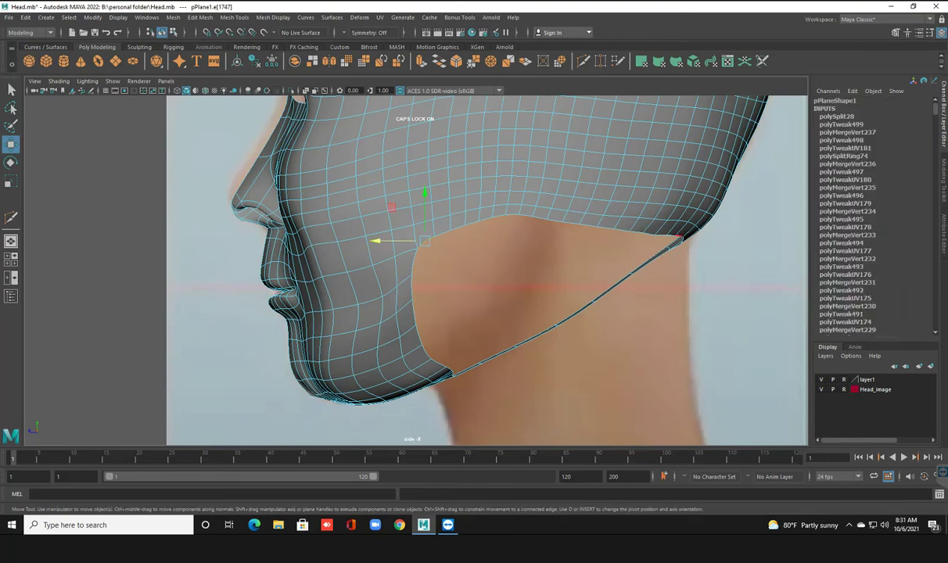
{"action": "left_click", "coordinate": [550, 228]}
{"action": "key", "text": "r"}
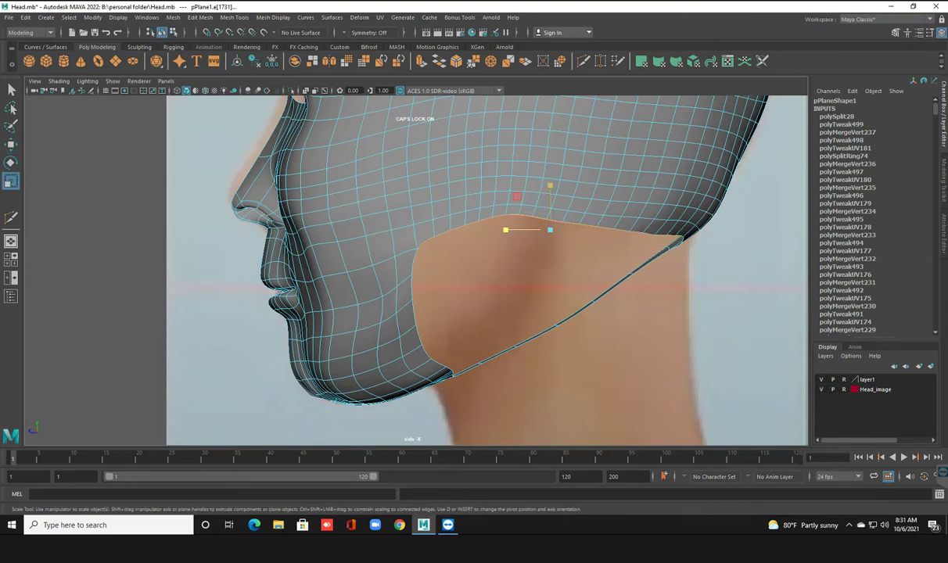
{"action": "left_click_drag", "start_coordinate": [550, 185], "coordinate": [550, 165]}
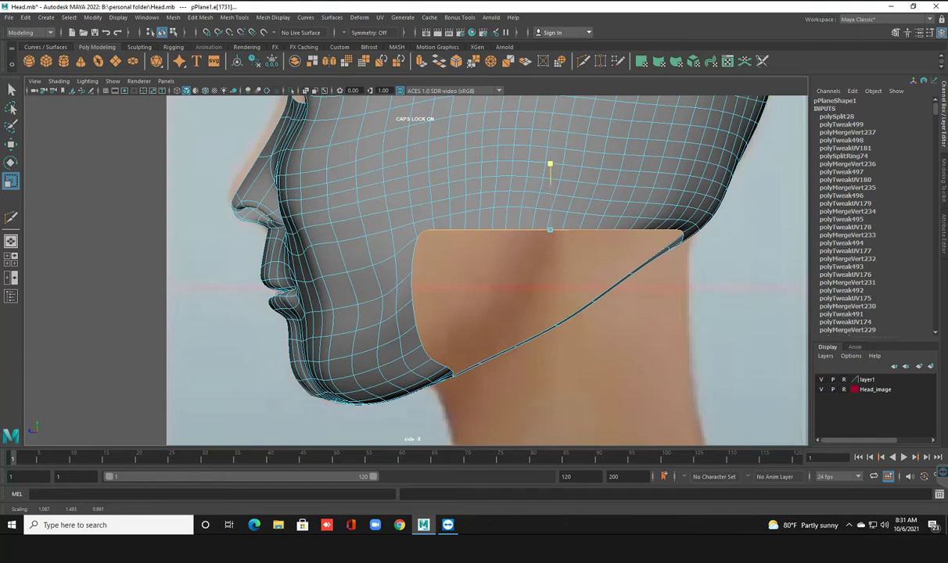
{"action": "left_click", "coordinate": [453, 250]}
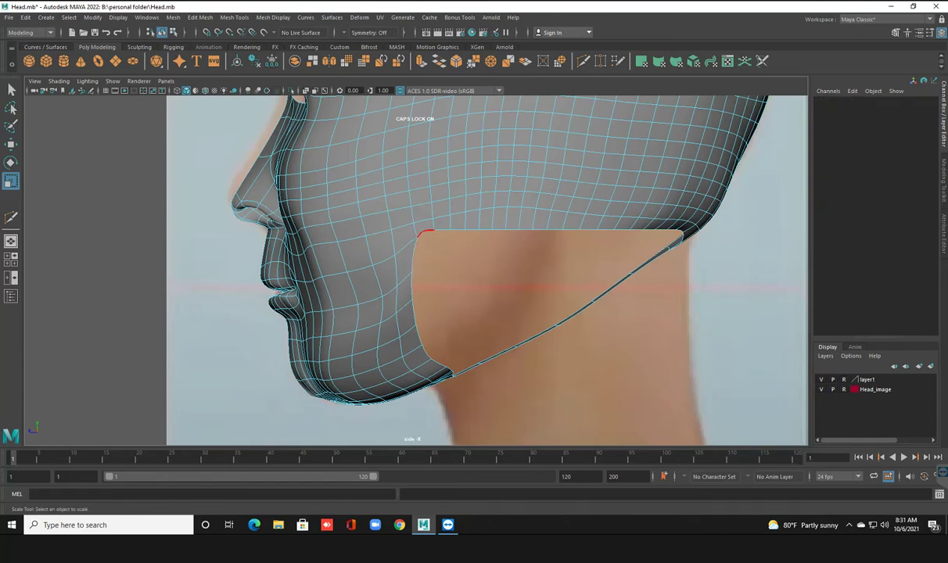
Step: Frame the chin and lips while picking edges near the opening's front corner
{"action": "left_click", "coordinate": [413, 252]}
{"action": "scroll", "coordinate": [413, 253], "scroll_direction": "up", "scroll_amount": 3}
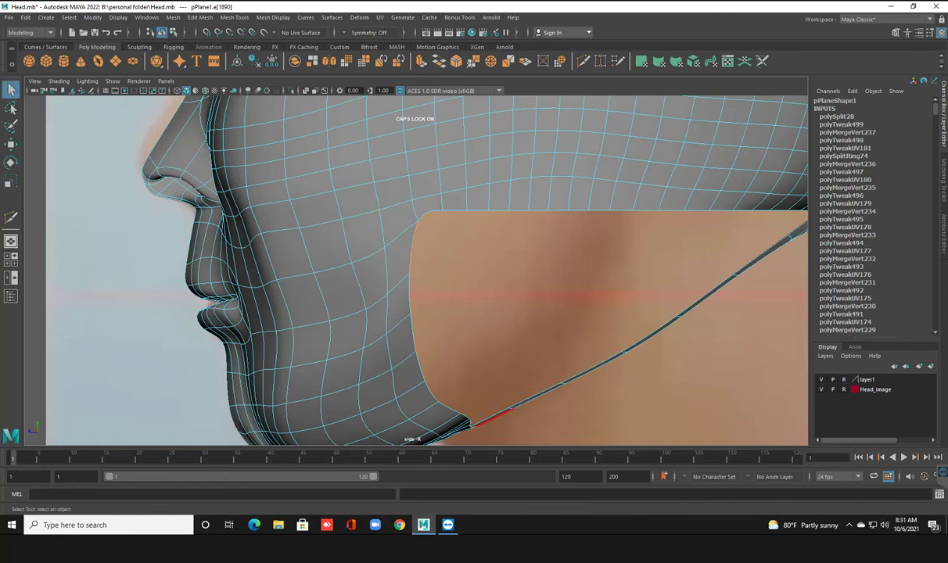
{"action": "key", "text": "q"}
{"action": "scroll", "coordinate": [411, 266], "scroll_direction": "up", "scroll_amount": 1}
{"action": "middle_click_drag", "start_coordinate": [493, 439], "coordinate": [462, 349], "text": "alt"}
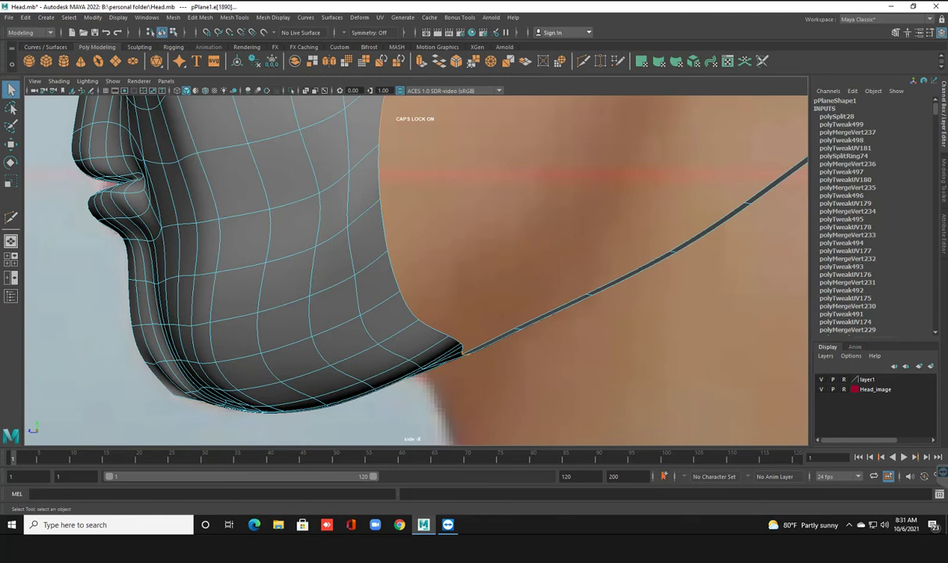
{"action": "left_click", "coordinate": [445, 360]}
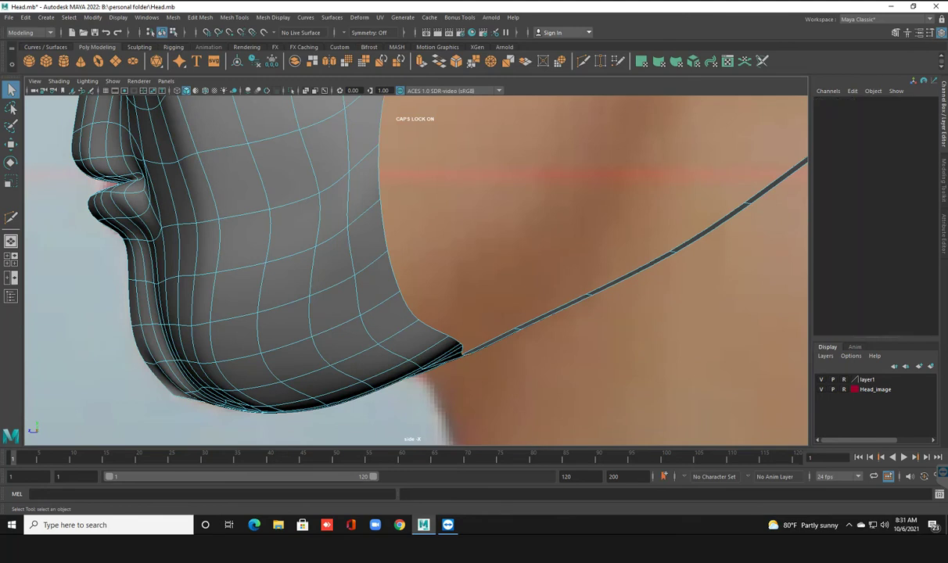
{"action": "left_click", "coordinate": [463, 354]}
{"action": "middle_click_drag", "start_coordinate": [464, 353], "coordinate": [463, 517], "text": "alt"}
Step: Scale the front edge of the neck opening straight and vertical
{"action": "left_click", "coordinate": [437, 288]}
{"action": "key", "text": "r"}
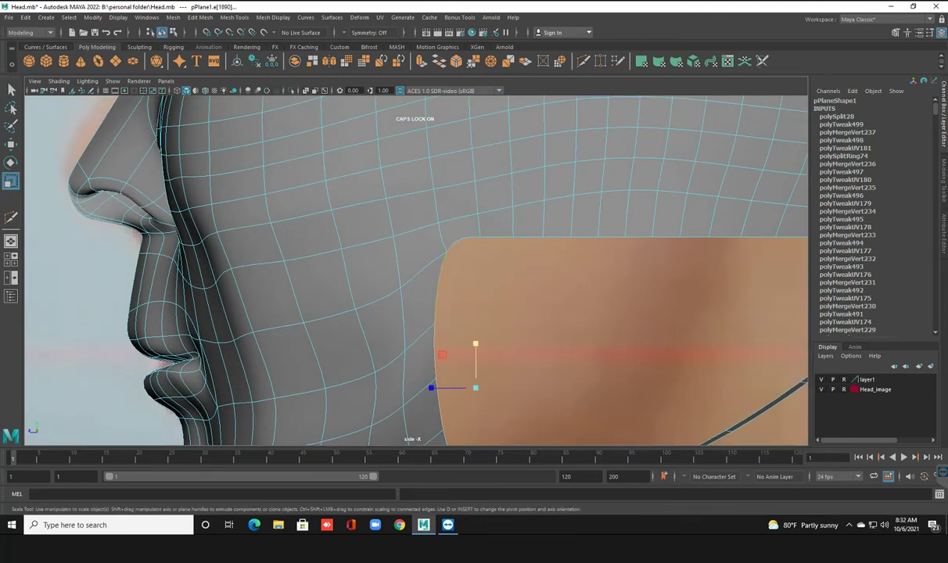
{"action": "scroll", "coordinate": [414, 266], "scroll_direction": "down", "scroll_amount": 3}
{"action": "scroll", "coordinate": [415, 266], "scroll_direction": "down", "scroll_amount": 2}
{"action": "left_click_drag", "start_coordinate": [433, 258], "coordinate": [405, 302]}
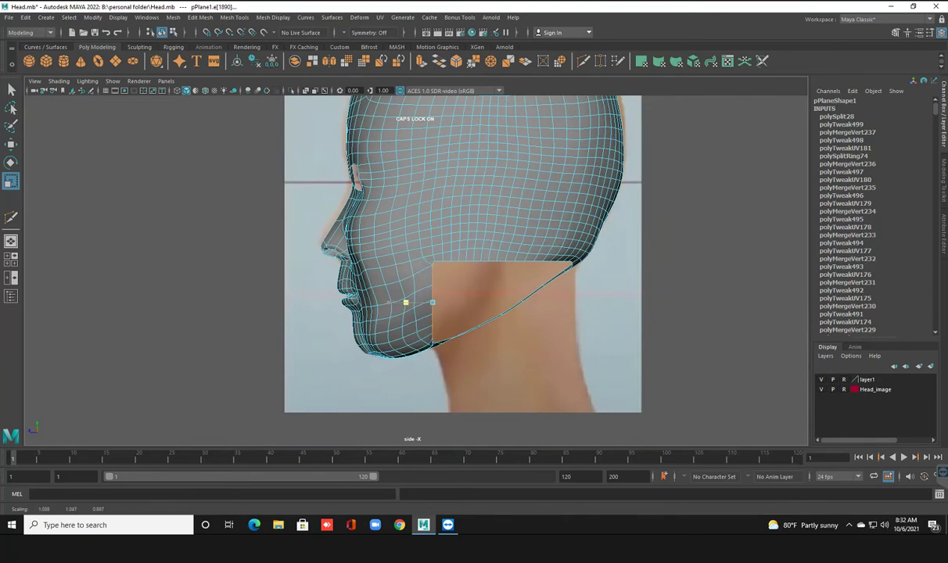
Step: Maximize the perspective view and orbit to see the jaw from below
{"action": "key", "text": "space"}
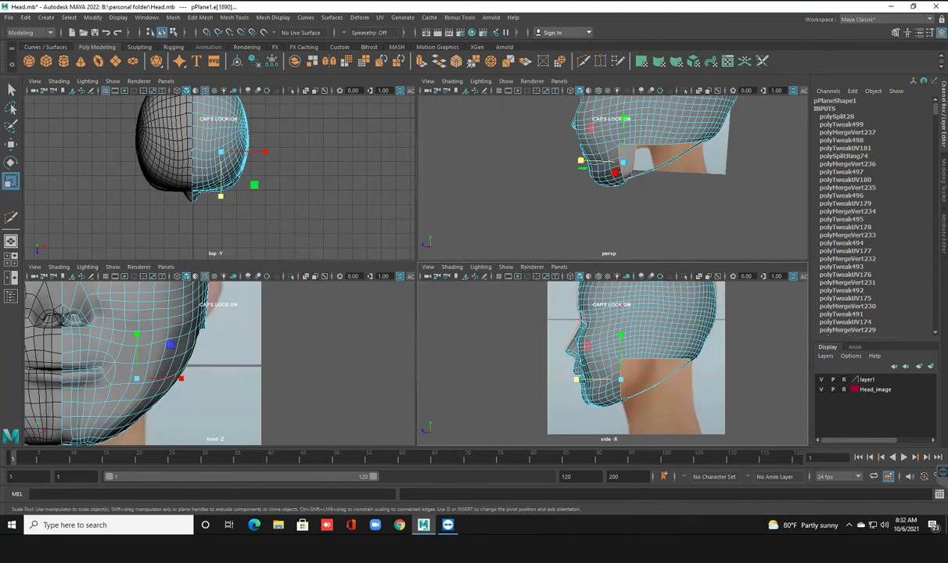
{"action": "key", "text": "space"}
{"action": "mouse_move", "coordinate": [414, 266]}
{"action": "left_mouse_down", "text": "alt"}
{"action": "mouse_move", "coordinate": [501, 234]}
{"action": "mouse_move", "coordinate": [446, 211]}
{"action": "left_mouse_up", "text": "alt"}
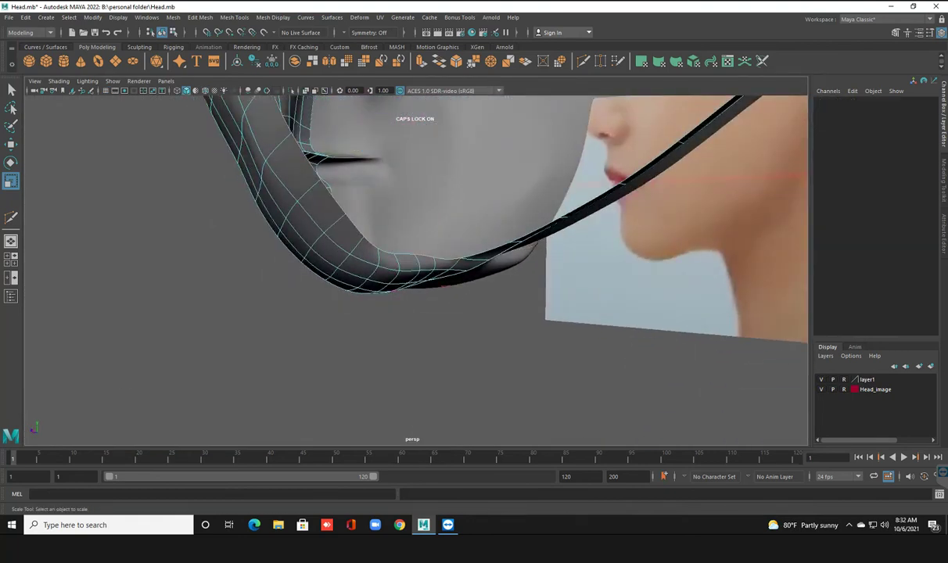
Step: Undo the last jaw scale and a trial vertex move, then save Head.mb
{"action": "right_click_drag", "start_coordinate": [388, 255], "coordinate": [353, 252]}
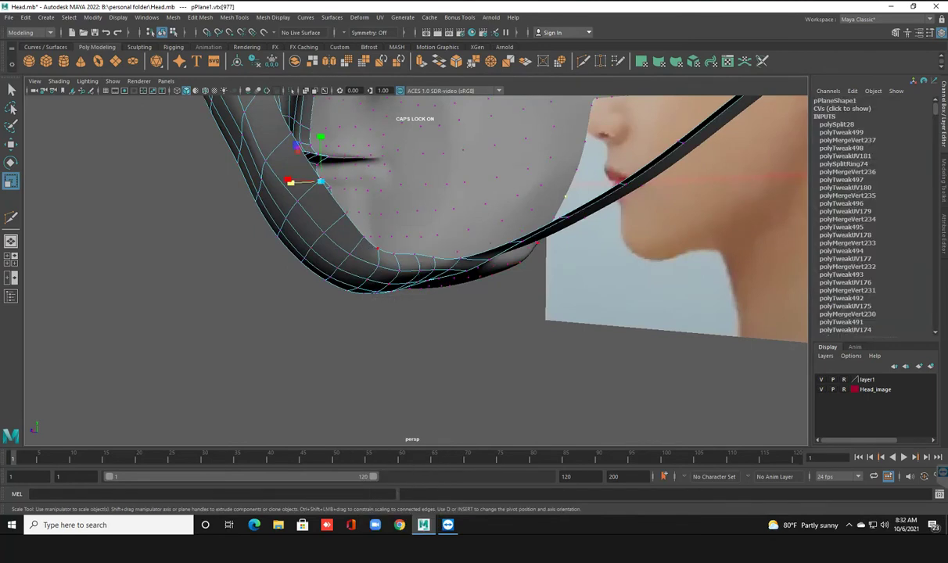
{"action": "left_click", "coordinate": [379, 258]}
{"action": "key", "text": "w"}
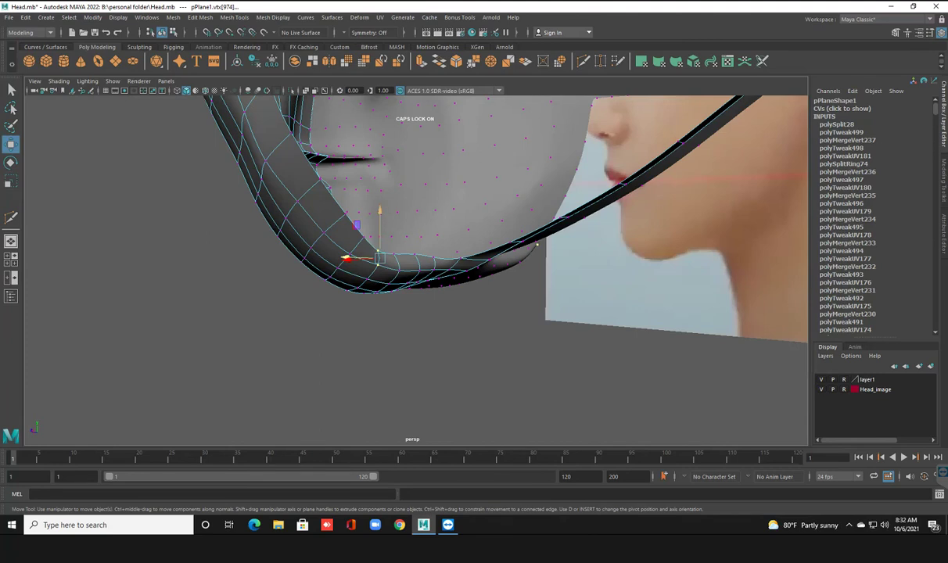
{"action": "key", "text": "ctrl+z"}
{"action": "mouse_move", "coordinate": [470, 328]}
{"action": "left_mouse_down", "text": "alt"}
{"action": "mouse_move", "coordinate": [438, 313]}
{"action": "mouse_move", "coordinate": [492, 321]}
{"action": "mouse_move", "coordinate": [454, 313]}
{"action": "left_mouse_up", "text": "alt"}
{"action": "left_click", "coordinate": [349, 226]}
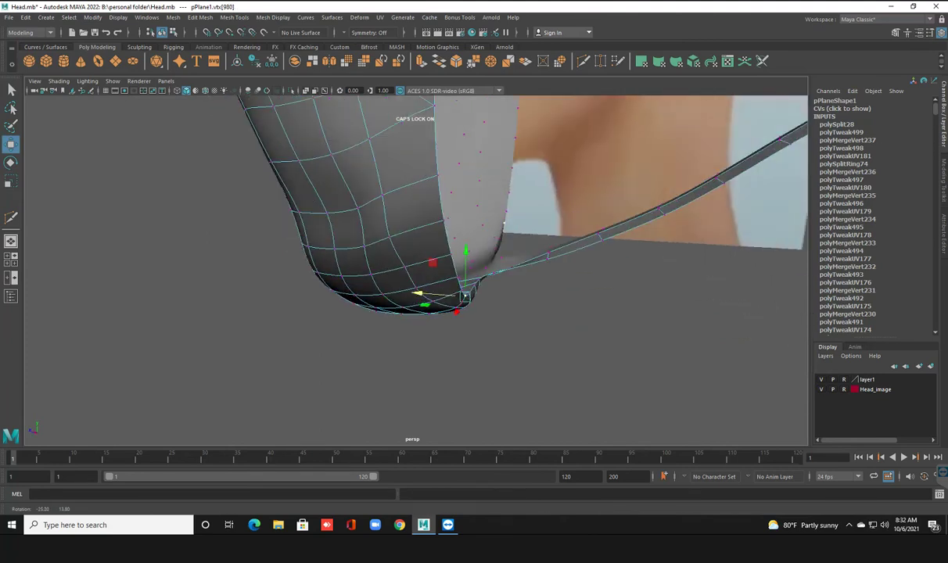
{"action": "left_click_drag", "start_coordinate": [432, 263], "coordinate": [467, 248]}
{"action": "key", "text": "ctrl+z"}
{"action": "key", "text": "ctrl+s"}
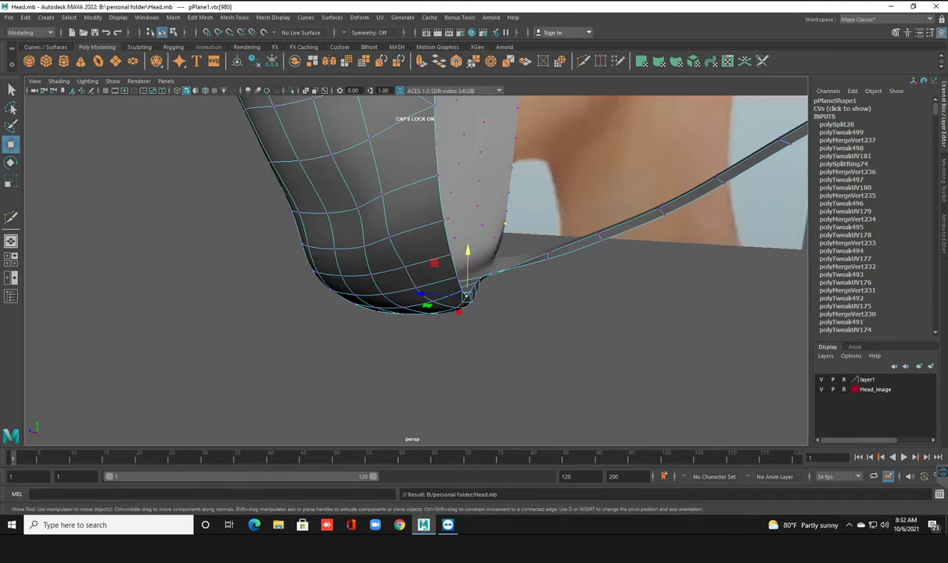
Step: Pull the vertices where the neck meets the jaw outward to smooth the neck line
{"action": "mouse_move", "coordinate": [467, 297]}
{"action": "left_mouse_down", "text": "alt"}
{"action": "mouse_move", "coordinate": [782, 275]}
{"action": "mouse_move", "coordinate": [772, 283]}
{"action": "mouse_move", "coordinate": [753, 260]}
{"action": "left_mouse_up", "text": "alt"}
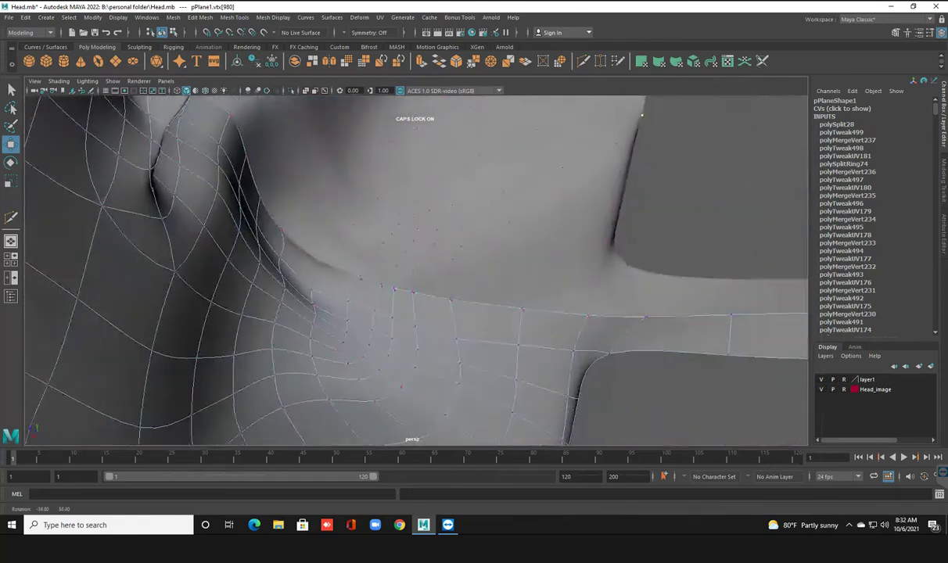
{"action": "mouse_move", "coordinate": [752, 260]}
{"action": "middle_mouse_down", "text": "alt"}
{"action": "mouse_move", "coordinate": [798, 154]}
{"action": "mouse_move", "coordinate": [782, 138]}
{"action": "middle_mouse_up", "text": "alt"}
{"action": "left_click", "coordinate": [585, 299]}
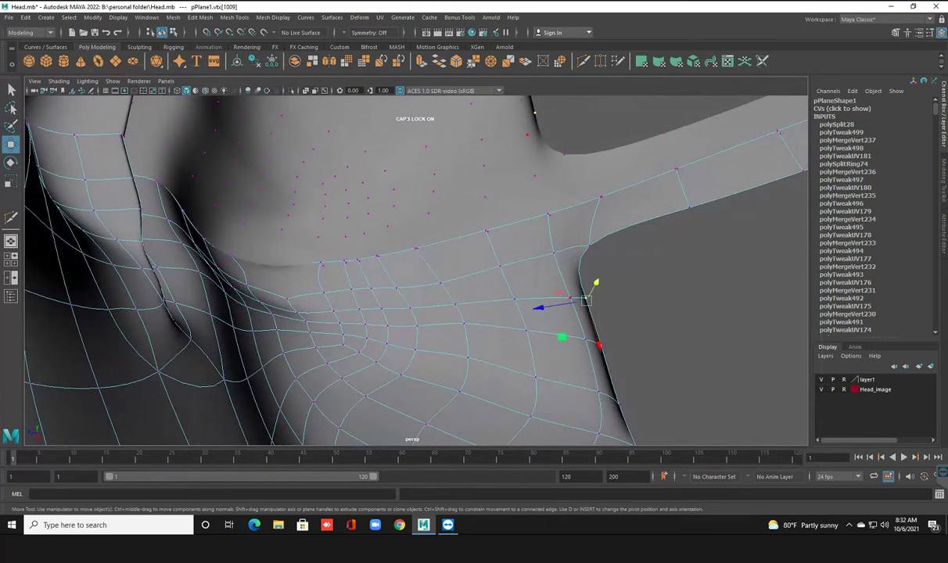
{"action": "left_click_drag", "start_coordinate": [585, 299], "coordinate": [610, 297]}
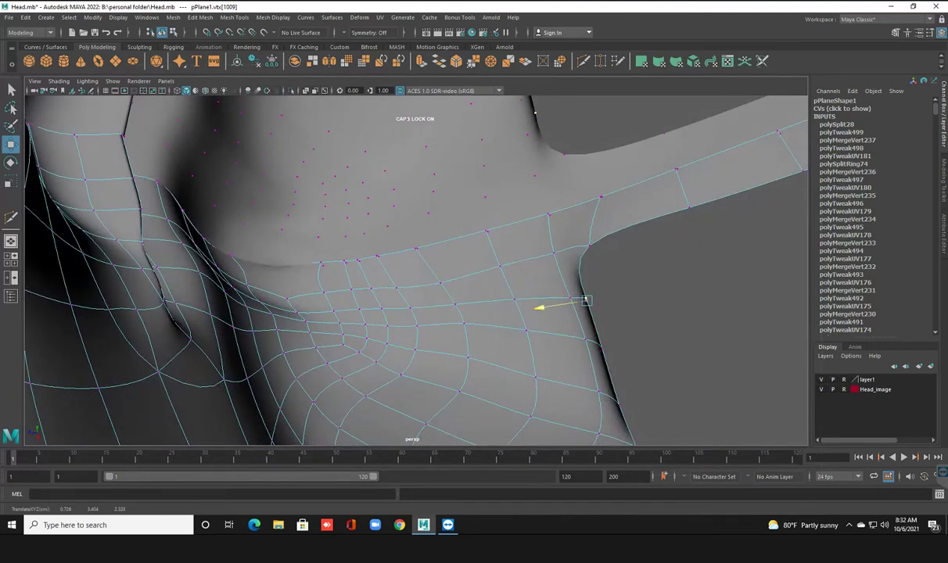
{"action": "left_click", "coordinate": [600, 336]}
{"action": "mouse_move", "coordinate": [600, 336]}
{"action": "left_mouse_down"}
{"action": "mouse_move", "coordinate": [602, 346]}
{"action": "mouse_move", "coordinate": [618, 344]}
{"action": "left_mouse_up"}
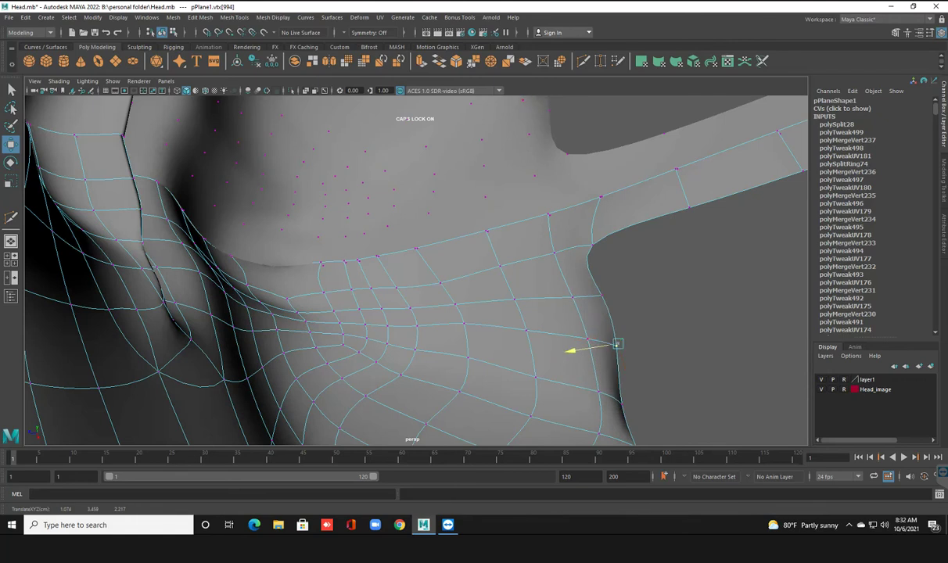
{"action": "left_click", "coordinate": [622, 403]}
{"action": "mouse_move", "coordinate": [622, 403]}
{"action": "left_mouse_down", "text": "alt"}
{"action": "mouse_move", "coordinate": [594, 314]}
{"action": "mouse_move", "coordinate": [605, 313]}
{"action": "left_mouse_up", "text": "alt"}
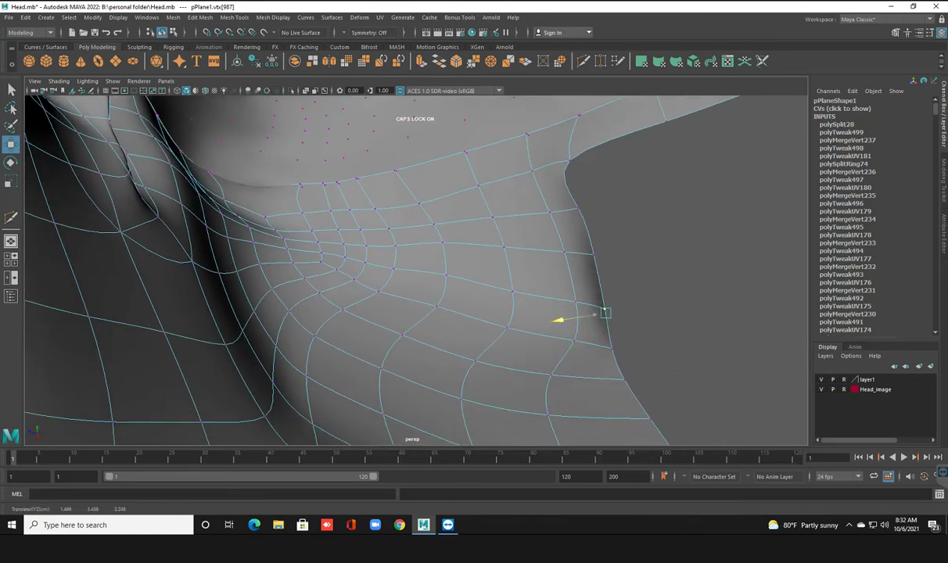
{"action": "left_click", "coordinate": [594, 255]}
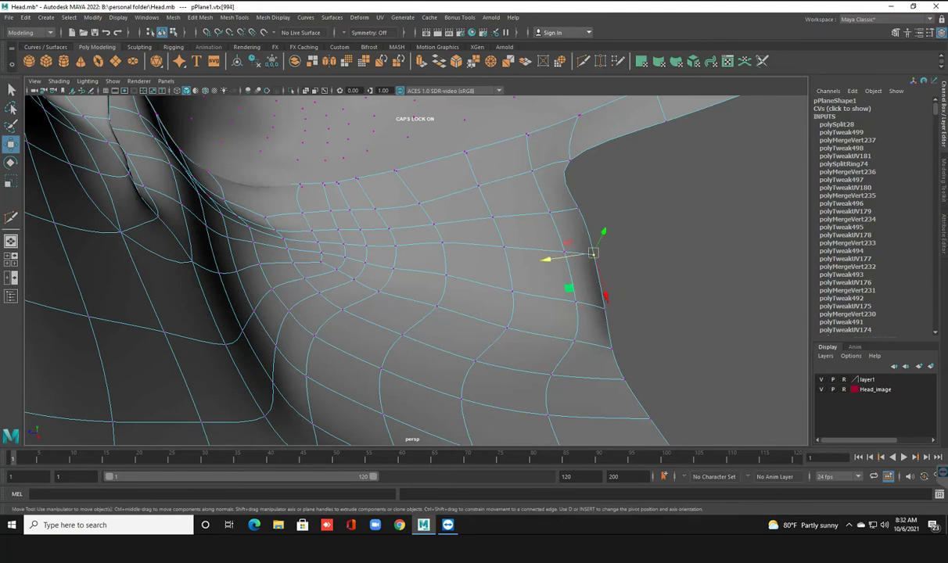
{"action": "left_click_drag", "start_coordinate": [594, 255], "coordinate": [594, 252]}
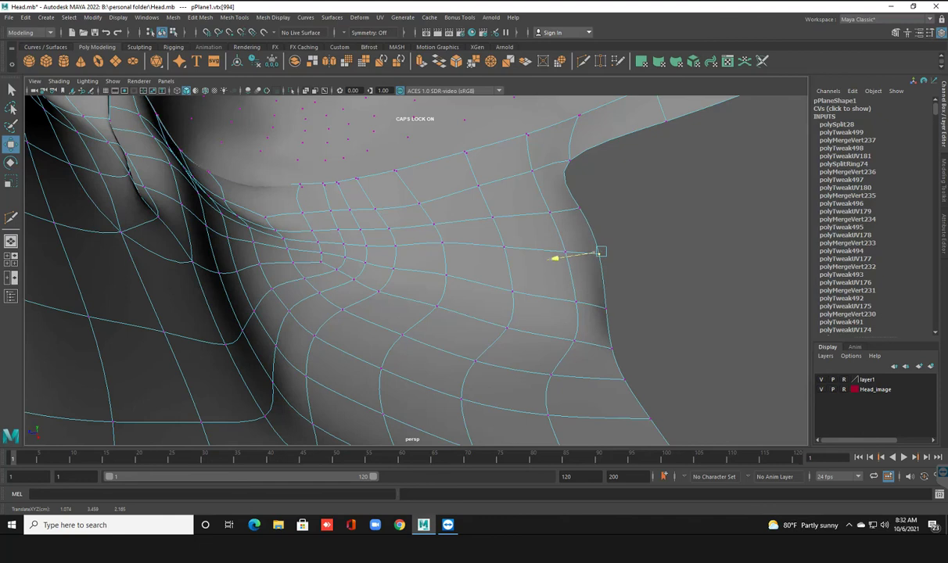
Step: Push the jaw-corner neck vertices slightly outward along X
{"action": "left_click", "coordinate": [581, 209]}
{"action": "left_click_drag", "start_coordinate": [536, 216], "coordinate": [550, 215]}
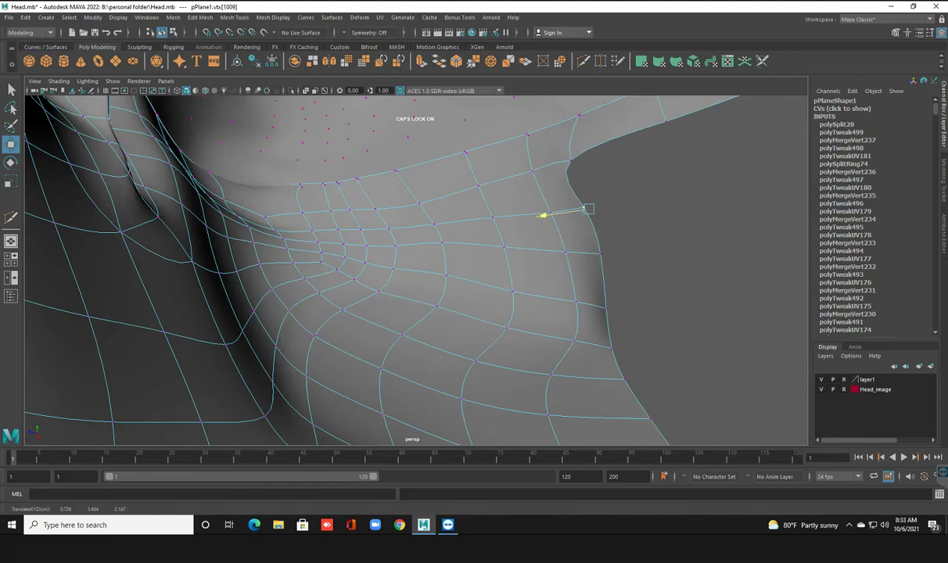
{"action": "key", "text": "ctrl+z"}
{"action": "key", "text": "ctrl+z"}
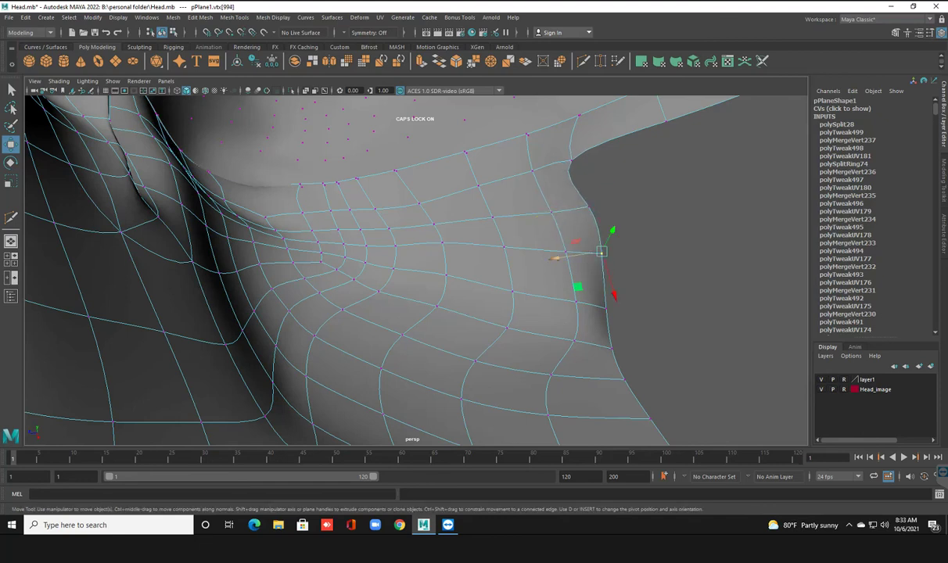
{"action": "left_click_drag", "start_coordinate": [555, 258], "coordinate": [563, 257]}
{"action": "key", "text": "Down"}
{"action": "mouse_move", "coordinate": [564, 317]}
{"action": "left_mouse_down"}
{"action": "mouse_move", "coordinate": [408, 164]}
{"action": "mouse_move", "coordinate": [470, 203]}
{"action": "mouse_move", "coordinate": [520, 274]}
{"action": "mouse_move", "coordinate": [489, 277]}
{"action": "left_mouse_up"}
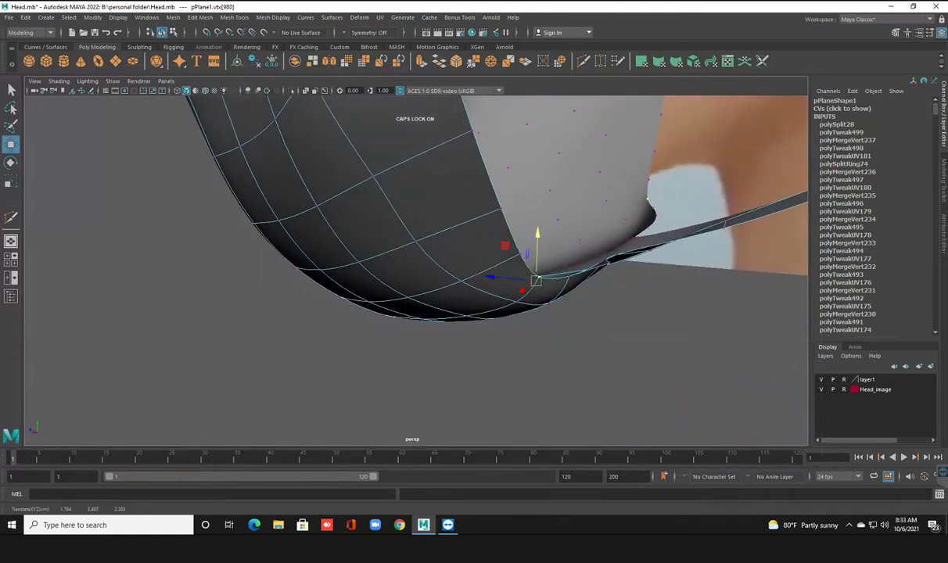
{"action": "left_click", "coordinate": [519, 256]}
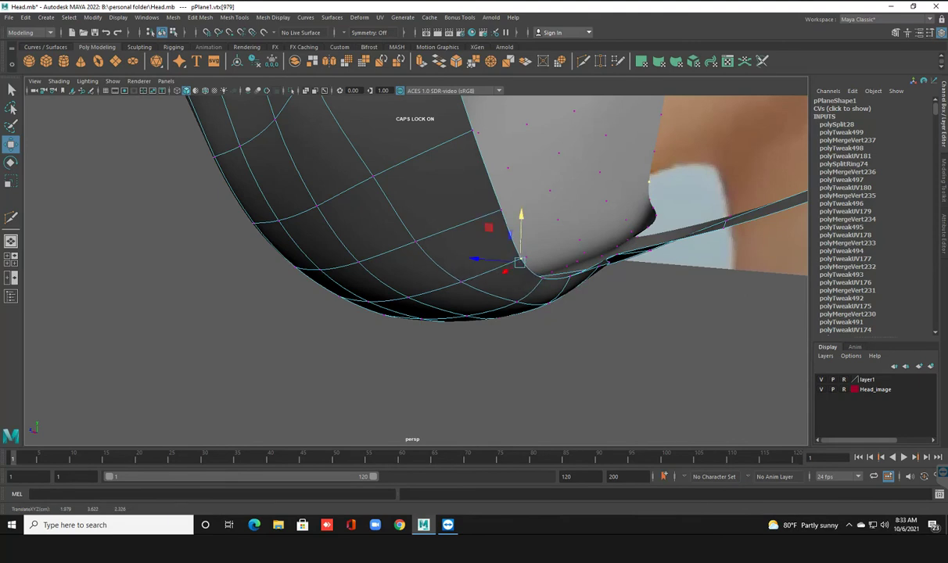
Step: Deselect and orbit around the head to check the neck shape
{"action": "left_click", "coordinate": [470, 367]}
{"action": "left_click_drag", "start_coordinate": [469, 367], "coordinate": [446, 368], "text": "alt"}
{"action": "mouse_move", "coordinate": [471, 247]}
{"action": "left_mouse_down", "text": "alt"}
{"action": "mouse_move", "coordinate": [407, 234]}
{"action": "mouse_move", "coordinate": [481, 258]}
{"action": "mouse_move", "coordinate": [578, 258]}
{"action": "mouse_move", "coordinate": [547, 235]}
{"action": "mouse_move", "coordinate": [470, 258]}
{"action": "left_mouse_up", "text": "alt"}
{"action": "right_click_drag", "start_coordinate": [469, 258], "coordinate": [532, 258], "text": "alt"}
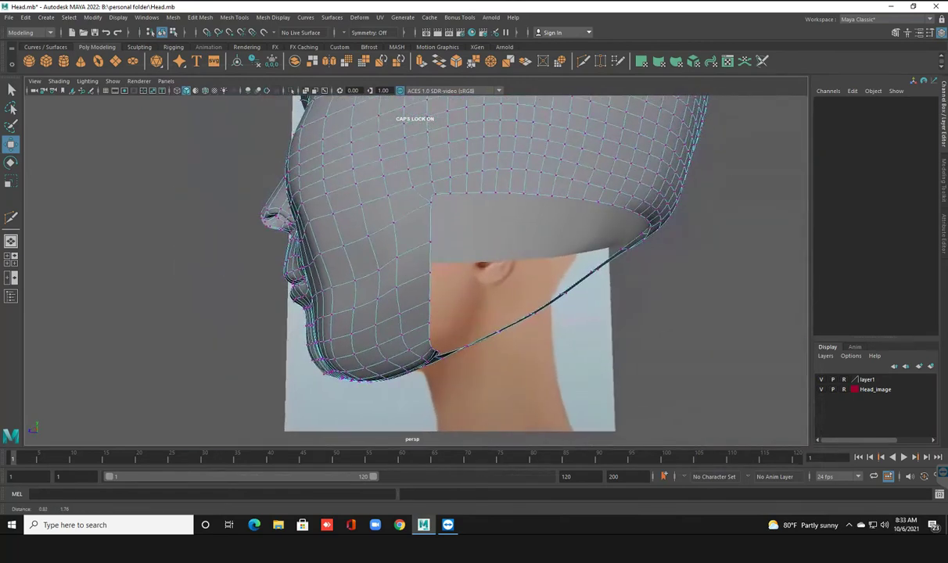
Step: Delete the strip of faces along the head shell's lower rim
{"action": "mouse_move", "coordinate": [532, 258]}
{"action": "left_mouse_down", "text": "alt"}
{"action": "mouse_move", "coordinate": [594, 196]}
{"action": "mouse_move", "coordinate": [541, 252]}
{"action": "left_mouse_up", "text": "alt"}
{"action": "right_click", "coordinate": [541, 252]}
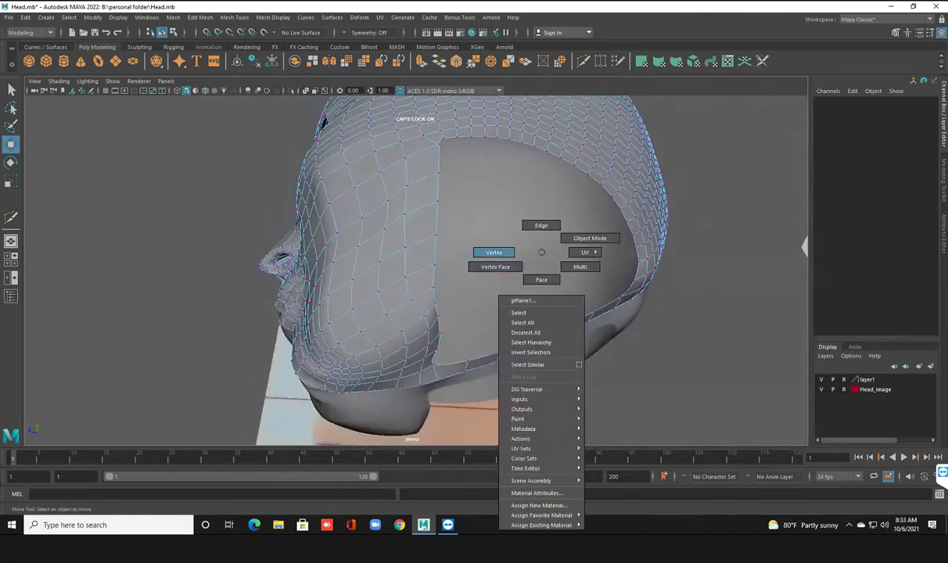
{"action": "right_click_drag", "start_coordinate": [541, 252], "coordinate": [590, 238]}
{"action": "mouse_move", "coordinate": [488, 292]}
{"action": "left_mouse_down"}
{"action": "mouse_move", "coordinate": [558, 329]}
{"action": "mouse_move", "coordinate": [508, 298]}
{"action": "left_mouse_up"}
{"action": "key", "text": "Delete"}
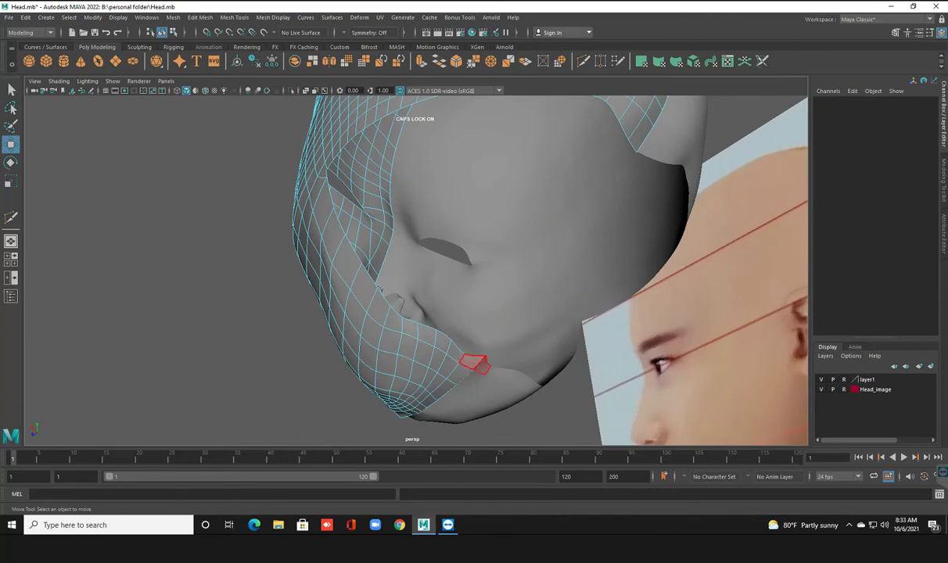
Step: Nudge a few brow vertices, then increment-save the scene as Head.0001.mb
{"action": "mouse_move", "coordinate": [391, 274]}
{"action": "left_mouse_down", "text": "alt"}
{"action": "mouse_move", "coordinate": [508, 251]}
{"action": "mouse_move", "coordinate": [563, 196]}
{"action": "left_mouse_up", "text": "alt"}
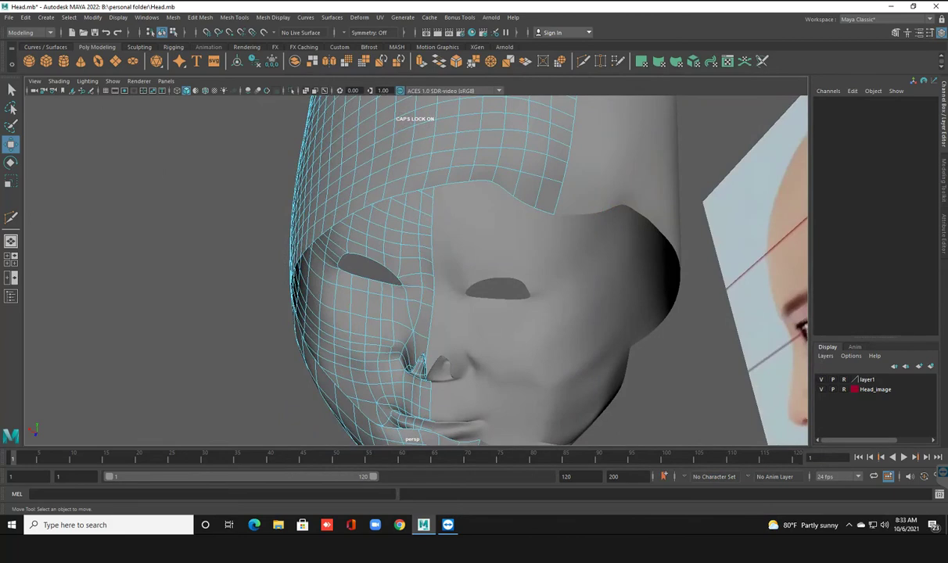
{"action": "right_click_drag", "start_coordinate": [552, 201], "coordinate": [502, 201]}
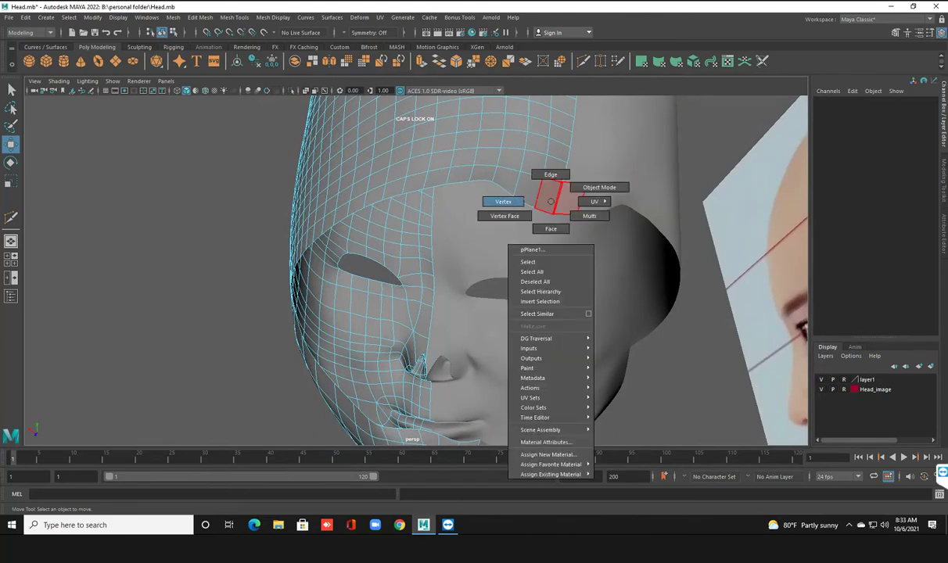
{"action": "left_click", "coordinate": [501, 201]}
{"action": "left_click_drag", "start_coordinate": [501, 201], "coordinate": [514, 189]}
{"action": "left_click", "coordinate": [537, 194]}
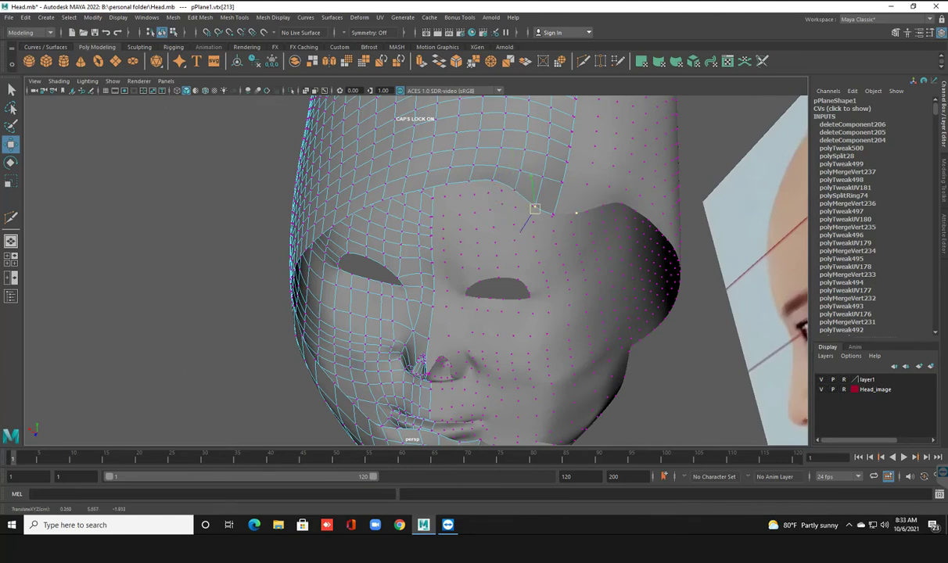
{"action": "left_click", "coordinate": [554, 197]}
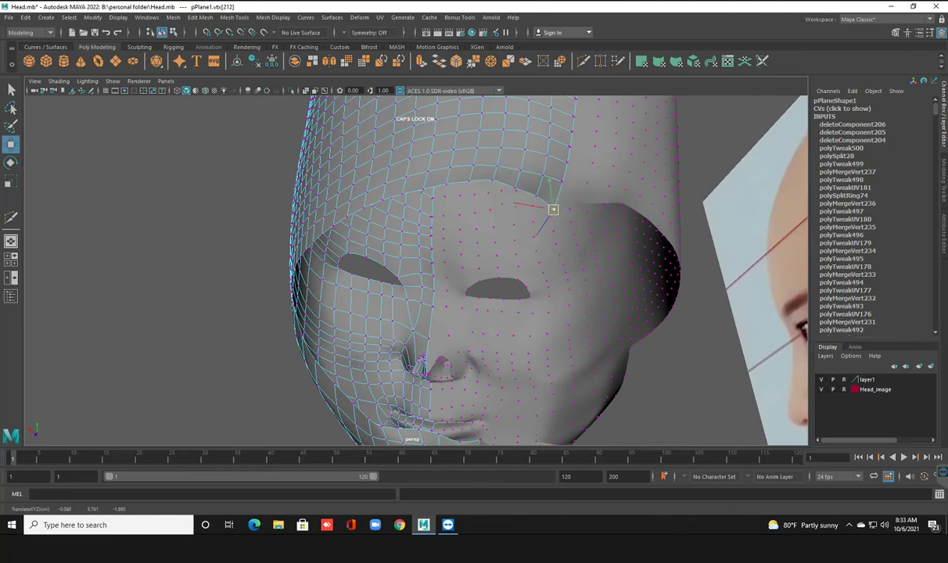
{"action": "left_click_drag", "start_coordinate": [554, 197], "coordinate": [546, 247], "text": "alt"}
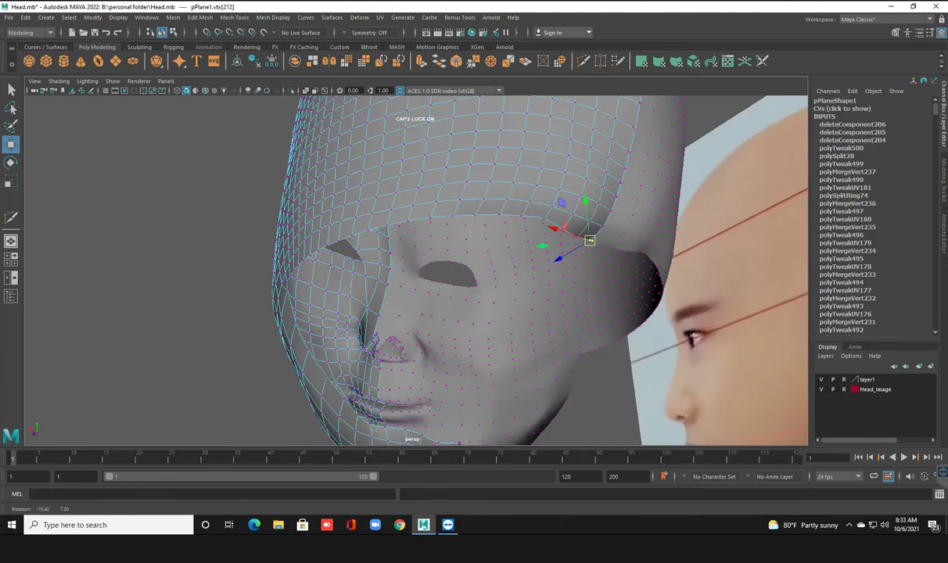
{"action": "key", "text": "ctrl+alt+s"}
{"action": "scroll", "coordinate": [281, 352], "scroll_direction": "down", "scroll_amount": 3}
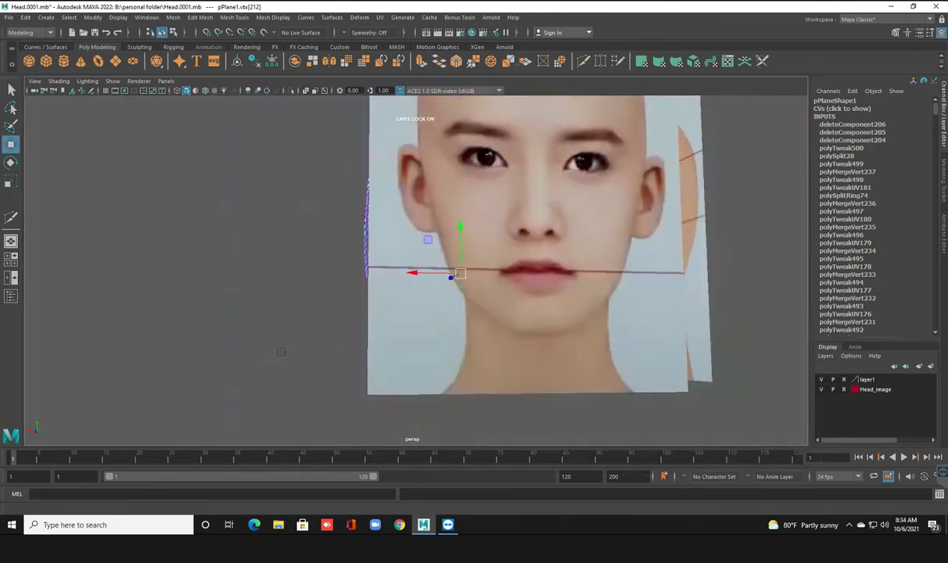
Step: Toggle a display layer back on, clear the selection, and orbit toward the chin
{"action": "key", "text": "ctrl+1"}
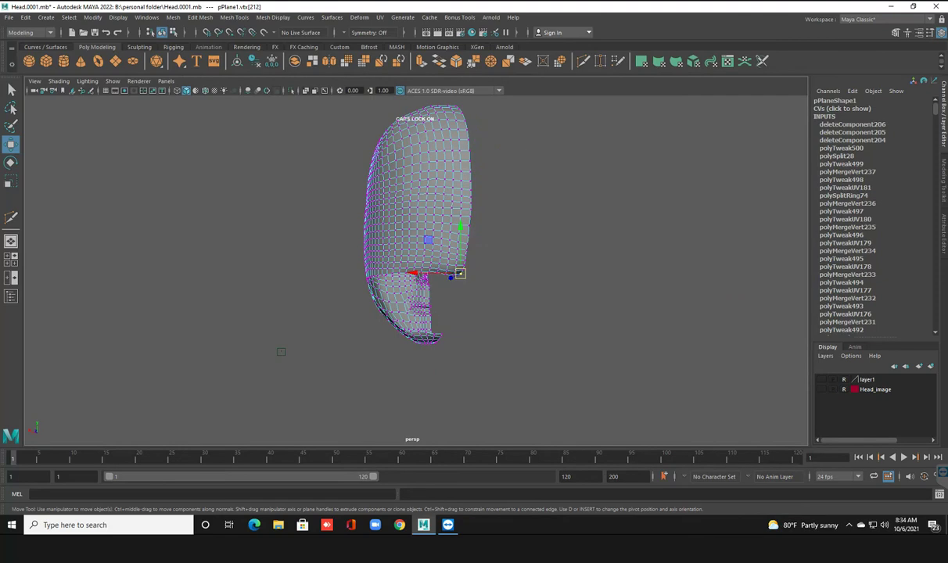
{"action": "key", "text": "ctrl+z"}
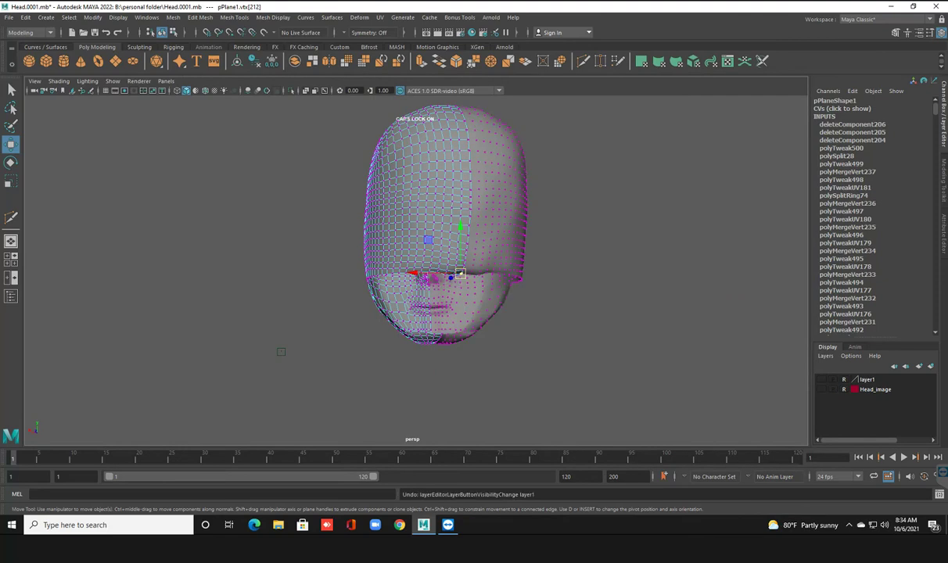
{"action": "left_click", "coordinate": [281, 351]}
{"action": "scroll", "coordinate": [281, 352], "scroll_direction": "up", "scroll_amount": 2}
{"action": "scroll", "coordinate": [281, 351], "scroll_direction": "up", "scroll_amount": 2}
{"action": "scroll", "coordinate": [281, 351], "scroll_direction": "up", "scroll_amount": 2}
{"action": "left_click_drag", "start_coordinate": [442, 281], "coordinate": [442, 327], "text": "alt"}
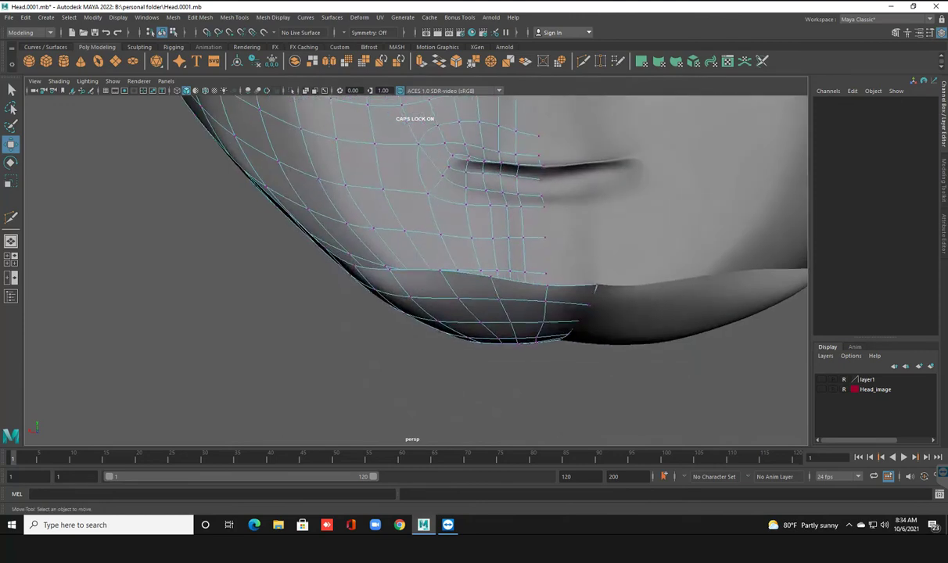
{"action": "mouse_move", "coordinate": [415, 234]}
{"action": "left_mouse_down", "text": "alt"}
{"action": "mouse_move", "coordinate": [469, 266]}
{"action": "mouse_move", "coordinate": [406, 289]}
{"action": "left_mouse_up", "text": "alt"}
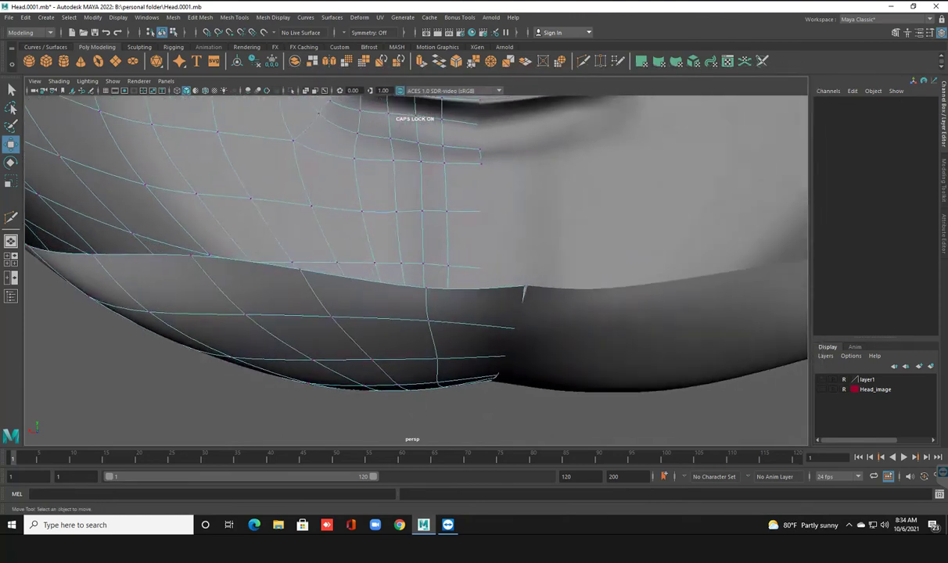
Step: Select a vertex on the chin's lower edge and orbit around the jaw
{"action": "scroll", "coordinate": [414, 266], "scroll_direction": "up", "scroll_amount": 2}
{"action": "left_click", "coordinate": [609, 298]}
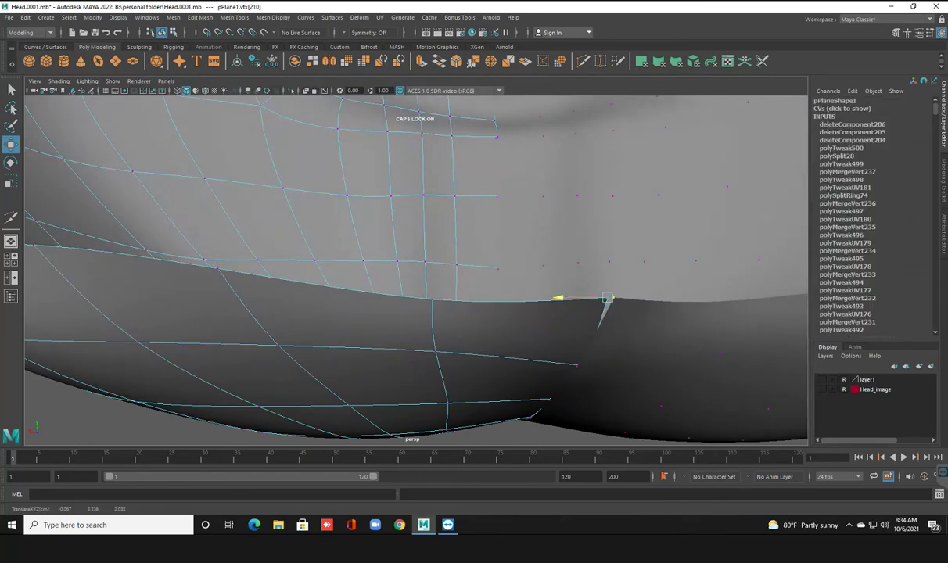
{"action": "scroll", "coordinate": [414, 266], "scroll_direction": "down", "scroll_amount": 3}
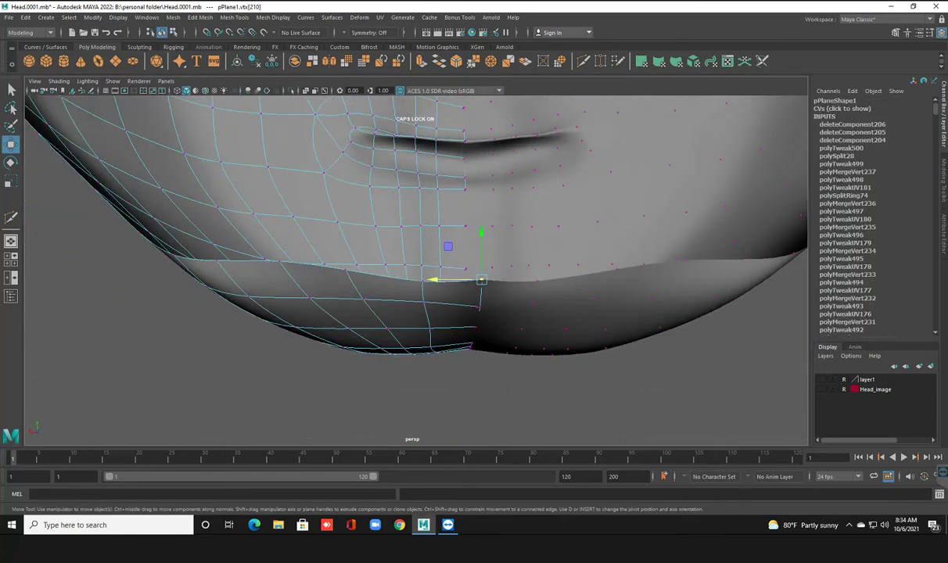
{"action": "left_click_drag", "start_coordinate": [438, 234], "coordinate": [500, 297], "text": "alt"}
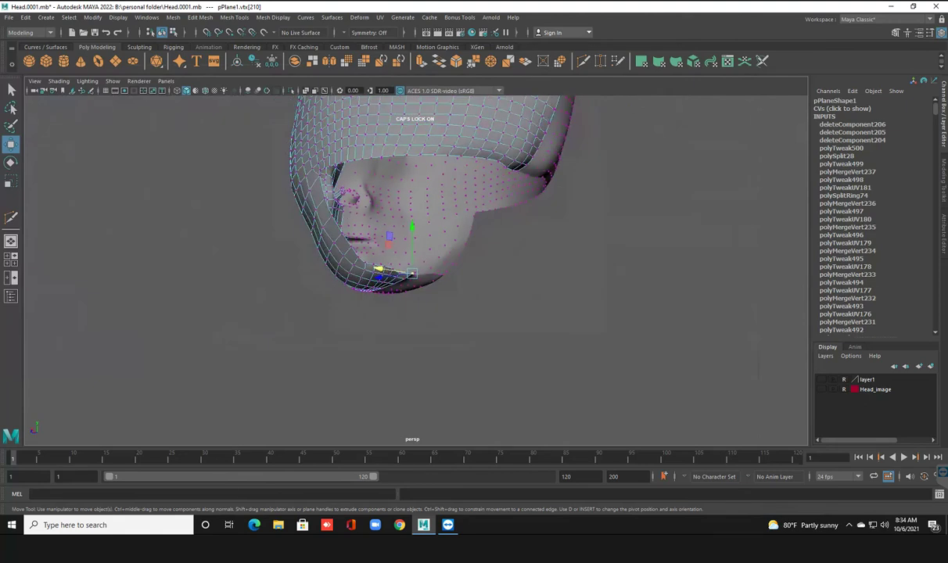
{"action": "mouse_move", "coordinate": [388, 279]}
{"action": "left_mouse_down", "text": "alt"}
{"action": "mouse_move", "coordinate": [412, 313]}
{"action": "mouse_move", "coordinate": [395, 291]}
{"action": "mouse_move", "coordinate": [400, 315]}
{"action": "left_mouse_up", "text": "alt"}
{"action": "scroll", "coordinate": [354, 260], "scroll_direction": "up", "scroll_amount": 5}
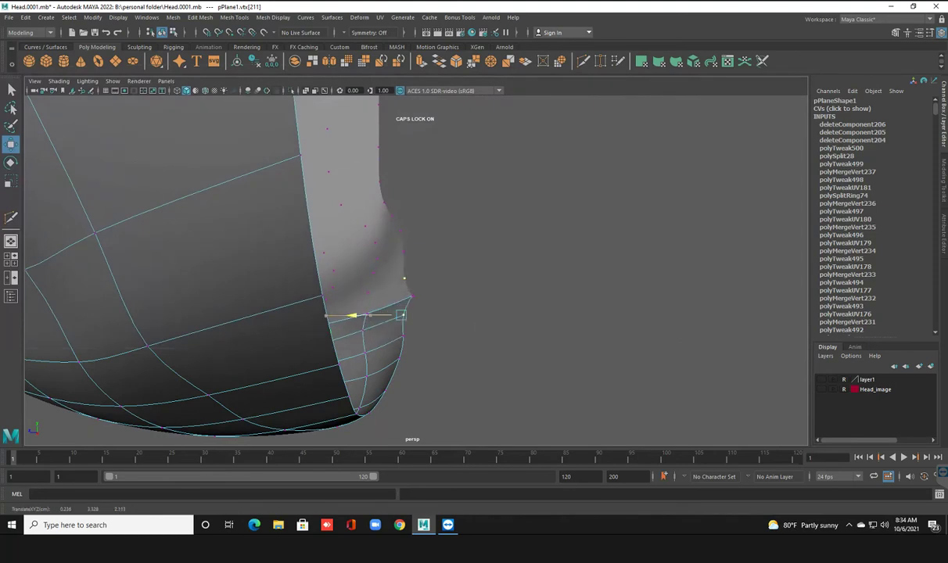
{"action": "mouse_move", "coordinate": [401, 315]}
{"action": "left_mouse_down", "text": "alt"}
{"action": "mouse_move", "coordinate": [485, 282]}
{"action": "mouse_move", "coordinate": [361, 239]}
{"action": "mouse_move", "coordinate": [108, 381]}
{"action": "mouse_move", "coordinate": [440, 162]}
{"action": "left_mouse_up", "text": "alt"}
Step: Put the head mesh in Edge mode and view the lower face from the front
{"action": "right_click", "coordinate": [440, 163]}
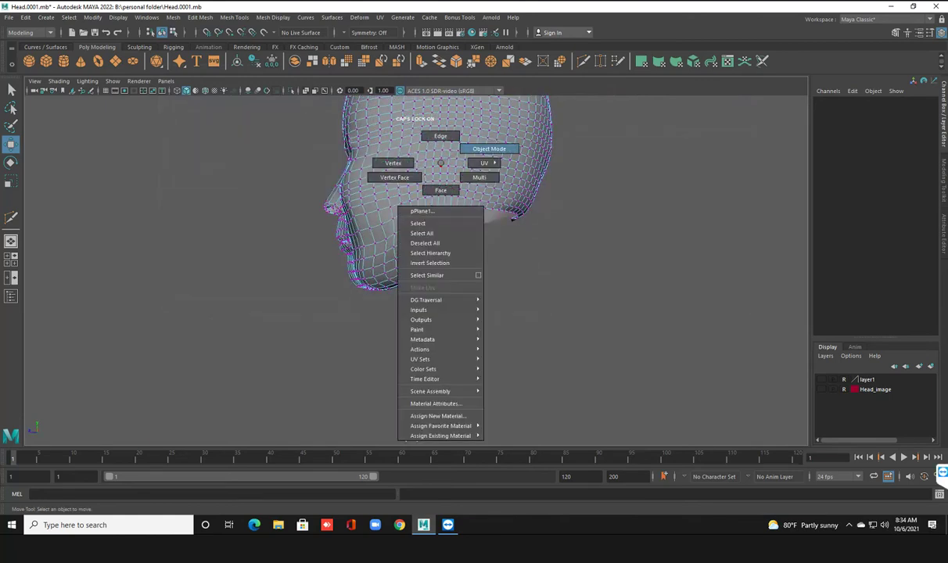
{"action": "right_click_drag", "start_coordinate": [441, 162], "coordinate": [440, 136]}
{"action": "scroll", "coordinate": [441, 162], "scroll_direction": "up", "scroll_amount": 2}
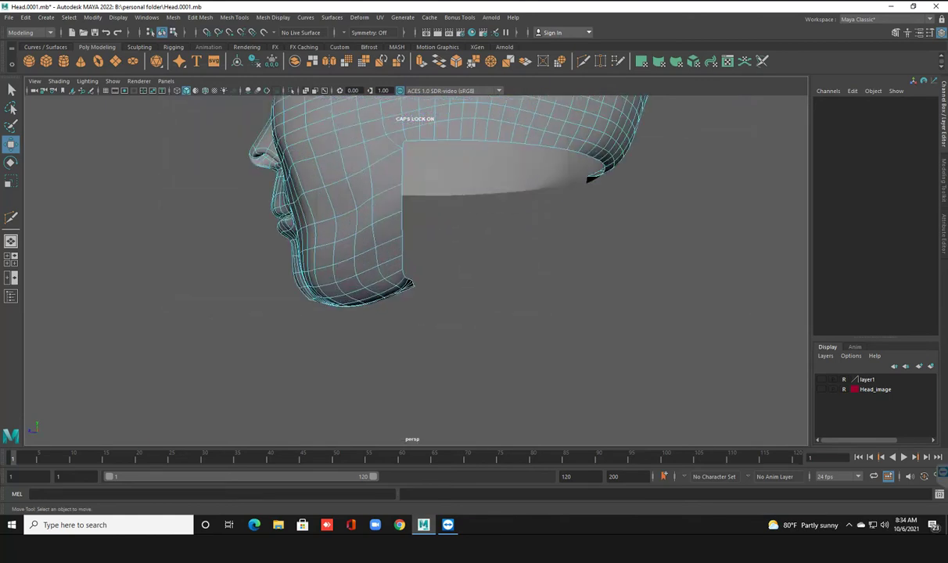
{"action": "left_click_drag", "start_coordinate": [441, 136], "coordinate": [640, 377], "text": "alt"}
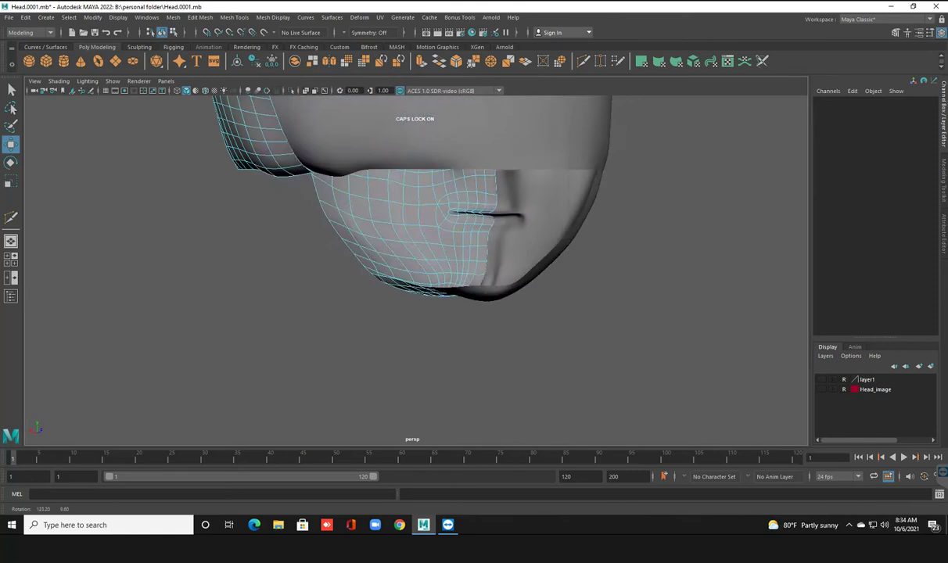
Step: Select the chin edge loop and extrude it downward into a new neck strip
{"action": "scroll", "coordinate": [639, 376], "scroll_direction": "up", "scroll_amount": 3}
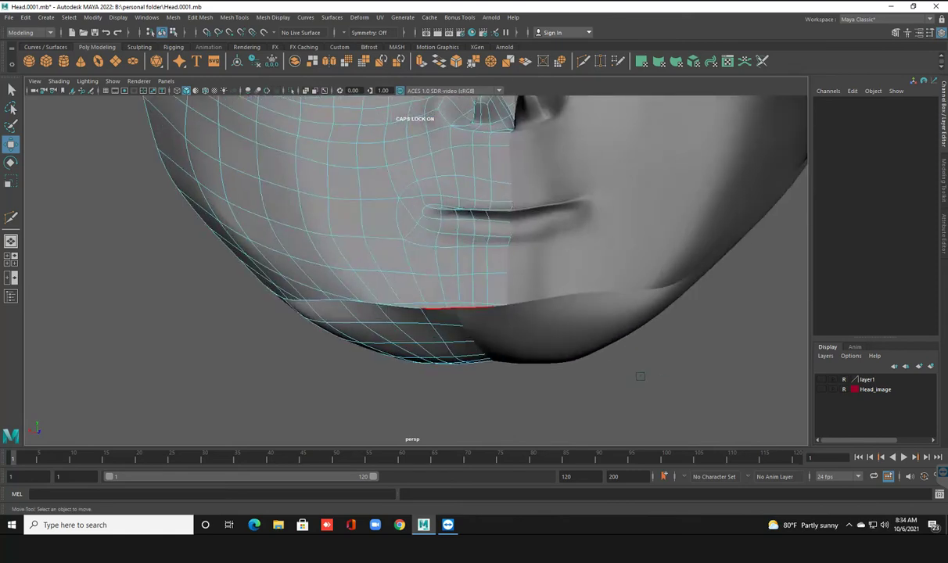
{"action": "scroll", "coordinate": [640, 376], "scroll_direction": "down", "scroll_amount": 3}
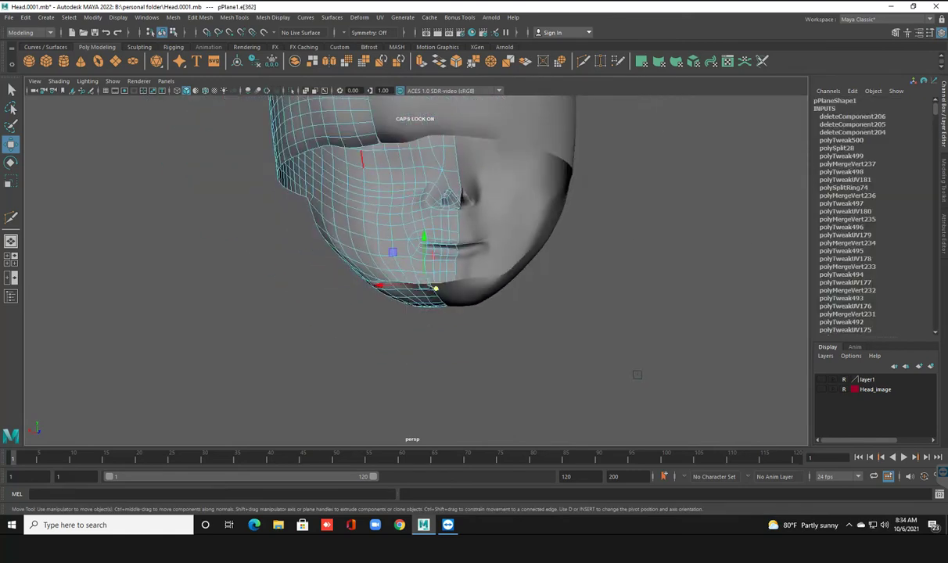
{"action": "key", "text": "shift+period"}
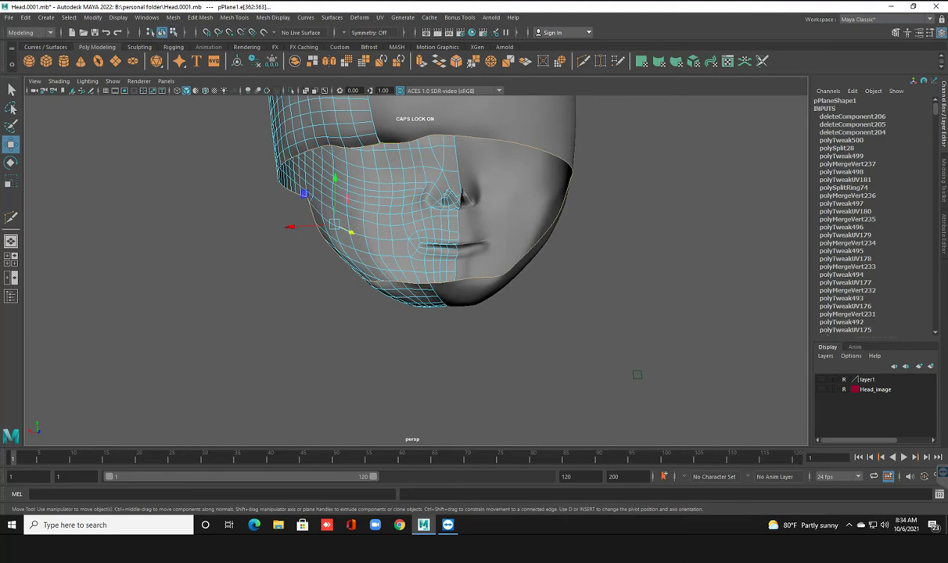
{"action": "left_click_drag", "start_coordinate": [636, 375], "coordinate": [501, 375], "text": "alt"}
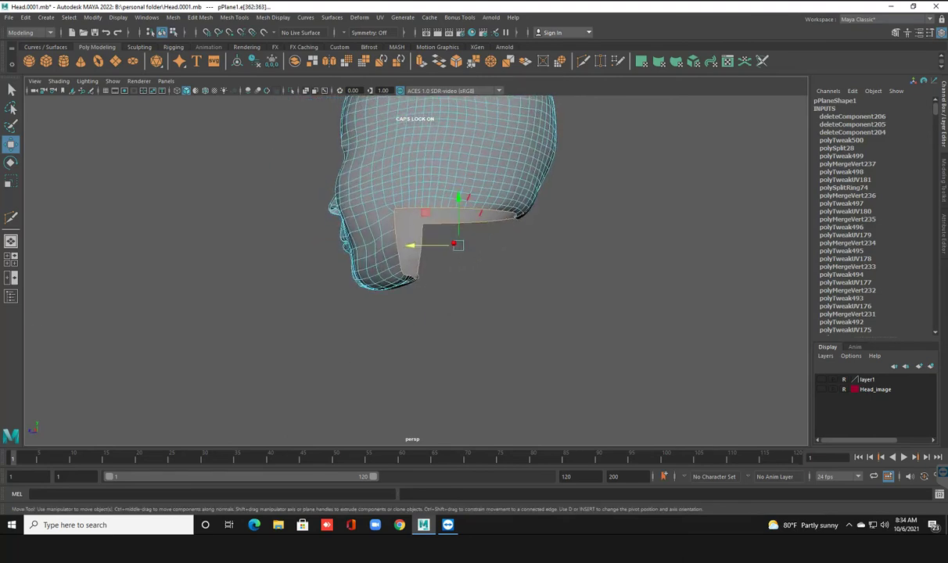
{"action": "mouse_move", "coordinate": [458, 245]}
{"action": "left_mouse_down", "text": "shift"}
{"action": "mouse_move", "coordinate": [458, 372]}
{"action": "mouse_move", "coordinate": [548, 371]}
{"action": "left_mouse_up", "text": "shift"}
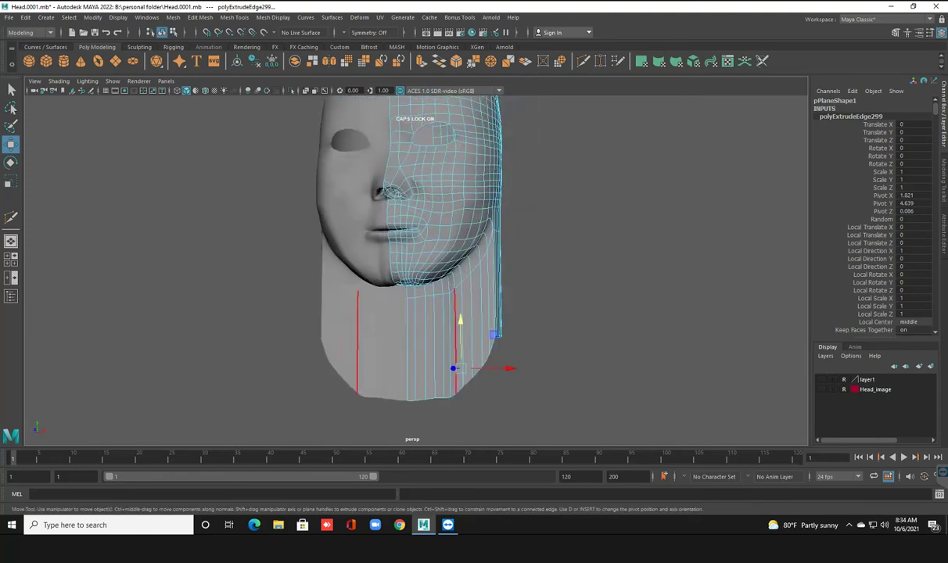
{"action": "key", "text": "ctrl+z"}
{"action": "key", "text": "ctrl+z"}
{"action": "key", "text": "ctrl+z"}
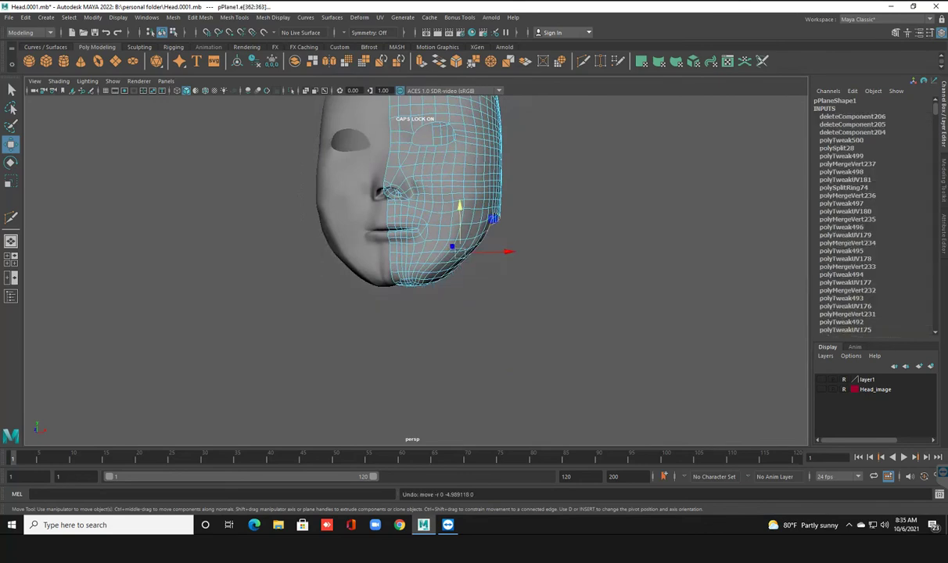
{"action": "left_click_drag", "start_coordinate": [459, 206], "coordinate": [461, 275], "text": "shift"}
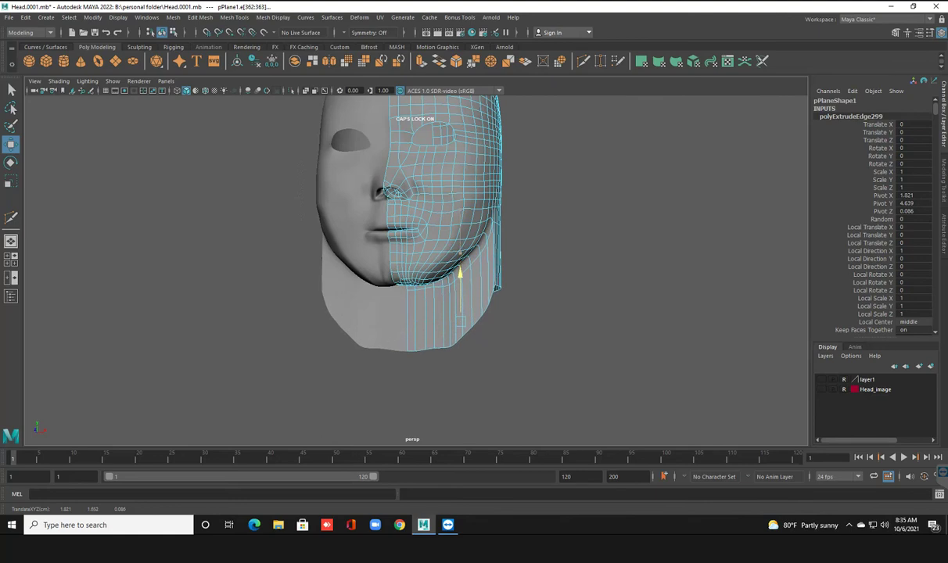
Step: Scale the neck strip's bottom edges narrower in X to about half width
{"action": "key", "text": "r"}
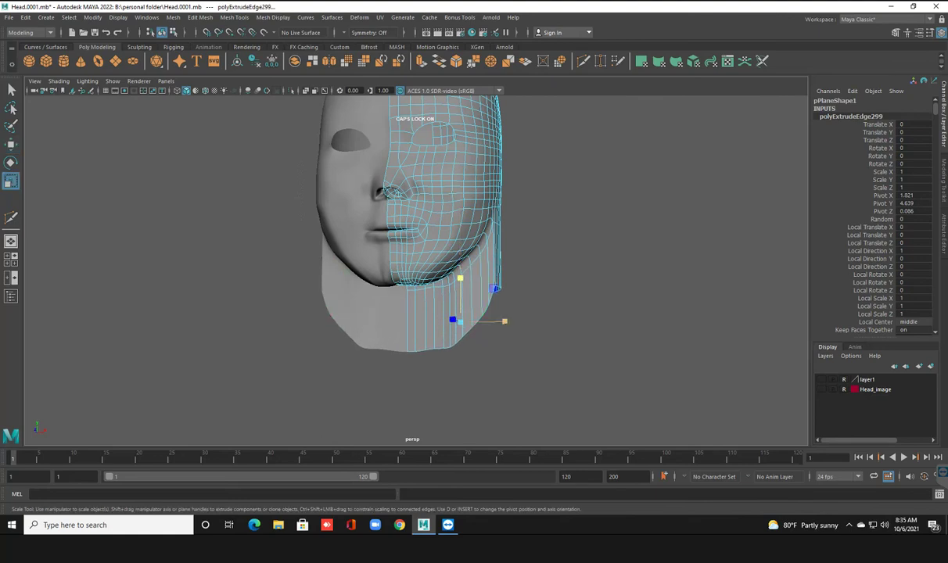
{"action": "left_click_drag", "start_coordinate": [505, 321], "coordinate": [438, 322]}
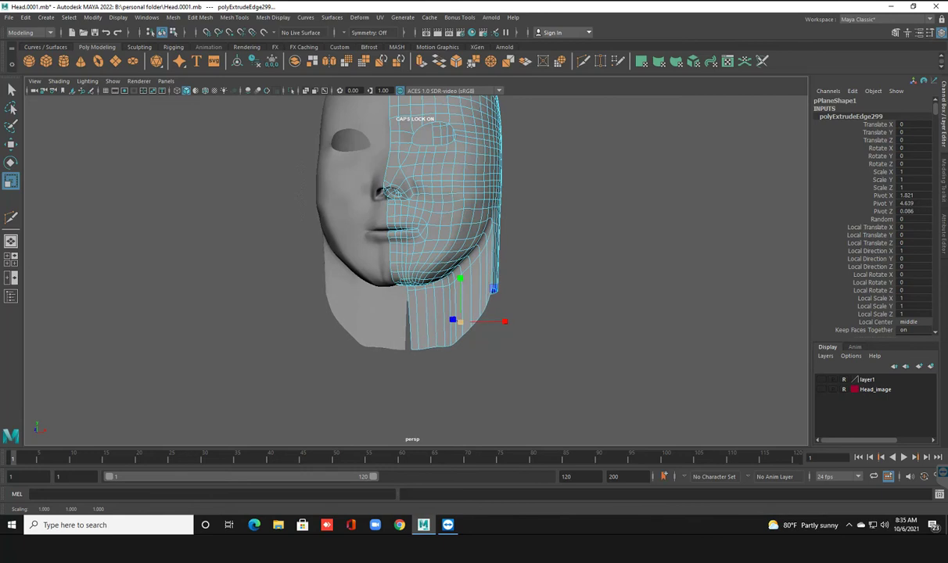
{"action": "key", "text": "ctrl+z"}
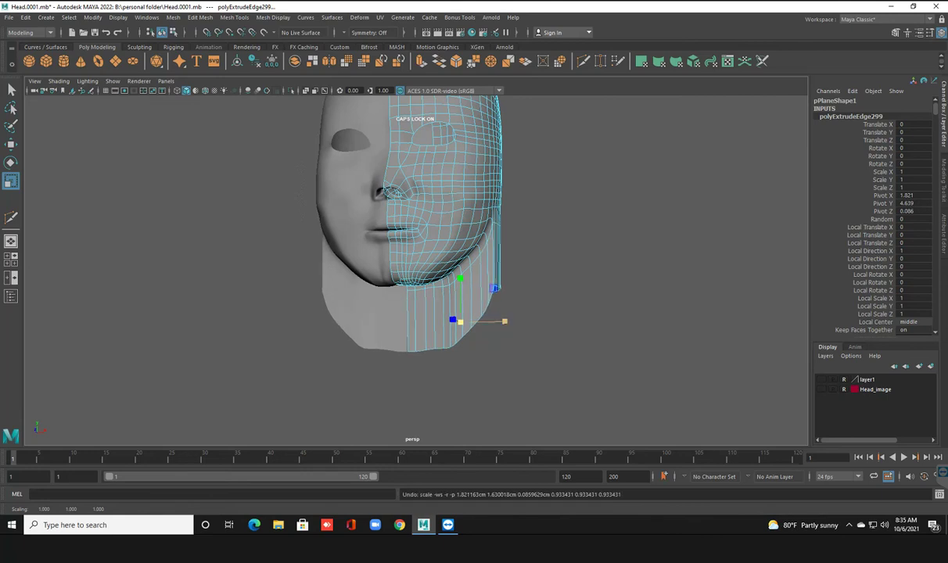
{"action": "left_click_drag", "start_coordinate": [504, 321], "coordinate": [494, 322]}
{"action": "left_click", "coordinate": [531, 329]}
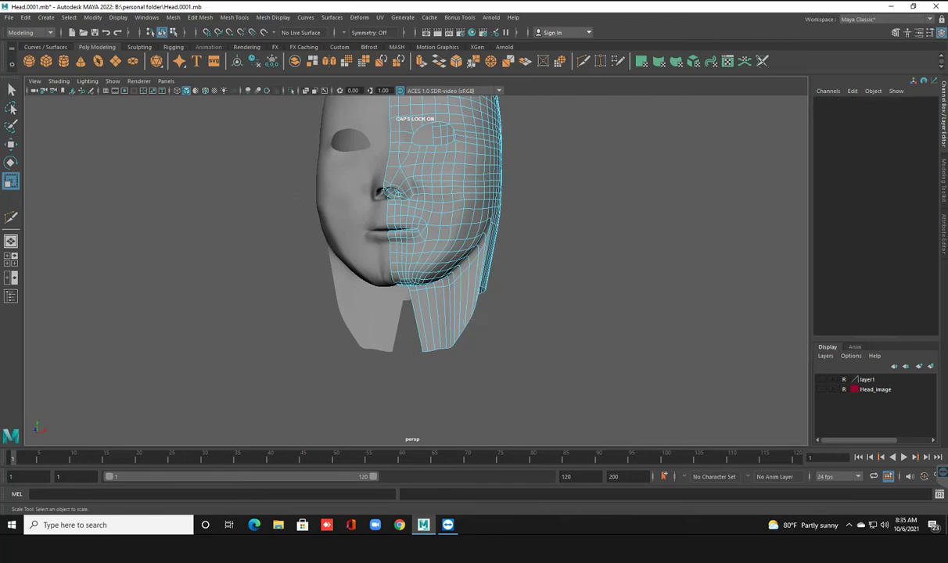
{"action": "key", "text": "ctrl+z"}
{"action": "key", "text": "ctrl+z"}
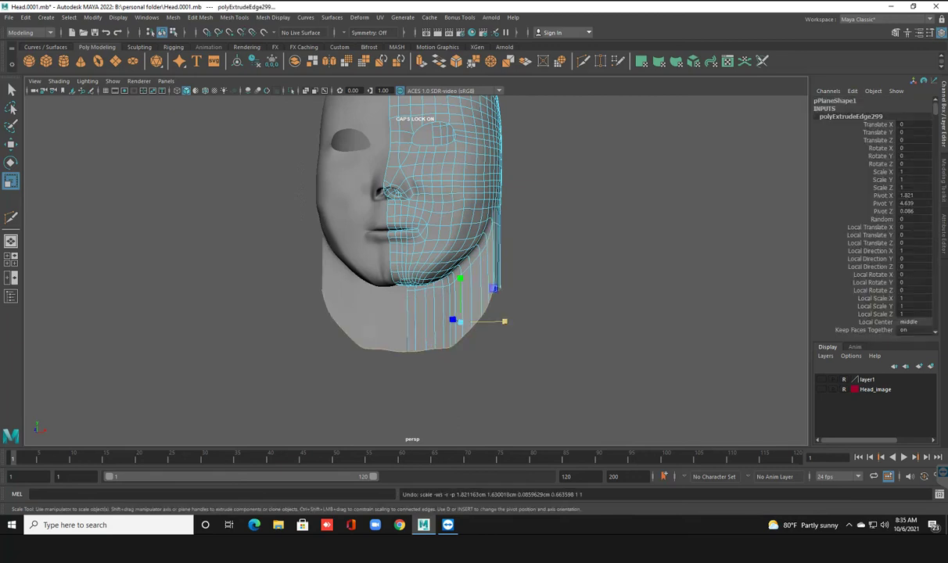
{"action": "left_click_drag", "start_coordinate": [505, 321], "coordinate": [484, 321]}
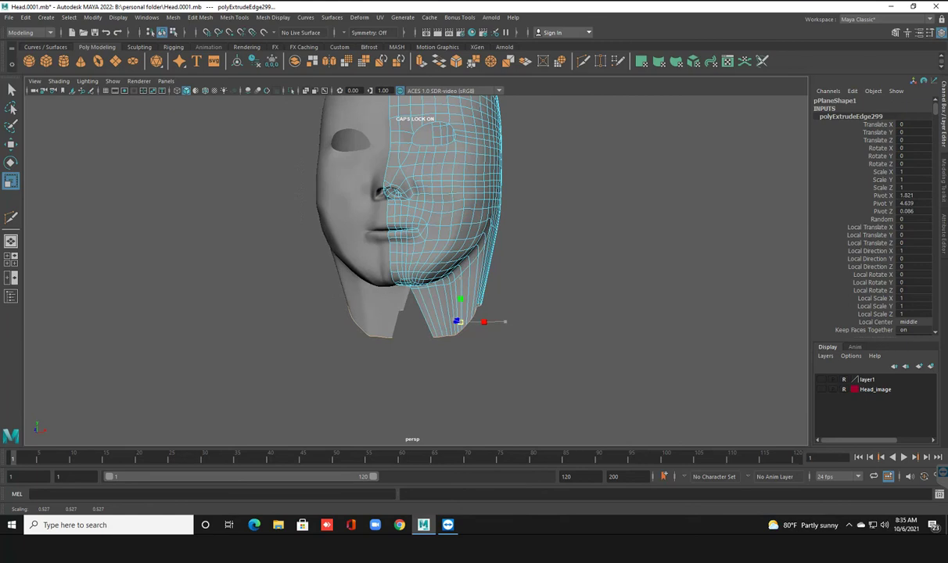
{"action": "mouse_move", "coordinate": [485, 321]}
{"action": "left_mouse_down", "text": "alt"}
{"action": "mouse_move", "coordinate": [595, 313]}
{"action": "mouse_move", "coordinate": [450, 323]}
{"action": "left_mouse_up", "text": "alt"}
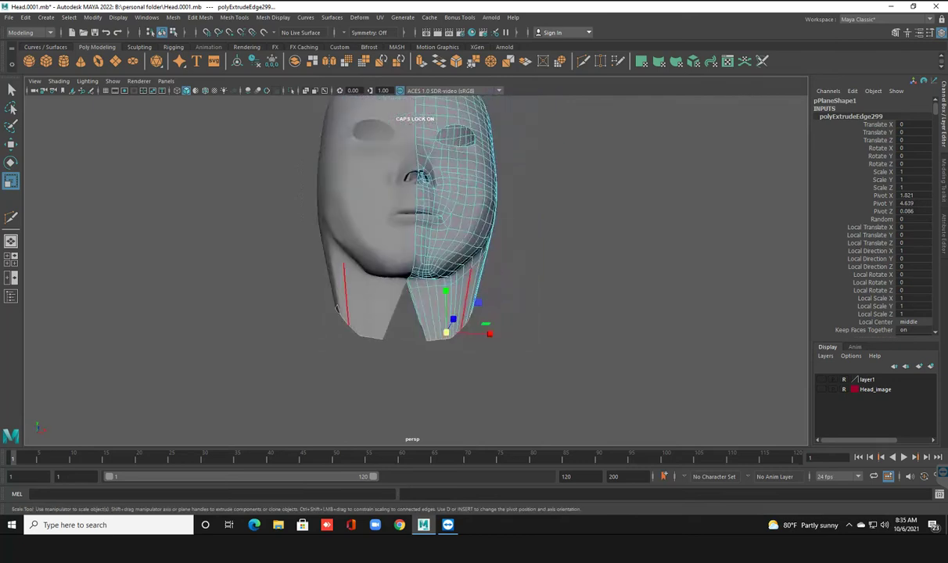
Step: In vertex mode, shift the chin-crease vertex to the left
{"action": "right_click", "coordinate": [434, 252]}
{"action": "left_click", "coordinate": [386, 252]}
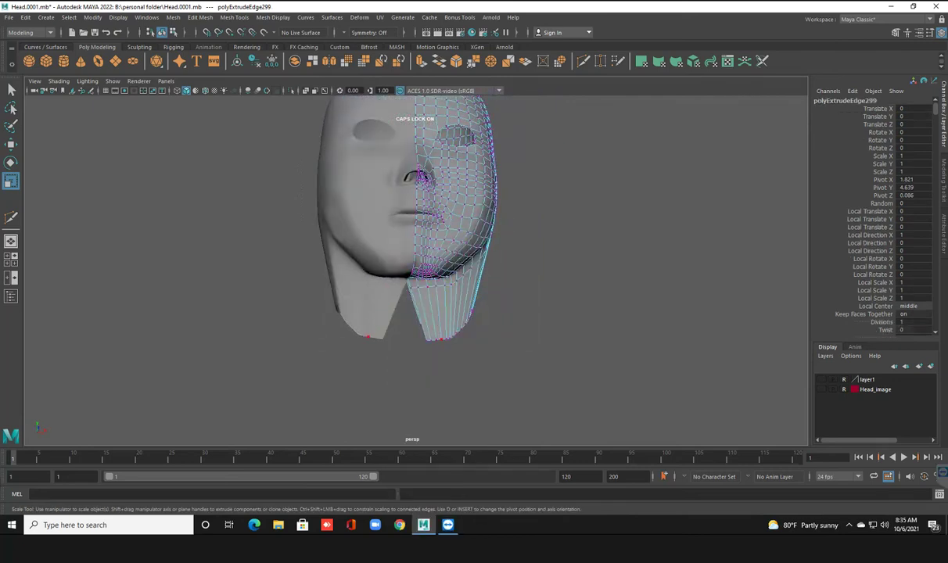
{"action": "scroll", "coordinate": [423, 313], "scroll_direction": "up", "scroll_amount": 2}
{"action": "scroll", "coordinate": [423, 313], "scroll_direction": "up", "scroll_amount": 2}
{"action": "scroll", "coordinate": [422, 313], "scroll_direction": "up", "scroll_amount": 2}
{"action": "middle_click_drag", "start_coordinate": [422, 235], "coordinate": [446, 301], "text": "alt"}
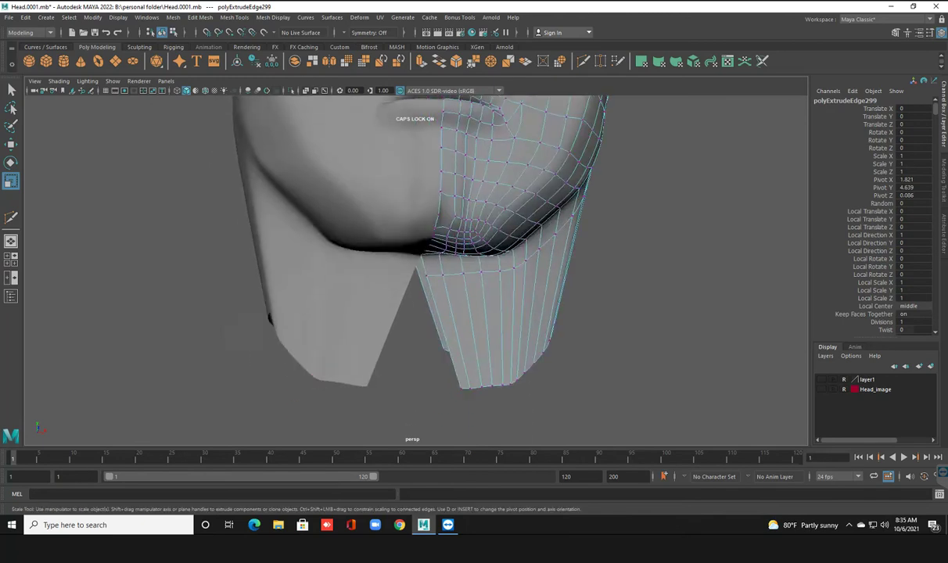
{"action": "left_click", "coordinate": [420, 254]}
{"action": "key", "text": "w"}
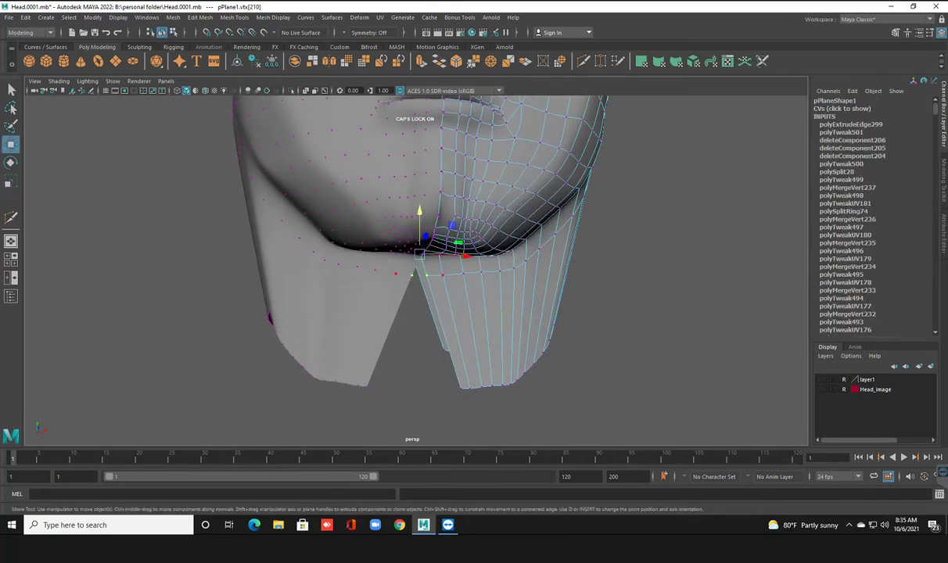
{"action": "left_click_drag", "start_coordinate": [465, 255], "coordinate": [454, 256]}
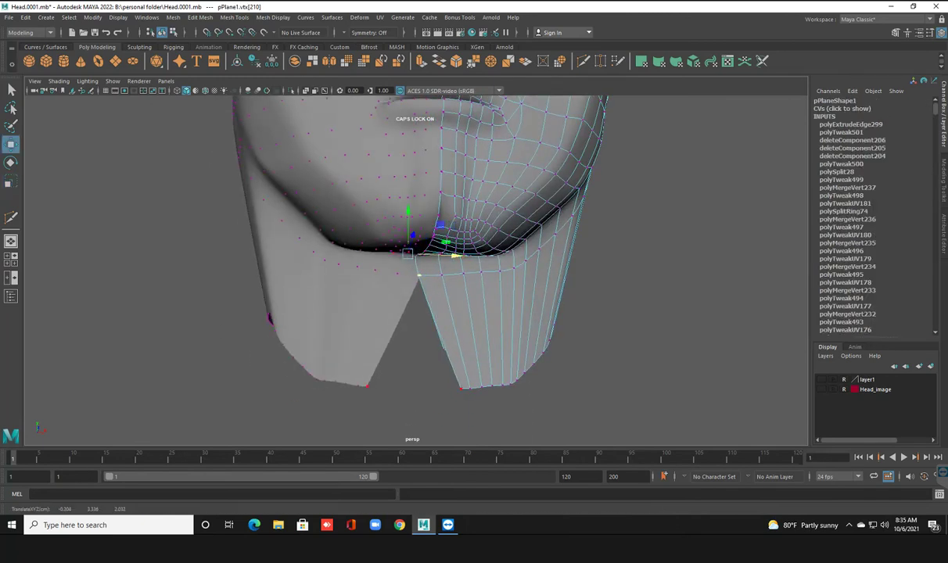
Step: Move the neck strip's bottom vertex left to close the front gap
{"action": "left_click", "coordinate": [461, 387]}
{"action": "left_click_drag", "start_coordinate": [504, 388], "coordinate": [458, 389]}
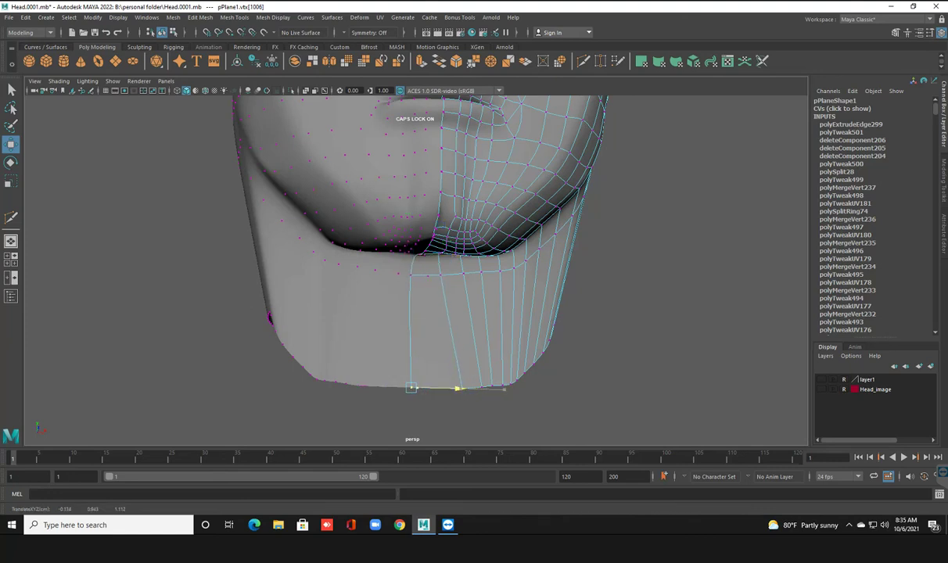
{"action": "left_click", "coordinate": [412, 313]}
{"action": "scroll", "coordinate": [413, 235], "scroll_direction": "down", "scroll_amount": 3}
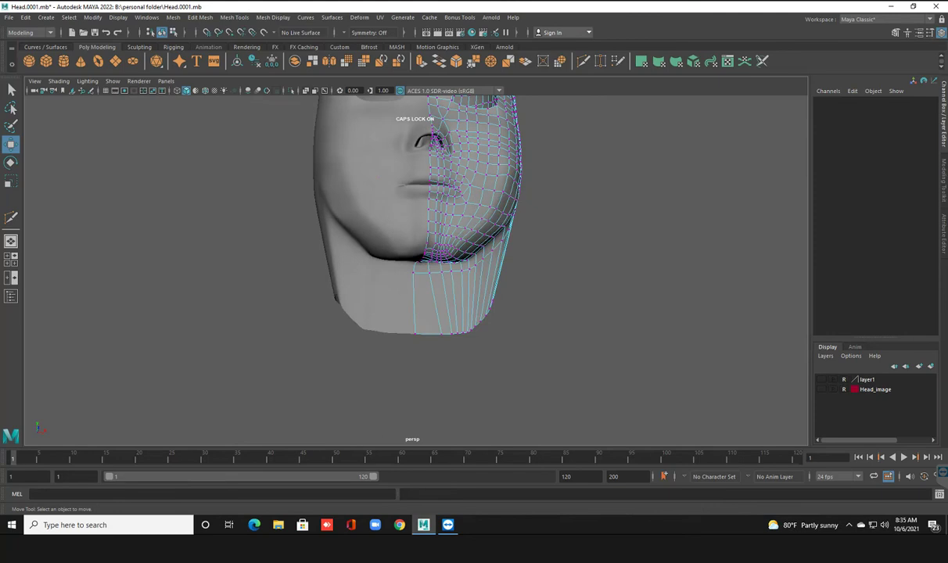
{"action": "scroll", "coordinate": [412, 234], "scroll_direction": "up", "scroll_amount": 4}
{"action": "middle_click_drag", "start_coordinate": [412, 352], "coordinate": [412, 220], "text": "alt"}
{"action": "scroll", "coordinate": [413, 297], "scroll_direction": "up", "scroll_amount": 5}
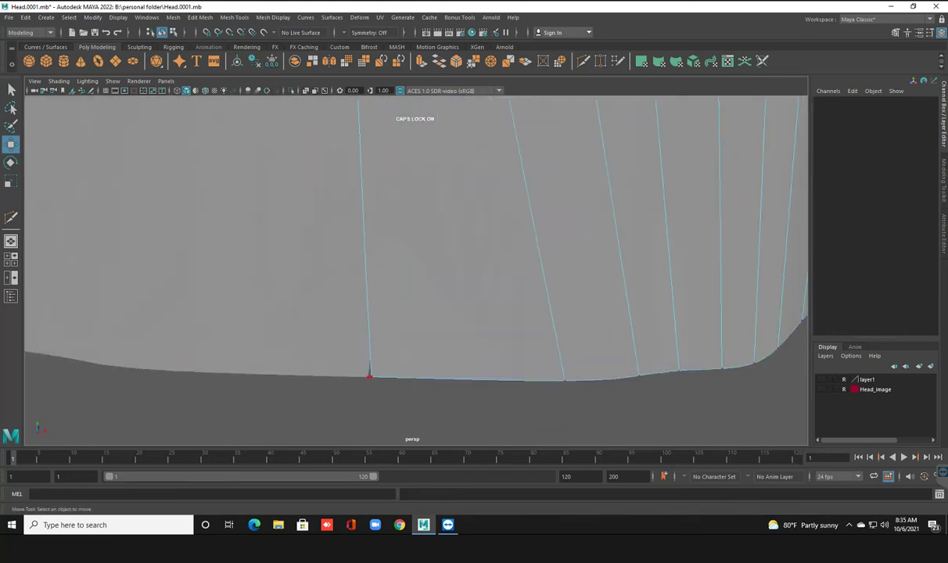
Step: Check the bottom neck vertex and orbit around the head to review the shape
{"action": "left_click", "coordinate": [369, 377]}
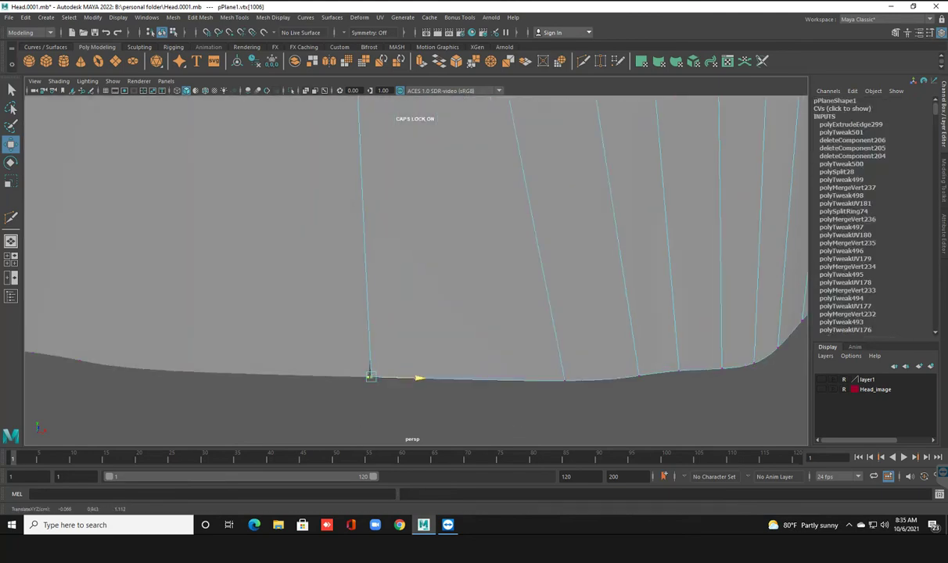
{"action": "left_click", "coordinate": [375, 336]}
{"action": "scroll", "coordinate": [376, 337], "scroll_direction": "down", "scroll_amount": 3}
{"action": "scroll", "coordinate": [375, 337], "scroll_direction": "down", "scroll_amount": 2}
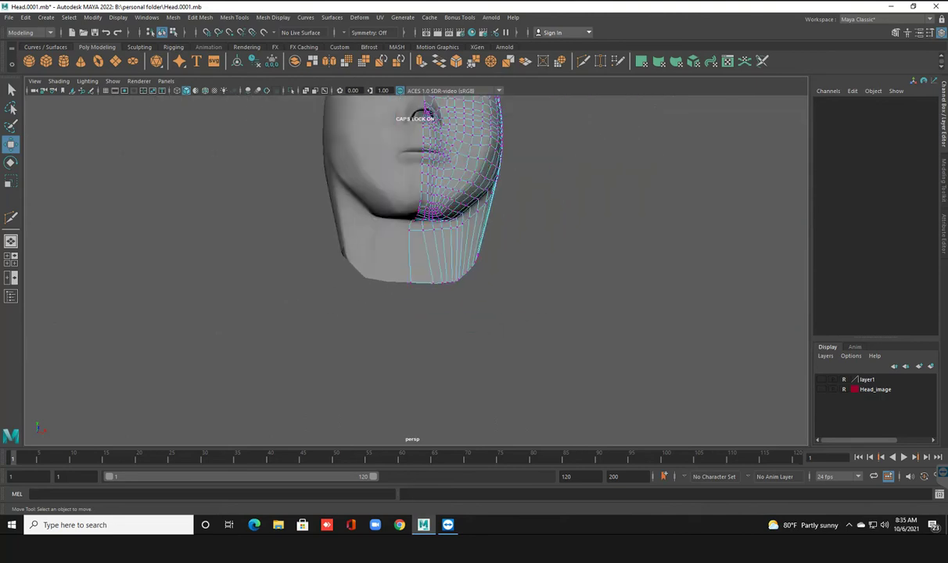
{"action": "mouse_move", "coordinate": [412, 235]}
{"action": "left_mouse_down", "text": "alt"}
{"action": "mouse_move", "coordinate": [477, 235]}
{"action": "mouse_move", "coordinate": [412, 235]}
{"action": "left_mouse_up", "text": "alt"}
{"action": "scroll", "coordinate": [413, 234], "scroll_direction": "down", "scroll_amount": 3}
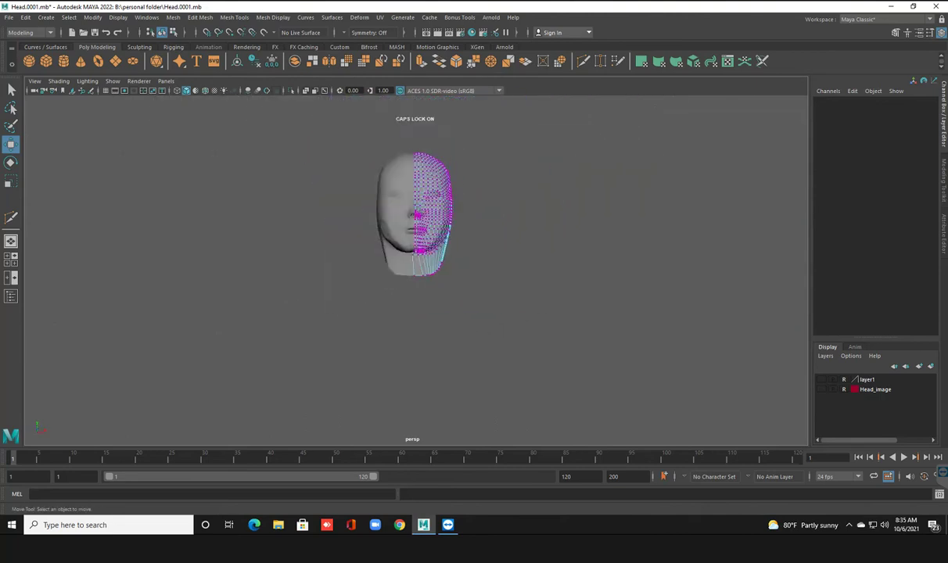
{"action": "scroll", "coordinate": [414, 219], "scroll_direction": "up", "scroll_amount": 5}
{"action": "middle_click_drag", "start_coordinate": [415, 188], "coordinate": [414, 219], "text": "alt"}
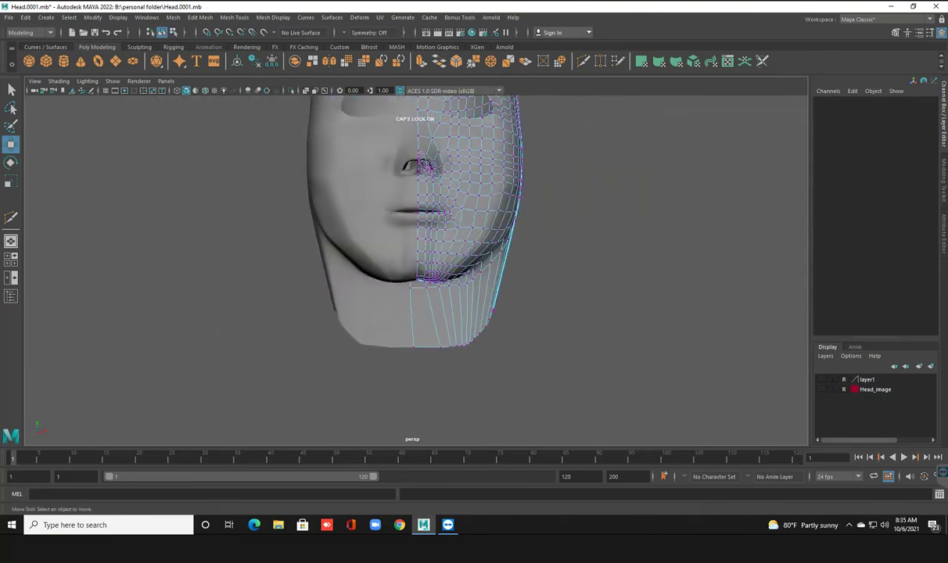
Step: Return the head to object mode and reselect the half-head mesh
{"action": "right_click_drag", "start_coordinate": [391, 263], "coordinate": [415, 225]}
{"action": "left_click", "coordinate": [595, 258]}
{"action": "key", "text": "ctrl+z"}
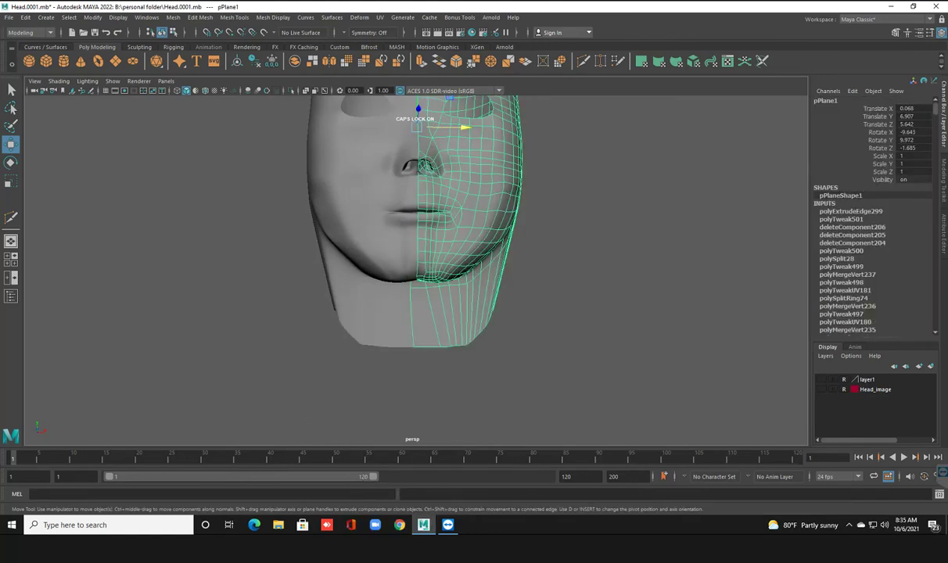
{"action": "key", "text": "r"}
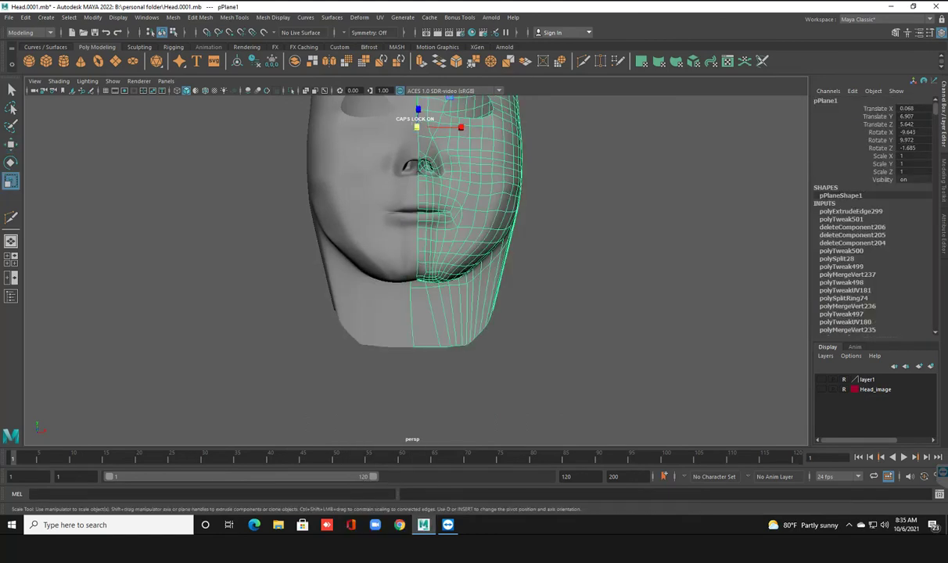
{"action": "left_click", "coordinate": [595, 259]}
Step: Flatten the chin's bottom edge loop into a wide base
{"action": "left_click", "coordinate": [450, 252]}
{"action": "right_click", "coordinate": [449, 251]}
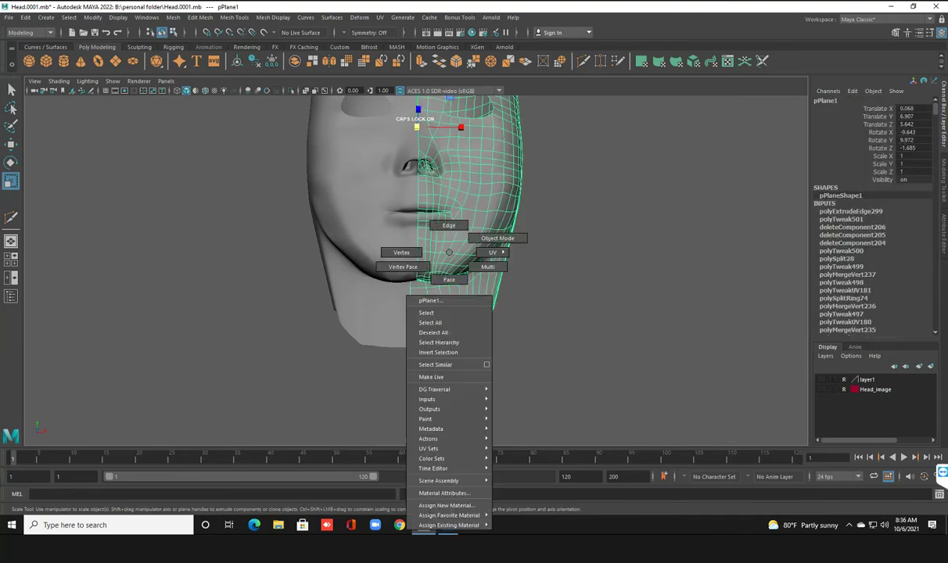
{"action": "mouse_move", "coordinate": [494, 252]}
{"action": "right_mouse_down"}
{"action": "mouse_move", "coordinate": [402, 252]}
{"action": "mouse_move", "coordinate": [424, 227]}
{"action": "right_mouse_up"}
{"action": "mouse_move", "coordinate": [496, 332]}
{"action": "left_mouse_down", "text": "shift"}
{"action": "mouse_move", "coordinate": [600, 331]}
{"action": "mouse_move", "coordinate": [456, 331]}
{"action": "left_mouse_up", "text": "shift"}
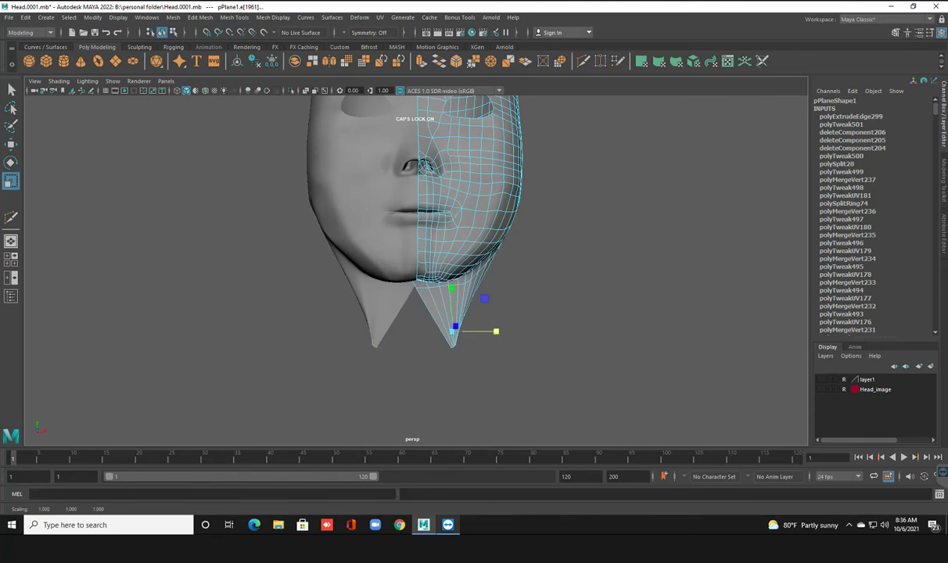
{"action": "key", "text": "ctrl+z"}
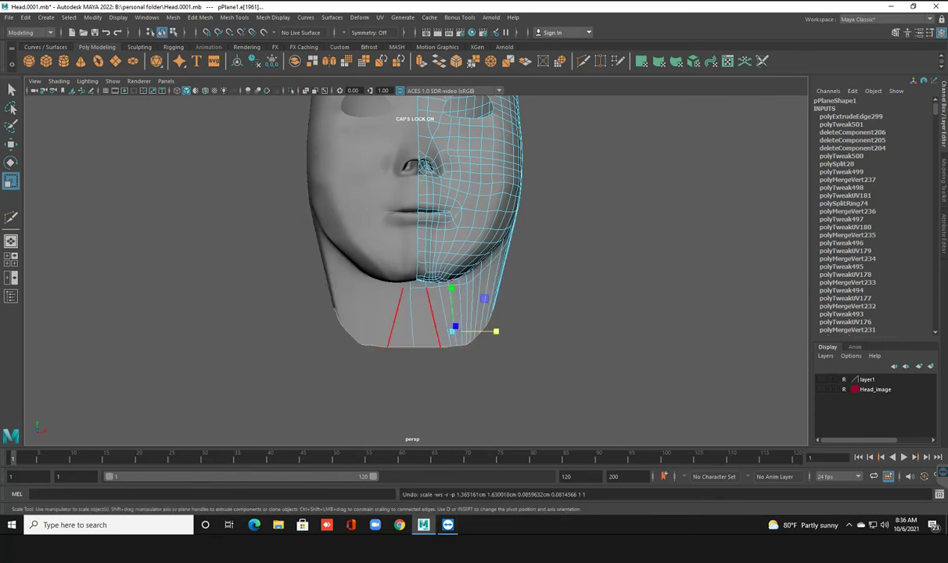
{"action": "left_click_drag", "start_coordinate": [455, 327], "coordinate": [451, 323]}
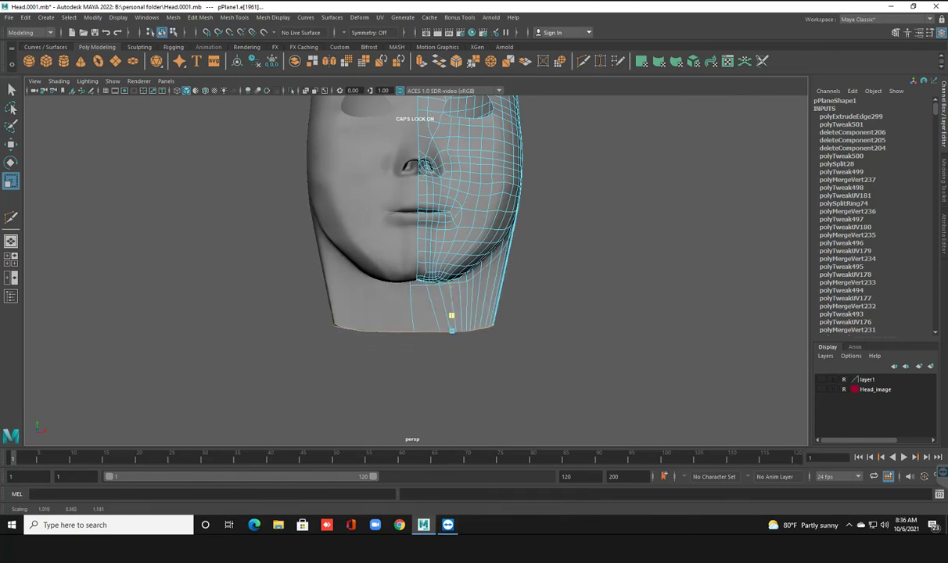
Step: Widen the neck's bottom edge loop horizontally from a side profile view
{"action": "left_click_drag", "start_coordinate": [485, 235], "coordinate": [360, 235], "text": "alt"}
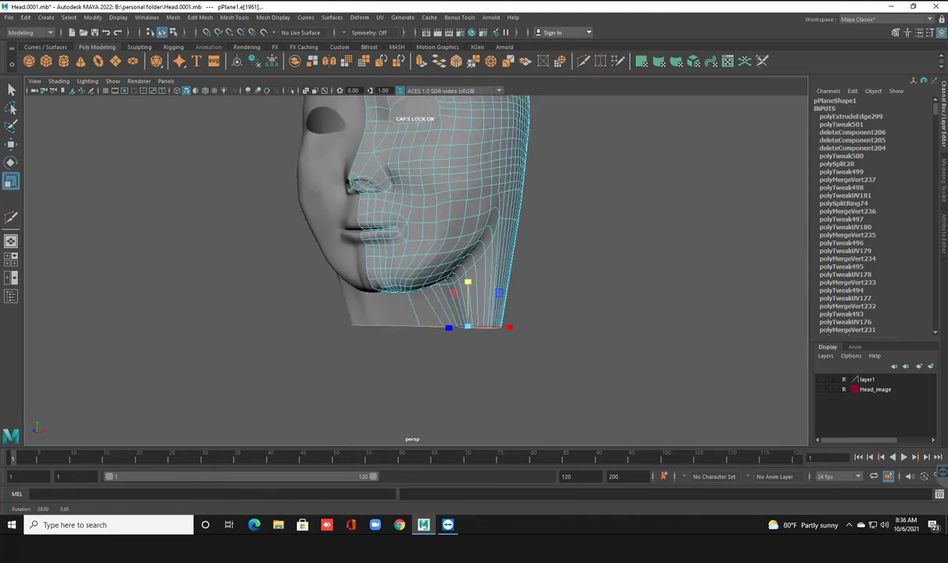
{"action": "mouse_move", "coordinate": [423, 322]}
{"action": "left_mouse_down"}
{"action": "mouse_move", "coordinate": [378, 321]}
{"action": "mouse_move", "coordinate": [500, 317]}
{"action": "mouse_move", "coordinate": [469, 320]}
{"action": "mouse_move", "coordinate": [481, 329]}
{"action": "left_mouse_up"}
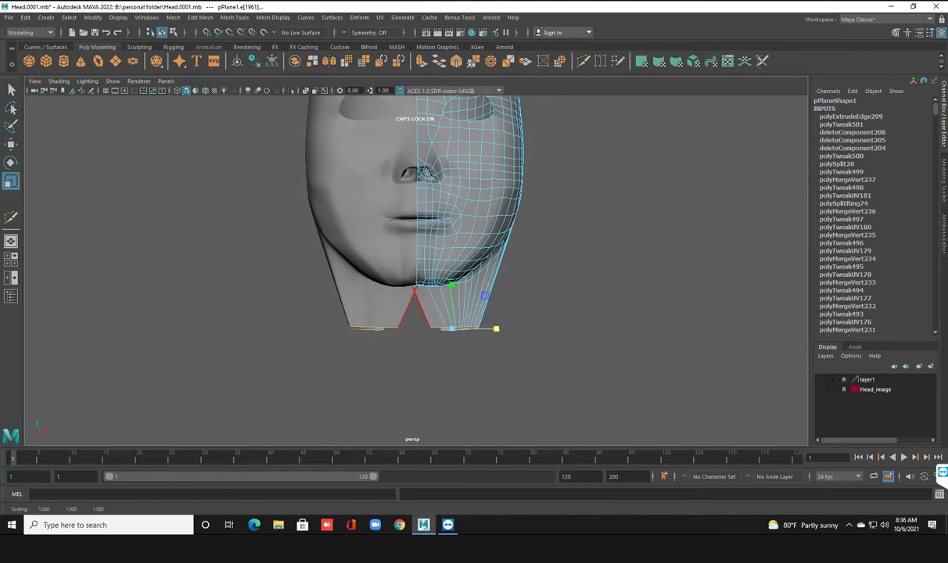
{"action": "right_click_drag", "start_coordinate": [438, 288], "coordinate": [365, 238]}
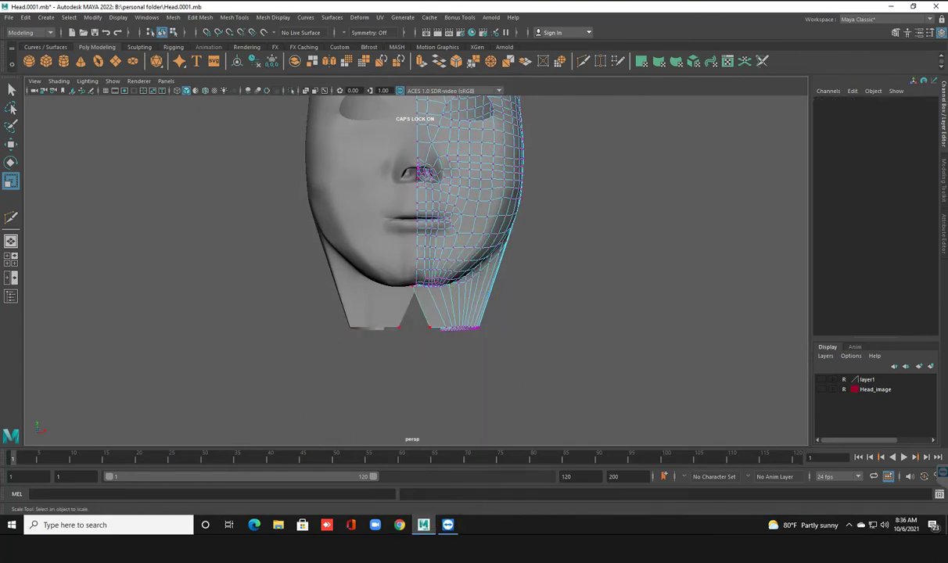
{"action": "left_click", "coordinate": [428, 283]}
{"action": "key", "text": "w"}
{"action": "left_click_drag", "start_coordinate": [429, 283], "coordinate": [410, 328]}
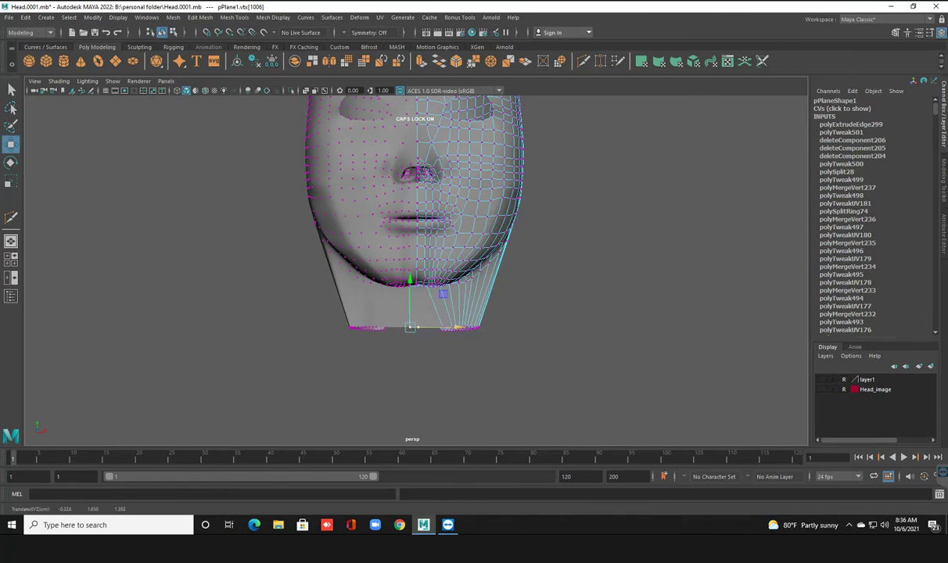
{"action": "key", "text": "ctrl+z"}
{"action": "scroll", "coordinate": [415, 270], "scroll_direction": "up", "scroll_amount": 5}
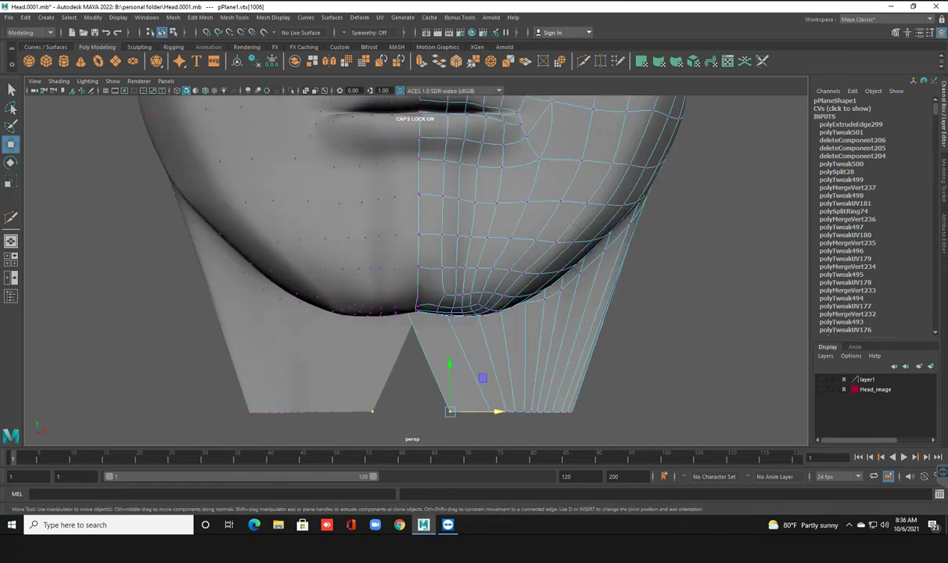
{"action": "key", "text": "ctrl+z"}
{"action": "key", "text": "ctrl+z"}
{"action": "key", "text": "ctrl+z"}
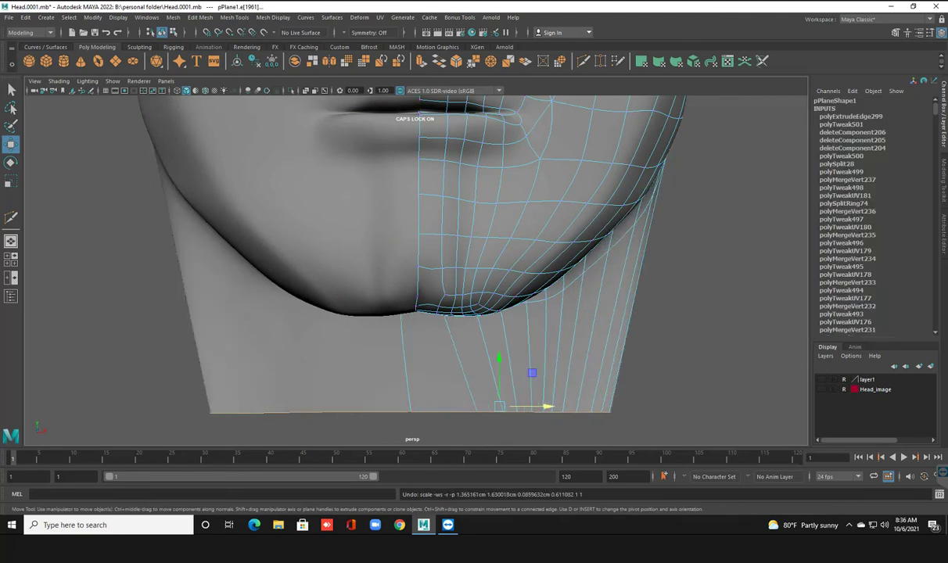
Step: Redo the inward neck-edge scale and review the neck from lower and side angles
{"action": "left_click_drag", "start_coordinate": [416, 270], "coordinate": [469, 270], "text": "alt"}
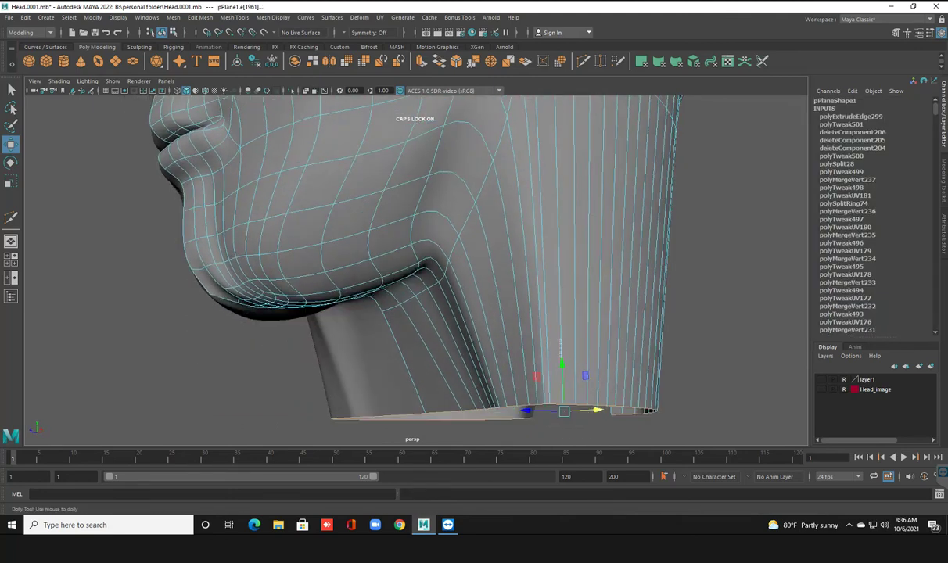
{"action": "scroll", "coordinate": [415, 270], "scroll_direction": "up", "scroll_amount": 5}
{"action": "scroll", "coordinate": [416, 270], "scroll_direction": "down", "scroll_amount": 5}
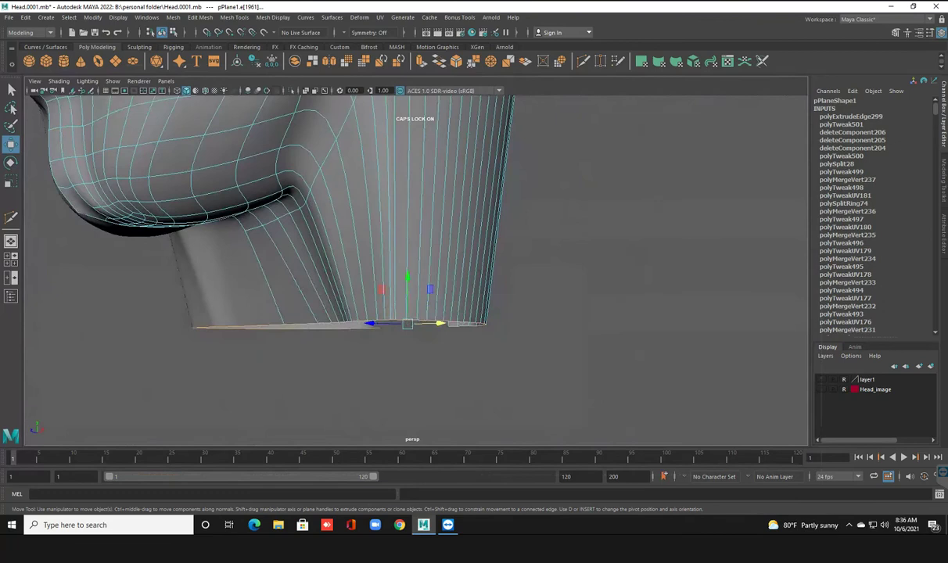
{"action": "scroll", "coordinate": [407, 266], "scroll_direction": "up", "scroll_amount": 1}
{"action": "key", "text": "shift+z"}
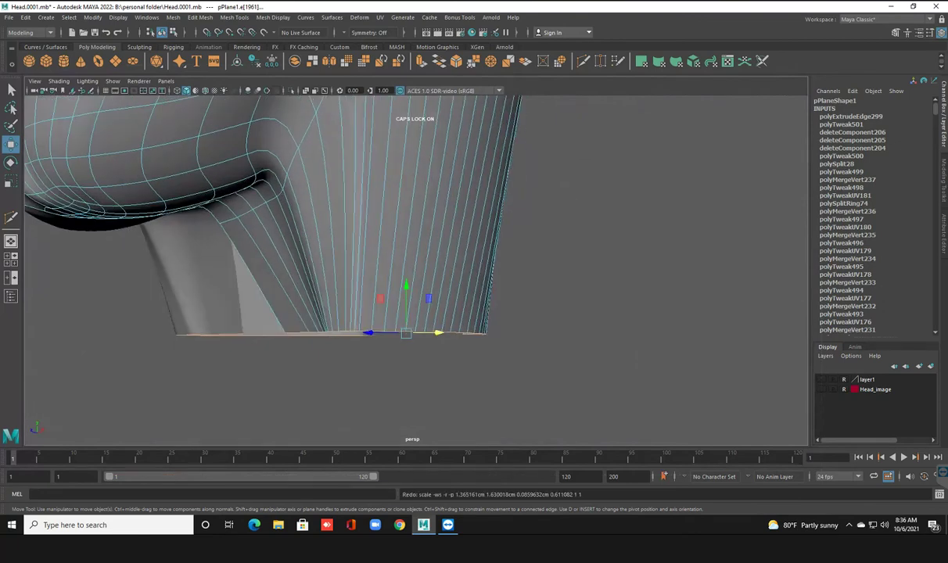
{"action": "mouse_move", "coordinate": [407, 266]}
{"action": "left_mouse_down", "text": "alt"}
{"action": "mouse_move", "coordinate": [438, 270]}
{"action": "mouse_move", "coordinate": [392, 270]}
{"action": "left_mouse_up", "text": "alt"}
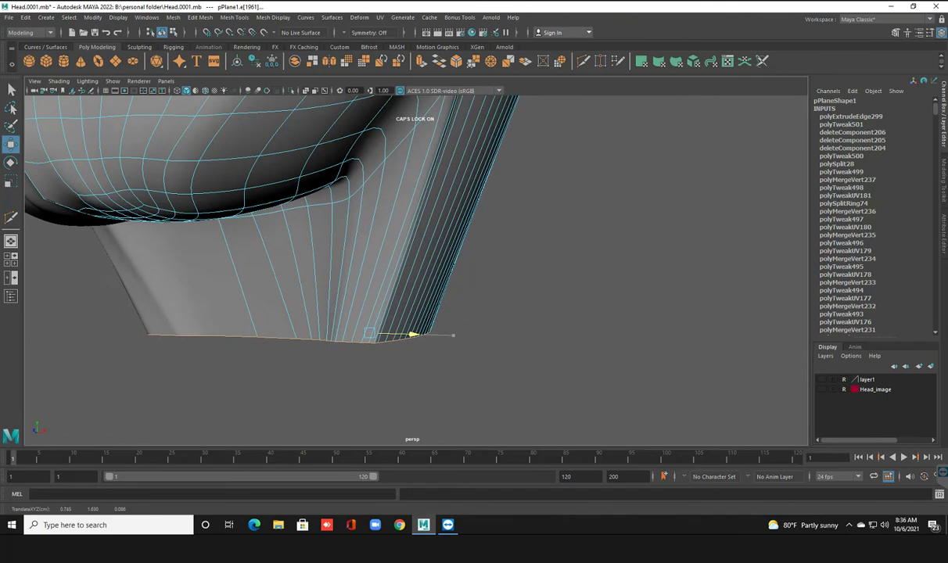
{"action": "mouse_move", "coordinate": [407, 266]}
{"action": "left_mouse_down", "text": "alt"}
{"action": "mouse_move", "coordinate": [438, 234]}
{"action": "mouse_move", "coordinate": [595, 242]}
{"action": "left_mouse_up", "text": "alt"}
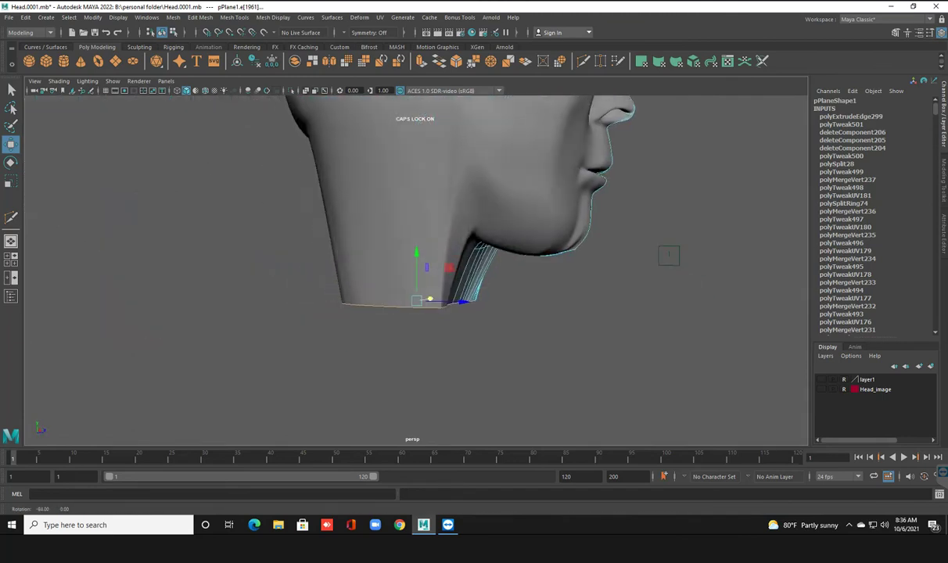
{"action": "mouse_move", "coordinate": [438, 266]}
{"action": "left_mouse_down", "text": "alt"}
{"action": "mouse_move", "coordinate": [403, 294]}
{"action": "mouse_move", "coordinate": [367, 297]}
{"action": "left_mouse_up", "text": "alt"}
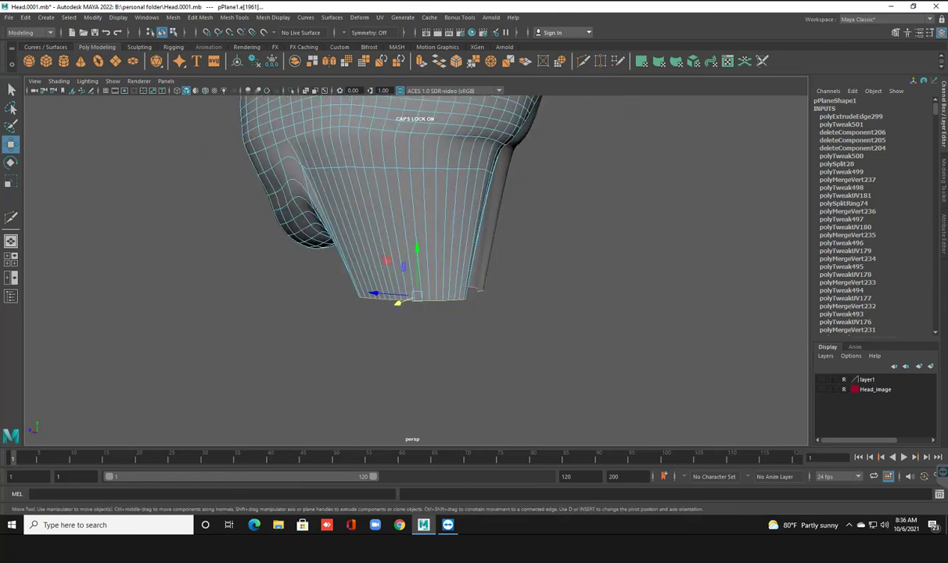
{"action": "left_click", "coordinate": [368, 352]}
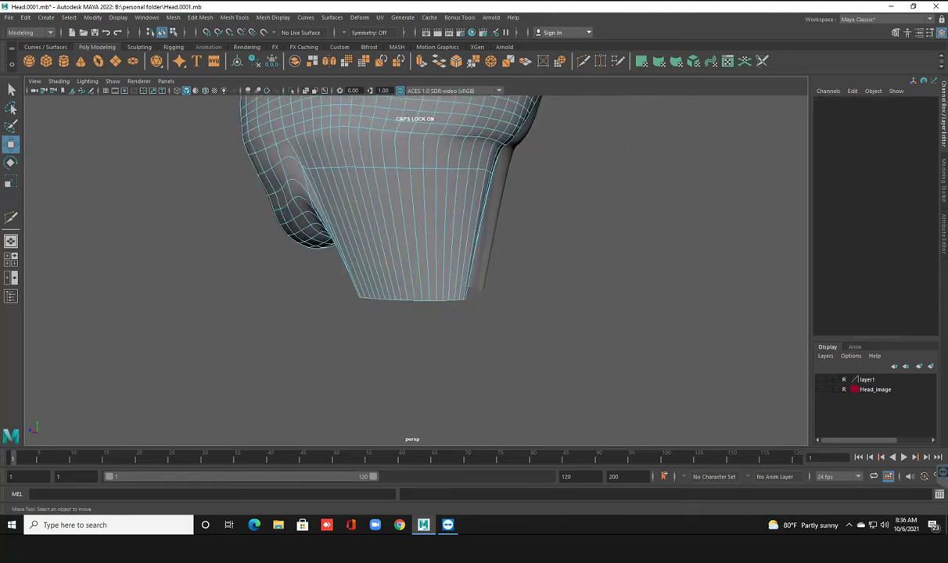
{"action": "mouse_move", "coordinate": [395, 172]}
{"action": "left_mouse_down", "text": "alt"}
{"action": "mouse_move", "coordinate": [399, 227]}
{"action": "mouse_move", "coordinate": [378, 205]}
{"action": "mouse_move", "coordinate": [412, 219]}
{"action": "left_mouse_up", "text": "alt"}
Step: Select the neck edge loop and scale it inward
{"action": "double_click", "coordinate": [392, 249]}
{"action": "scroll", "coordinate": [372, 219], "scroll_direction": "down", "scroll_amount": 2}
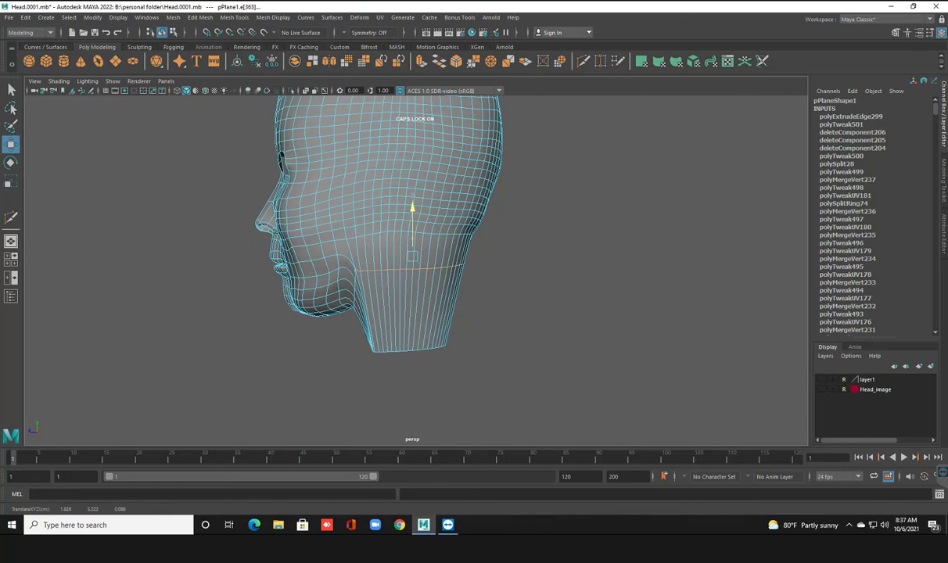
{"action": "key", "text": "r"}
{"action": "left_click_drag", "start_coordinate": [419, 260], "coordinate": [332, 236]}
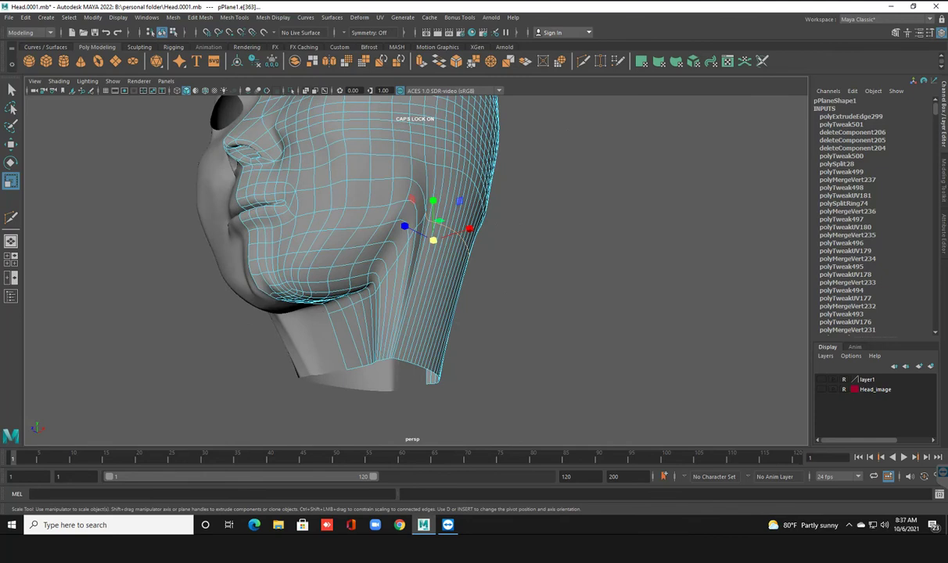
{"action": "key", "text": "ctrl+z"}
{"action": "mouse_move", "coordinate": [323, 311]}
{"action": "left_mouse_down"}
{"action": "mouse_move", "coordinate": [331, 372]}
{"action": "mouse_move", "coordinate": [360, 364]}
{"action": "left_mouse_up"}
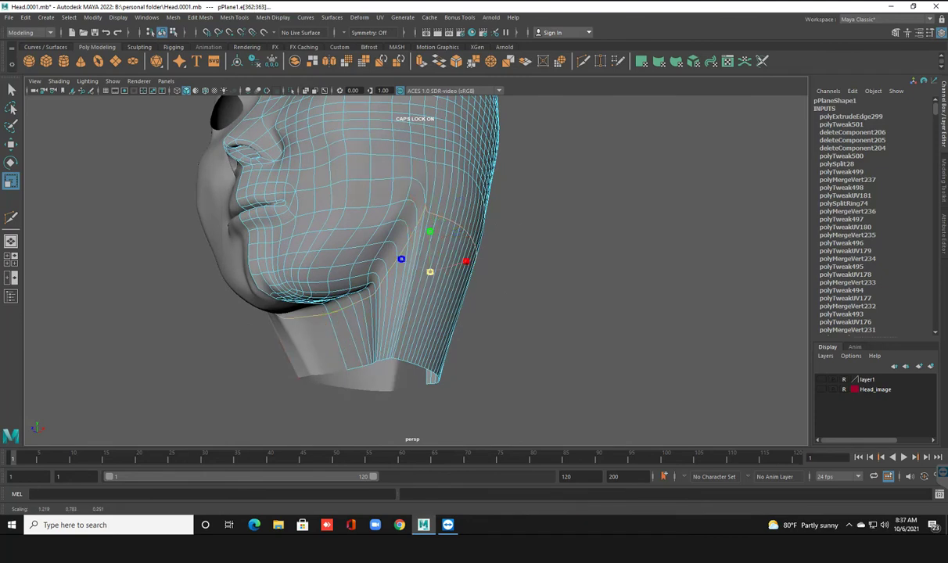
{"action": "left_click_drag", "start_coordinate": [429, 271], "coordinate": [414, 274]}
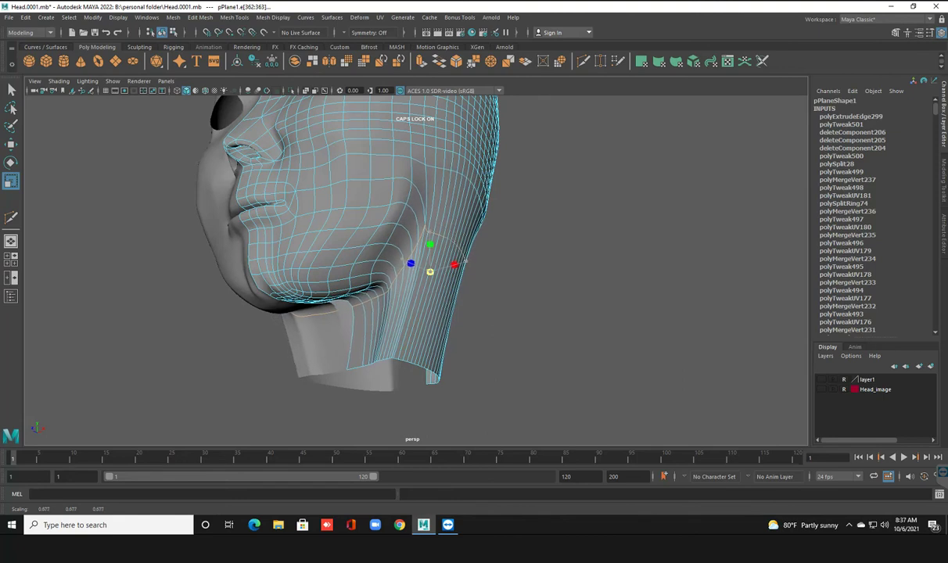
Step: Move the jaw and neck vertices to taper the lower neck
{"action": "left_click_drag", "start_coordinate": [352, 235], "coordinate": [446, 235], "text": "alt"}
{"action": "key", "text": "w"}
{"action": "mouse_move", "coordinate": [486, 274]}
{"action": "left_mouse_down"}
{"action": "mouse_move", "coordinate": [548, 266]}
{"action": "mouse_move", "coordinate": [321, 224]}
{"action": "left_mouse_up"}
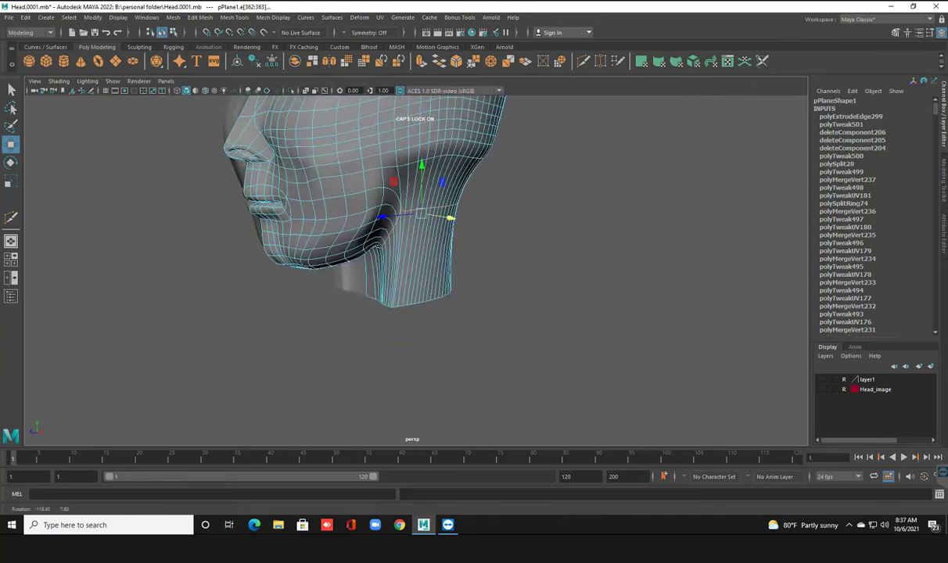
{"action": "left_click_drag", "start_coordinate": [321, 225], "coordinate": [438, 211], "text": "alt"}
{"action": "left_click_drag", "start_coordinate": [407, 235], "coordinate": [469, 219], "text": "alt"}
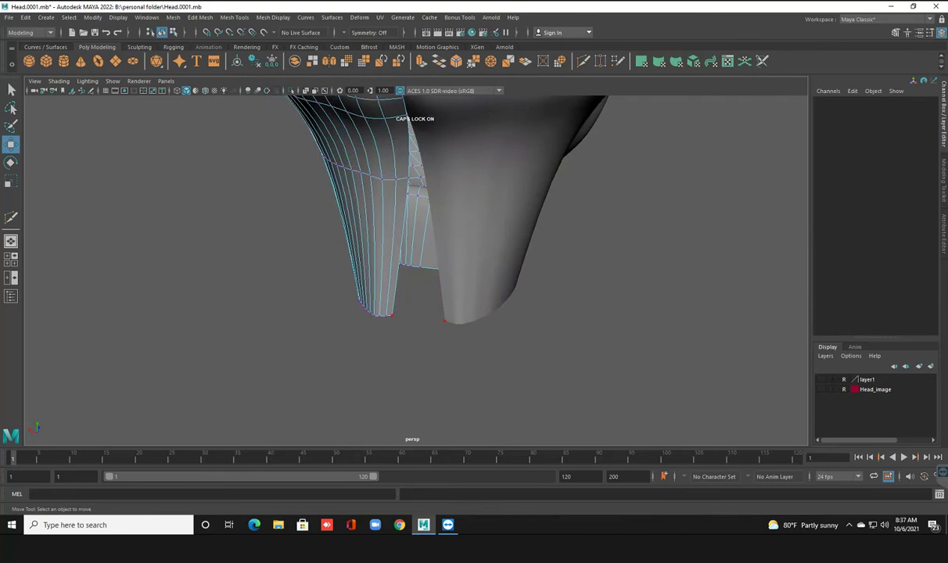
Step: Move the neck's bottom vertex to close the gap and nudge a higher neck vertex sideways
{"action": "left_click", "coordinate": [391, 314]}
{"action": "left_click_drag", "start_coordinate": [348, 311], "coordinate": [398, 316]}
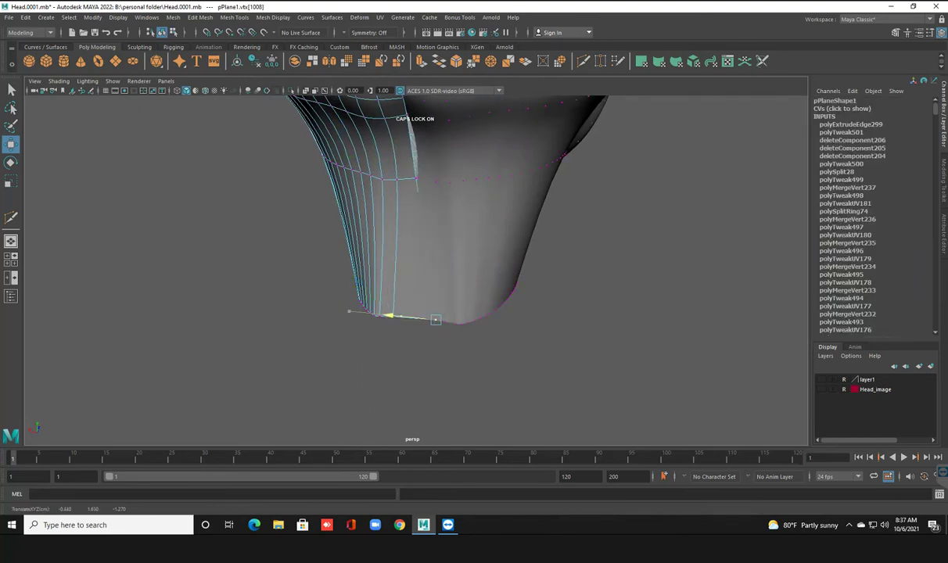
{"action": "left_click", "coordinate": [415, 166]}
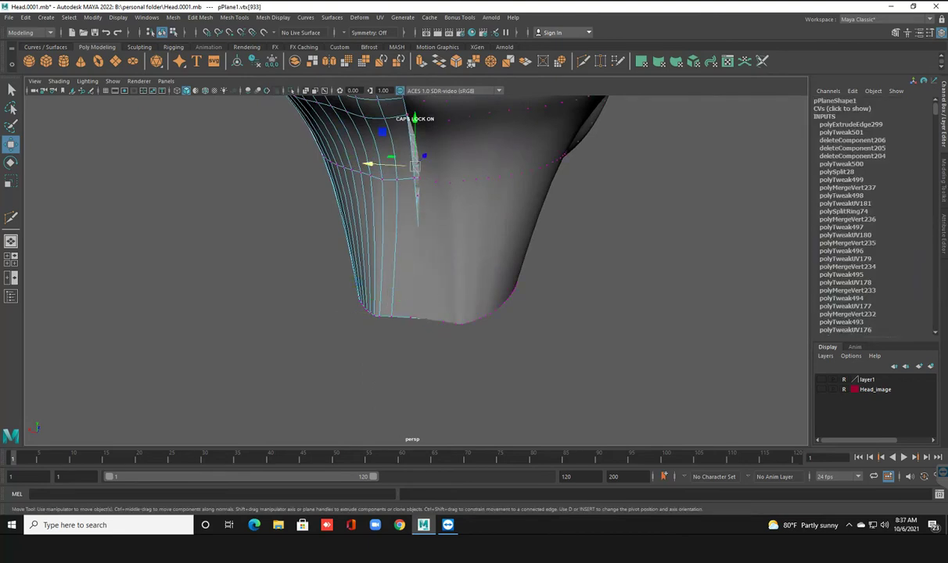
{"action": "left_click", "coordinate": [412, 156]}
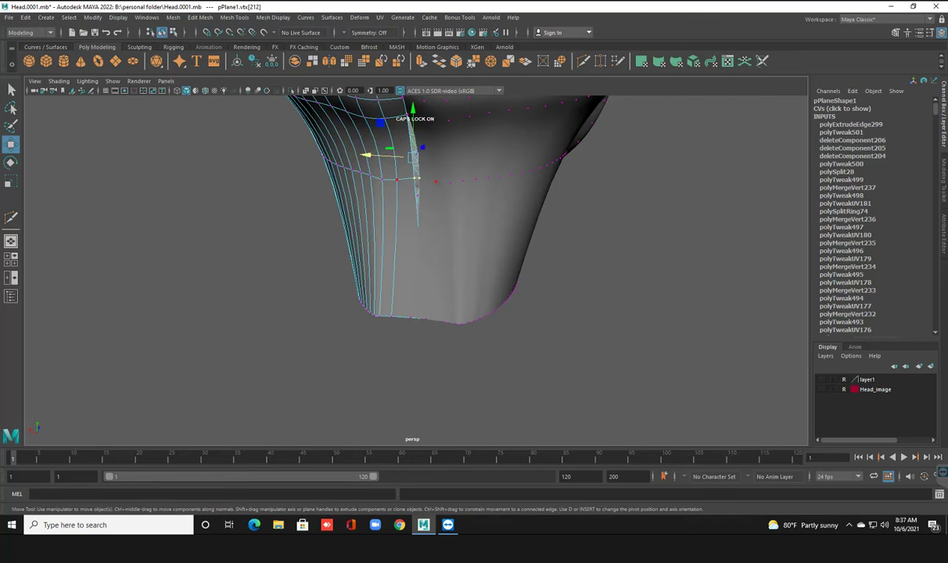
{"action": "mouse_move", "coordinate": [366, 154]}
{"action": "left_mouse_down"}
{"action": "mouse_move", "coordinate": [376, 277]}
{"action": "mouse_move", "coordinate": [368, 299]}
{"action": "mouse_move", "coordinate": [438, 313]}
{"action": "left_mouse_up"}
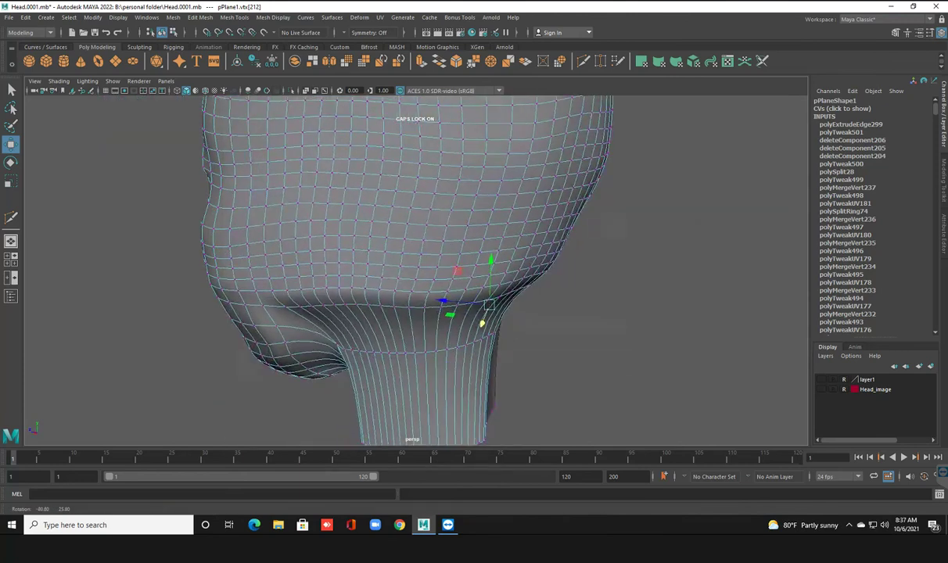
Step: Save Head.0001.mb and select the whole head mesh for smoothing
{"action": "left_click", "coordinate": [626, 235]}
{"action": "scroll", "coordinate": [334, 253], "scroll_direction": "down", "scroll_amount": 5}
{"action": "mouse_move", "coordinate": [334, 253]}
{"action": "left_mouse_down", "text": "alt"}
{"action": "mouse_move", "coordinate": [406, 252]}
{"action": "mouse_move", "coordinate": [391, 258]}
{"action": "left_mouse_up", "text": "alt"}
{"action": "scroll", "coordinate": [415, 258], "scroll_direction": "up", "scroll_amount": 5}
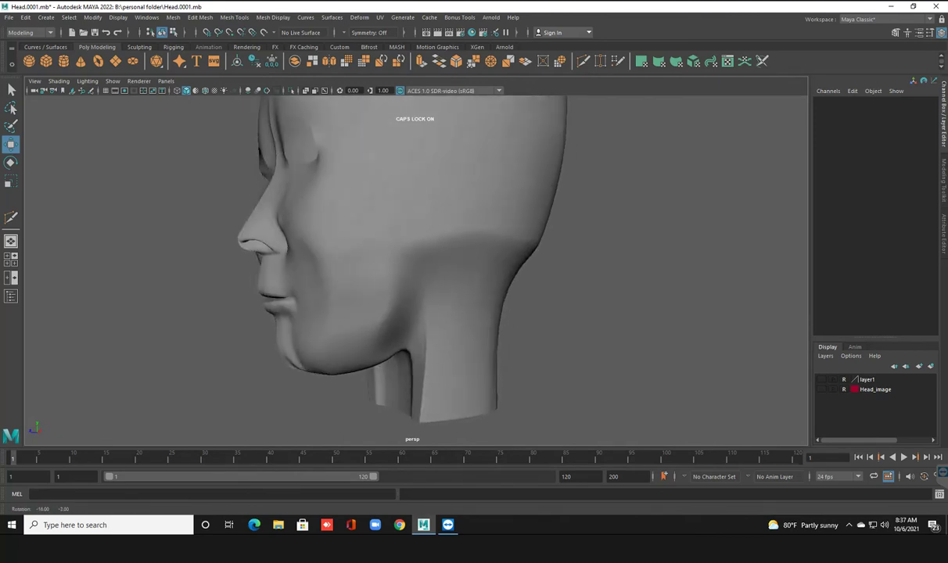
{"action": "key", "text": "ctrl+s"}
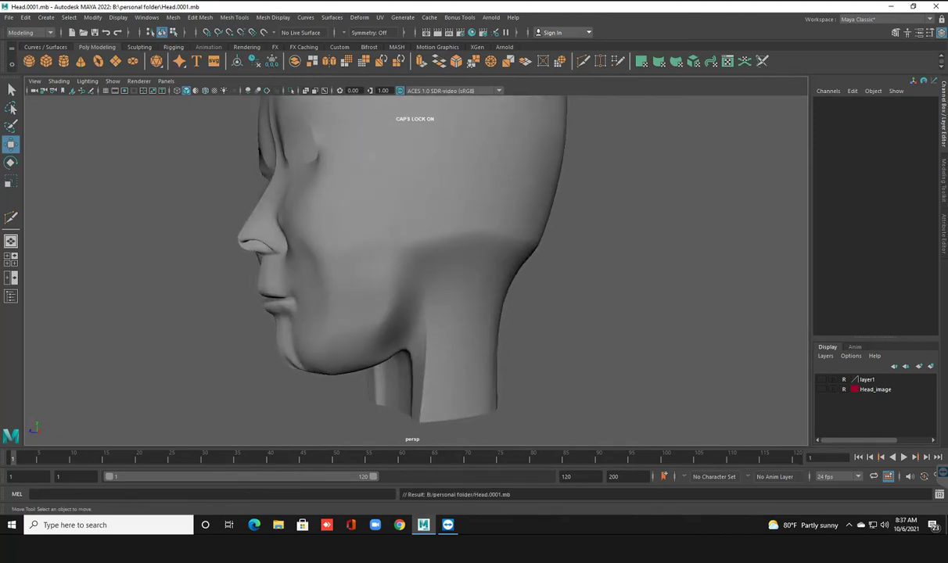
{"action": "left_click", "coordinate": [406, 258]}
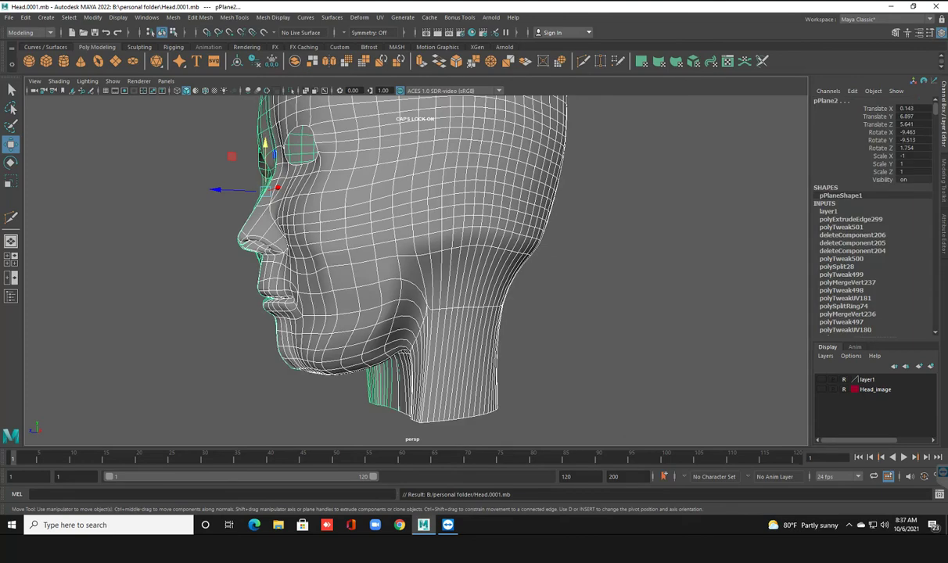
{"action": "right_click_drag", "start_coordinate": [415, 257], "coordinate": [453, 228]}
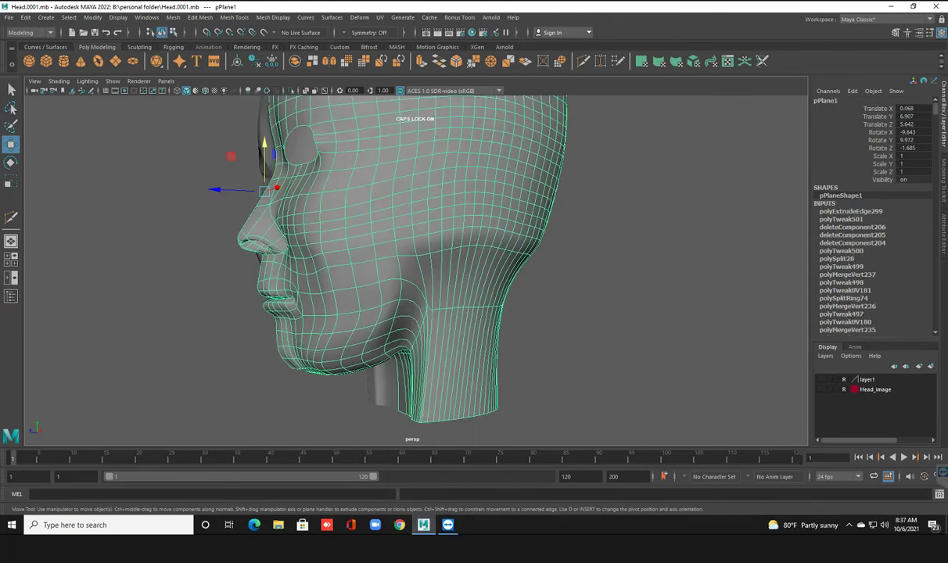
{"action": "left_click", "coordinate": [234, 17]}
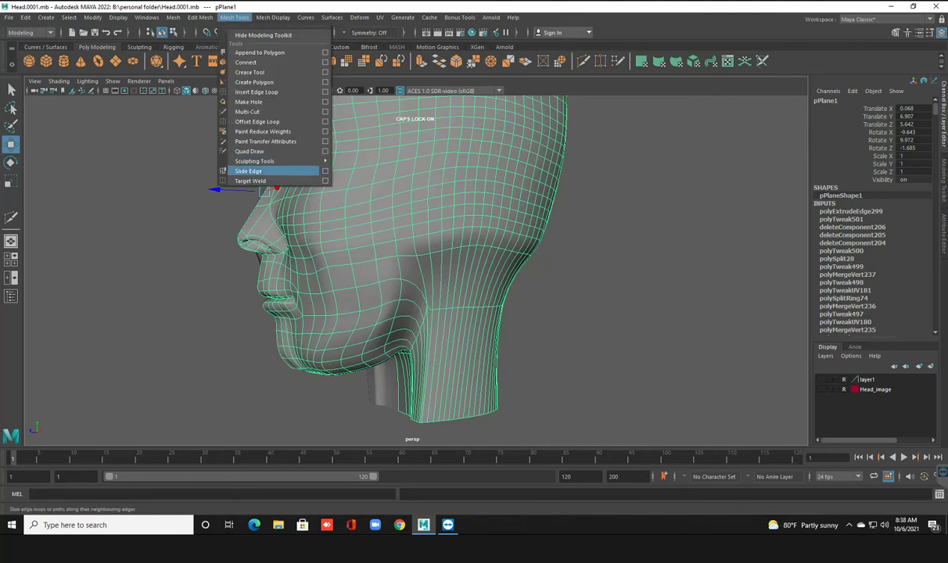
{"action": "mouse_move", "coordinate": [255, 161]}
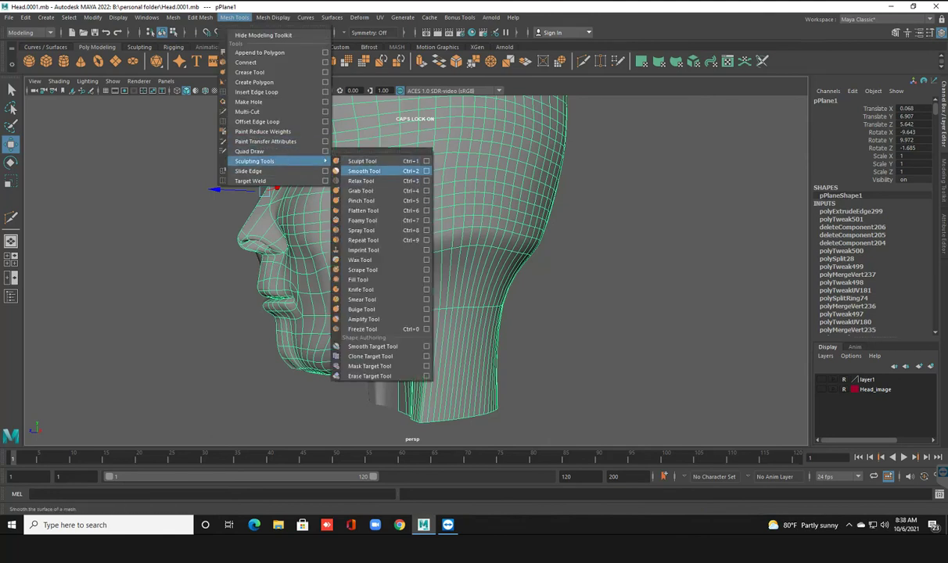
Step: Smooth the neck's vertical wrinkles with the Sculpt Smooth brush at strength 28.659
{"action": "left_click", "coordinate": [427, 171]}
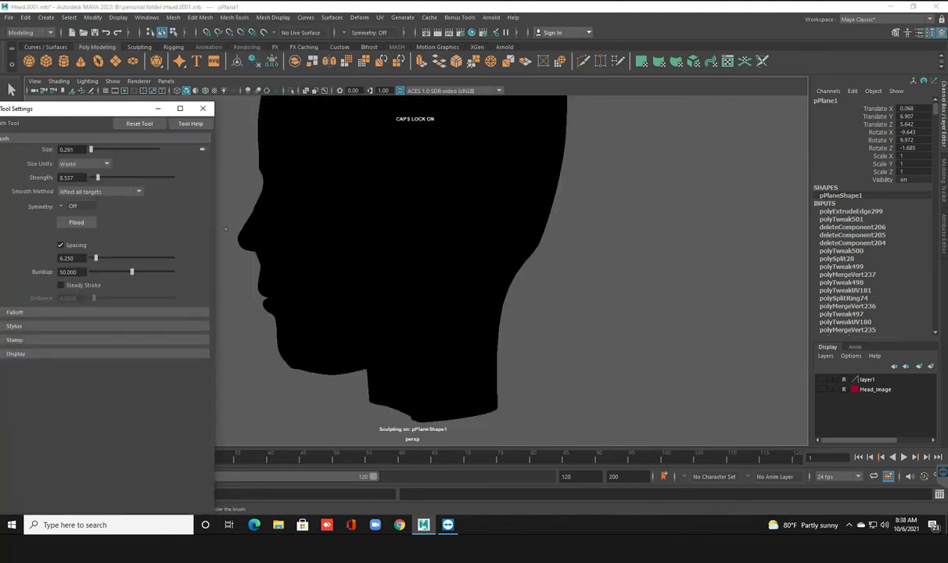
{"action": "key", "text": "1"}
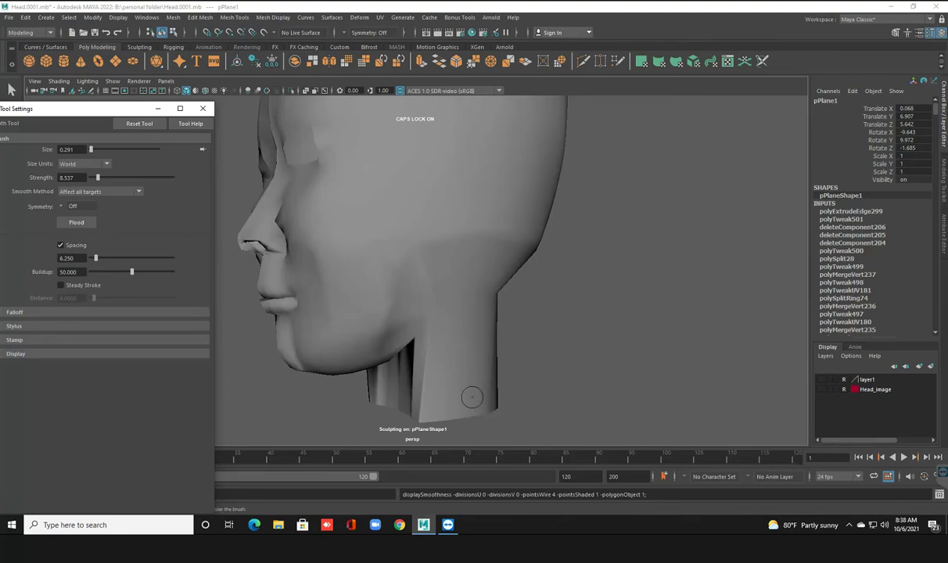
{"action": "scroll", "coordinate": [559, 356], "scroll_direction": "up", "scroll_amount": 2}
{"action": "scroll", "coordinate": [560, 357], "scroll_direction": "up", "scroll_amount": 5}
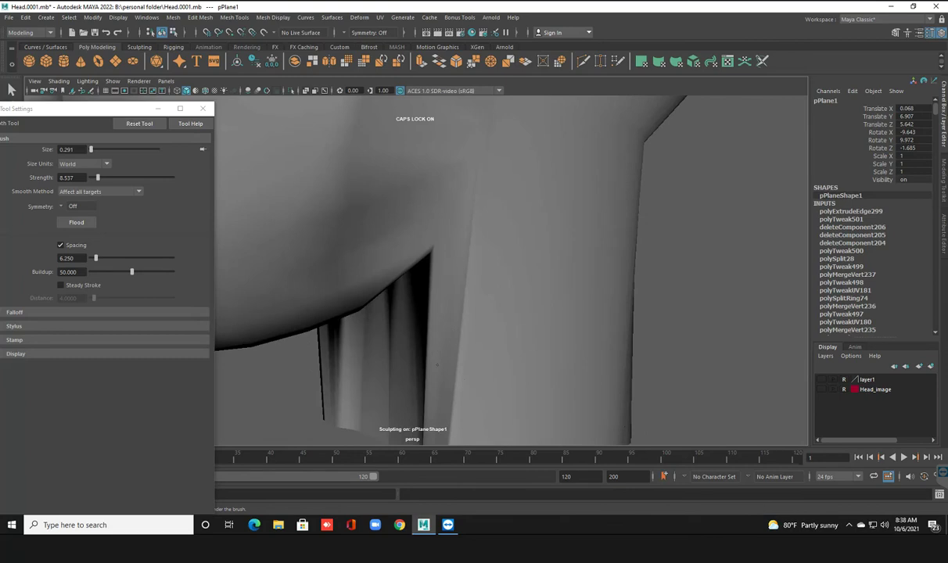
{"action": "left_click_drag", "start_coordinate": [437, 365], "coordinate": [349, 270]}
{"action": "left_click_drag", "start_coordinate": [240, 255], "coordinate": [258, 255]}
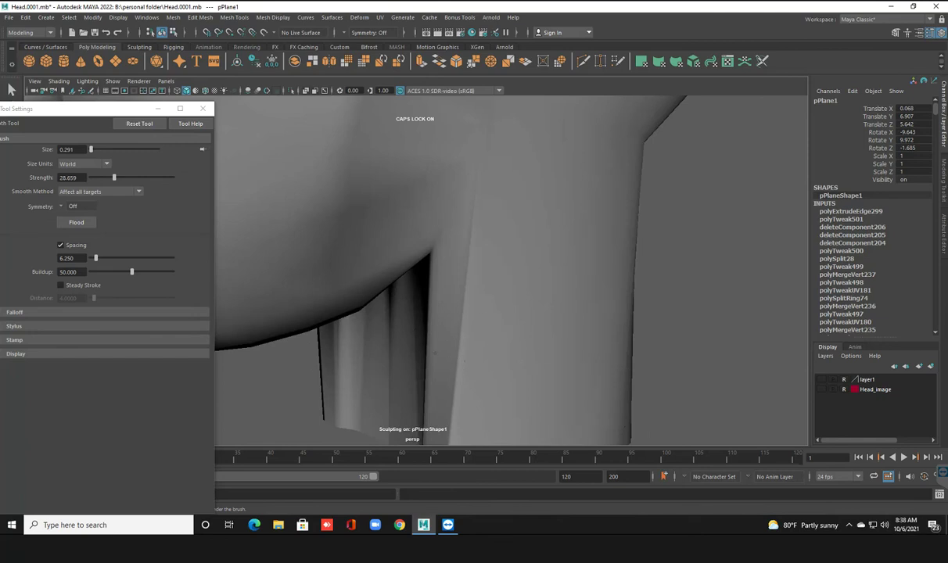
Step: Enlarge the brush to 0.942 and smooth the neck's bottom edge and lower right side
{"action": "left_click_drag", "start_coordinate": [477, 360], "coordinate": [434, 363]}
{"action": "scroll", "coordinate": [572, 312], "scroll_direction": "down", "scroll_amount": 3}
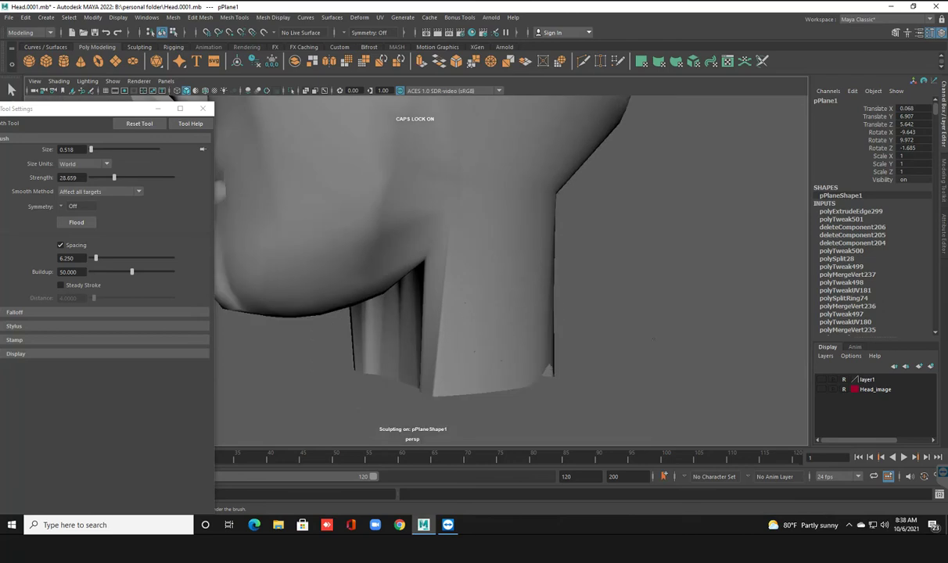
{"action": "left_click_drag", "start_coordinate": [453, 385], "coordinate": [548, 371]}
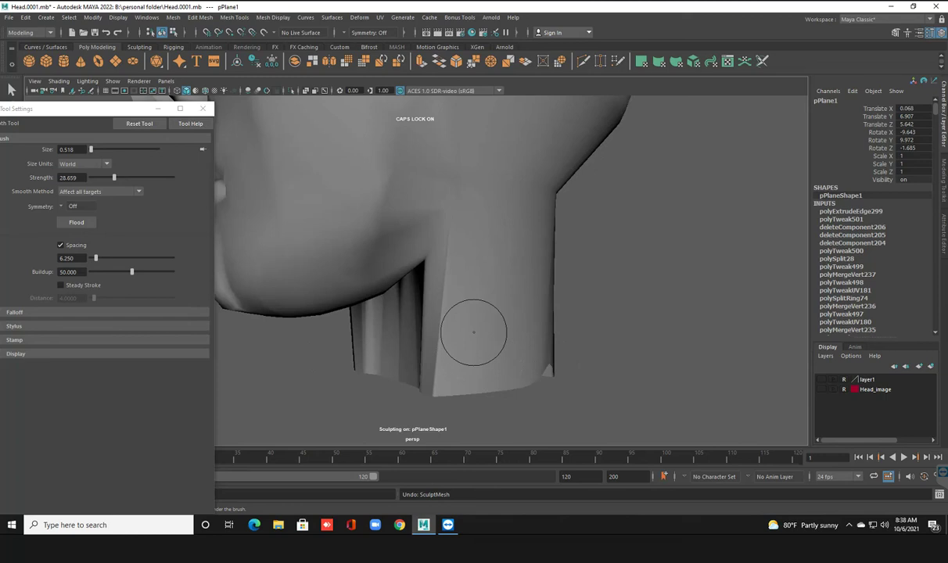
{"action": "key", "text": "ctrl+z"}
{"action": "left_click_drag", "start_coordinate": [484, 340], "coordinate": [477, 383]}
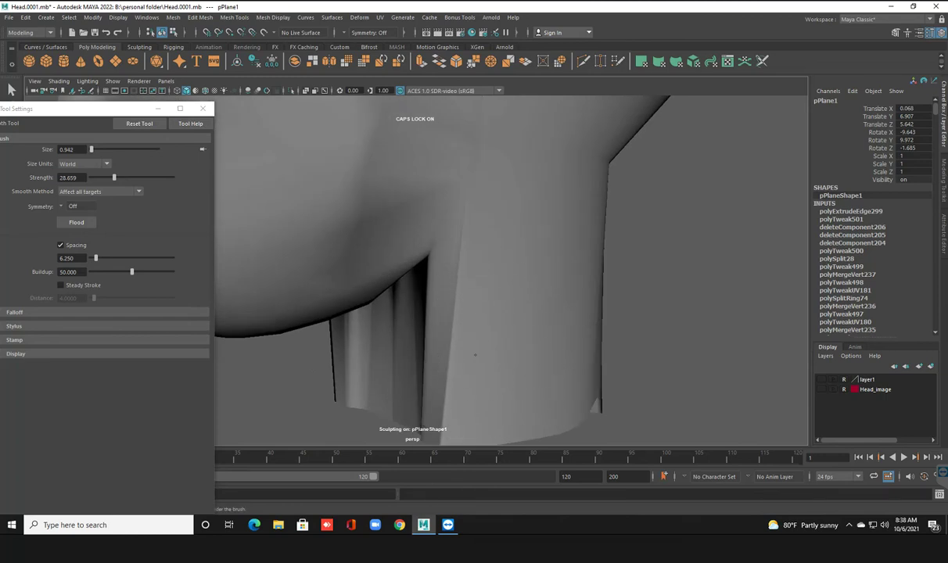
{"action": "left_click_drag", "start_coordinate": [456, 350], "coordinate": [550, 339]}
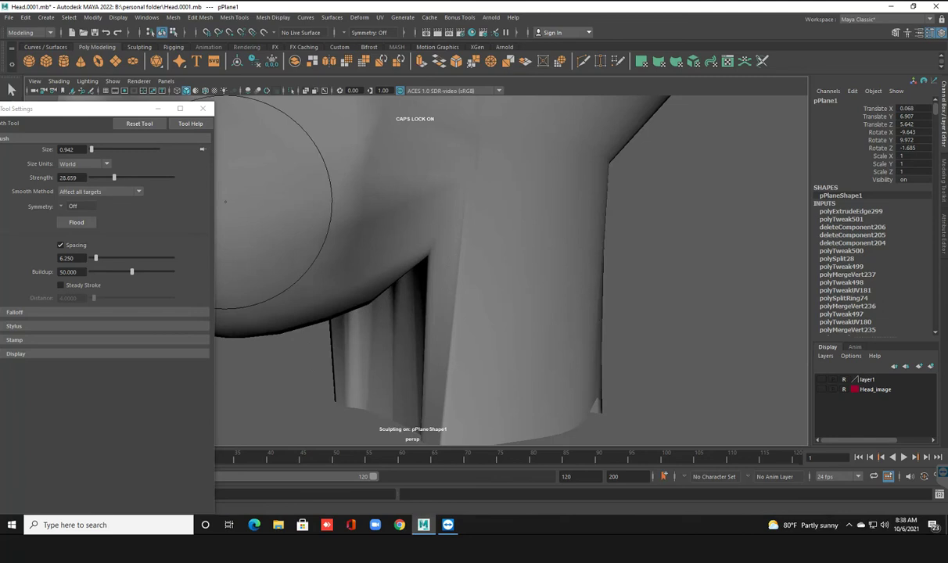
{"action": "mouse_move", "coordinate": [445, 377]}
{"action": "left_mouse_down", "text": "alt"}
{"action": "mouse_move", "coordinate": [547, 333]}
{"action": "mouse_move", "coordinate": [501, 360]}
{"action": "mouse_move", "coordinate": [461, 333]}
{"action": "mouse_move", "coordinate": [493, 330]}
{"action": "mouse_move", "coordinate": [440, 329]}
{"action": "left_mouse_up", "text": "alt"}
{"action": "key", "text": "ctrl+z"}
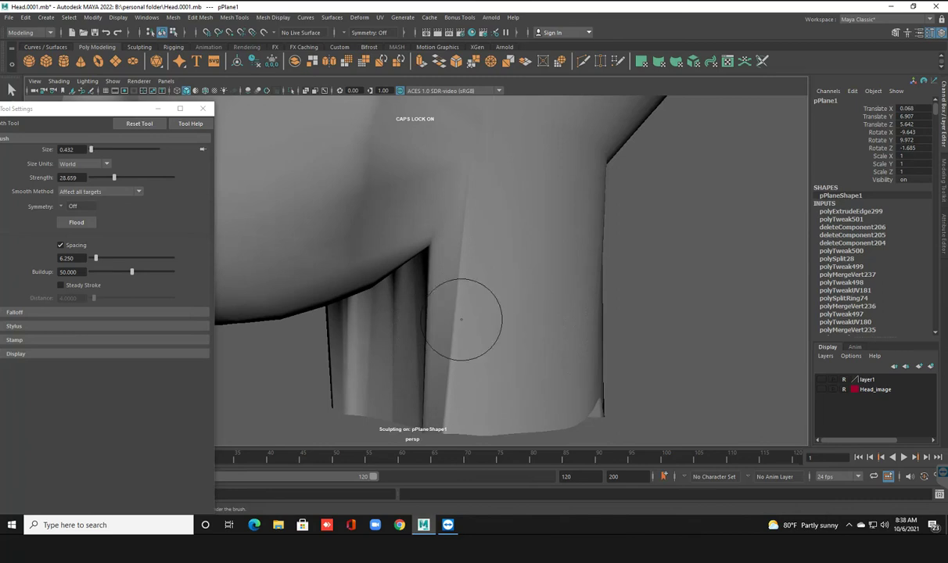
Step: Shrink the brush to 0.432, raise the strength, and smooth the front of the neck
{"action": "left_click_drag", "start_coordinate": [466, 328], "coordinate": [438, 298], "text": "alt"}
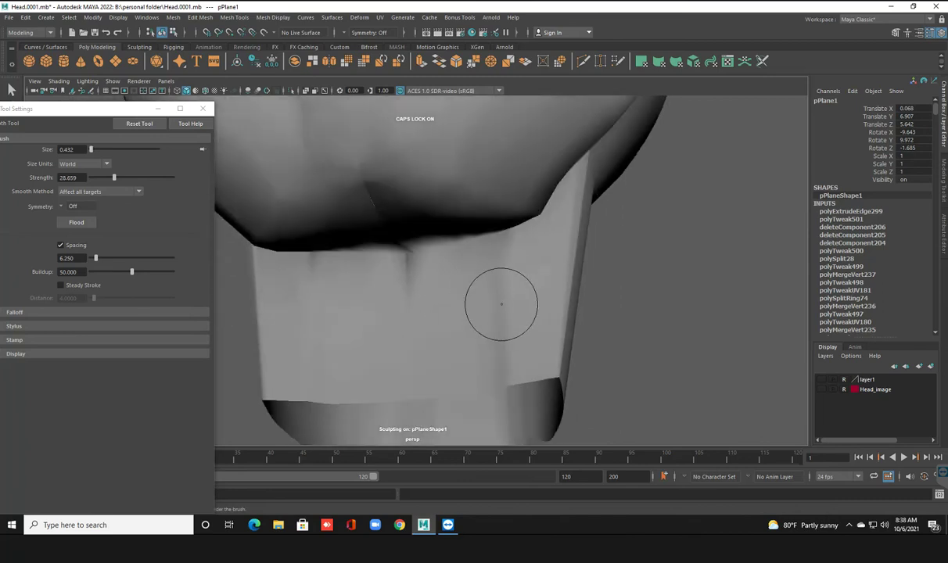
{"action": "scroll", "coordinate": [532, 309], "scroll_direction": "up", "scroll_amount": 2}
{"action": "scroll", "coordinate": [524, 307], "scroll_direction": "up", "scroll_amount": 2}
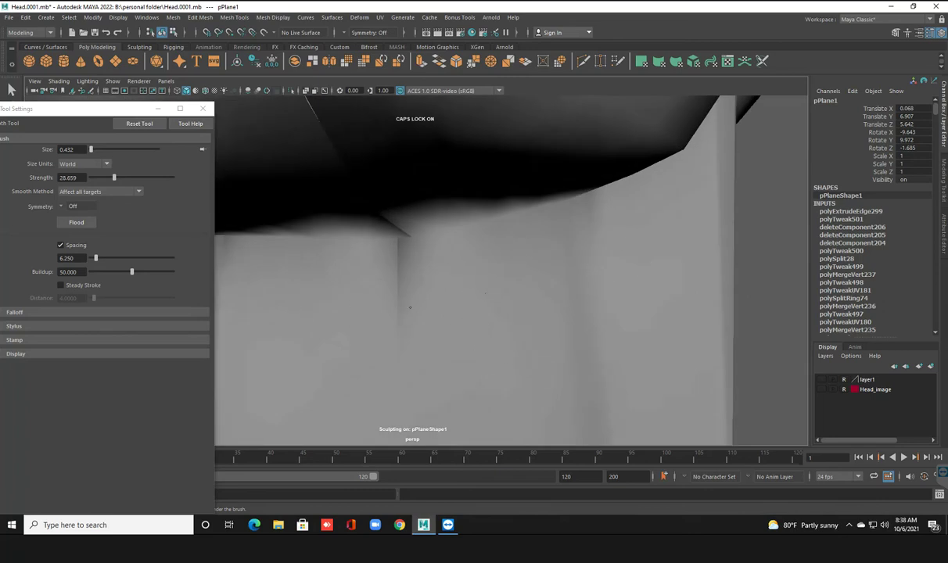
{"action": "left_click_drag", "start_coordinate": [251, 275], "coordinate": [251, 275]}
{"action": "left_click_drag", "start_coordinate": [444, 324], "coordinate": [467, 340]}
Step: Smooth the front neck crease with a 1.034 brush, undo bad strokes, and close Tool Settings
{"action": "left_click_drag", "start_coordinate": [388, 315], "coordinate": [481, 320], "text": "alt"}
{"action": "key", "text": "ctrl+z"}
{"action": "key", "text": "ctrl+z"}
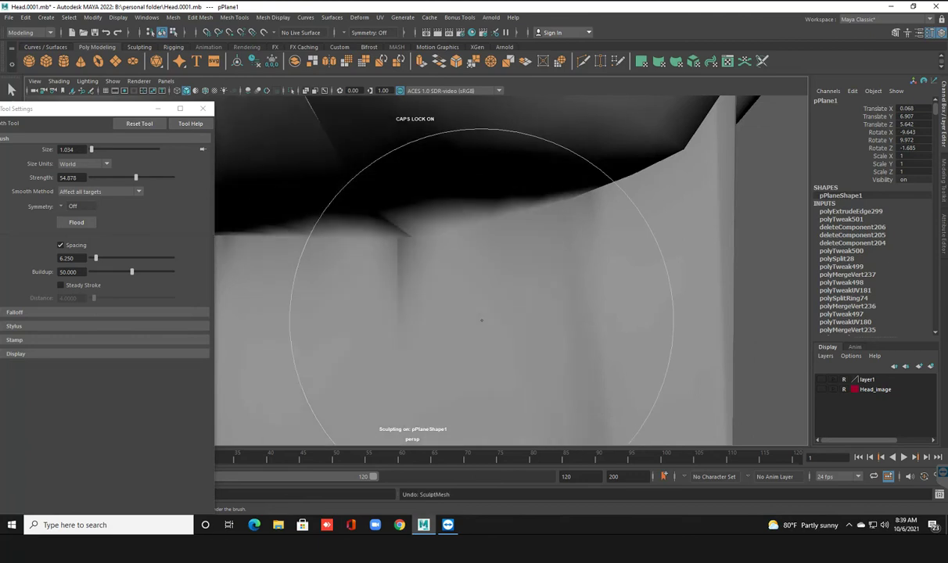
{"action": "mouse_move", "coordinate": [475, 313]}
{"action": "left_mouse_down"}
{"action": "mouse_move", "coordinate": [407, 313]}
{"action": "mouse_move", "coordinate": [431, 309]}
{"action": "left_mouse_up"}
{"action": "key", "text": "ctrl+z"}
{"action": "key", "text": "ctrl+z"}
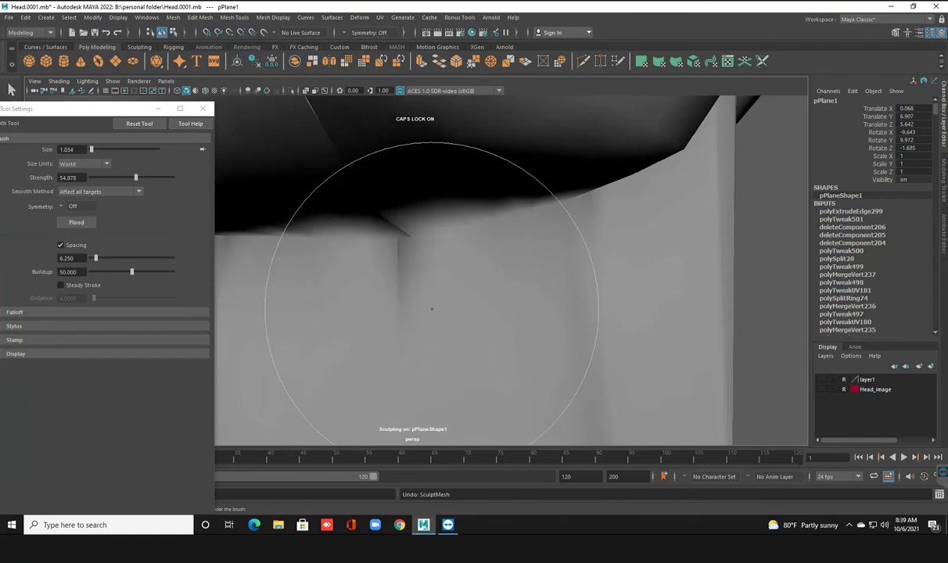
{"action": "key", "text": "ctrl+z"}
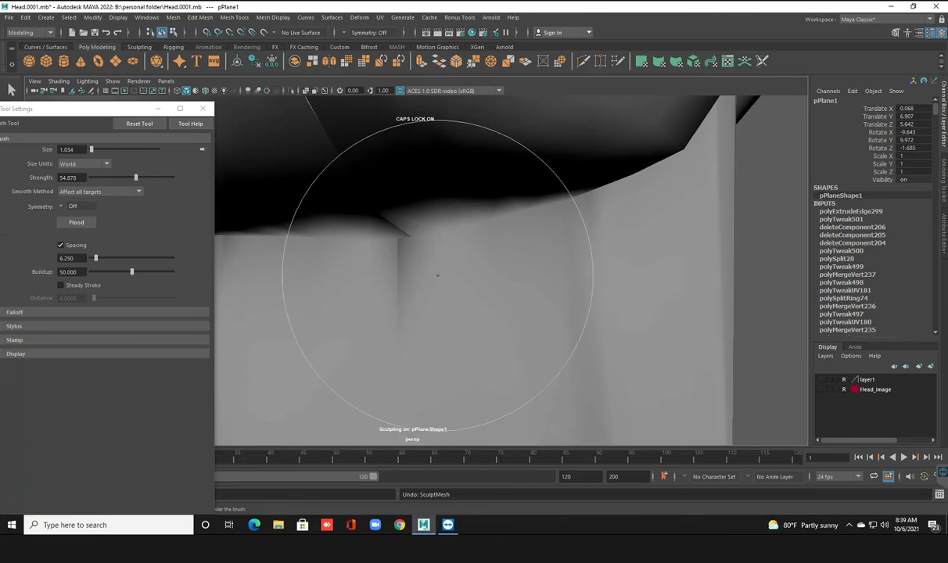
{"action": "left_click", "coordinate": [203, 108]}
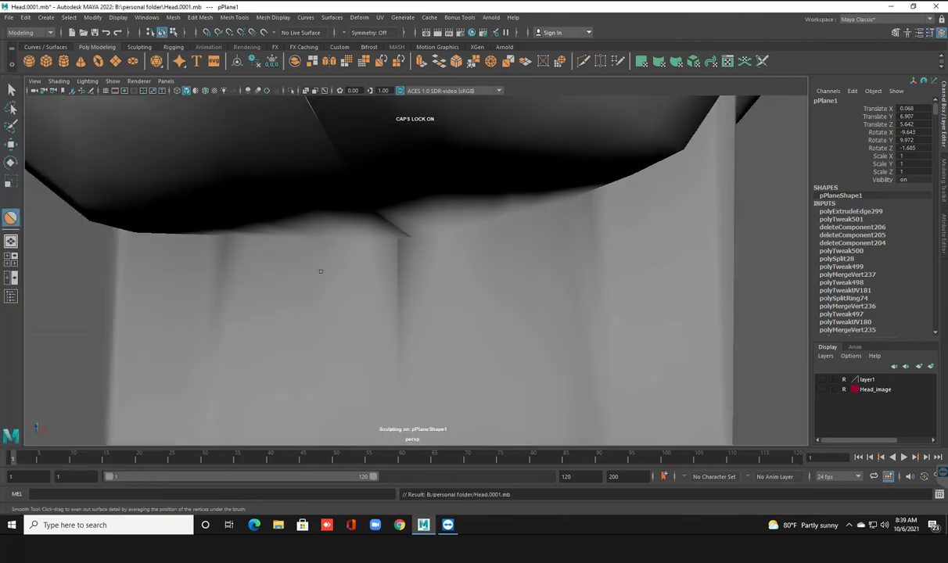
Step: With the Move tool active, frame the chin and neck closely and enter vertex mode
{"action": "key", "text": "w"}
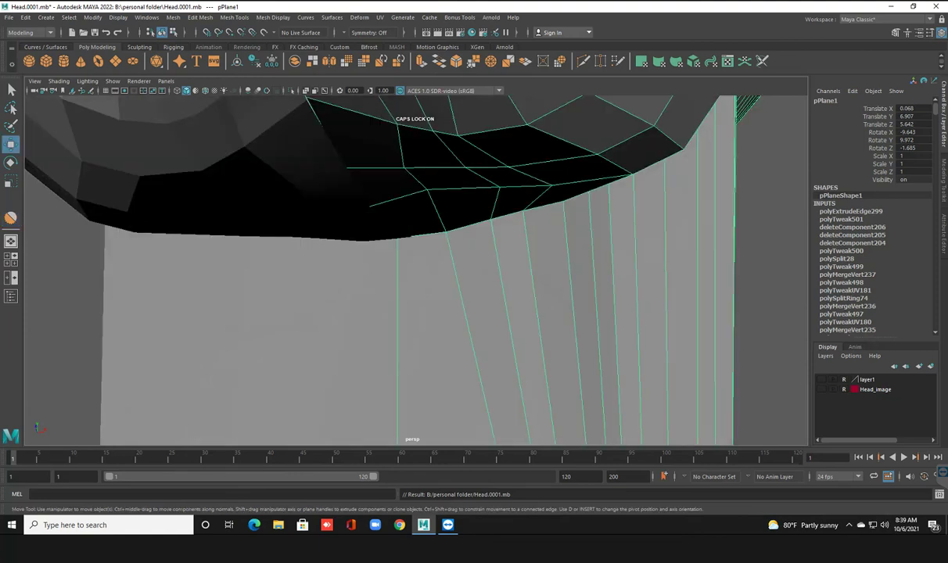
{"action": "scroll", "coordinate": [414, 266], "scroll_direction": "down", "scroll_amount": 5}
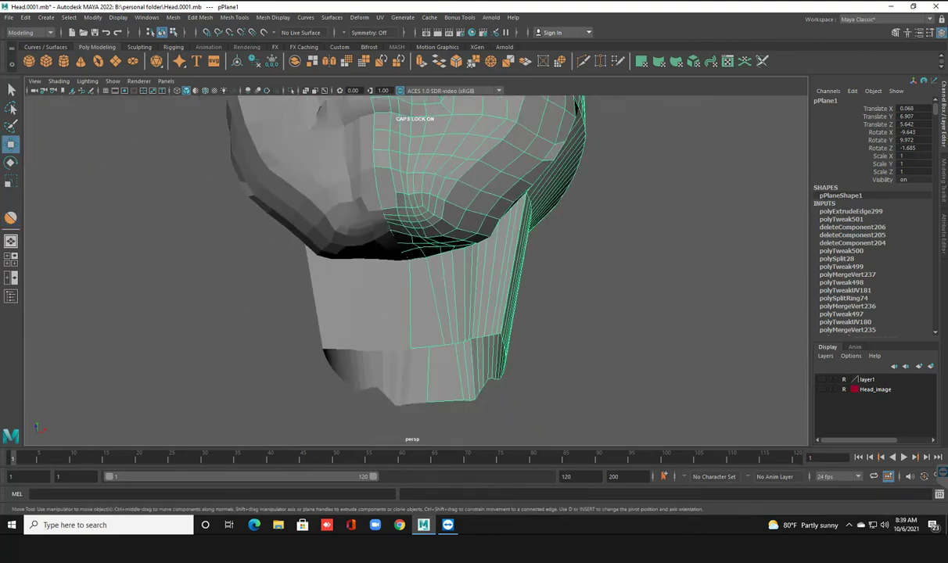
{"action": "left_click_drag", "start_coordinate": [415, 266], "coordinate": [368, 252], "text": "alt"}
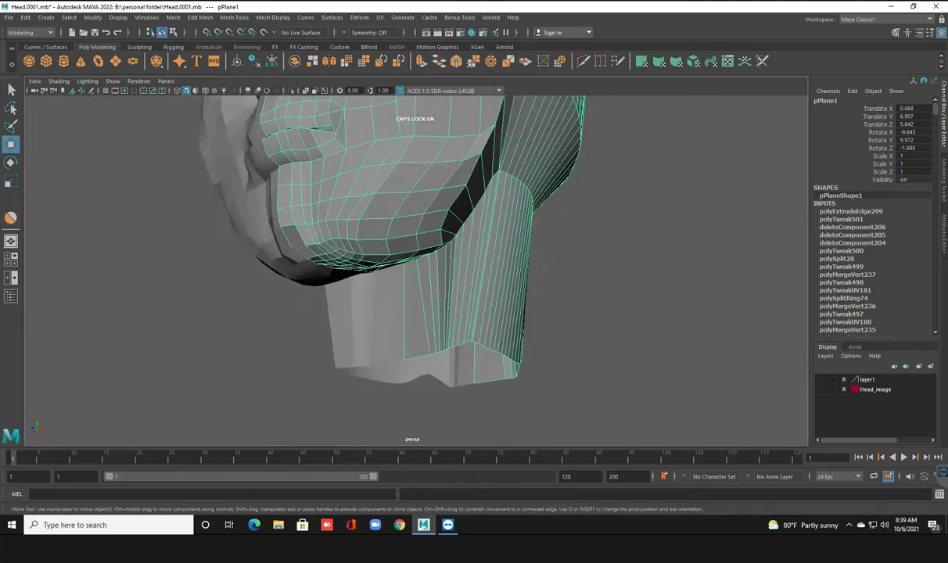
{"action": "right_click", "coordinate": [367, 252]}
{"action": "left_click", "coordinate": [416, 238]}
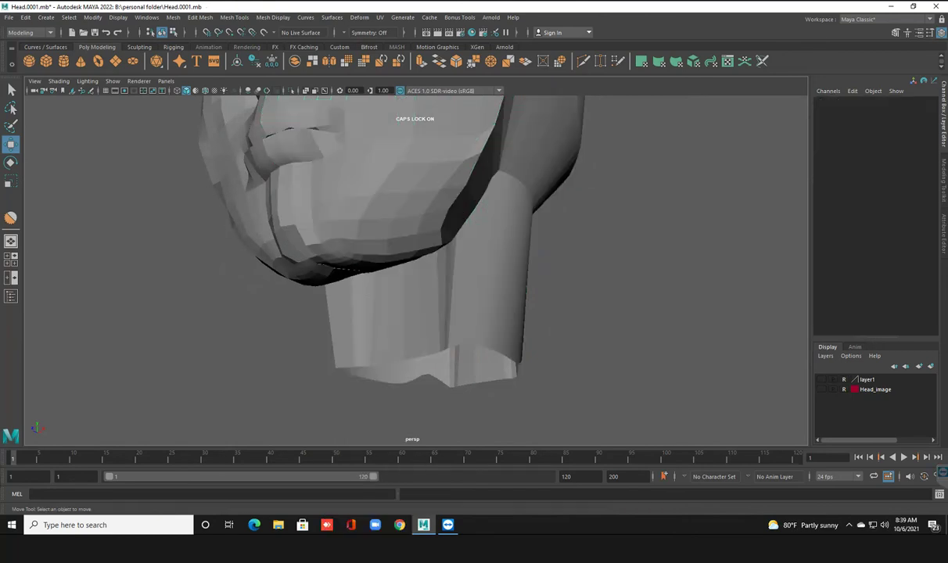
{"action": "mouse_move", "coordinate": [415, 238]}
{"action": "left_mouse_down", "text": "alt"}
{"action": "mouse_move", "coordinate": [407, 243]}
{"action": "mouse_move", "coordinate": [438, 282]}
{"action": "mouse_move", "coordinate": [407, 258]}
{"action": "left_mouse_up", "text": "alt"}
{"action": "left_click", "coordinate": [407, 242]}
{"action": "left_click", "coordinate": [406, 258]}
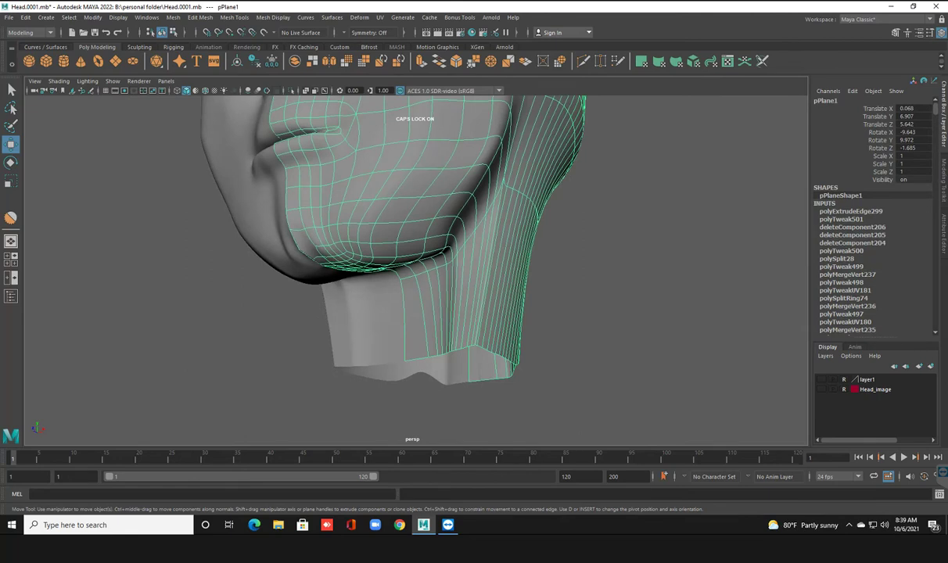
{"action": "left_click_drag", "start_coordinate": [406, 259], "coordinate": [470, 266], "text": "alt"}
{"action": "scroll", "coordinate": [438, 266], "scroll_direction": "up", "scroll_amount": 2}
{"action": "scroll", "coordinate": [438, 266], "scroll_direction": "up", "scroll_amount": 2}
{"action": "scroll", "coordinate": [438, 266], "scroll_direction": "up", "scroll_amount": 2}
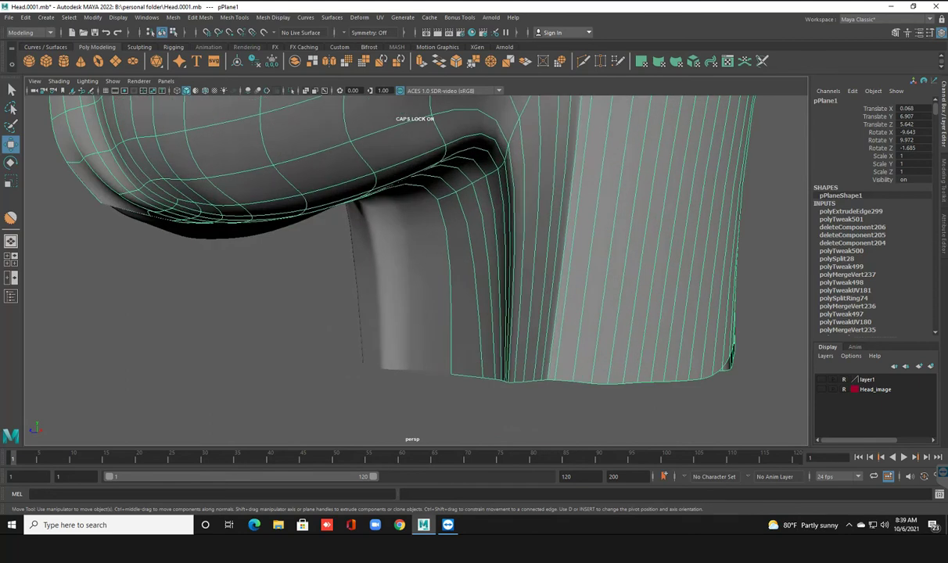
{"action": "mouse_move", "coordinate": [438, 266]}
{"action": "left_mouse_down", "text": "alt"}
{"action": "mouse_move", "coordinate": [500, 201]}
{"action": "mouse_move", "coordinate": [438, 235]}
{"action": "mouse_move", "coordinate": [469, 250]}
{"action": "left_mouse_up", "text": "alt"}
{"action": "right_click", "coordinate": [501, 202]}
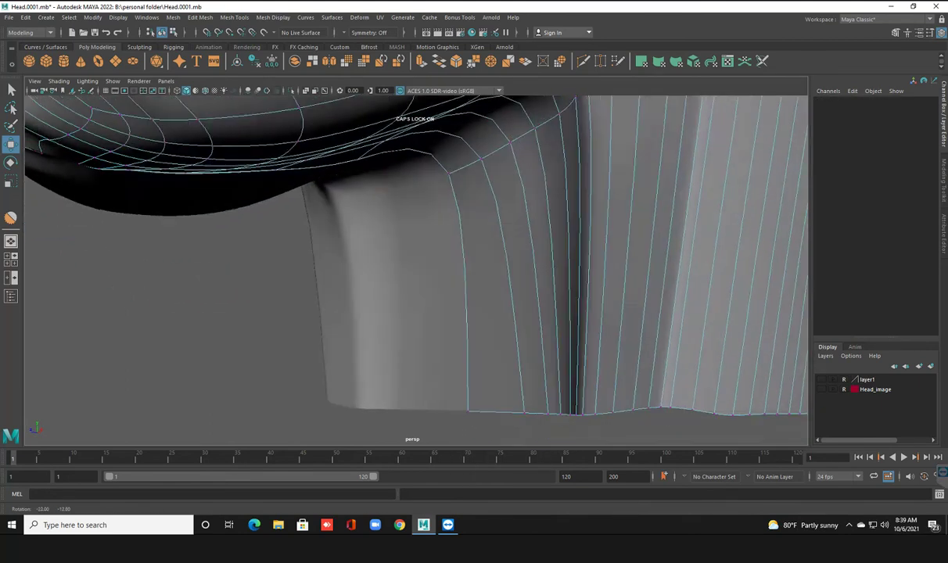
Step: Turn on soft select and shrink its falloff radius on a neck bottom-edge vertex
{"action": "left_click_drag", "start_coordinate": [415, 266], "coordinate": [470, 250], "text": "alt"}
{"action": "scroll", "coordinate": [415, 266], "scroll_direction": "down", "scroll_amount": 3}
{"action": "scroll", "coordinate": [415, 266], "scroll_direction": "down", "scroll_amount": 2}
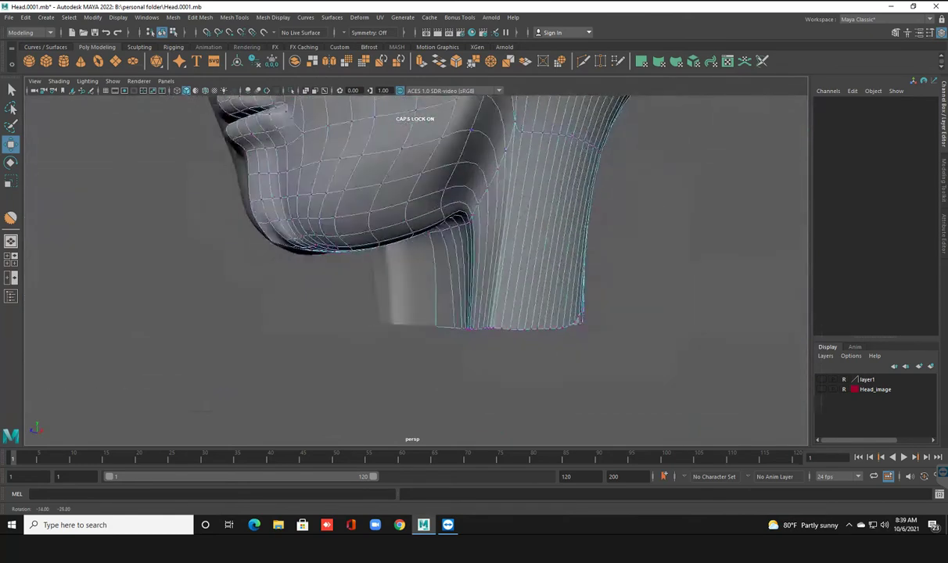
{"action": "left_click_drag", "start_coordinate": [415, 266], "coordinate": [438, 258], "text": "alt"}
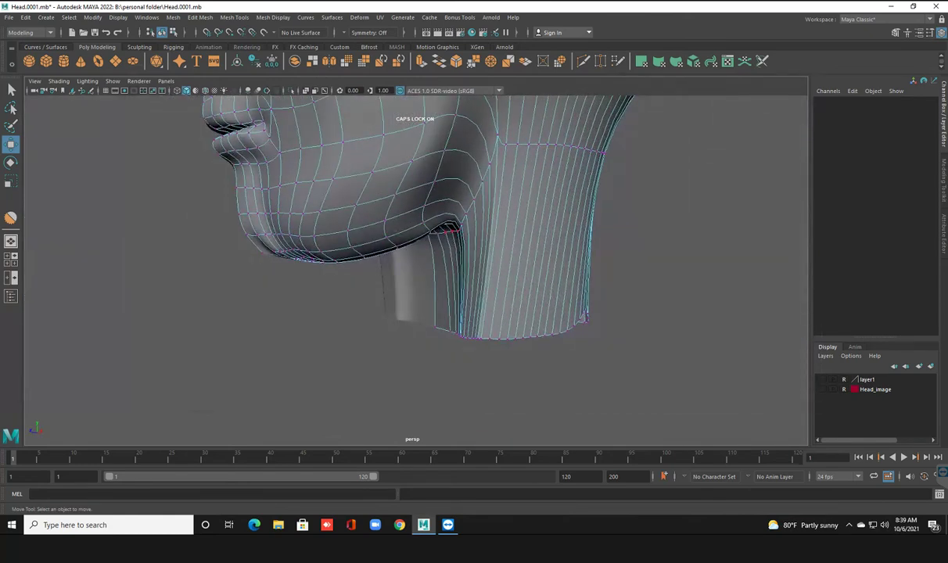
{"action": "key", "text": "b"}
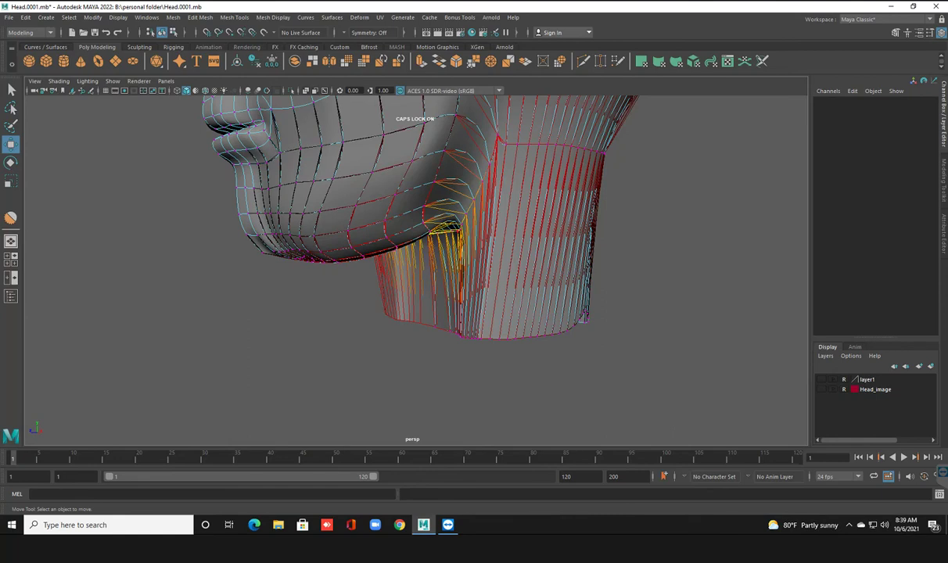
{"action": "left_click", "coordinate": [468, 338]}
{"action": "mouse_move", "coordinate": [468, 338]}
{"action": "left_mouse_down"}
{"action": "mouse_move", "coordinate": [419, 338]}
{"action": "mouse_move", "coordinate": [508, 338]}
{"action": "left_mouse_up"}
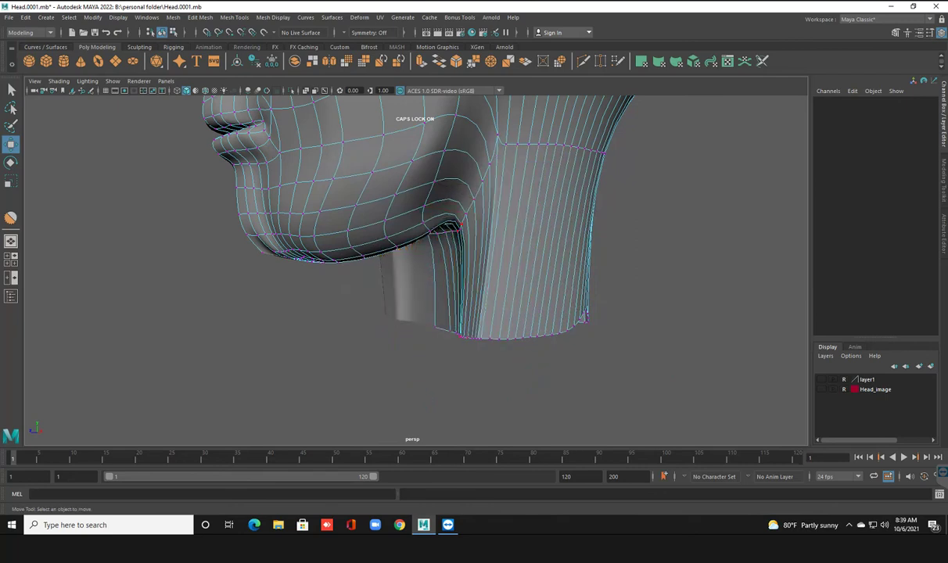
Step: Pull the fold vertex down-left and shift two bottom-edge vertices left and down
{"action": "scroll", "coordinate": [421, 286], "scroll_direction": "up", "scroll_amount": 3}
{"action": "left_click", "coordinate": [485, 163]}
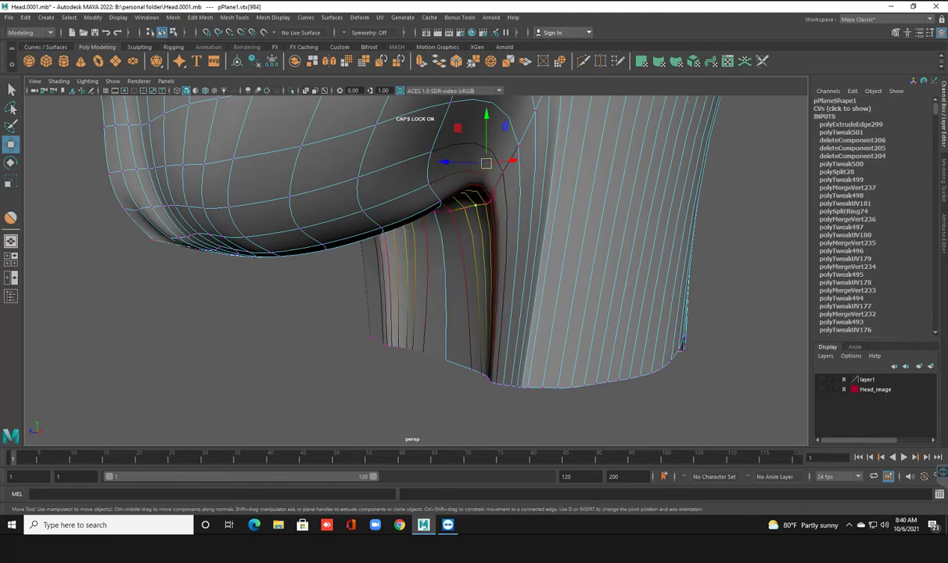
{"action": "left_click_drag", "start_coordinate": [486, 162], "coordinate": [467, 185]}
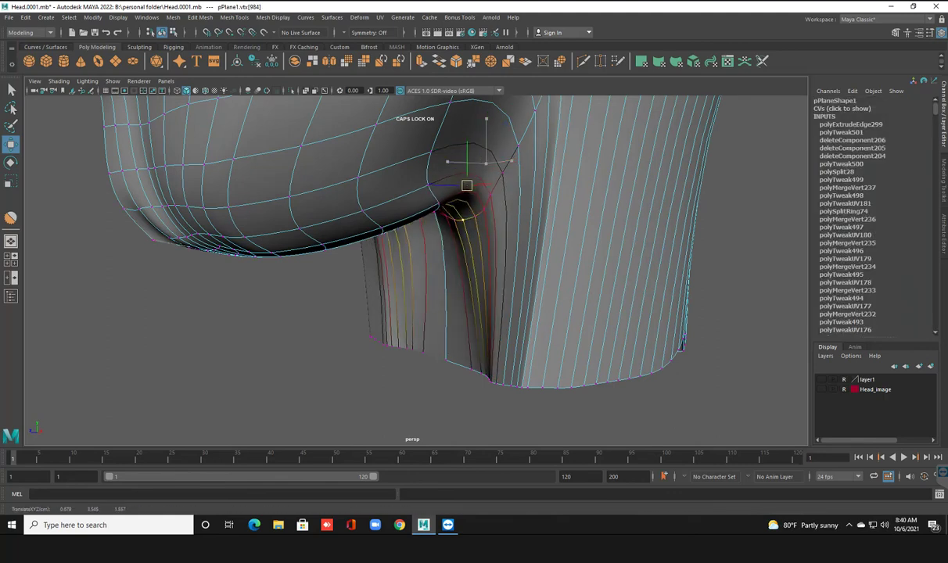
{"action": "left_click", "coordinate": [485, 376]}
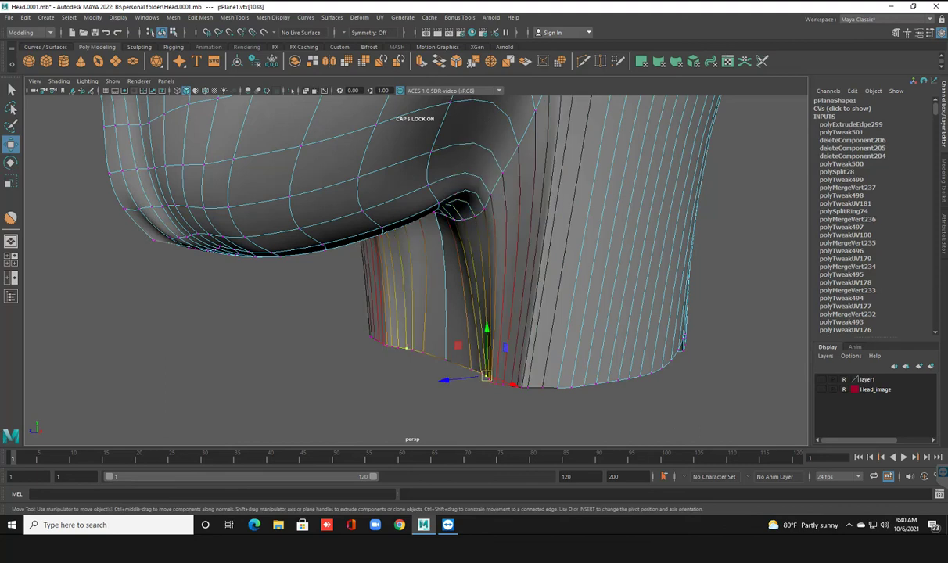
{"action": "left_click_drag", "start_coordinate": [486, 377], "coordinate": [473, 381]}
{"action": "left_click", "coordinate": [445, 360]}
{"action": "left_click_drag", "start_coordinate": [445, 360], "coordinate": [433, 371]}
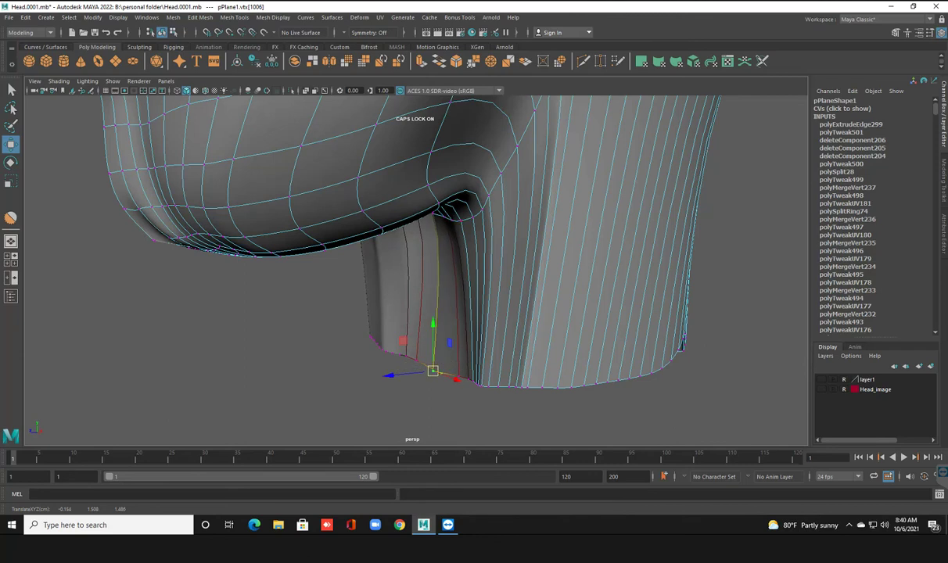
{"action": "left_click_drag", "start_coordinate": [432, 371], "coordinate": [438, 370], "text": "alt"}
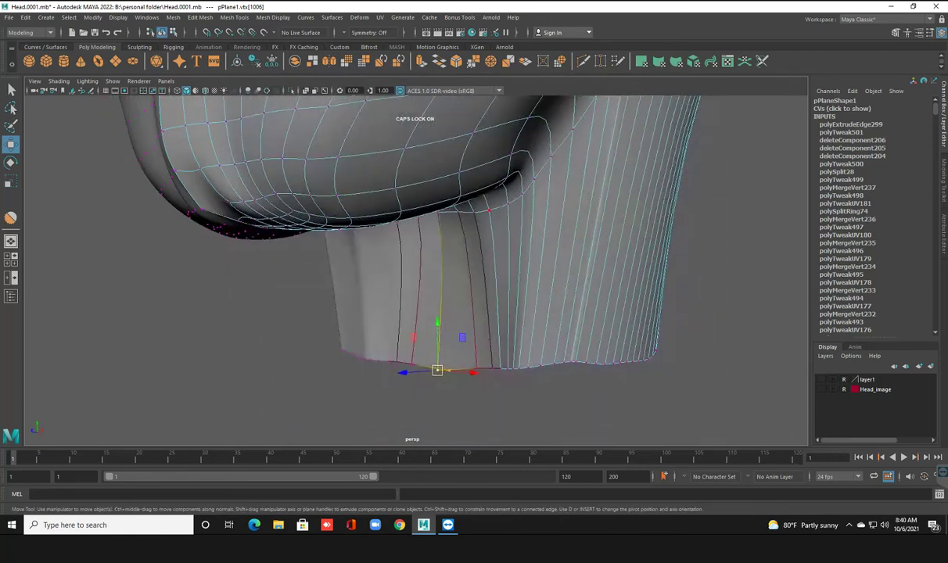
Step: Insert an edge loop around the neck with the Insert Edge Loop Tool
{"action": "right_click", "coordinate": [516, 250], "text": "shift"}
{"action": "key", "text": "F8"}
{"action": "right_click", "coordinate": [516, 249], "text": "shift"}
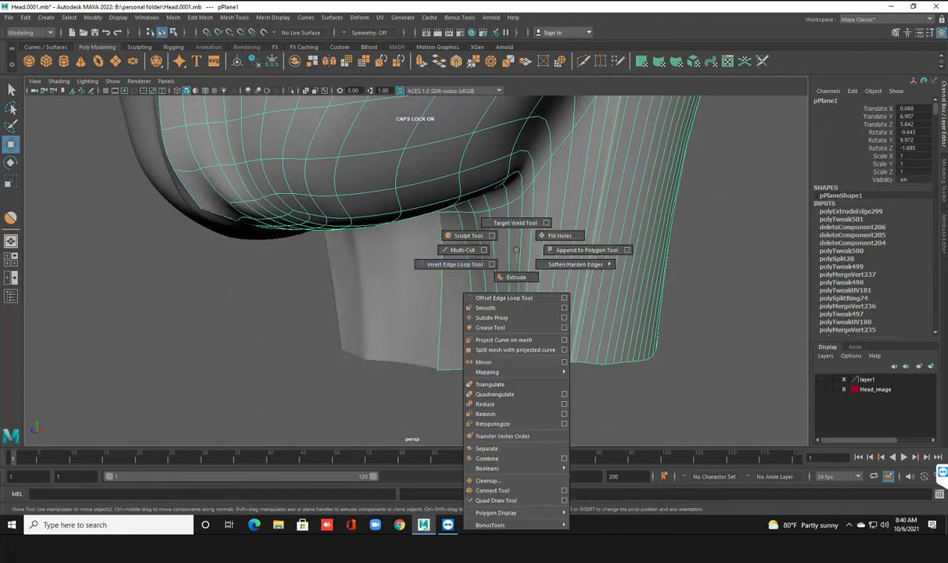
{"action": "right_click_drag", "start_coordinate": [516, 249], "coordinate": [454, 264], "text": "shift"}
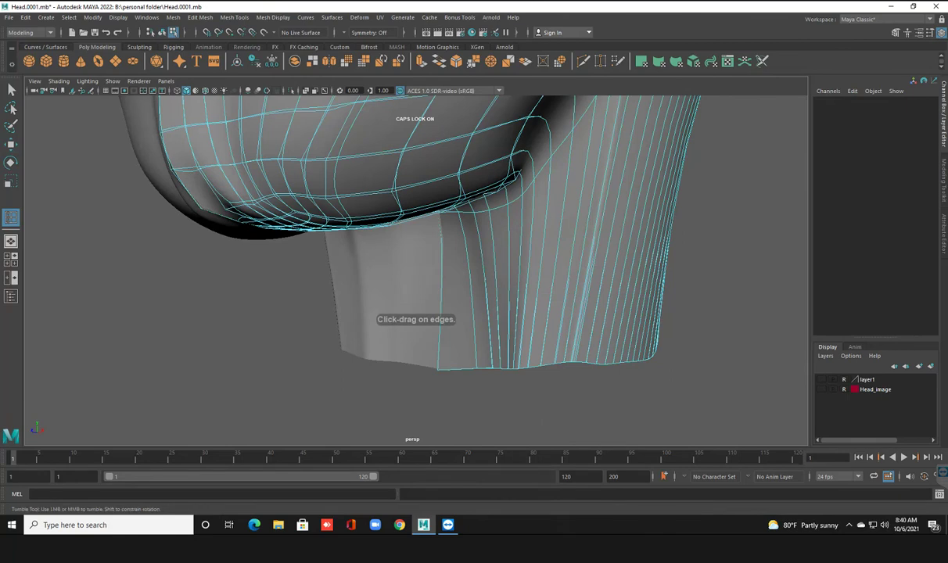
{"action": "left_click_drag", "start_coordinate": [438, 258], "coordinate": [438, 242], "text": "alt"}
{"action": "scroll", "coordinate": [438, 258], "scroll_direction": "up", "scroll_amount": 3}
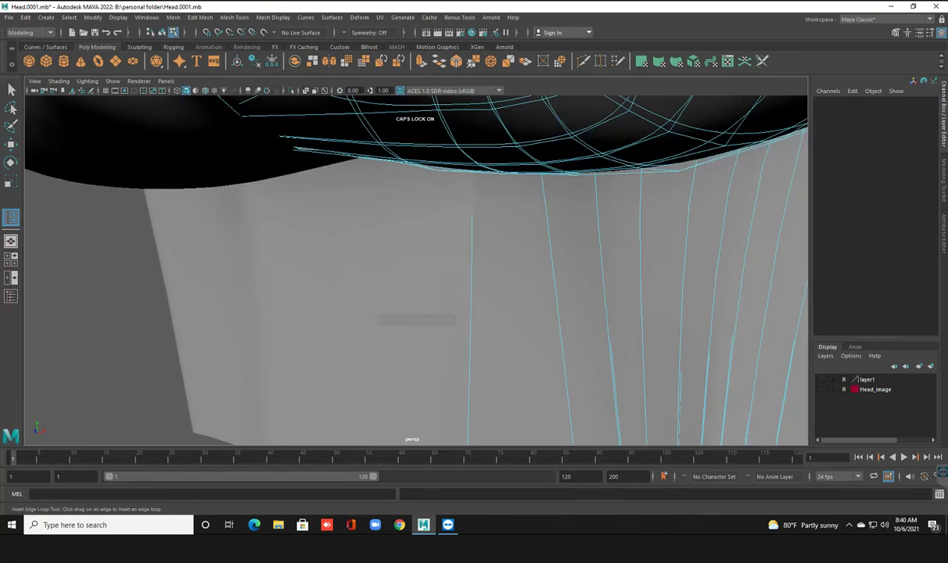
{"action": "left_click", "coordinate": [471, 279]}
{"action": "left_click", "coordinate": [472, 279]}
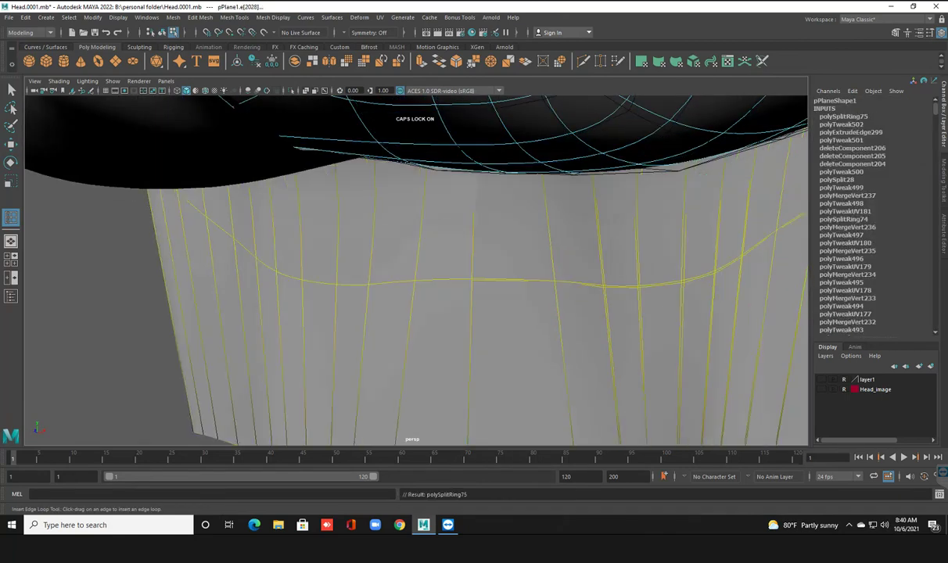
Step: Add more loops lower on the neck, then undo the extra last loop
{"action": "key", "text": "1"}
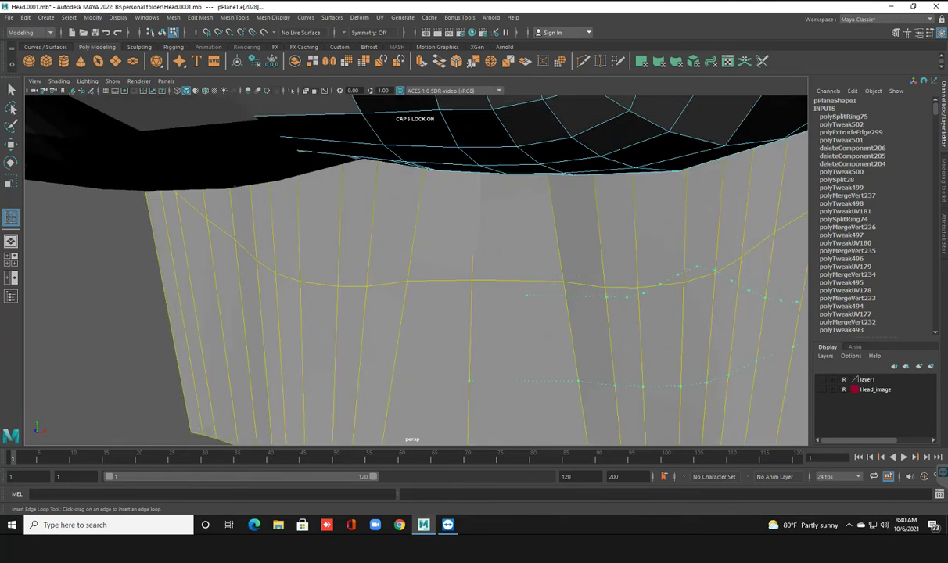
{"action": "left_click", "coordinate": [578, 381]}
{"action": "middle_click_drag", "start_coordinate": [577, 382], "coordinate": [571, 282], "text": "alt"}
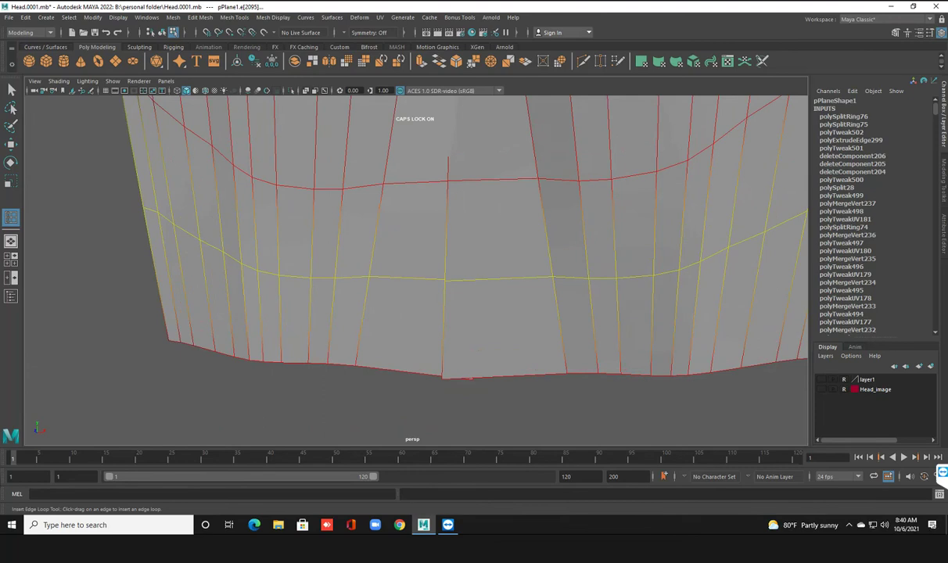
{"action": "right_click_drag", "start_coordinate": [514, 239], "coordinate": [470, 235]}
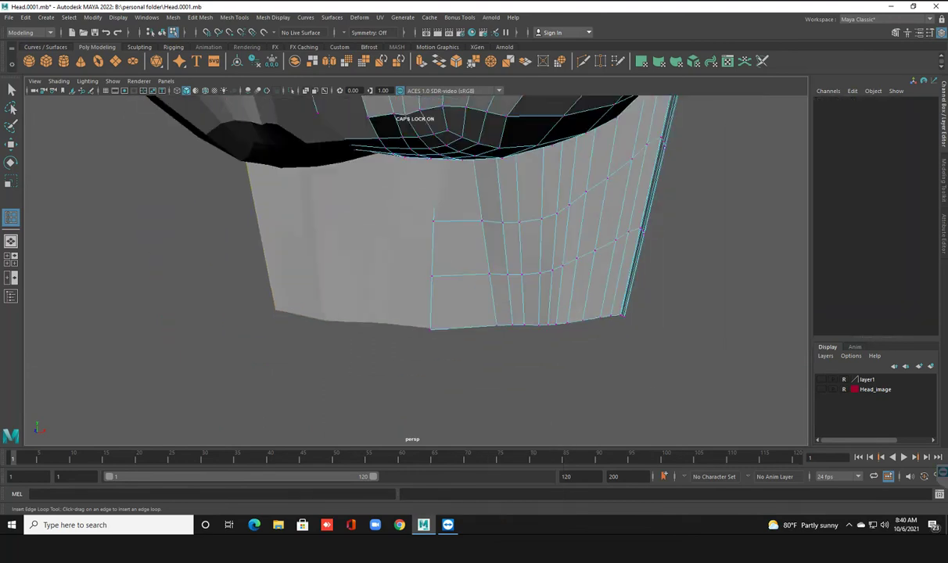
{"action": "left_click_drag", "start_coordinate": [415, 235], "coordinate": [470, 204], "text": "alt"}
{"action": "scroll", "coordinate": [469, 274], "scroll_direction": "up", "scroll_amount": 5}
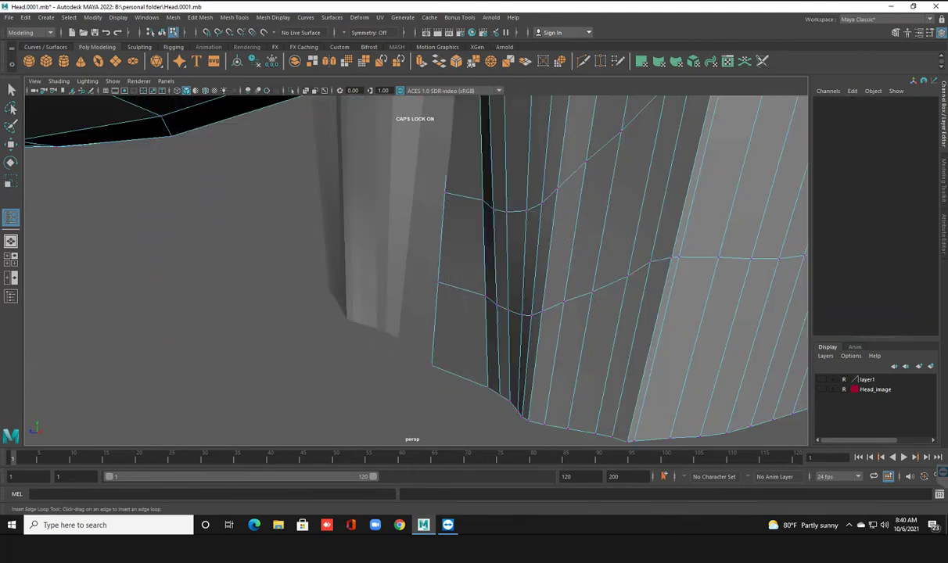
{"action": "scroll", "coordinate": [469, 274], "scroll_direction": "down", "scroll_amount": 5}
{"action": "left_click", "coordinate": [681, 297]}
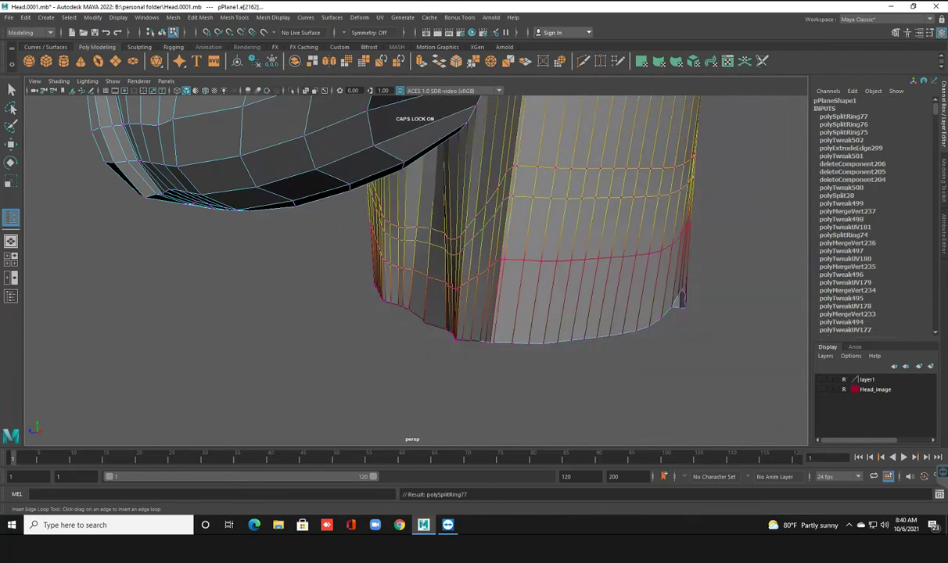
{"action": "key", "text": "q"}
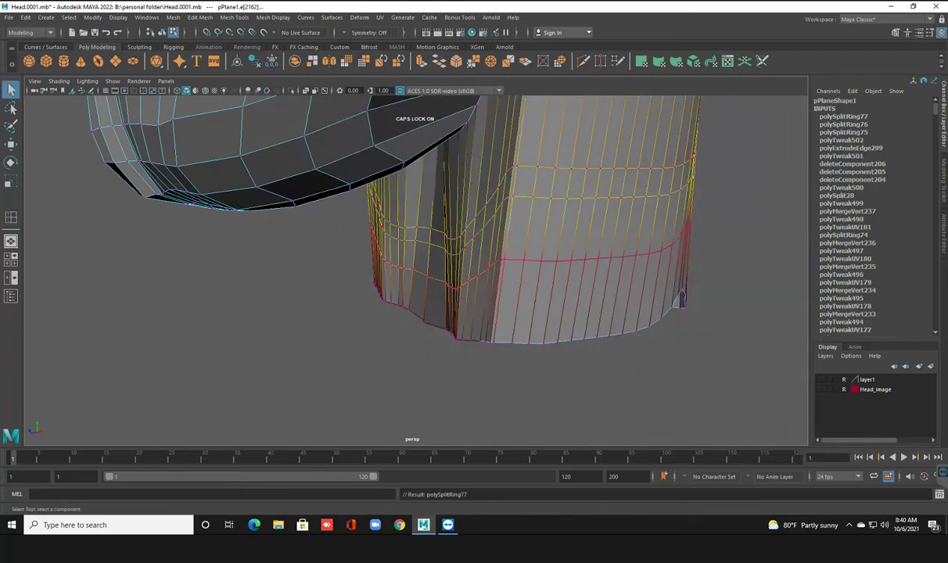
{"action": "key", "text": "ctrl+z"}
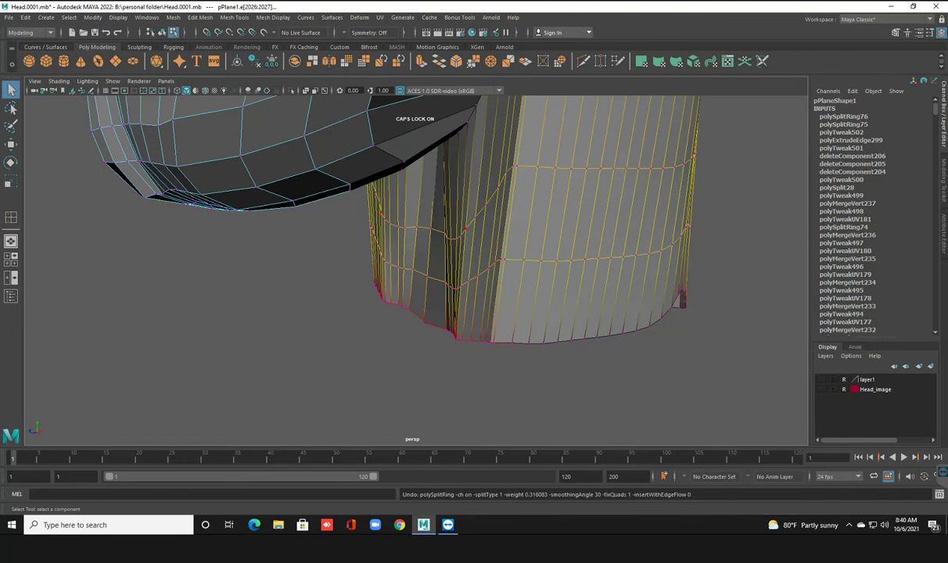
Step: Select vertices on the new neck loops and pull an upper-ring vertex down and left
{"action": "key", "text": "w"}
{"action": "mouse_move", "coordinate": [501, 234]}
{"action": "left_mouse_down", "text": "alt"}
{"action": "mouse_move", "coordinate": [438, 235]}
{"action": "mouse_move", "coordinate": [438, 305]}
{"action": "left_mouse_up", "text": "alt"}
{"action": "left_click", "coordinate": [478, 232]}
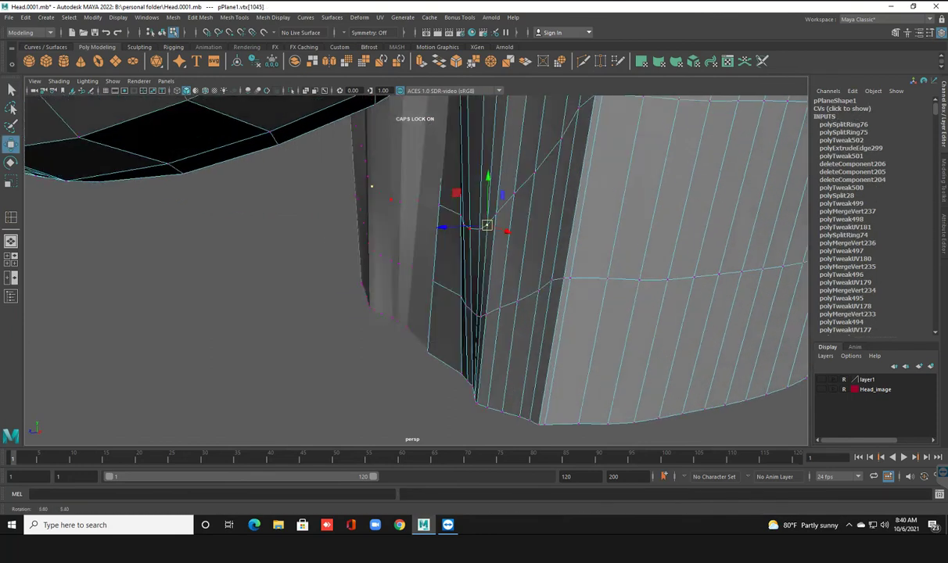
{"action": "right_click_drag", "start_coordinate": [412, 272], "coordinate": [391, 208]}
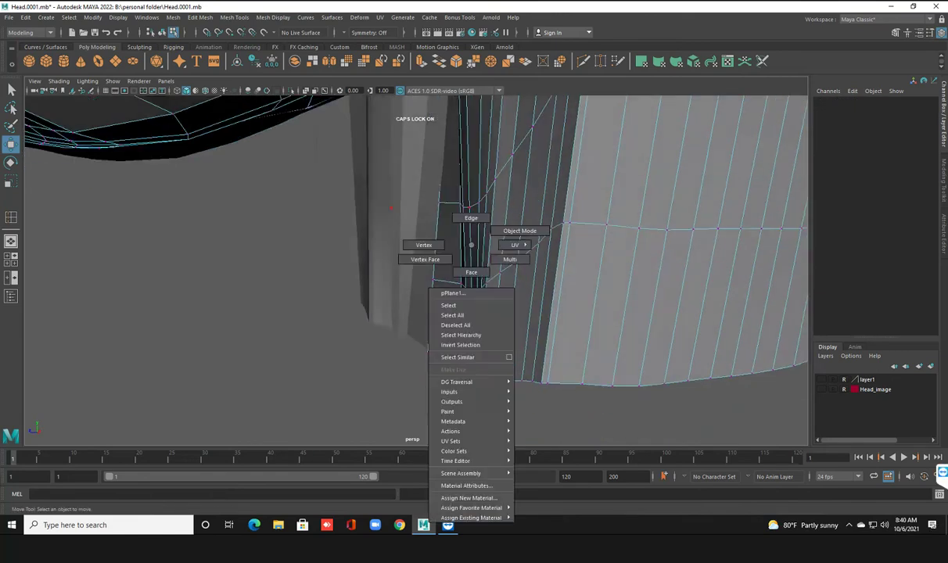
{"action": "left_click", "coordinate": [485, 258]}
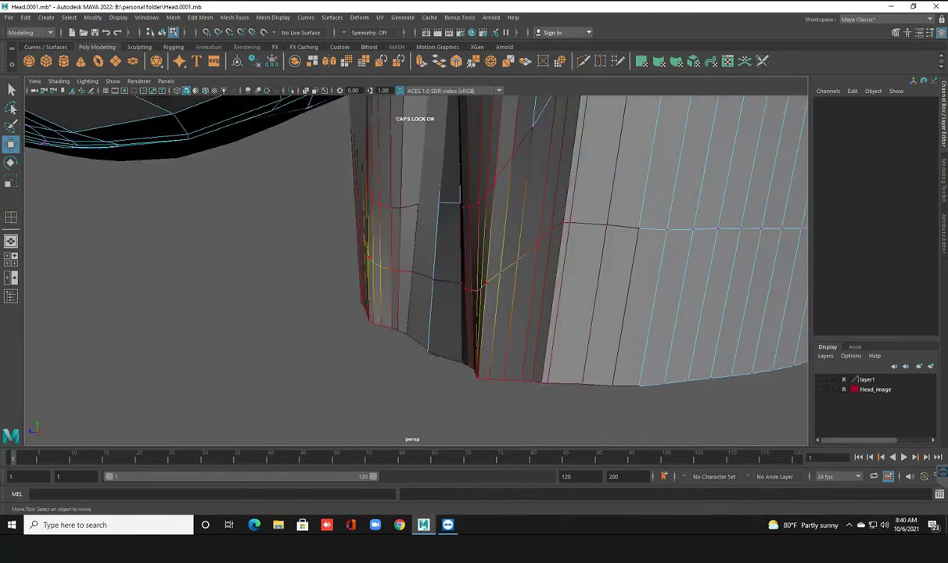
{"action": "left_click", "coordinate": [501, 272]}
{"action": "mouse_move", "coordinate": [501, 272]}
{"action": "left_mouse_down", "text": "alt"}
{"action": "mouse_move", "coordinate": [556, 258]}
{"action": "mouse_move", "coordinate": [465, 283]}
{"action": "left_mouse_up", "text": "alt"}
{"action": "left_click", "coordinate": [486, 275]}
{"action": "left_click", "coordinate": [472, 201]}
{"action": "mouse_move", "coordinate": [471, 201]}
{"action": "left_mouse_down"}
{"action": "mouse_move", "coordinate": [450, 217]}
{"action": "mouse_move", "coordinate": [451, 206]}
{"action": "mouse_move", "coordinate": [743, 335]}
{"action": "left_mouse_up"}
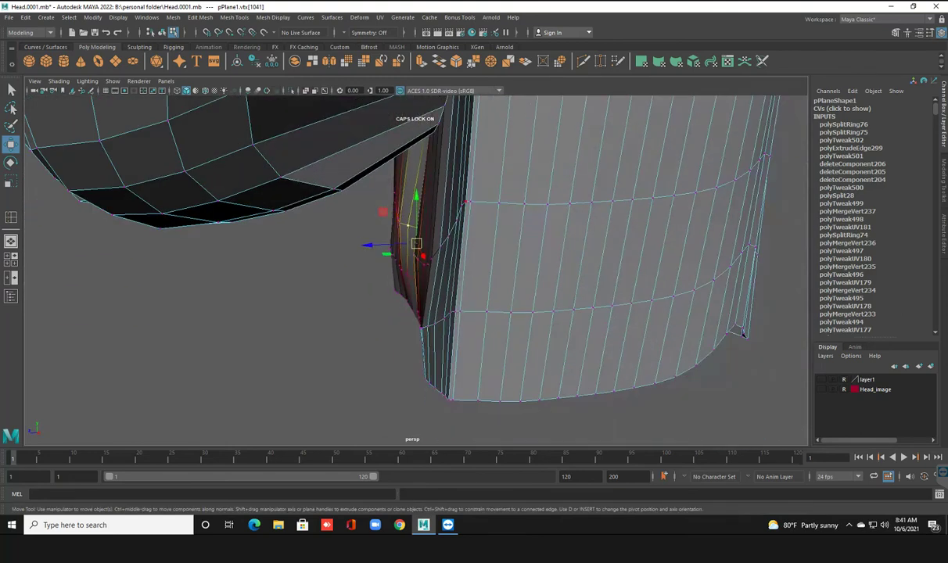
Step: Step to a neighbouring loop vertex with the arrow keys and shift it left
{"action": "key", "text": "Right"}
{"action": "key", "text": "Right"}
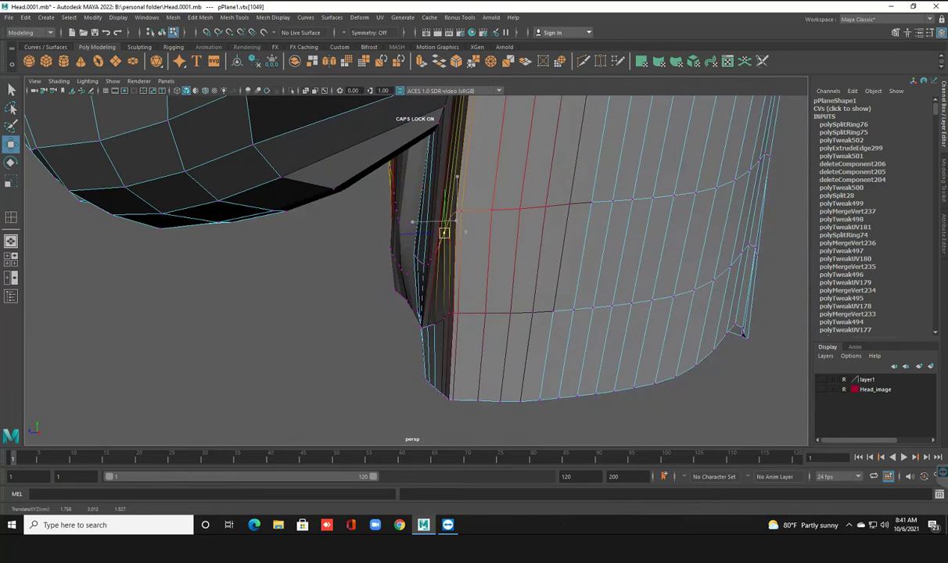
{"action": "key", "text": "Down"}
{"action": "key", "text": "Left"}
{"action": "key", "text": "Up"}
{"action": "mouse_move", "coordinate": [436, 249]}
{"action": "left_mouse_down"}
{"action": "mouse_move", "coordinate": [424, 253]}
{"action": "mouse_move", "coordinate": [460, 258]}
{"action": "mouse_move", "coordinate": [457, 233]}
{"action": "mouse_move", "coordinate": [485, 227]}
{"action": "left_mouse_up"}
Step: Pick front-of-loop vertices, review the neck, clear the selection and undo the last change
{"action": "left_click", "coordinate": [488, 230]}
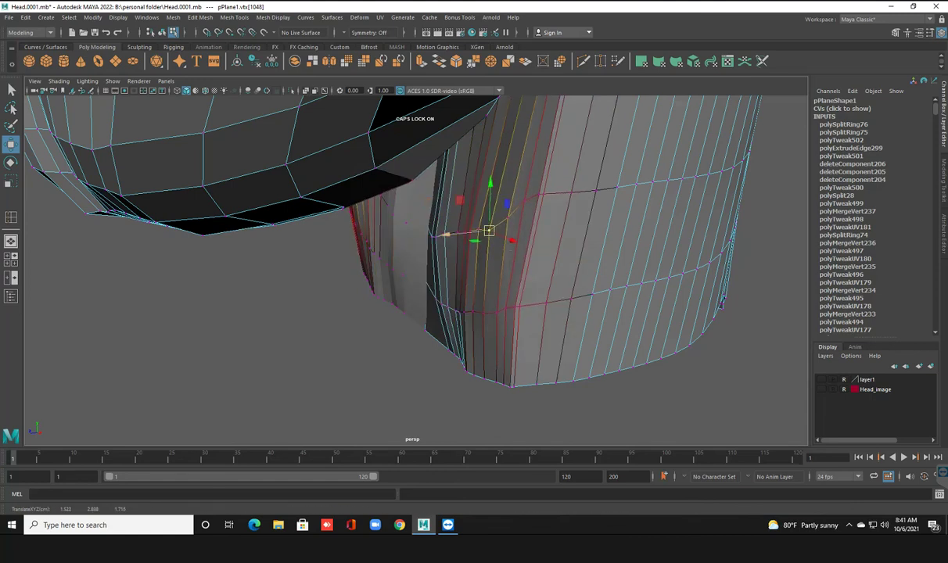
{"action": "left_click", "coordinate": [455, 237]}
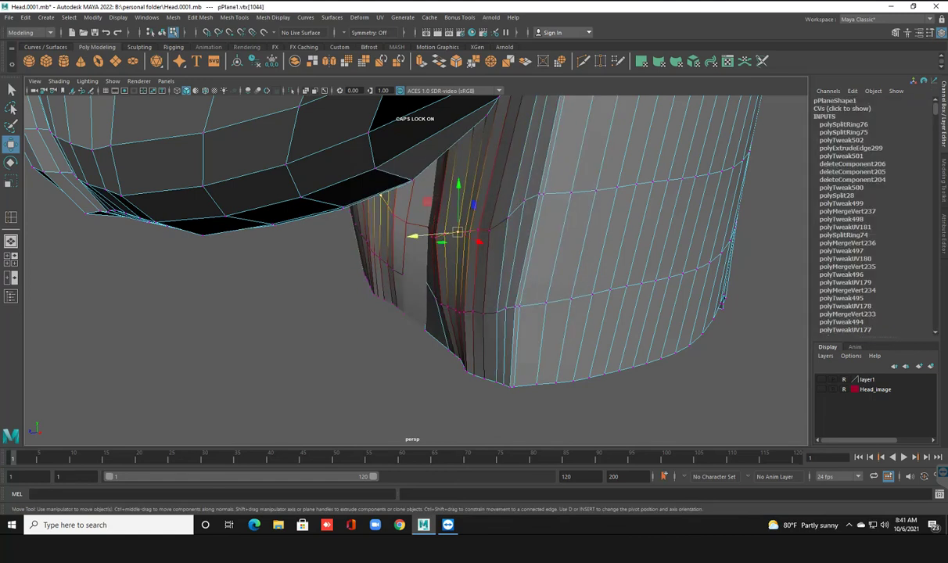
{"action": "mouse_move", "coordinate": [455, 237]}
{"action": "left_mouse_down", "text": "alt"}
{"action": "mouse_move", "coordinate": [375, 227]}
{"action": "mouse_move", "coordinate": [391, 235]}
{"action": "left_mouse_up", "text": "alt"}
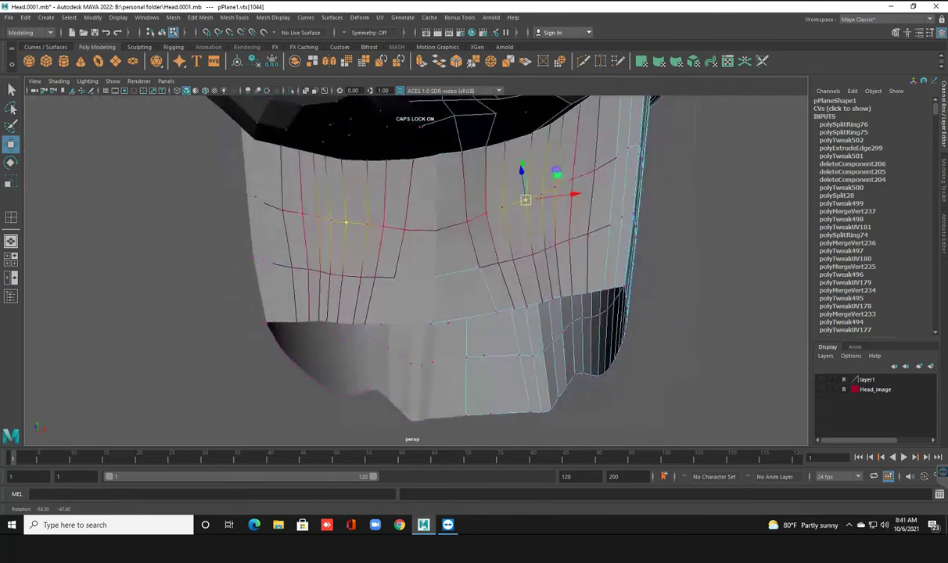
{"action": "left_click_drag", "start_coordinate": [391, 235], "coordinate": [399, 232], "text": "alt"}
{"action": "left_click", "coordinate": [435, 324]}
{"action": "mouse_move", "coordinate": [438, 326]}
{"action": "left_mouse_down", "text": "alt"}
{"action": "mouse_move", "coordinate": [469, 297]}
{"action": "mouse_move", "coordinate": [514, 210]}
{"action": "left_mouse_up", "text": "alt"}
{"action": "key", "text": "ctrl+z"}
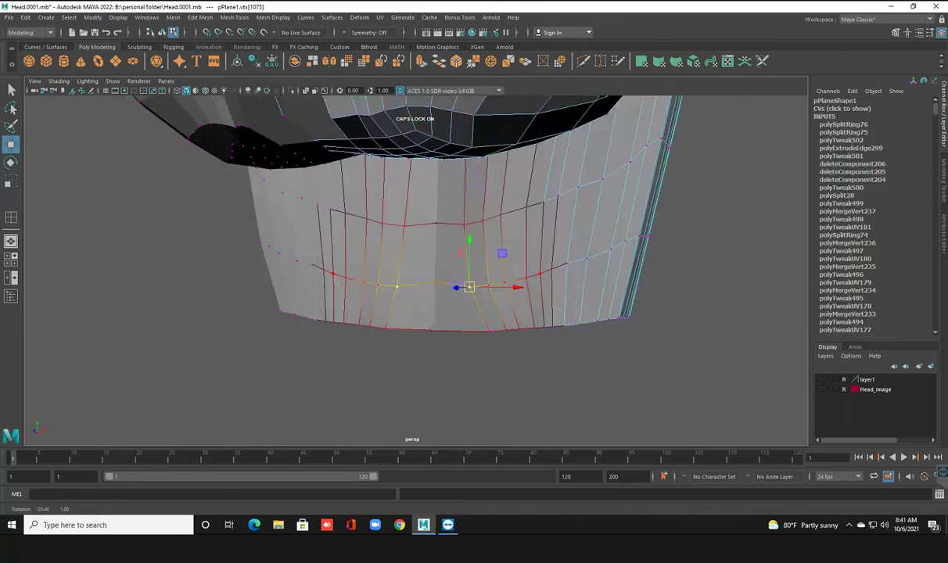
{"action": "right_click", "coordinate": [514, 210]}
Step: Return the neck mesh to object mode and save the scene as Head.0001.mb
{"action": "right_click_drag", "start_coordinate": [514, 209], "coordinate": [551, 197]}
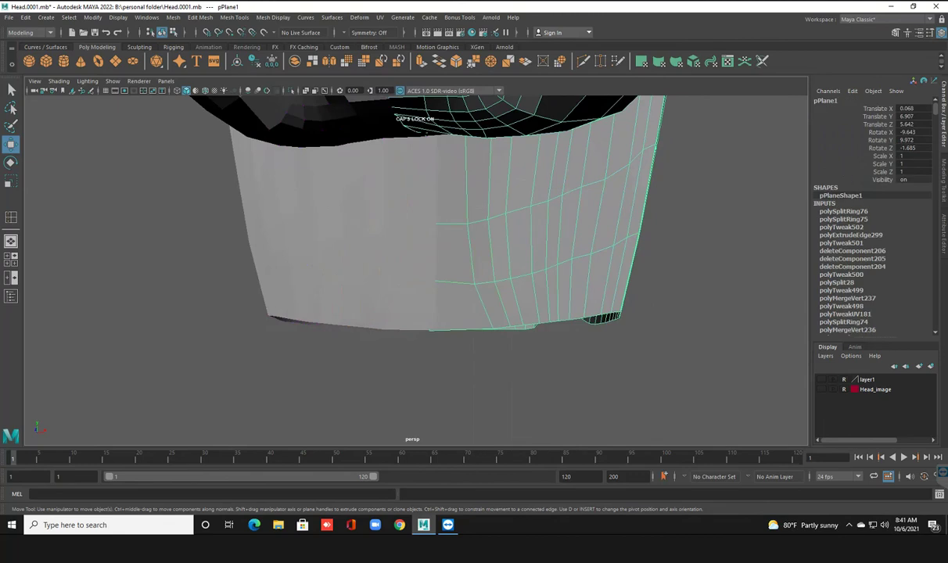
{"action": "key", "text": "1"}
{"action": "left_click", "coordinate": [405, 125]}
{"action": "key", "text": "ctrl+s"}
{"action": "left_click", "coordinate": [405, 125]}
Step: Activate the Smooth sculpting tool on the neck mesh
{"action": "key", "text": "1"}
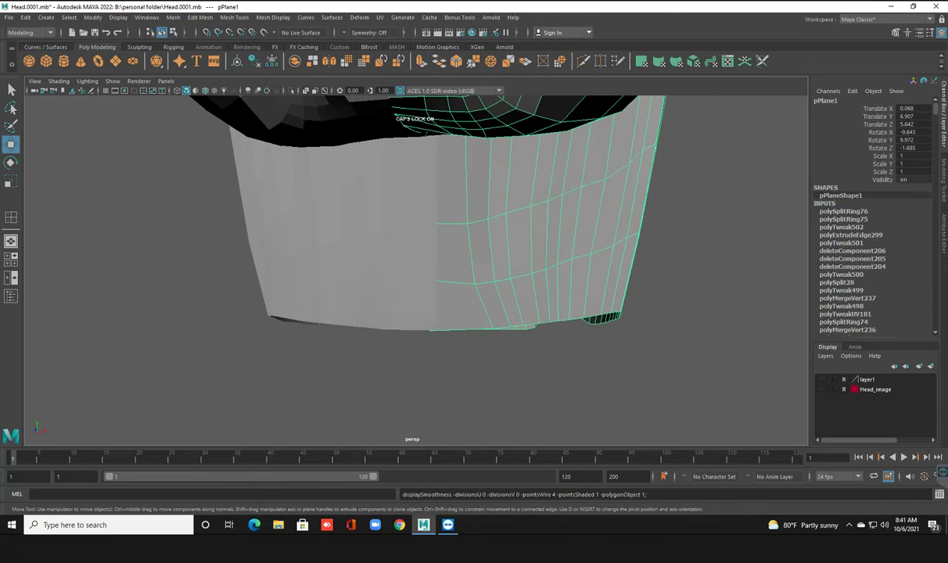
{"action": "left_click", "coordinate": [233, 17]}
{"action": "mouse_move", "coordinate": [255, 162]}
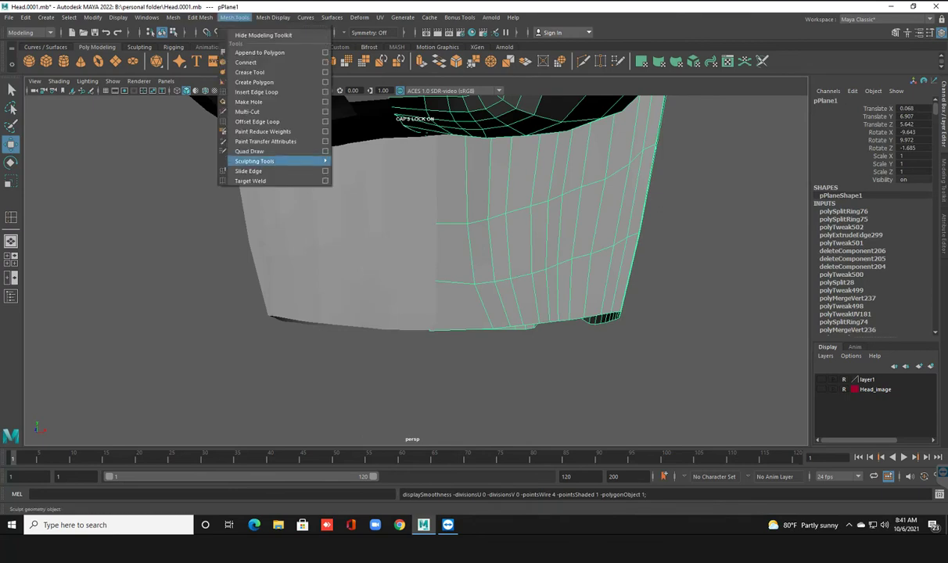
{"action": "left_click", "coordinate": [426, 170]}
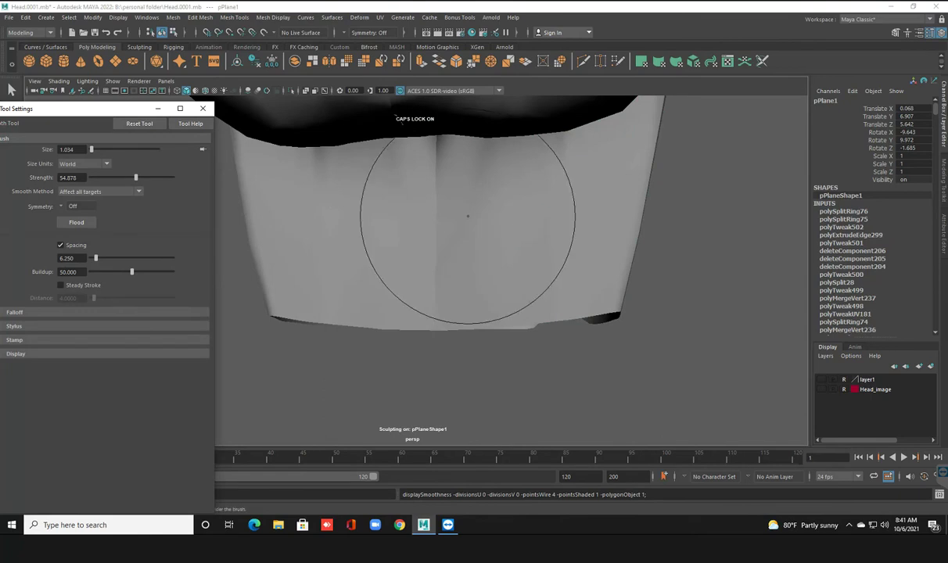
Step: Brush-smooth the neck's top, vertical crease, front creases and lower edge
{"action": "left_click_drag", "start_coordinate": [502, 212], "coordinate": [571, 222]}
{"action": "left_click_drag", "start_coordinate": [647, 218], "coordinate": [494, 207], "text": "alt"}
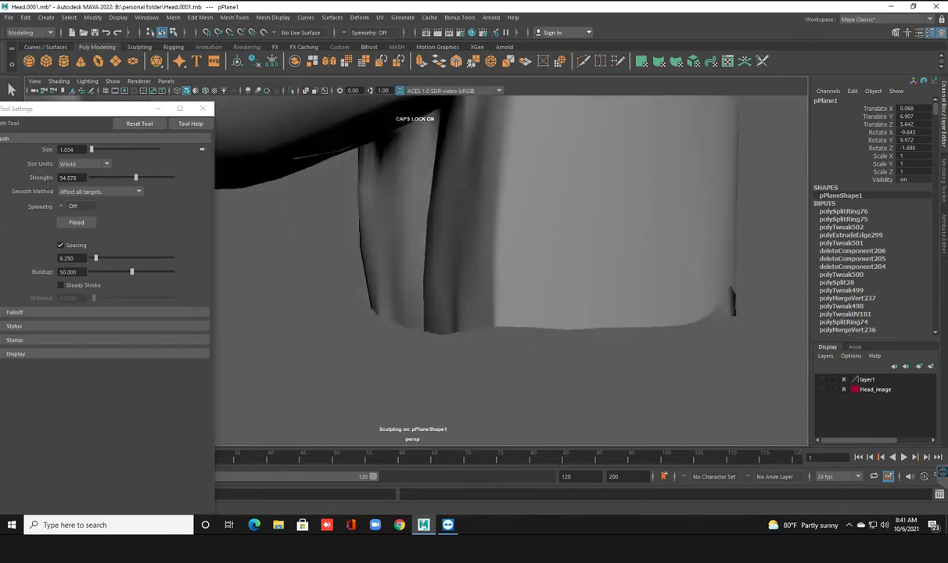
{"action": "left_click_drag", "start_coordinate": [426, 266], "coordinate": [465, 248]}
{"action": "left_click_drag", "start_coordinate": [535, 208], "coordinate": [547, 209]}
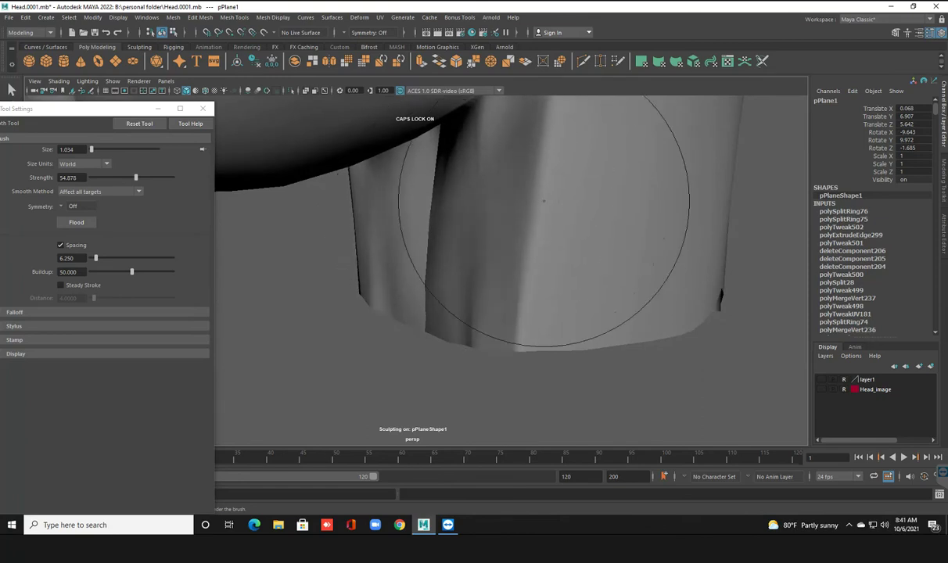
{"action": "mouse_move", "coordinate": [444, 234]}
{"action": "left_mouse_down"}
{"action": "mouse_move", "coordinate": [503, 243]}
{"action": "mouse_move", "coordinate": [544, 202]}
{"action": "left_mouse_up"}
{"action": "scroll", "coordinate": [544, 202], "scroll_direction": "up", "scroll_amount": 2}
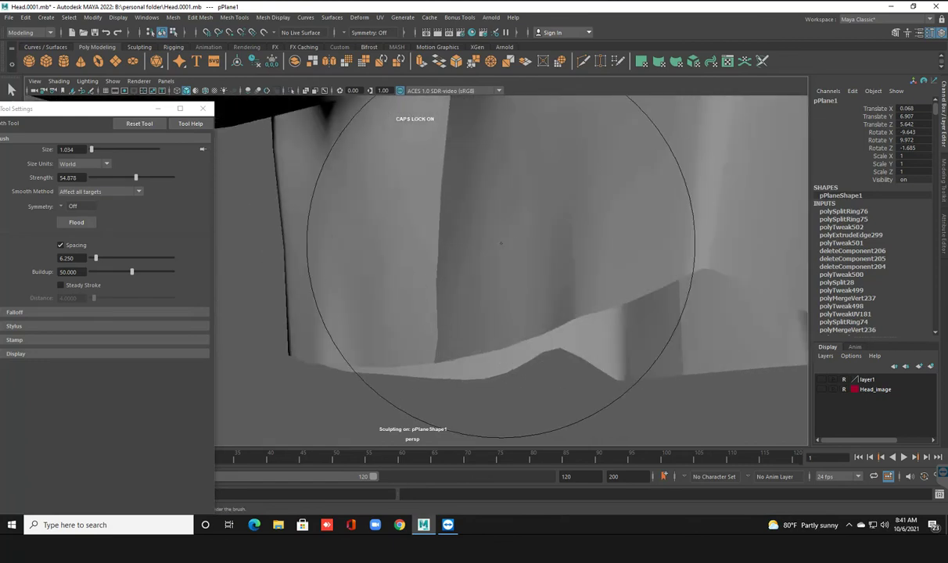
Step: Shrink the Smooth brush size to 0.301 and orbit to inspect the neck
{"action": "left_click_drag", "start_coordinate": [493, 219], "coordinate": [395, 137]}
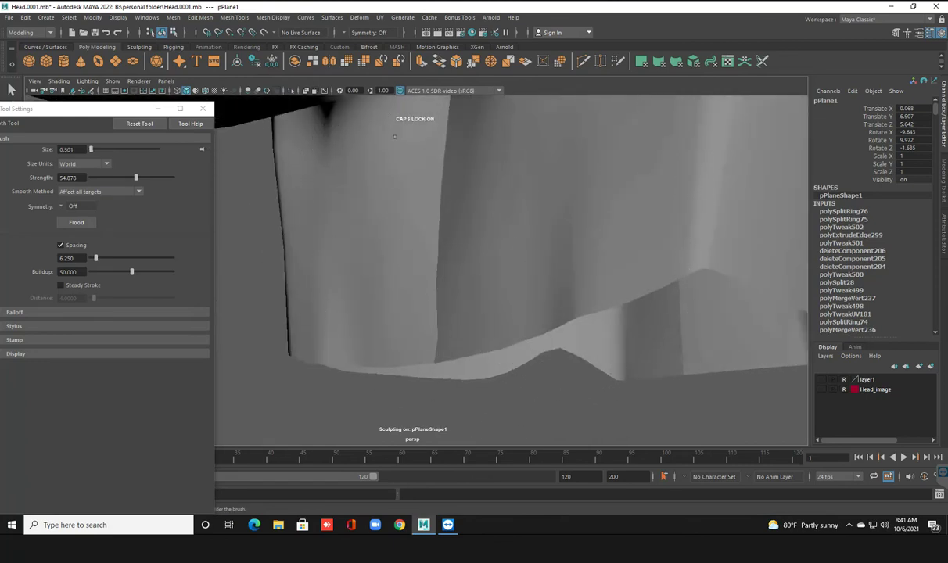
{"action": "left_click_drag", "start_coordinate": [454, 141], "coordinate": [600, 127], "text": "alt"}
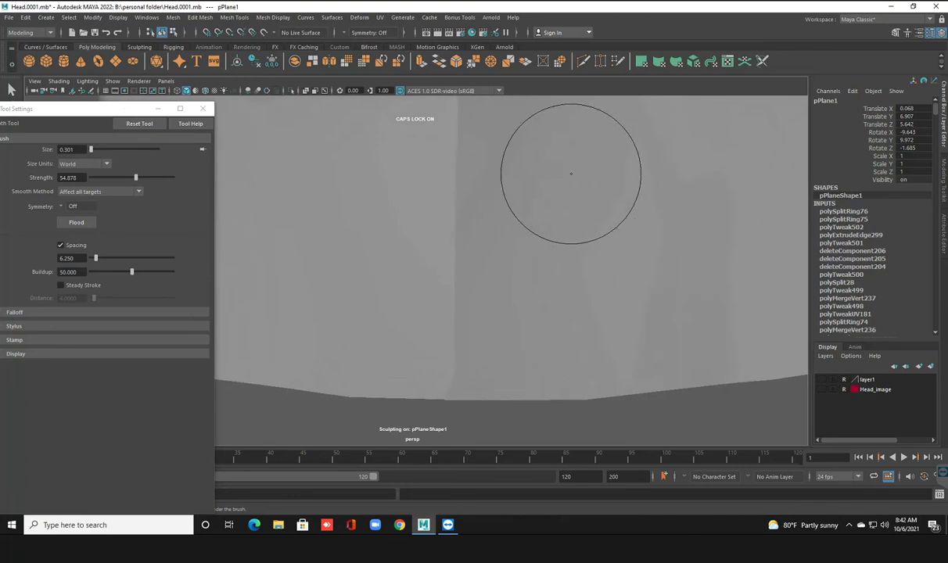
{"action": "scroll", "coordinate": [571, 165], "scroll_direction": "up", "scroll_amount": 2}
{"action": "scroll", "coordinate": [469, 251], "scroll_direction": "down", "scroll_amount": 3}
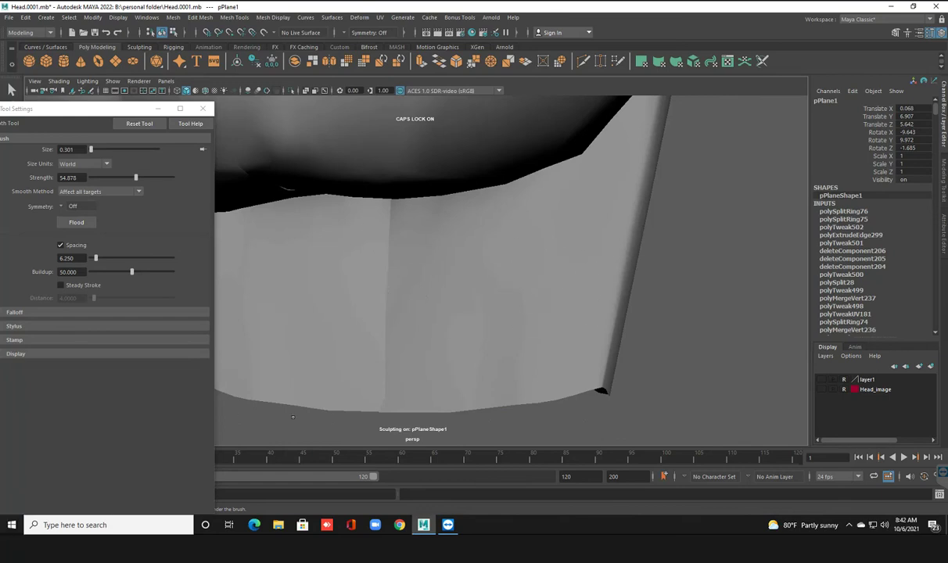
{"action": "left_click_drag", "start_coordinate": [705, 275], "coordinate": [510, 253], "text": "alt"}
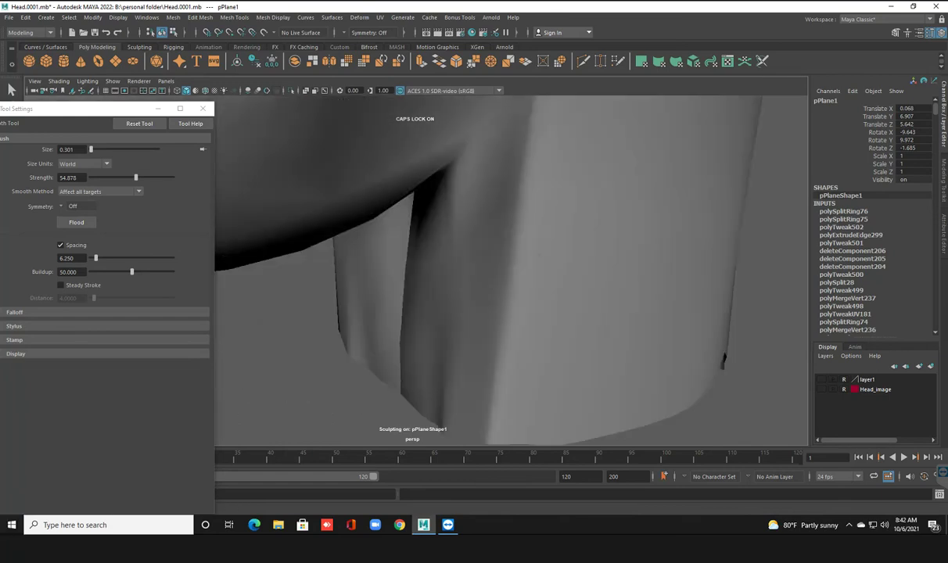
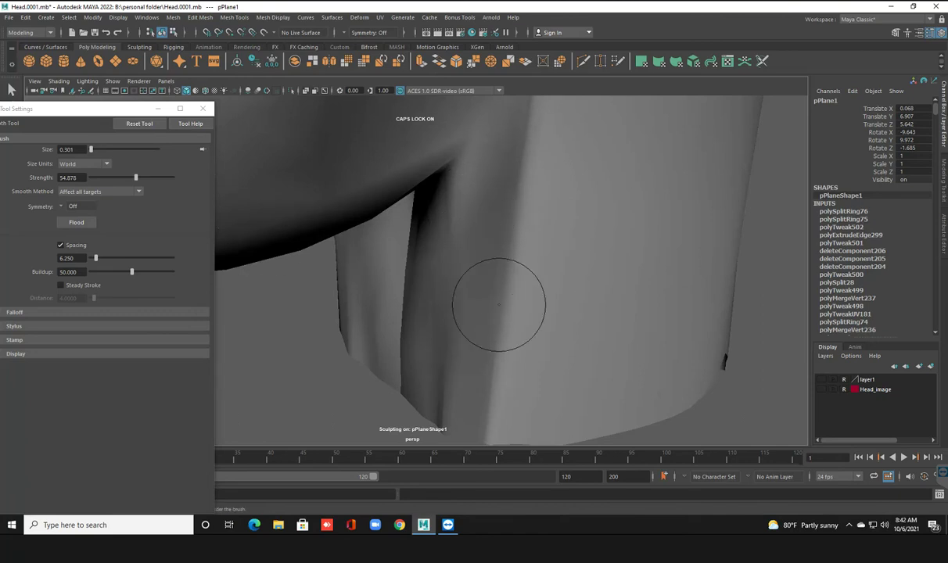
Step: Enlarge the Smooth brush to size 0.586 and smooth the sharp fold on the neck
{"action": "left_click_drag", "start_coordinate": [498, 304], "coordinate": [479, 215], "text": "alt"}
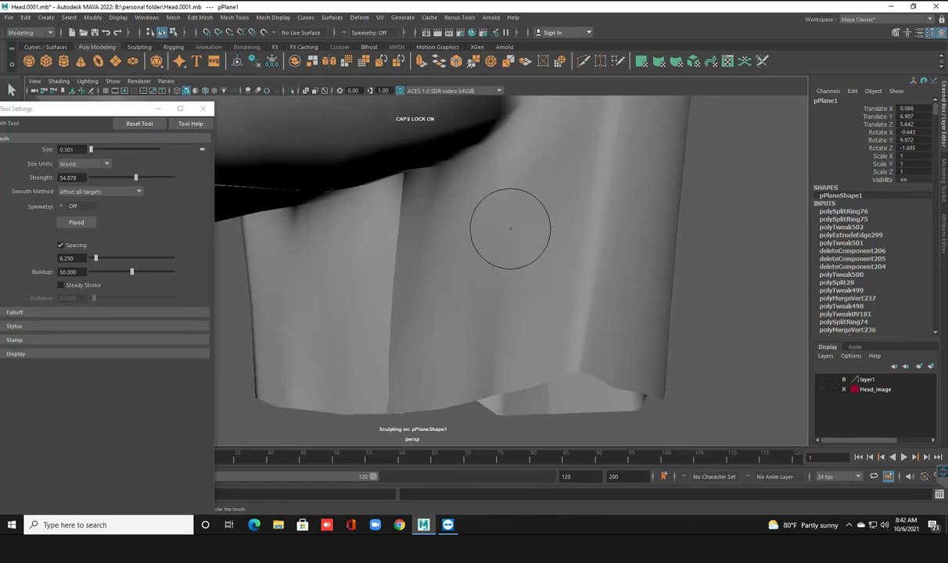
{"action": "left_click_drag", "start_coordinate": [490, 240], "coordinate": [508, 266]}
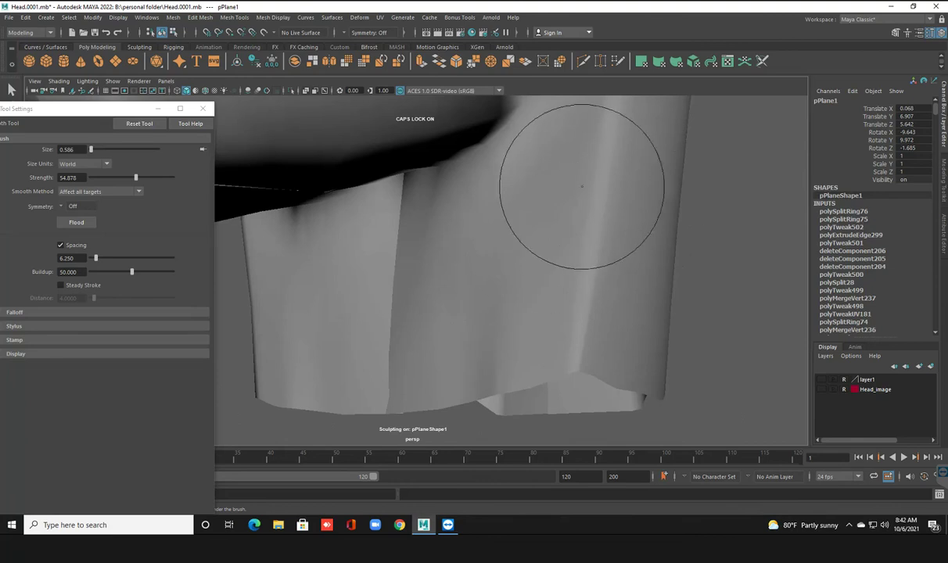
{"action": "mouse_move", "coordinate": [623, 184]}
{"action": "left_mouse_down", "text": "alt"}
{"action": "mouse_move", "coordinate": [423, 215]}
{"action": "mouse_move", "coordinate": [547, 229]}
{"action": "left_mouse_up", "text": "alt"}
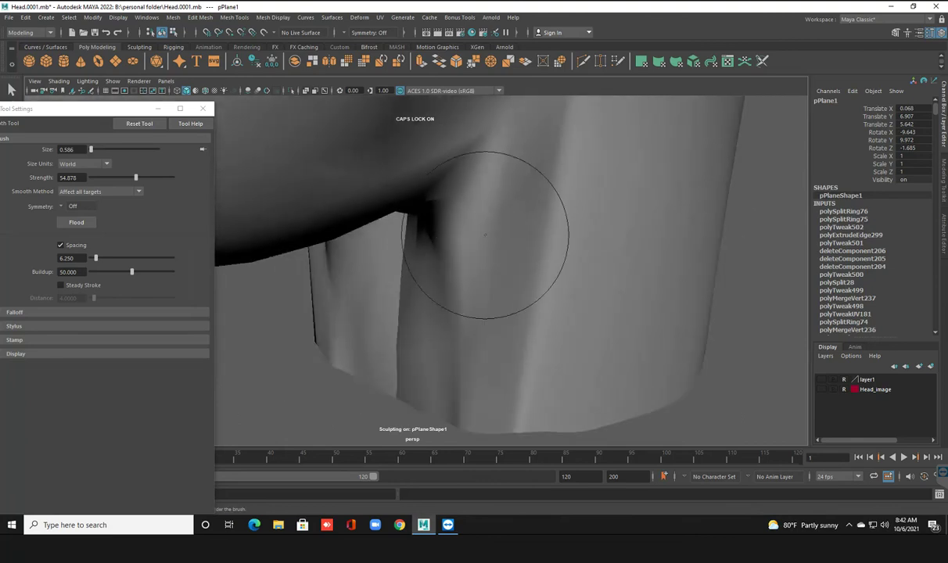
{"action": "left_click_drag", "start_coordinate": [423, 235], "coordinate": [527, 193], "text": "alt"}
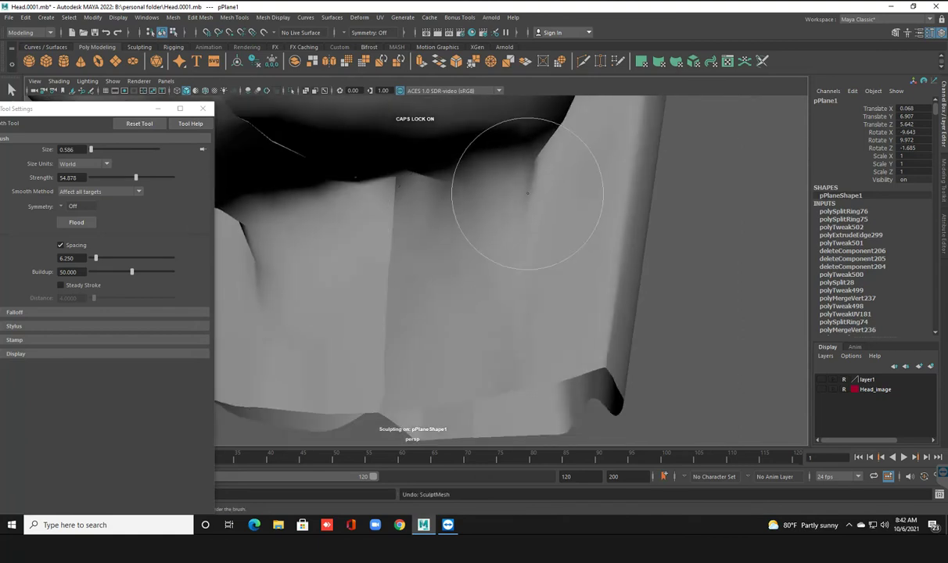
{"action": "left_click_drag", "start_coordinate": [523, 188], "coordinate": [509, 274]}
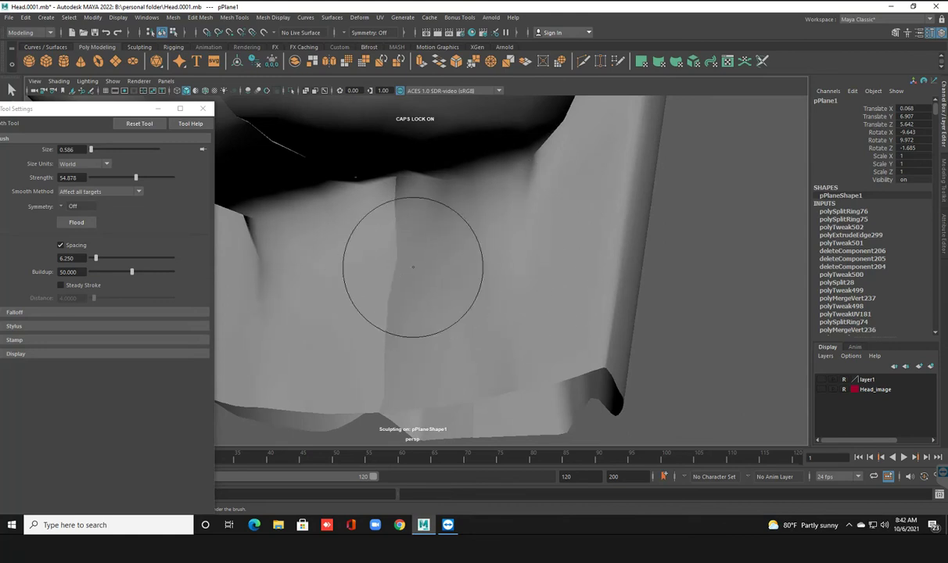
{"action": "left_click_drag", "start_coordinate": [477, 219], "coordinate": [559, 261]}
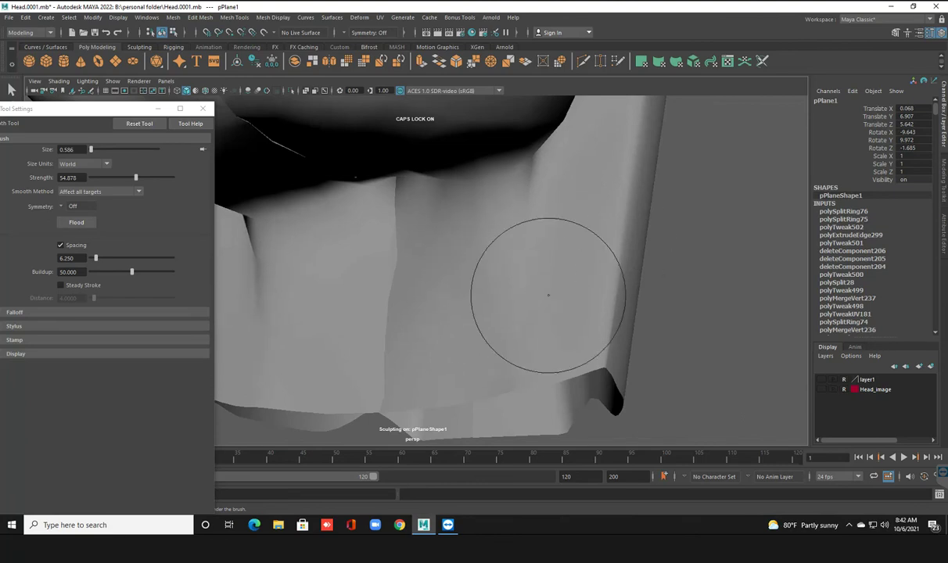
Step: Smooth the neck surface in close-up from another angle, undoing one stray stroke
{"action": "left_click_drag", "start_coordinate": [586, 285], "coordinate": [527, 298], "text": "alt"}
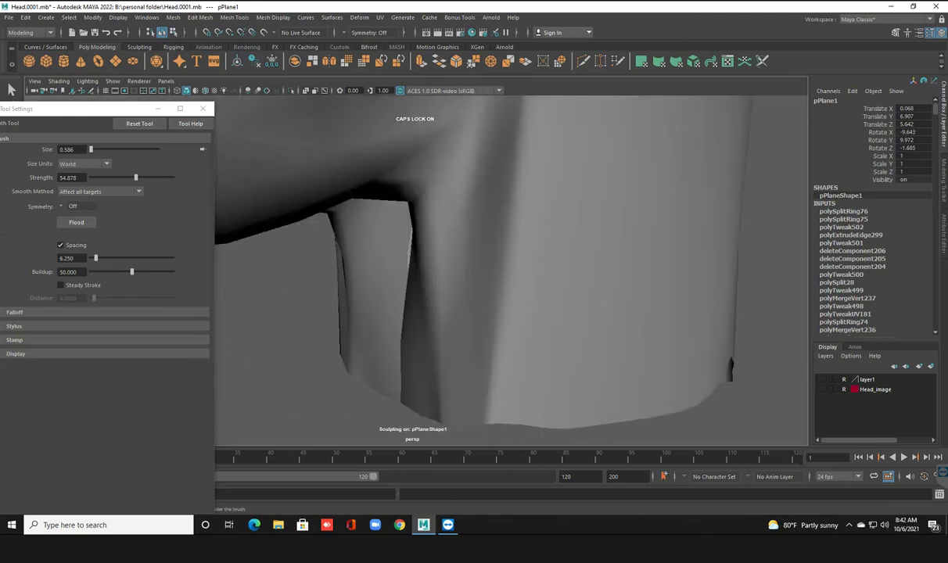
{"action": "mouse_move", "coordinate": [441, 276]}
{"action": "left_mouse_down", "text": "alt"}
{"action": "mouse_move", "coordinate": [548, 270]}
{"action": "mouse_move", "coordinate": [556, 244]}
{"action": "left_mouse_up", "text": "alt"}
{"action": "scroll", "coordinate": [556, 267], "scroll_direction": "up", "scroll_amount": 5}
{"action": "left_click_drag", "start_coordinate": [615, 243], "coordinate": [757, 194], "text": "alt"}
{"action": "left_click_drag", "start_coordinate": [688, 195], "coordinate": [618, 211], "text": "alt"}
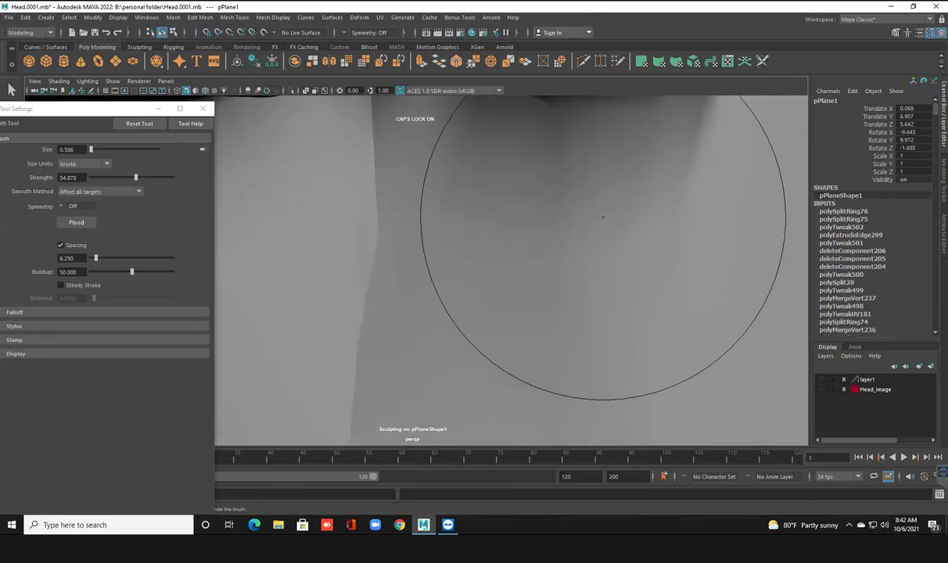
{"action": "key", "text": "ctrl+z"}
Step: Smooth the remaining crease along the neck from a closer front view
{"action": "mouse_move", "coordinate": [608, 217]}
{"action": "left_mouse_down", "text": "alt"}
{"action": "mouse_move", "coordinate": [575, 244]}
{"action": "mouse_move", "coordinate": [626, 234]}
{"action": "mouse_move", "coordinate": [342, 299]}
{"action": "left_mouse_up", "text": "alt"}
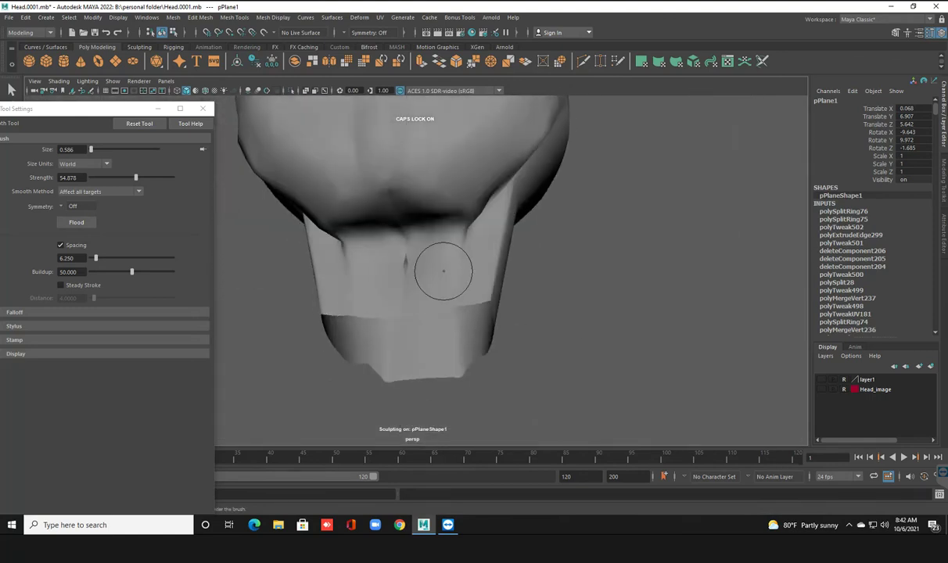
{"action": "left_click_drag", "start_coordinate": [520, 278], "coordinate": [500, 275], "text": "alt"}
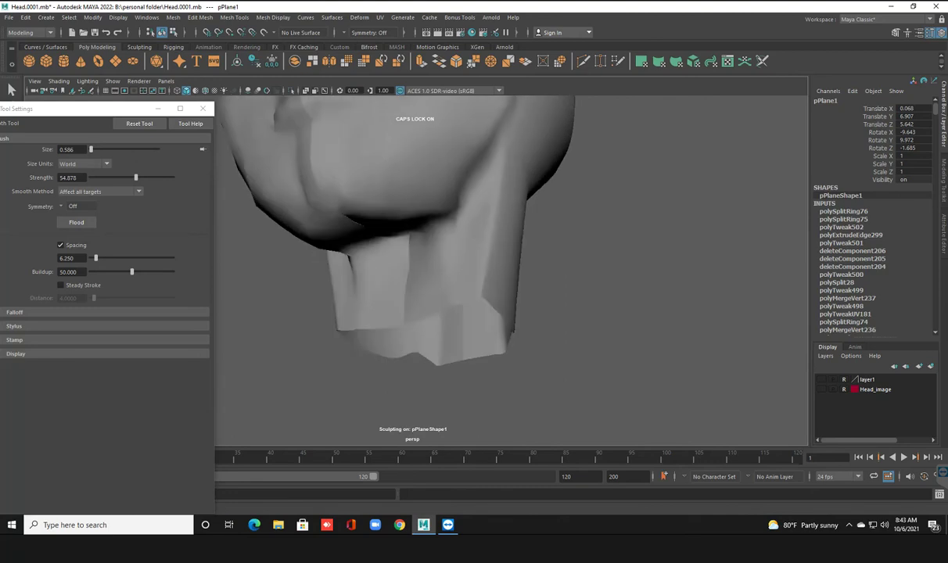
{"action": "left_click_drag", "start_coordinate": [578, 251], "coordinate": [598, 298], "text": "alt"}
{"action": "left_click_drag", "start_coordinate": [484, 235], "coordinate": [481, 206]}
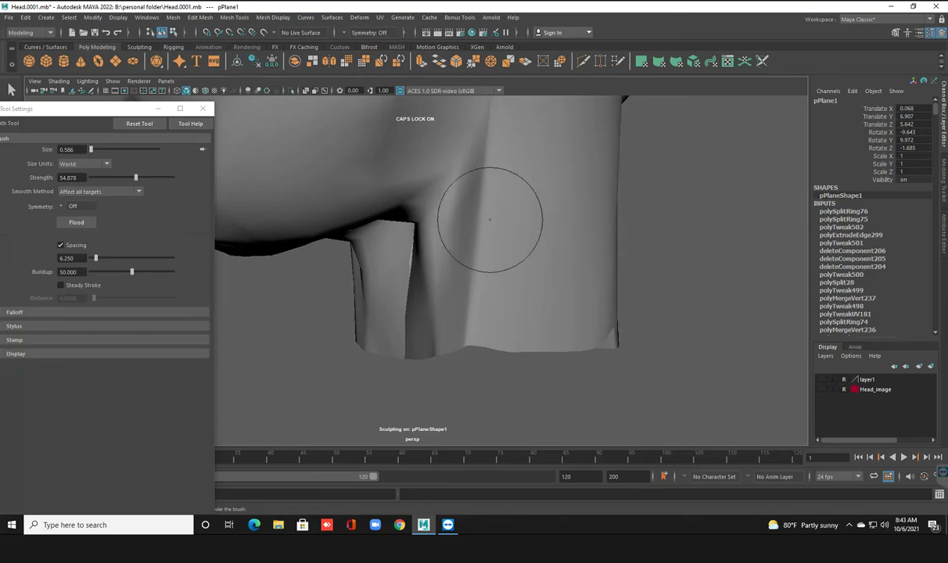
{"action": "scroll", "coordinate": [501, 199], "scroll_direction": "up", "scroll_amount": 2}
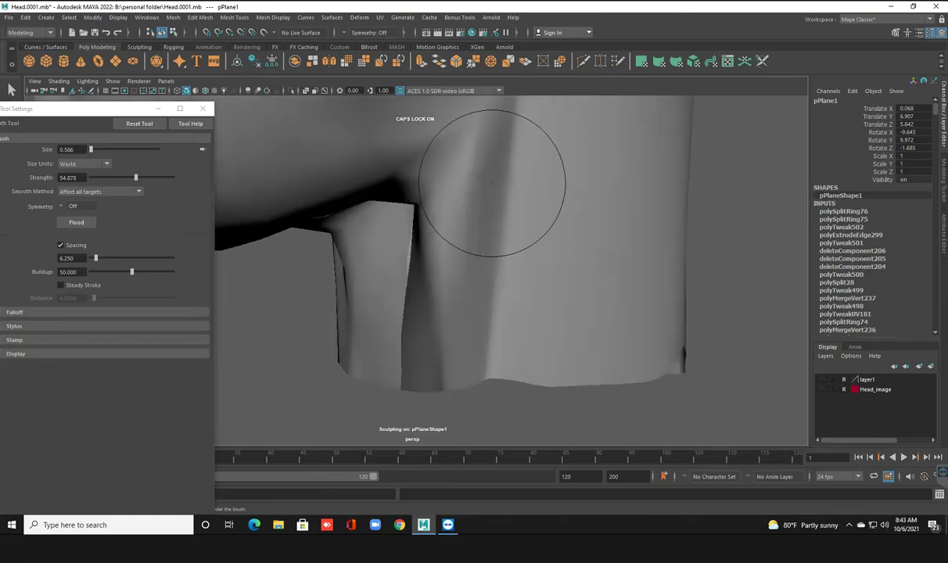
{"action": "left_click_drag", "start_coordinate": [508, 212], "coordinate": [525, 221]}
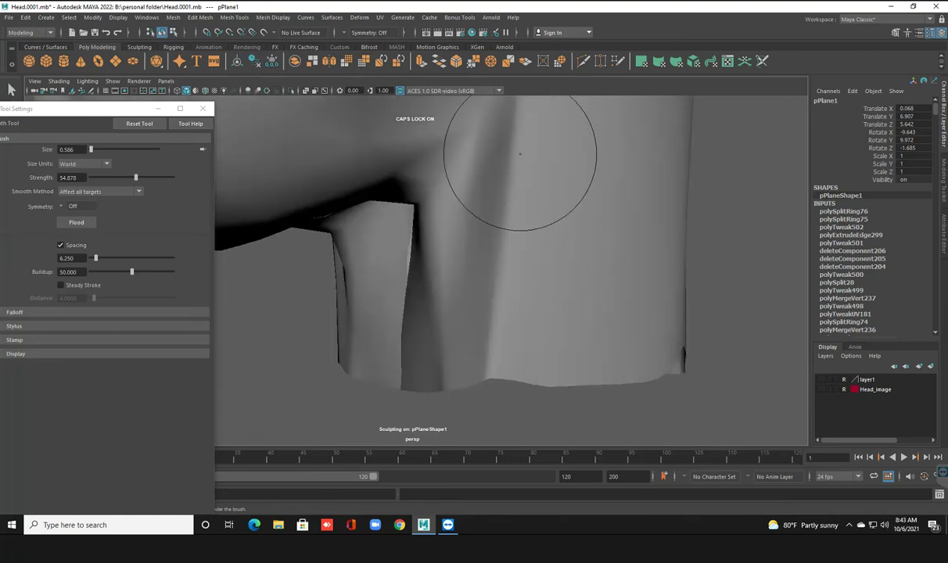
{"action": "scroll", "coordinate": [500, 269], "scroll_direction": "down", "scroll_amount": 1}
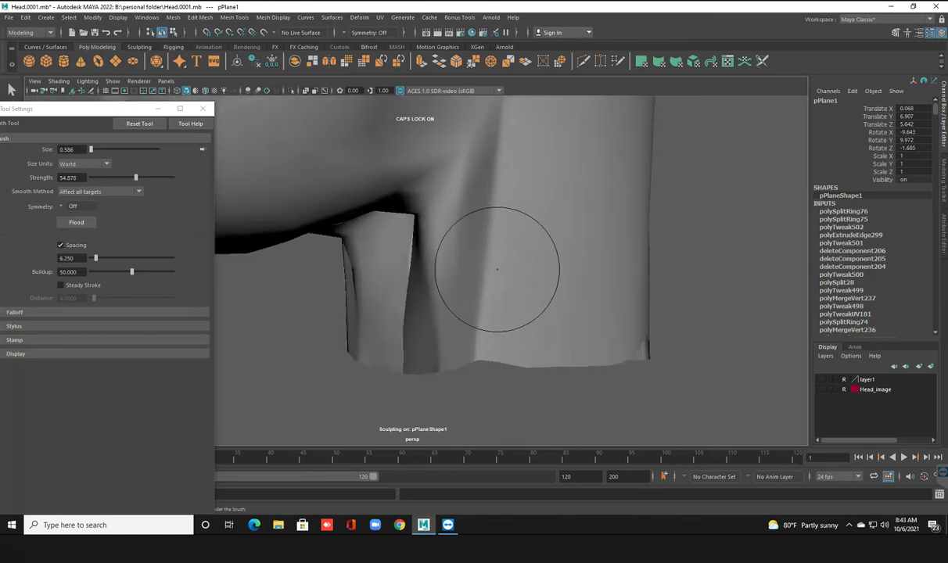
{"action": "left_click_drag", "start_coordinate": [497, 269], "coordinate": [501, 233], "text": "alt"}
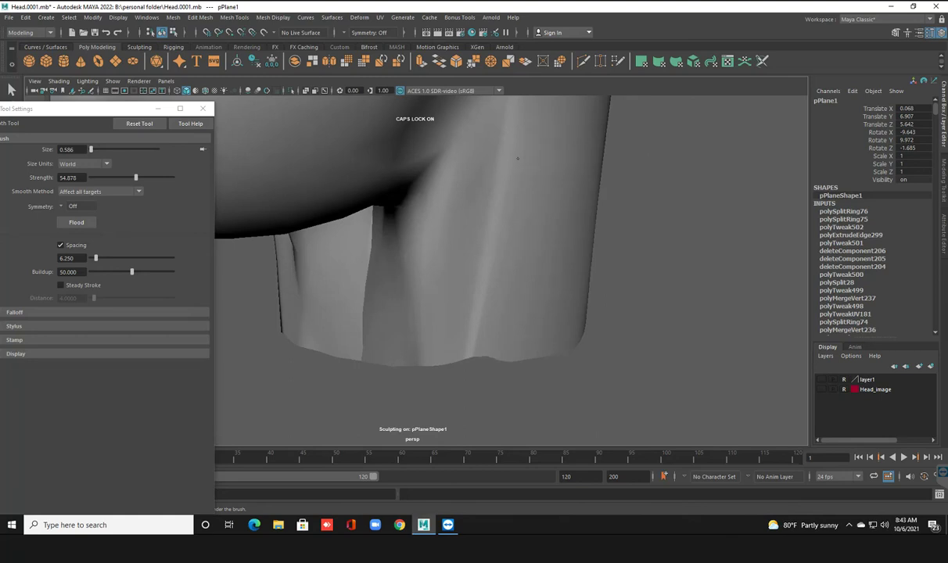
Step: Turn off smooth preview and select a redundant edge loop on the head mesh
{"action": "key", "text": "1"}
{"action": "key", "text": "q"}
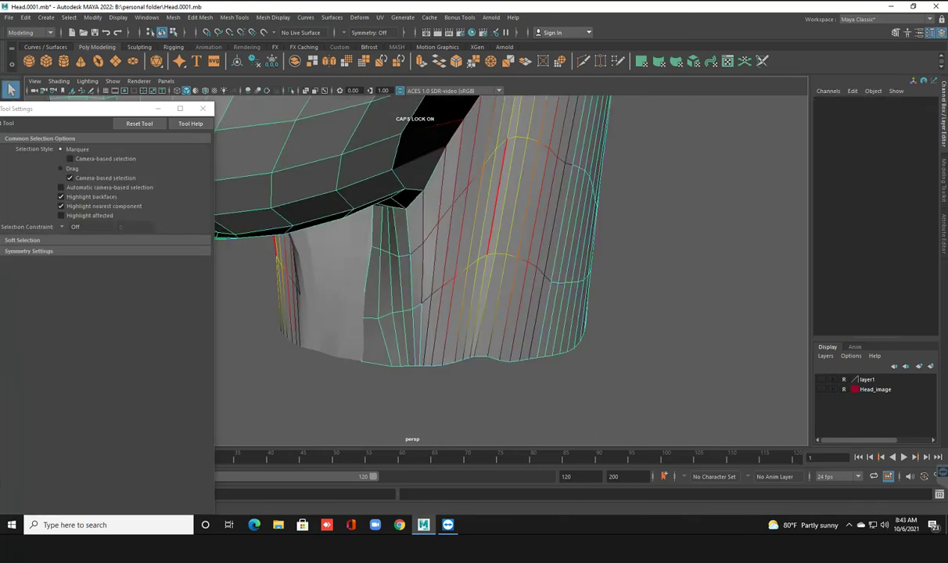
{"action": "mouse_move", "coordinate": [500, 235]}
{"action": "left_mouse_down", "text": "alt"}
{"action": "mouse_move", "coordinate": [469, 219]}
{"action": "mouse_move", "coordinate": [469, 195]}
{"action": "mouse_move", "coordinate": [501, 258]}
{"action": "mouse_move", "coordinate": [469, 203]}
{"action": "mouse_move", "coordinate": [516, 211]}
{"action": "mouse_move", "coordinate": [493, 219]}
{"action": "left_mouse_up", "text": "alt"}
{"action": "left_click", "coordinate": [502, 187]}
{"action": "scroll", "coordinate": [384, 134], "scroll_direction": "up", "scroll_amount": 5}
{"action": "mouse_move", "coordinate": [383, 146]}
{"action": "left_mouse_down", "text": "alt"}
{"action": "mouse_move", "coordinate": [382, 104]}
{"action": "mouse_move", "coordinate": [253, 97]}
{"action": "mouse_move", "coordinate": [383, 94]}
{"action": "mouse_move", "coordinate": [366, 94]}
{"action": "mouse_move", "coordinate": [332, 148]}
{"action": "mouse_move", "coordinate": [428, 175]}
{"action": "left_mouse_up", "text": "alt"}
{"action": "scroll", "coordinate": [424, 242], "scroll_direction": "up", "scroll_amount": 2}
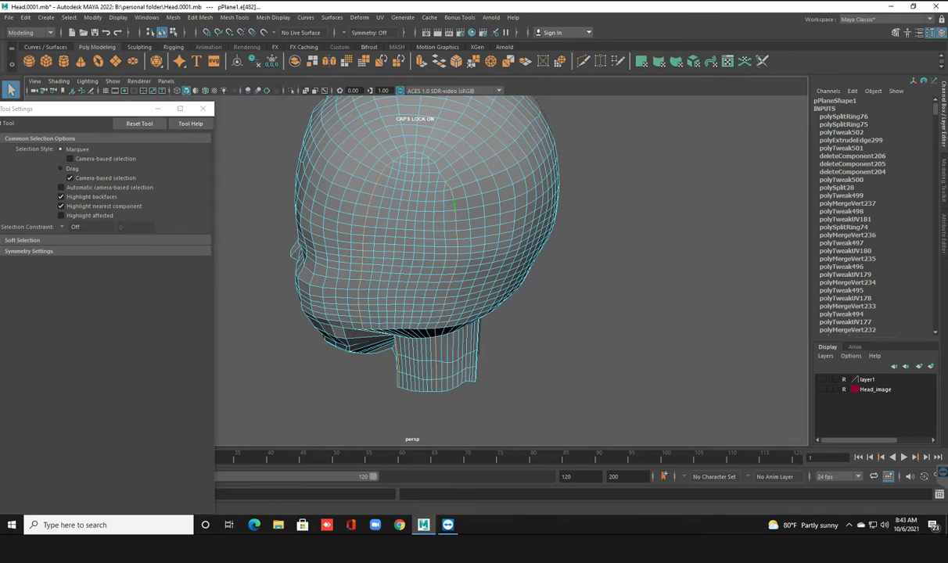
{"action": "scroll", "coordinate": [406, 364], "scroll_direction": "up", "scroll_amount": 1}
{"action": "scroll", "coordinate": [399, 297], "scroll_direction": "up", "scroll_amount": 2}
{"action": "scroll", "coordinate": [392, 223], "scroll_direction": "up", "scroll_amount": 2}
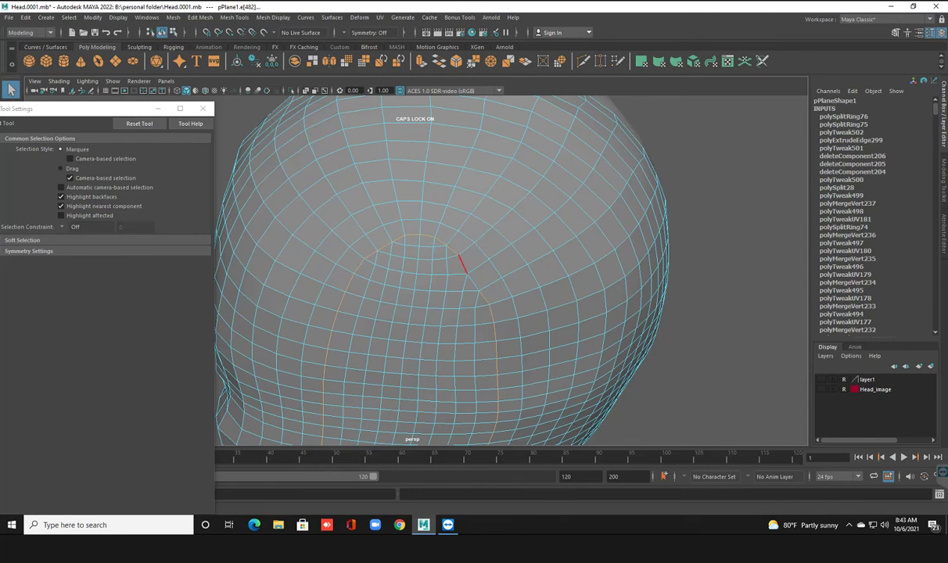
{"action": "scroll", "coordinate": [464, 283], "scroll_direction": "down", "scroll_amount": 3}
{"action": "mouse_move", "coordinate": [464, 283]}
{"action": "left_mouse_down", "text": "alt"}
{"action": "mouse_move", "coordinate": [508, 297]}
{"action": "mouse_move", "coordinate": [540, 266]}
{"action": "left_mouse_up", "text": "alt"}
Step: Delete the selected edge loop with Ctrl+Delete and inspect the jaw and neck
{"action": "key", "text": "ctrl+Delete"}
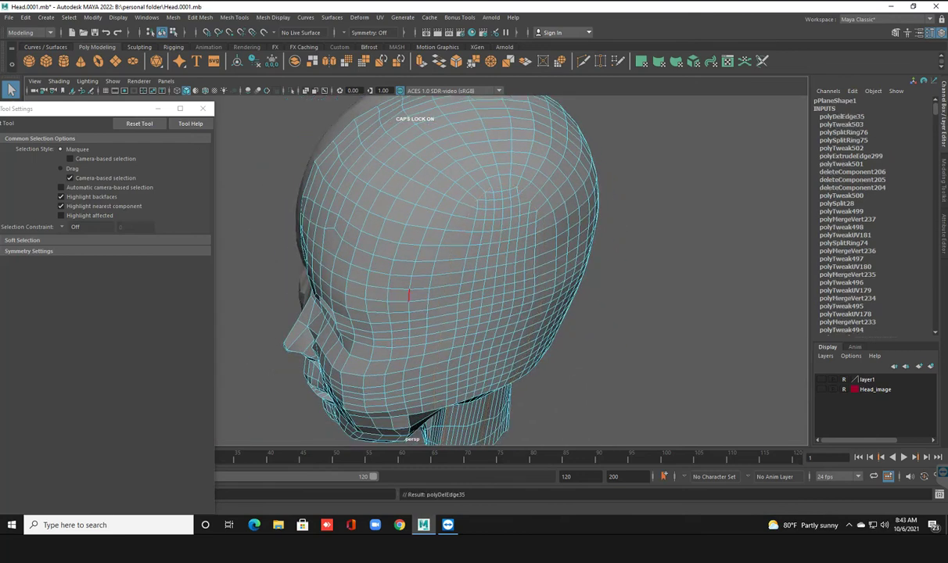
{"action": "left_click_drag", "start_coordinate": [427, 305], "coordinate": [394, 320], "text": "alt"}
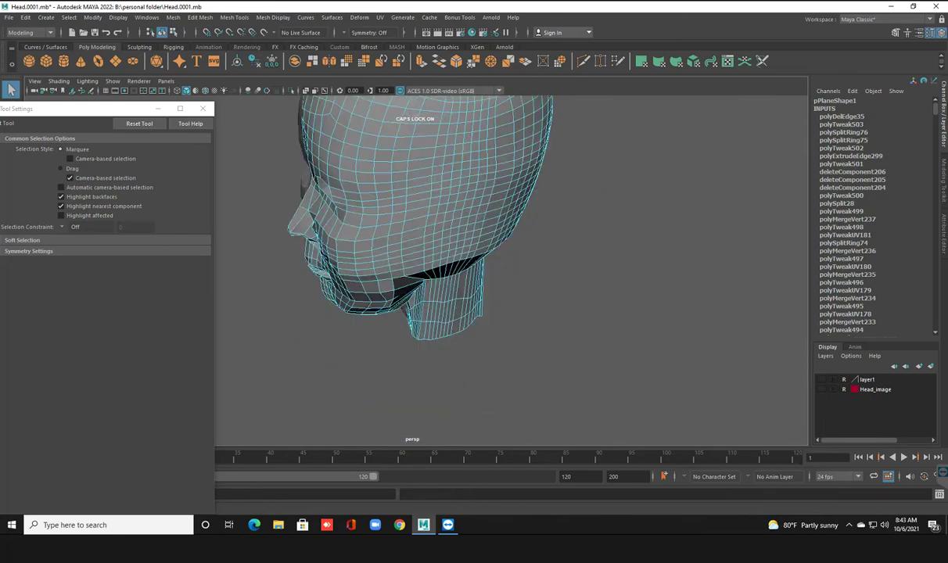
{"action": "scroll", "coordinate": [393, 321], "scroll_direction": "up", "scroll_amount": 5}
{"action": "mouse_move", "coordinate": [393, 321]}
{"action": "left_mouse_down", "text": "alt"}
{"action": "mouse_move", "coordinate": [438, 258]}
{"action": "mouse_move", "coordinate": [423, 274]}
{"action": "mouse_move", "coordinate": [462, 258]}
{"action": "left_mouse_up", "text": "alt"}
{"action": "scroll", "coordinate": [428, 273], "scroll_direction": "down", "scroll_amount": 5}
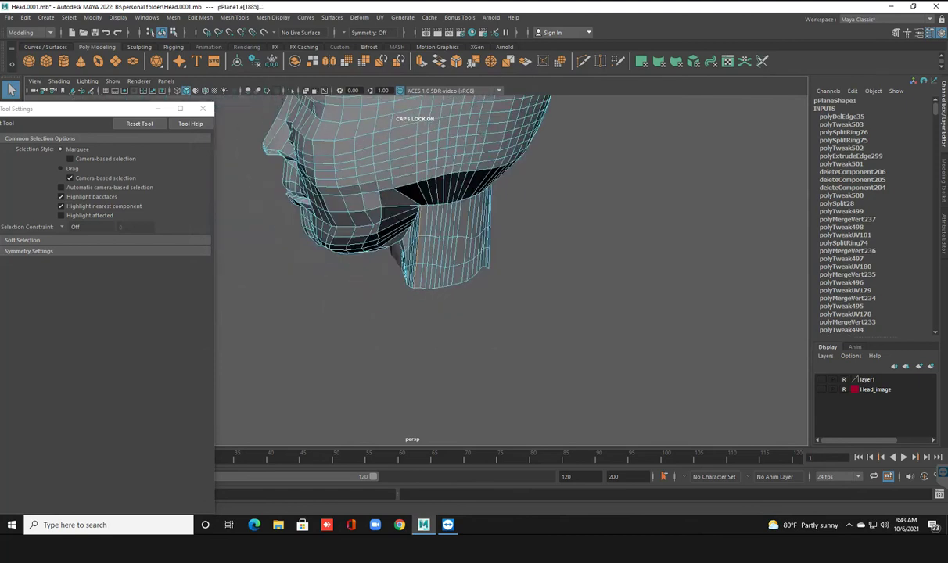
{"action": "left_click_drag", "start_coordinate": [423, 223], "coordinate": [391, 234], "text": "alt"}
{"action": "scroll", "coordinate": [391, 235], "scroll_direction": "up", "scroll_amount": 3}
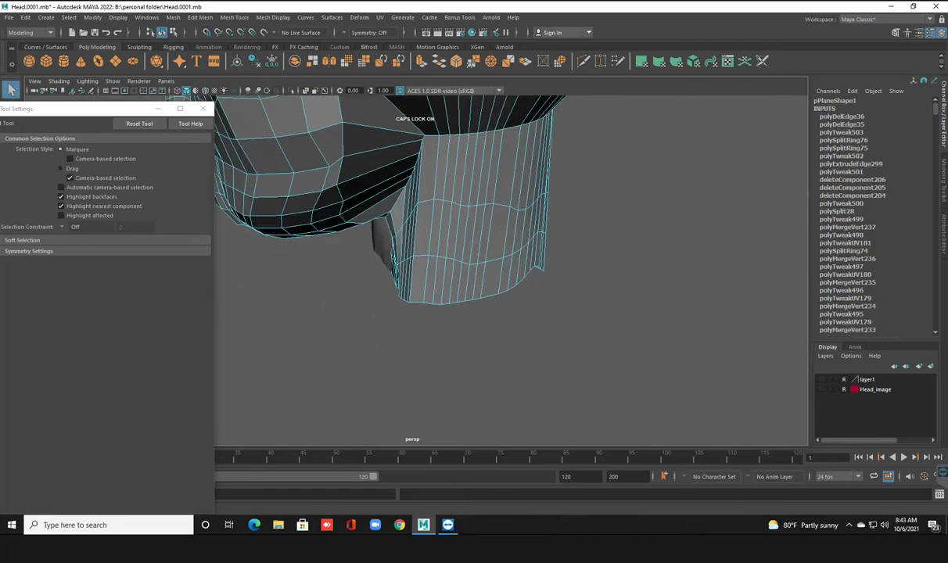
{"action": "left_click_drag", "start_coordinate": [408, 277], "coordinate": [454, 273], "text": "alt"}
Step: Turn on smooth preview (3) and deselect the head mesh
{"action": "key", "text": "3"}
{"action": "scroll", "coordinate": [407, 234], "scroll_direction": "down", "scroll_amount": 3}
{"action": "left_click_drag", "start_coordinate": [407, 234], "coordinate": [438, 219], "text": "alt"}
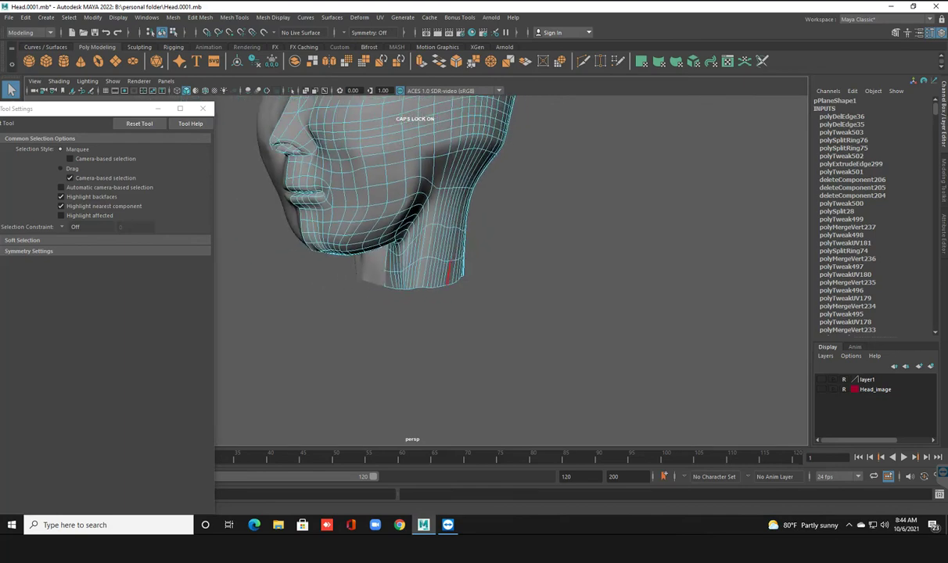
{"action": "scroll", "coordinate": [509, 266], "scroll_direction": "up", "scroll_amount": 2}
{"action": "left_click", "coordinate": [626, 329]}
{"action": "scroll", "coordinate": [509, 266], "scroll_direction": "up", "scroll_amount": 3}
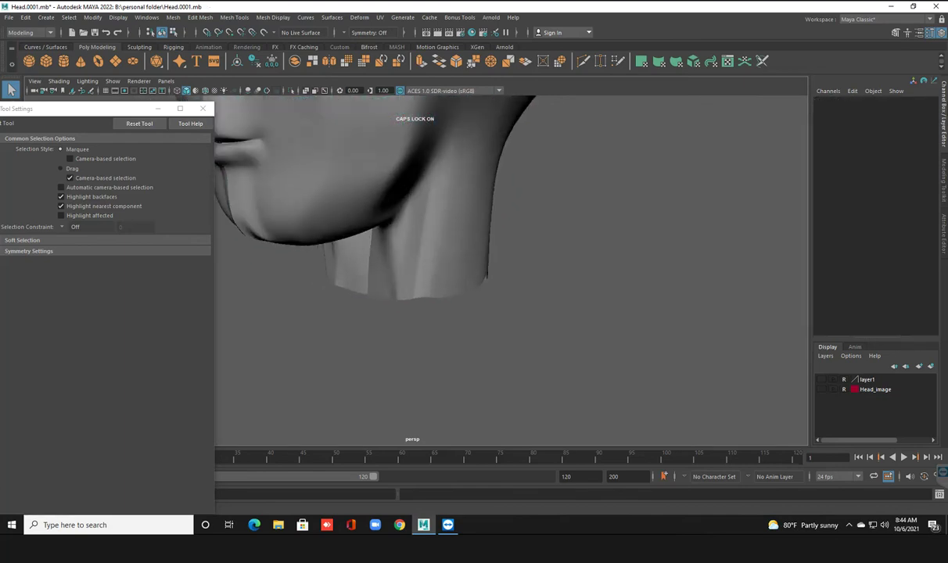
{"action": "scroll", "coordinate": [509, 266], "scroll_direction": "up", "scroll_amount": 3}
{"action": "left_click_drag", "start_coordinate": [438, 274], "coordinate": [618, 258], "text": "alt"}
Step: Select the edge loop across the neck in edge mode, delete it, then undo
{"action": "middle_click_drag", "start_coordinate": [438, 234], "coordinate": [438, 360], "text": "alt"}
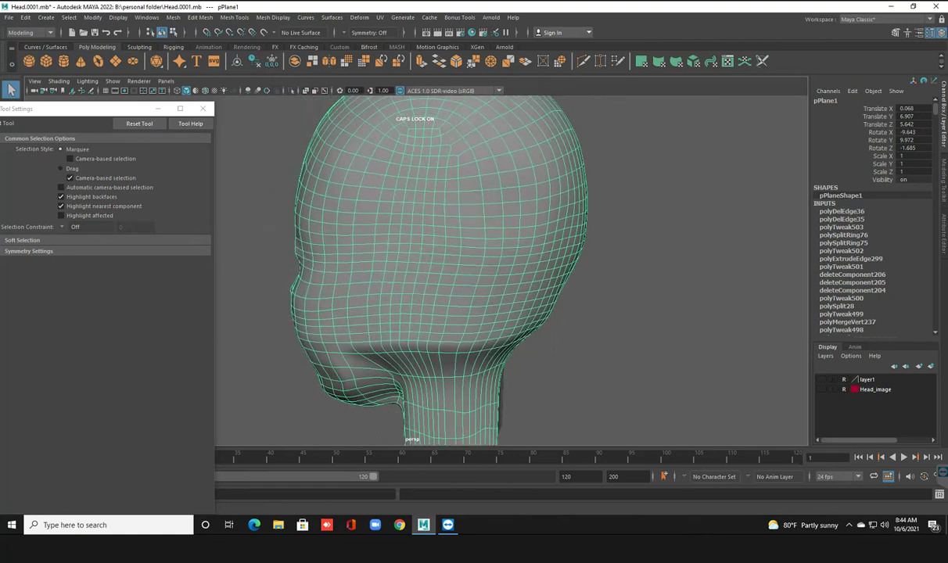
{"action": "mouse_move", "coordinate": [438, 235]}
{"action": "left_mouse_down", "text": "alt"}
{"action": "mouse_move", "coordinate": [469, 266]}
{"action": "mouse_move", "coordinate": [458, 270]}
{"action": "mouse_move", "coordinate": [368, 225]}
{"action": "mouse_move", "coordinate": [376, 123]}
{"action": "mouse_move", "coordinate": [369, 172]}
{"action": "left_mouse_up", "text": "alt"}
{"action": "scroll", "coordinate": [438, 235], "scroll_direction": "up", "scroll_amount": 5}
{"action": "scroll", "coordinate": [438, 238], "scroll_direction": "down", "scroll_amount": 5}
{"action": "left_click_drag", "start_coordinate": [372, 237], "coordinate": [362, 166], "text": "alt"}
{"action": "scroll", "coordinate": [363, 166], "scroll_direction": "up", "scroll_amount": 5}
{"action": "left_click_drag", "start_coordinate": [438, 266], "coordinate": [429, 195], "text": "alt"}
{"action": "left_click_drag", "start_coordinate": [388, 252], "coordinate": [383, 255], "text": "alt"}
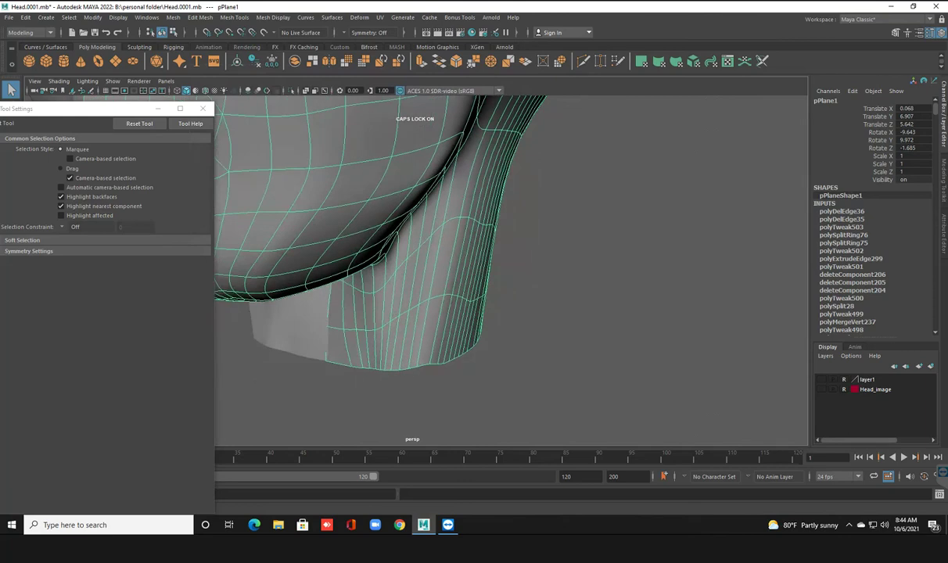
{"action": "key", "text": "F10"}
{"action": "double_click", "coordinate": [421, 302]}
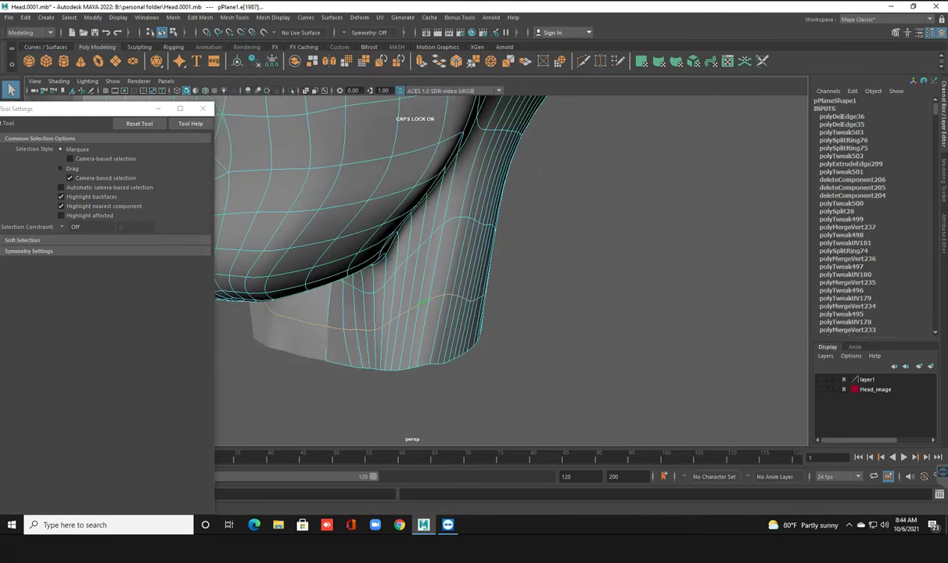
{"action": "key", "text": "Delete"}
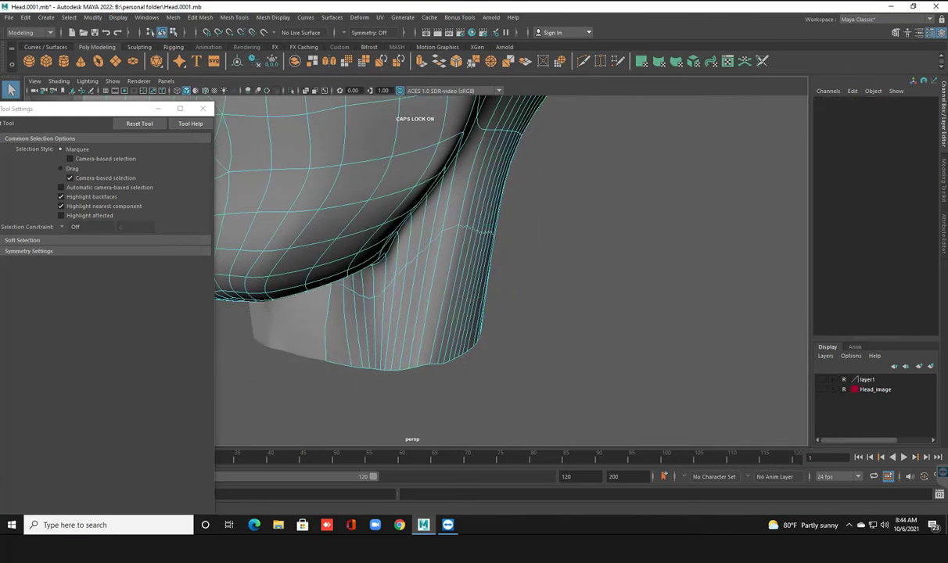
{"action": "key", "text": "ctrl+z"}
Step: Delete two redundant neck edge loops and check the neck's underside
{"action": "scroll", "coordinate": [438, 258], "scroll_direction": "down", "scroll_amount": 5}
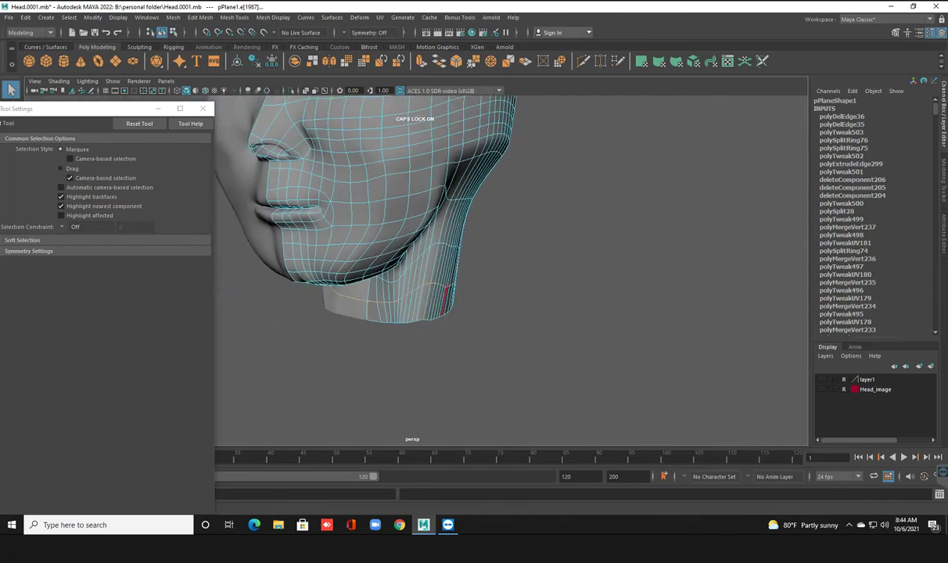
{"action": "key", "text": "Delete"}
{"action": "scroll", "coordinate": [438, 258], "scroll_direction": "up", "scroll_amount": 5}
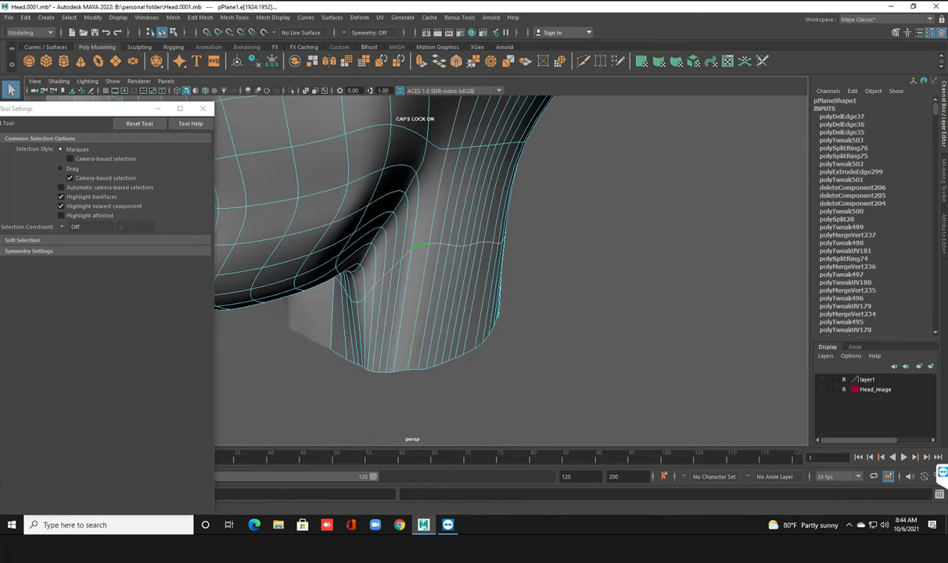
{"action": "key", "text": "Delete"}
{"action": "scroll", "coordinate": [438, 258], "scroll_direction": "down", "scroll_amount": 3}
{"action": "mouse_move", "coordinate": [438, 258]}
{"action": "left_mouse_down", "text": "alt"}
{"action": "mouse_move", "coordinate": [470, 250]}
{"action": "mouse_move", "coordinate": [665, 258]}
{"action": "mouse_move", "coordinate": [454, 258]}
{"action": "mouse_move", "coordinate": [485, 242]}
{"action": "mouse_move", "coordinate": [528, 249]}
{"action": "left_mouse_up", "text": "alt"}
{"action": "scroll", "coordinate": [438, 258], "scroll_direction": "up", "scroll_amount": 3}
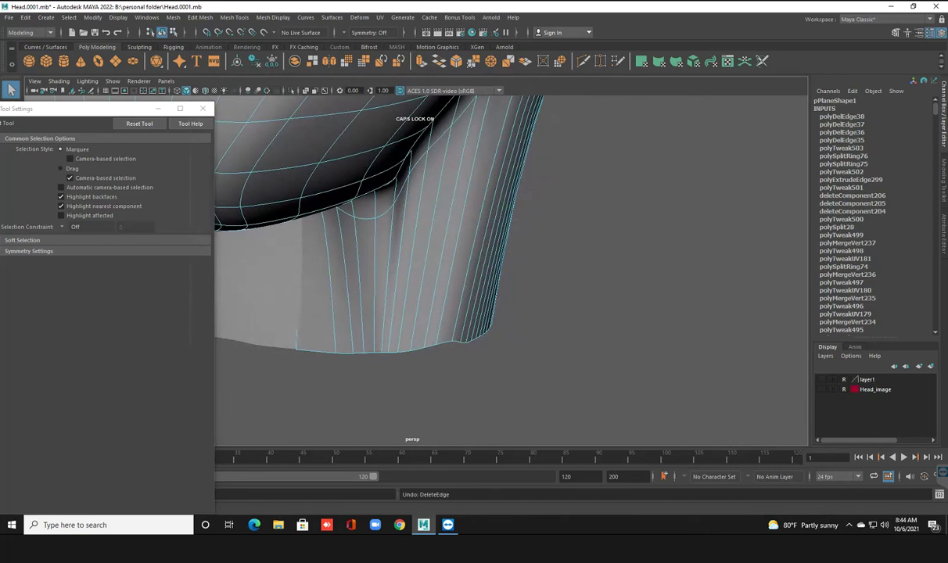
Step: Undo the edge loop deletion and return to object mode with F8
{"action": "key", "text": "ctrl+z"}
{"action": "key", "text": "ctrl+z"}
{"action": "key", "text": "ctrl+z"}
{"action": "key", "text": "ctrl+z"}
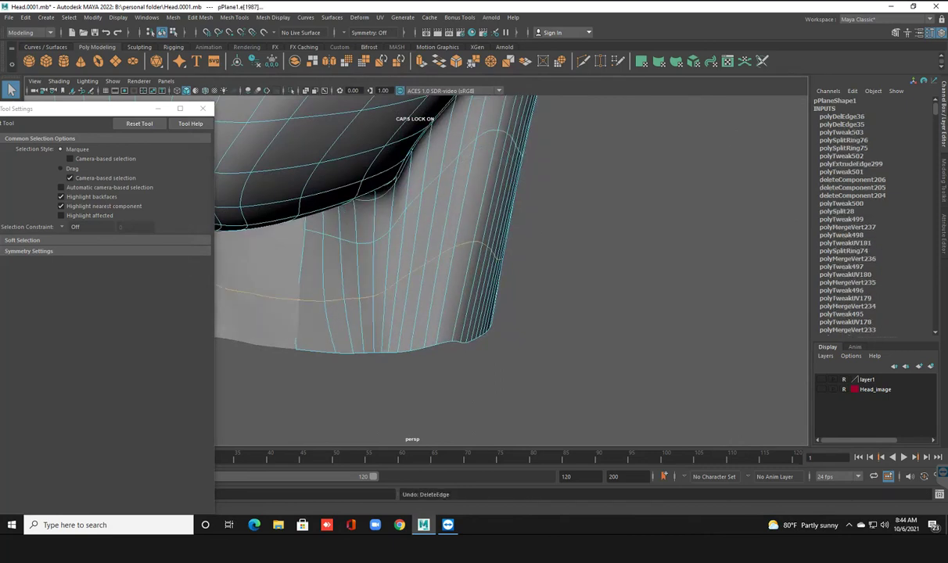
{"action": "scroll", "coordinate": [509, 266], "scroll_direction": "down", "scroll_amount": 3}
{"action": "mouse_move", "coordinate": [469, 266]}
{"action": "left_mouse_down", "text": "alt"}
{"action": "mouse_move", "coordinate": [500, 266]}
{"action": "mouse_move", "coordinate": [391, 259]}
{"action": "left_mouse_up", "text": "alt"}
{"action": "scroll", "coordinate": [509, 266], "scroll_direction": "up", "scroll_amount": 3}
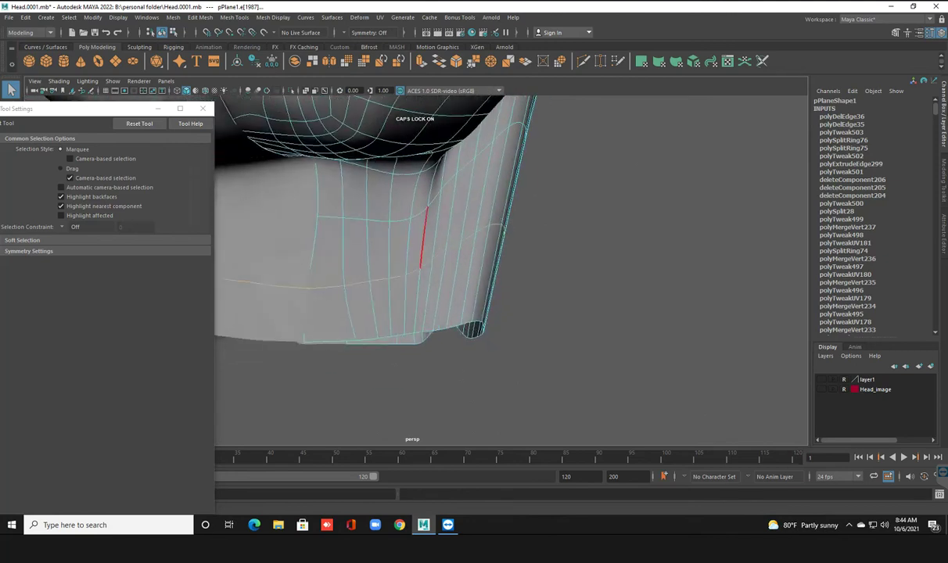
{"action": "key", "text": "F8"}
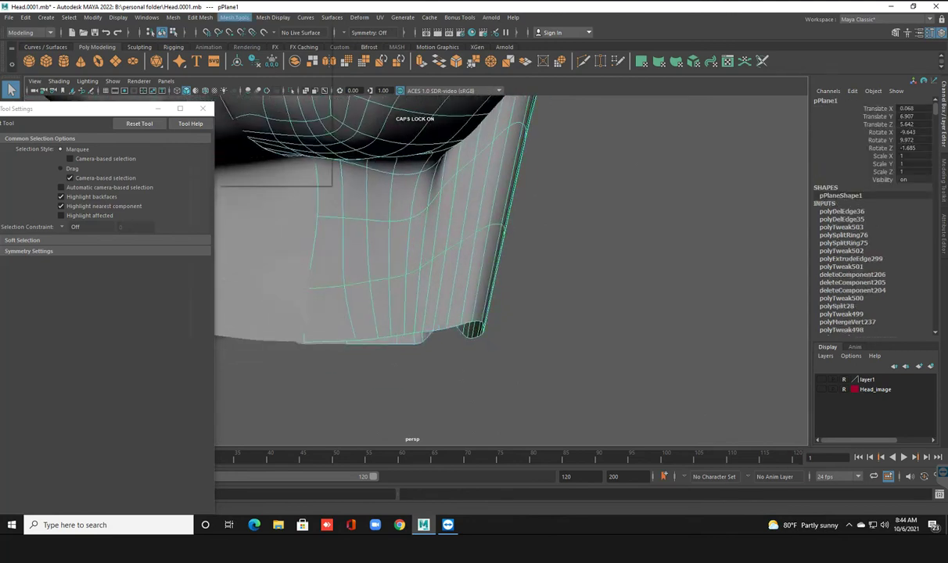
{"action": "left_click", "coordinate": [235, 17]}
Step: Start the Sculpt Smooth Tool and smooth the surface along the cheek and neck
{"action": "mouse_move", "coordinate": [255, 162]}
{"action": "left_click", "coordinate": [363, 171]}
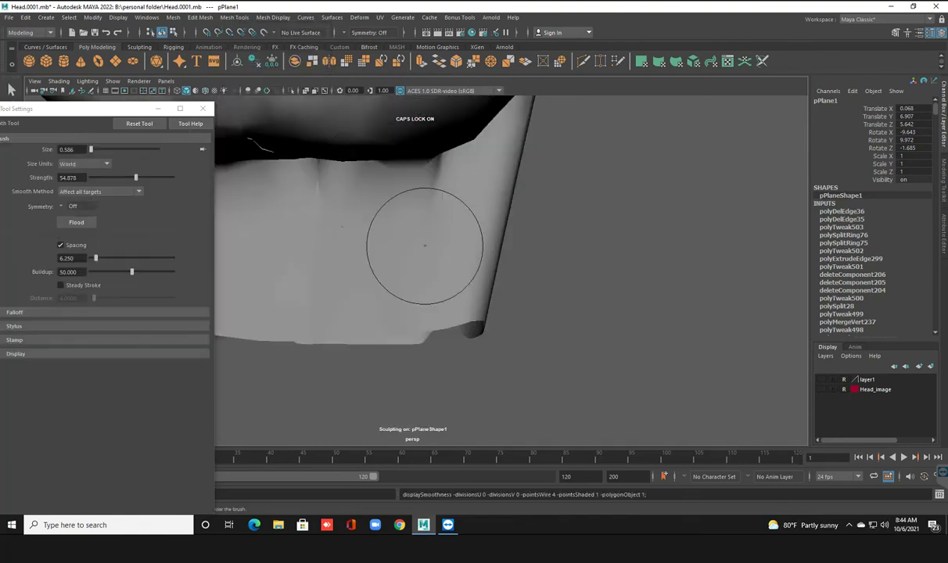
{"action": "left_click_drag", "start_coordinate": [392, 279], "coordinate": [423, 216], "text": "alt"}
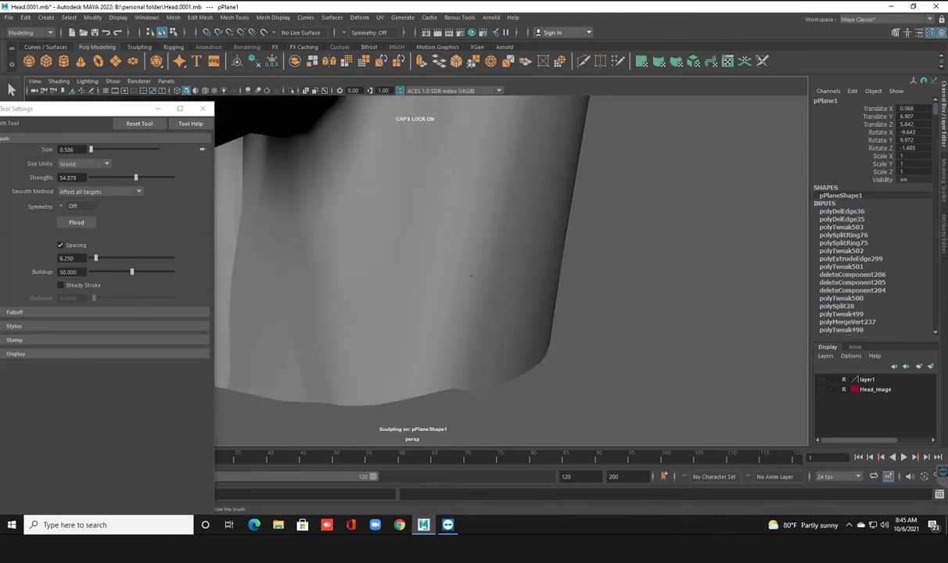
{"action": "mouse_move", "coordinate": [461, 273]}
{"action": "left_mouse_down", "text": "alt"}
{"action": "mouse_move", "coordinate": [455, 264]}
{"action": "mouse_move", "coordinate": [445, 313]}
{"action": "mouse_move", "coordinate": [441, 206]}
{"action": "left_mouse_up", "text": "alt"}
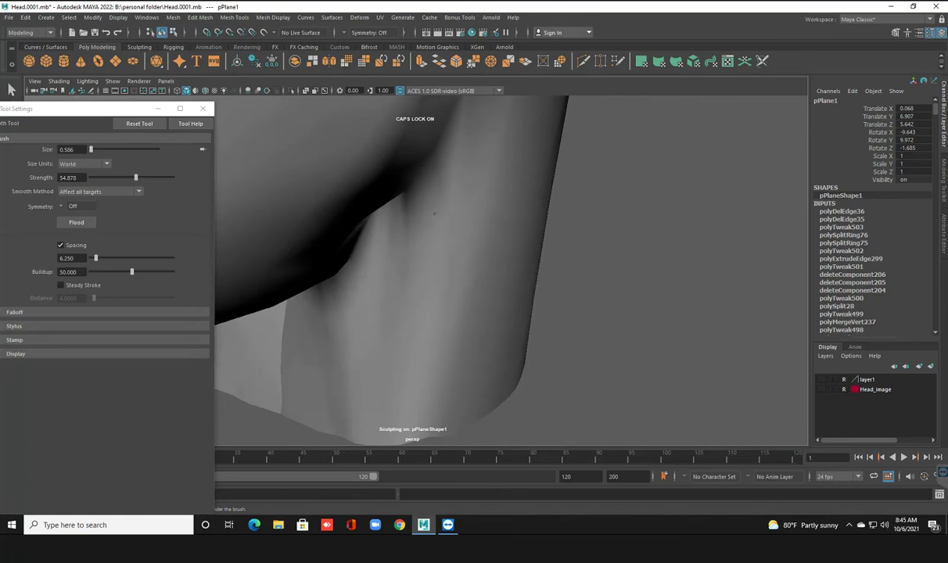
{"action": "scroll", "coordinate": [424, 256], "scroll_direction": "down", "scroll_amount": 3}
{"action": "mouse_move", "coordinate": [423, 256]}
{"action": "left_mouse_down", "text": "alt"}
{"action": "mouse_move", "coordinate": [438, 234]}
{"action": "mouse_move", "coordinate": [402, 264]}
{"action": "left_mouse_up", "text": "alt"}
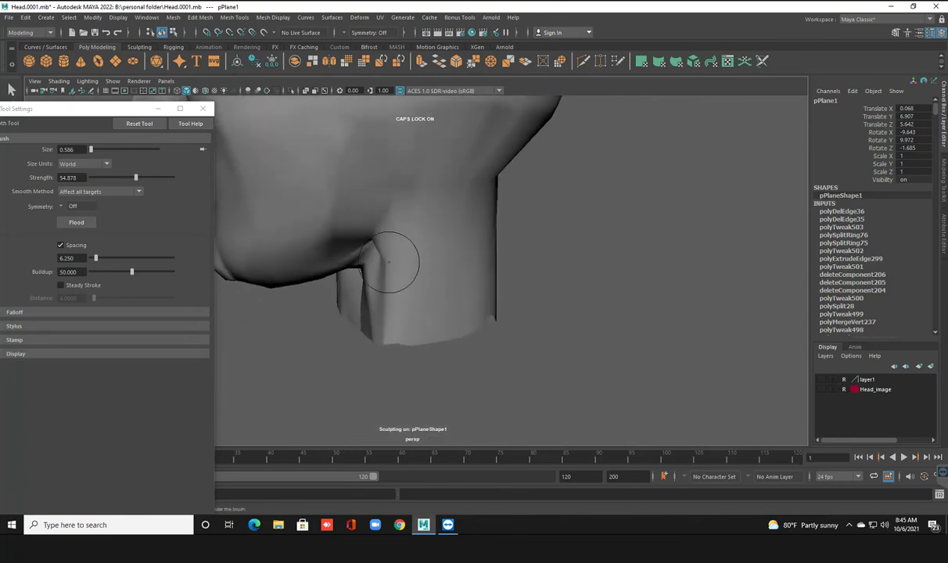
{"action": "mouse_move", "coordinate": [484, 143]}
{"action": "left_mouse_down", "text": "alt"}
{"action": "mouse_move", "coordinate": [466, 201]}
{"action": "mouse_move", "coordinate": [445, 216]}
{"action": "left_mouse_up", "text": "alt"}
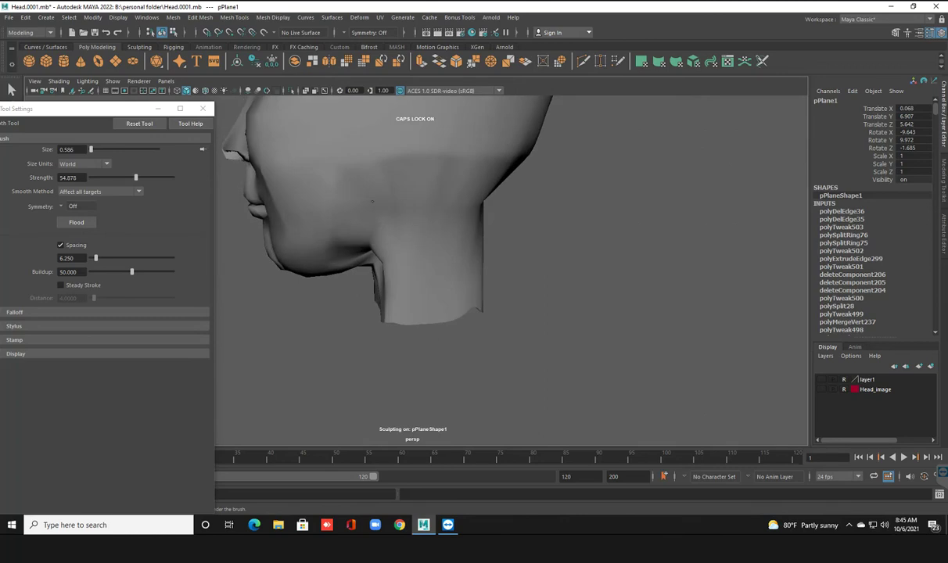
{"action": "mouse_move", "coordinate": [355, 232]}
{"action": "left_mouse_down"}
{"action": "mouse_move", "coordinate": [411, 161]}
{"action": "mouse_move", "coordinate": [476, 169]}
{"action": "mouse_move", "coordinate": [430, 195]}
{"action": "left_mouse_up"}
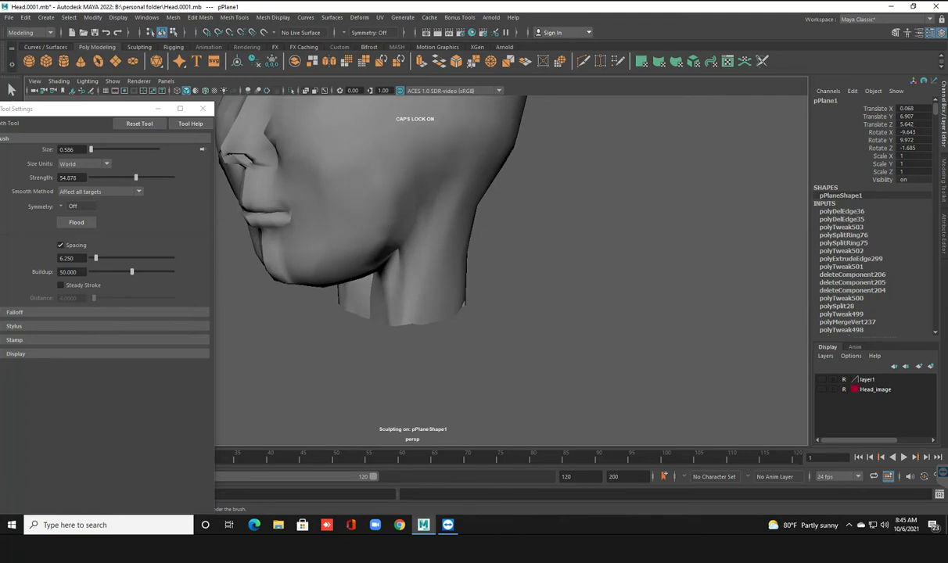
Step: Smooth the crease under the jaw and inspect it from front and side
{"action": "mouse_move", "coordinate": [438, 179]}
{"action": "left_mouse_down", "text": "alt"}
{"action": "mouse_move", "coordinate": [423, 184]}
{"action": "mouse_move", "coordinate": [403, 245]}
{"action": "mouse_move", "coordinate": [434, 216]}
{"action": "left_mouse_up", "text": "alt"}
{"action": "scroll", "coordinate": [403, 245], "scroll_direction": "up", "scroll_amount": 5}
{"action": "left_click_drag", "start_coordinate": [301, 239], "coordinate": [353, 255]}
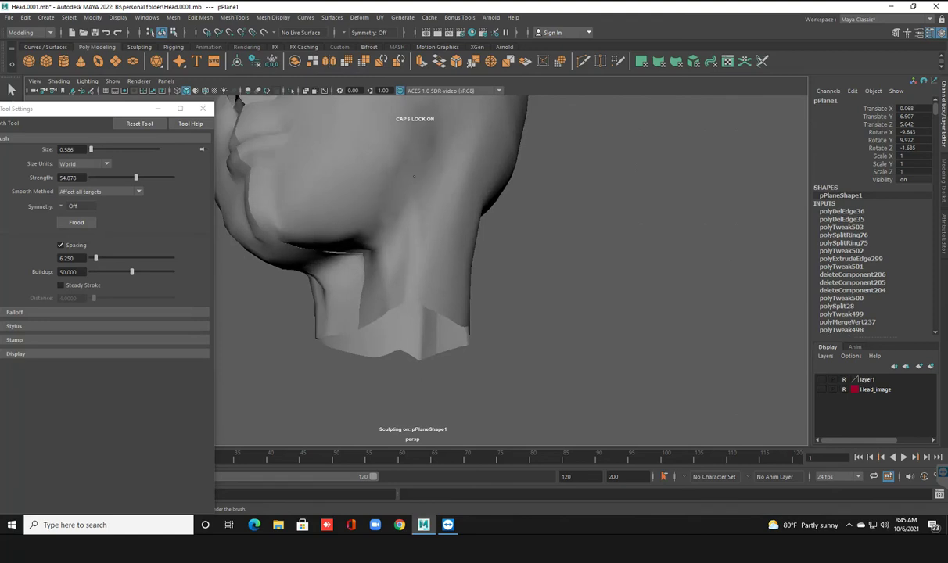
{"action": "scroll", "coordinate": [400, 218], "scroll_direction": "down", "scroll_amount": 4}
{"action": "mouse_move", "coordinate": [400, 218]}
{"action": "left_mouse_down", "text": "alt"}
{"action": "mouse_move", "coordinate": [438, 219]}
{"action": "mouse_move", "coordinate": [391, 219]}
{"action": "left_mouse_up", "text": "alt"}
{"action": "left_click_drag", "start_coordinate": [345, 157], "coordinate": [397, 165], "text": "alt"}
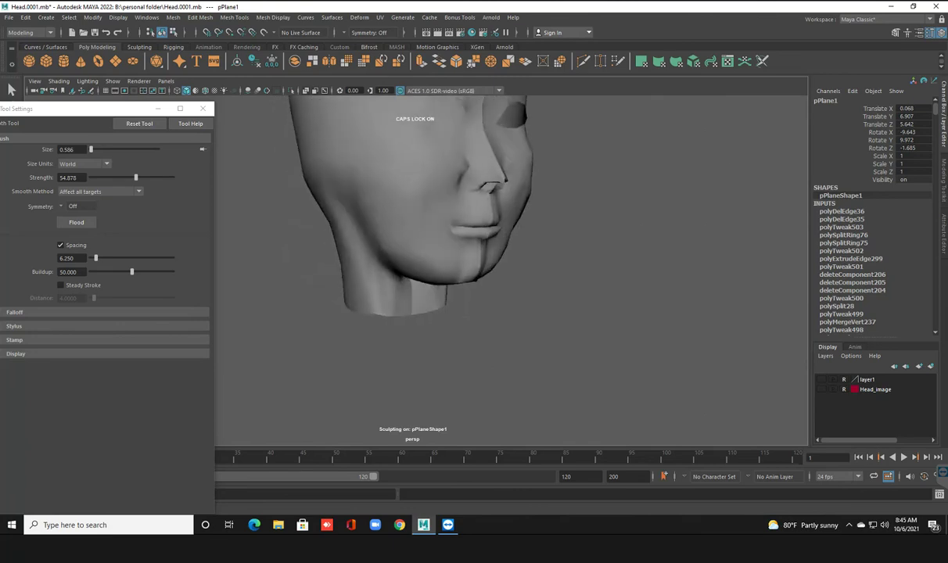
{"action": "mouse_move", "coordinate": [448, 179]}
{"action": "left_mouse_down", "text": "alt"}
{"action": "mouse_move", "coordinate": [356, 268]}
{"action": "mouse_move", "coordinate": [453, 270]}
{"action": "left_mouse_up", "text": "alt"}
Step: Inspect the neck's lower edge from several angles and undo the last sculpt stroke
{"action": "left_click_drag", "start_coordinate": [396, 271], "coordinate": [470, 296], "text": "alt"}
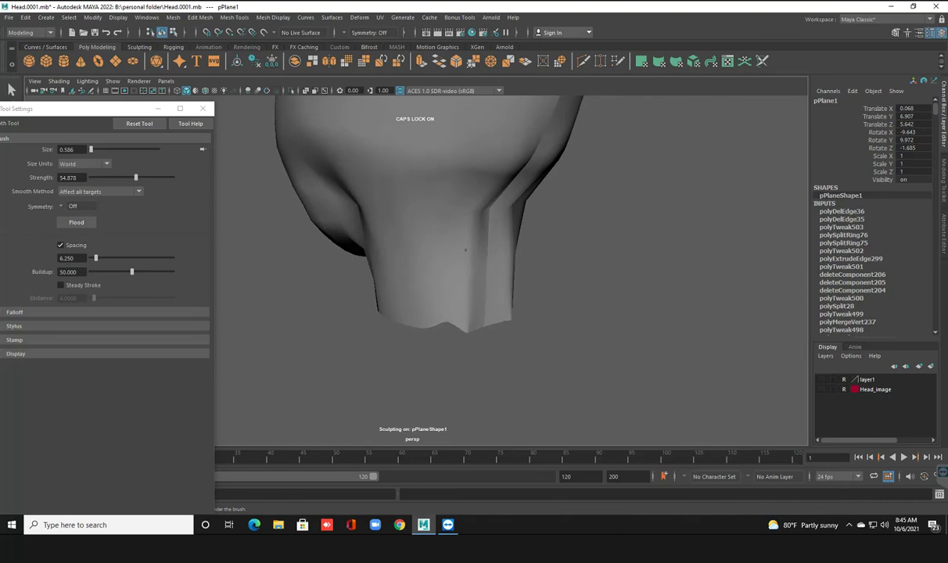
{"action": "mouse_move", "coordinate": [462, 245]}
{"action": "left_mouse_down", "text": "alt"}
{"action": "mouse_move", "coordinate": [415, 227]}
{"action": "mouse_move", "coordinate": [454, 269]}
{"action": "mouse_move", "coordinate": [466, 240]}
{"action": "mouse_move", "coordinate": [457, 228]}
{"action": "mouse_move", "coordinate": [483, 166]}
{"action": "left_mouse_up", "text": "alt"}
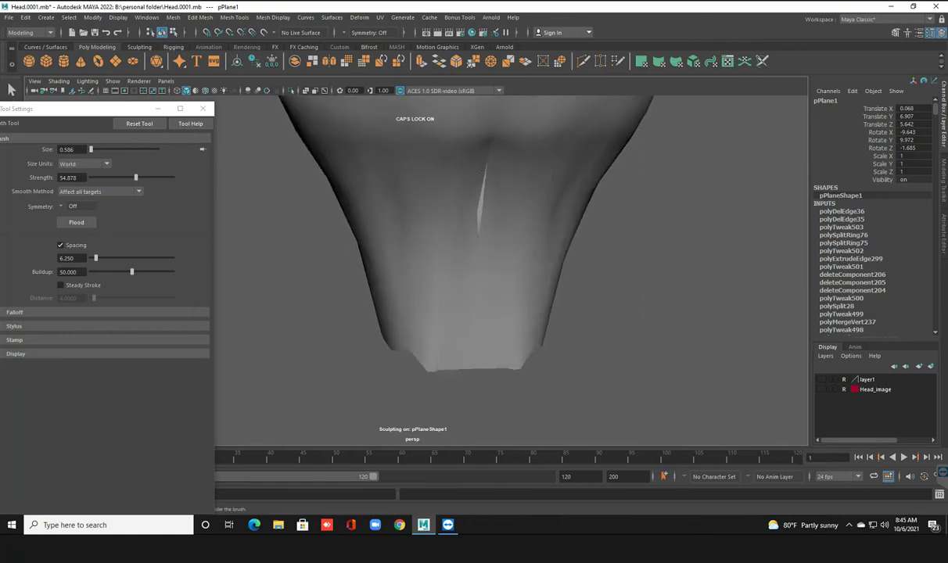
{"action": "left_click_drag", "start_coordinate": [466, 211], "coordinate": [419, 223], "text": "alt"}
{"action": "mouse_move", "coordinate": [498, 184]}
{"action": "left_mouse_down", "text": "alt"}
{"action": "mouse_move", "coordinate": [434, 207]}
{"action": "mouse_move", "coordinate": [503, 216]}
{"action": "left_mouse_up", "text": "alt"}
{"action": "mouse_move", "coordinate": [359, 201]}
{"action": "left_mouse_down", "text": "alt"}
{"action": "mouse_move", "coordinate": [371, 216]}
{"action": "mouse_move", "coordinate": [333, 239]}
{"action": "mouse_move", "coordinate": [367, 234]}
{"action": "mouse_move", "coordinate": [380, 195]}
{"action": "mouse_move", "coordinate": [385, 218]}
{"action": "left_mouse_up", "text": "alt"}
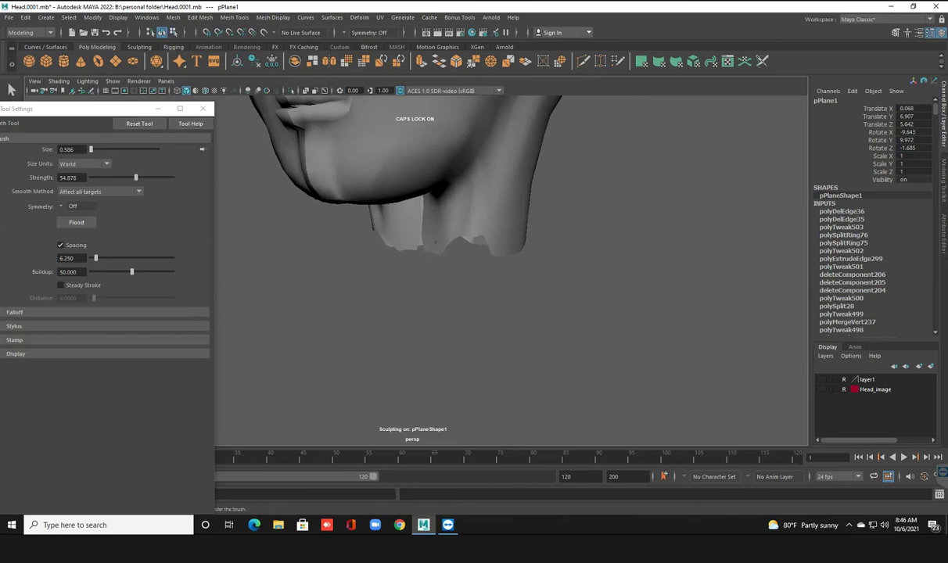
{"action": "mouse_move", "coordinate": [447, 243]}
{"action": "left_mouse_down", "text": "alt"}
{"action": "mouse_move", "coordinate": [426, 223]}
{"action": "mouse_move", "coordinate": [453, 235]}
{"action": "mouse_move", "coordinate": [470, 212]}
{"action": "mouse_move", "coordinate": [454, 195]}
{"action": "mouse_move", "coordinate": [438, 234]}
{"action": "left_mouse_up", "text": "alt"}
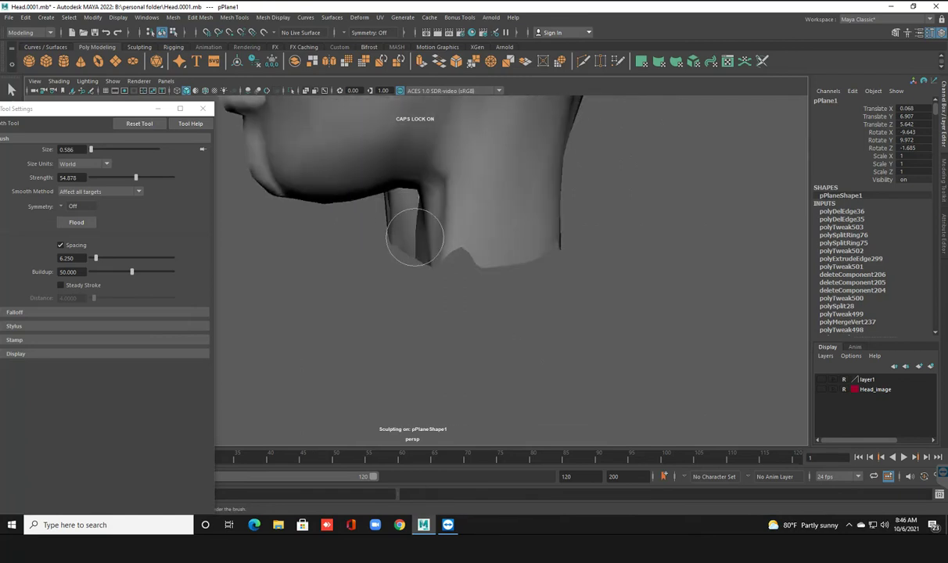
{"action": "key", "text": "ctrl+z"}
Step: Leave sculpting, deselect the mesh, and select a vertex under the jaw
{"action": "key", "text": "q"}
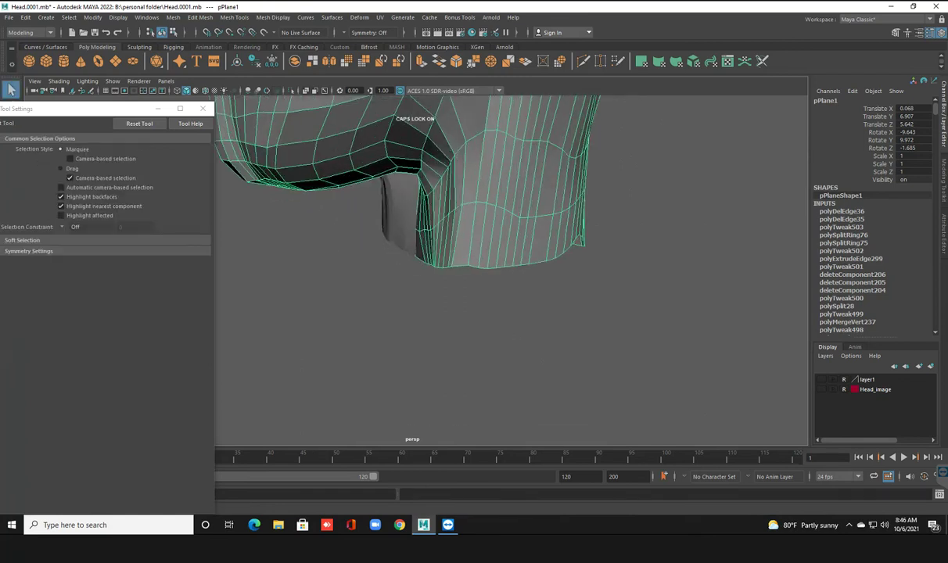
{"action": "left_click", "coordinate": [508, 352]}
{"action": "mouse_move", "coordinate": [508, 274]}
{"action": "left_mouse_down", "text": "alt"}
{"action": "mouse_move", "coordinate": [469, 313]}
{"action": "mouse_move", "coordinate": [414, 313]}
{"action": "mouse_move", "coordinate": [438, 289]}
{"action": "left_mouse_up", "text": "alt"}
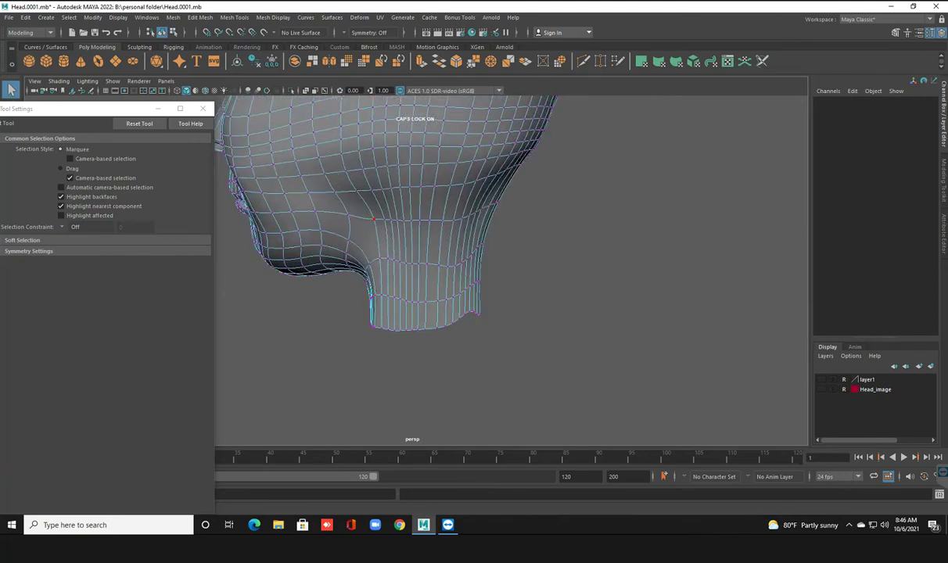
{"action": "left_click", "coordinate": [374, 219]}
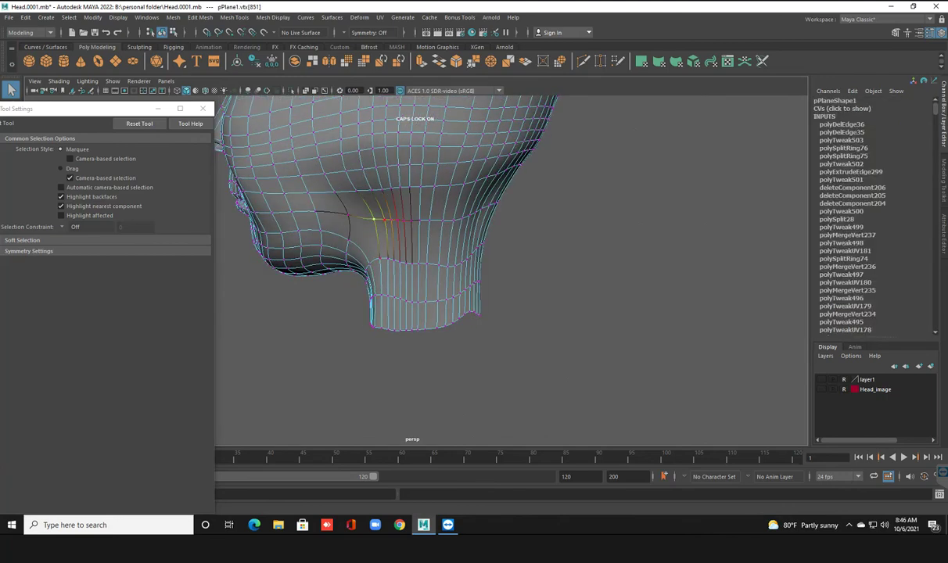
{"action": "left_click", "coordinate": [411, 222]}
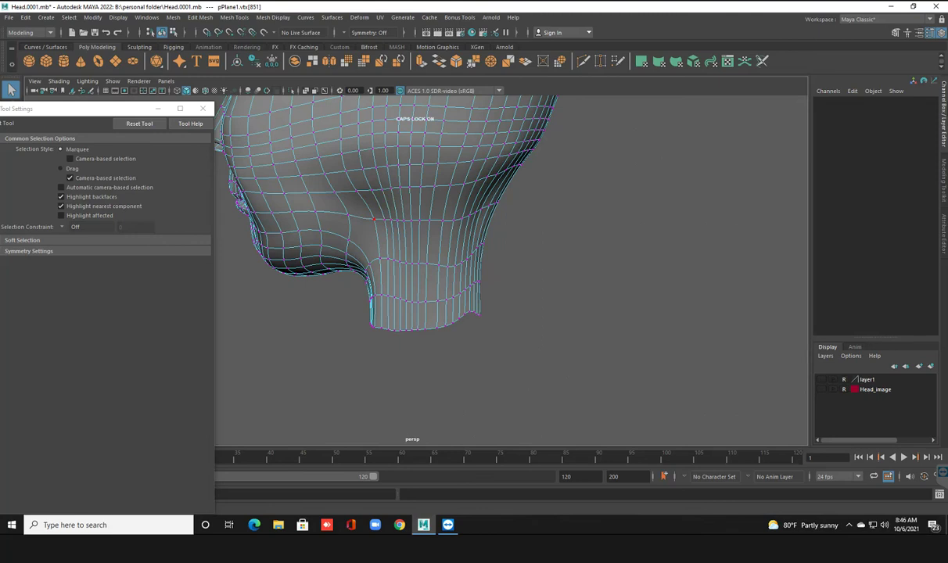
{"action": "left_click", "coordinate": [373, 219]}
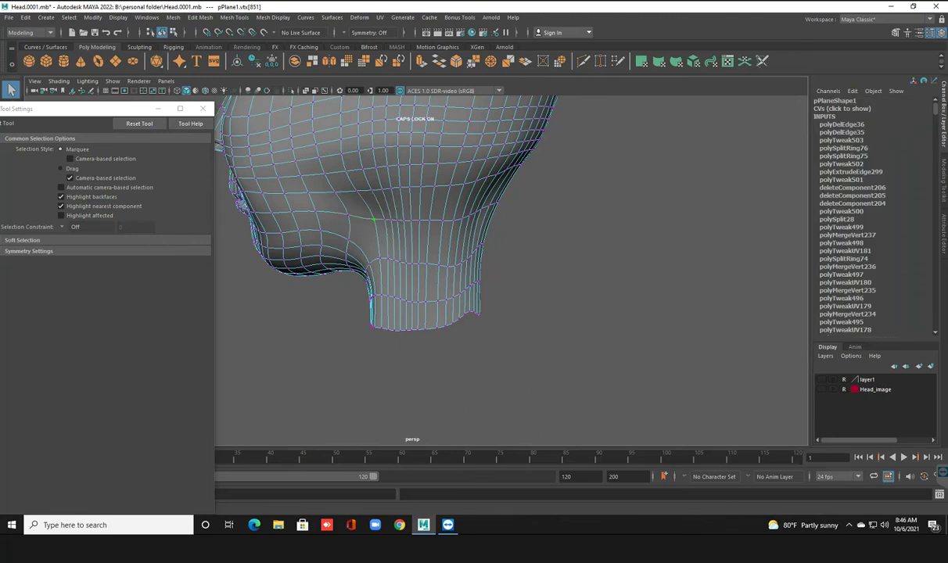
Step: Enable soft selection with 2.00 falloff radius and pull a vertex under the jaw
{"action": "key", "text": "b"}
{"action": "key", "text": "b"}
{"action": "key", "text": "Caps_Lock"}
{"action": "key", "text": "b"}
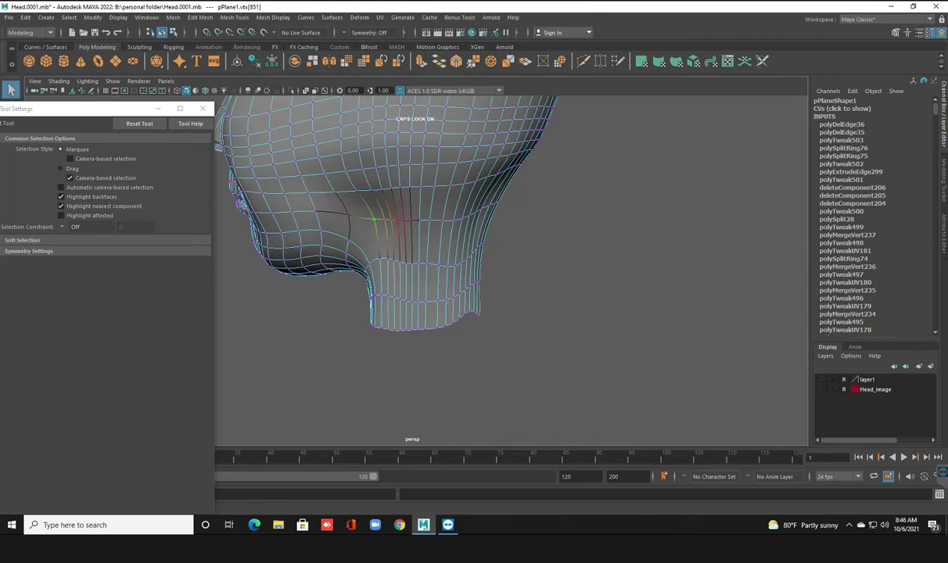
{"action": "key", "text": "w"}
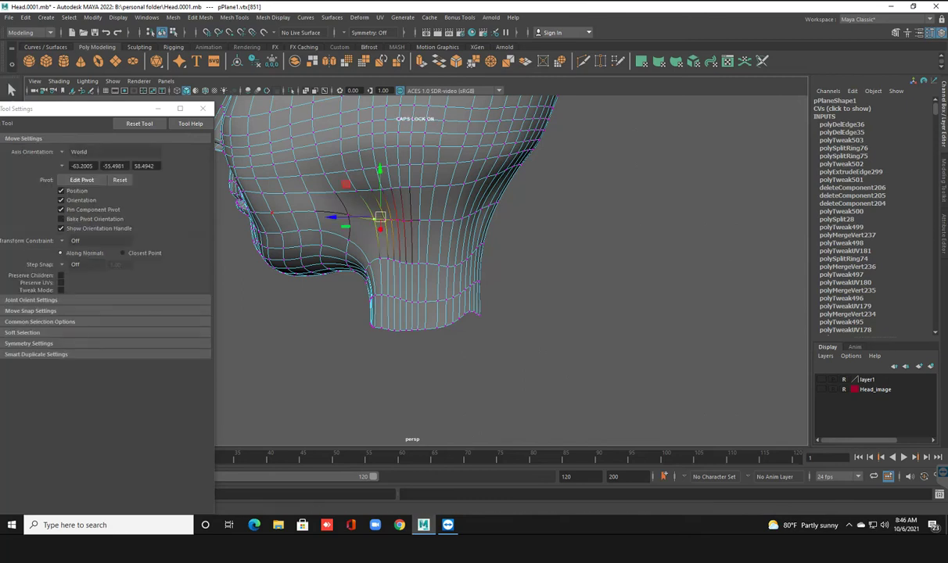
{"action": "left_click", "coordinate": [22, 333]}
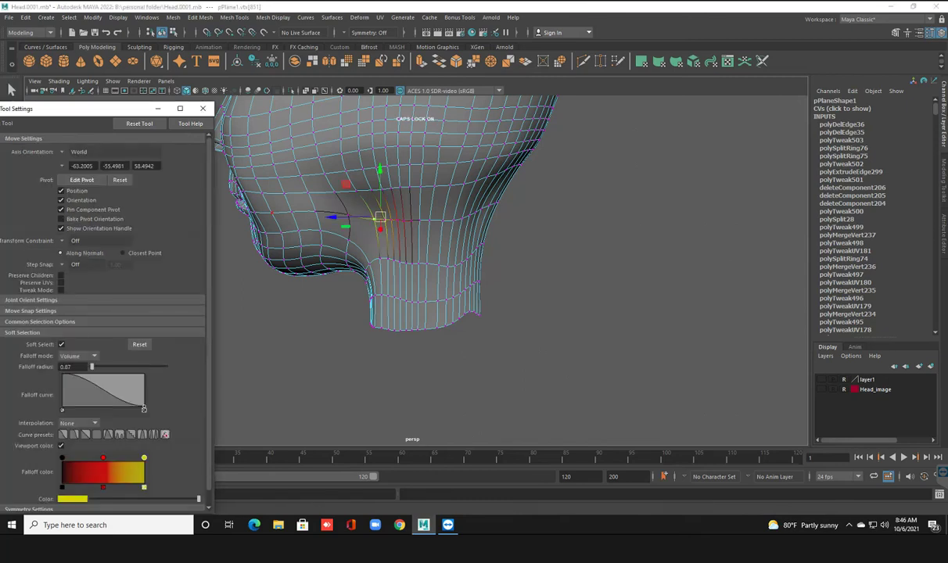
{"action": "middle_click_drag", "start_coordinate": [379, 216], "coordinate": [415, 216]}
{"action": "left_click_drag", "start_coordinate": [380, 216], "coordinate": [390, 262], "text": "alt"}
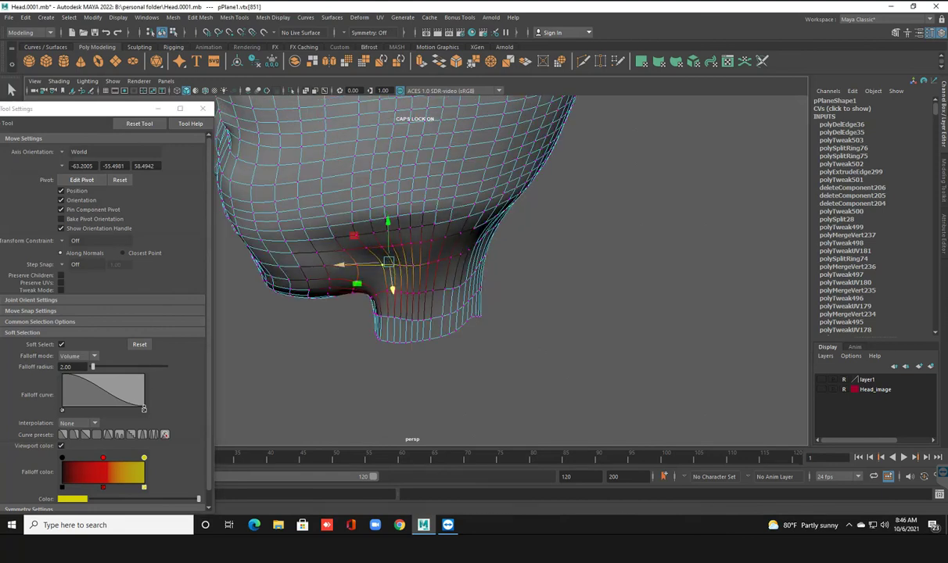
{"action": "left_click", "coordinate": [360, 264]}
{"action": "mouse_move", "coordinate": [360, 263]}
{"action": "left_mouse_down"}
{"action": "mouse_move", "coordinate": [298, 259]}
{"action": "mouse_move", "coordinate": [357, 254]}
{"action": "mouse_move", "coordinate": [301, 145]}
{"action": "left_mouse_up"}
Step: Switch to edge mode and frame the lower neck's bottom edge
{"action": "key", "text": "q"}
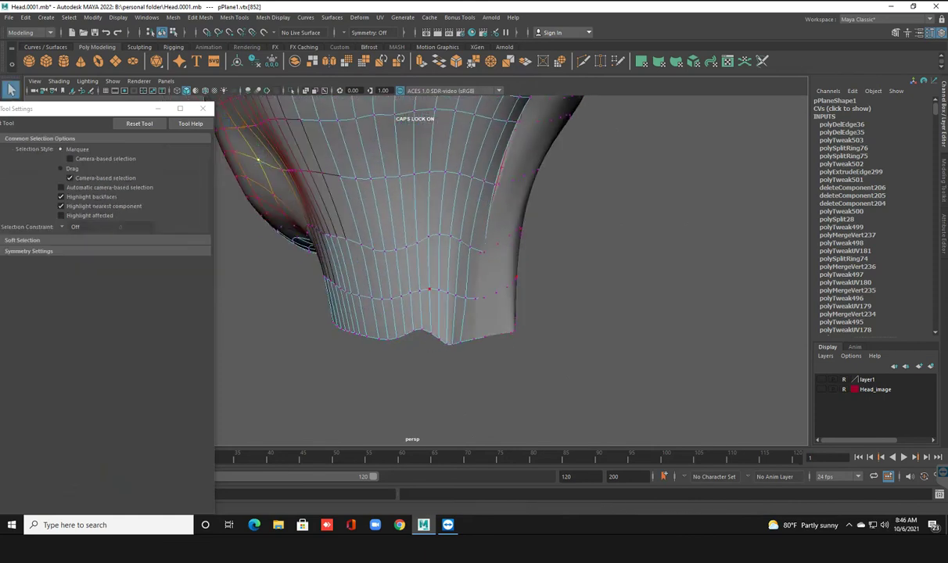
{"action": "mouse_move", "coordinate": [336, 234]}
{"action": "left_mouse_down", "text": "alt"}
{"action": "mouse_move", "coordinate": [426, 262]}
{"action": "mouse_move", "coordinate": [317, 243]}
{"action": "left_mouse_up", "text": "alt"}
{"action": "key", "text": "F10"}
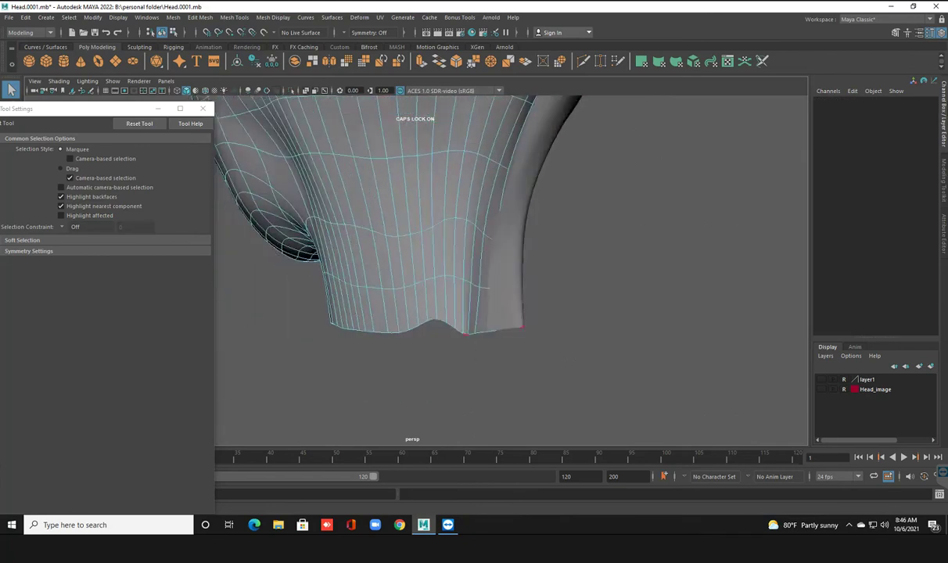
{"action": "left_click", "coordinate": [521, 305]}
{"action": "mouse_move", "coordinate": [521, 305]}
{"action": "left_mouse_down", "text": "alt"}
{"action": "mouse_move", "coordinate": [423, 266]}
{"action": "mouse_move", "coordinate": [564, 259]}
{"action": "left_mouse_up", "text": "alt"}
{"action": "scroll", "coordinate": [444, 272], "scroll_direction": "up", "scroll_amount": 2}
{"action": "scroll", "coordinate": [443, 272], "scroll_direction": "up", "scroll_amount": 2}
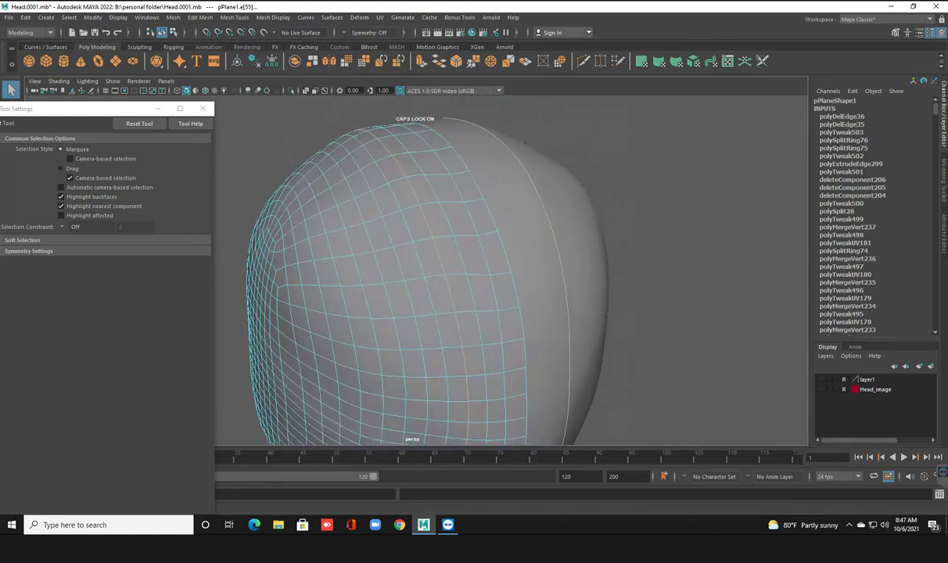
{"action": "middle_click_drag", "start_coordinate": [509, 376], "coordinate": [509, 141], "text": "alt"}
{"action": "mouse_move", "coordinate": [508, 312]}
{"action": "middle_mouse_down", "text": "alt"}
{"action": "mouse_move", "coordinate": [508, 187]}
{"action": "mouse_move", "coordinate": [508, 250]}
{"action": "middle_mouse_up", "text": "alt"}
{"action": "middle_click_drag", "start_coordinate": [407, 258], "coordinate": [407, 317], "text": "alt"}
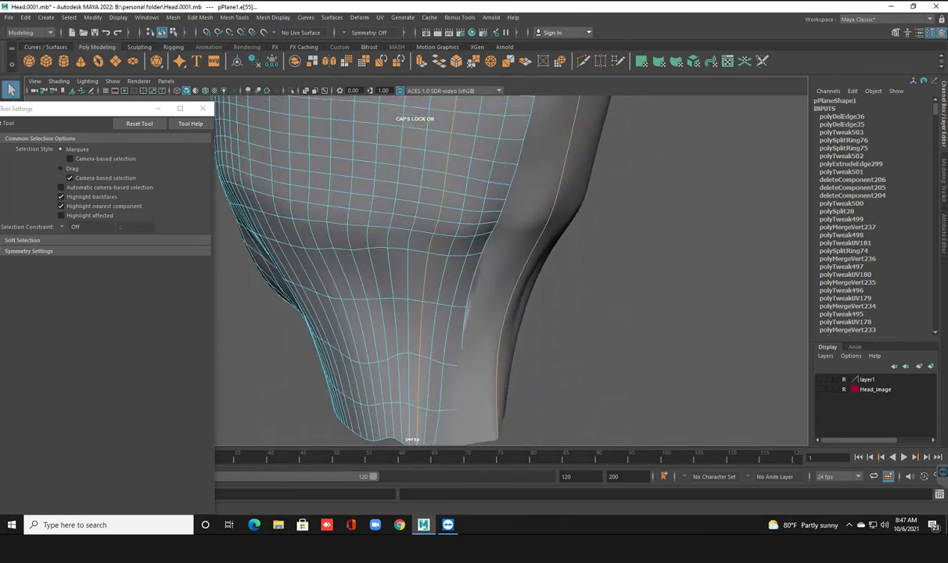
Step: Delete the redundant lower-neck edge with Delete Edge from the marking menu
{"action": "left_click", "coordinate": [495, 415]}
{"action": "right_click", "coordinate": [431, 265], "text": "shift"}
{"action": "left_click", "coordinate": [384, 279]}
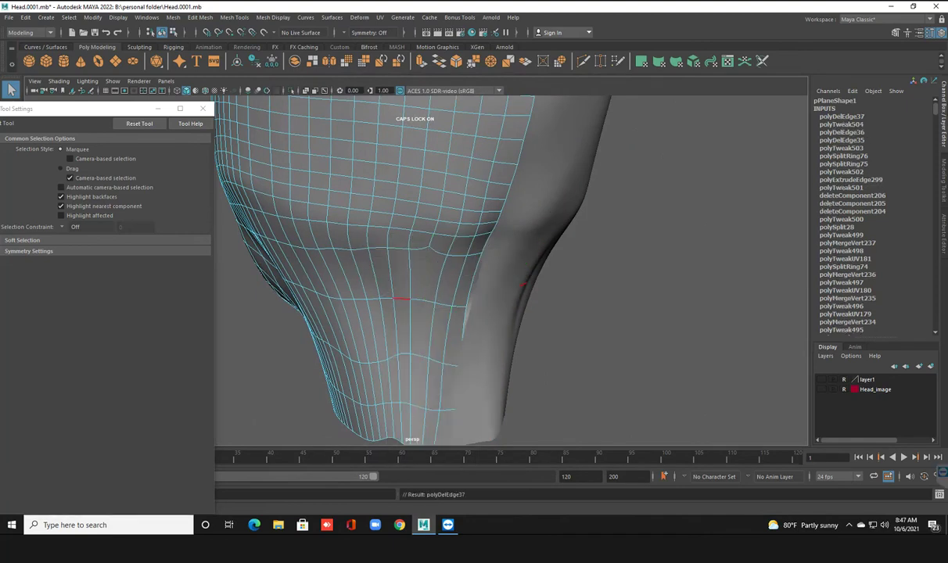
{"action": "scroll", "coordinate": [393, 247], "scroll_direction": "down", "scroll_amount": 3}
{"action": "left_click_drag", "start_coordinate": [393, 247], "coordinate": [385, 283], "text": "alt"}
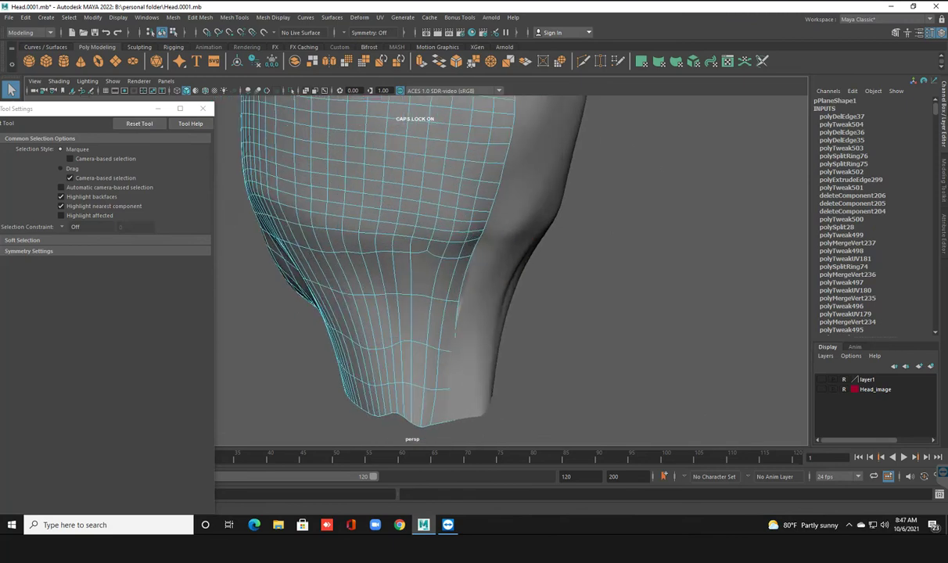
{"action": "scroll", "coordinate": [385, 283], "scroll_direction": "up", "scroll_amount": 5}
Step: Check the neck vertices, then return to object mode and orbit the head
{"action": "key", "text": "F9"}
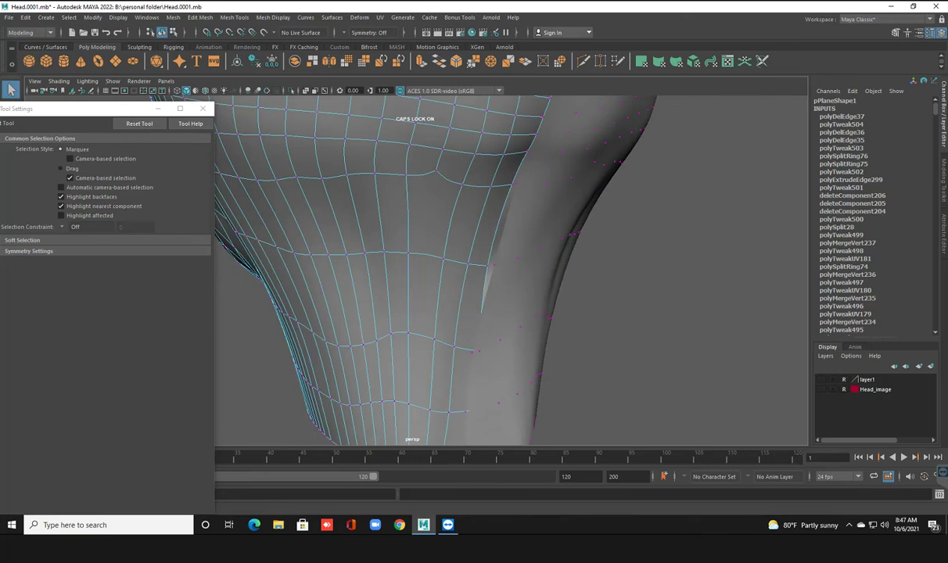
{"action": "scroll", "coordinate": [405, 238], "scroll_direction": "down", "scroll_amount": 5}
{"action": "mouse_move", "coordinate": [406, 239]}
{"action": "left_mouse_down", "text": "alt"}
{"action": "mouse_move", "coordinate": [400, 205]}
{"action": "mouse_move", "coordinate": [422, 234]}
{"action": "left_mouse_up", "text": "alt"}
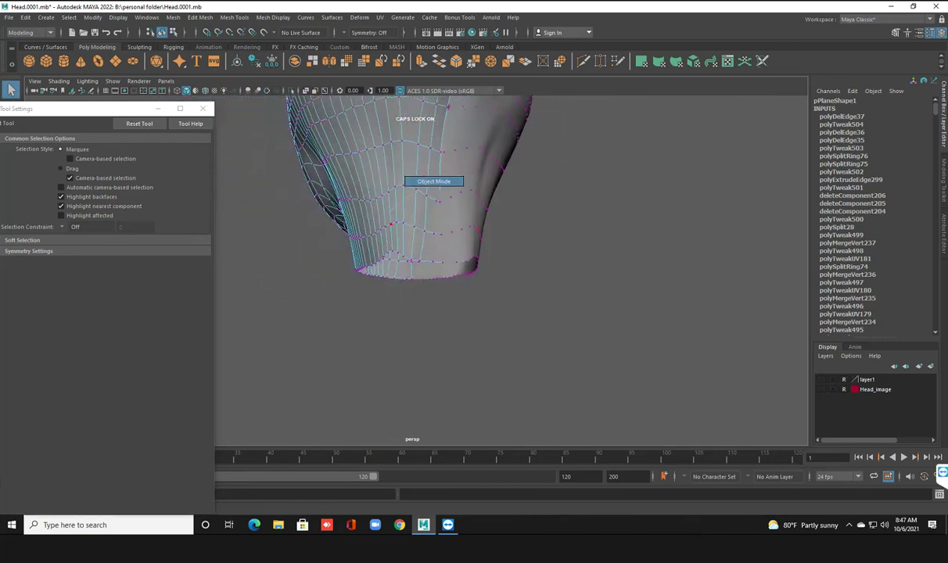
{"action": "key", "text": "F8"}
{"action": "mouse_move", "coordinate": [434, 235]}
{"action": "left_mouse_down", "text": "alt"}
{"action": "mouse_move", "coordinate": [469, 235]}
{"action": "mouse_move", "coordinate": [259, 273]}
{"action": "left_mouse_up", "text": "alt"}
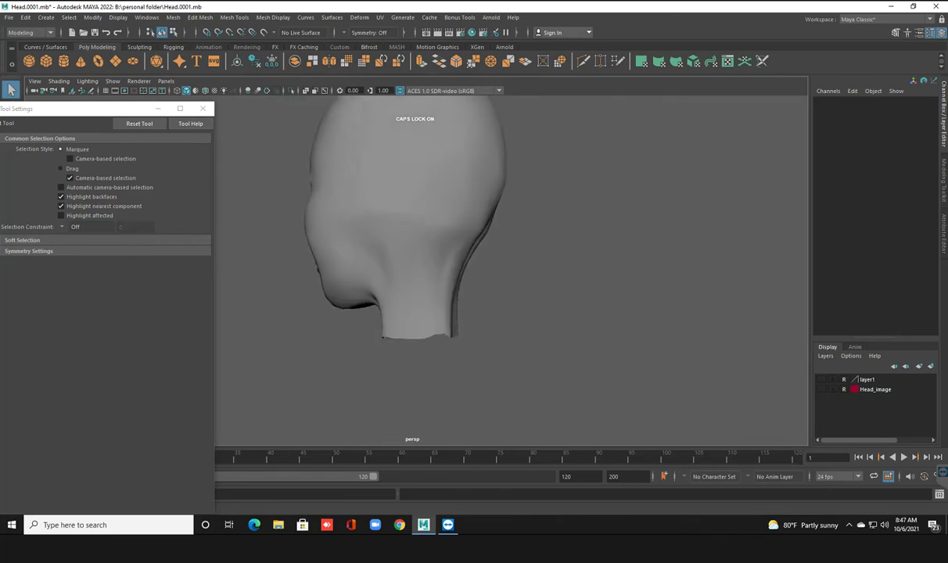
{"action": "left_click_drag", "start_coordinate": [435, 248], "coordinate": [438, 254], "text": "alt"}
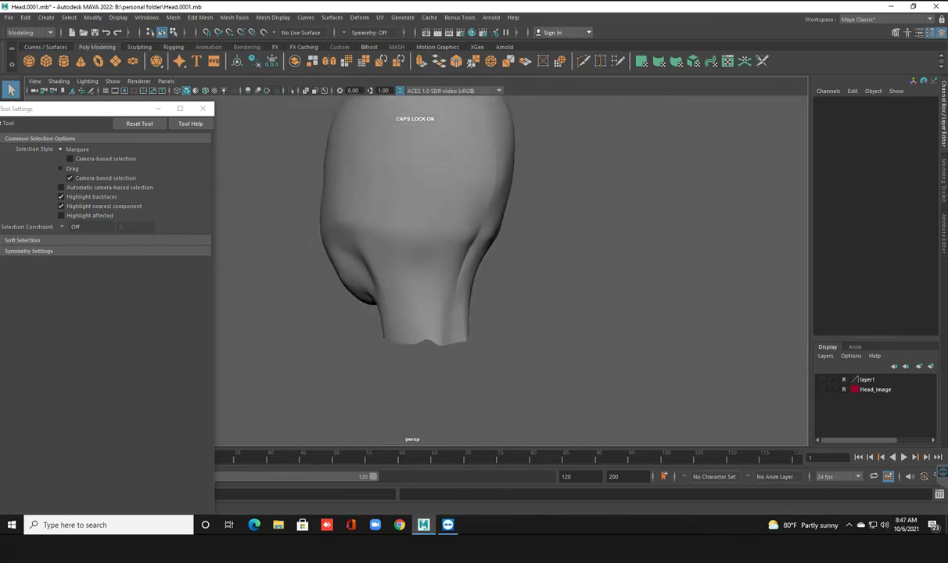
Step: Enter vertex mode on the head mesh and nudge a lower-neck vertex along X
{"action": "left_click", "coordinate": [438, 255]}
{"action": "scroll", "coordinate": [440, 258], "scroll_direction": "up", "scroll_amount": 3}
{"action": "key", "text": "F9"}
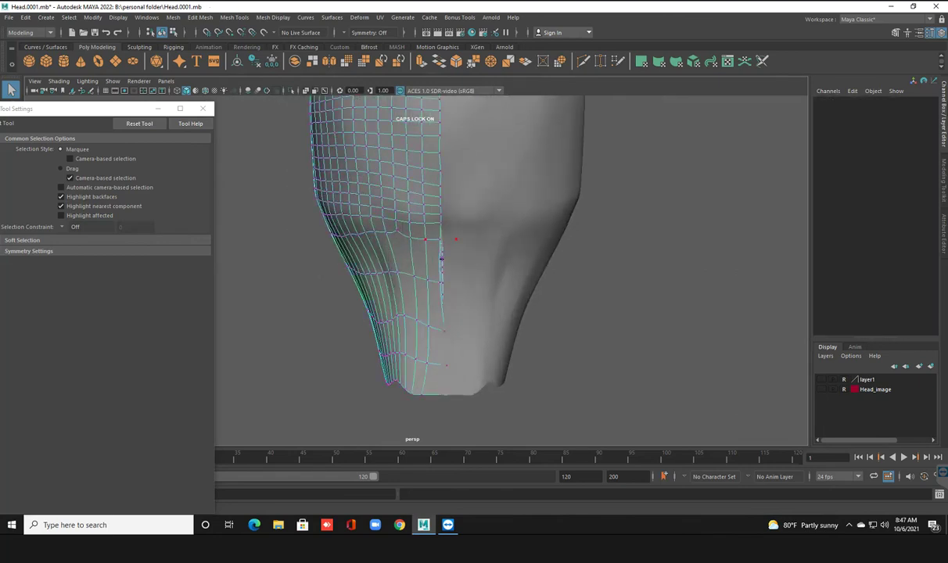
{"action": "left_click", "coordinate": [442, 258]}
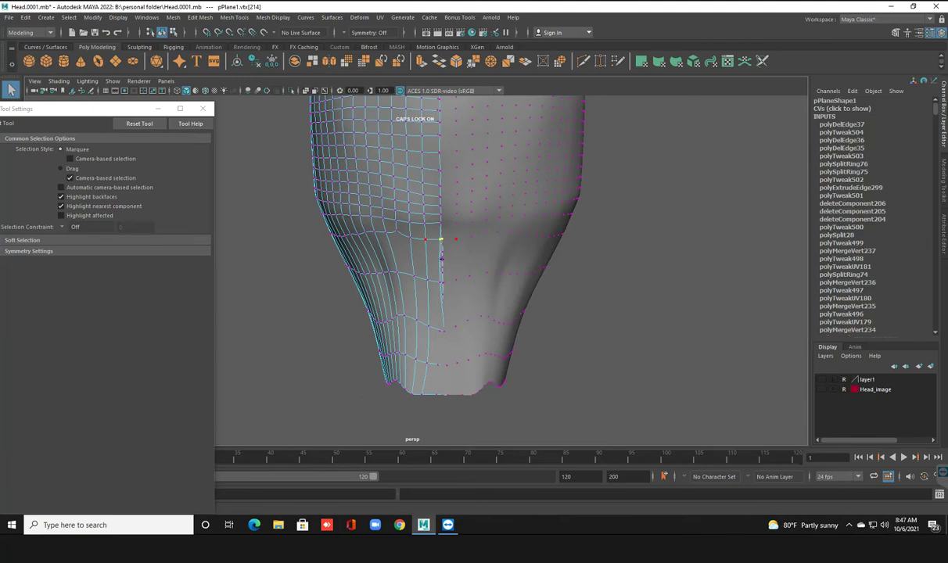
{"action": "key", "text": "w"}
{"action": "left_click_drag", "start_coordinate": [393, 233], "coordinate": [393, 233]}
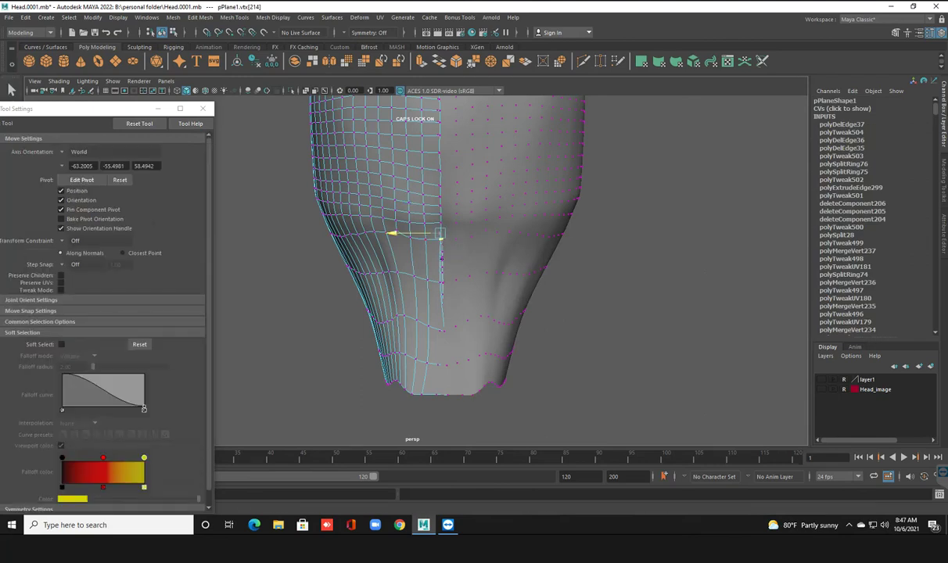
Step: Pull more neck vertices down the neck and nudge a lower one slightly left
{"action": "left_click", "coordinate": [427, 279]}
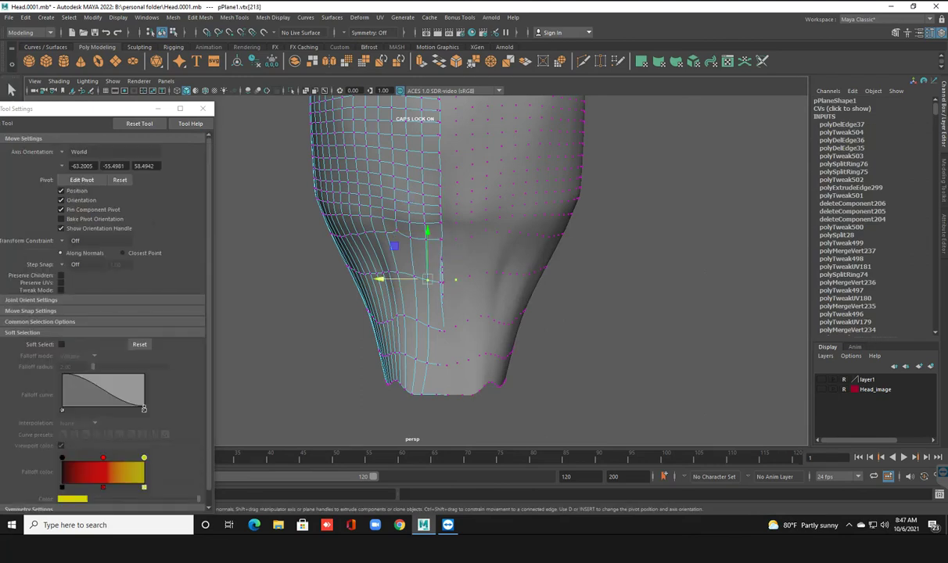
{"action": "left_click", "coordinate": [441, 281]}
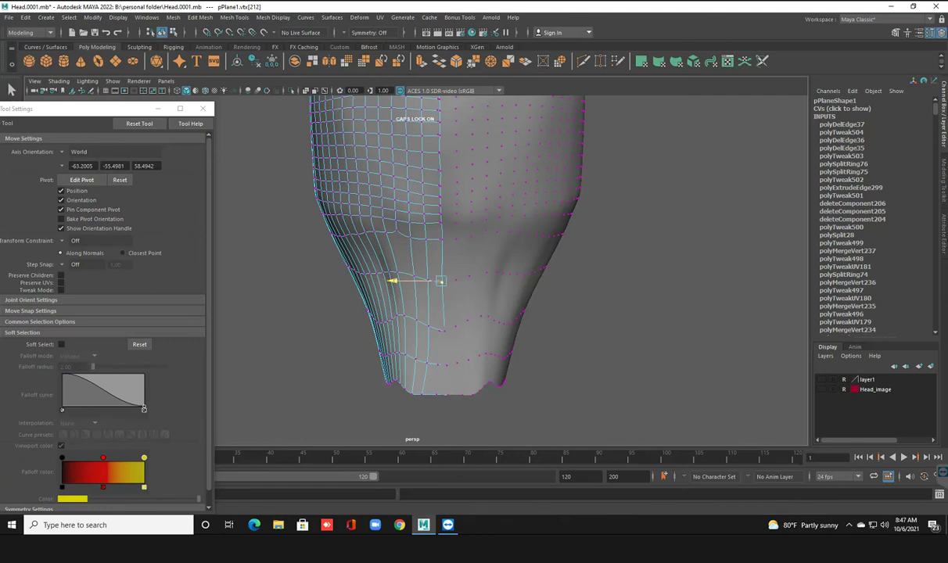
{"action": "left_click_drag", "start_coordinate": [469, 313], "coordinate": [501, 298], "text": "alt"}
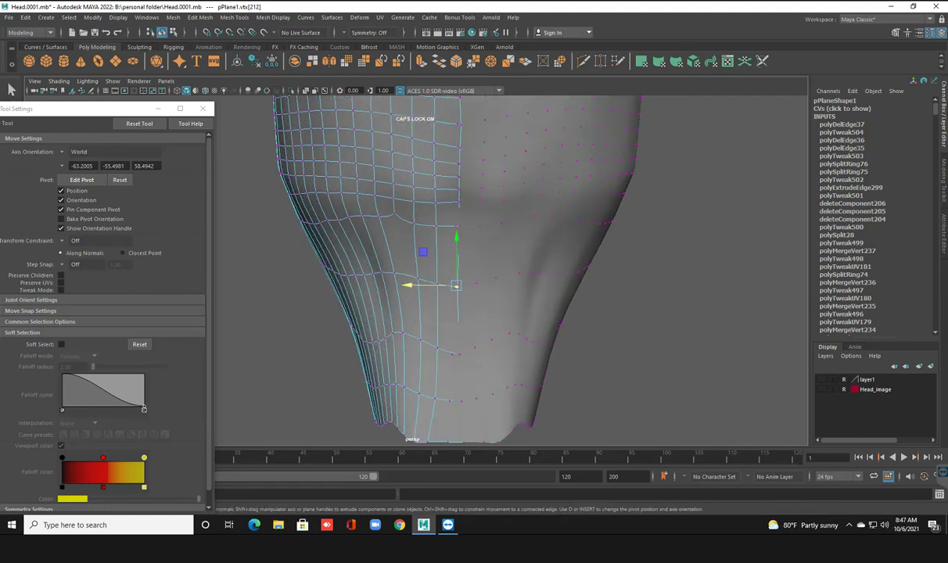
{"action": "left_click_drag", "start_coordinate": [470, 217], "coordinate": [470, 281]}
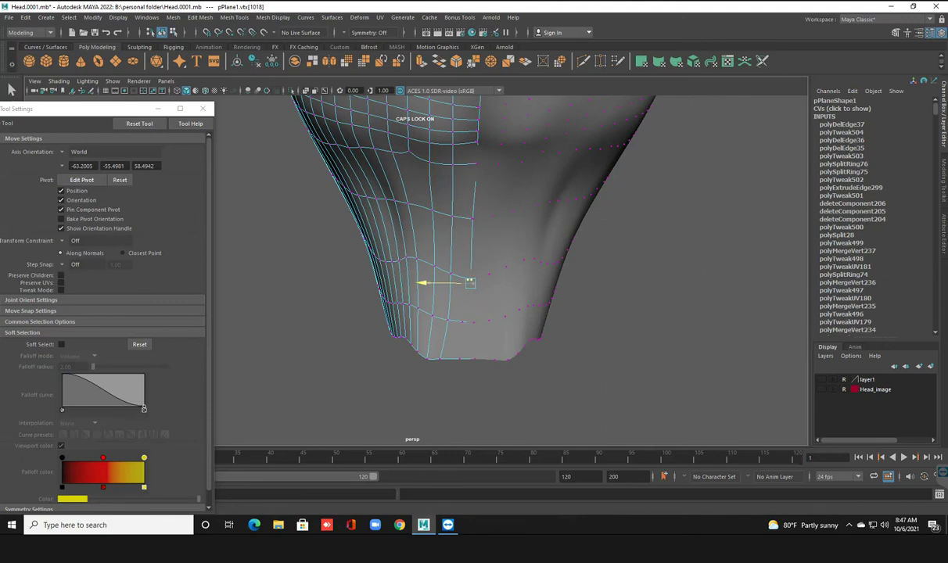
{"action": "left_click", "coordinate": [470, 321]}
{"action": "left_click_drag", "start_coordinate": [450, 322], "coordinate": [446, 321]}
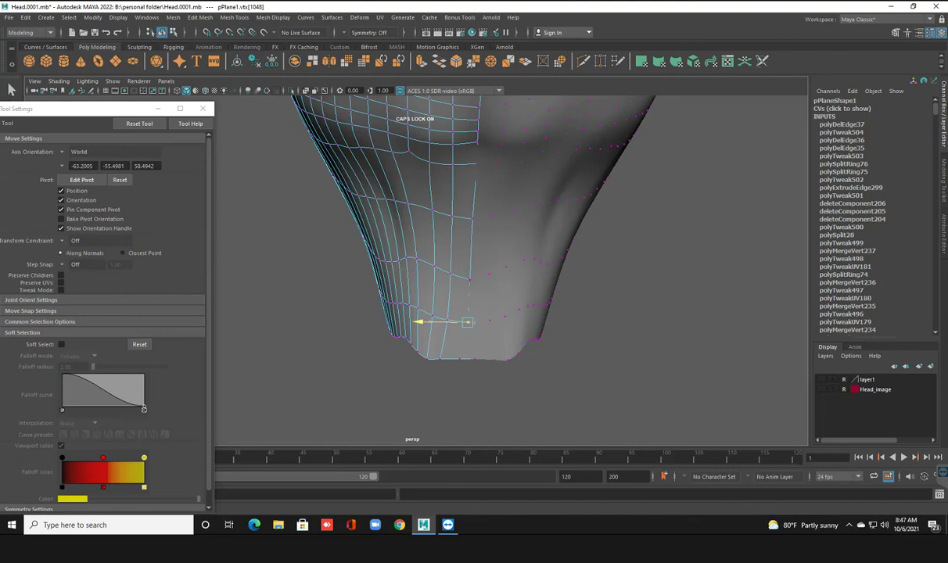
Step: With Soft Select on, adjust a vertex under the jaw, then clear the selection
{"action": "left_click_drag", "start_coordinate": [446, 322], "coordinate": [500, 311], "text": "alt"}
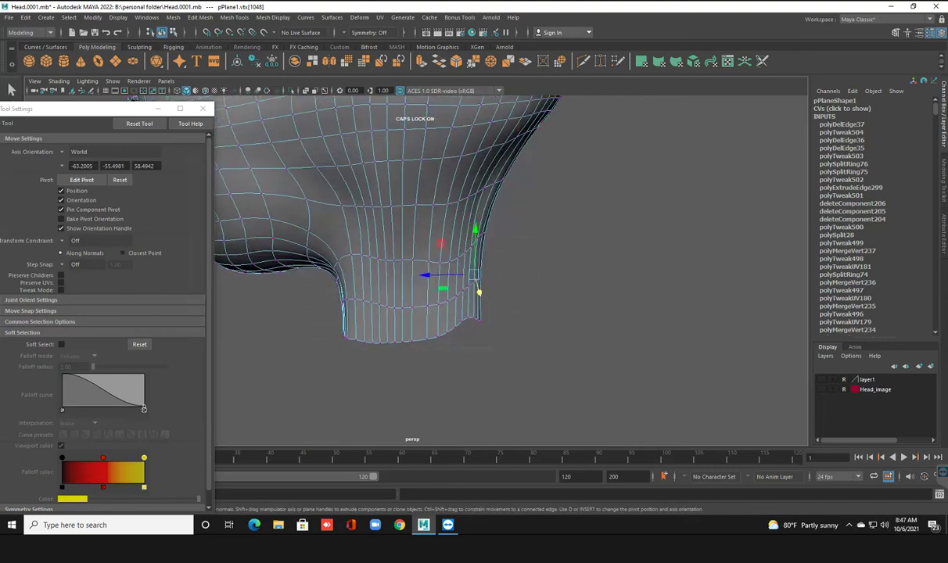
{"action": "left_click_drag", "start_coordinate": [441, 244], "coordinate": [407, 235], "text": "alt"}
{"action": "key", "text": "b"}
{"action": "left_click", "coordinate": [347, 224]}
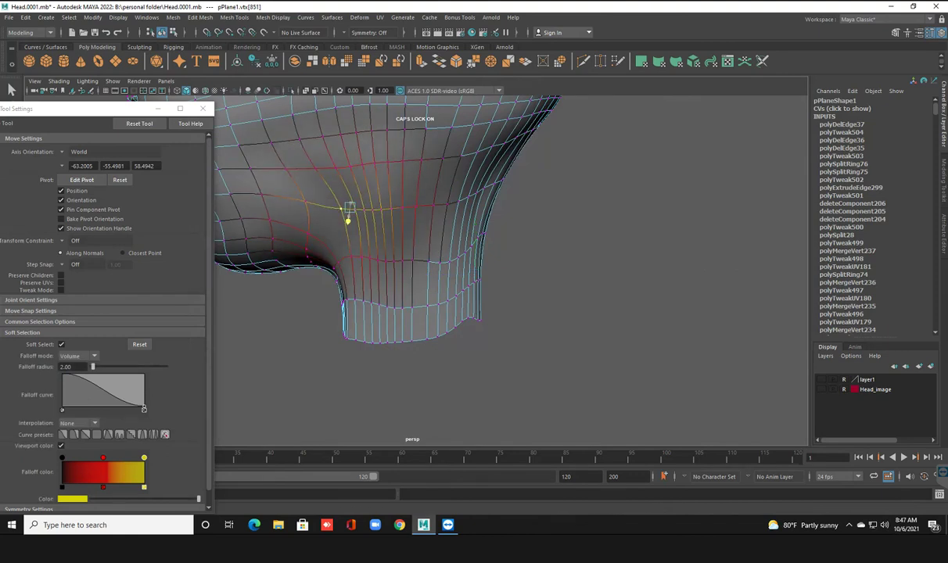
{"action": "mouse_move", "coordinate": [347, 224]}
{"action": "left_mouse_down", "text": "alt"}
{"action": "mouse_move", "coordinate": [153, 97]}
{"action": "mouse_move", "coordinate": [450, 246]}
{"action": "mouse_move", "coordinate": [293, 180]}
{"action": "mouse_move", "coordinate": [438, 181]}
{"action": "mouse_move", "coordinate": [422, 149]}
{"action": "mouse_move", "coordinate": [297, 155]}
{"action": "mouse_move", "coordinate": [329, 155]}
{"action": "left_mouse_up", "text": "alt"}
{"action": "left_click", "coordinate": [422, 156]}
Step: Inspect the head from several angles and close the Tool Settings panel
{"action": "right_click_drag", "start_coordinate": [328, 155], "coordinate": [297, 155], "text": "alt"}
{"action": "mouse_move", "coordinate": [328, 155]}
{"action": "left_mouse_down", "text": "alt"}
{"action": "mouse_move", "coordinate": [363, 155]}
{"action": "mouse_move", "coordinate": [306, 154]}
{"action": "mouse_move", "coordinate": [336, 154]}
{"action": "left_mouse_up", "text": "alt"}
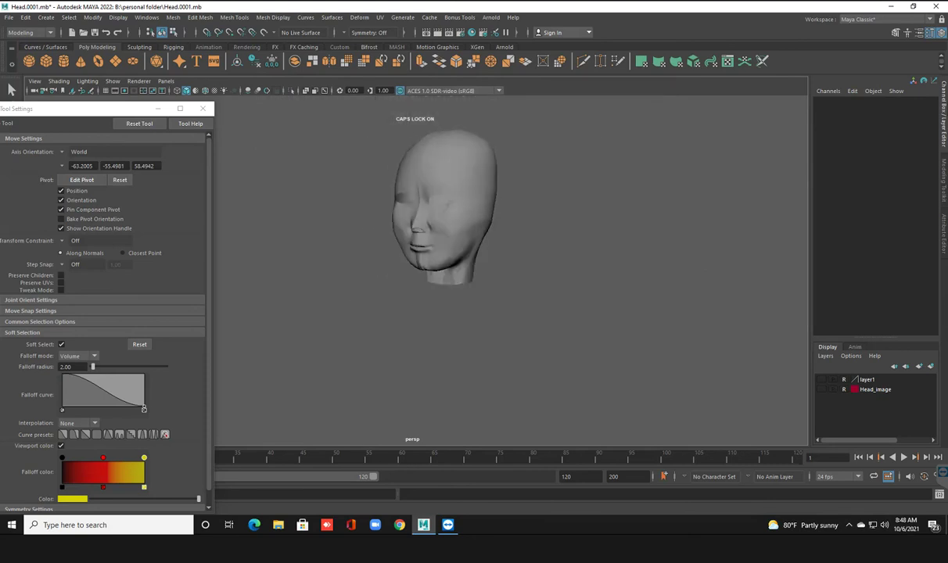
{"action": "left_click", "coordinate": [438, 204]}
{"action": "left_click_drag", "start_coordinate": [438, 204], "coordinate": [407, 205], "text": "alt"}
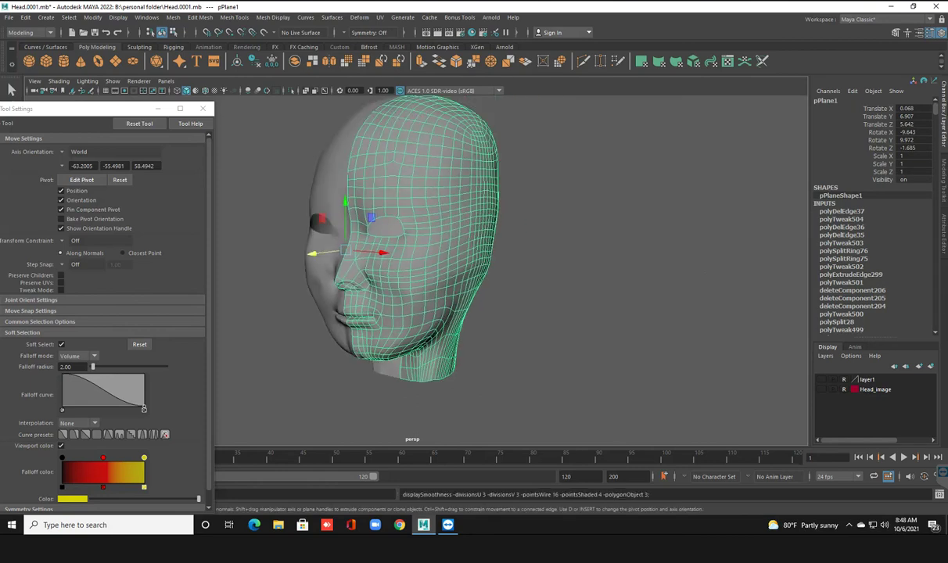
{"action": "left_click", "coordinate": [626, 274]}
{"action": "left_click", "coordinate": [202, 108]}
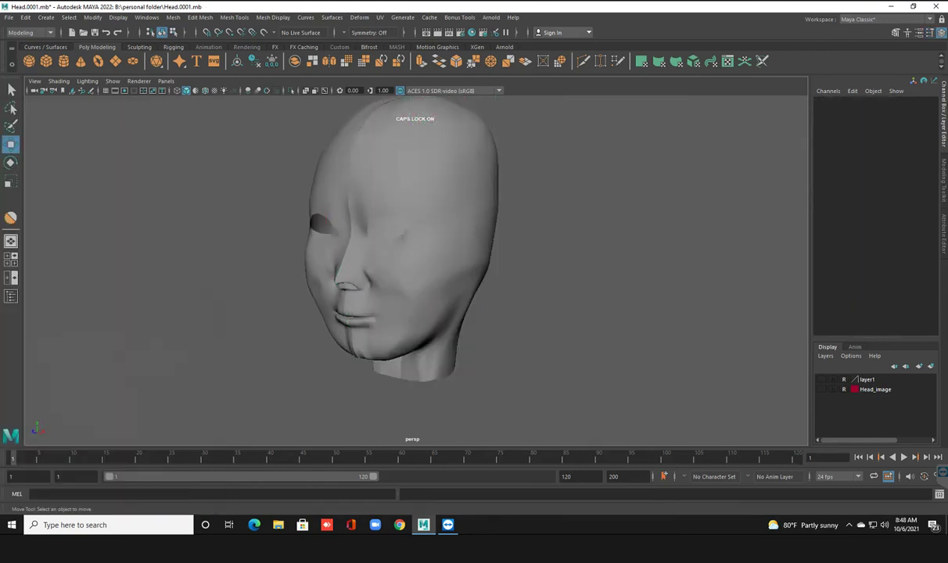
Step: Save the head scene with Ctrl+S
{"action": "scroll", "coordinate": [392, 258], "scroll_direction": "up", "scroll_amount": 2}
{"action": "left_click_drag", "start_coordinate": [391, 258], "coordinate": [438, 274], "text": "alt"}
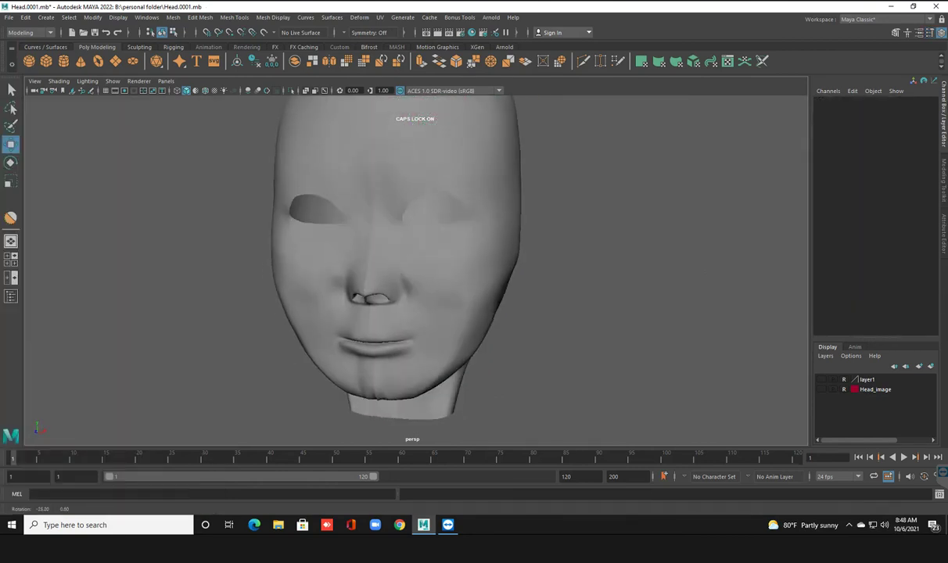
{"action": "key", "text": "ctrl+z"}
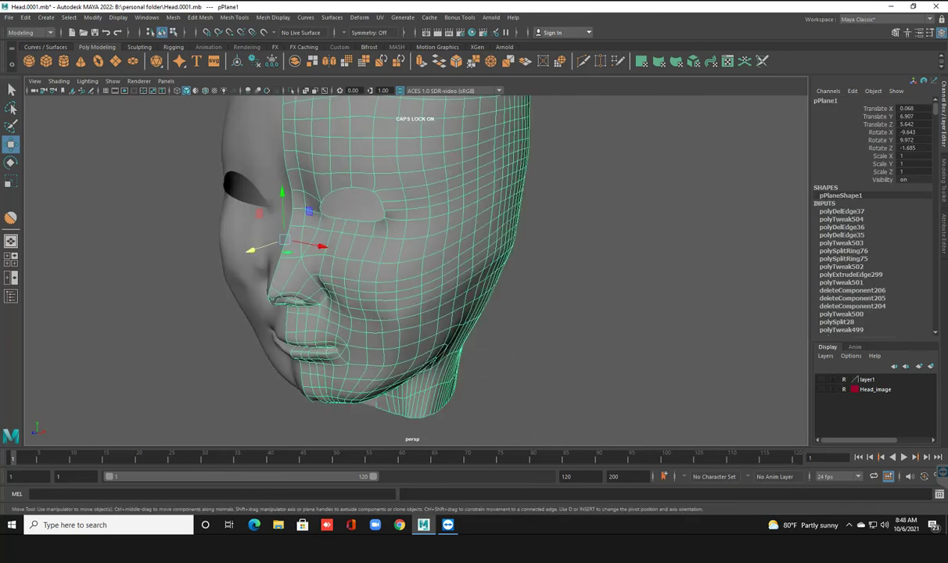
{"action": "key", "text": "ctrl+s"}
{"action": "key", "text": "ctrl+z"}
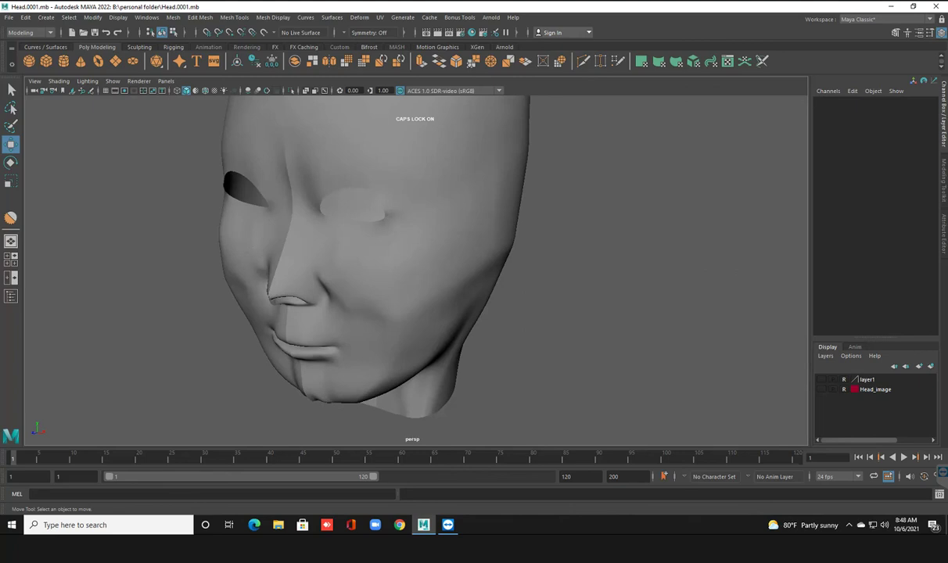
Step: Zoom in on the neck and switch the mesh (pPlane1) to vertex editing
{"action": "mouse_move", "coordinate": [375, 297]}
{"action": "left_mouse_down", "text": "alt"}
{"action": "mouse_move", "coordinate": [395, 200]}
{"action": "mouse_move", "coordinate": [395, 258]}
{"action": "mouse_move", "coordinate": [422, 266]}
{"action": "left_mouse_up", "text": "alt"}
{"action": "right_click_drag", "start_coordinate": [422, 266], "coordinate": [501, 266], "text": "alt"}
{"action": "mouse_move", "coordinate": [500, 266]}
{"action": "left_mouse_down", "text": "alt"}
{"action": "mouse_move", "coordinate": [469, 234]}
{"action": "mouse_move", "coordinate": [454, 251]}
{"action": "mouse_move", "coordinate": [461, 258]}
{"action": "left_mouse_up", "text": "alt"}
{"action": "left_click", "coordinate": [547, 274]}
{"action": "right_click_drag", "start_coordinate": [478, 252], "coordinate": [435, 240]}
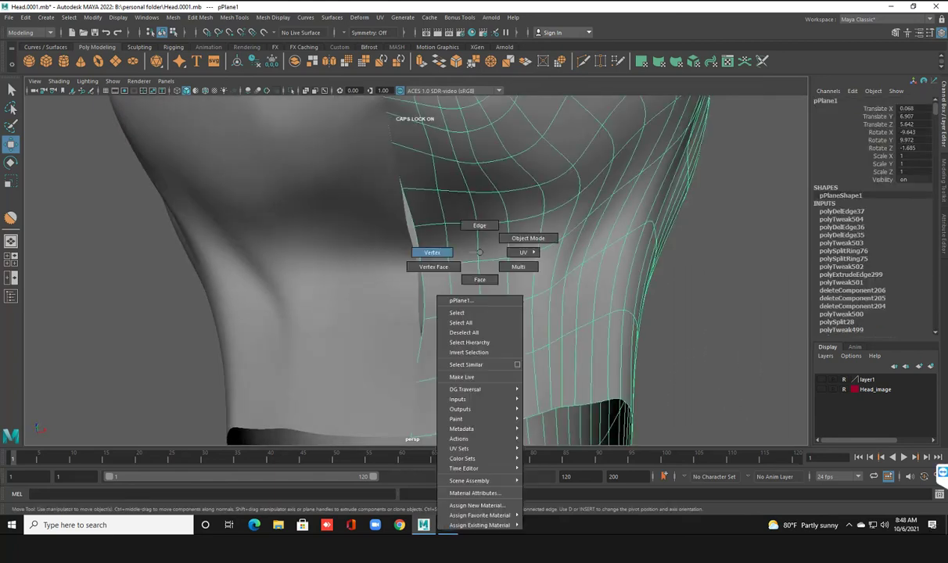
{"action": "key", "text": "ctrl+z"}
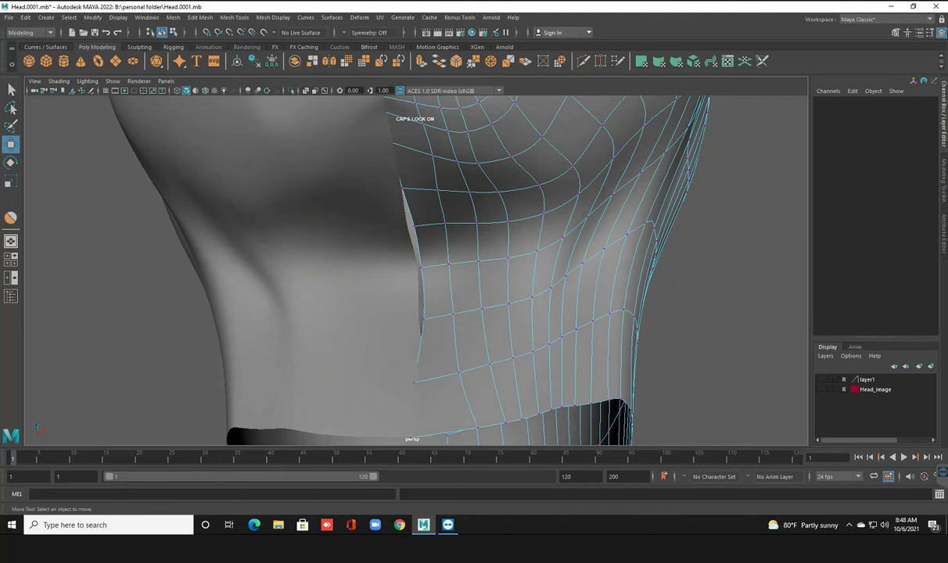